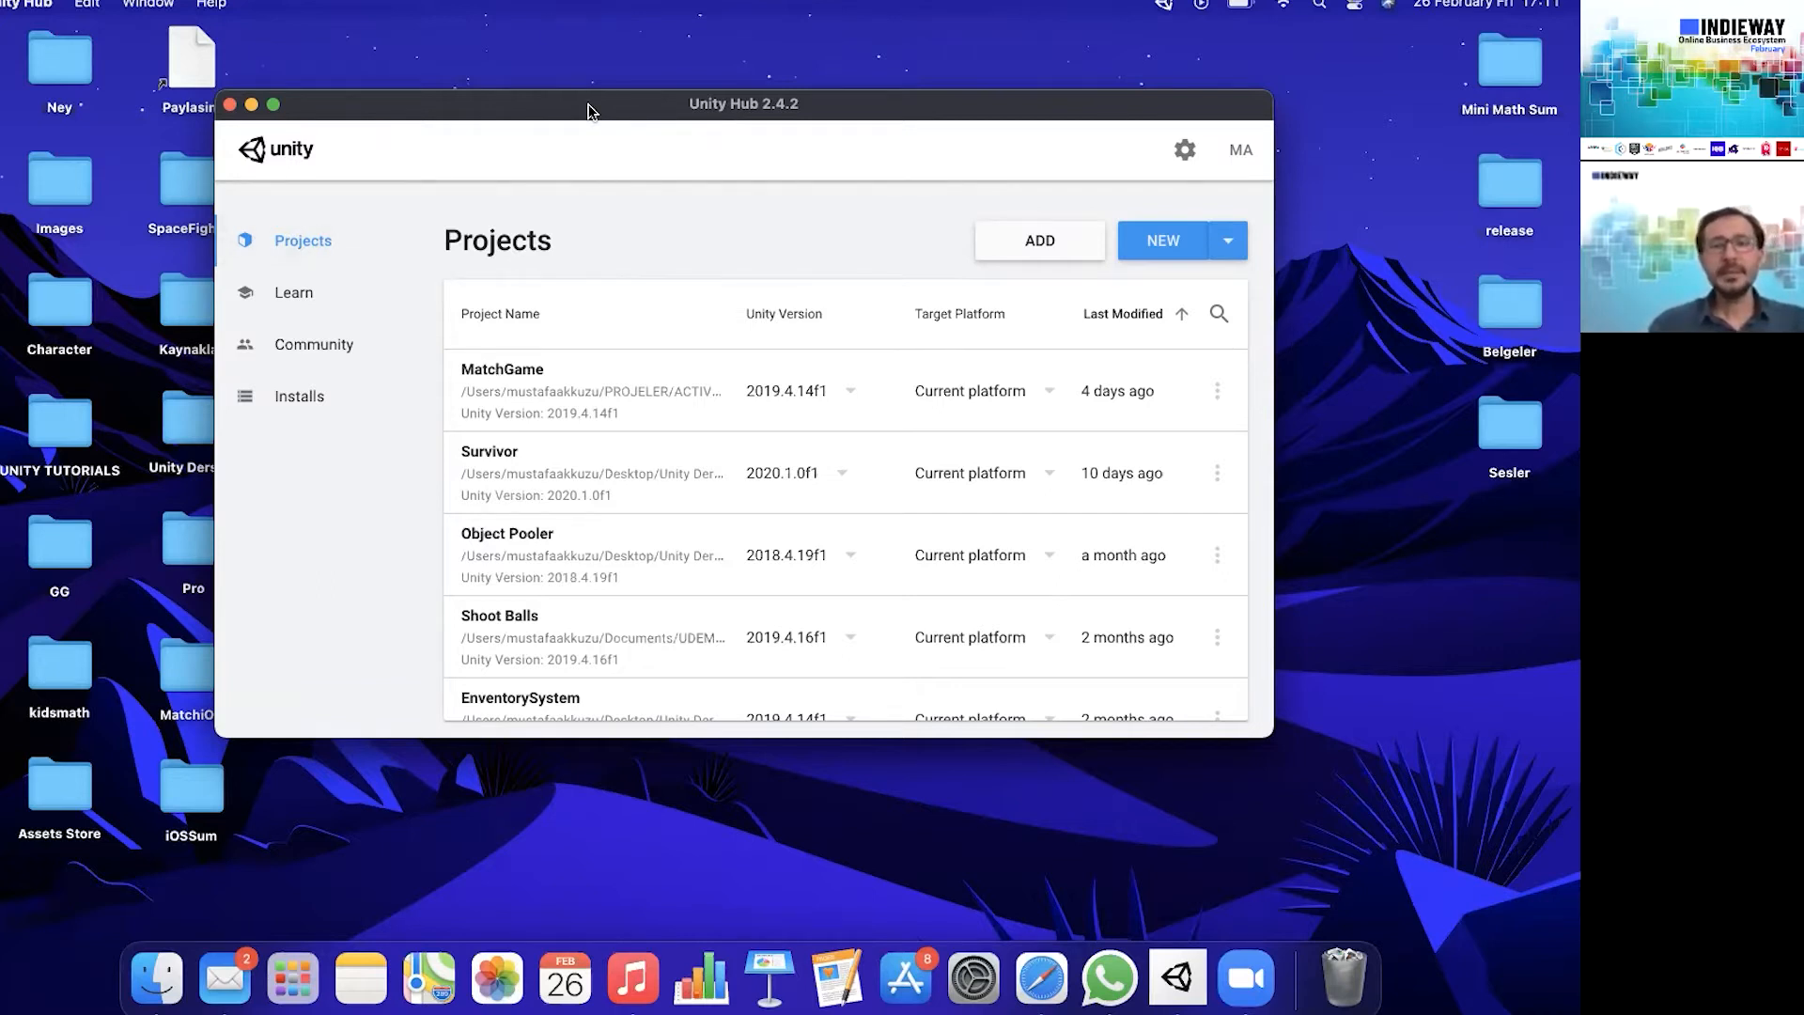
- Review the installed Unity versions and the optional modules offered for the recommended release, Unity 2019.4.21f1 (LTS)
drag(633, 132, 645, 160)
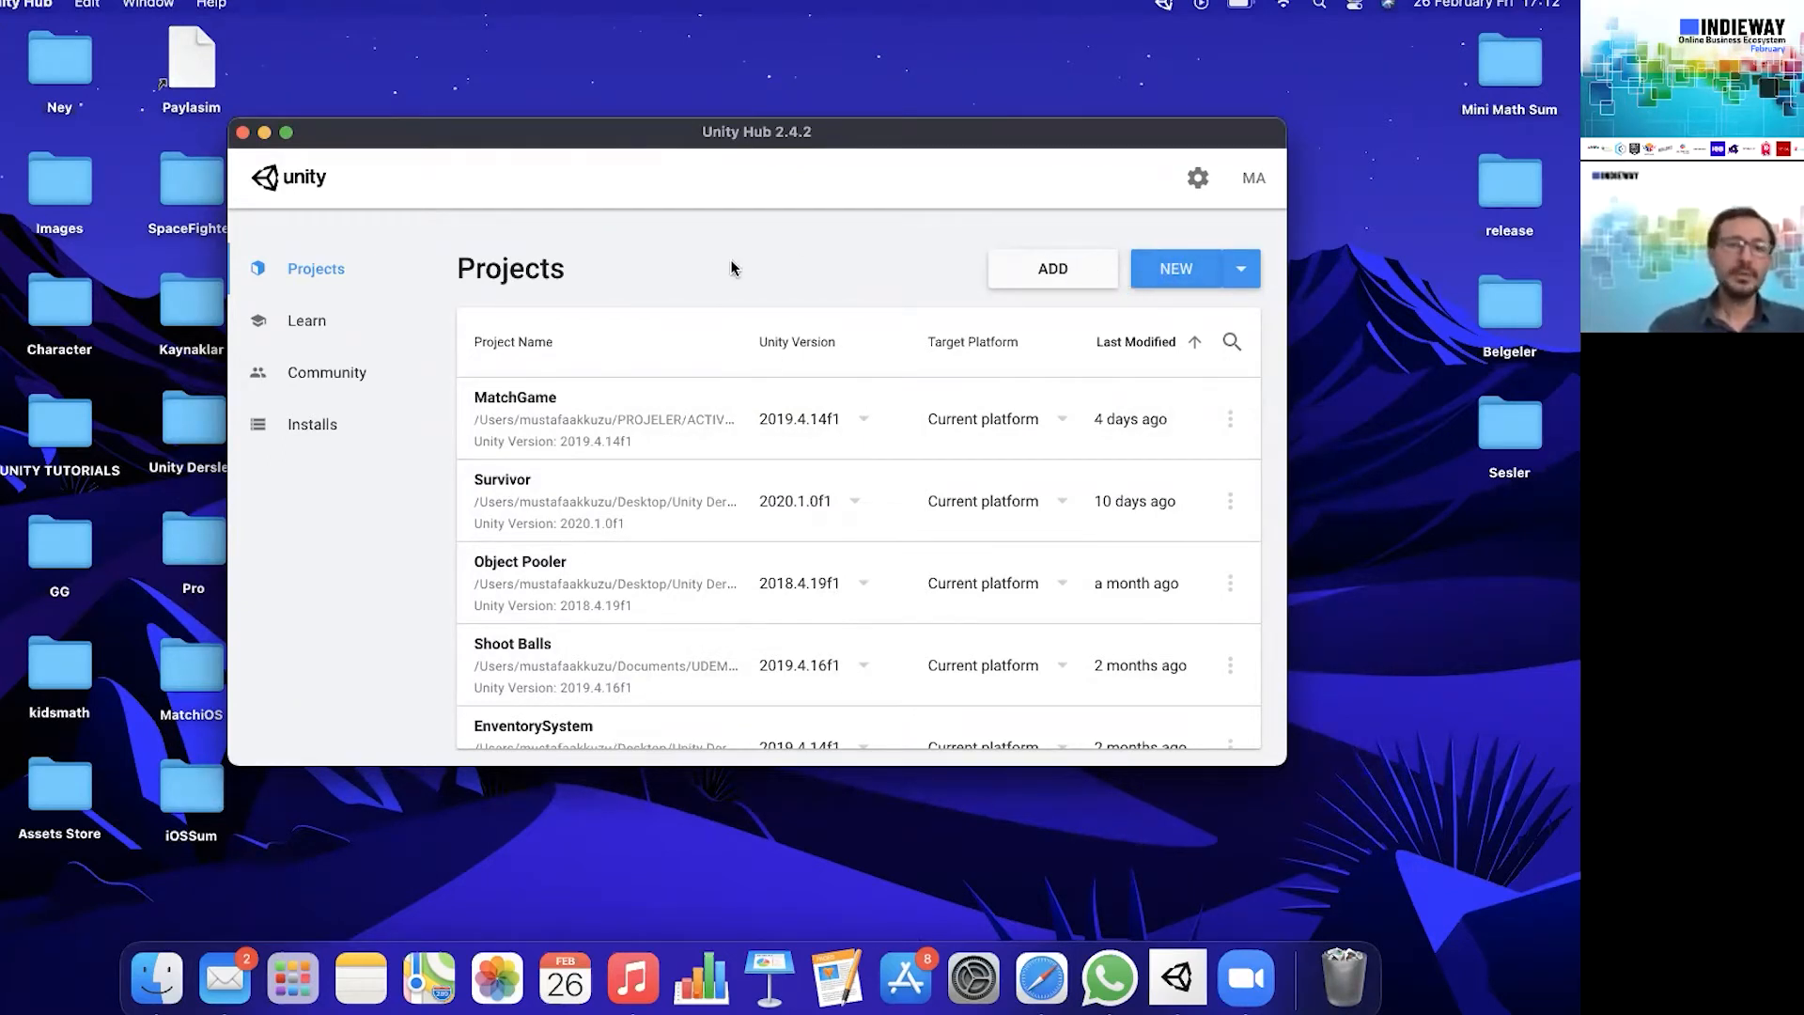
click(363, 431)
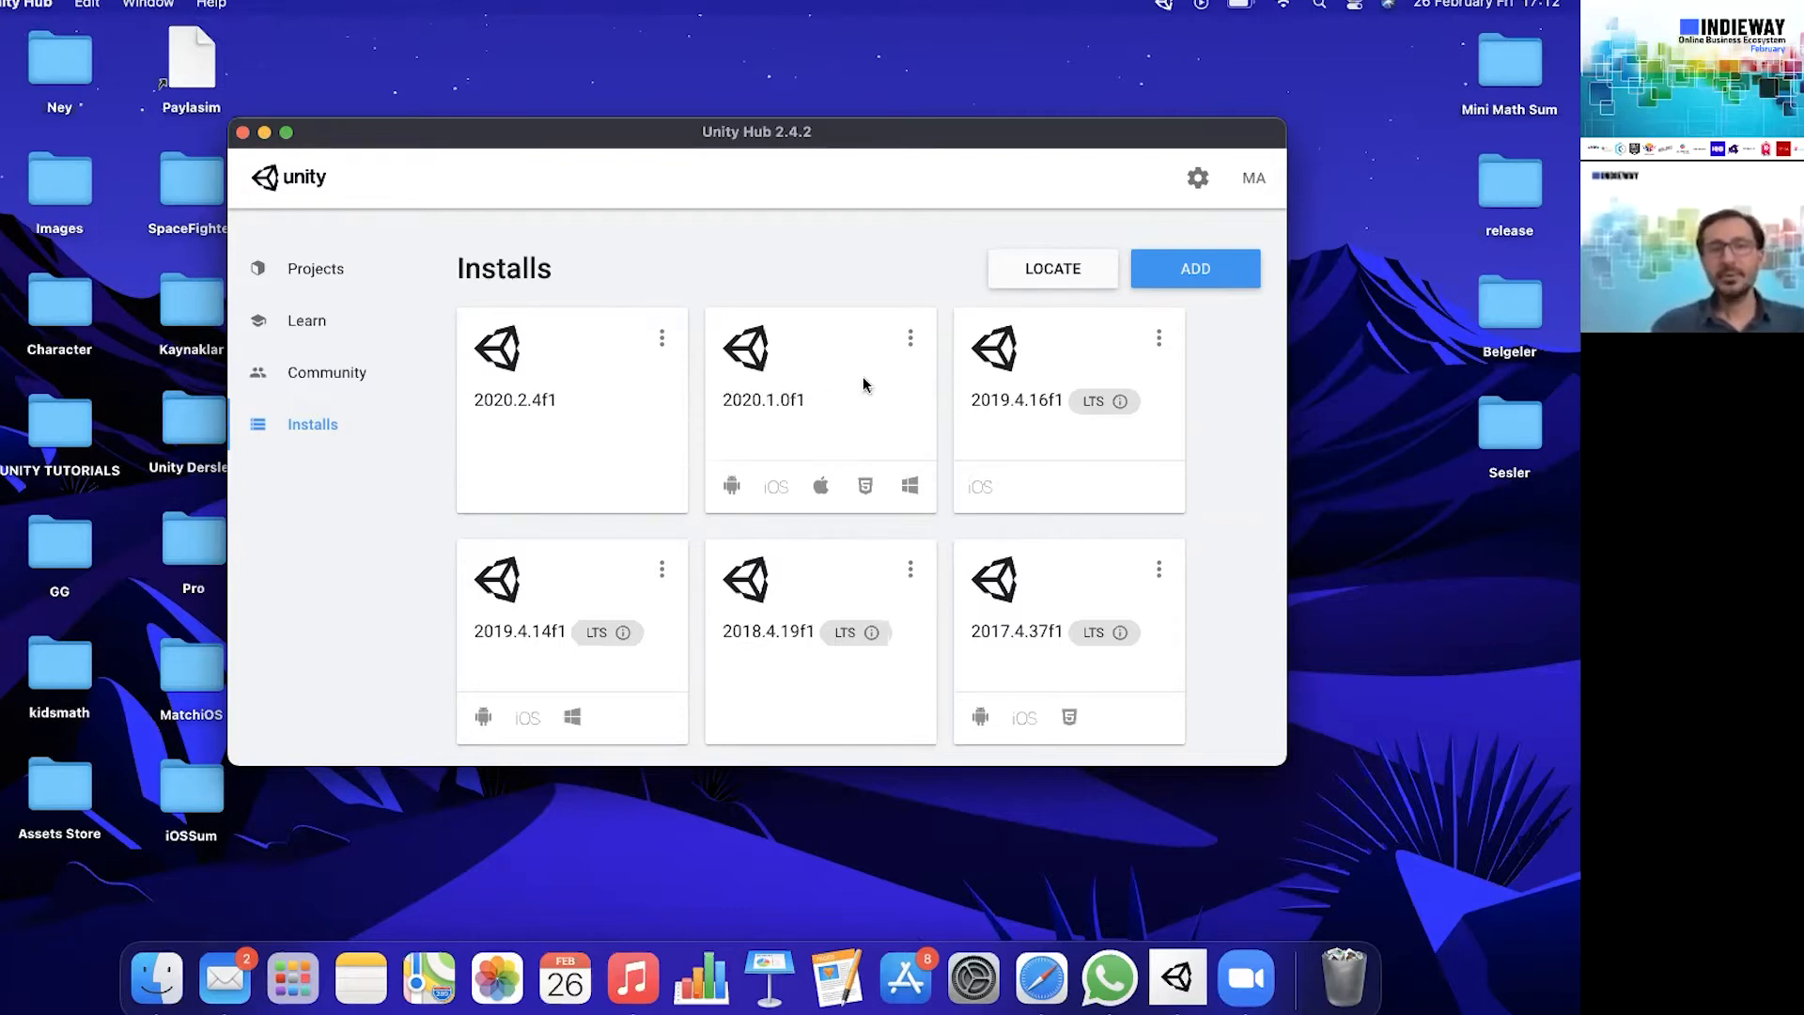
click(1186, 283)
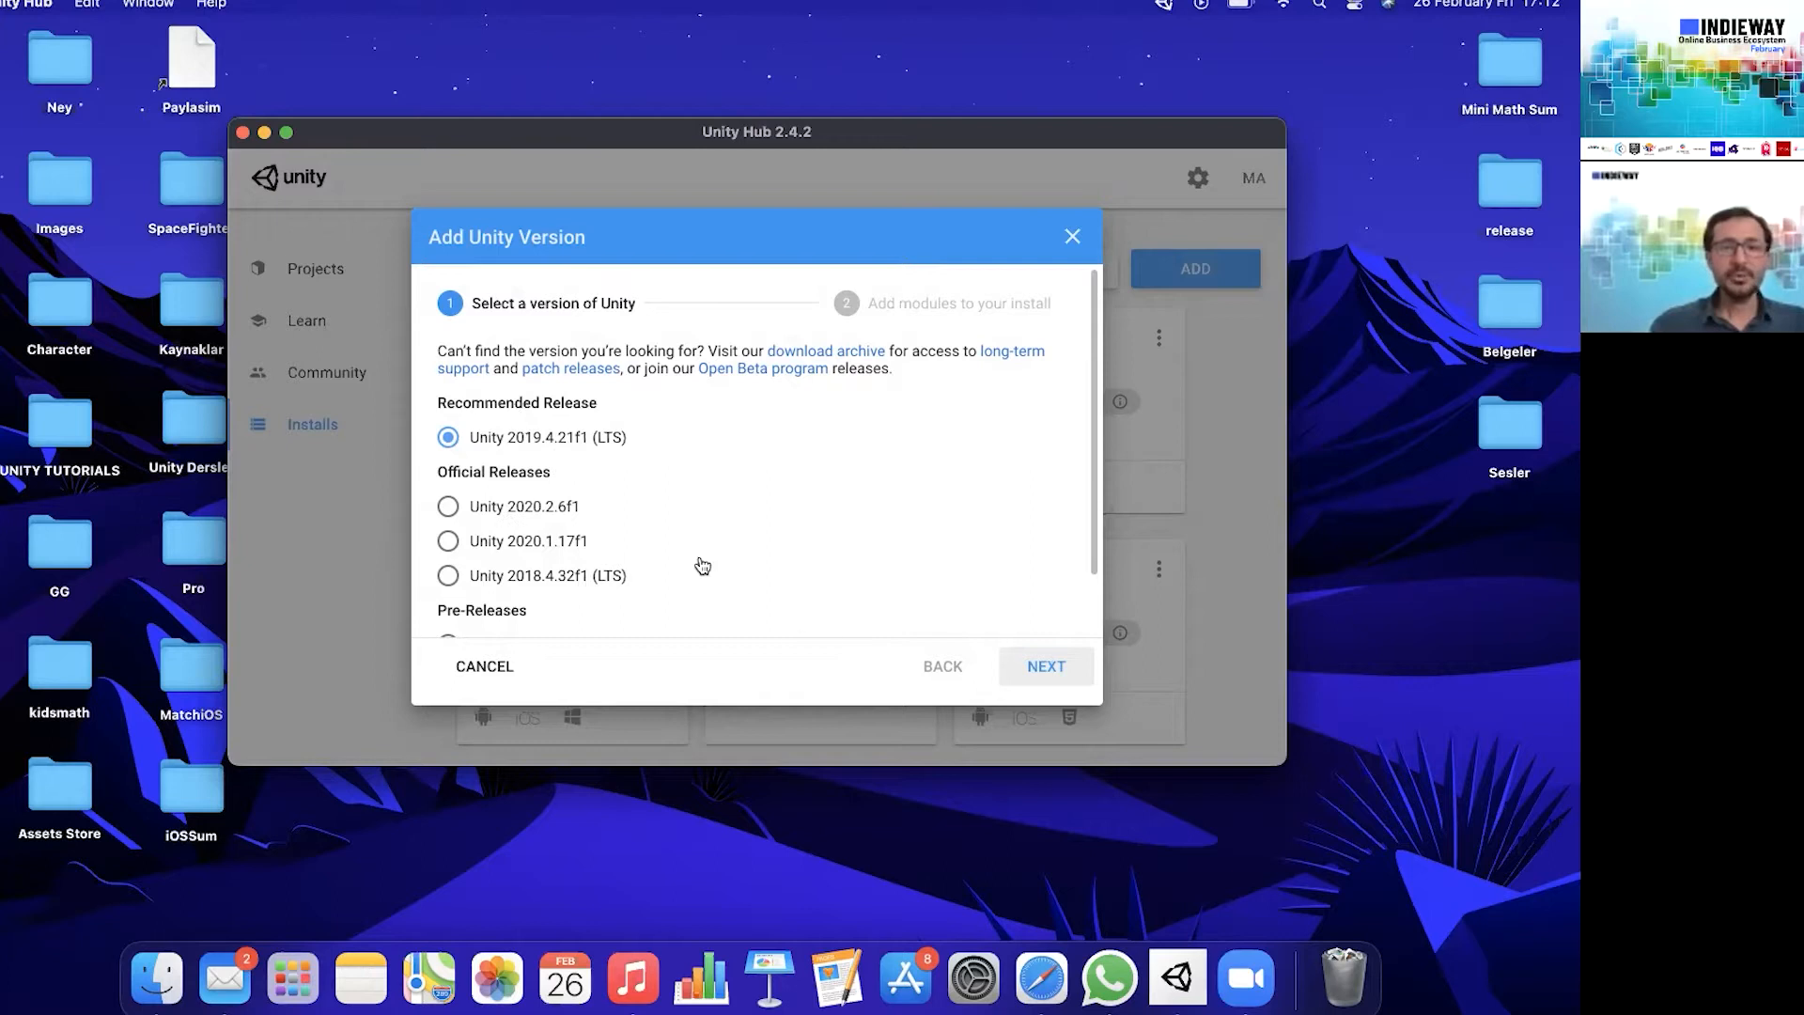
click(1062, 666)
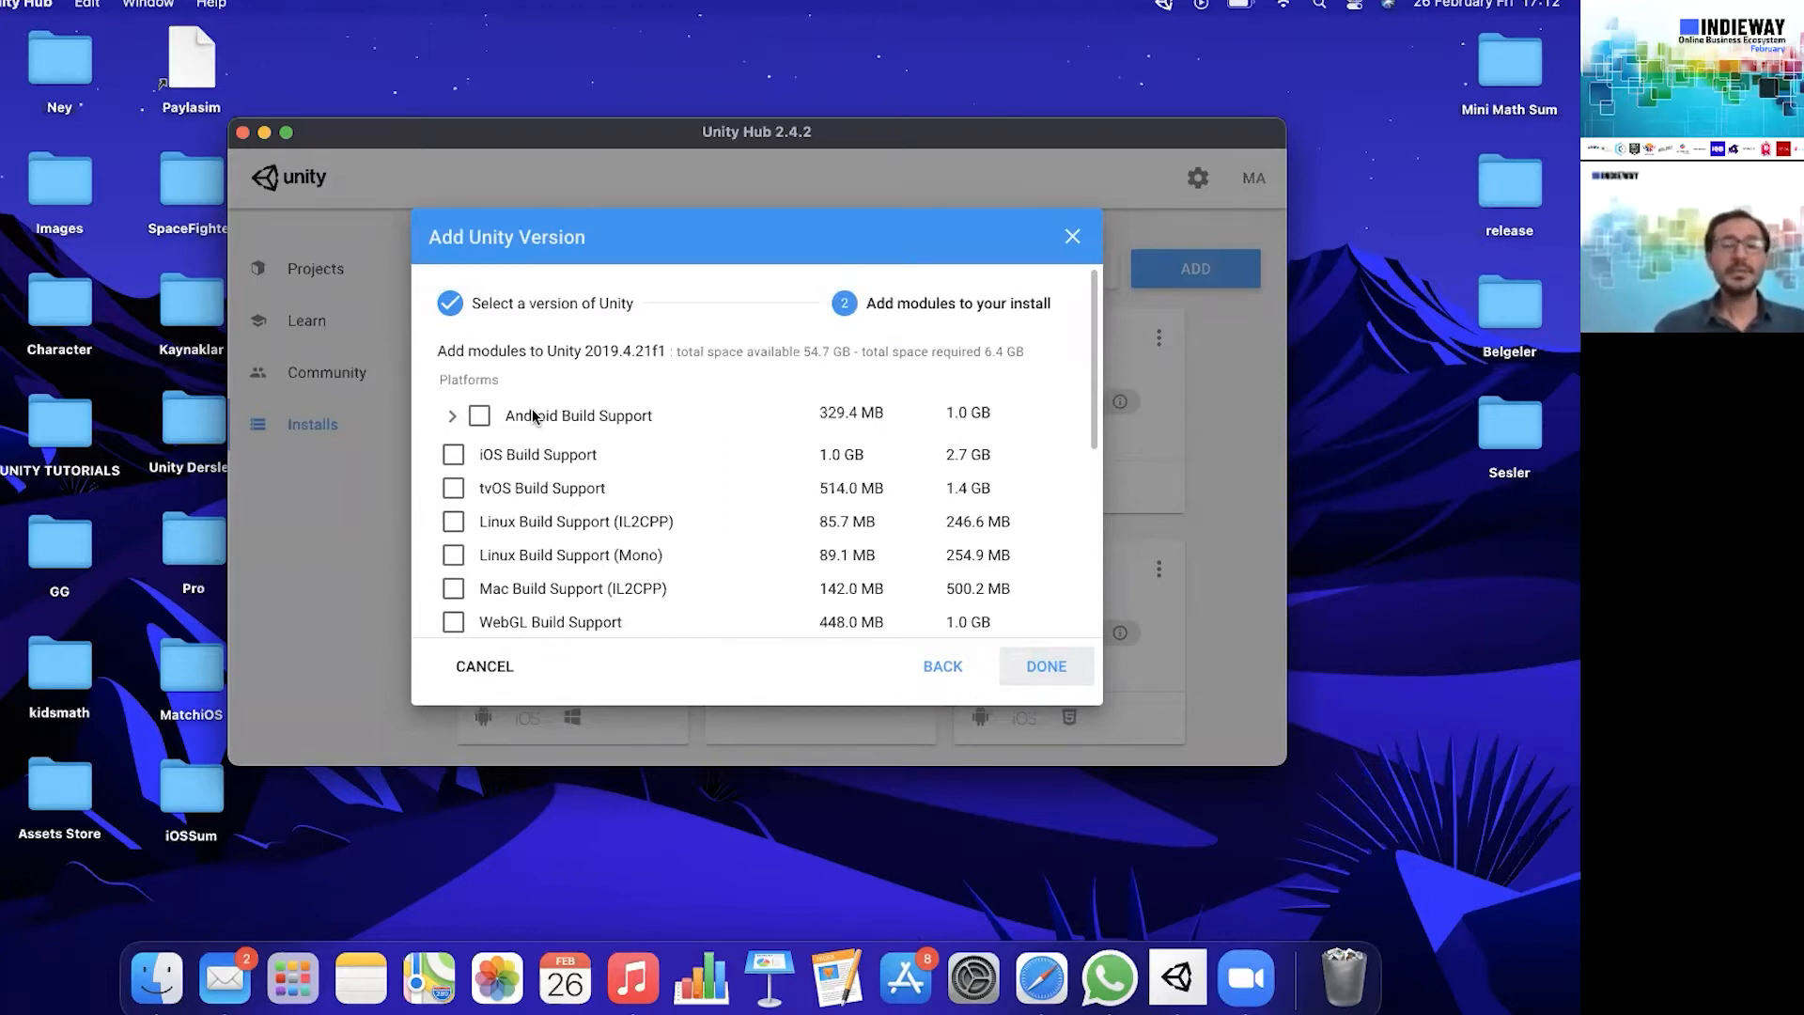
- Try out module choices for Unity 2019.4.21f1, including iOS and Linux (Mono) build support, and leave the setup without installing
click(480, 415)
click(479, 415)
click(452, 454)
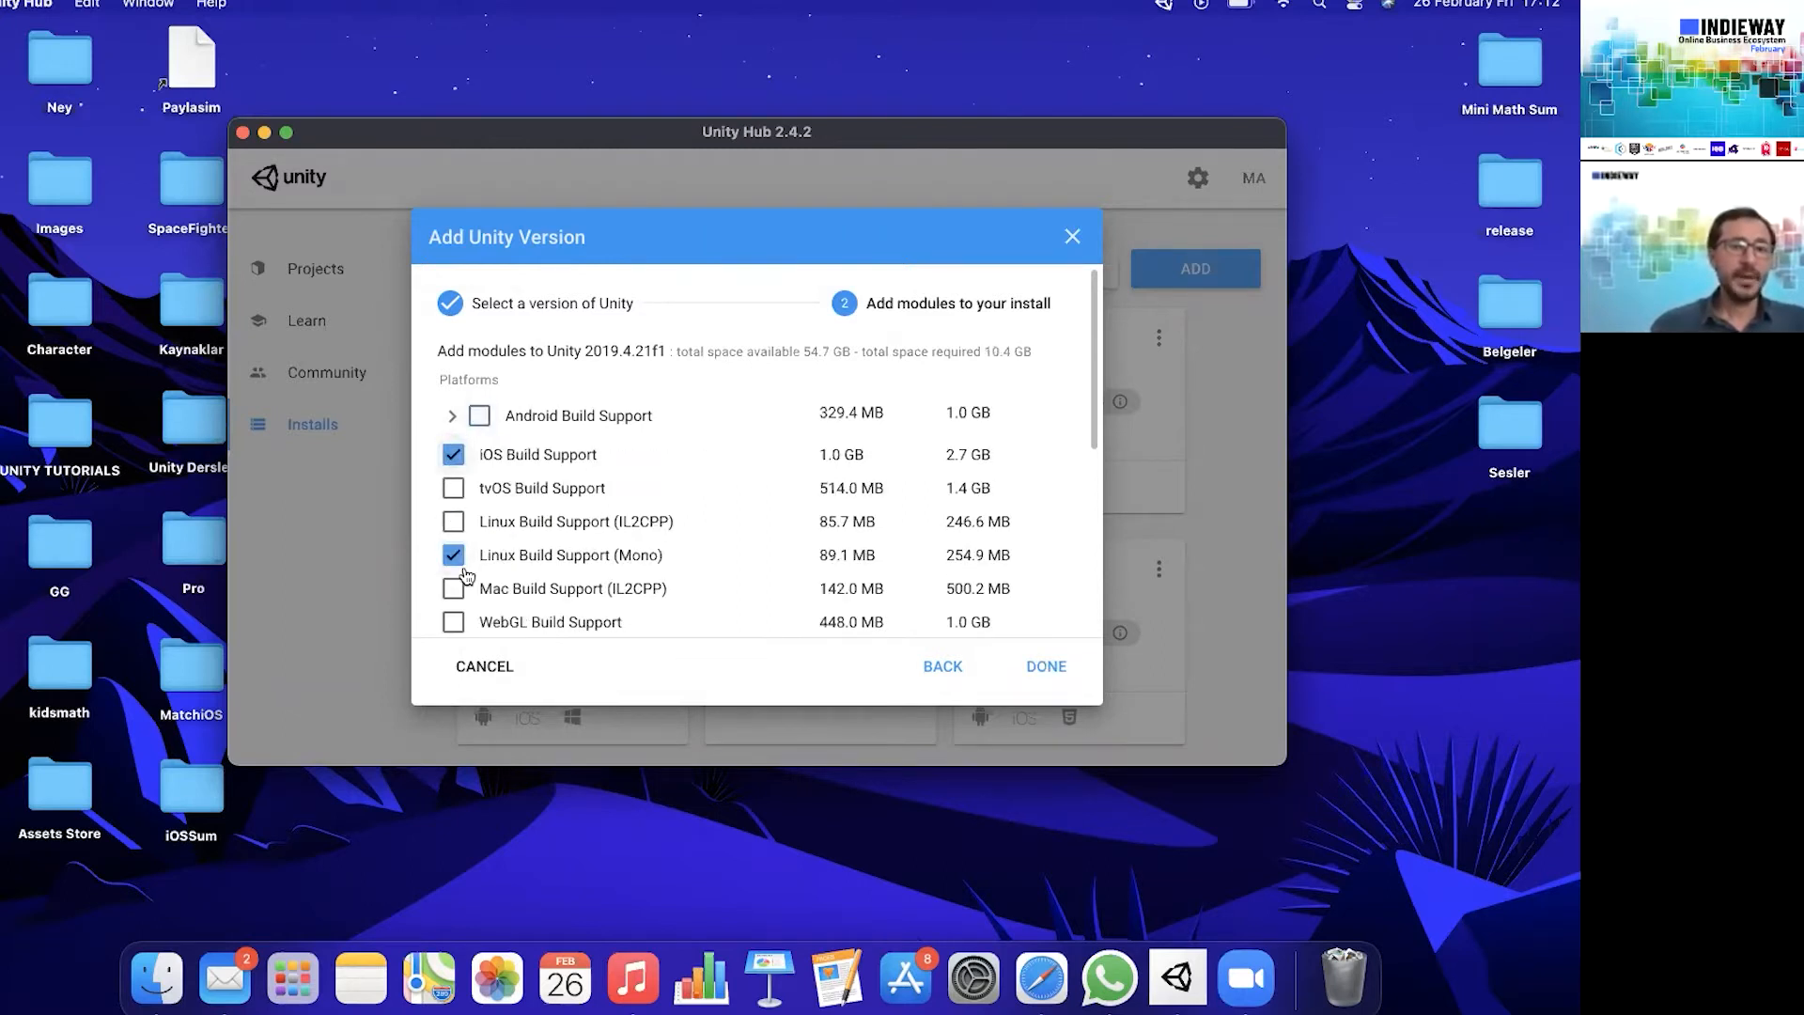
click(453, 554)
scroll(532, 518, down, 1)
click(453, 432)
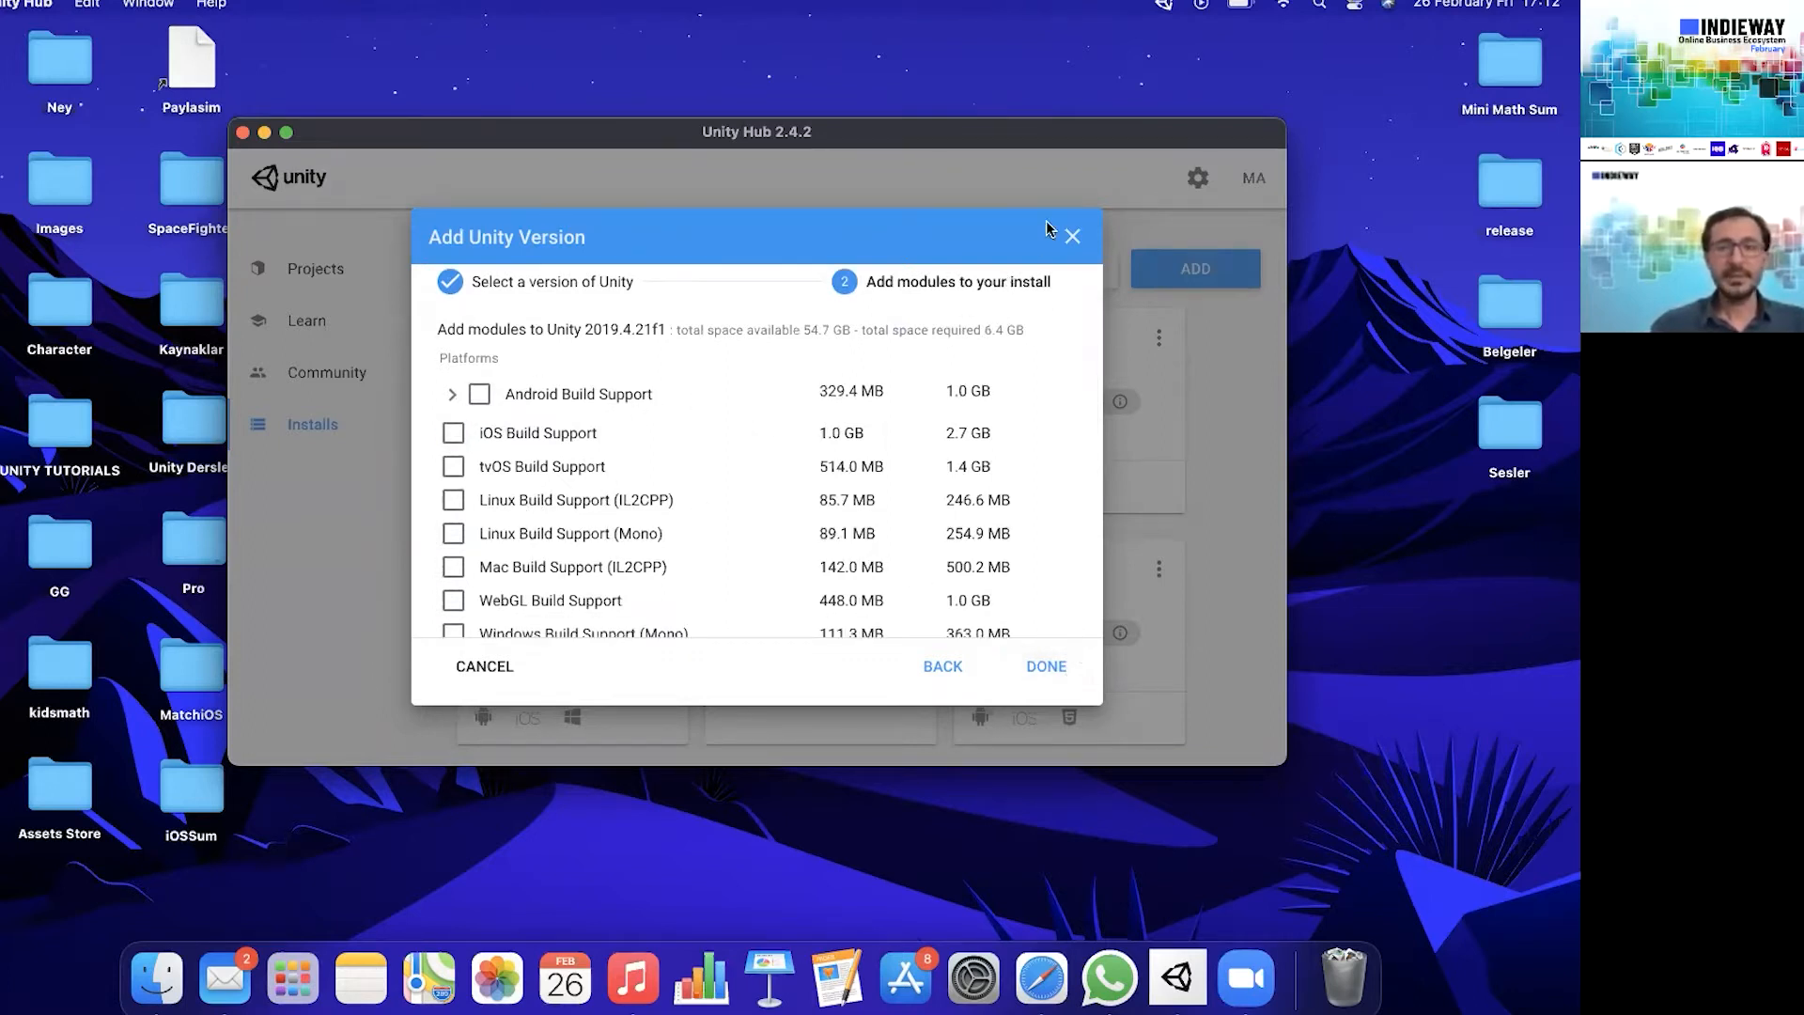
click(1072, 236)
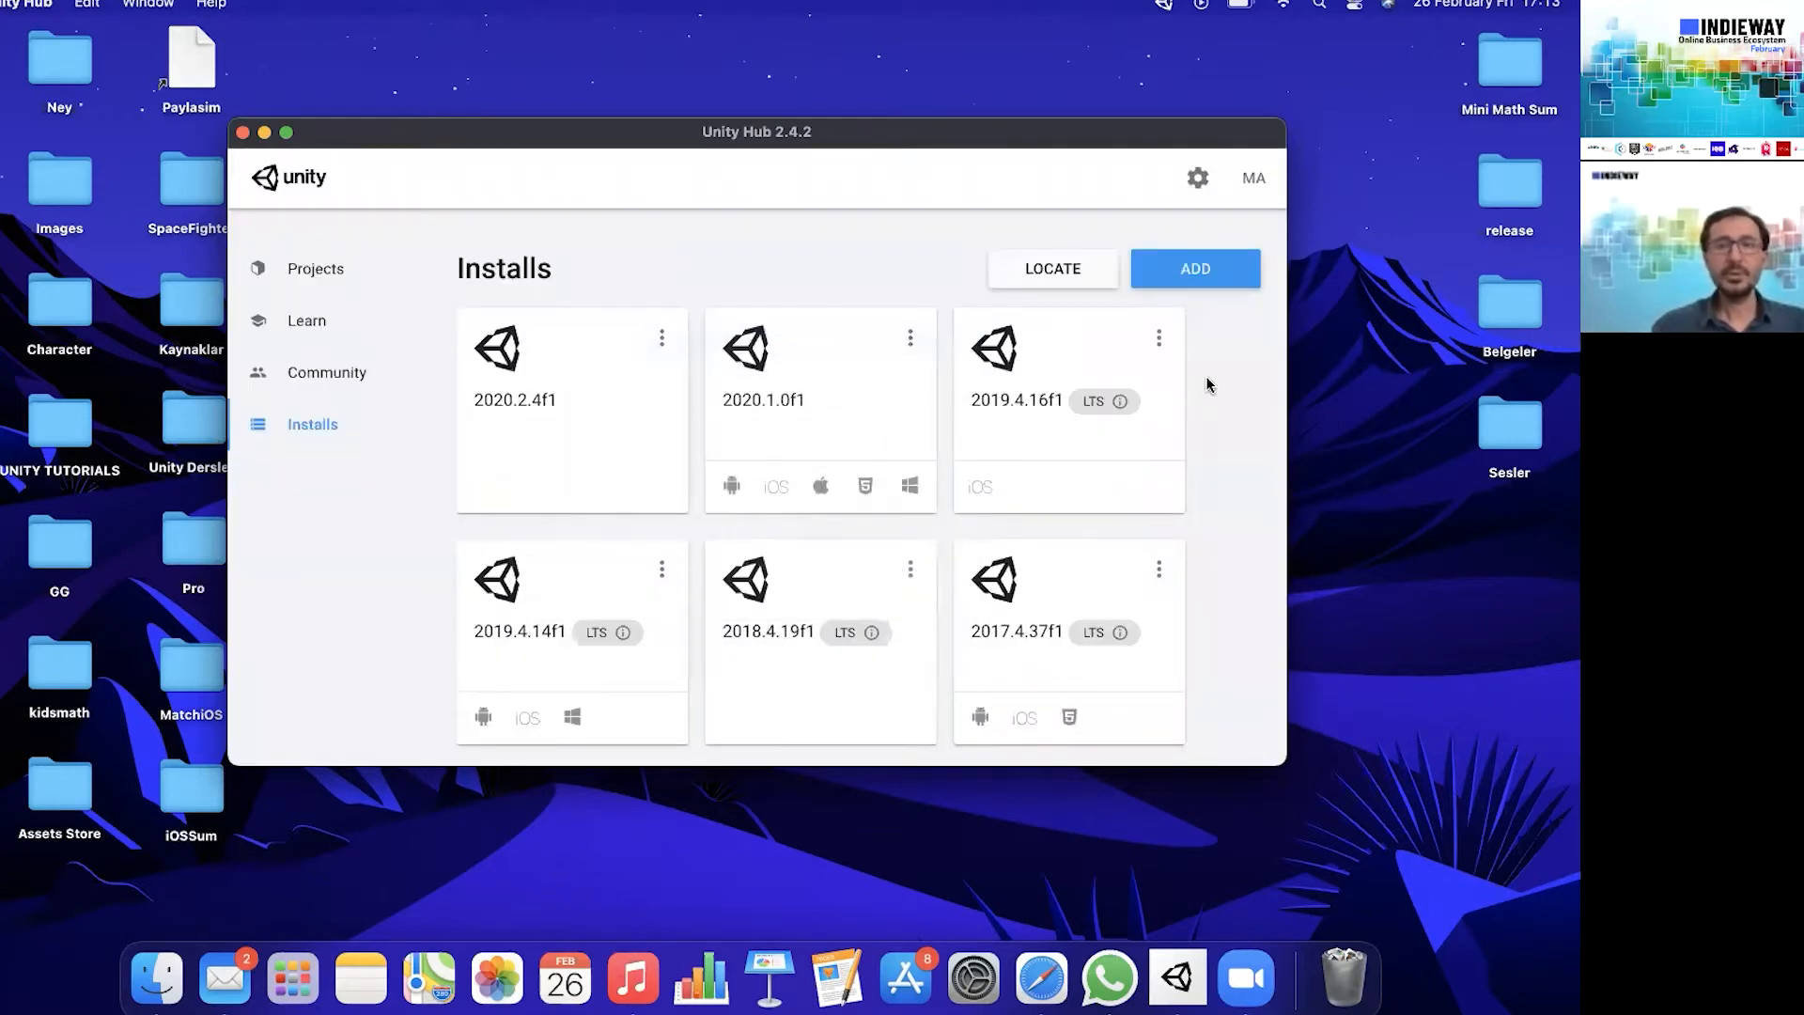
- View the modules that can be added to the installed Unity 2020.2.4f1 and close the list
click(663, 339)
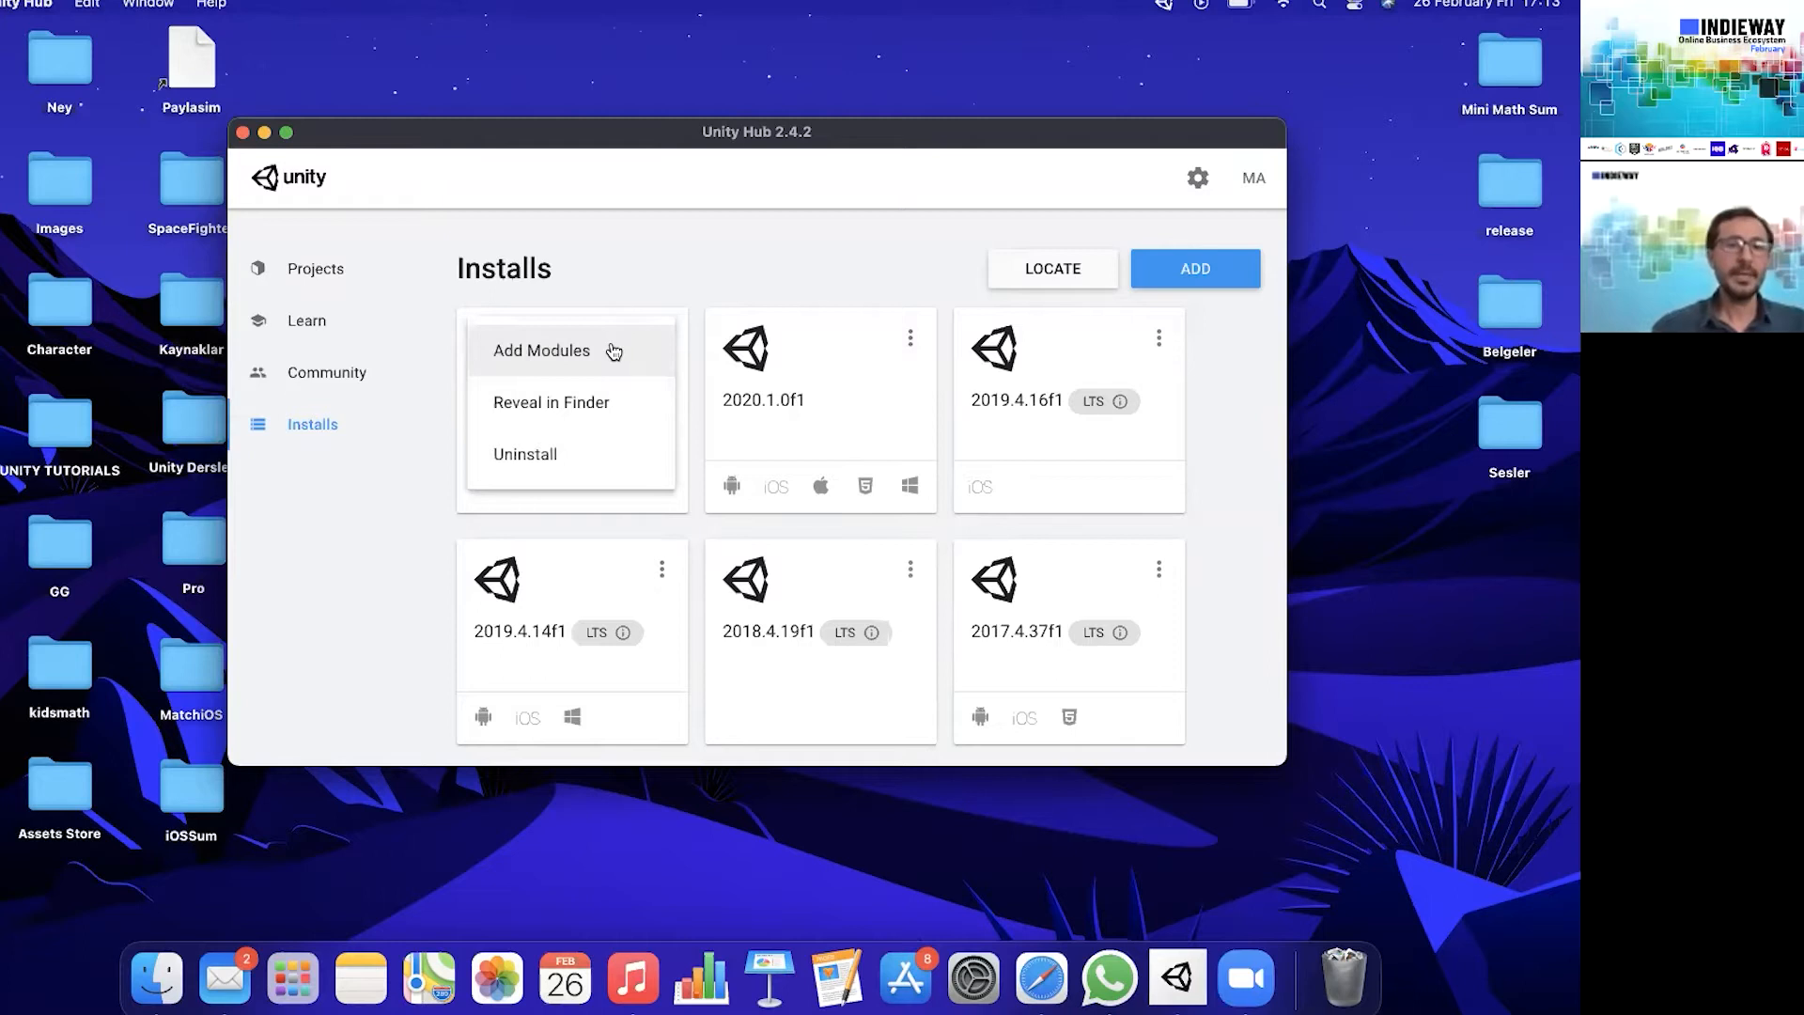
click(612, 343)
click(1073, 237)
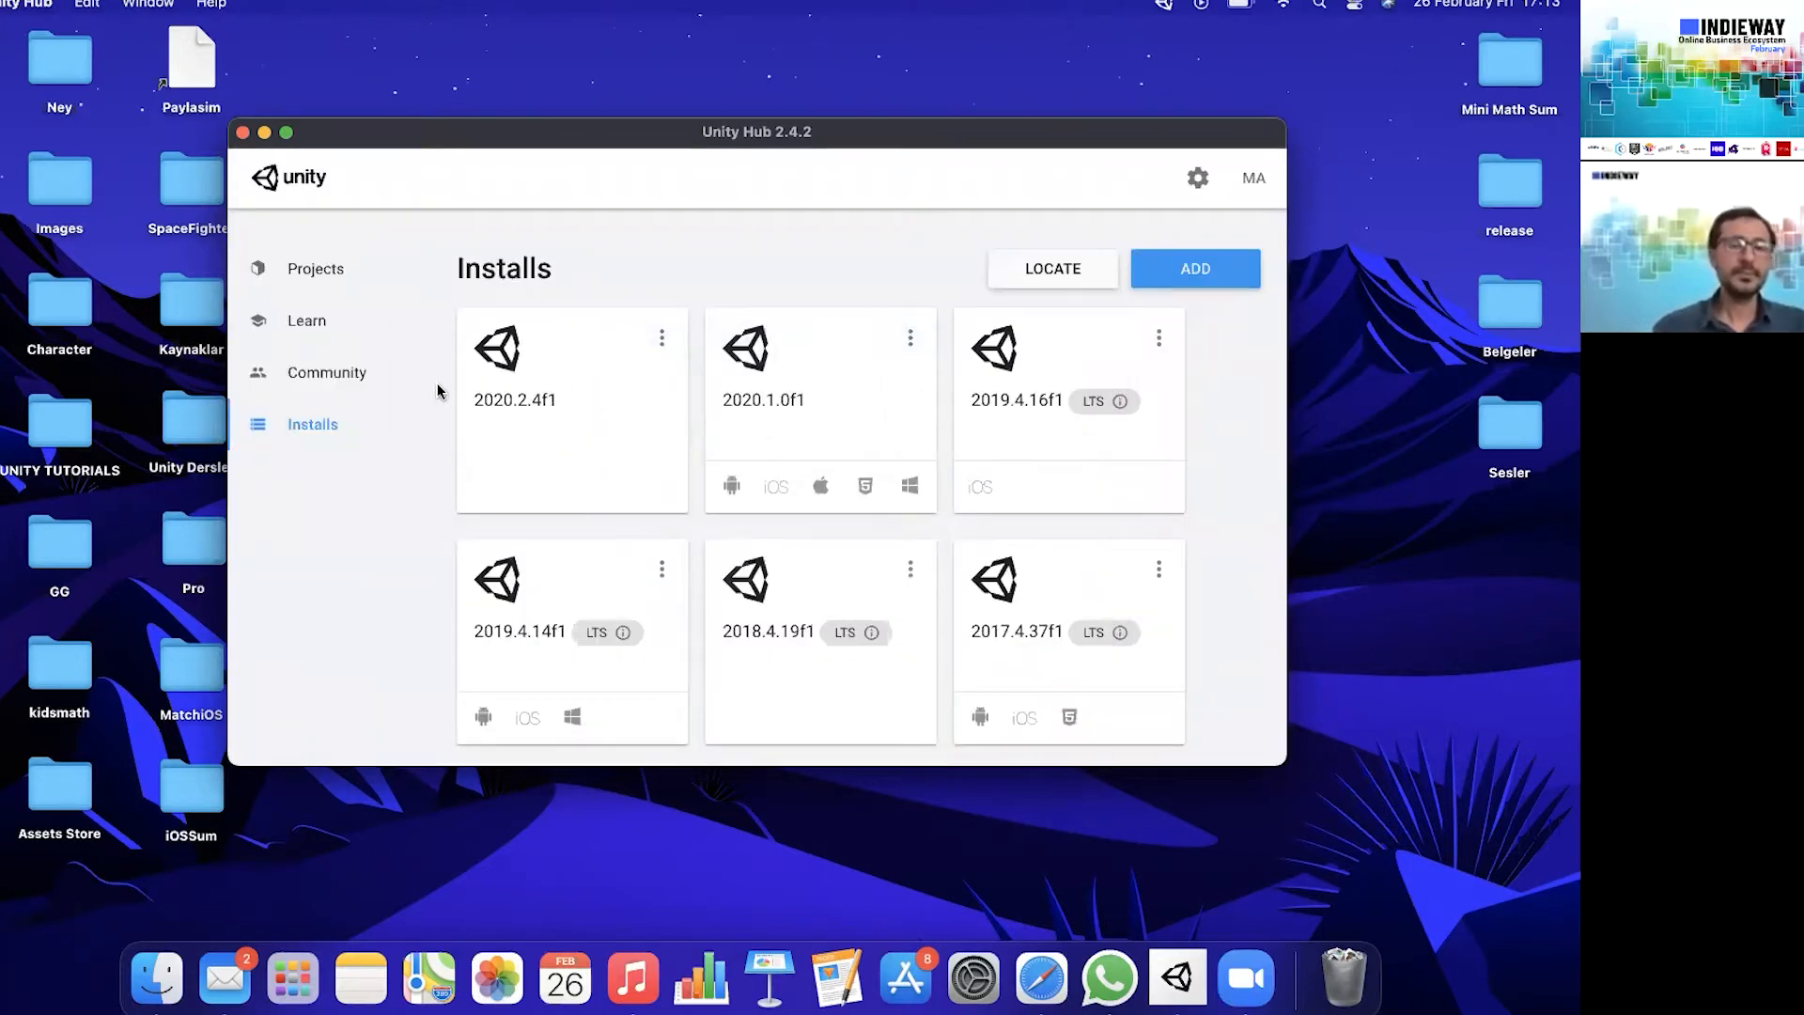
- Create a new 3D project named indieway with Unity 2019.4.14f1 and bring its editor to the front
click(317, 270)
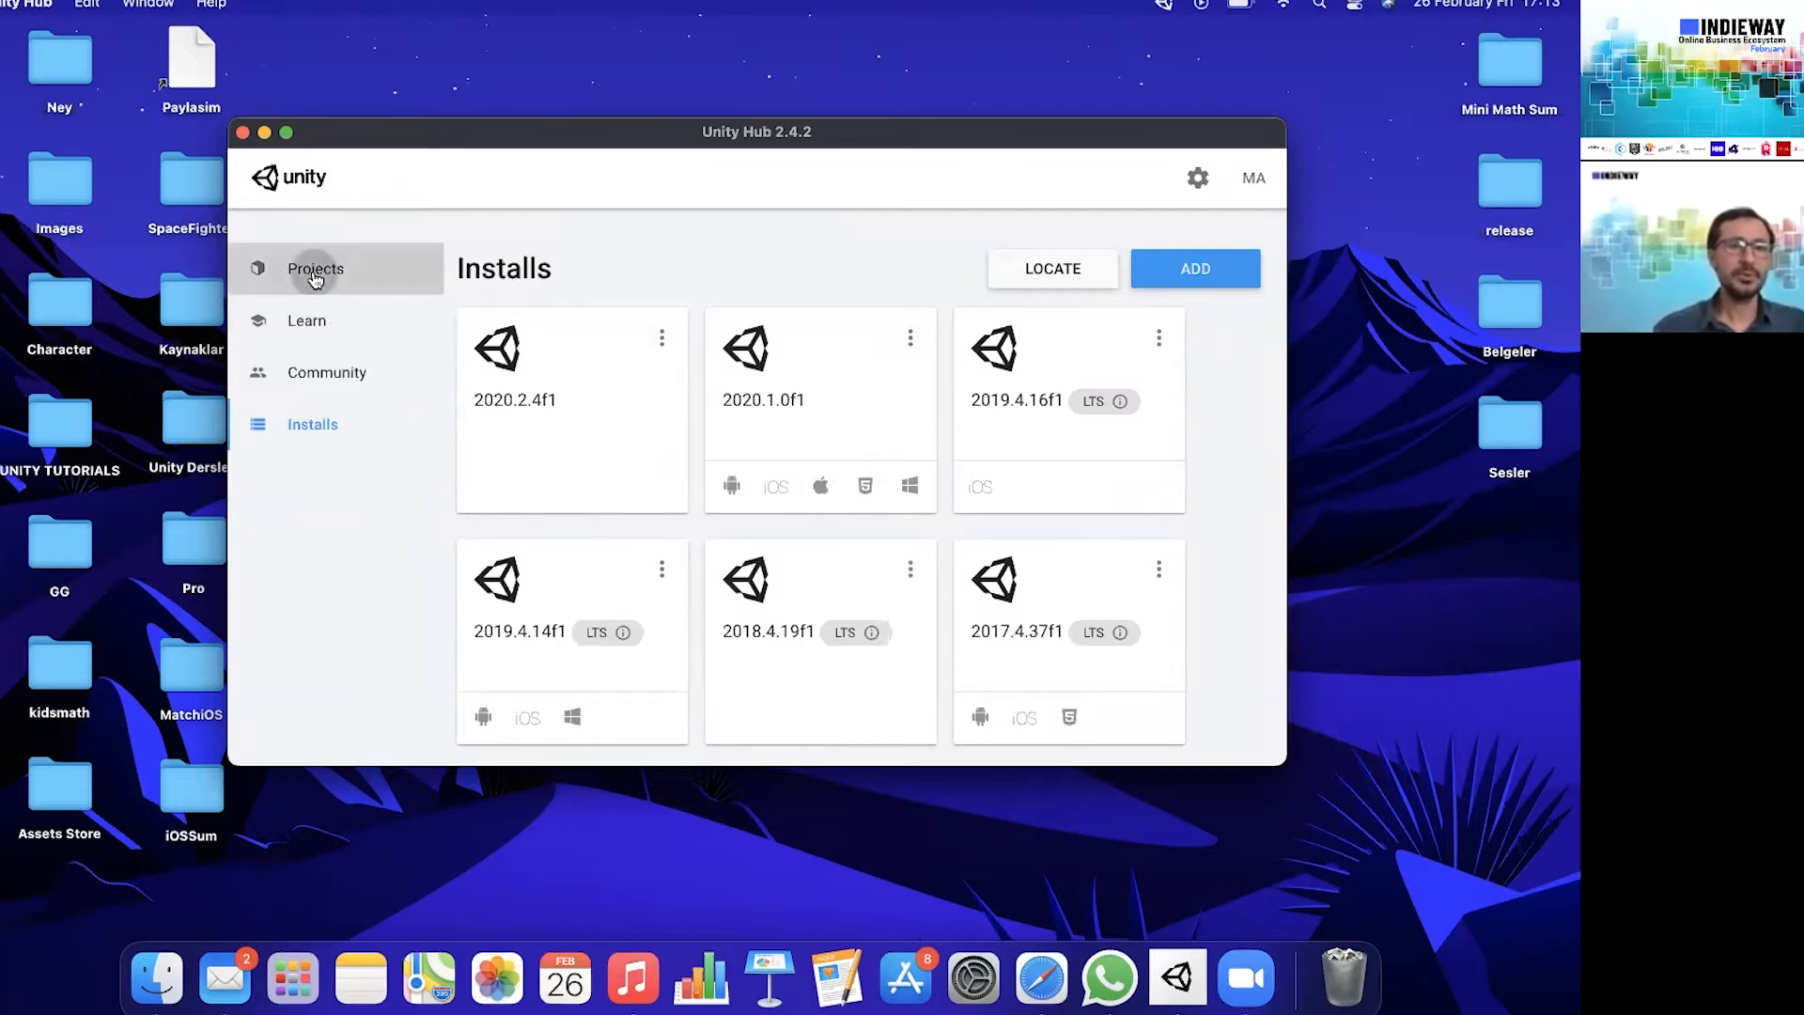
click(1176, 269)
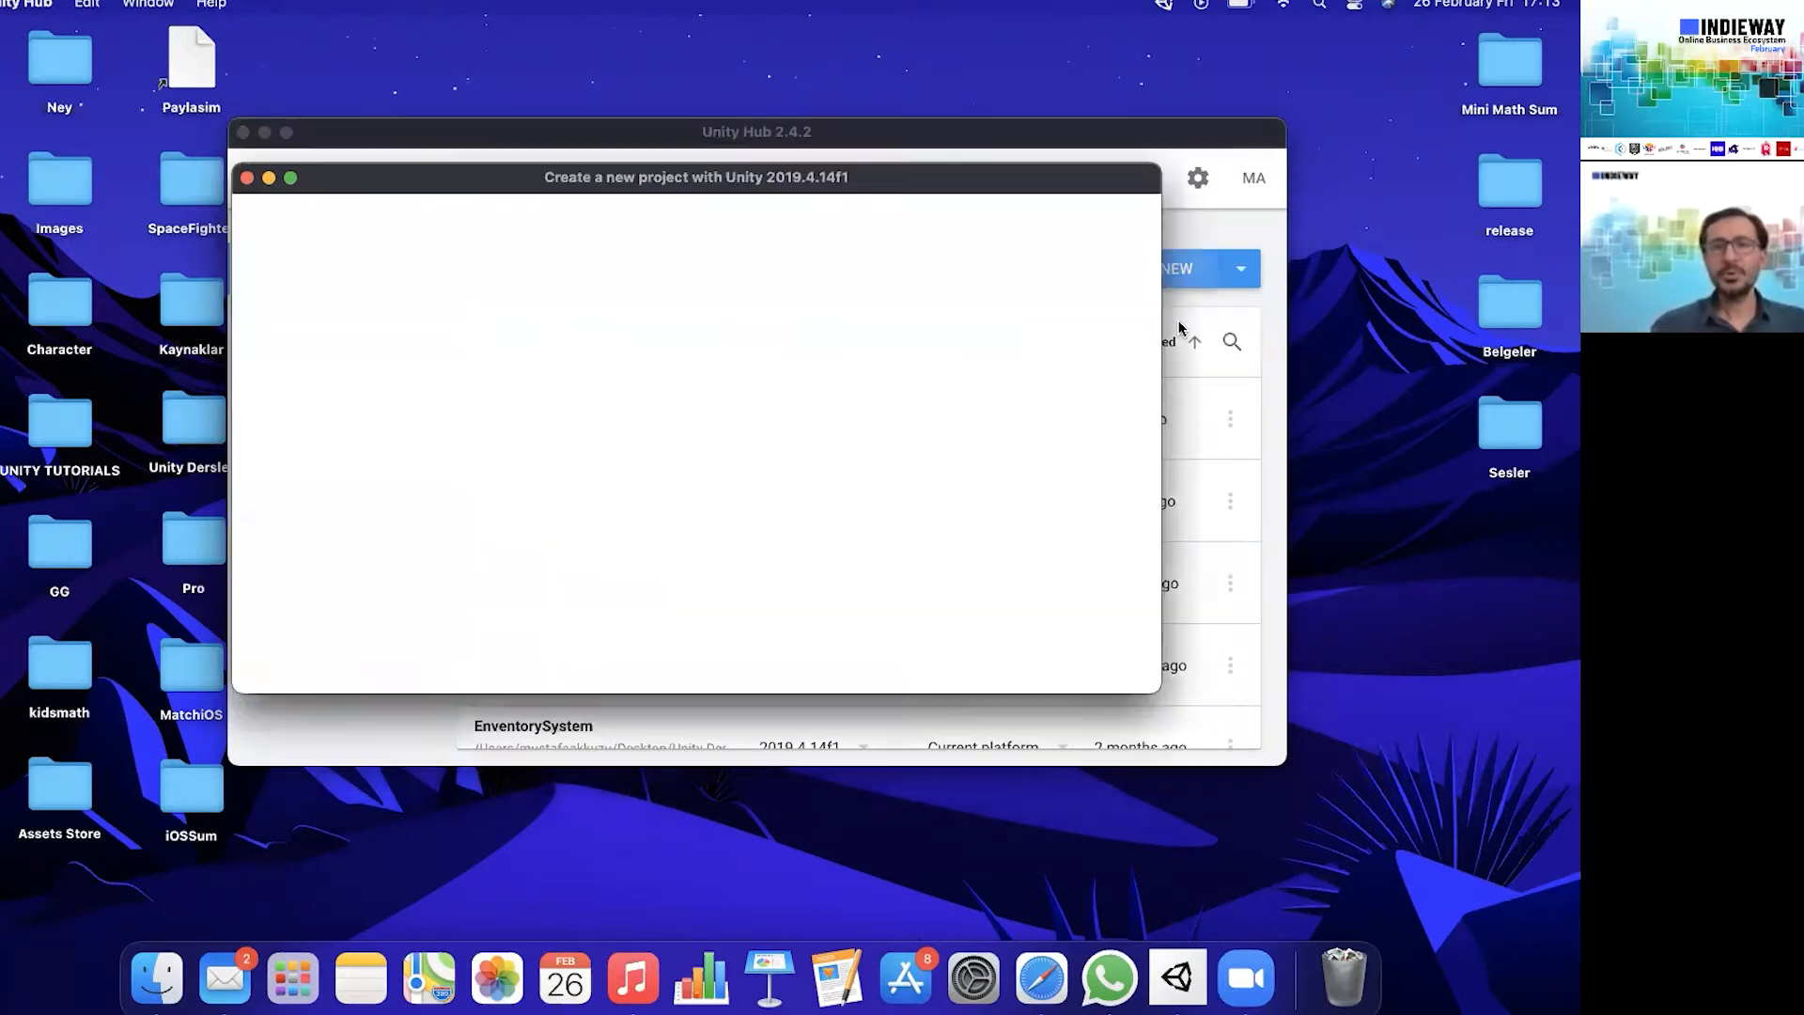
drag(695, 176, 749, 221)
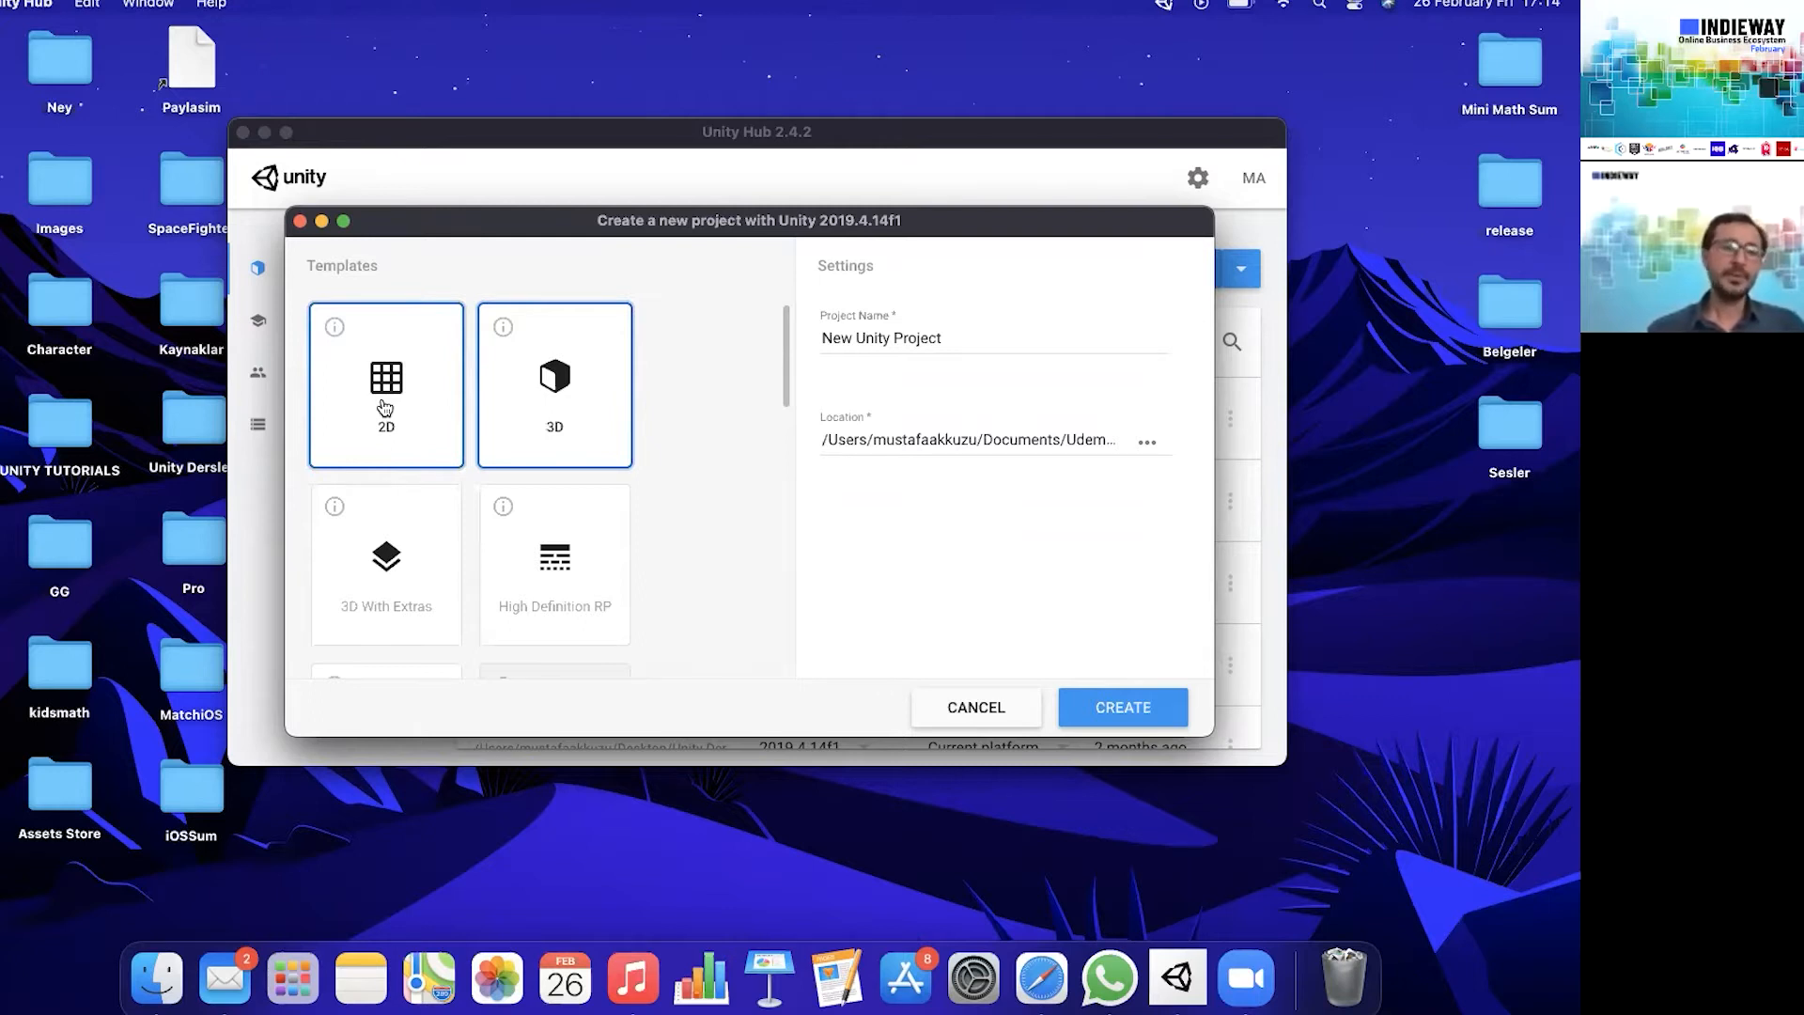
click(1036, 329)
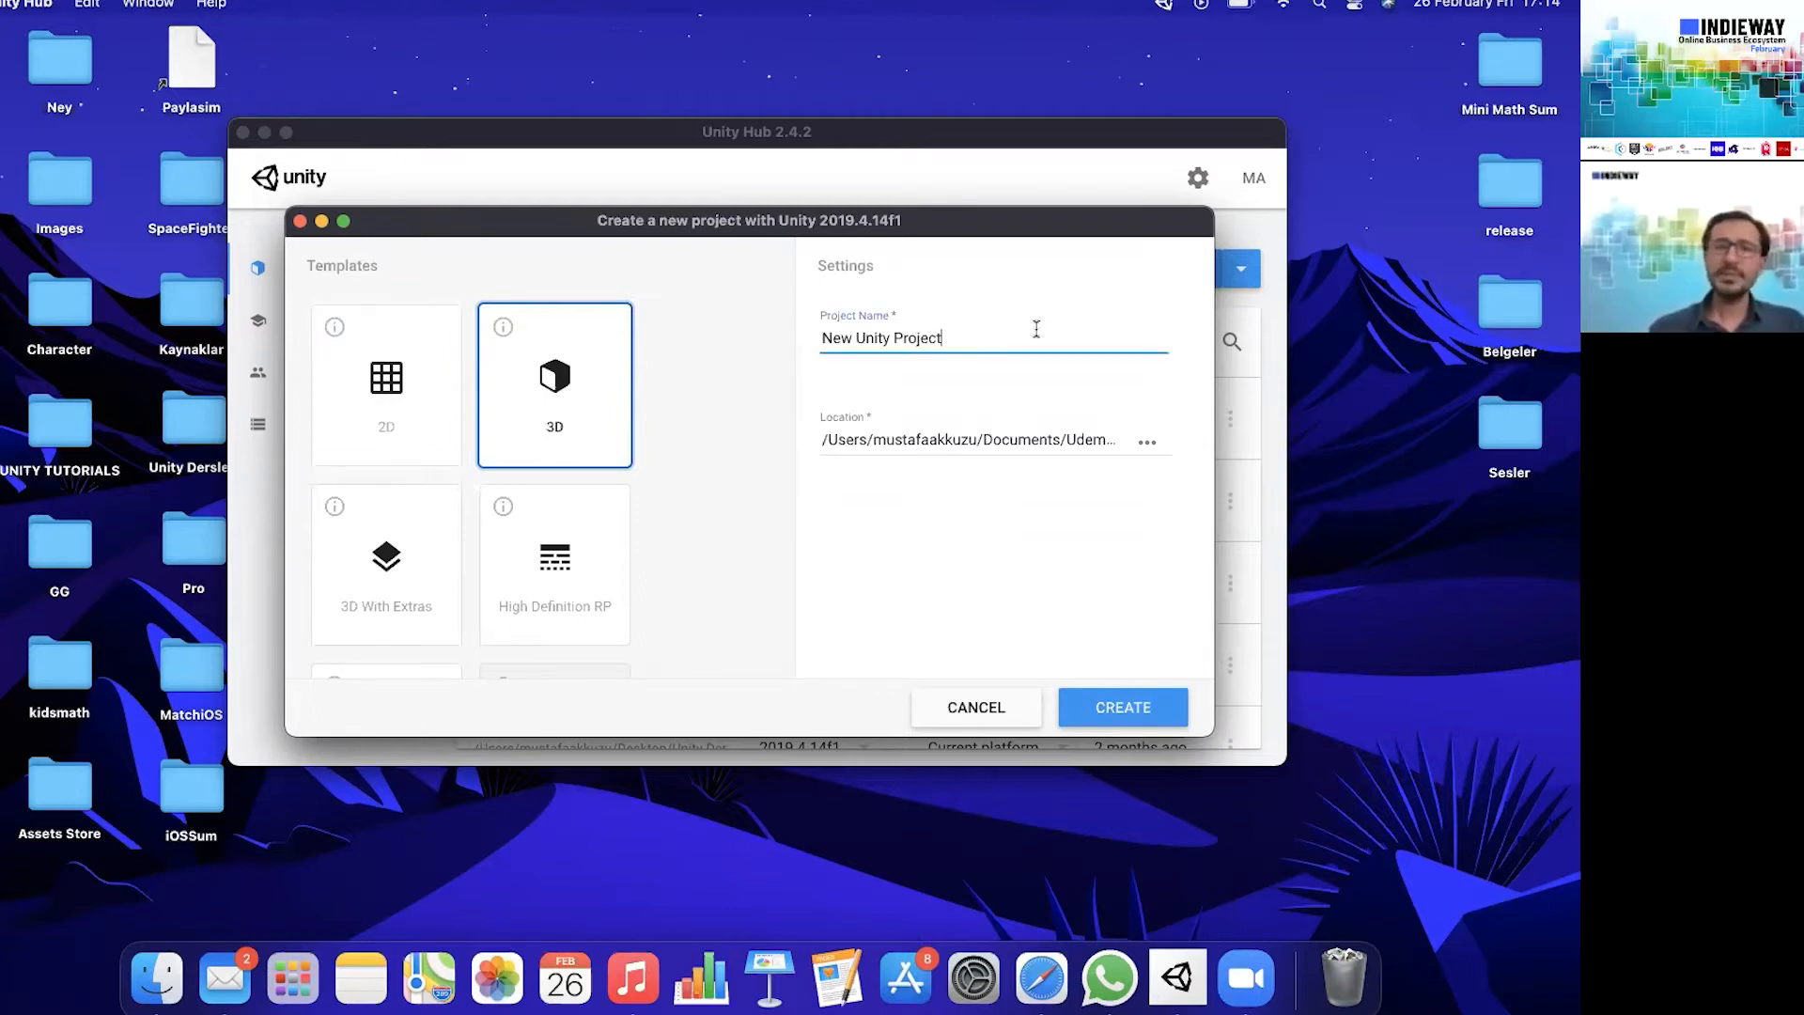
triple_click(1012, 329)
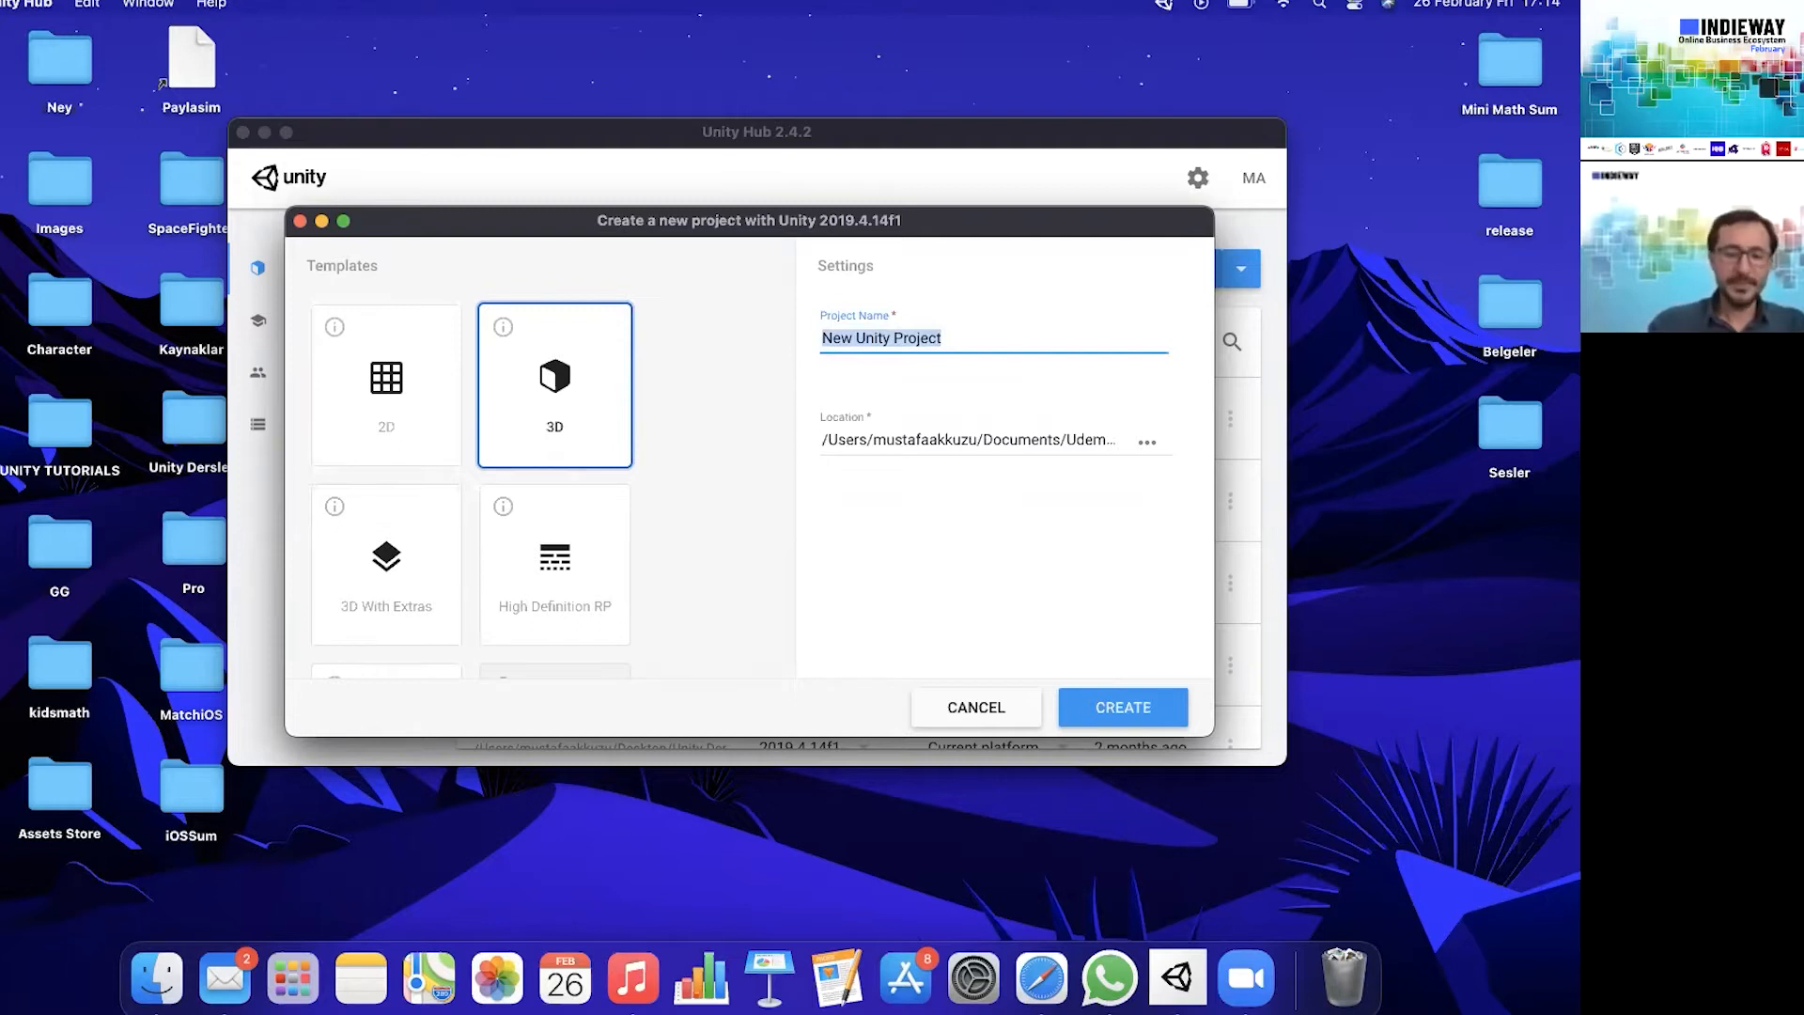
text(indieway)
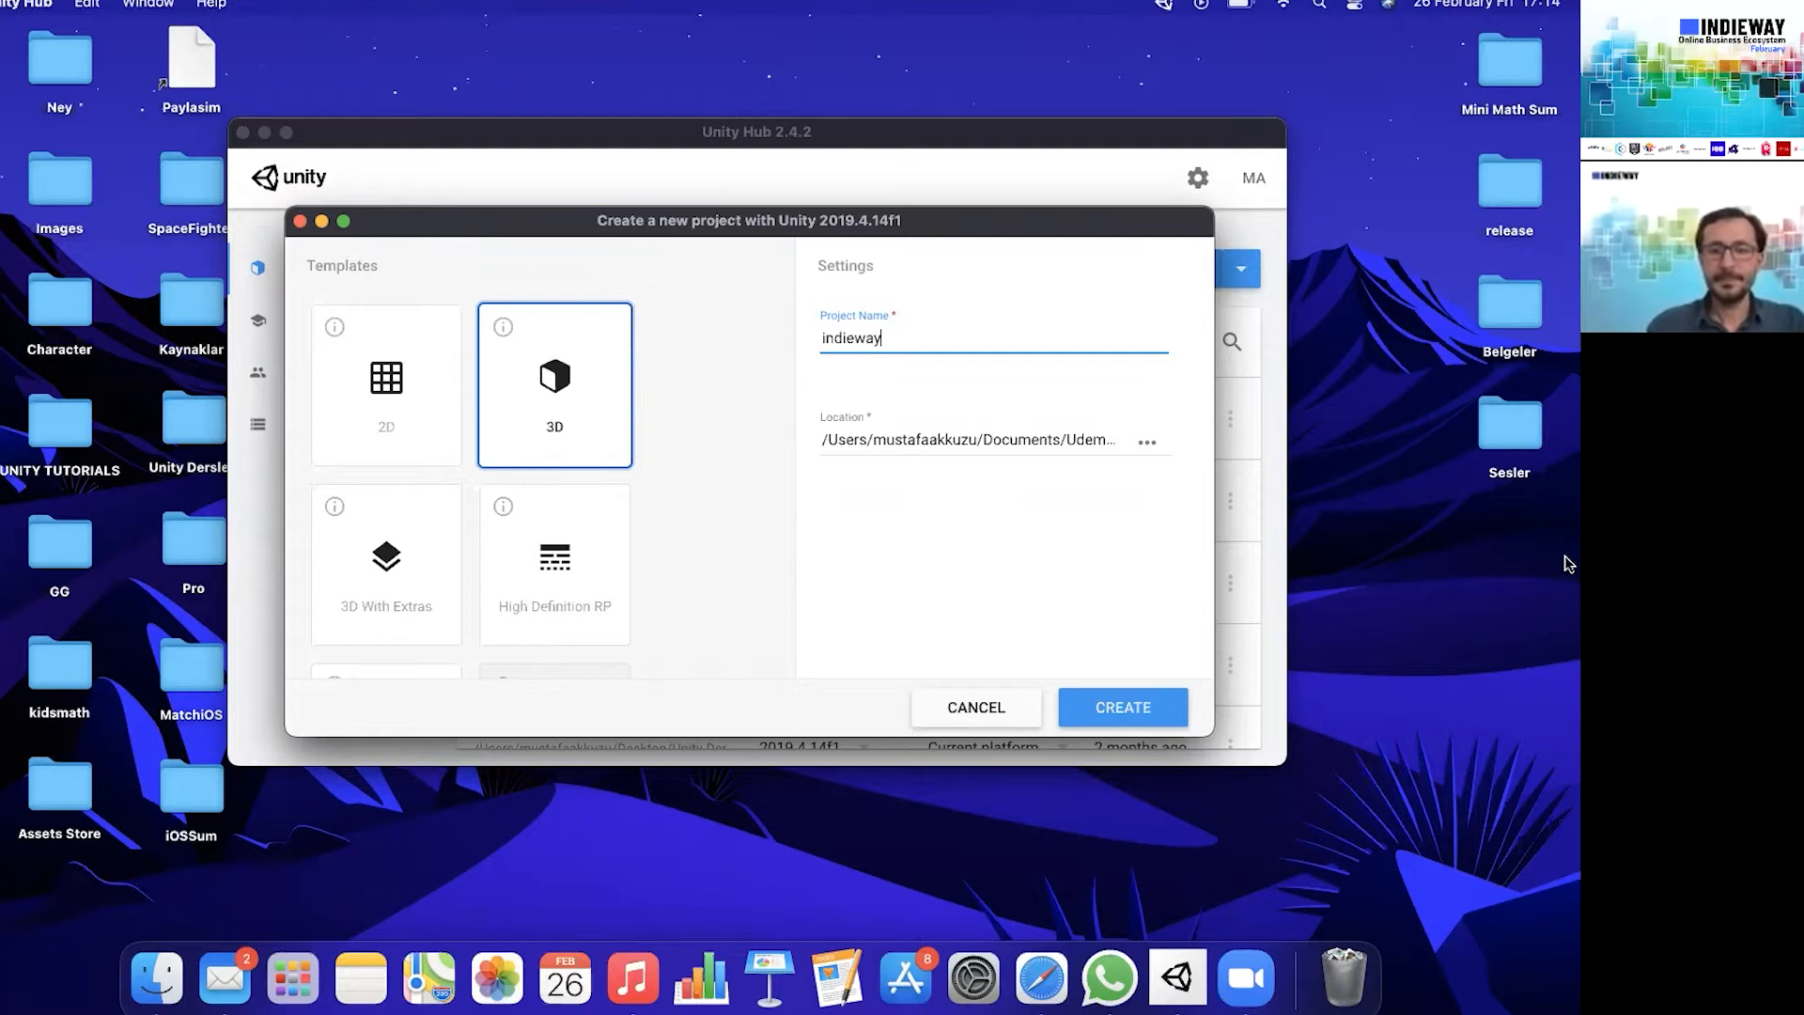
click(1157, 706)
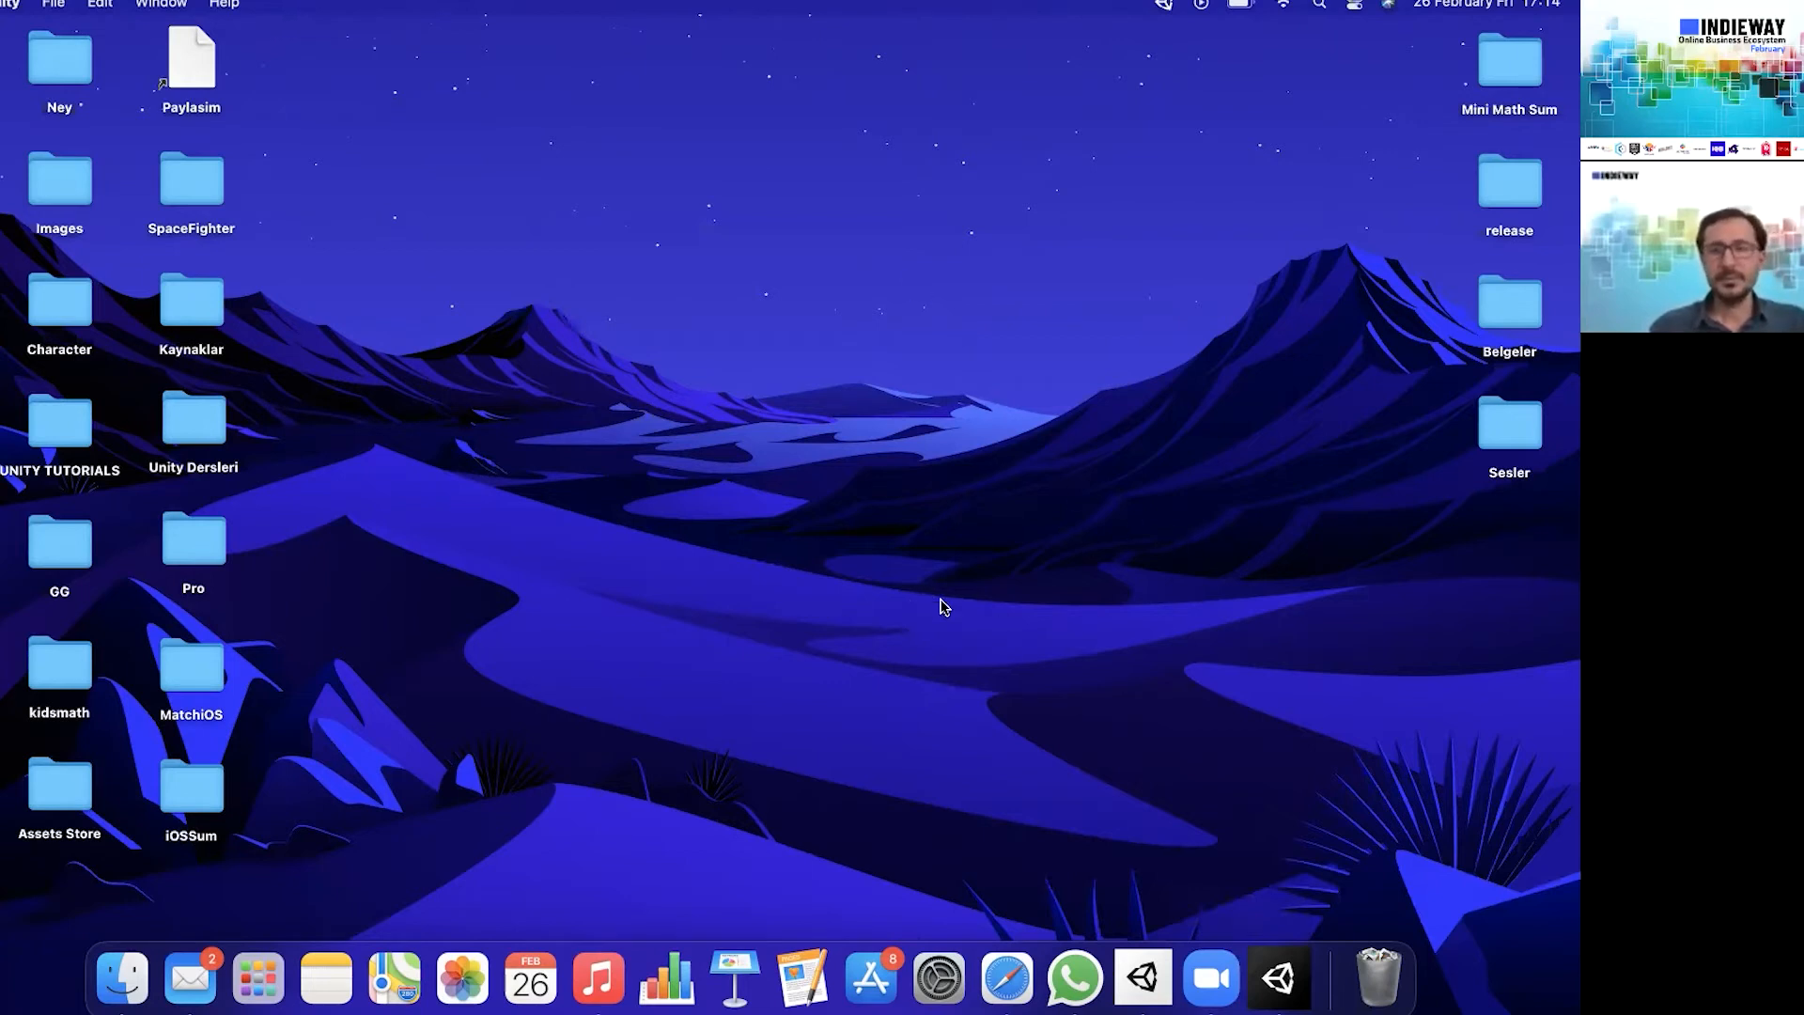
click(1281, 989)
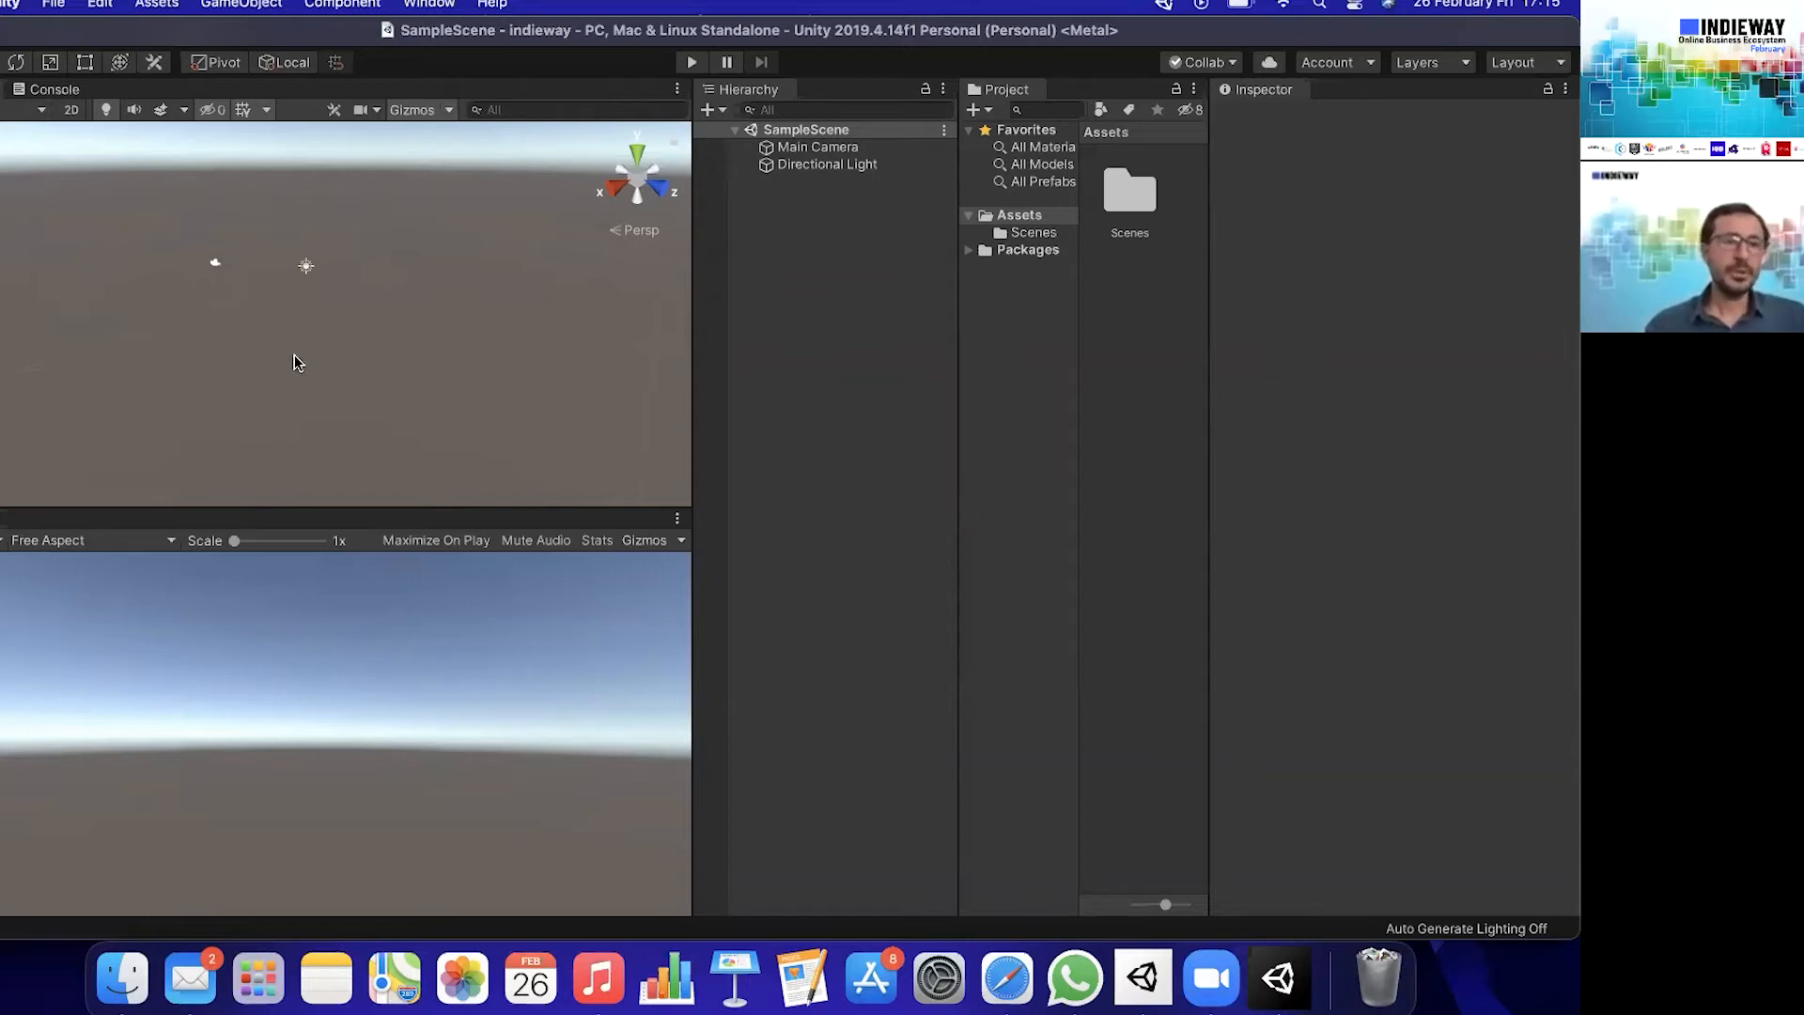
- Switch the Scene view to 2D and back to the 3D perspective
click(73, 111)
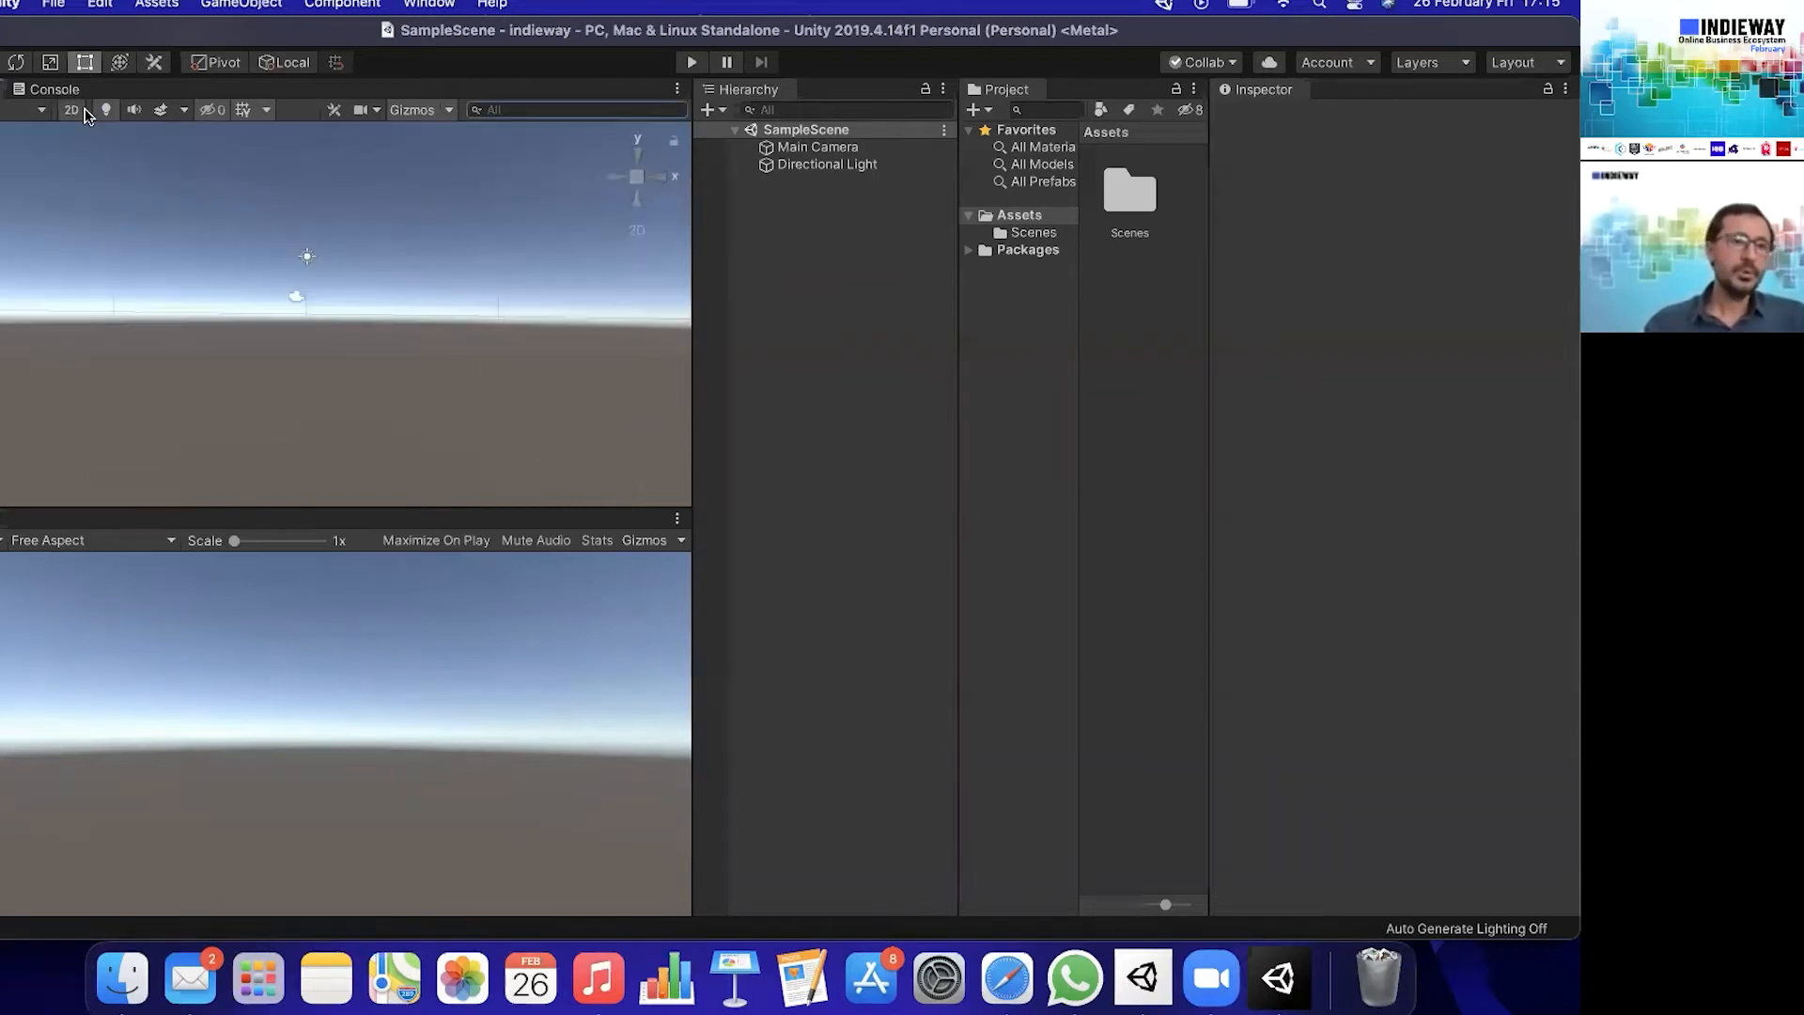
click(71, 111)
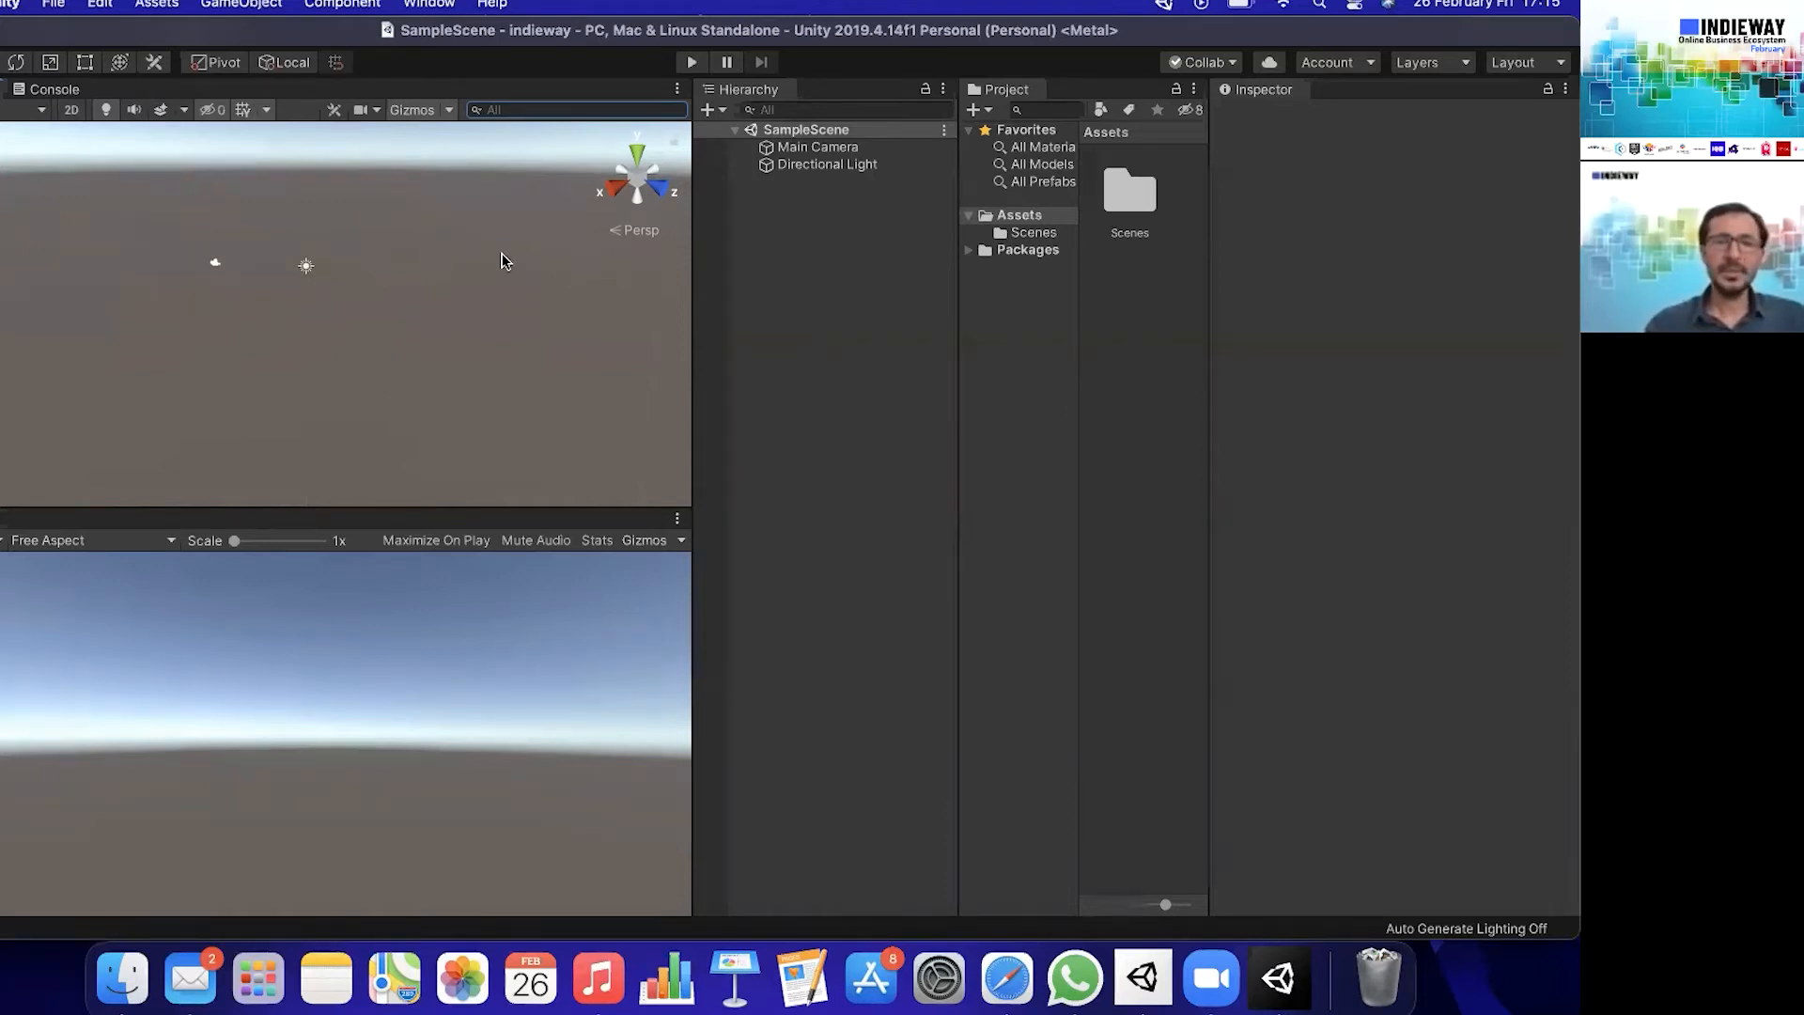
click(729, 113)
click(842, 385)
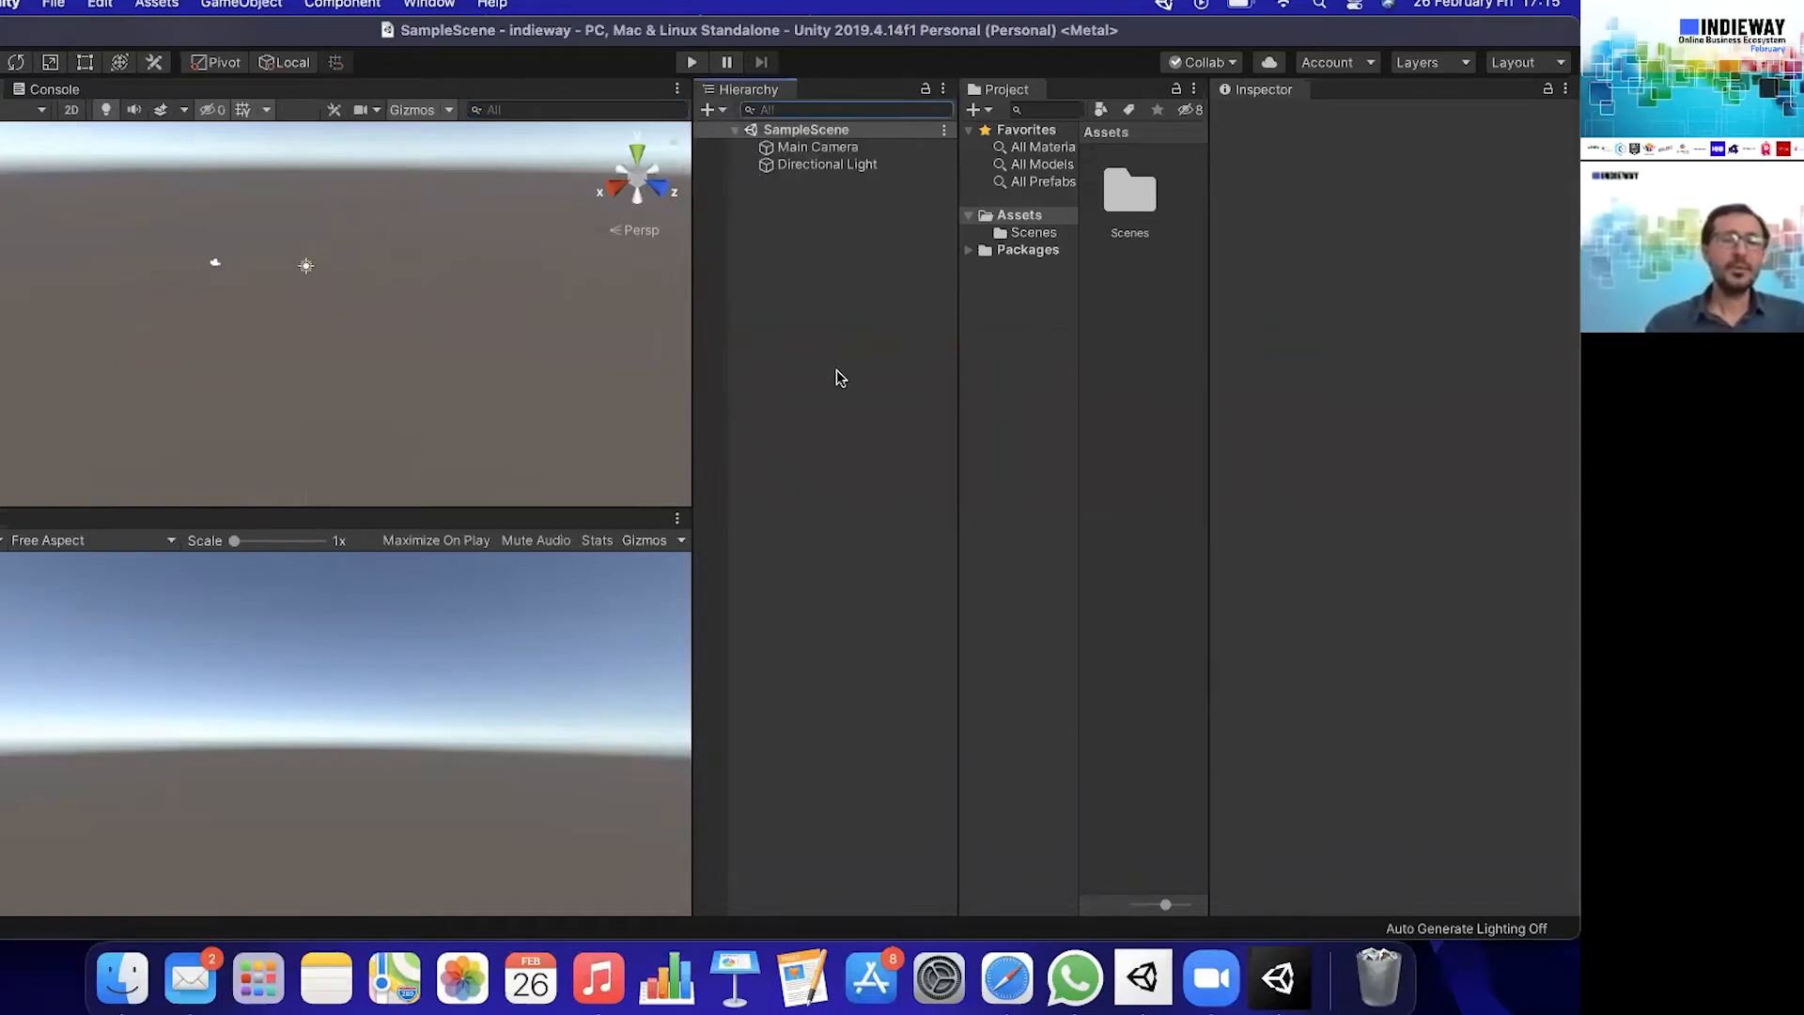
click(264, 5)
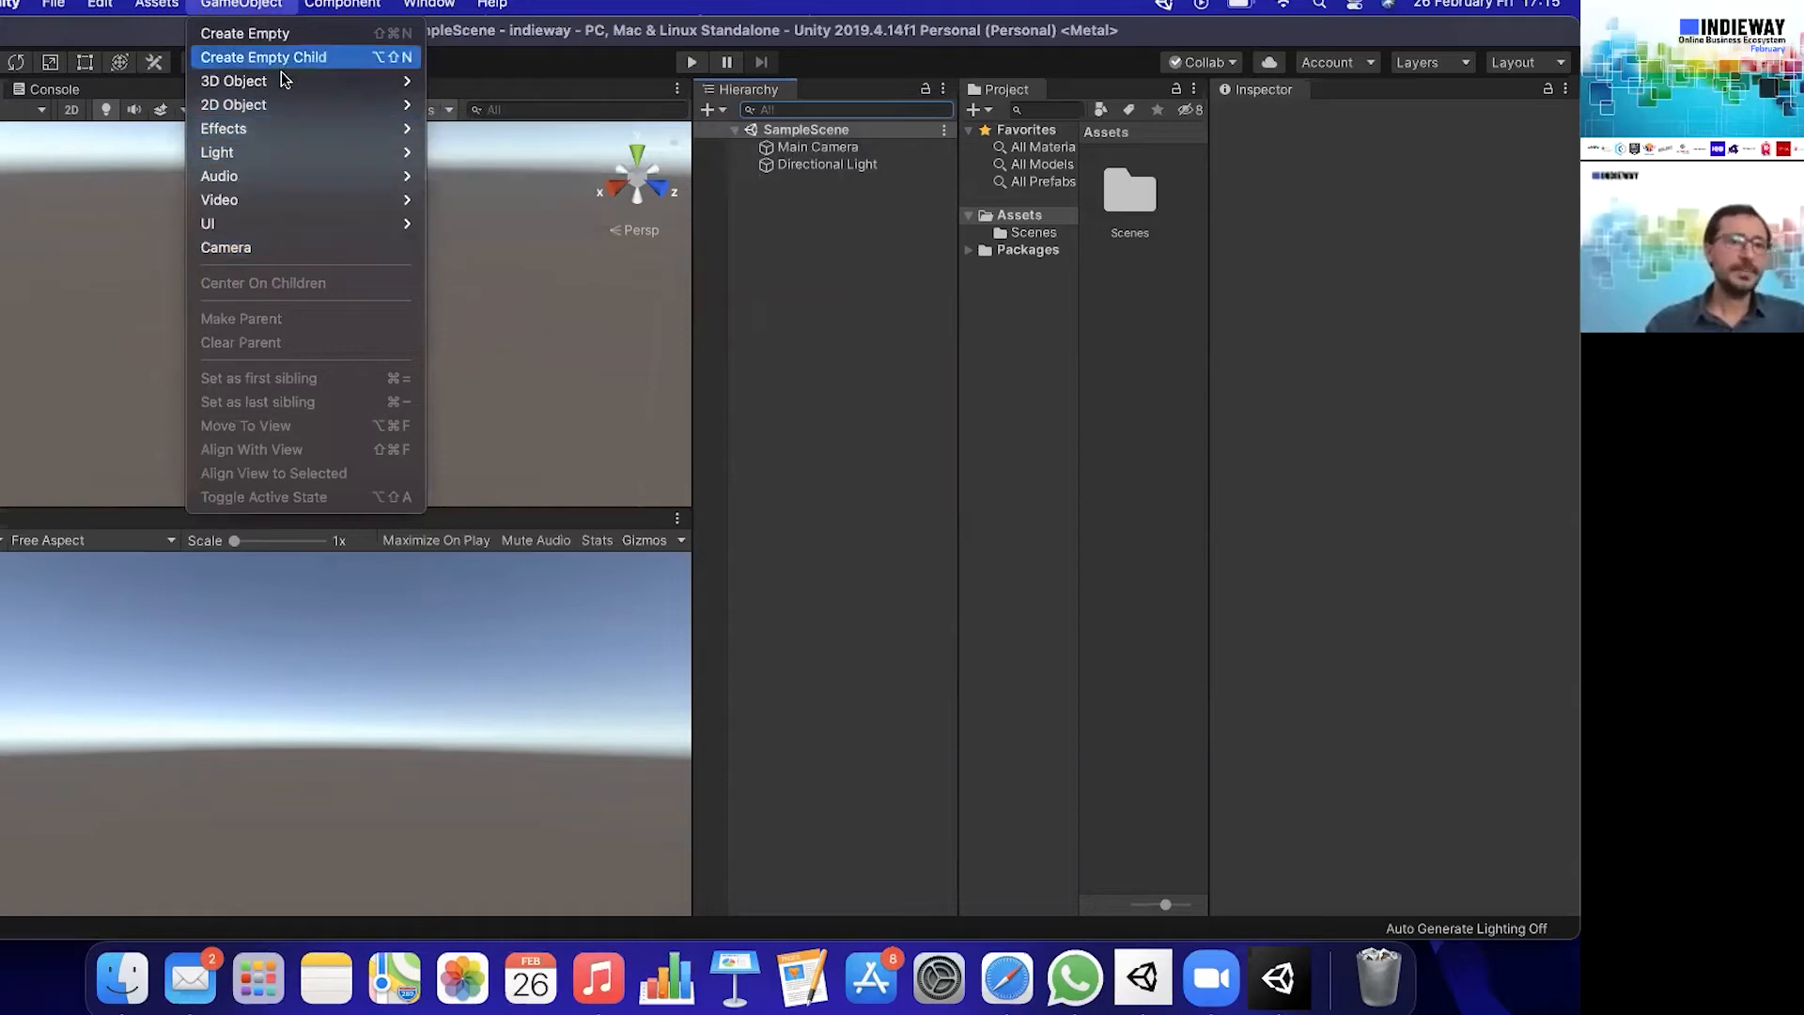
mouse_move(282, 81)
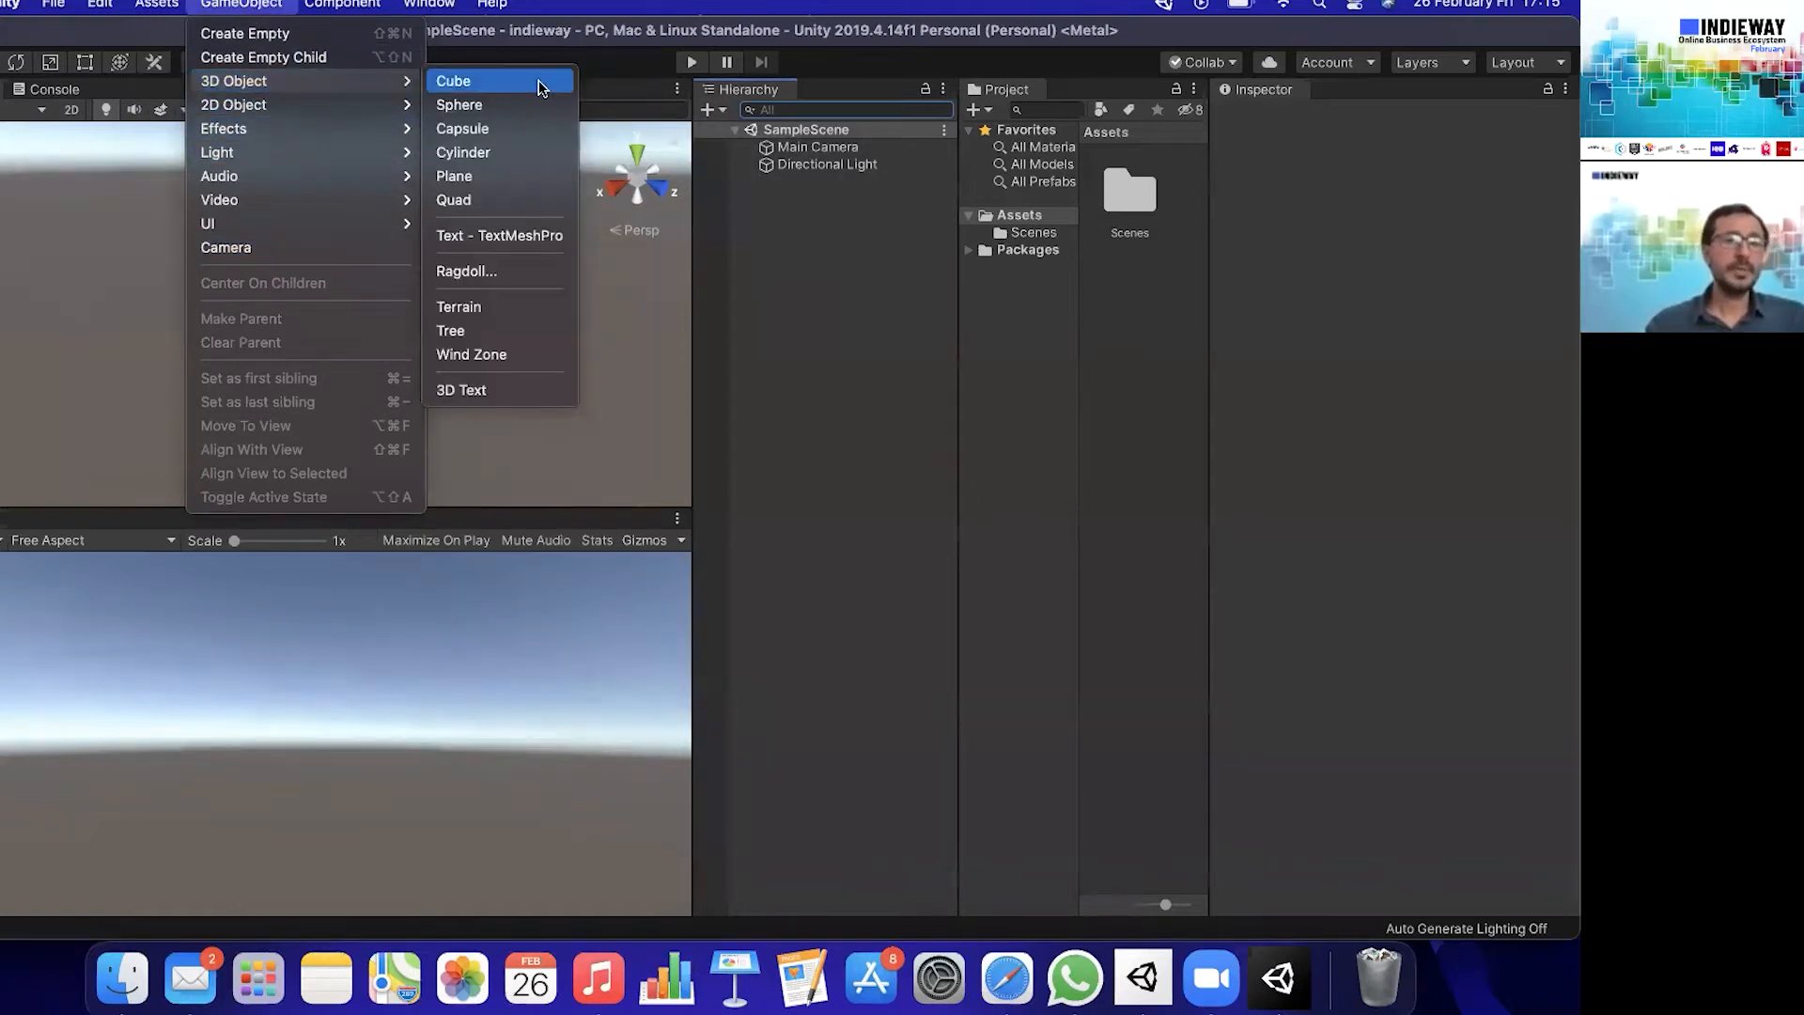
click(839, 287)
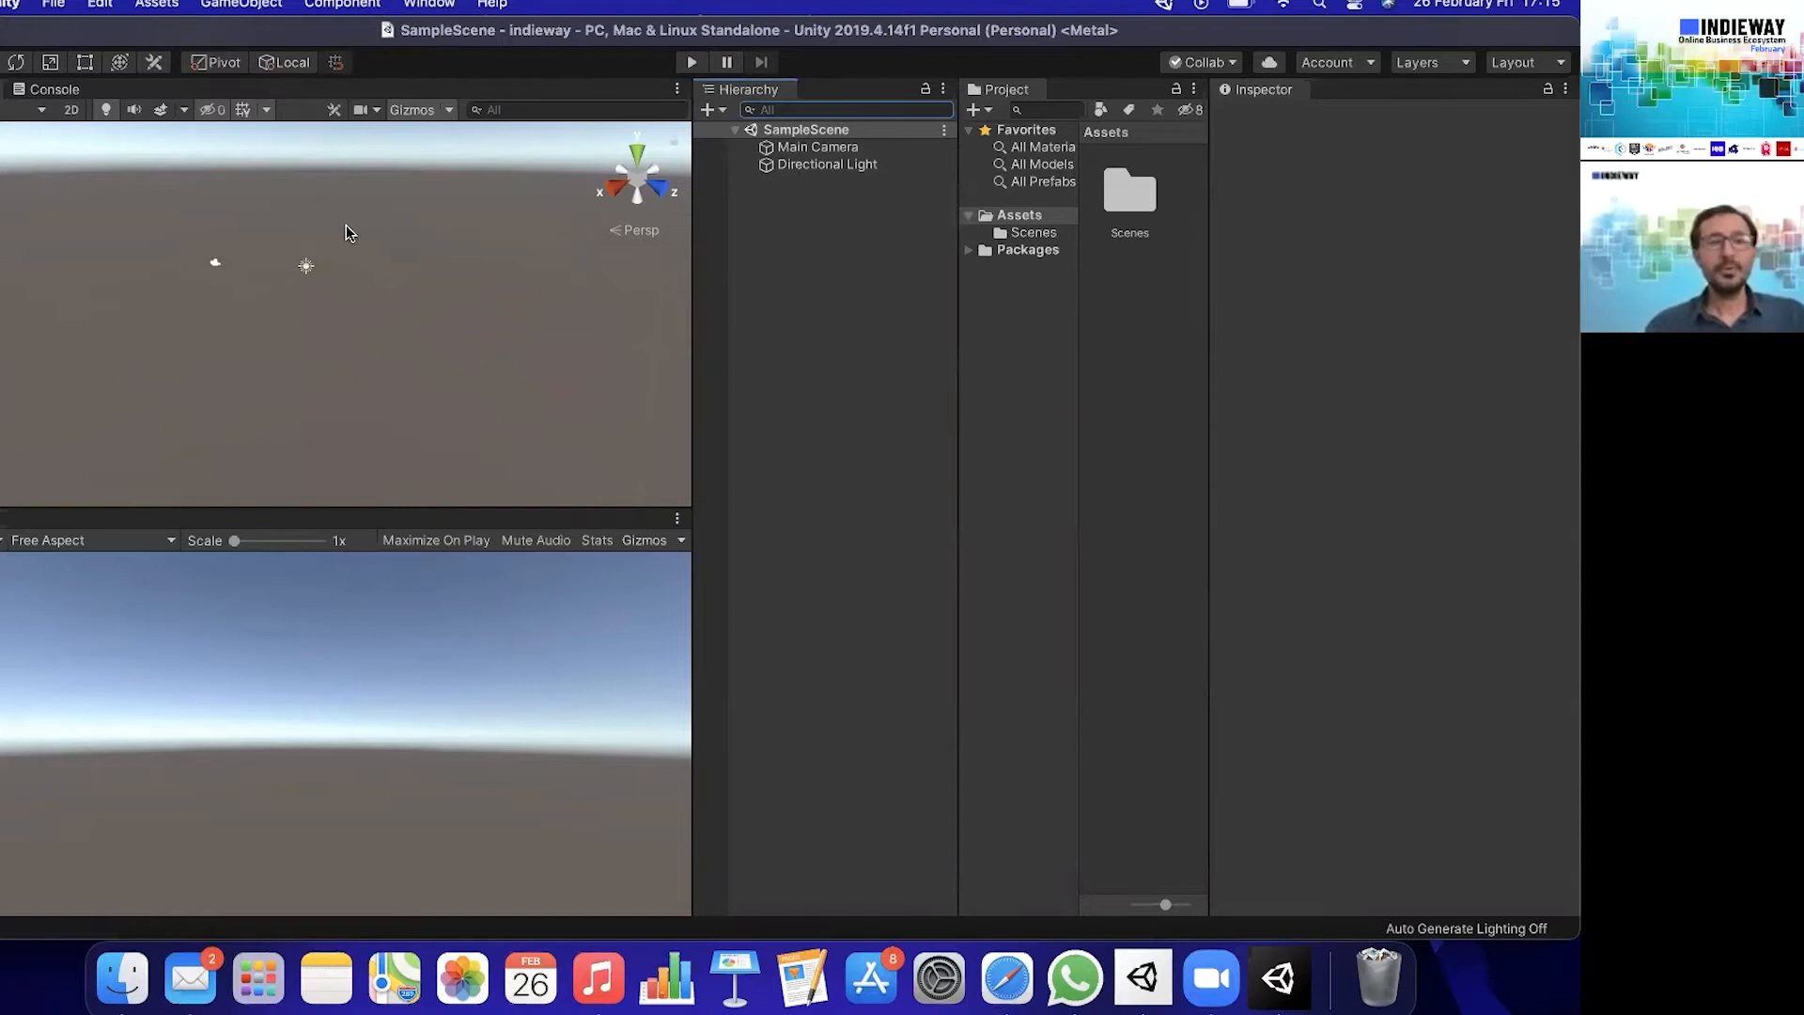
- Inspect the properties of the Main Camera and the Directional Light in SampleScene
click(818, 148)
click(827, 164)
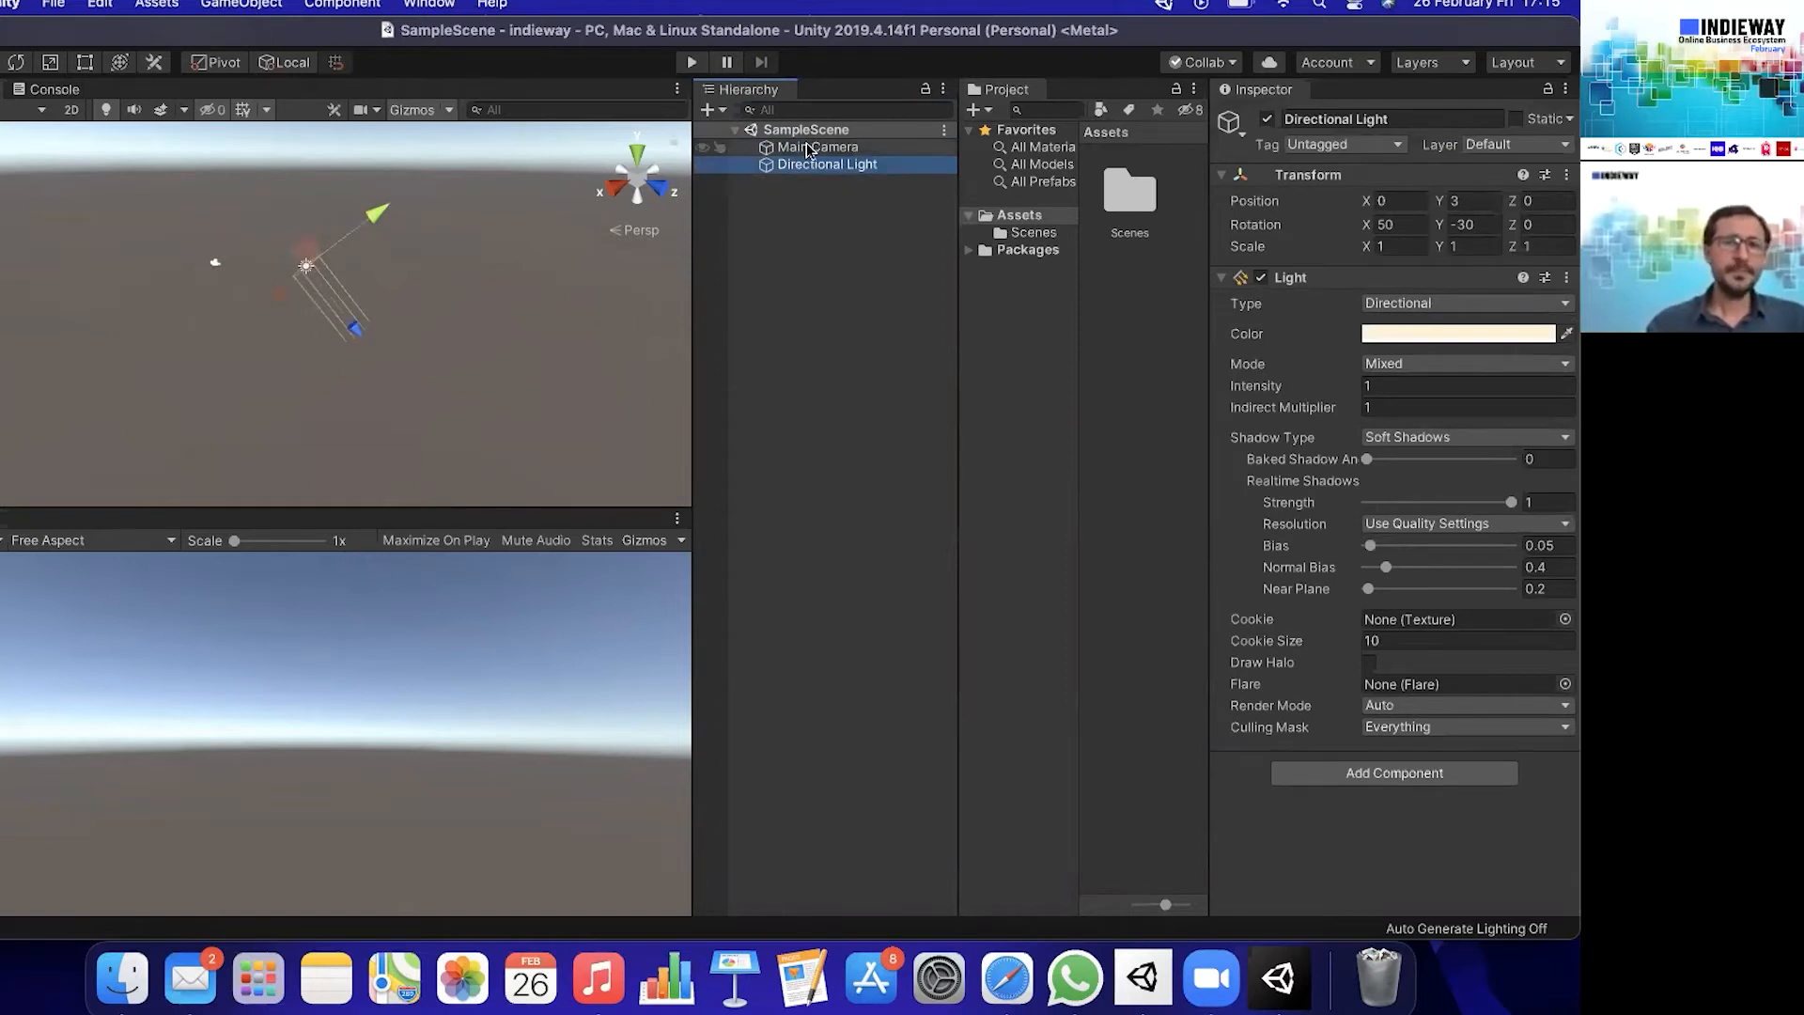
- Add a 3D cube to SampleScene
click(720, 113)
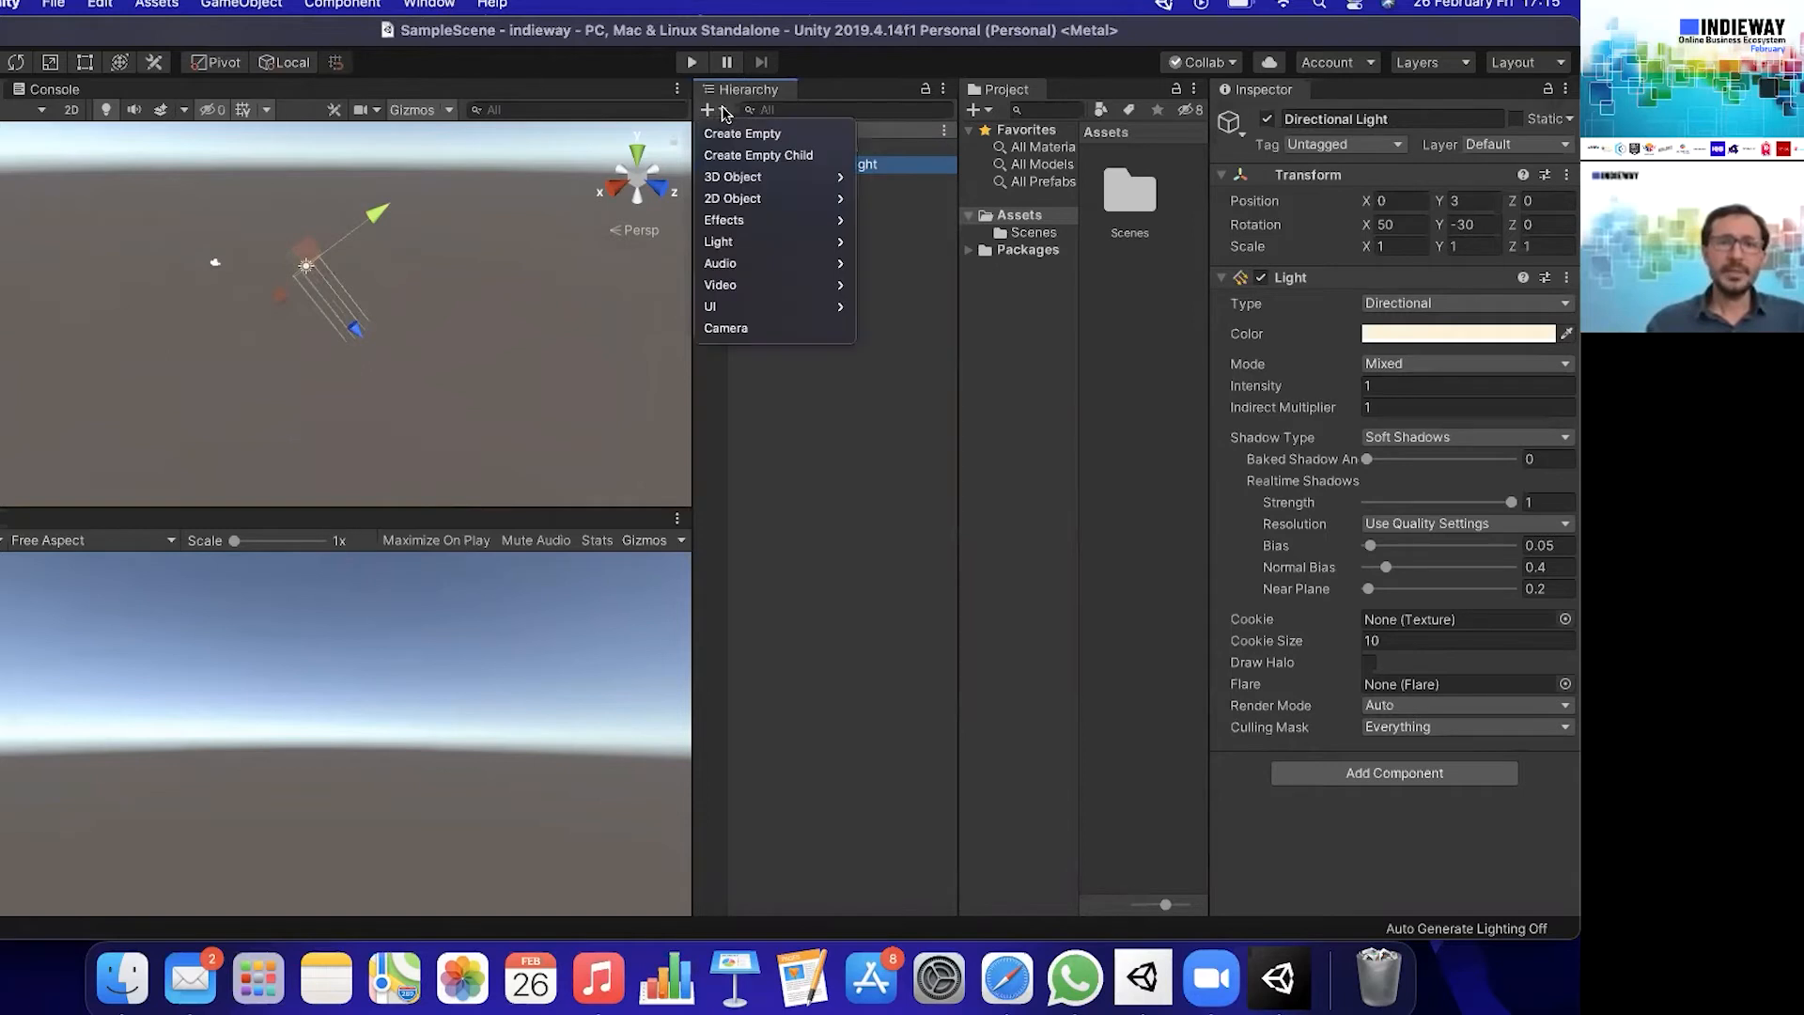
mouse_move(752, 178)
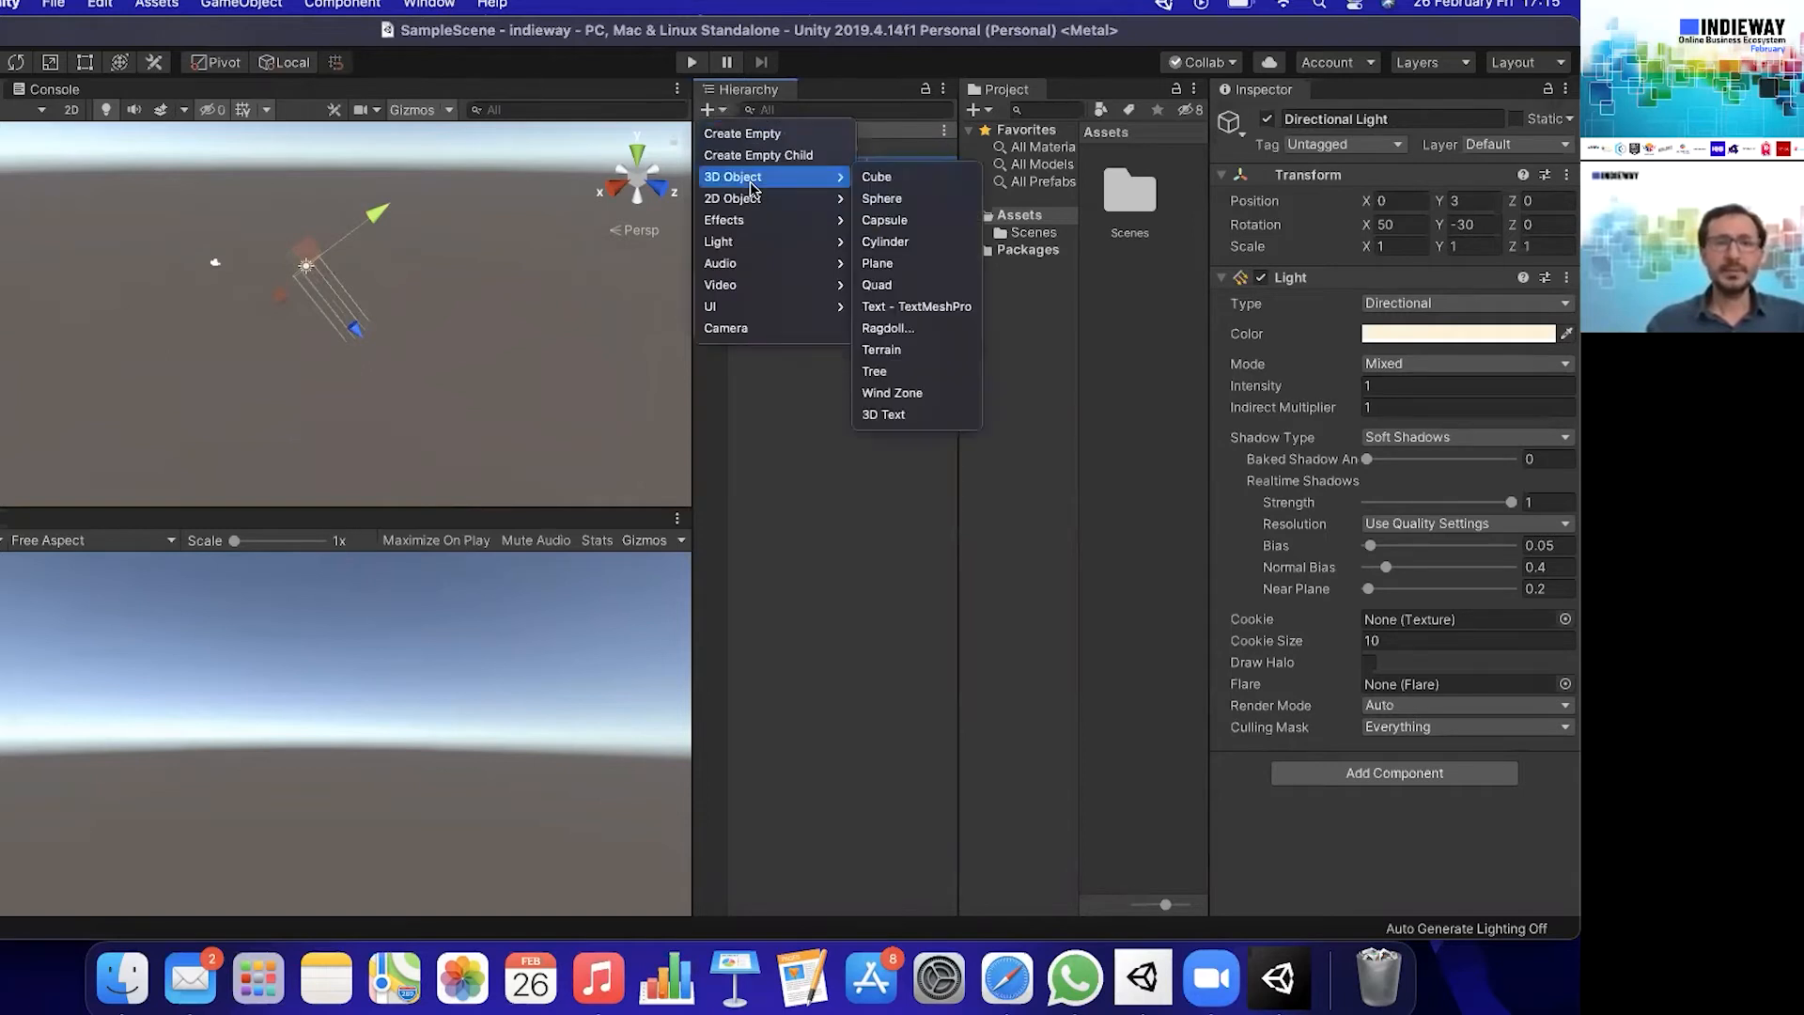
click(963, 182)
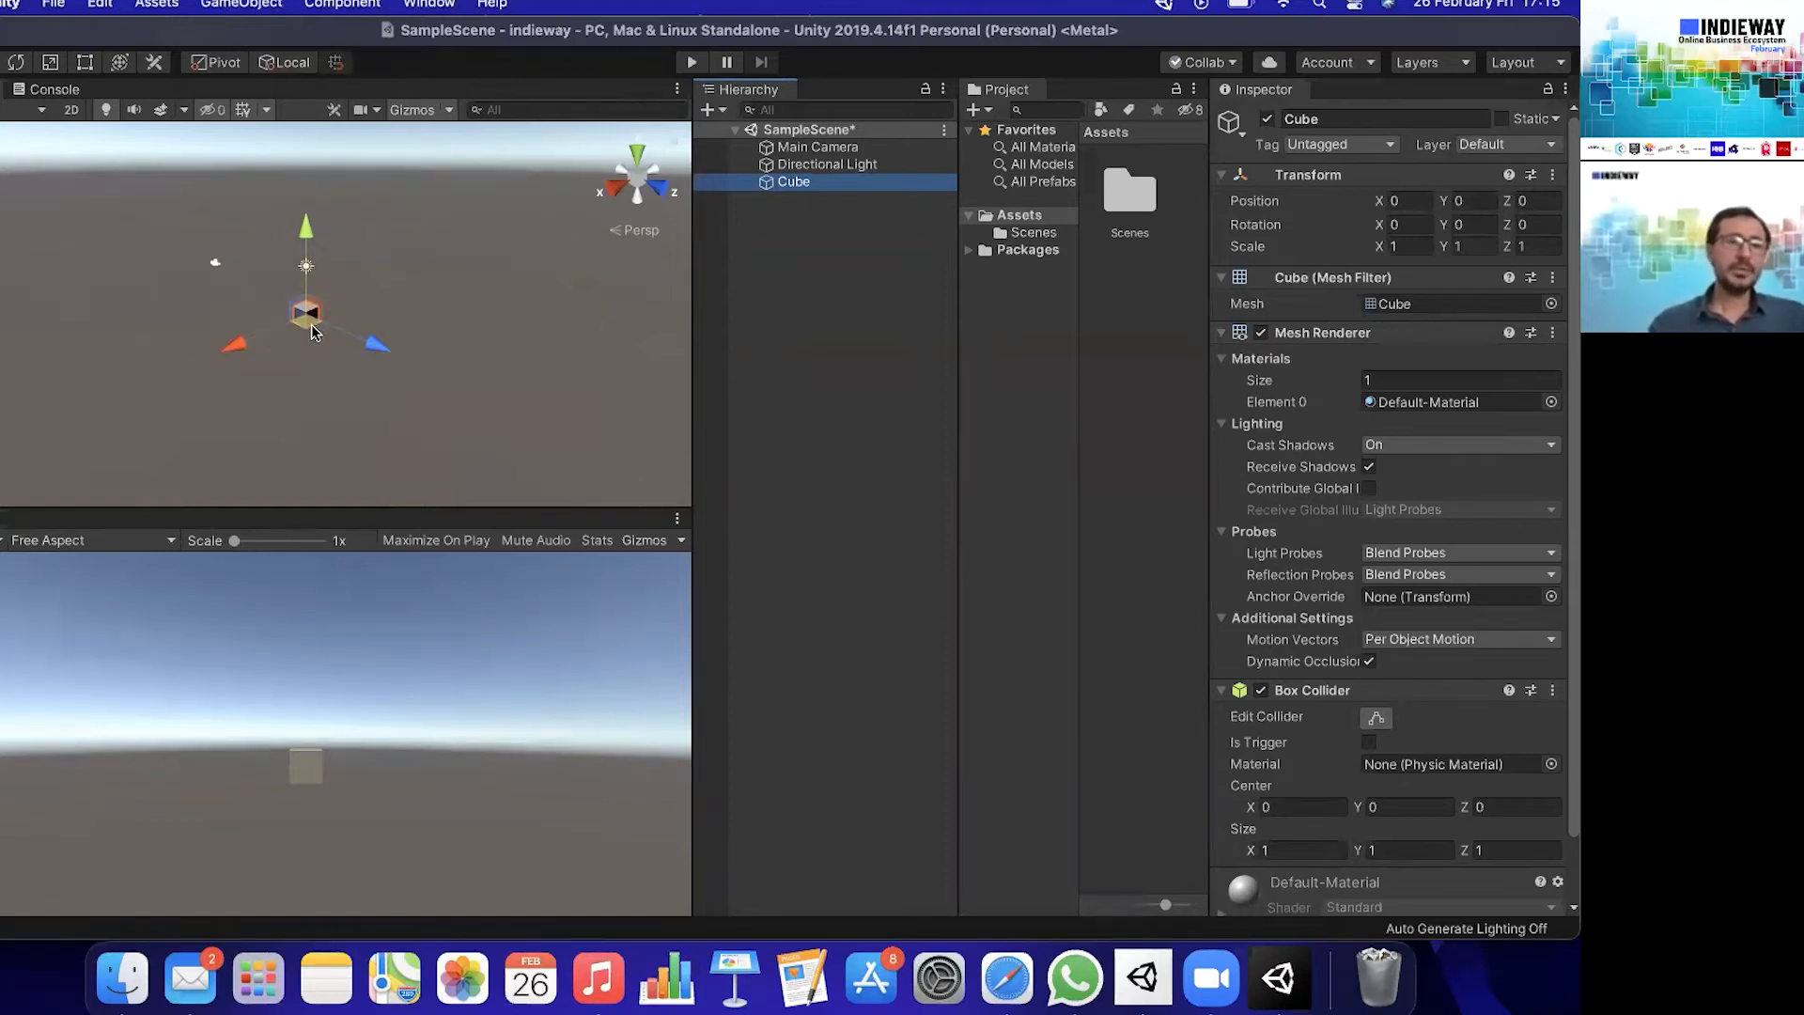
- Examine the cube in the Scene view from different distances and angles, and frame it to fill the view
scroll(312, 340, up, 5)
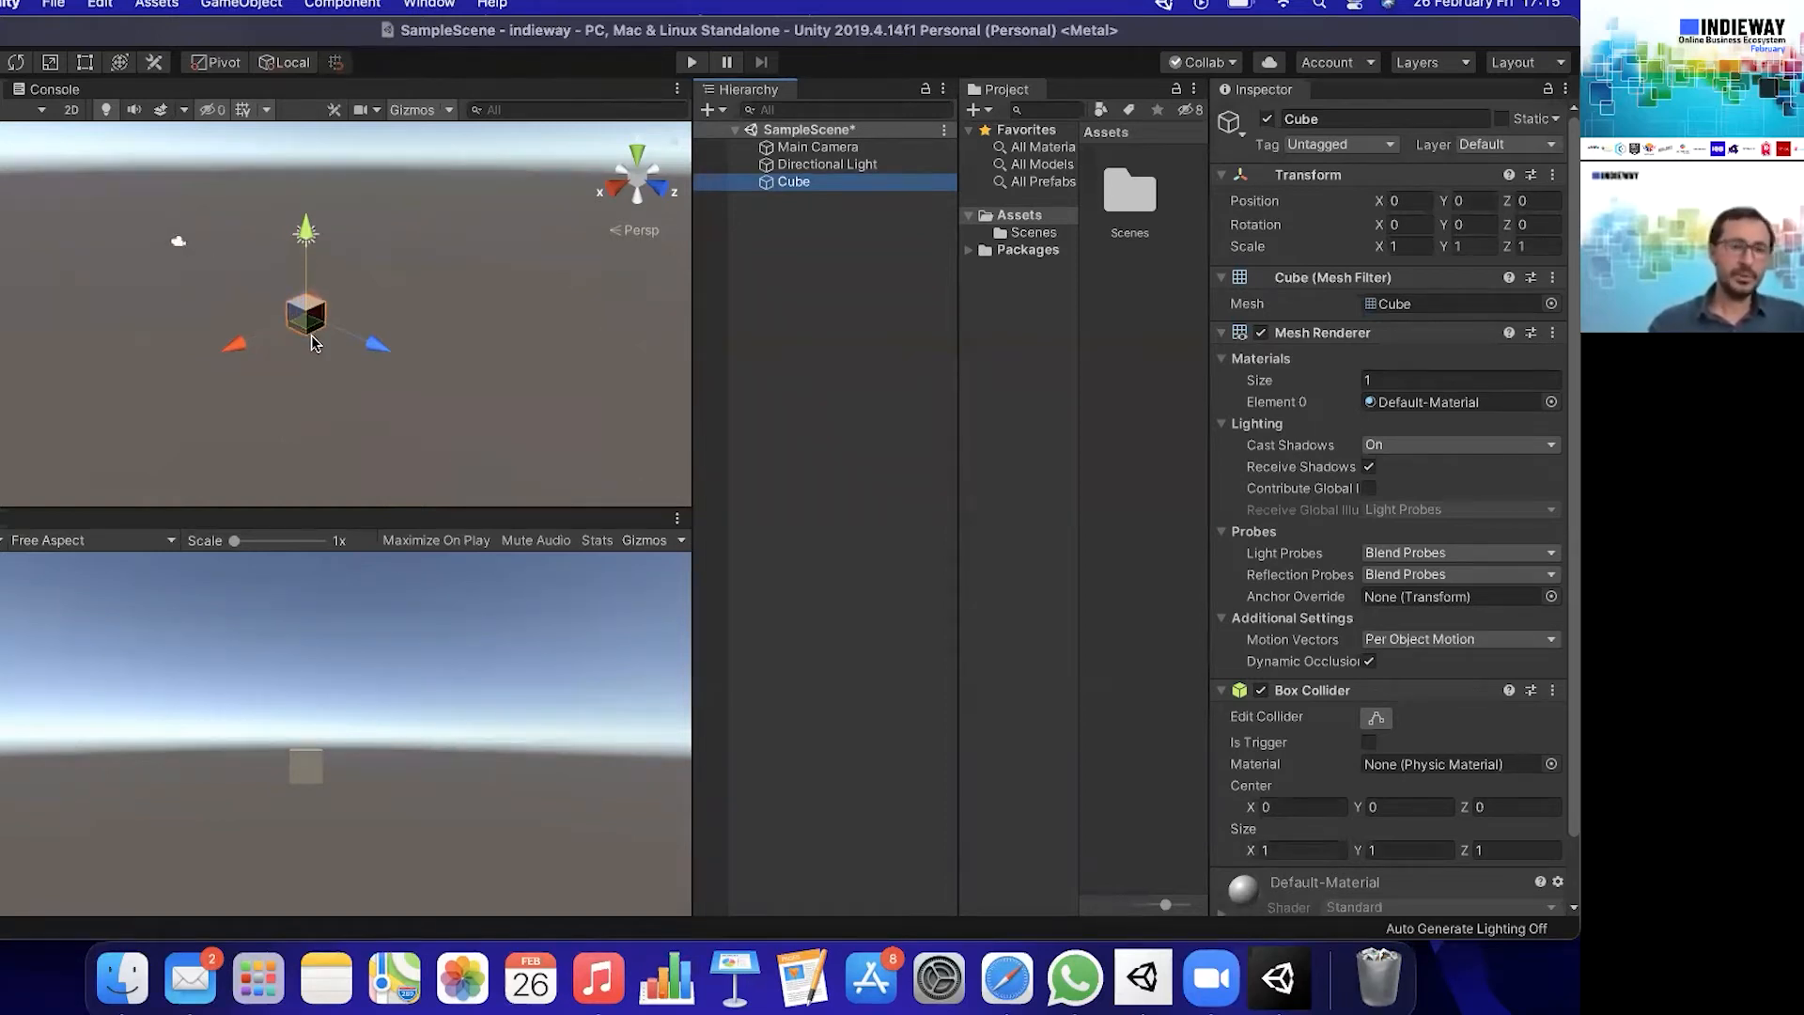
scroll(313, 340, down, 1)
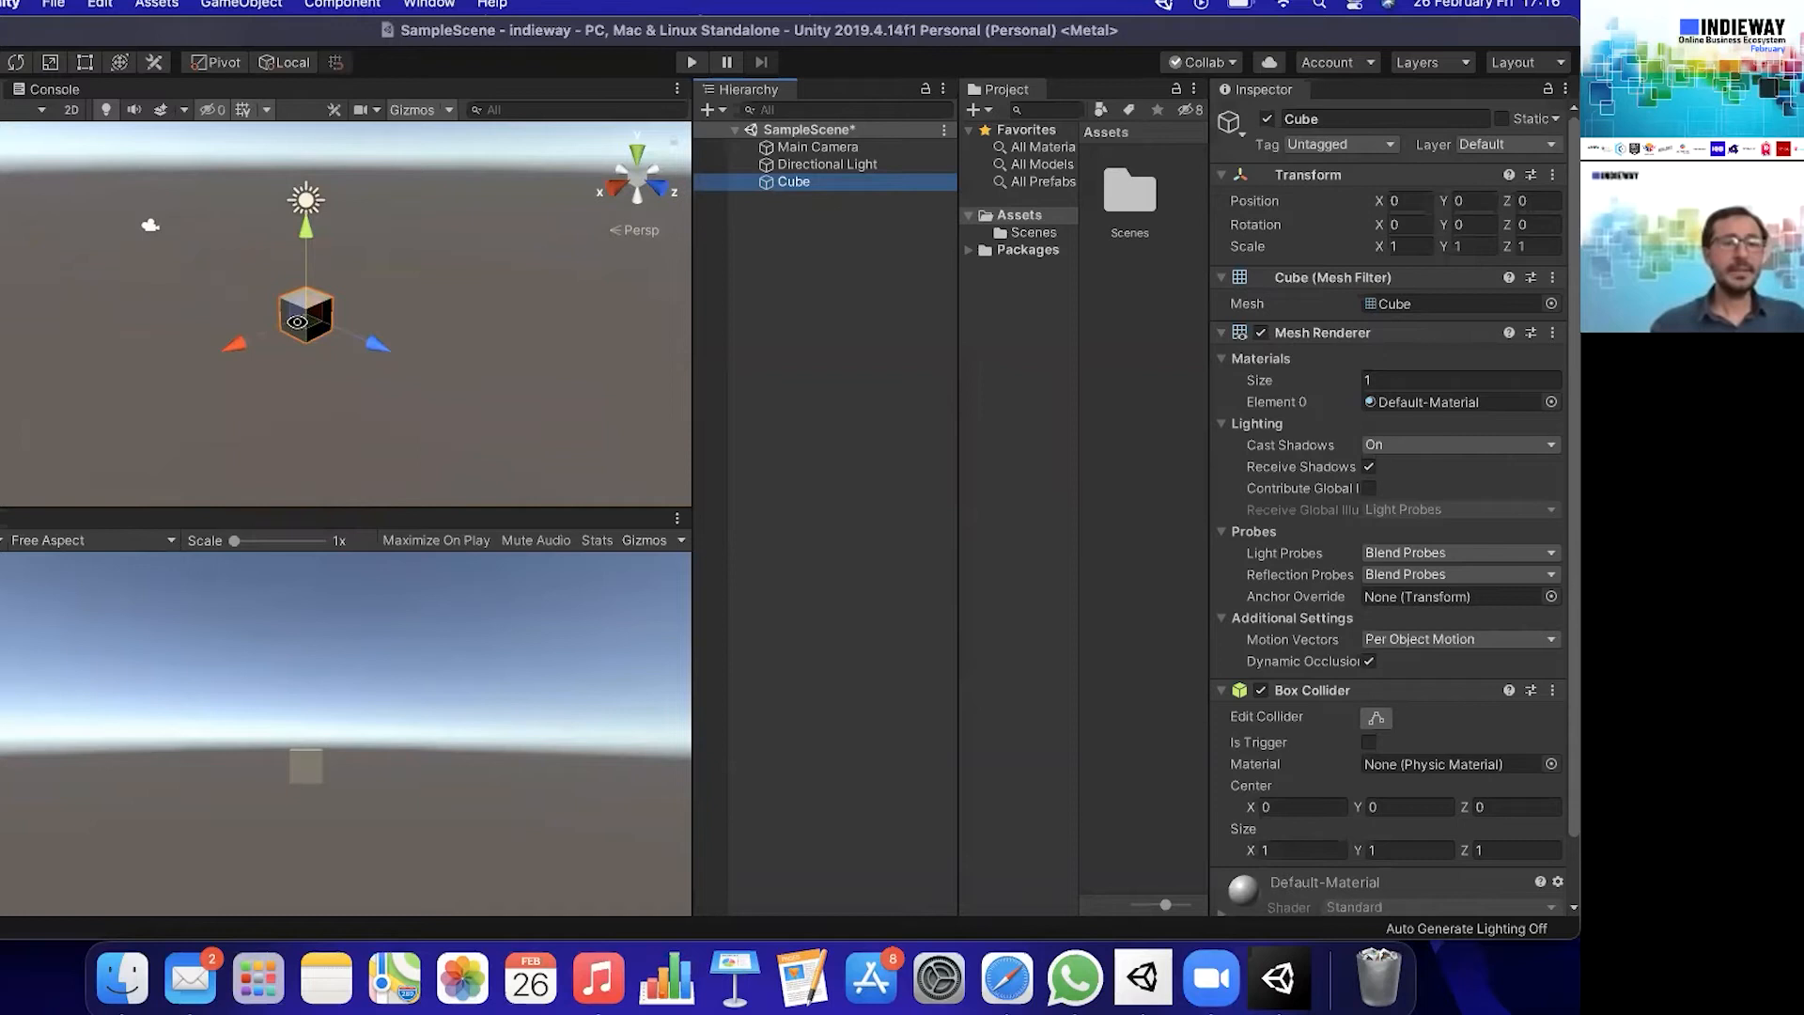
middle_drag(299, 324, 300, 325)
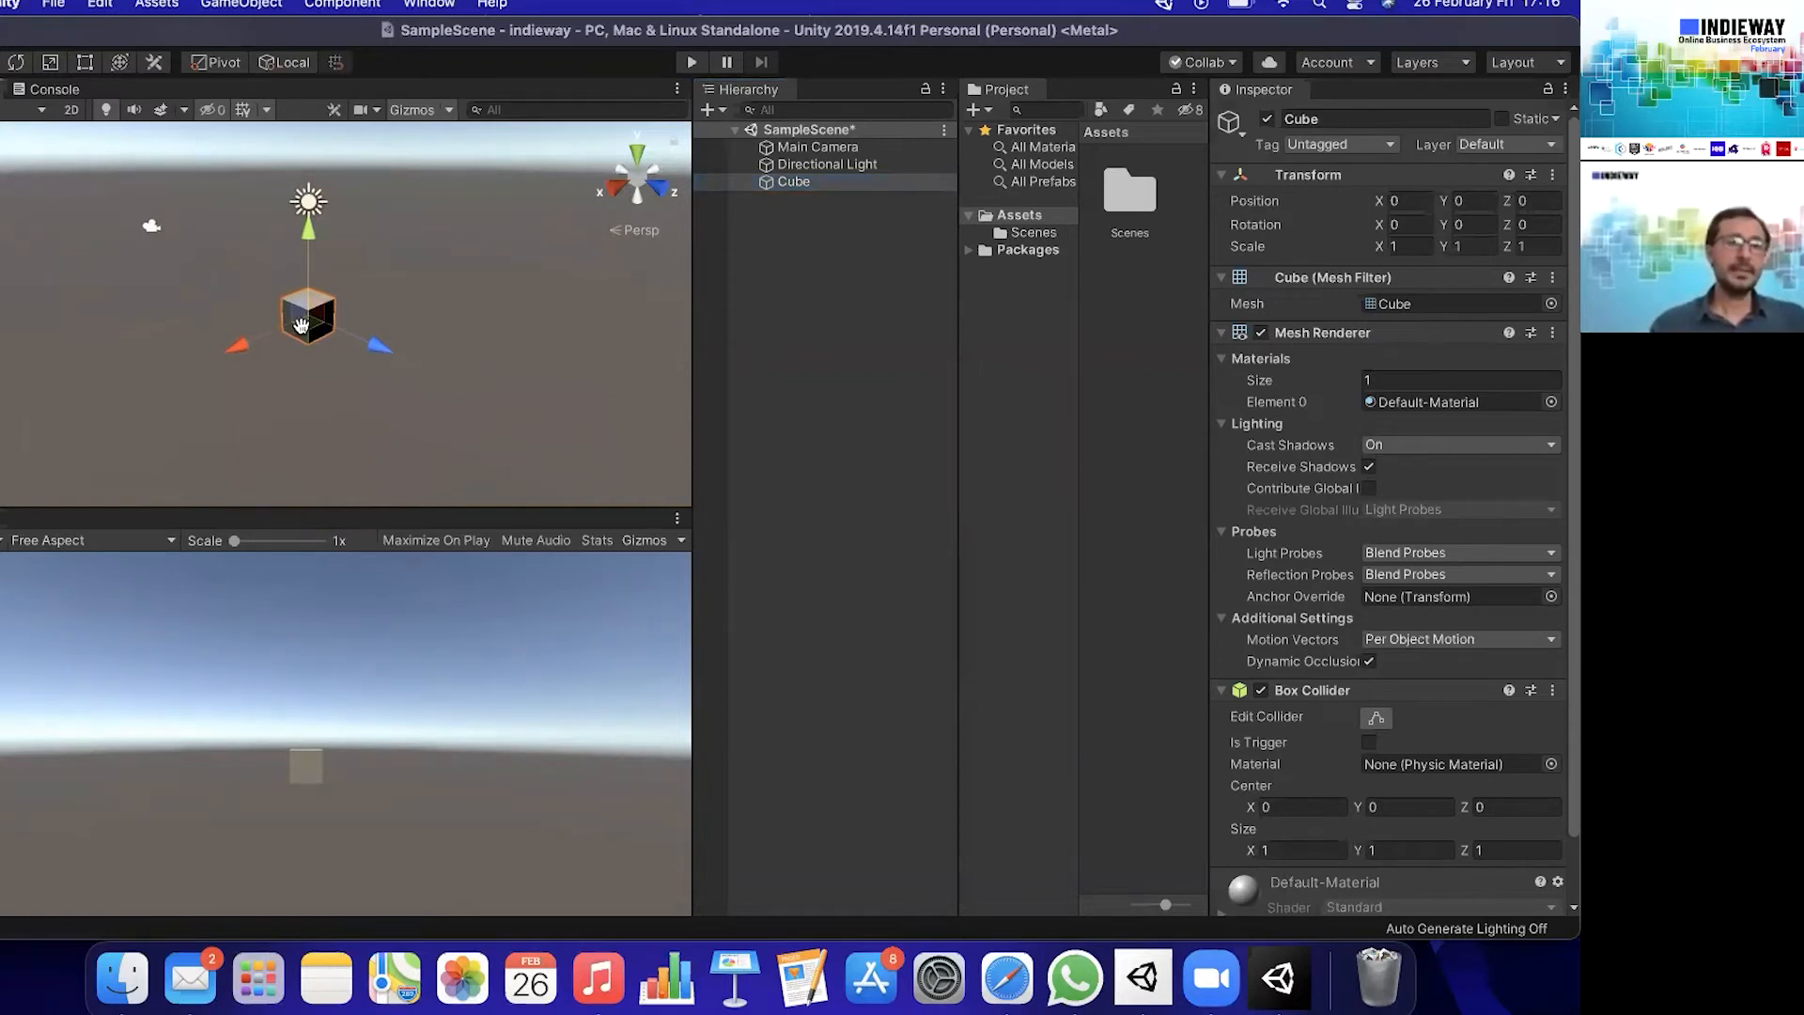
alt+drag(303, 324, 333, 338)
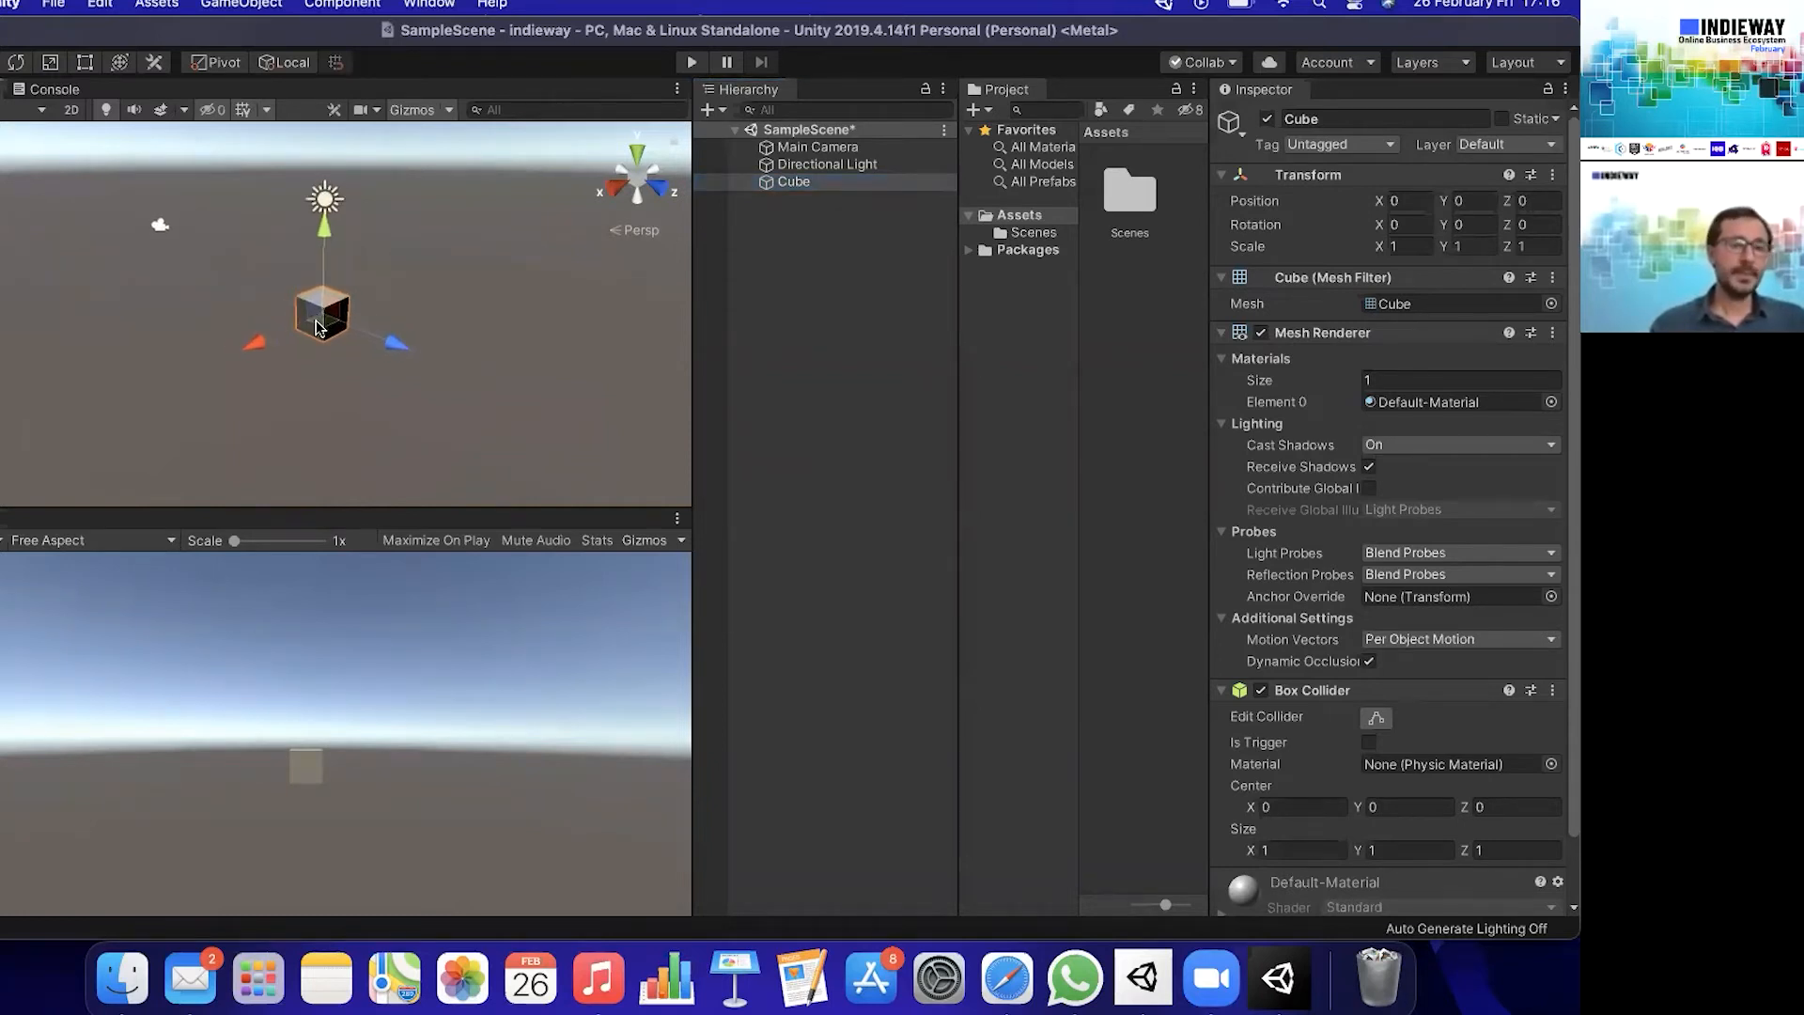
middle_drag(335, 335, 304, 366)
middle_drag(410, 338, 355, 334)
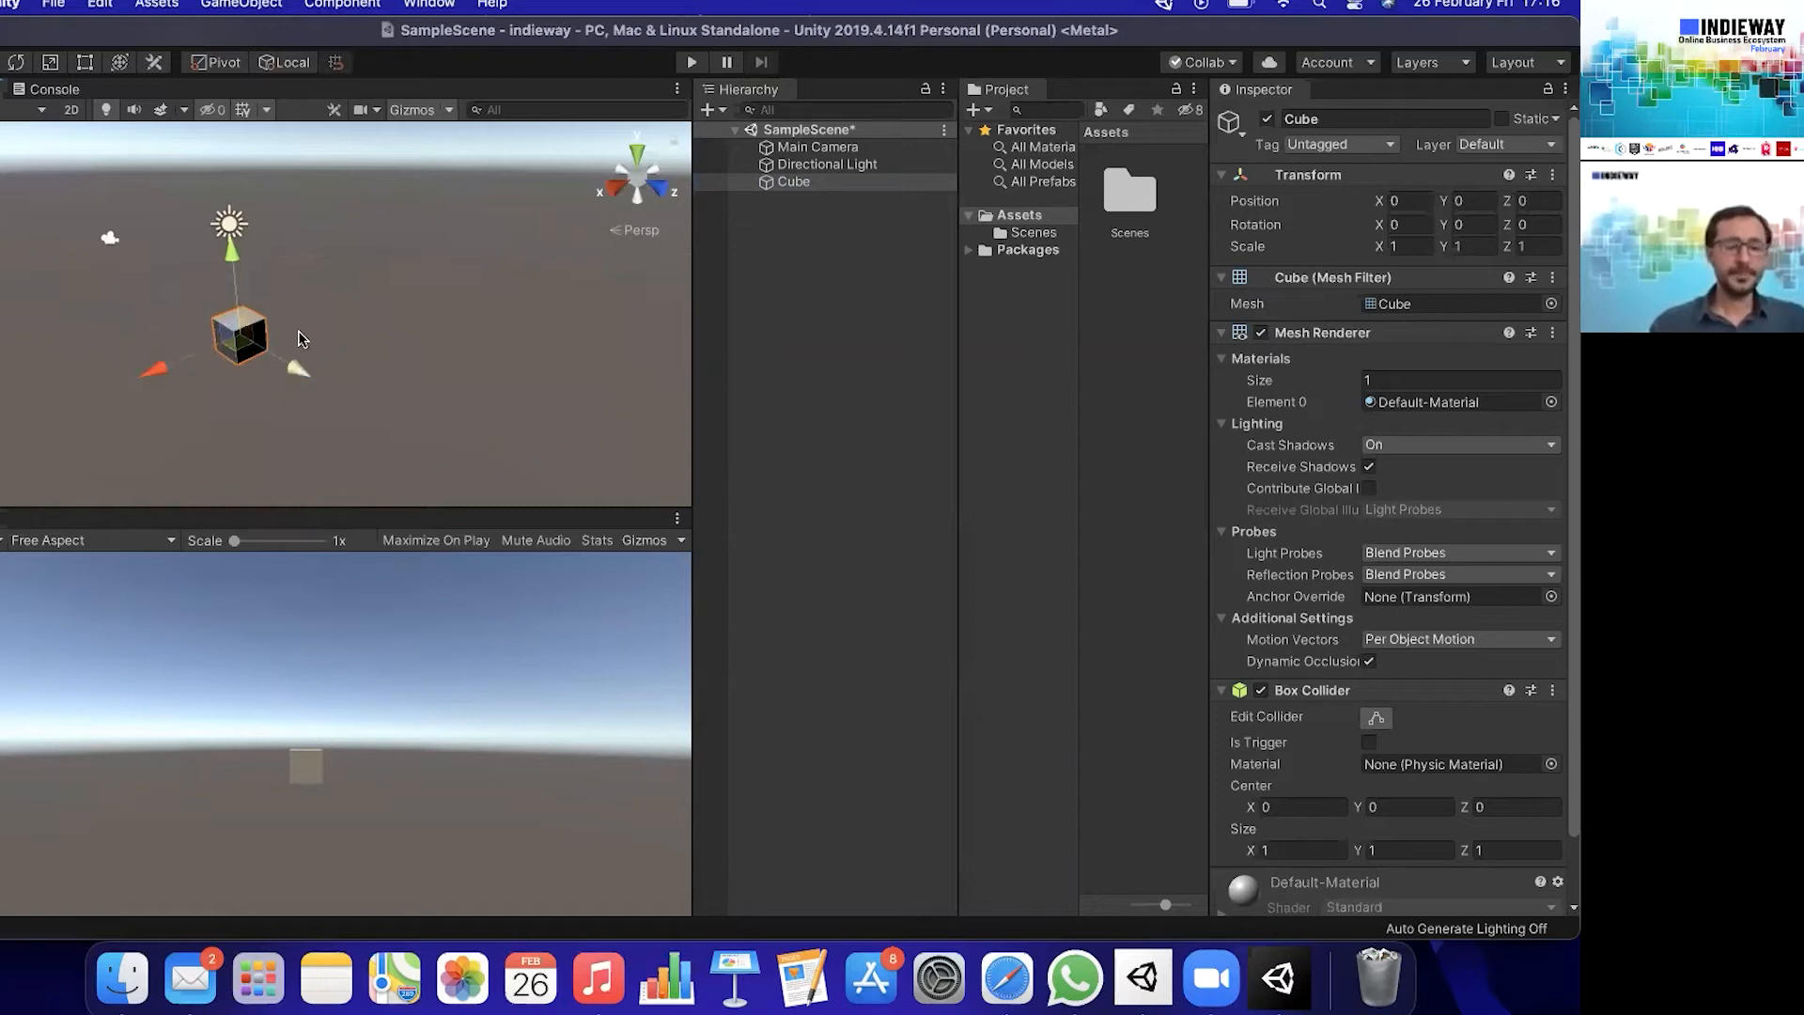
alt+drag(228, 363, 491, 376)
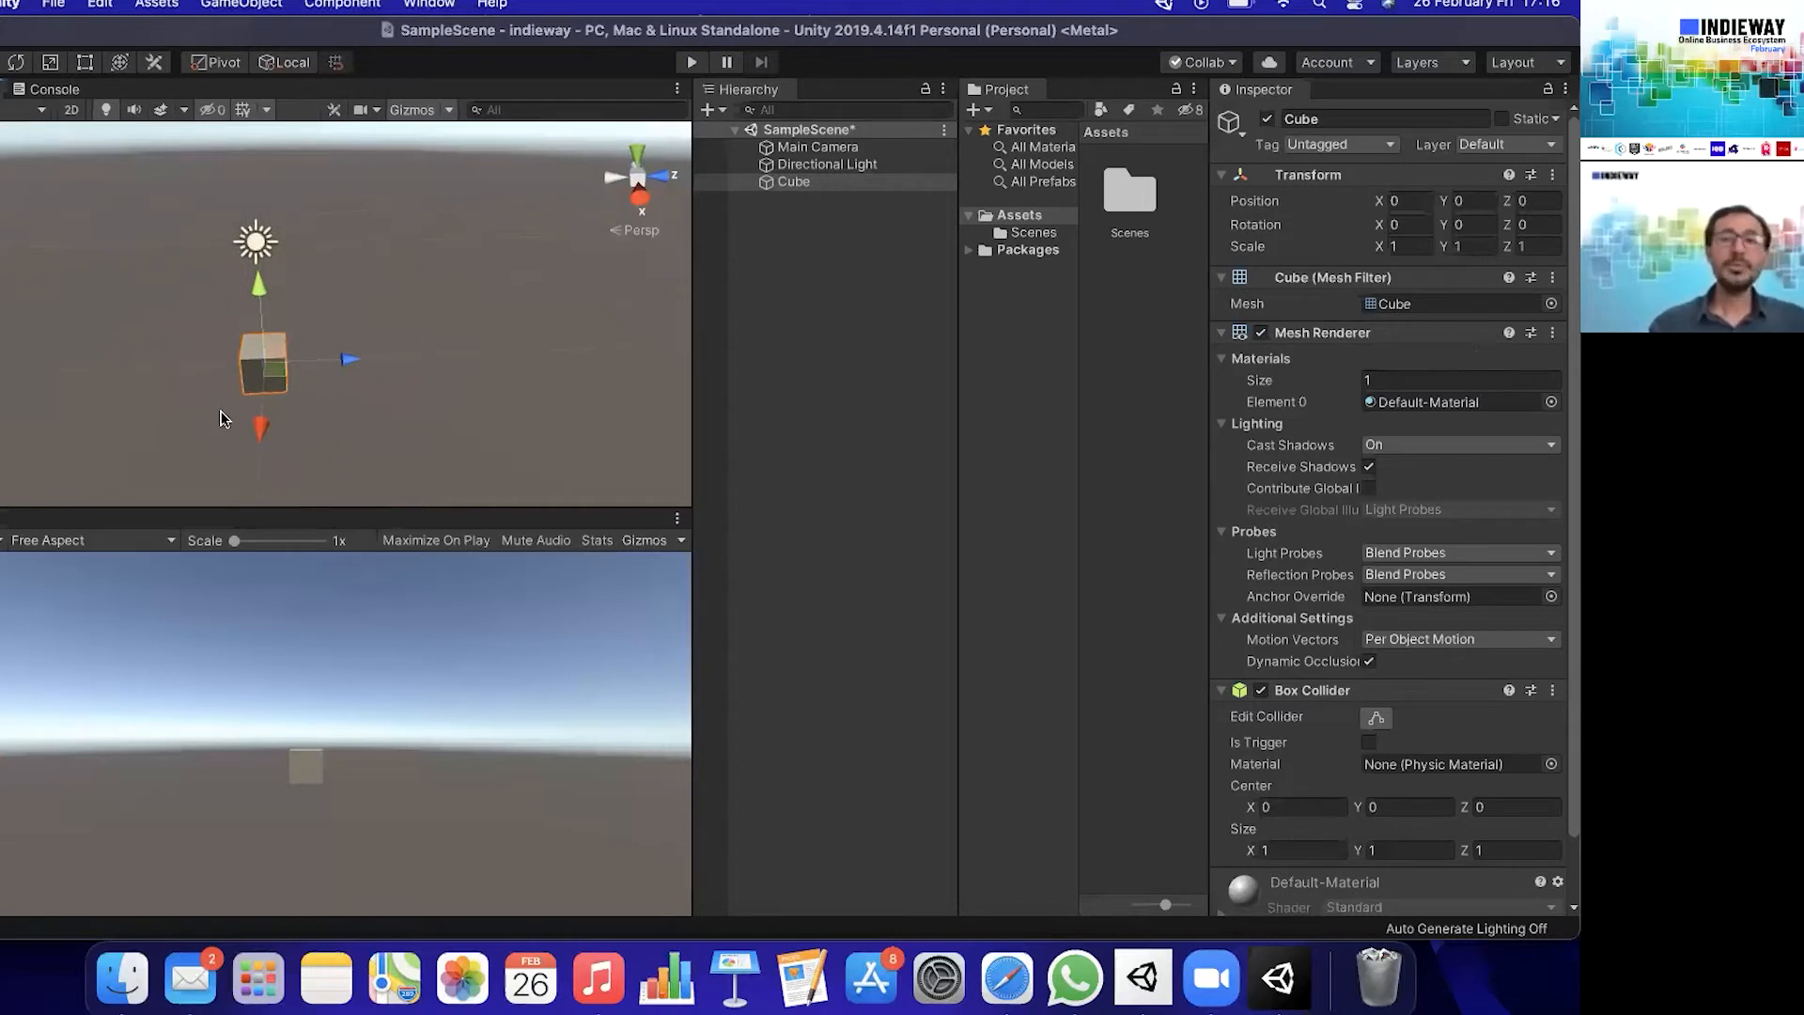
click(814, 182)
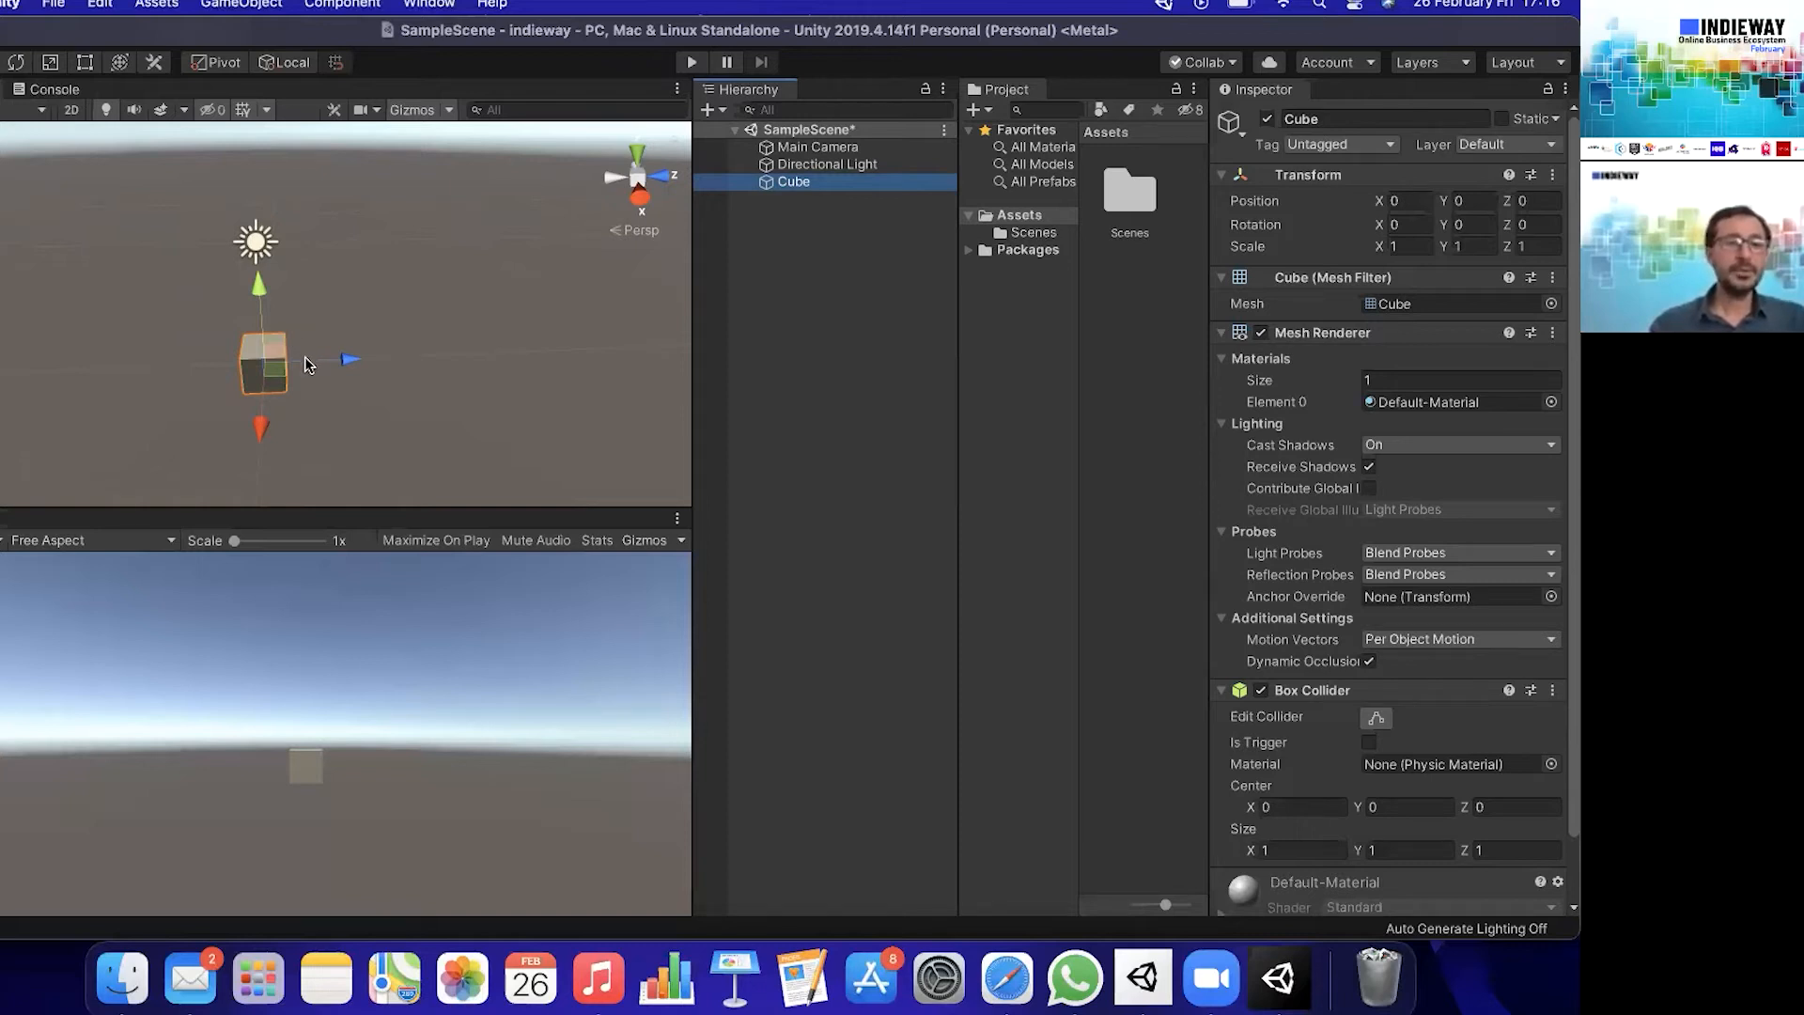
key(f)
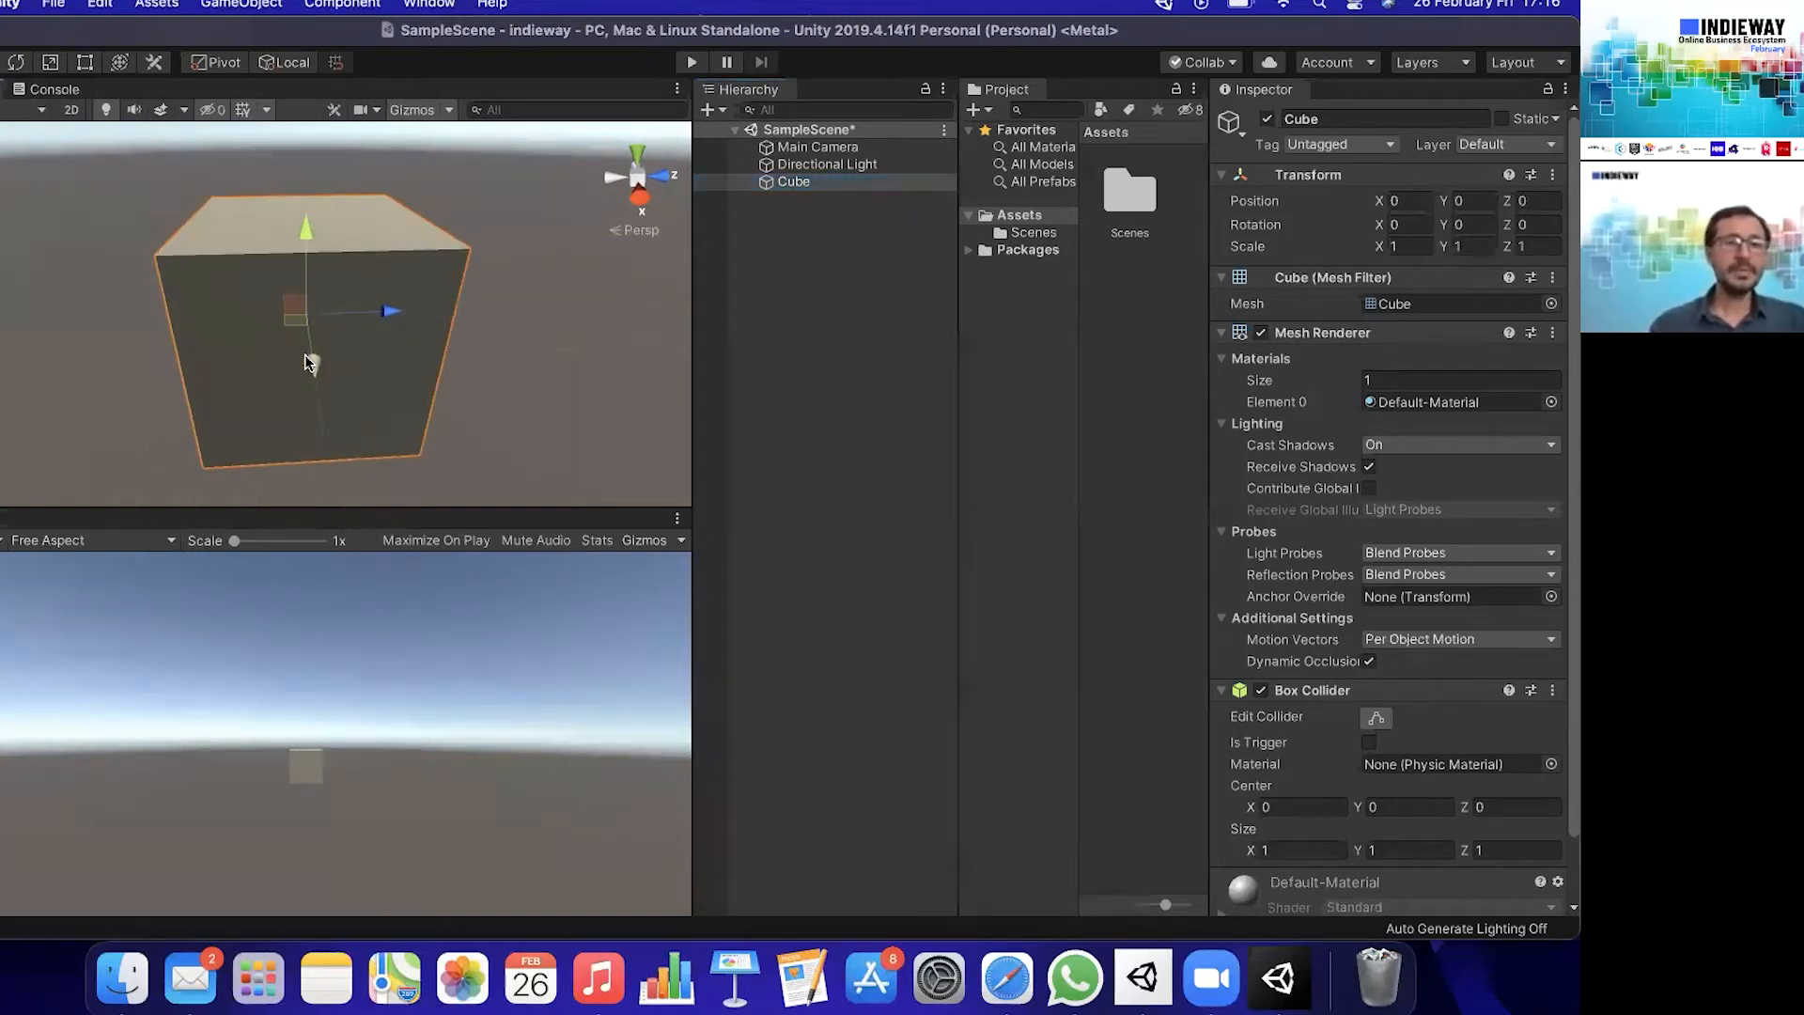
- Examine the deselected cube and the light in the Scene view by orbiting, zooming and shifting the viewpoint forward, backward and sideways
scroll(305, 353, down, 5)
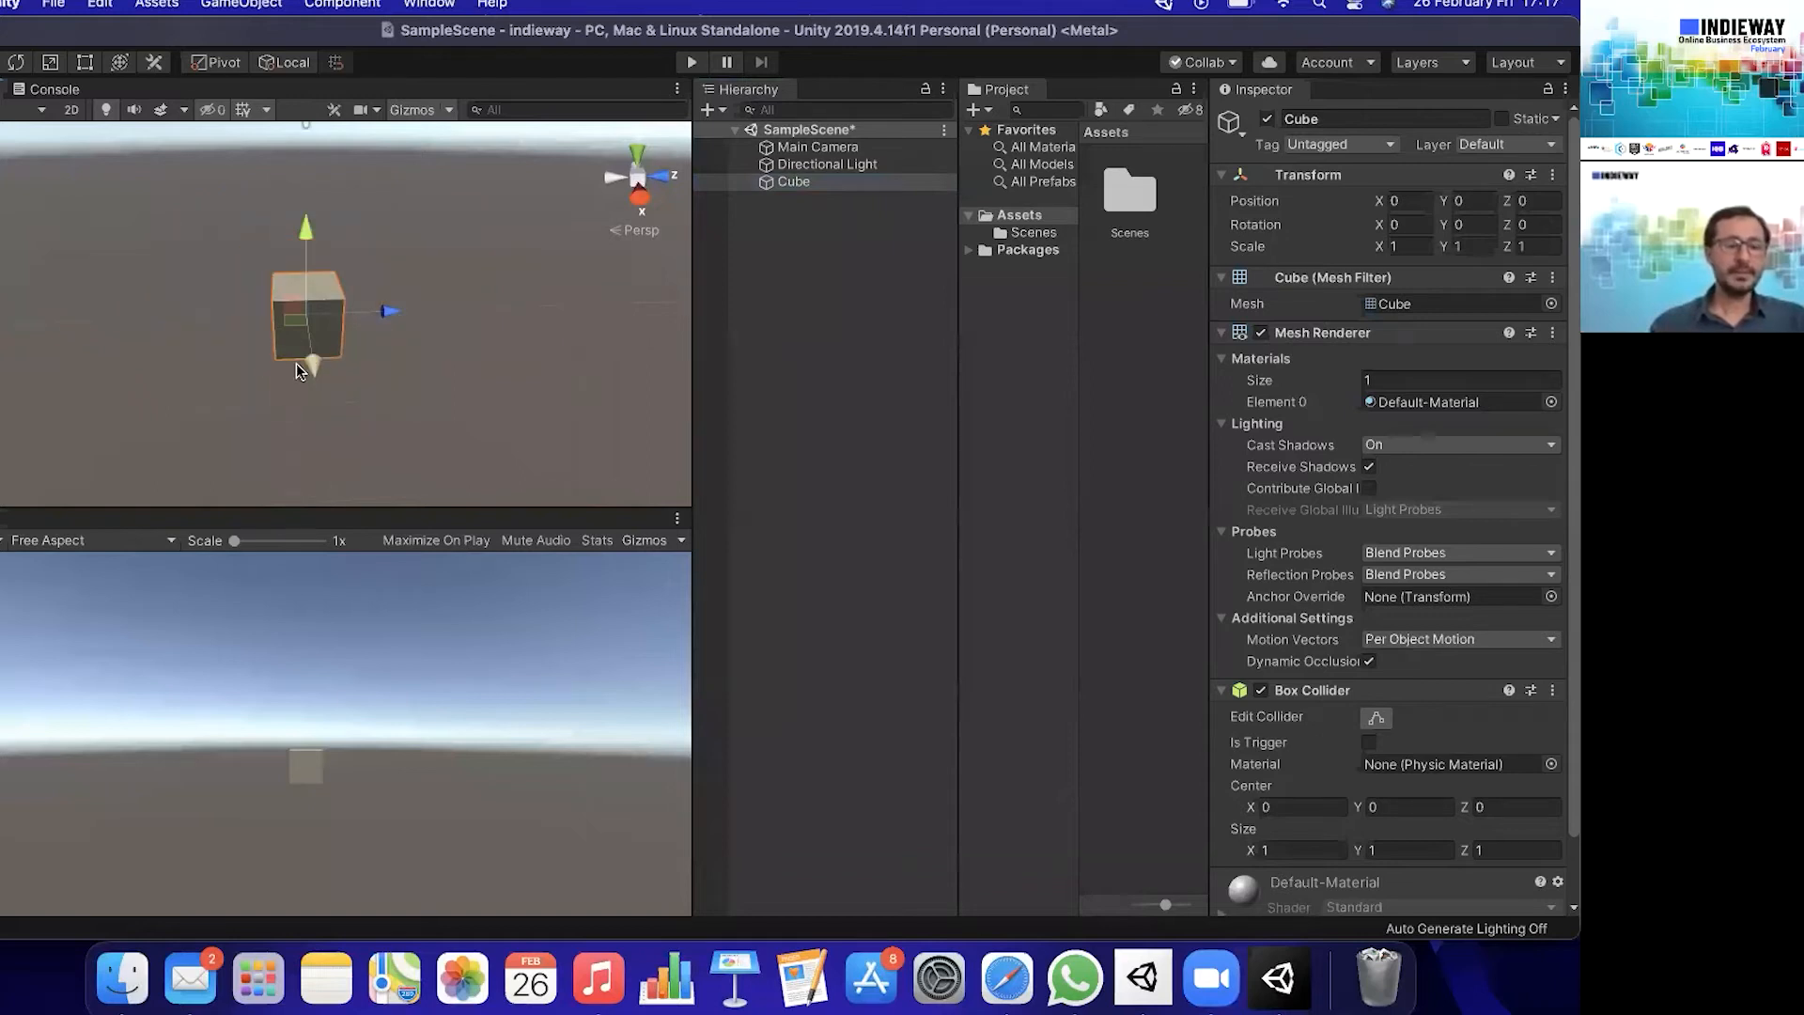
alt+drag(276, 337, 330, 349)
click(837, 368)
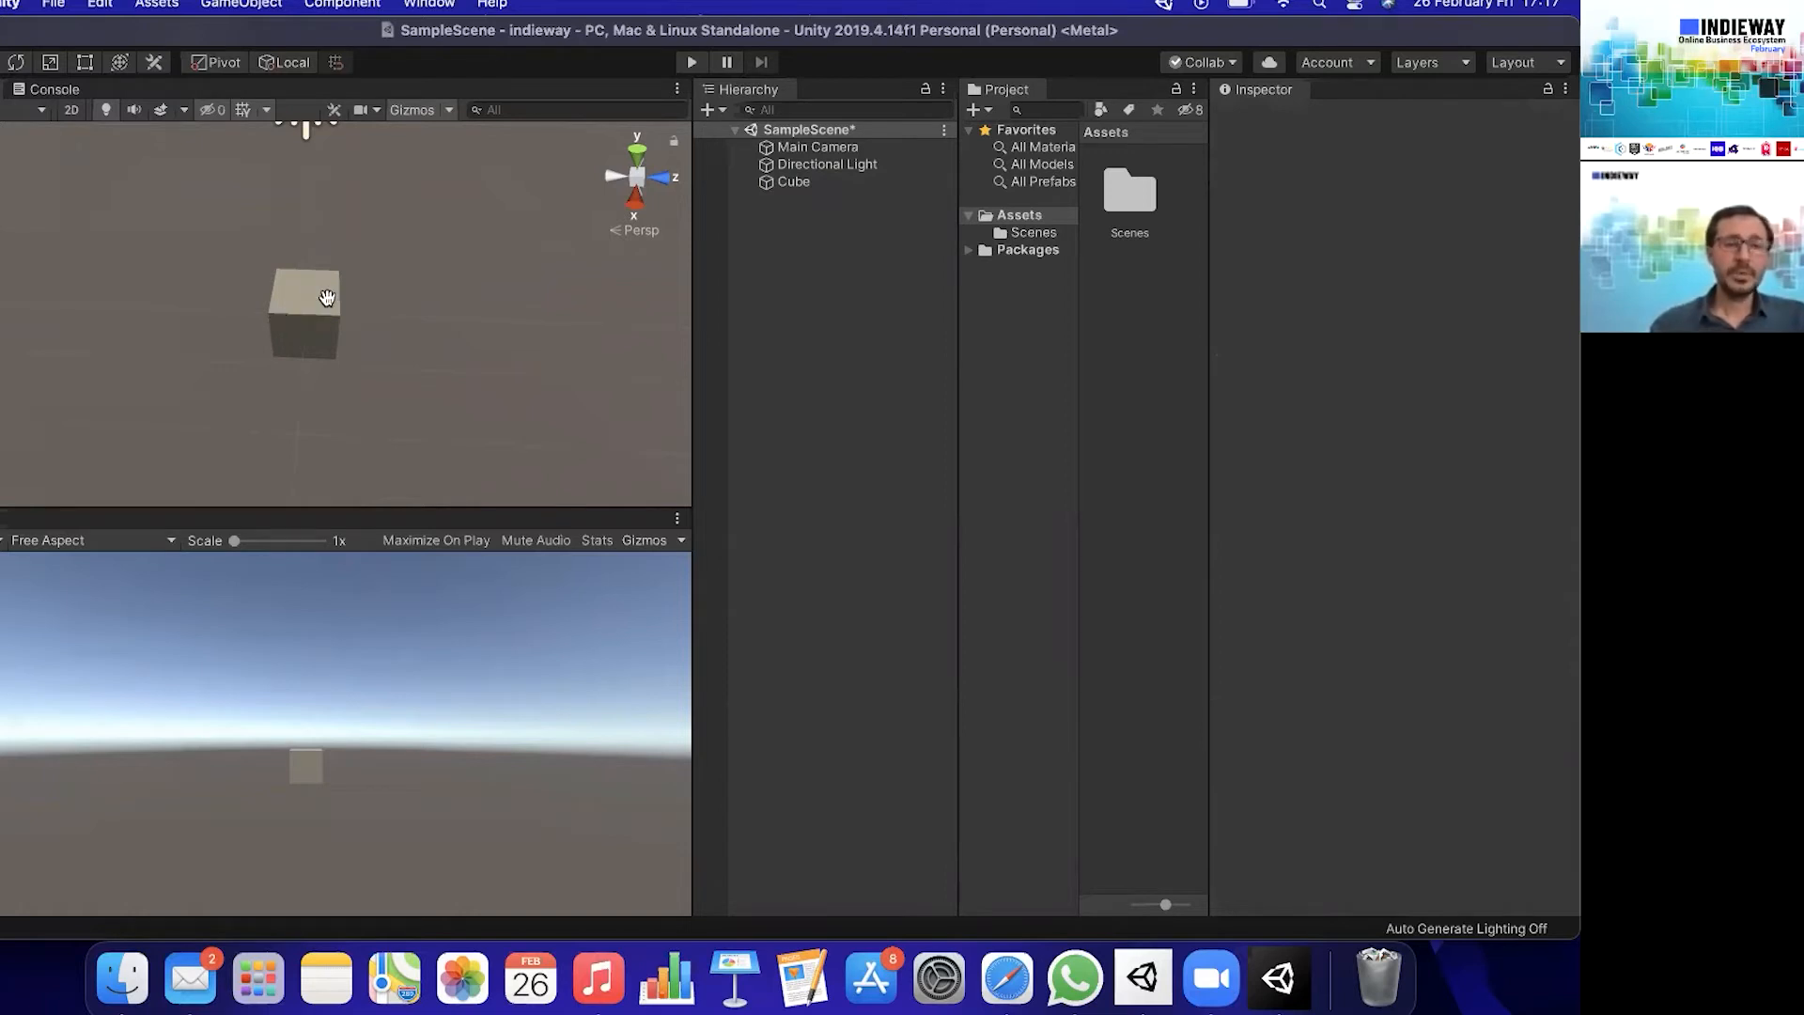
drag(305, 310, 348, 320)
scroll(349, 319, down, 4)
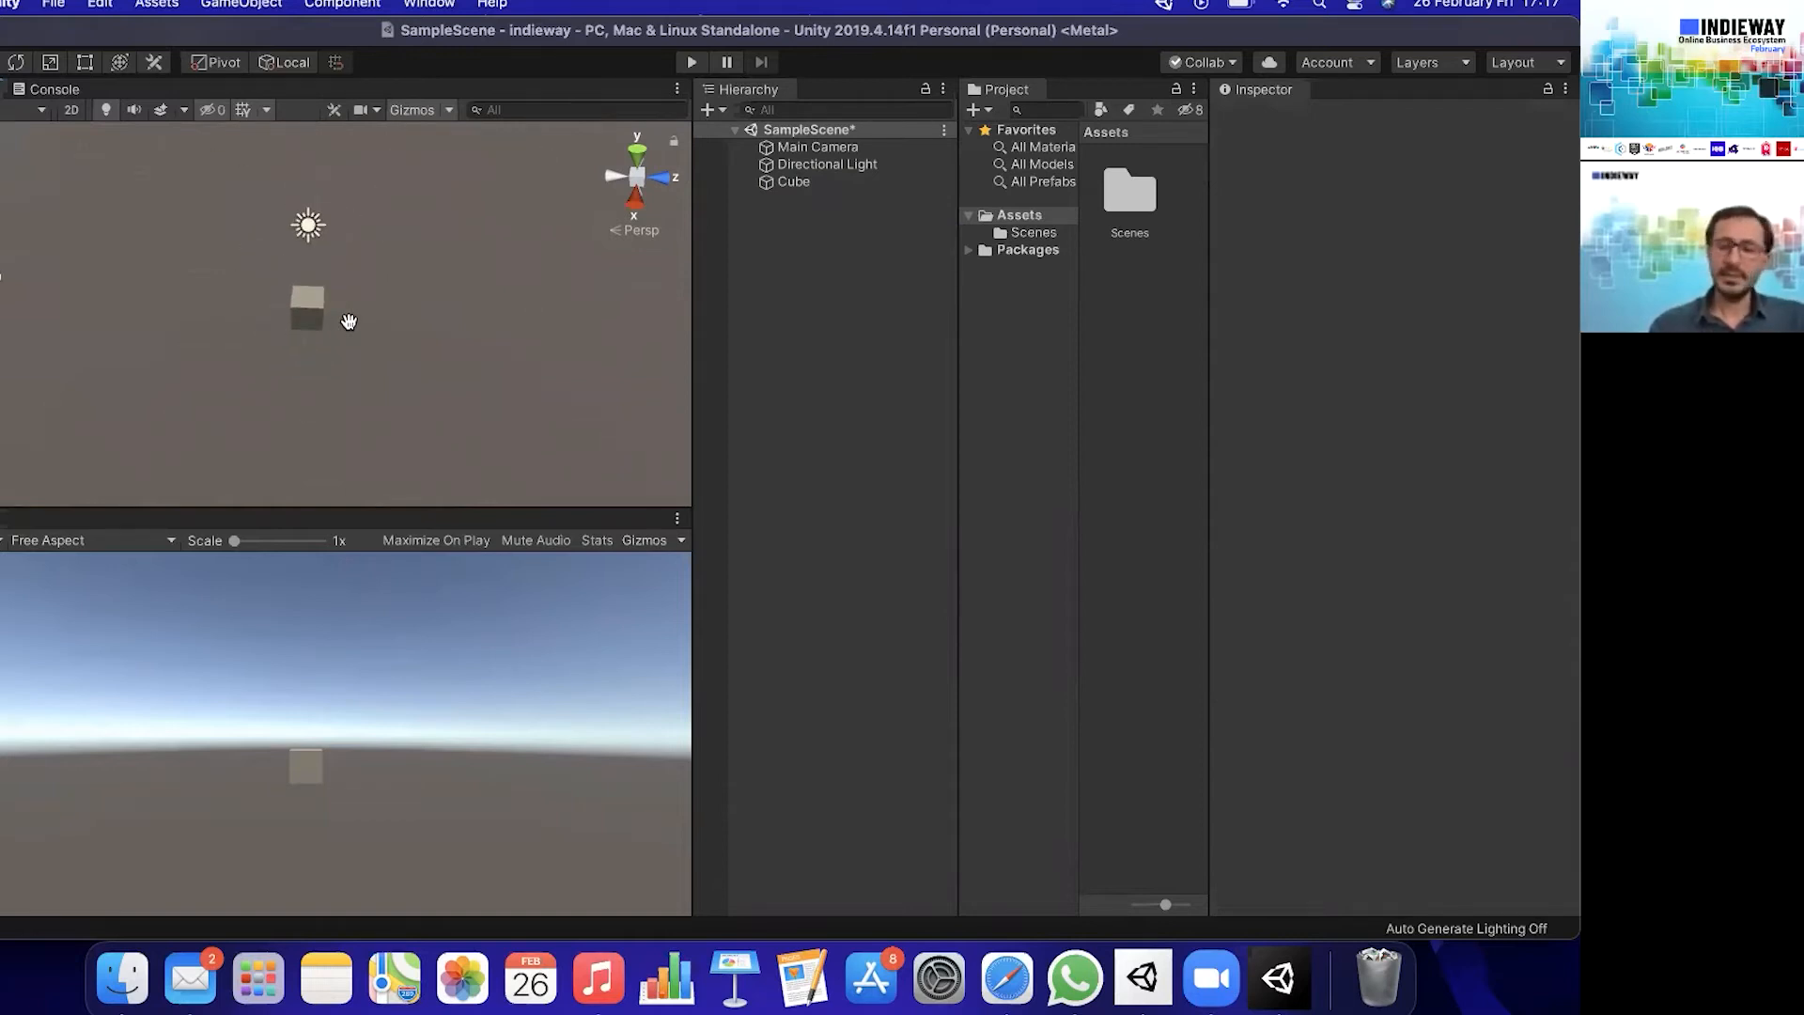
scroll(349, 321, up, 3)
key(Up)
key(Down)
key(Right)
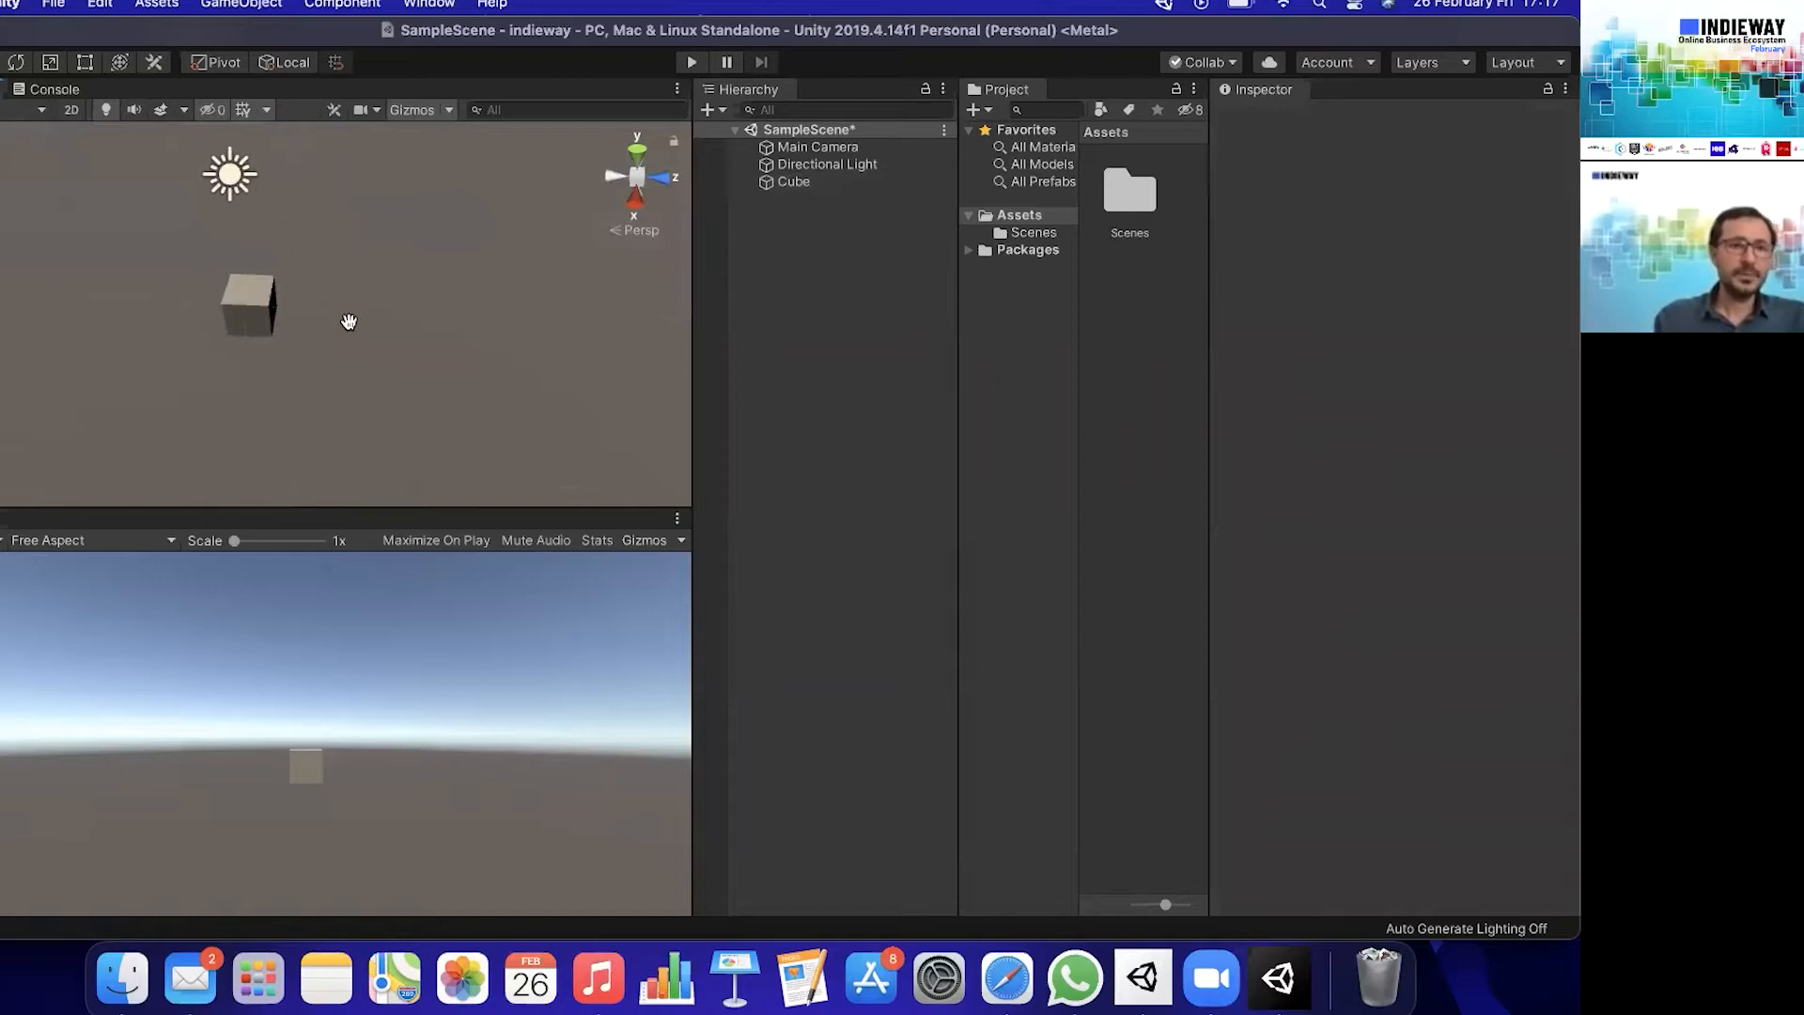
key(Left)
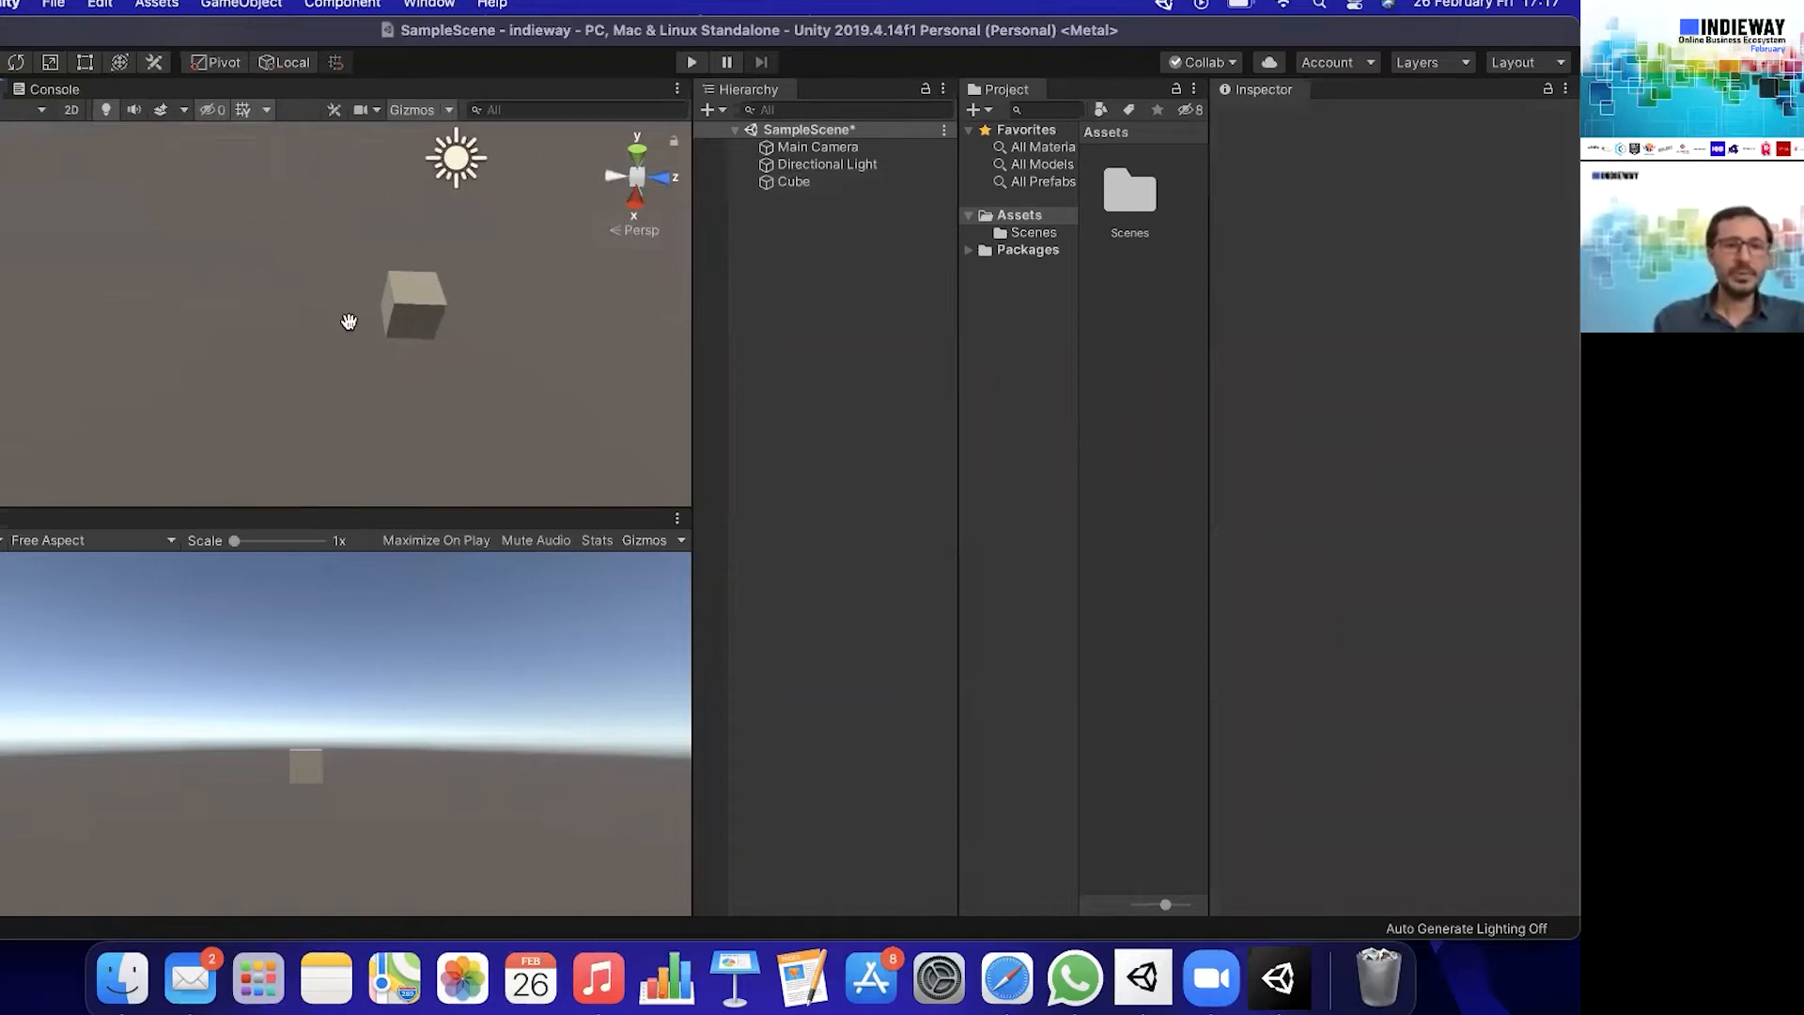
drag(466, 331, 275, 338)
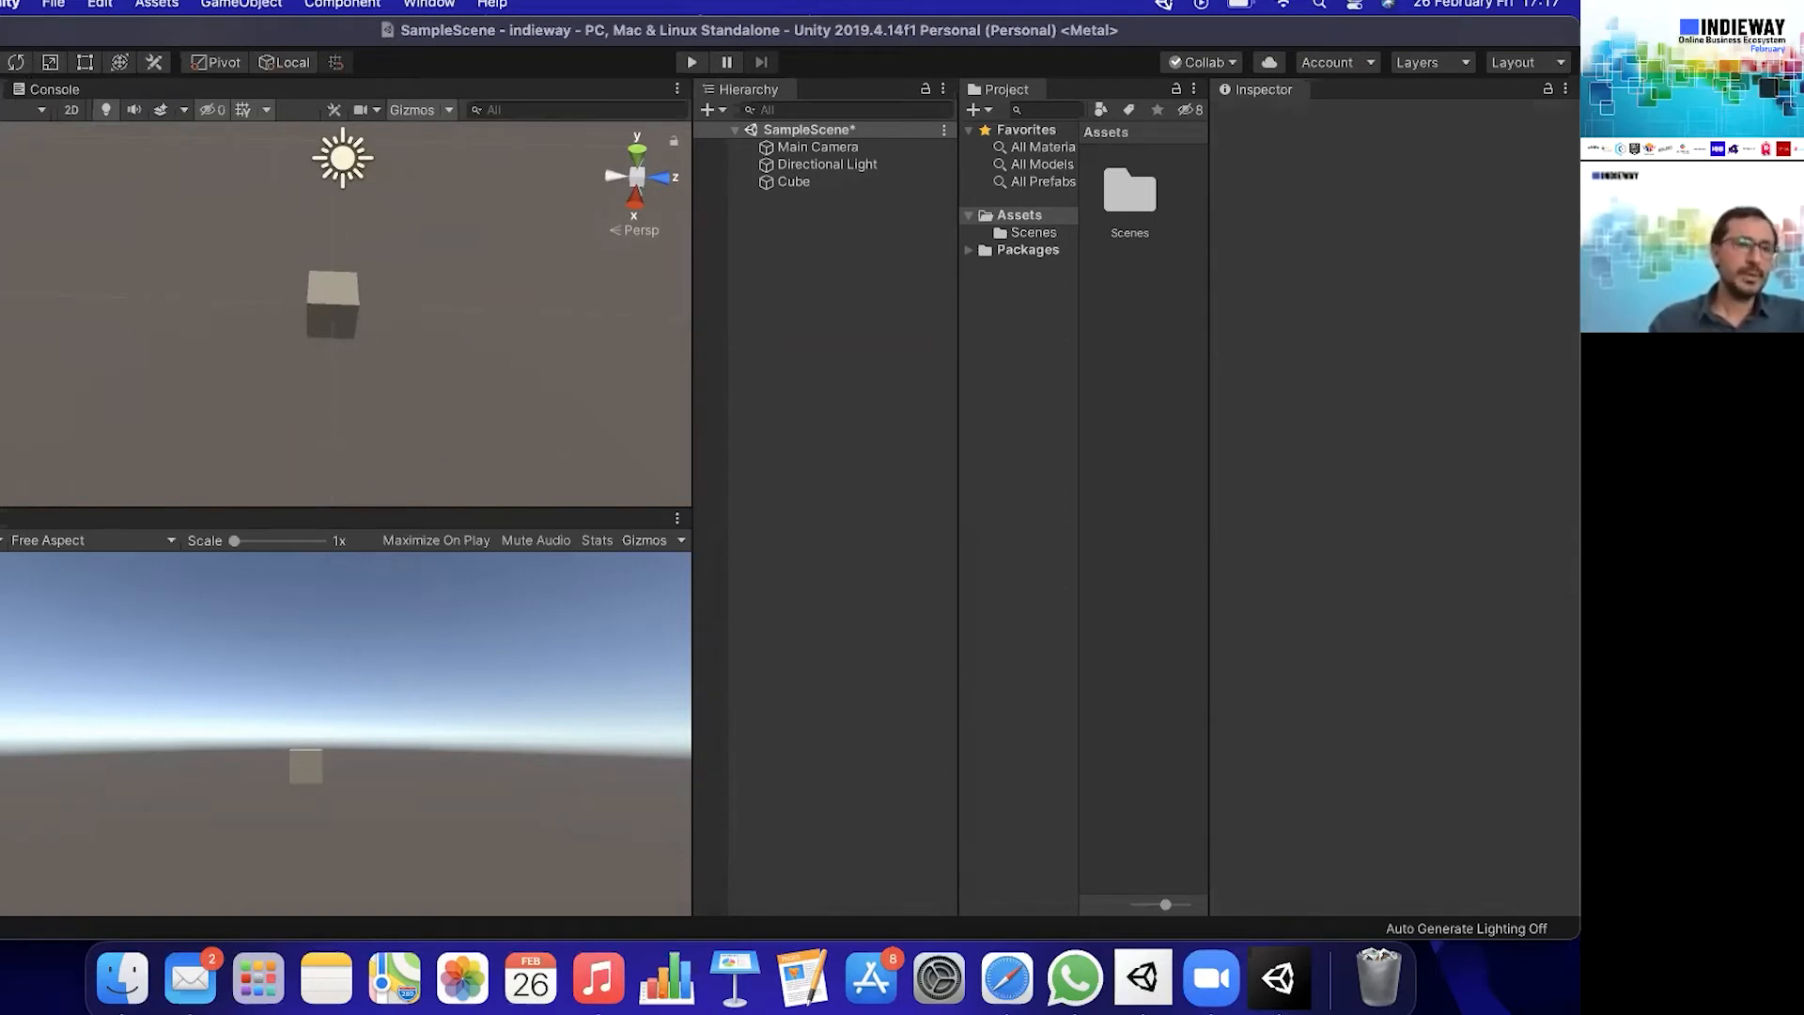
- Move the cube freely along Z and across the XZ plane, and raise it to about X 0.06, Y 0.9, Z -0.81
click(787, 183)
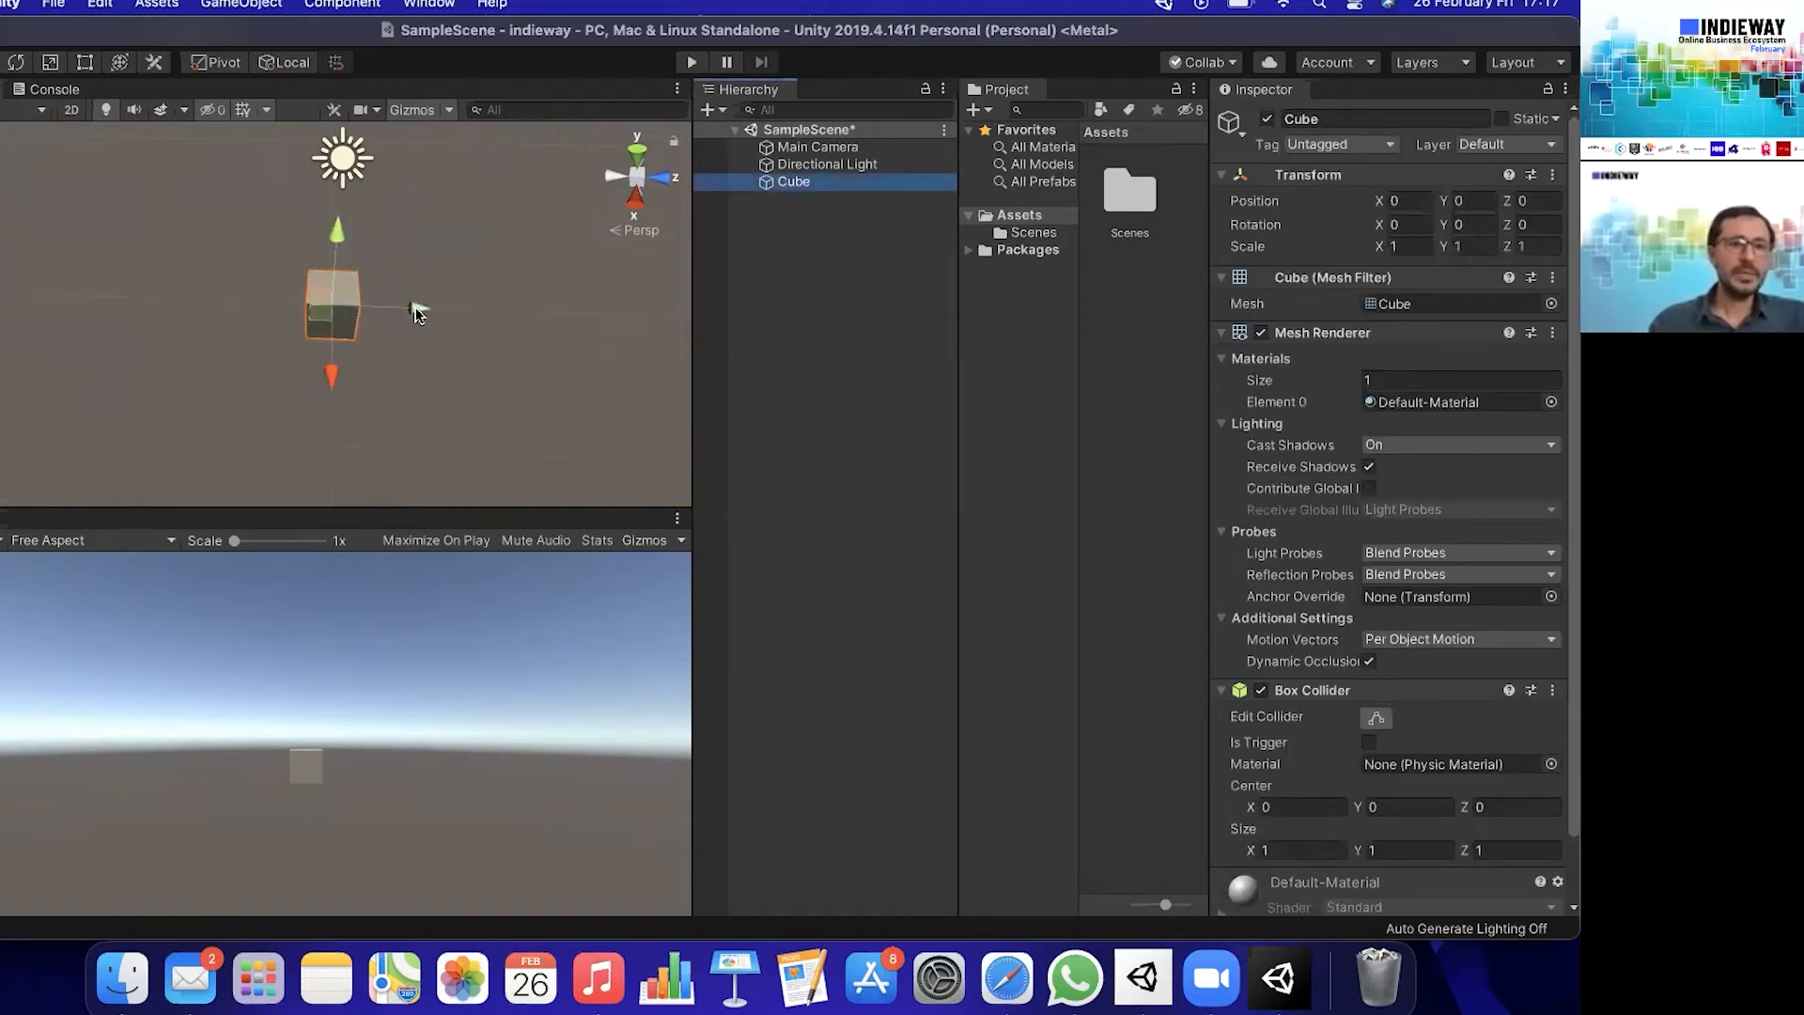
drag(419, 304, 354, 312)
scroll(315, 312, up, 3)
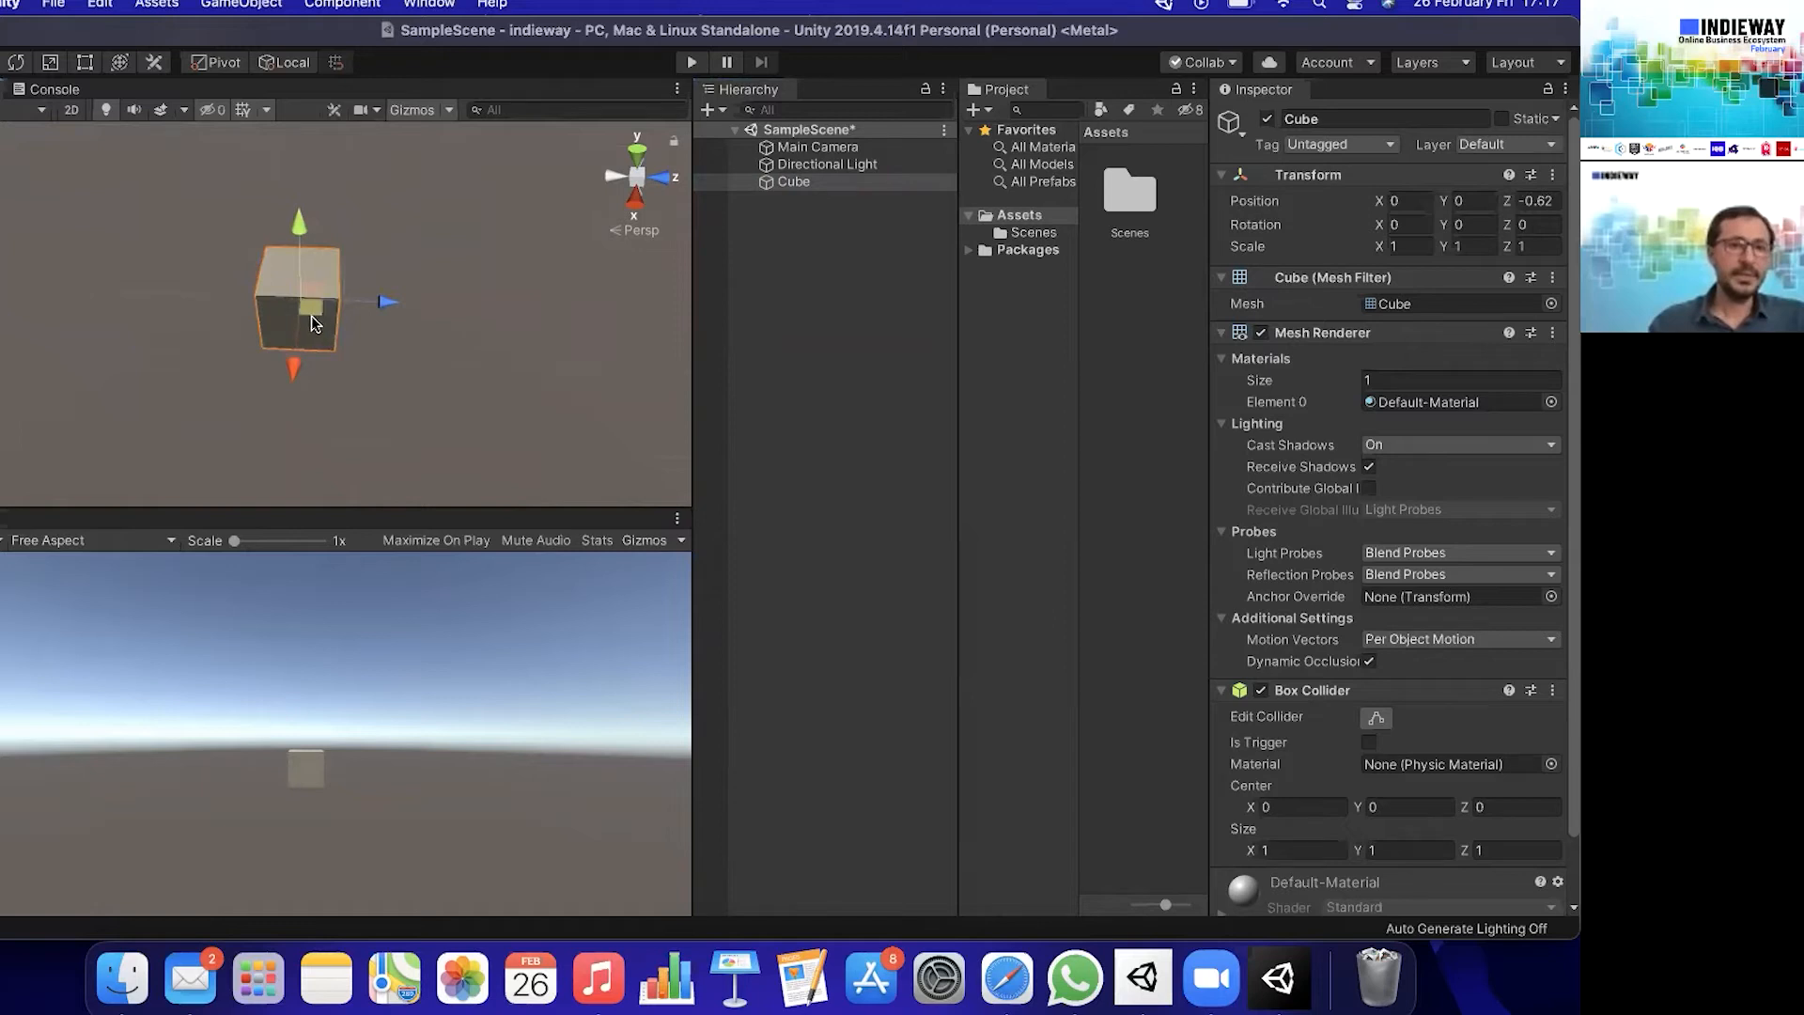
drag(307, 317, 392, 273)
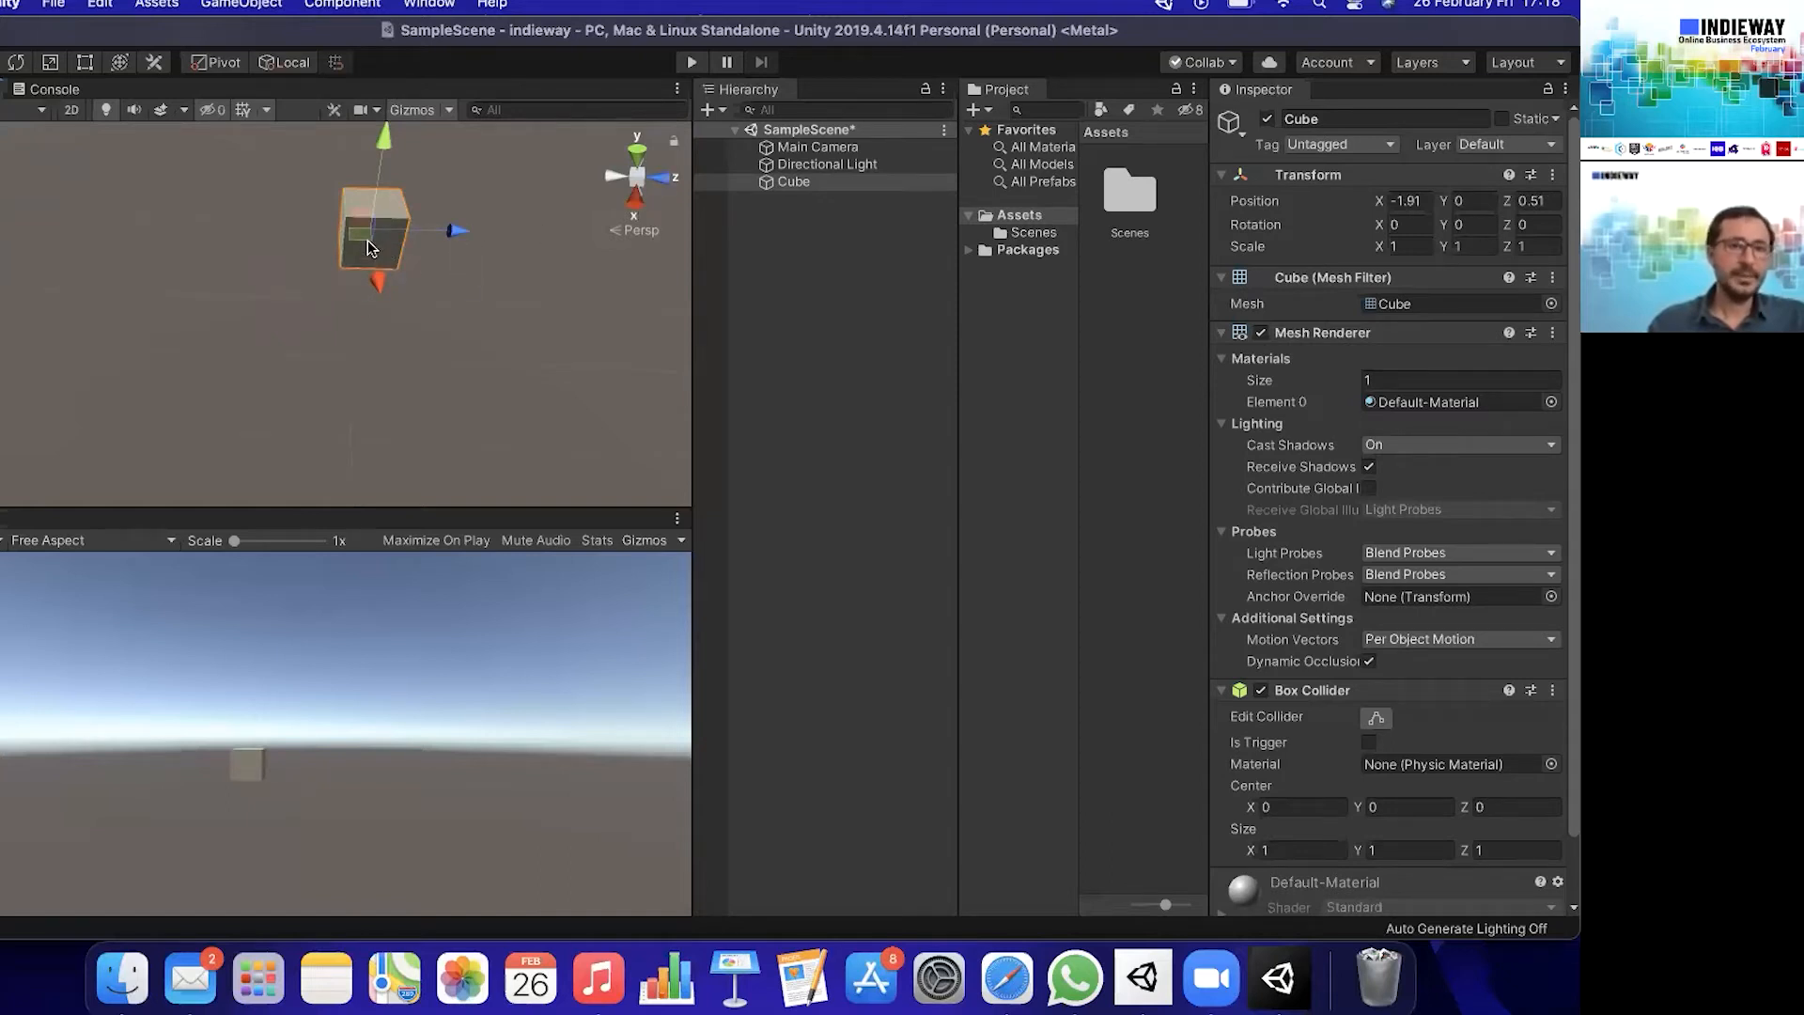
drag(360, 233, 293, 323)
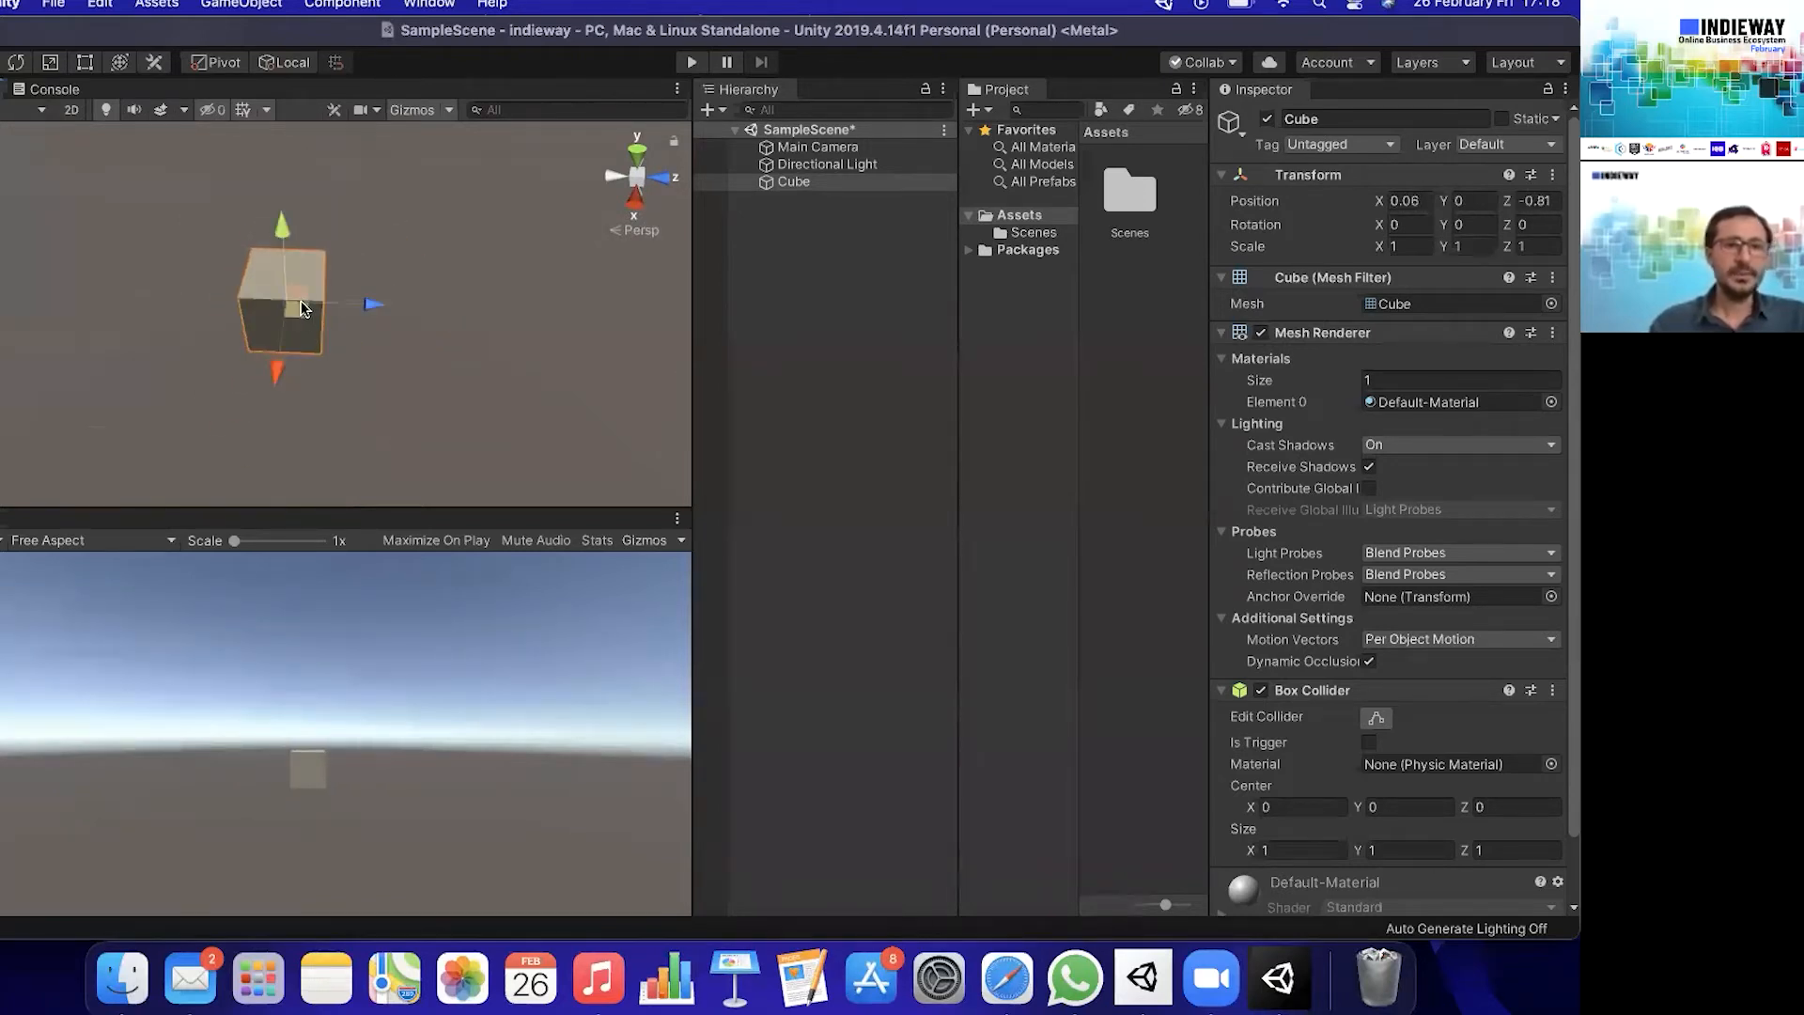
drag(280, 231, 287, 178)
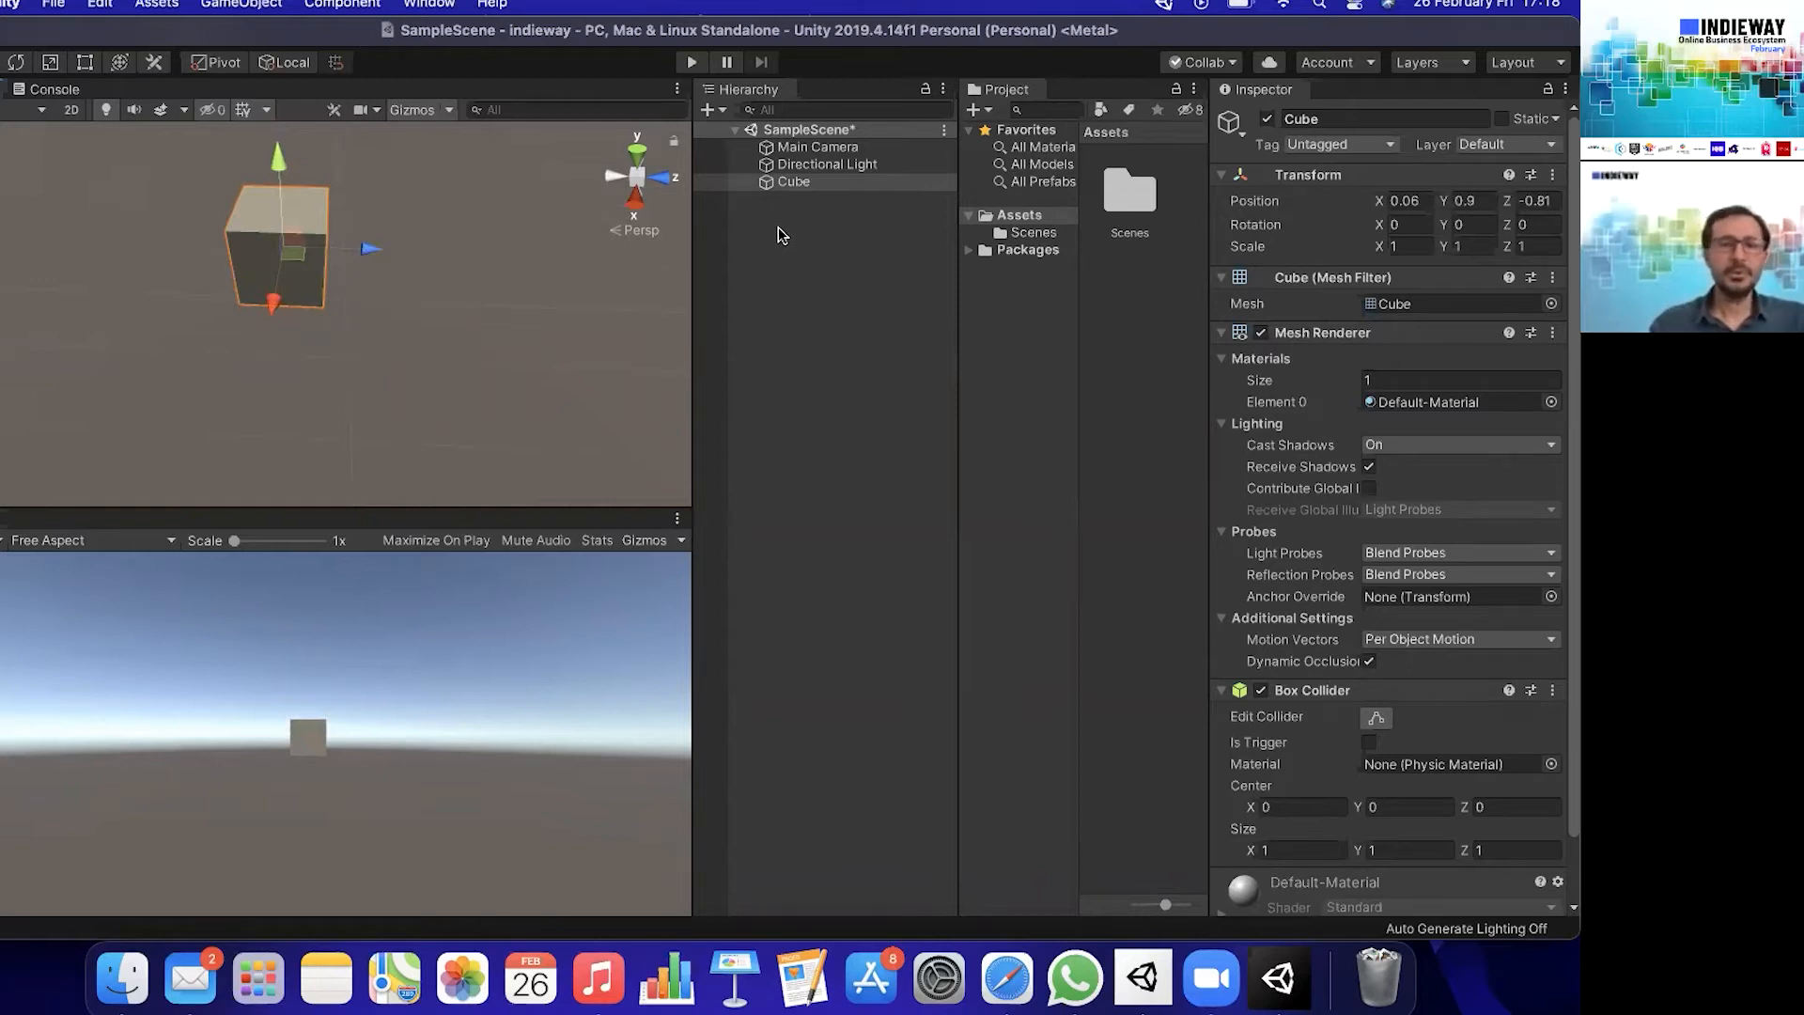
- Add a 3D plane to SampleScene and lower it below the cube to a Y position of about -3.97
click(723, 111)
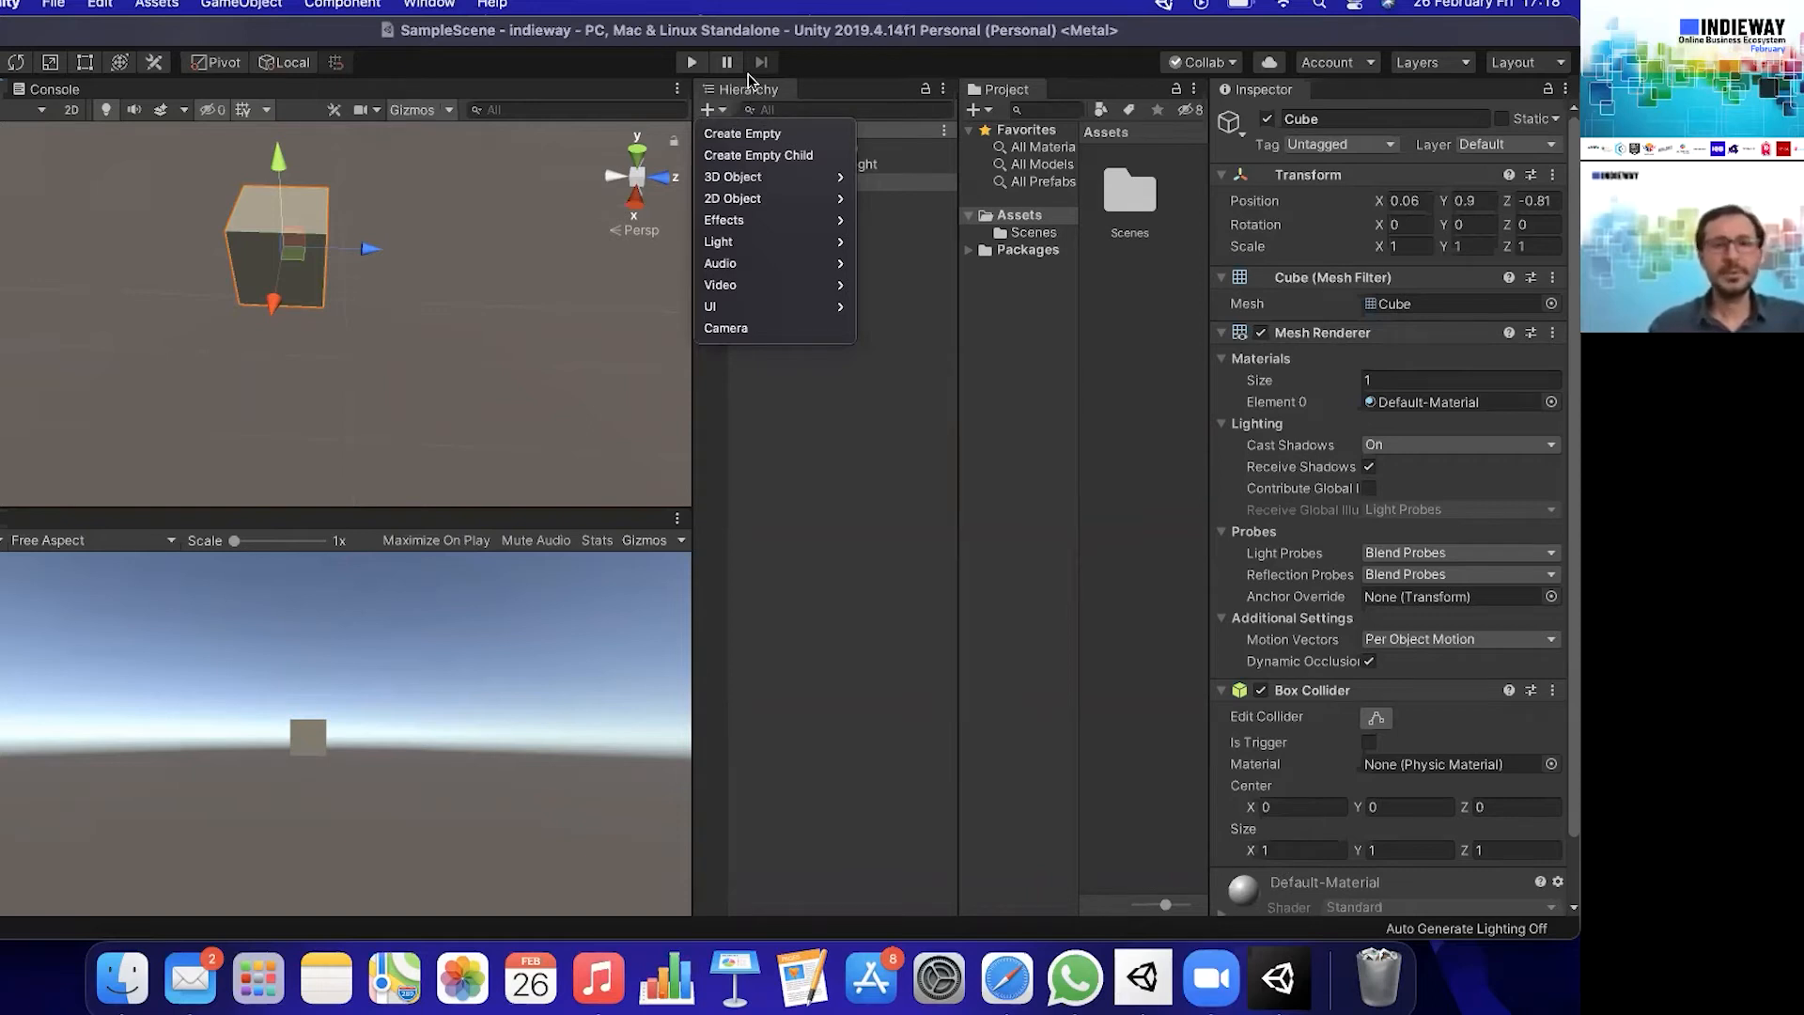
mouse_move(770, 178)
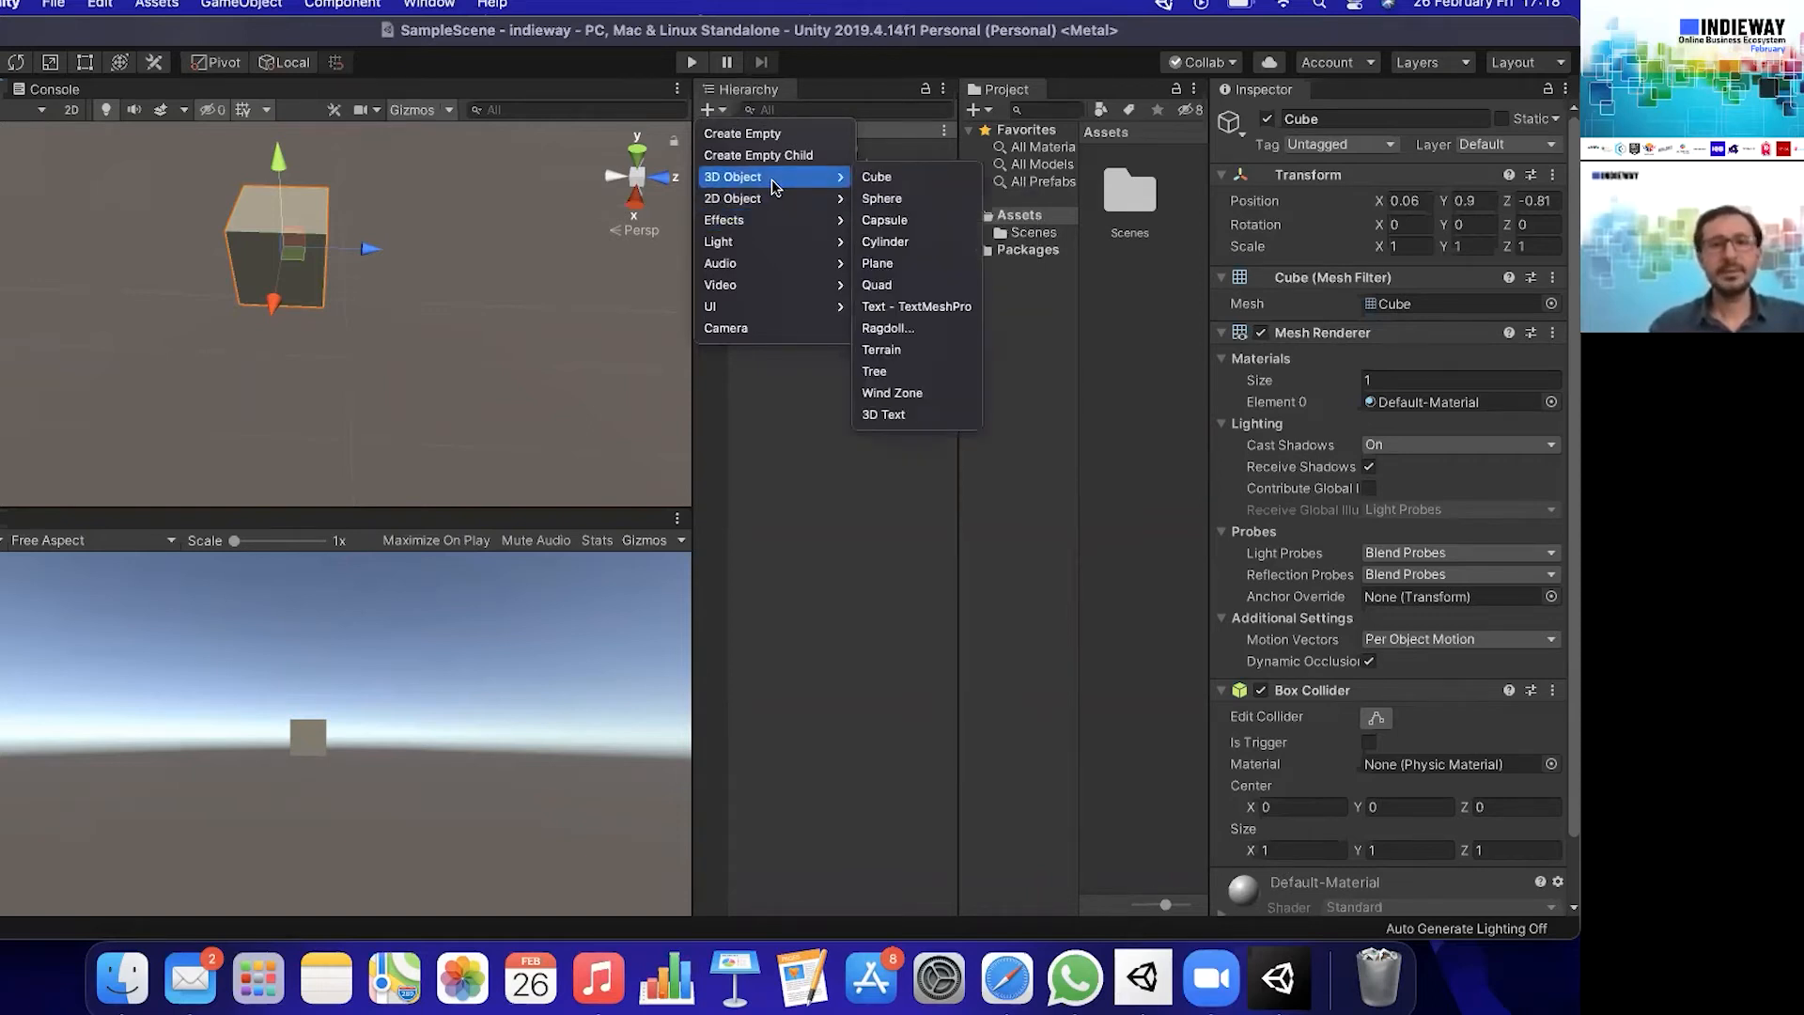
click(943, 263)
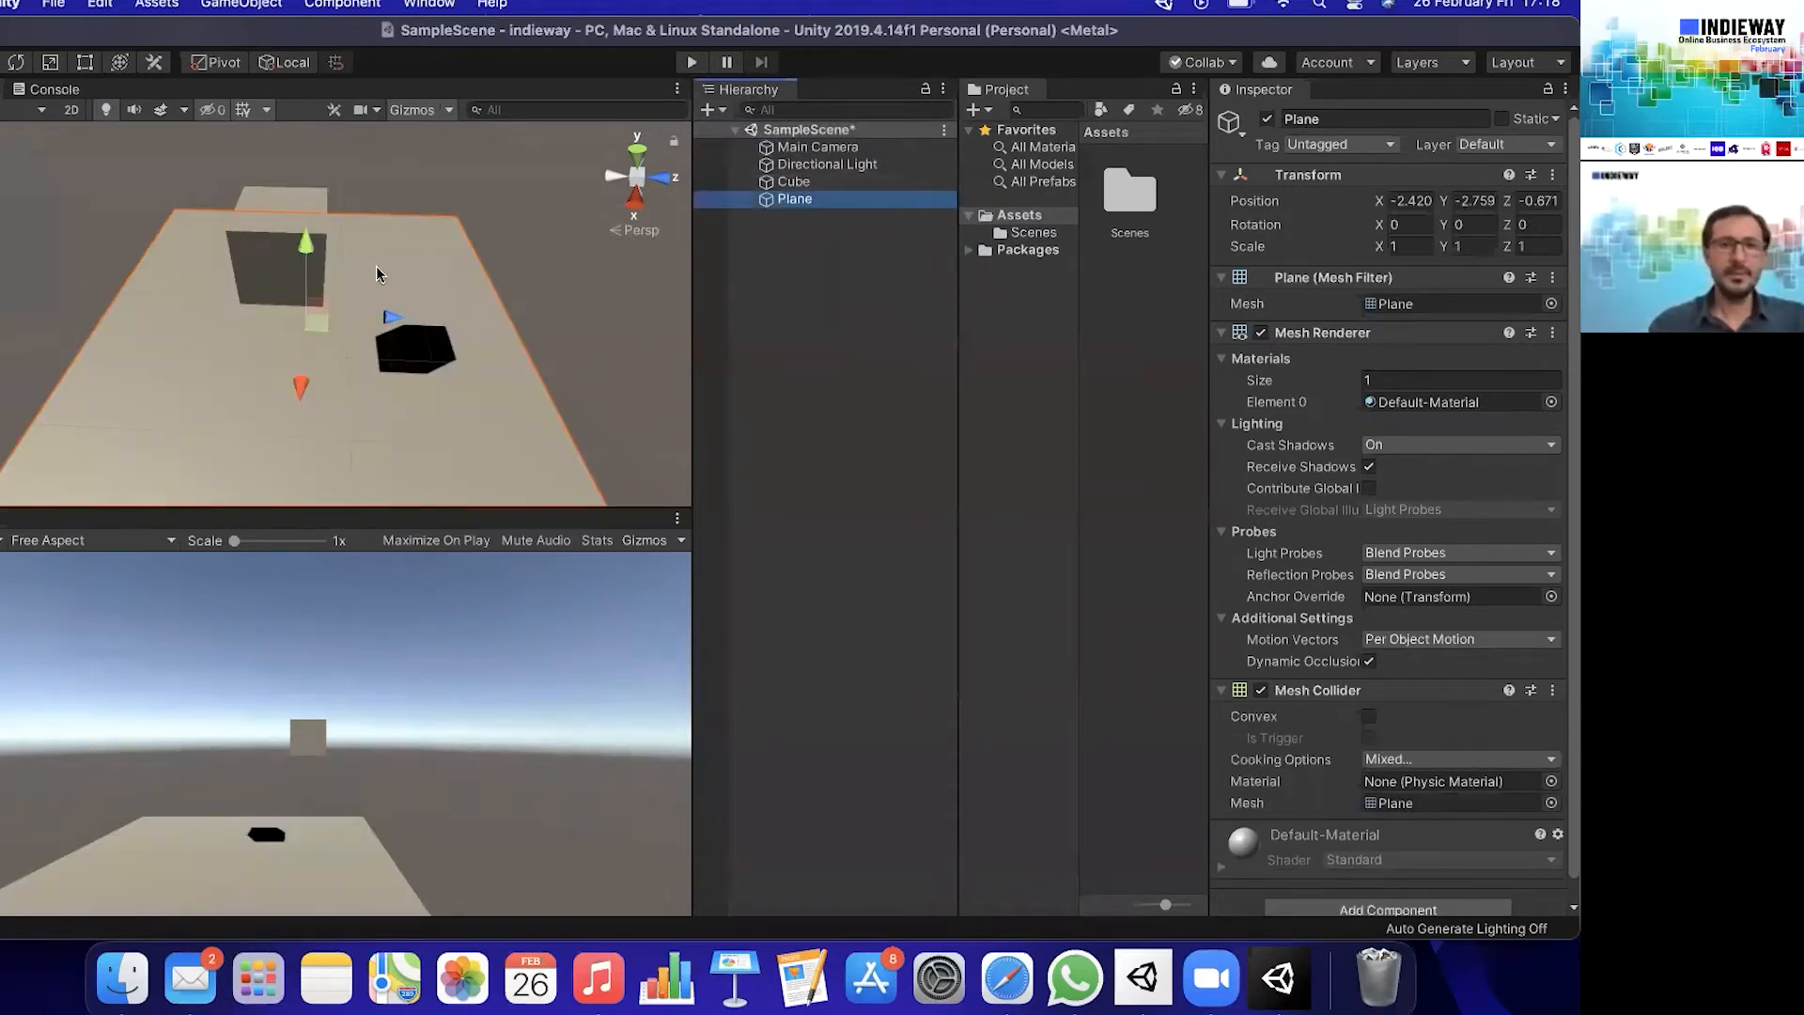
drag(304, 246, 536, 253)
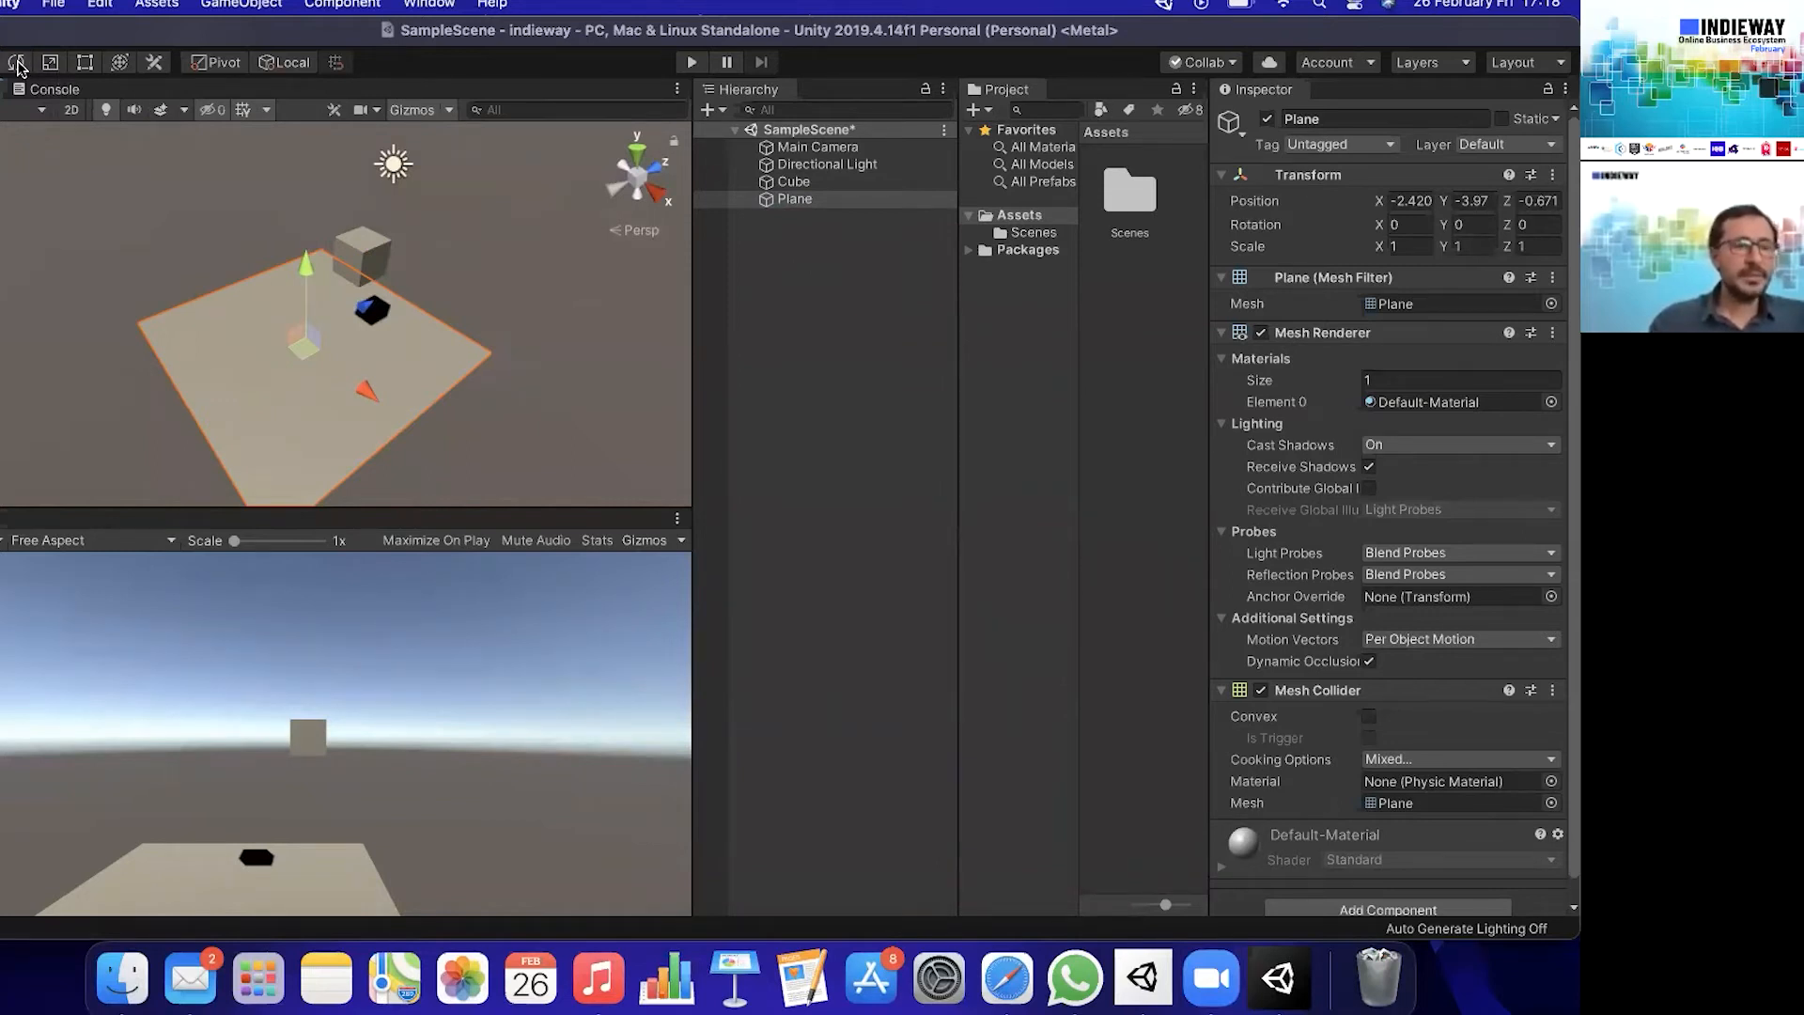
- Rotate the cube to about -2.7° in X and -32° in Z, and stretch it to a Y scale of about 1.43
click(797, 183)
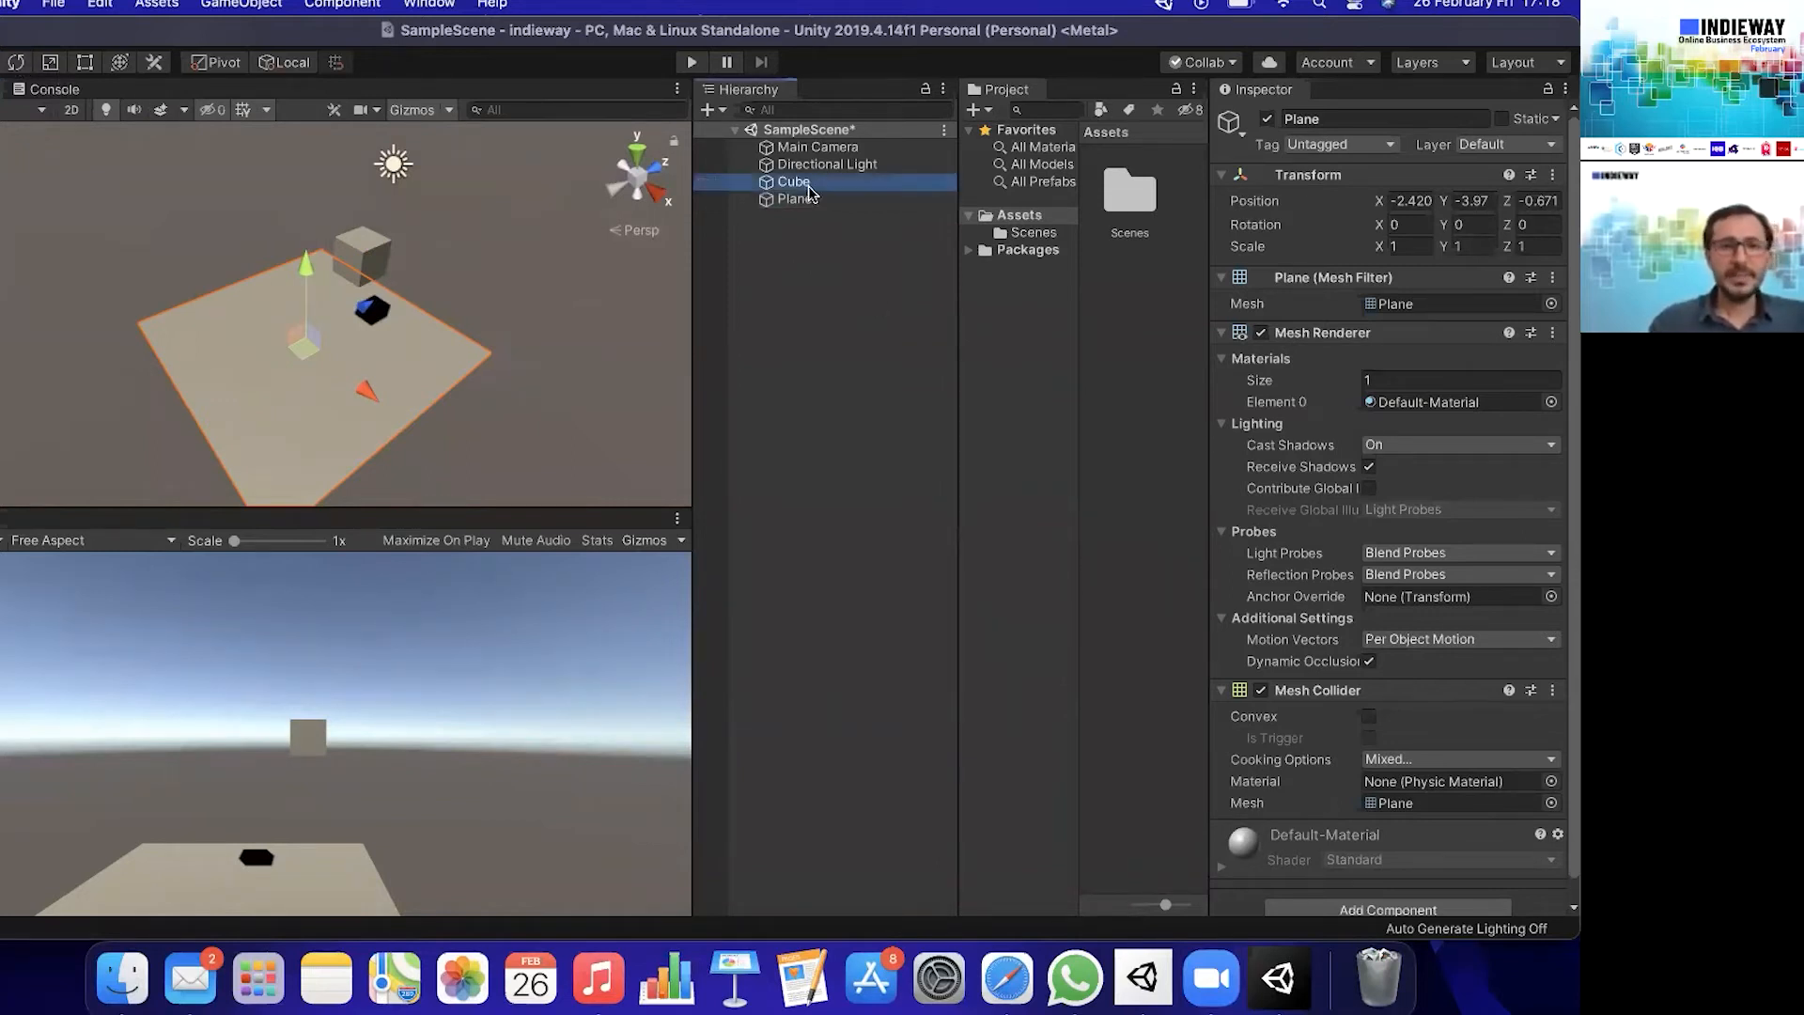
click(15, 63)
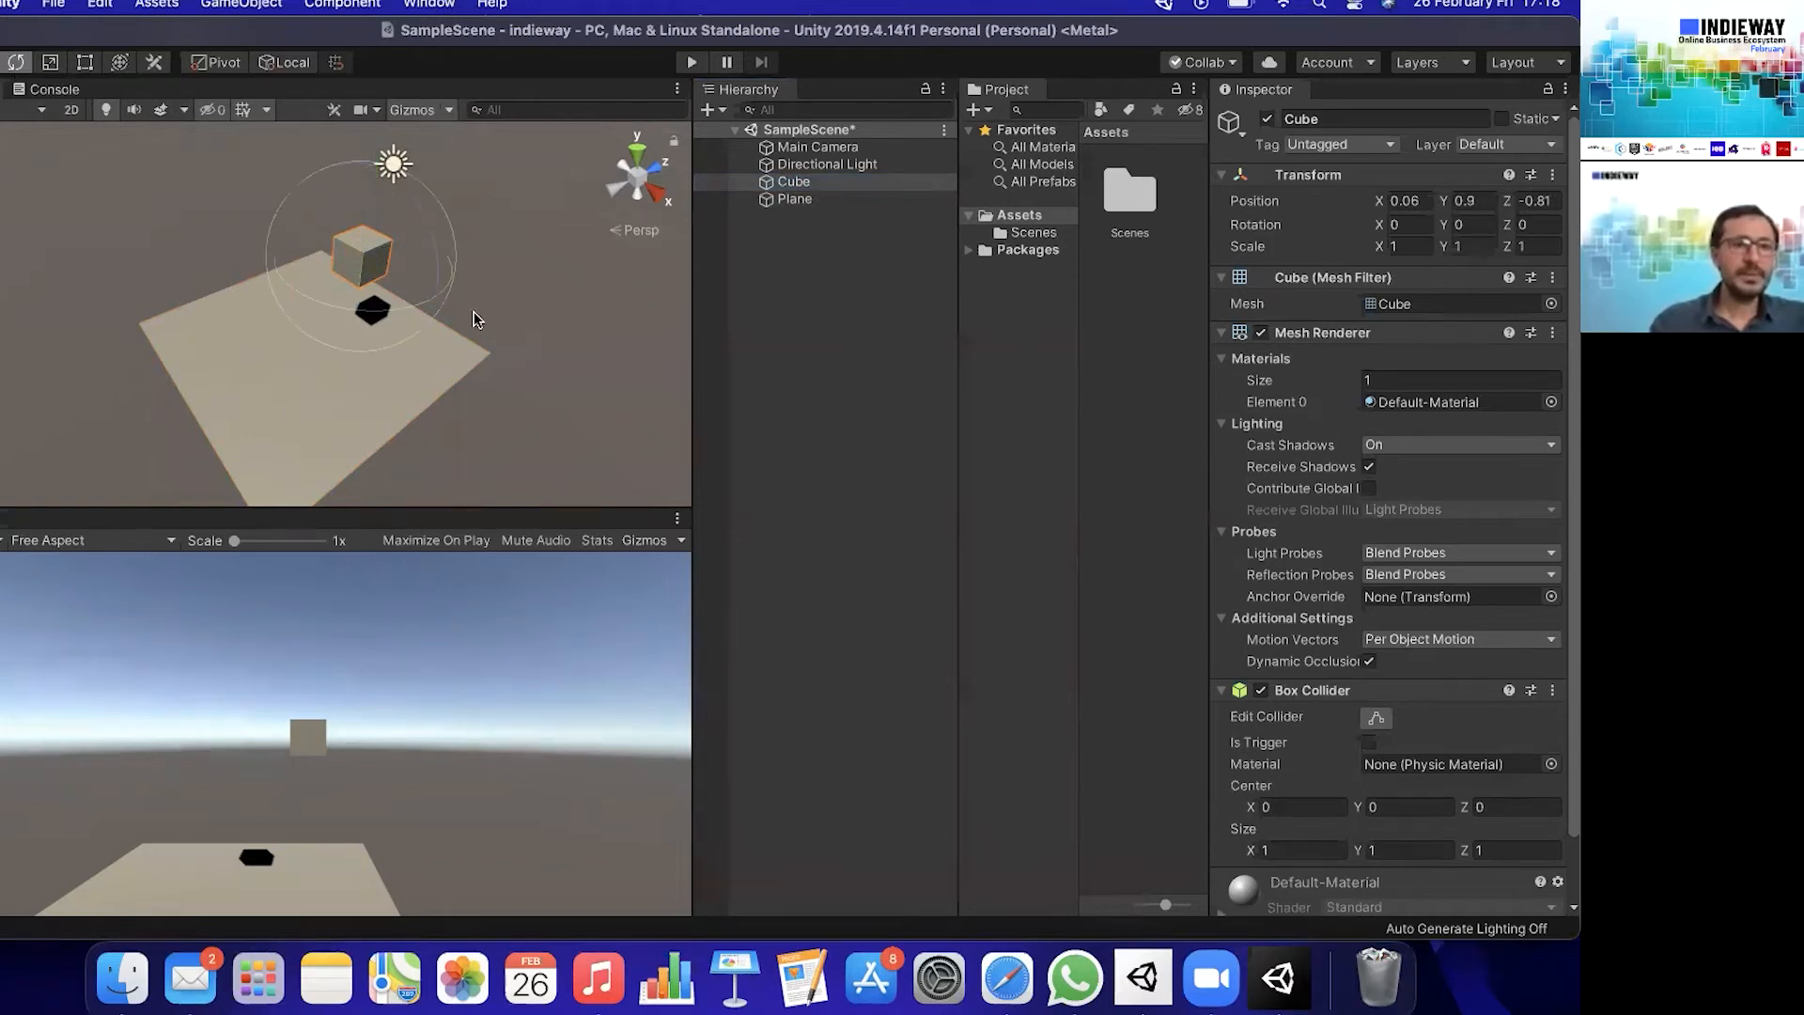
mouse_move(319, 202)
mouse_down()
mouse_move(279, 329)
mouse_move(451, 254)
mouse_move(466, 340)
mouse_move(346, 219)
mouse_up()
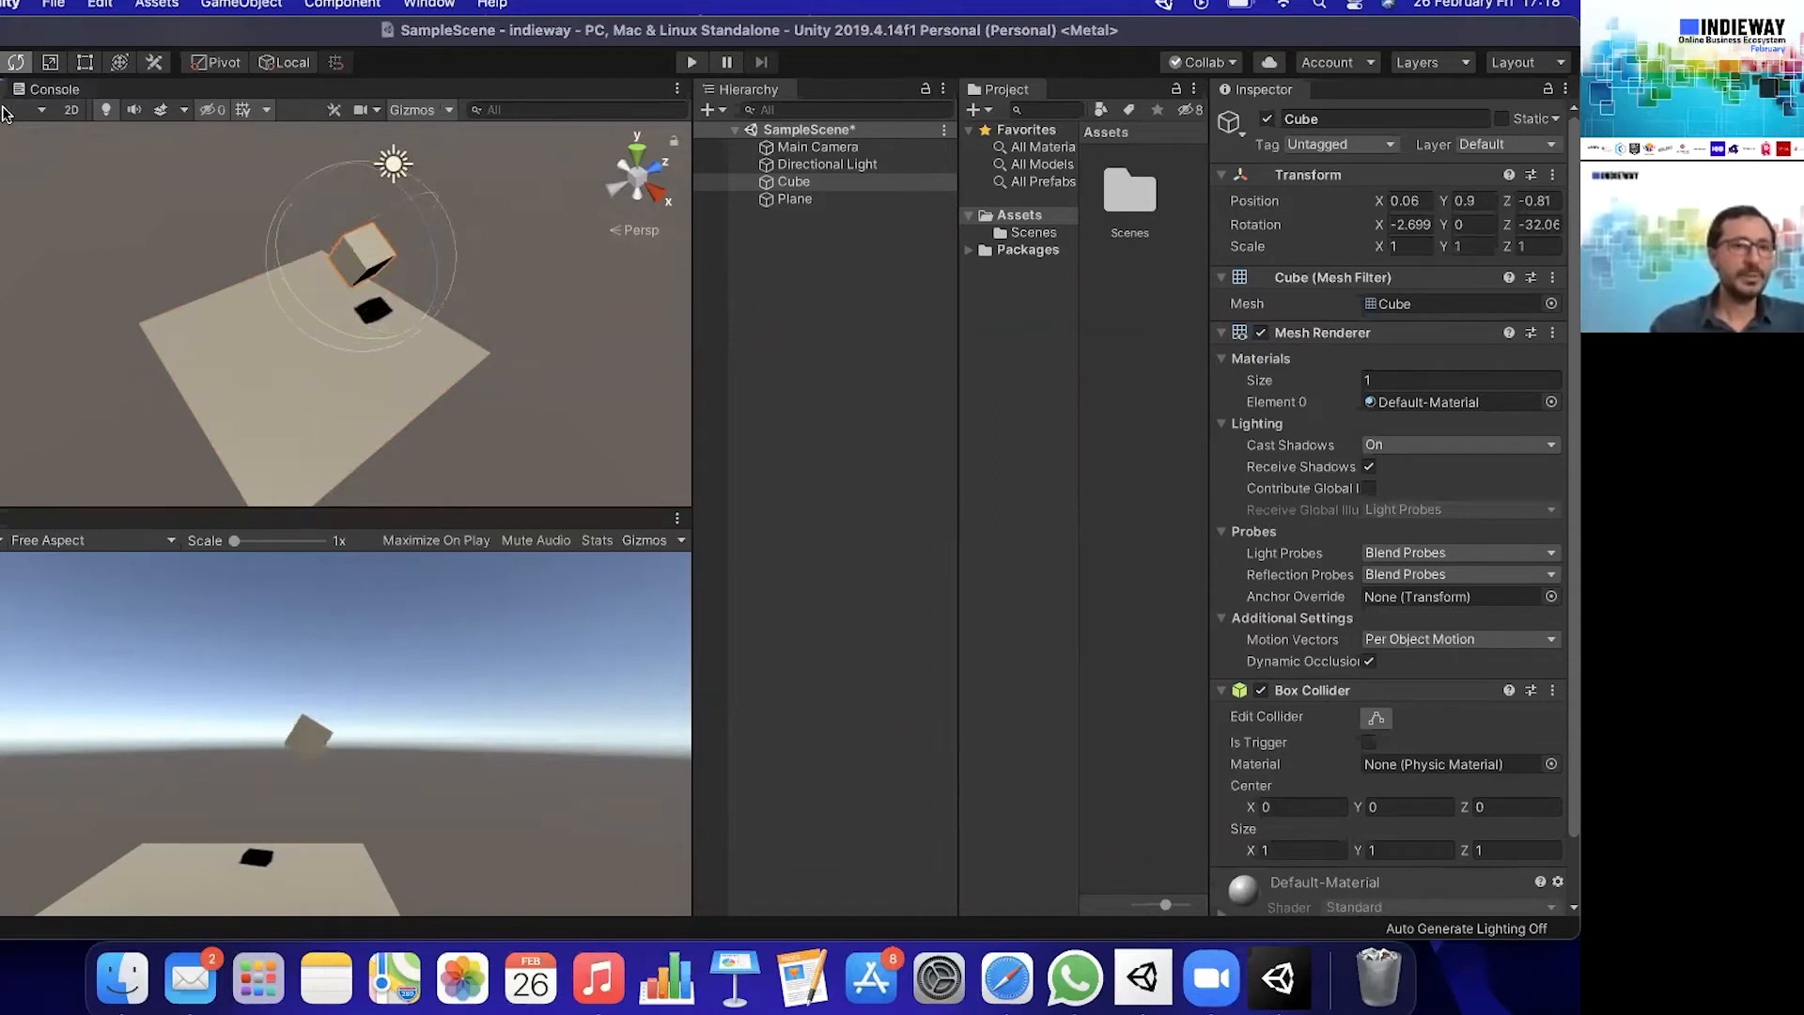
click(50, 63)
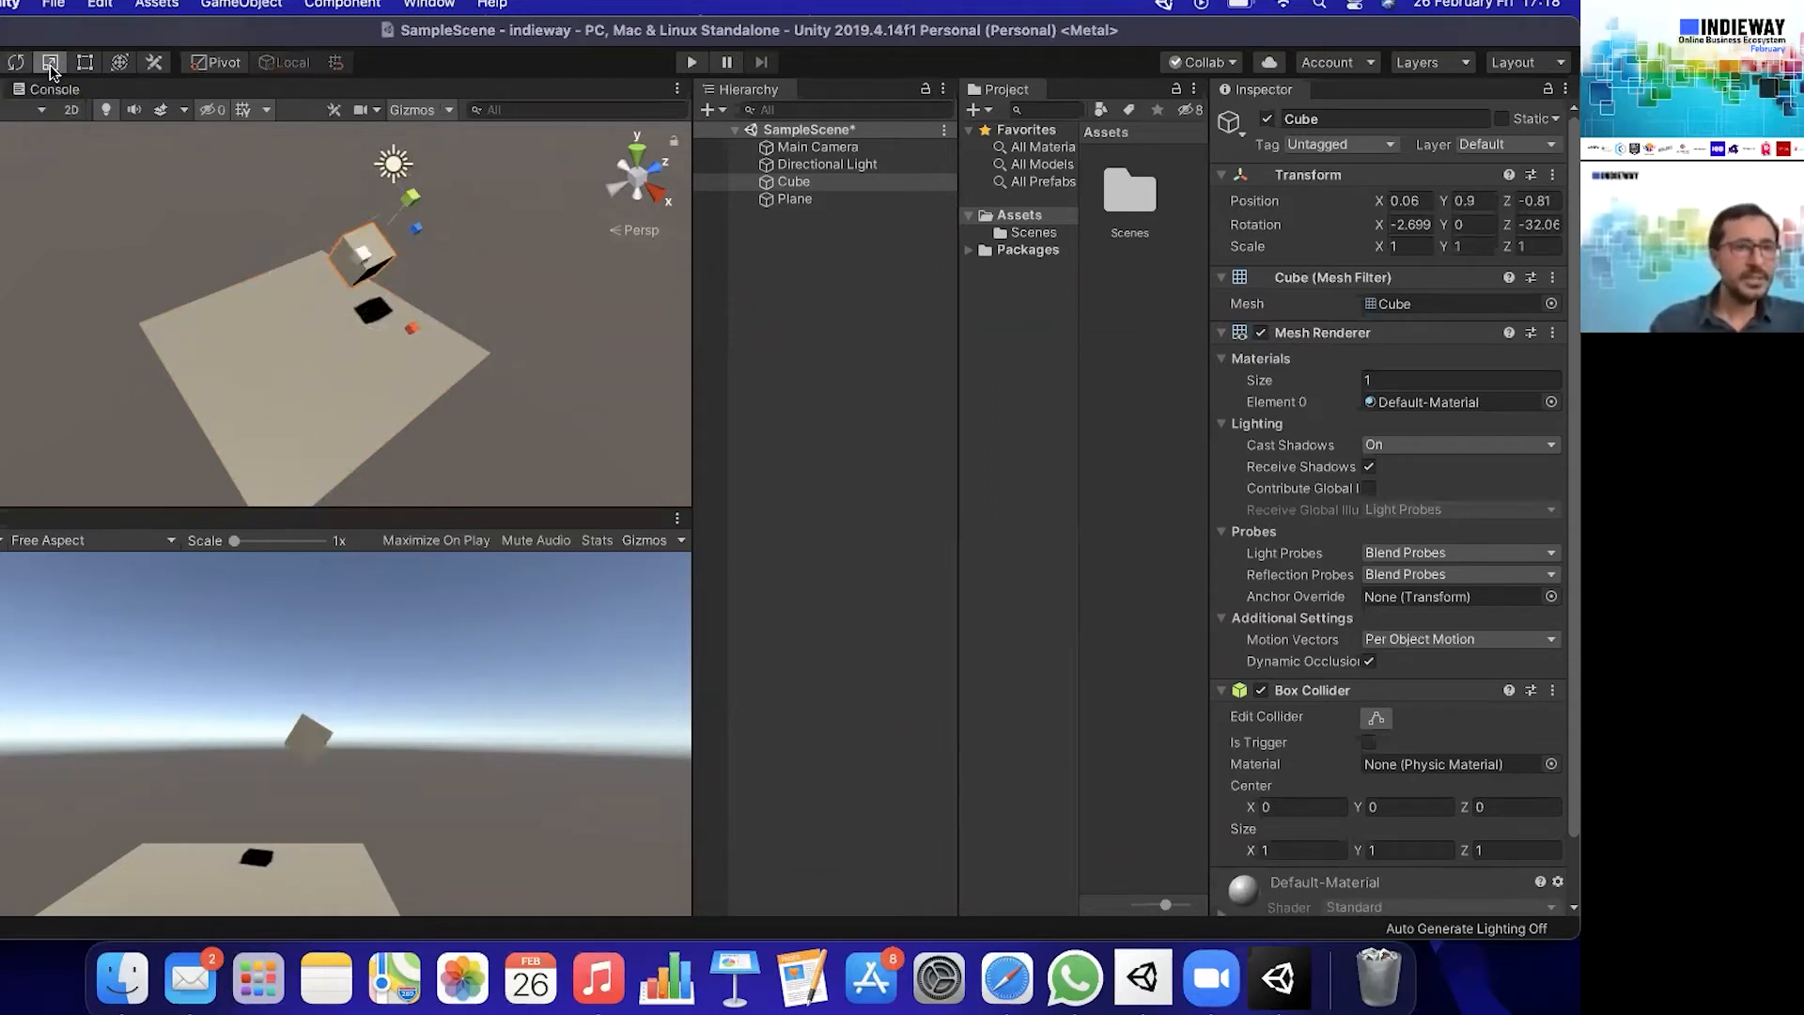
mouse_move(410, 209)
mouse_down()
mouse_move(432, 171)
mouse_move(406, 222)
mouse_move(425, 185)
mouse_up()
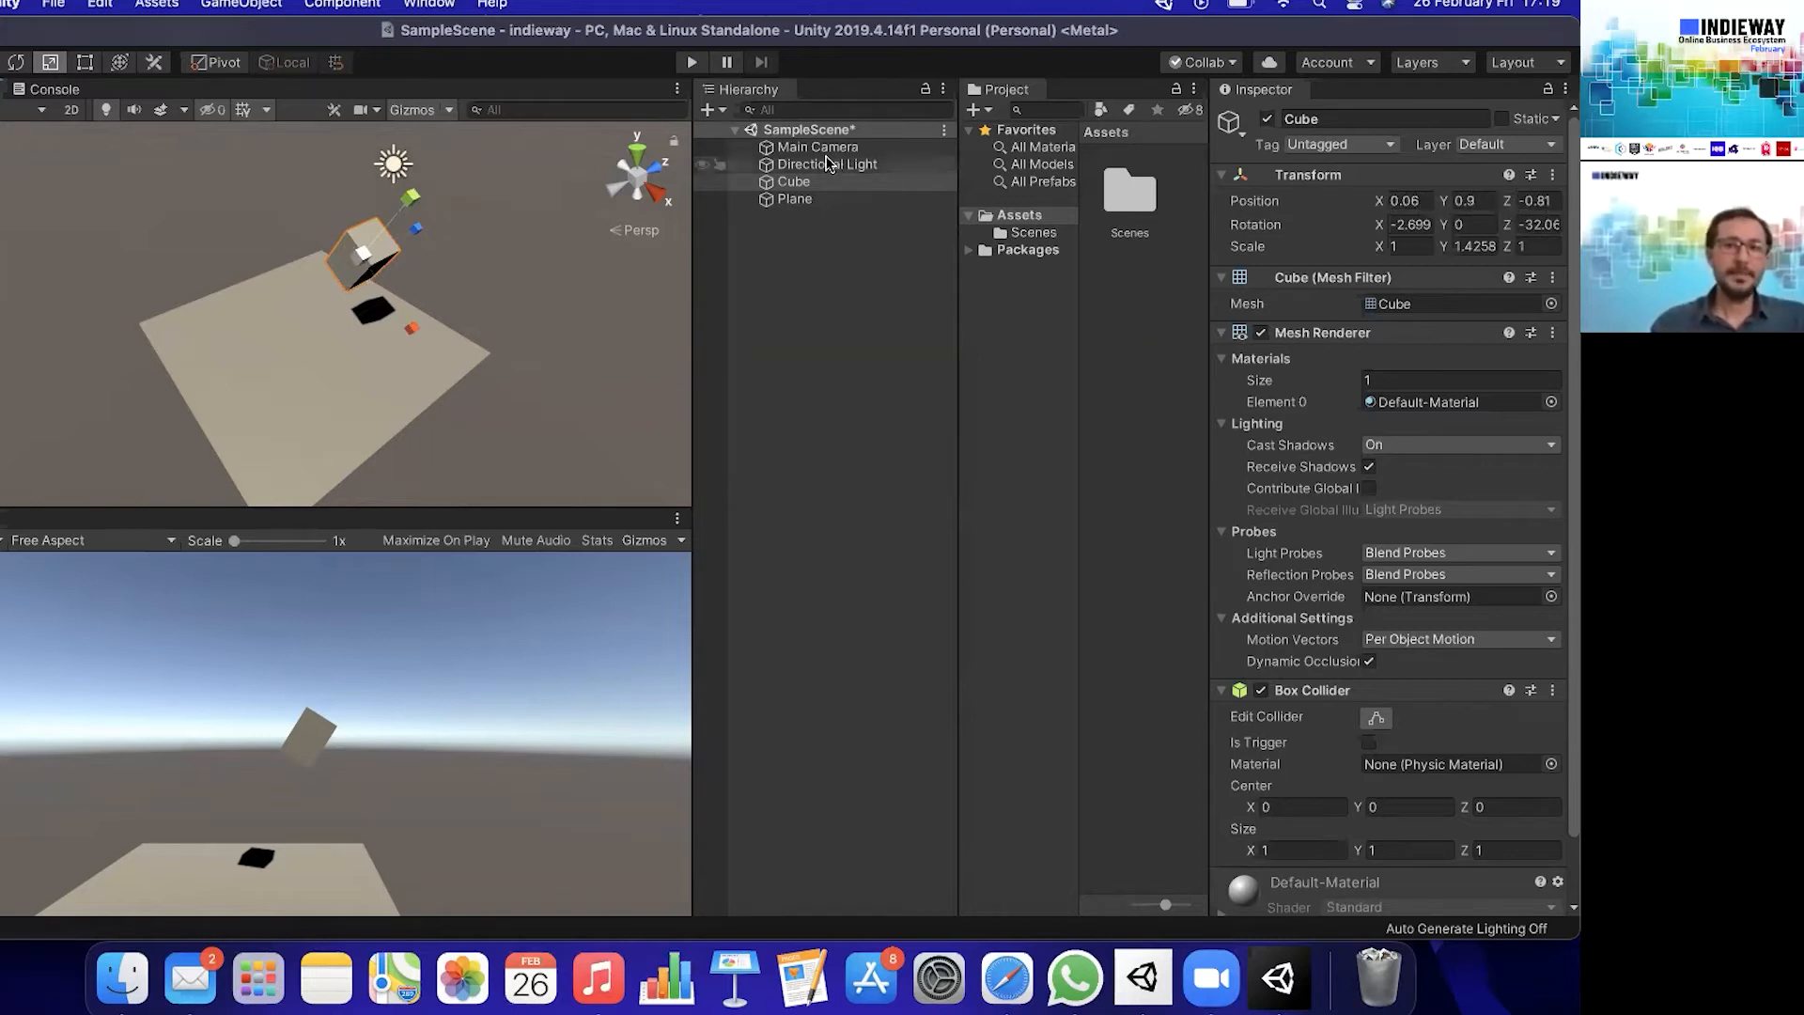
- Move the cube along its local Z axis to a Z position of about -1.7
key(w)
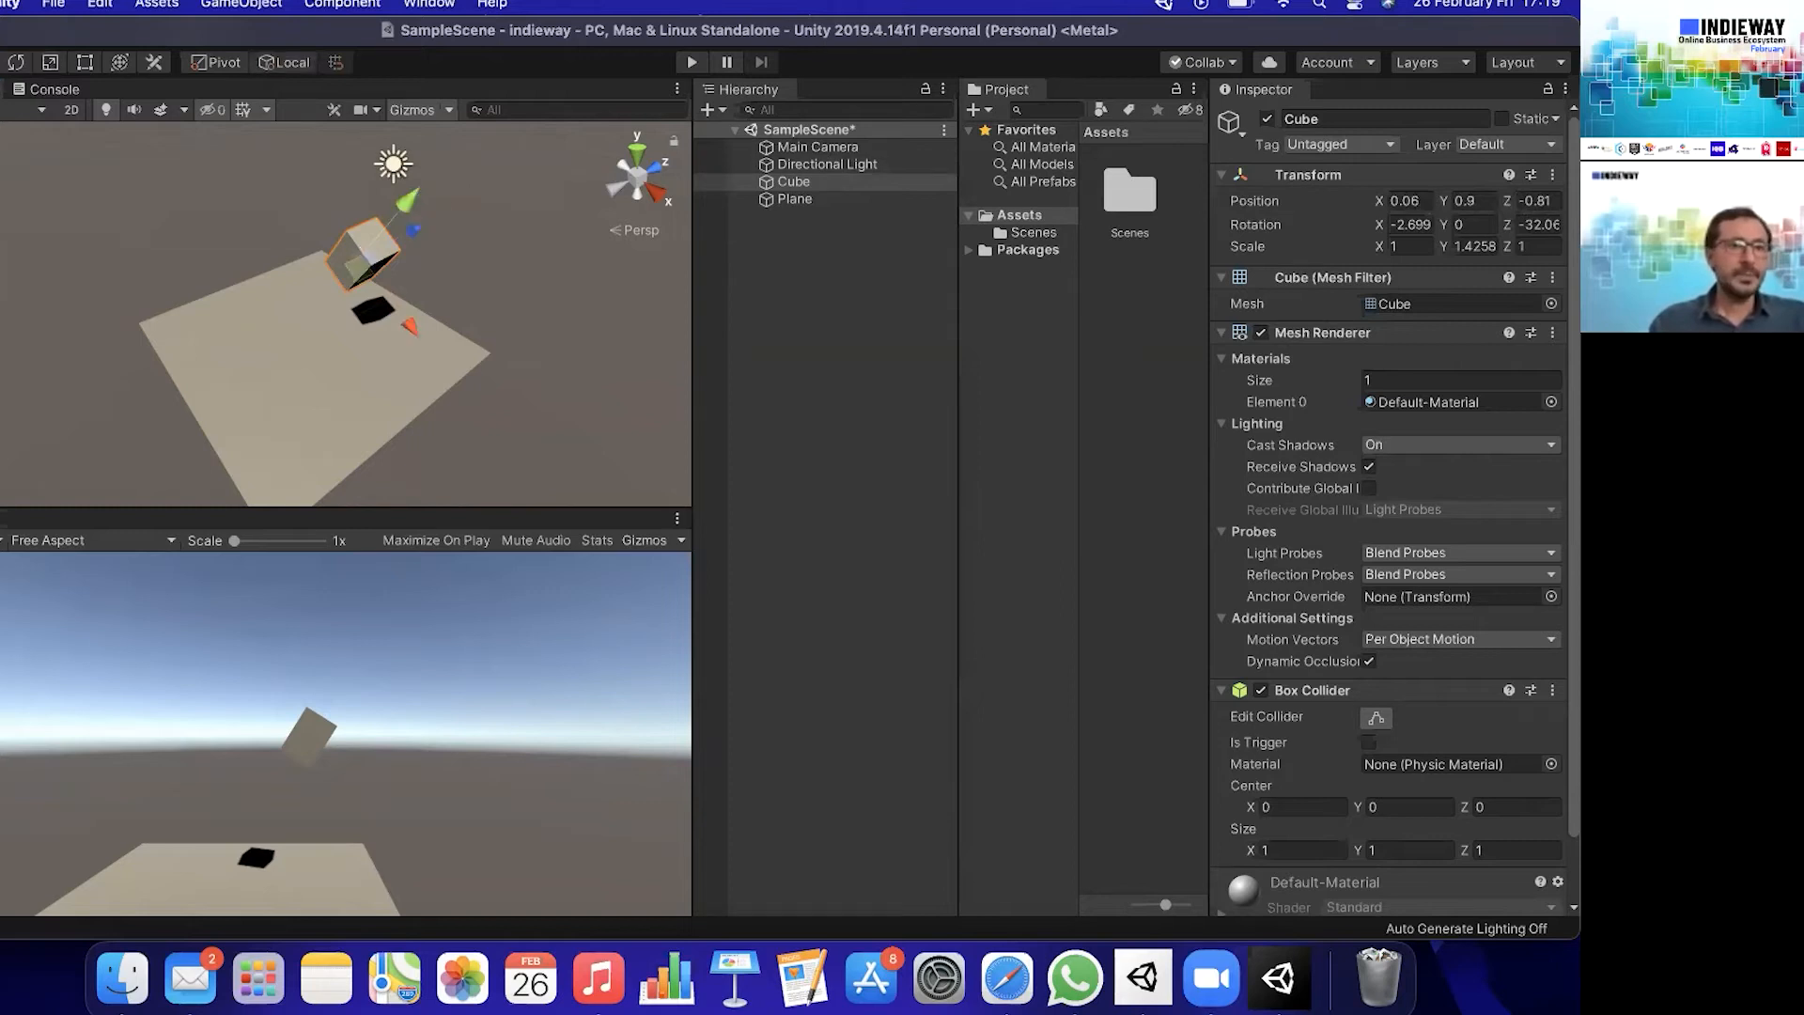
mouse_move(421, 236)
mouse_down()
mouse_move(396, 266)
mouse_move(417, 263)
mouse_up()
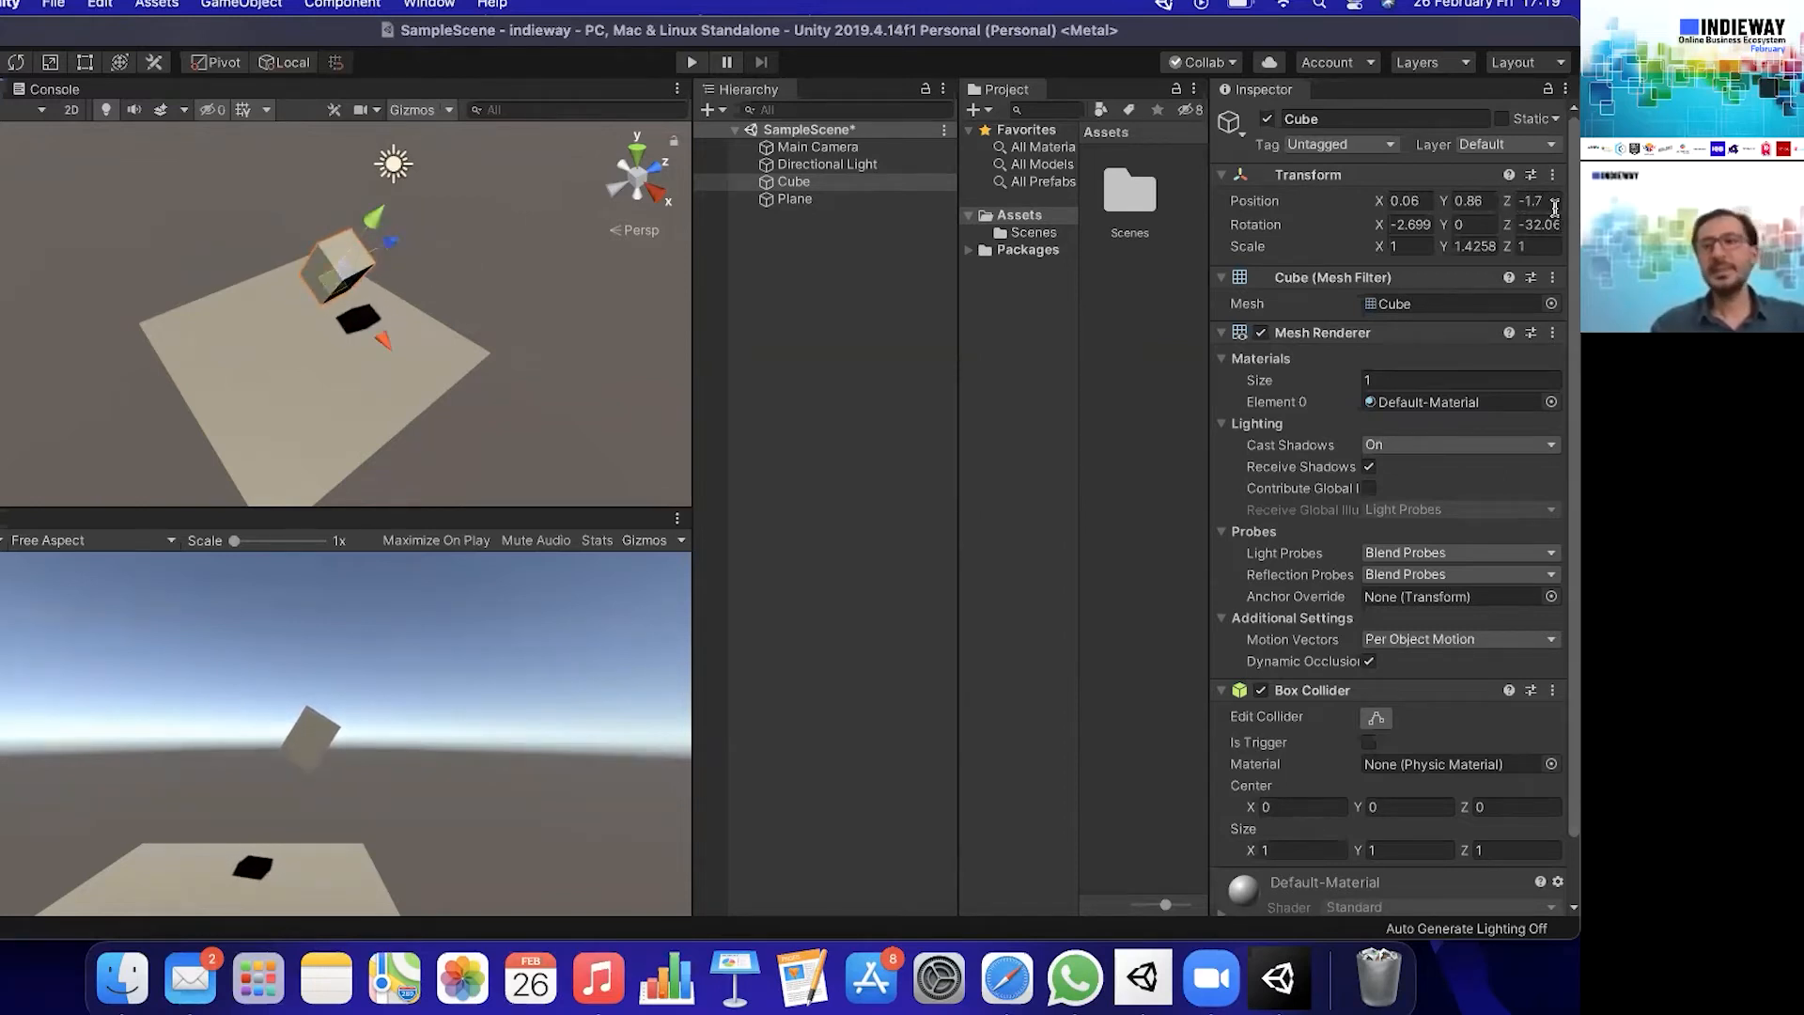
- Set the cube's position to X 0, Y 0, Z 0 and its X rotation to 0
click(1414, 200)
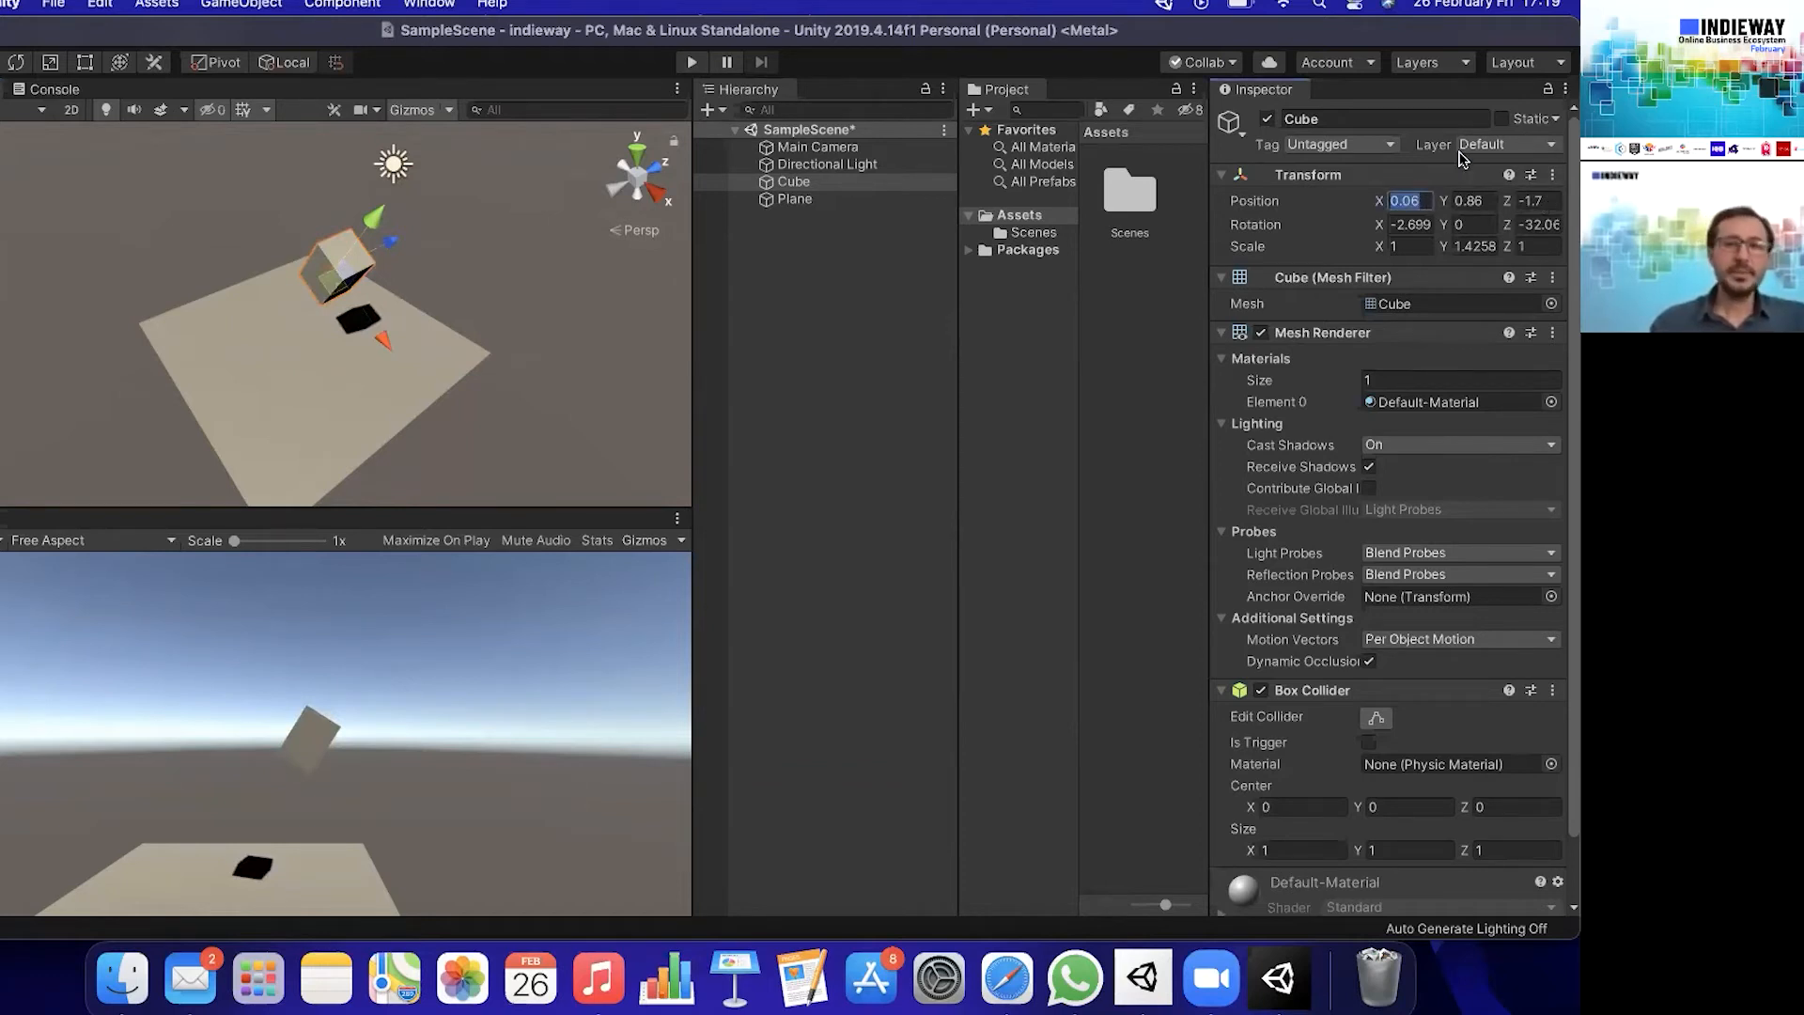
text(0)
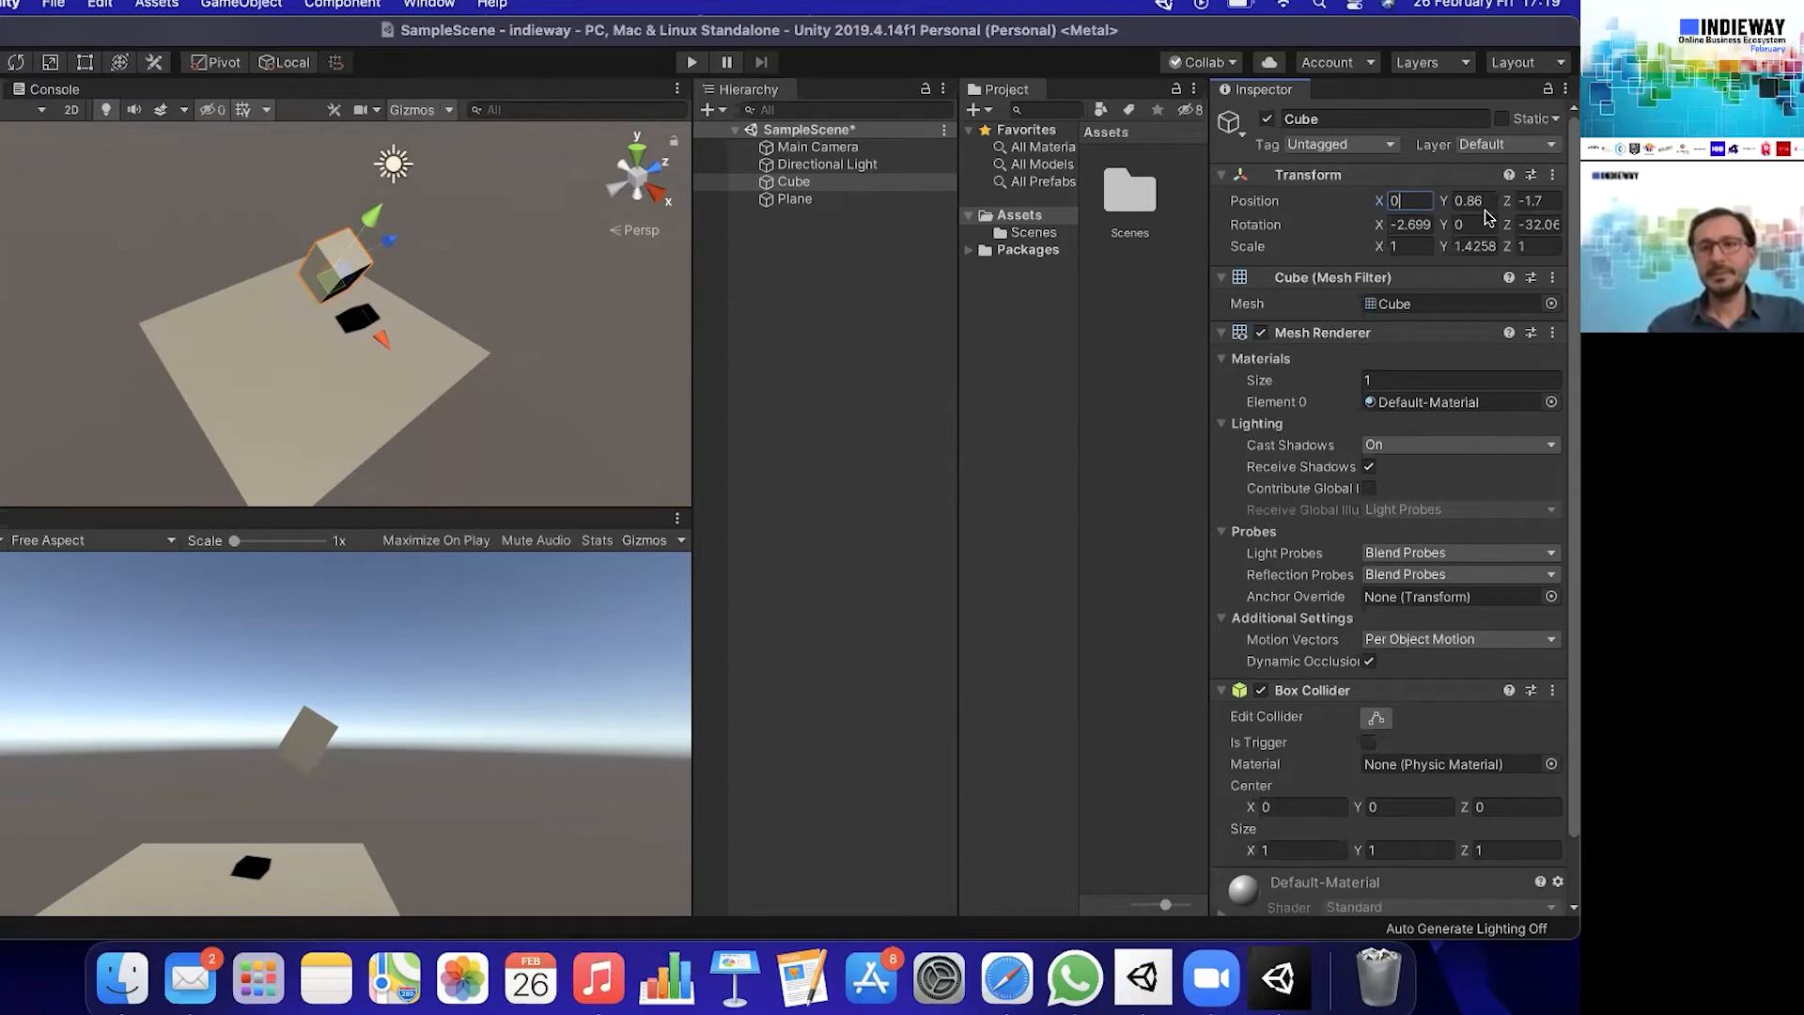
key(Tab)
text(0)
key(Tab)
text(0)
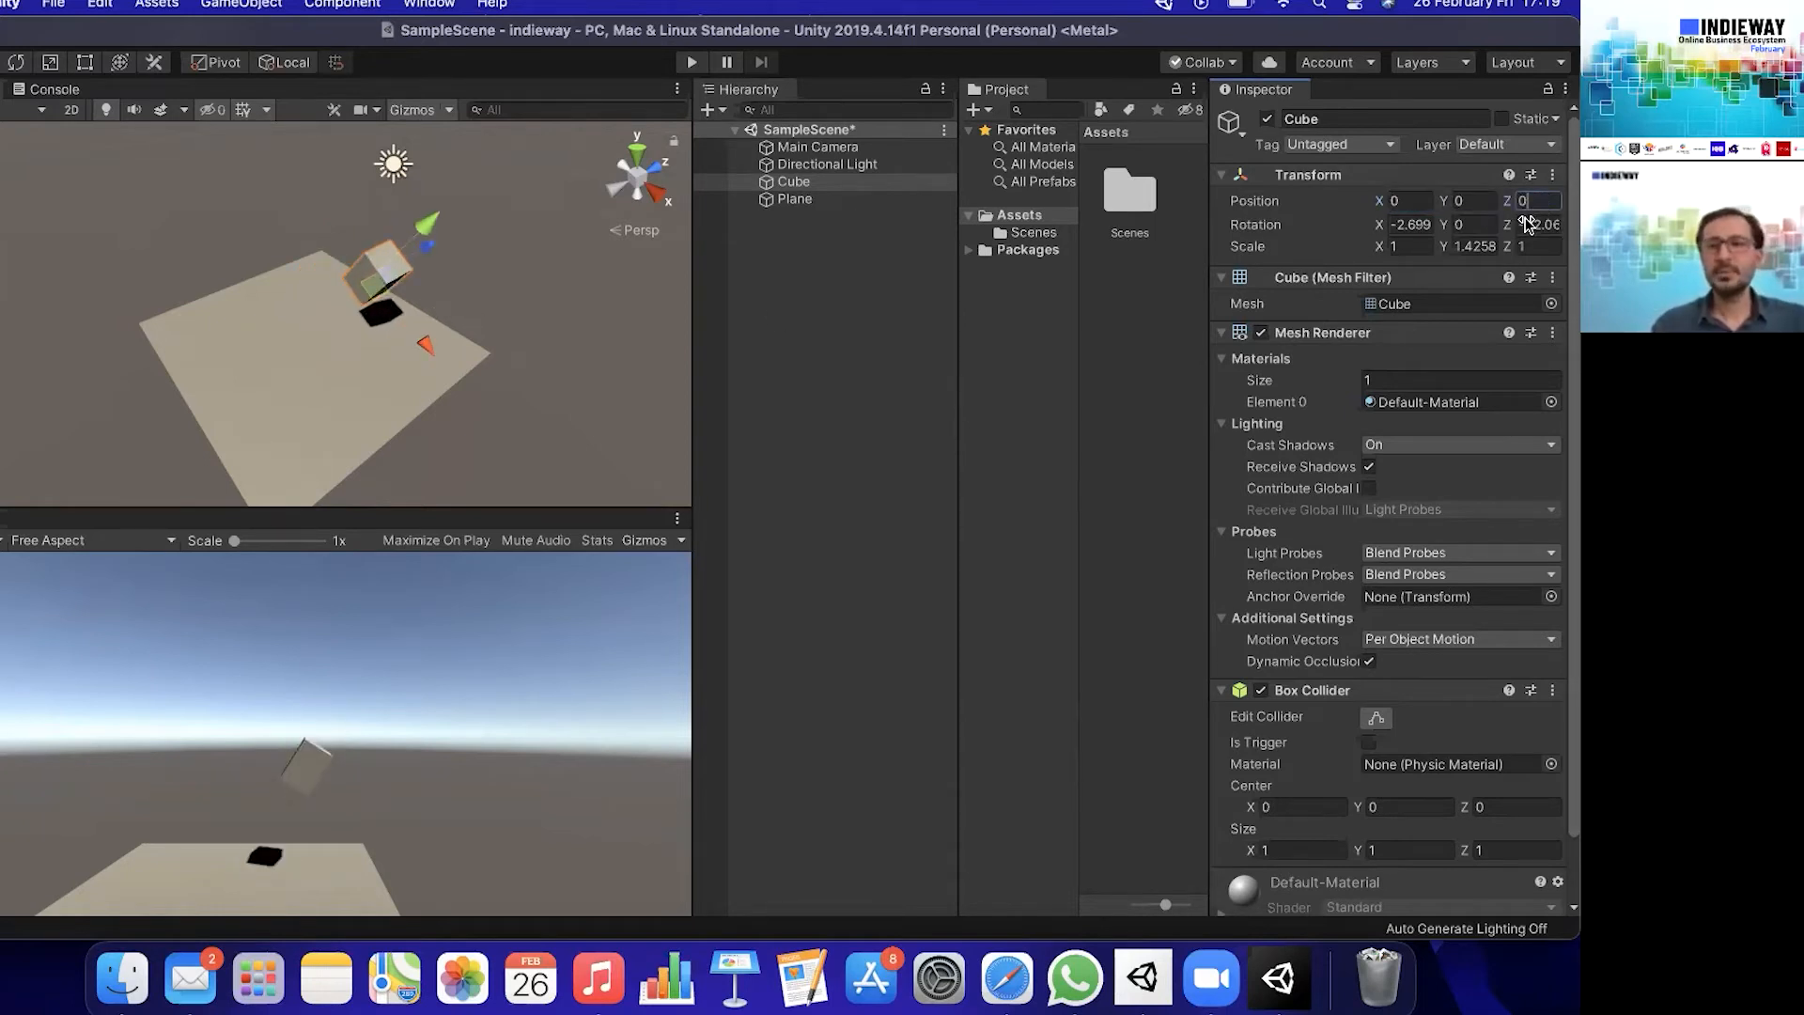
click(1409, 226)
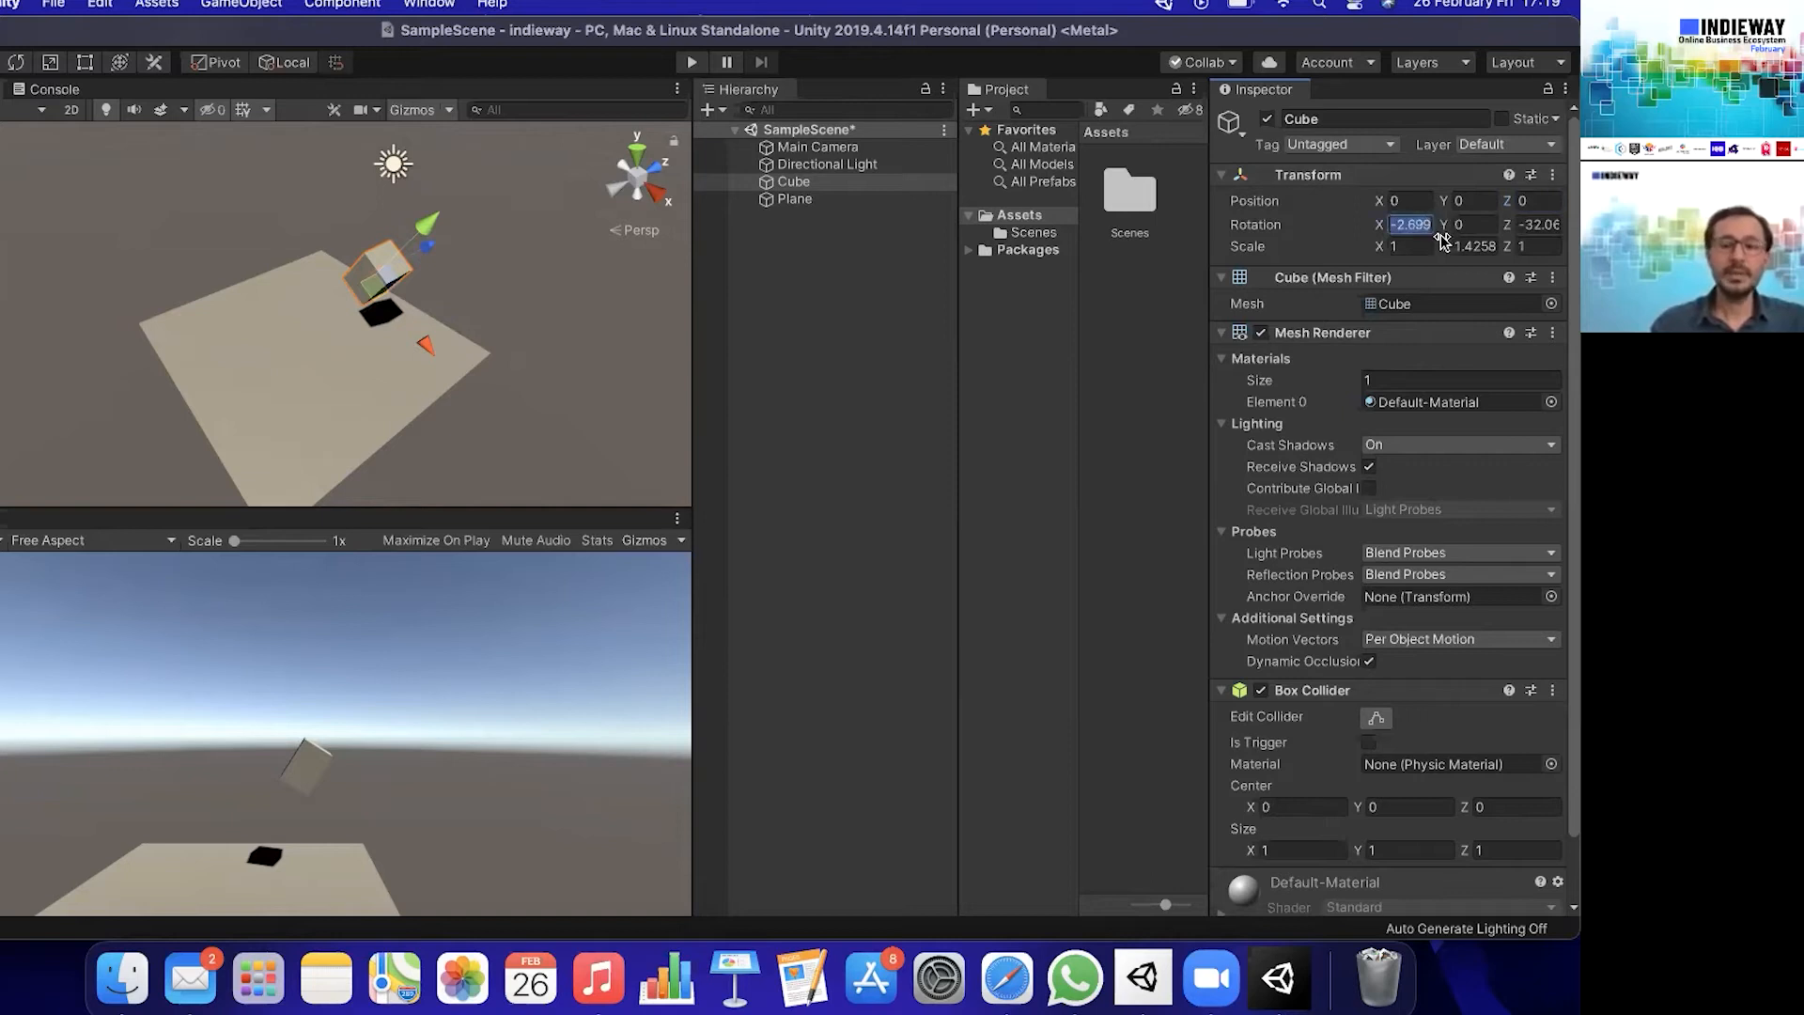
text(0)
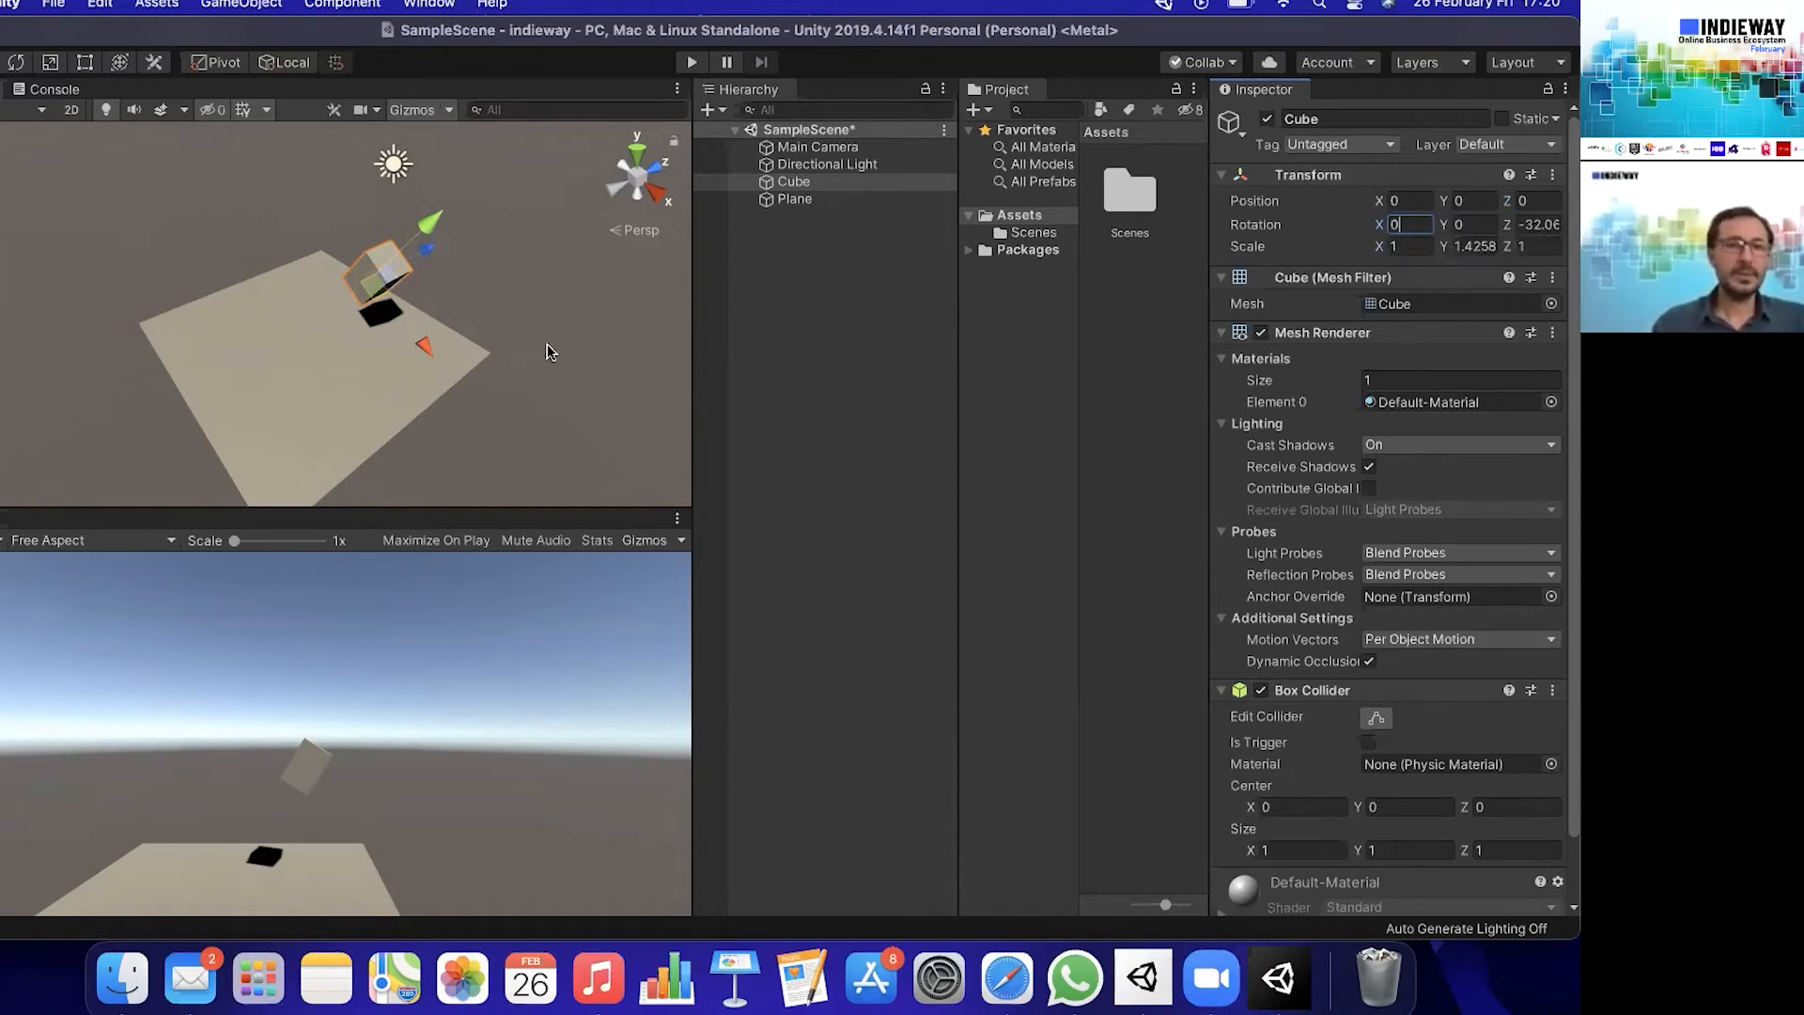
- Move the cube along Z to about -2.32, and run the scene briefly in Play mode before stopping it
drag(414, 256, 381, 287)
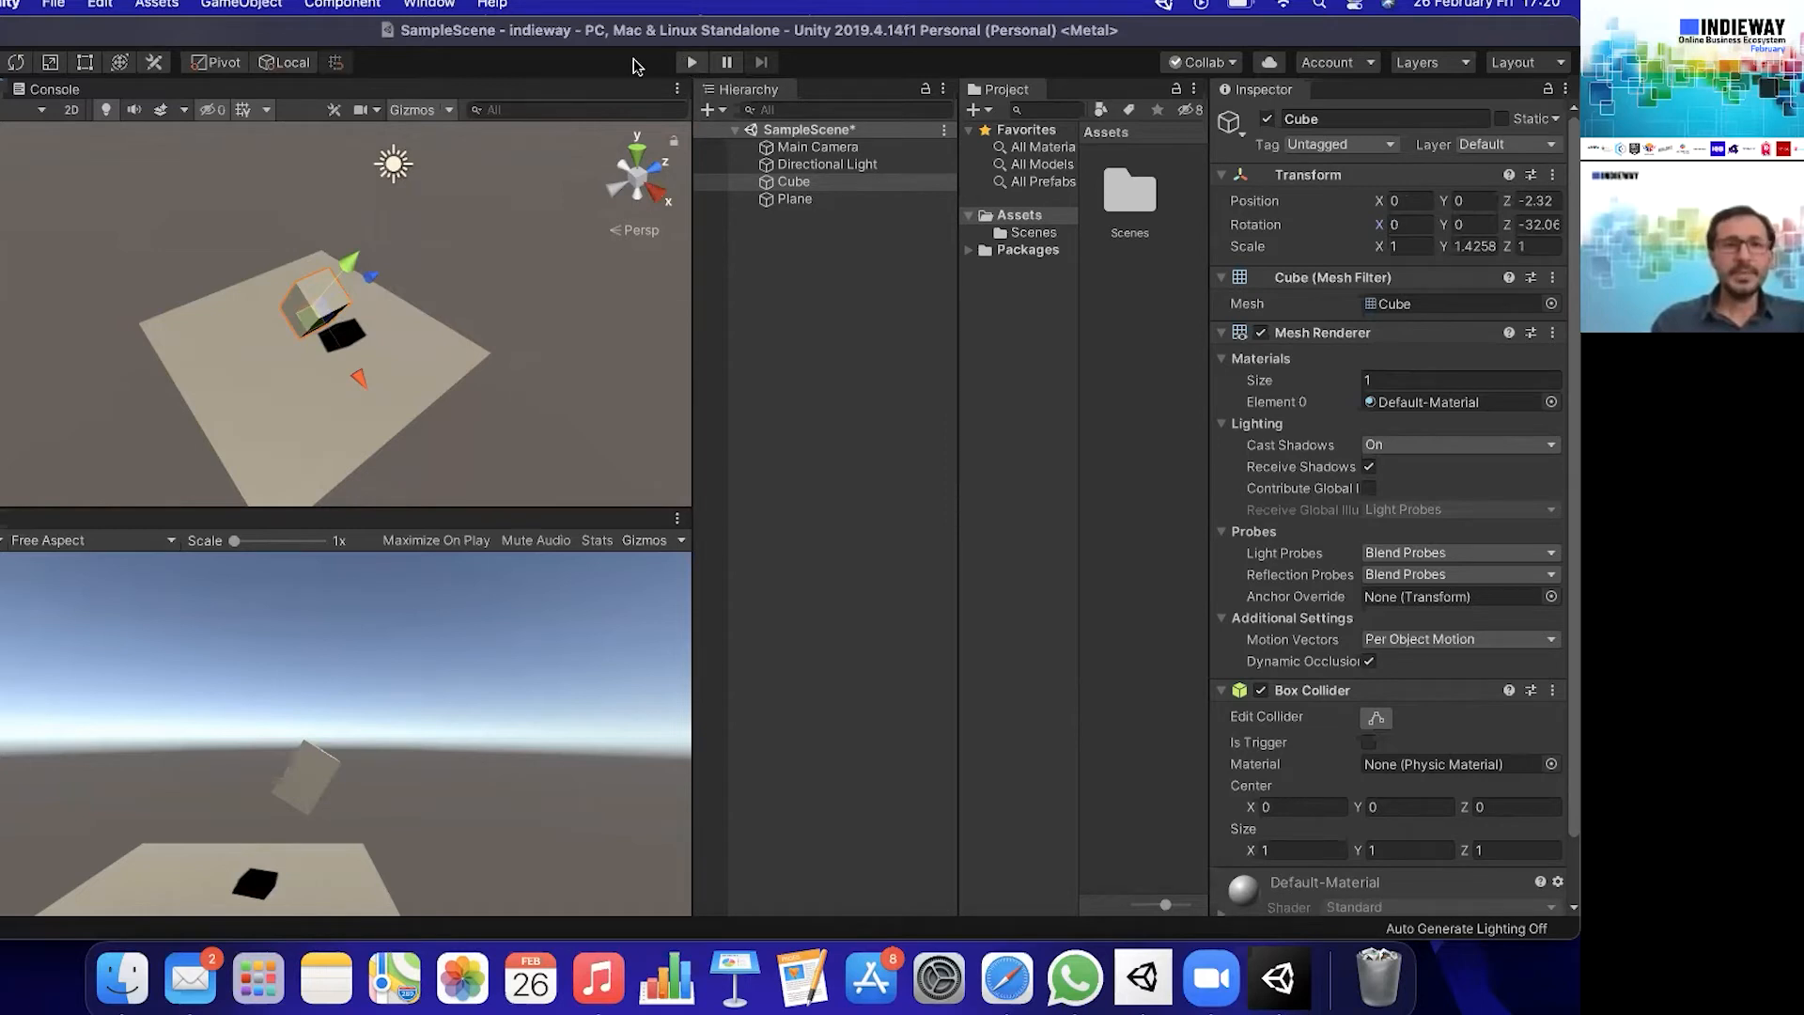
click(694, 64)
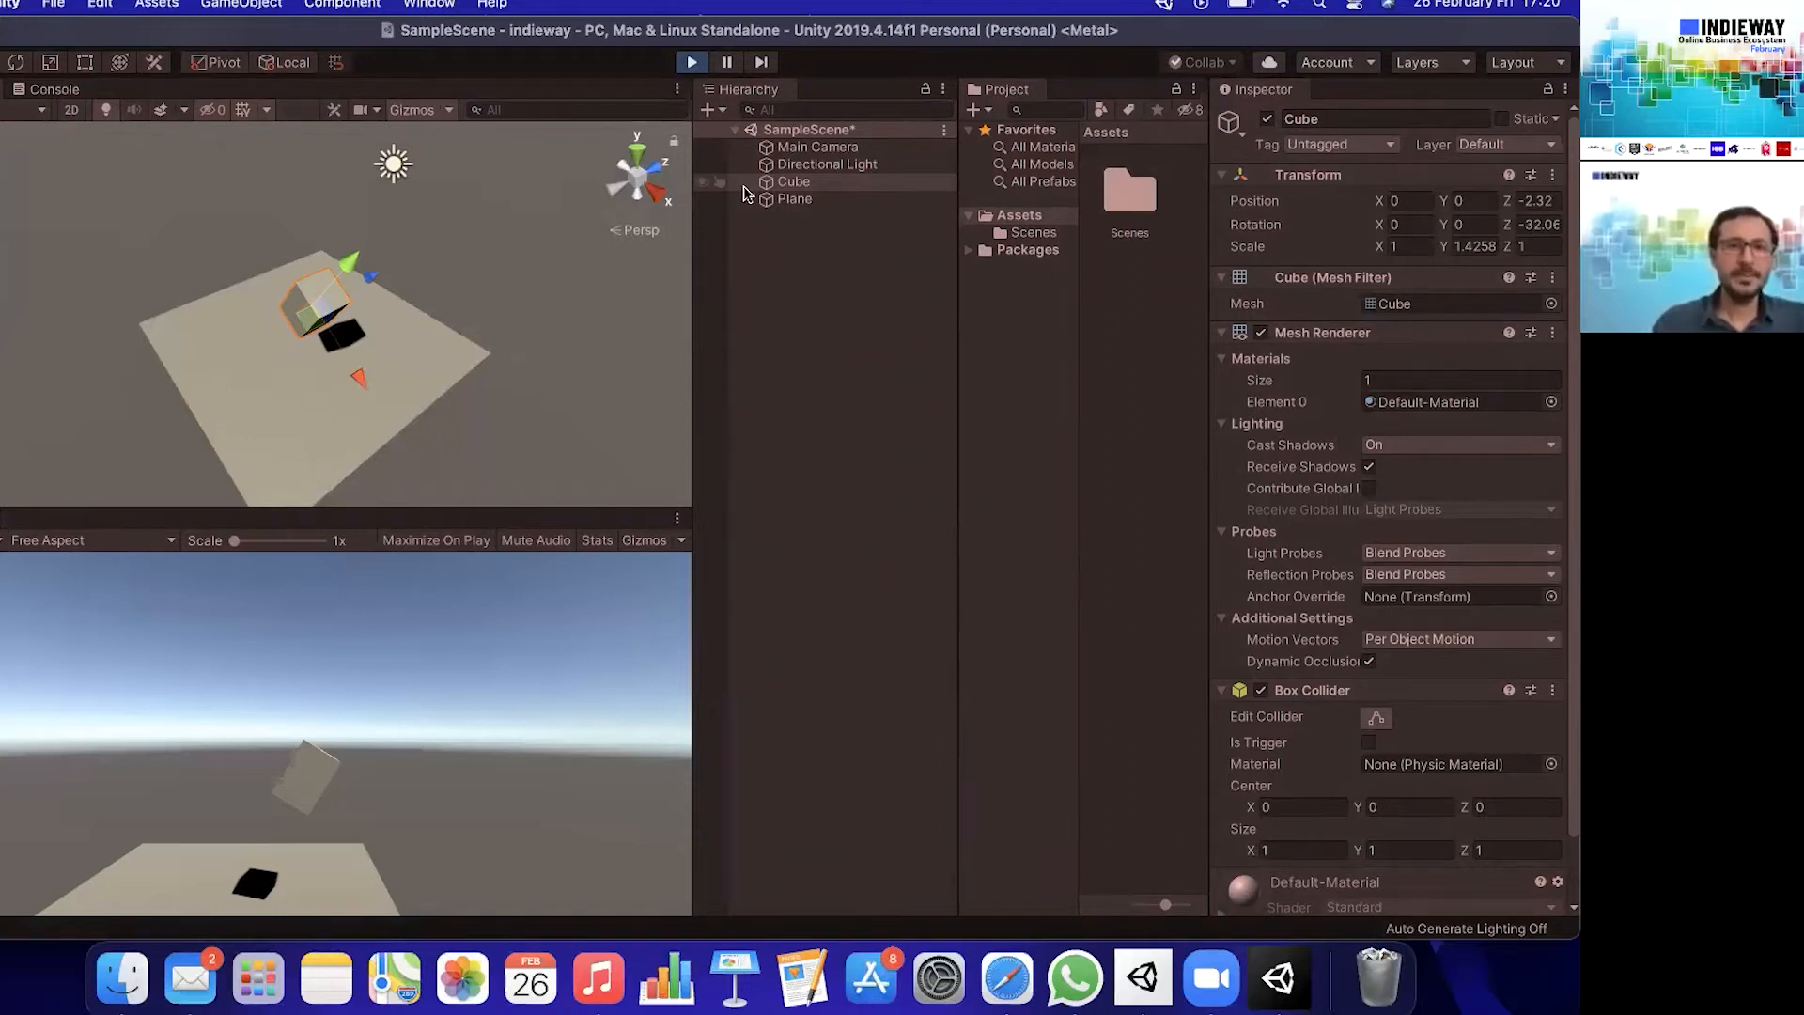
click(814, 299)
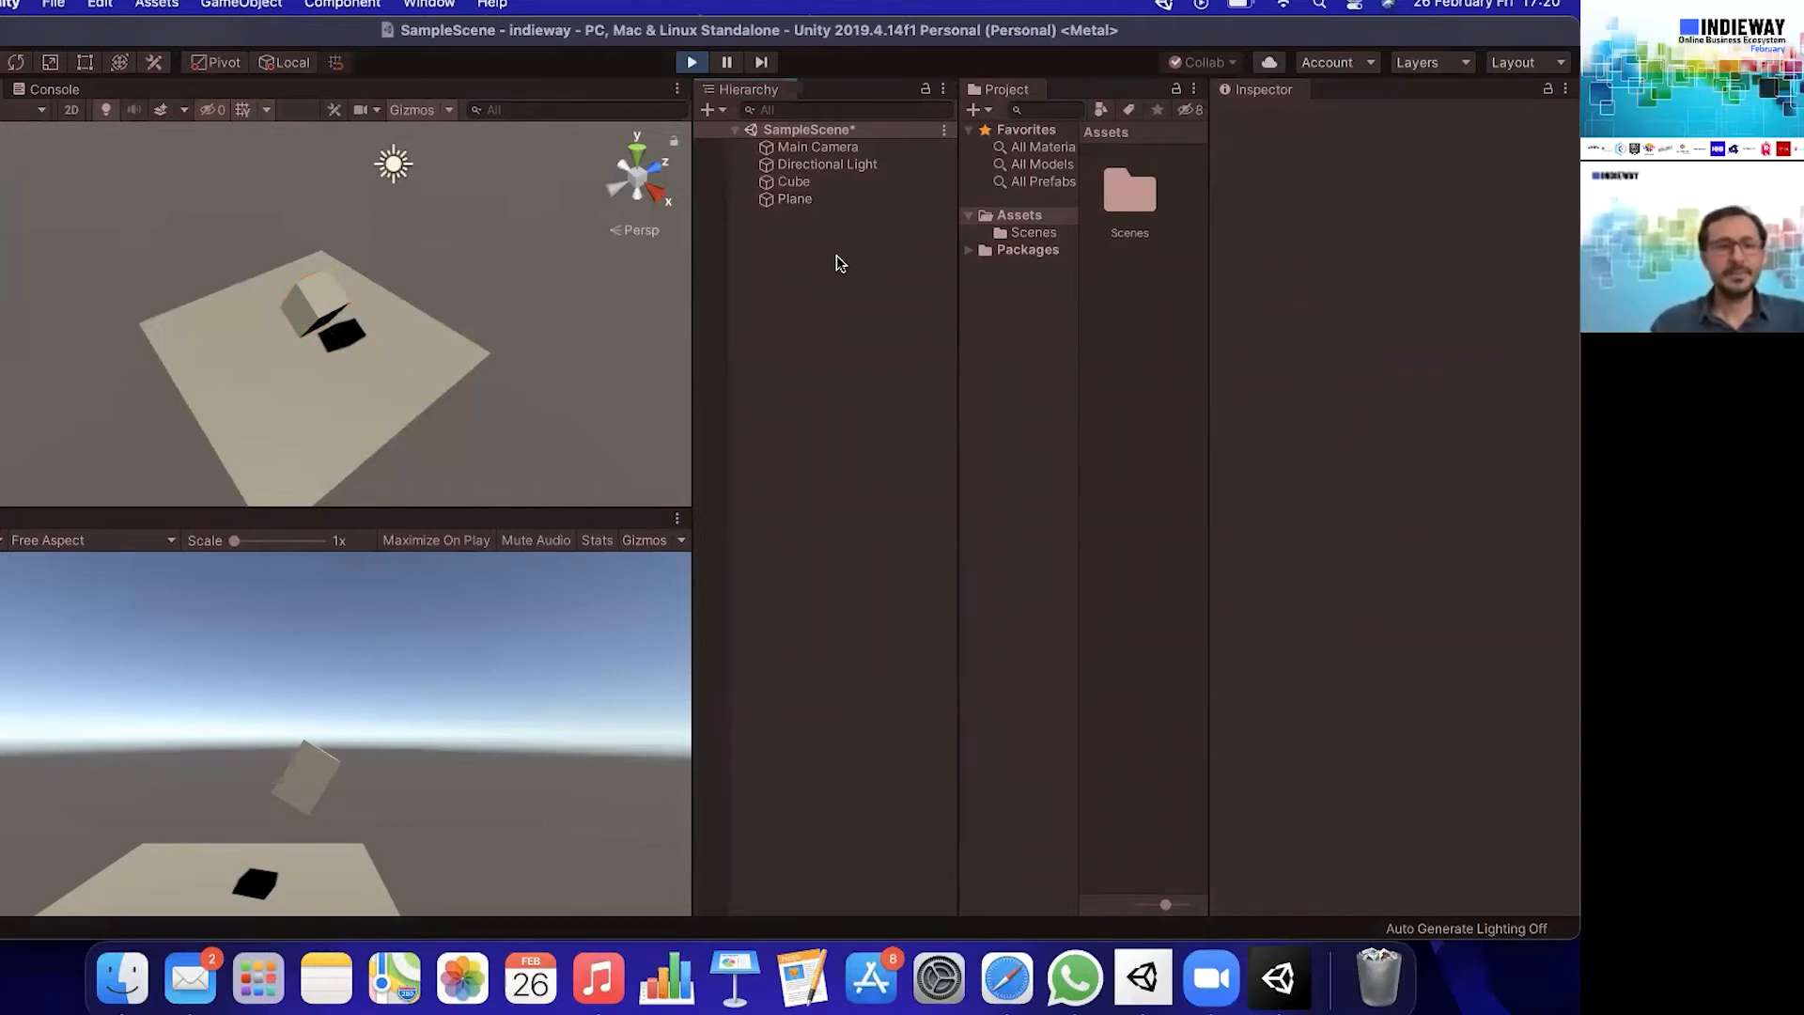
click(695, 62)
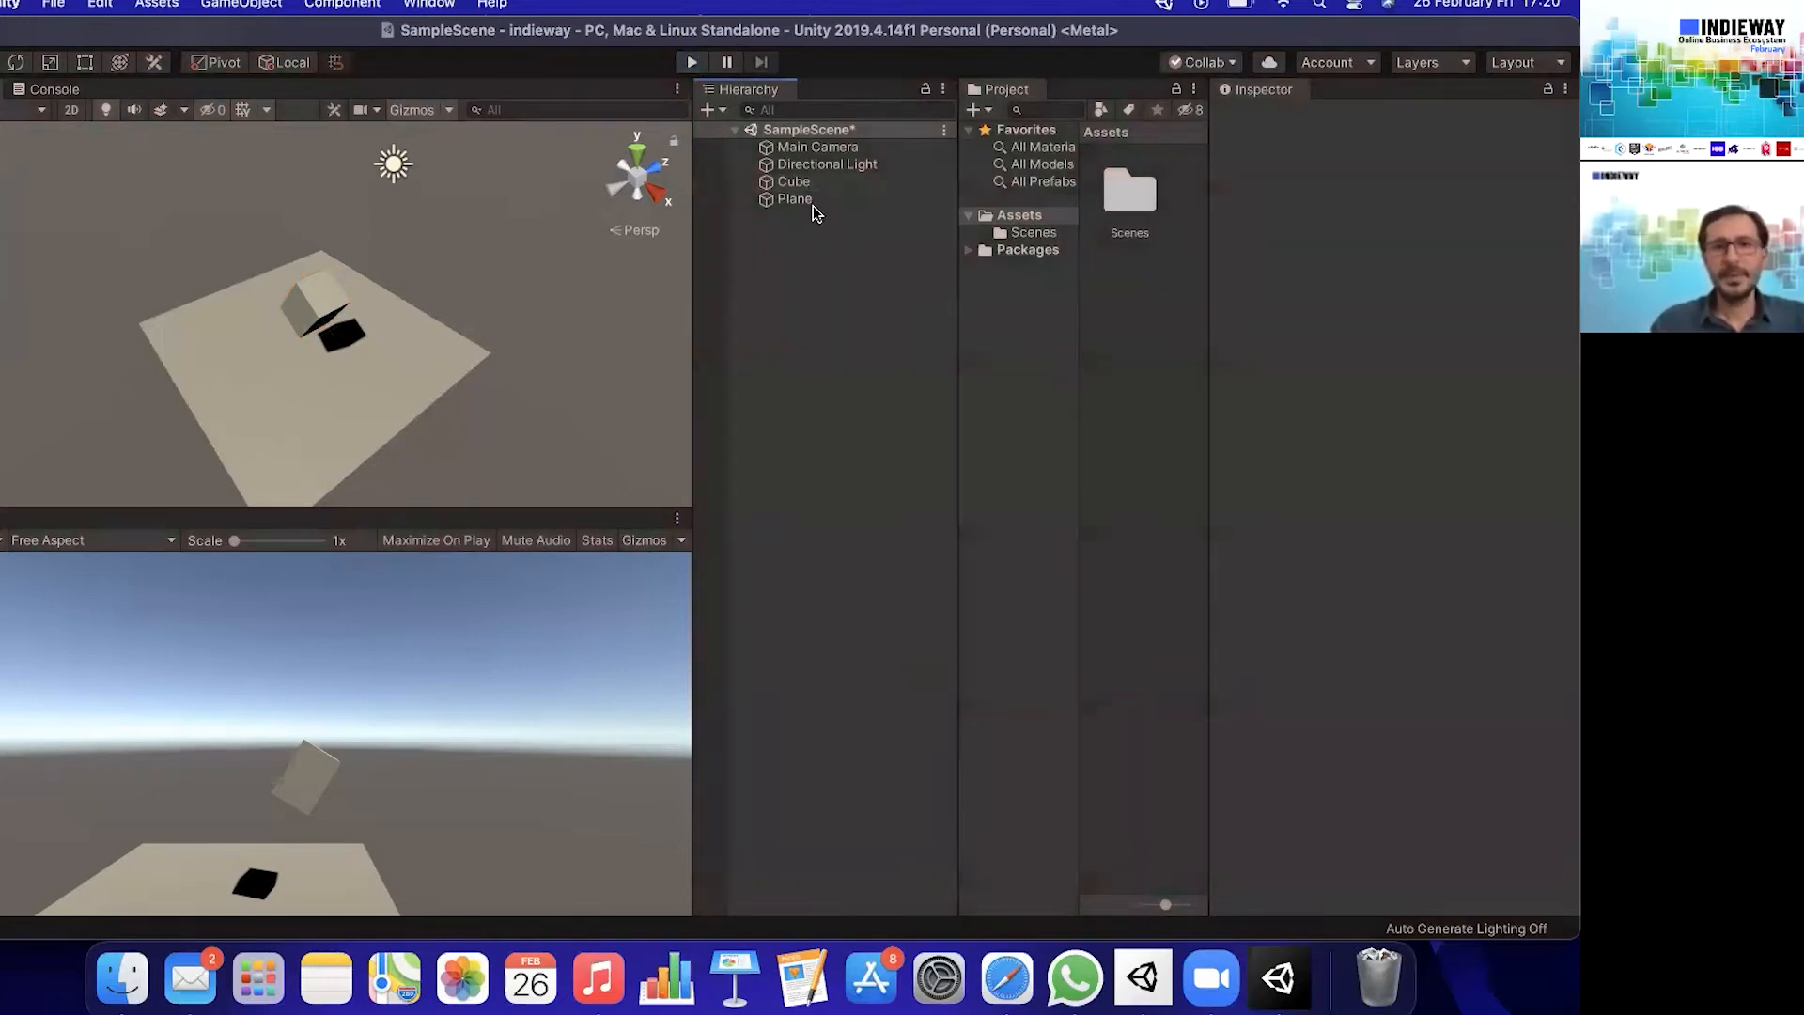
- Collapse the cube's Mesh Renderer and Box Collider components in its properties
click(799, 182)
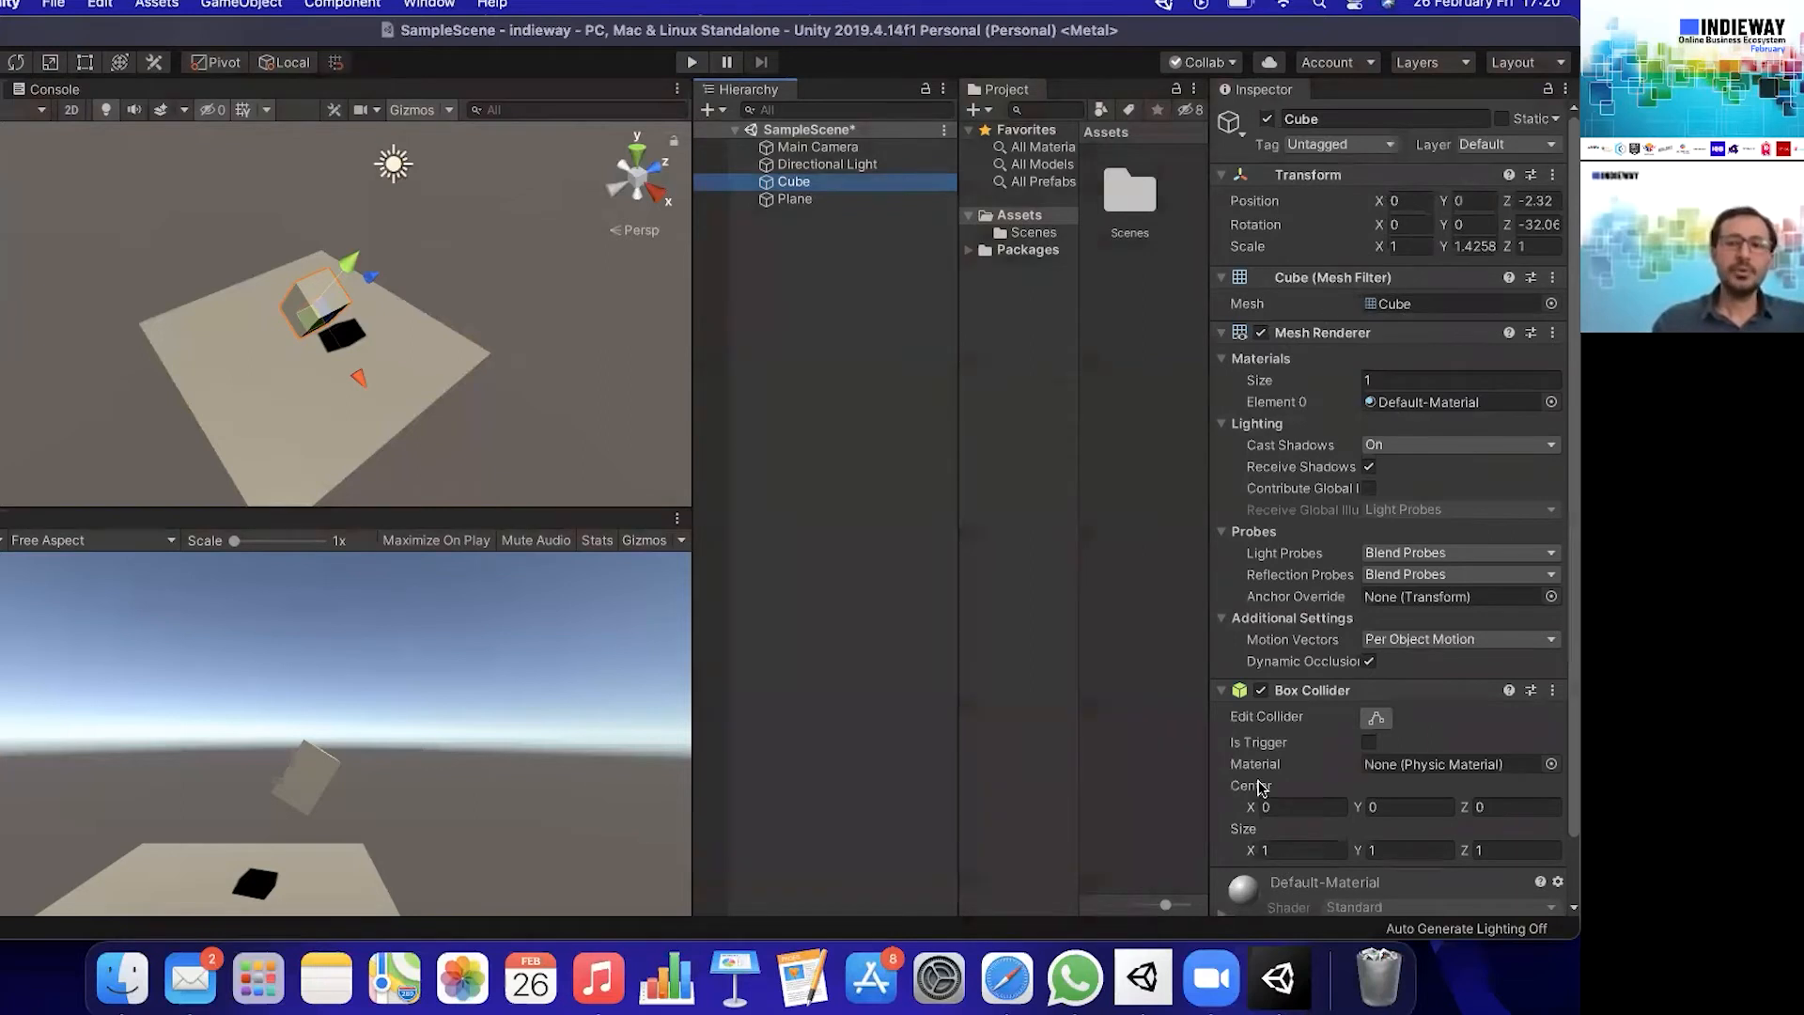
scroll(1372, 682, down, 2)
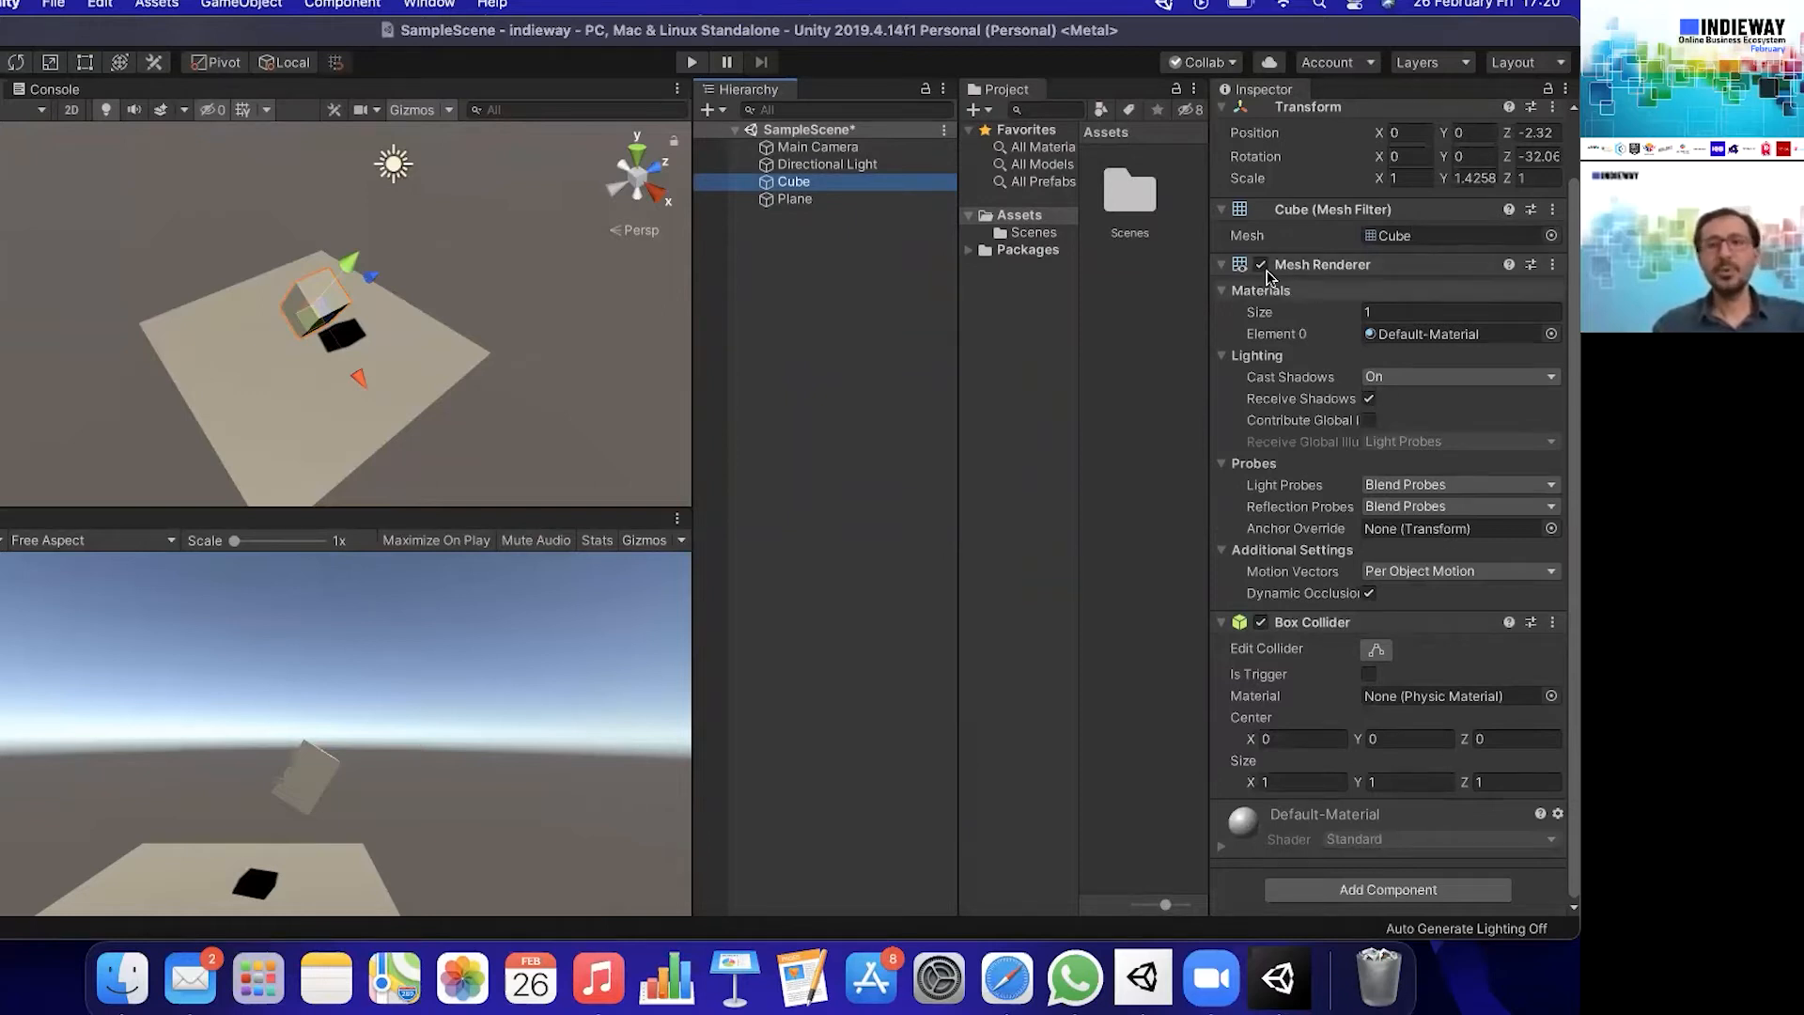
click(1230, 267)
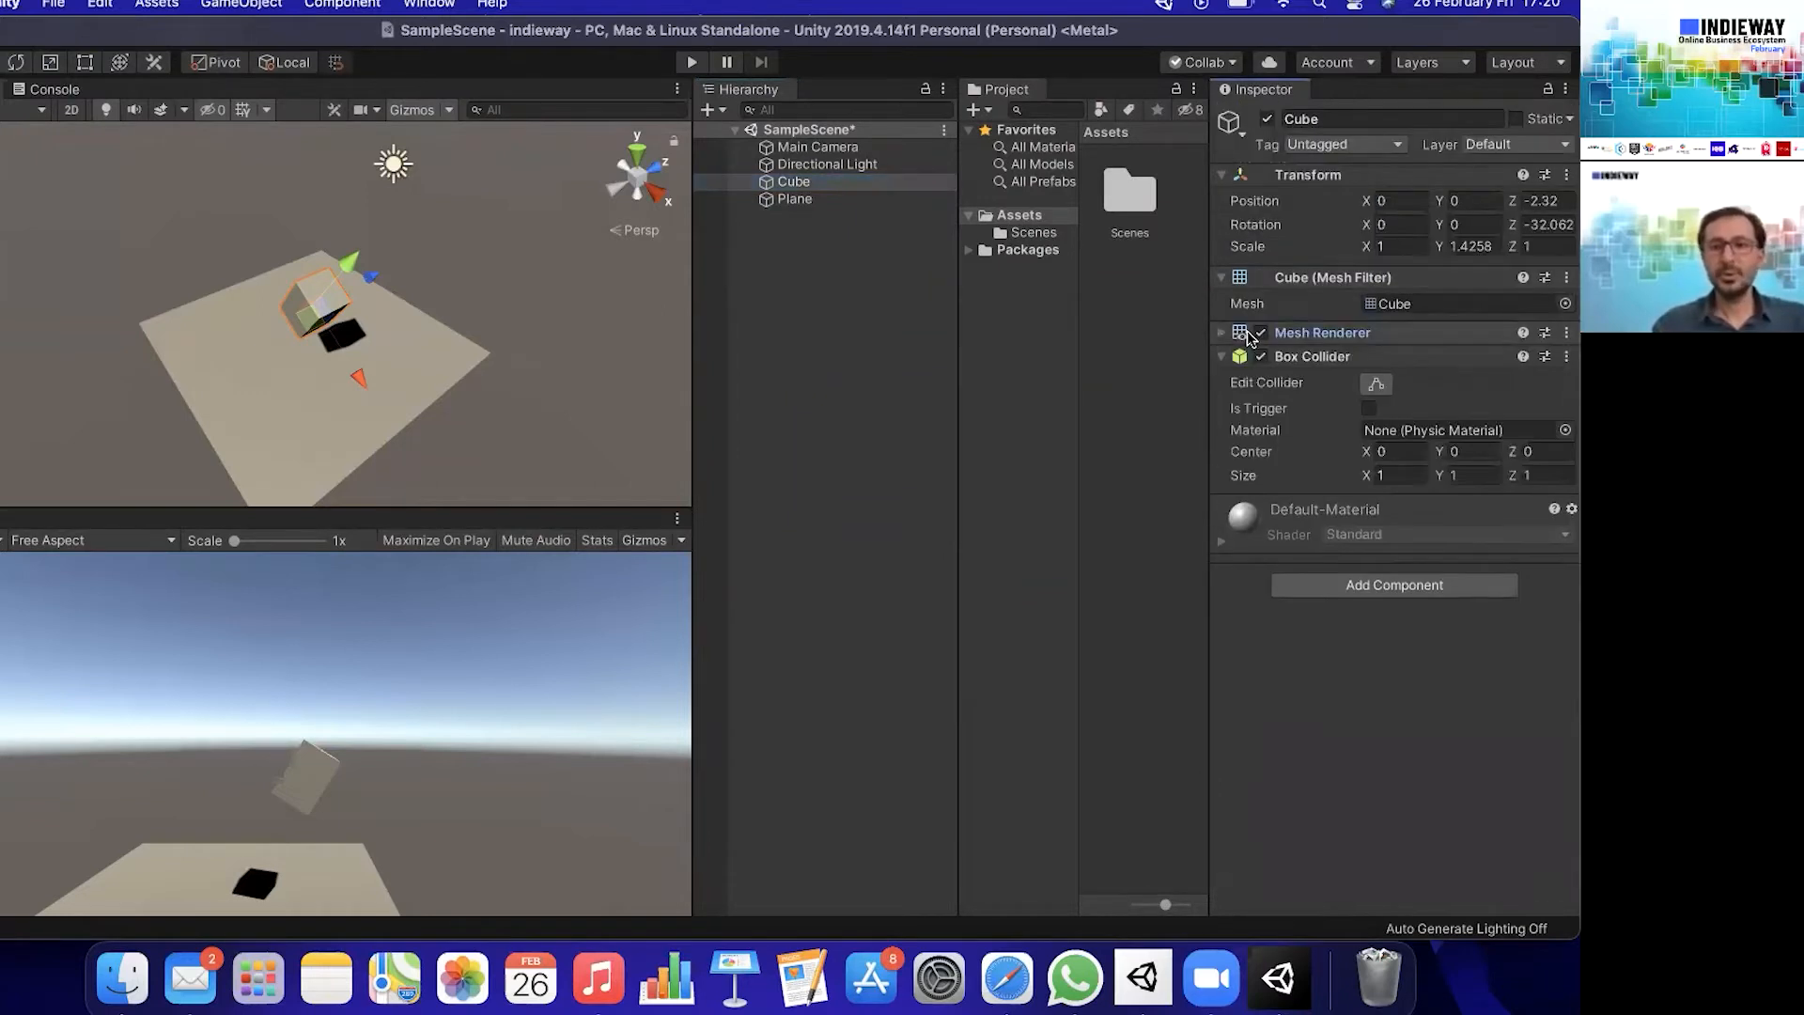
click(1222, 356)
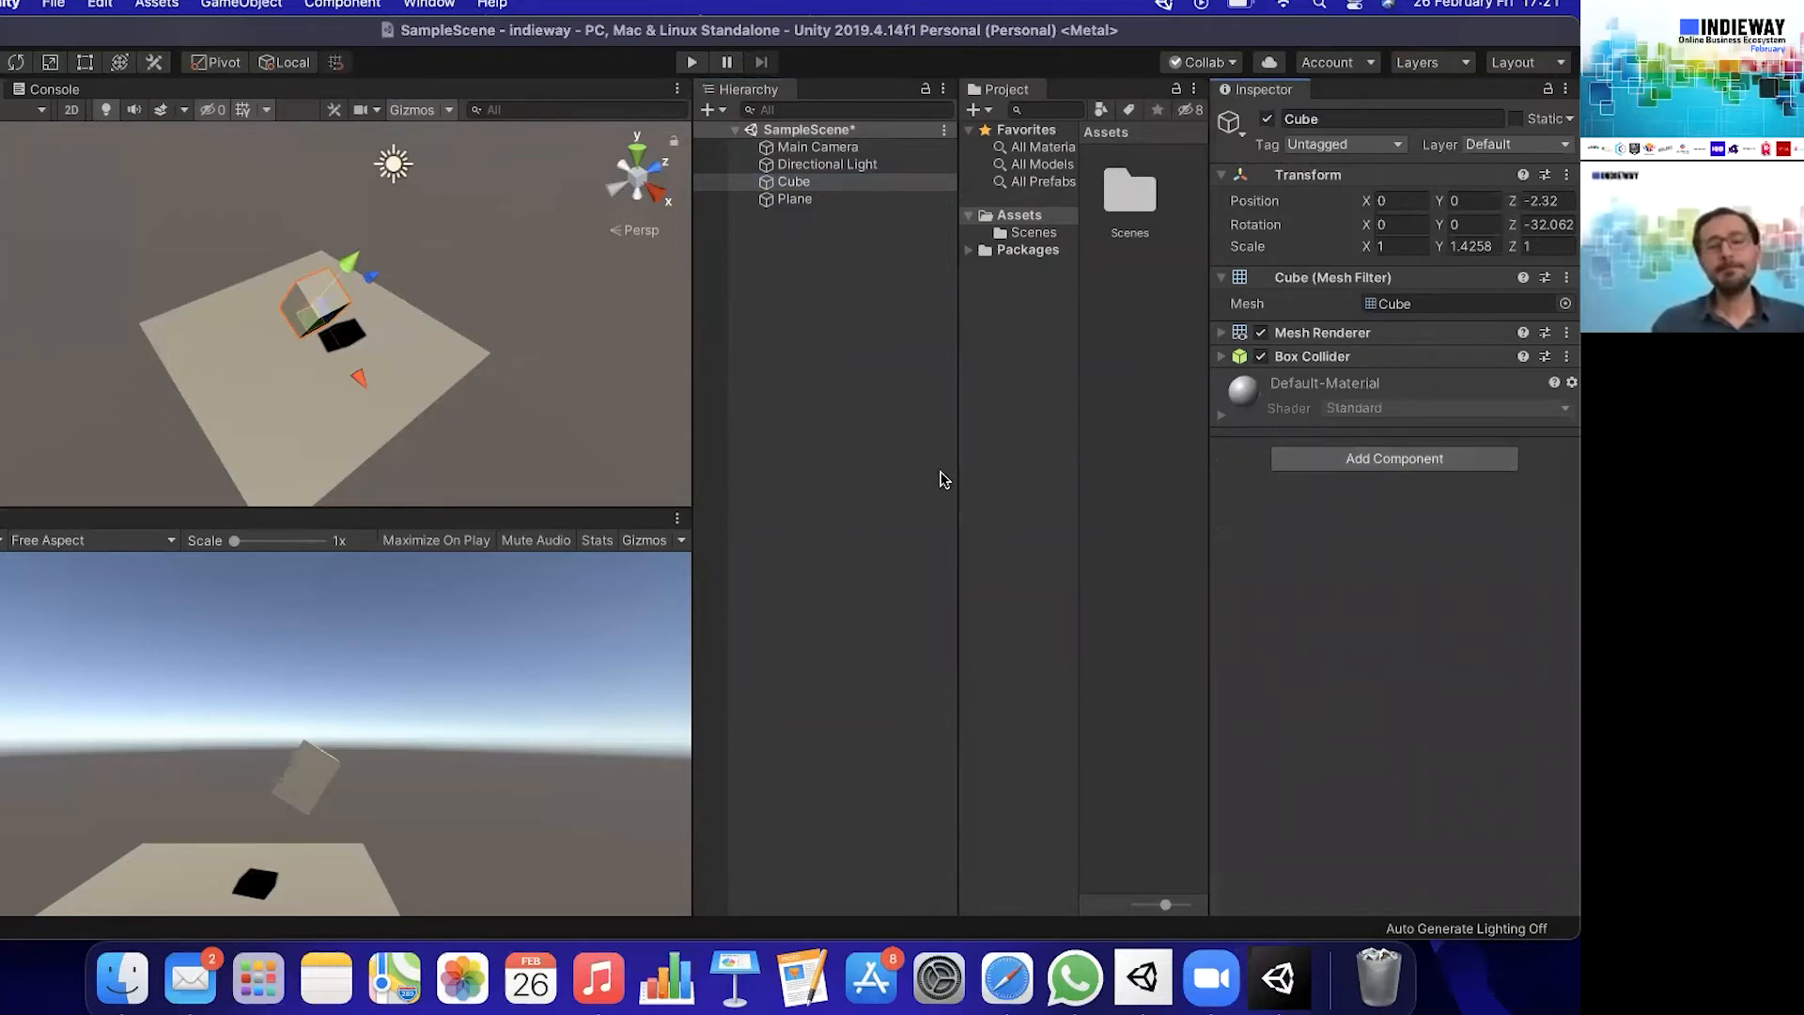
- Add a Rigidbody component to the cube
click(1396, 460)
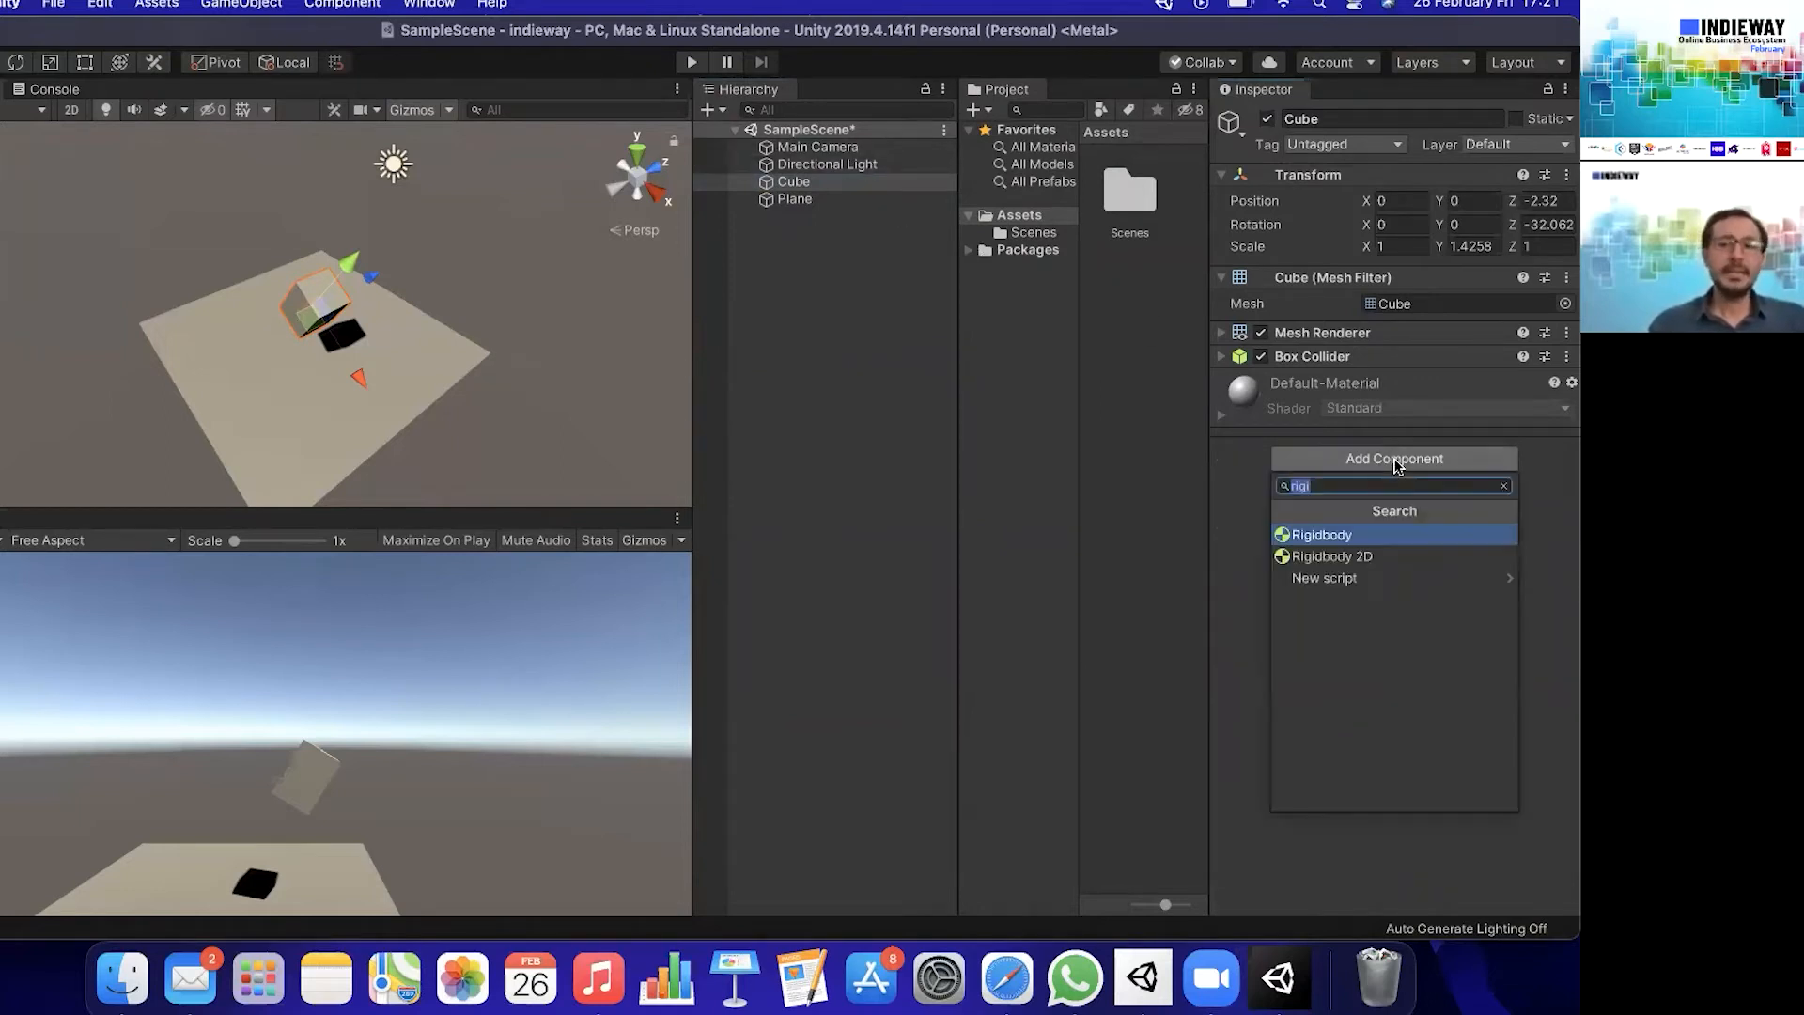
text(rigi)
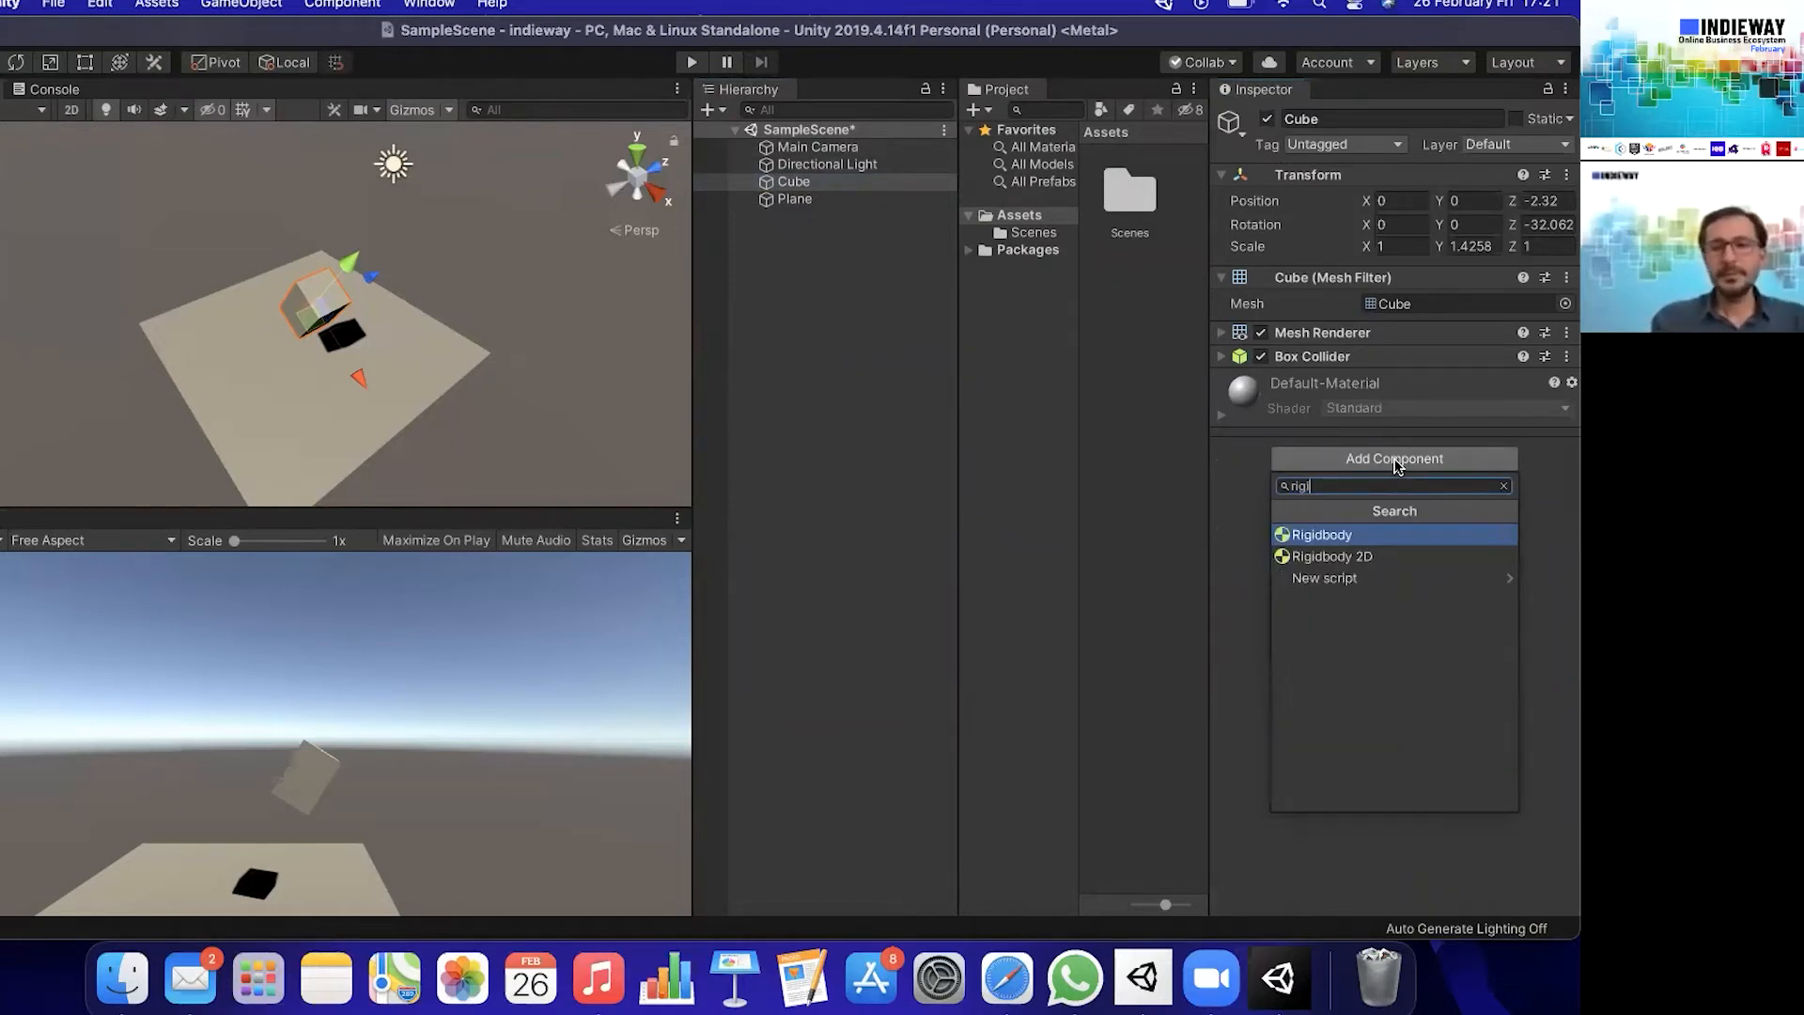
click(1357, 536)
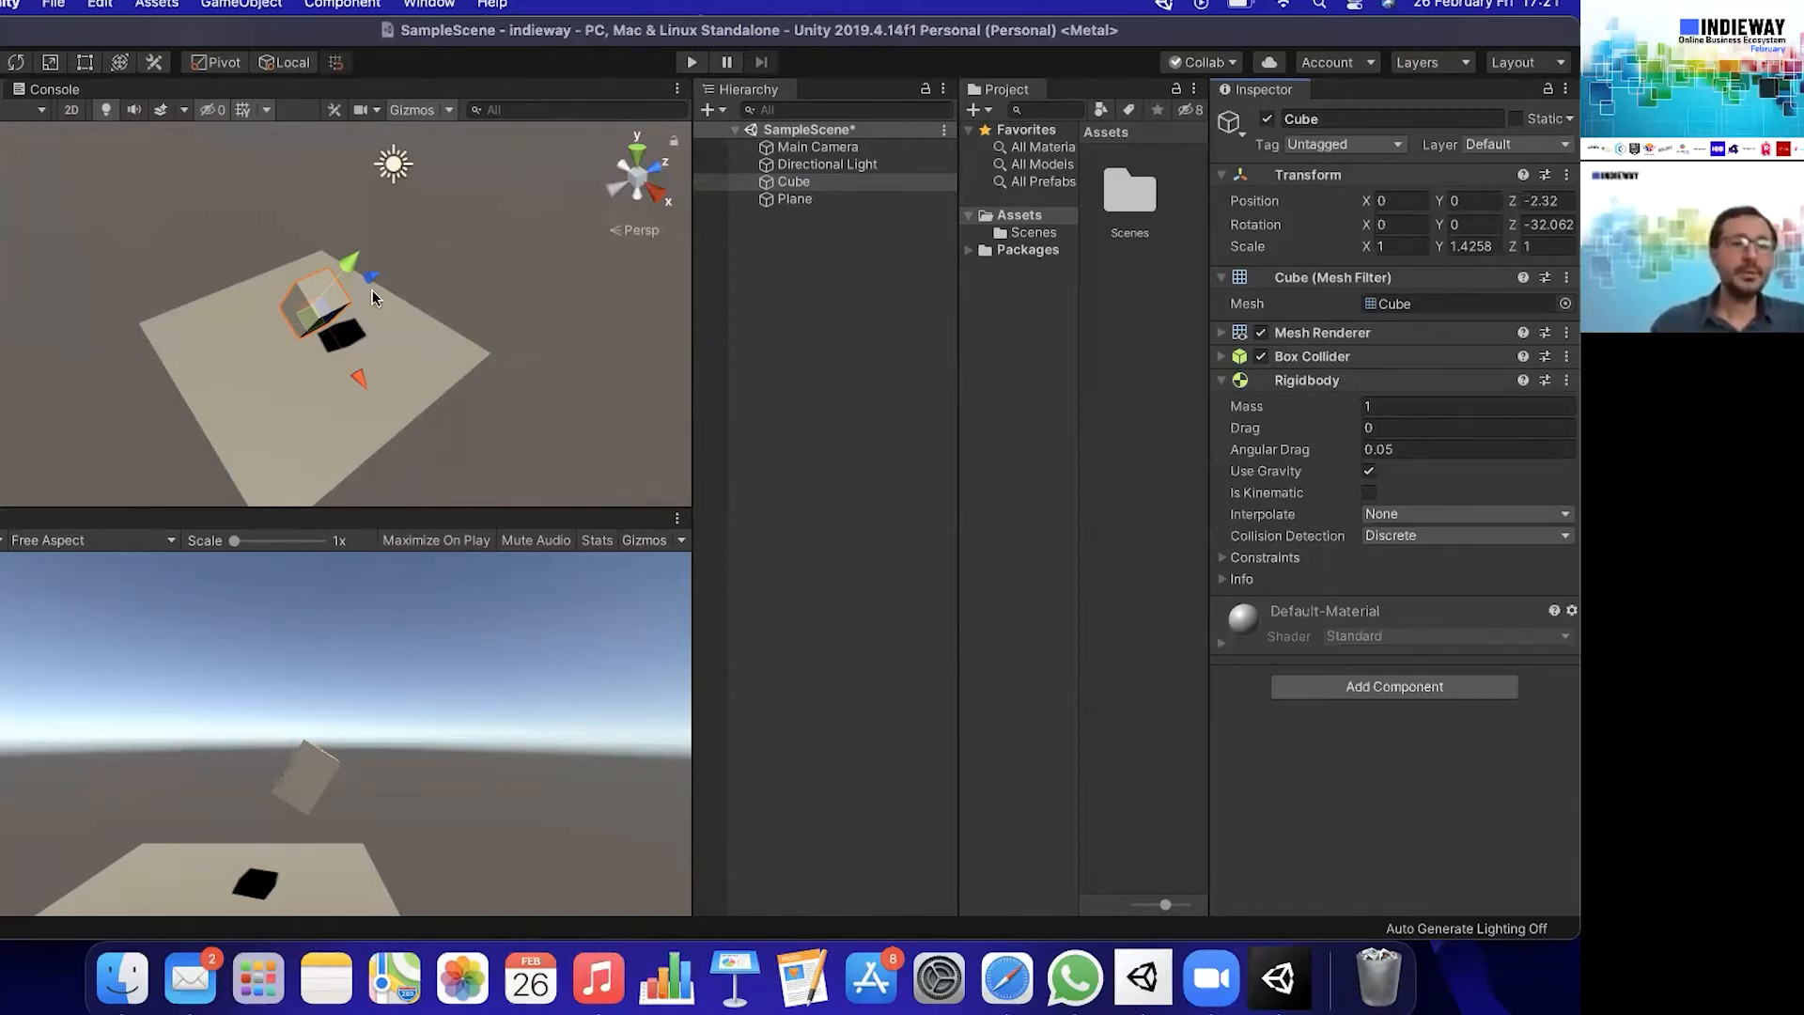
- Raise the cube above the plane to a position of about X 0.16 and Y 0.93
drag(340, 265, 348, 241)
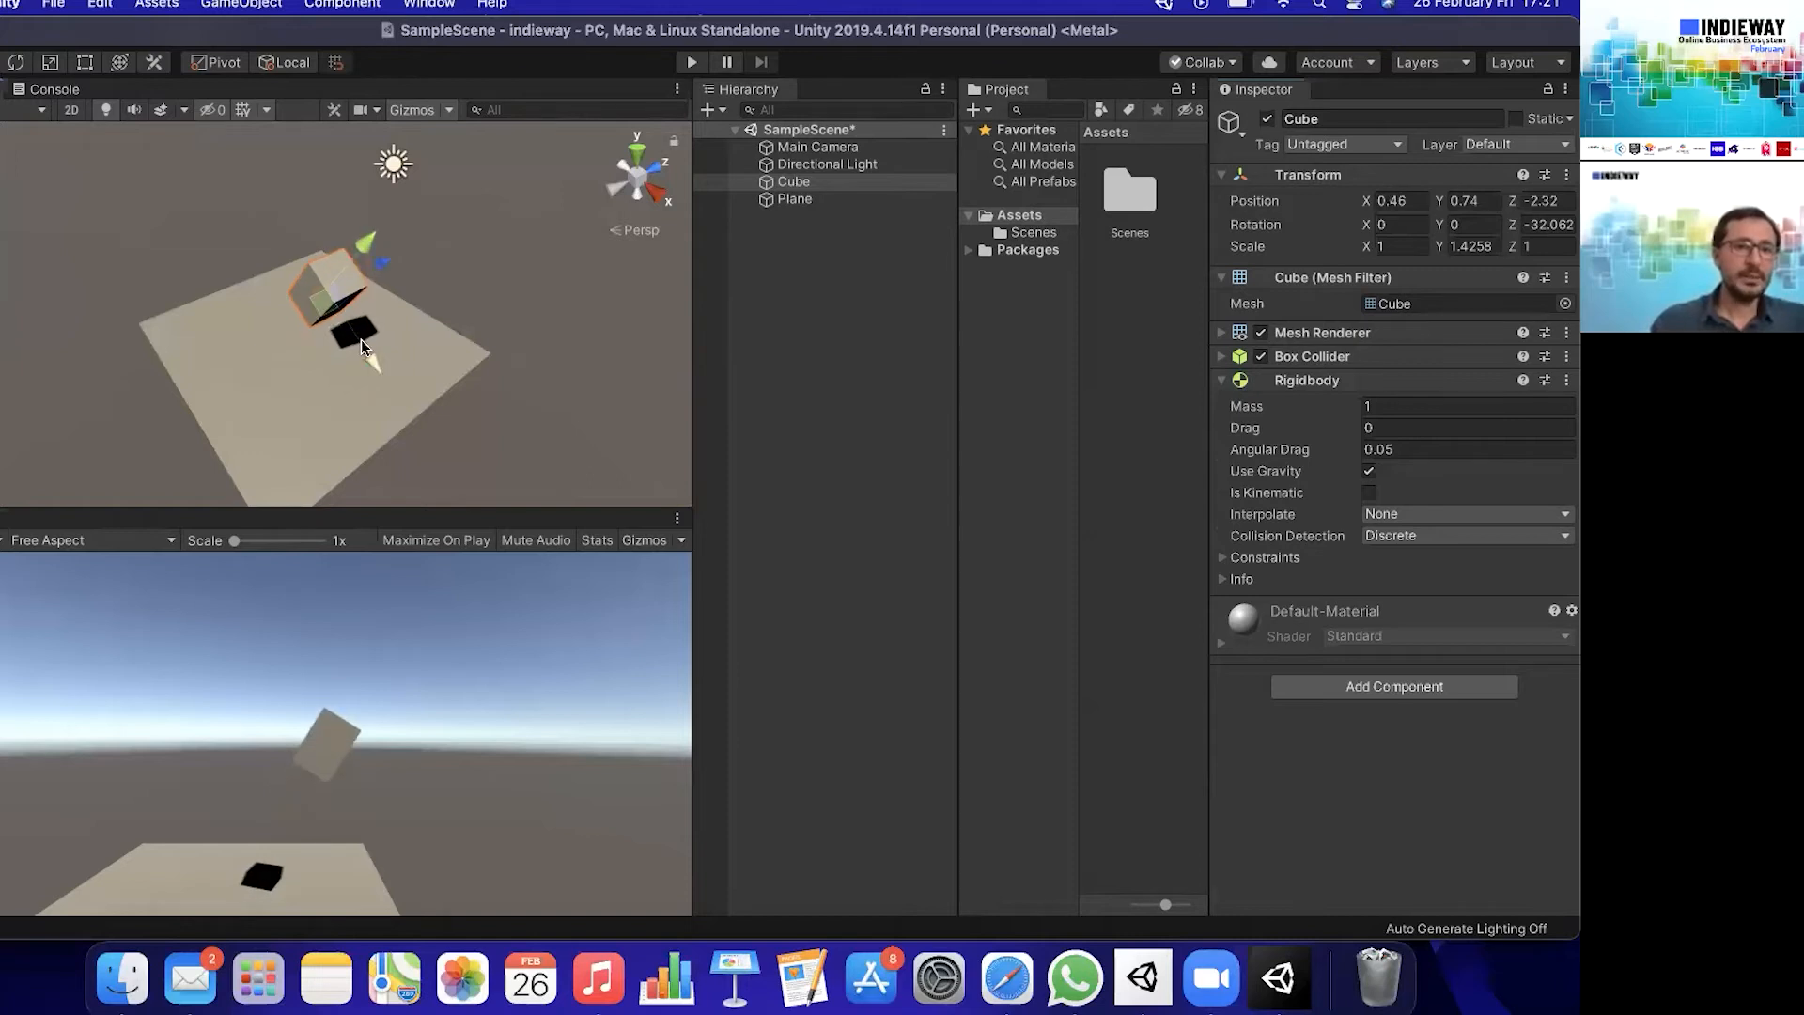
mouse_move(371, 360)
mouse_down()
mouse_move(362, 341)
mouse_move(381, 345)
mouse_up()
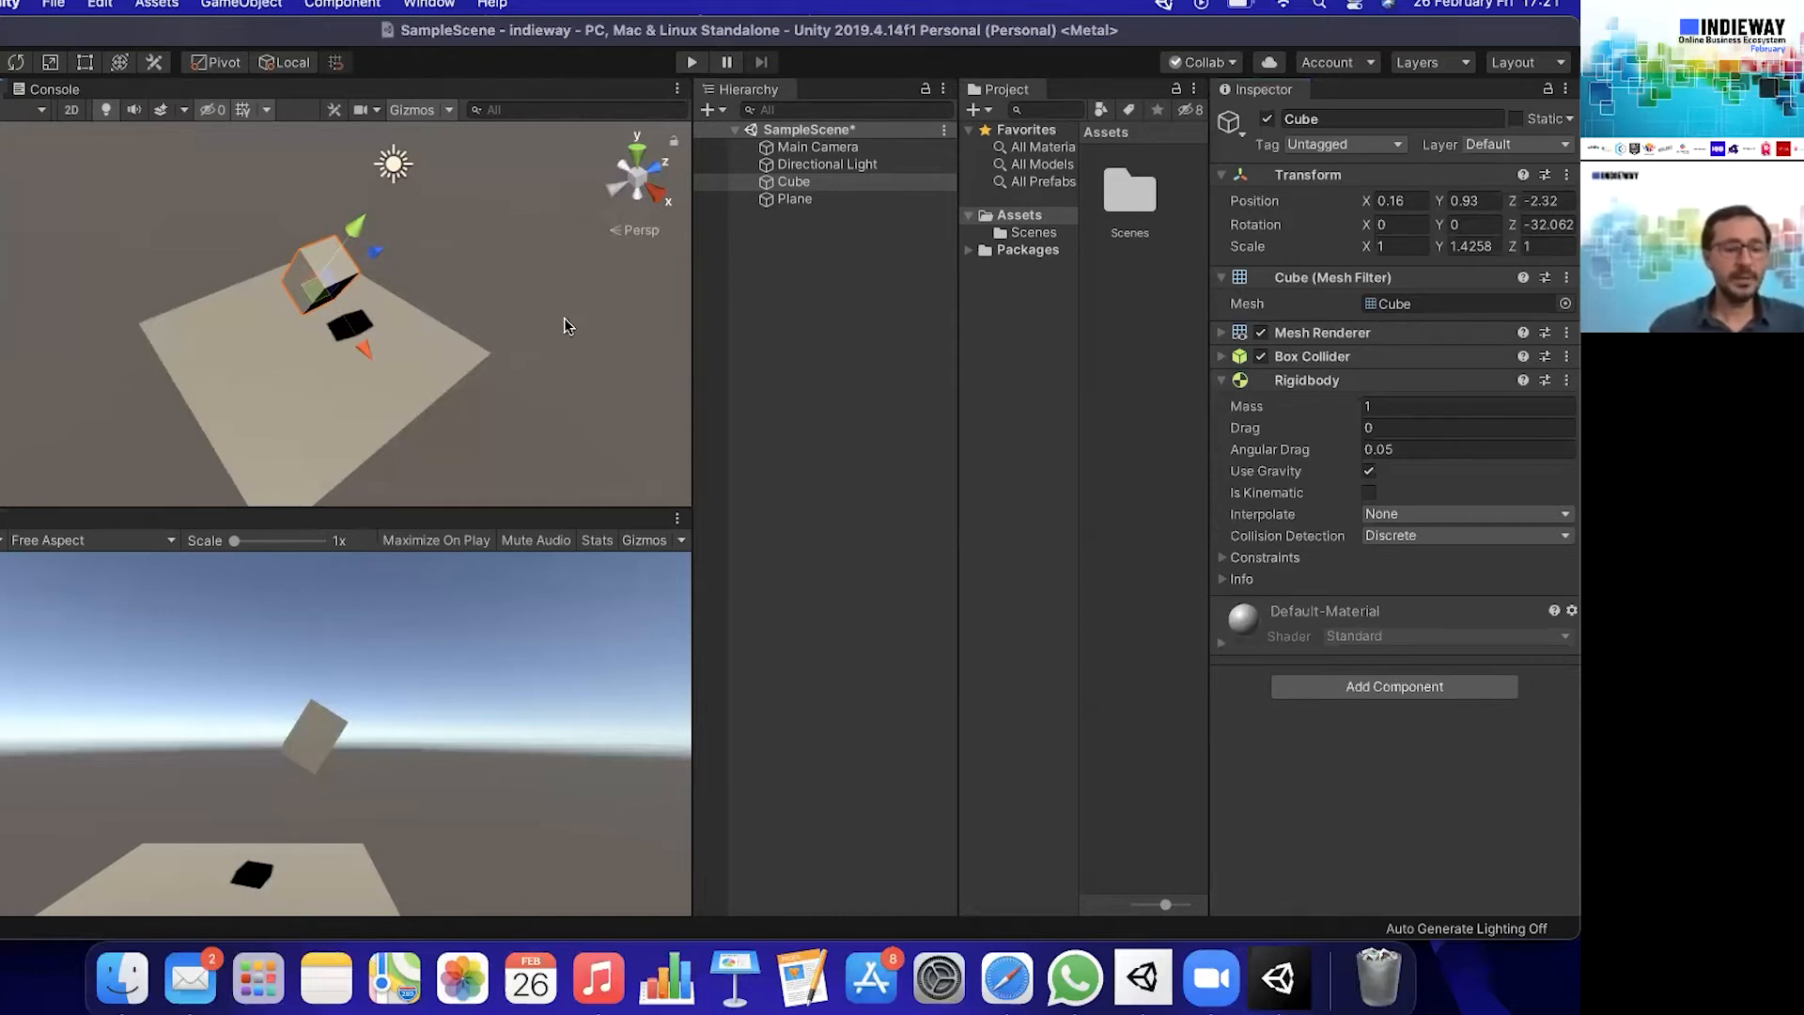
alt+drag(564, 326, 572, 297)
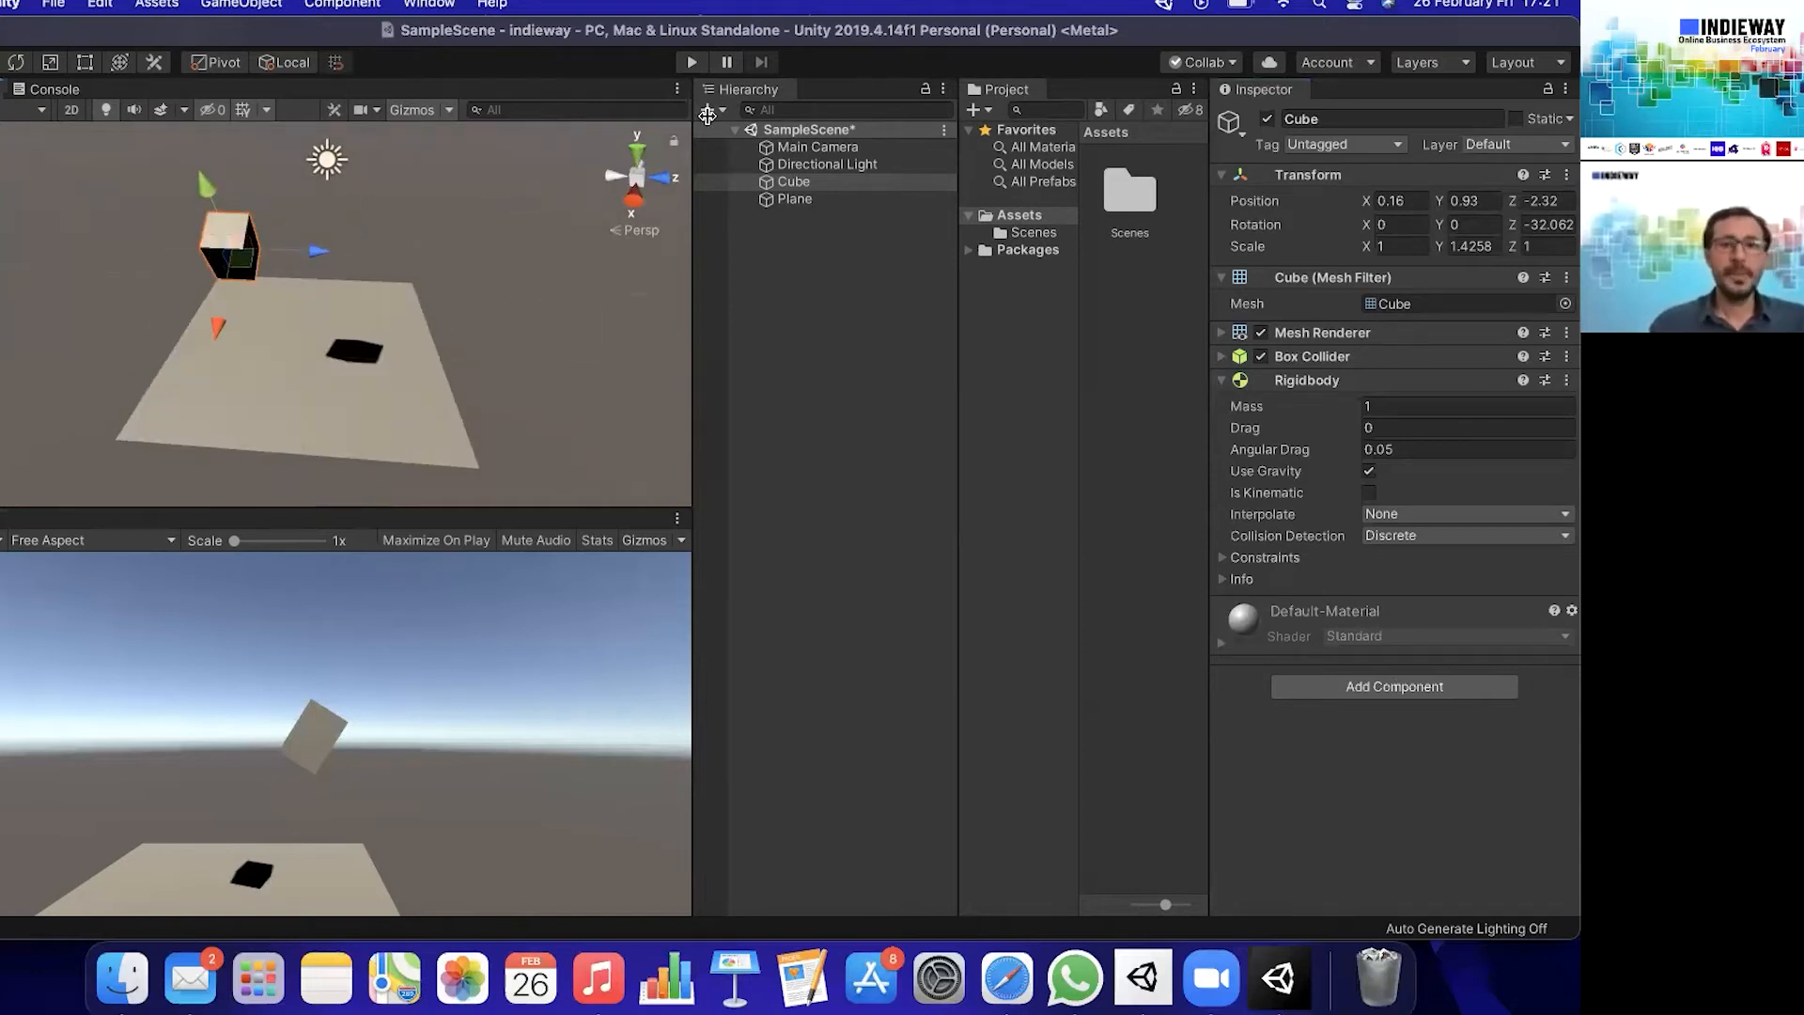
- Run the scene in Play mode to test the cube's fall, stop it, and move the cube along Z to about -1.07
click(692, 62)
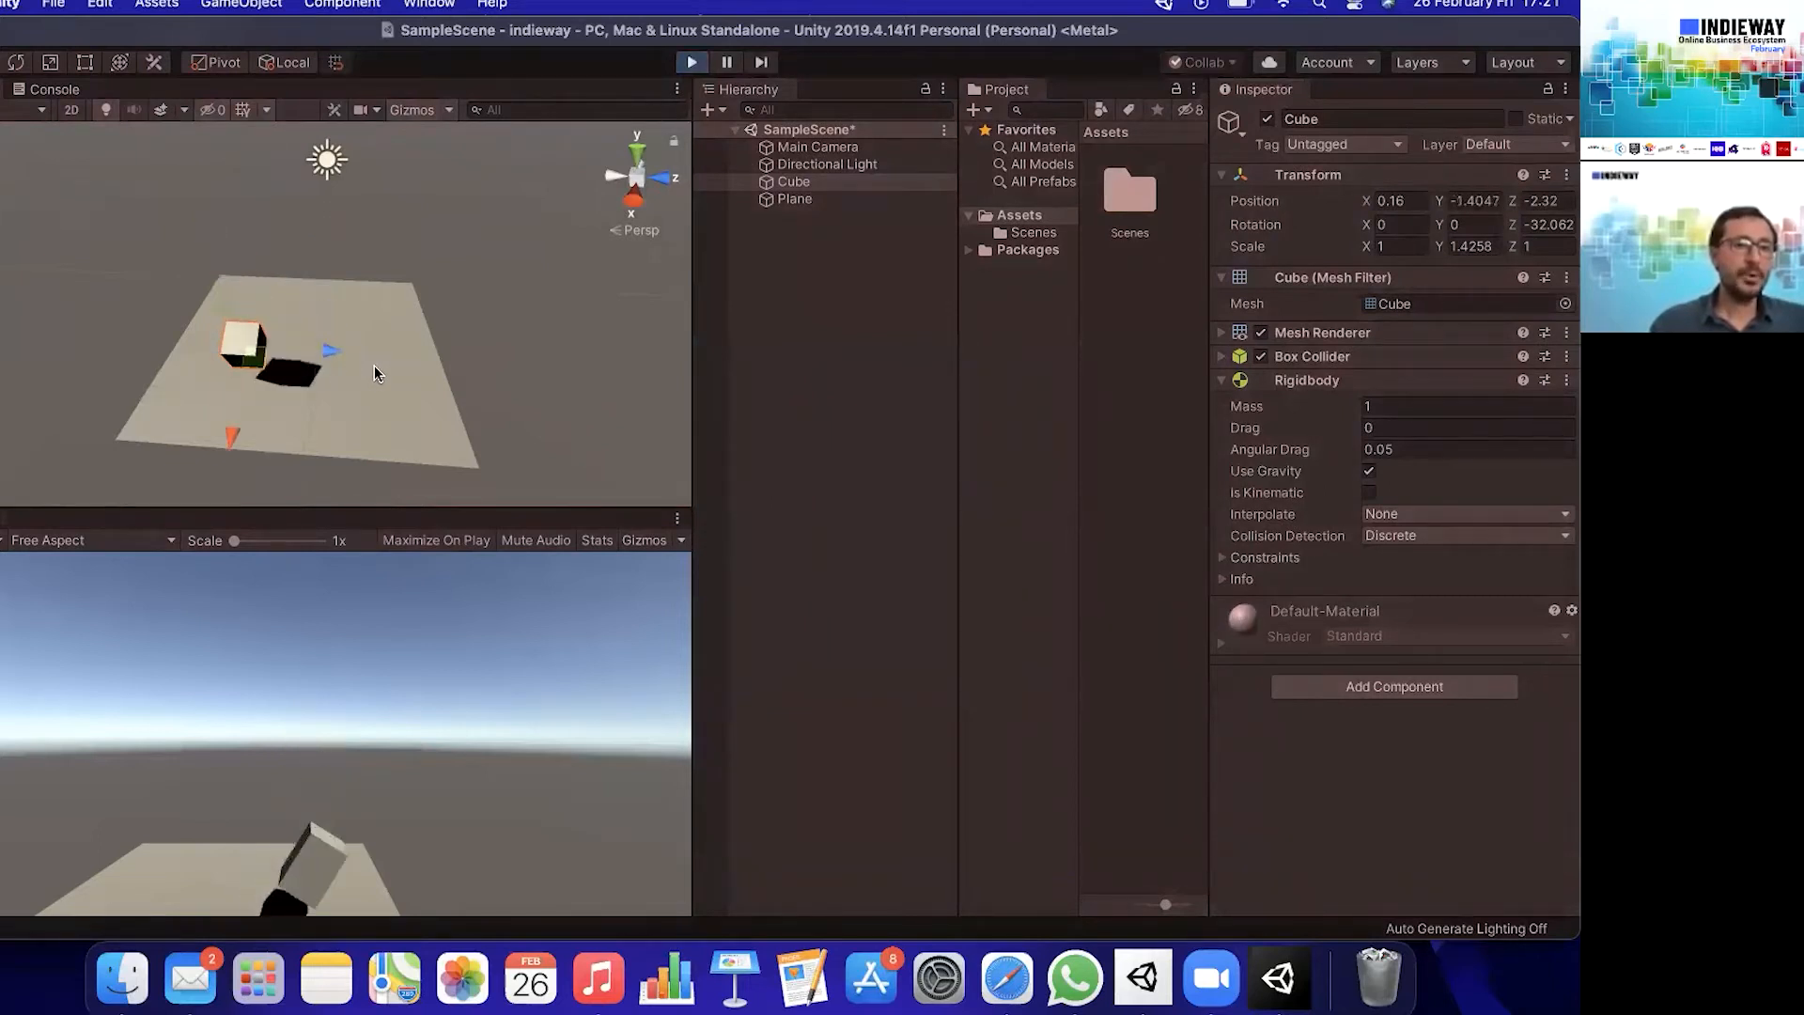
click(685, 66)
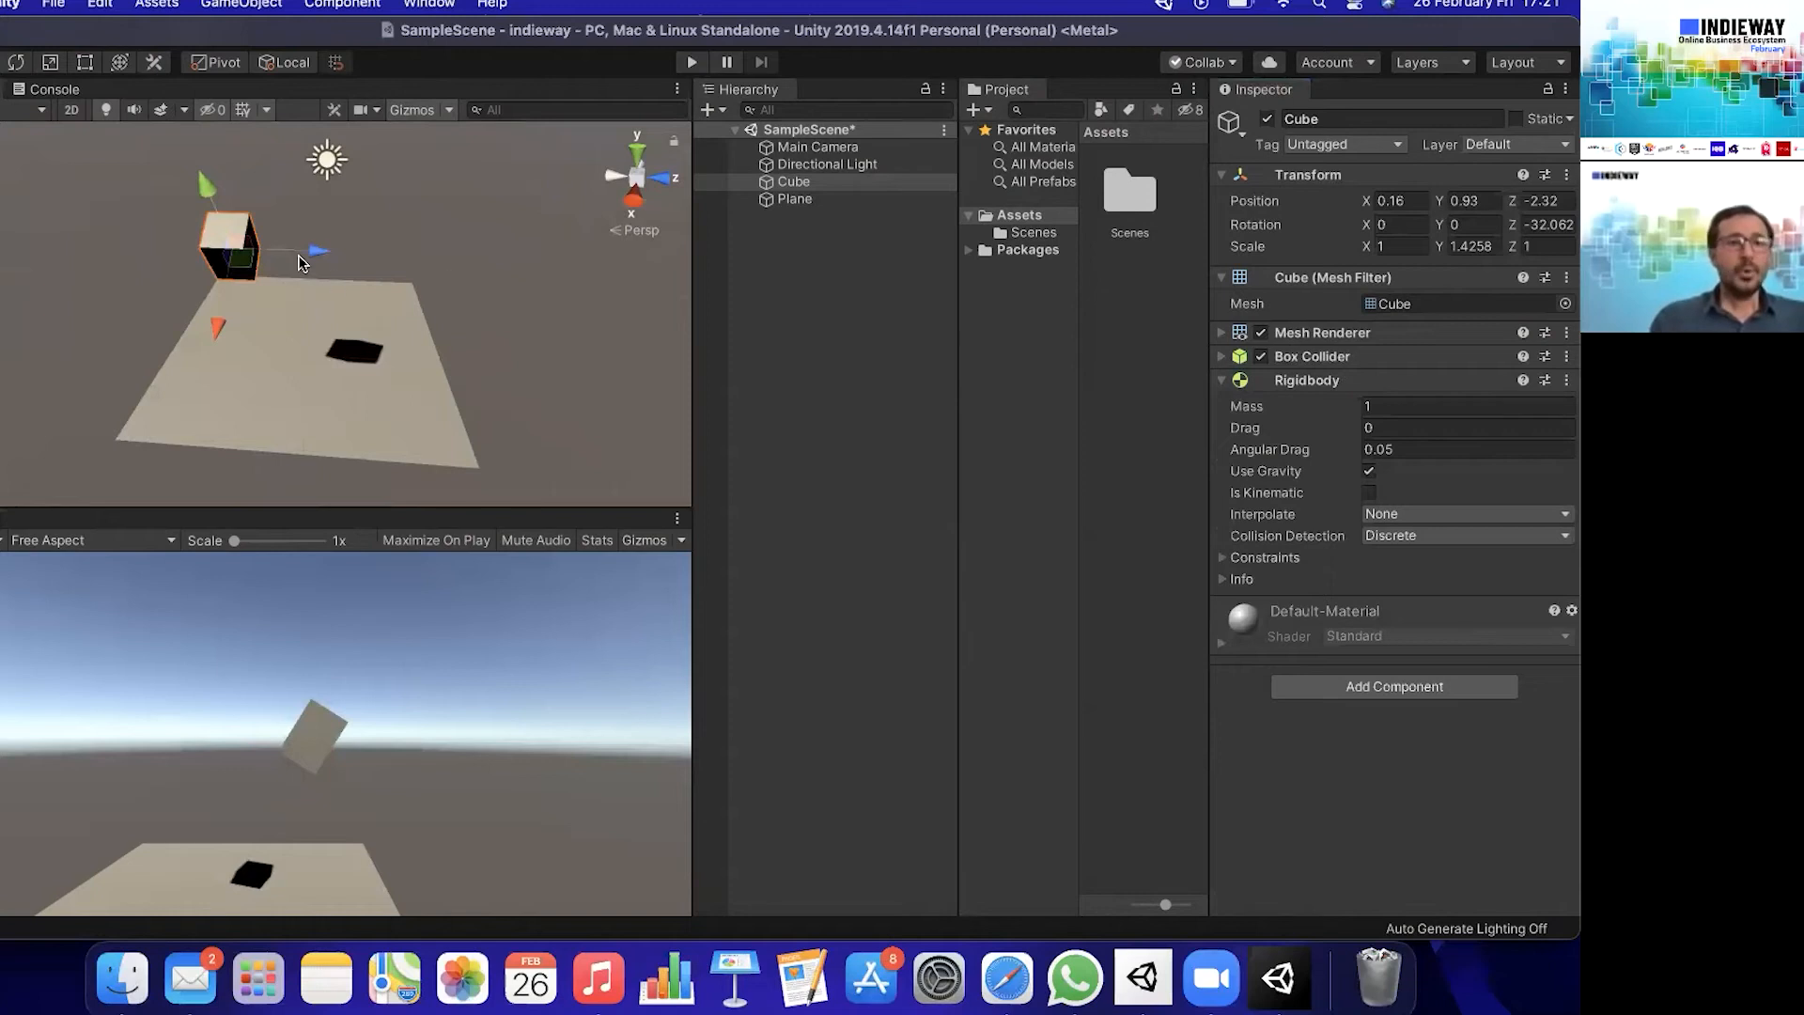
drag(317, 254, 368, 254)
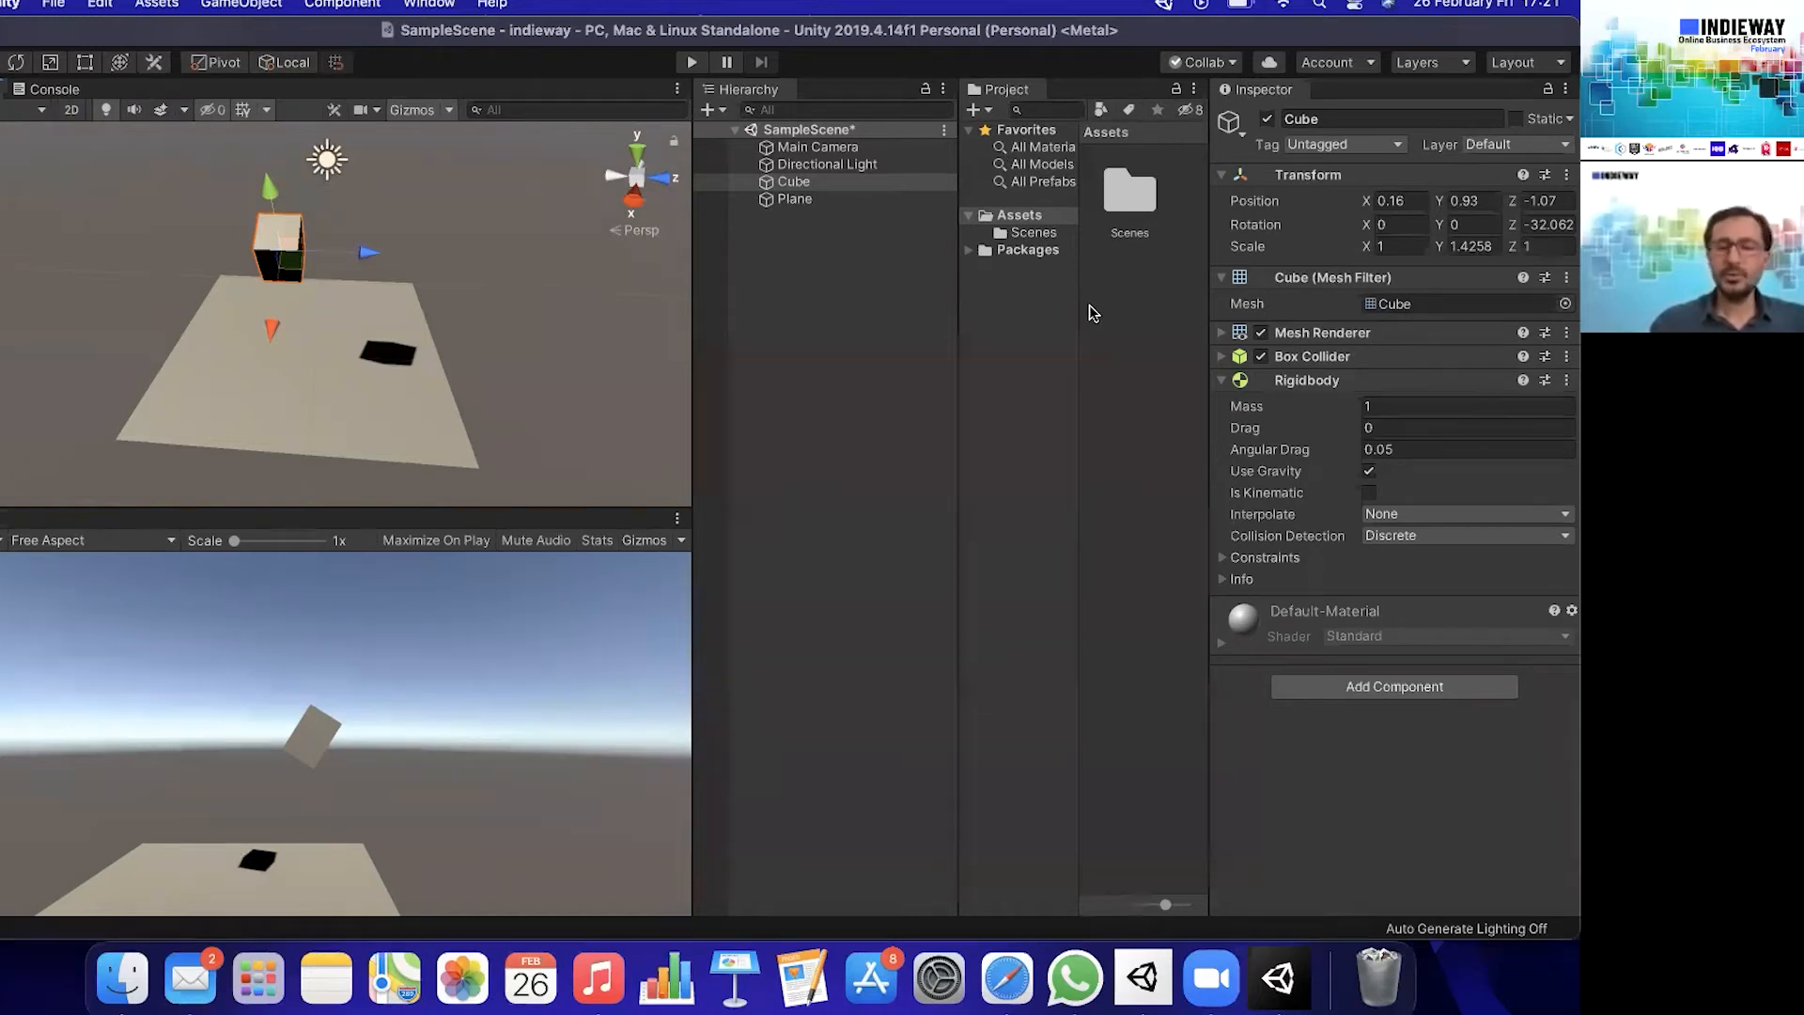
- Create a folder named Materials inside the project's Assets folder
click(1045, 218)
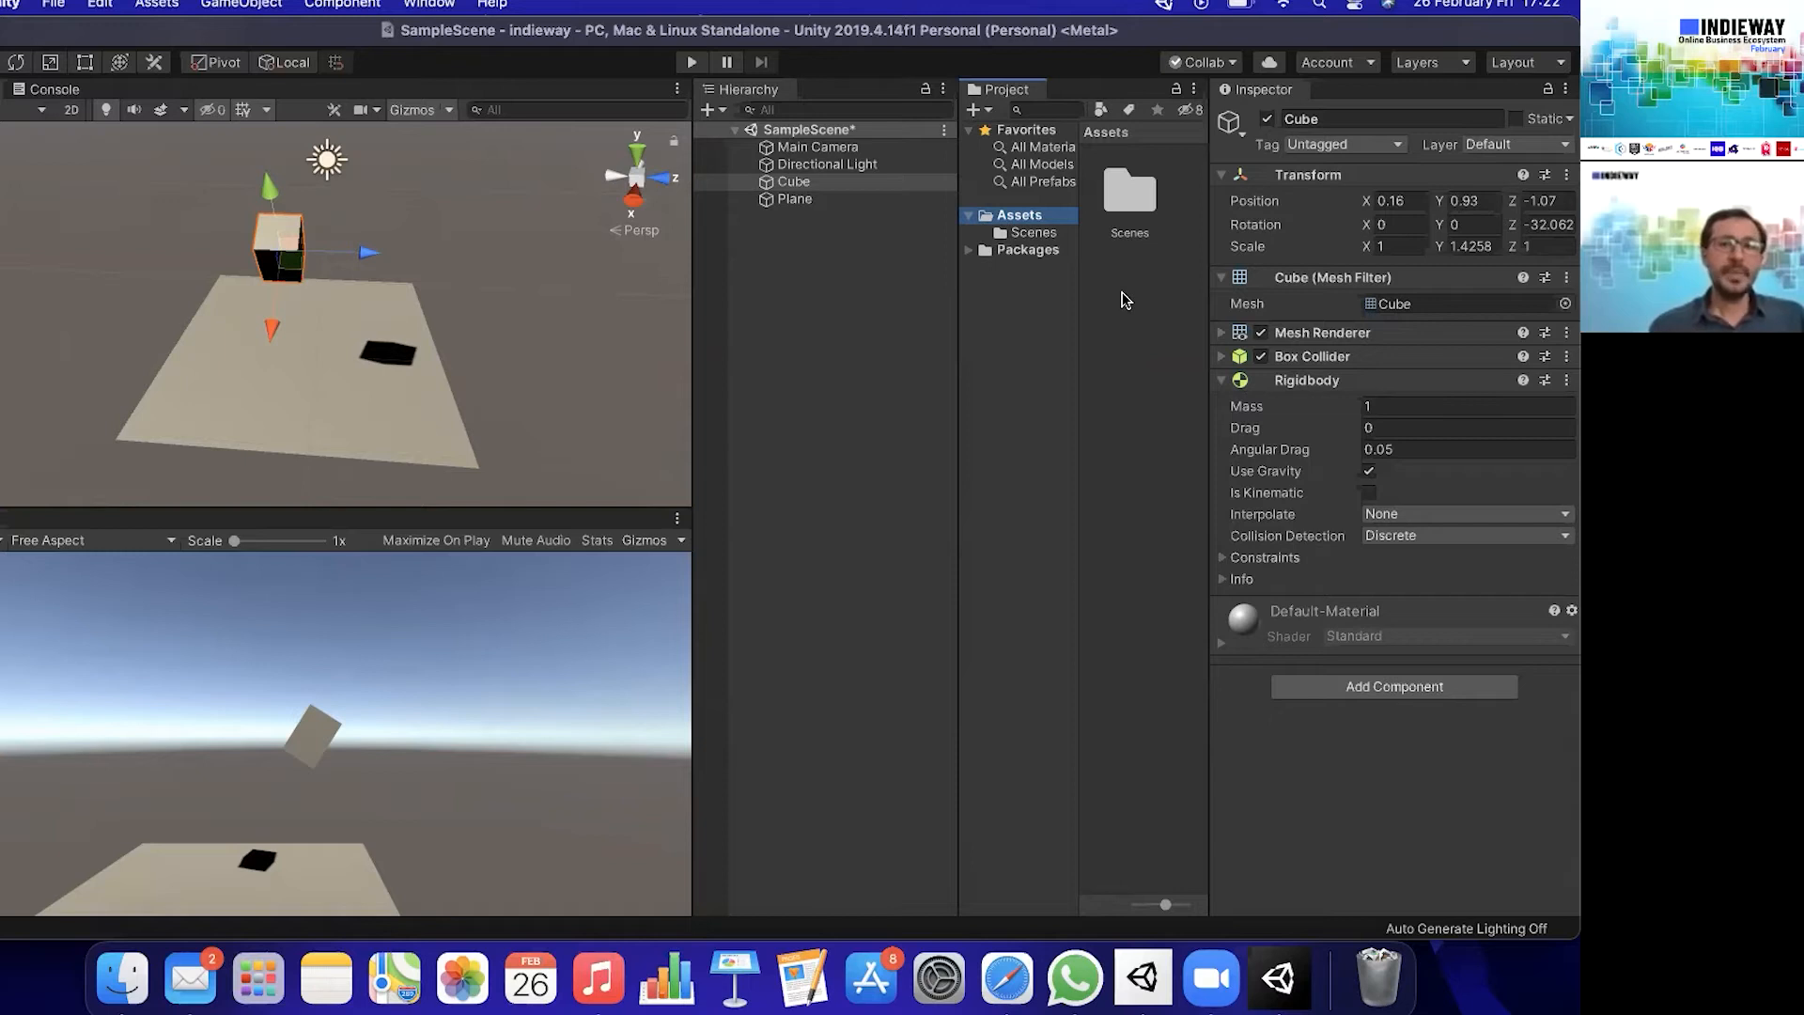
click(1115, 212)
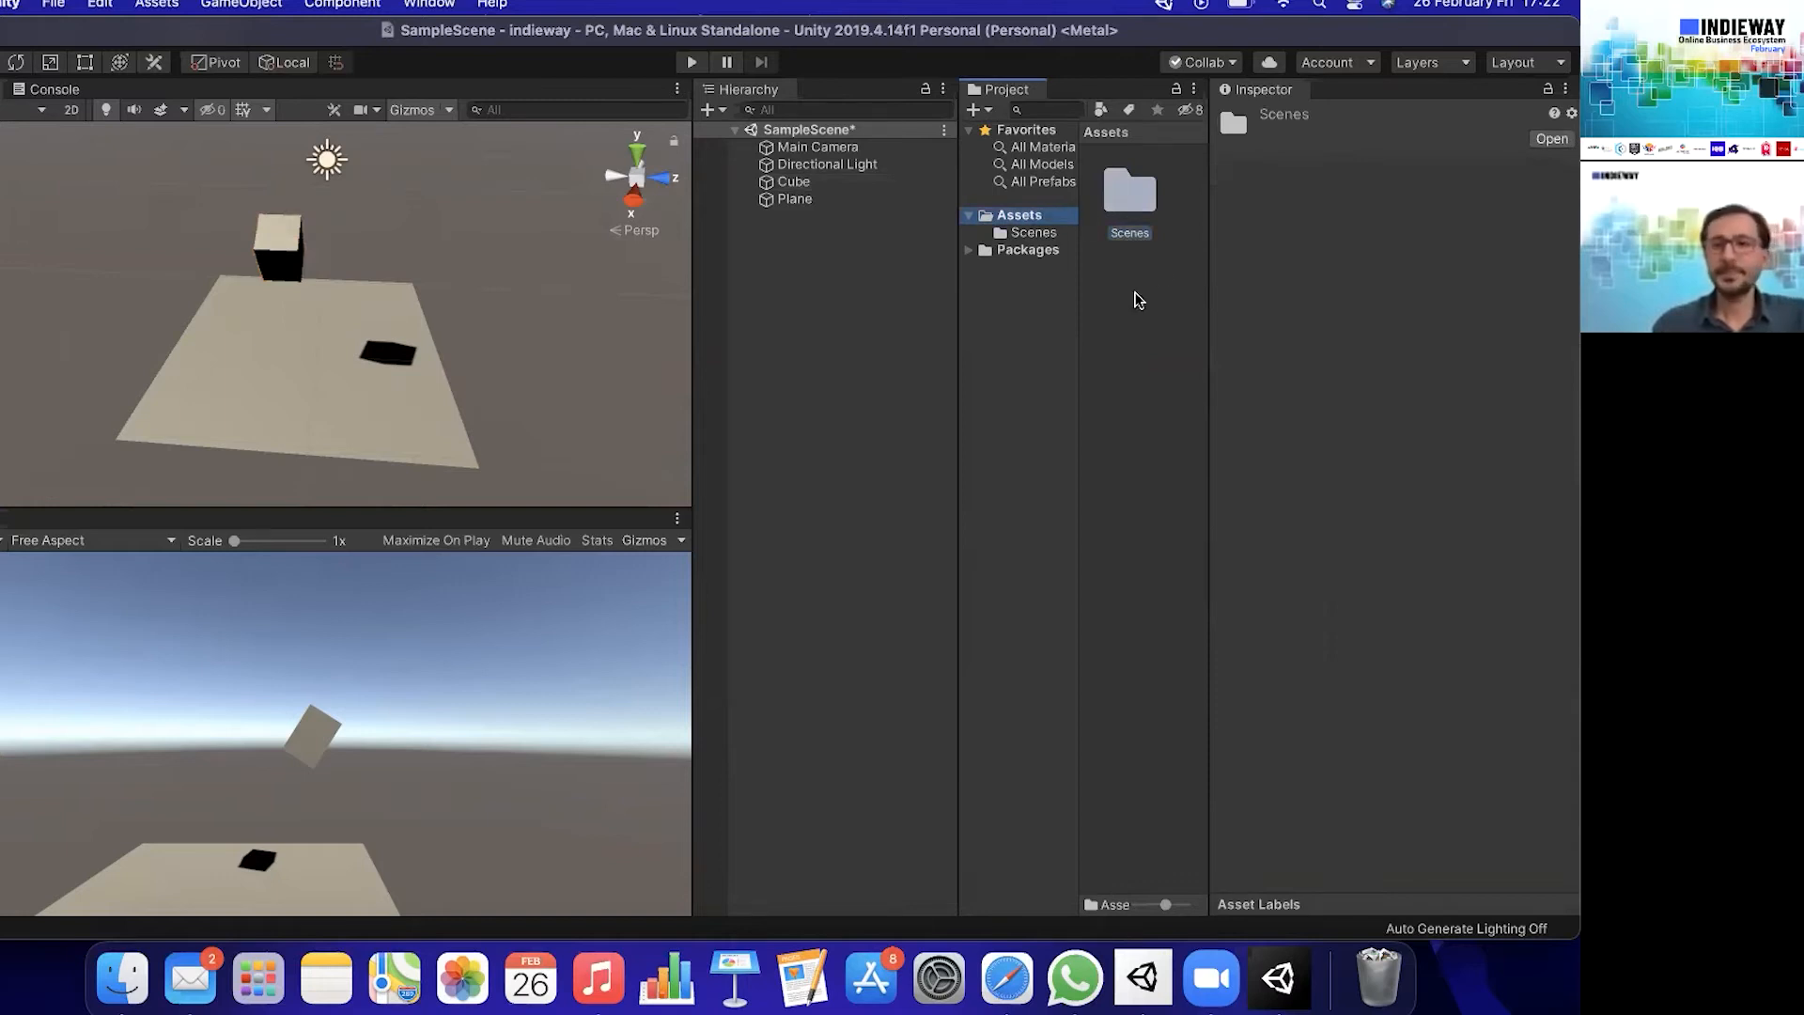
right_click(1156, 287)
mouse_move(1209, 305)
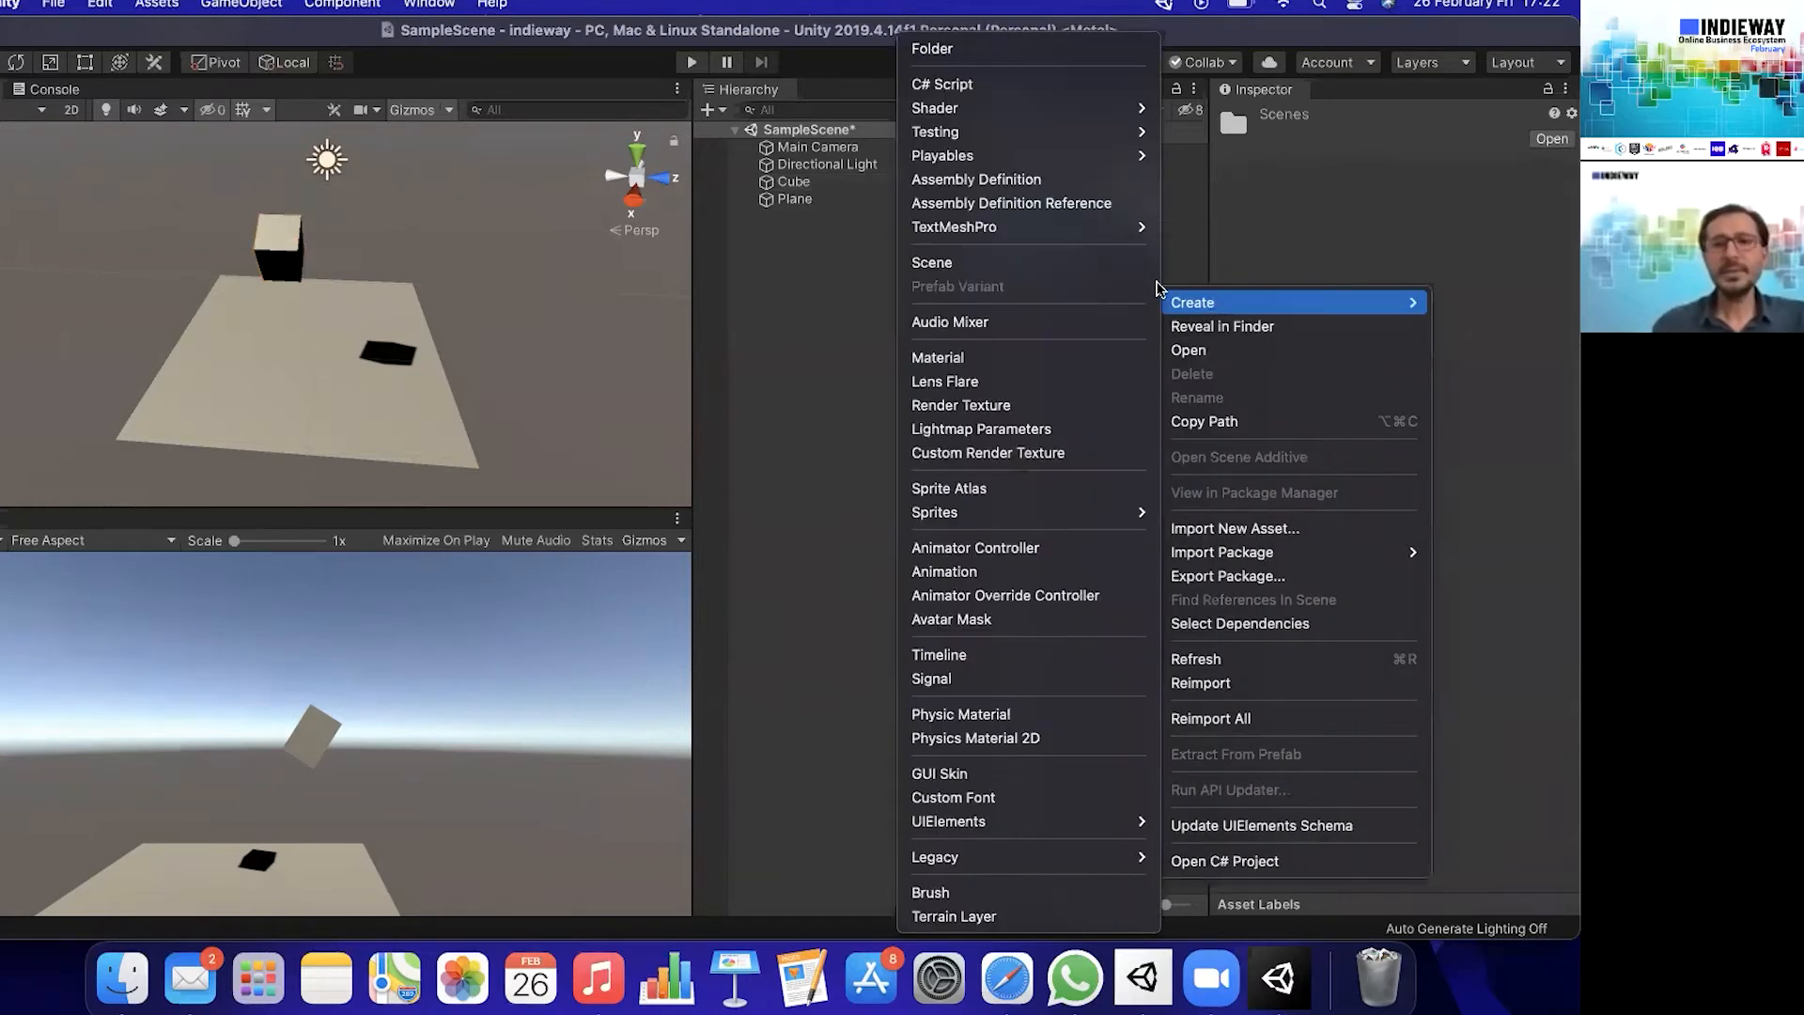
click(954, 59)
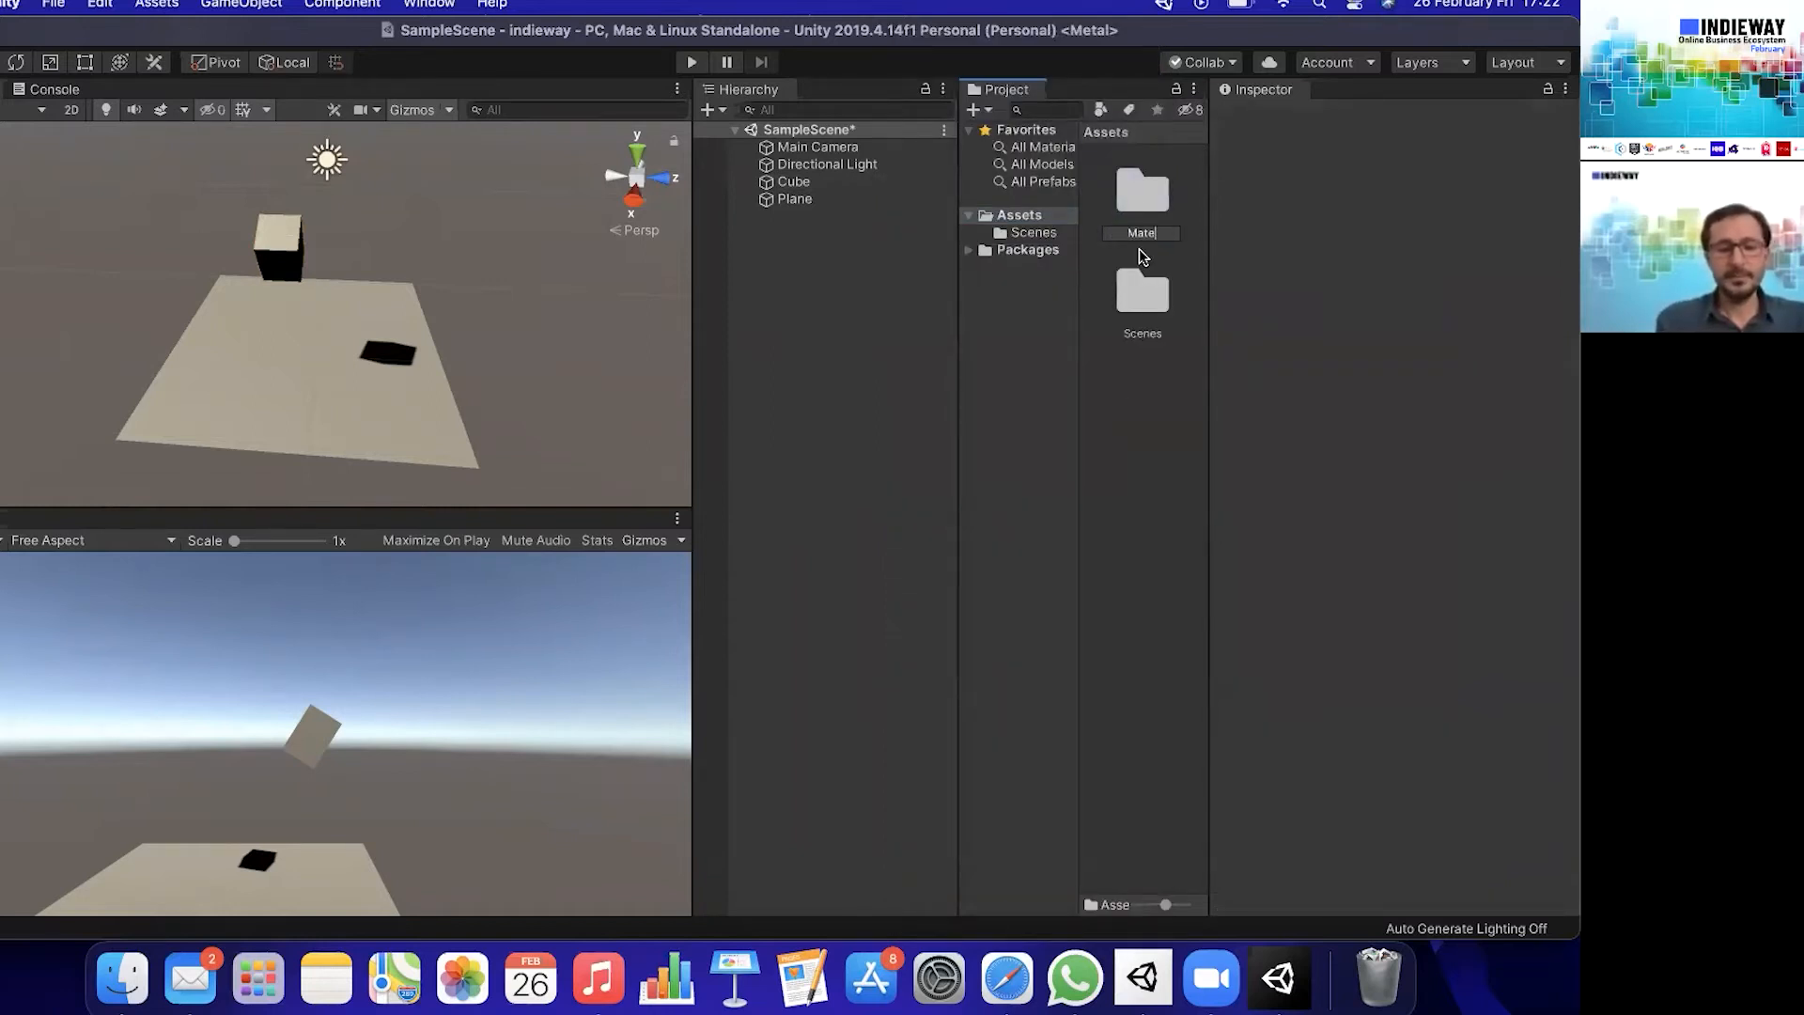
text(Materials)
key(Return)
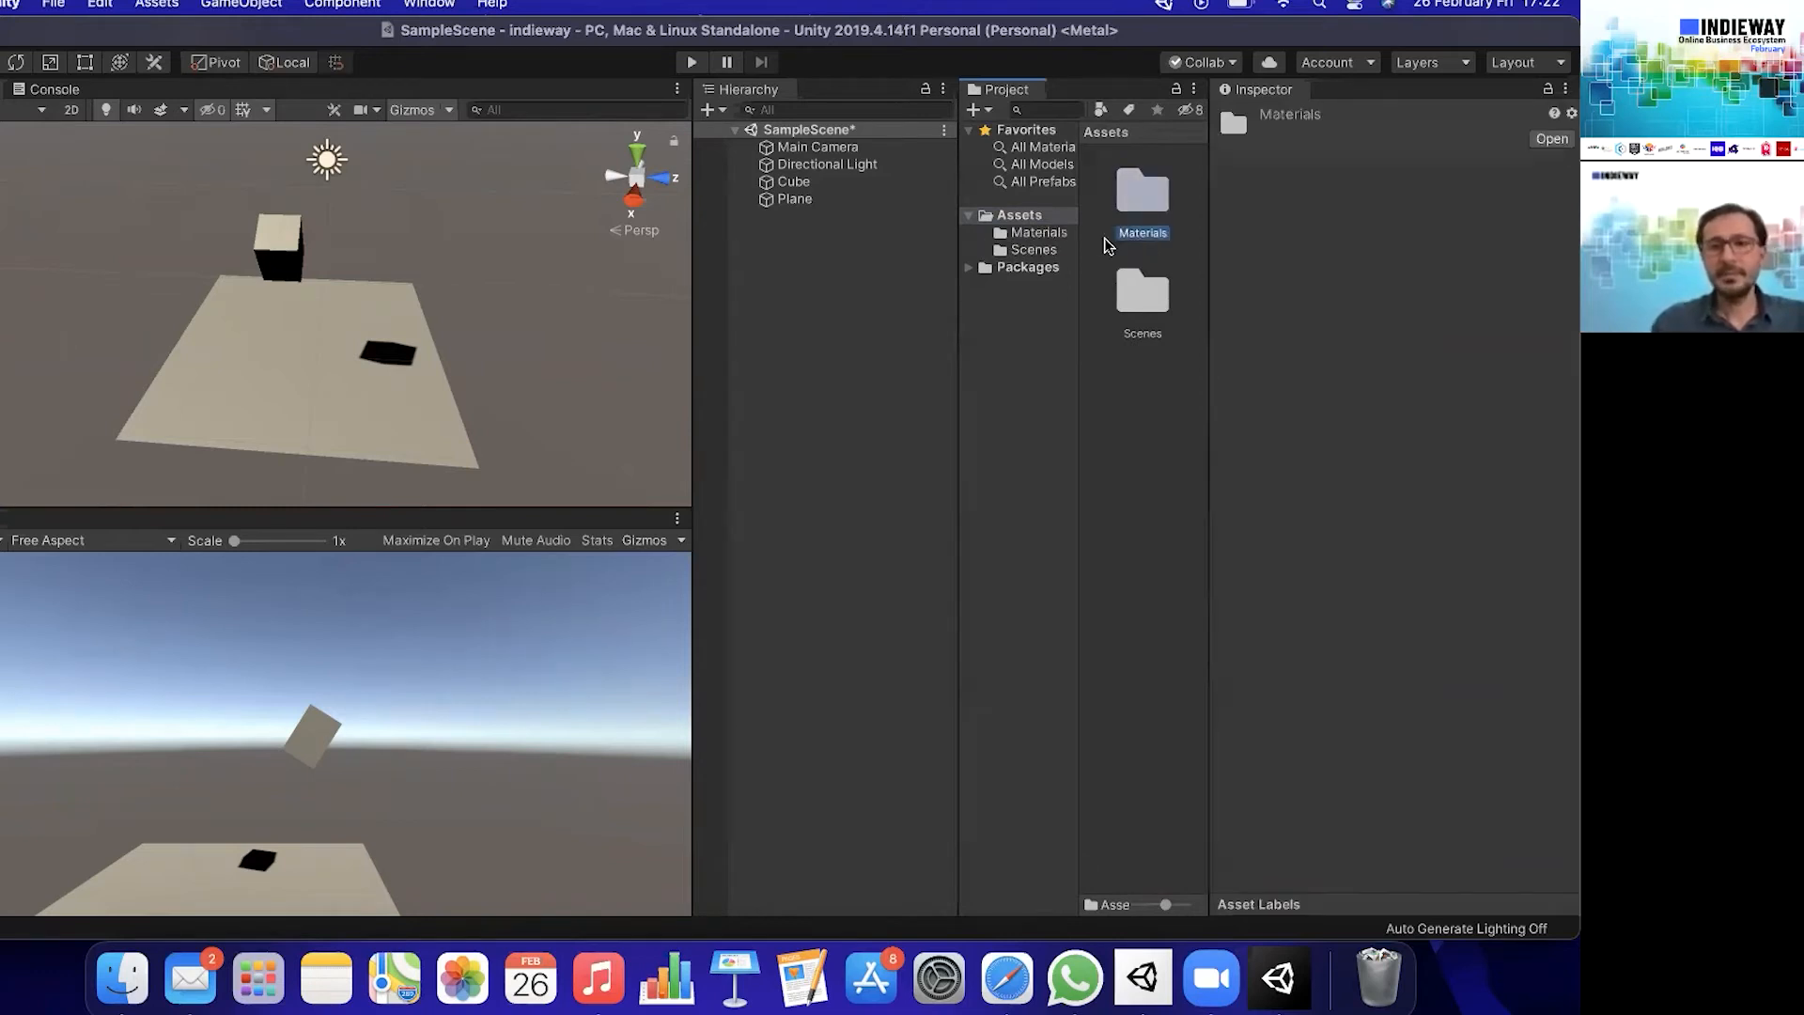
- Create a new material named Kup inside the Materials folder
double_click(1155, 202)
right_click(1137, 293)
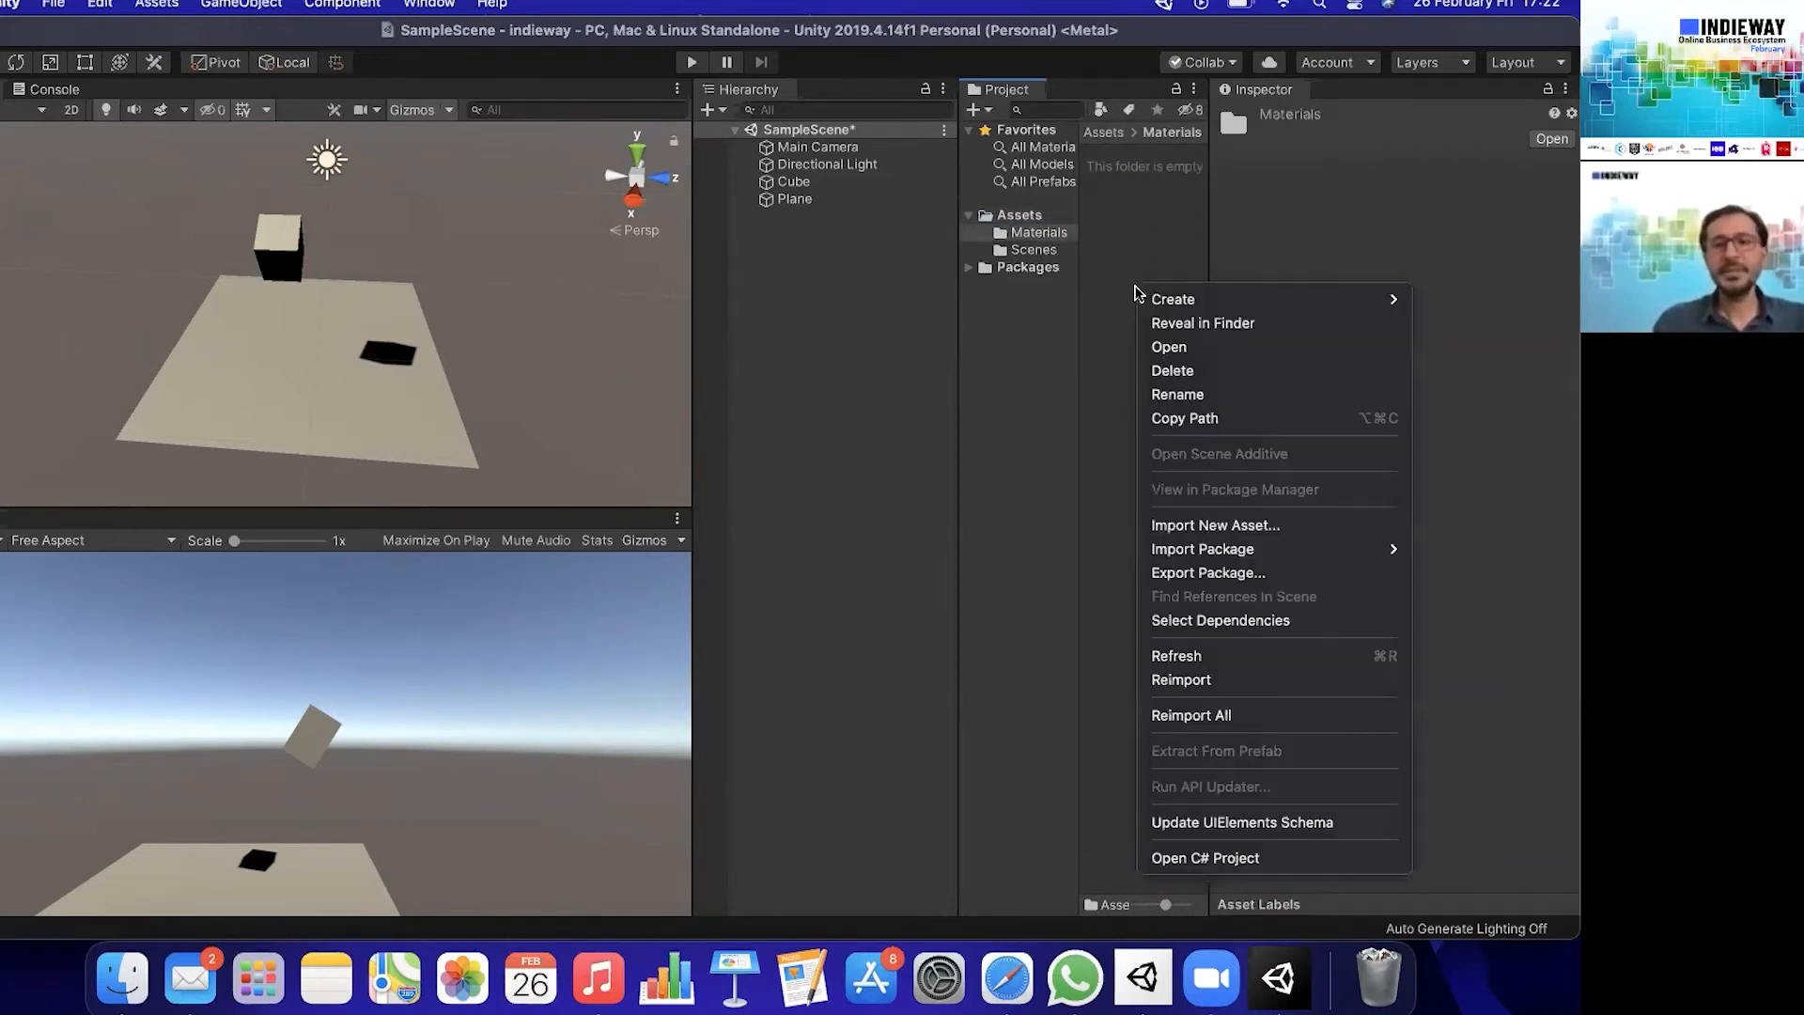
mouse_move(1137, 296)
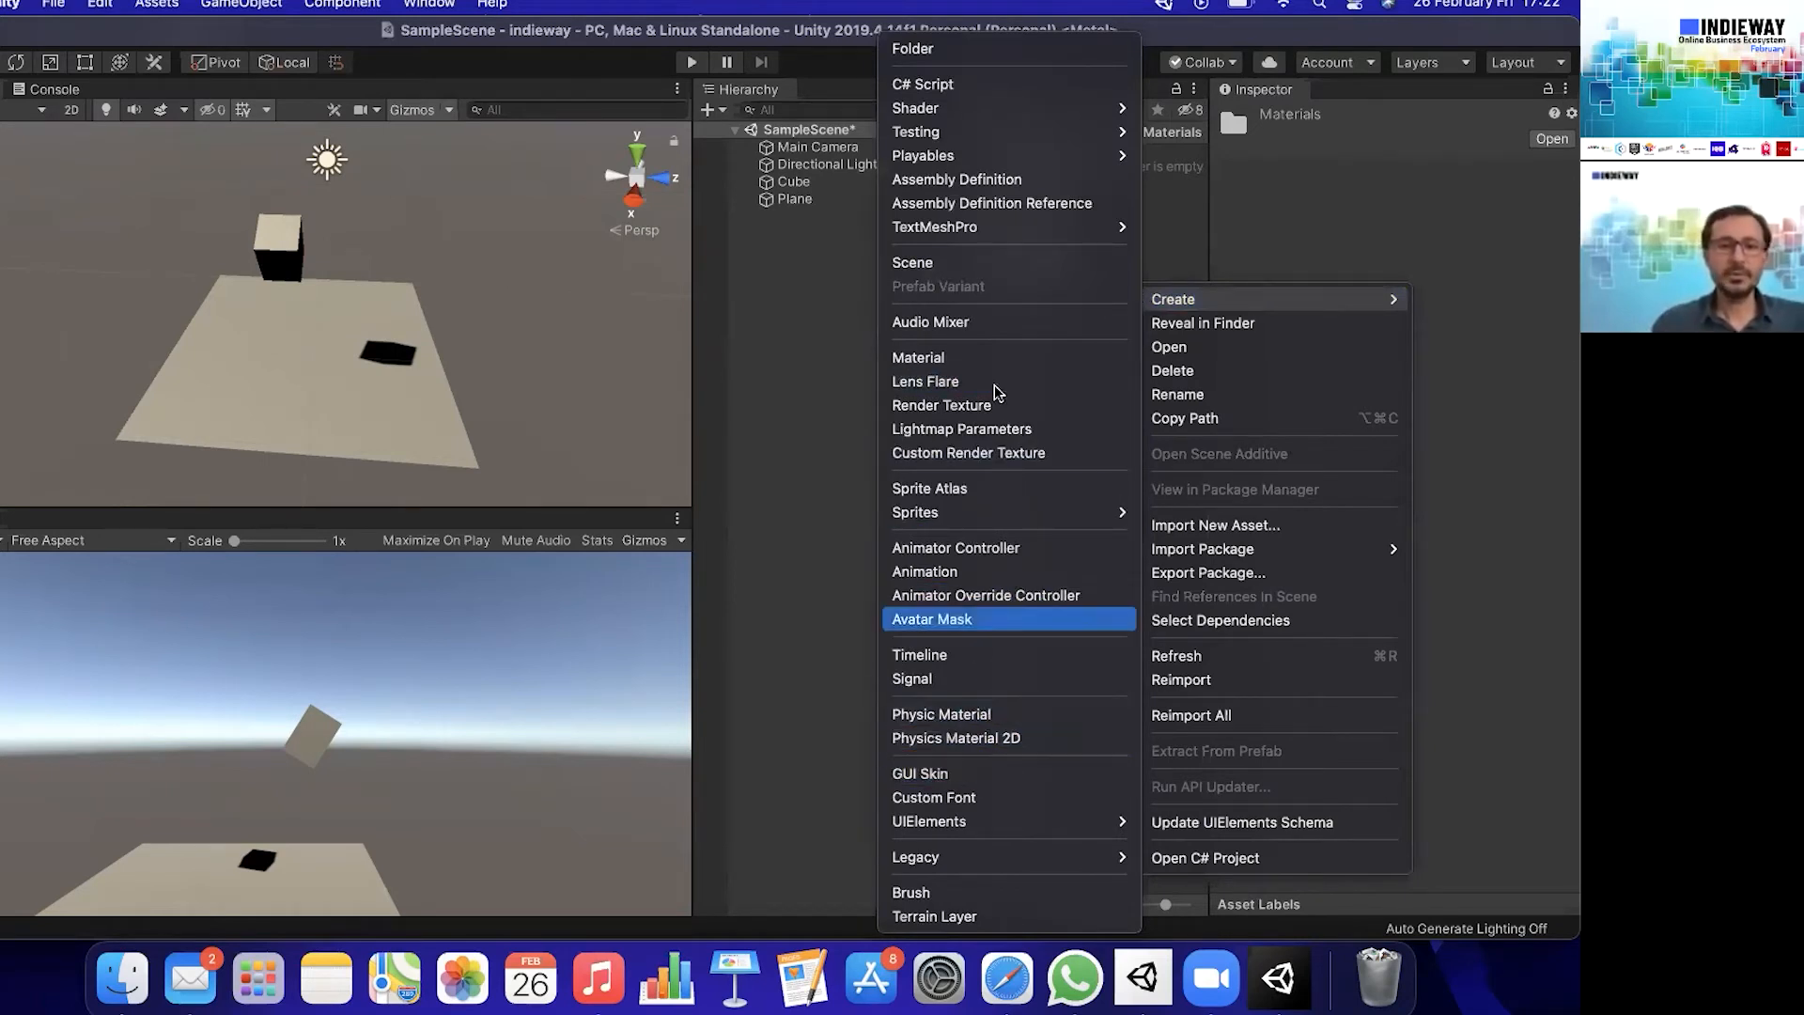
click(1007, 357)
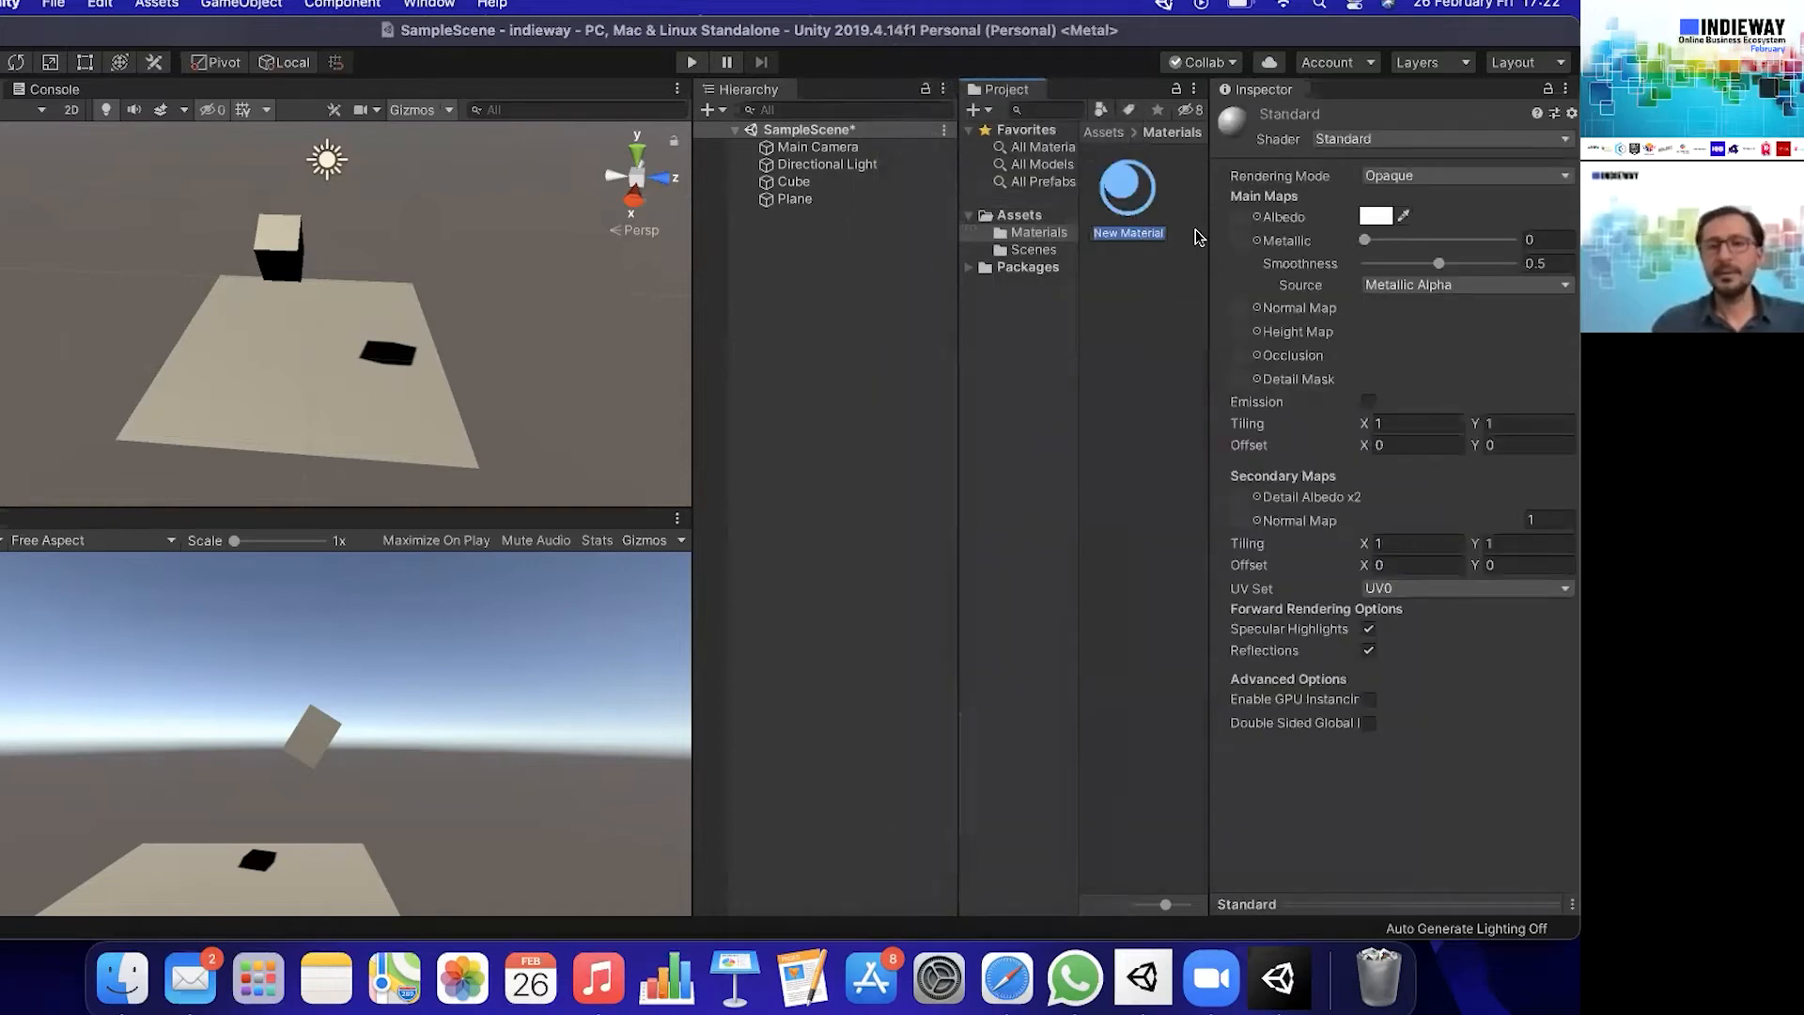
text(Kup)
key(Return)
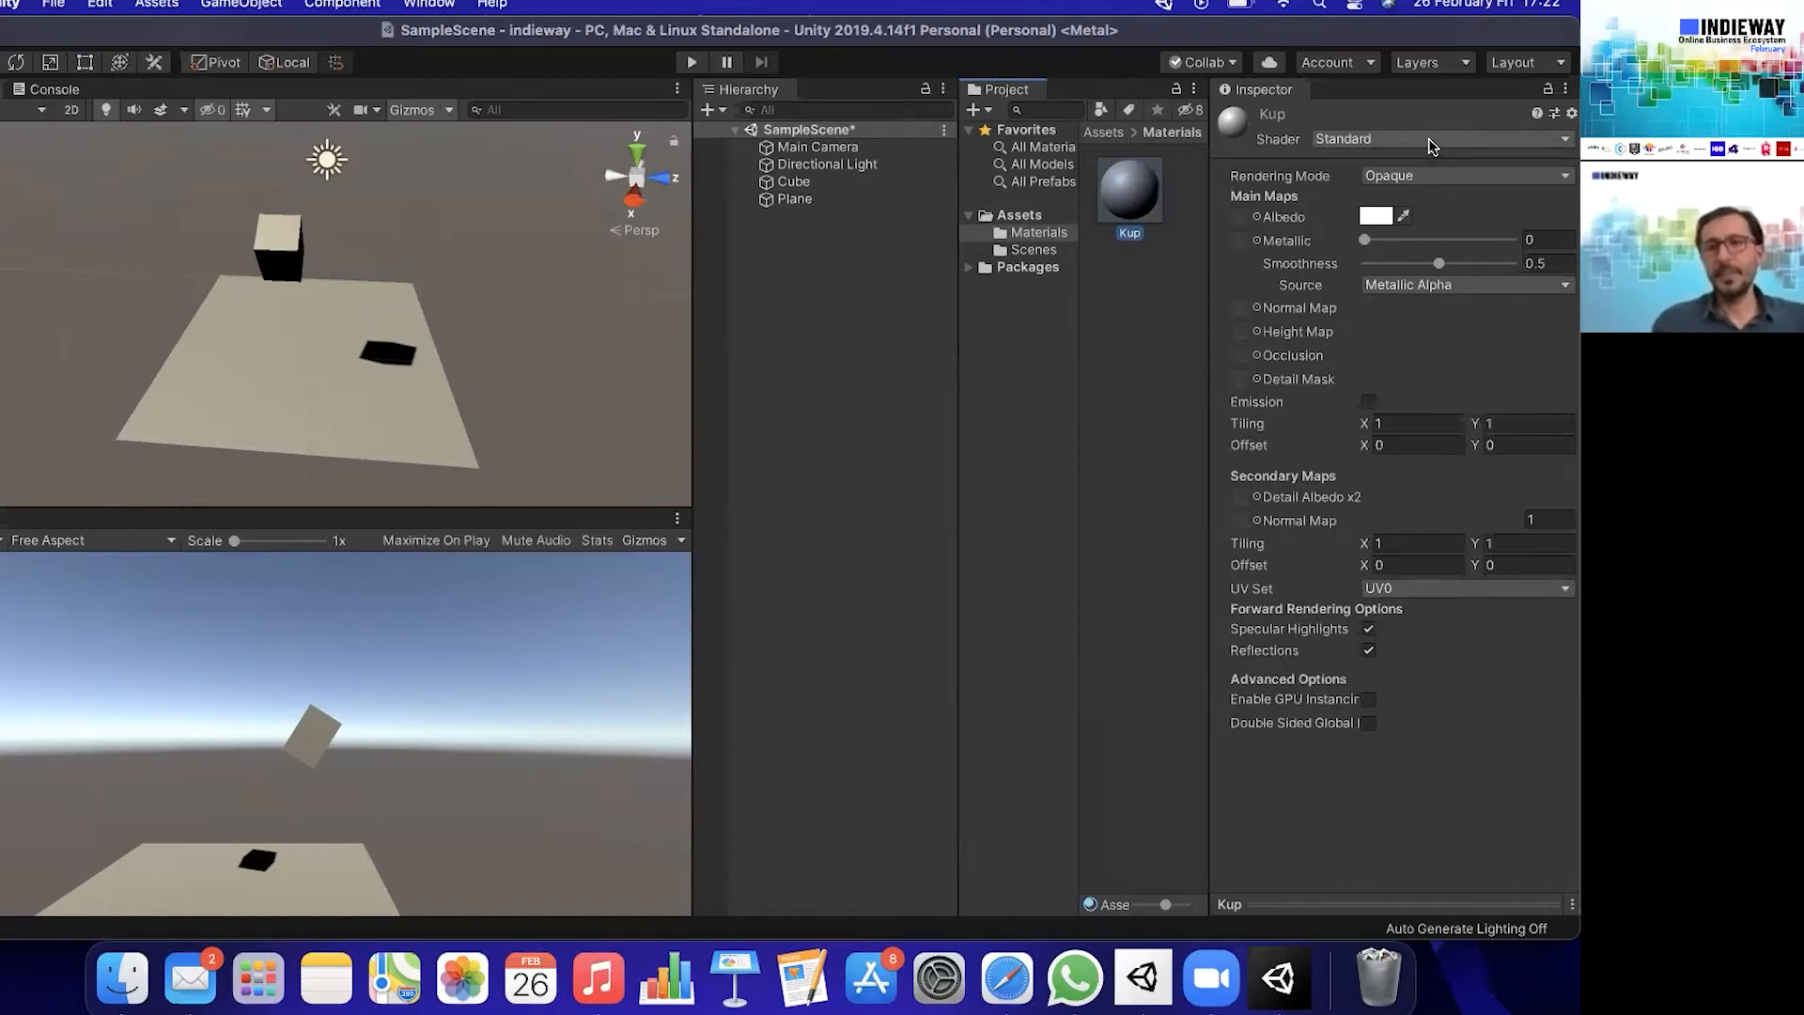
- Review the shaders available for the Kup material and set its albedo colour to bright green, hex 01FF00
click(1452, 141)
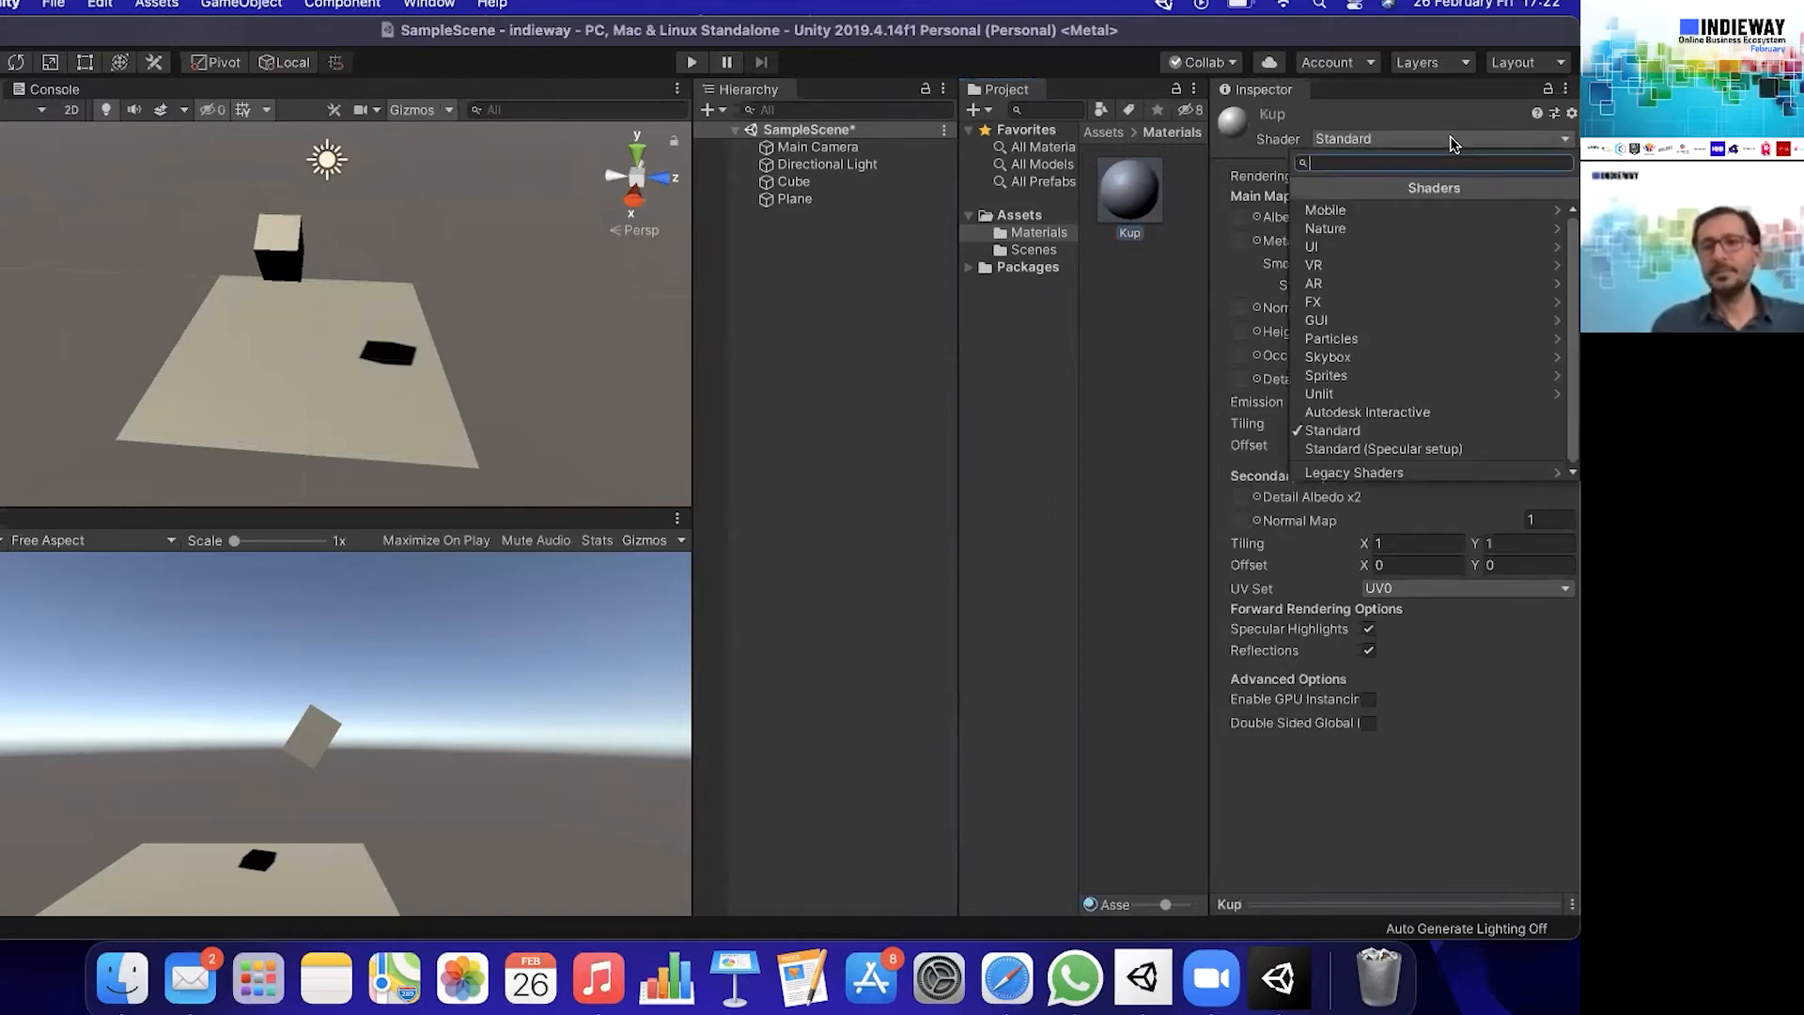
click(1406, 111)
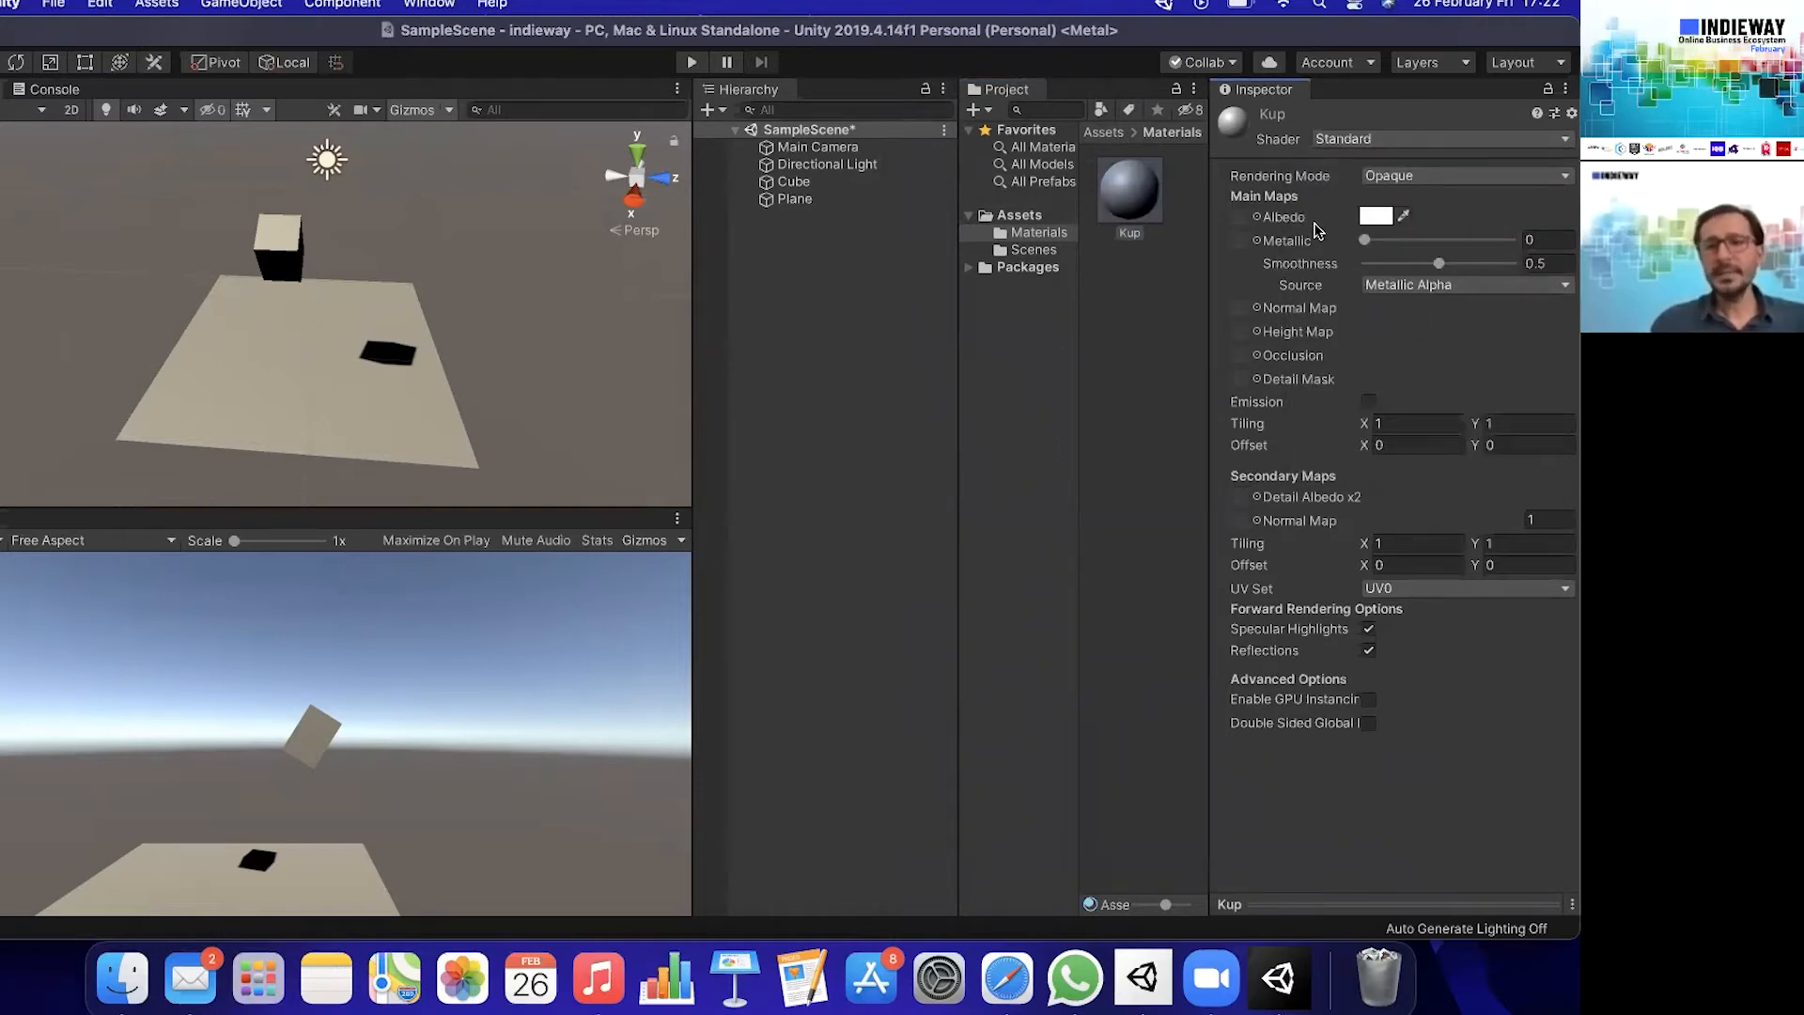
click(1377, 217)
drag(47, 35, 1076, 142)
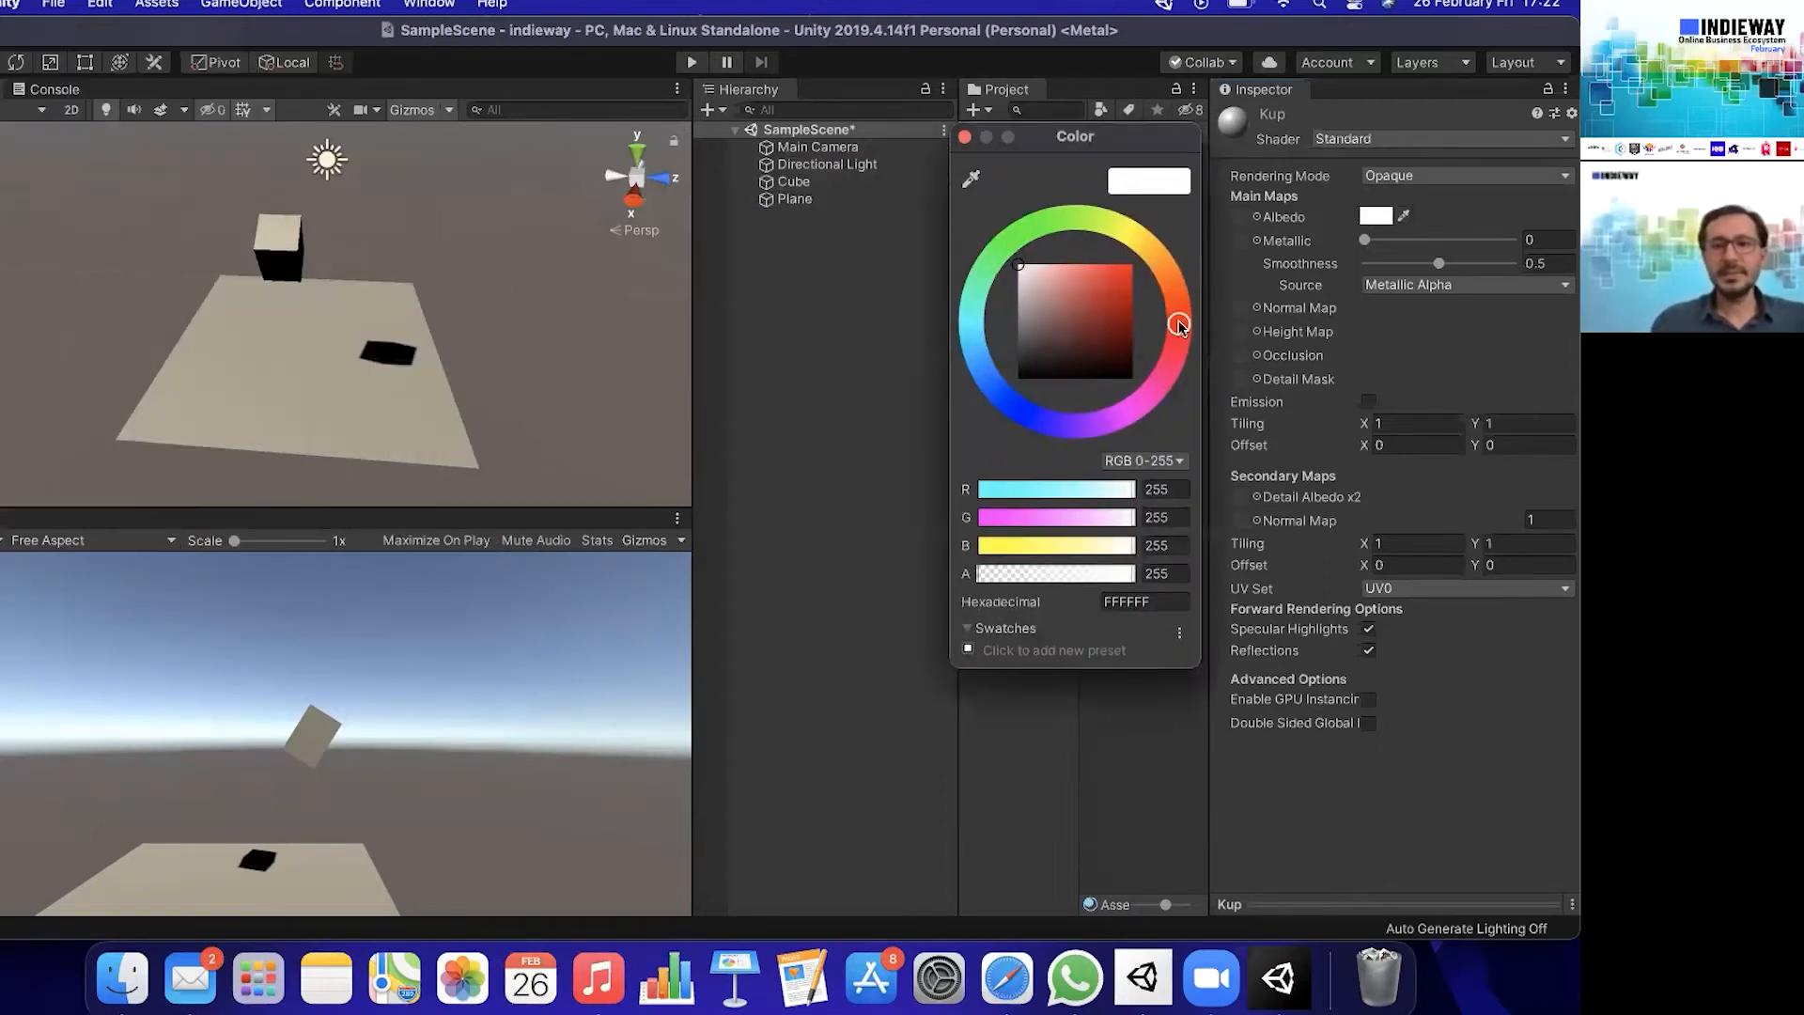
drag(1090, 299, 1137, 244)
drag(1014, 221, 1013, 218)
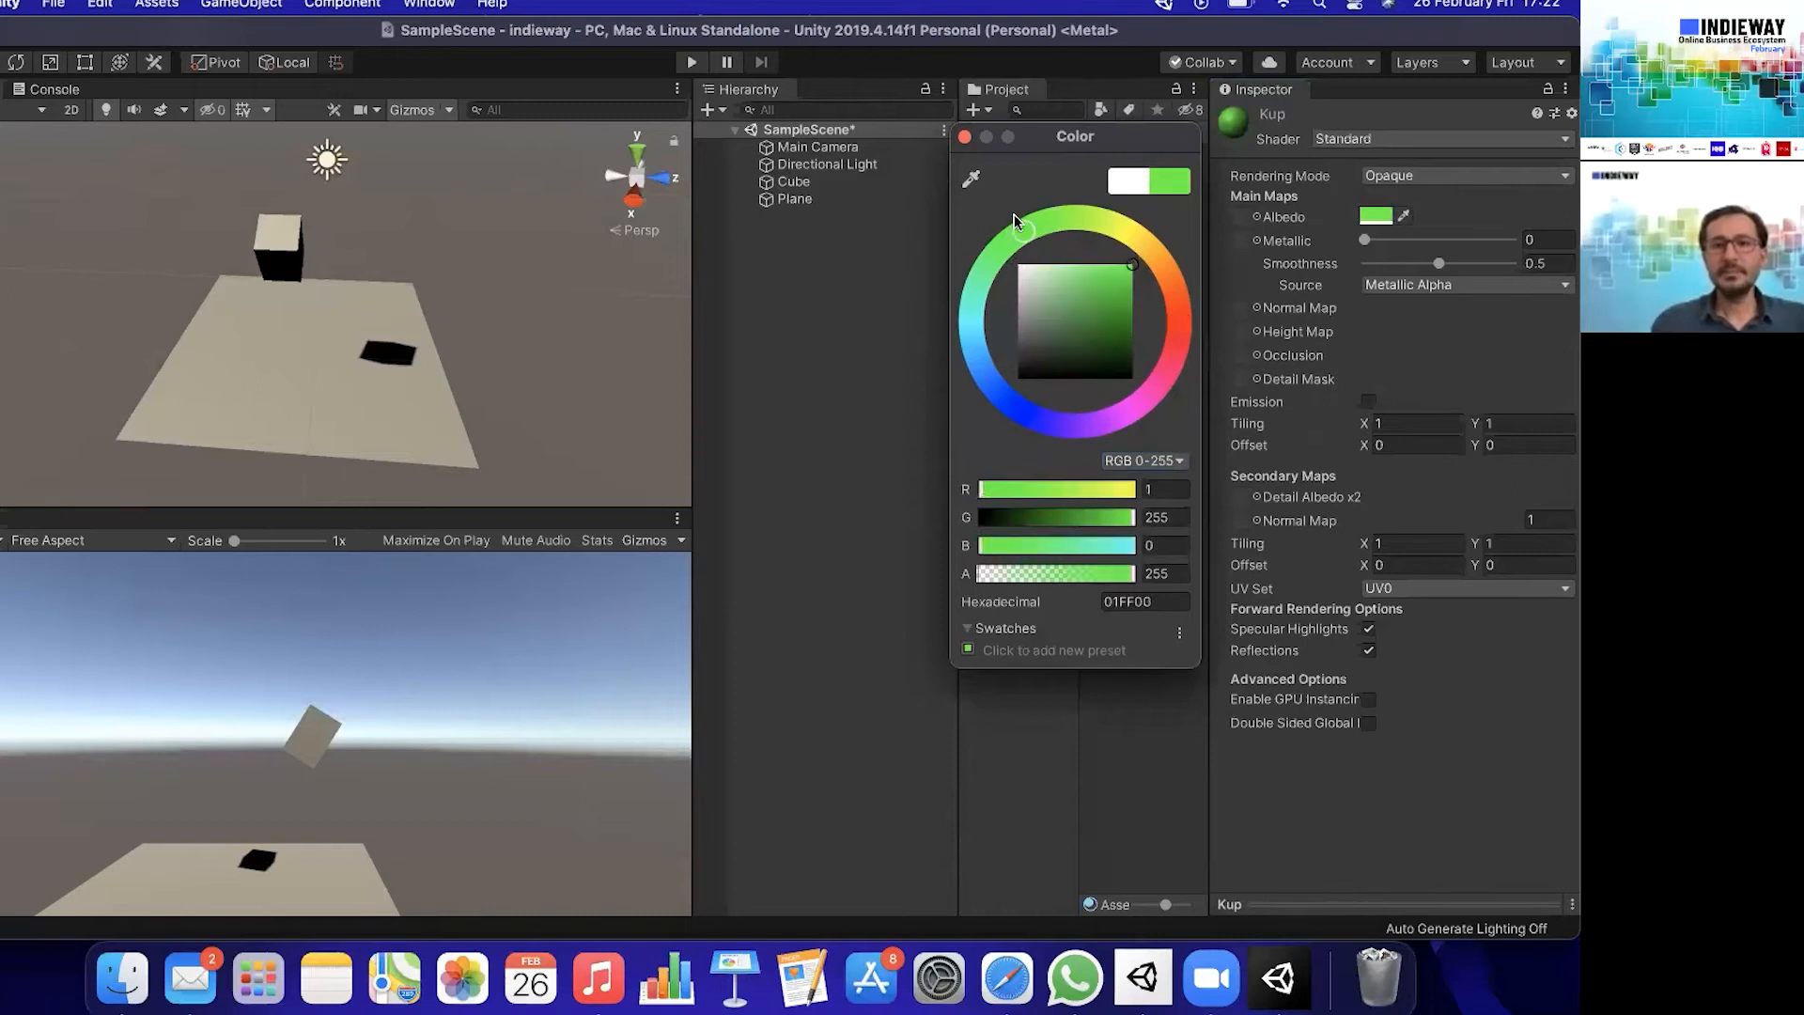
click(965, 137)
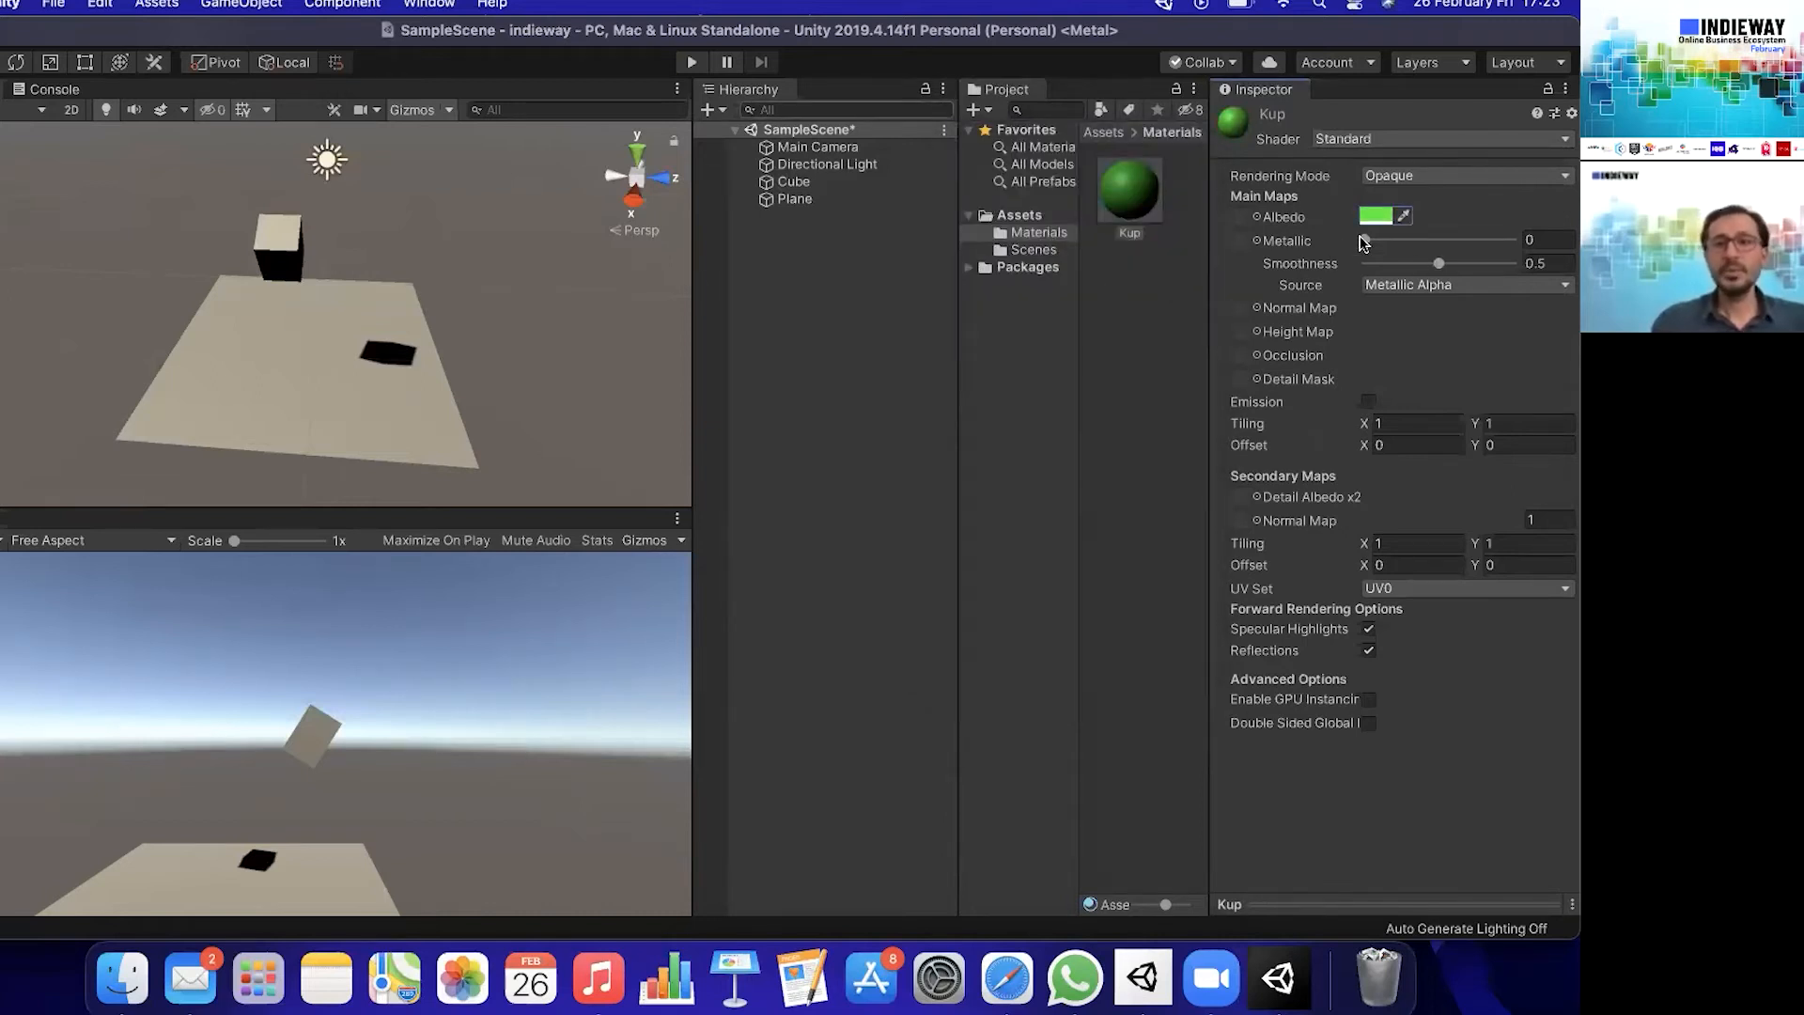
- Set the Kup material's Metallic to 0.485 and Smoothness to 0.56, leaving Emission off after briefly trying it
drag(1374, 236, 1435, 232)
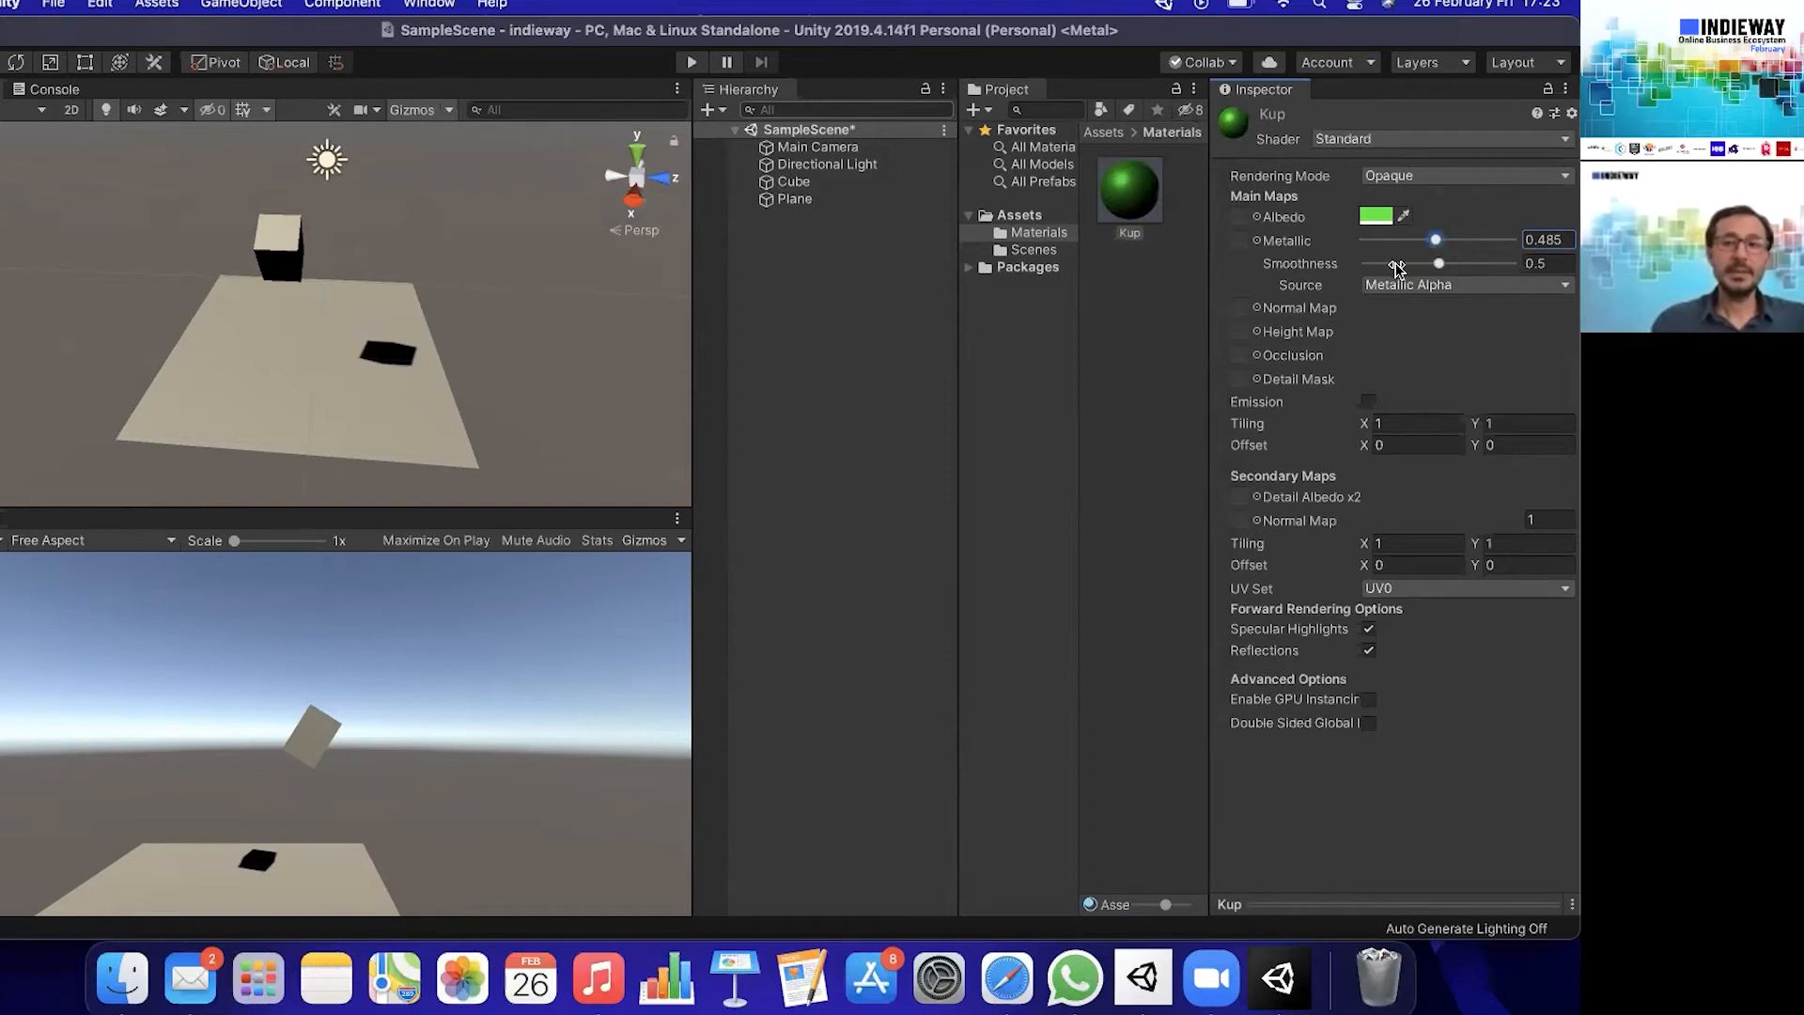
drag(1442, 270, 1451, 266)
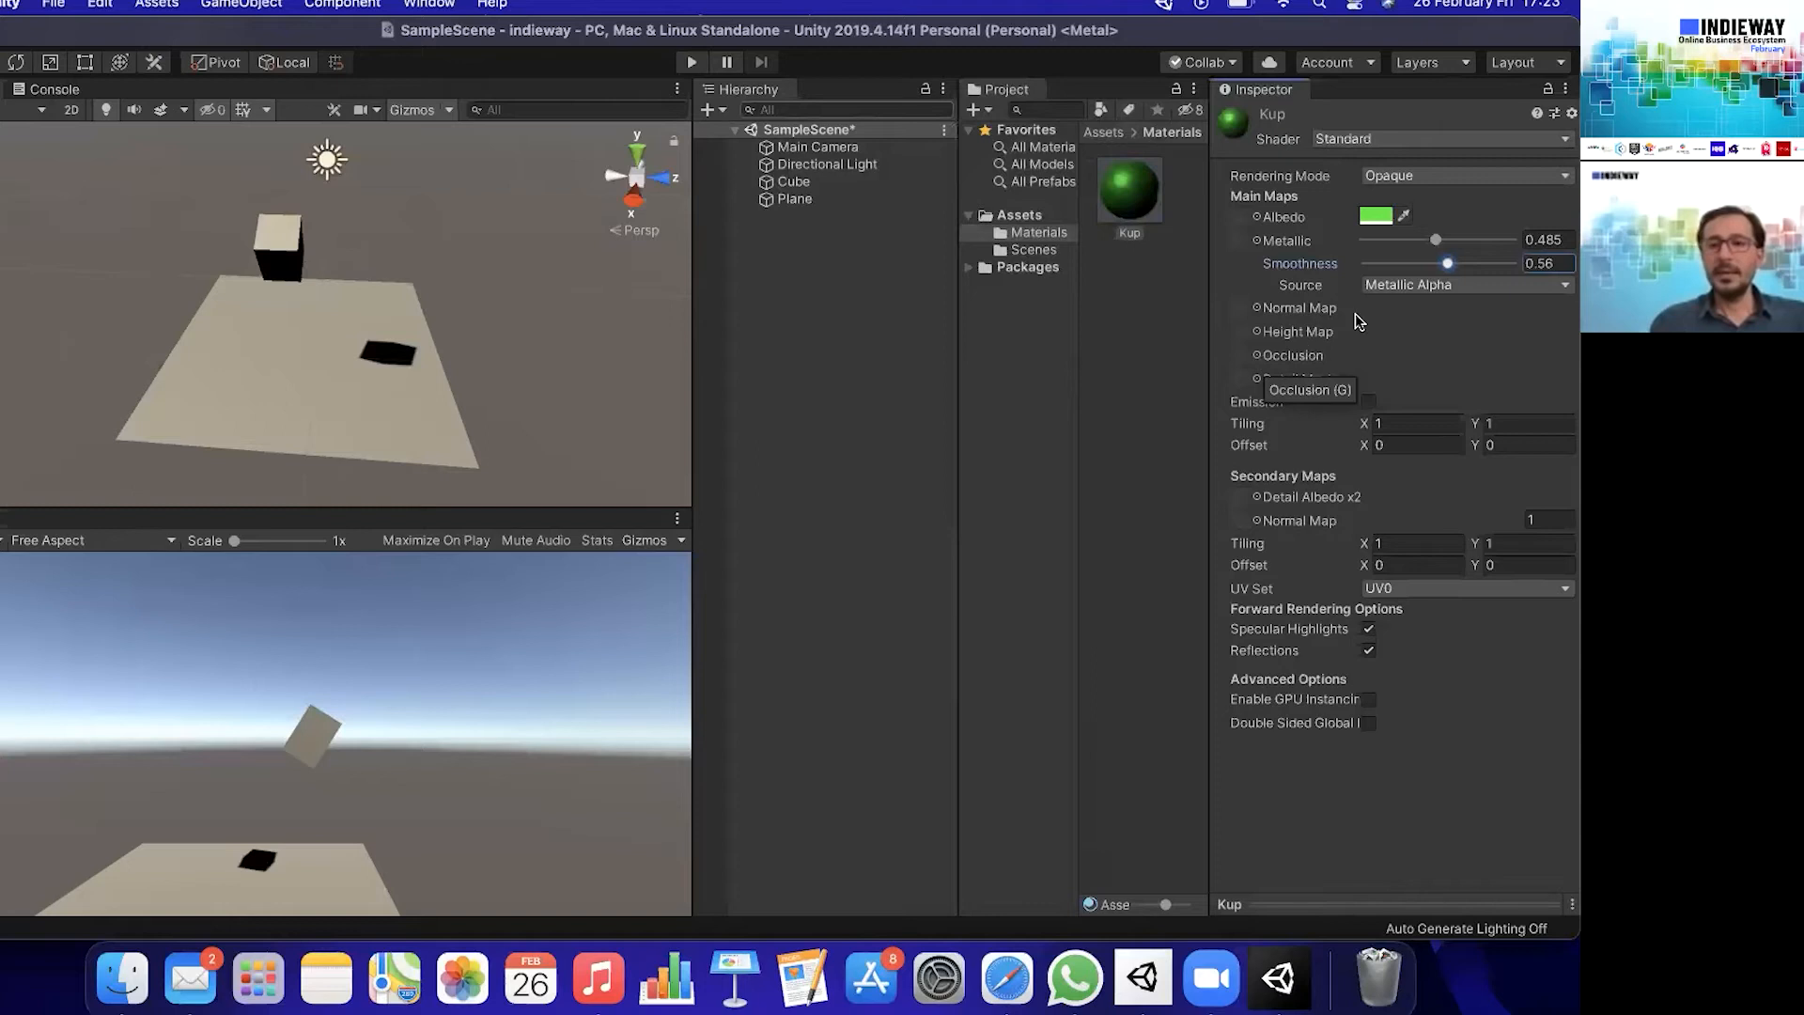
click(1369, 403)
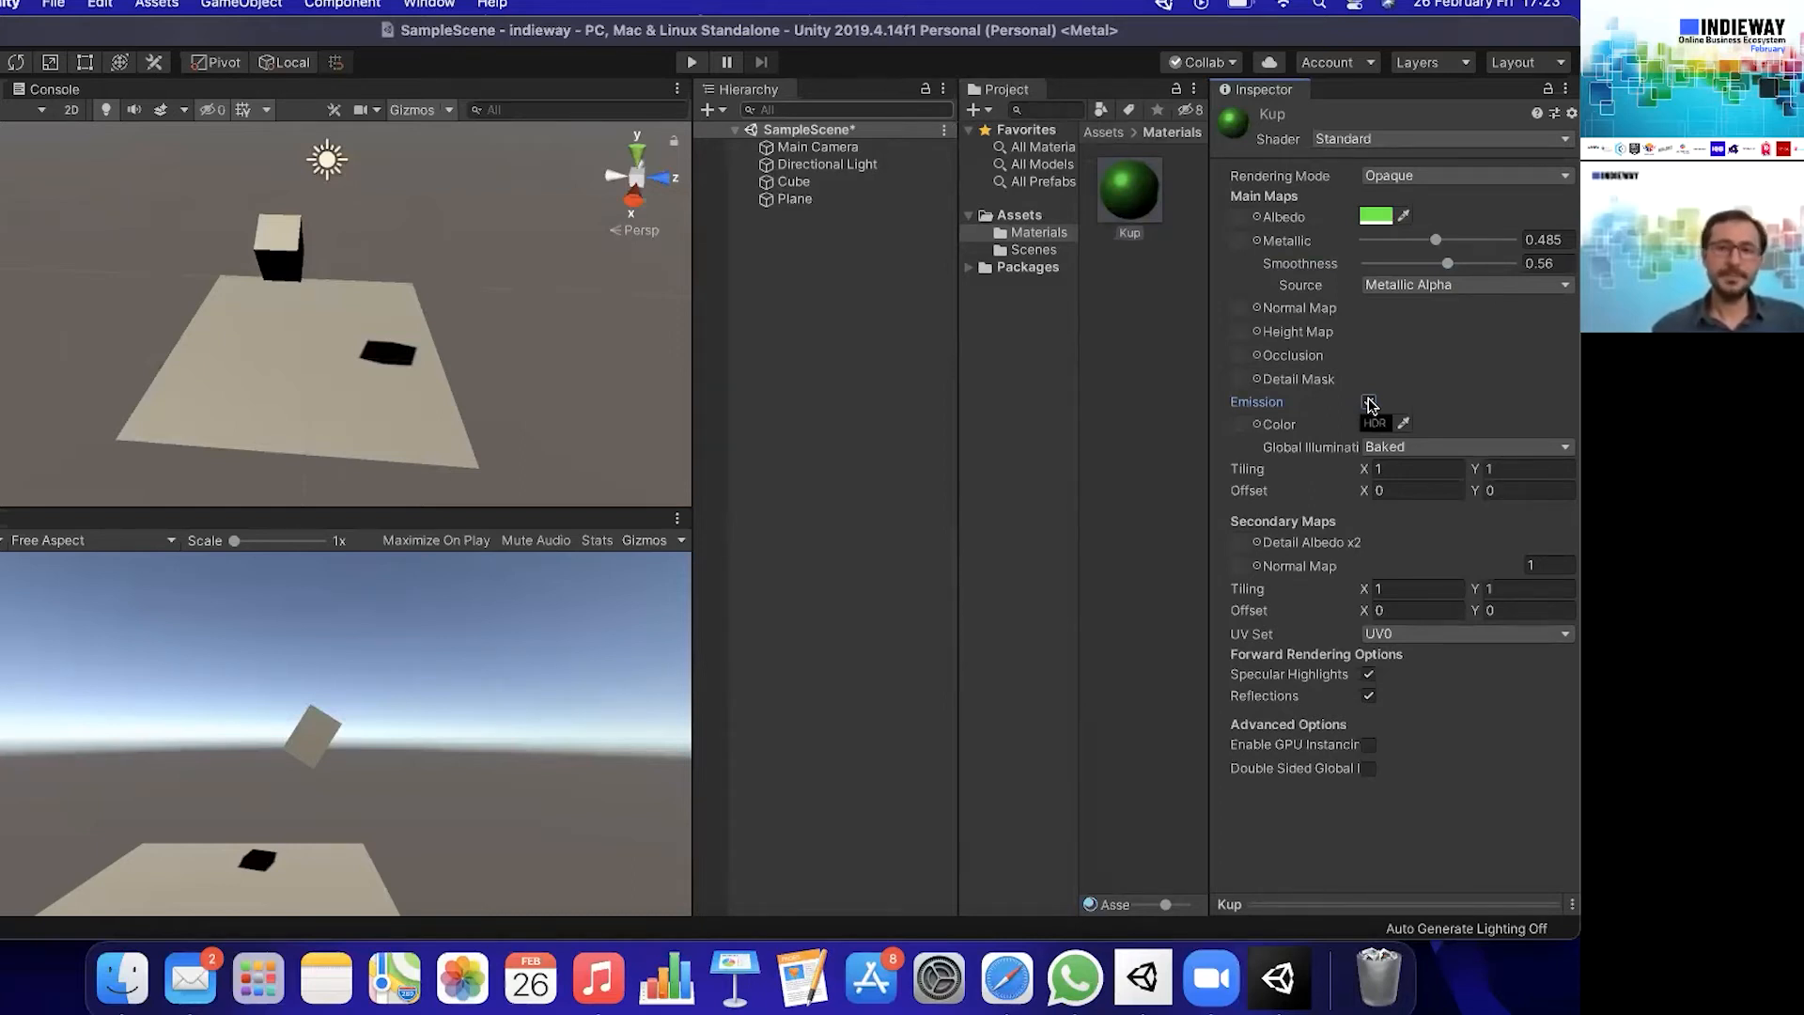
click(1369, 402)
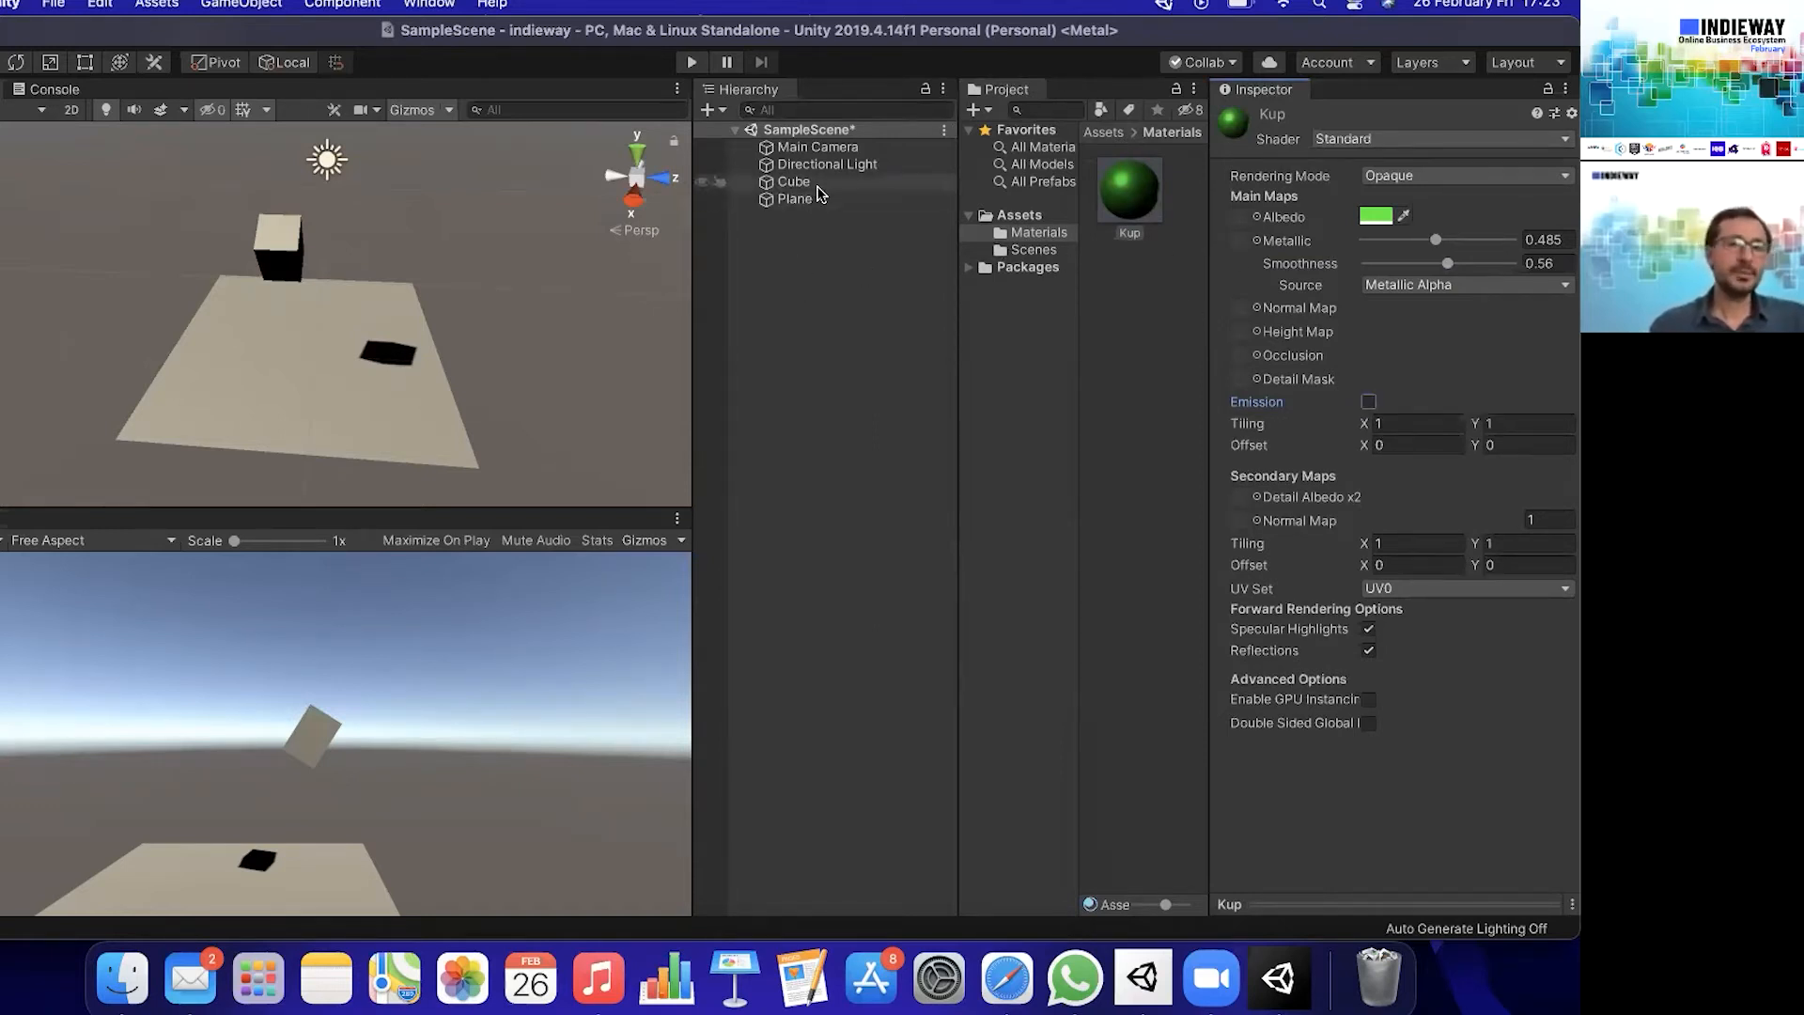
- Apply the Kup material to the cube and check it in the cube's properties
drag(1130, 192, 795, 187)
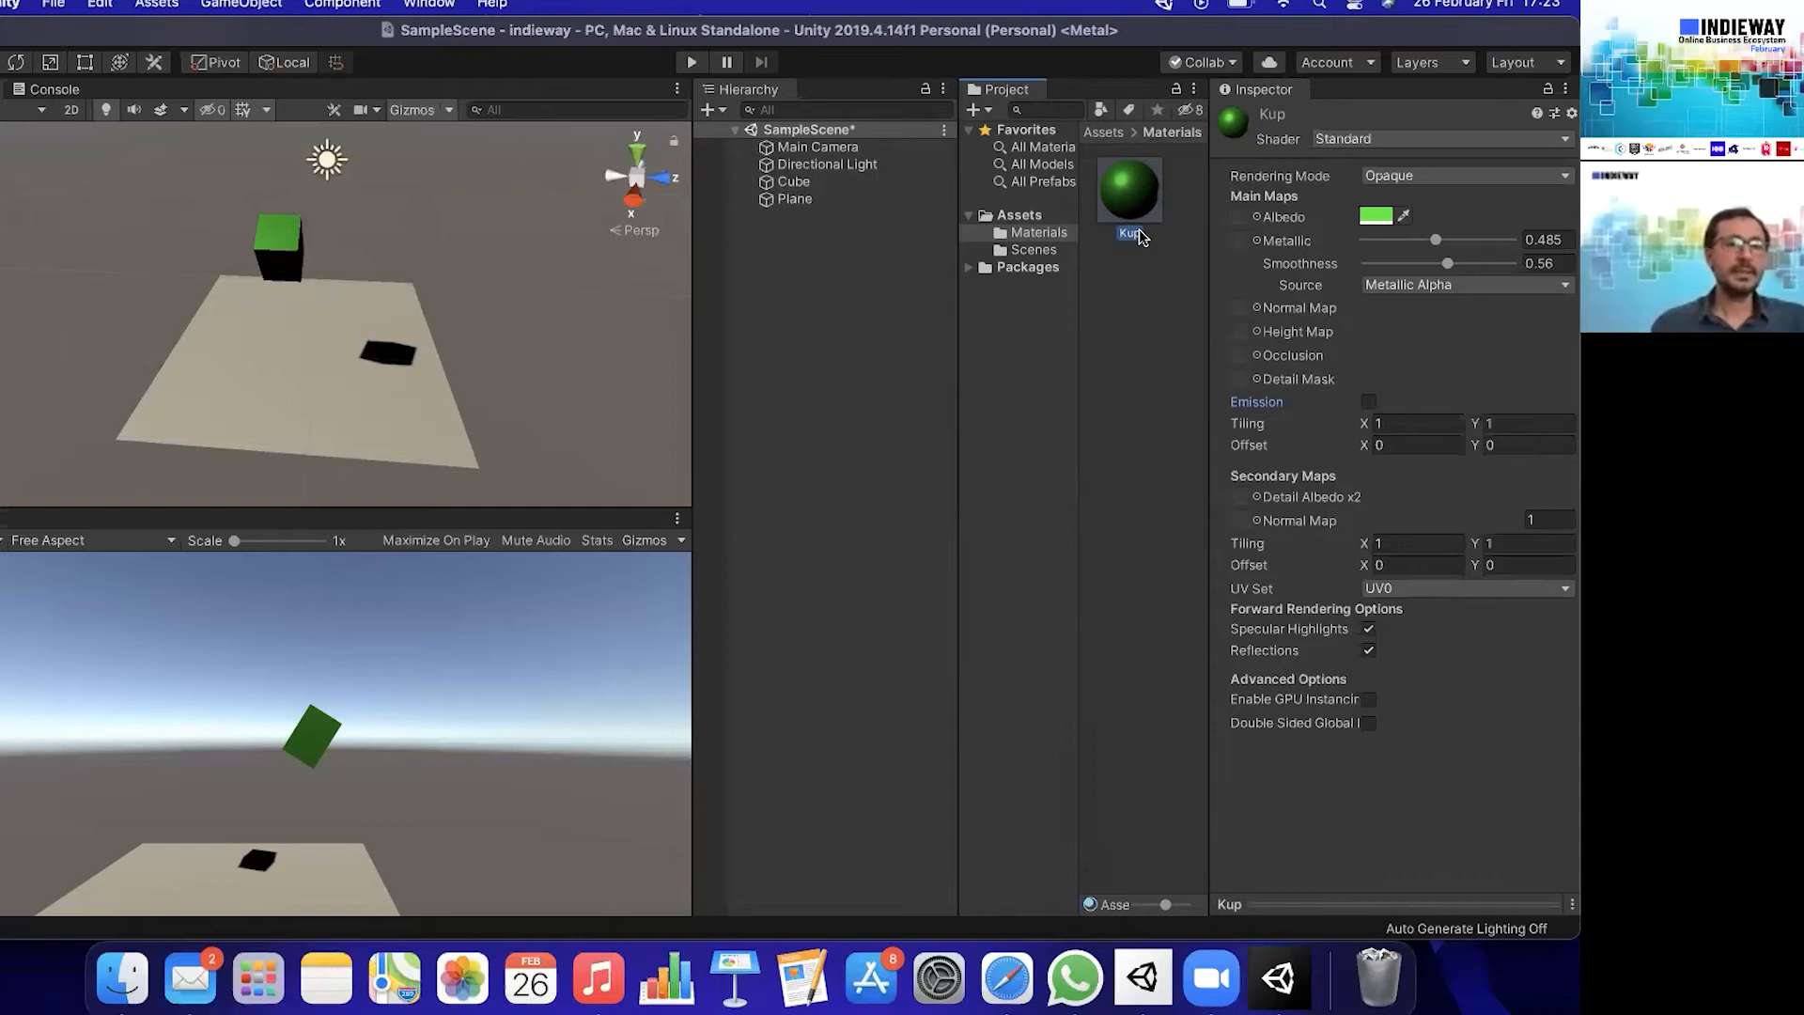
click(827, 182)
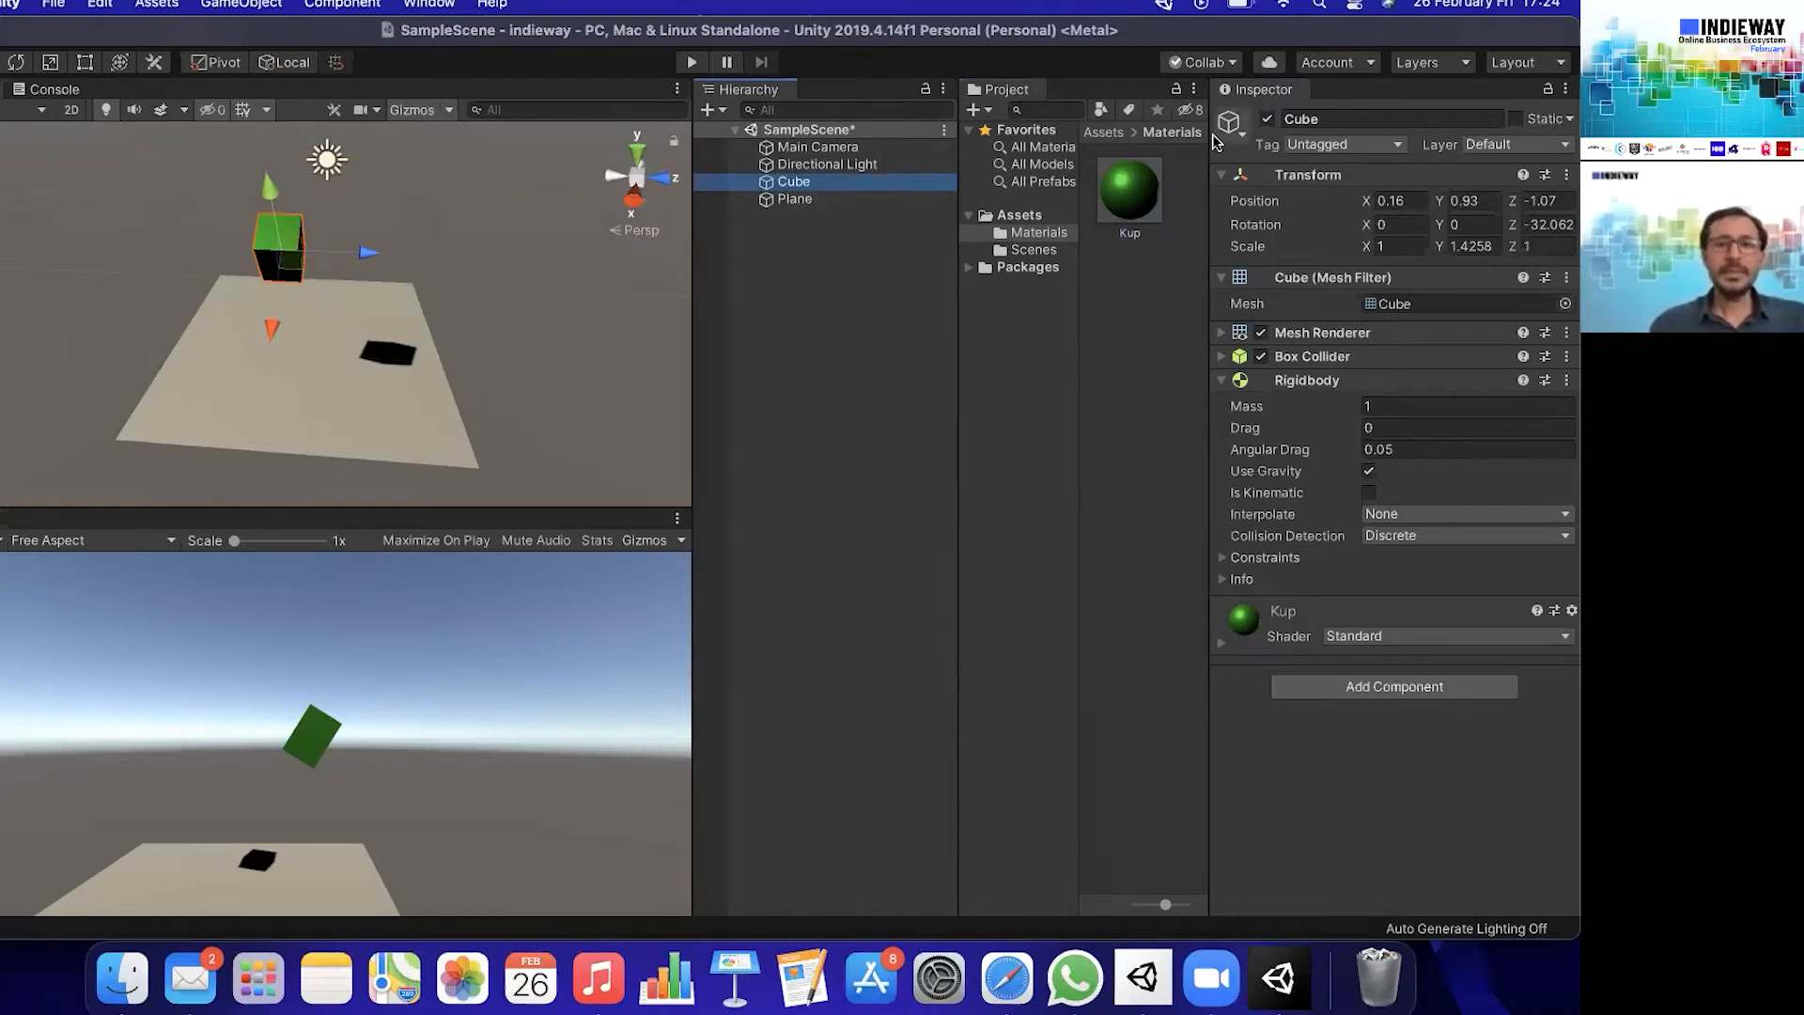
- Change the Kup material's albedo colour to a bright, fully saturated red
click(1131, 208)
click(1377, 216)
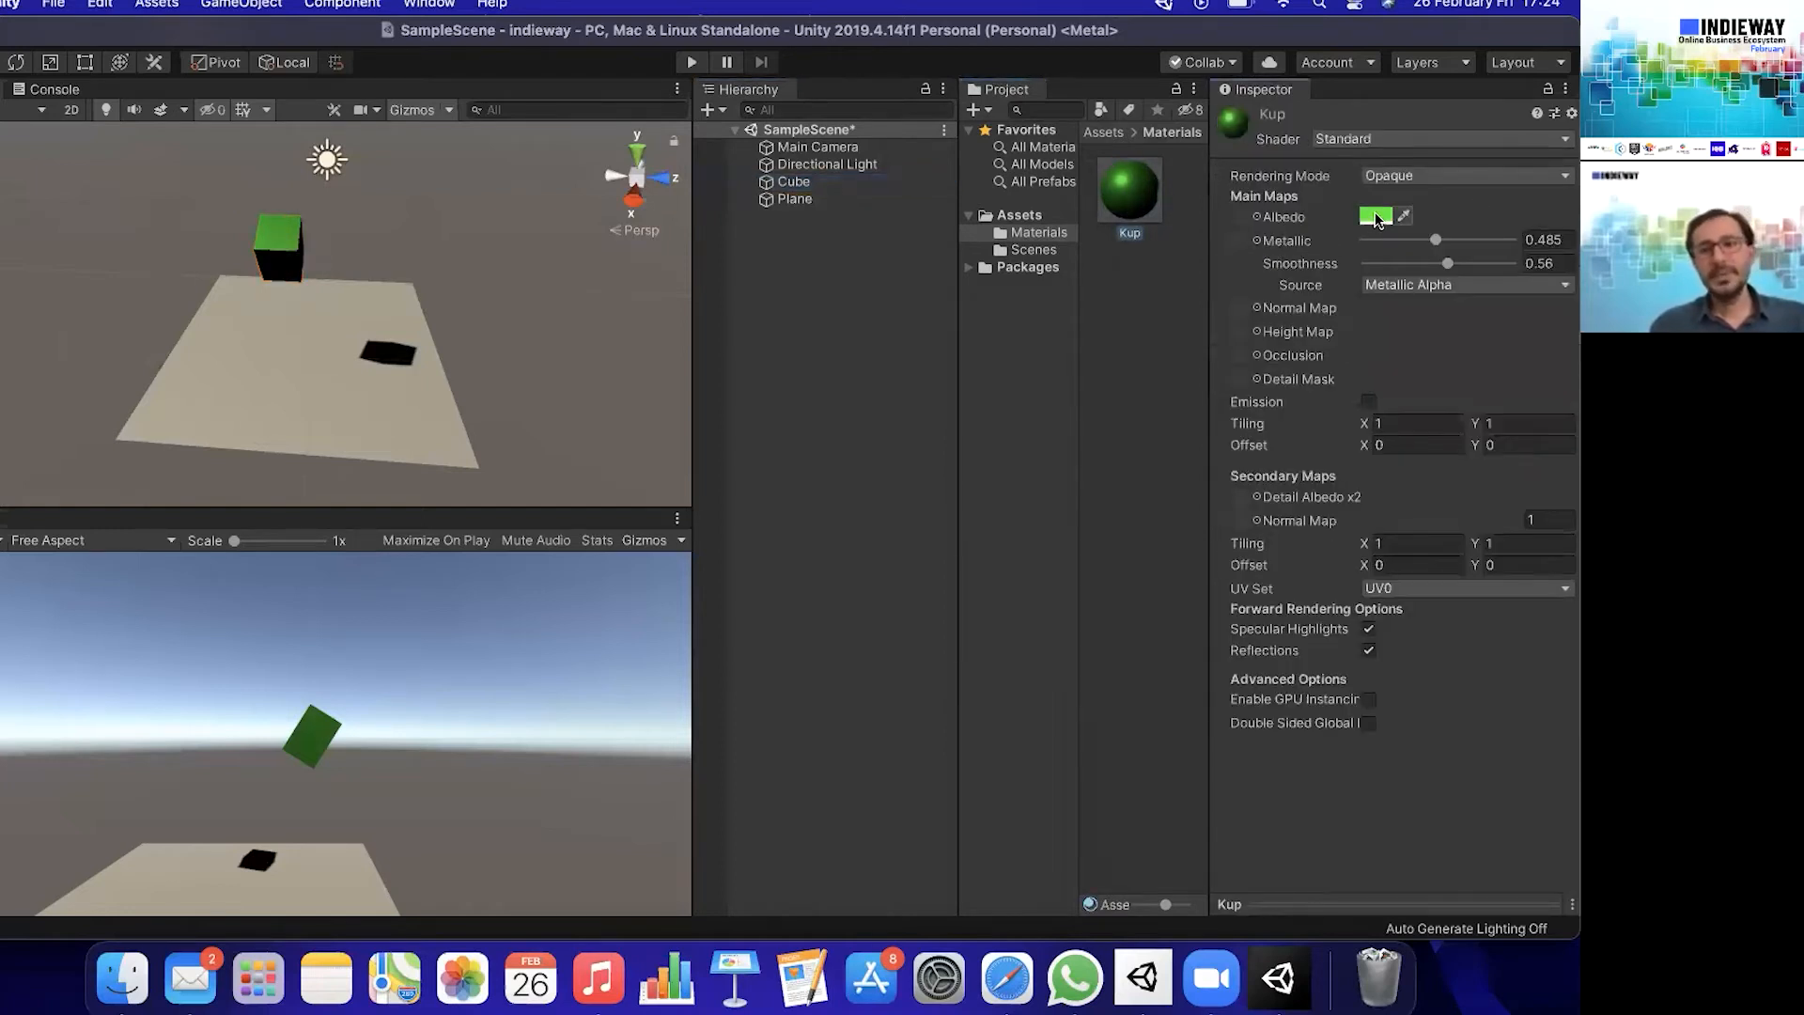
click(1174, 309)
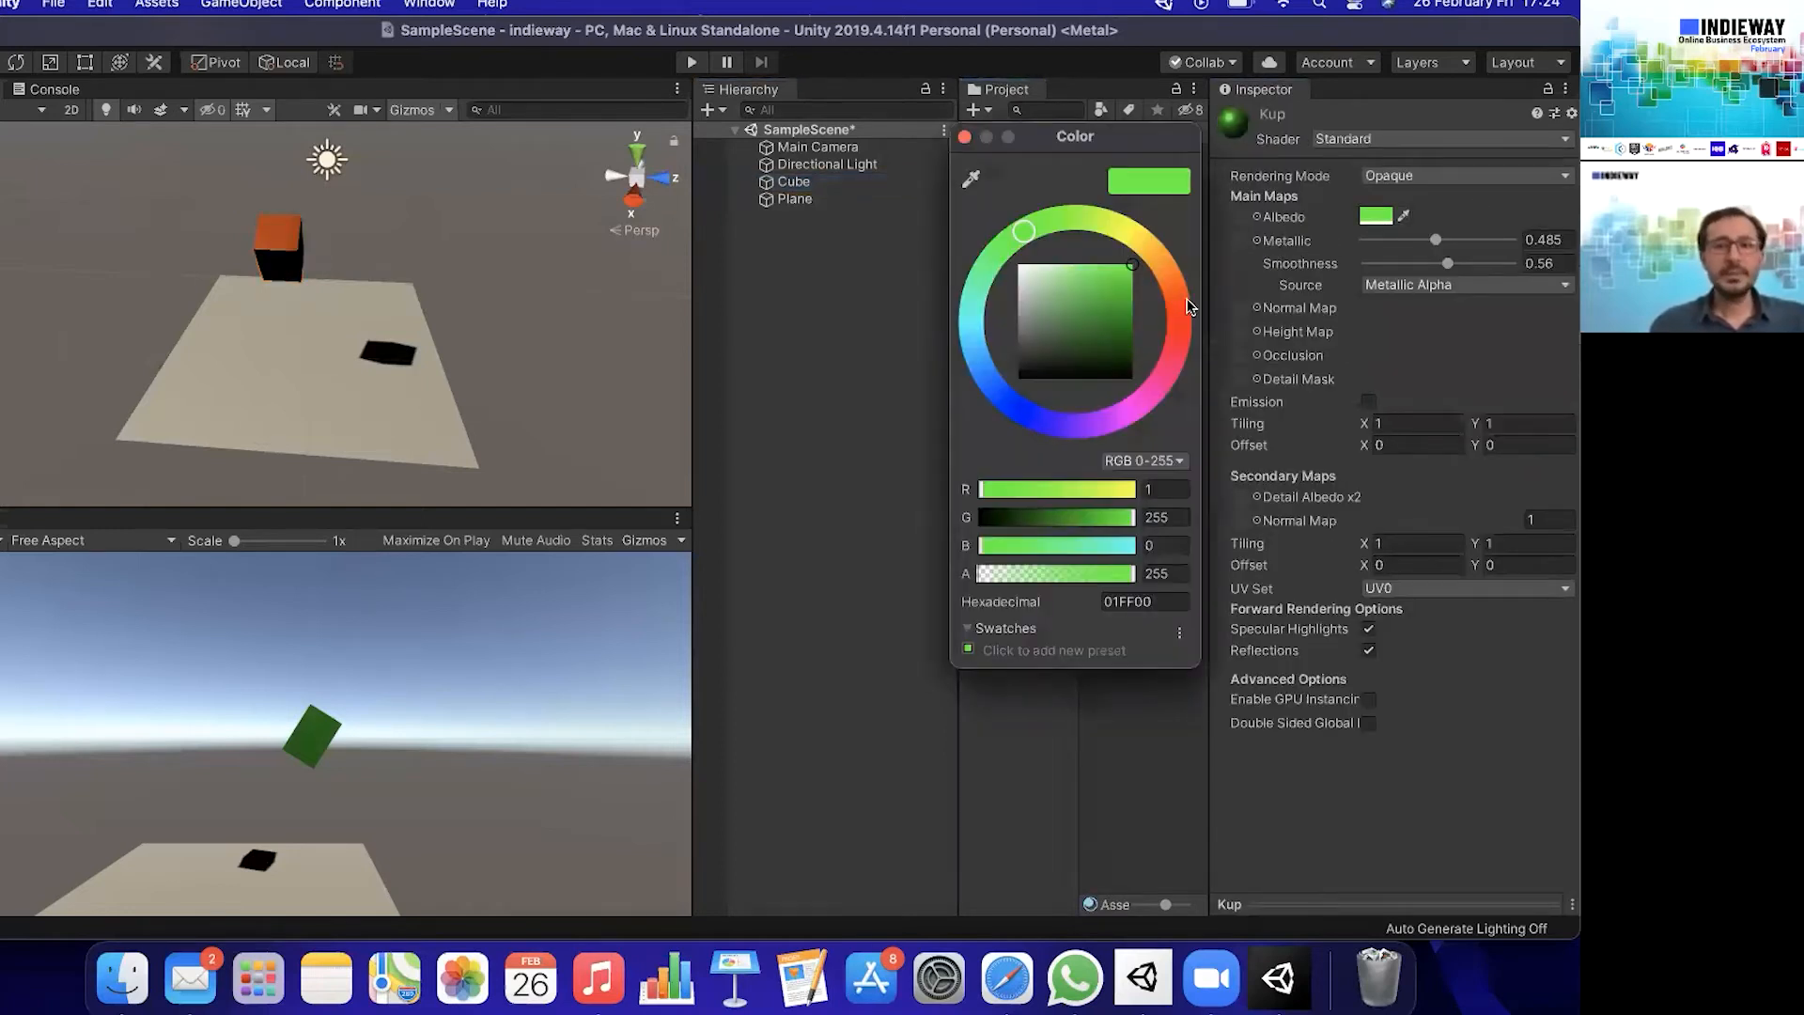
click(1111, 287)
drag(1111, 290, 1131, 268)
click(964, 136)
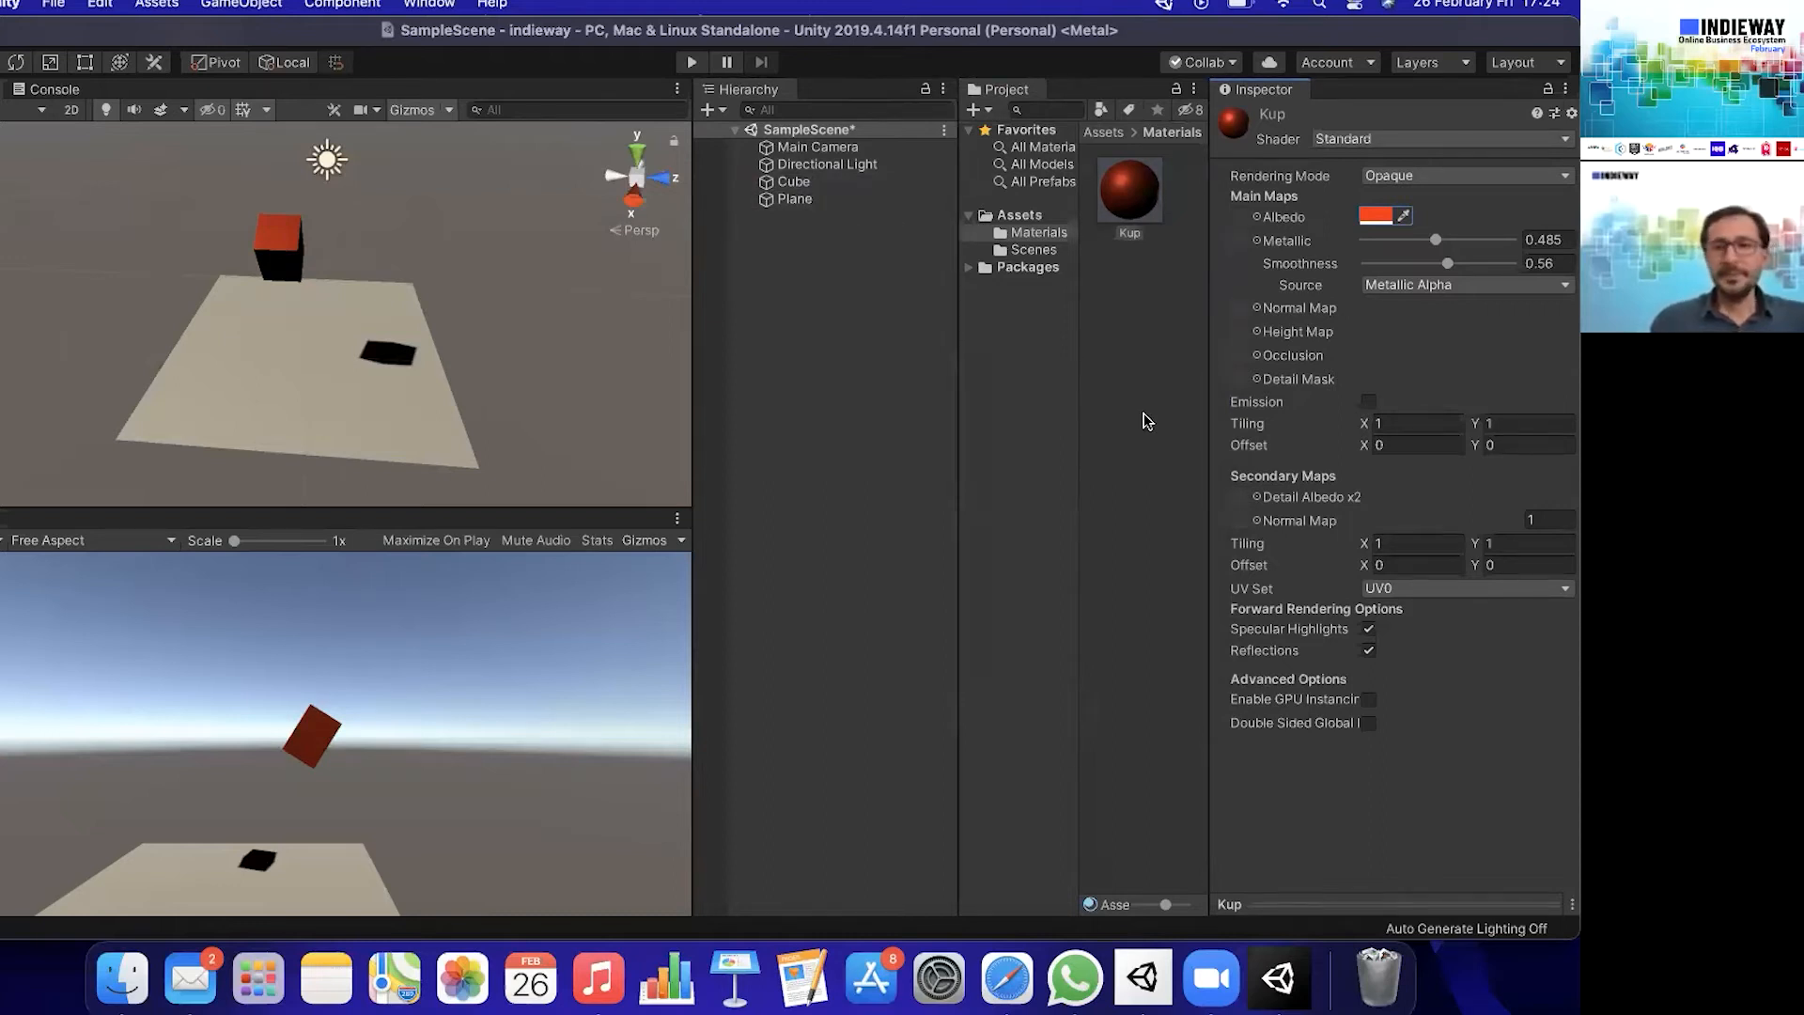
- Create a Physic Material named Top in the Materials folder
click(1151, 245)
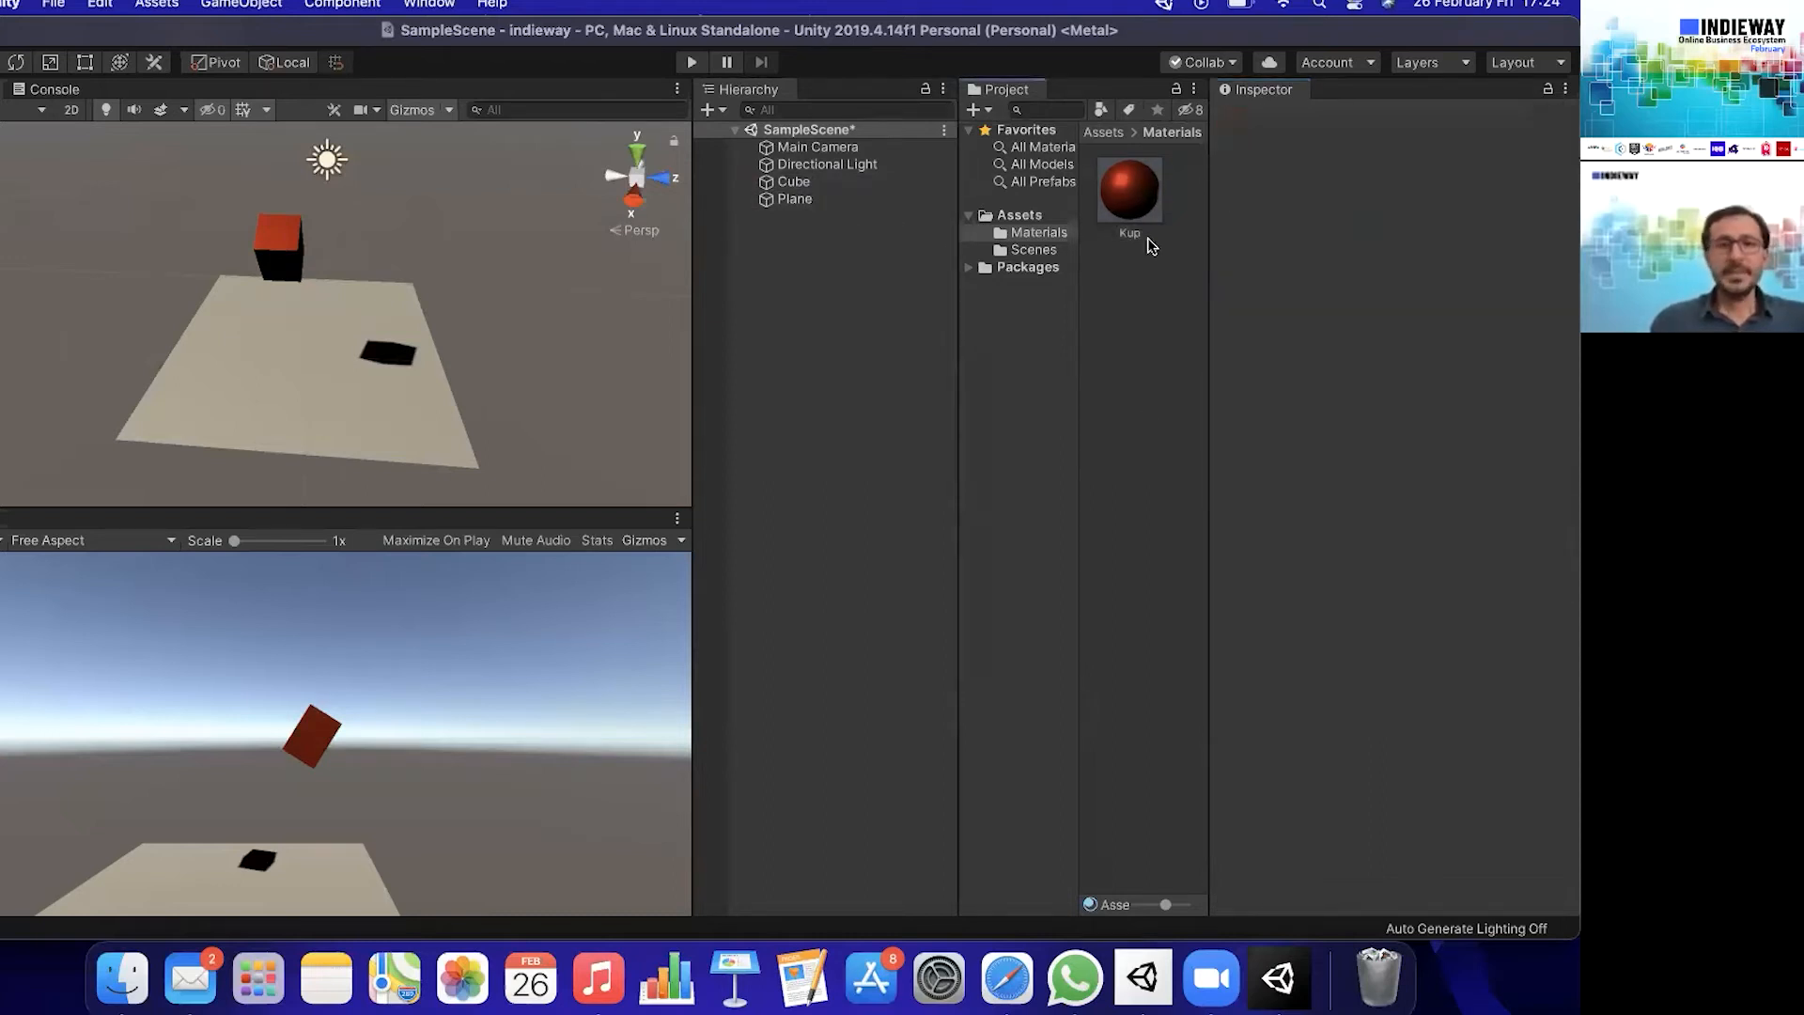
click(1038, 235)
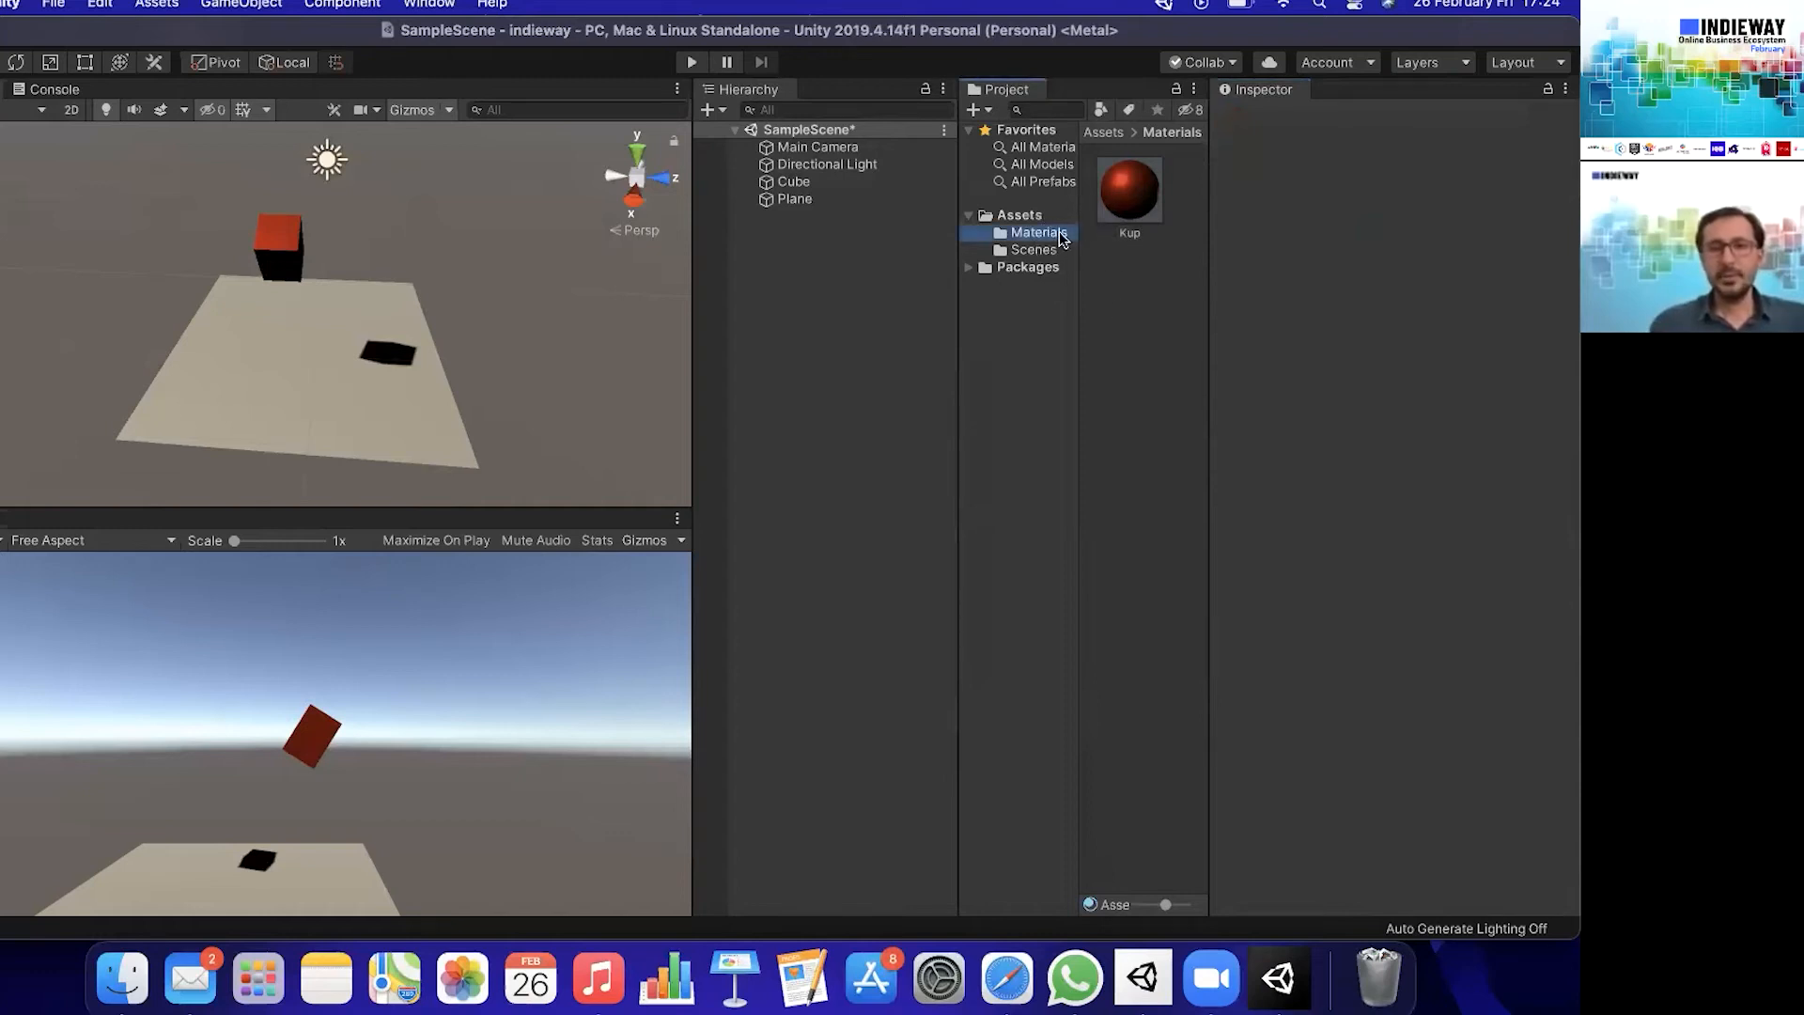
right_click(1135, 305)
mouse_move(1152, 312)
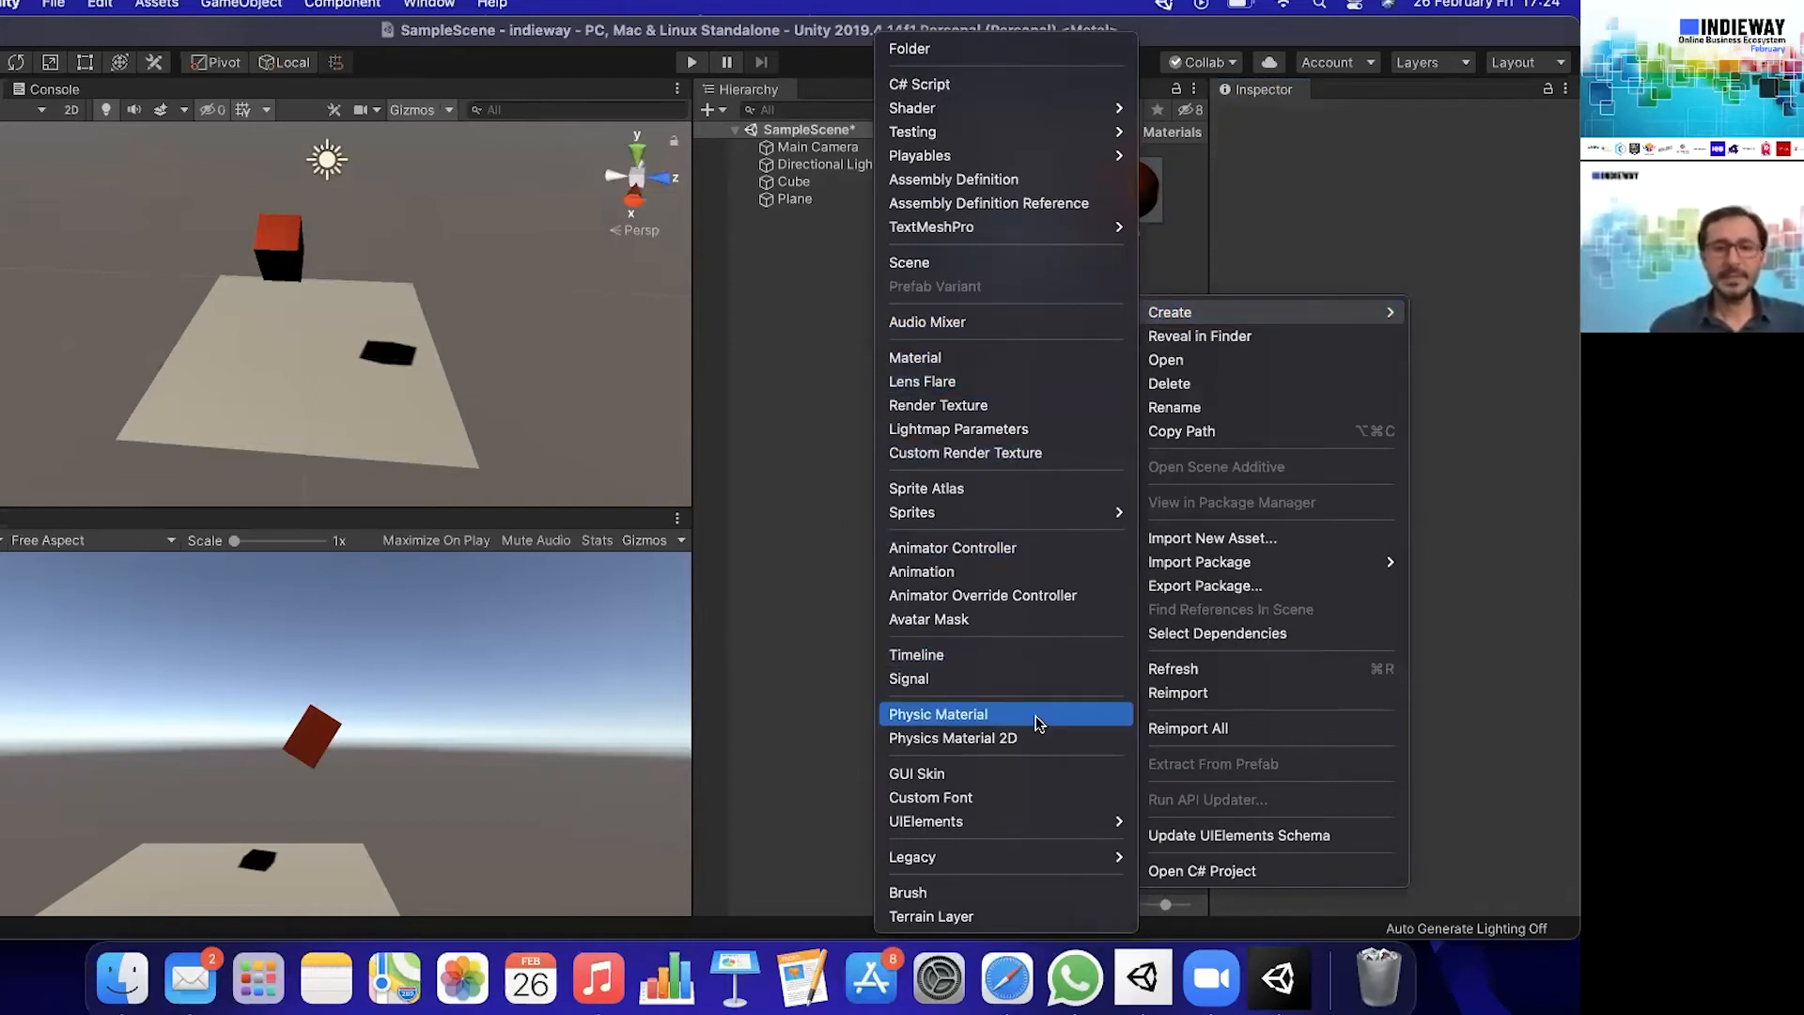
click(1001, 715)
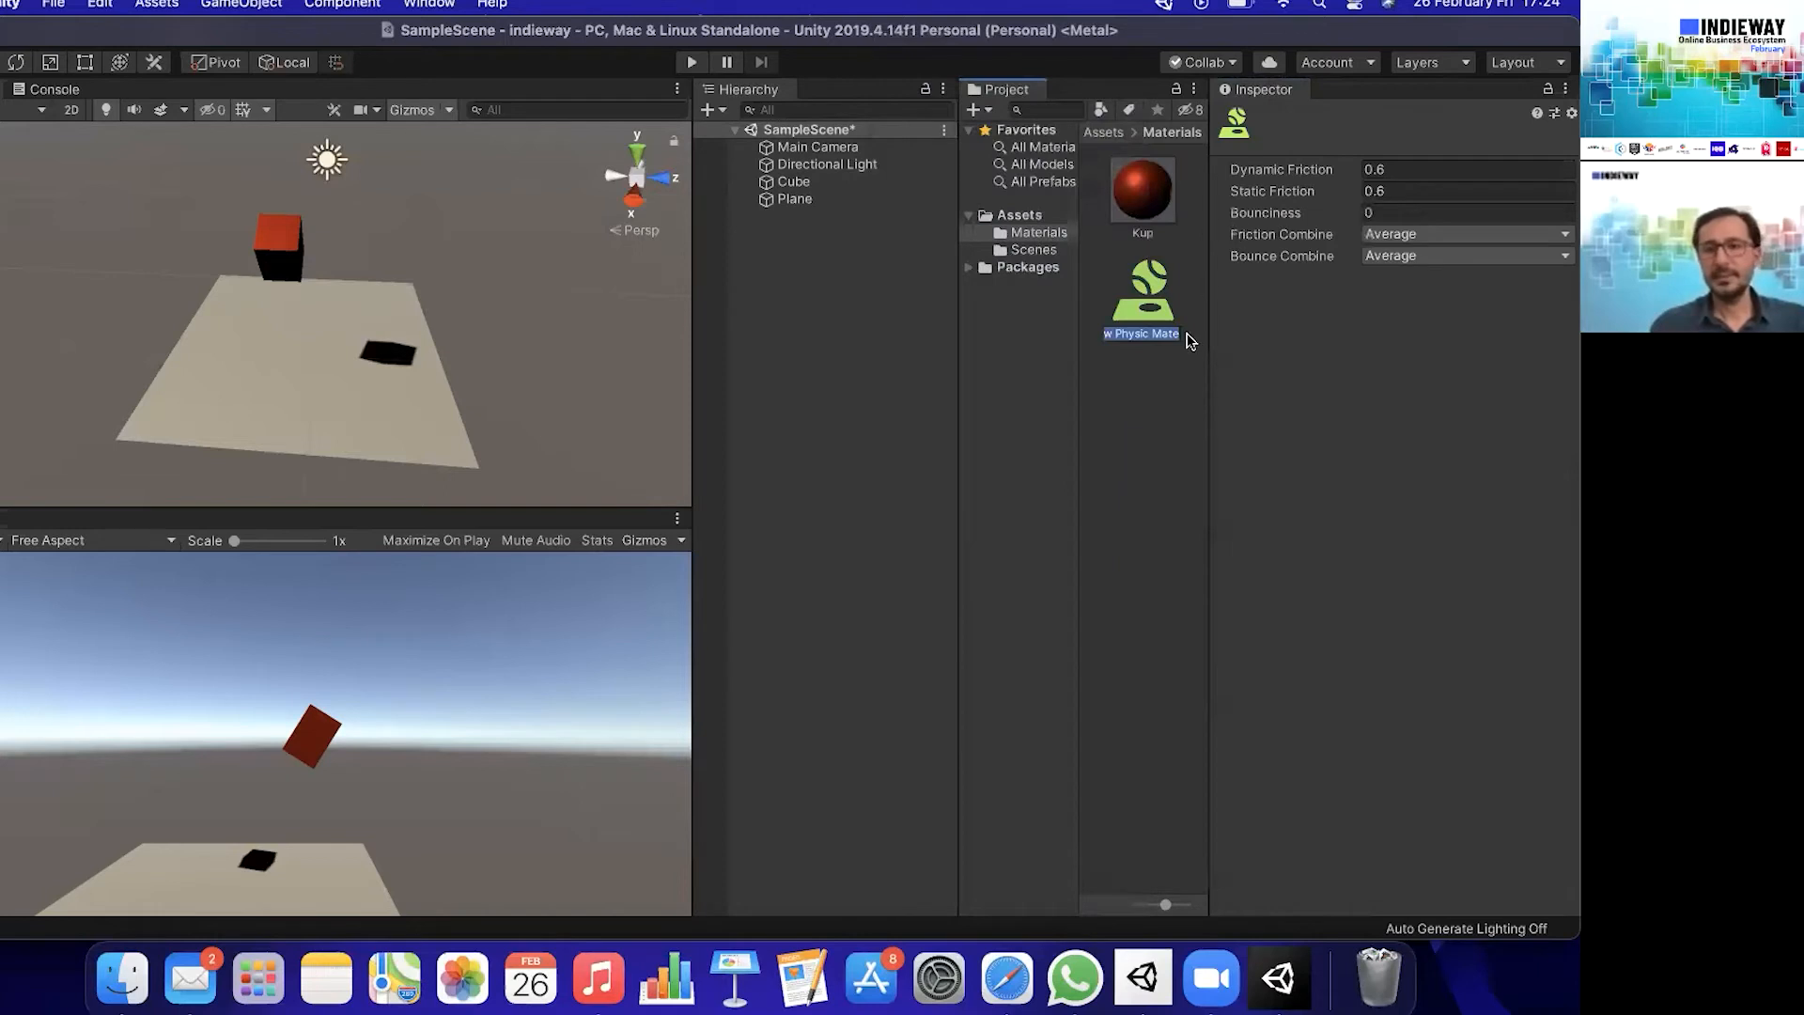
text(Top)
key(Return)
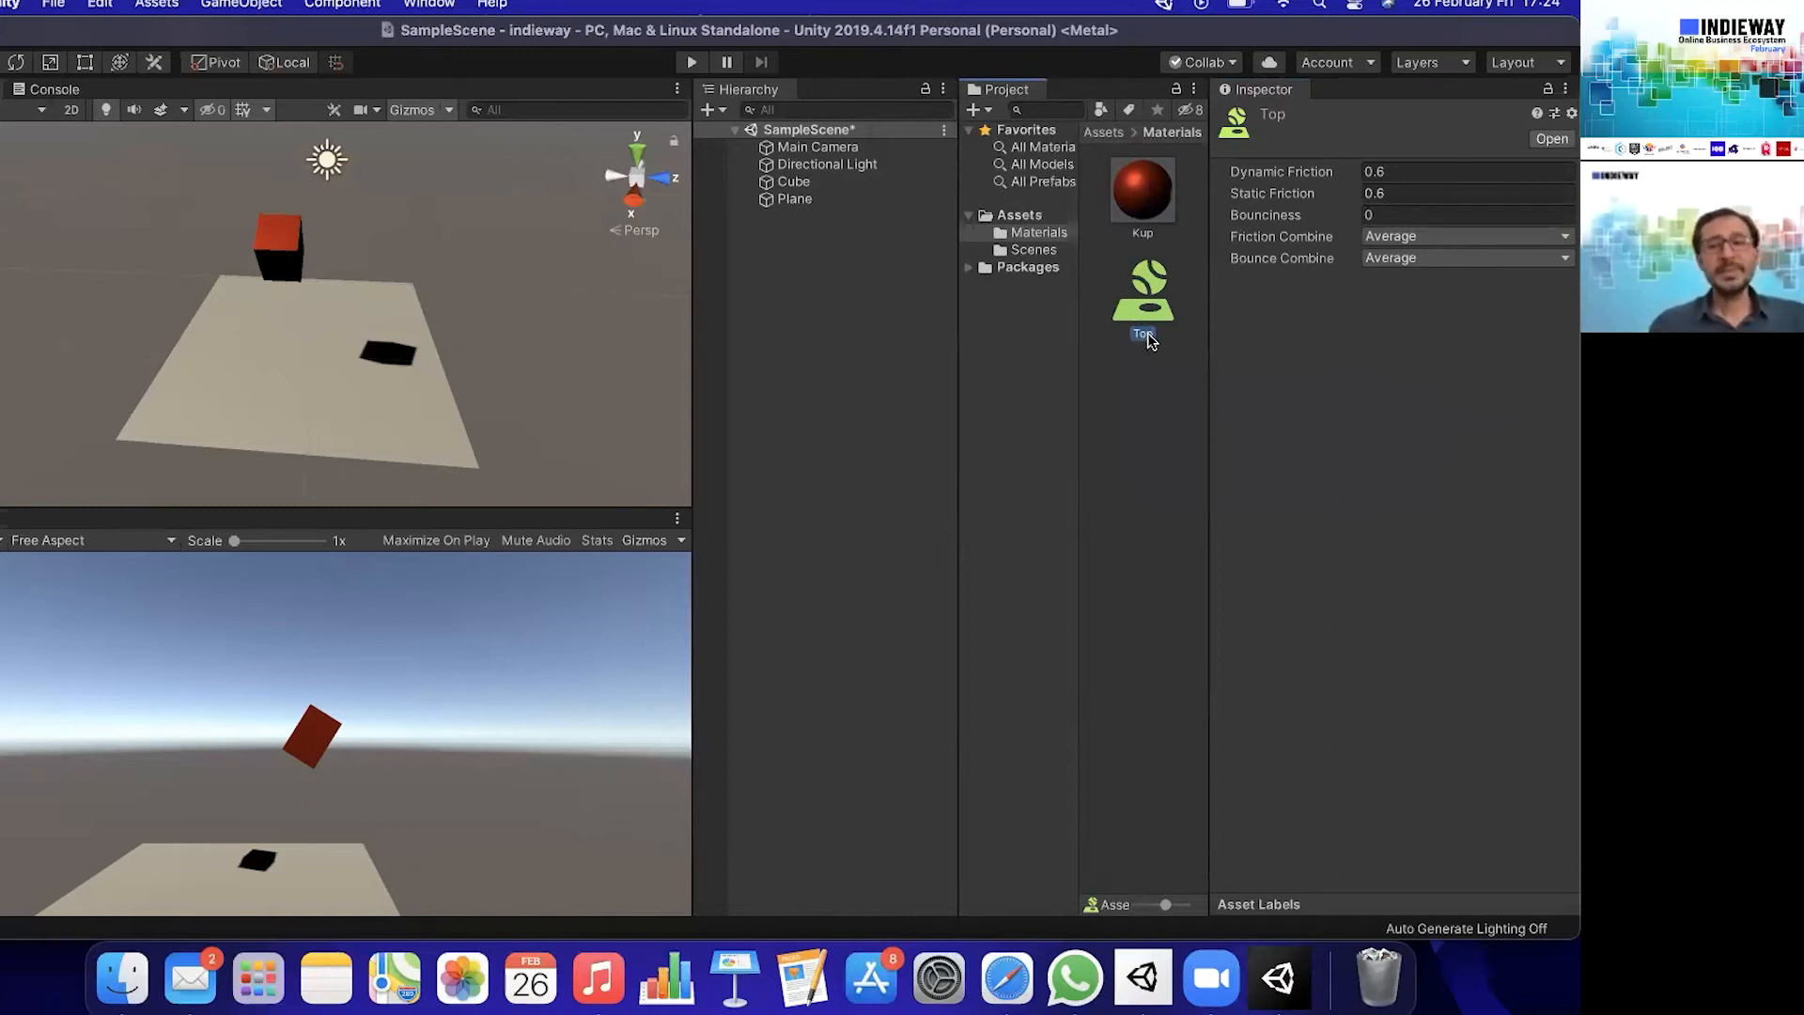
- Set the Top physic material's Bounciness to 1
click(1395, 173)
click(1405, 193)
click(1412, 214)
click(1409, 209)
text(1)
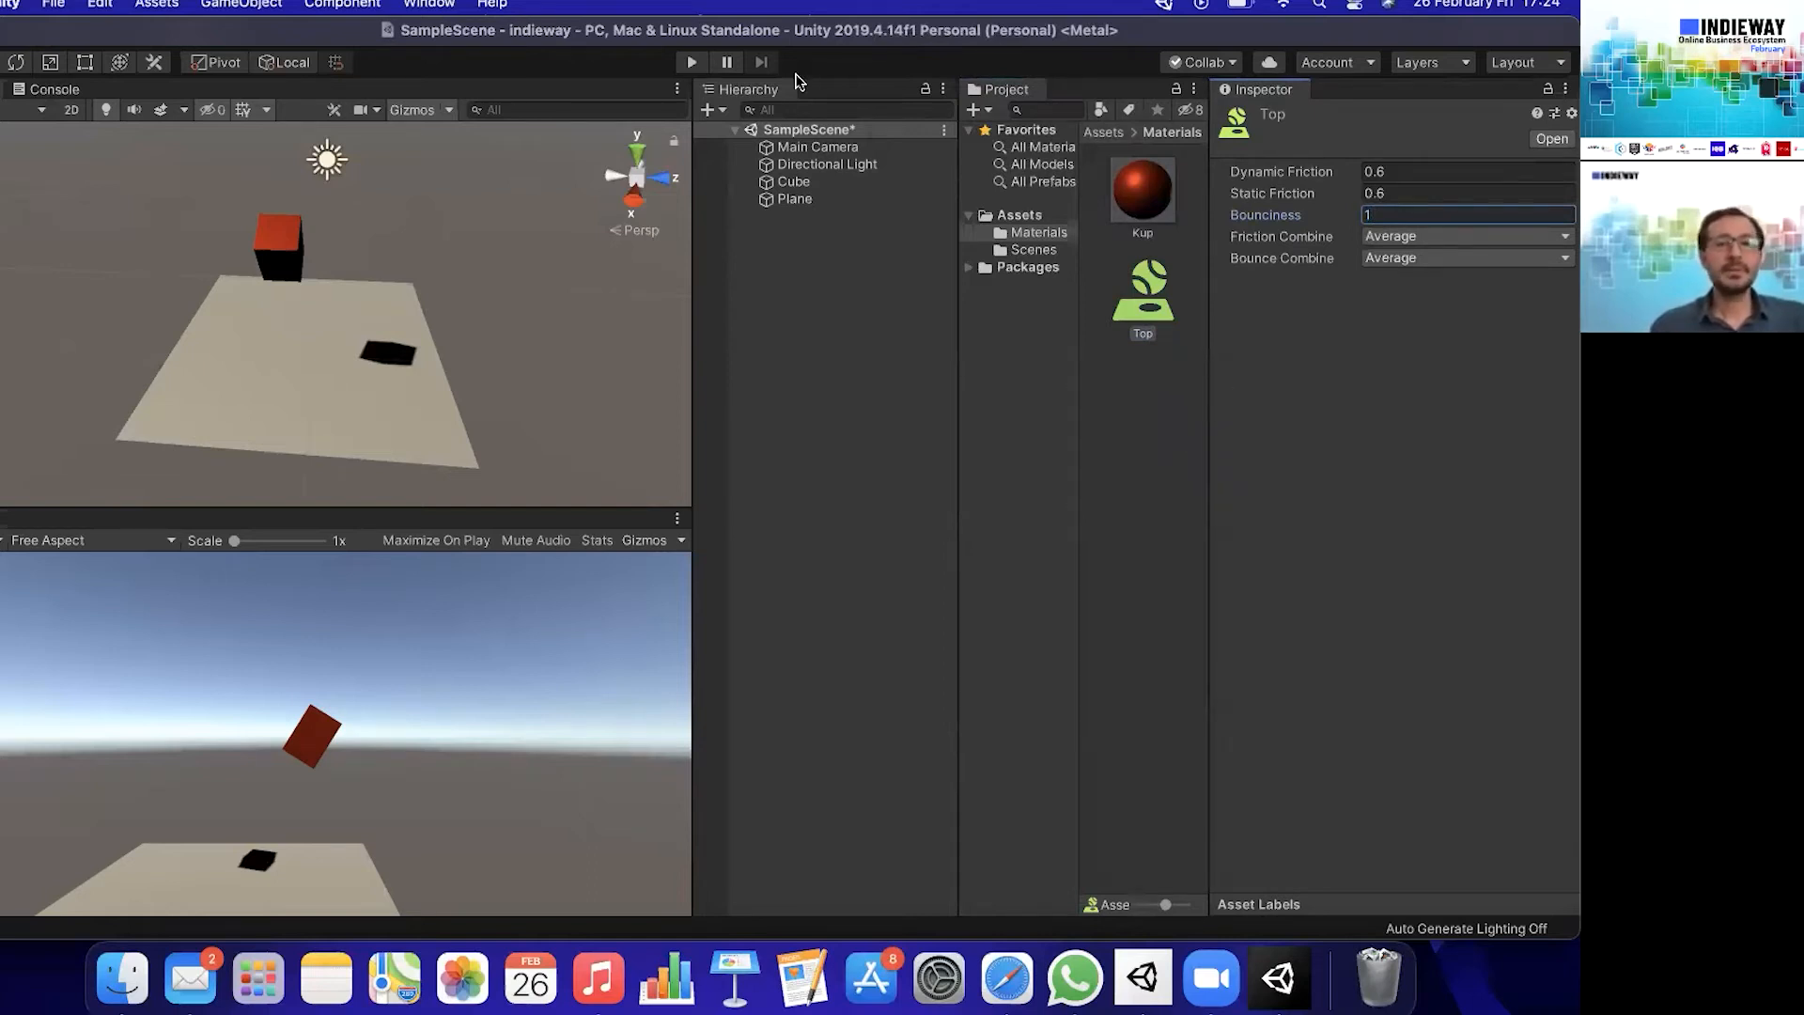
- Add a 3D Sphere to the scene and name it Top
click(707, 110)
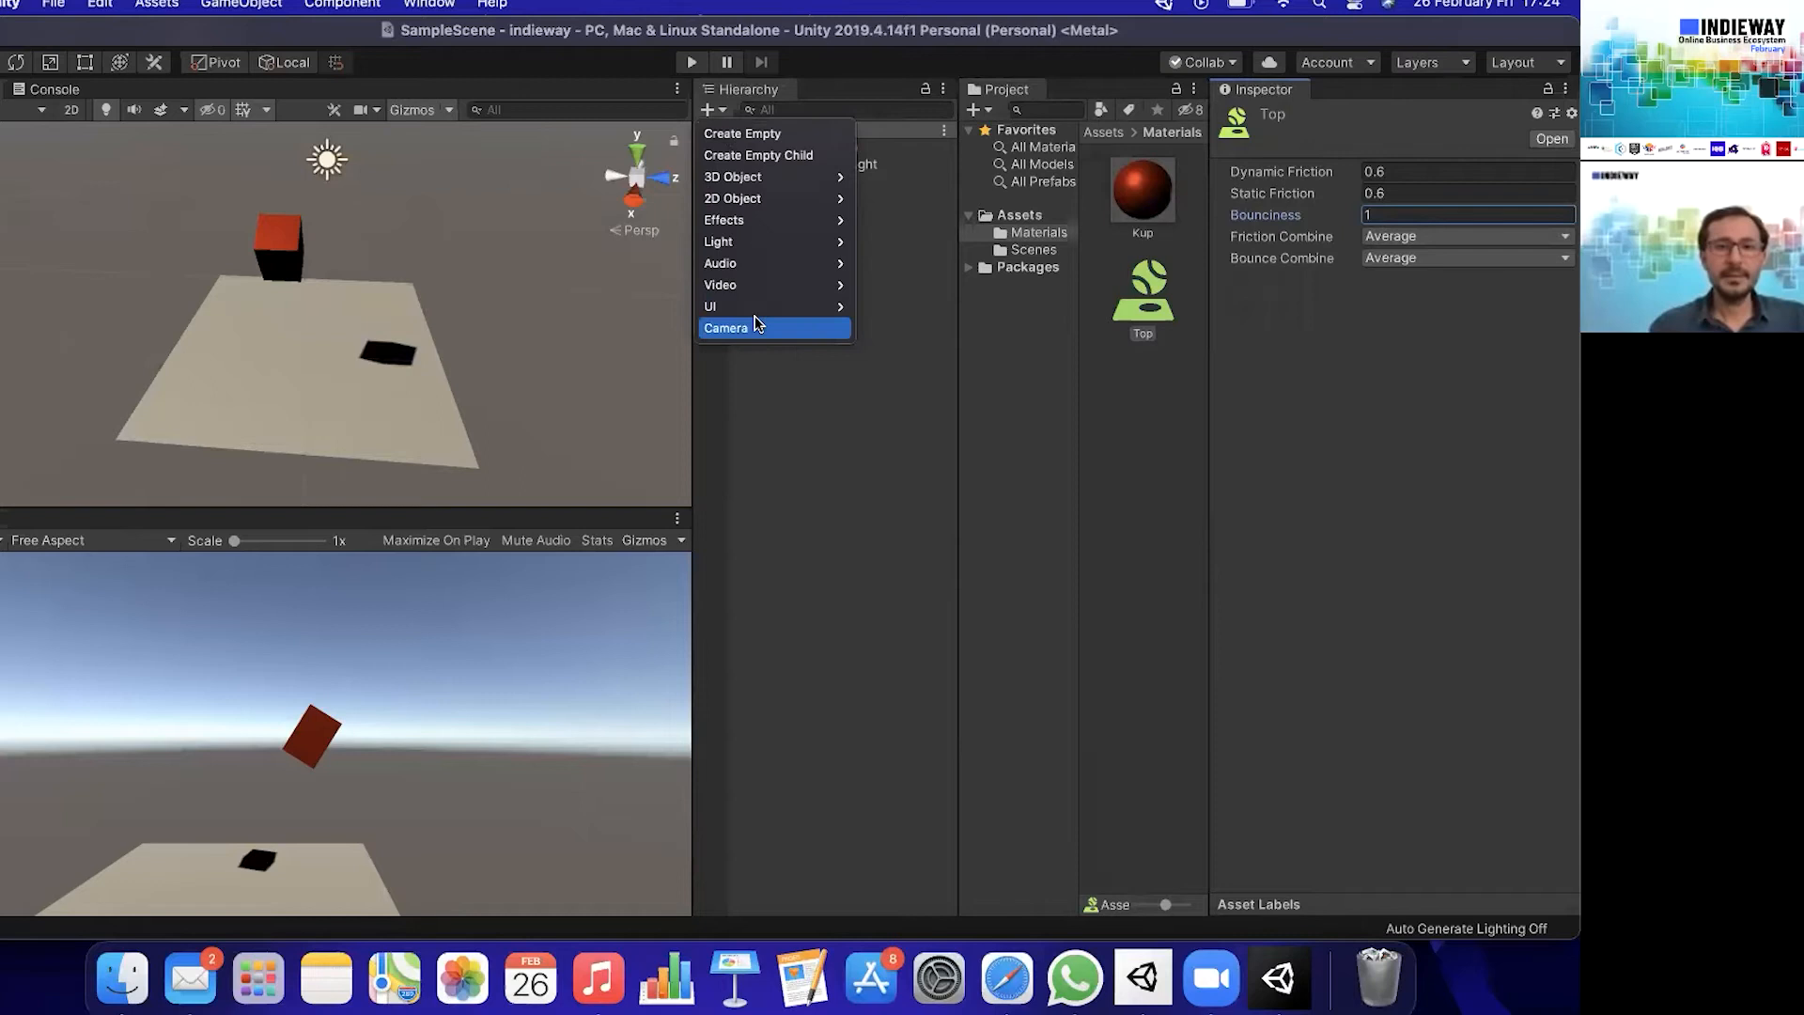
mouse_move(780, 178)
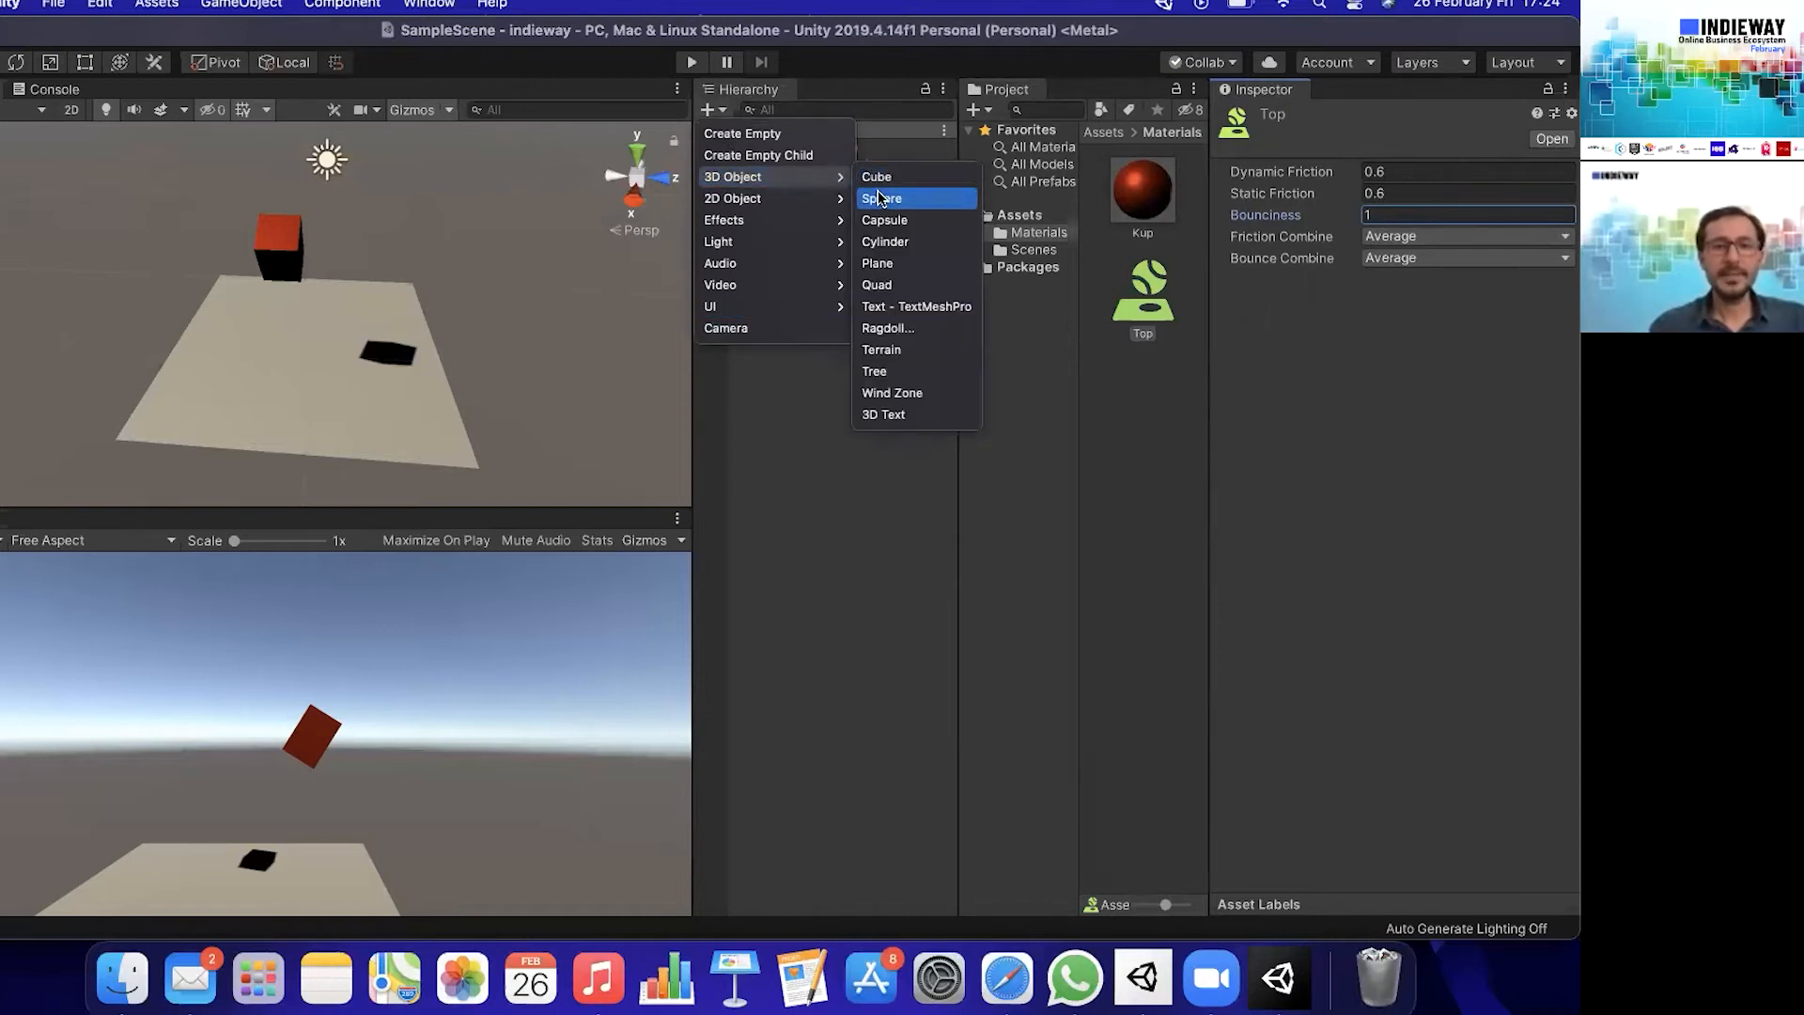
click(881, 197)
click(846, 216)
text(Top)
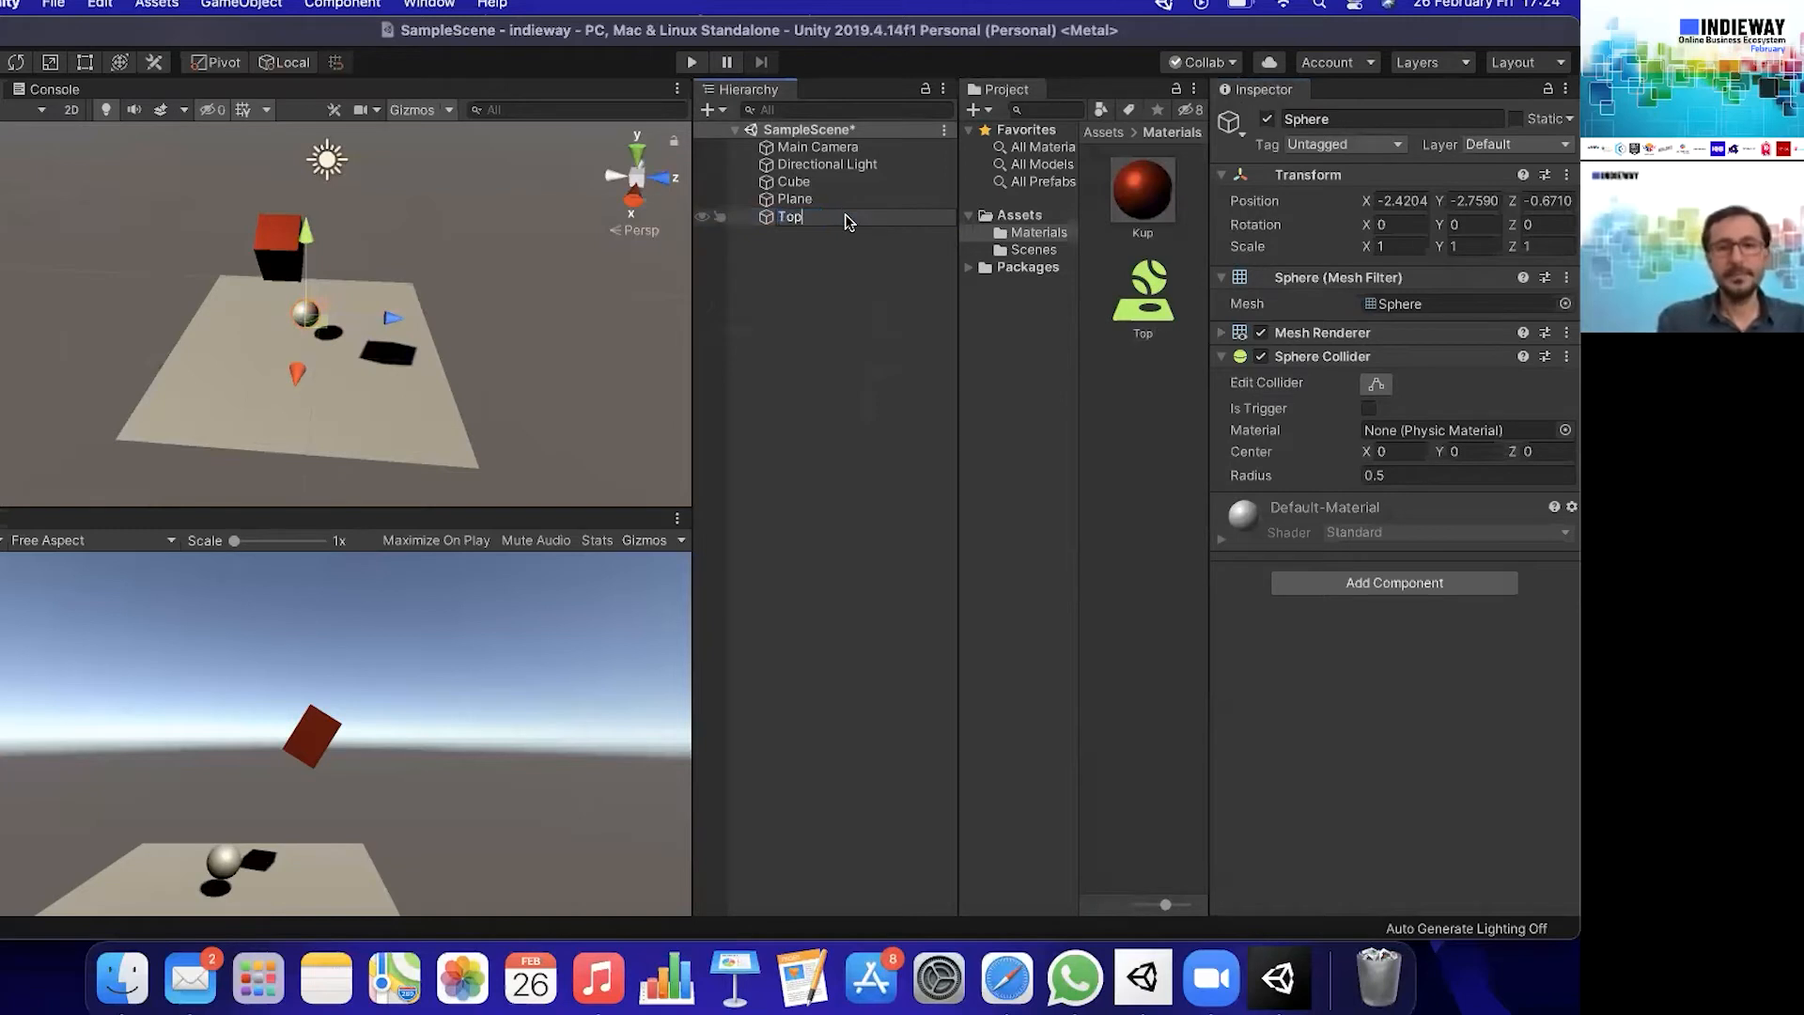
key(Return)
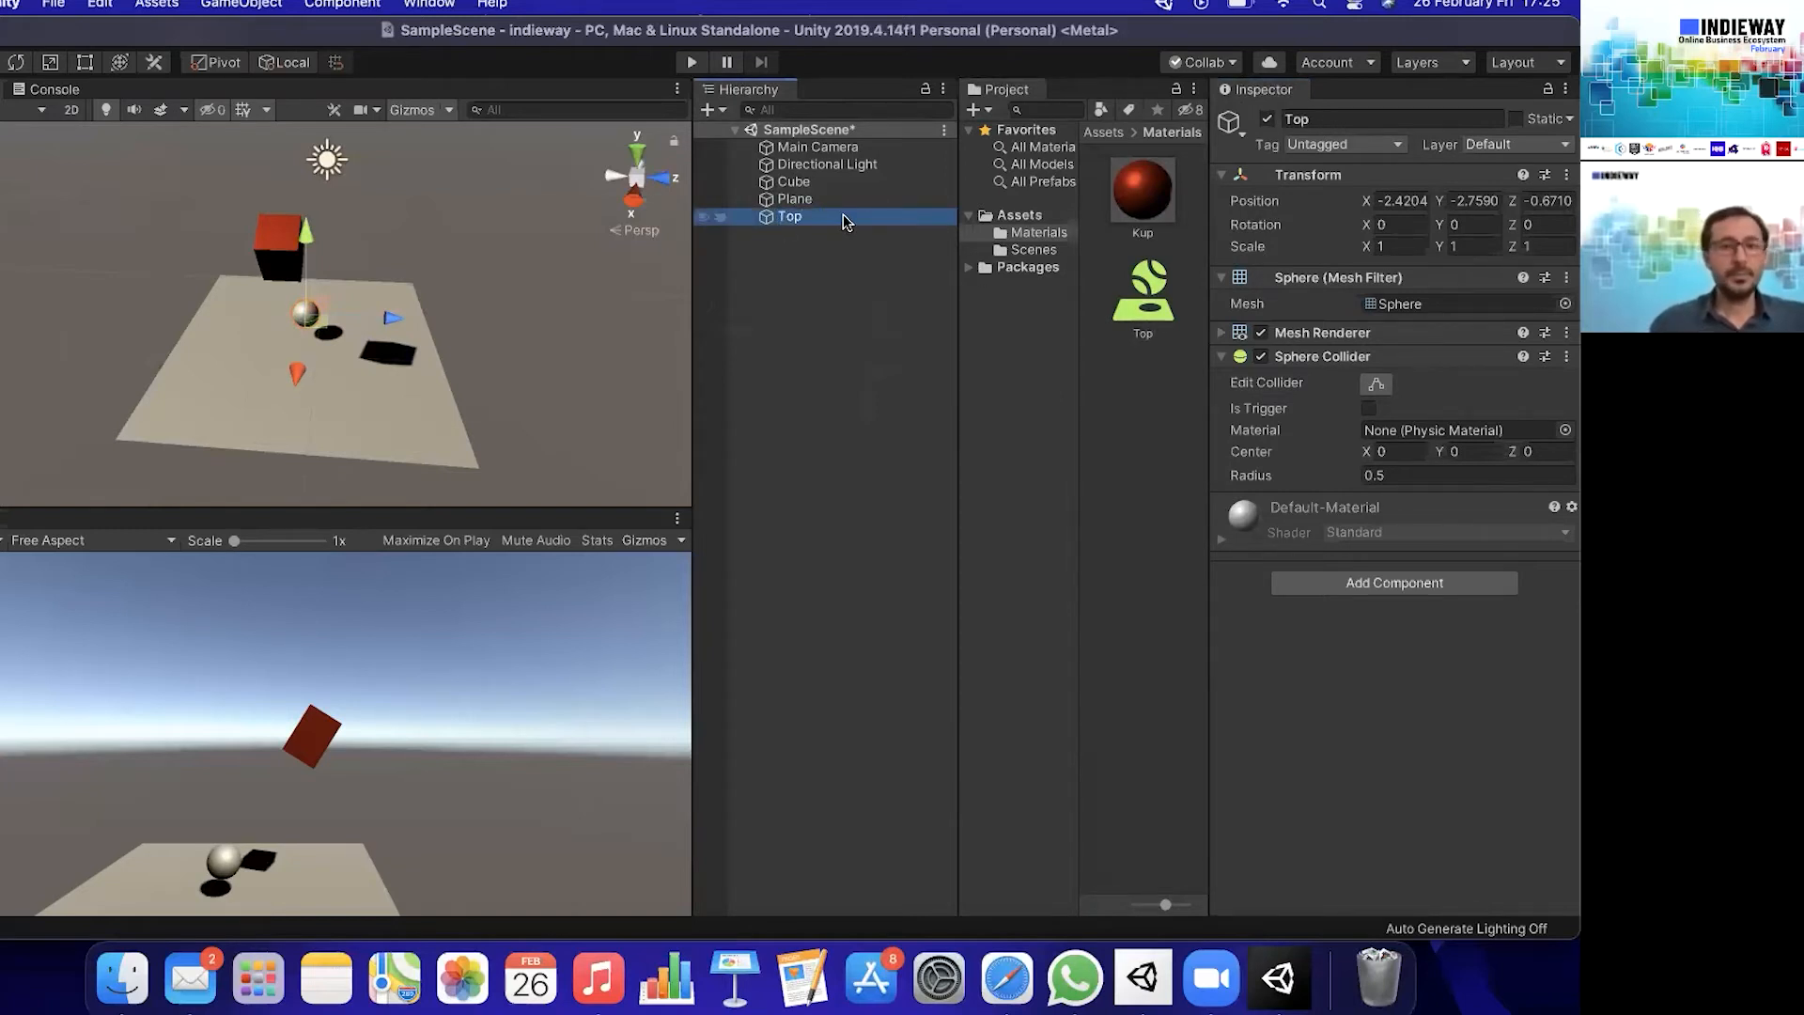
- Assign the Top physic material to the Top sphere's Sphere Collider
click(1168, 323)
drag(1409, 437, 1434, 436)
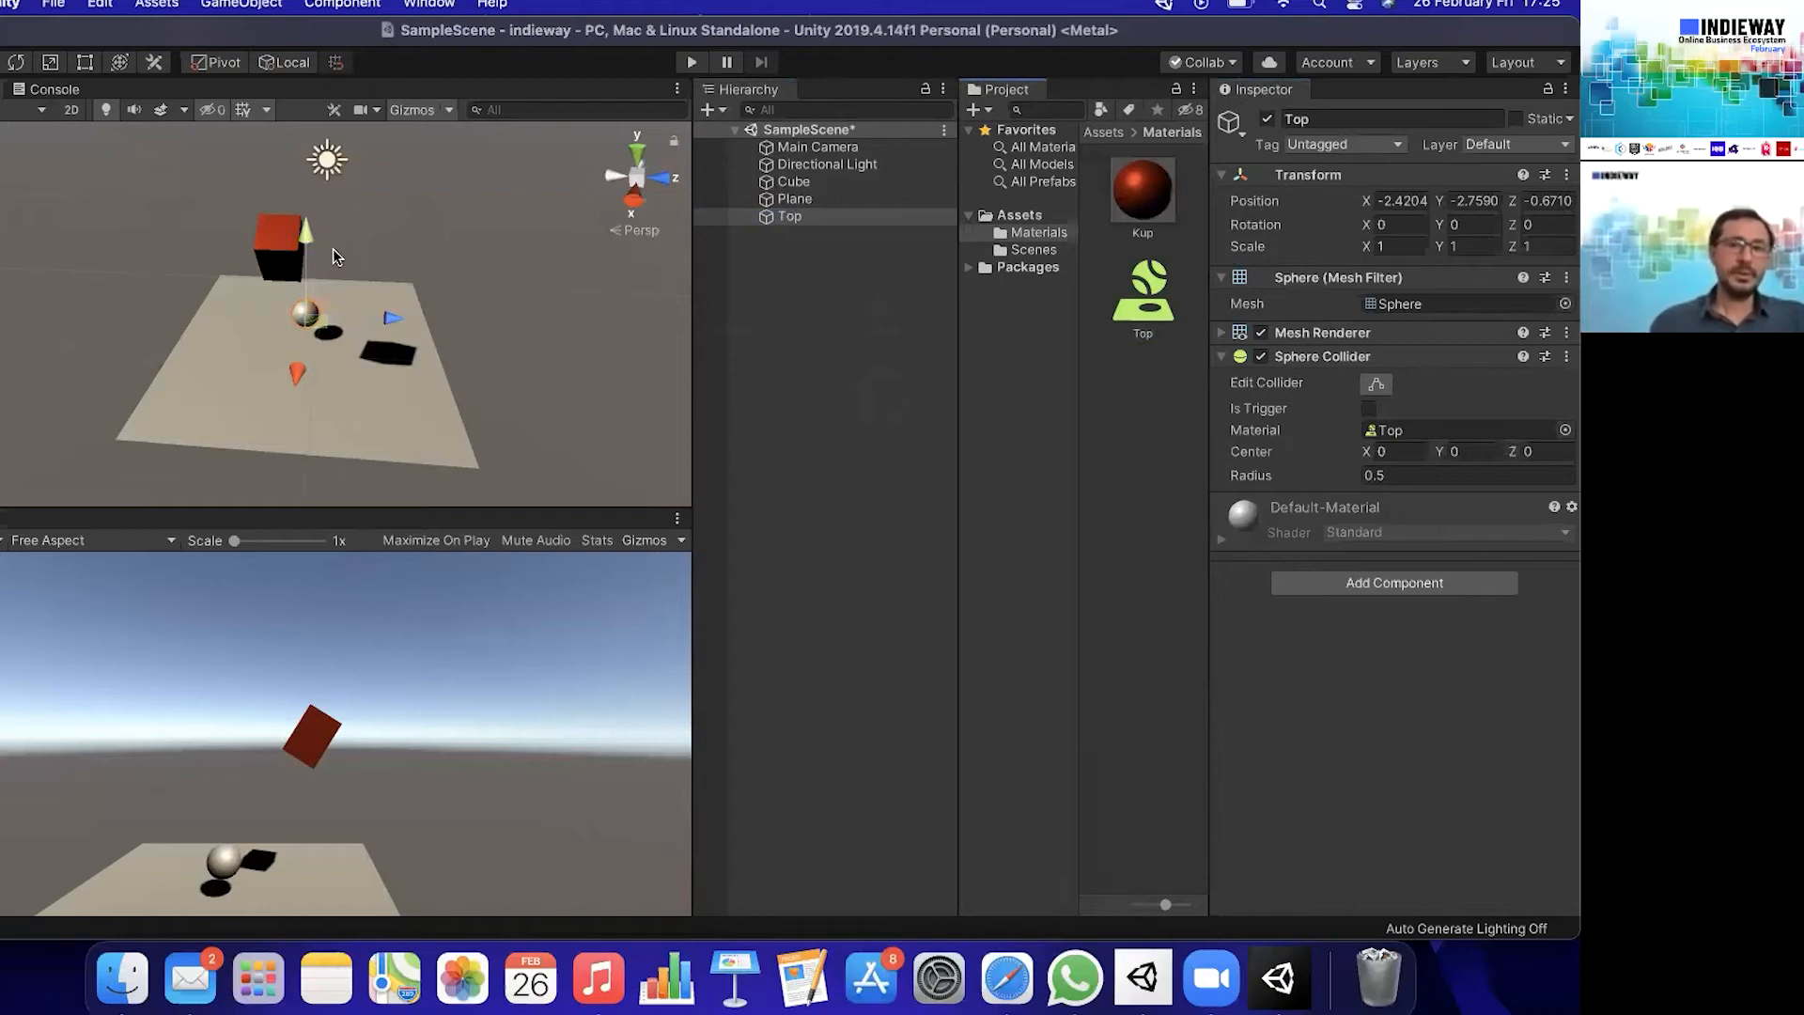
click(1145, 293)
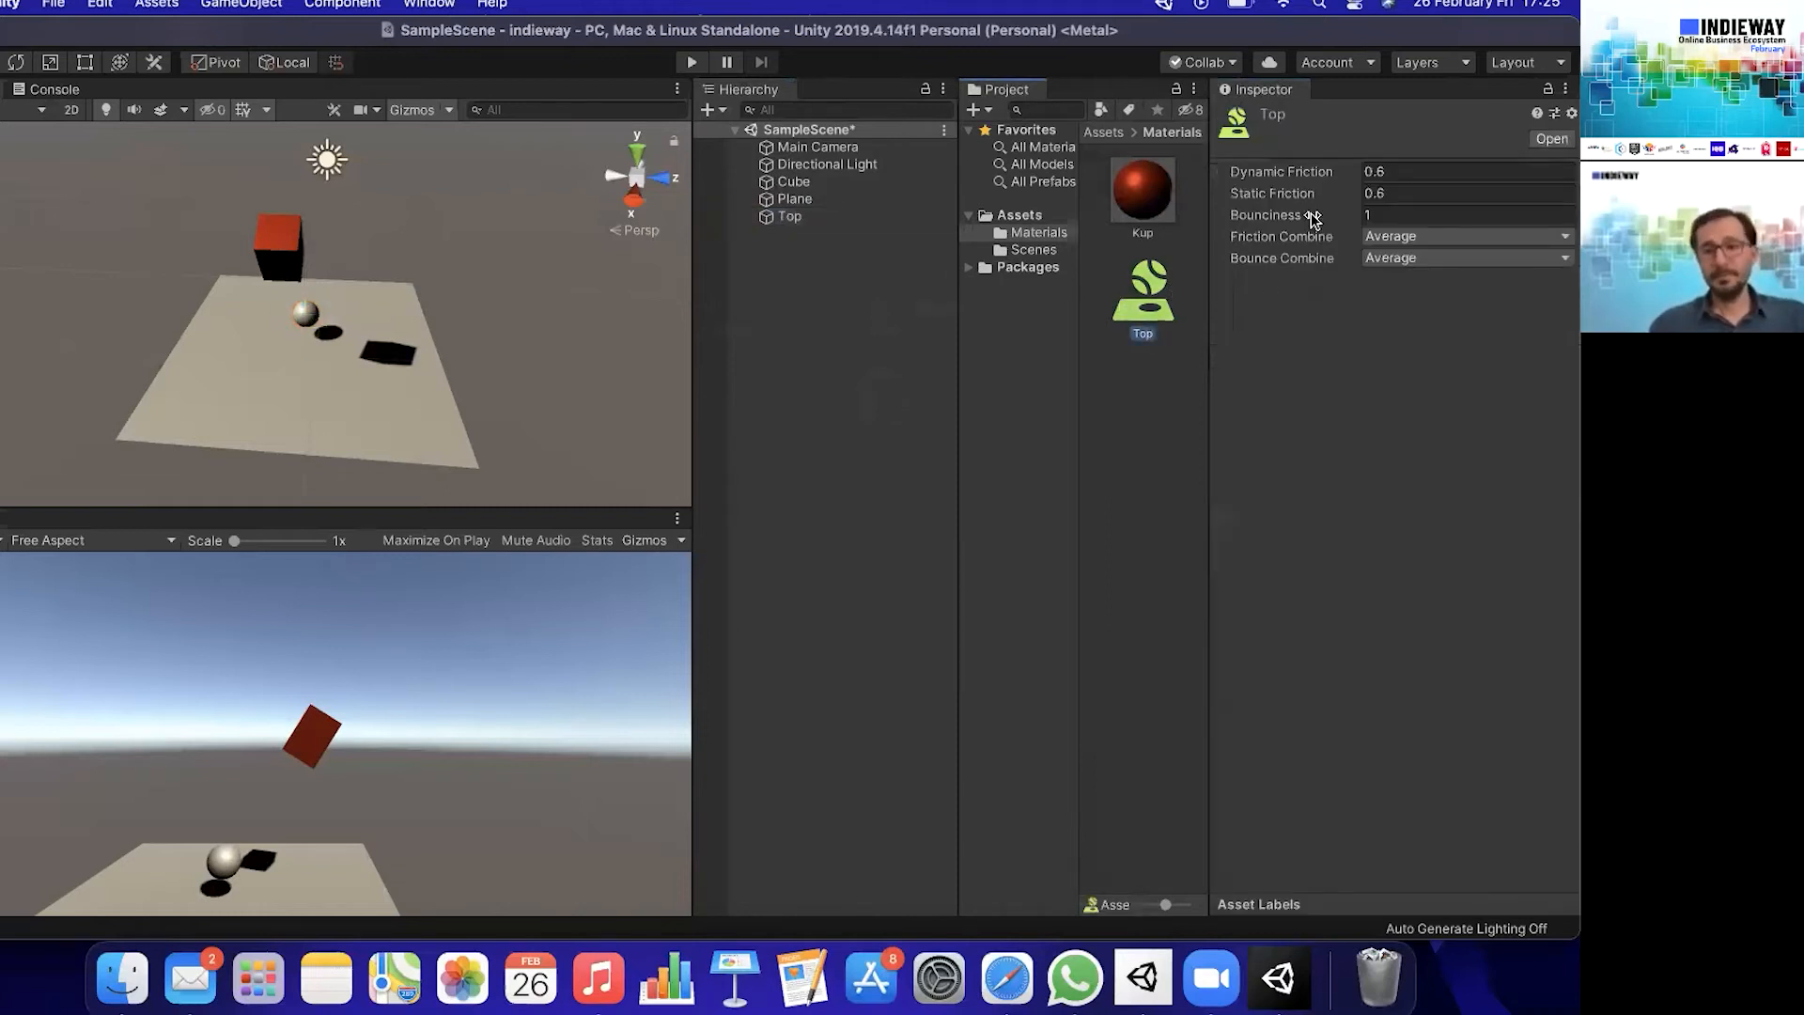
drag(1173, 331, 846, 217)
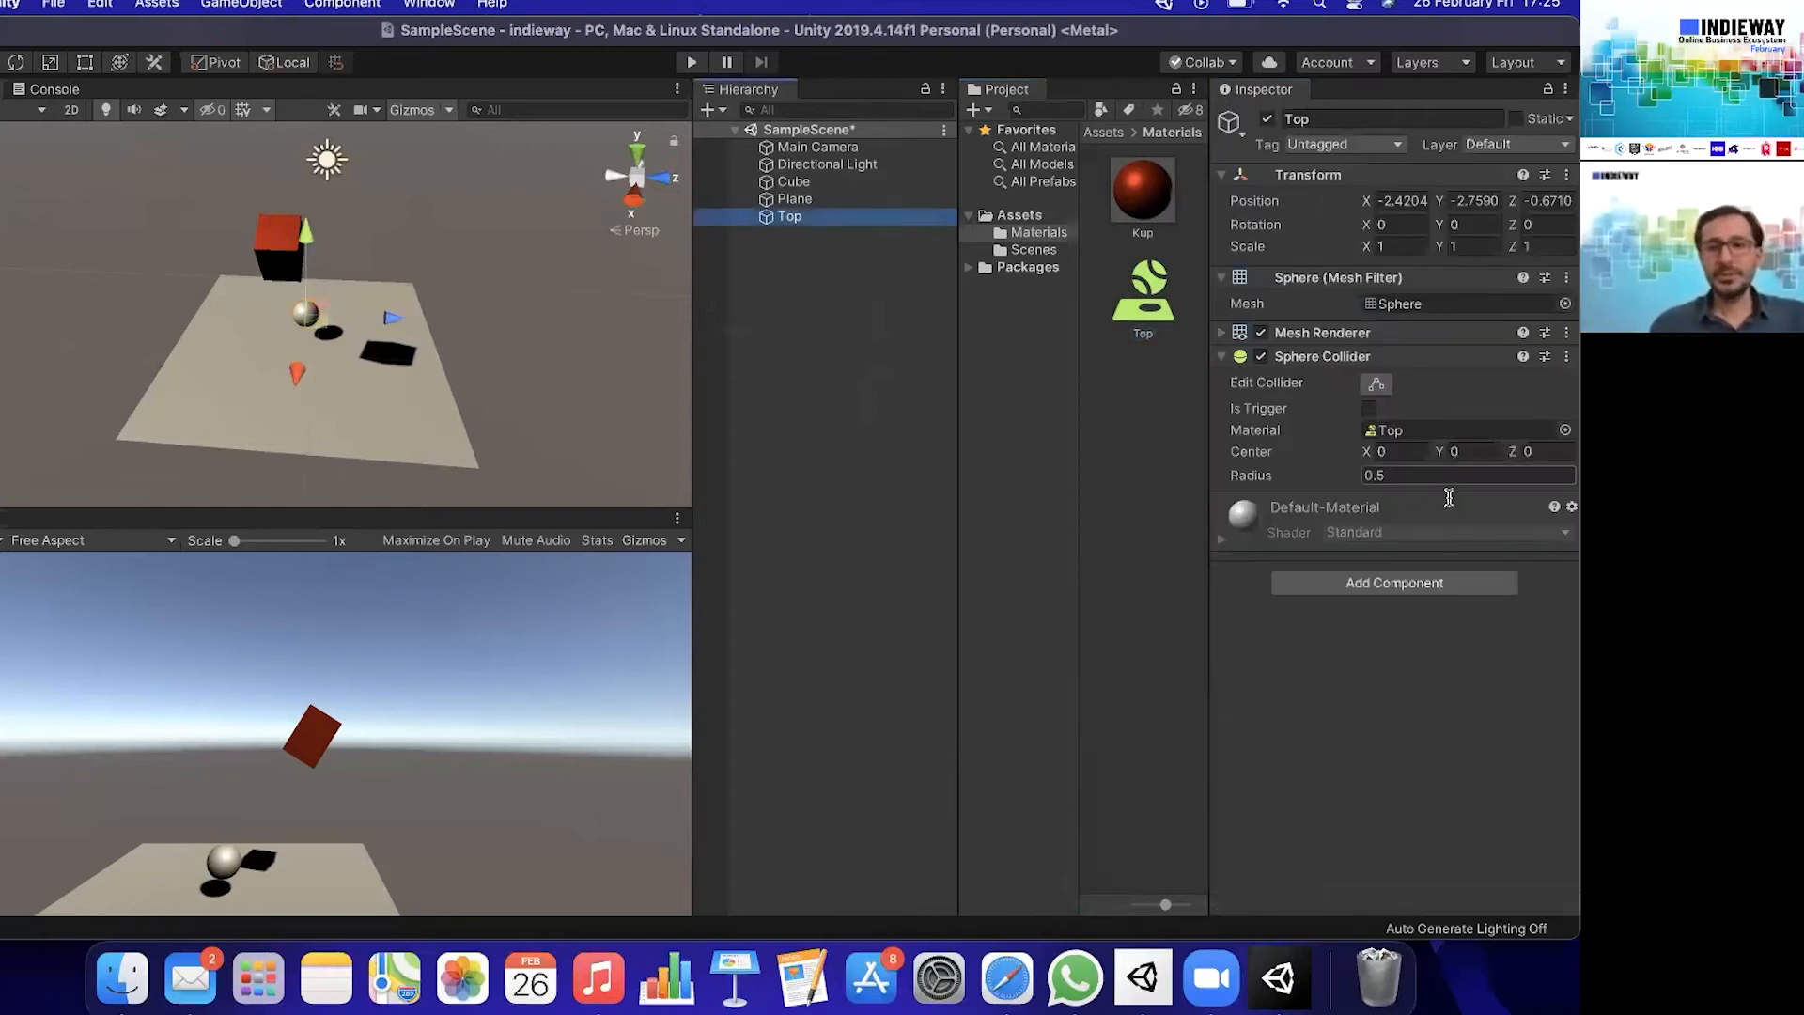
- Add a Rigidbody component to the Top sphere and deselect it
click(1425, 585)
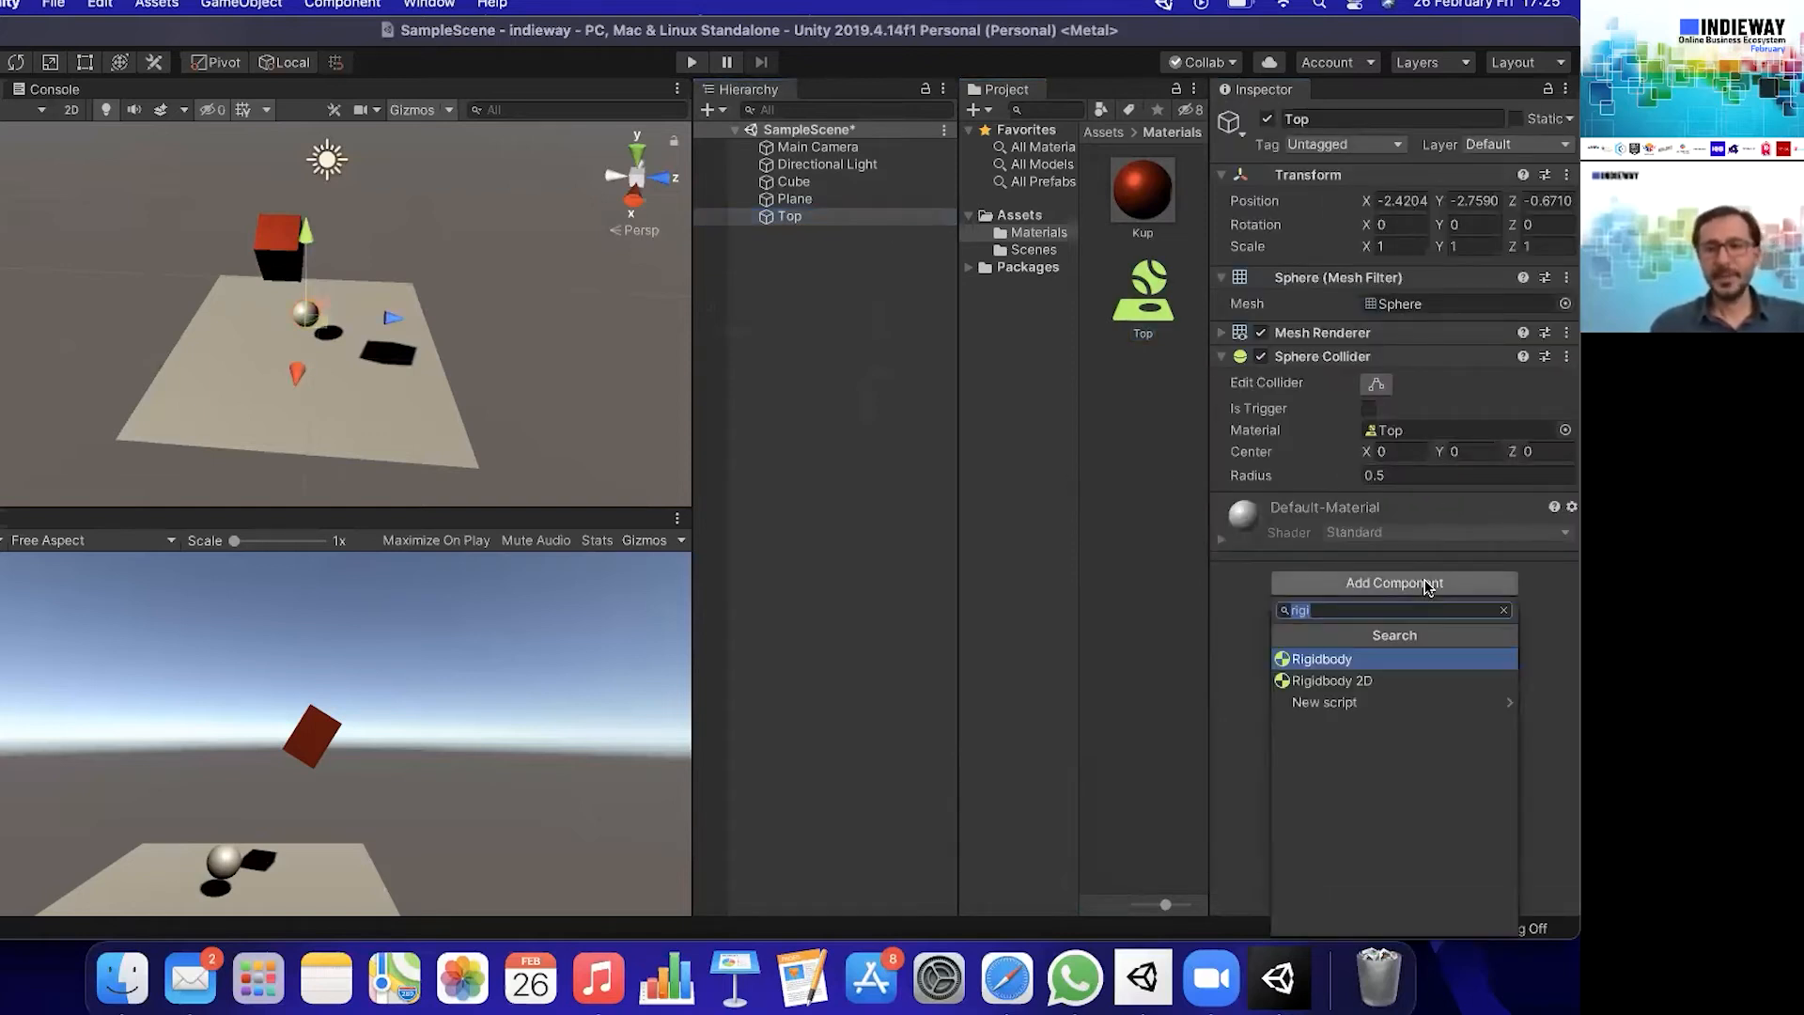
click(1448, 660)
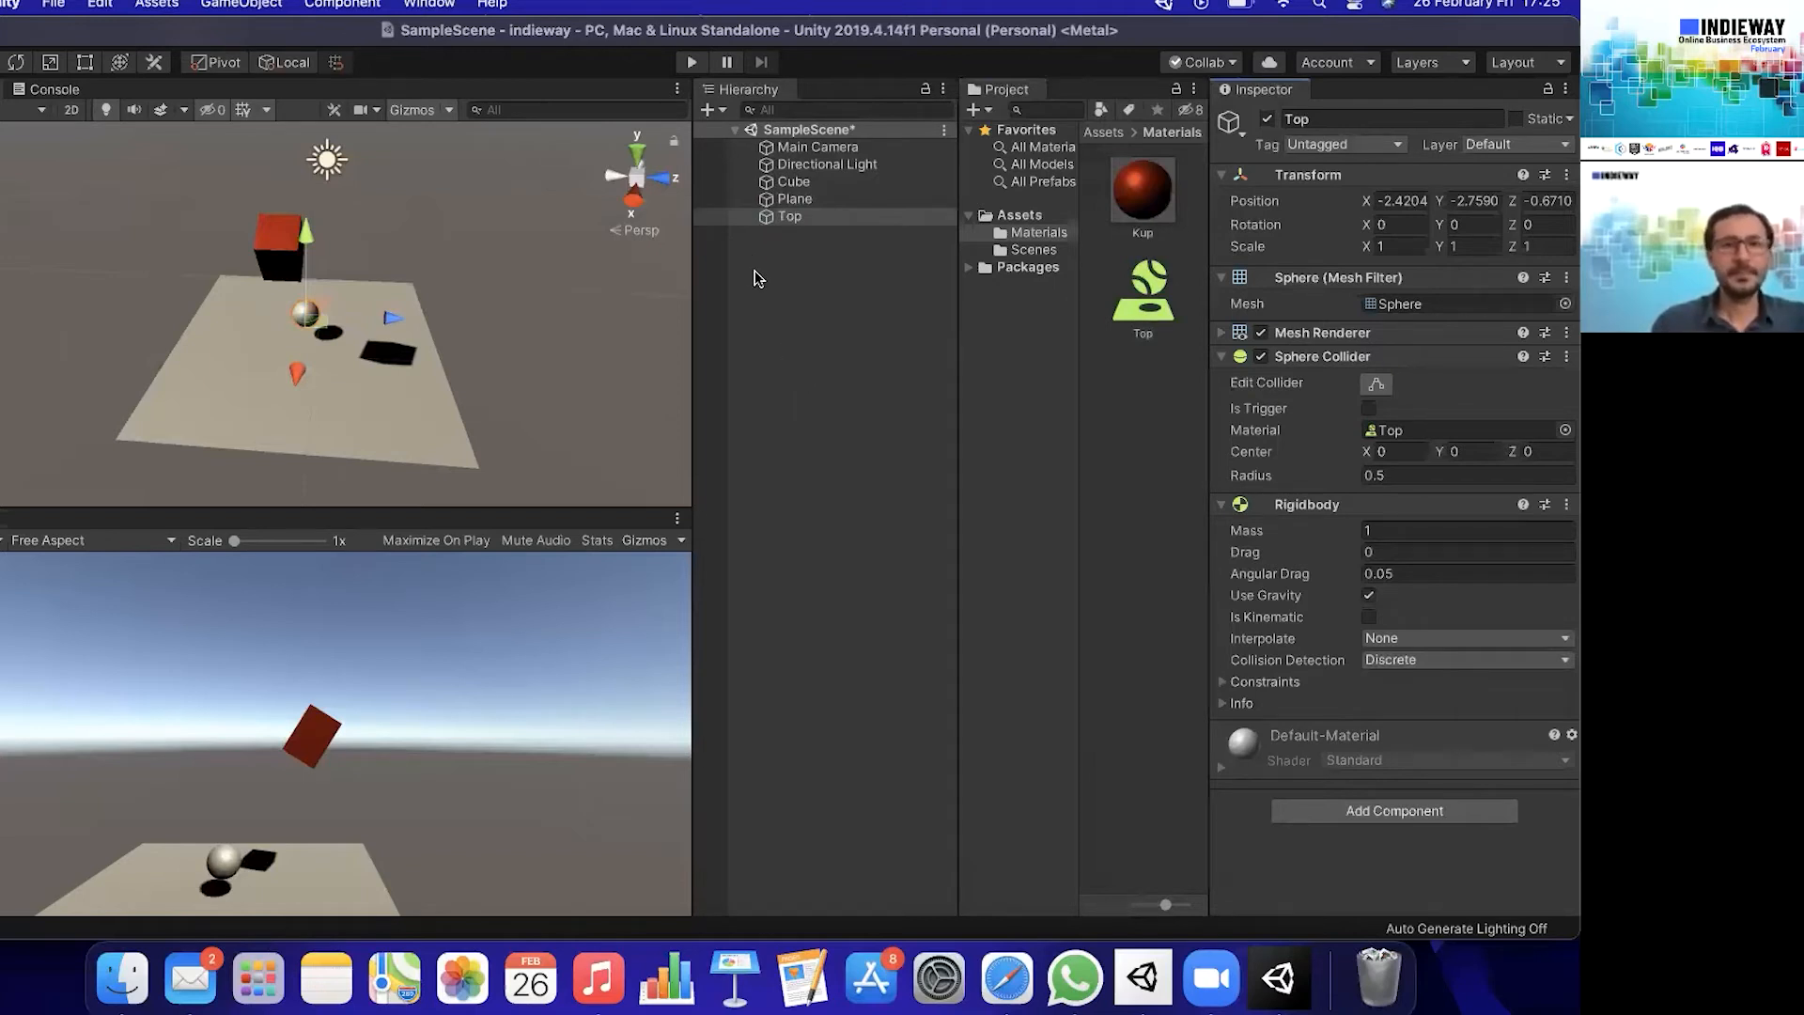
click(776, 302)
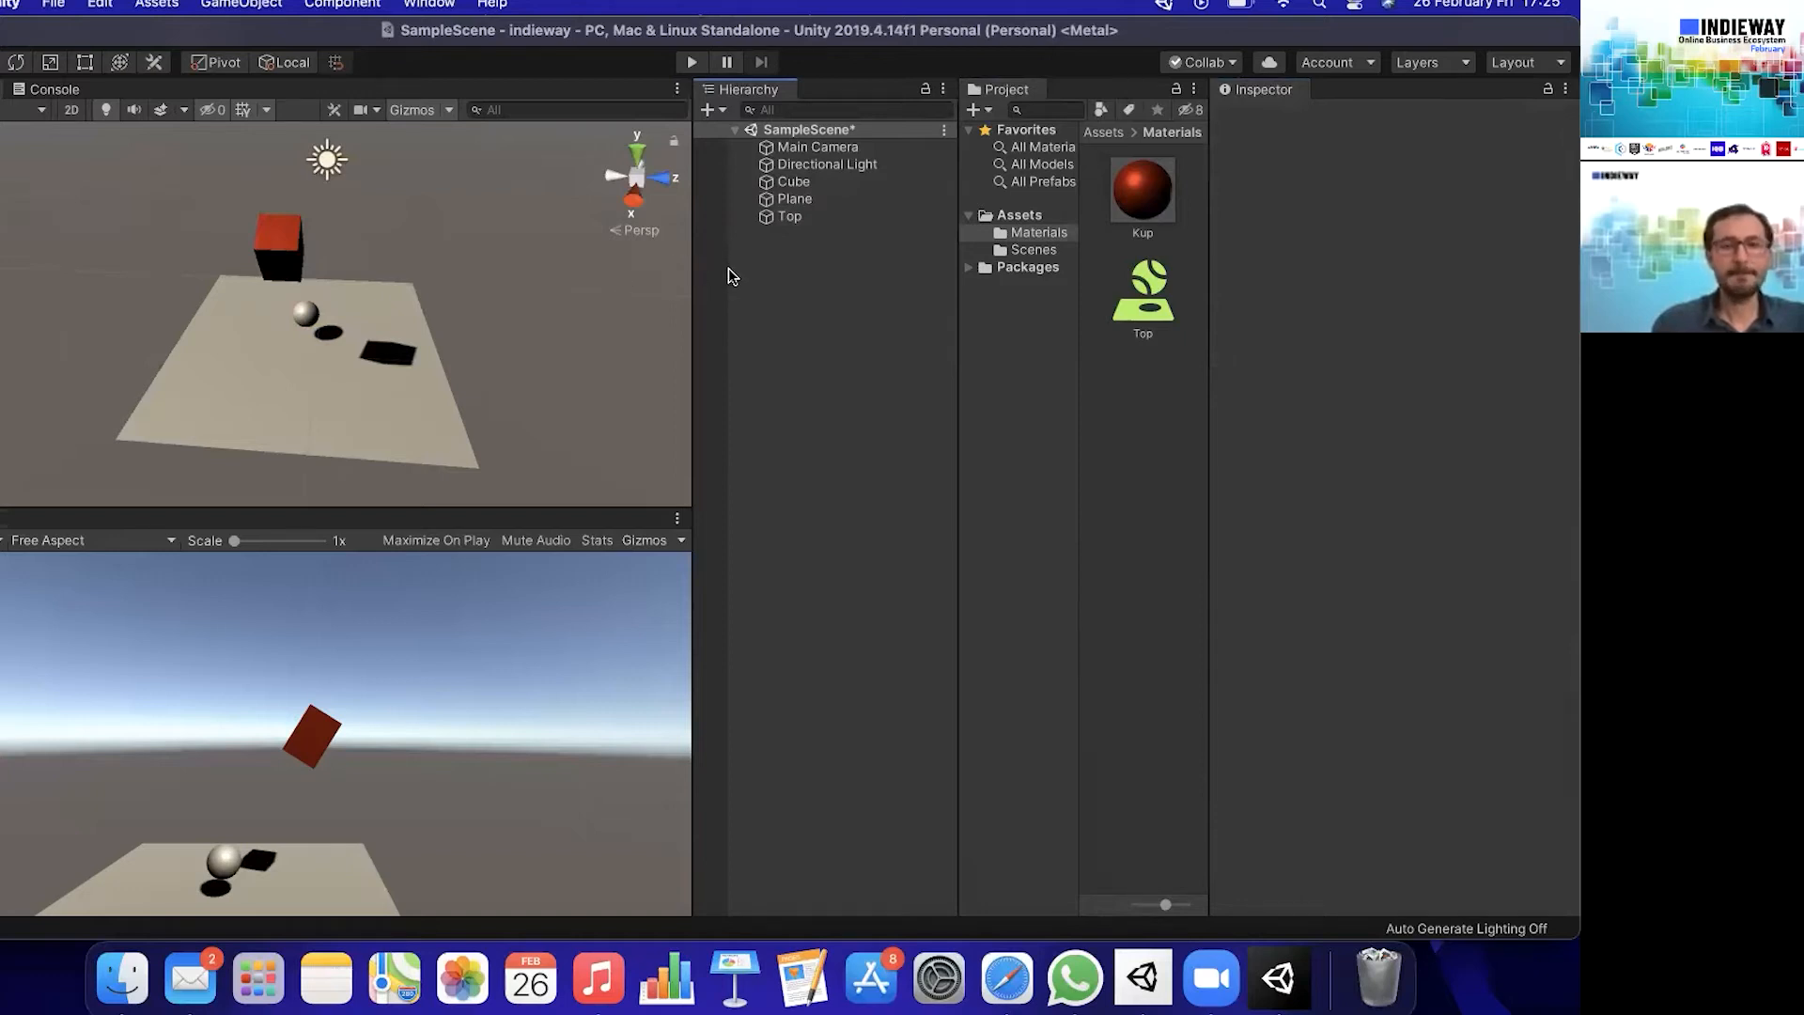
- Run the scene in Play mode to watch how the Top sphere behaves, inspect its properties and stop playback
key(super+p)
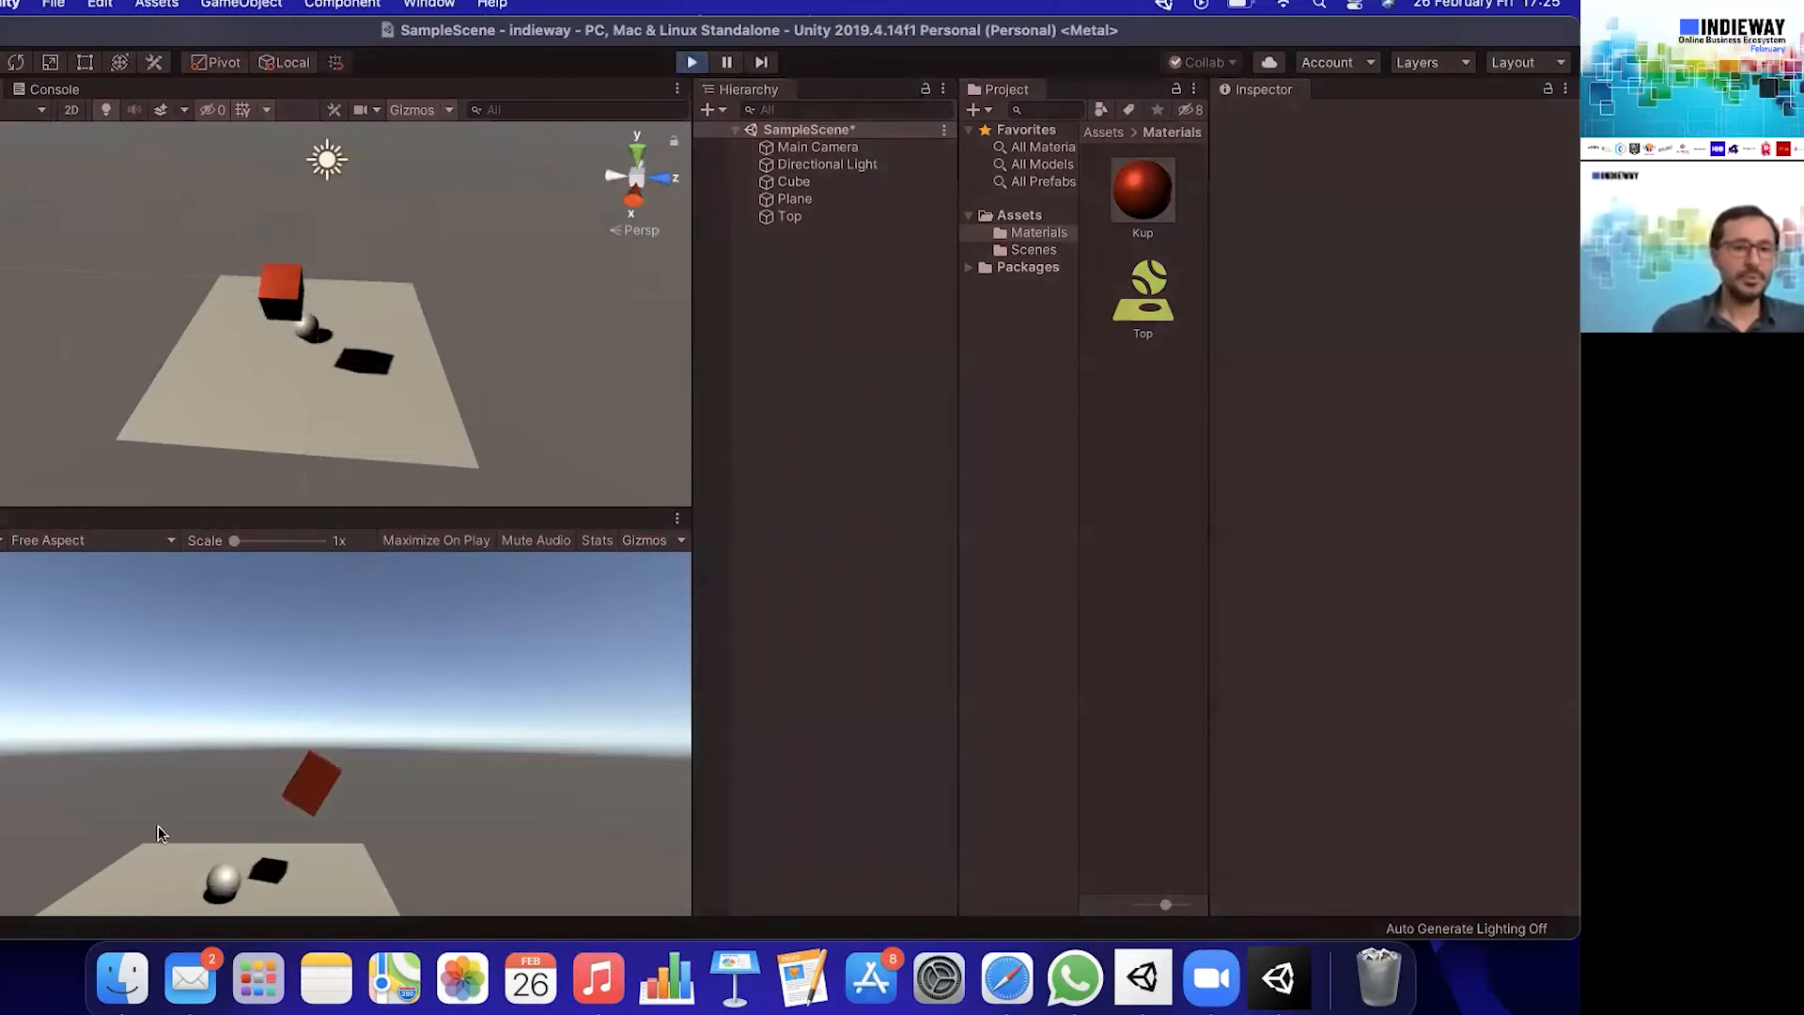
click(775, 217)
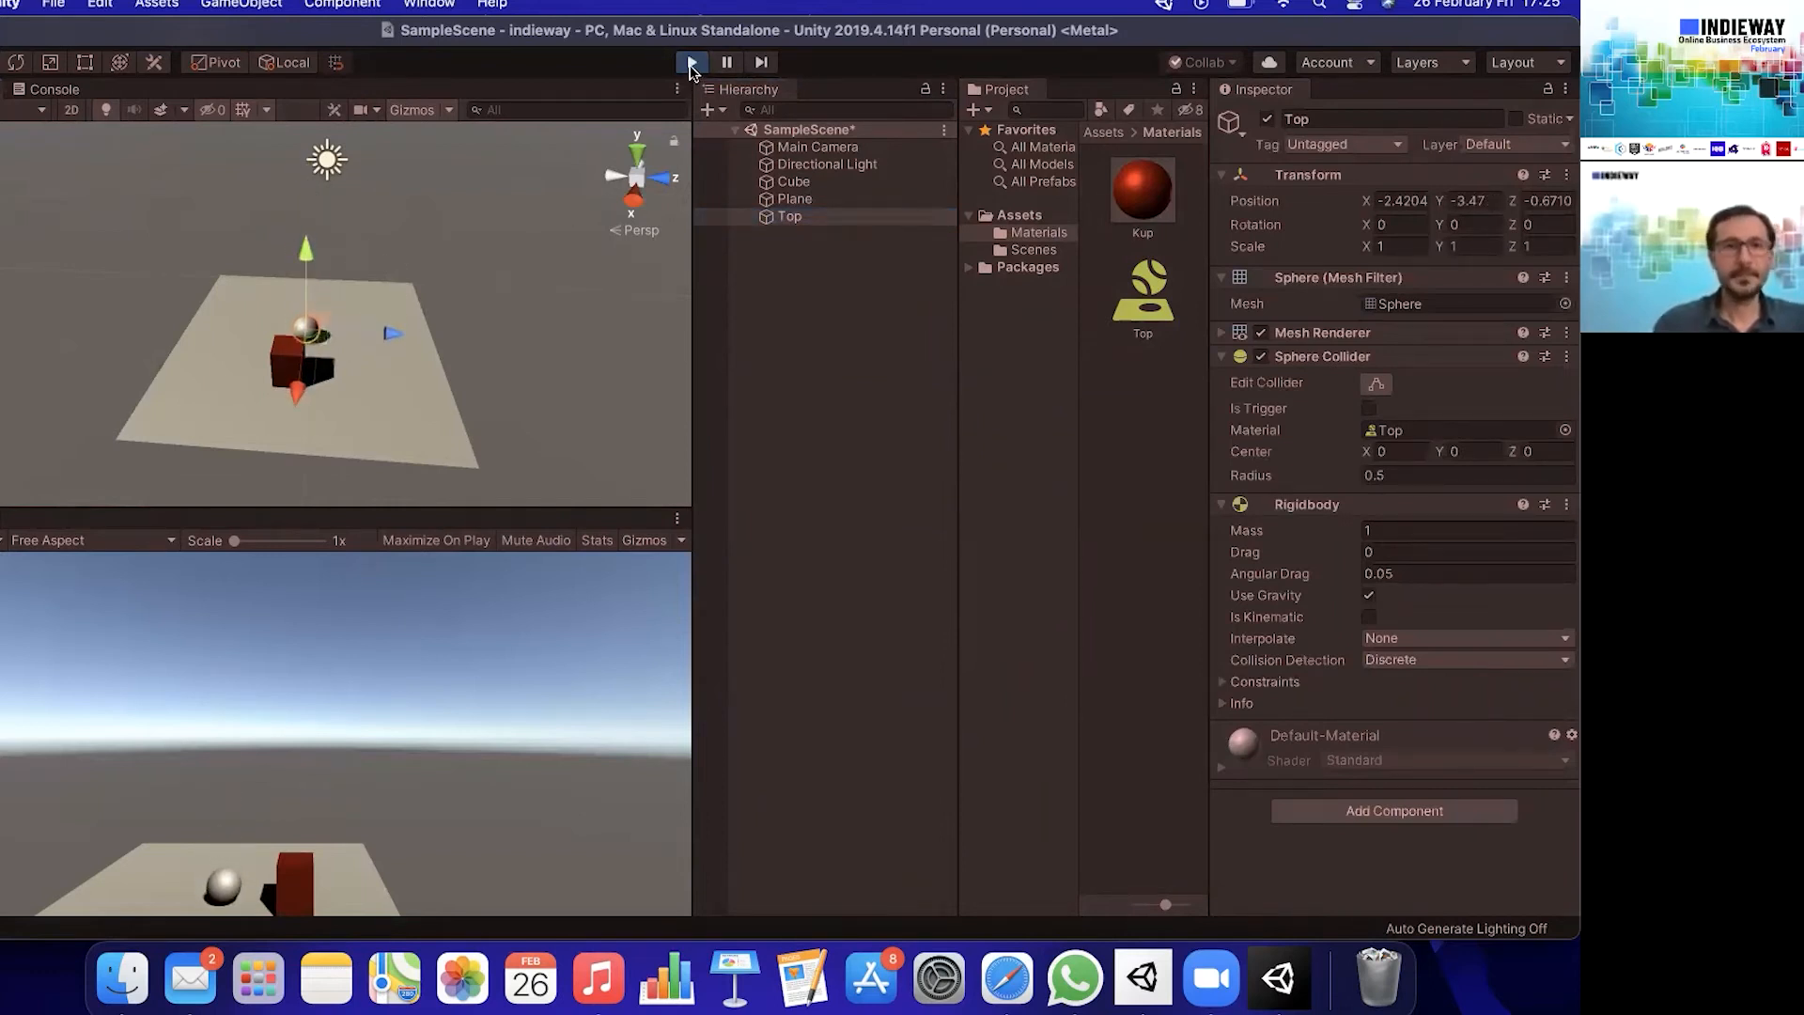
click(692, 63)
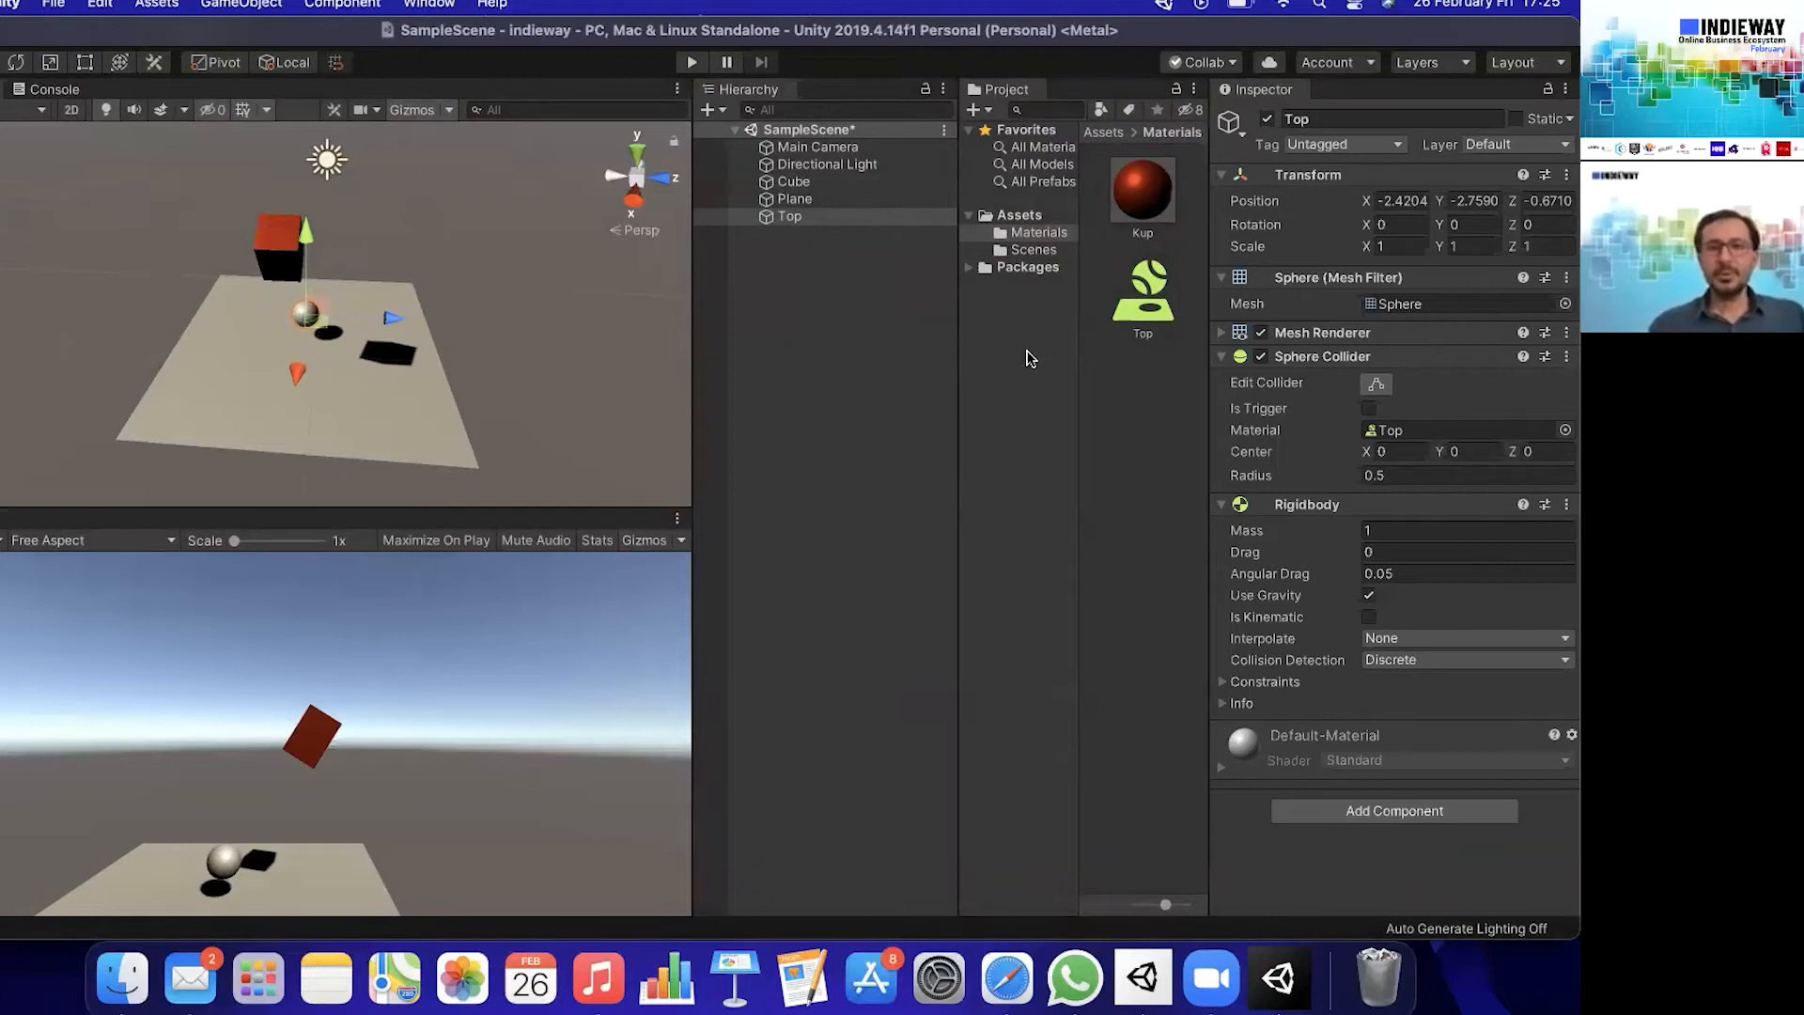
- Create a C# script named KupOlusturucu in the Assets folder
click(1038, 216)
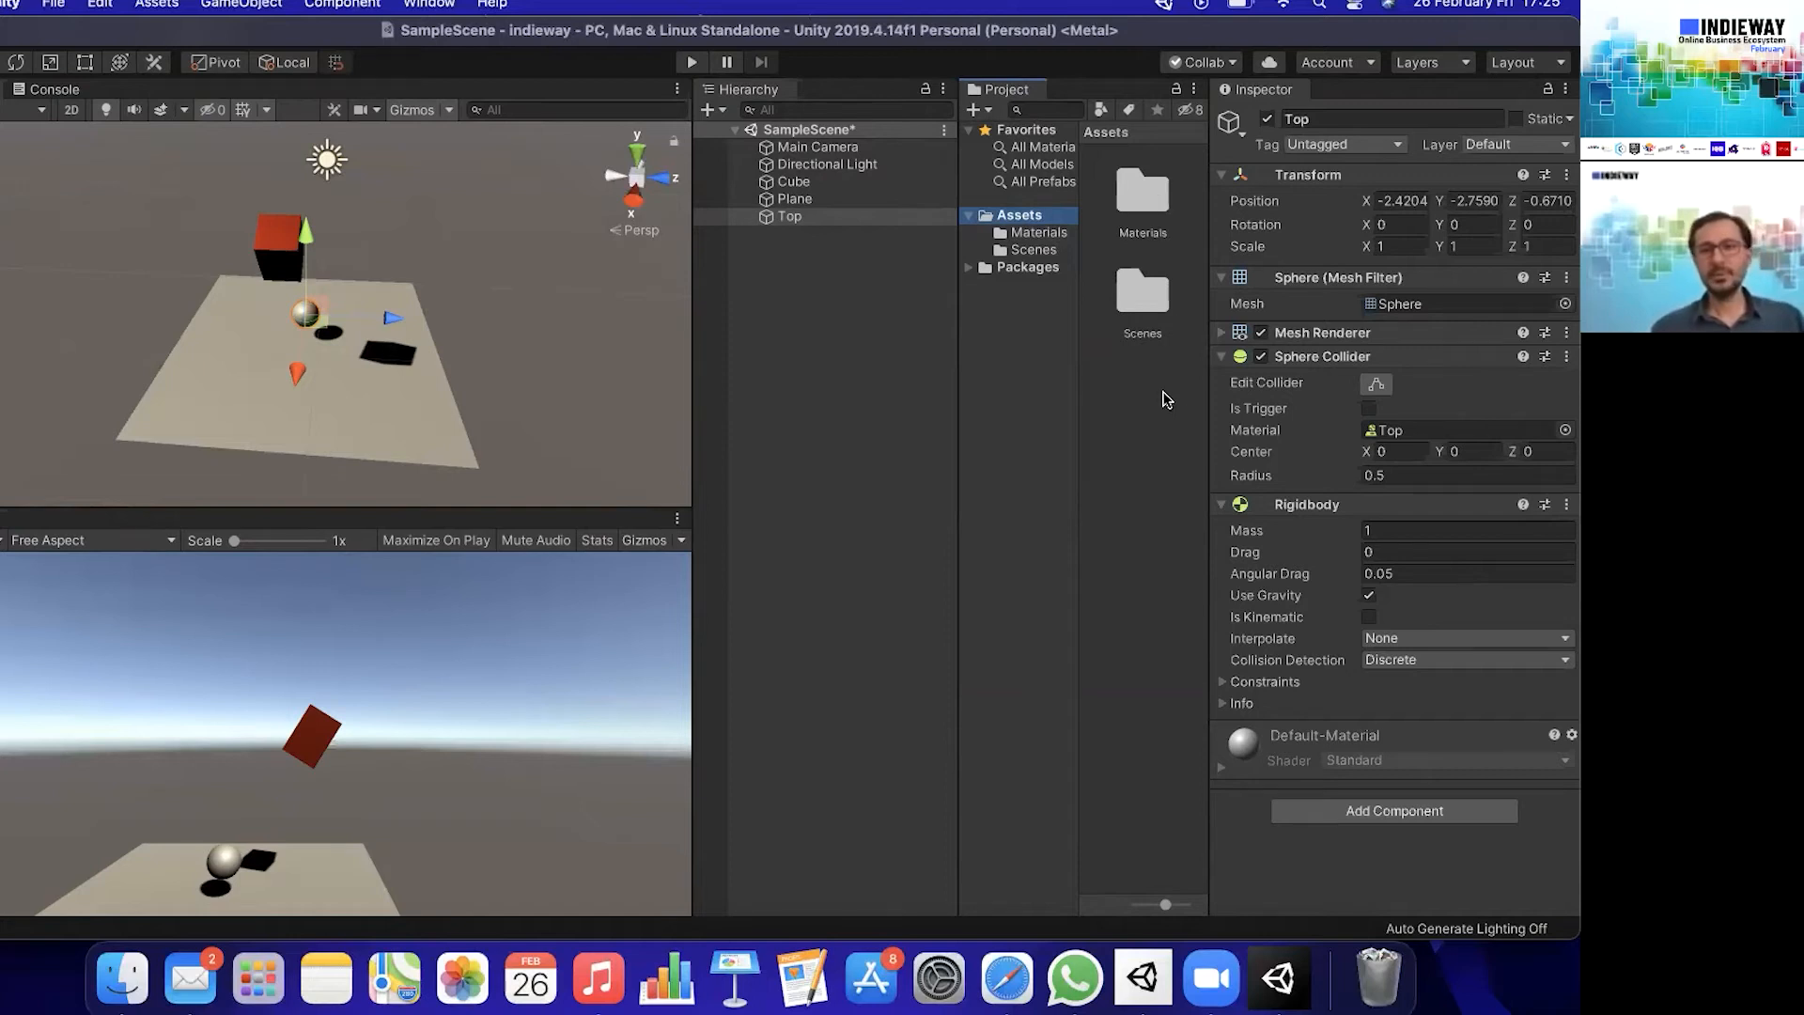
double_click(1159, 297)
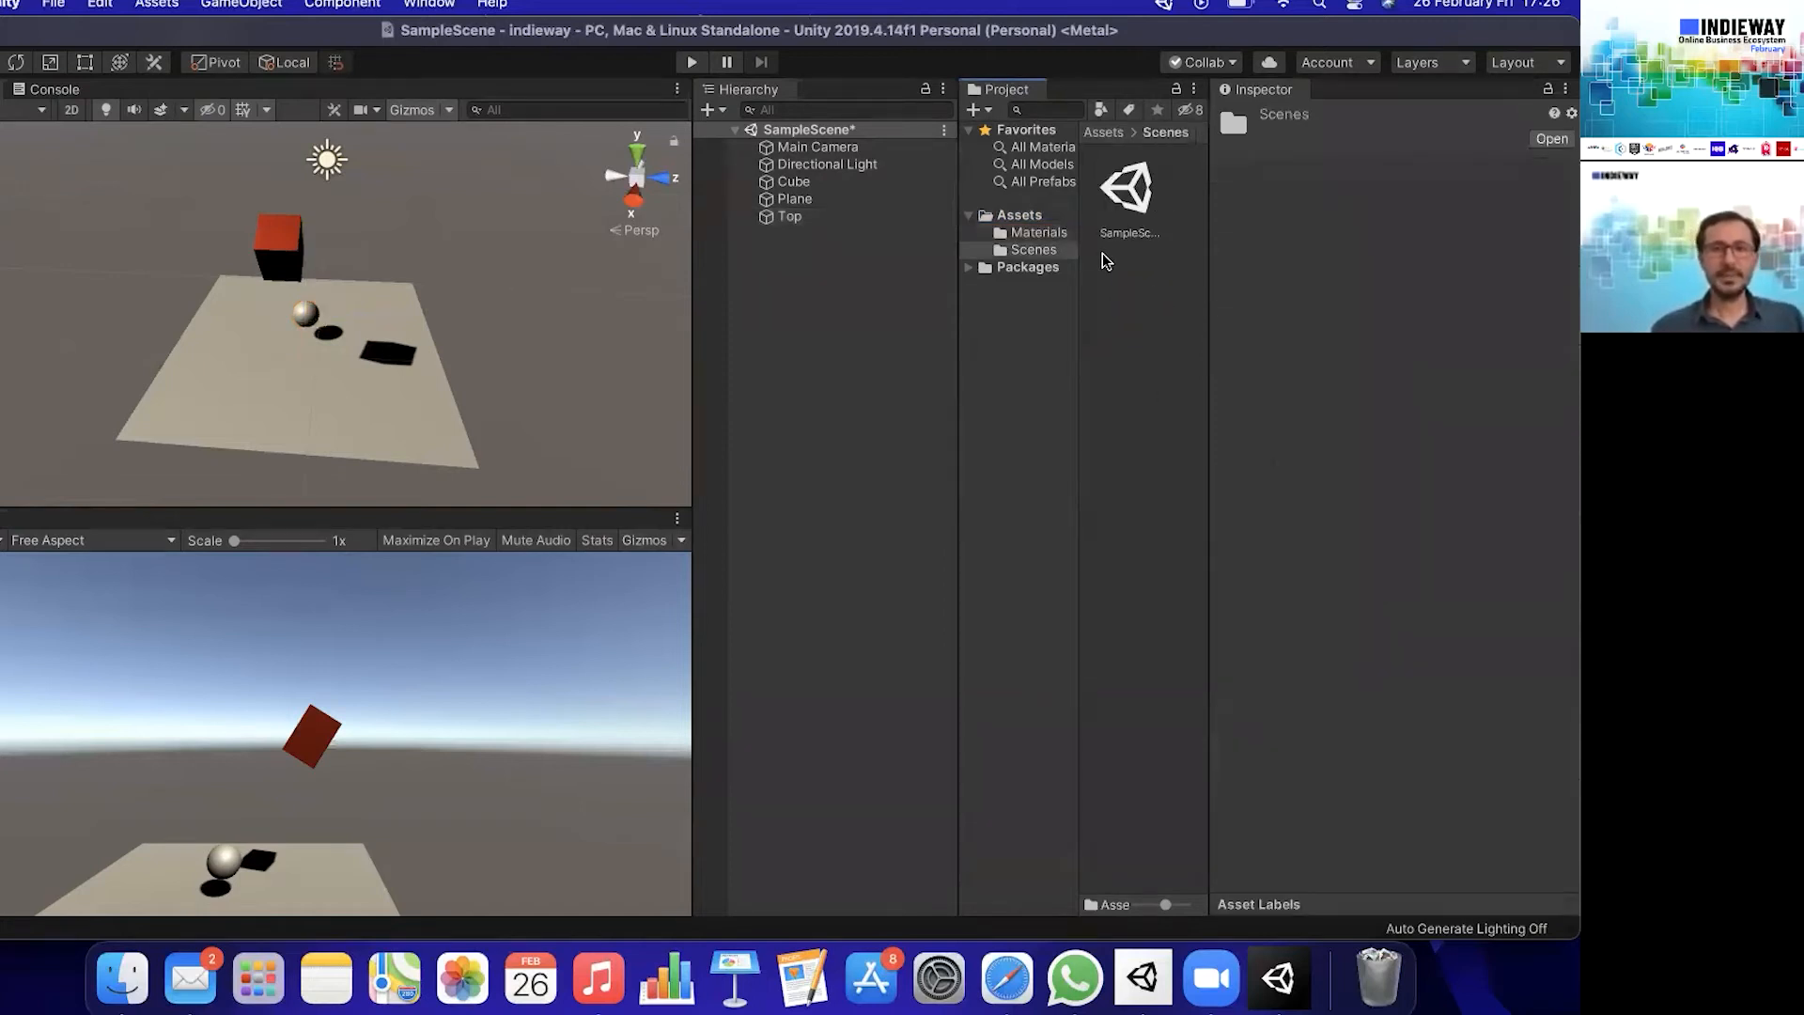
click(1062, 222)
right_click(1157, 444)
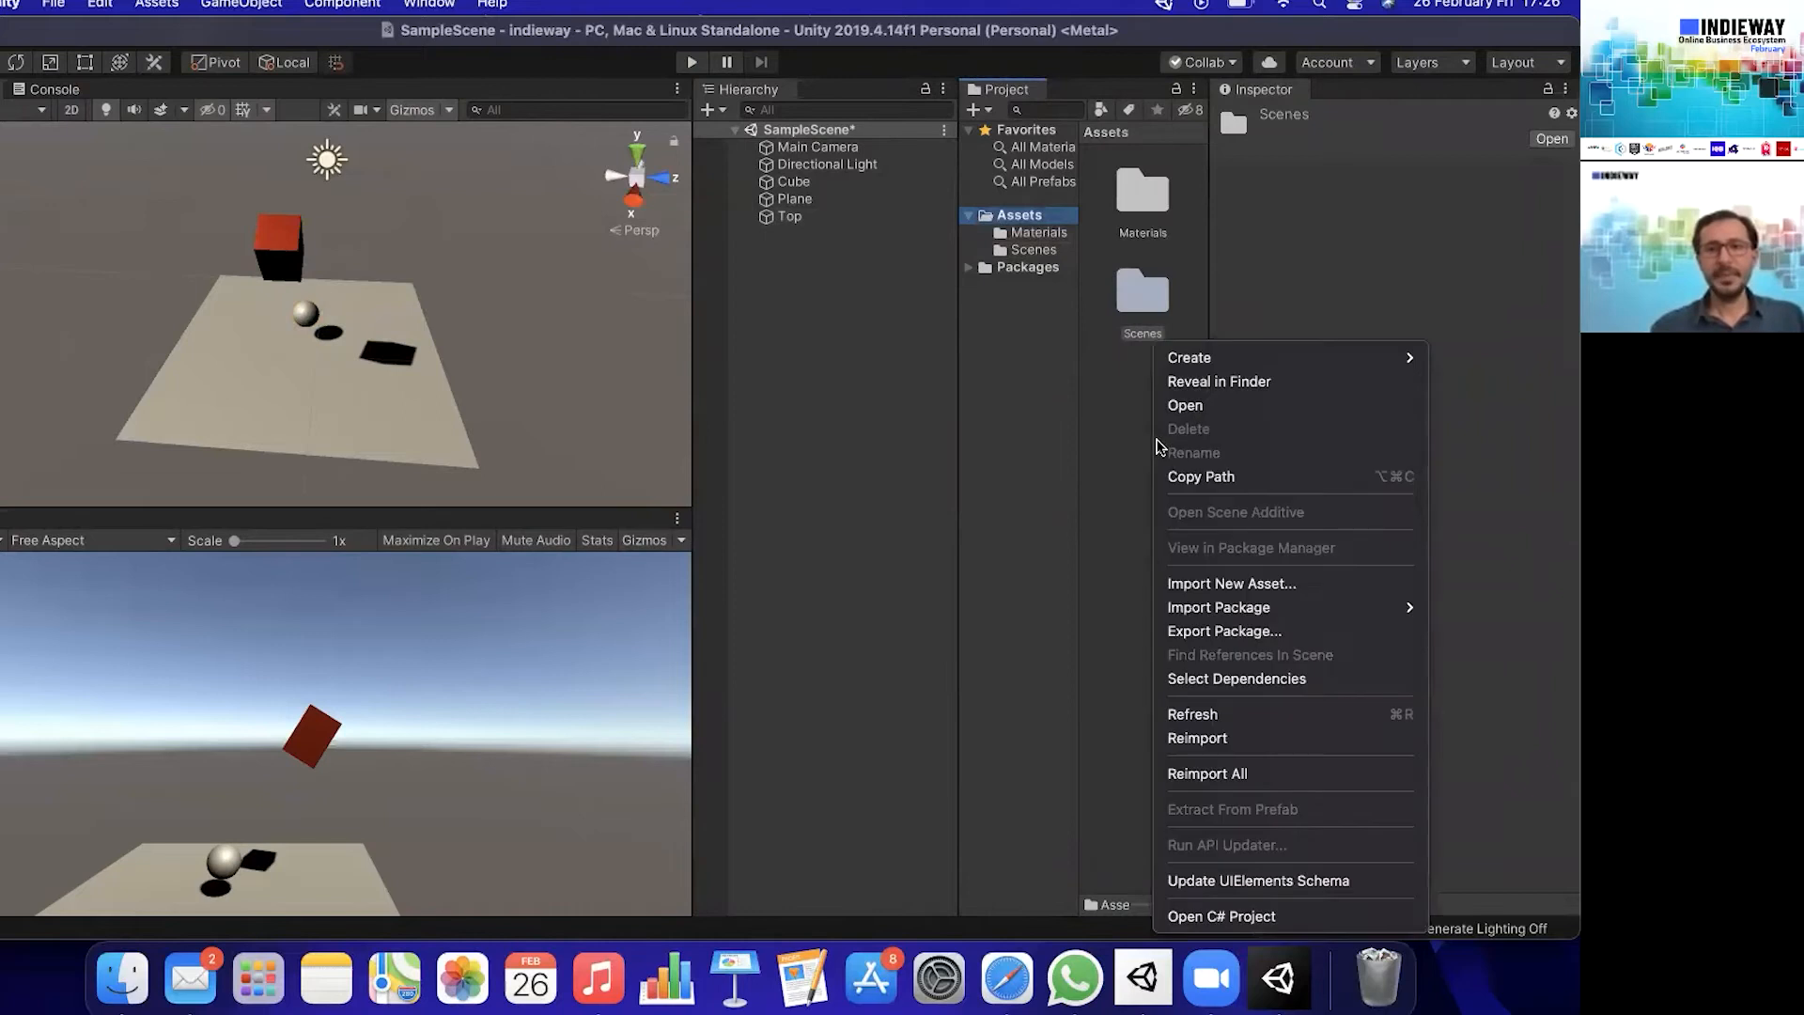
mouse_move(1222, 358)
click(1013, 94)
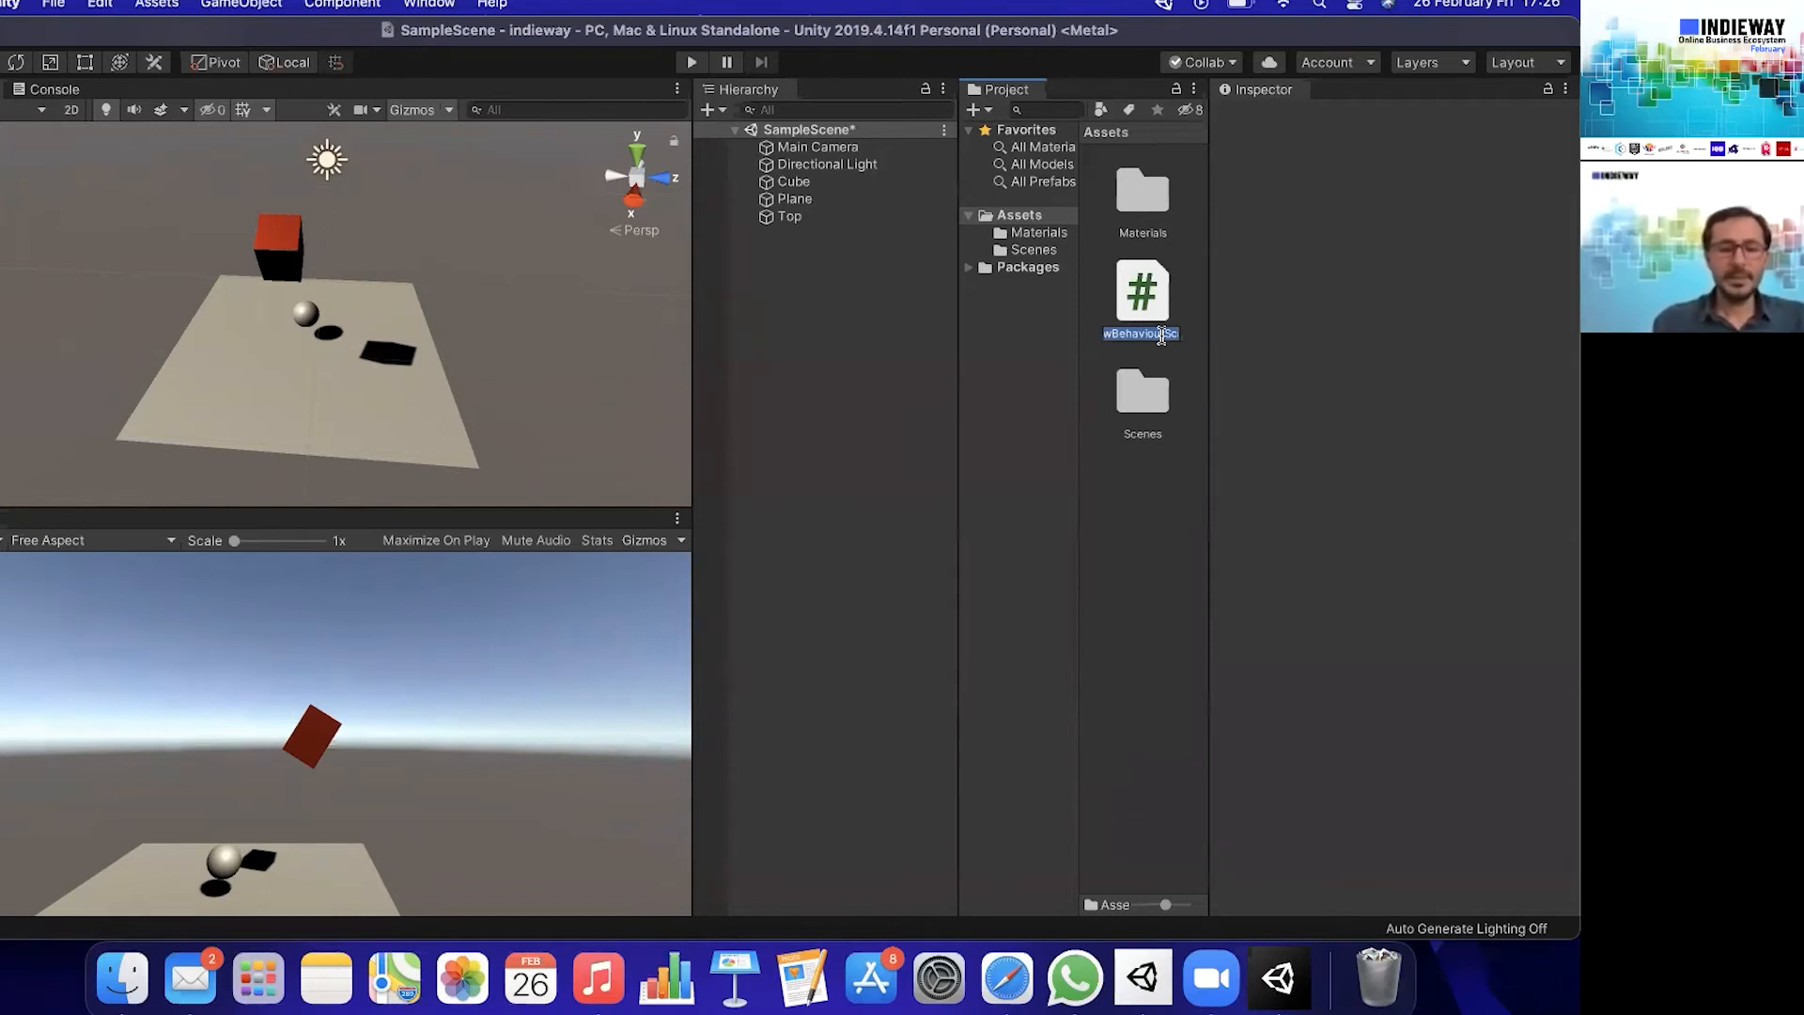
text(K)
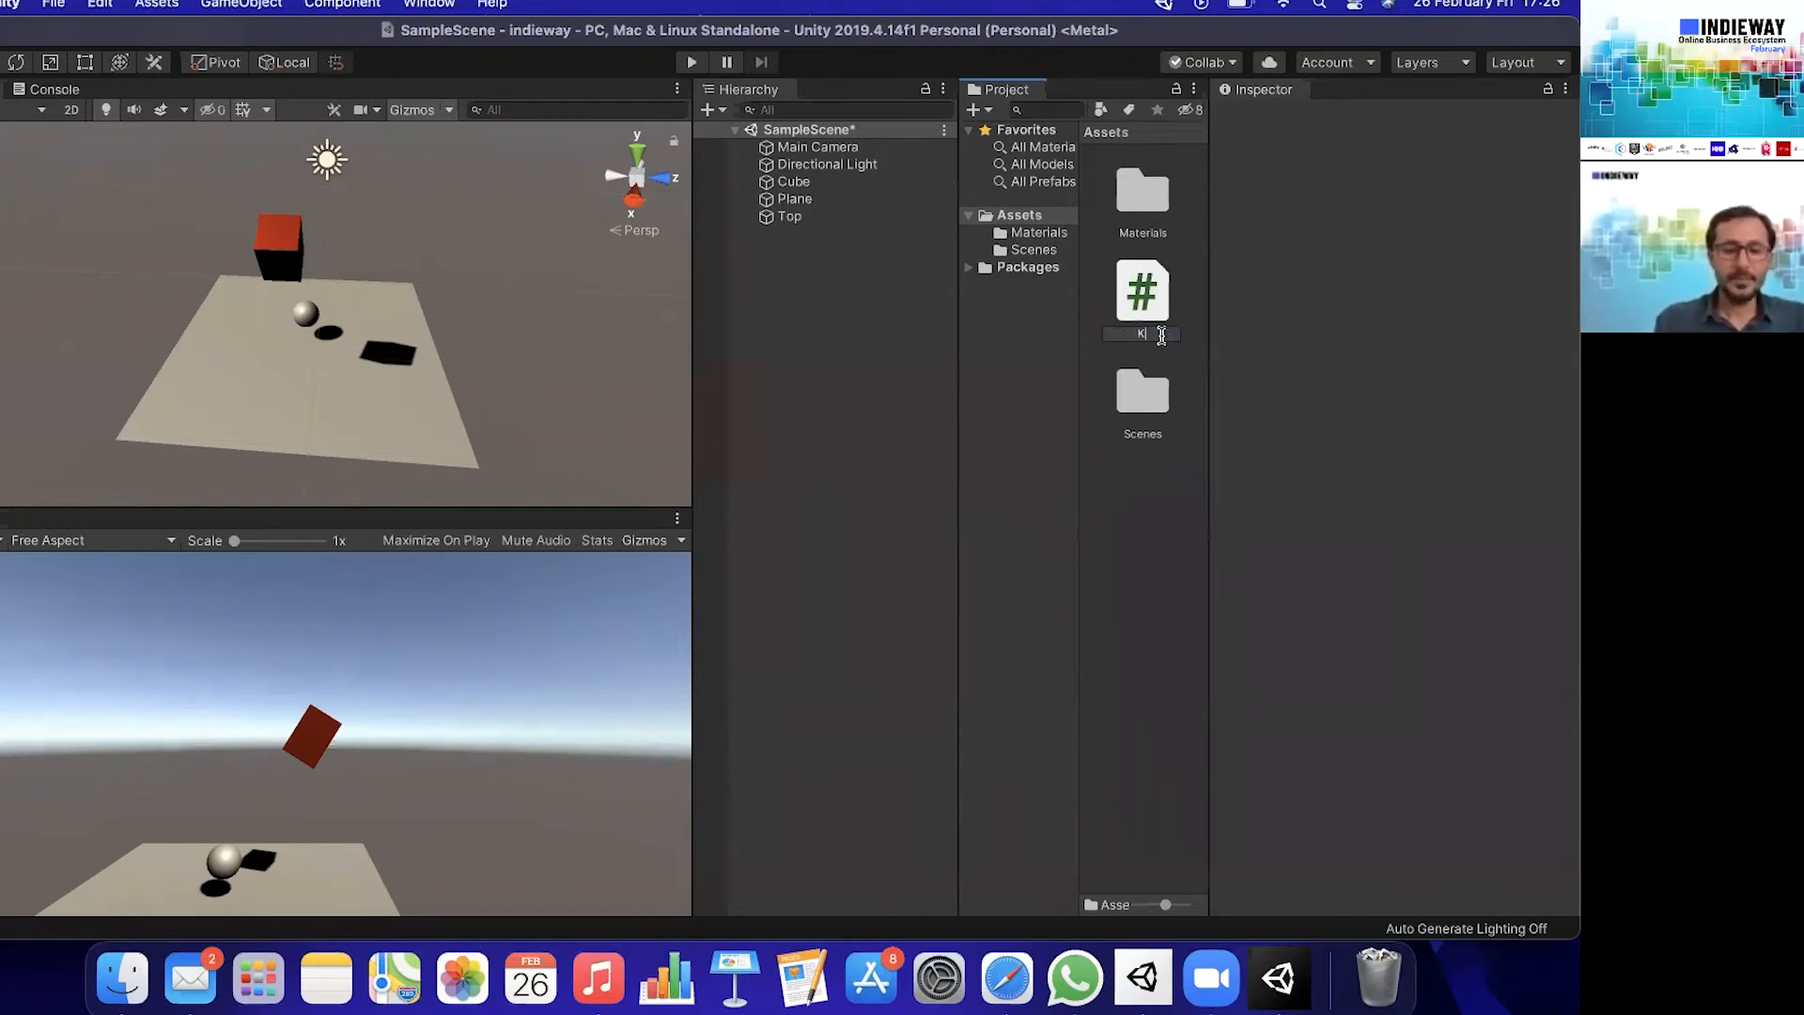
text(upOlusturucu)
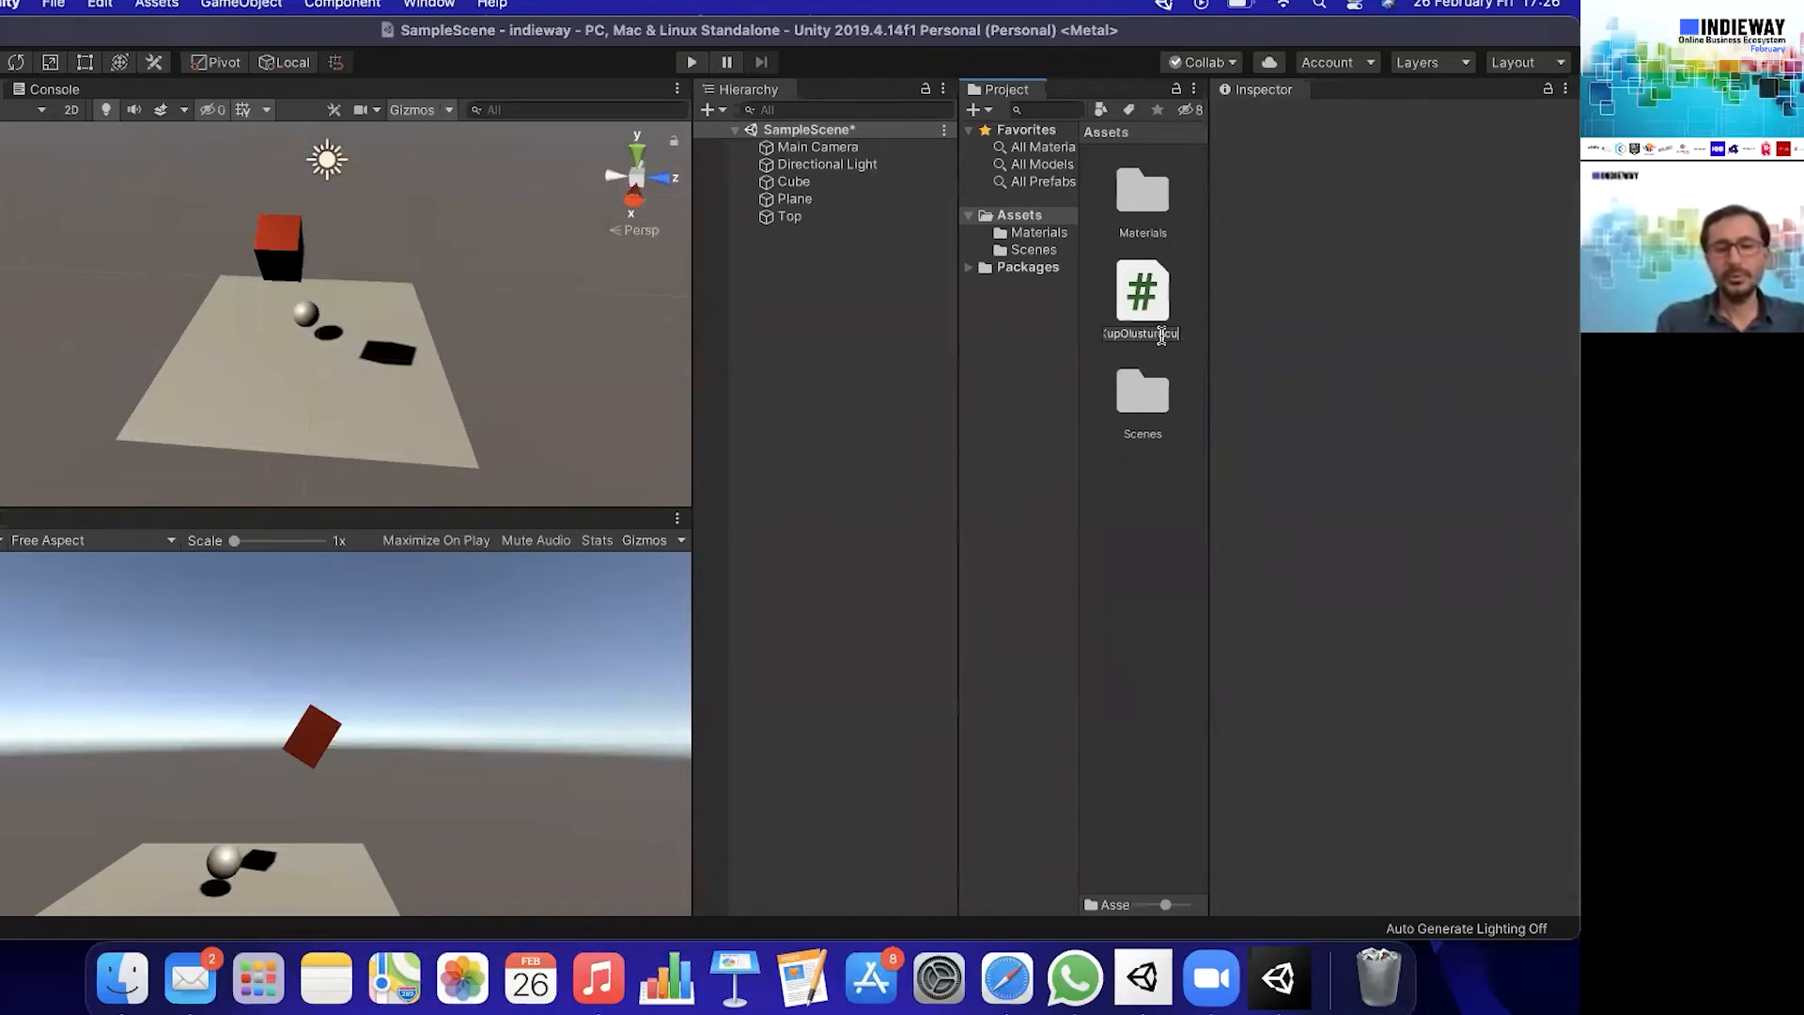
key(Return)
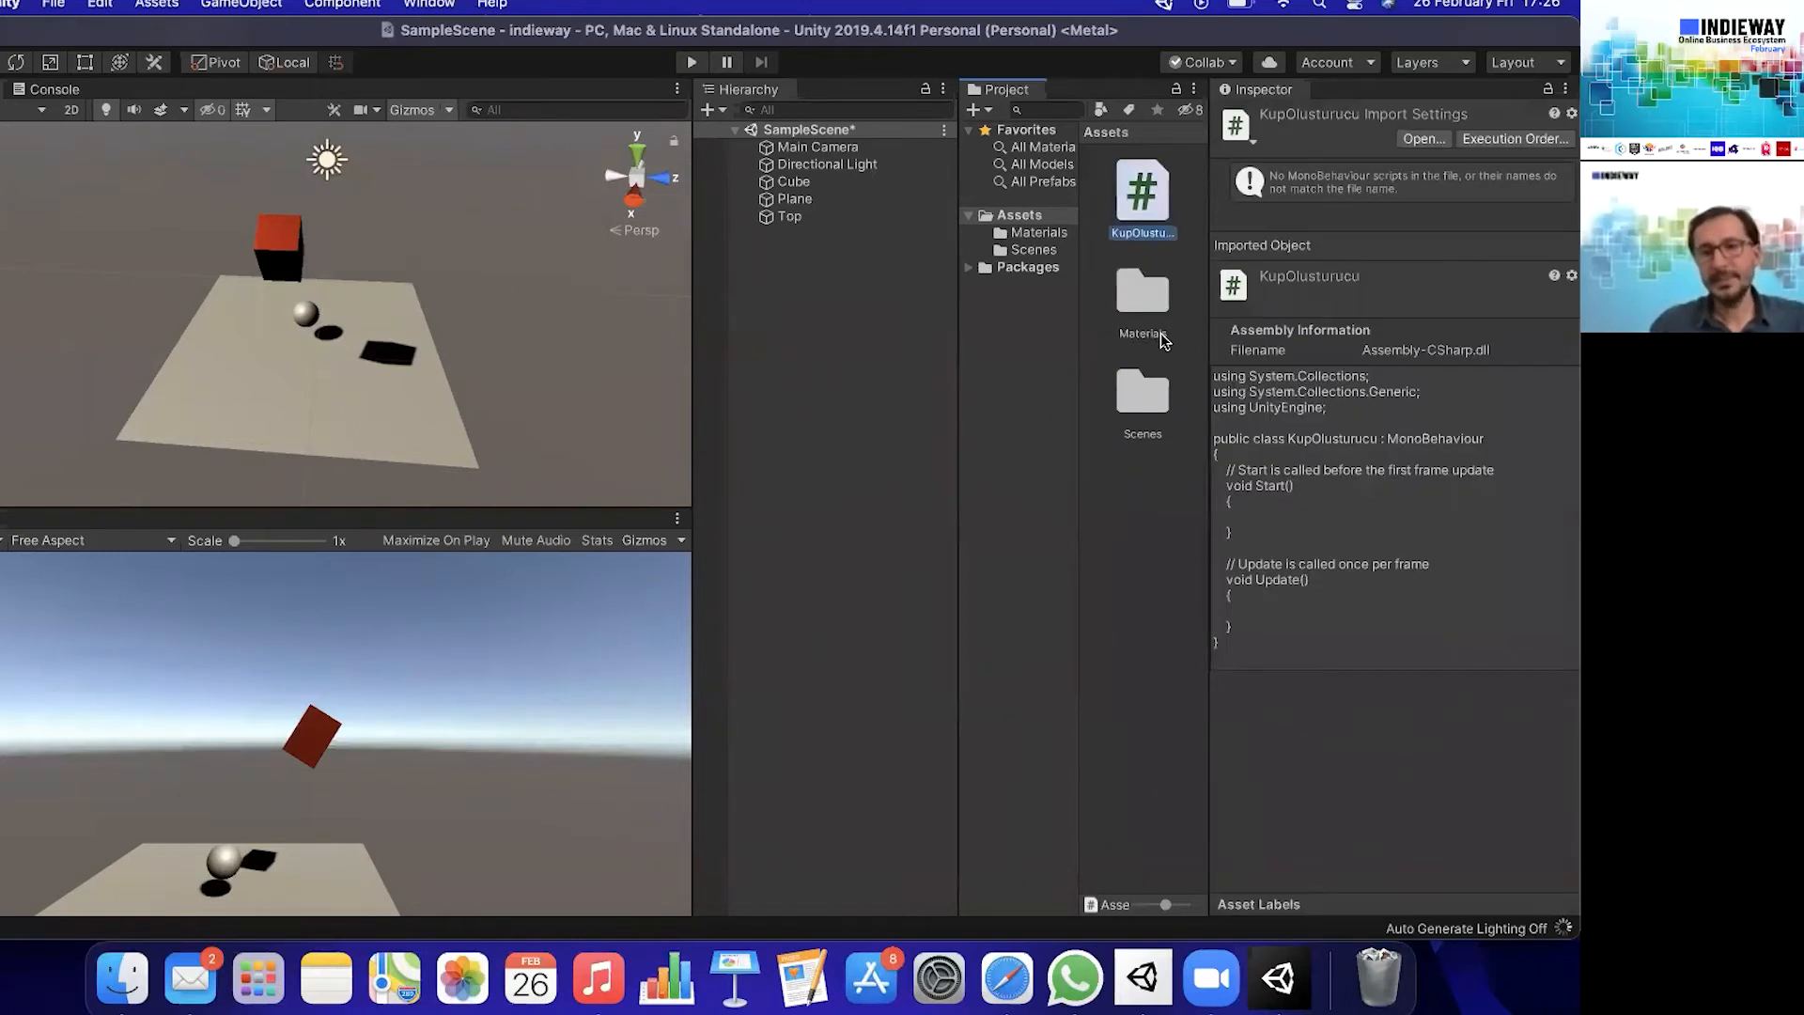
- Create a Scripts folder inside Assets and move the KupOlusturucu script into it
right_click(1147, 535)
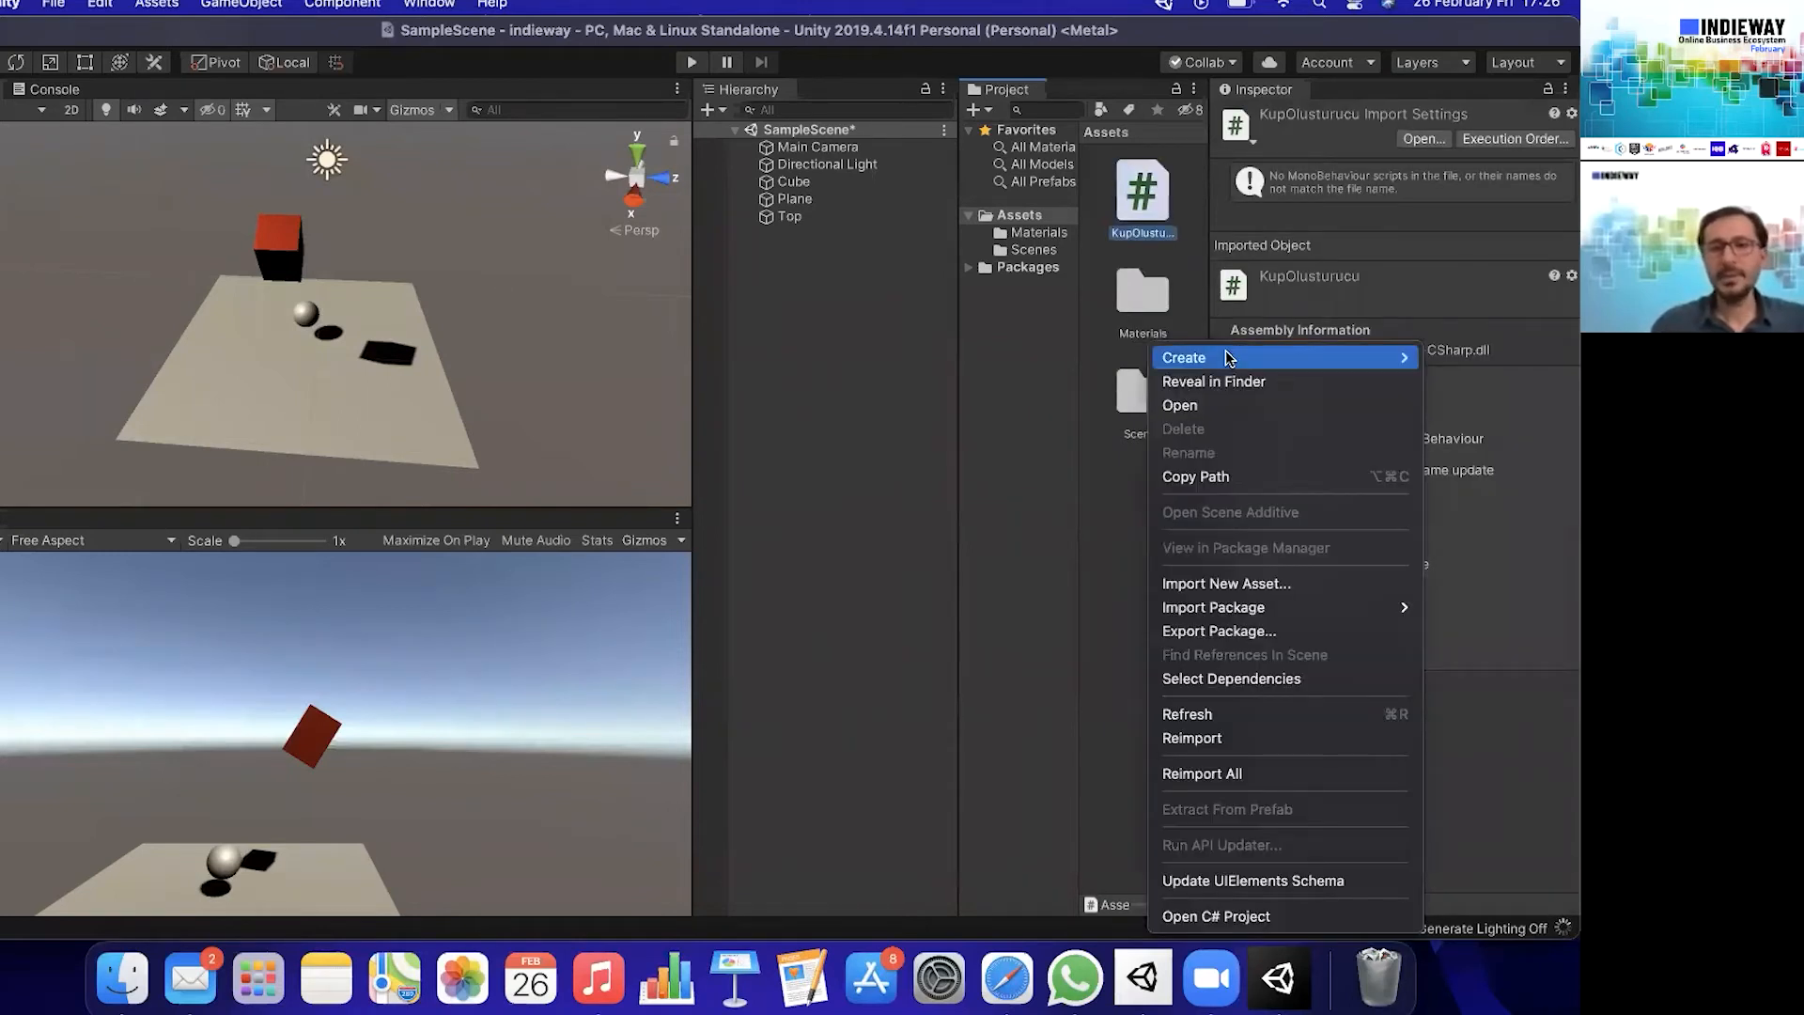
mouse_move(1203, 357)
click(1144, 632)
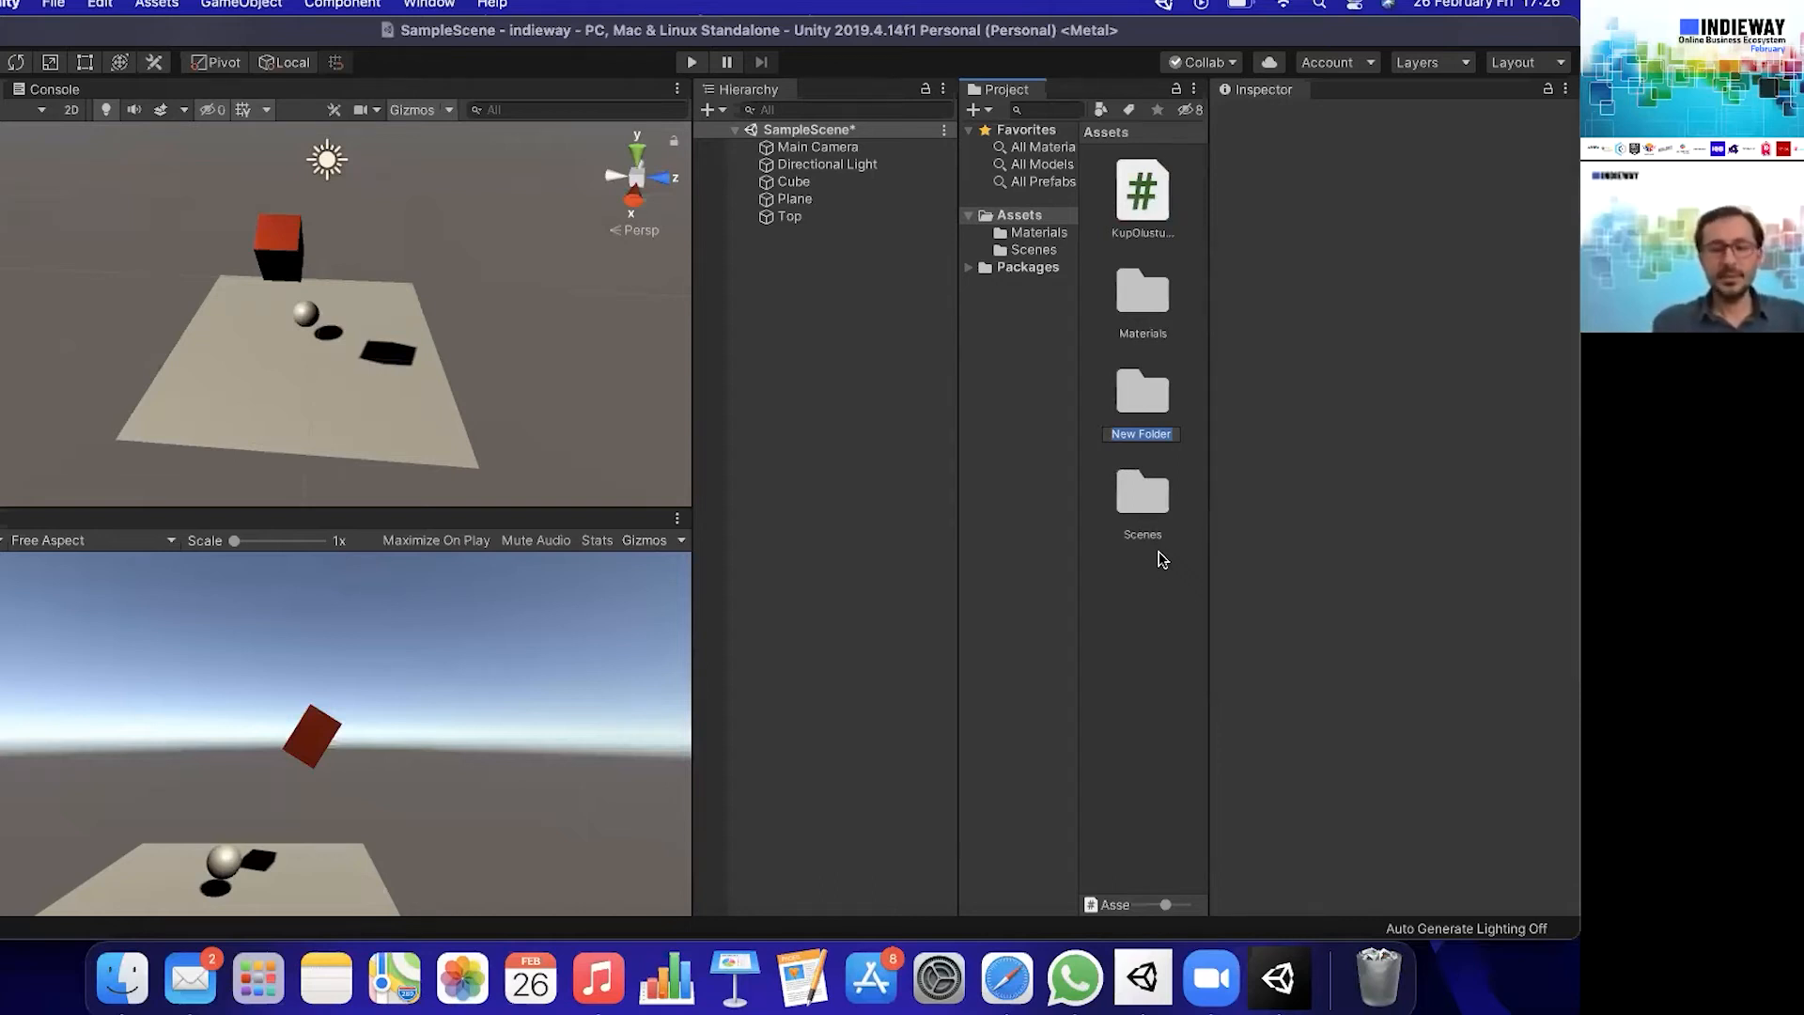
text(Scripts)
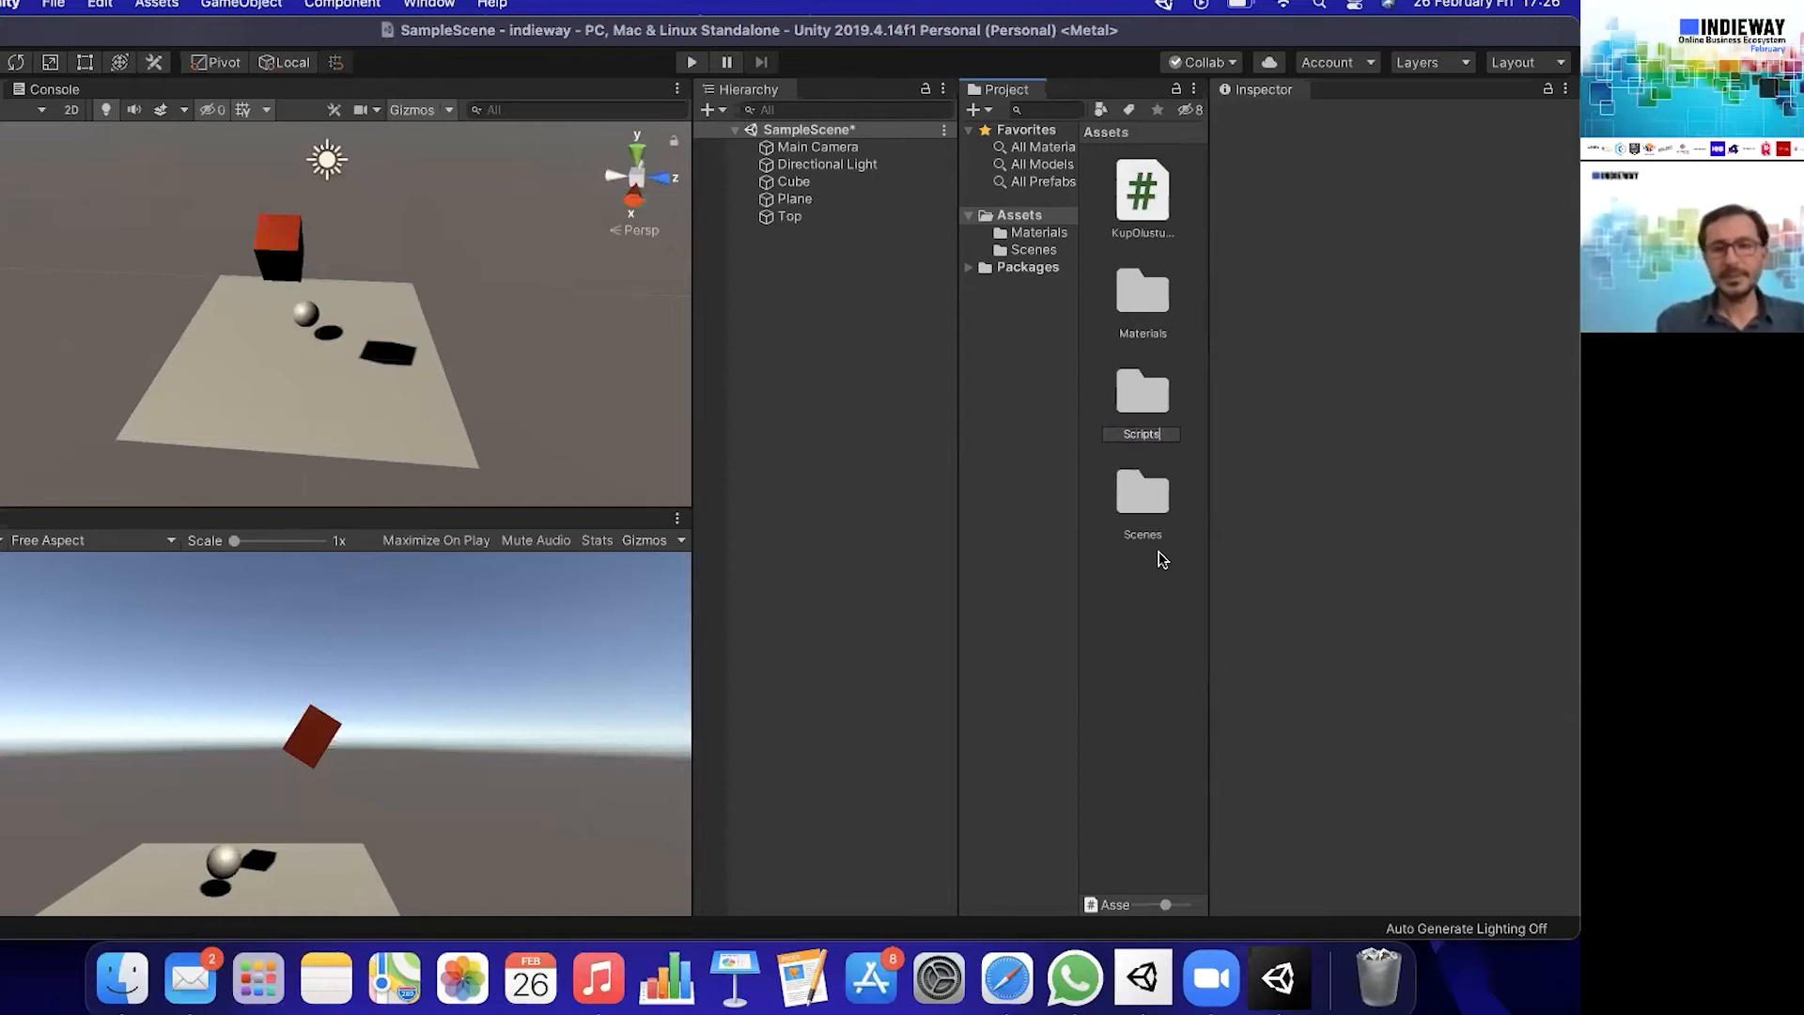
key(Return)
drag(1145, 192, 1147, 491)
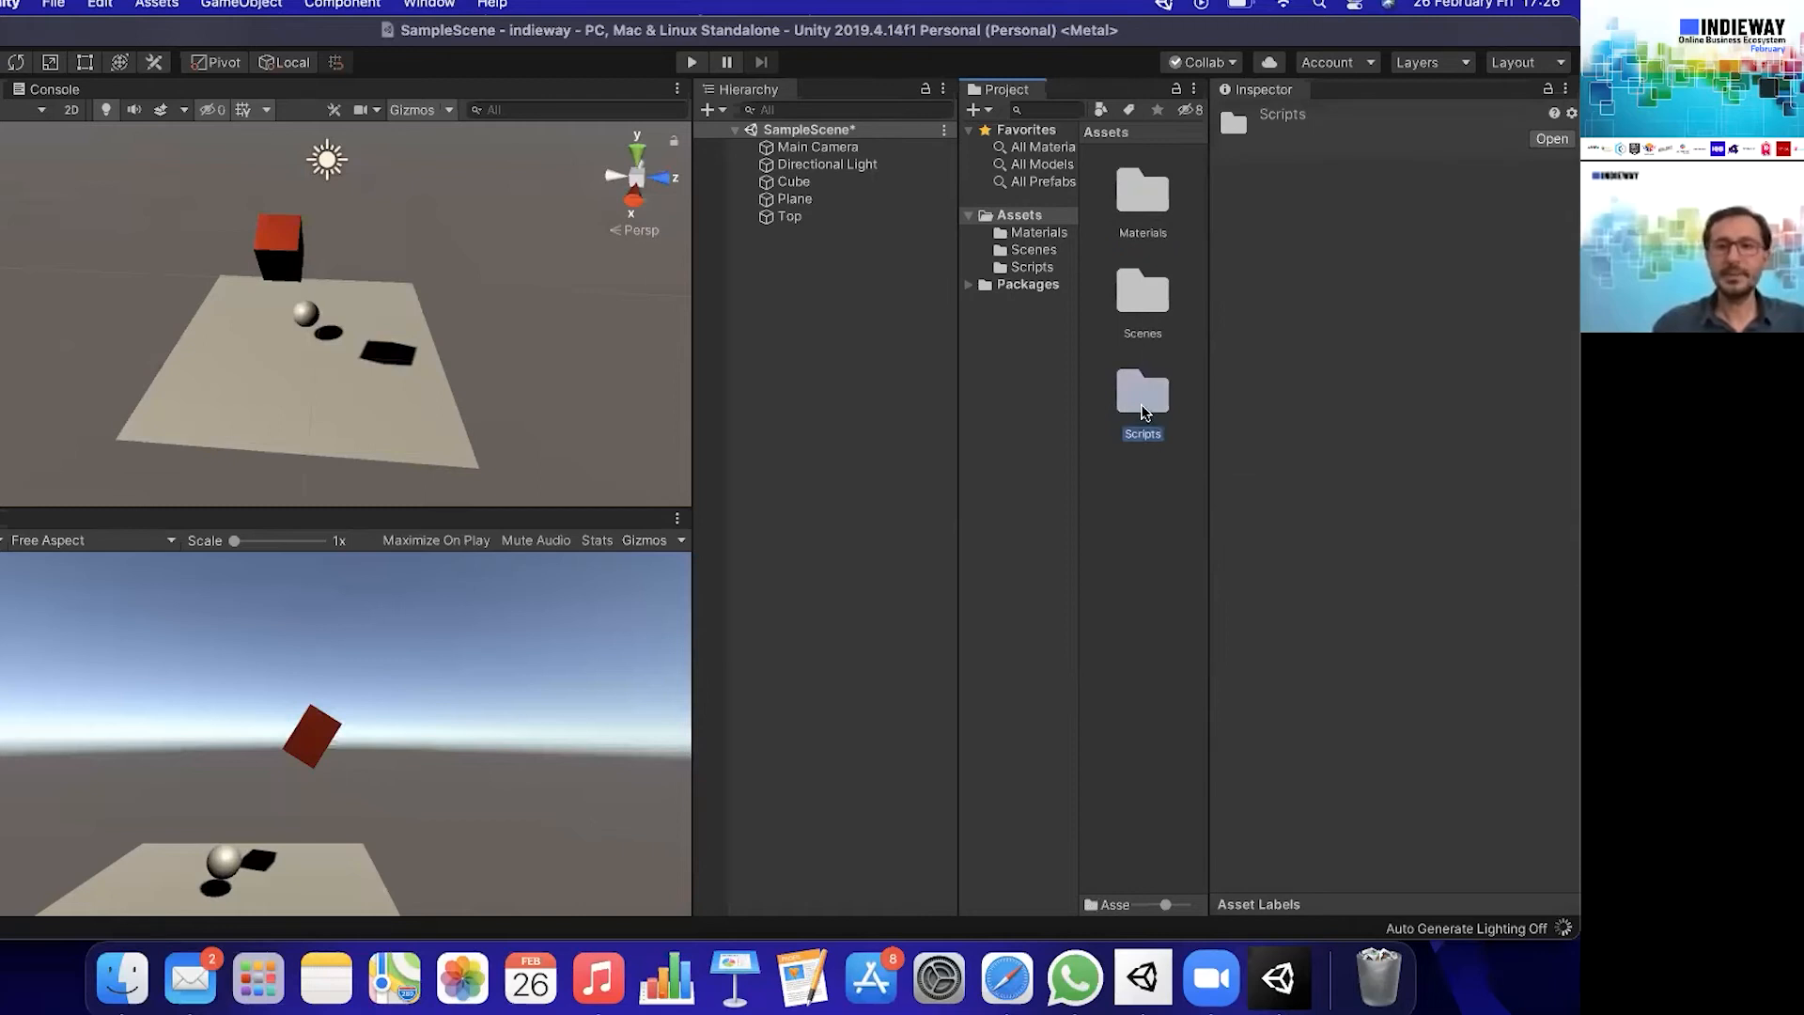
- Open the KupOlusturucu script from the Scripts folder in Visual Studio
double_click(1148, 434)
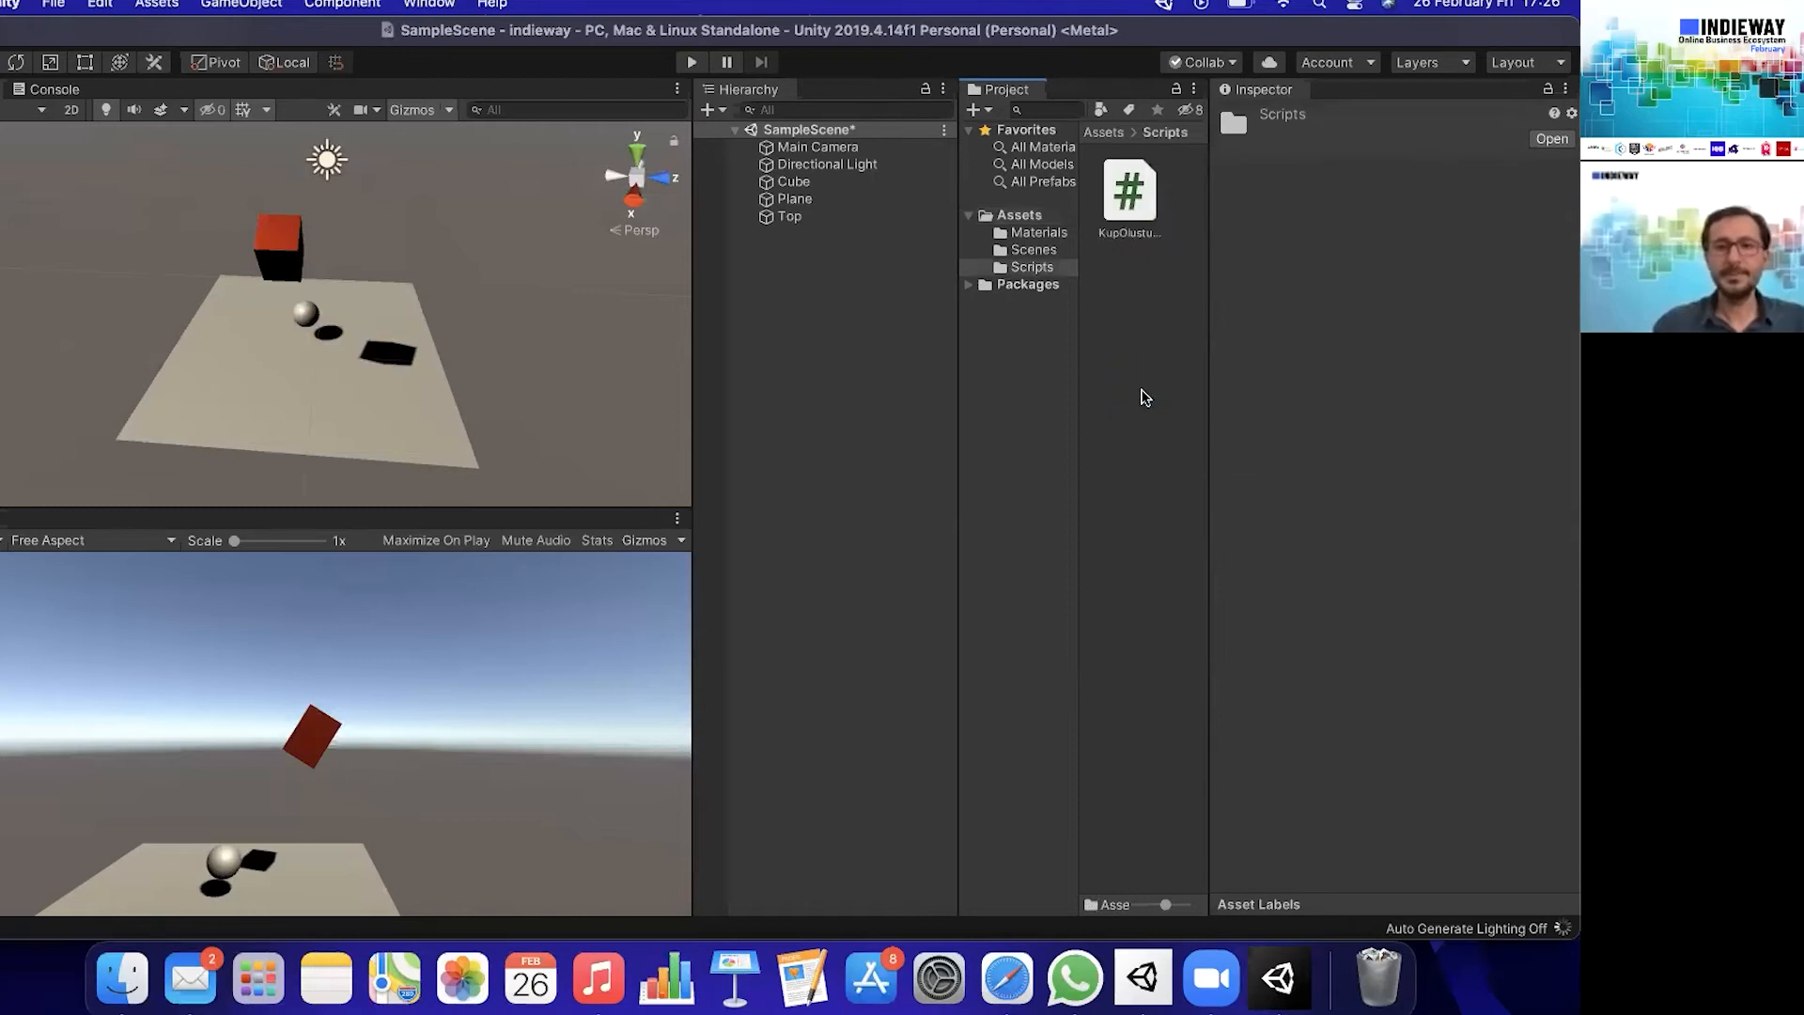
click(1124, 199)
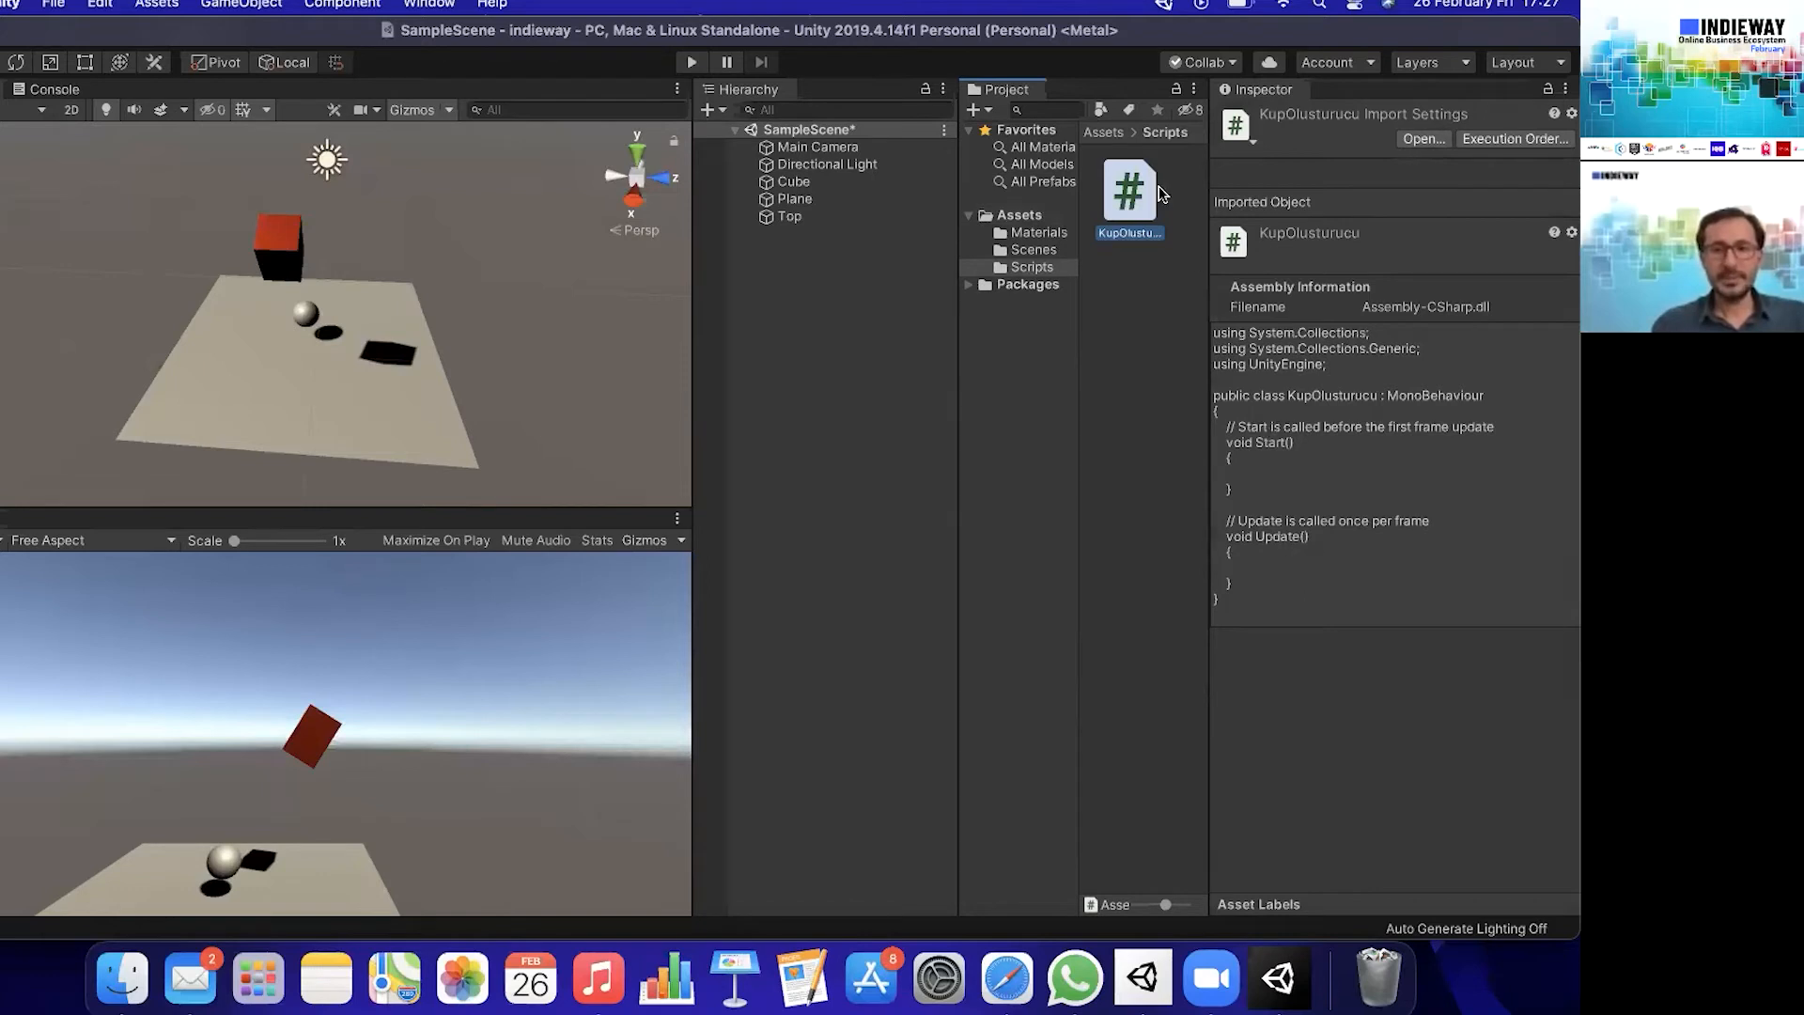
double_click(1138, 206)
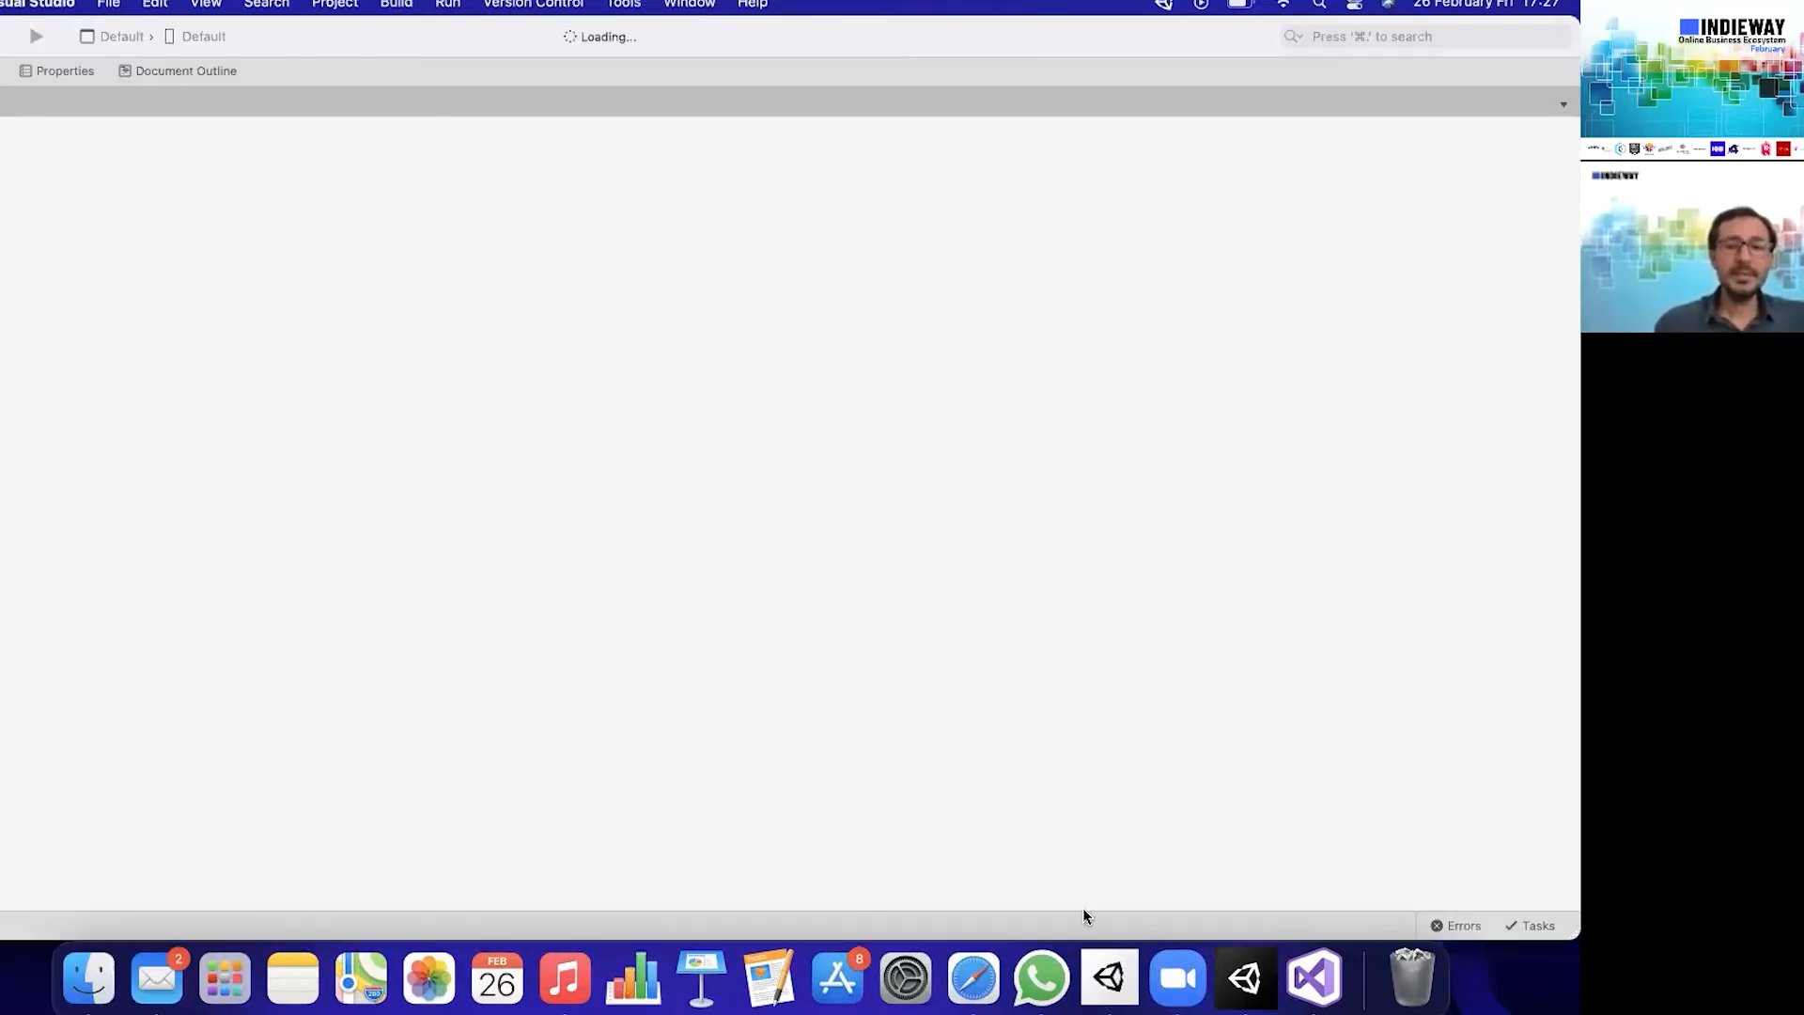
- Switch back to Unity and create an empty game object named _Scripts in the SampleScene hierarchy
click(1244, 977)
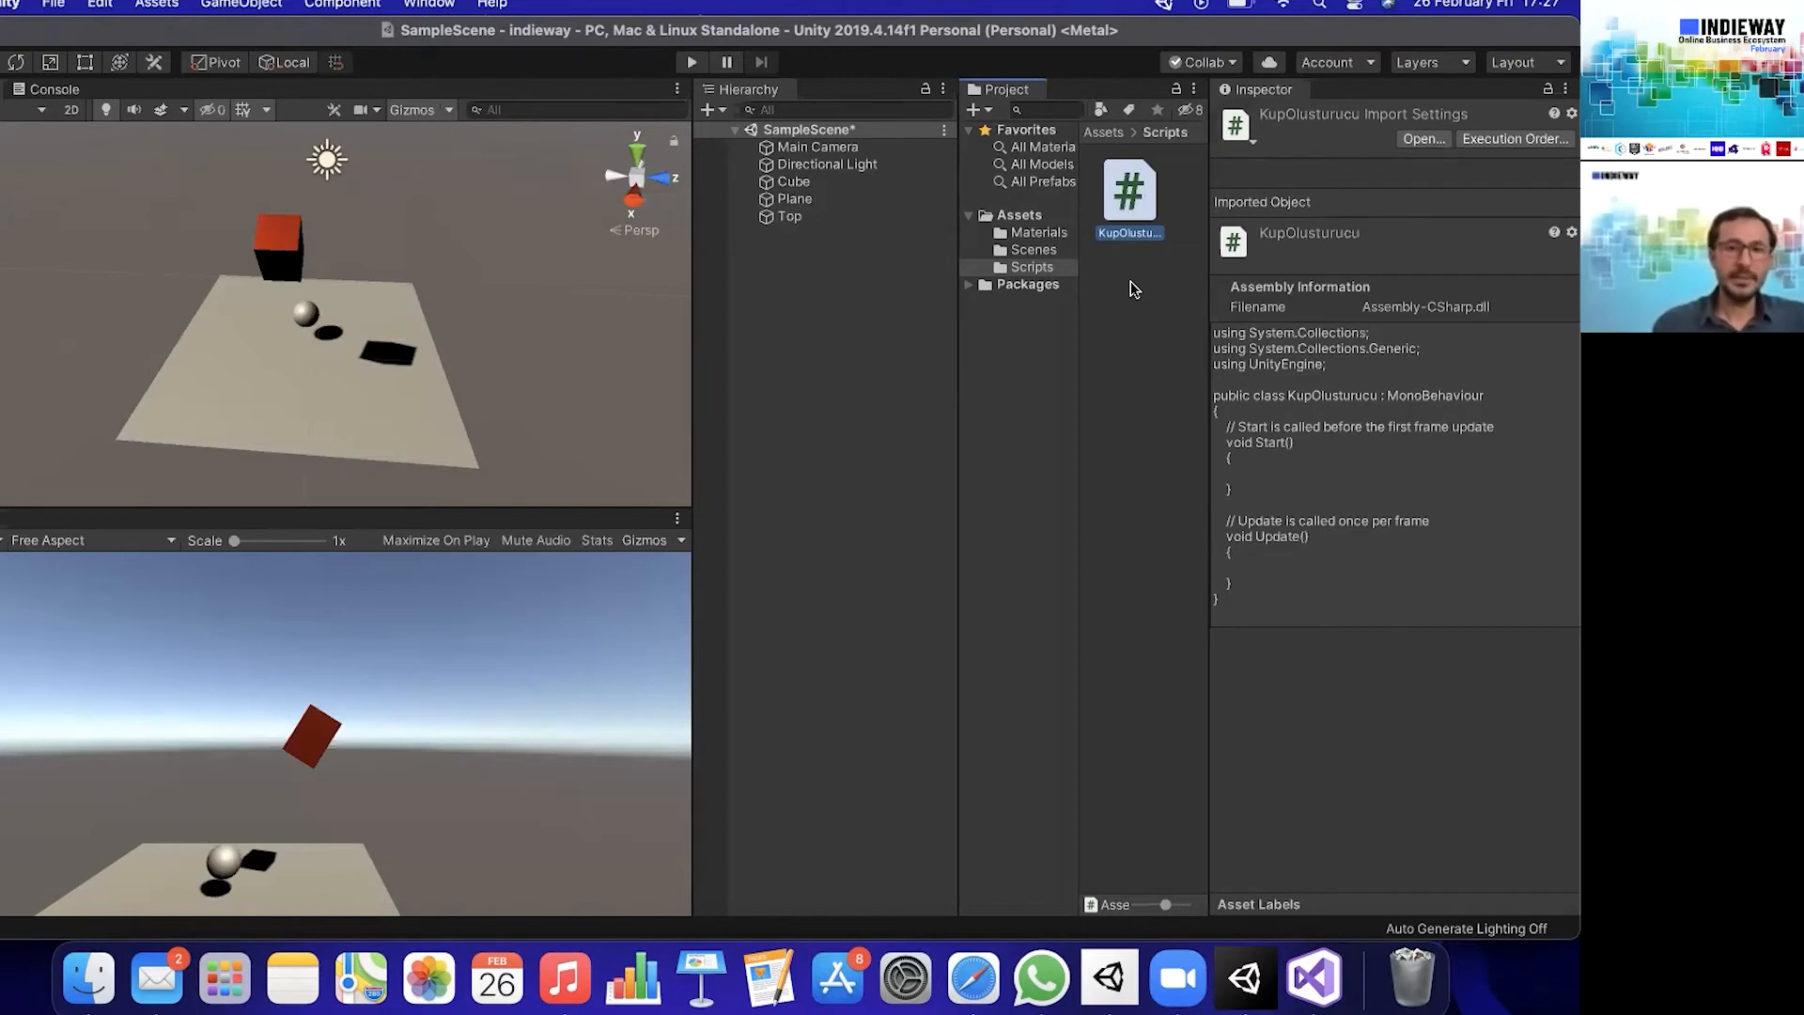
right_click(819, 303)
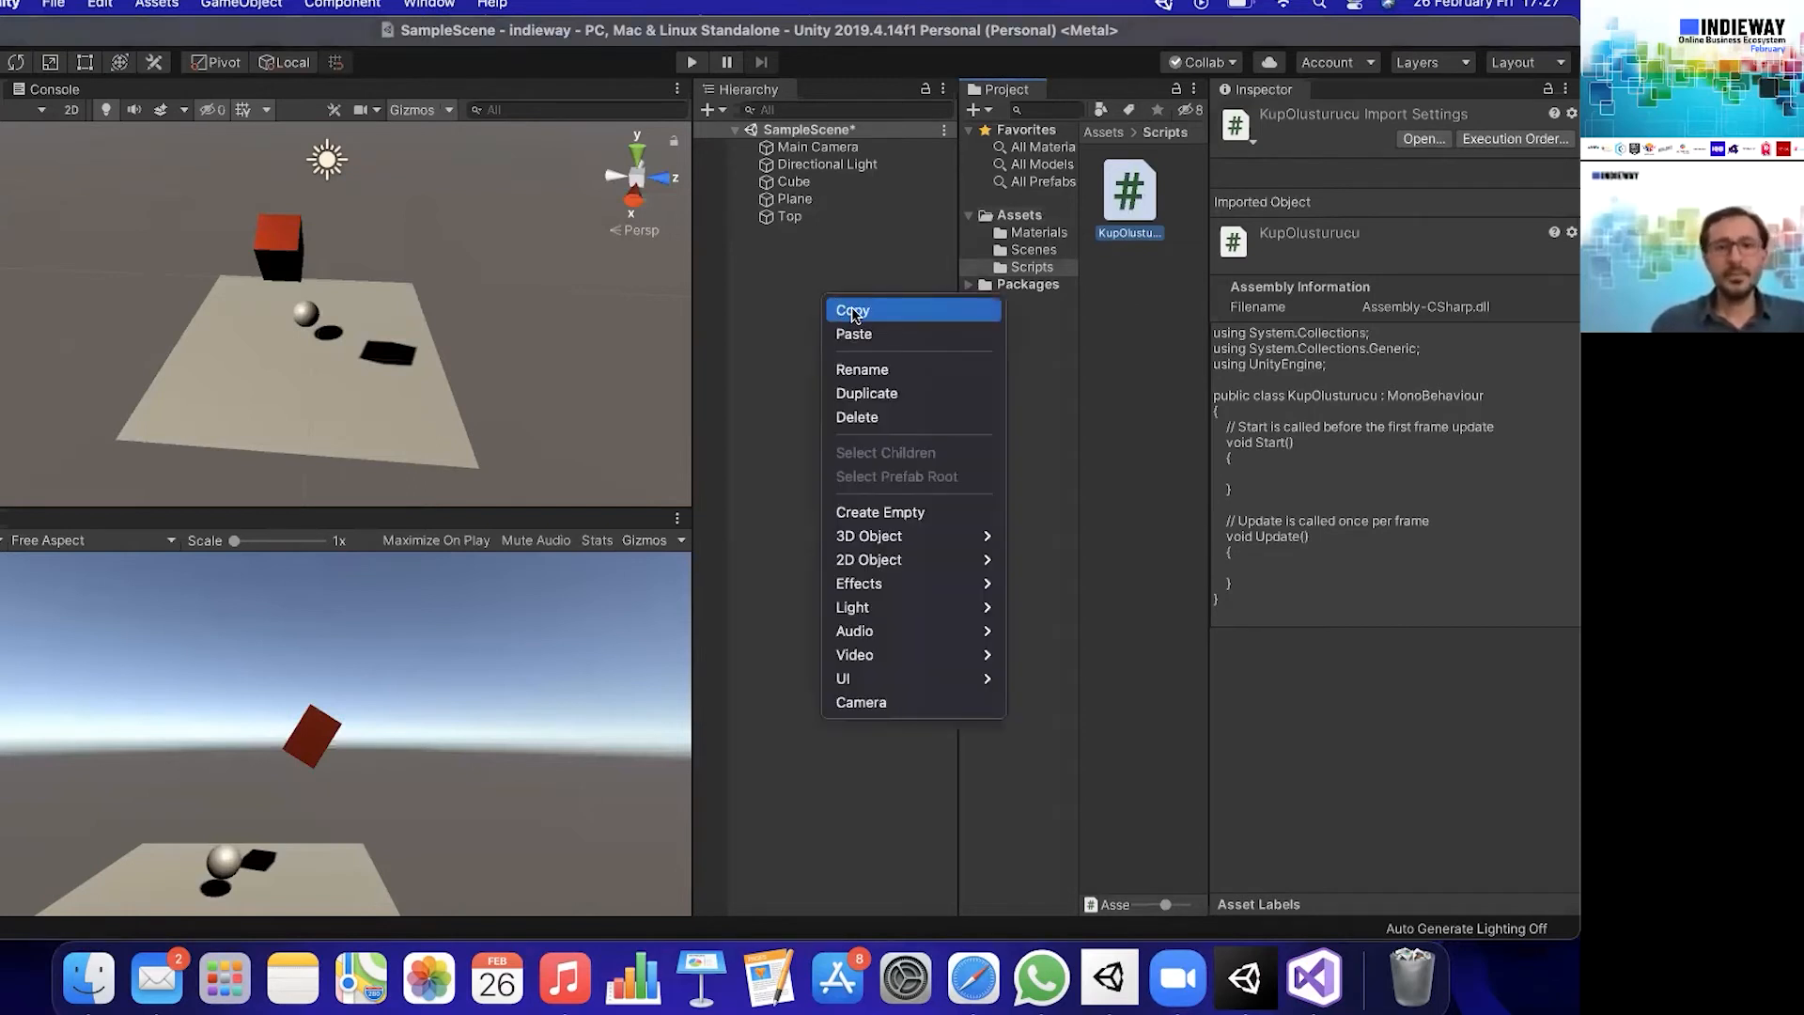
click(954, 523)
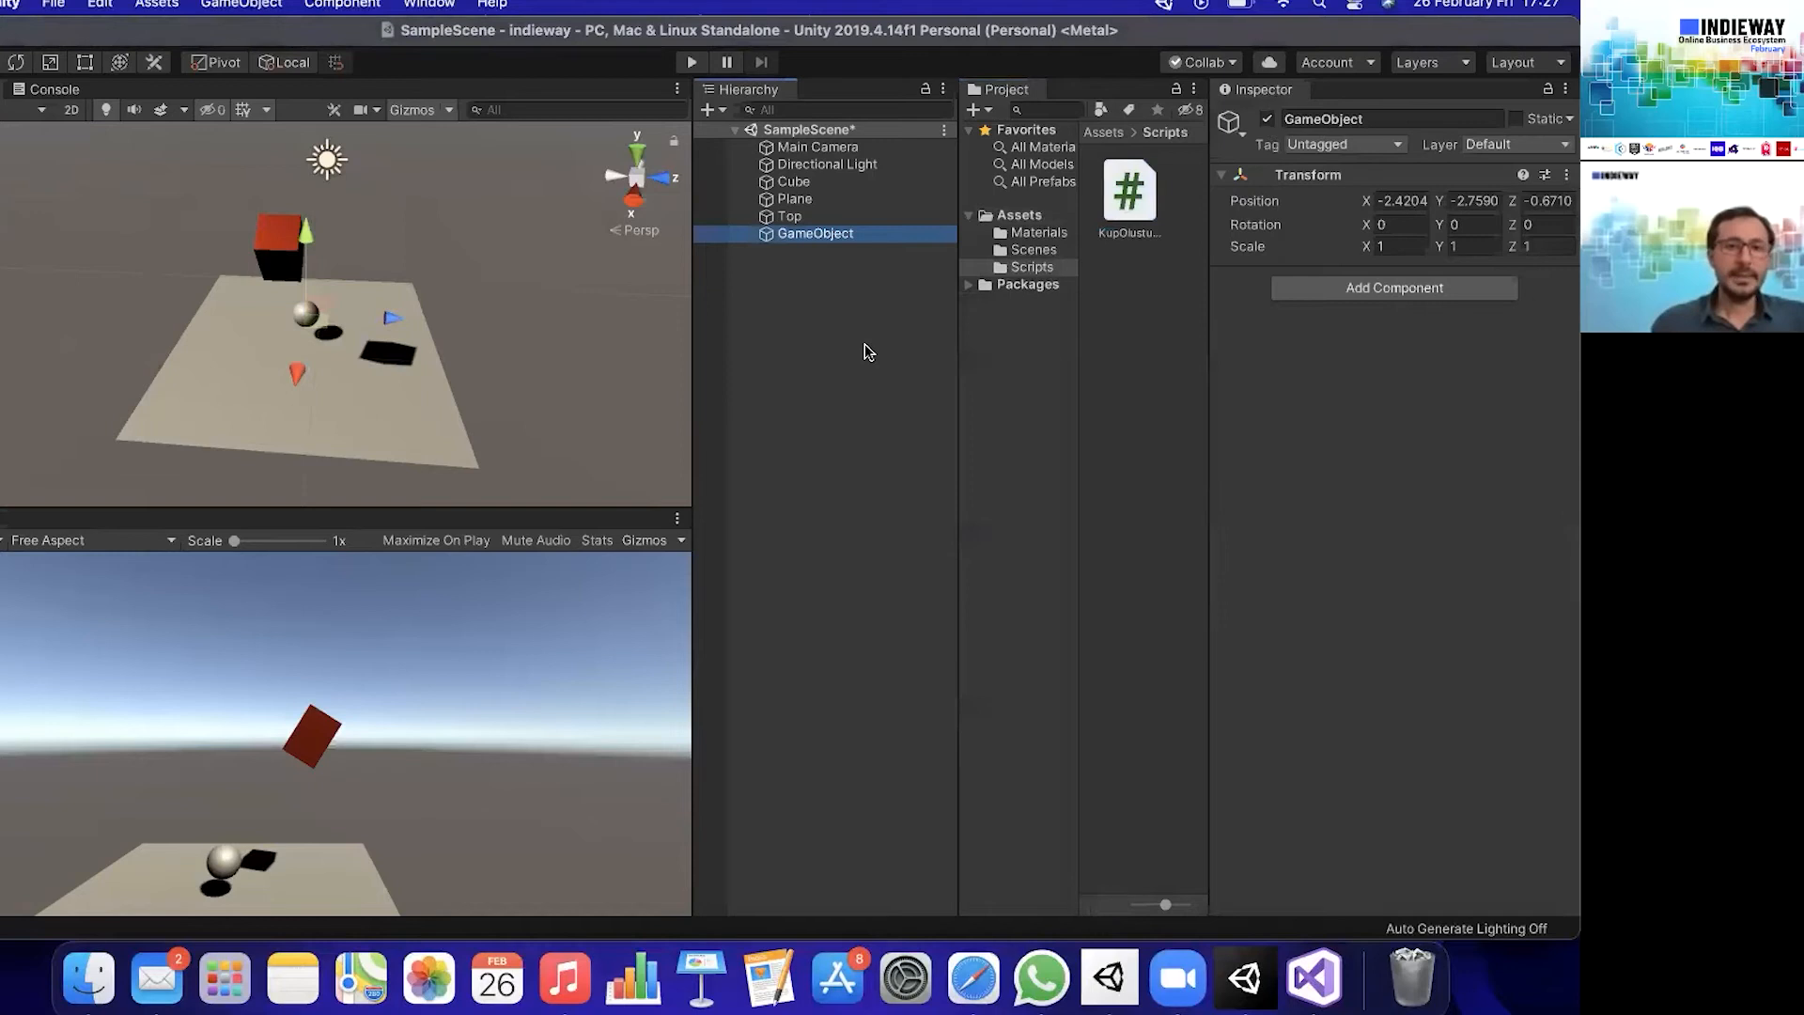
click(815, 233)
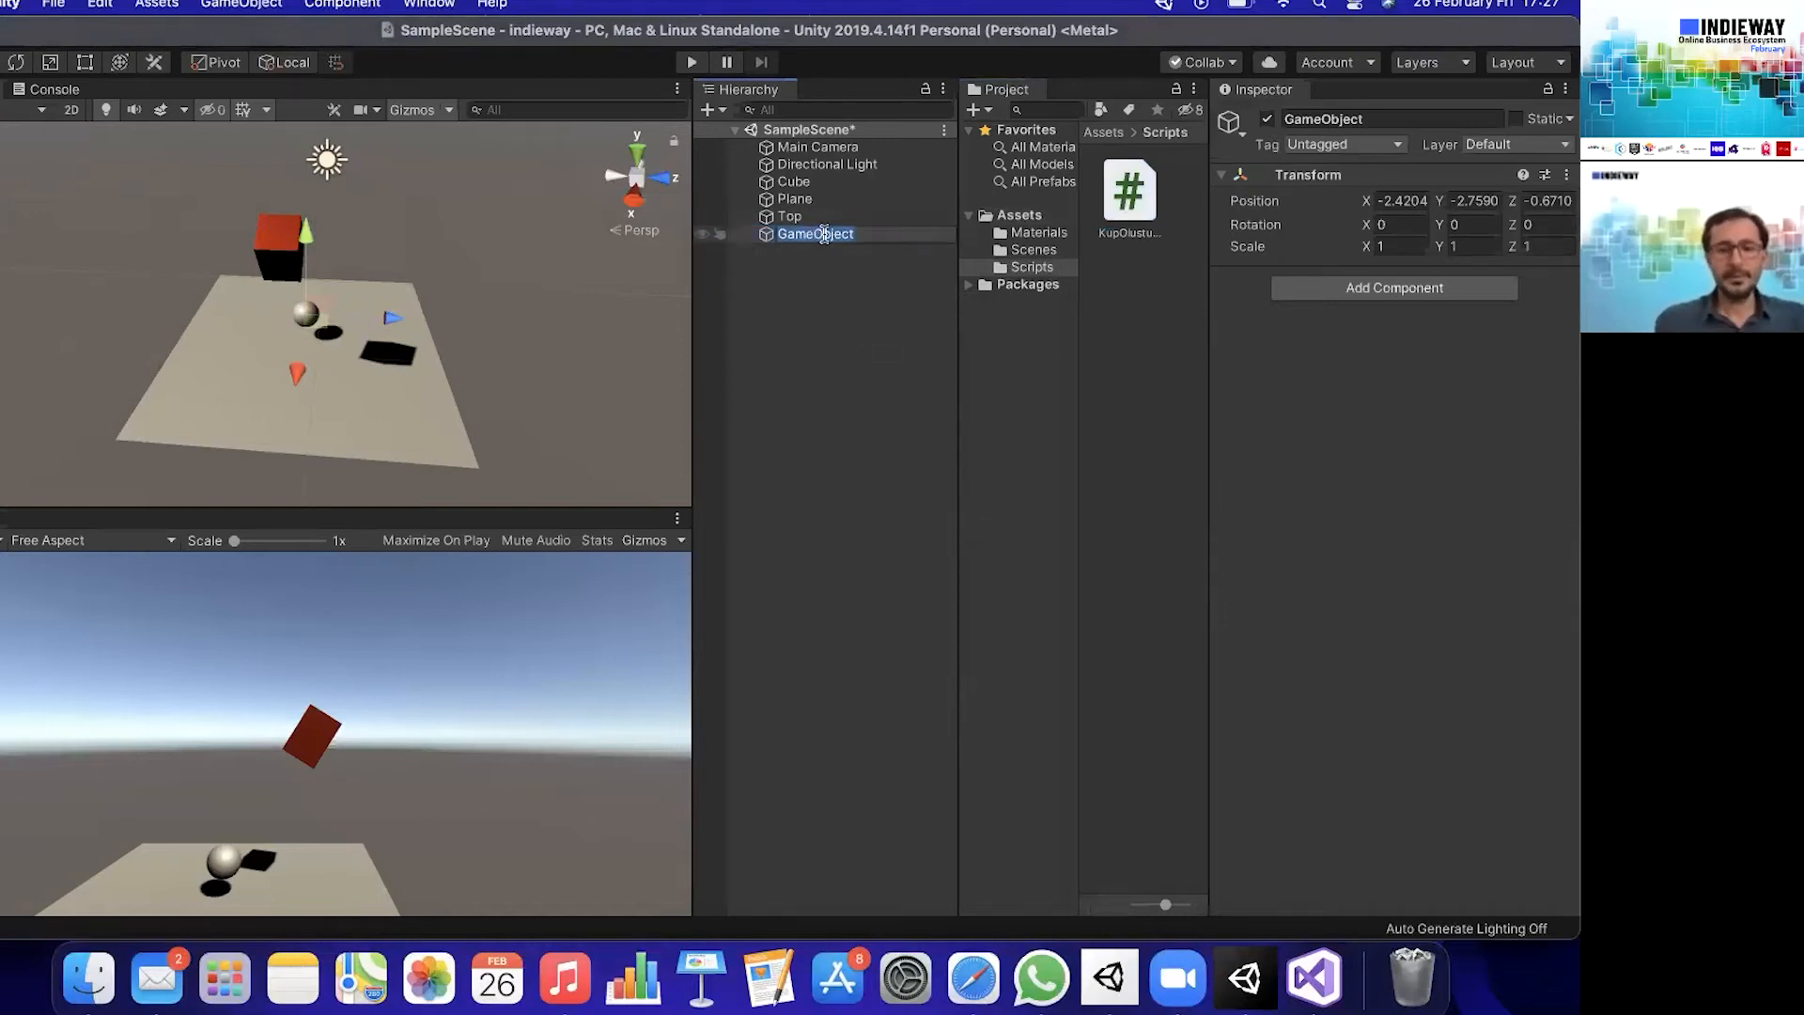
text(_Scripts)
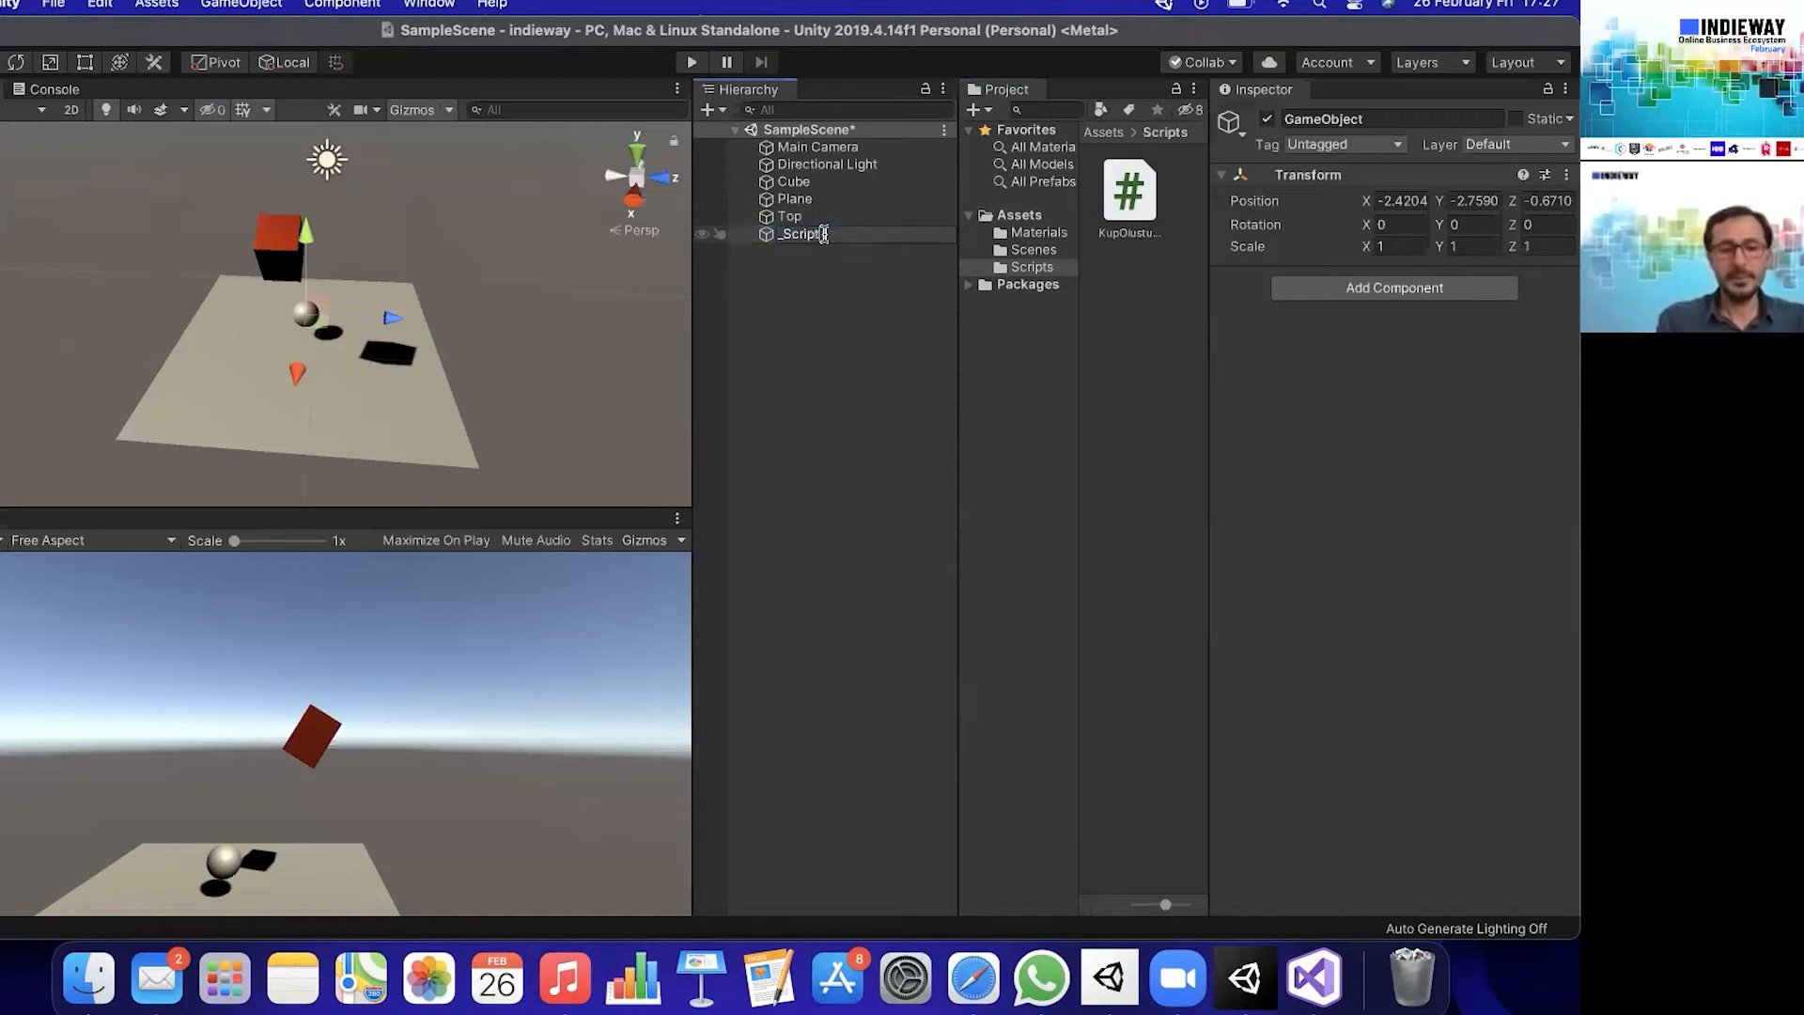
key(Return)
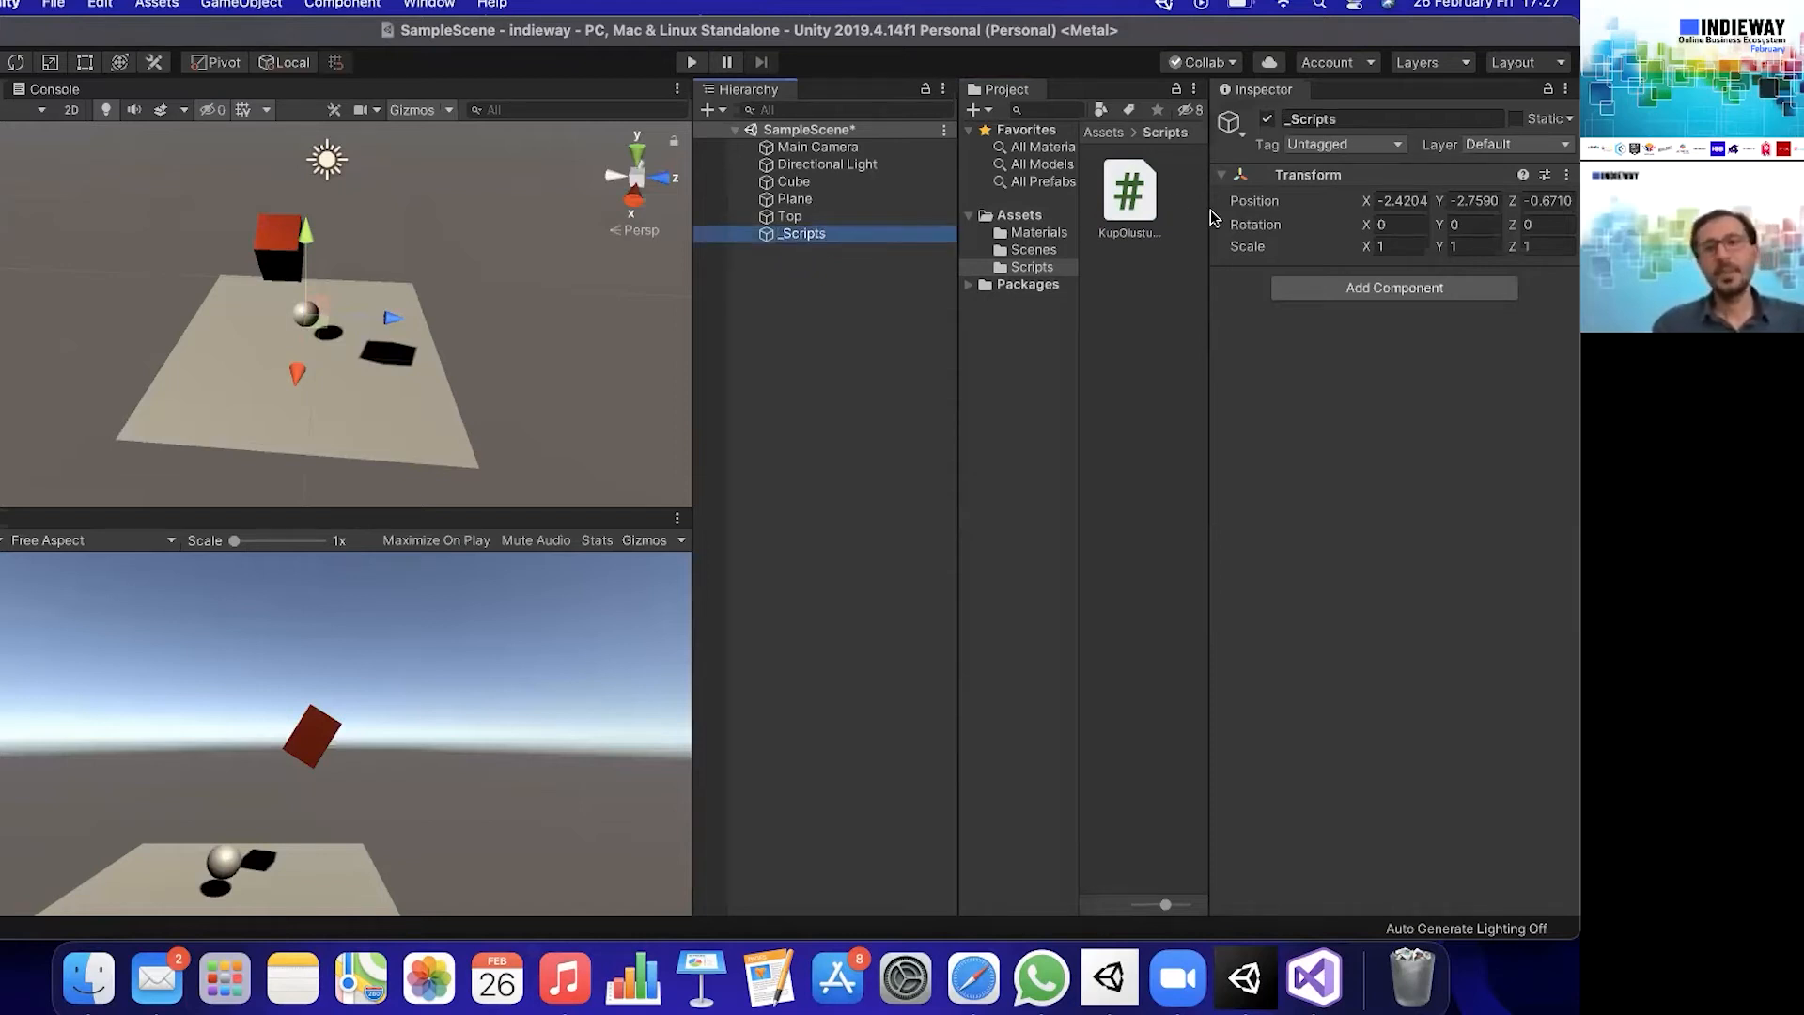
- Attach the KupOlusturucu script to the _Scripts object and move that object above Main Camera in the hierarchy
drag(1128, 187, 1360, 373)
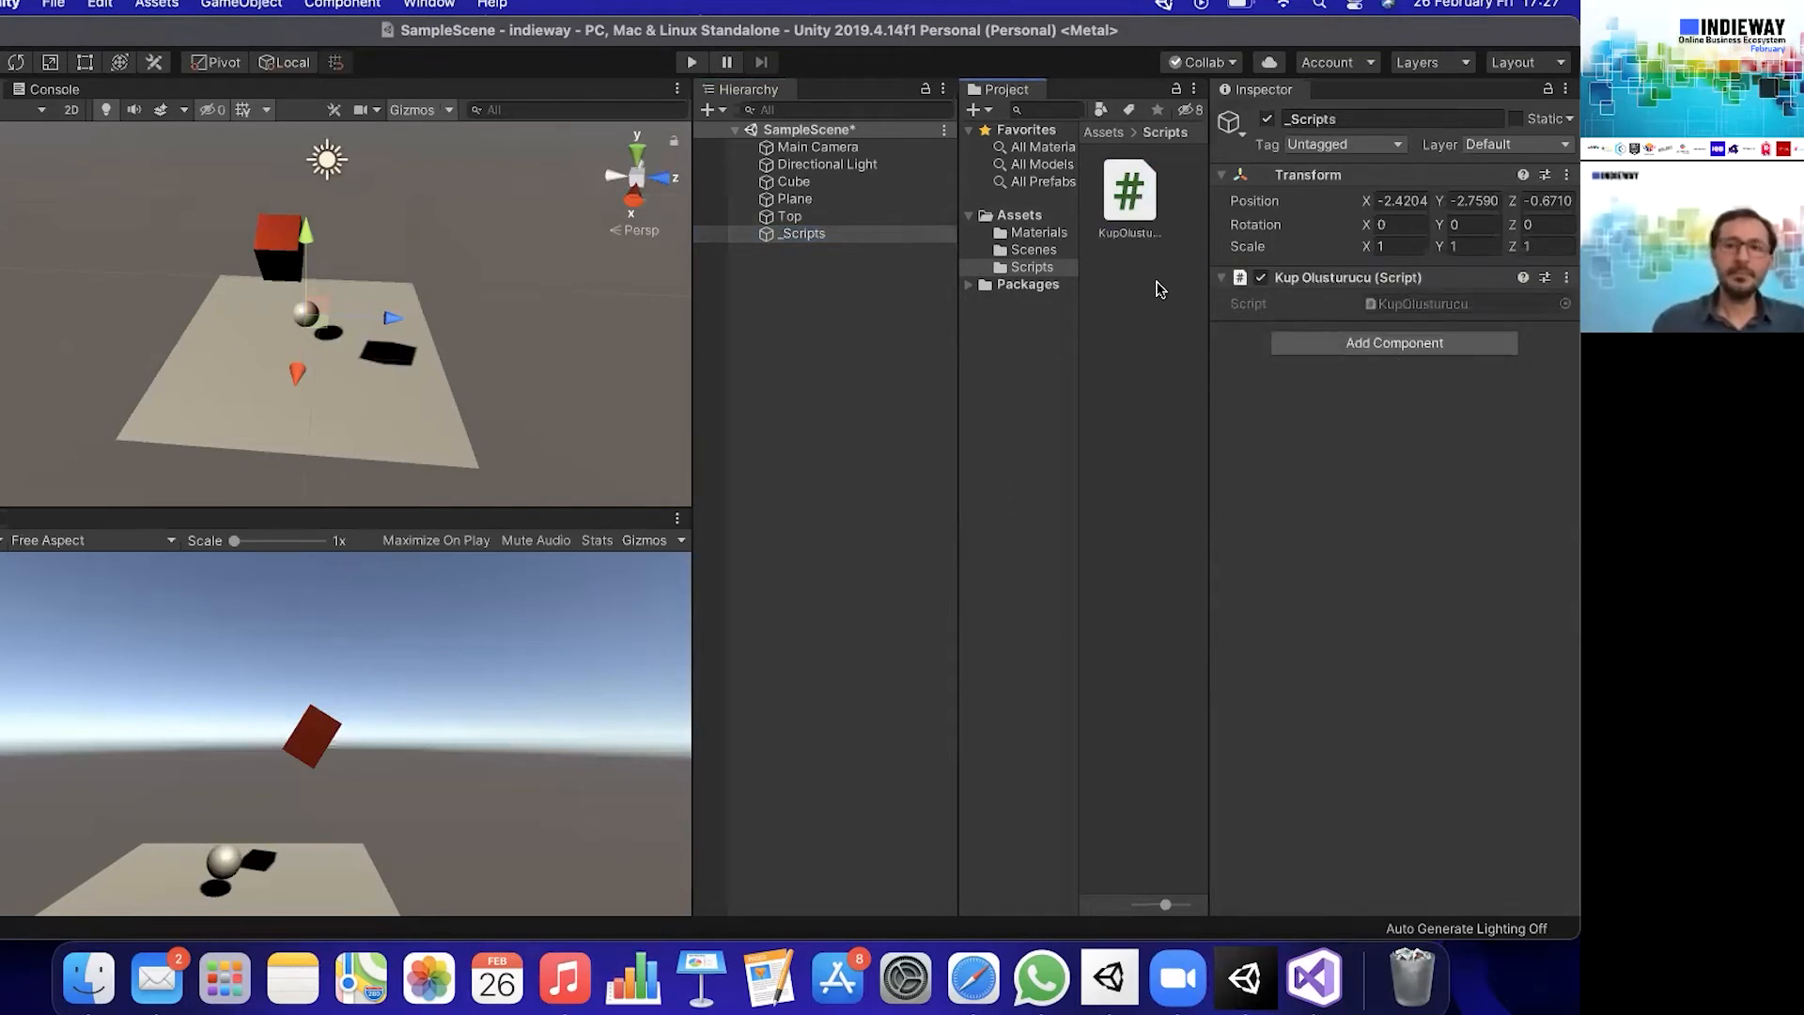
click(817, 235)
drag(829, 207, 888, 139)
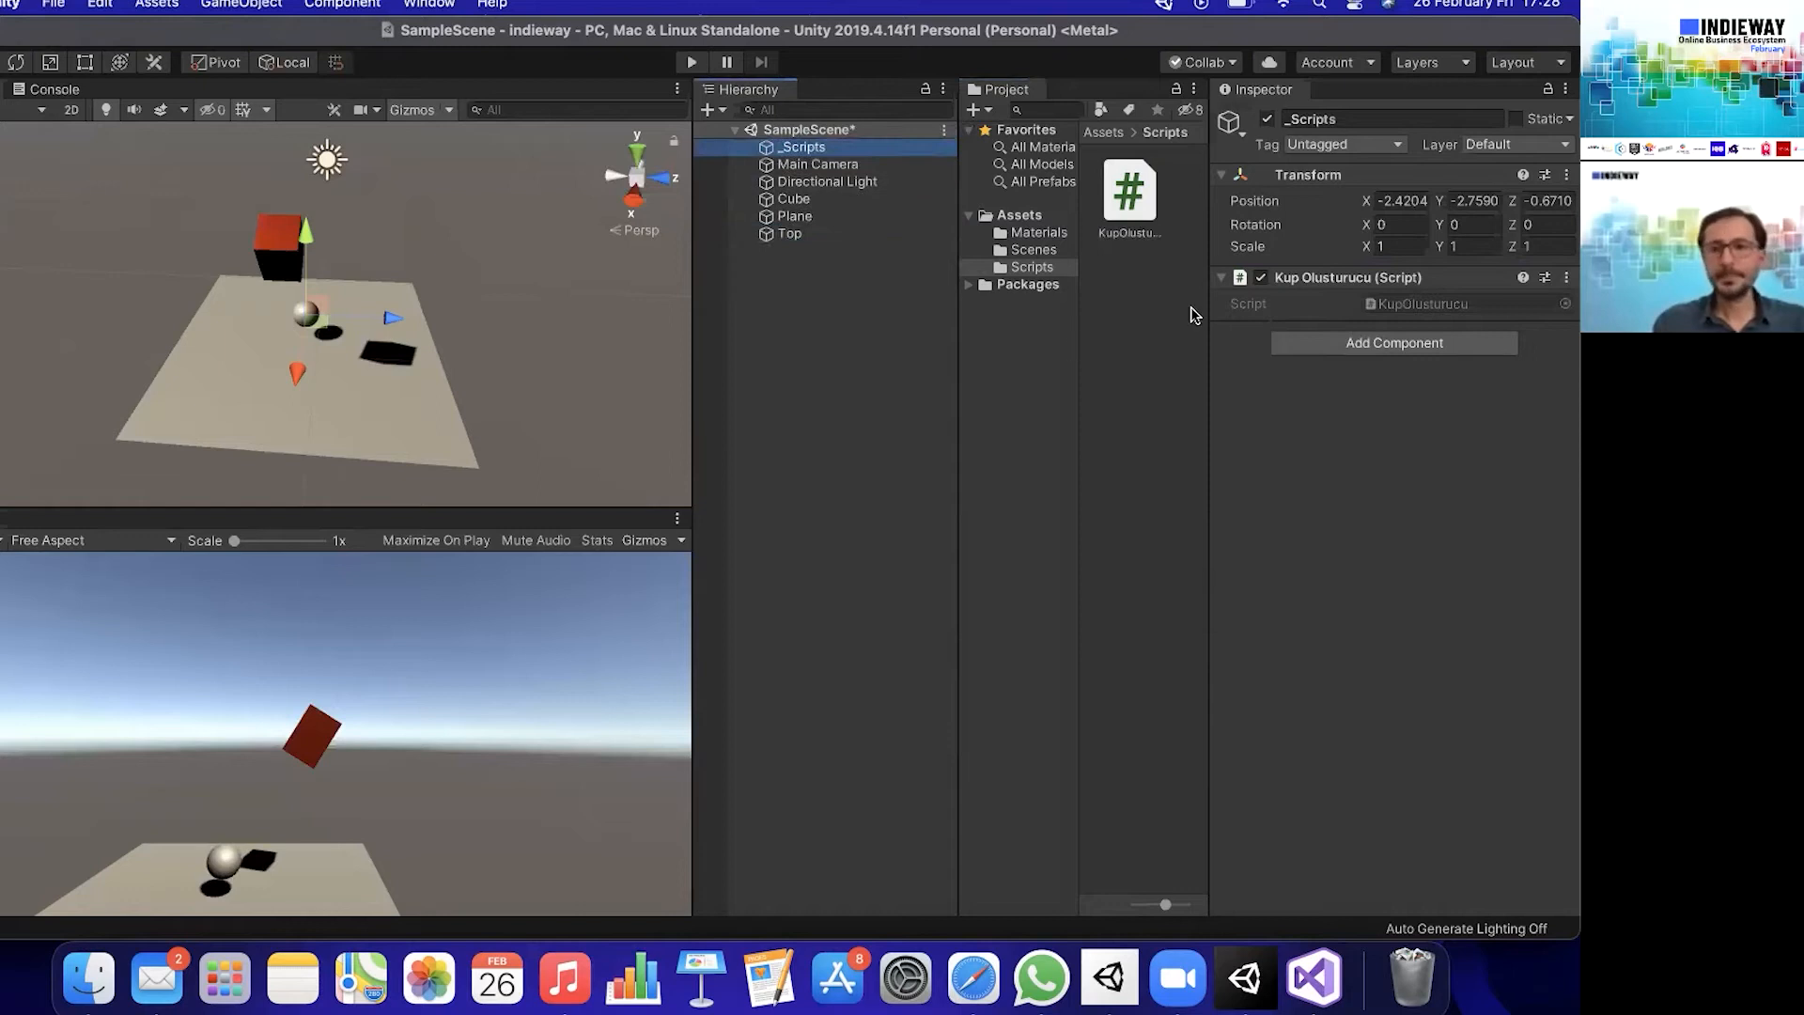
- Open the KupOlusturucu script in Visual Studio and add an empty Instantiate(); call inside the Start method
click(1134, 191)
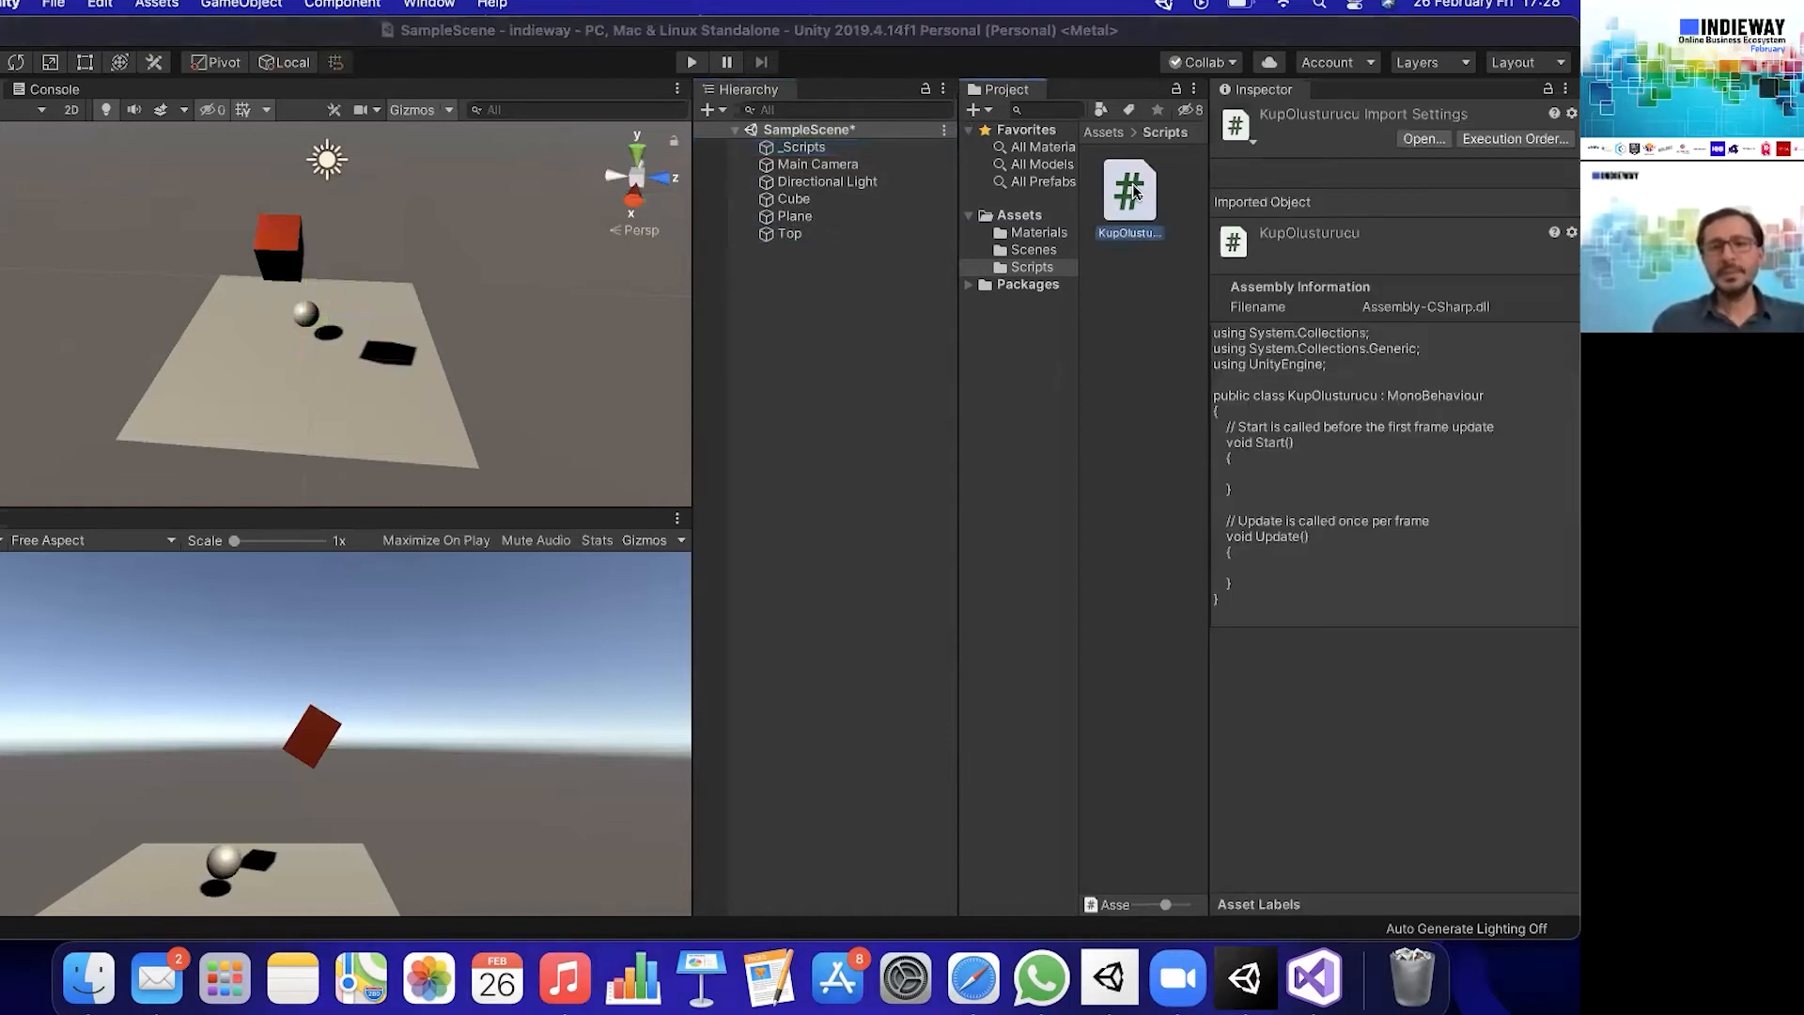
double_click(1134, 191)
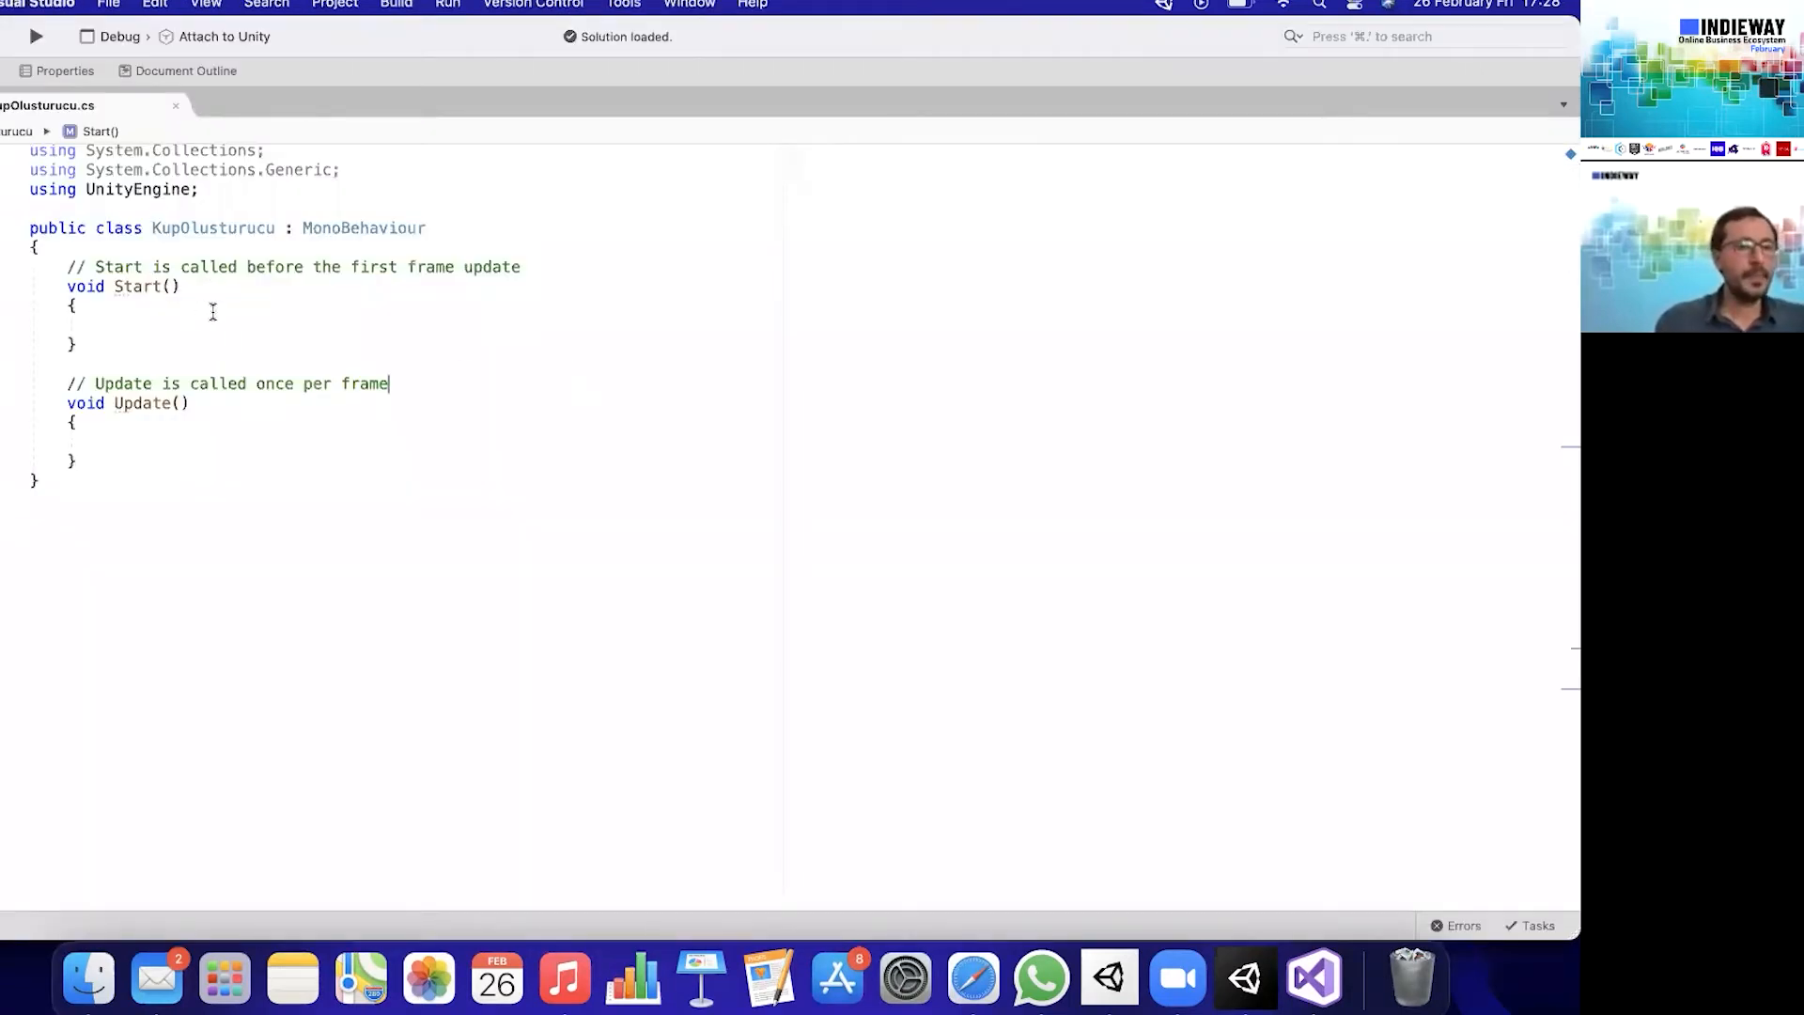
click(178, 334)
click(186, 321)
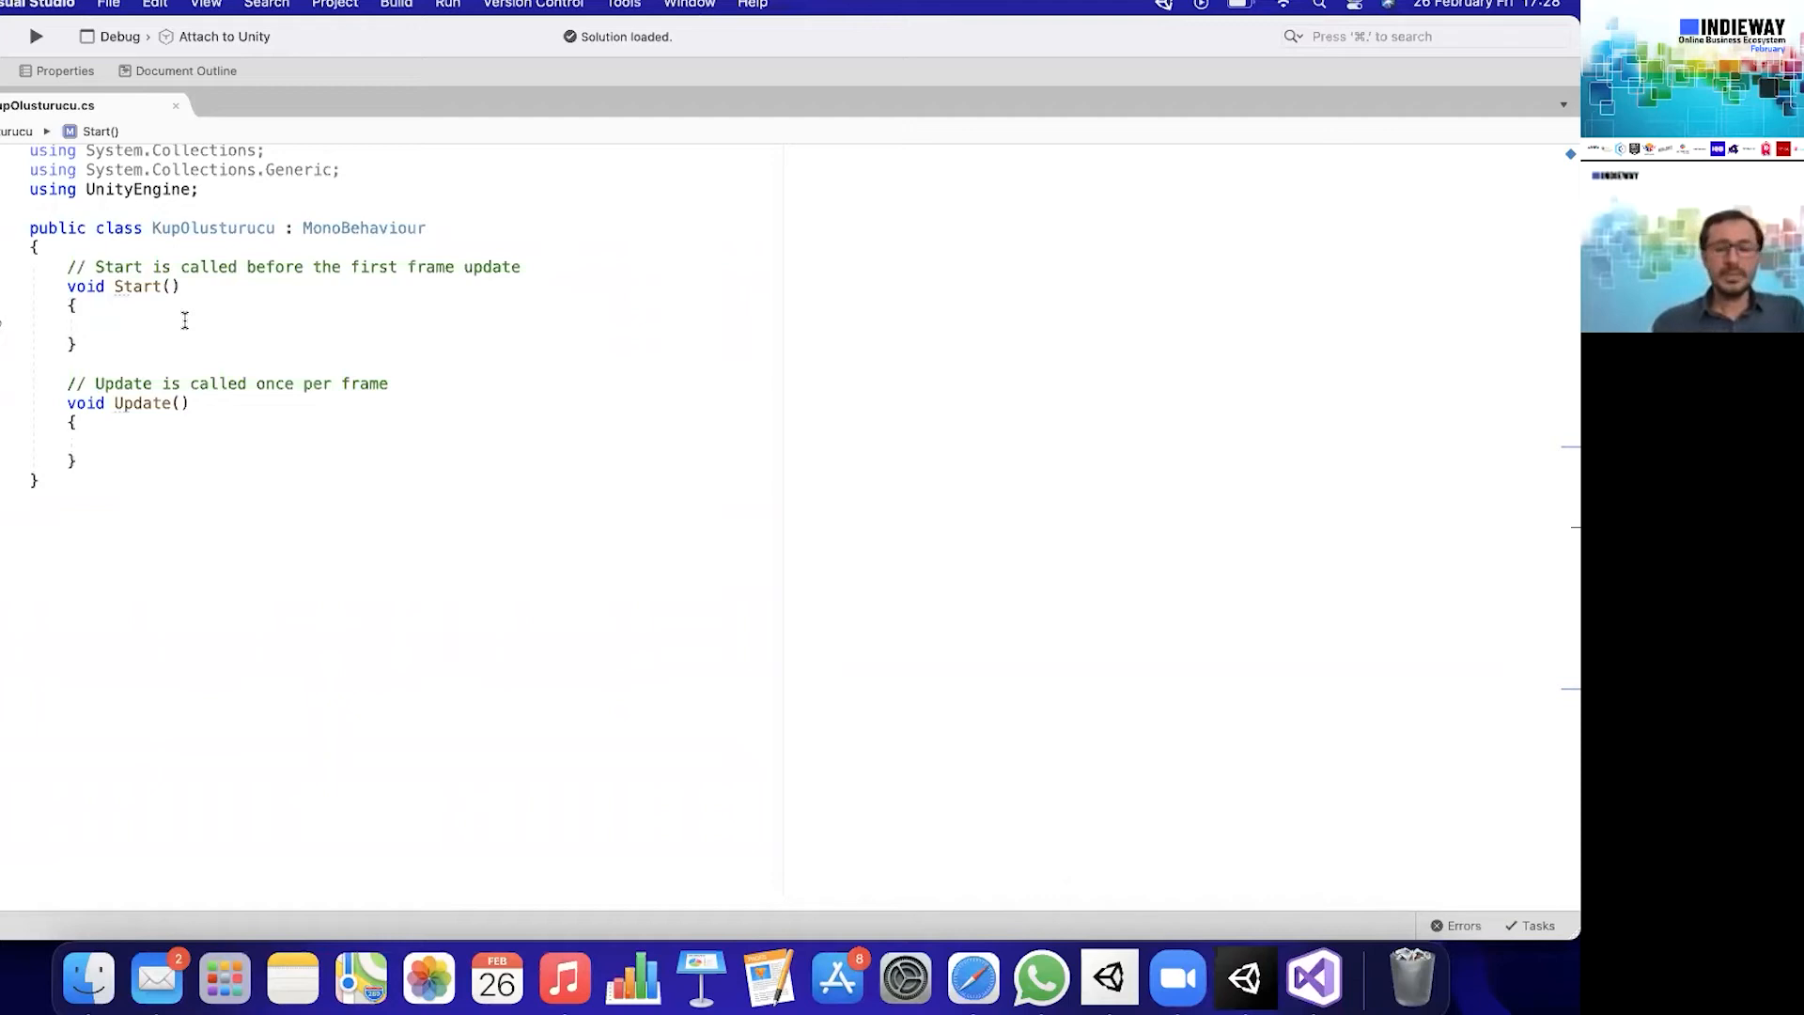
text(In)
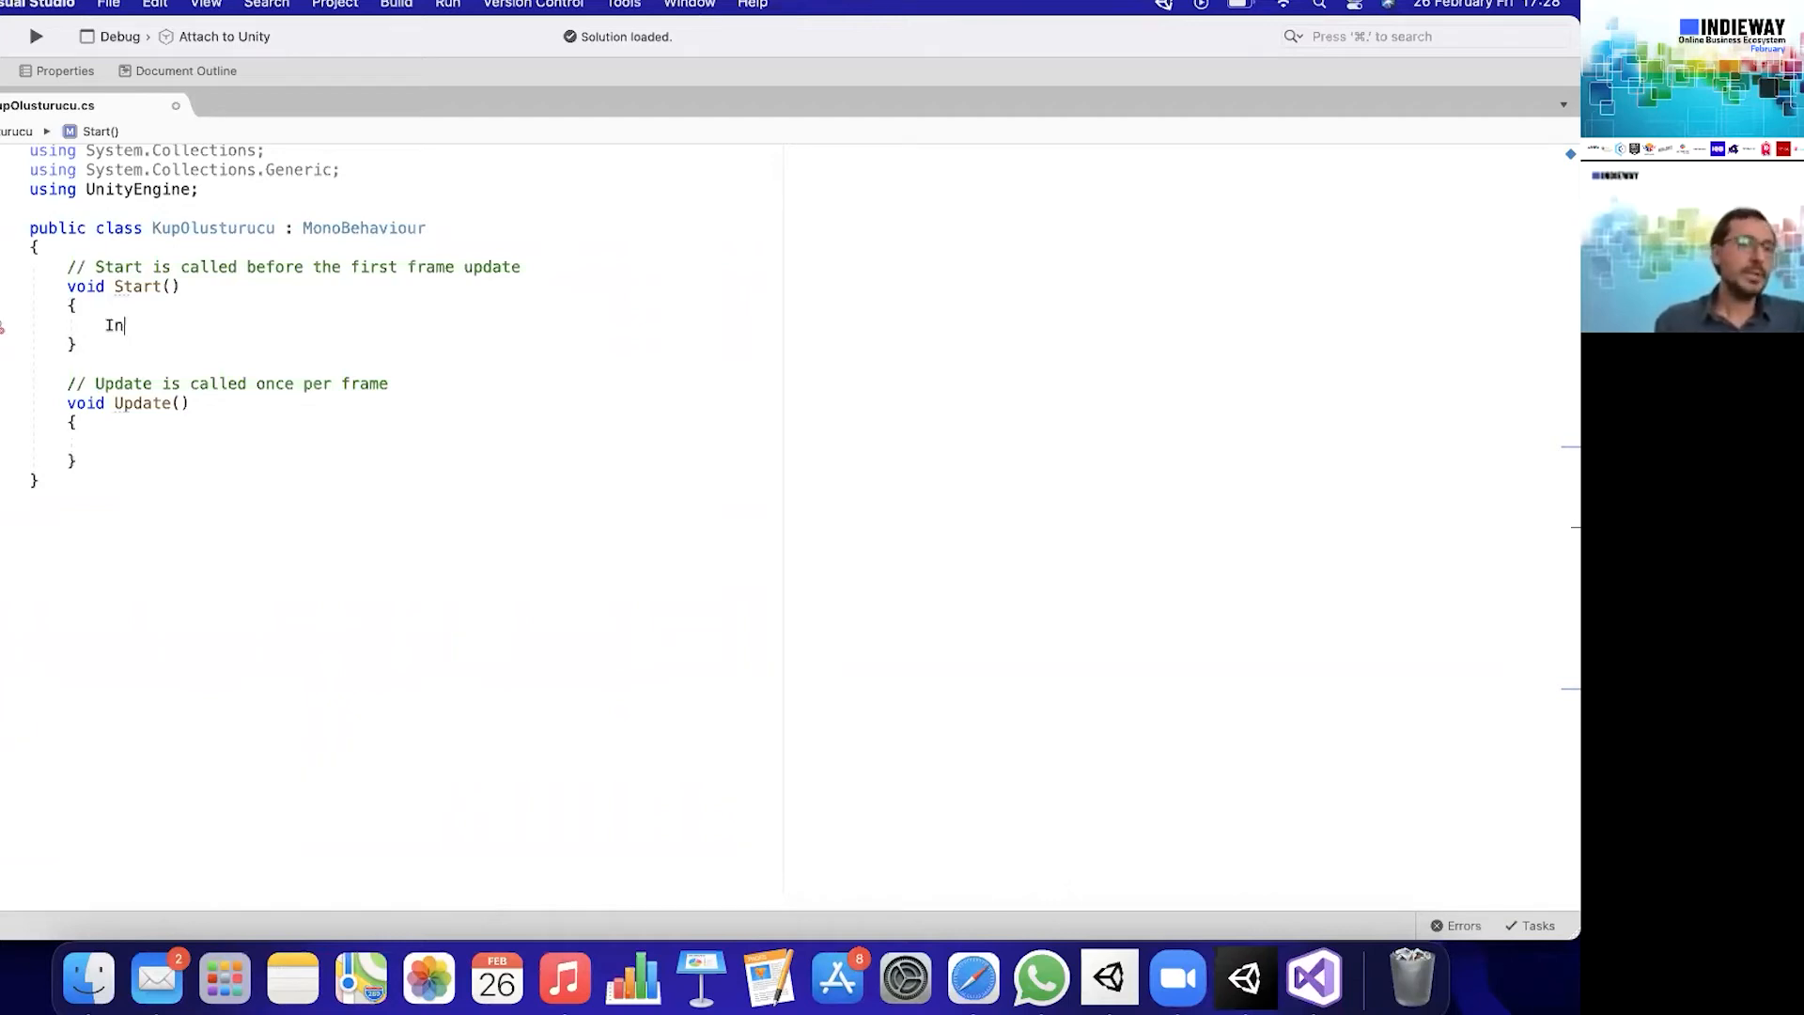
text(sta)
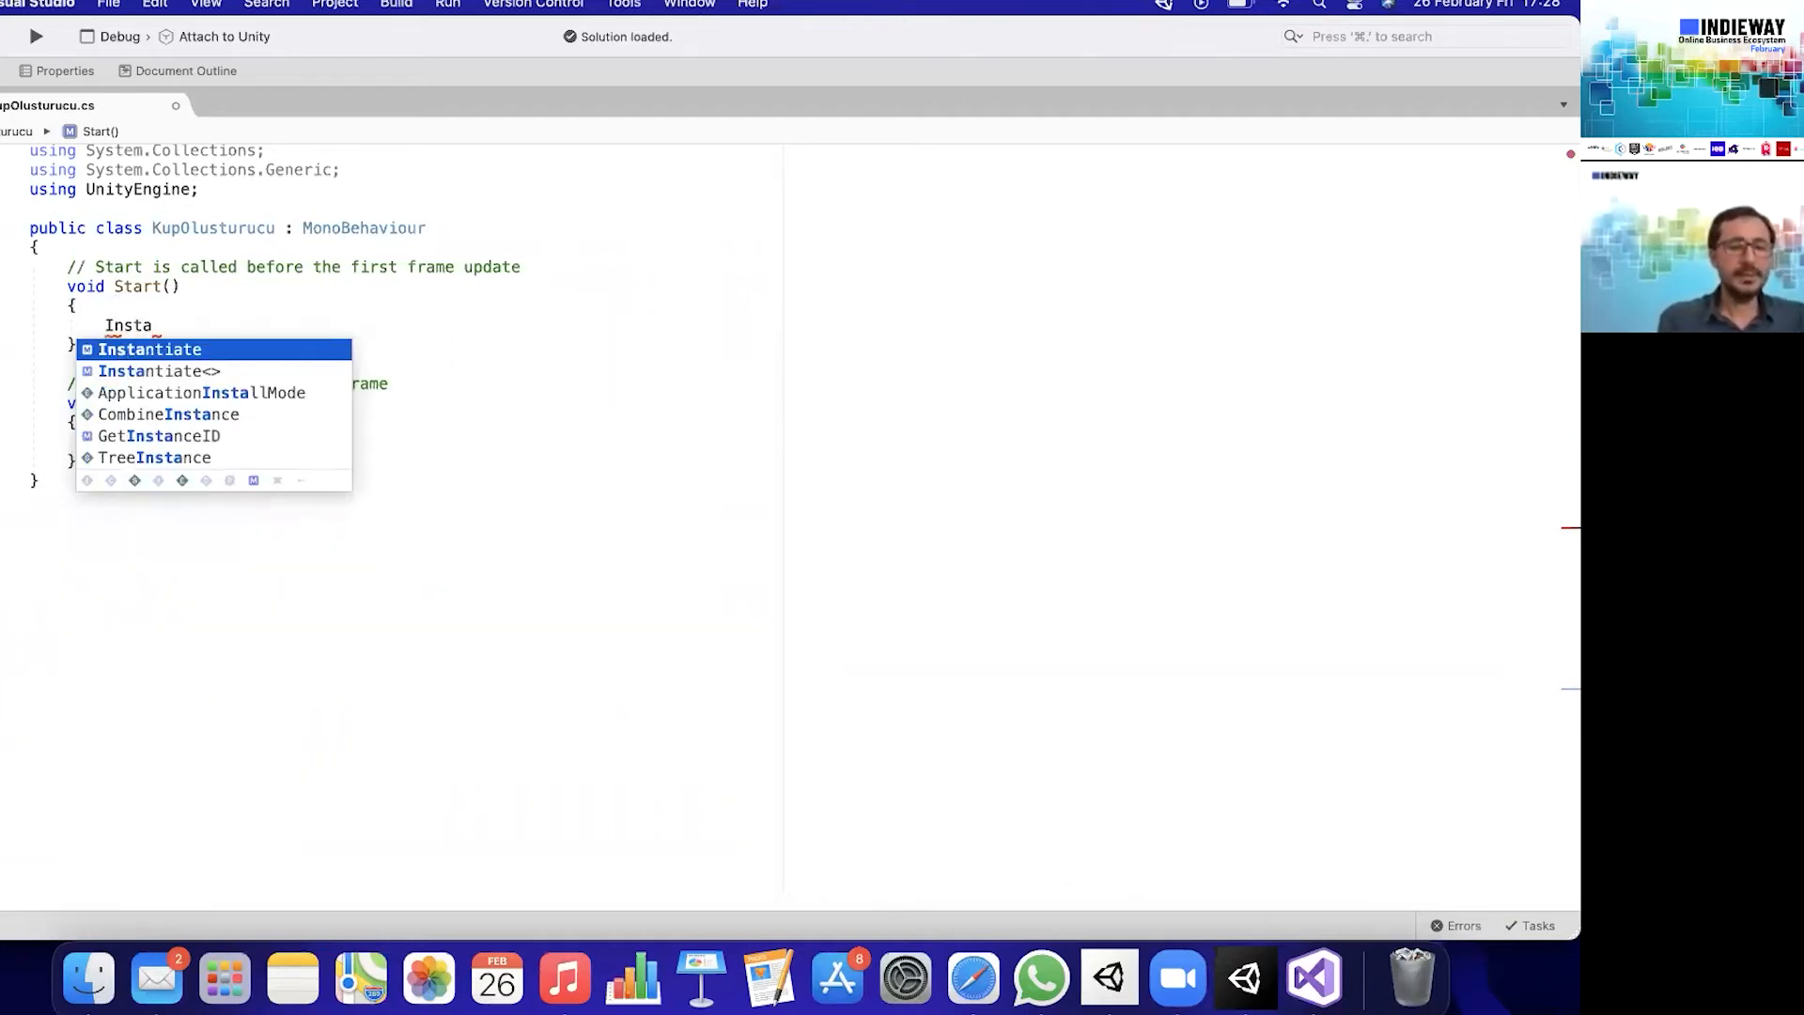
text(ntiate ();)
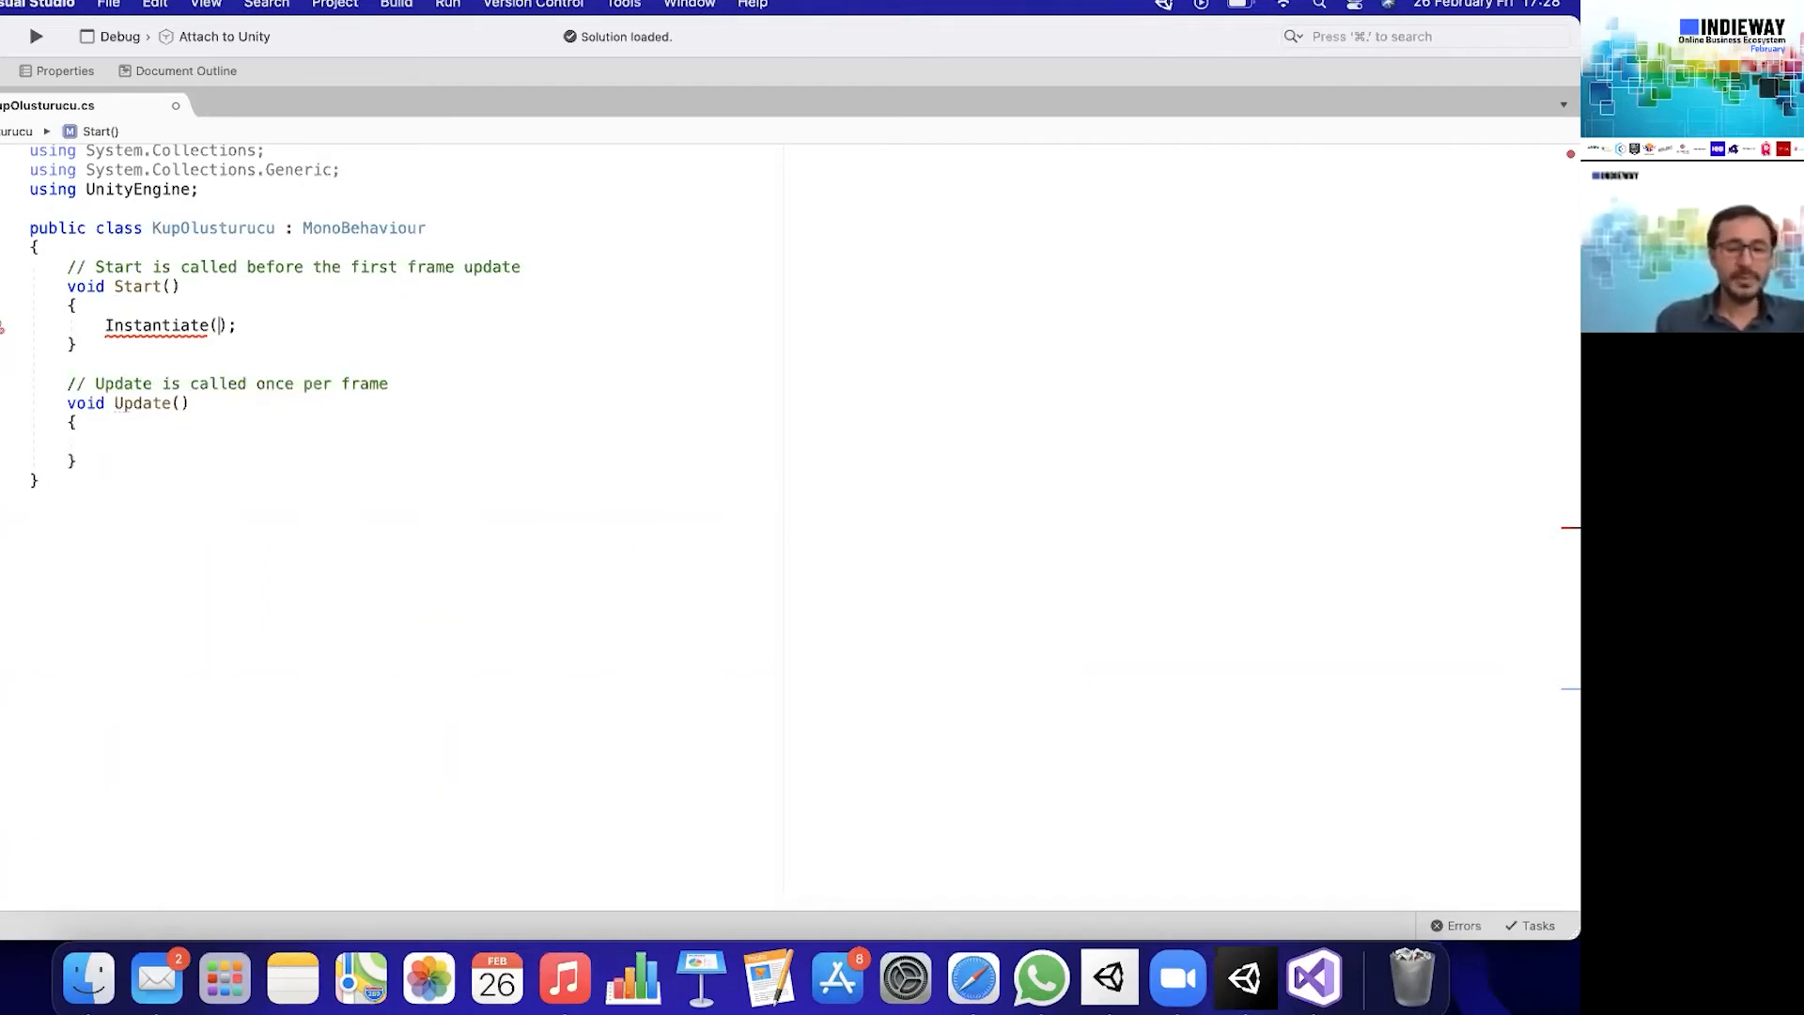
- Enter kup as the first argument of the Instantiate call, followed by a comma
text(kup)
key(Return)
text(,)
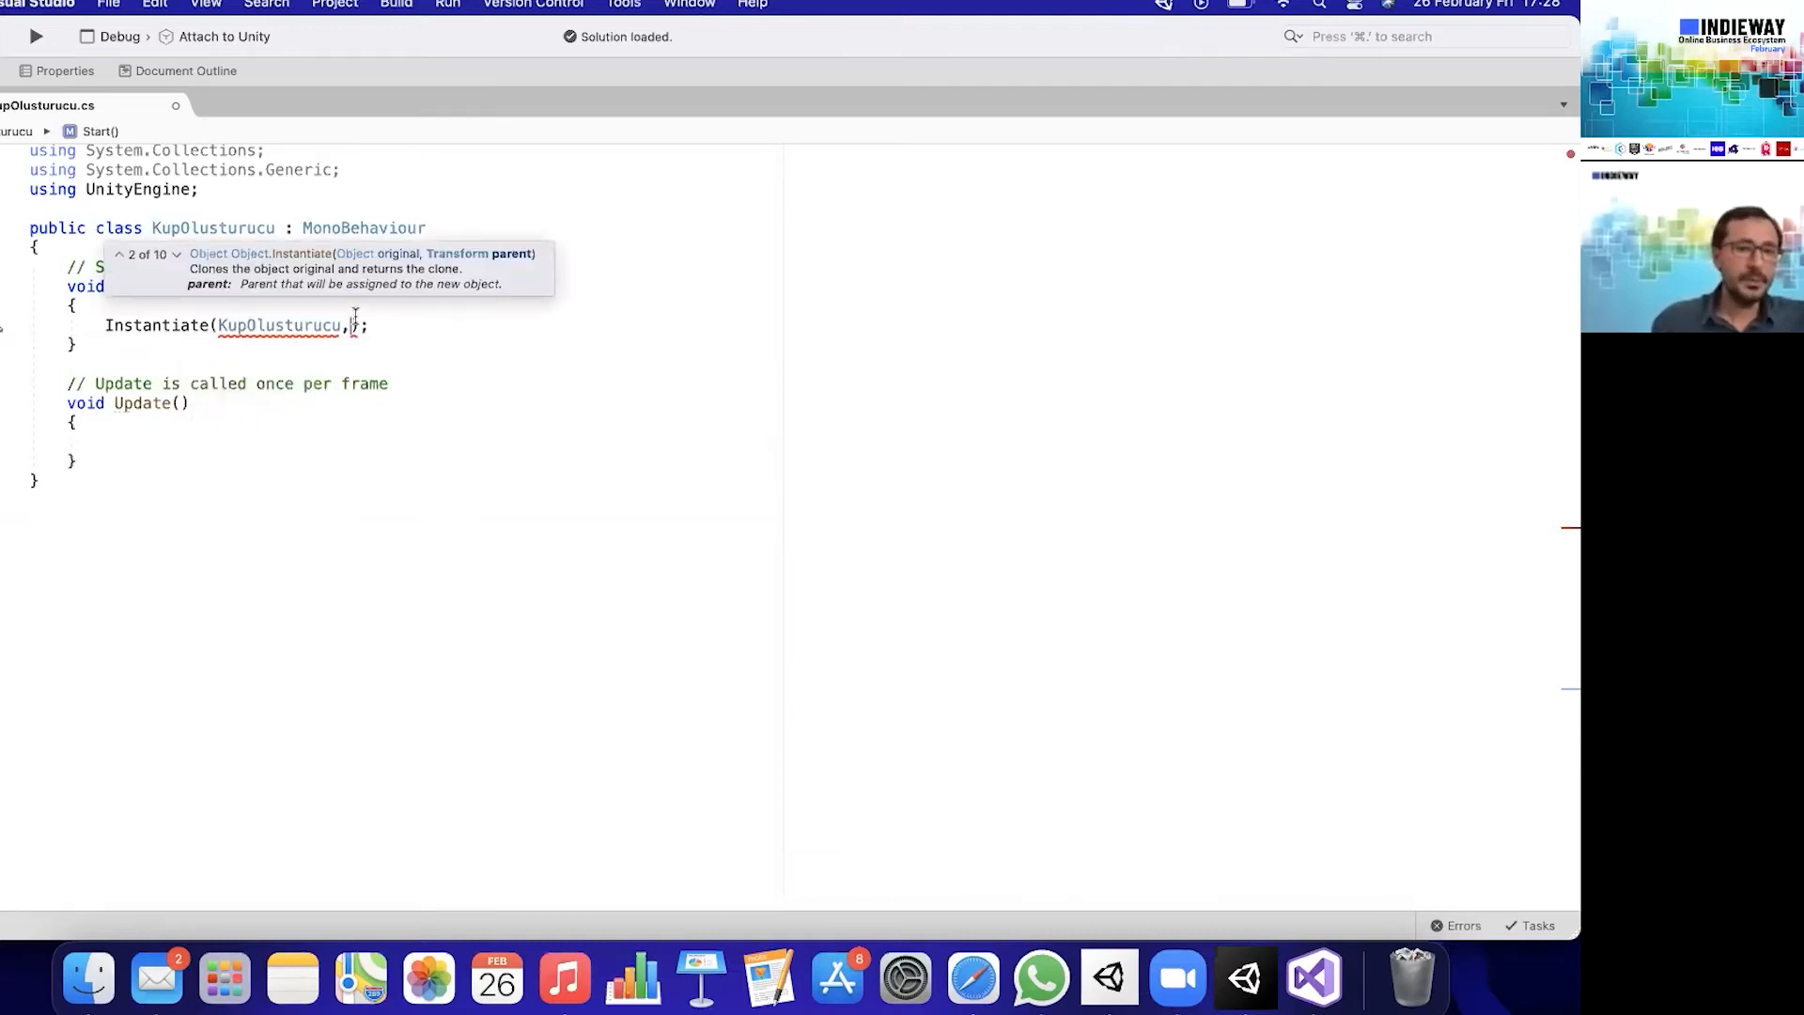
double_click(264, 326)
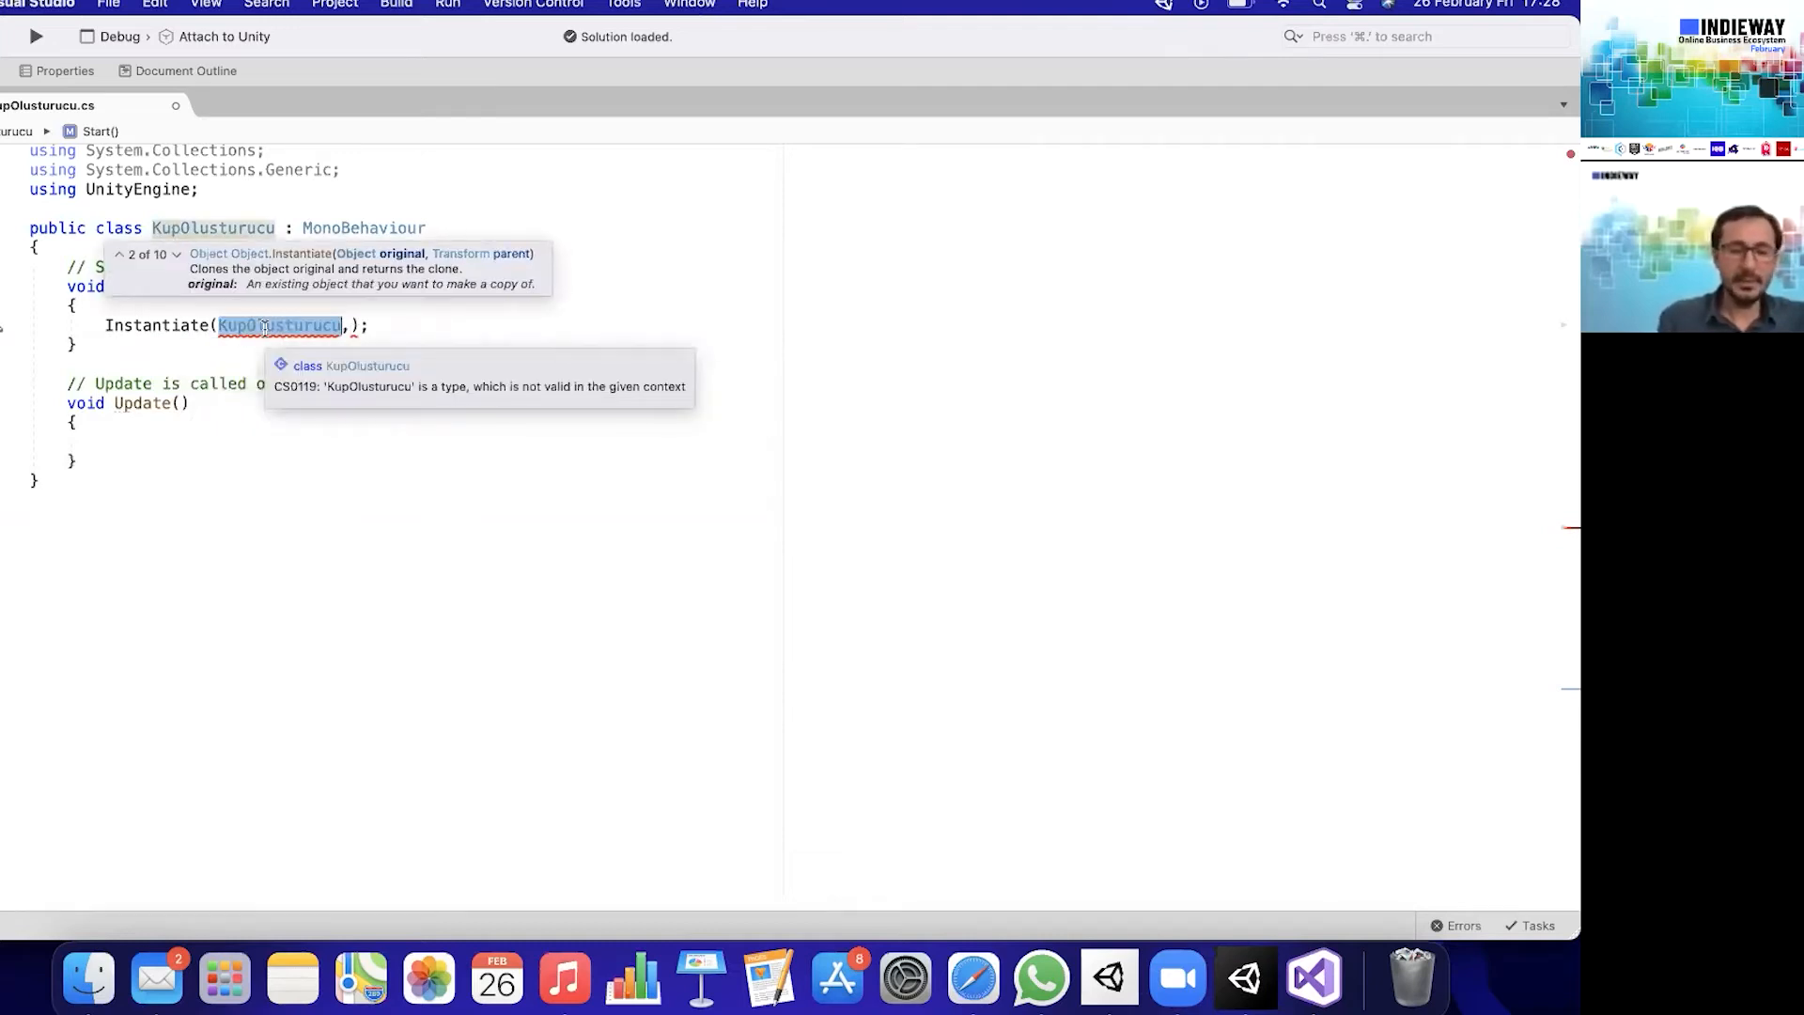
text(kup)
key(Escape)
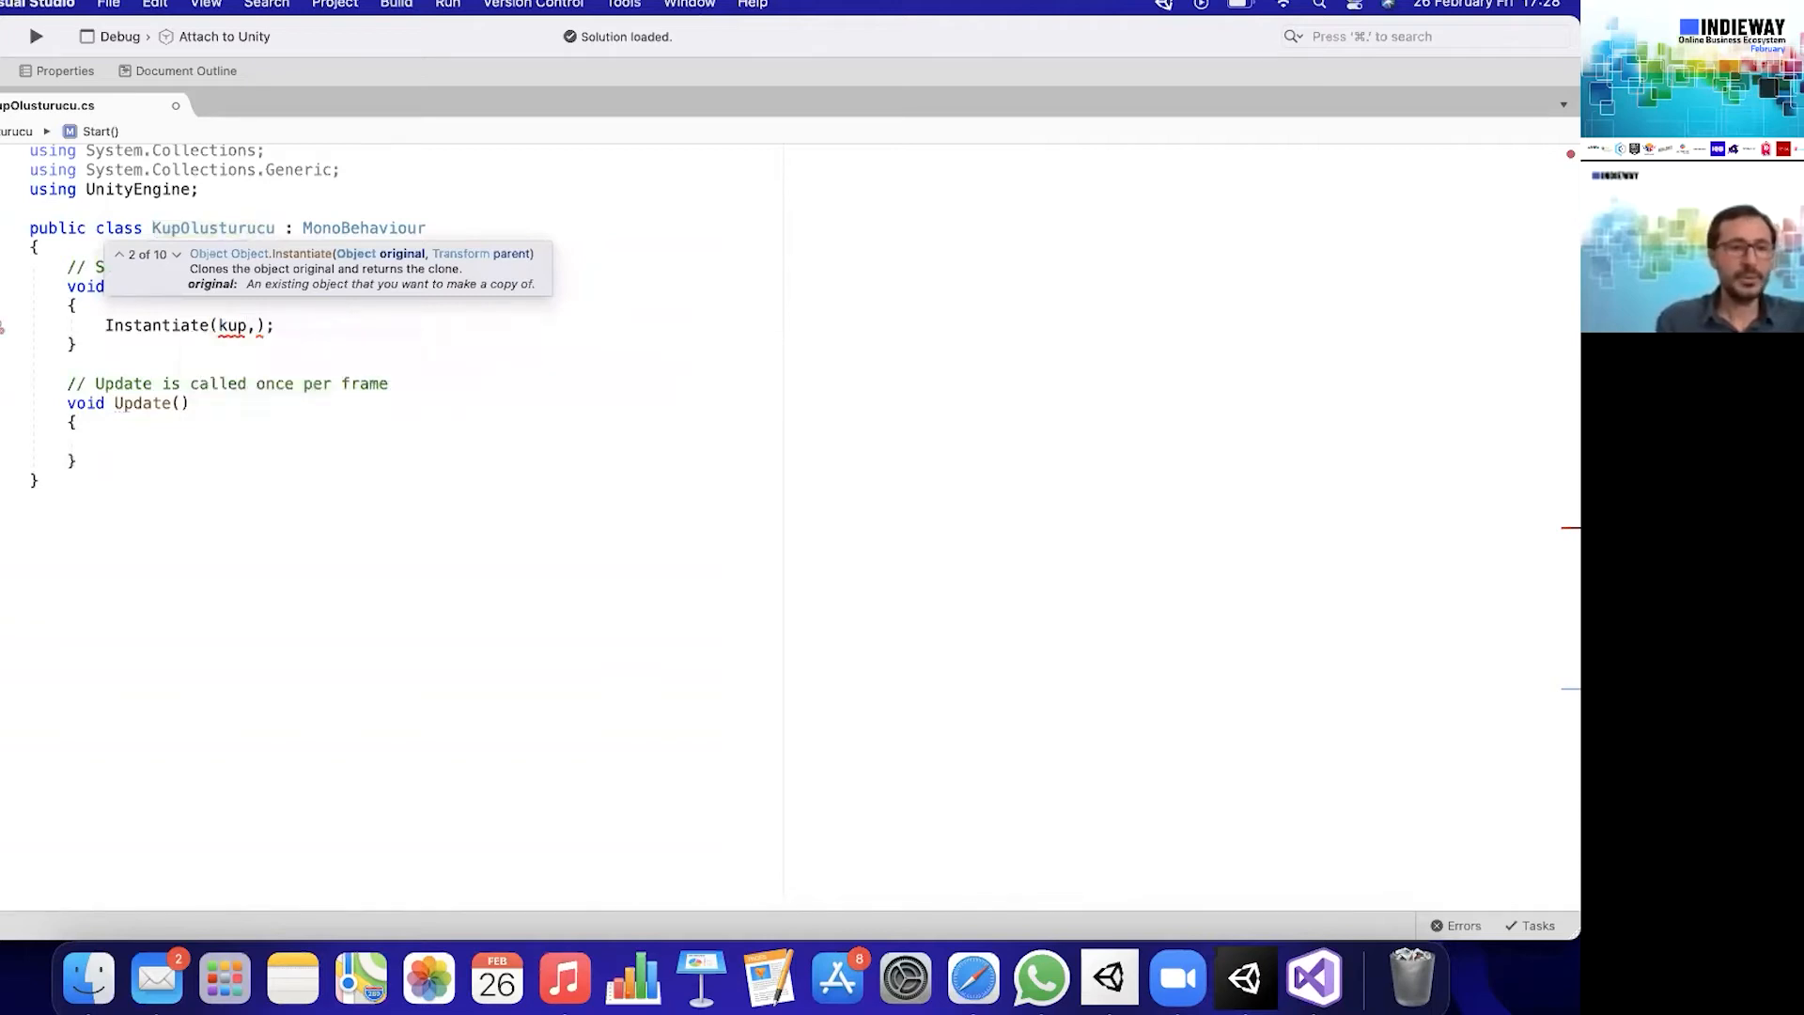
- Complete the Instantiate arguments with Vector3.zero as the position and Quaternion.identity as the rotation
key(Right)
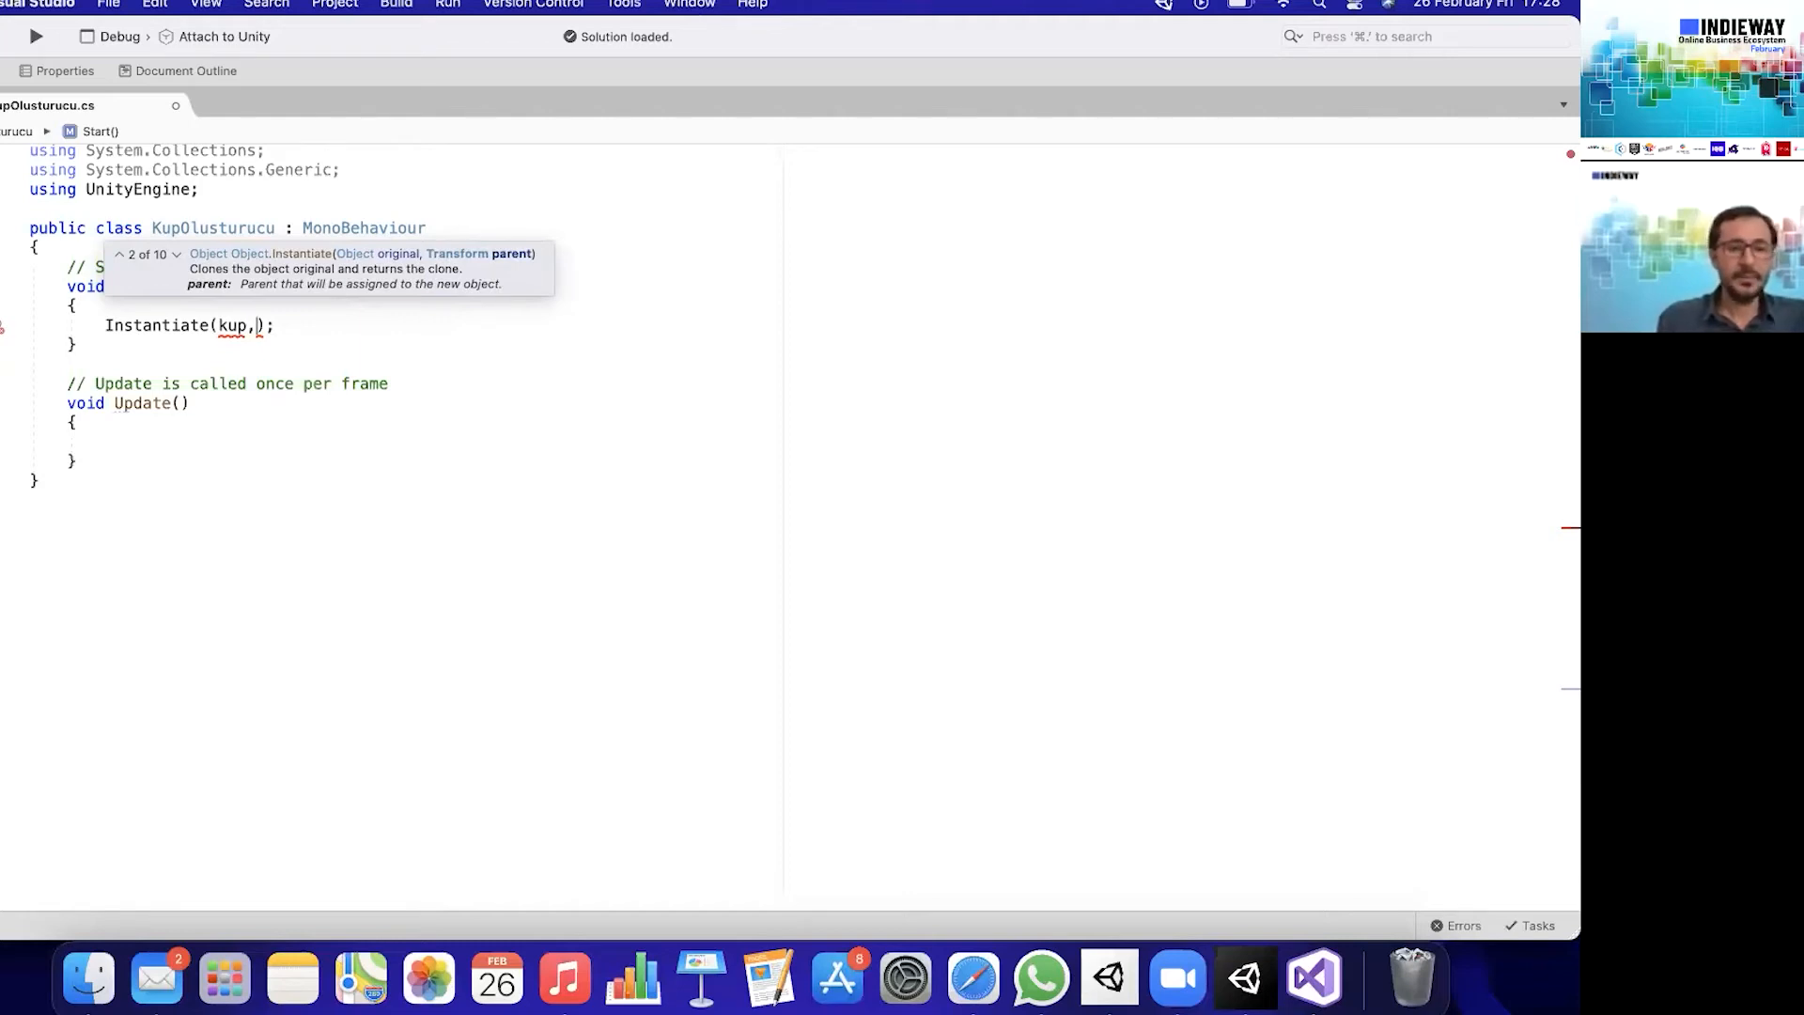
text(Vector3)
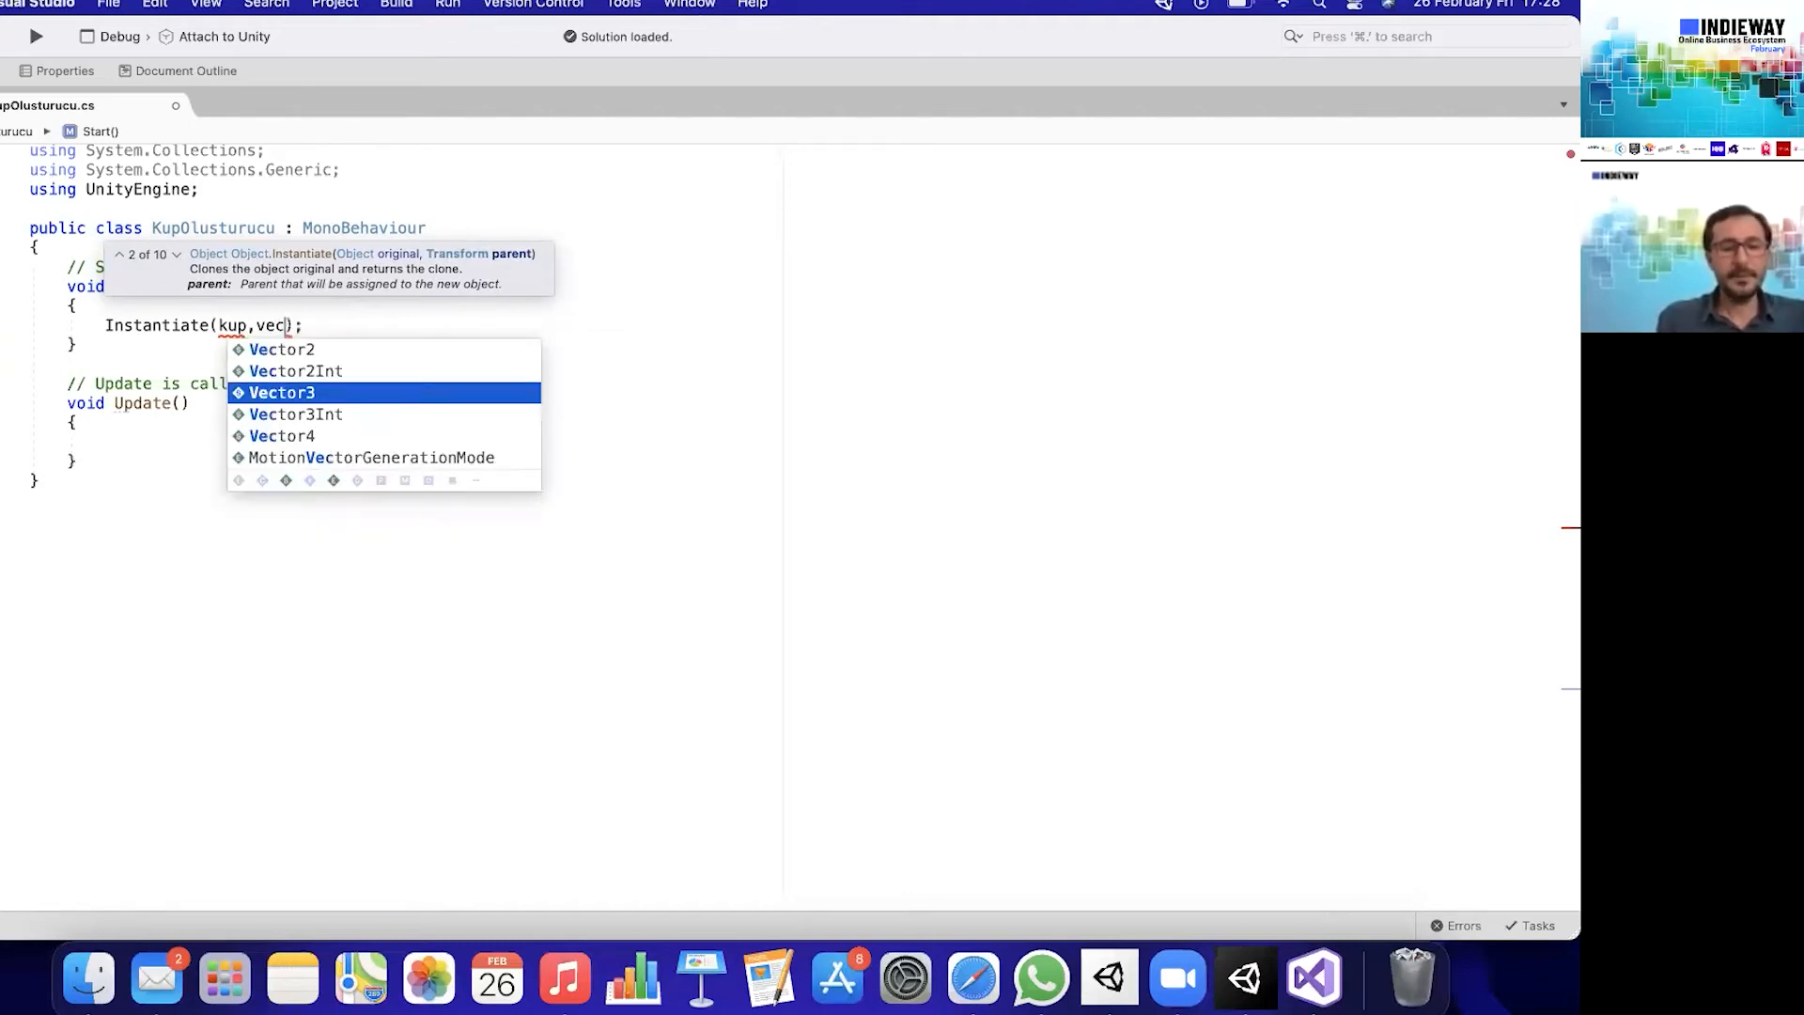
text(.ze)
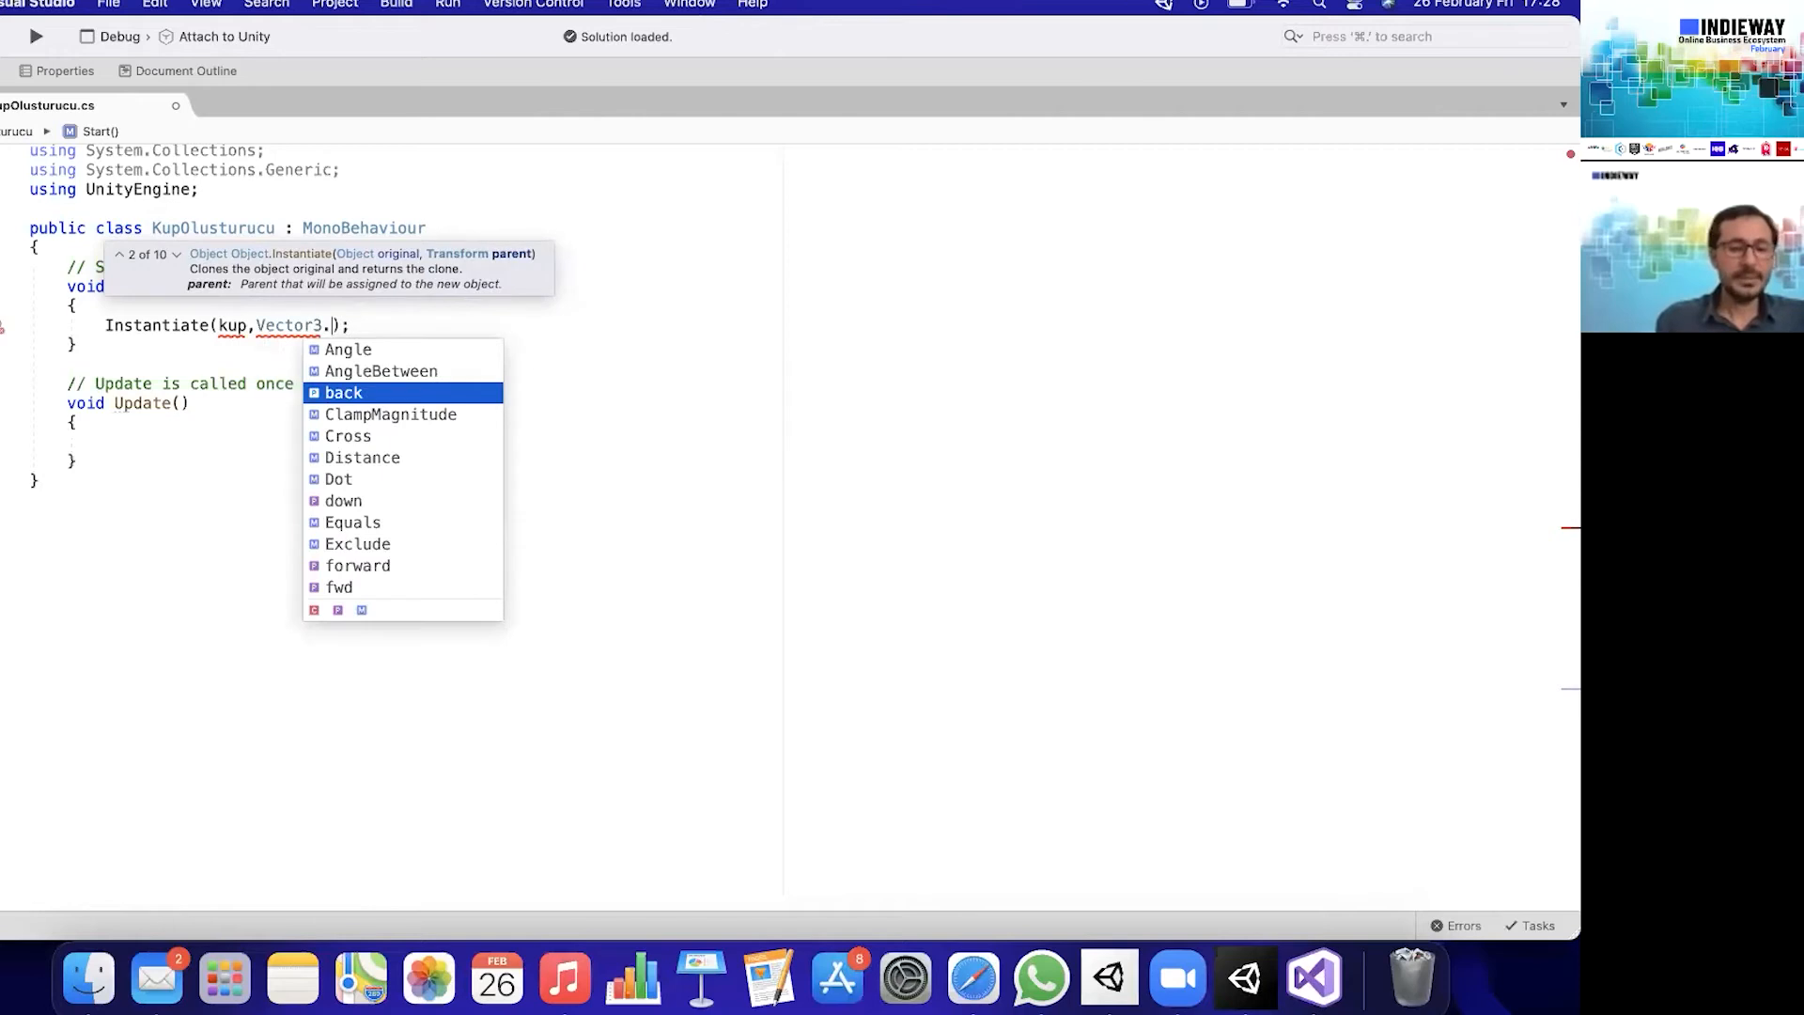
key(Return)
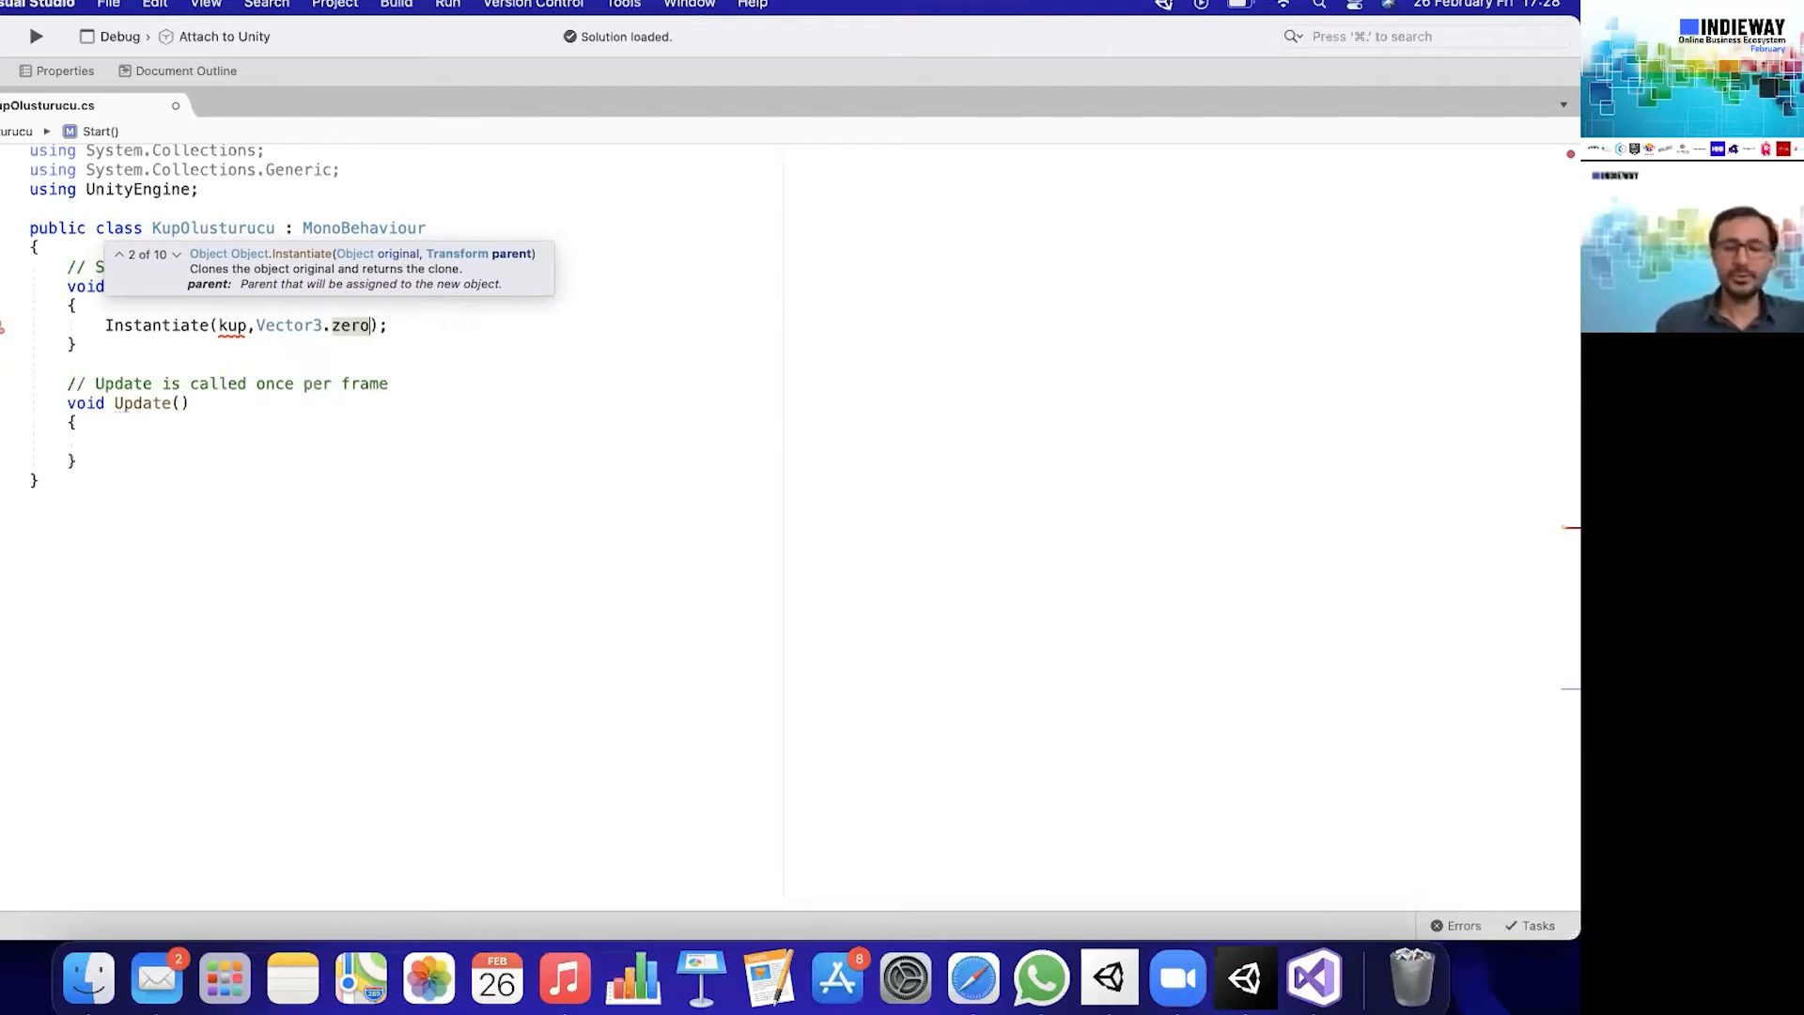
text(,)
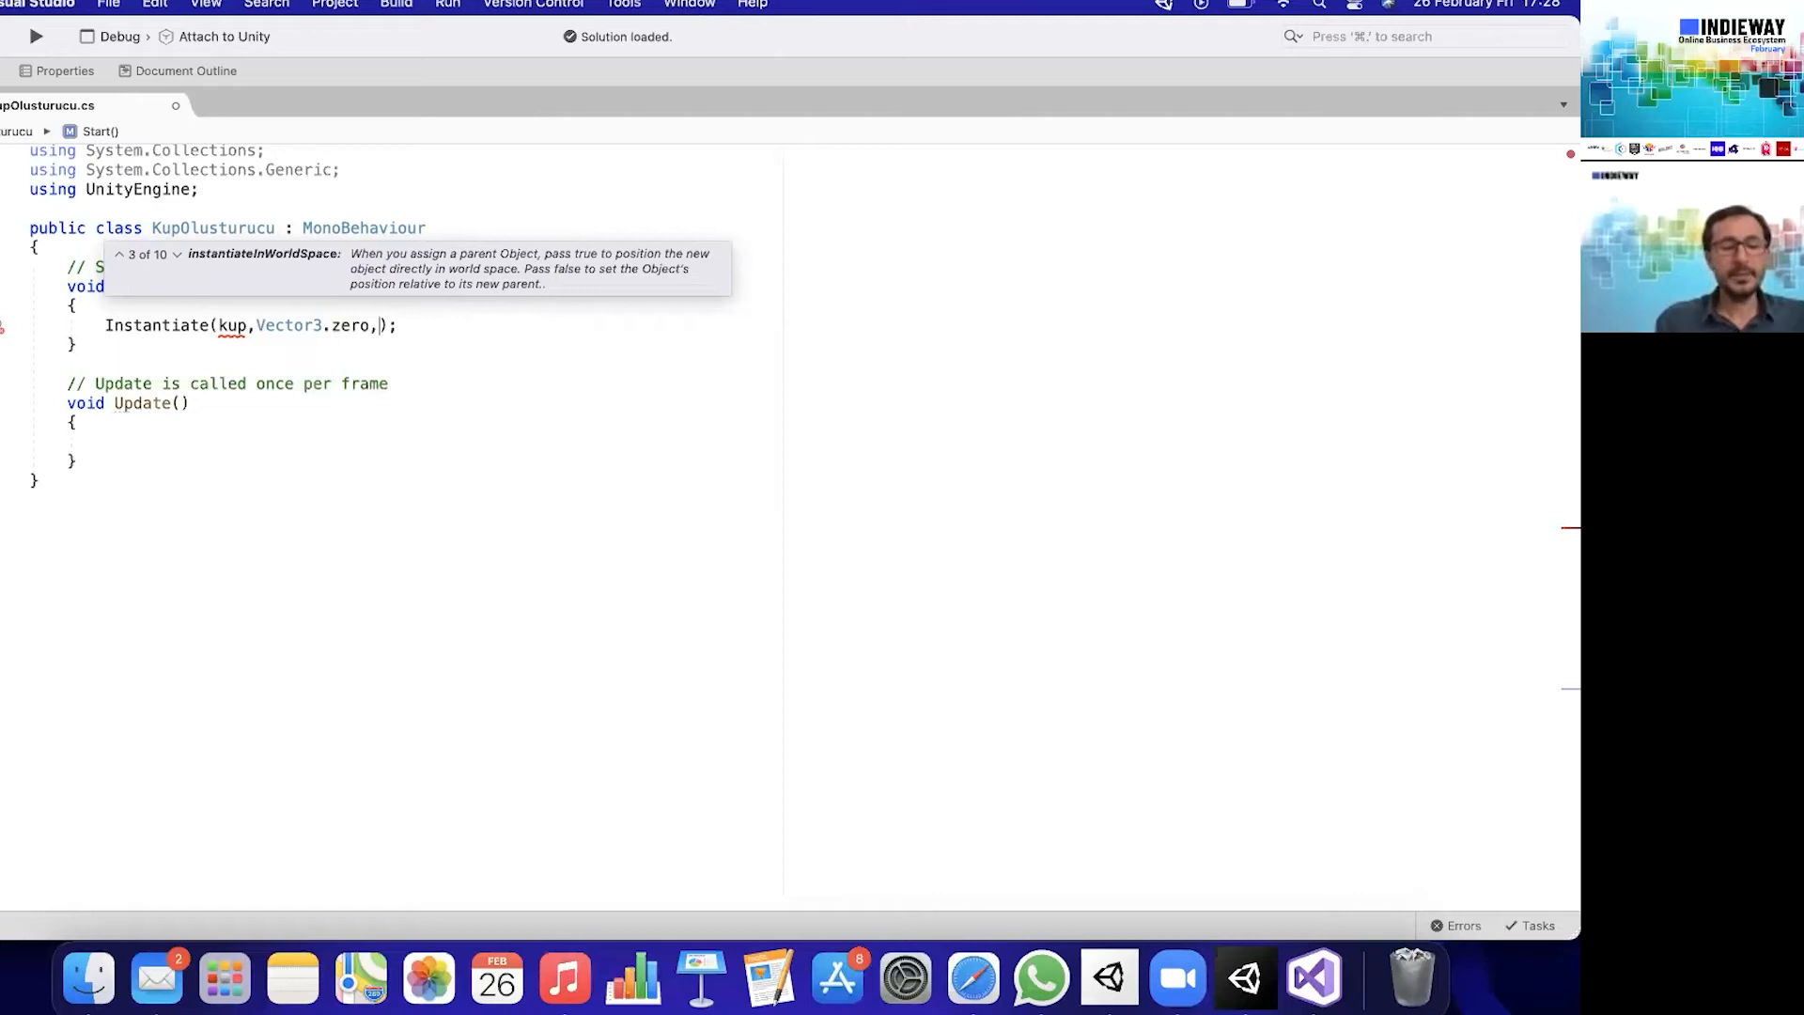
text(Quaternion)
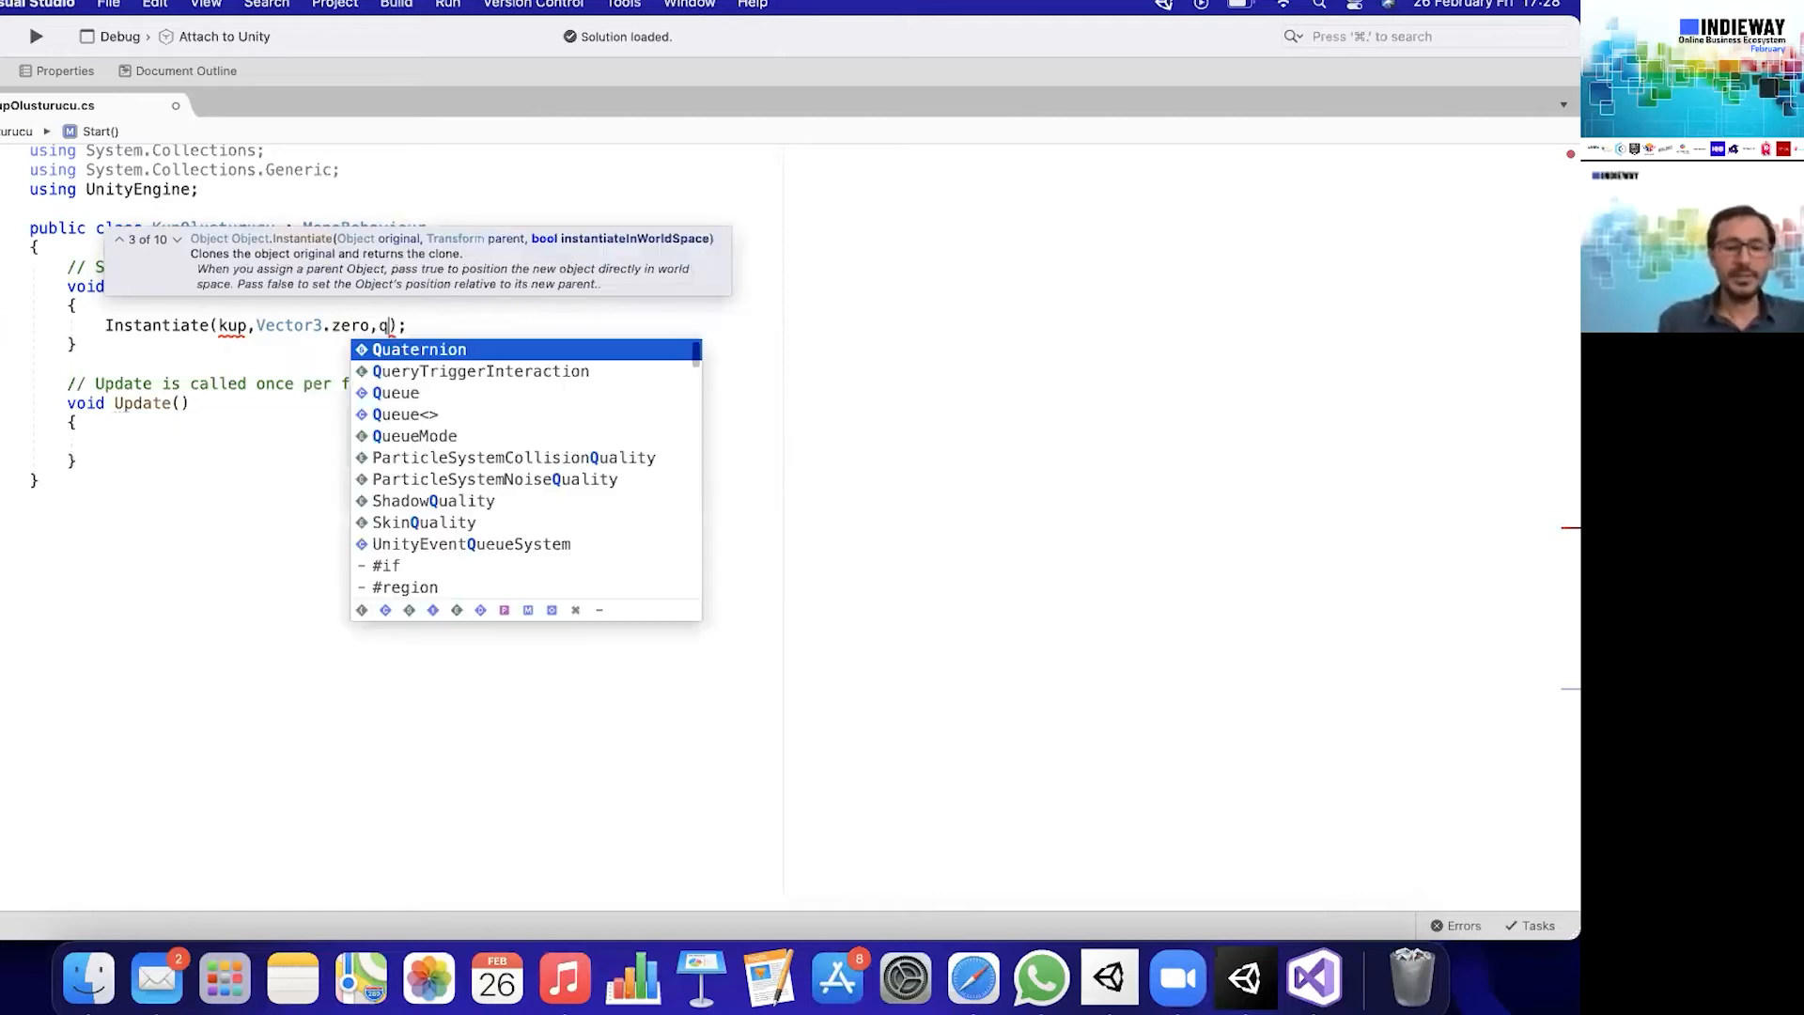
text(.identity)
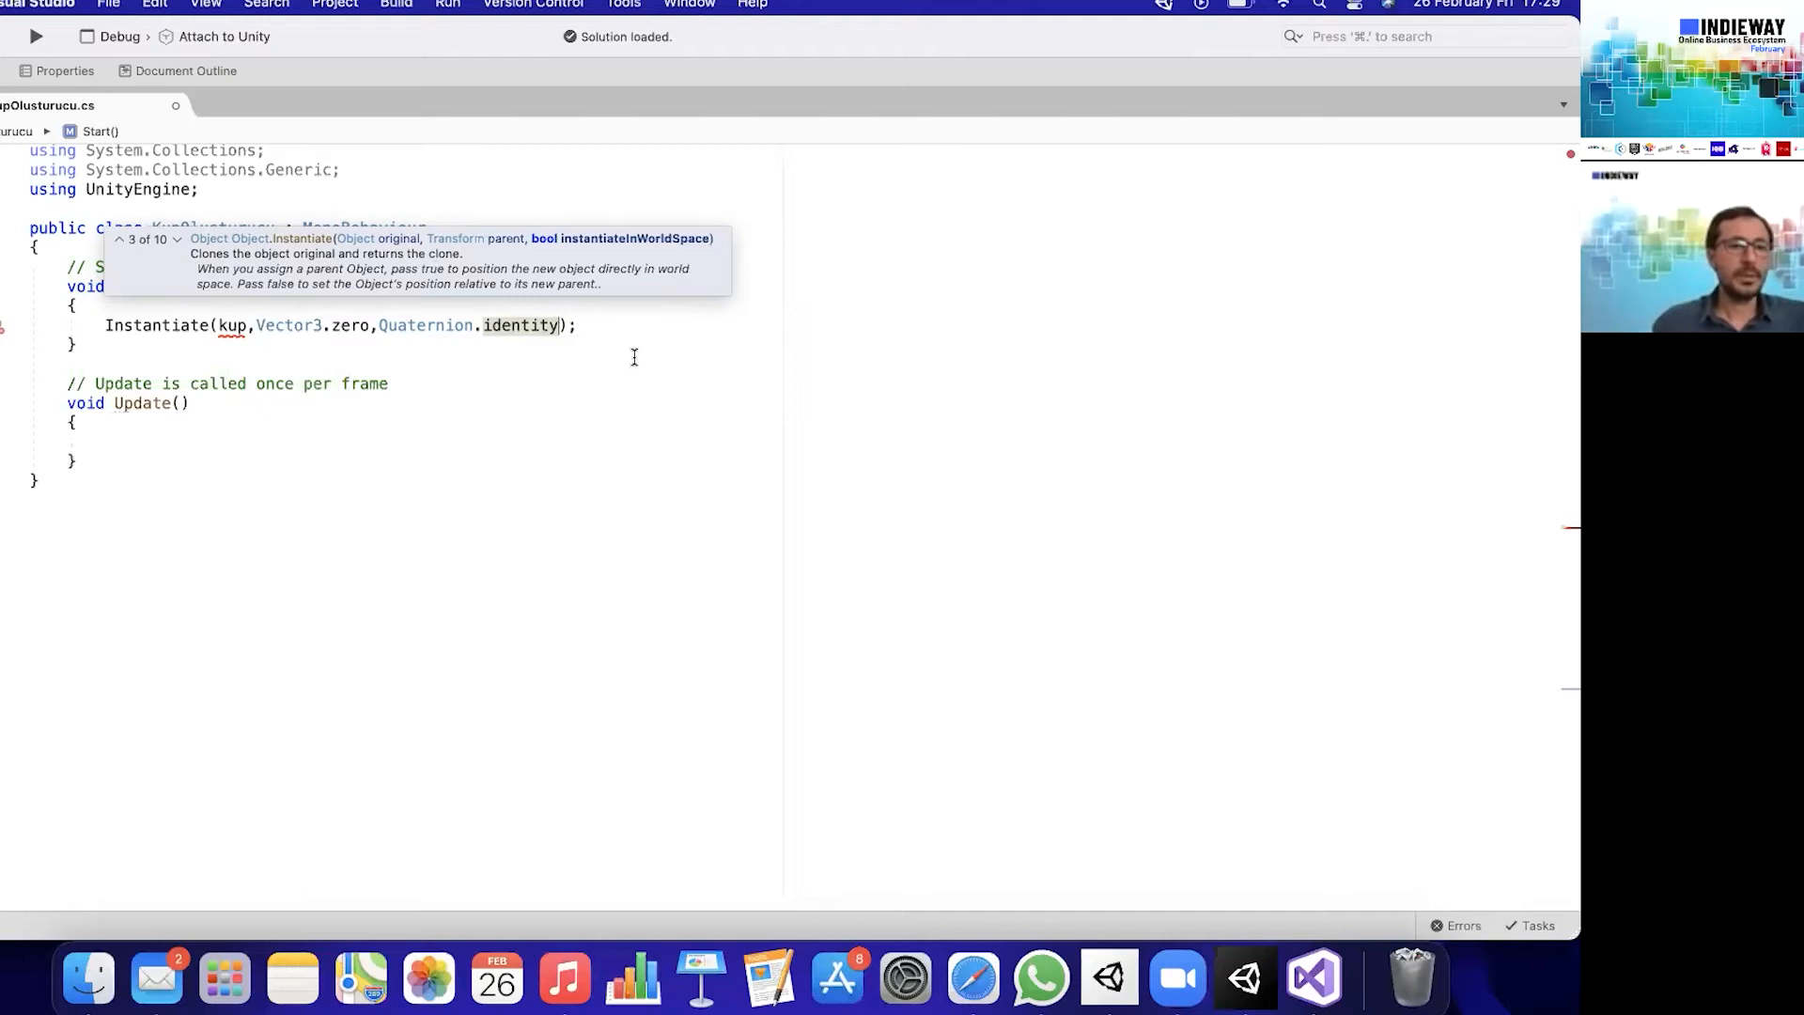
- Select the Cube in Unity, return to Visual Studio and declare the field GameObject kup; at the start of the KupOlusturucu class
double_click(226, 325)
click(1239, 994)
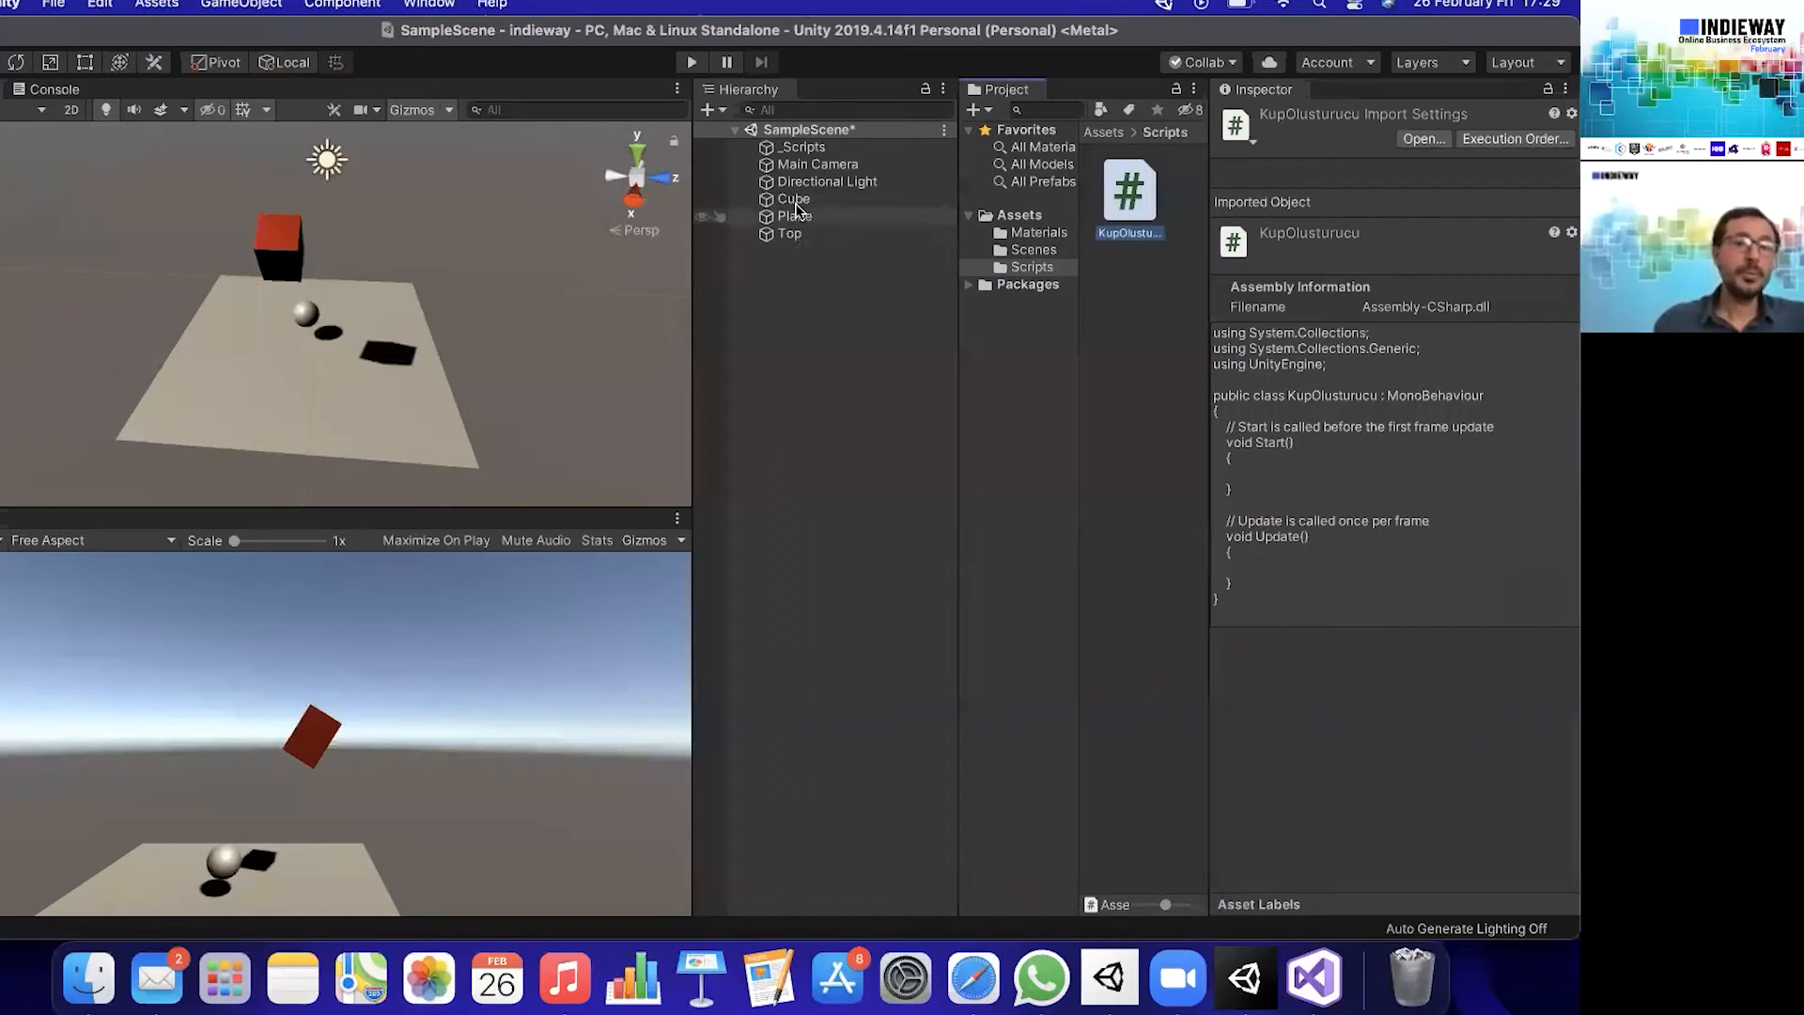
click(794, 199)
click(1318, 983)
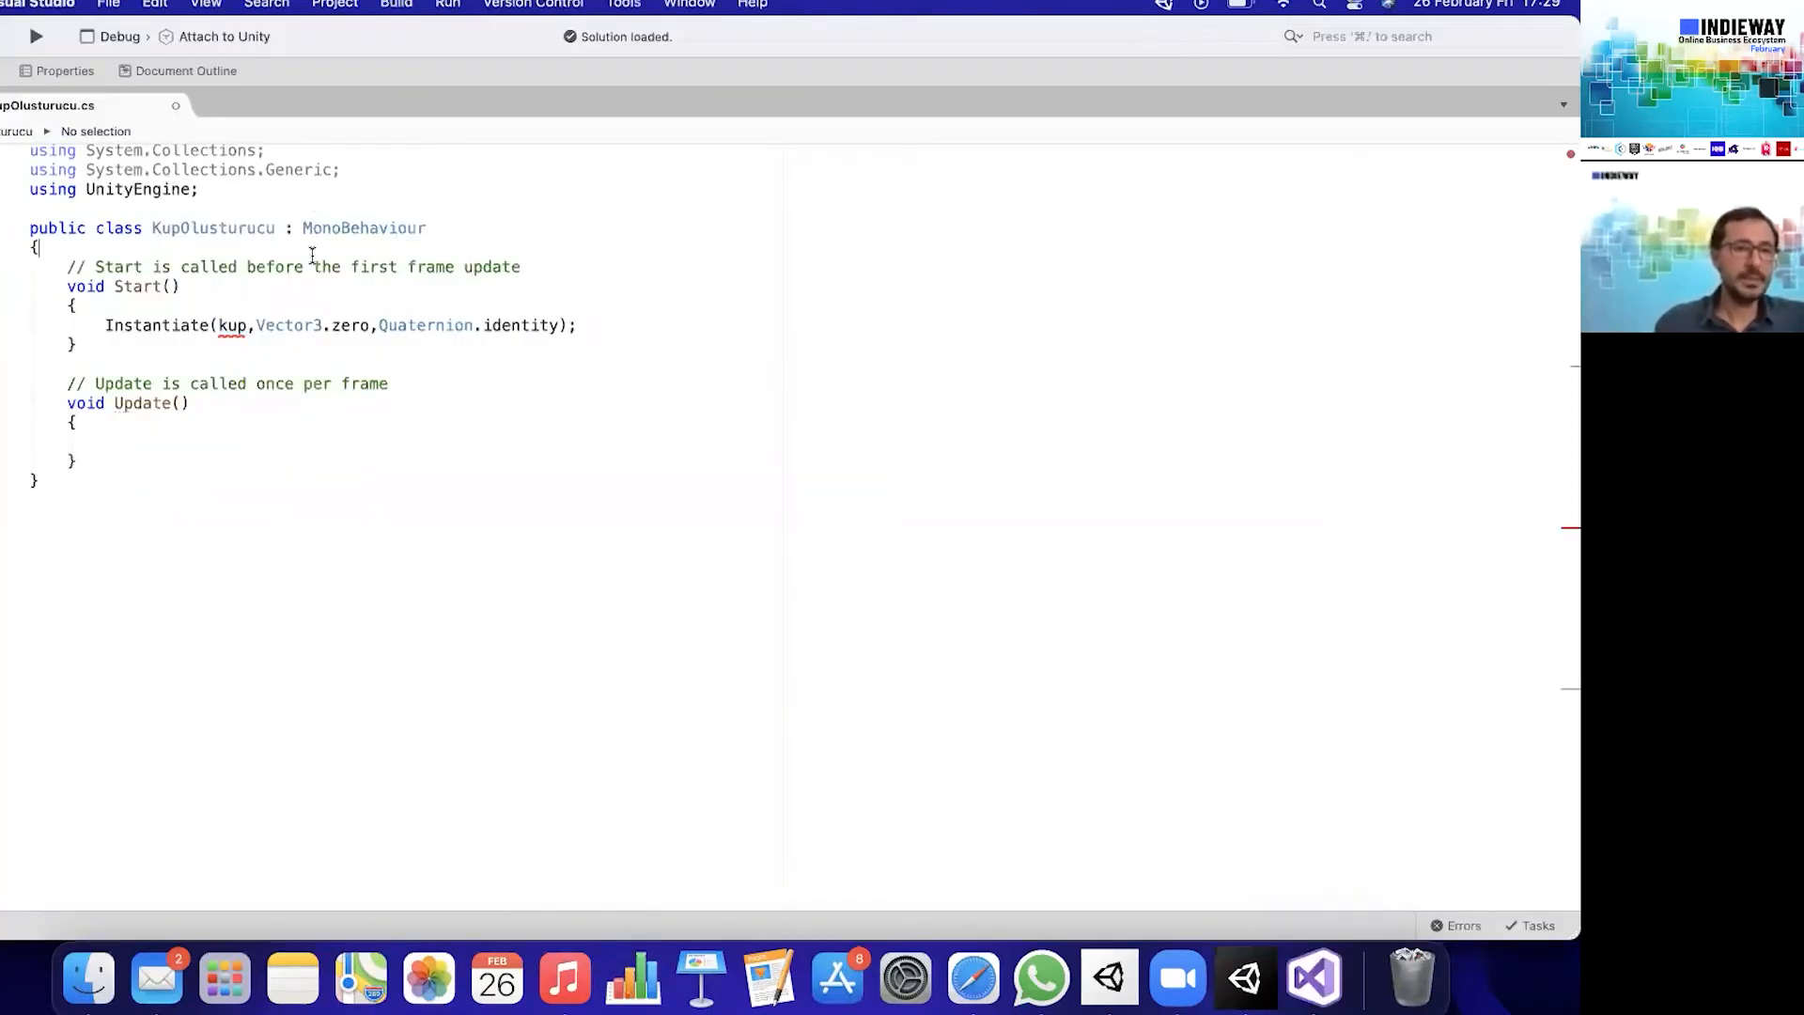
key(Return)
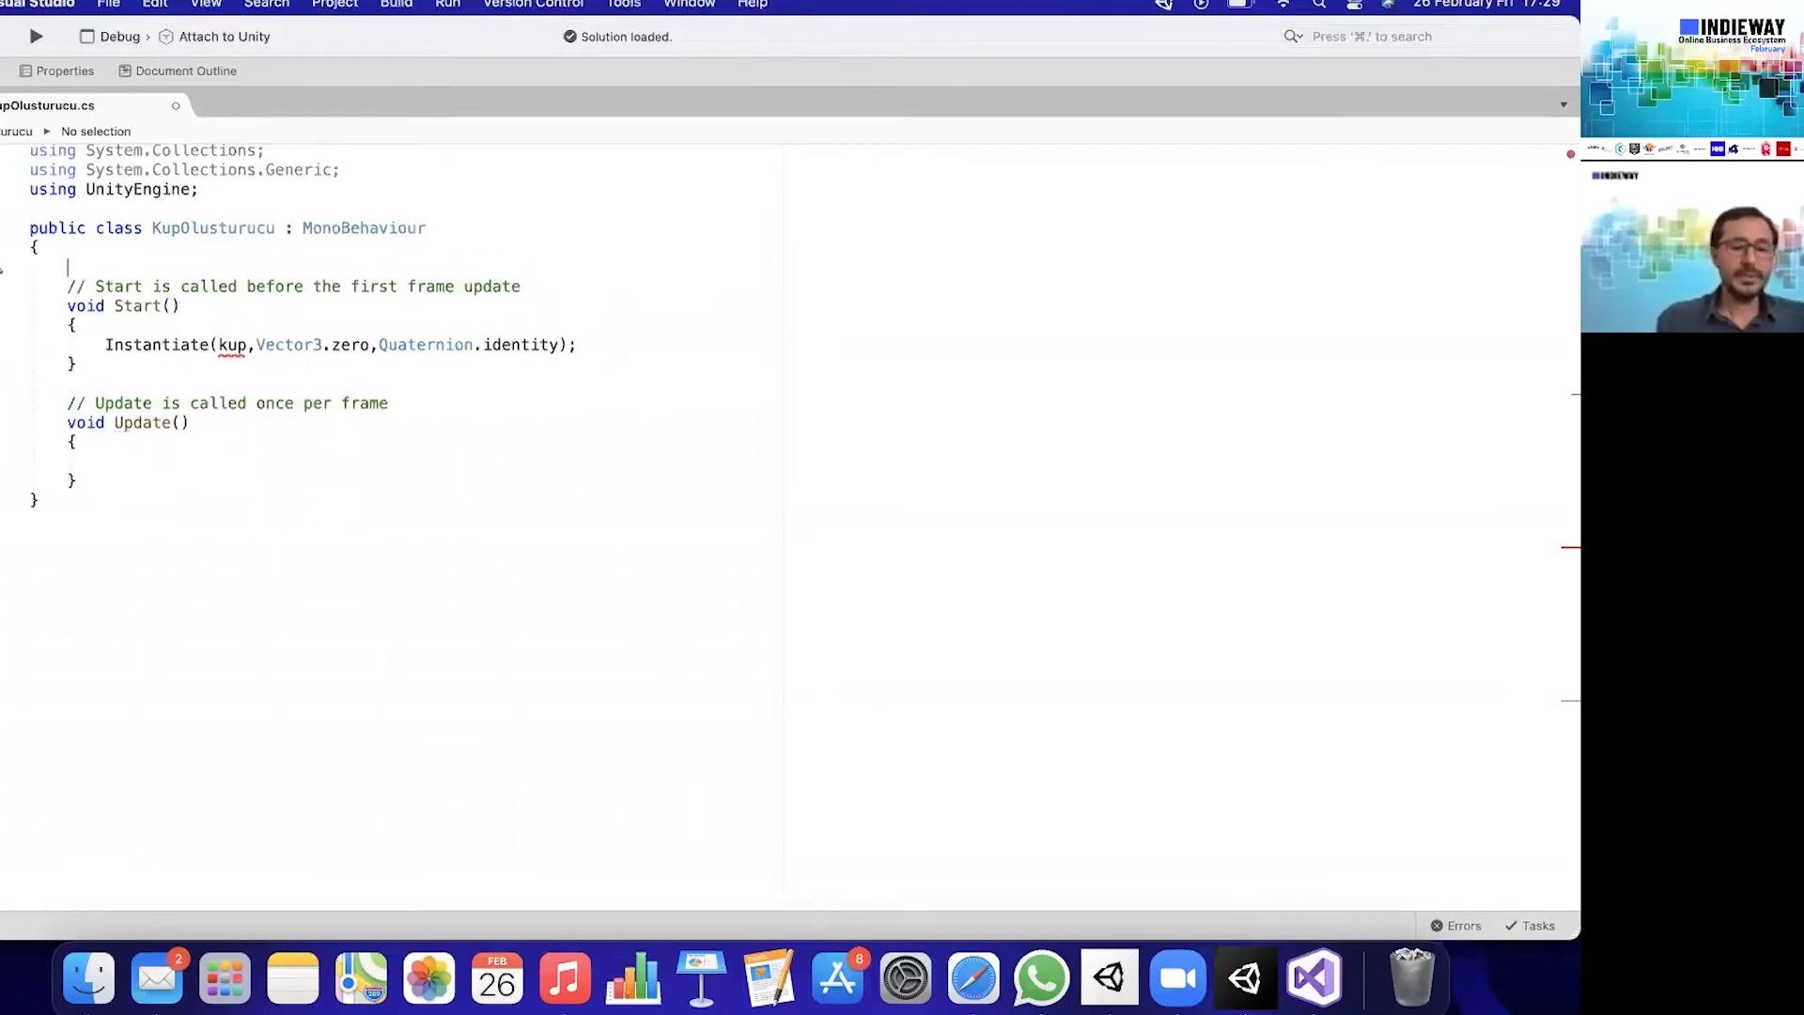
text(gam)
key(Return)
text(k)
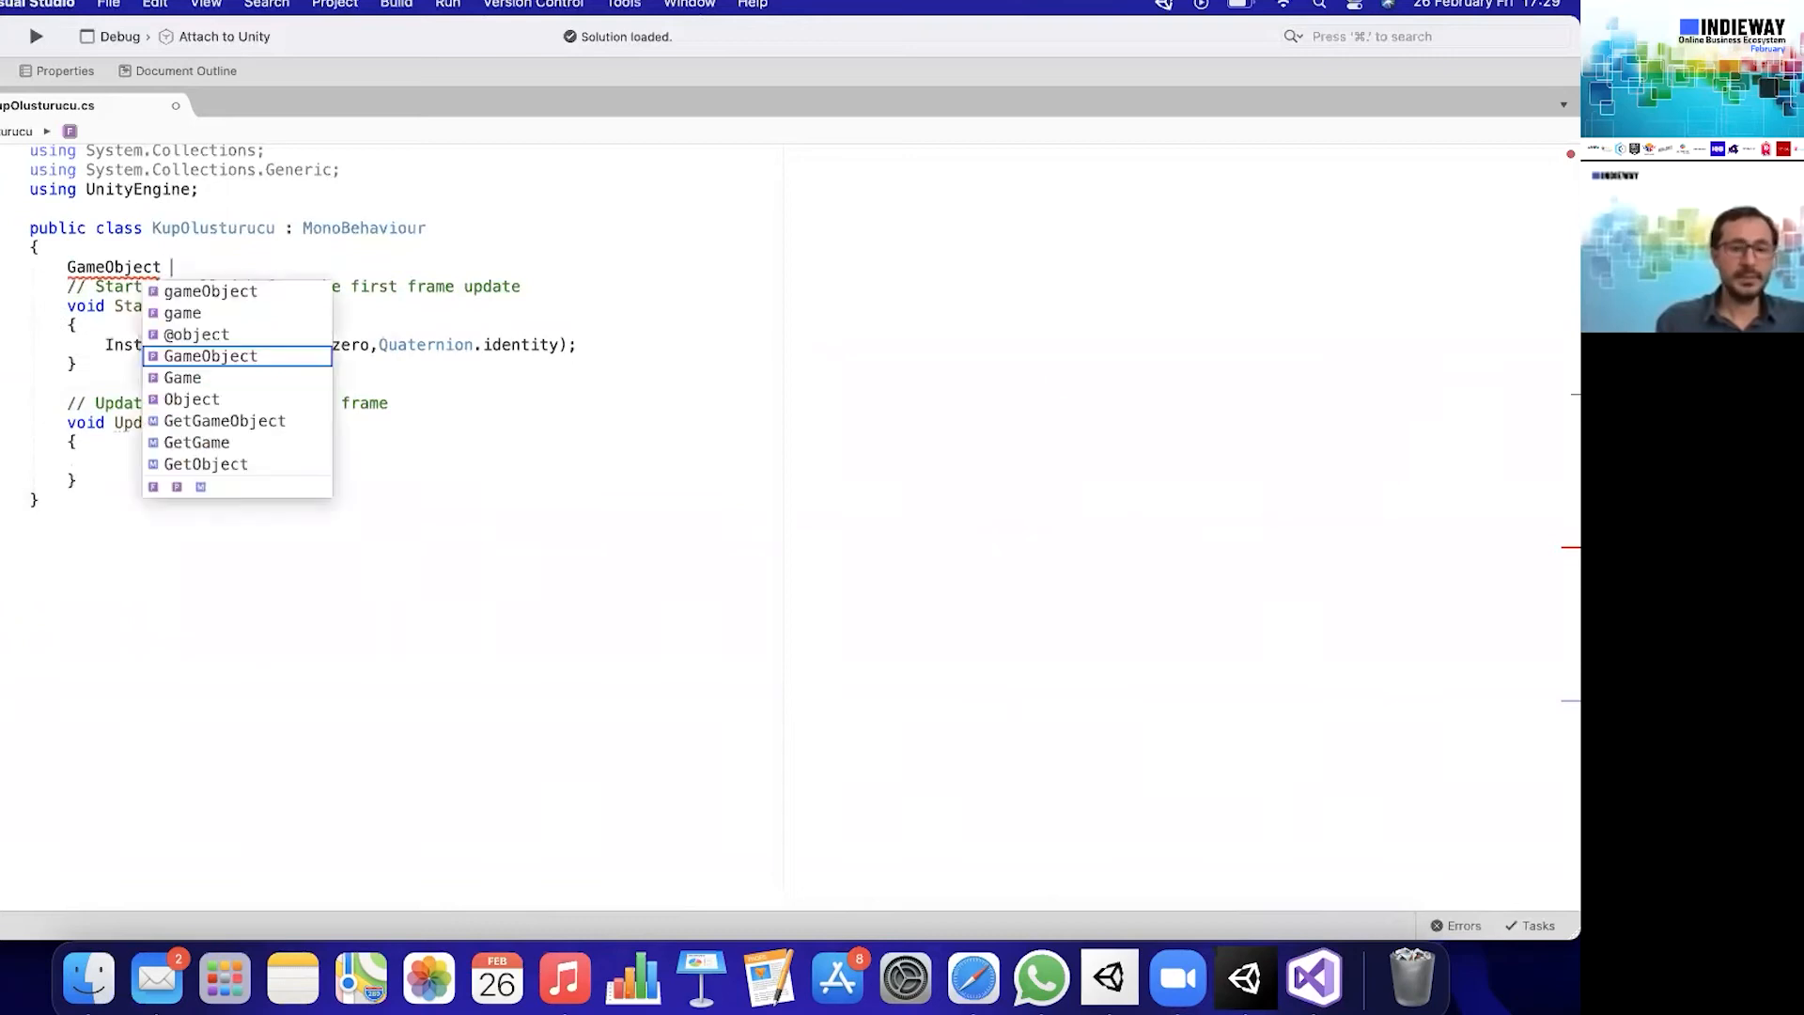
text(up;)
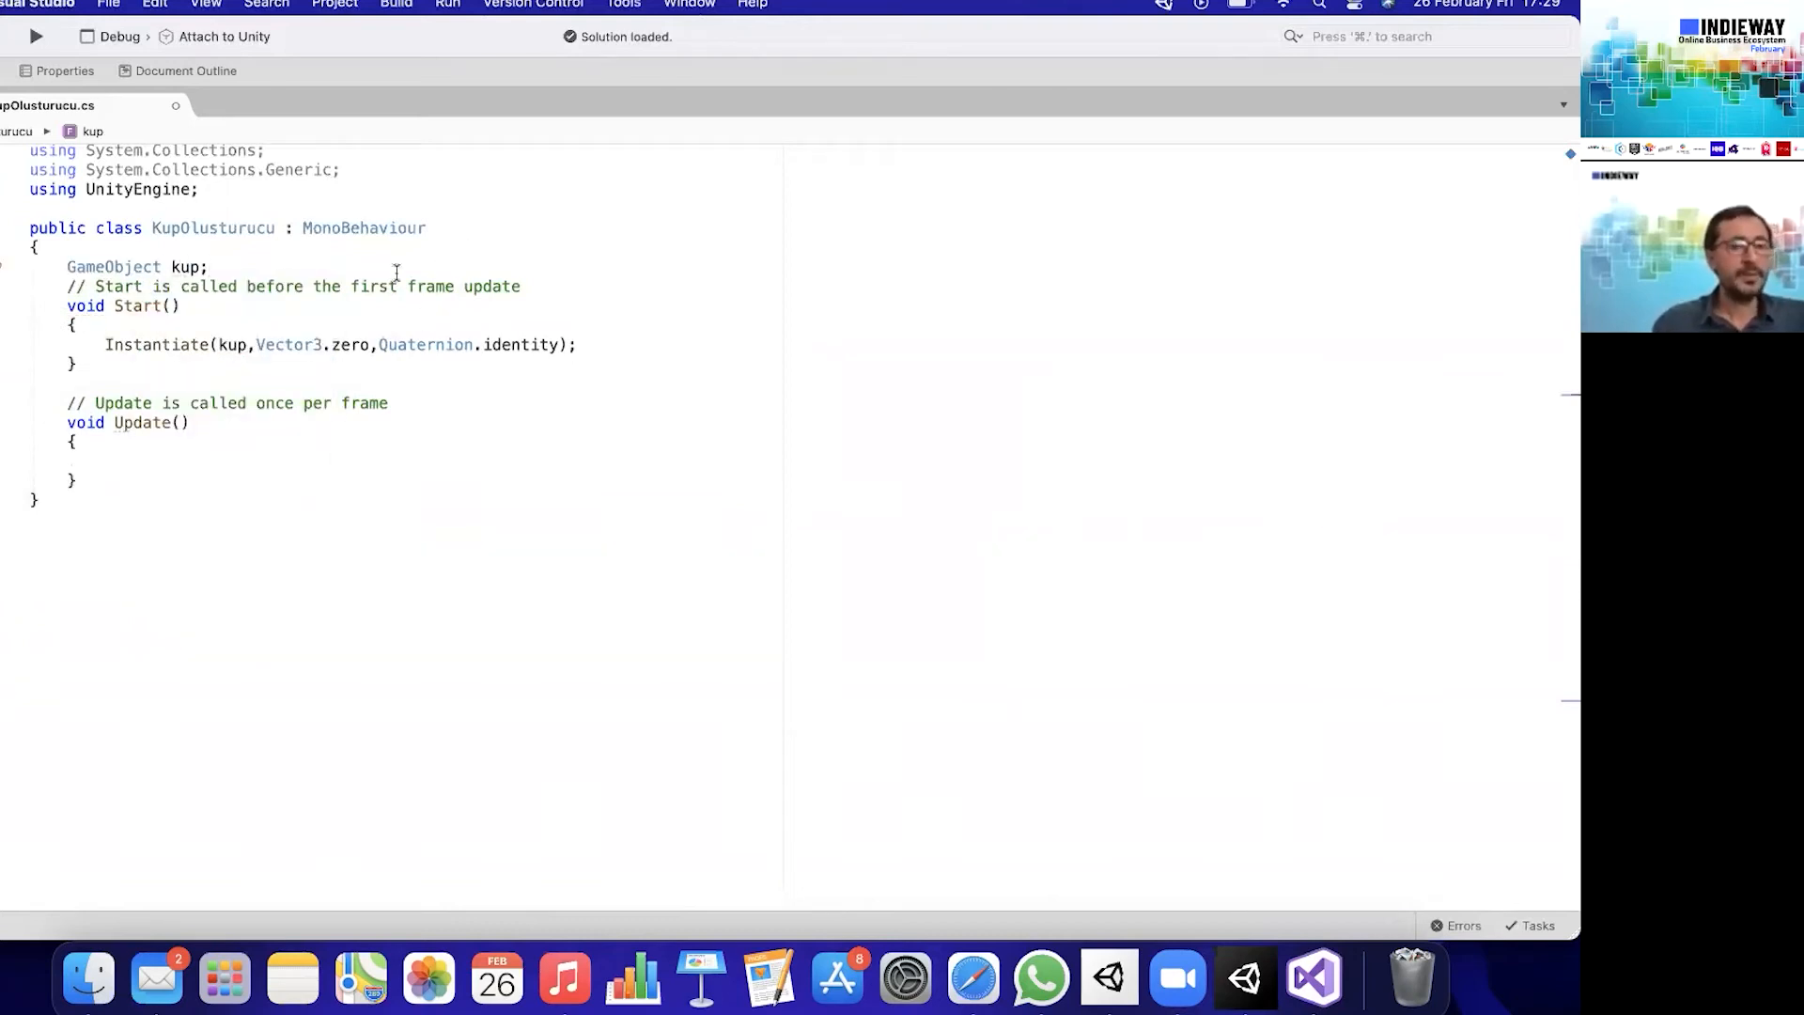
- Make the kup field public on a single line and save the script
click(73, 266)
text(public)
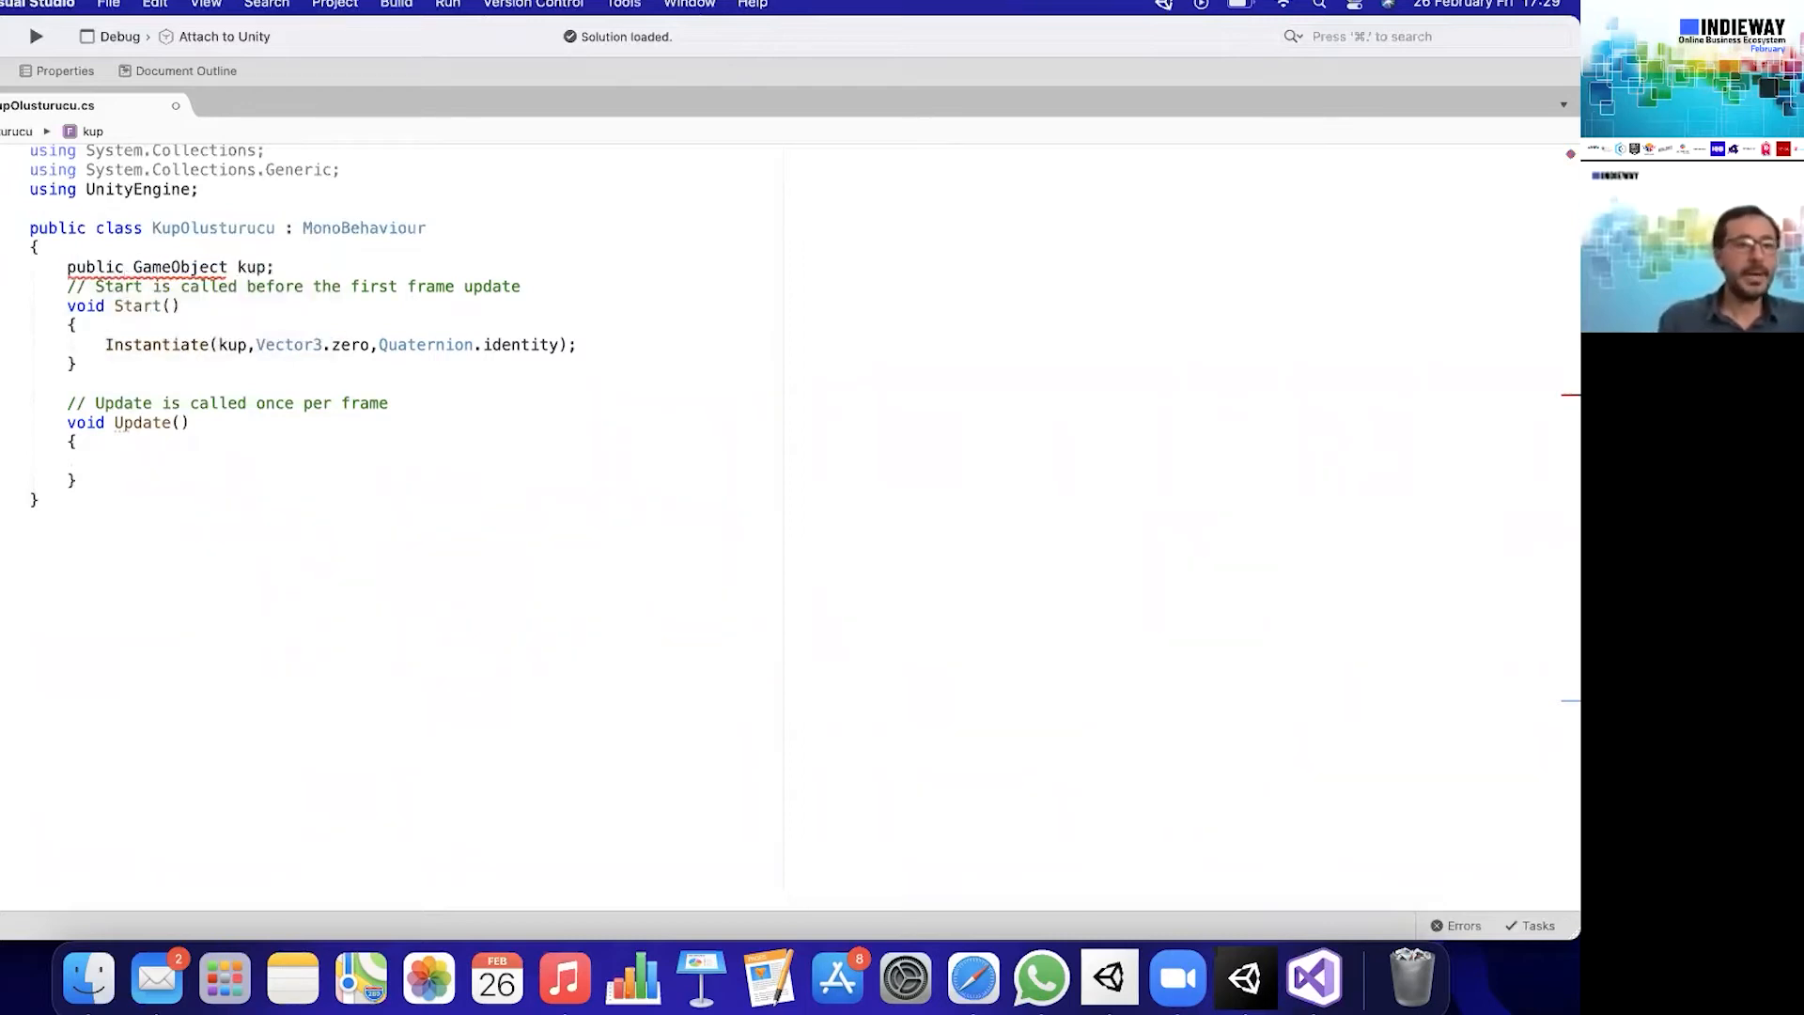
key(Return)
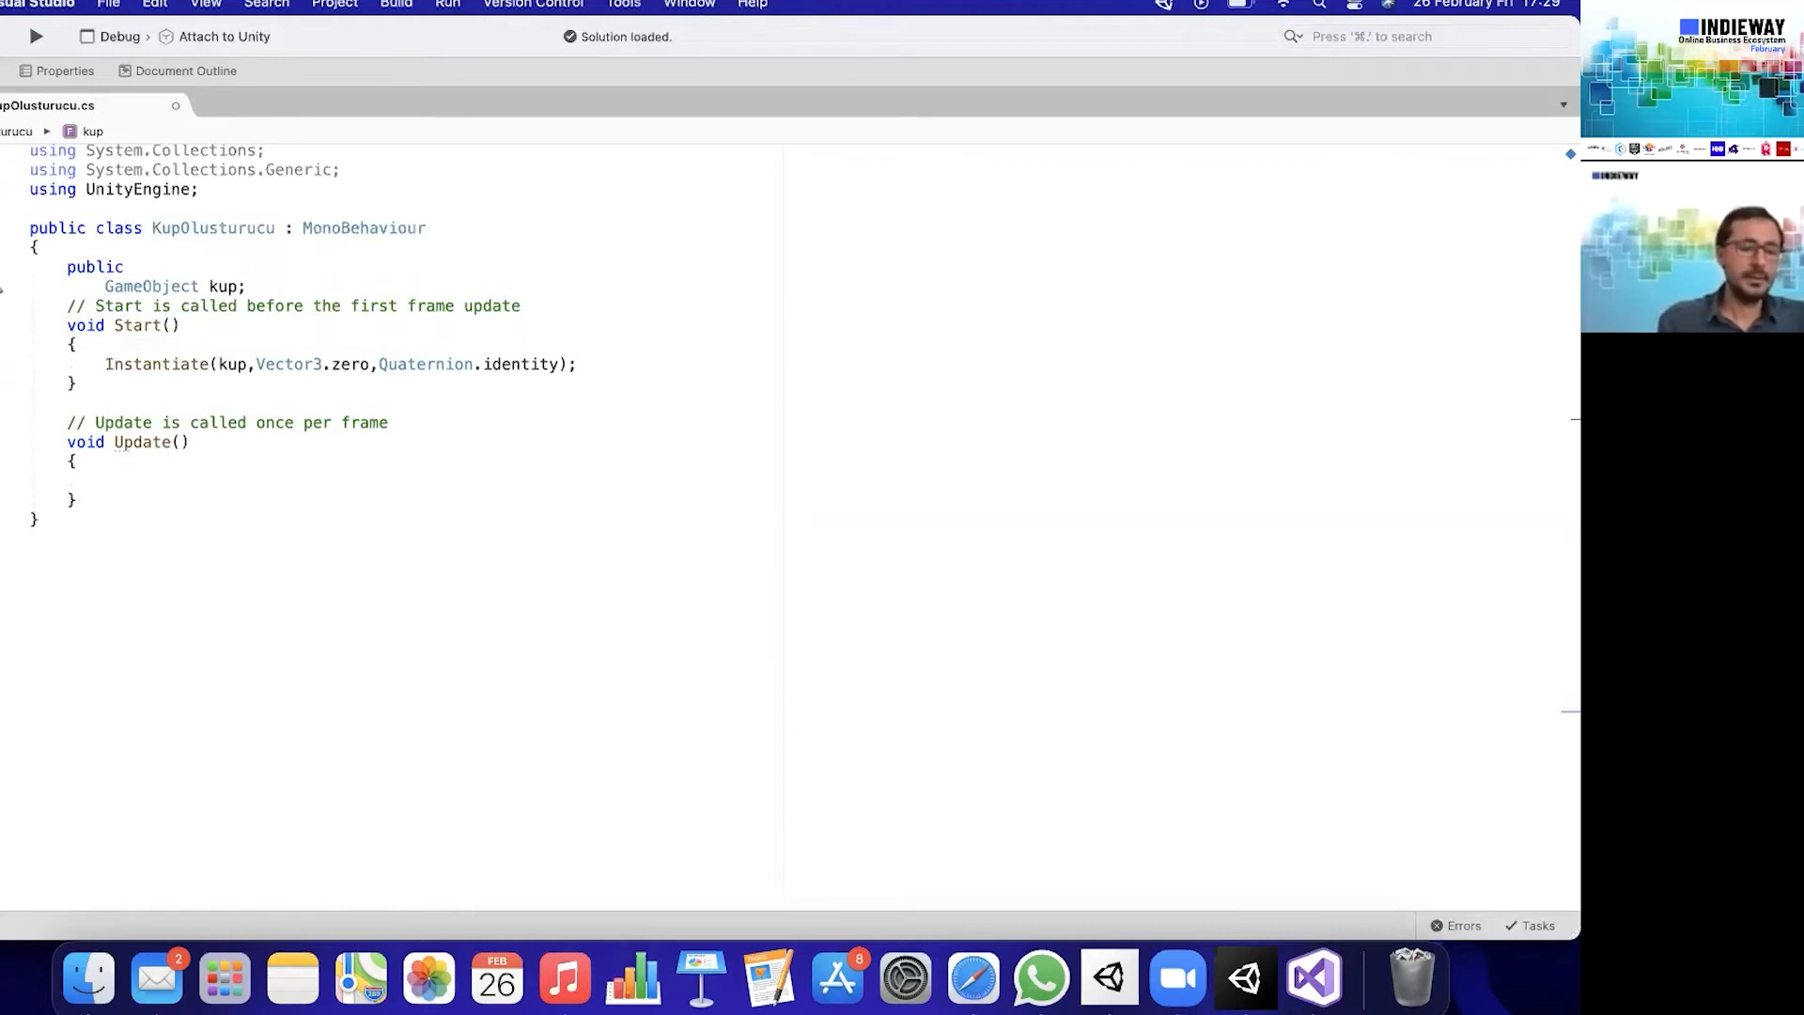
key(super+z)
key(super+s)
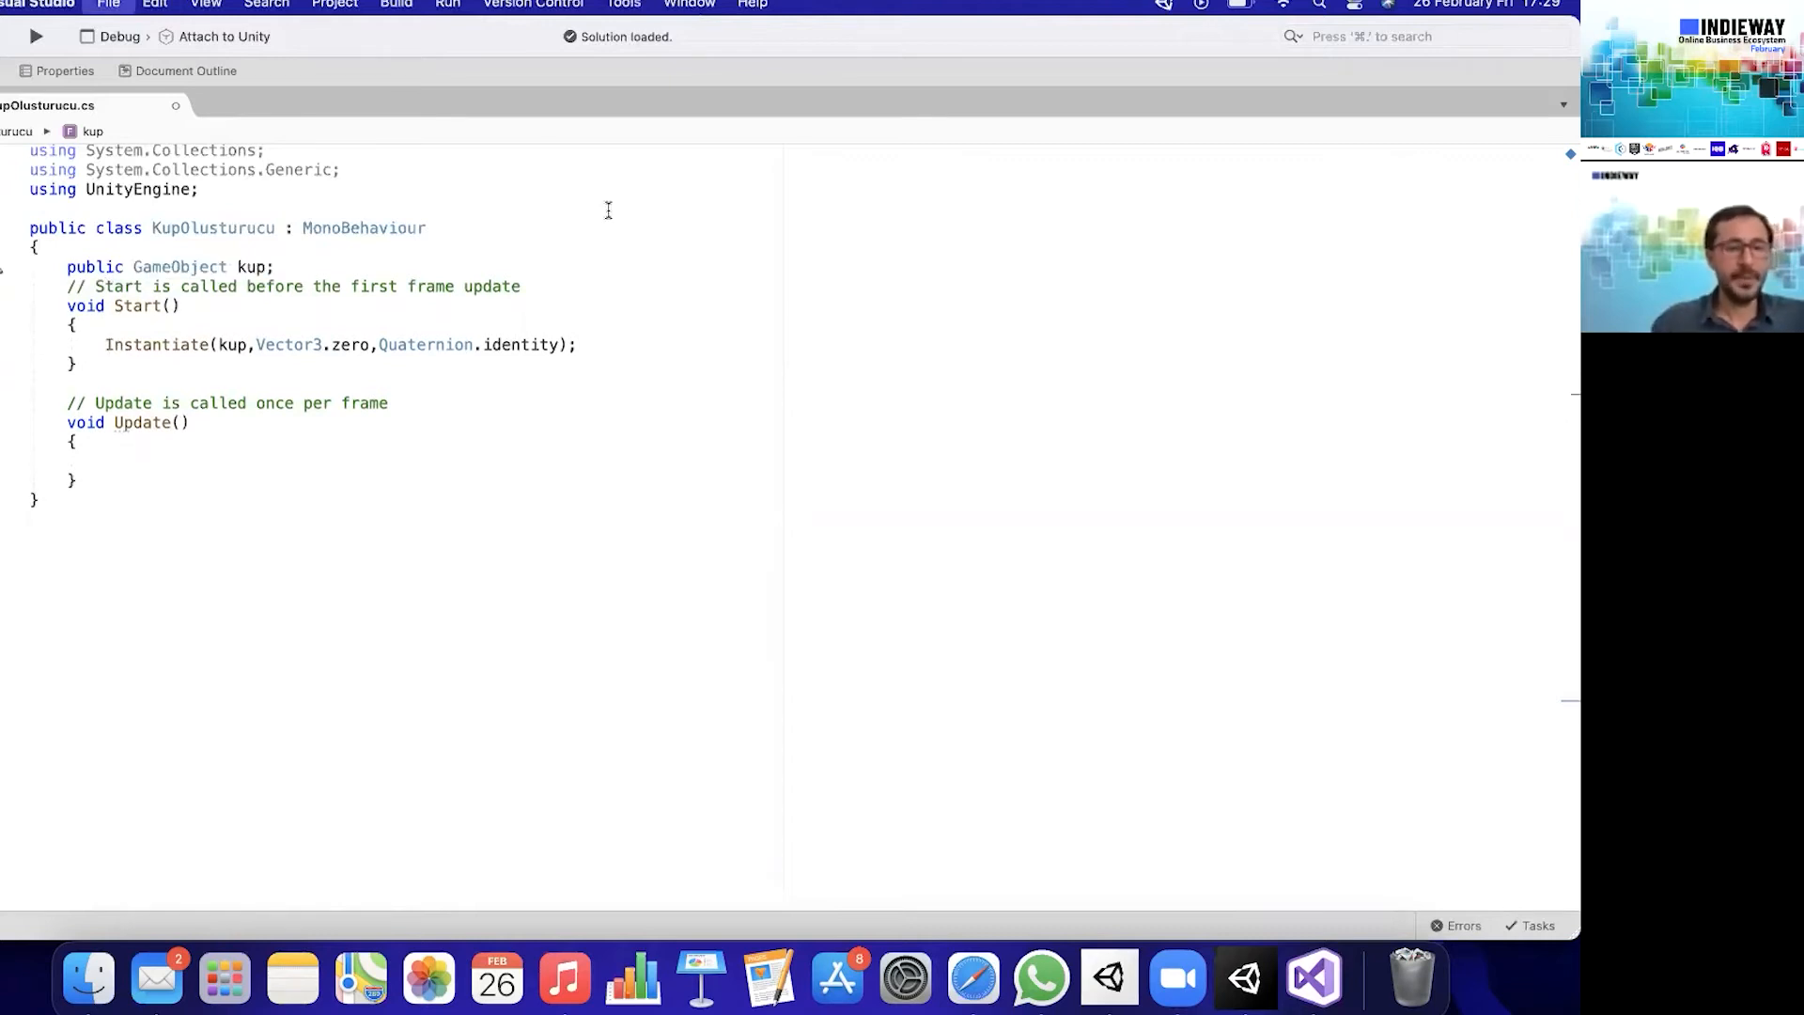
- Switch to Unity and assign the Cube object to the Kup field of the script on _Scripts
click(1248, 979)
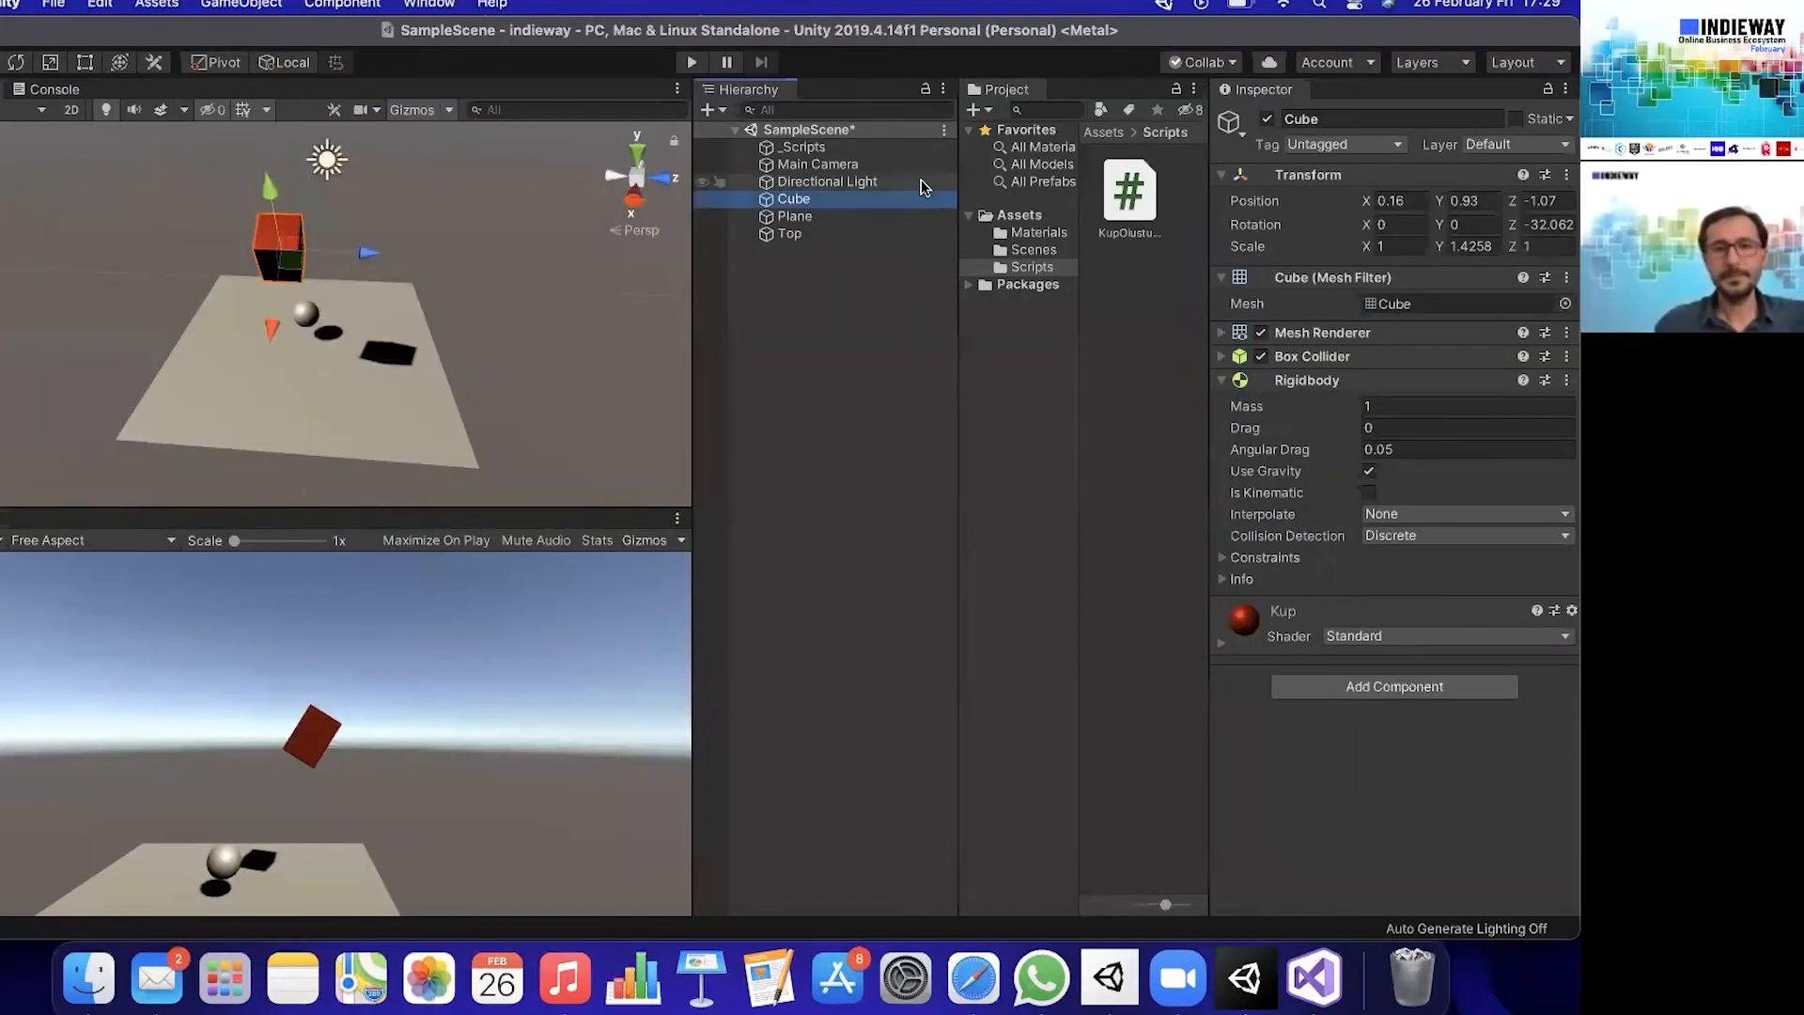
click(839, 150)
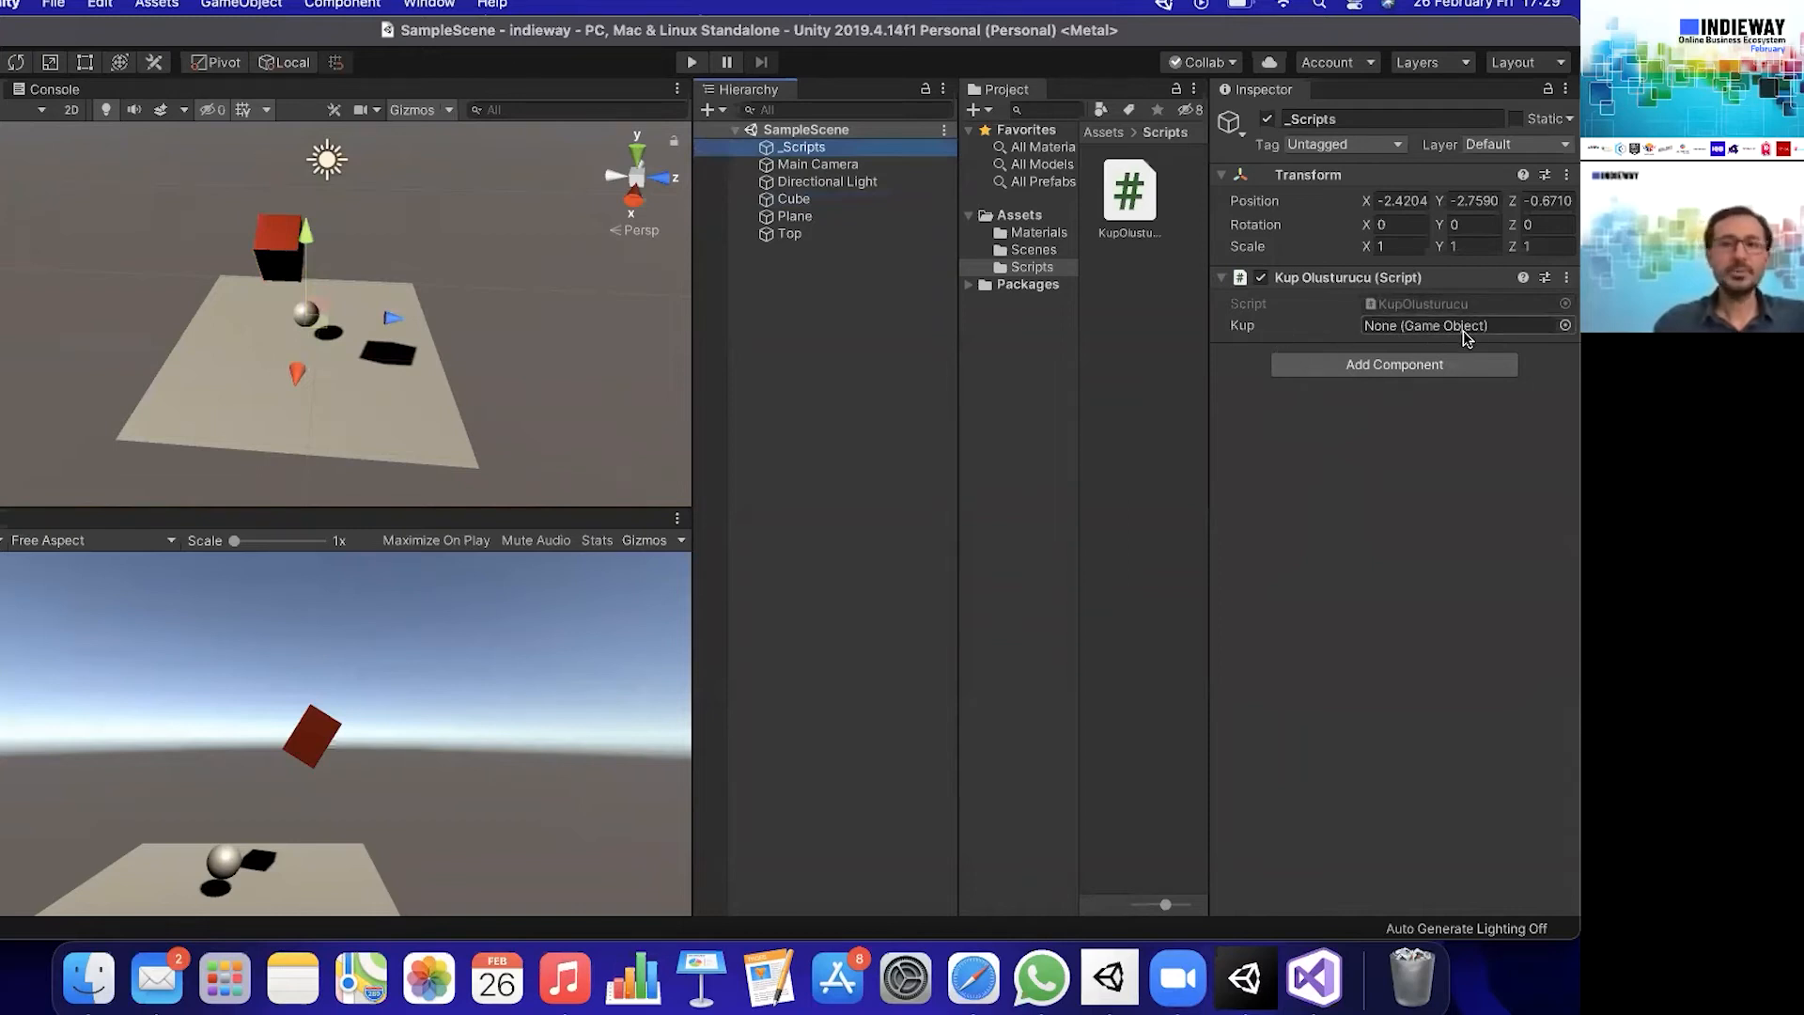
click(805, 201)
drag(804, 200, 1421, 327)
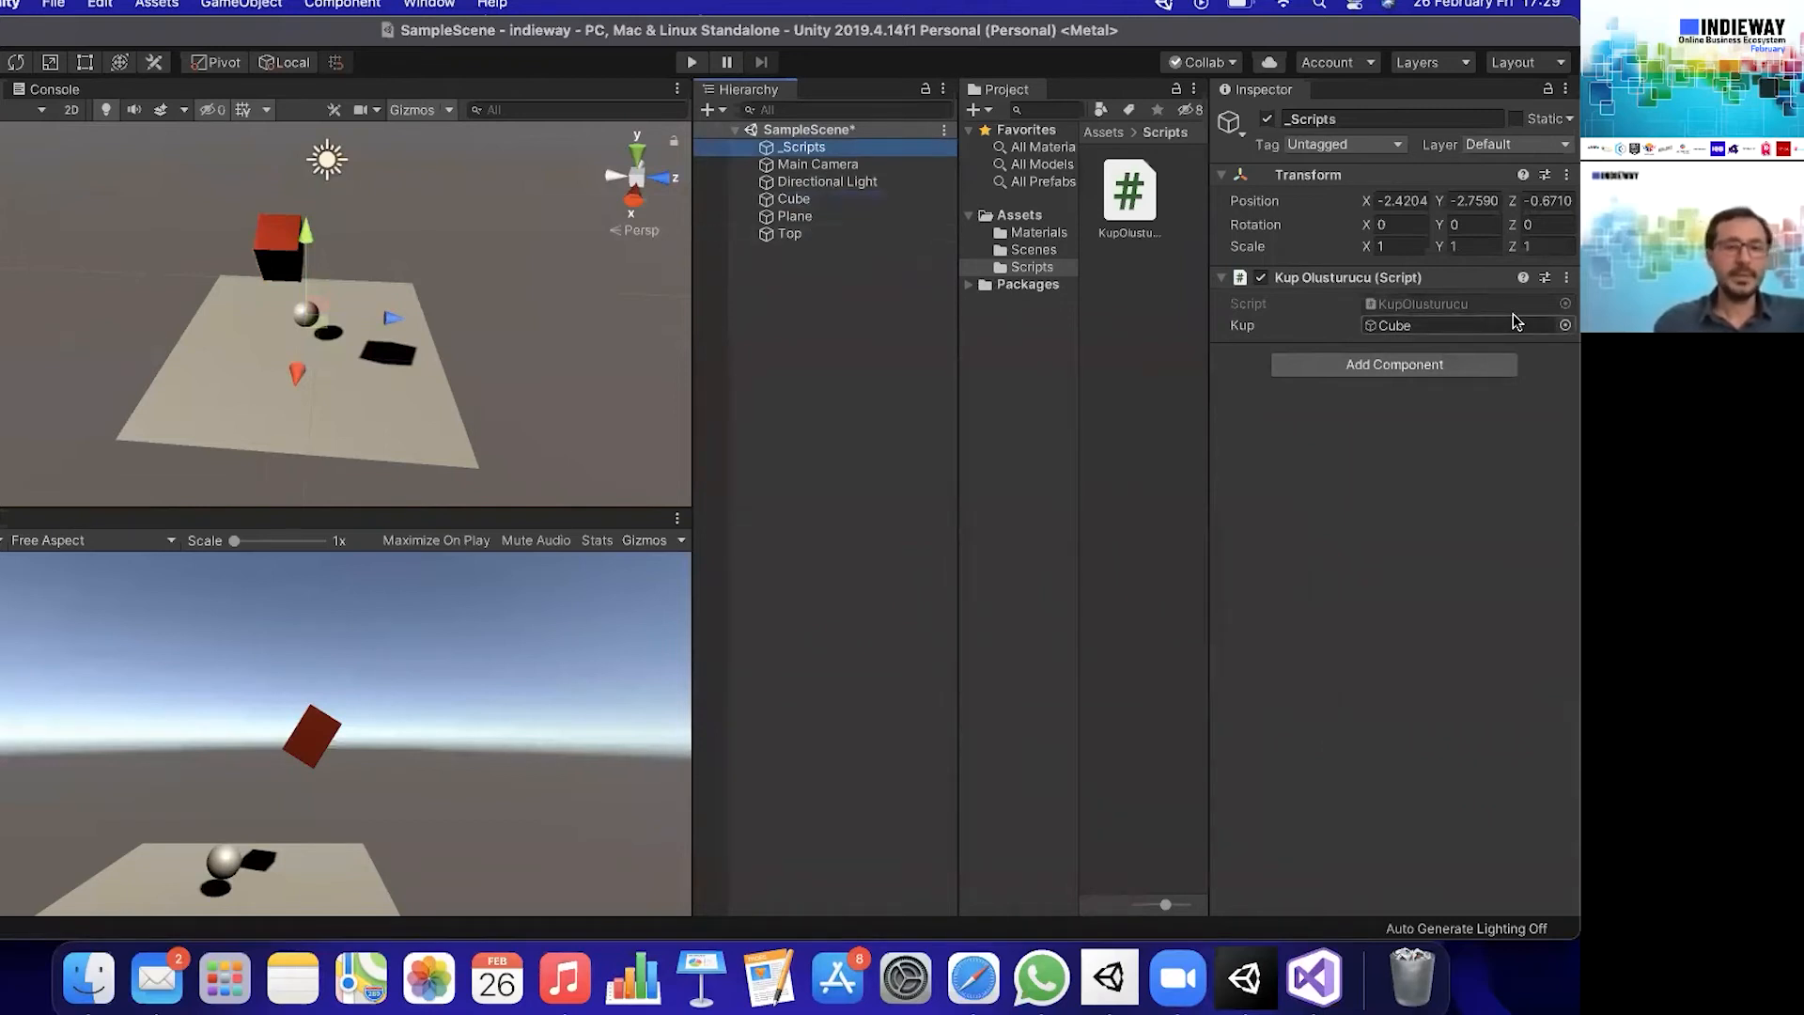
- Assign the Top object to the script's Kup field, then switch to Visual Studio and highlight kup in its declaration and the Instantiate call
drag(843, 233, 1404, 325)
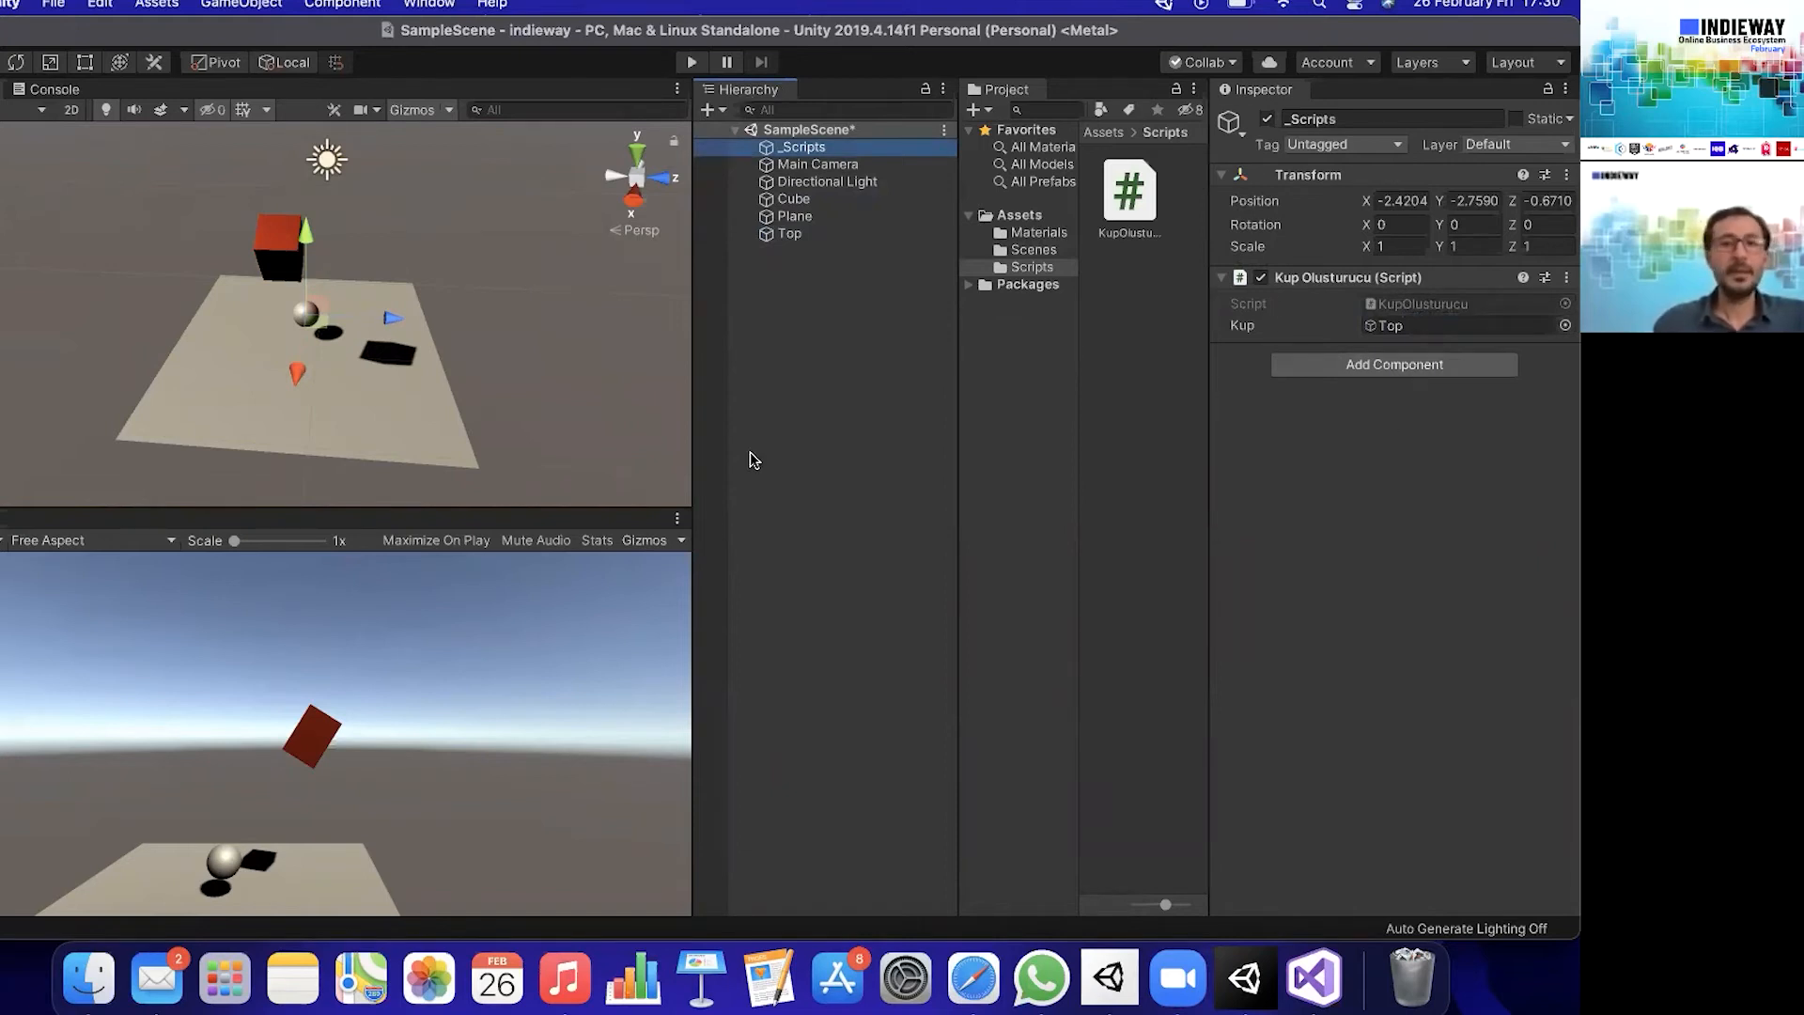
click(1313, 977)
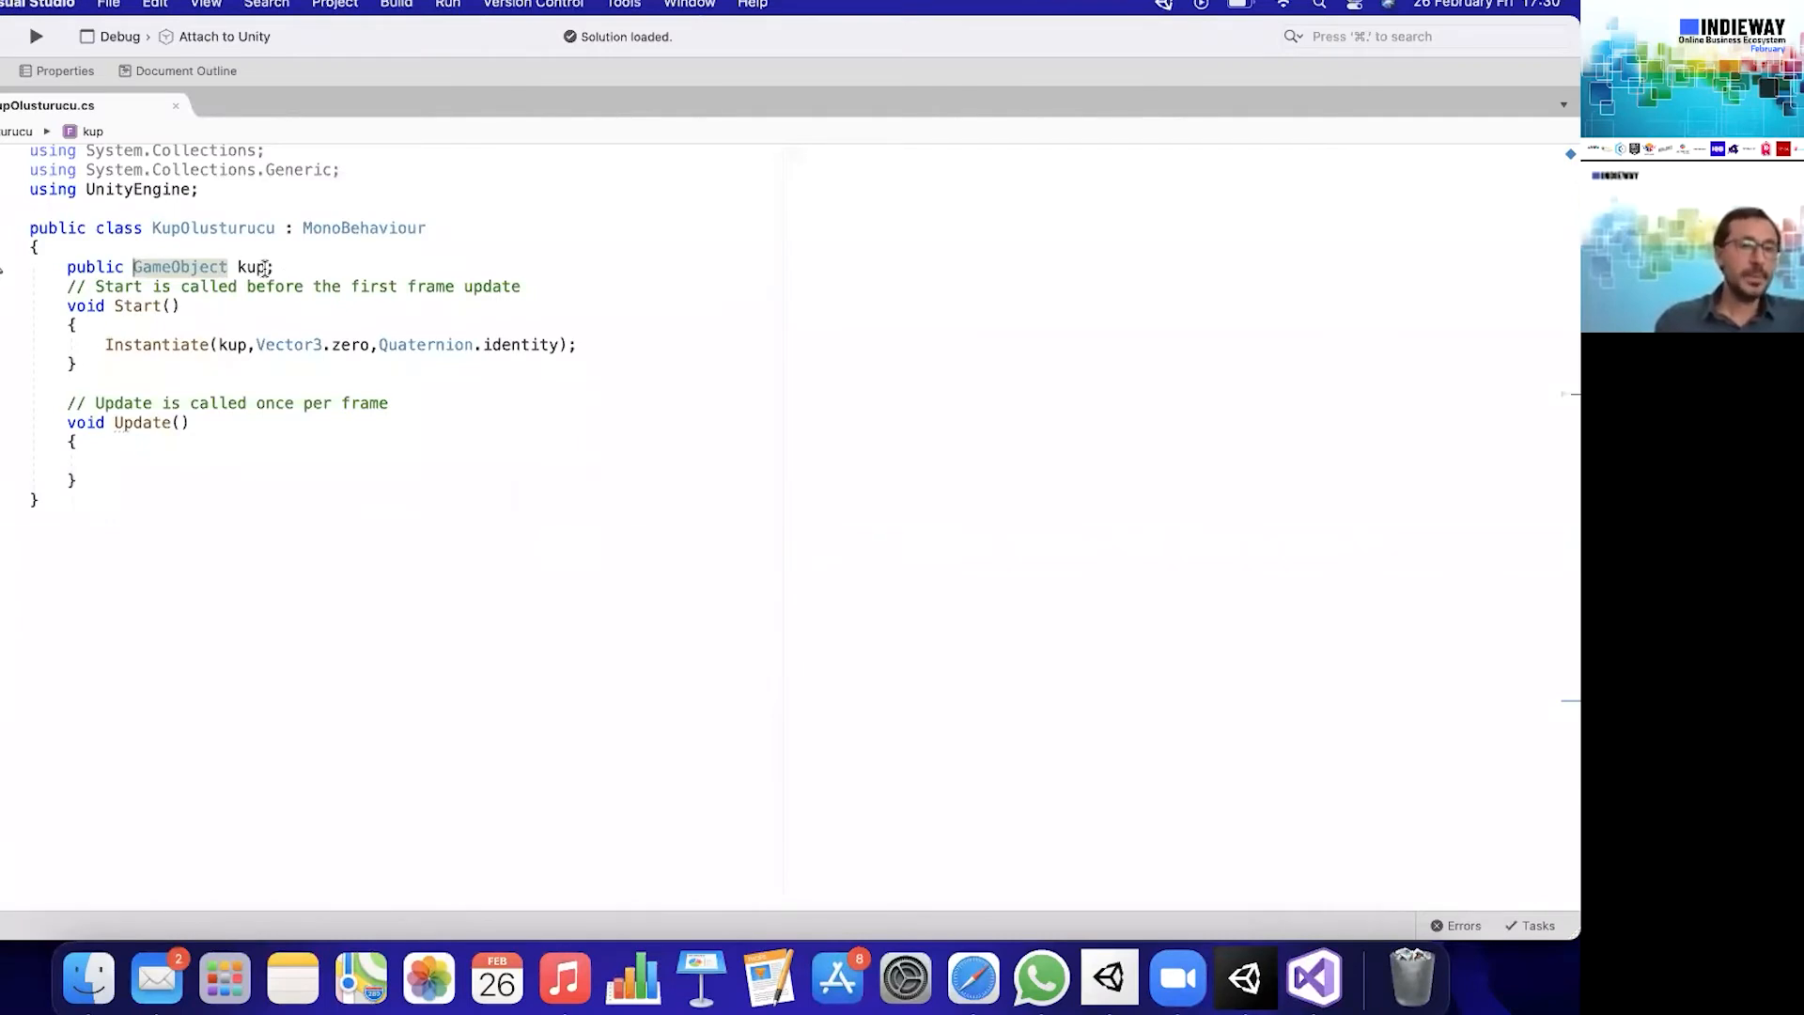
double_click(249, 267)
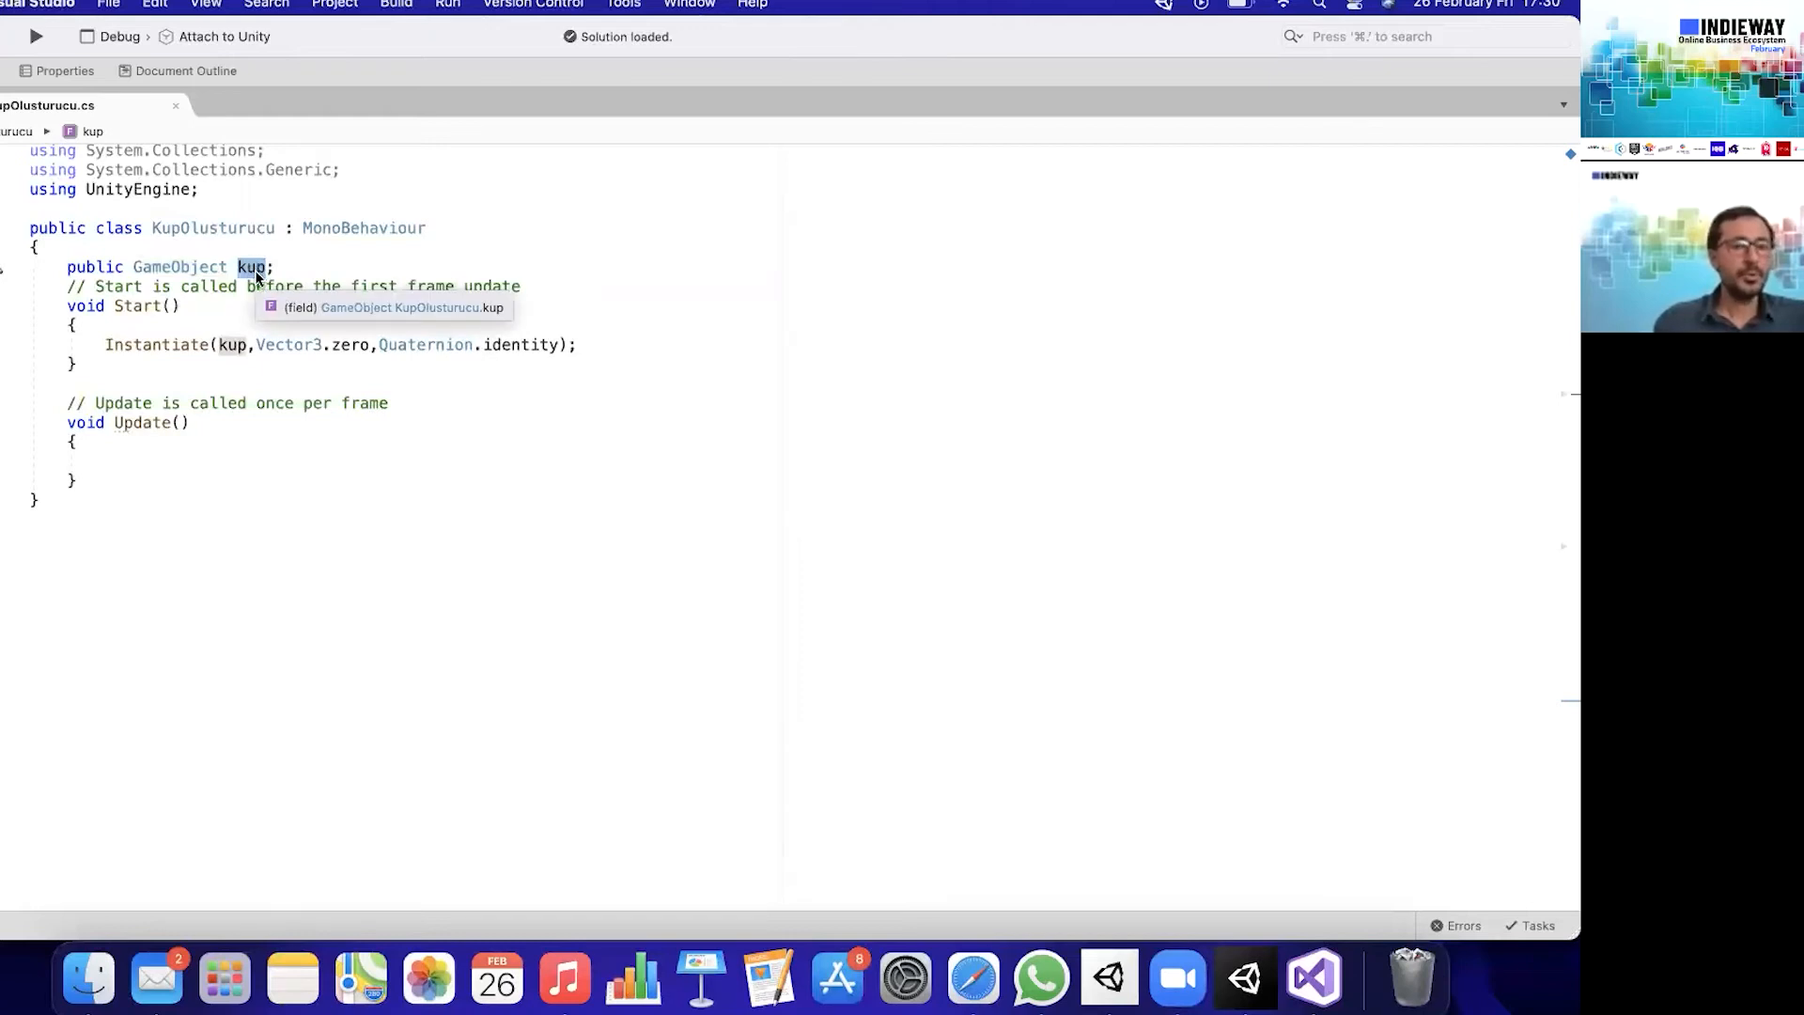
double_click(233, 345)
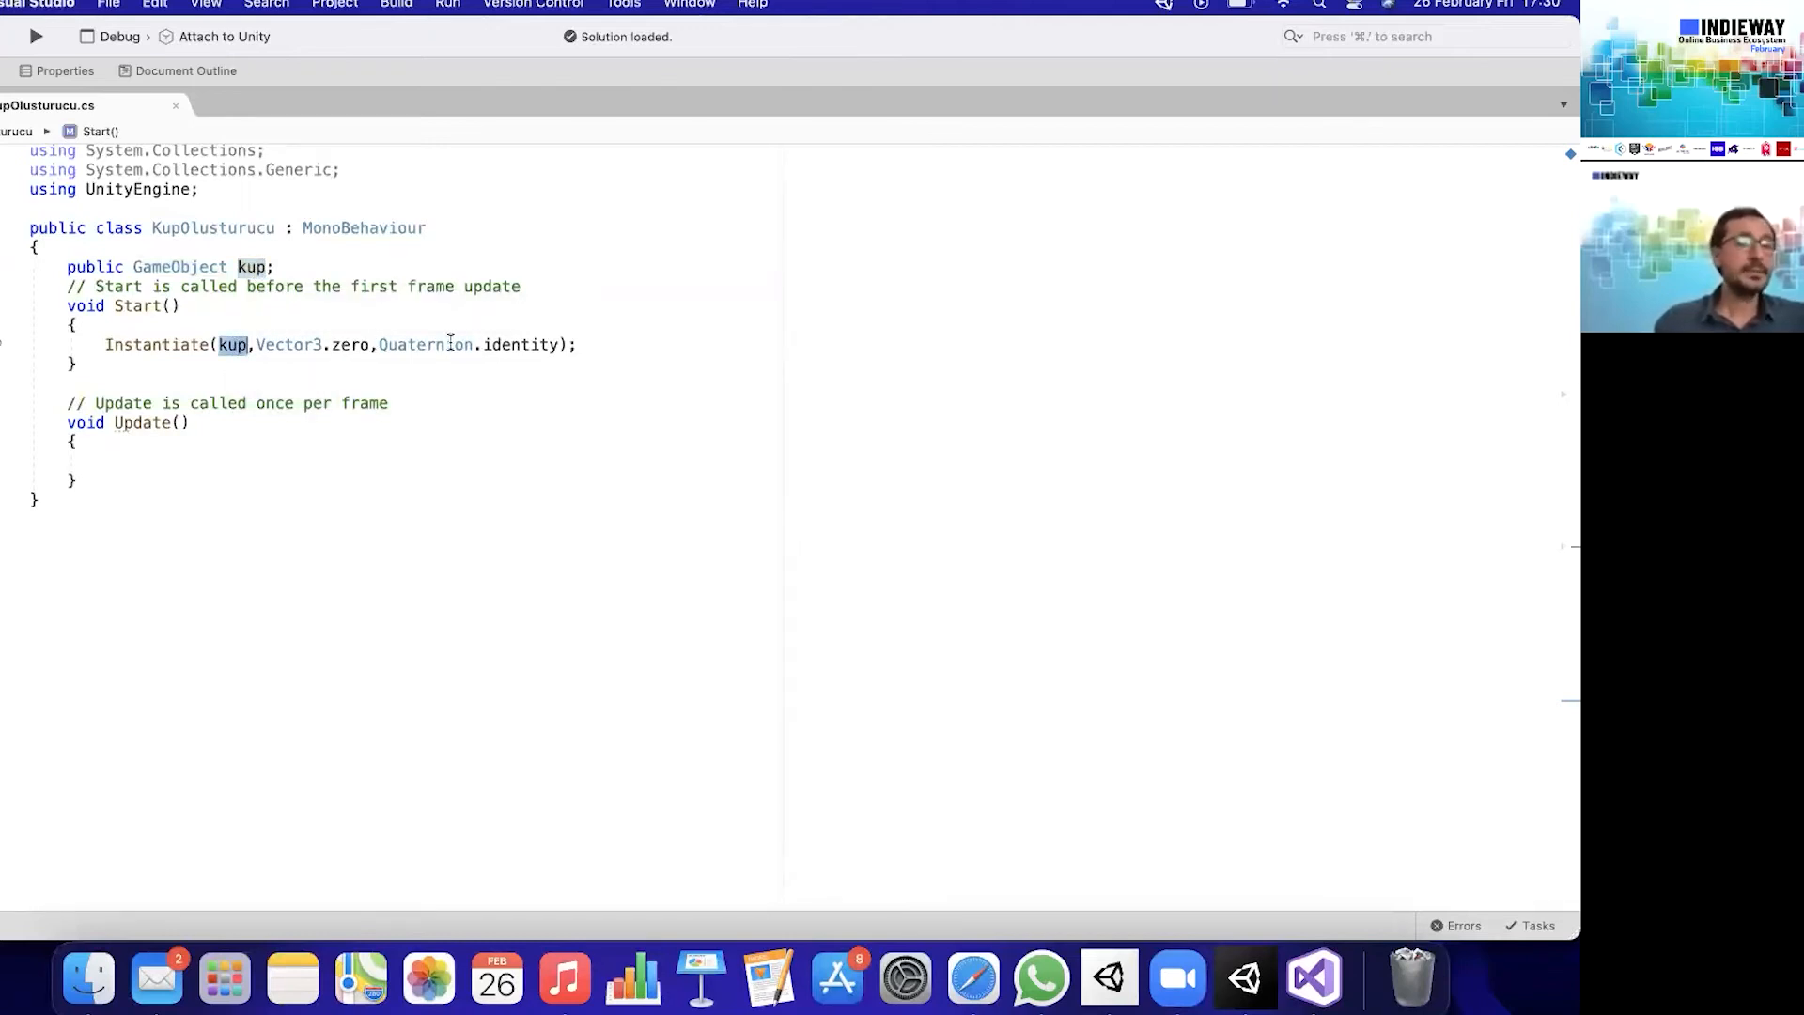
- Switch to Unity, run the scene, inspect the Top(Clone) object and stop the run
click(1262, 977)
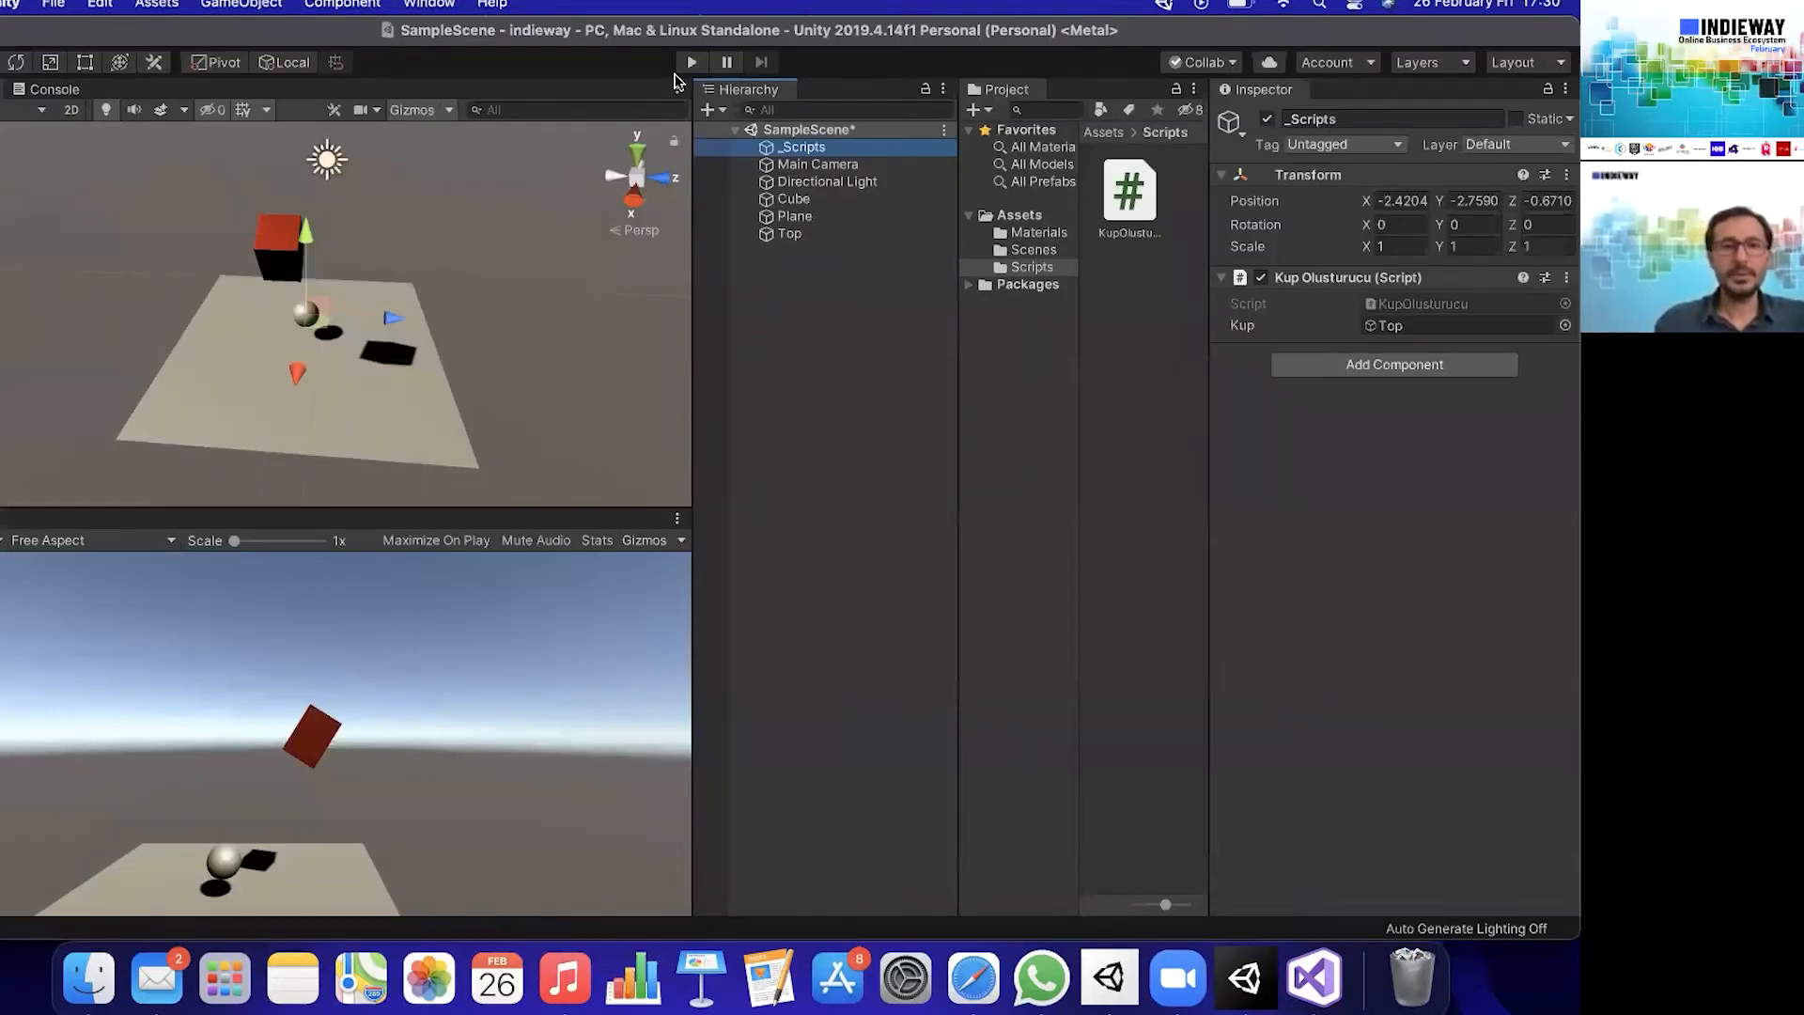
key(super+p)
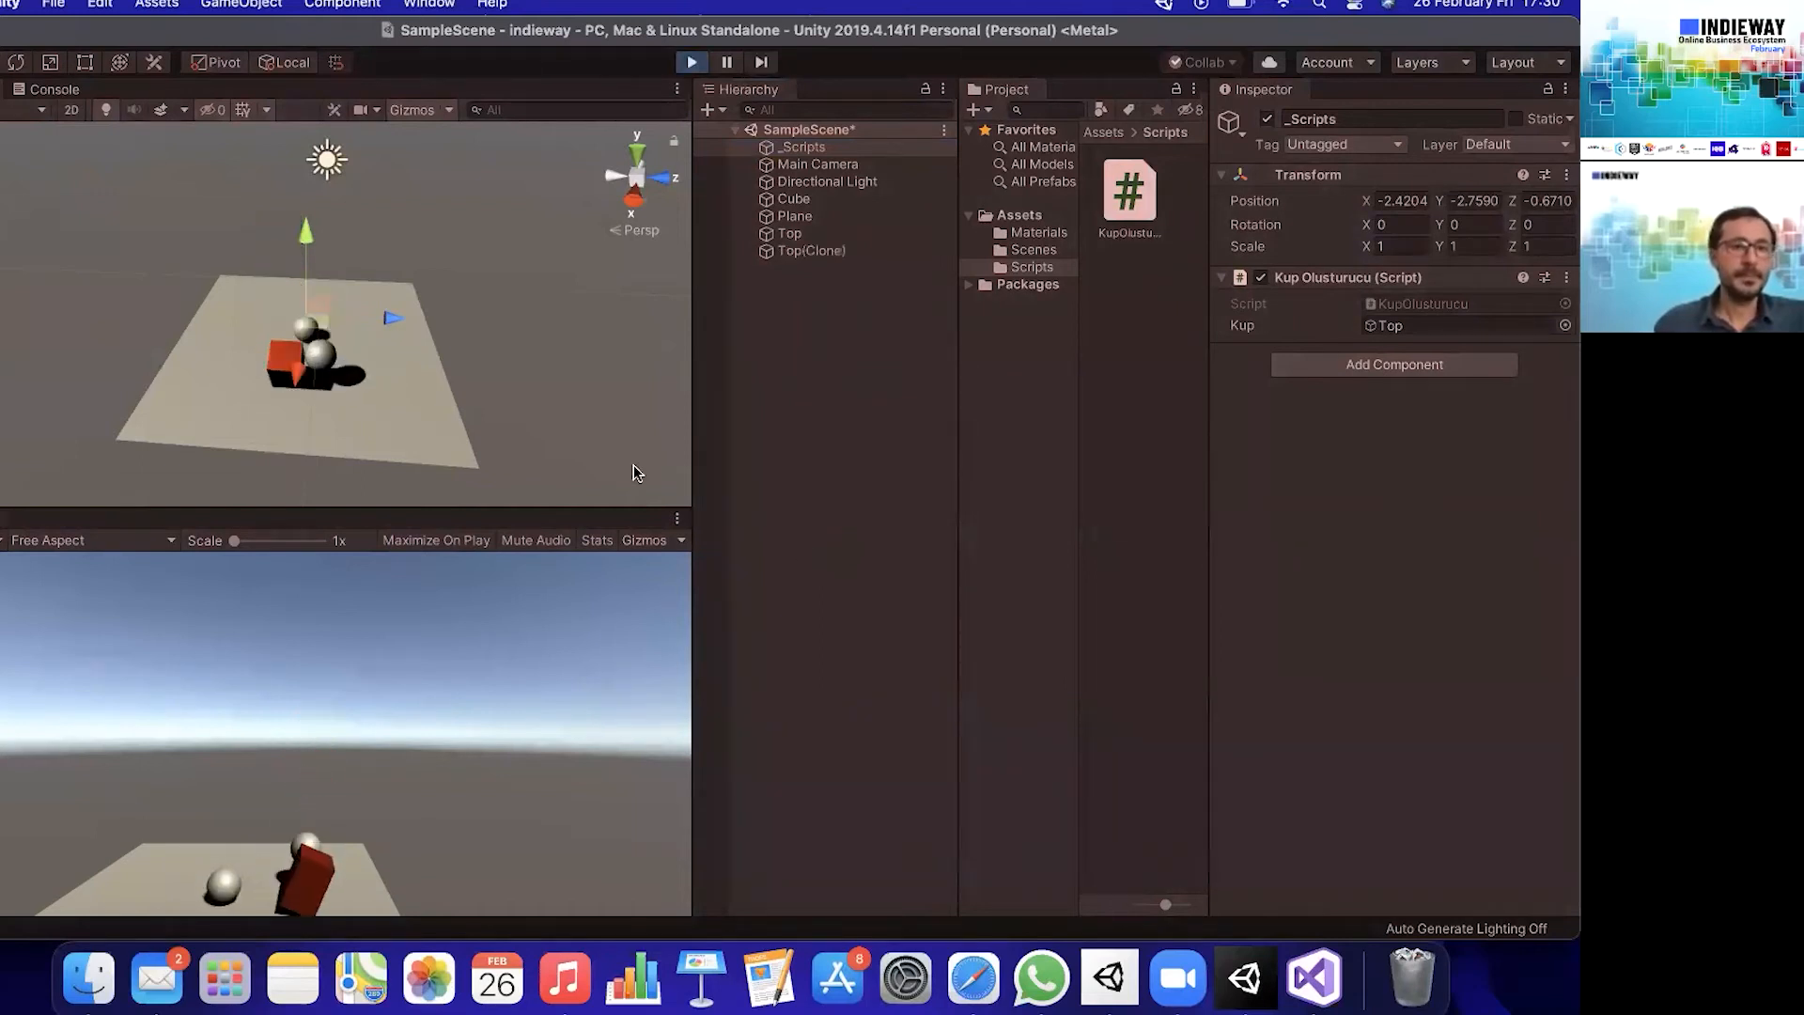
click(819, 251)
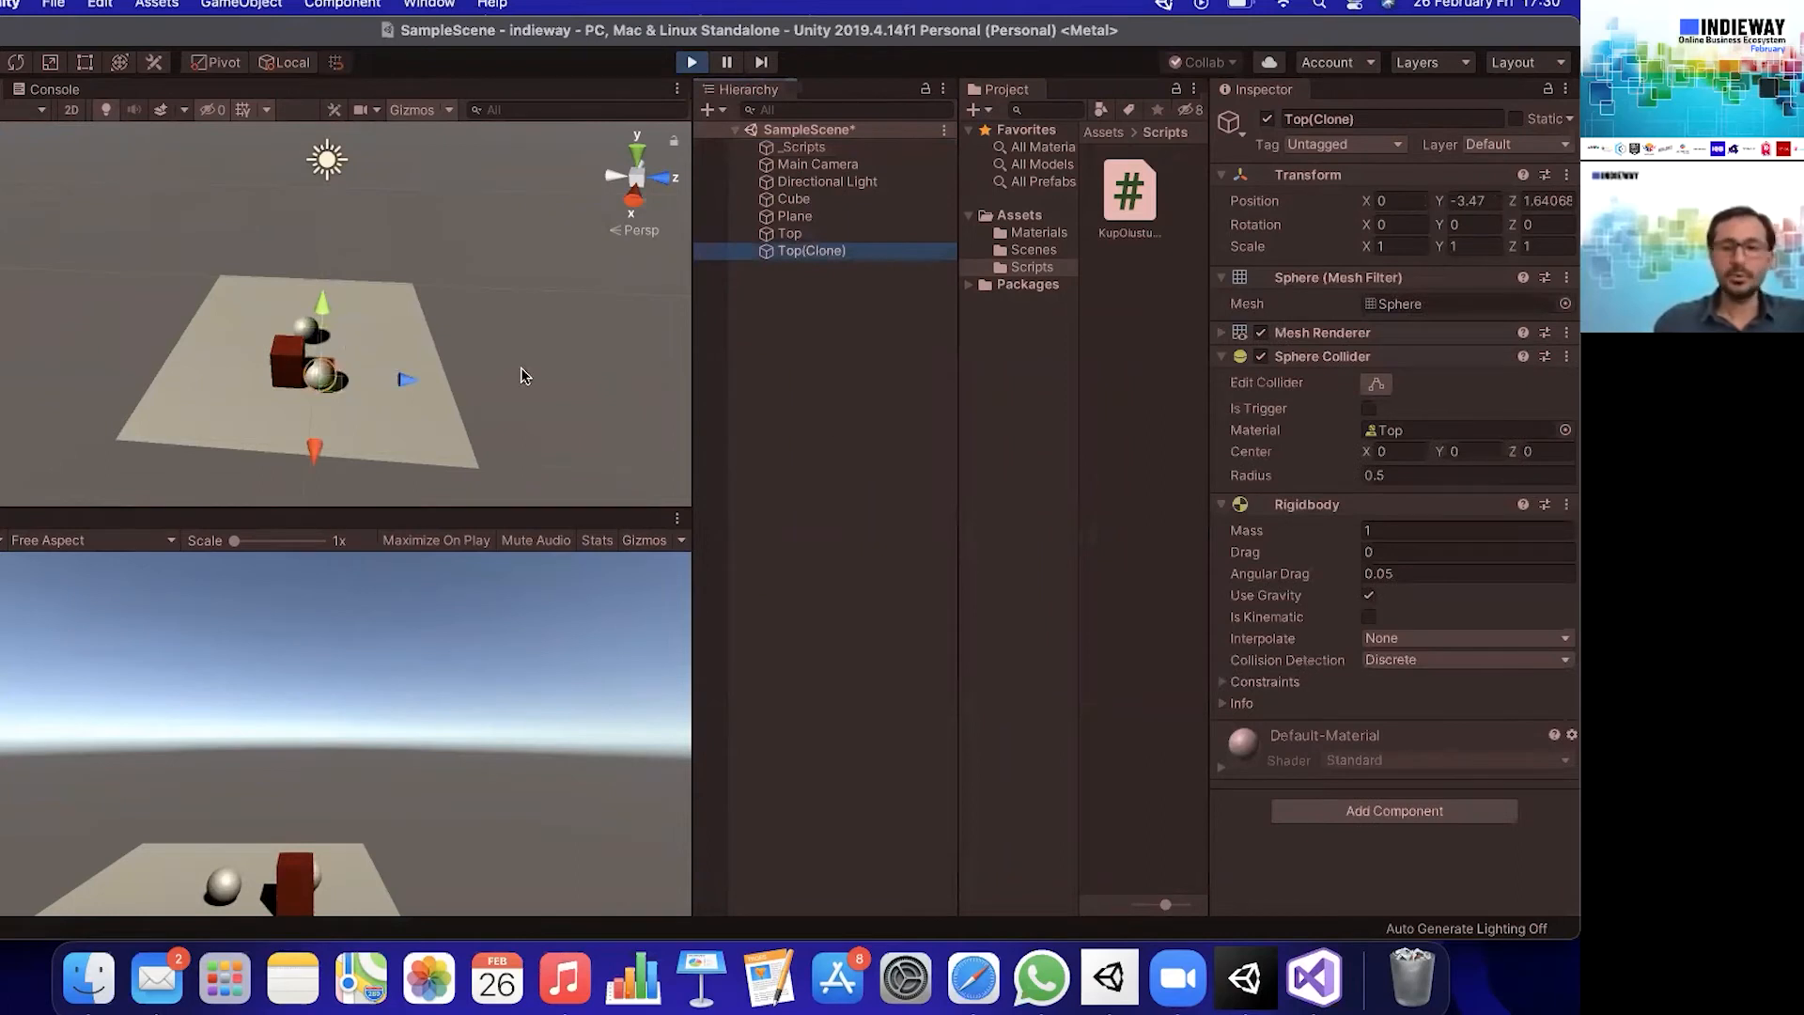
click(692, 65)
- Switch to Visual Studio and replace Vector3.zero in the Instantiate call with new Vector3
click(1314, 977)
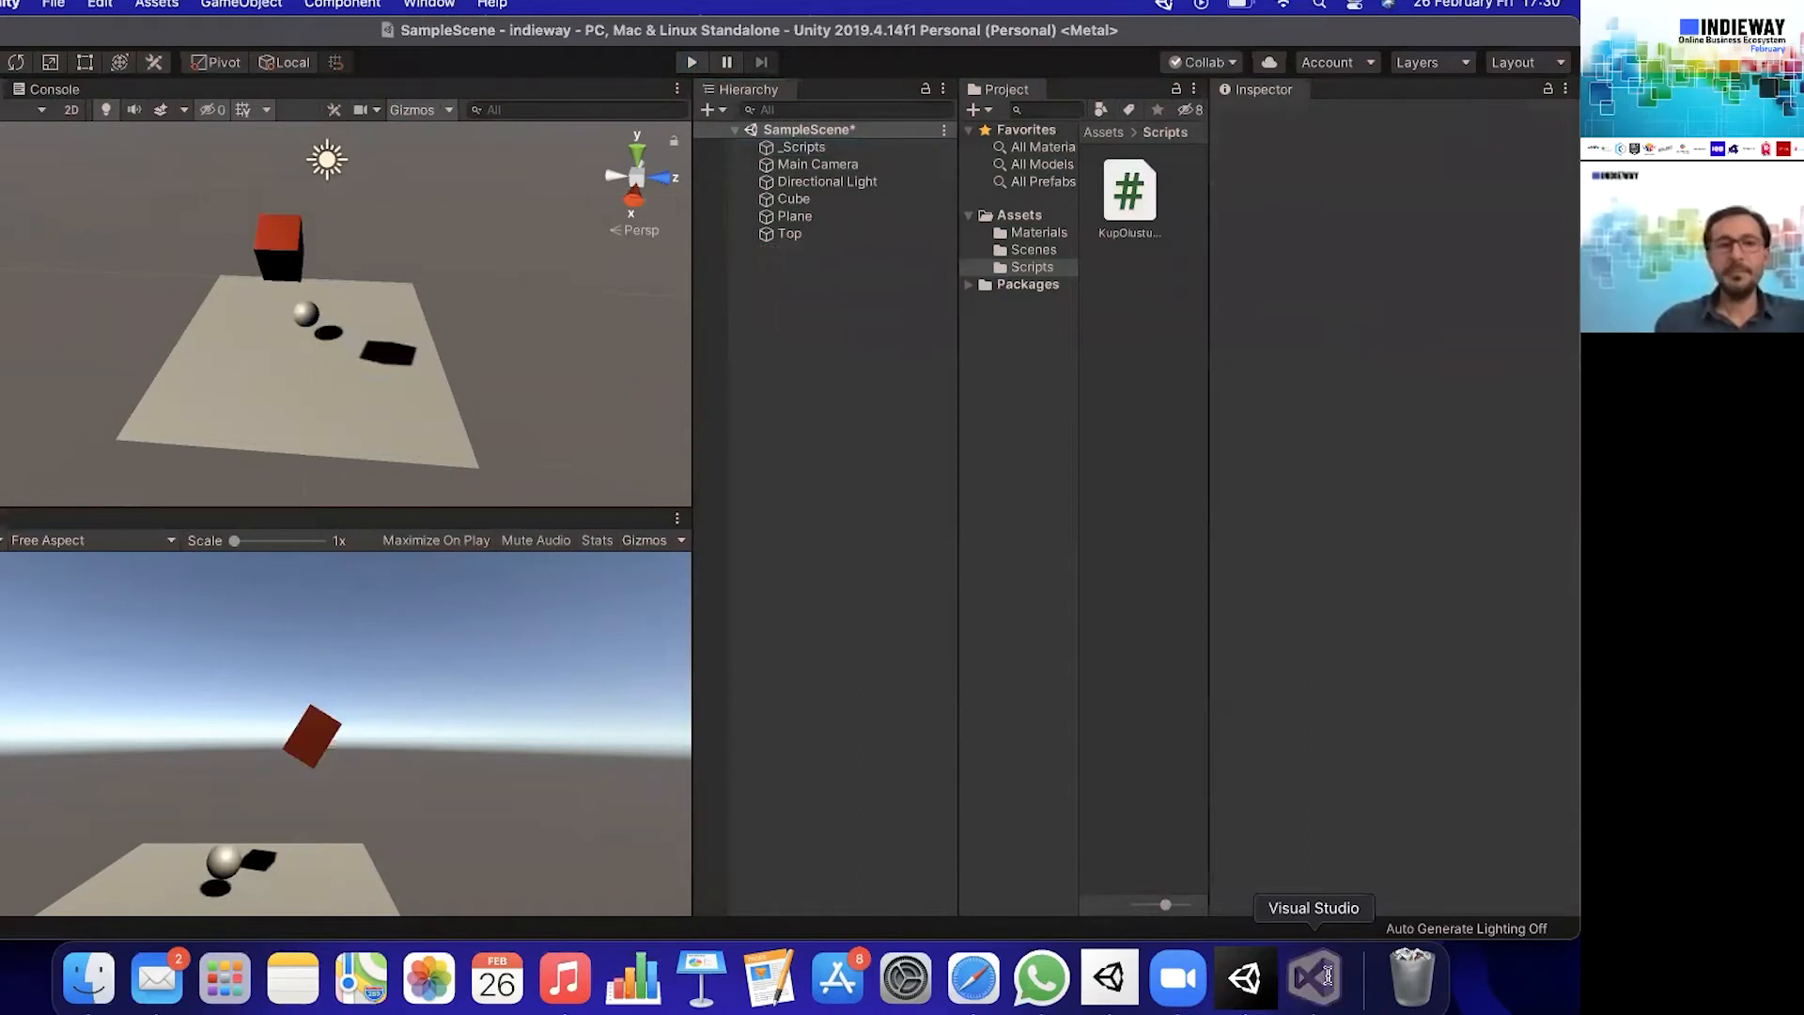
click(612, 348)
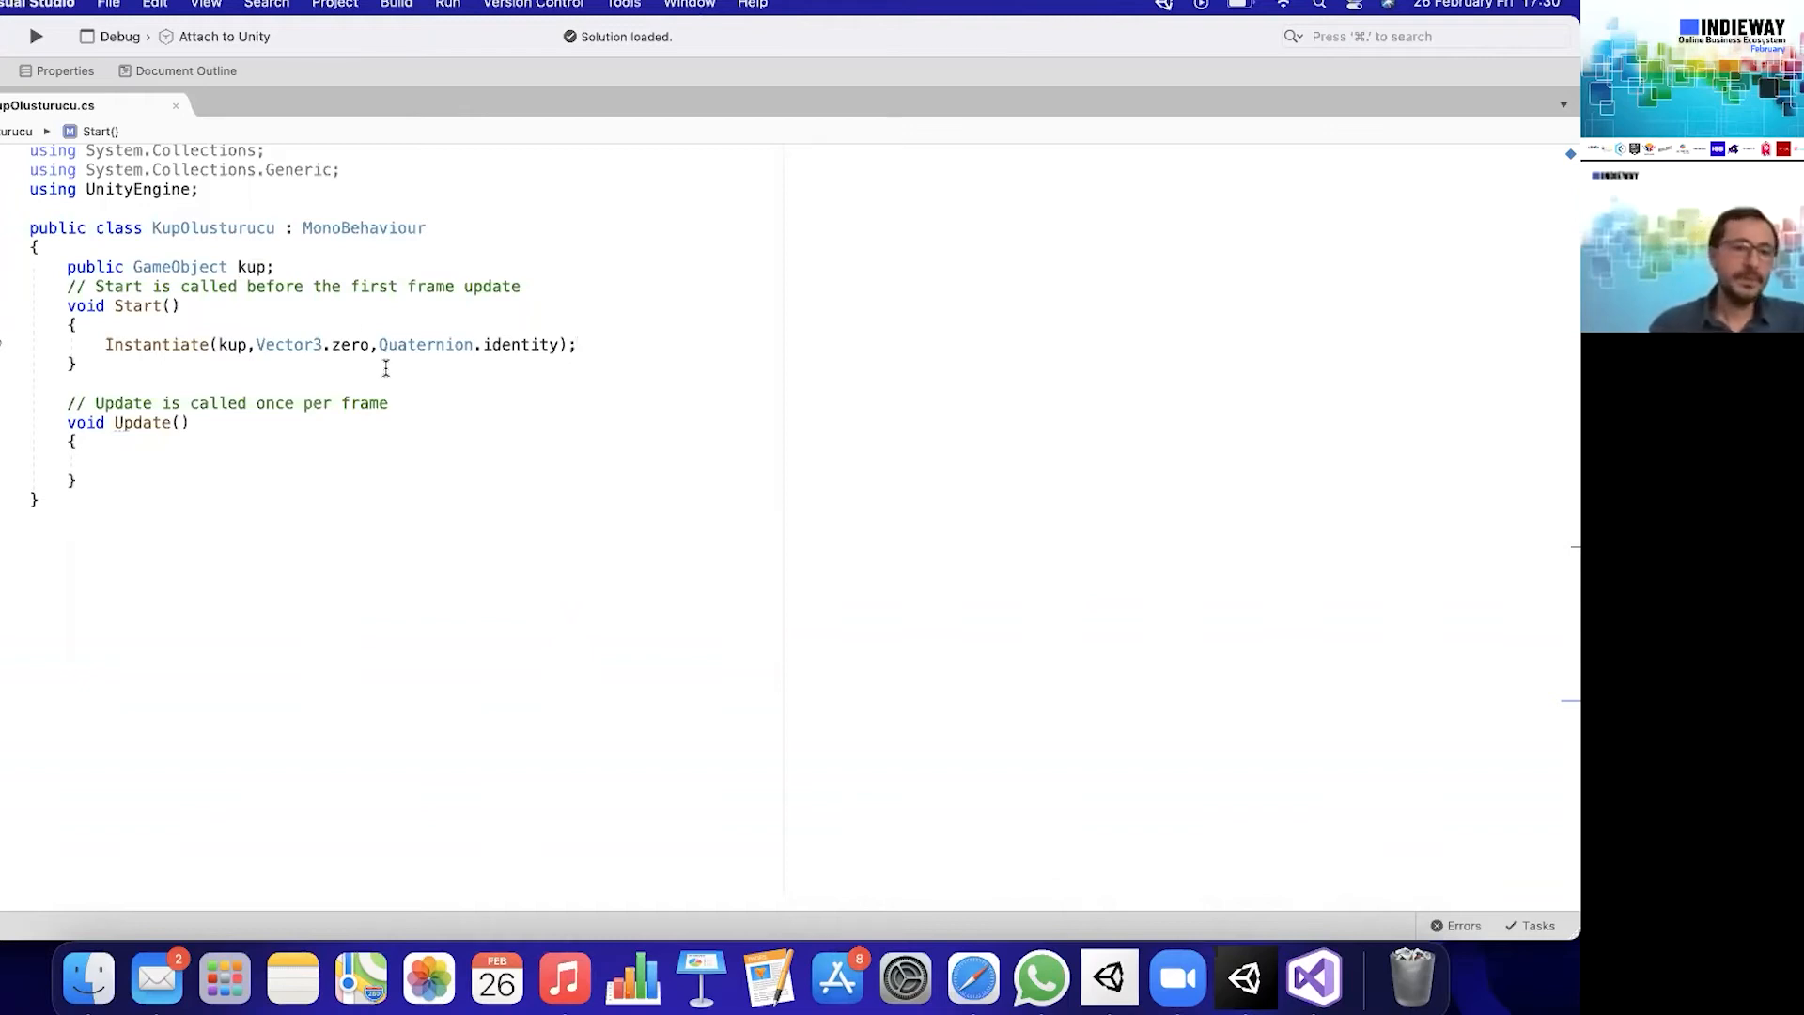
double_click(351, 345)
key(BackSpace)
key(BackSpace)
key(BackSpace)
key(BackSpace)
key(BackSpace)
key(BackSpace)
key(BackSpace)
key(BackSpace)
key(BackSpace)
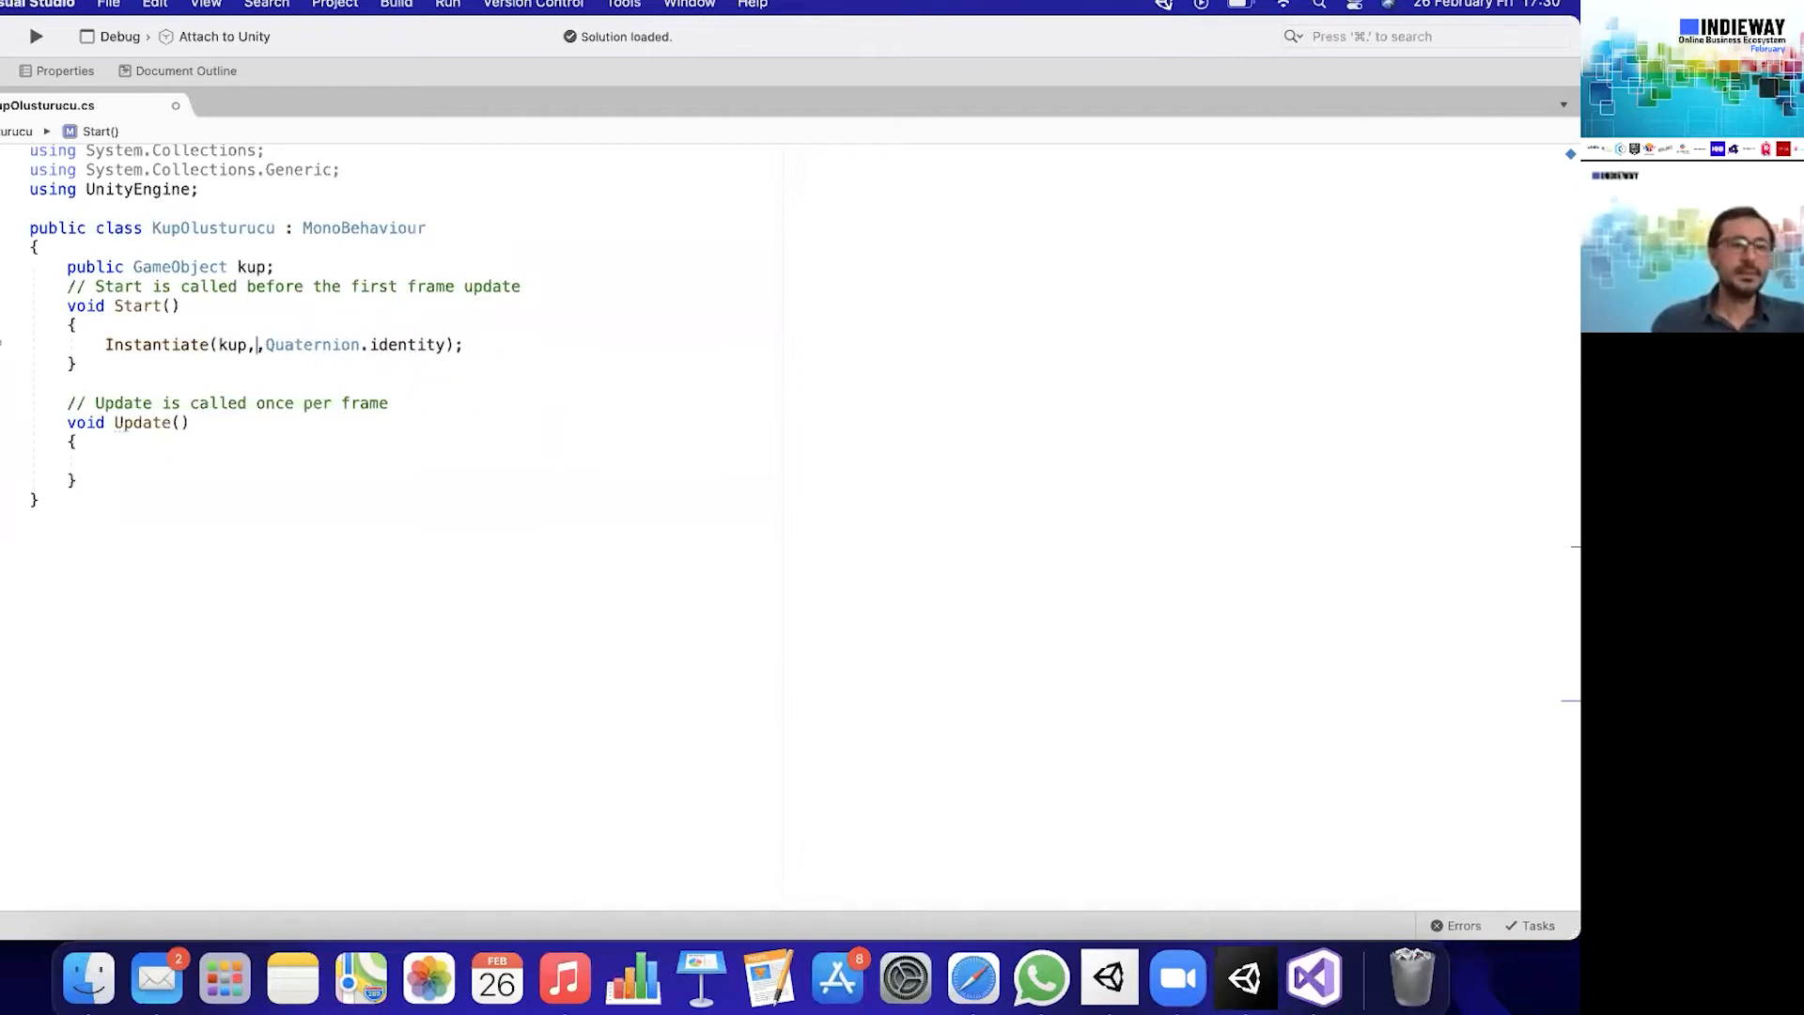
text(Vector3)
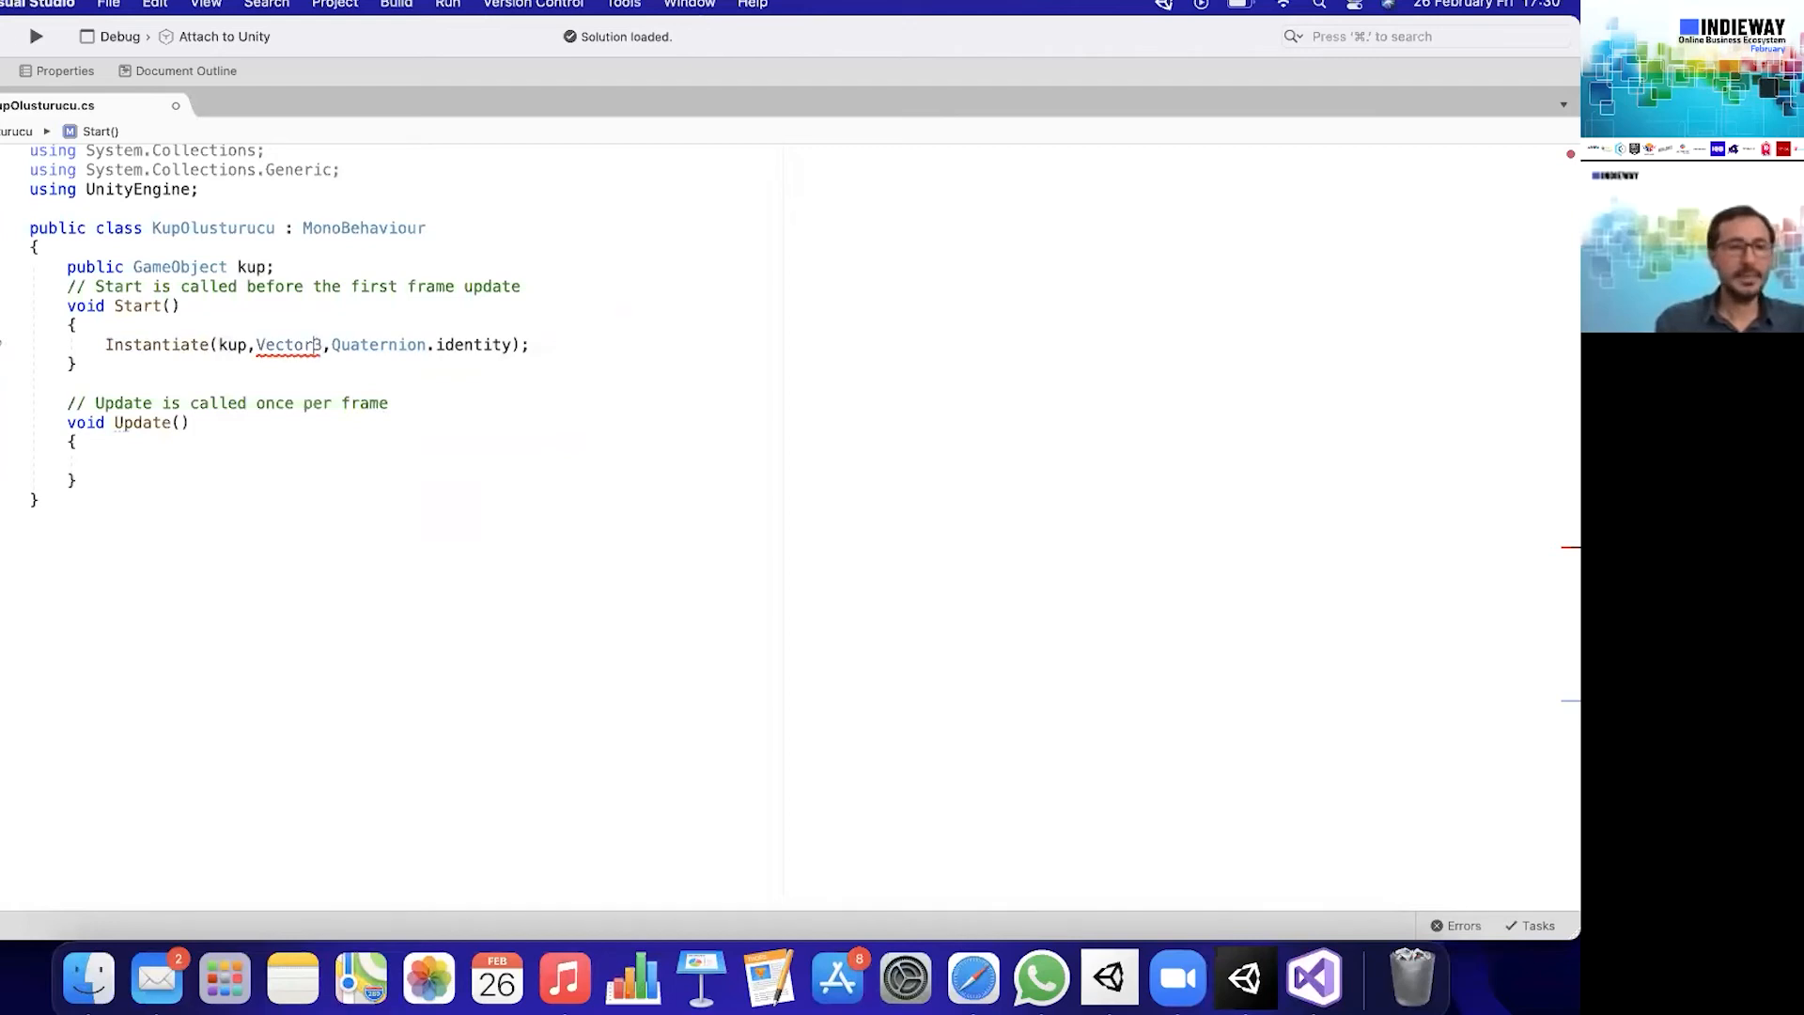
text(new)
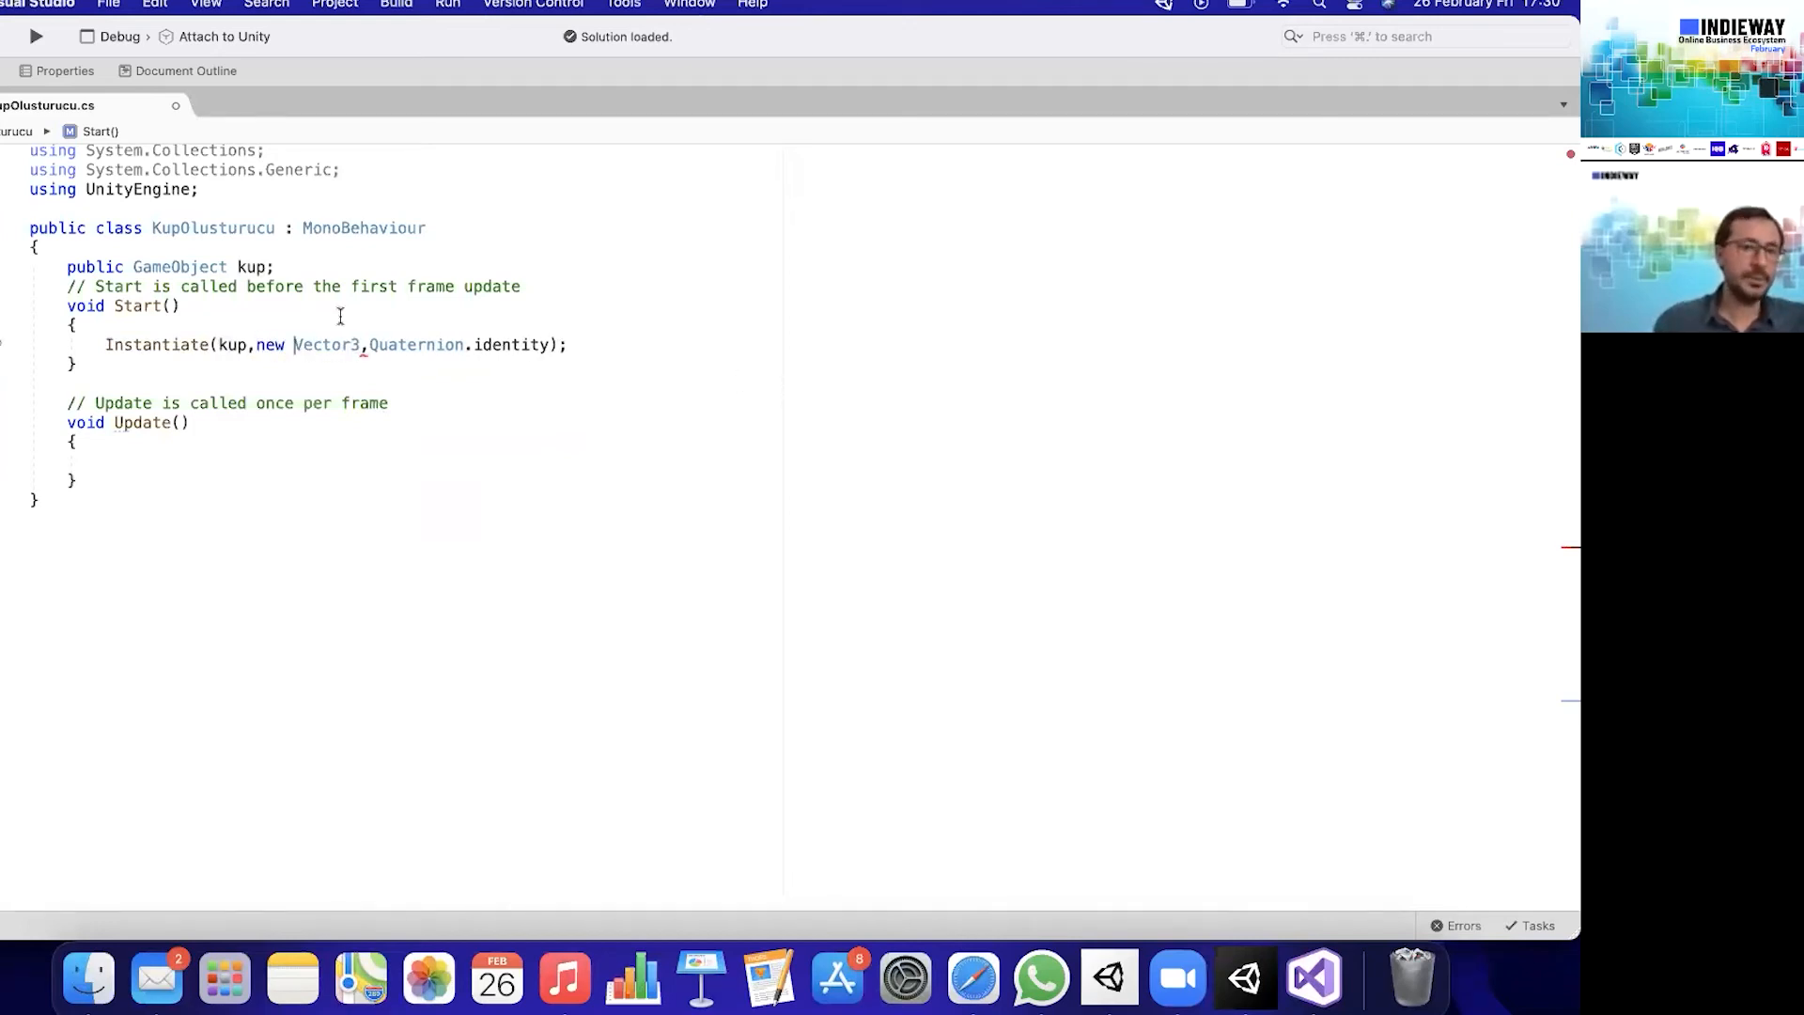
- Give the new Vector3 the coordinates (1,1,1) and save the script
click(361, 345)
text(())
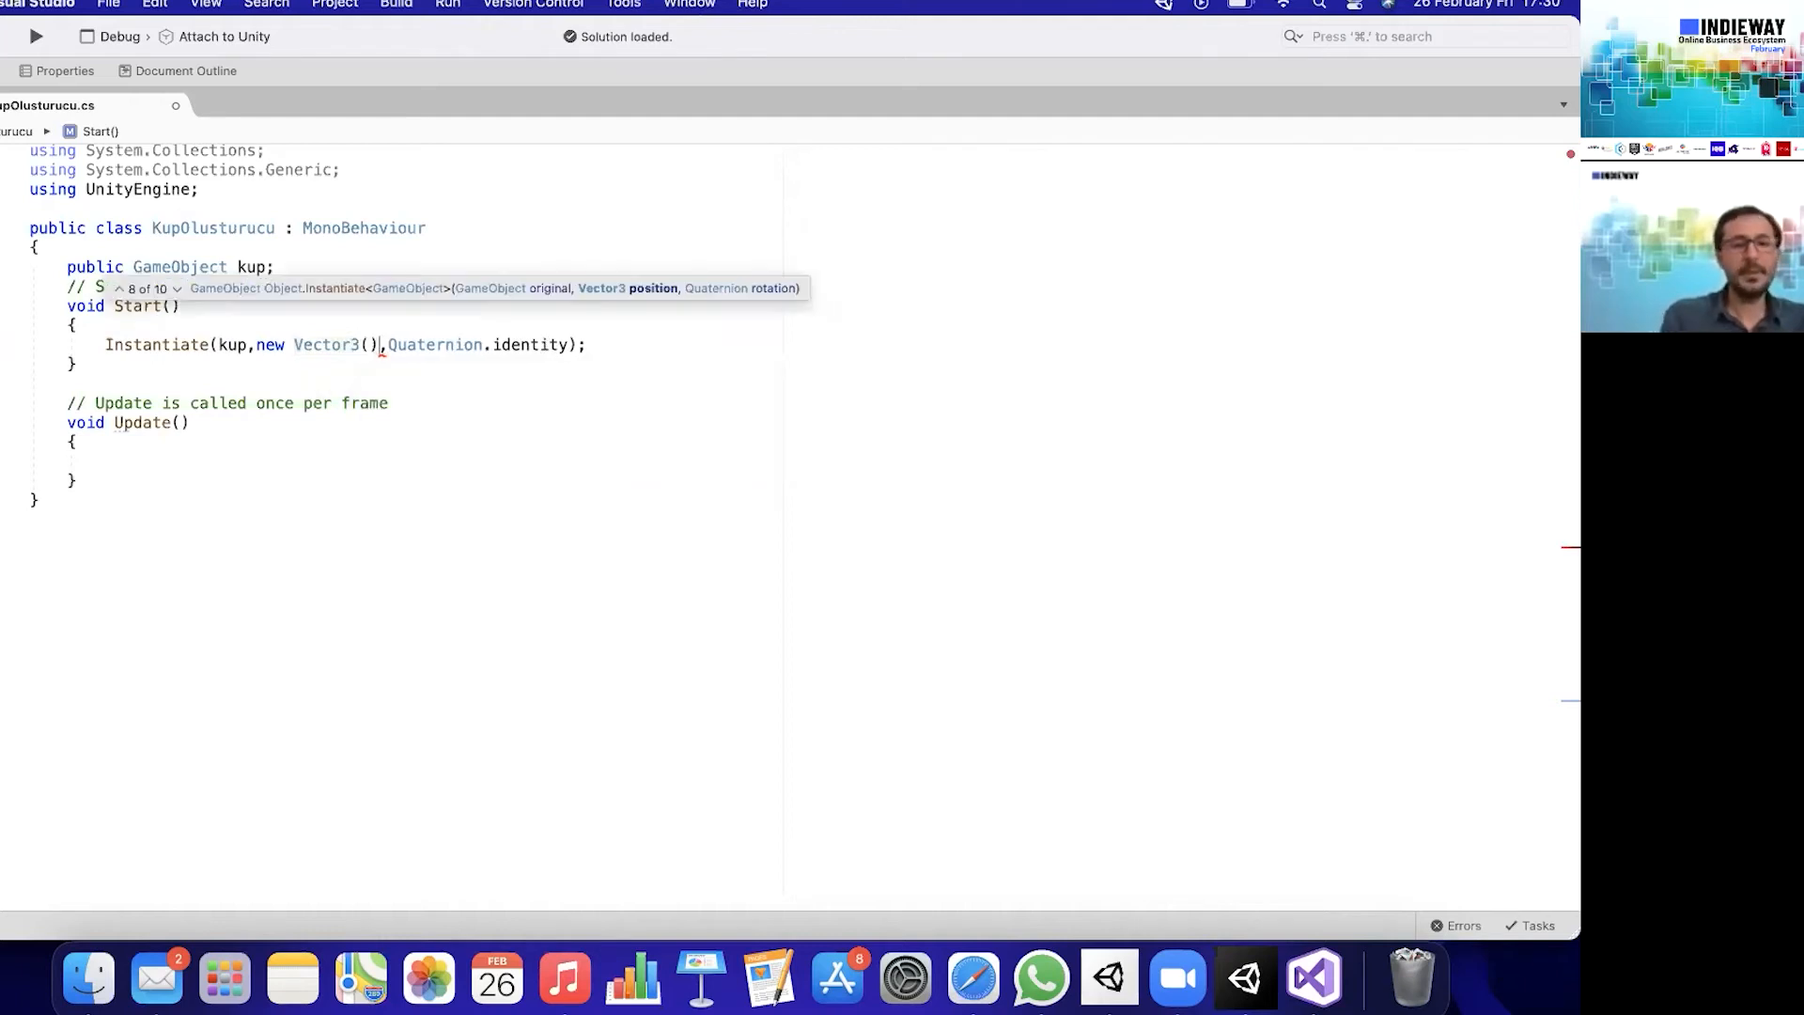
key(Left)
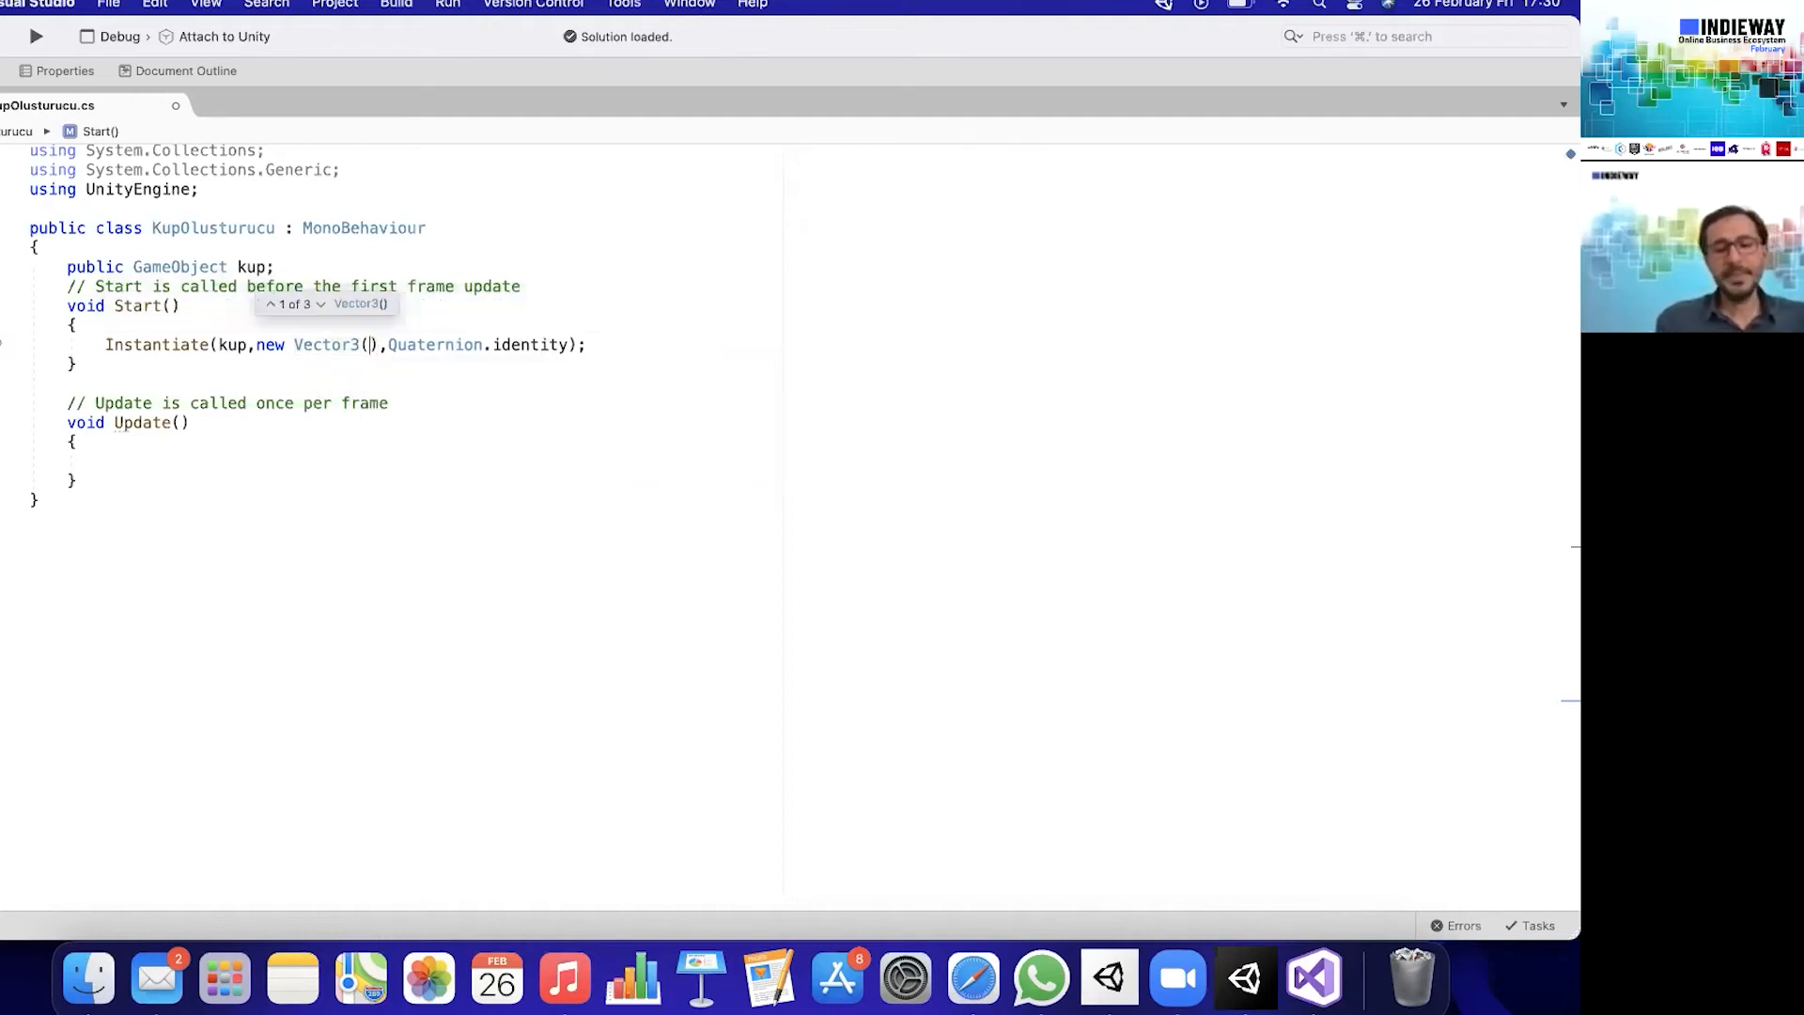
text(1,1,1)
key(Right)
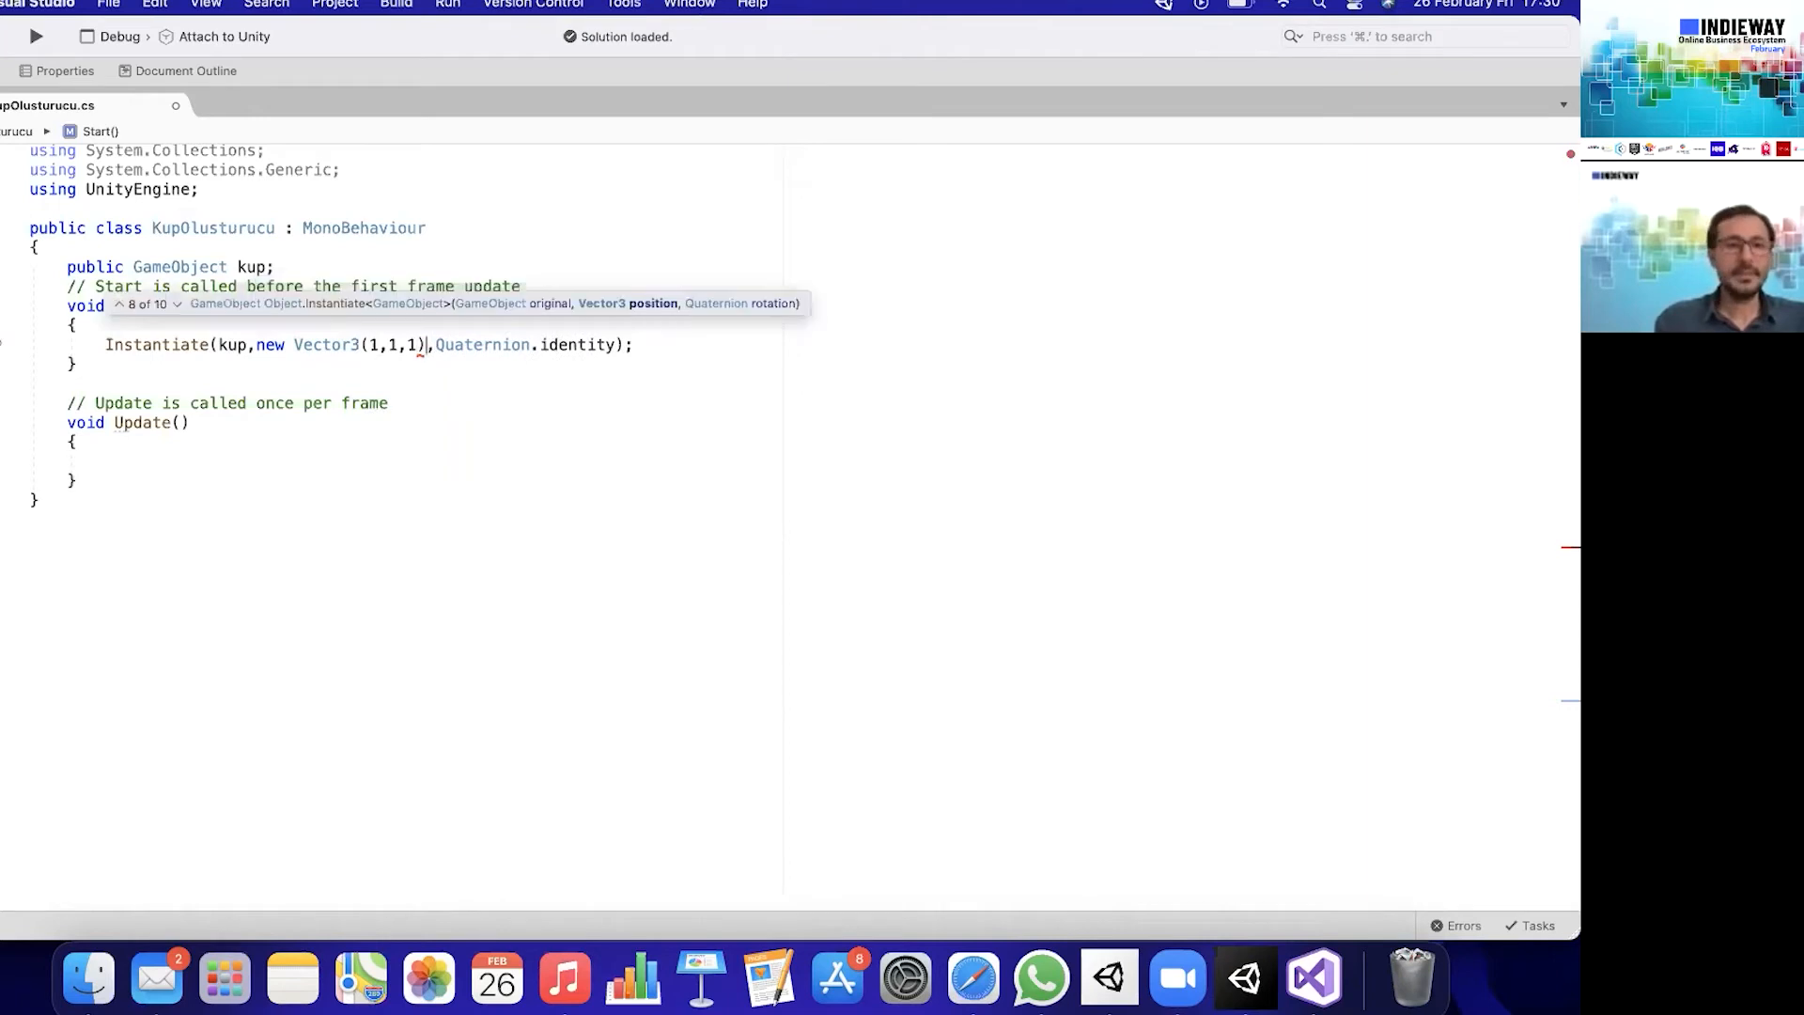
click(651, 528)
key(super+s)
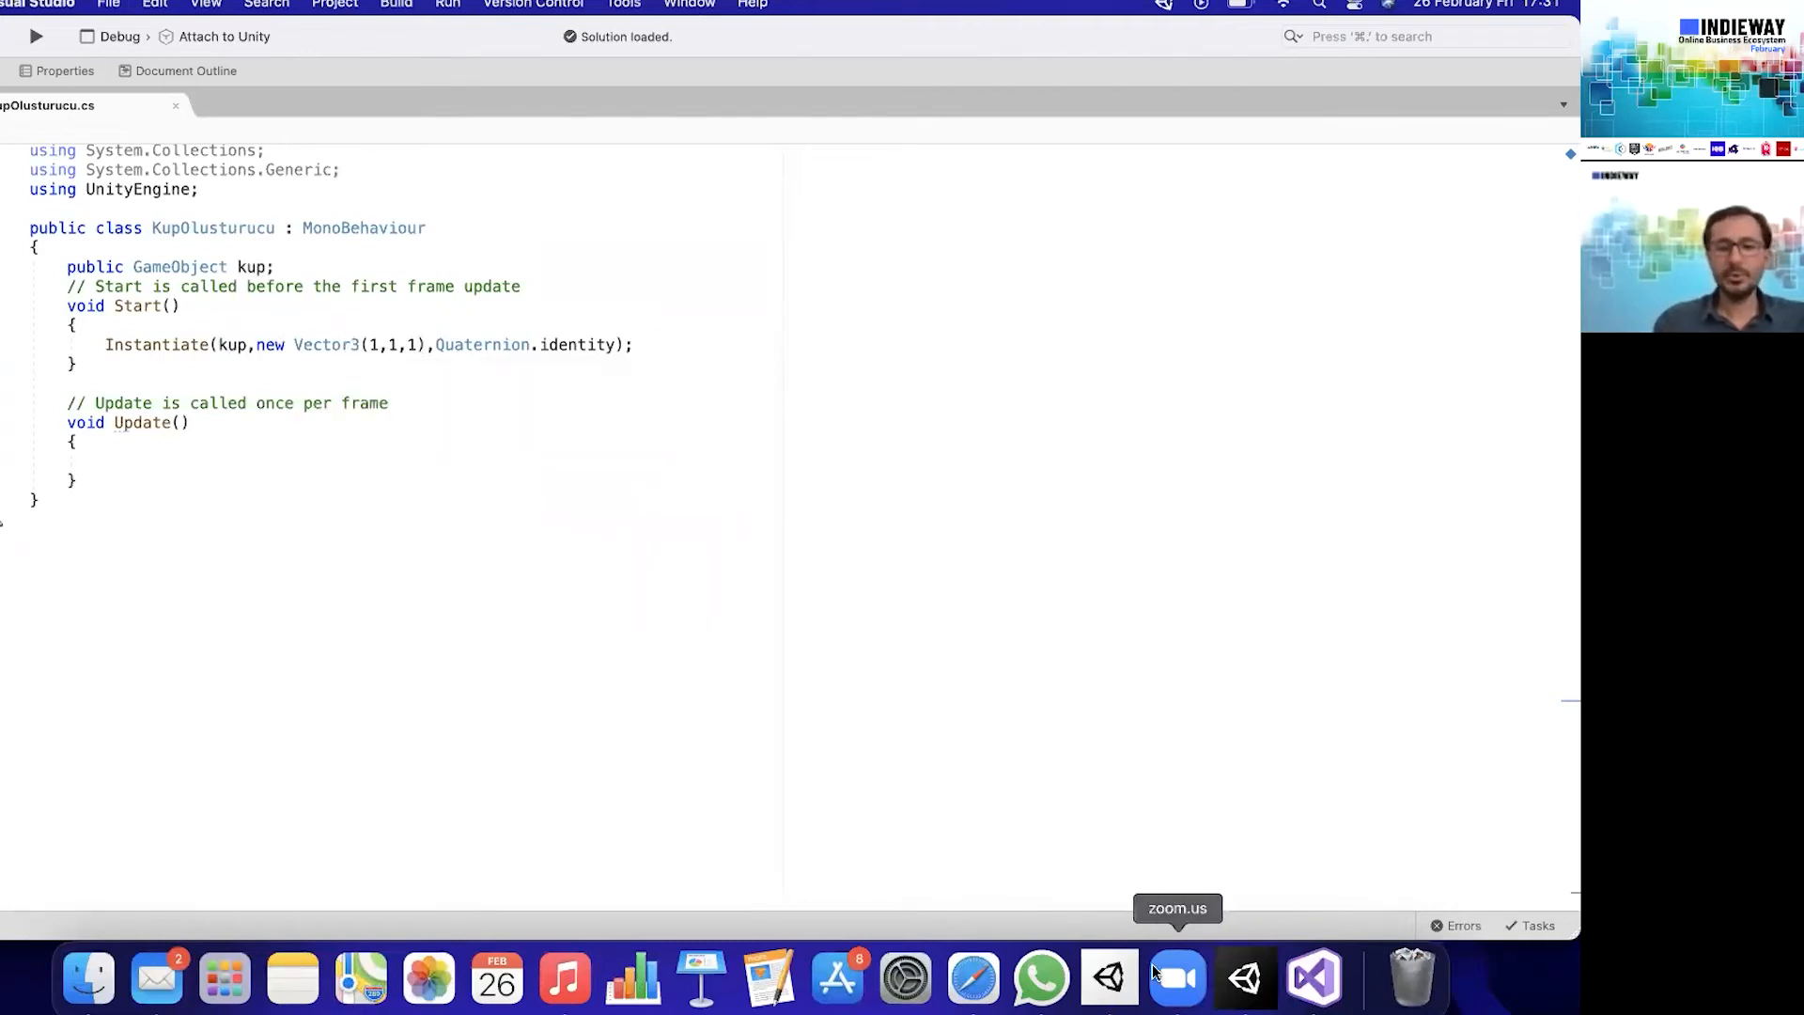
- Run the scene in Unity again, check the position of Top(Clone) and stop the run
click(1246, 979)
click(692, 62)
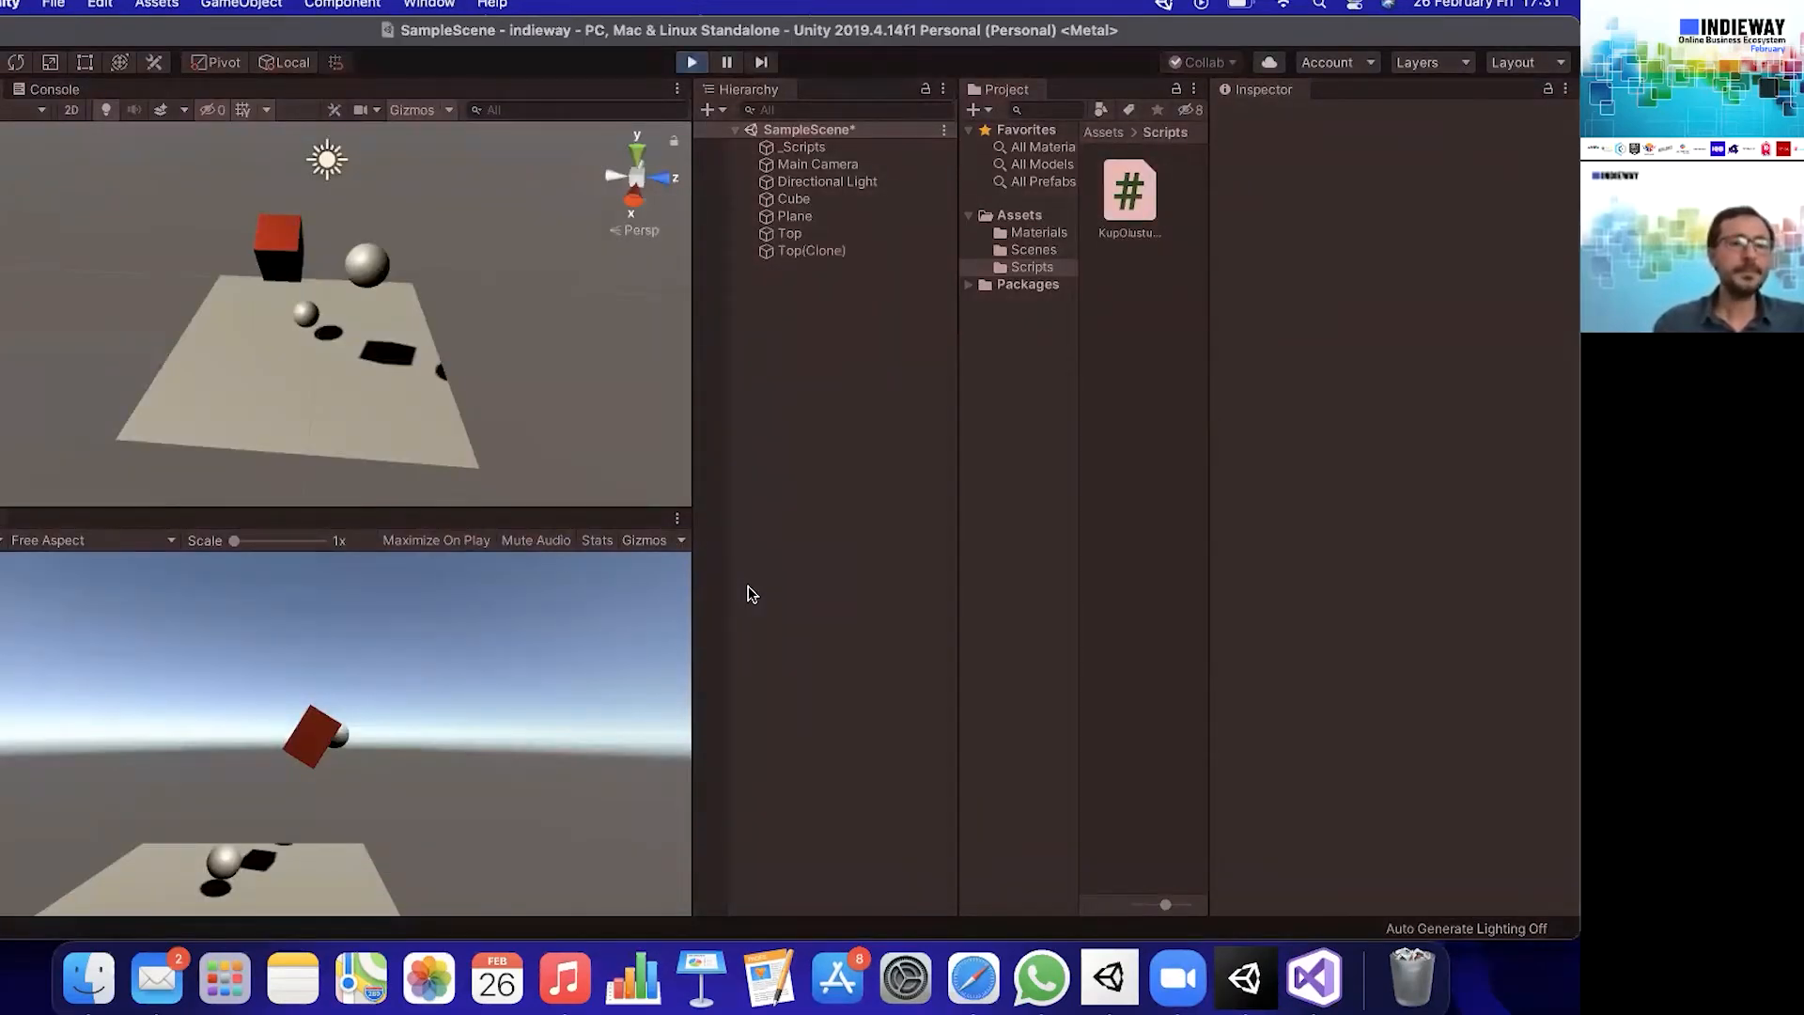
click(827, 250)
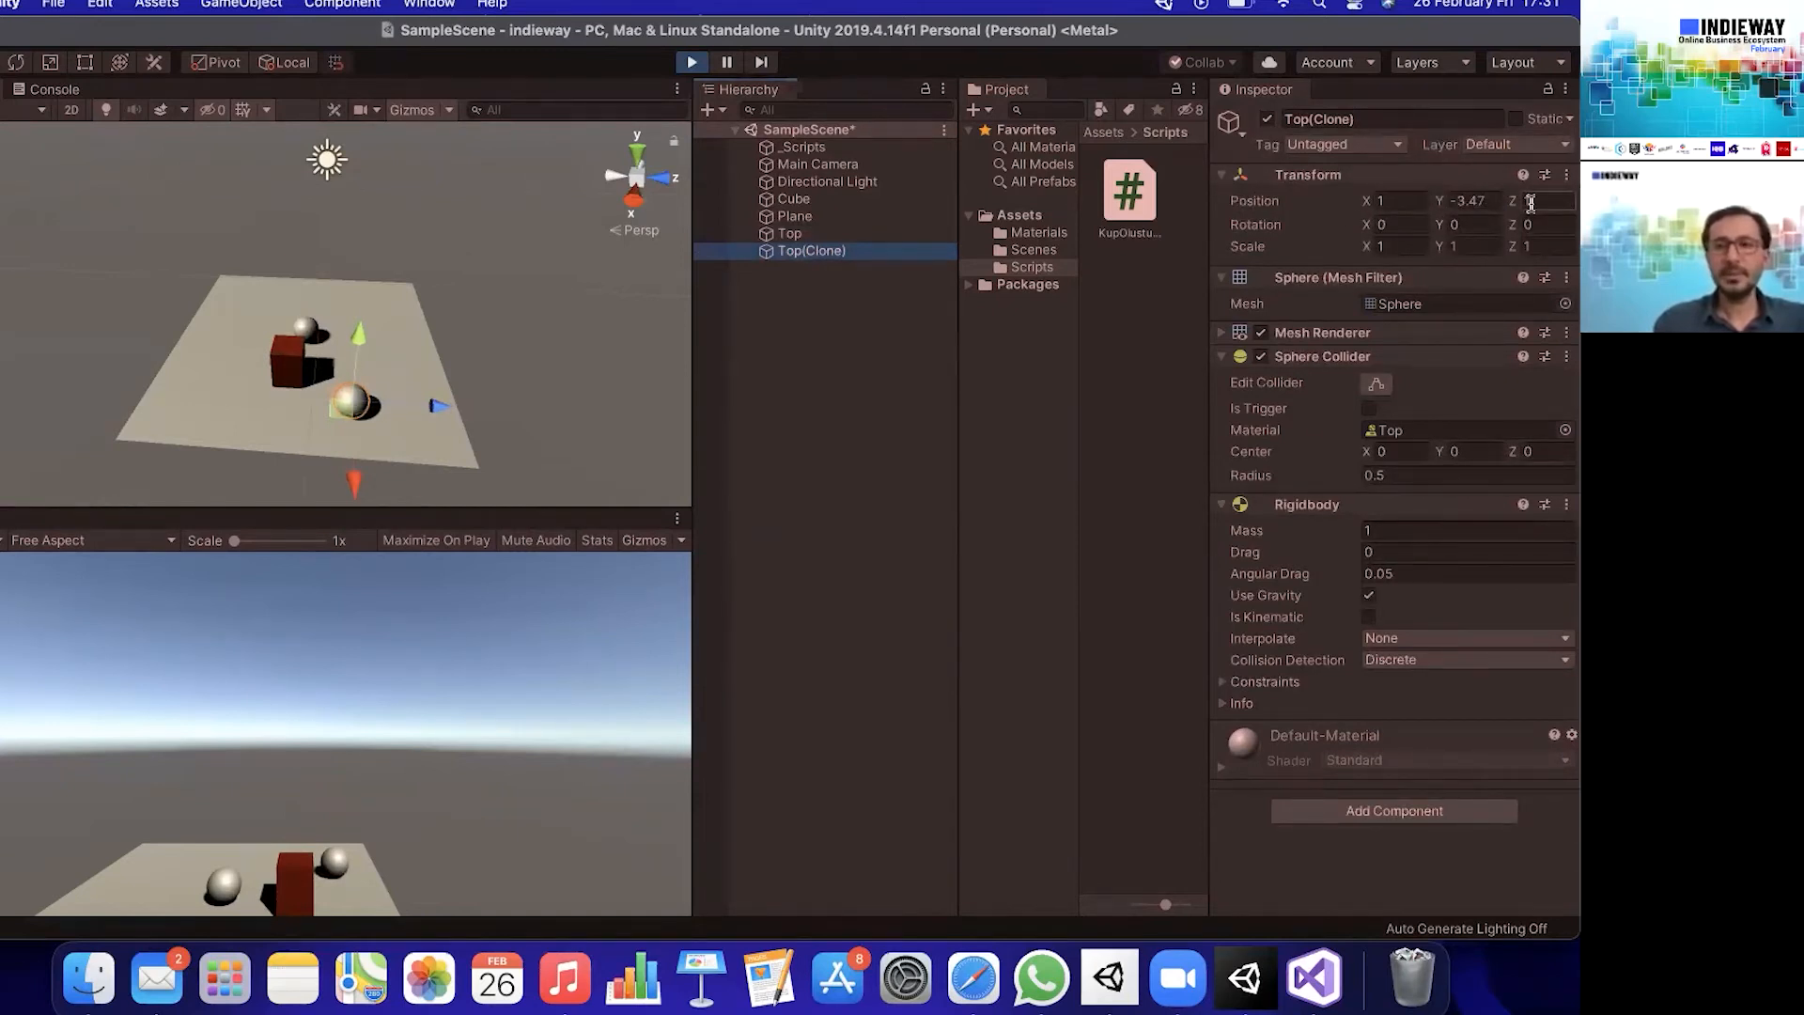
click(688, 64)
- Return to Visual Studio and add the loop header for(int i=0; i<10; i++) above the Instantiate call in Start
click(1314, 978)
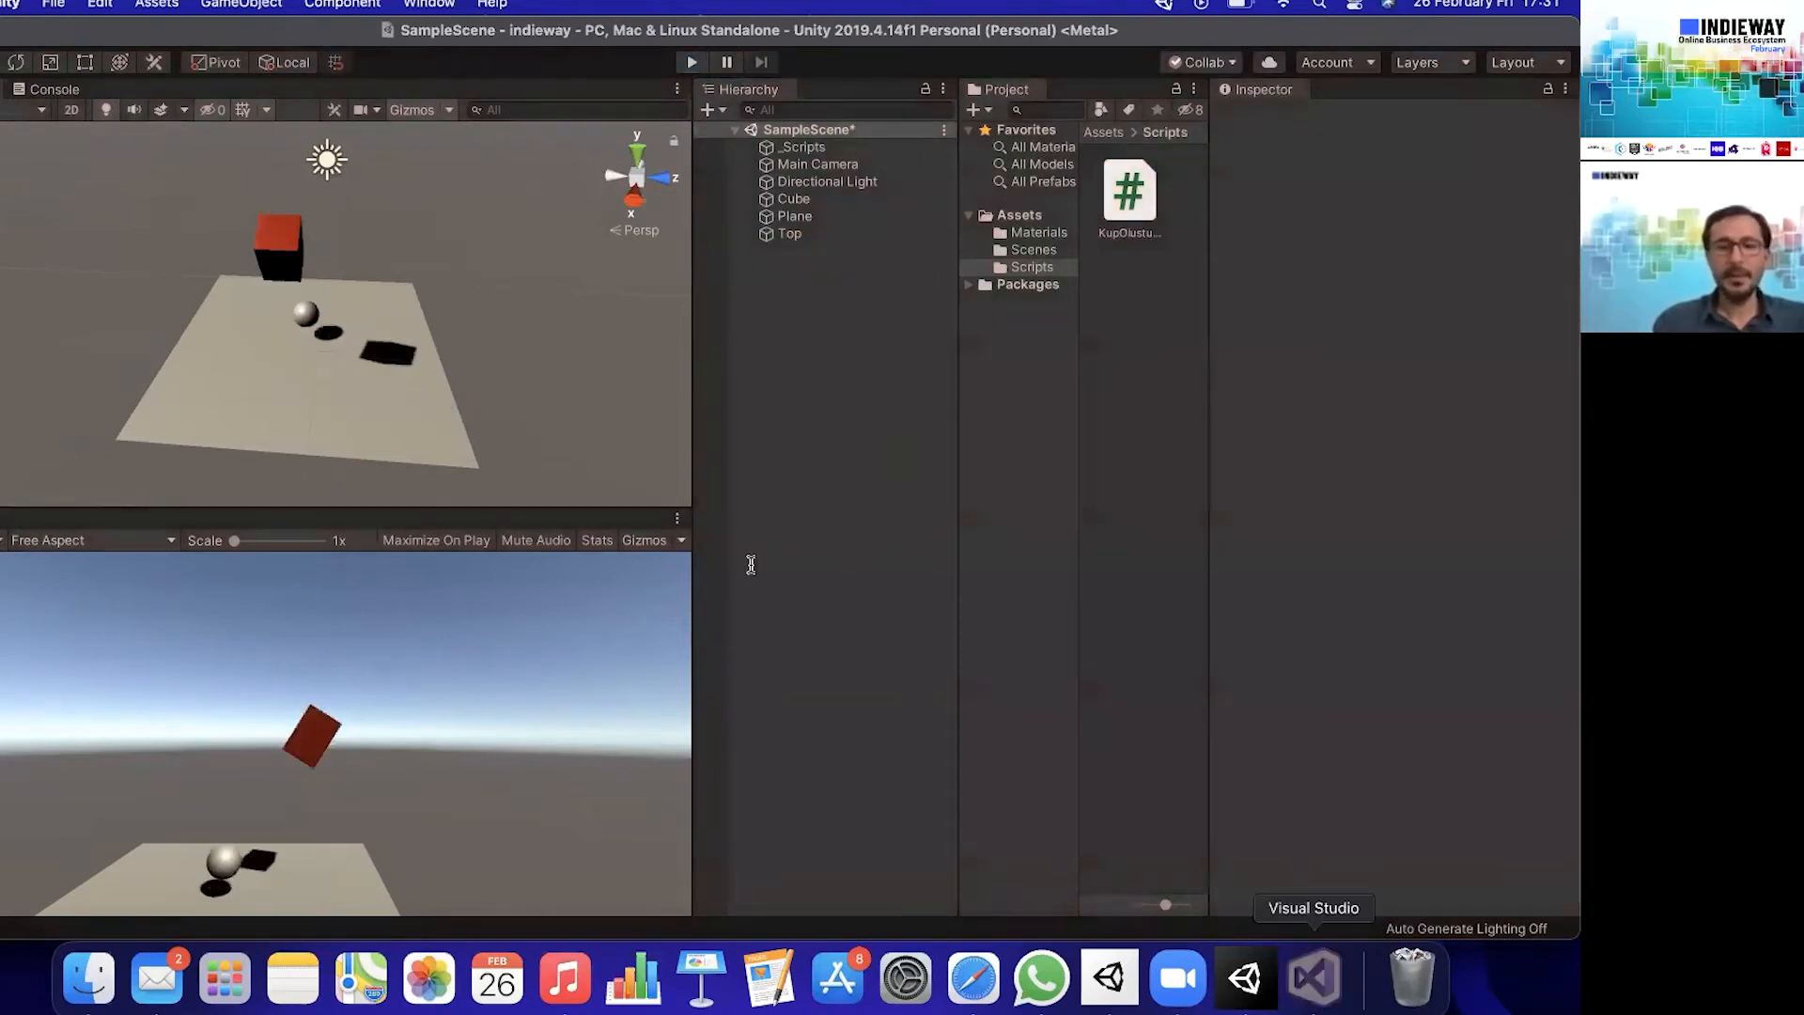
click(332, 325)
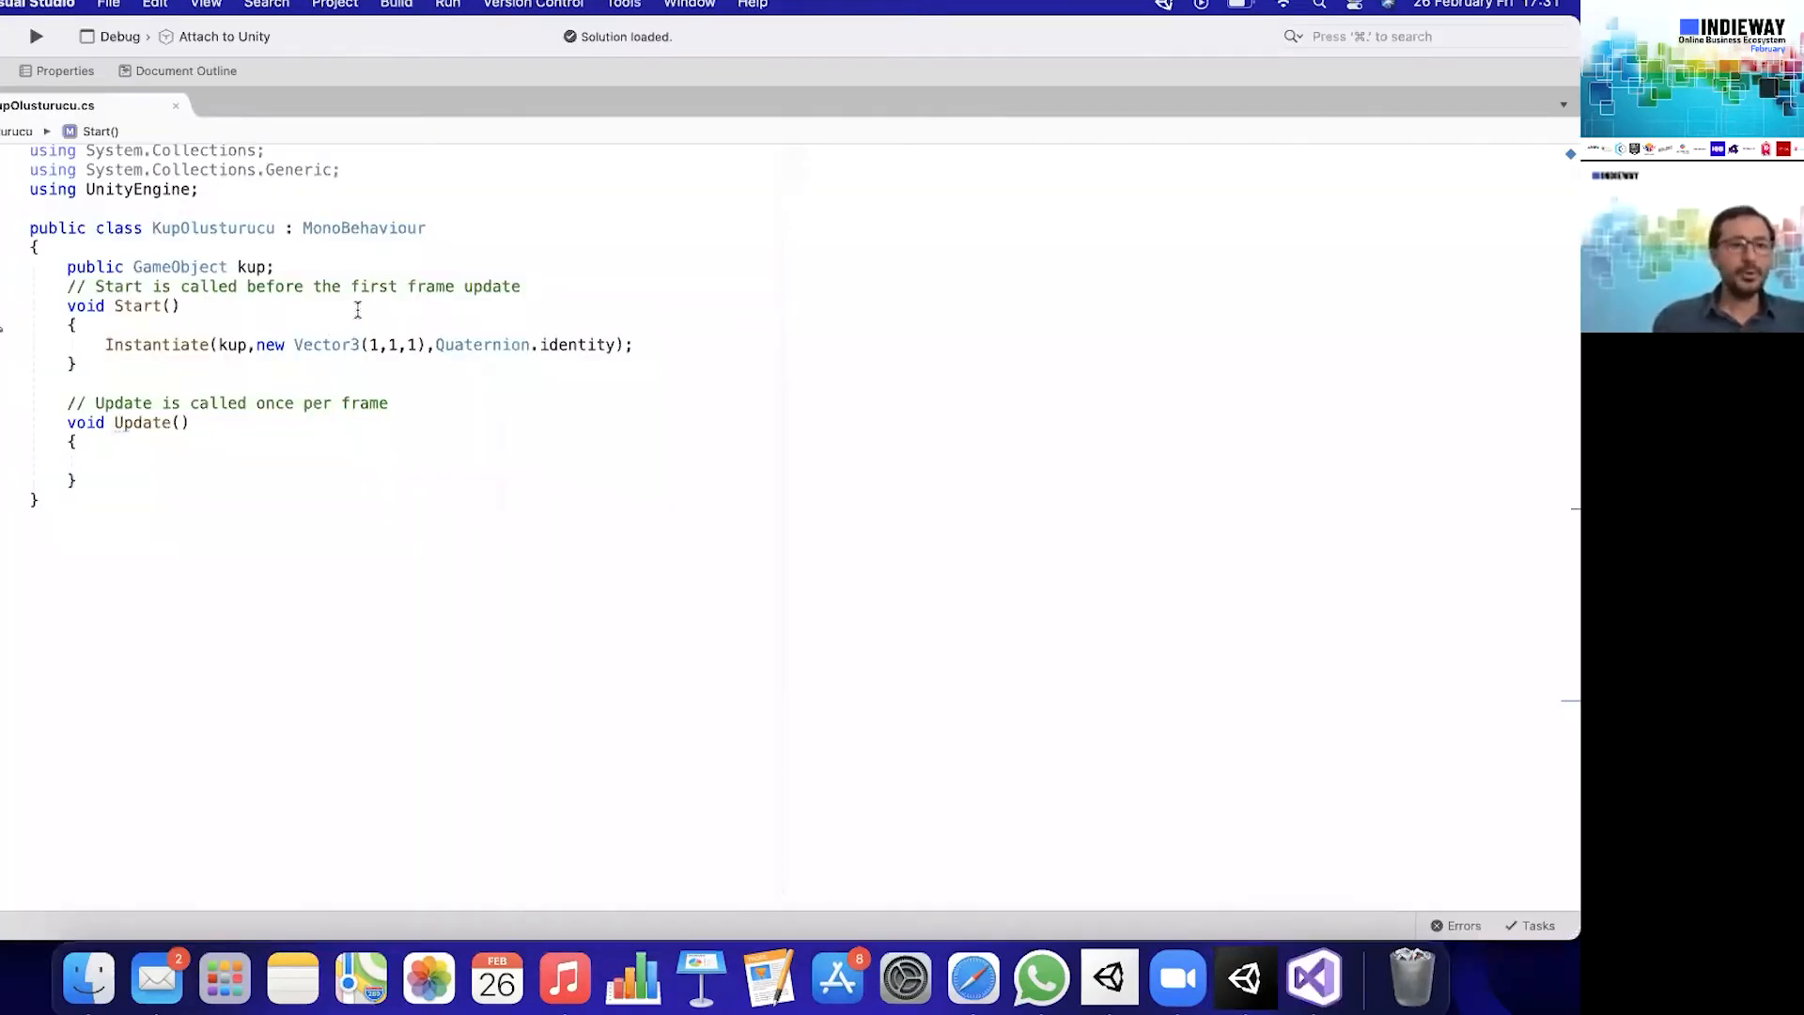
key(Return)
text(for()
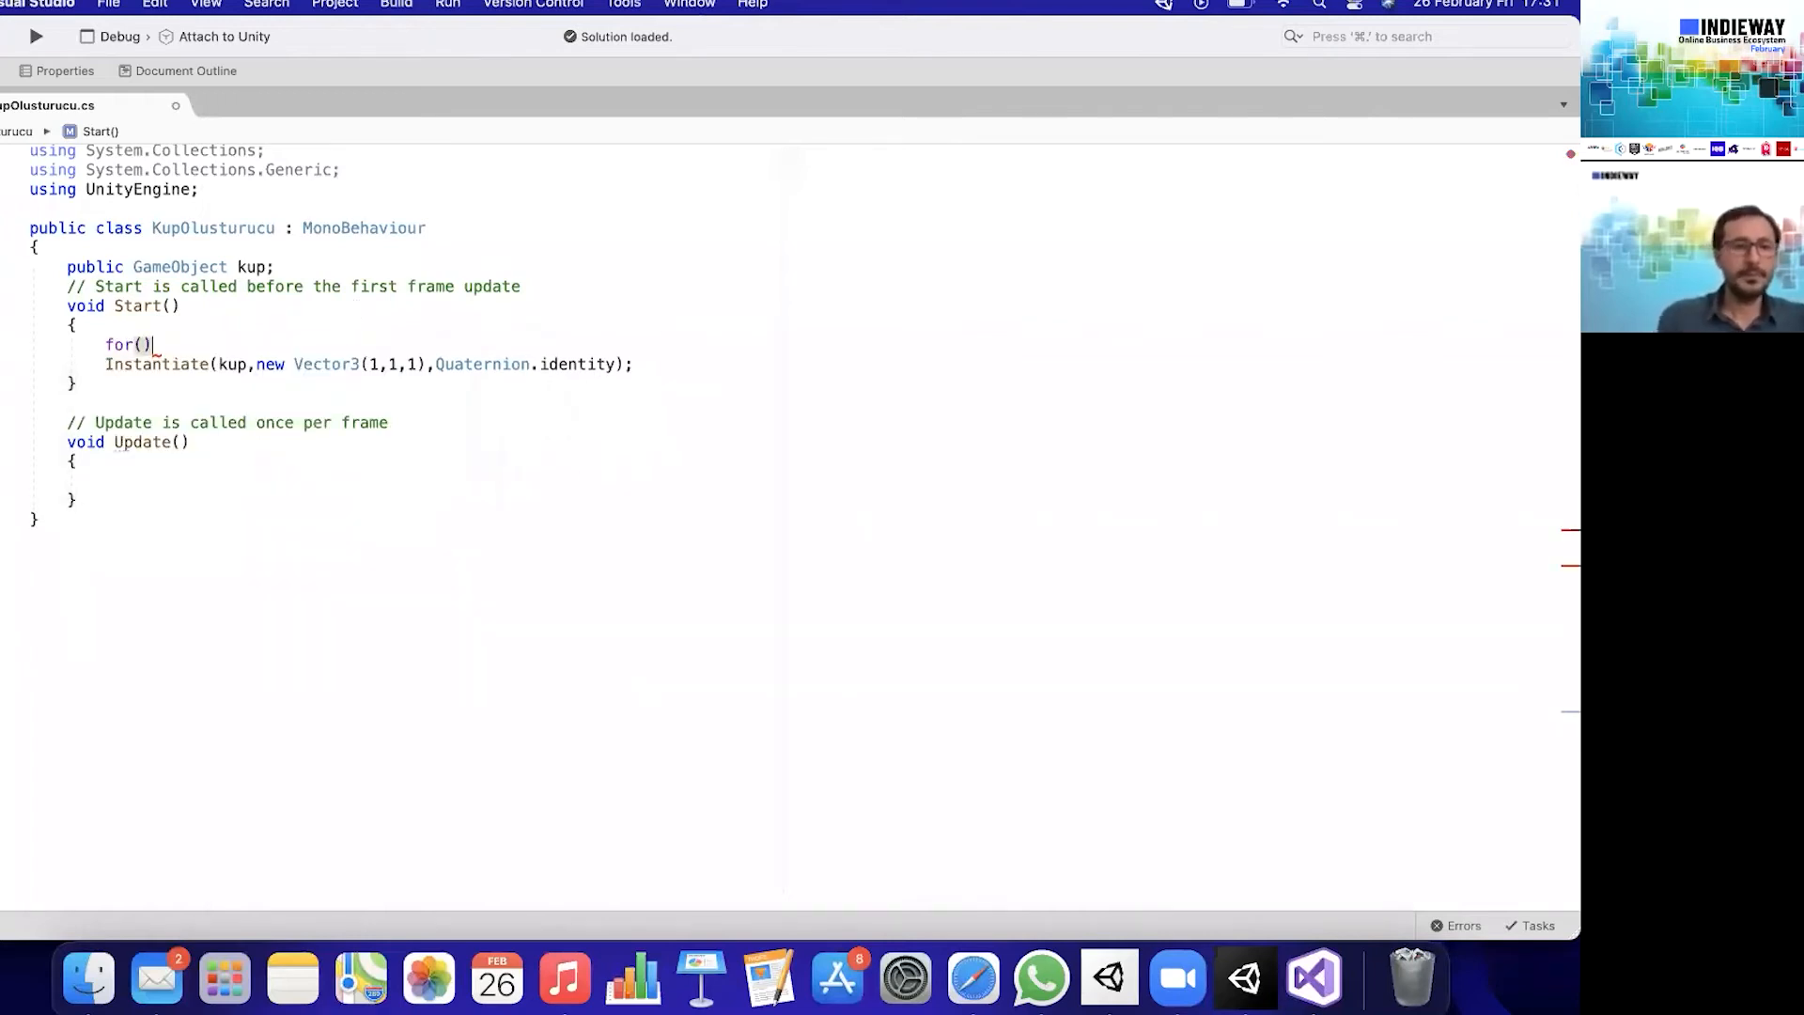
text(int i=0)
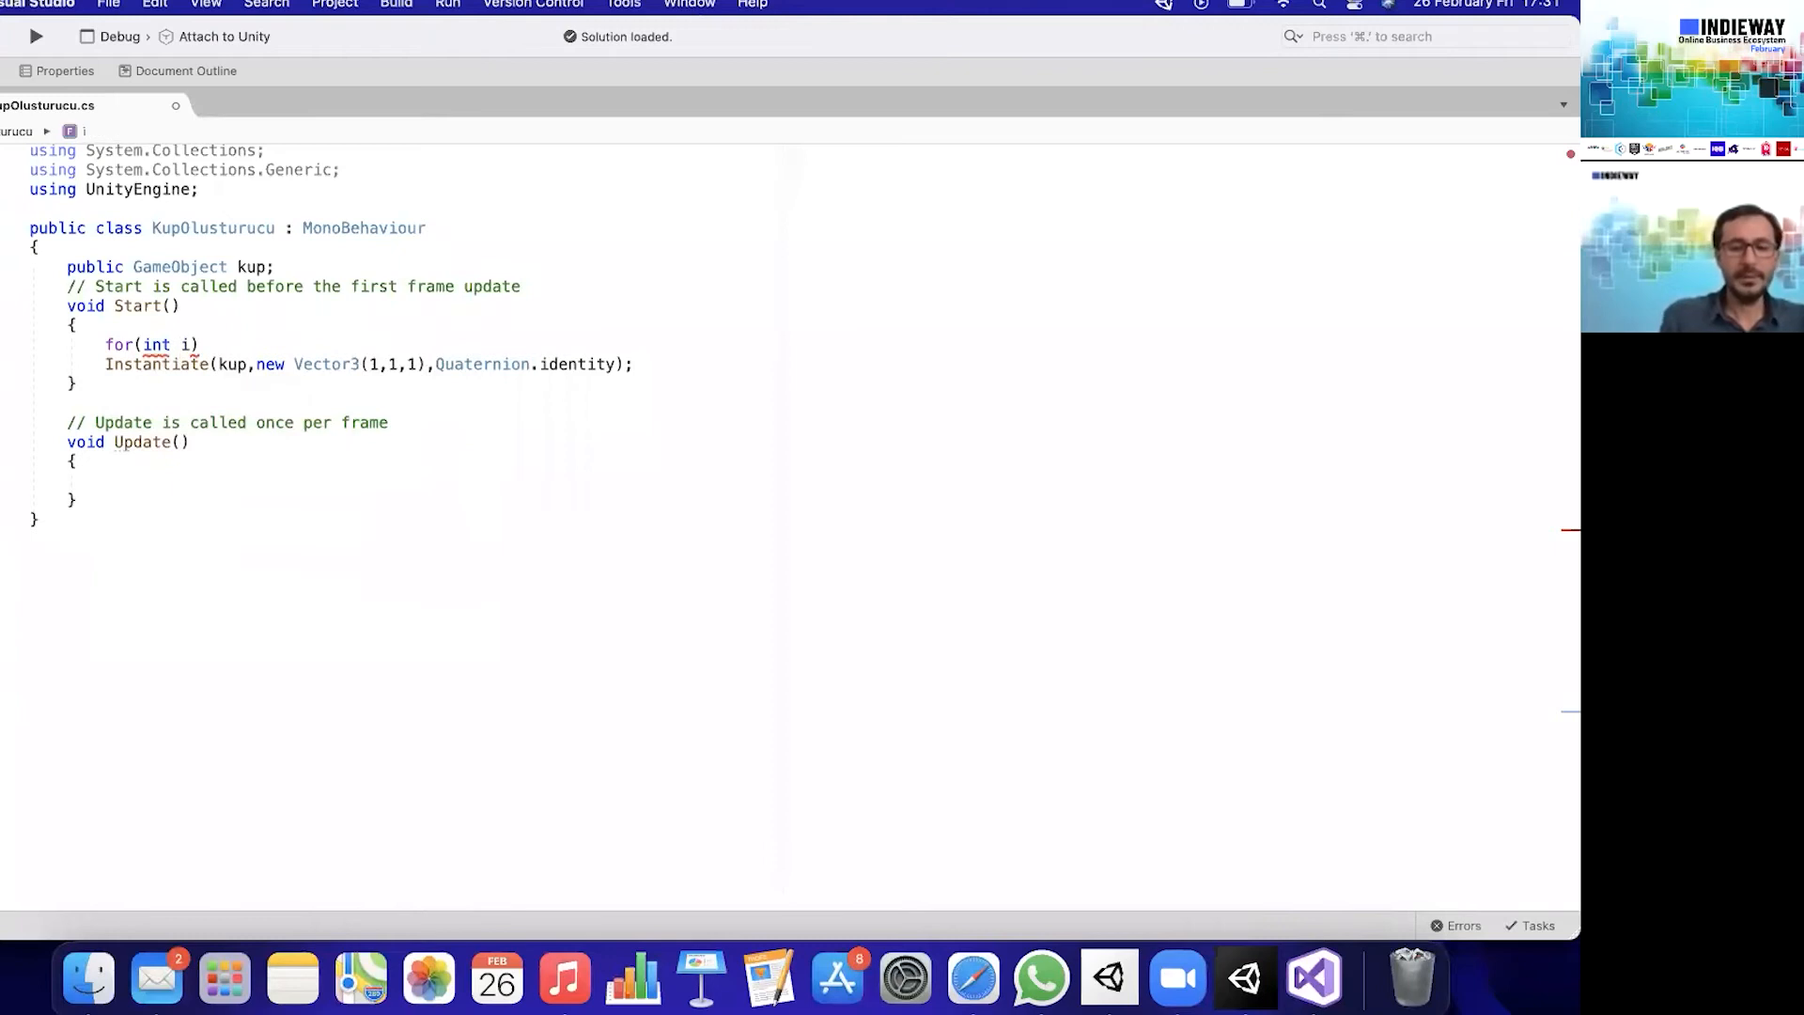
text(; i)
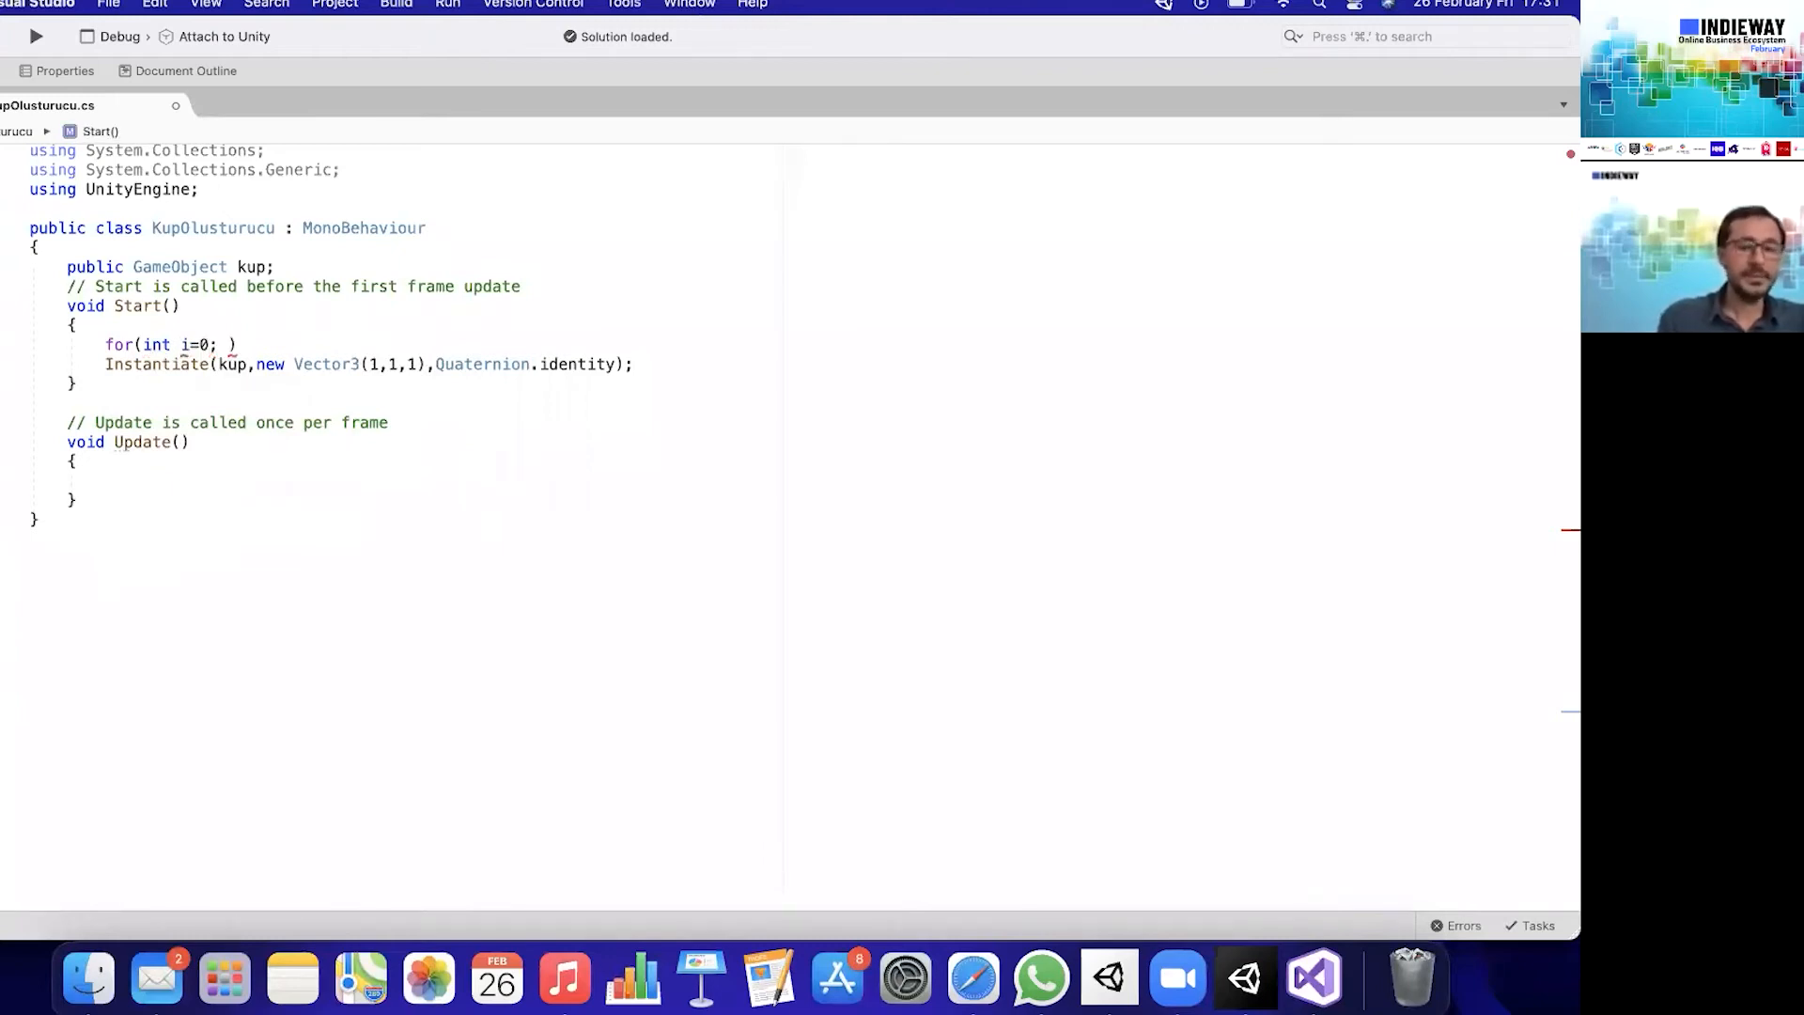
text(<10;)
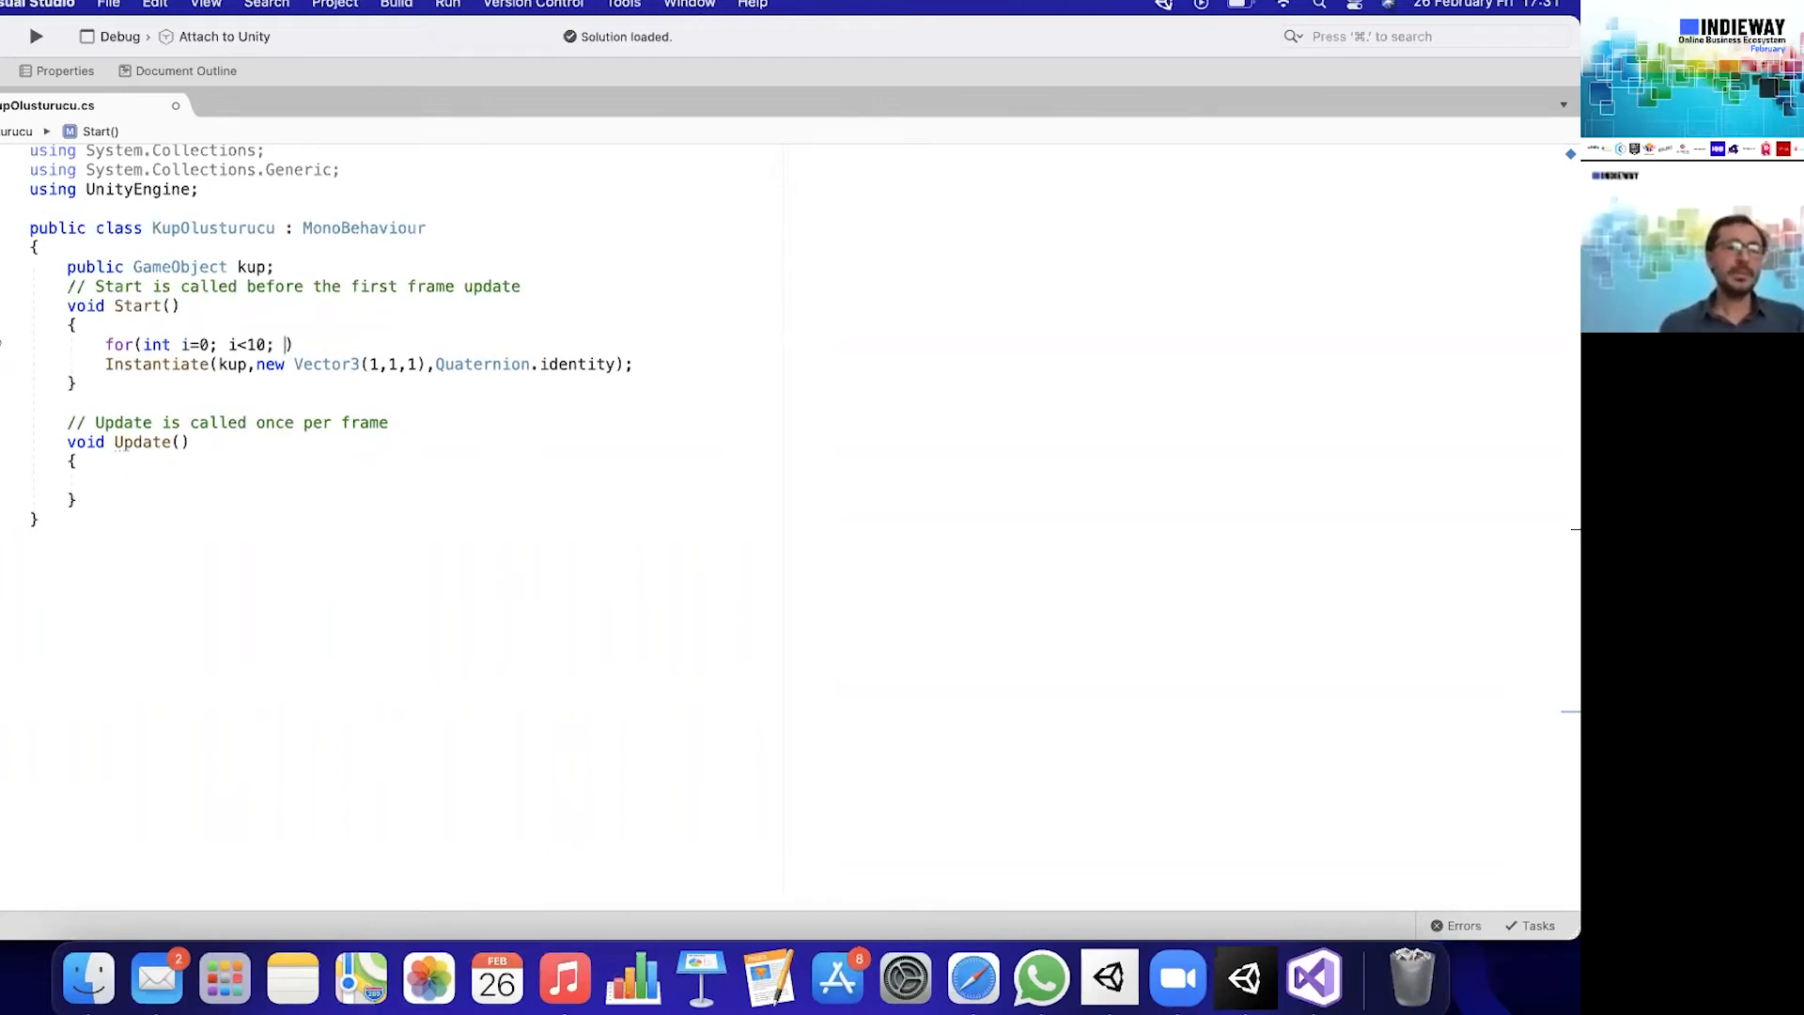
text(i44)
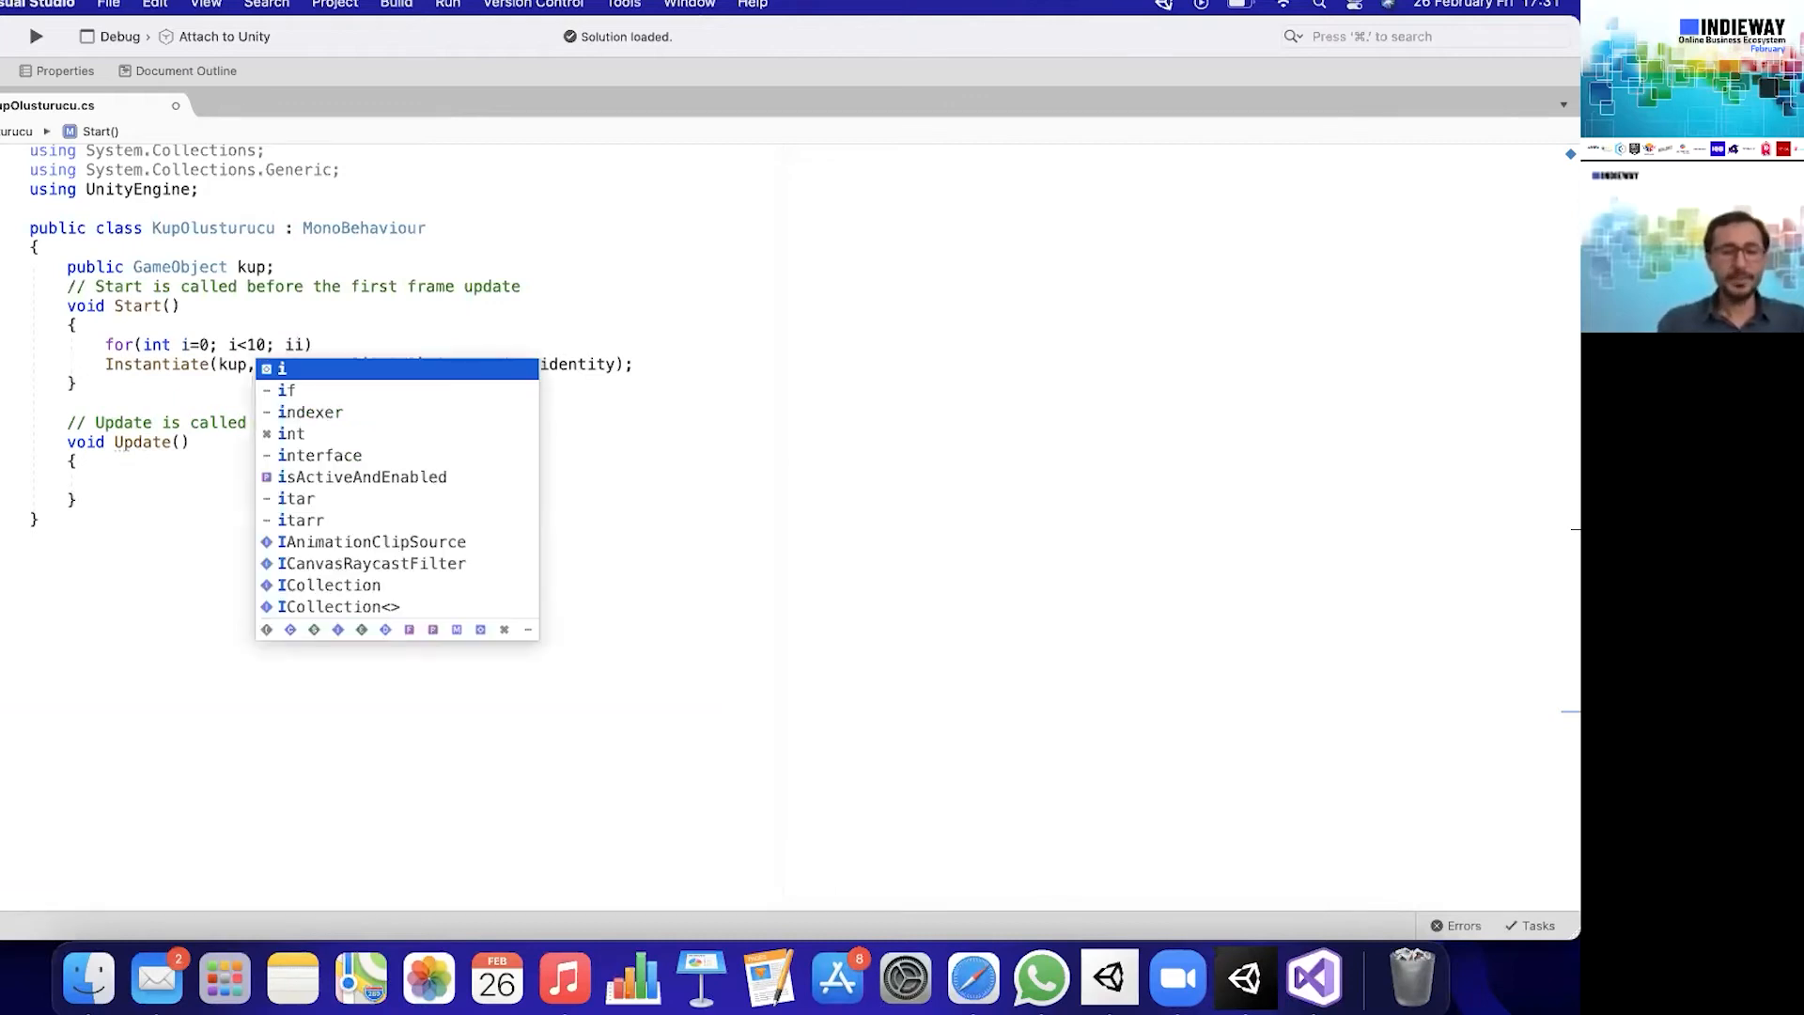
key(BackSpace)
key(BackSpace)
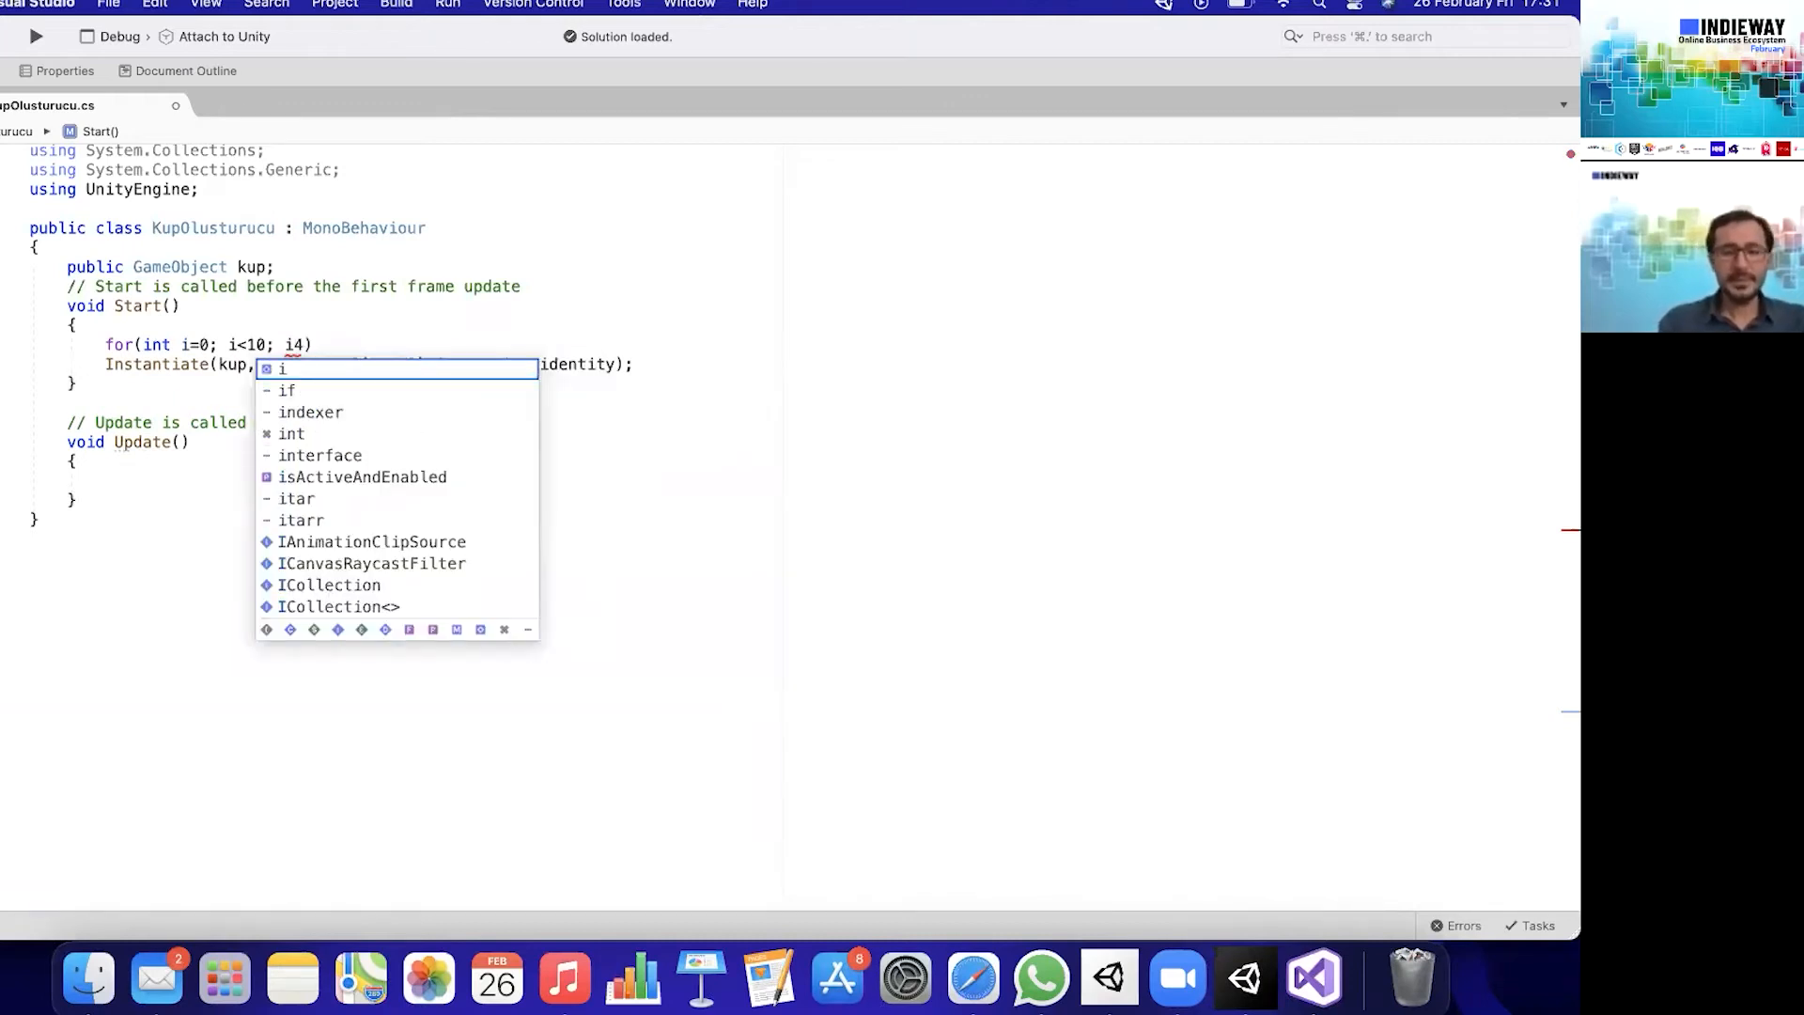
text(++))
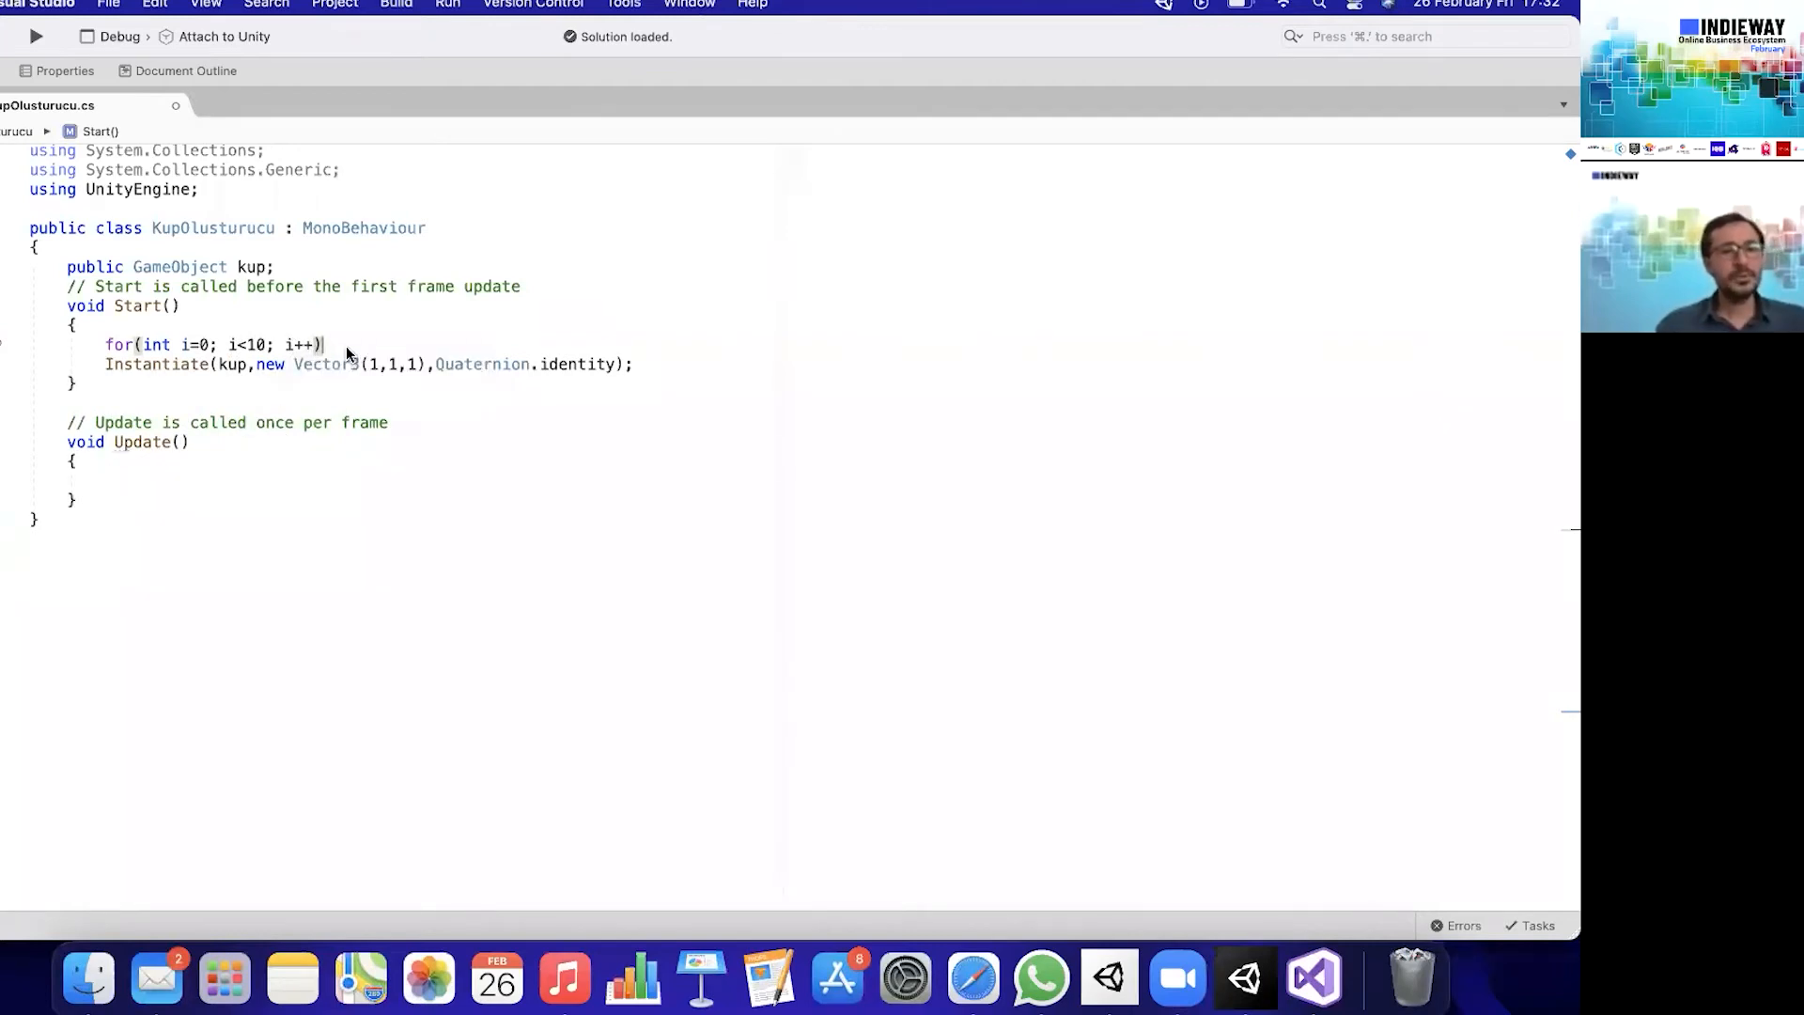
- Enclose the Instantiate call in braces as the body of the for loop
text({)
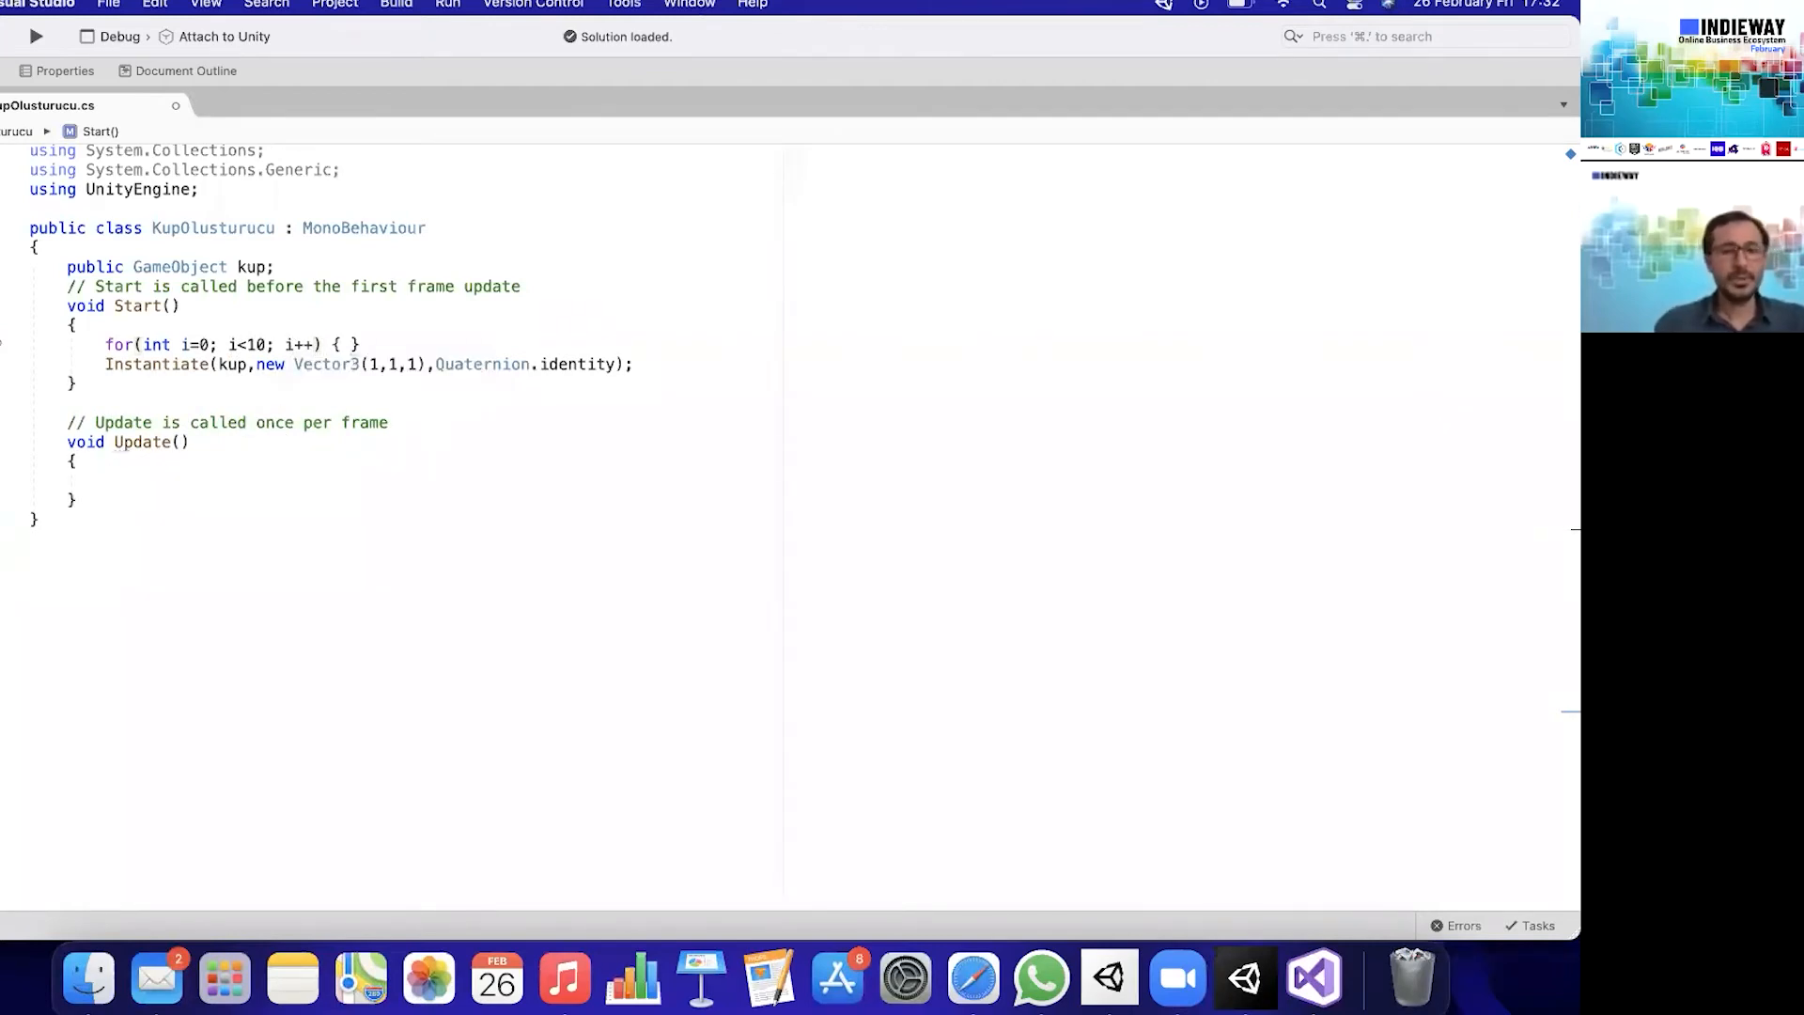
key(BackSpace)
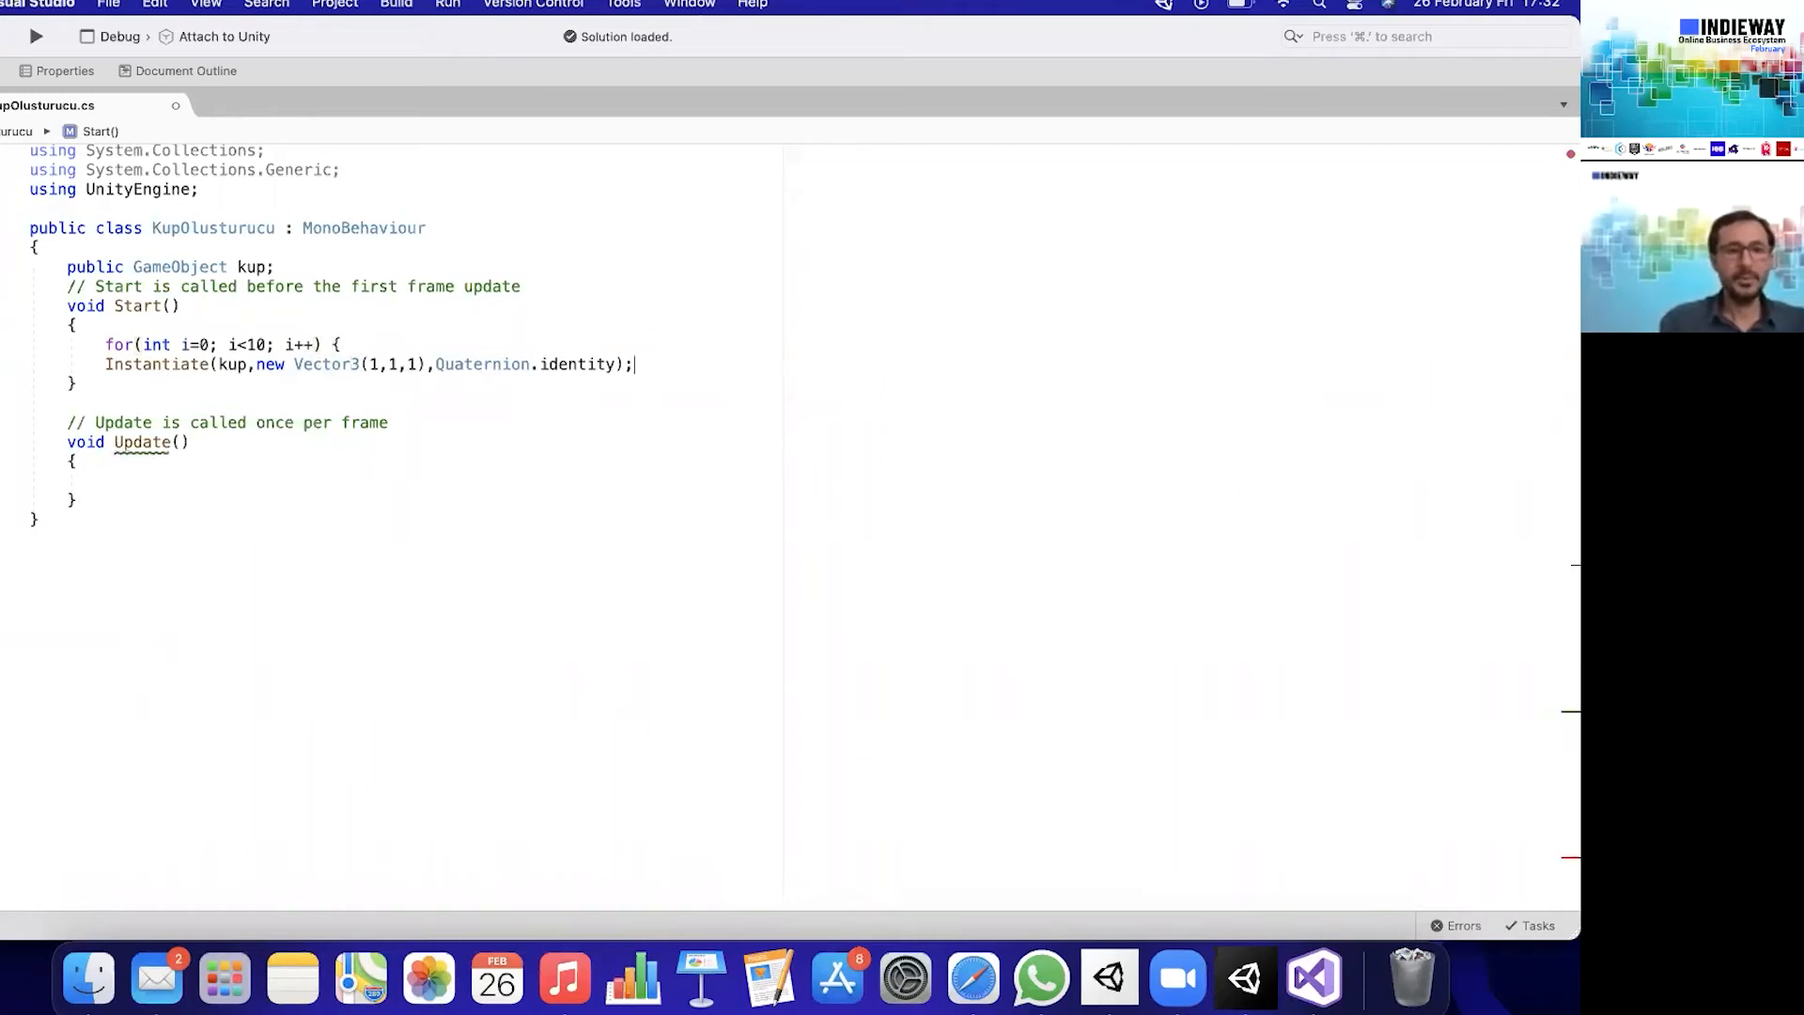
key(Return)
text(})
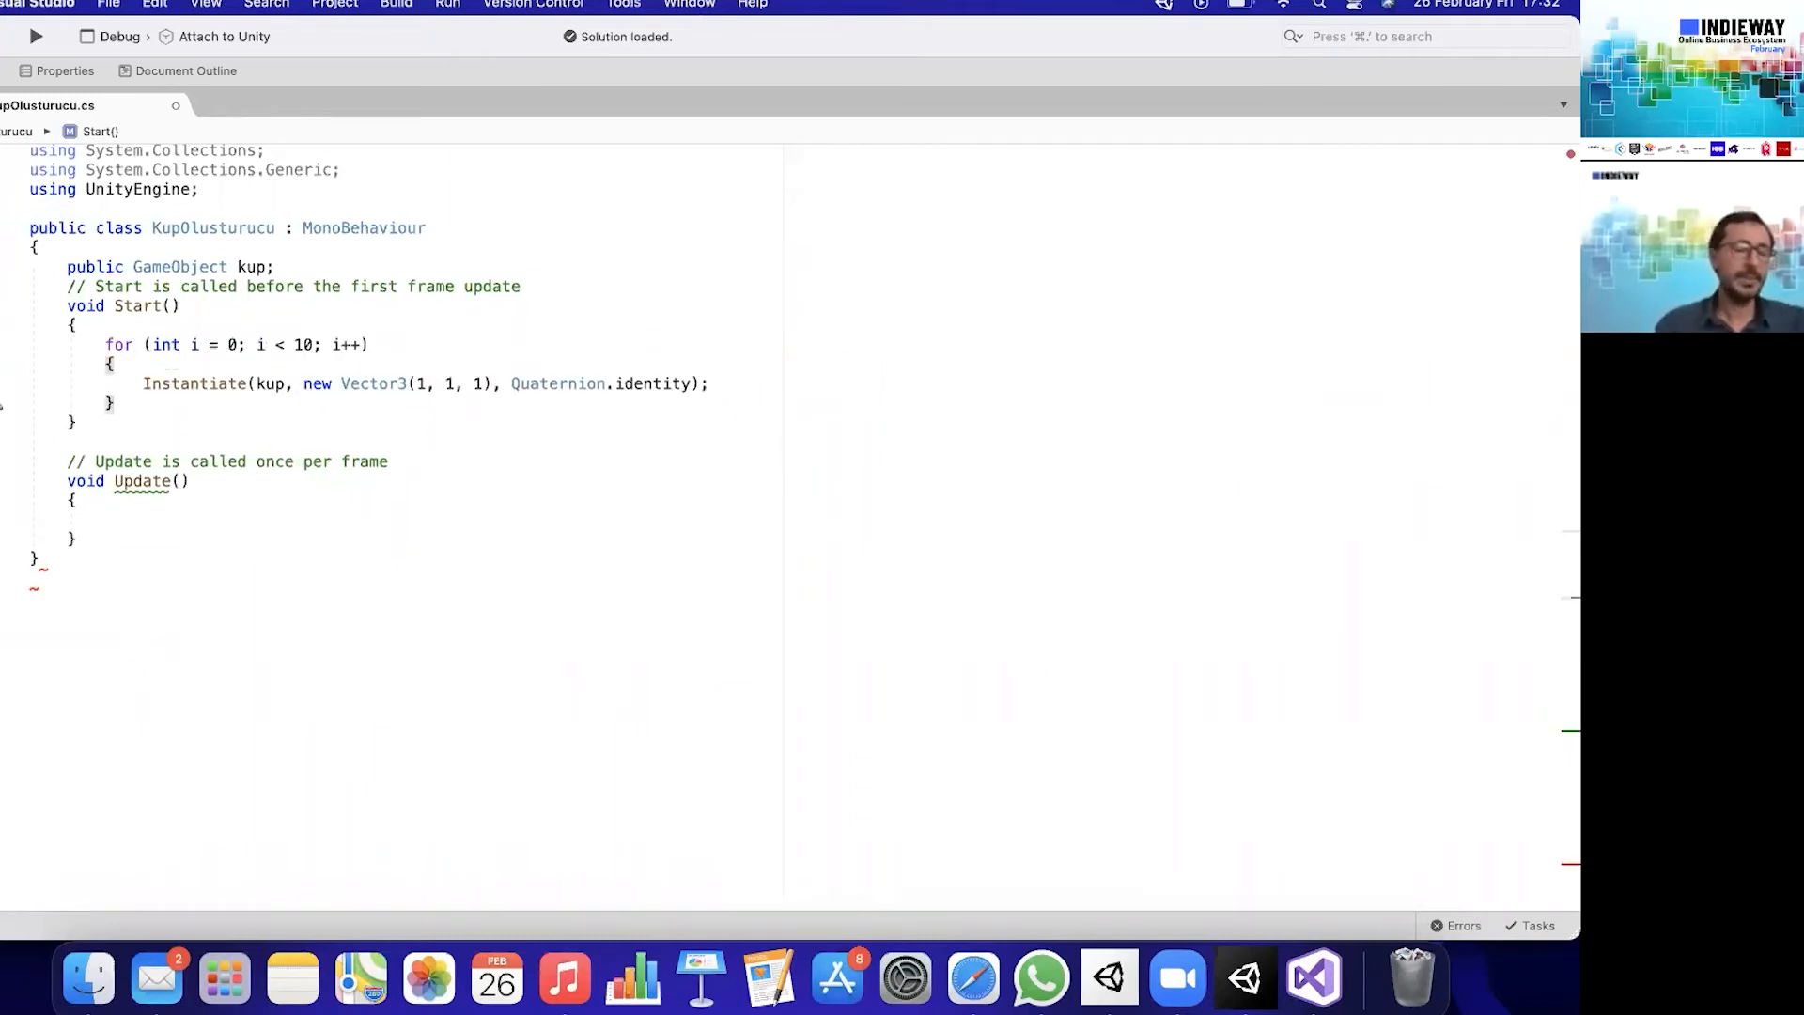
- Replace the x coordinate of the new Vector3 with Random.Range(-2,2)
click(423, 384)
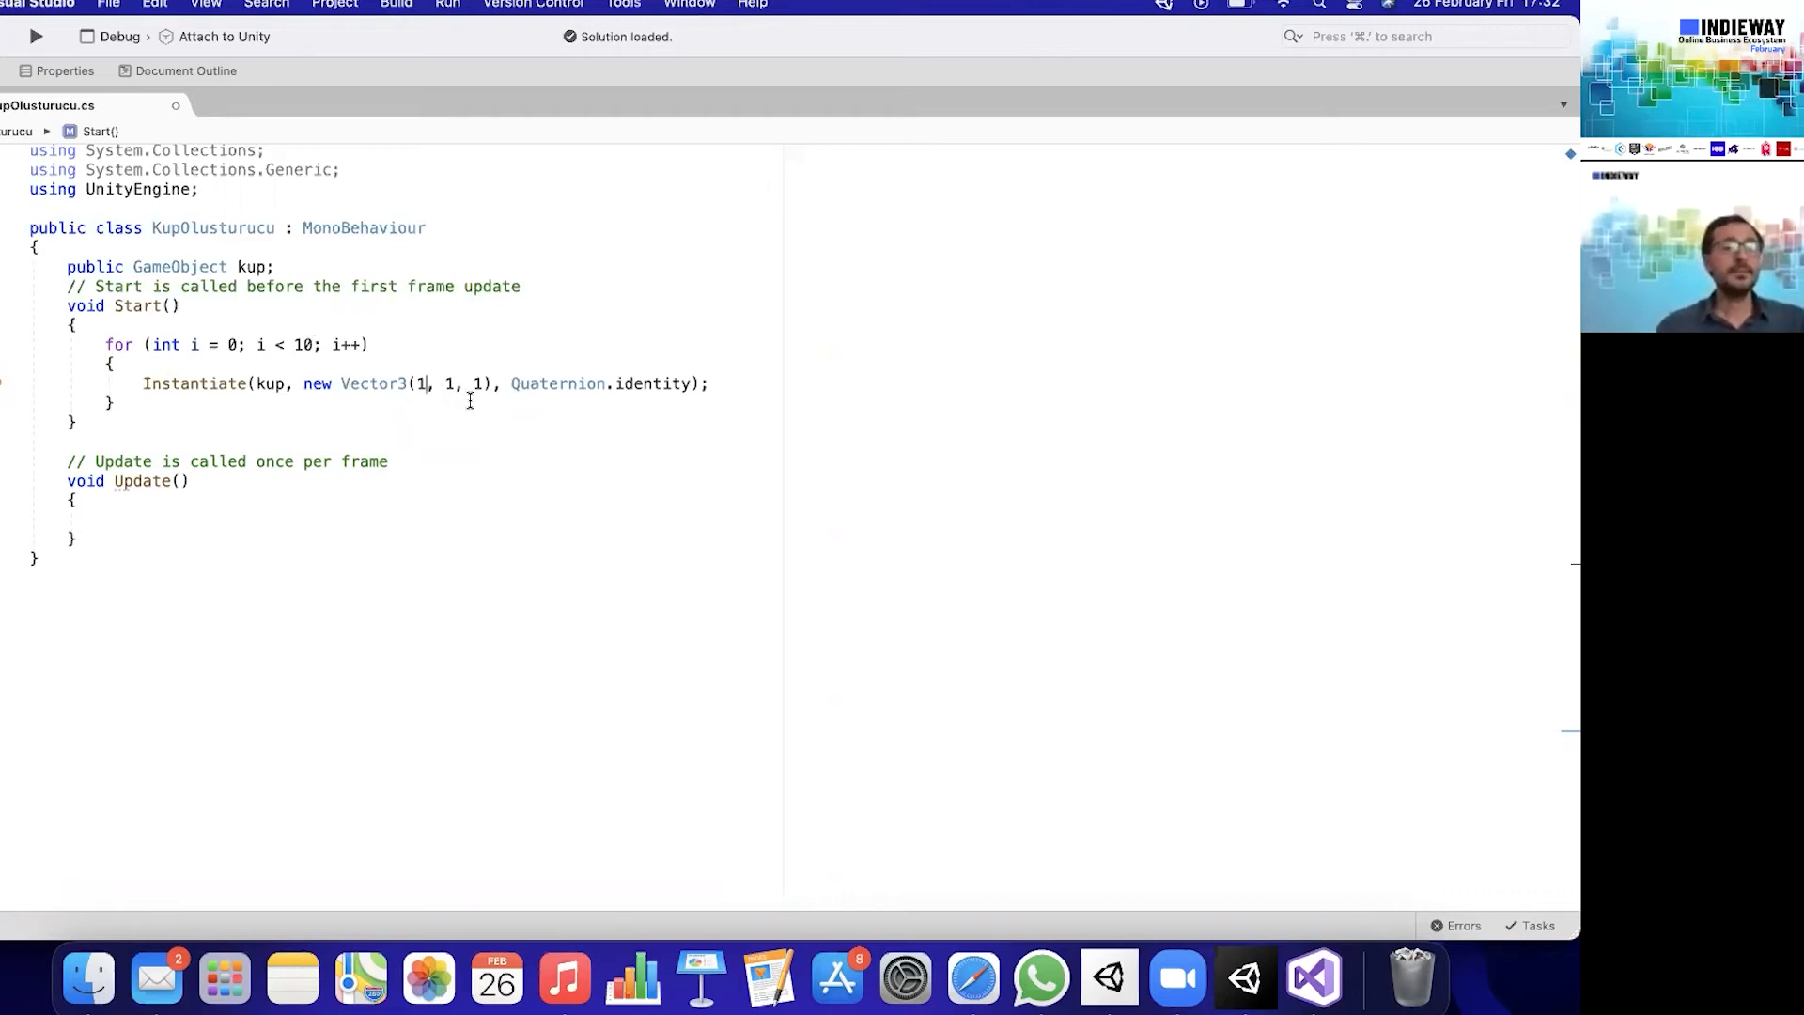
key(BackSpace)
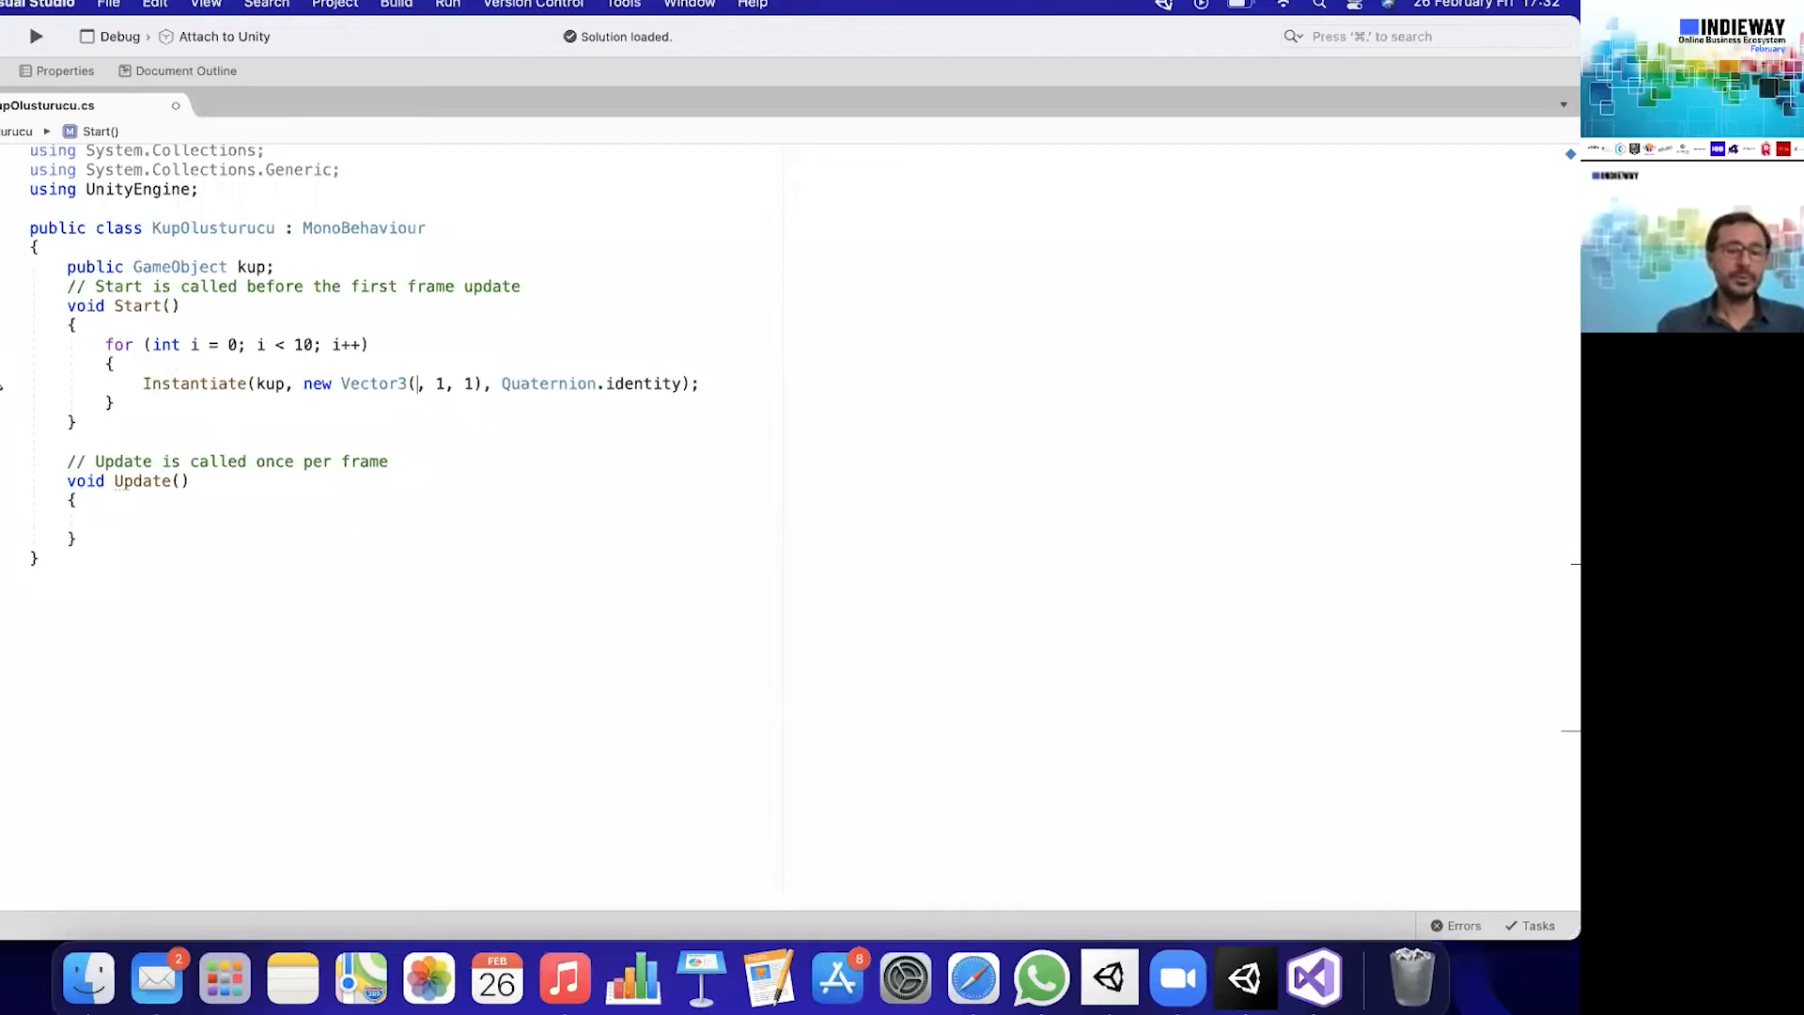
text(Random.R)
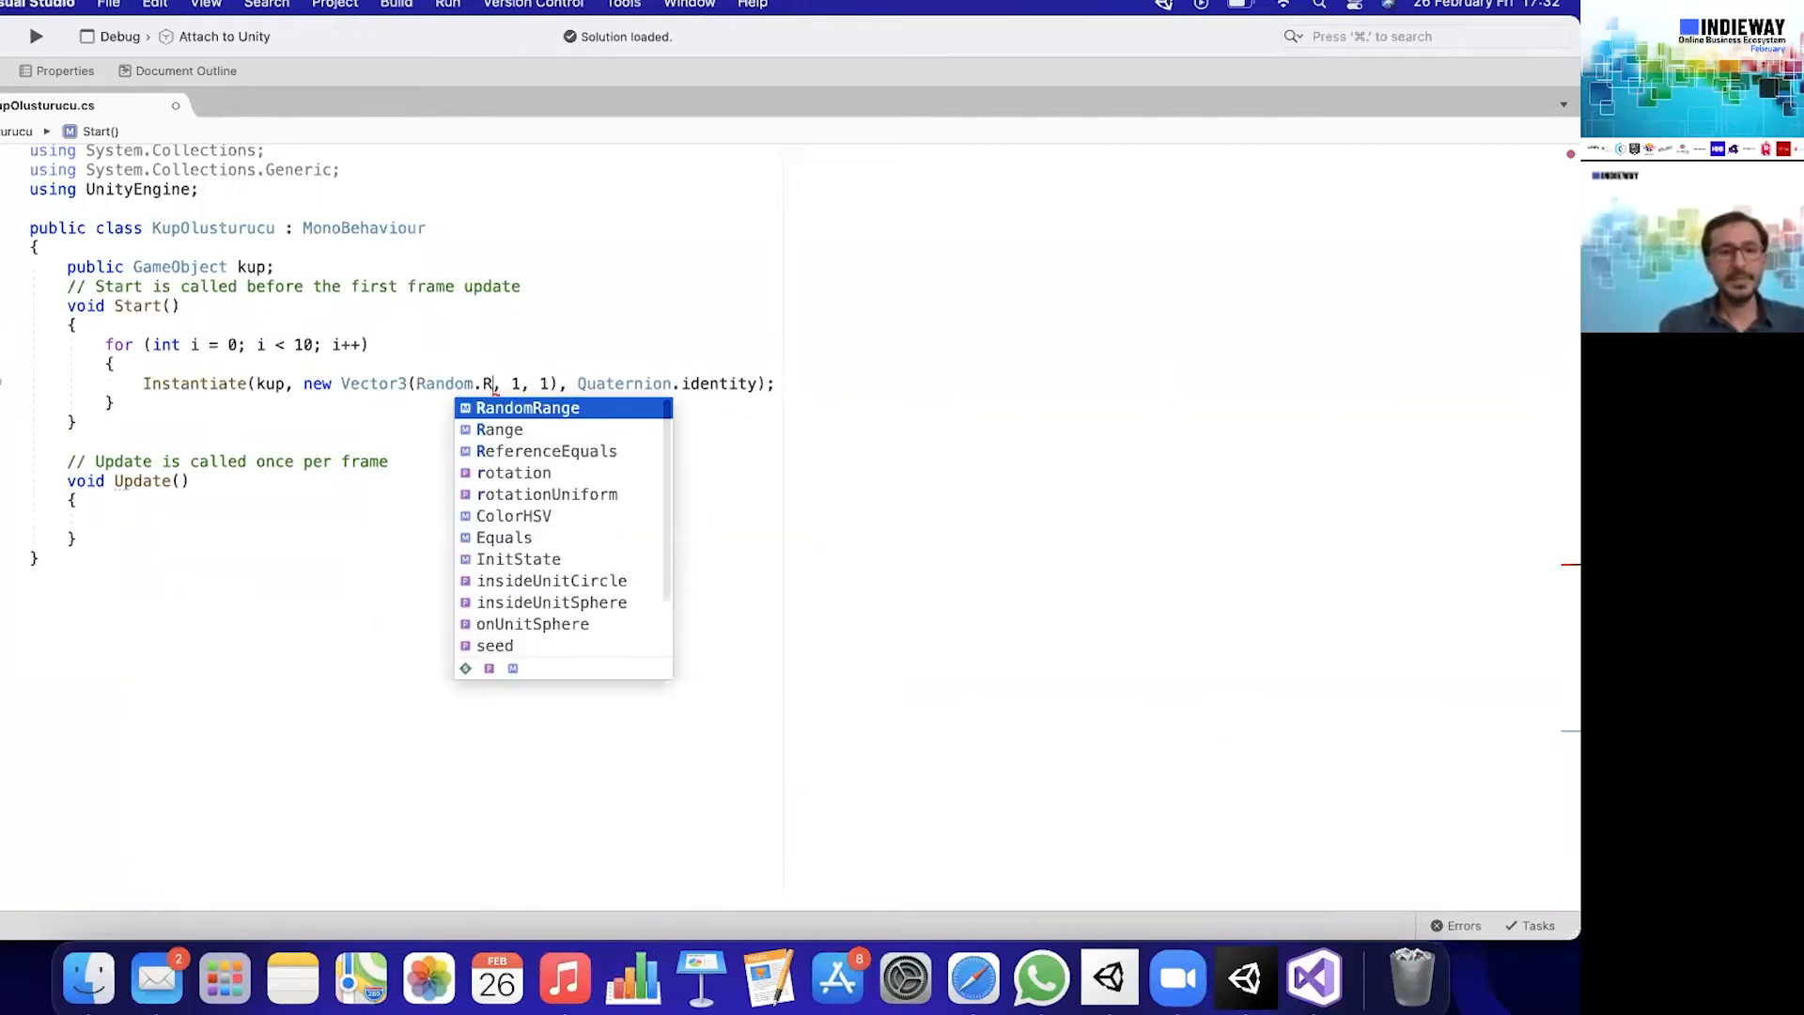
key(Down)
key(Return)
text(()
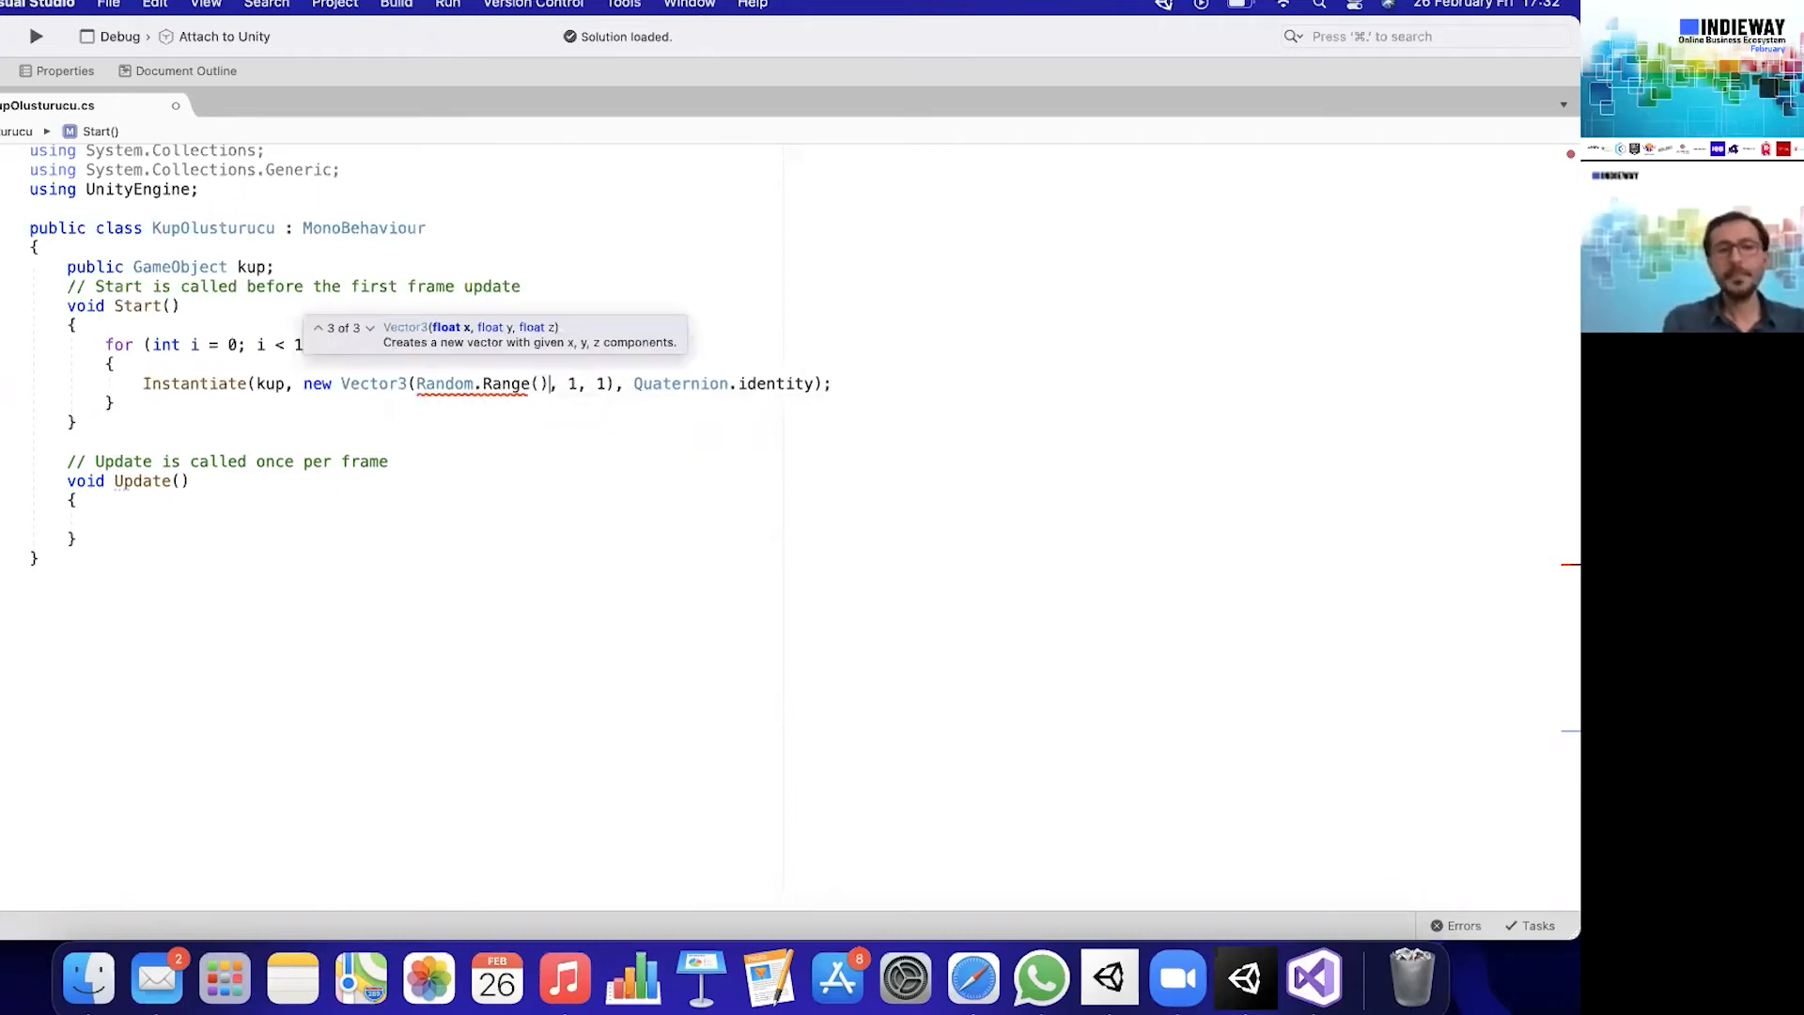
text(-1)
key(BackSpace)
text(2,2)
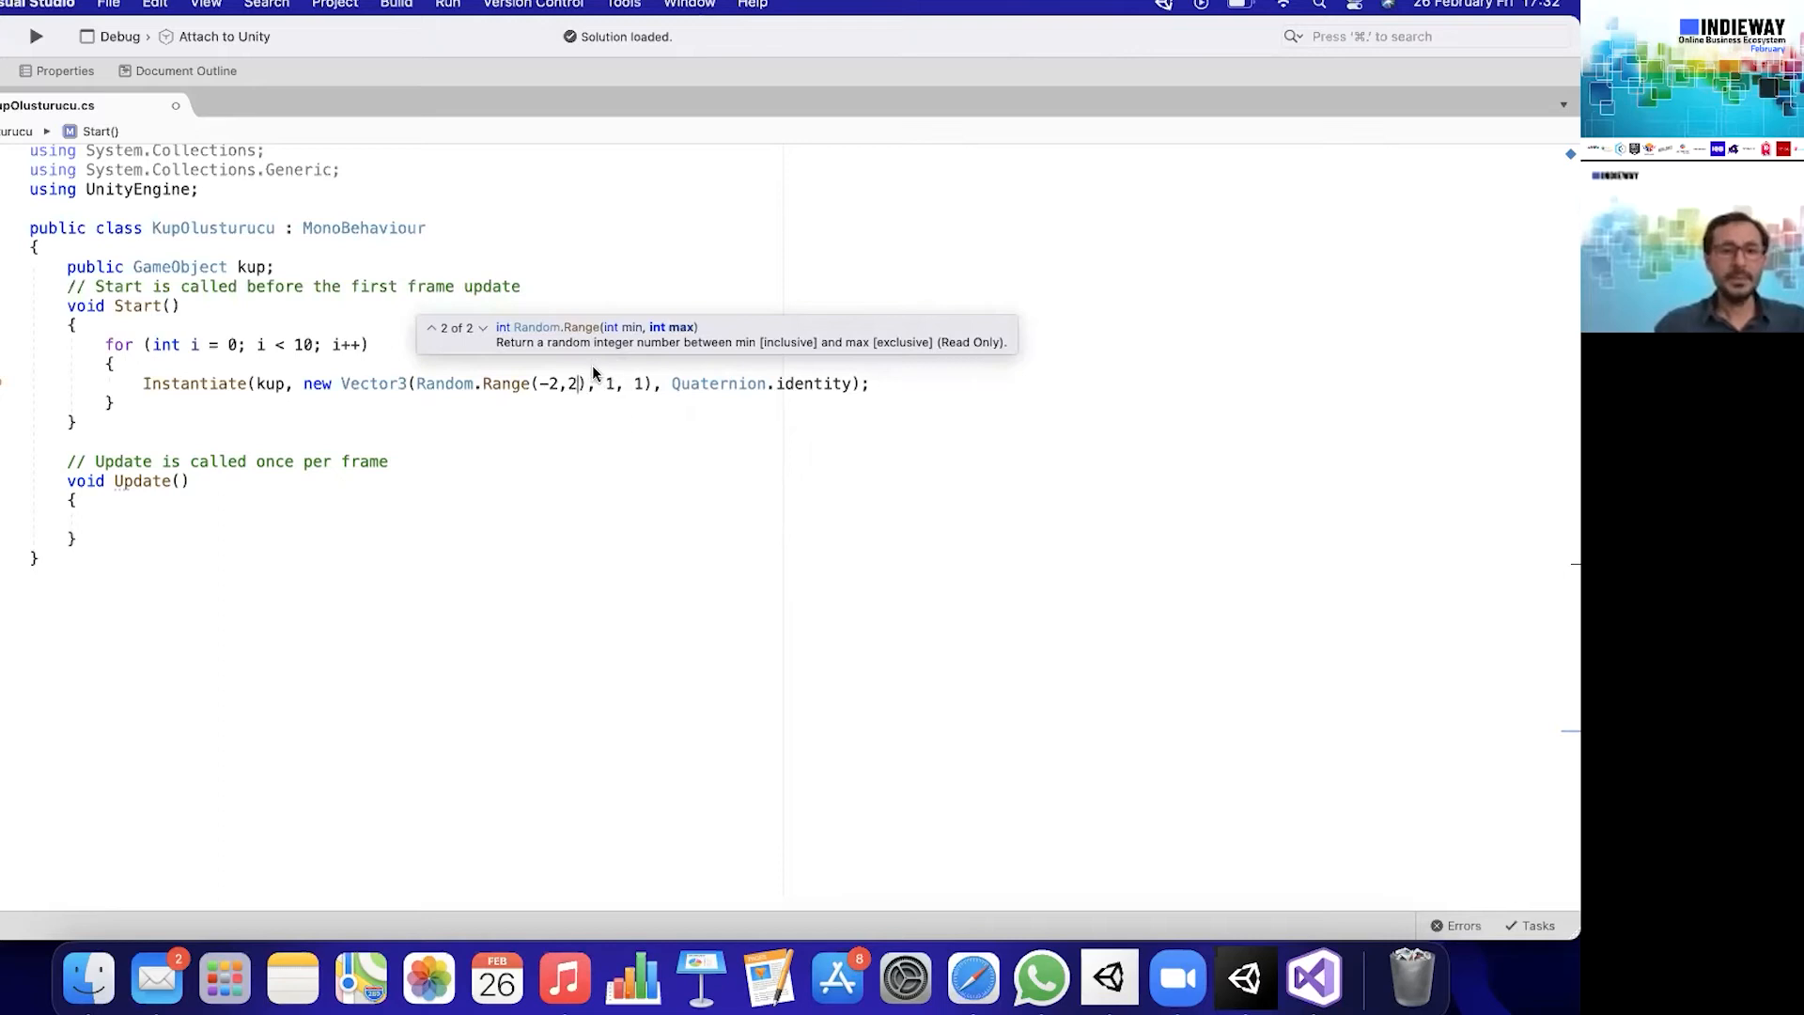
- Change the x coordinate's bounds to the floats -2f and 2f and set the Vector3's y coordinate to 2
text(f)
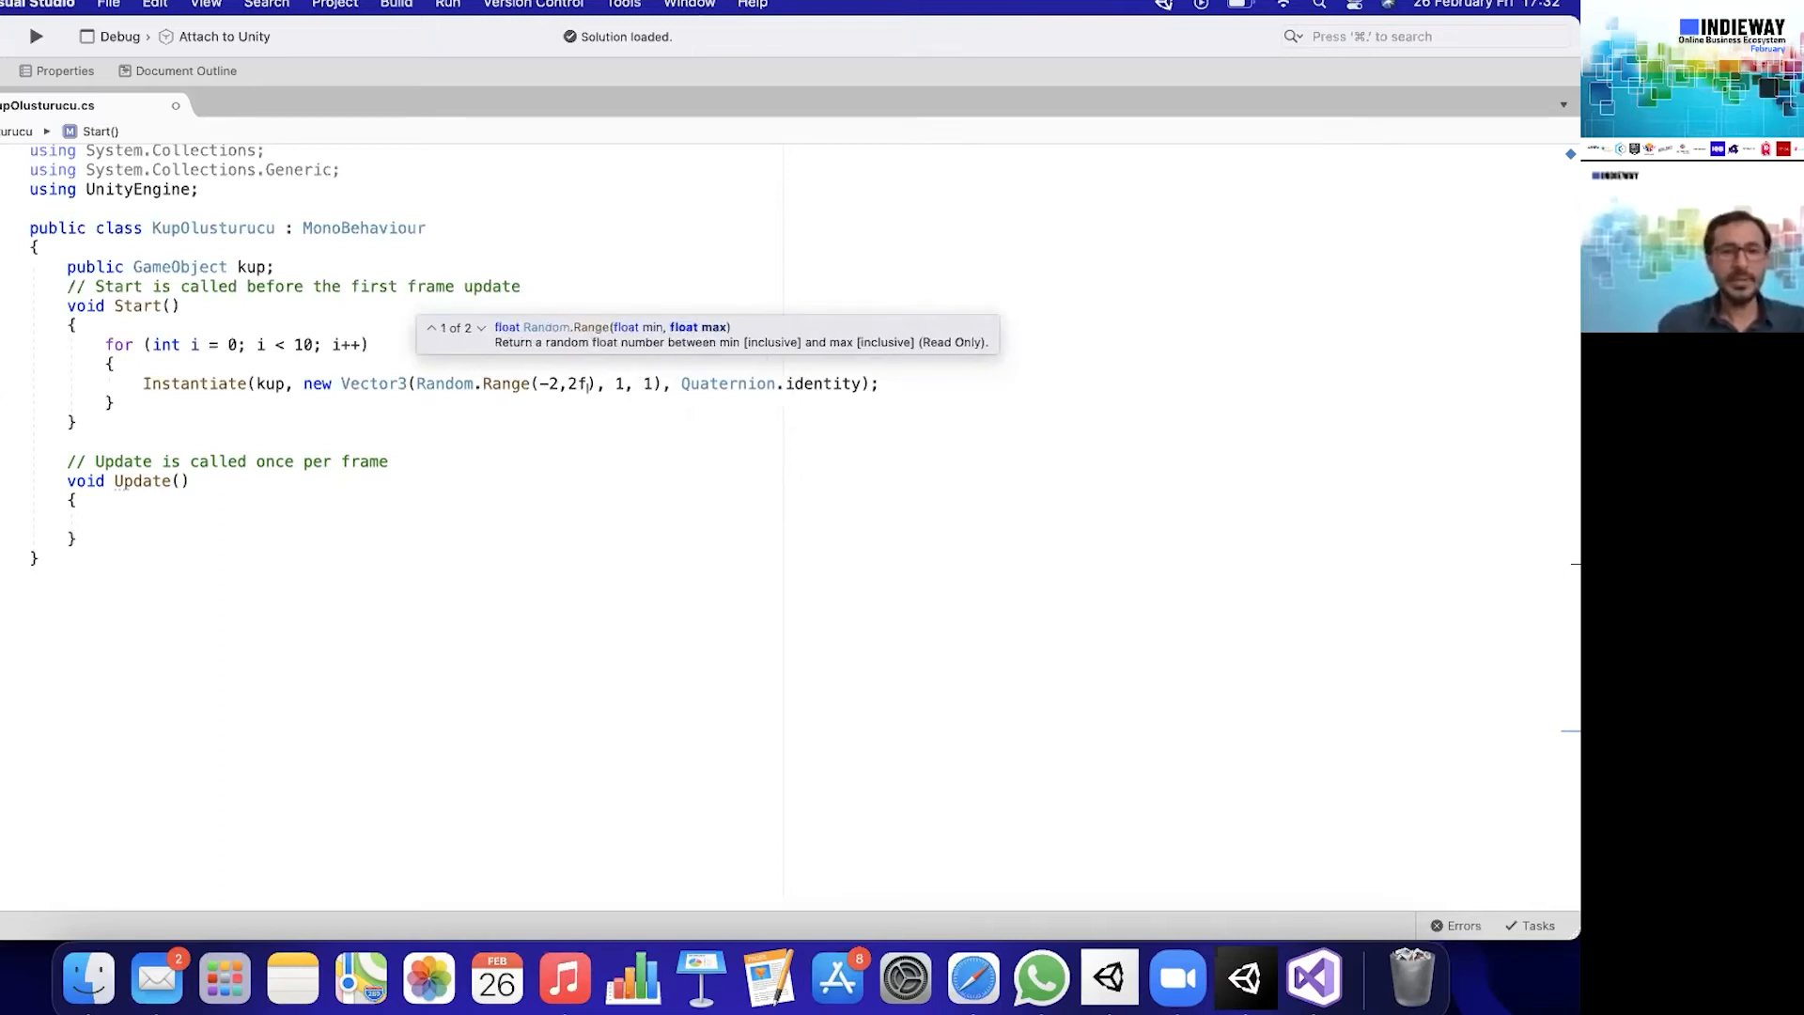
key(Left)
text(f)
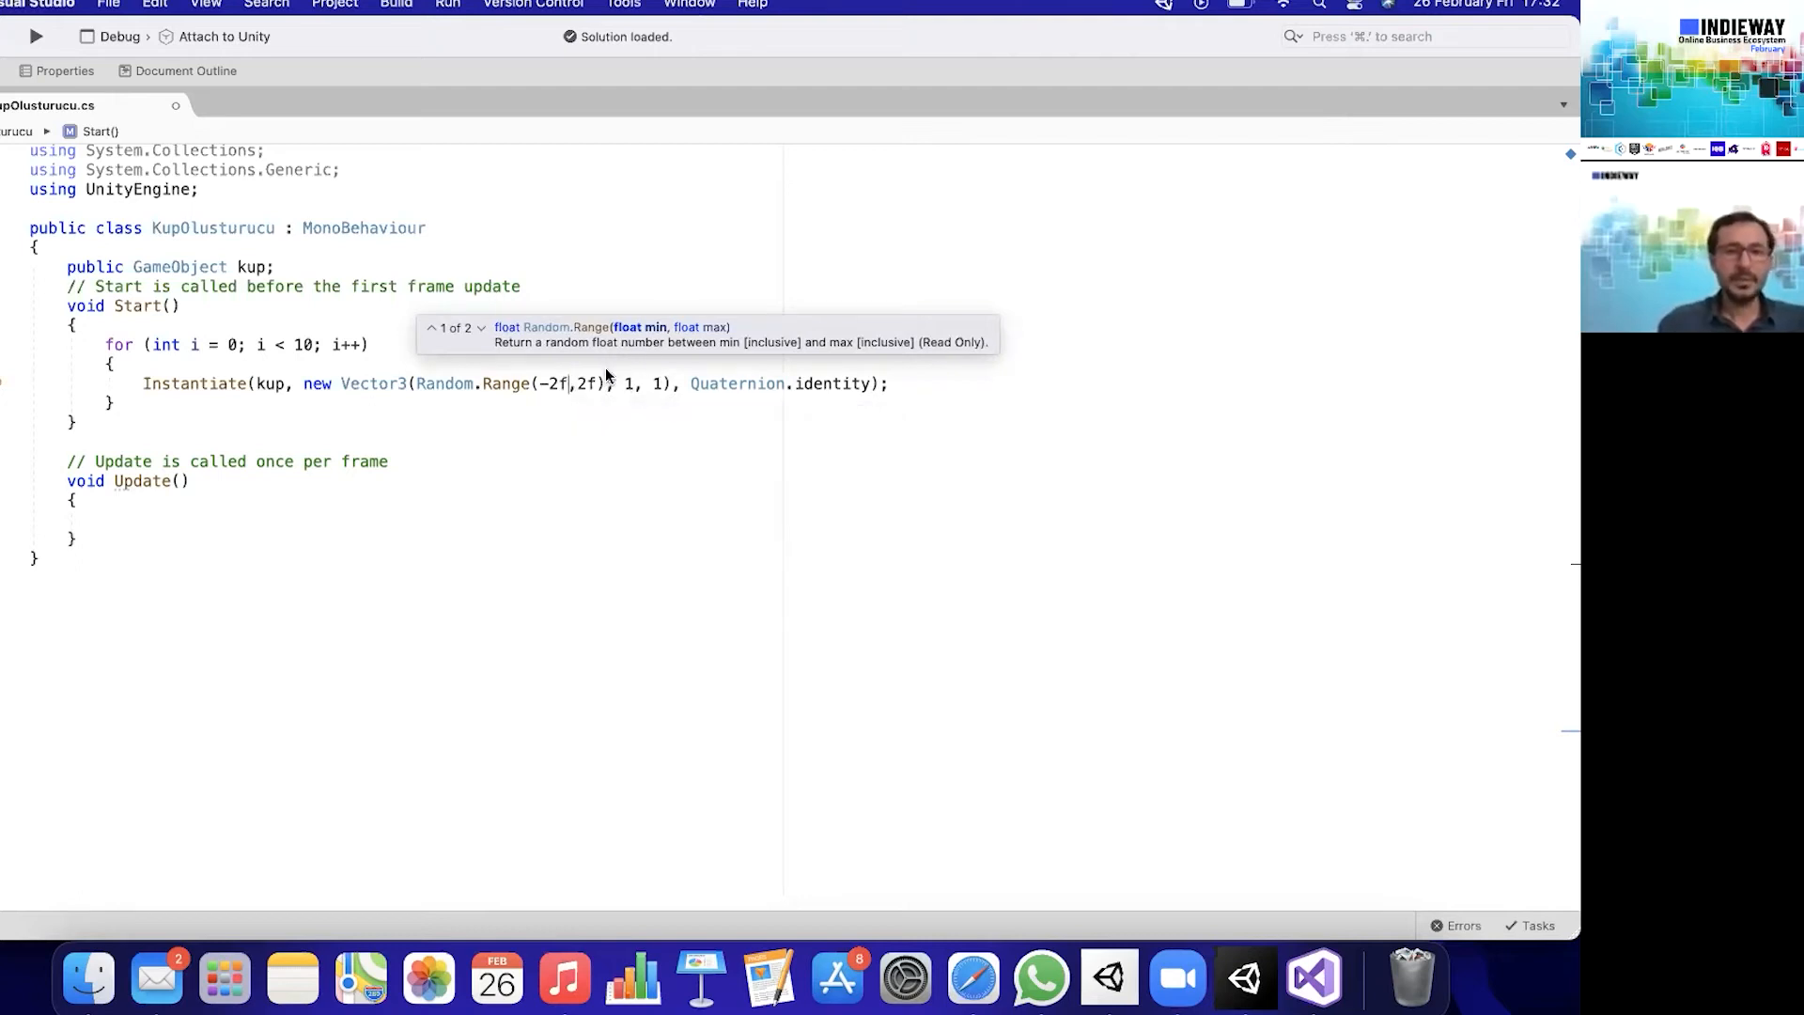
click(633, 384)
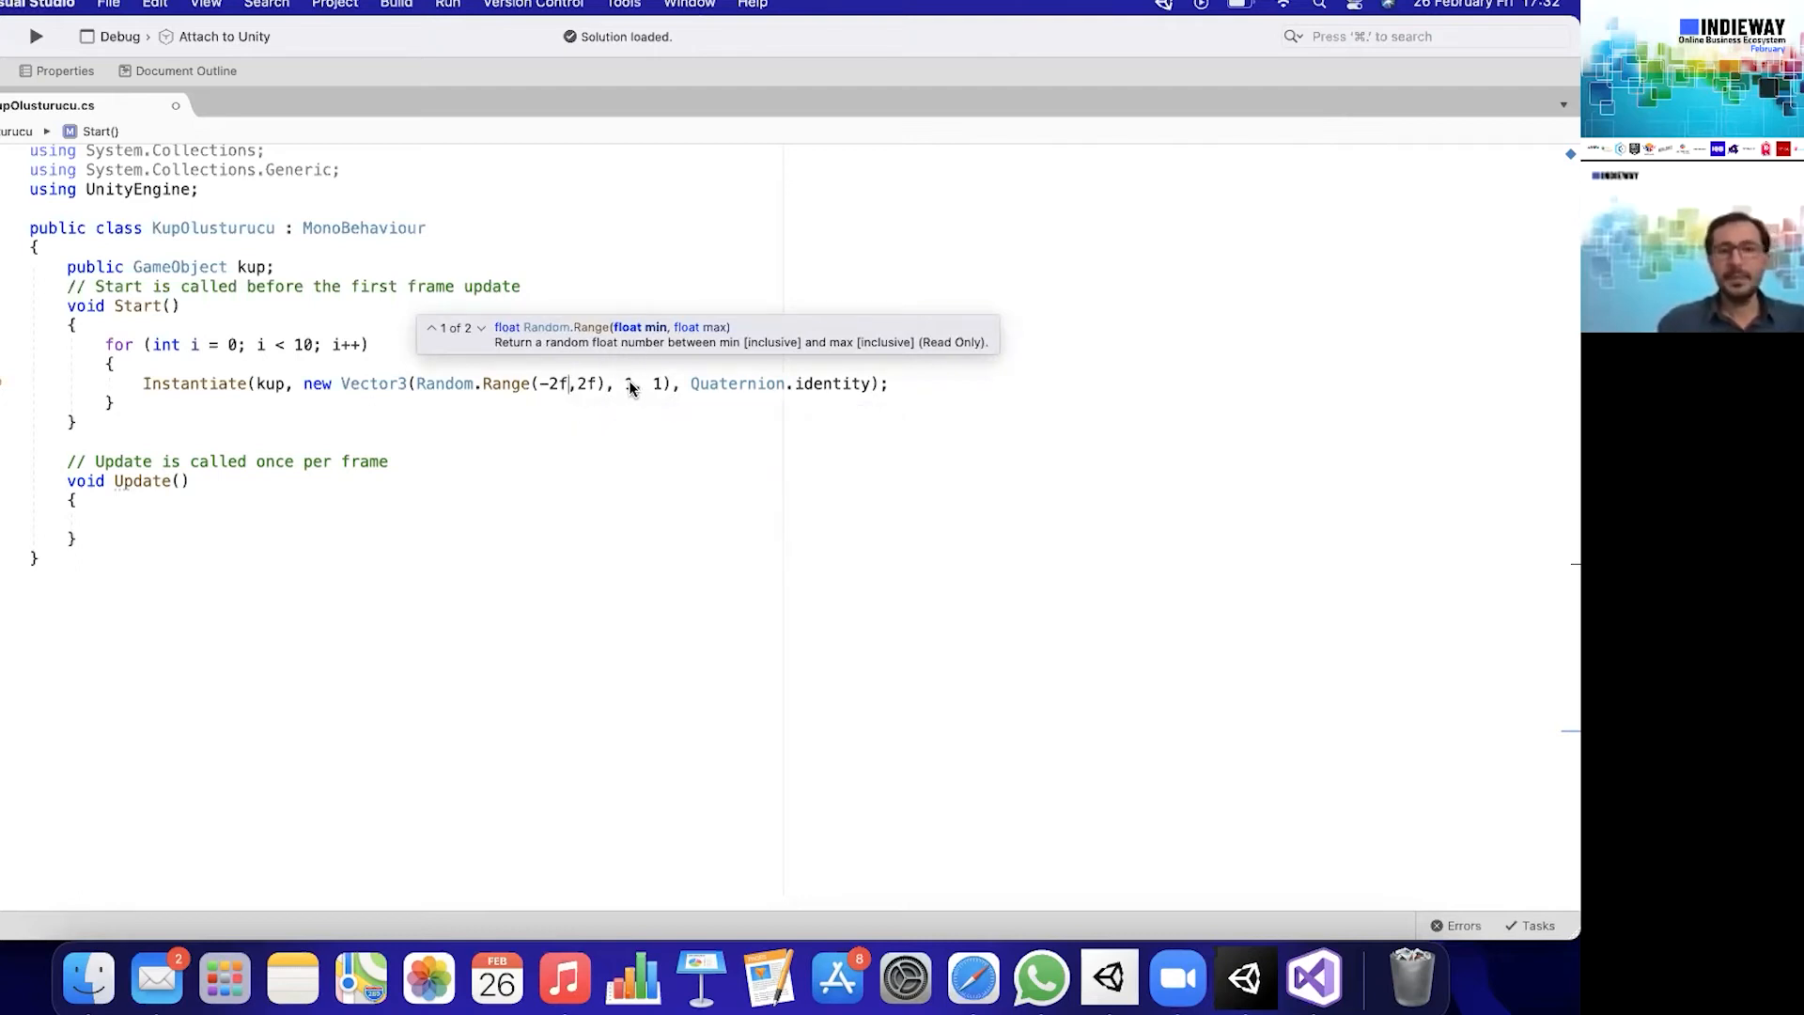
key(BackSpace)
text(2)
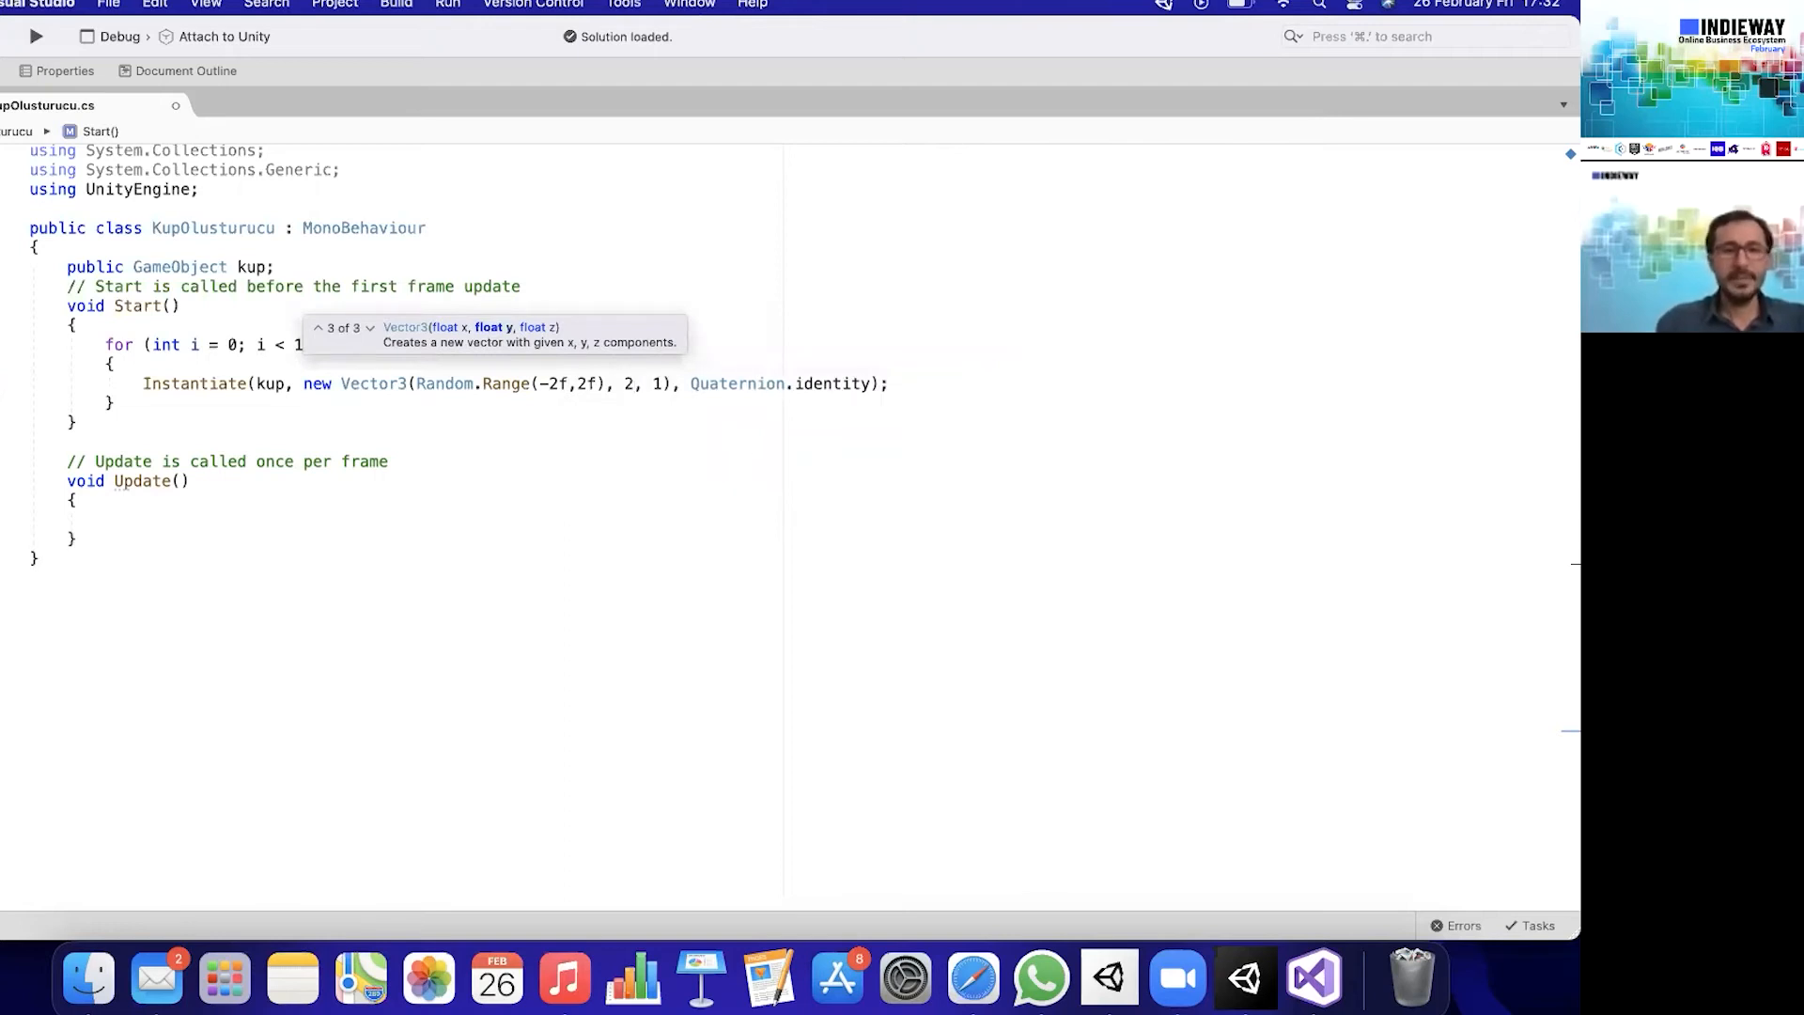
- Replace the Vector3's z coordinate with Random.Range(-2f,2f) and save the KupOlusturucu script
click(662, 381)
key(BackSpace)
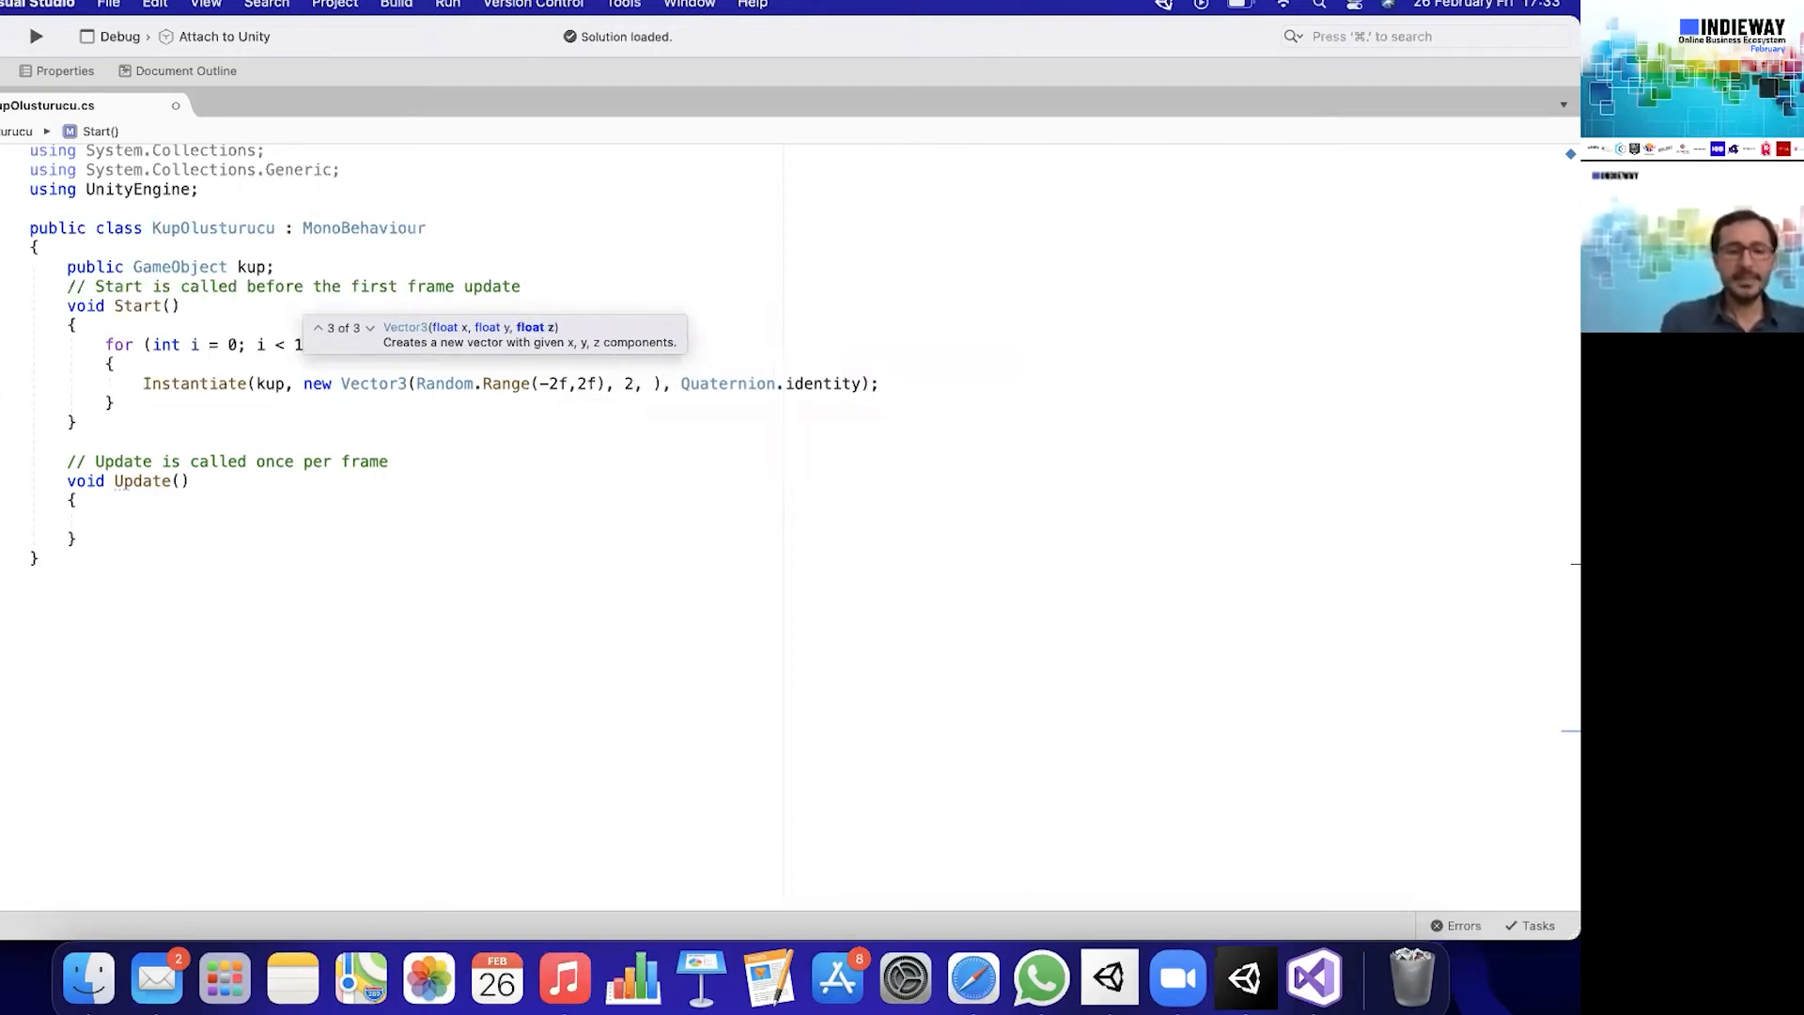
text(Ran)
key(Return)
text(.ra)
key(Return)
text(()
key(Left)
text(-2f,2f)
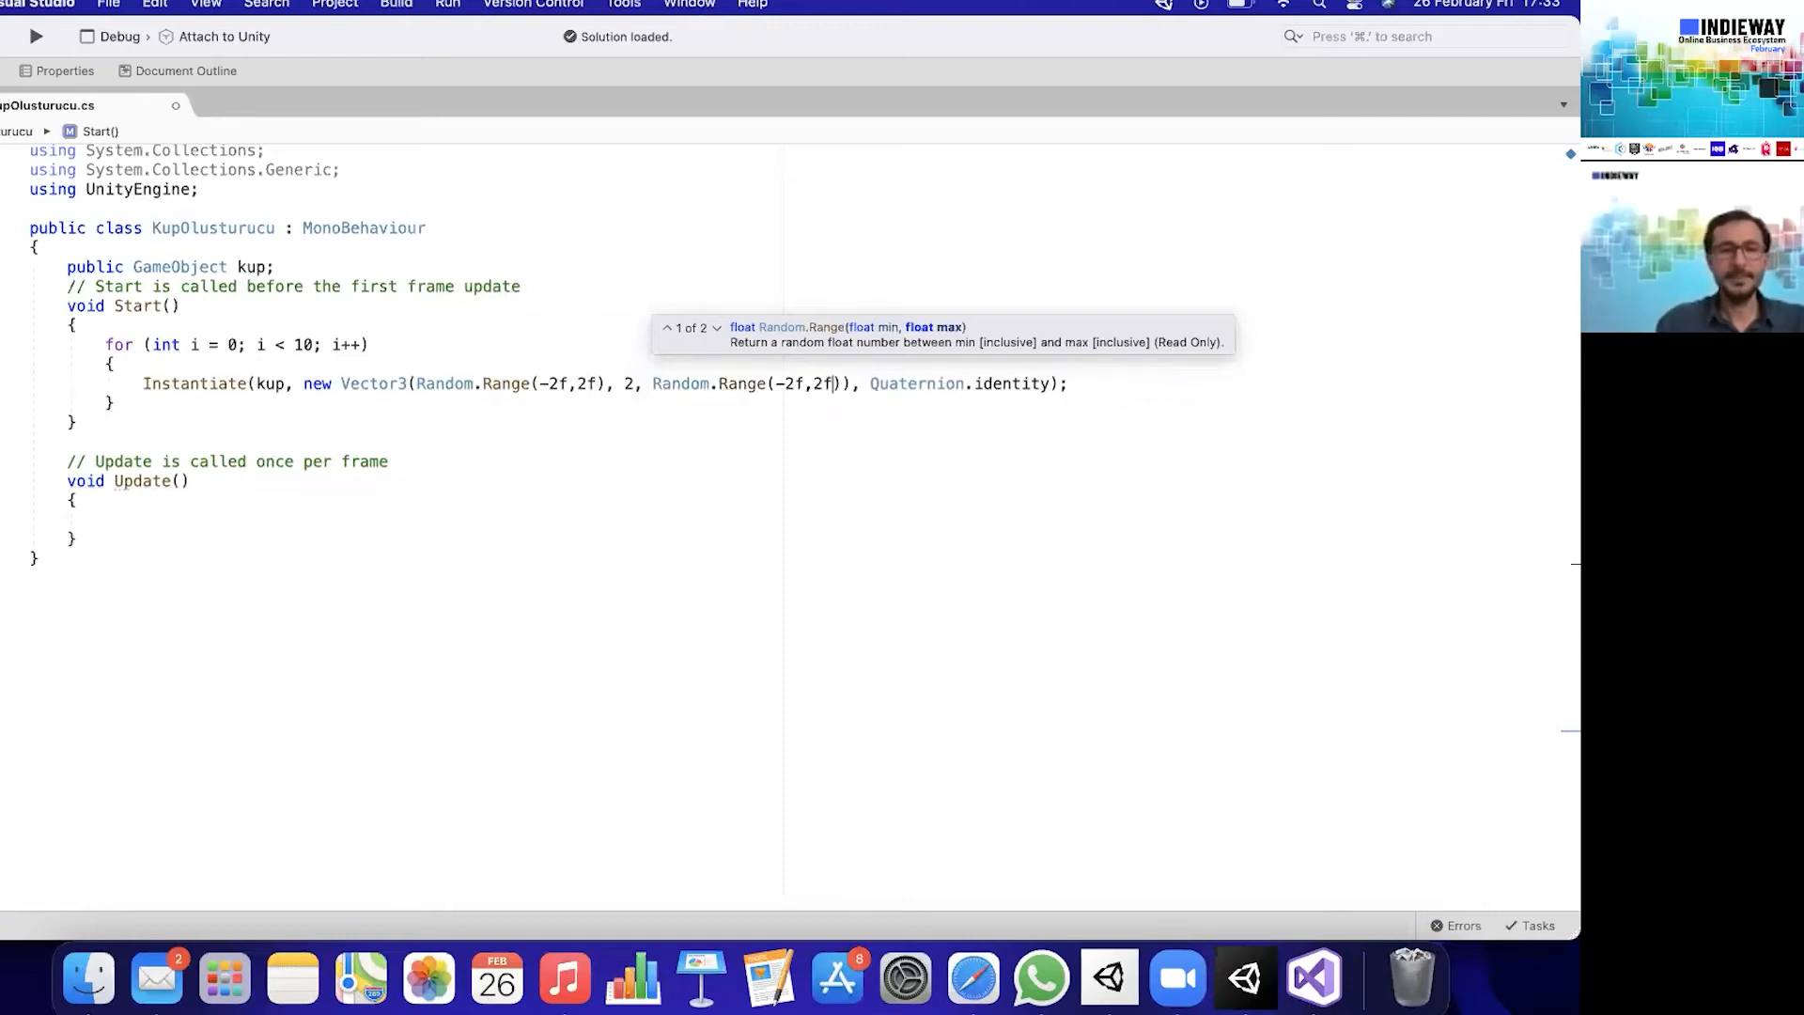
click(799, 457)
key(super+s)
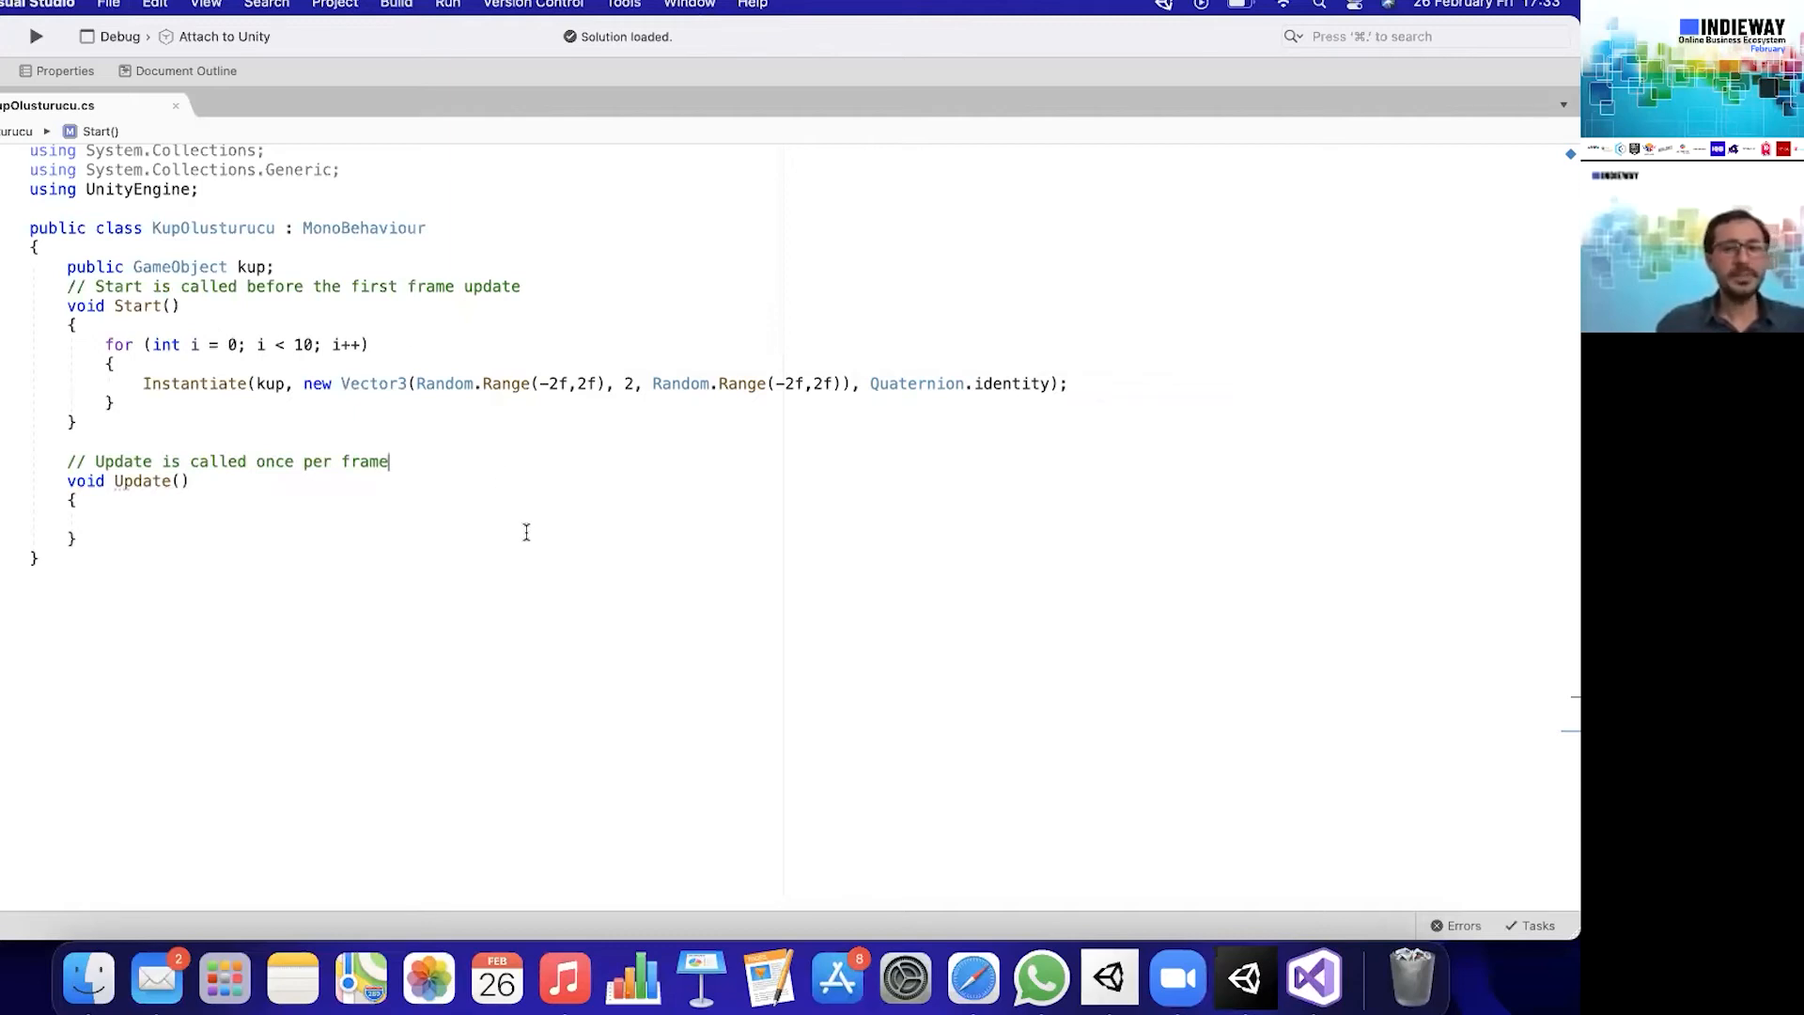
- Switch to Unity, run the scene to check the spawned Top clones, then stop the run and save the scene
click(1268, 977)
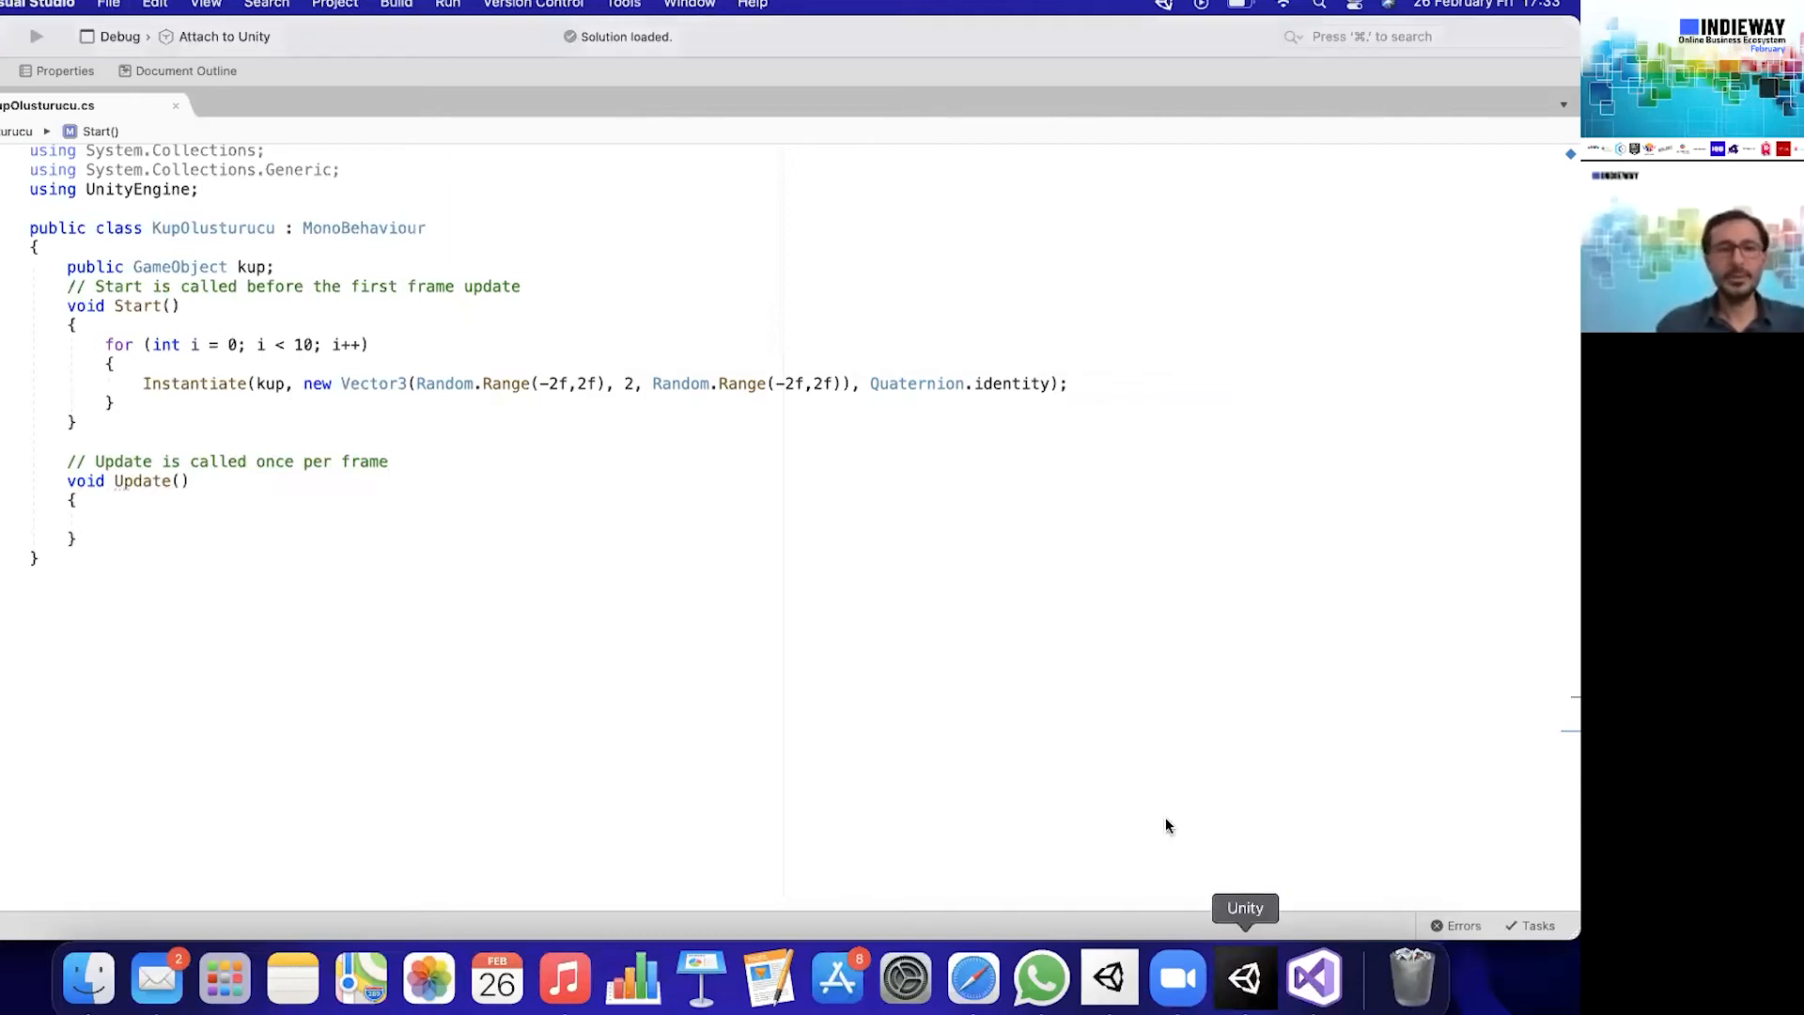
click(693, 63)
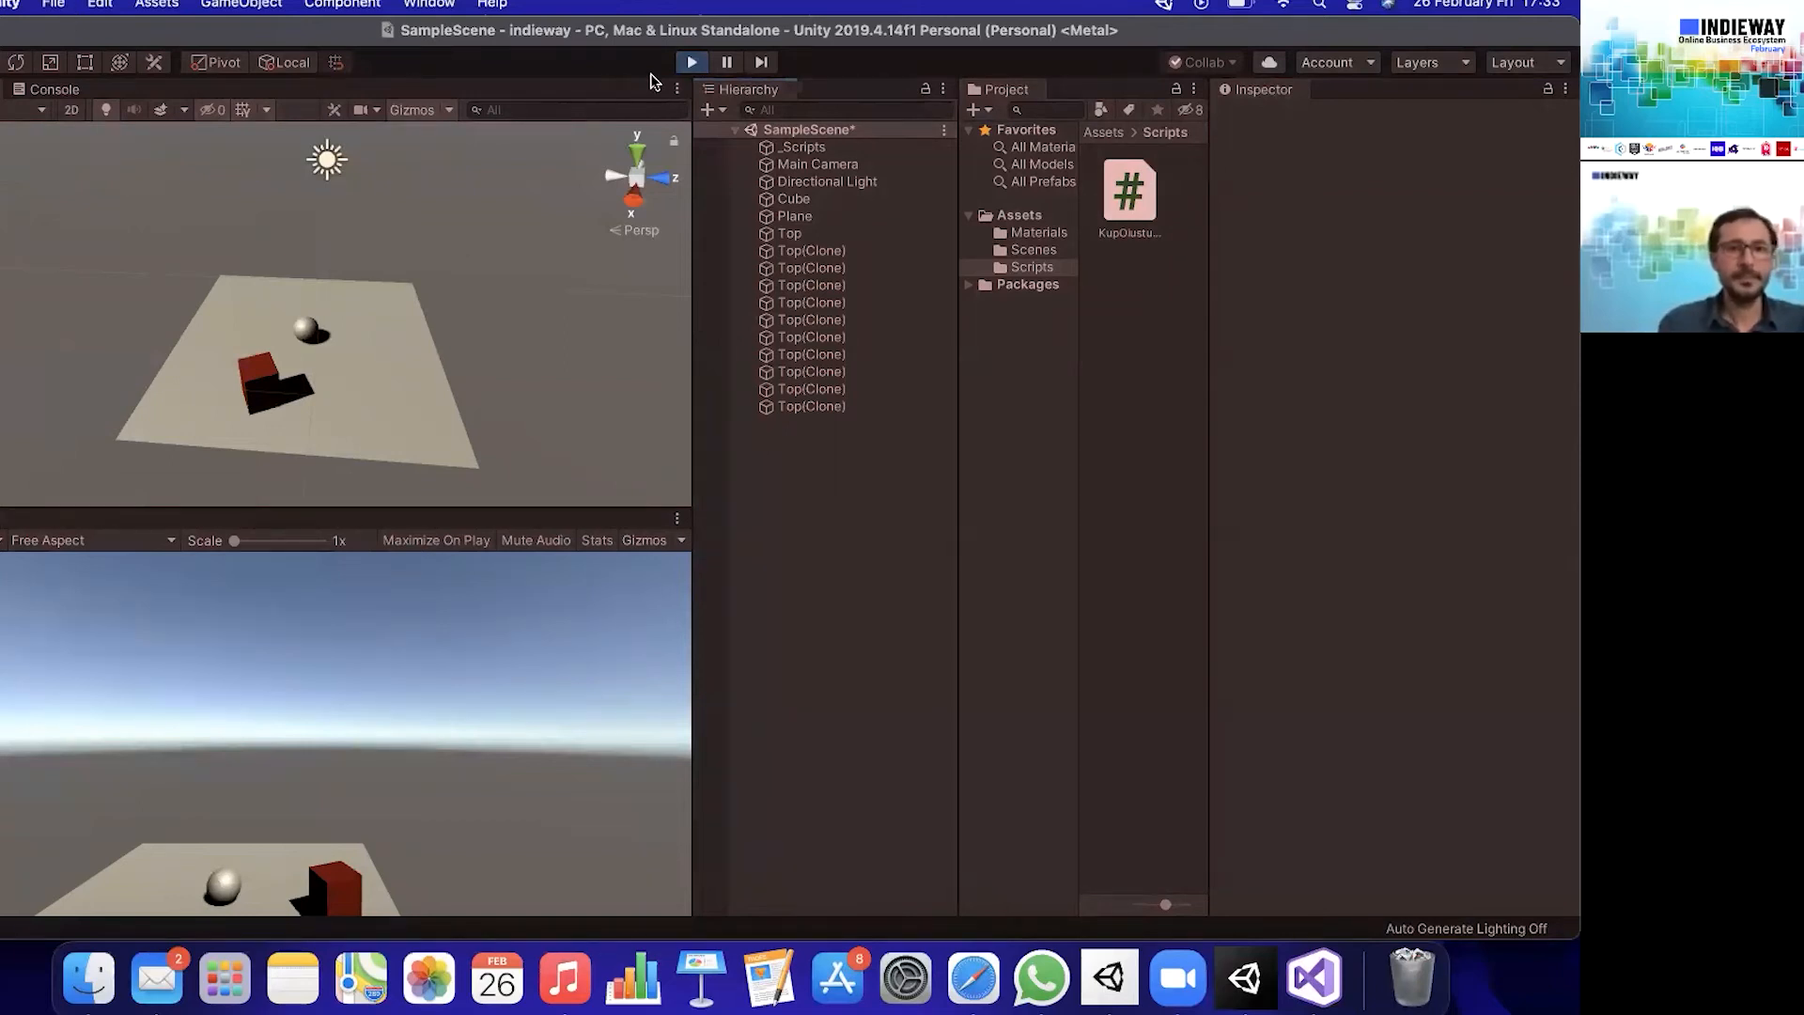
click(692, 62)
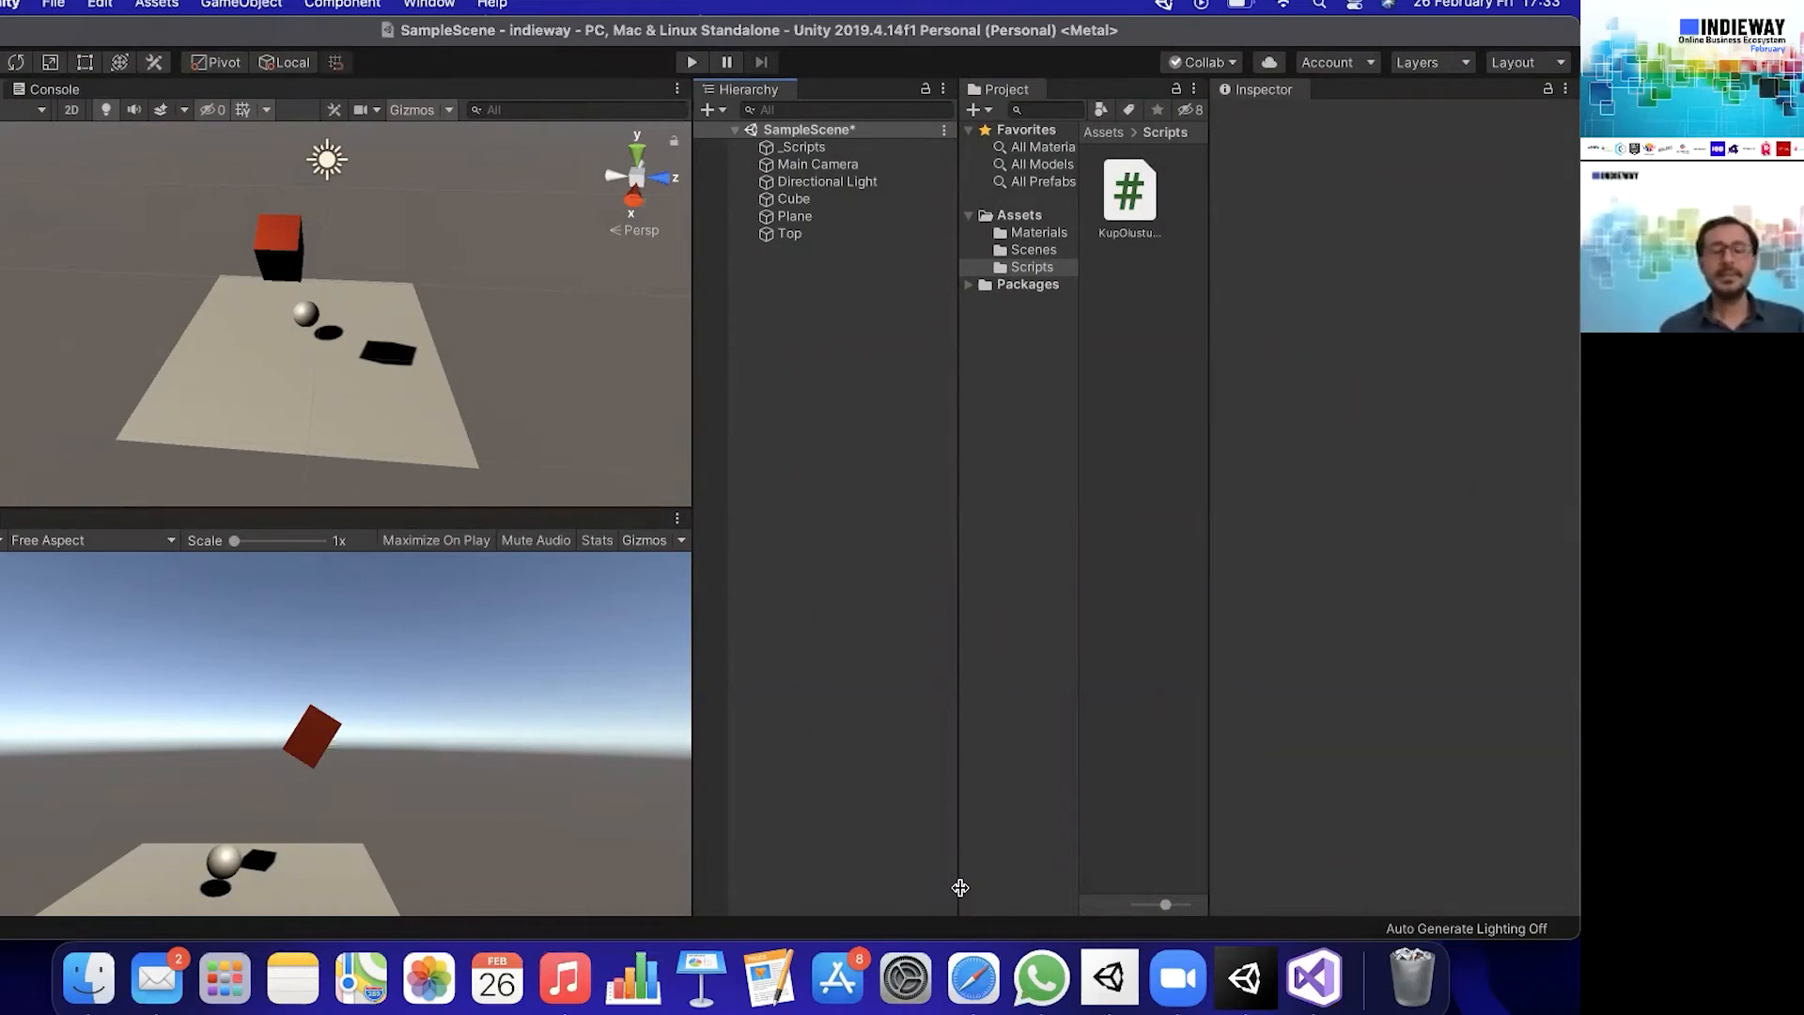
key(super+s)
- Review the for loop in Visual Studio and the Kup Olusturucu component of _Scripts in Unity
click(1293, 982)
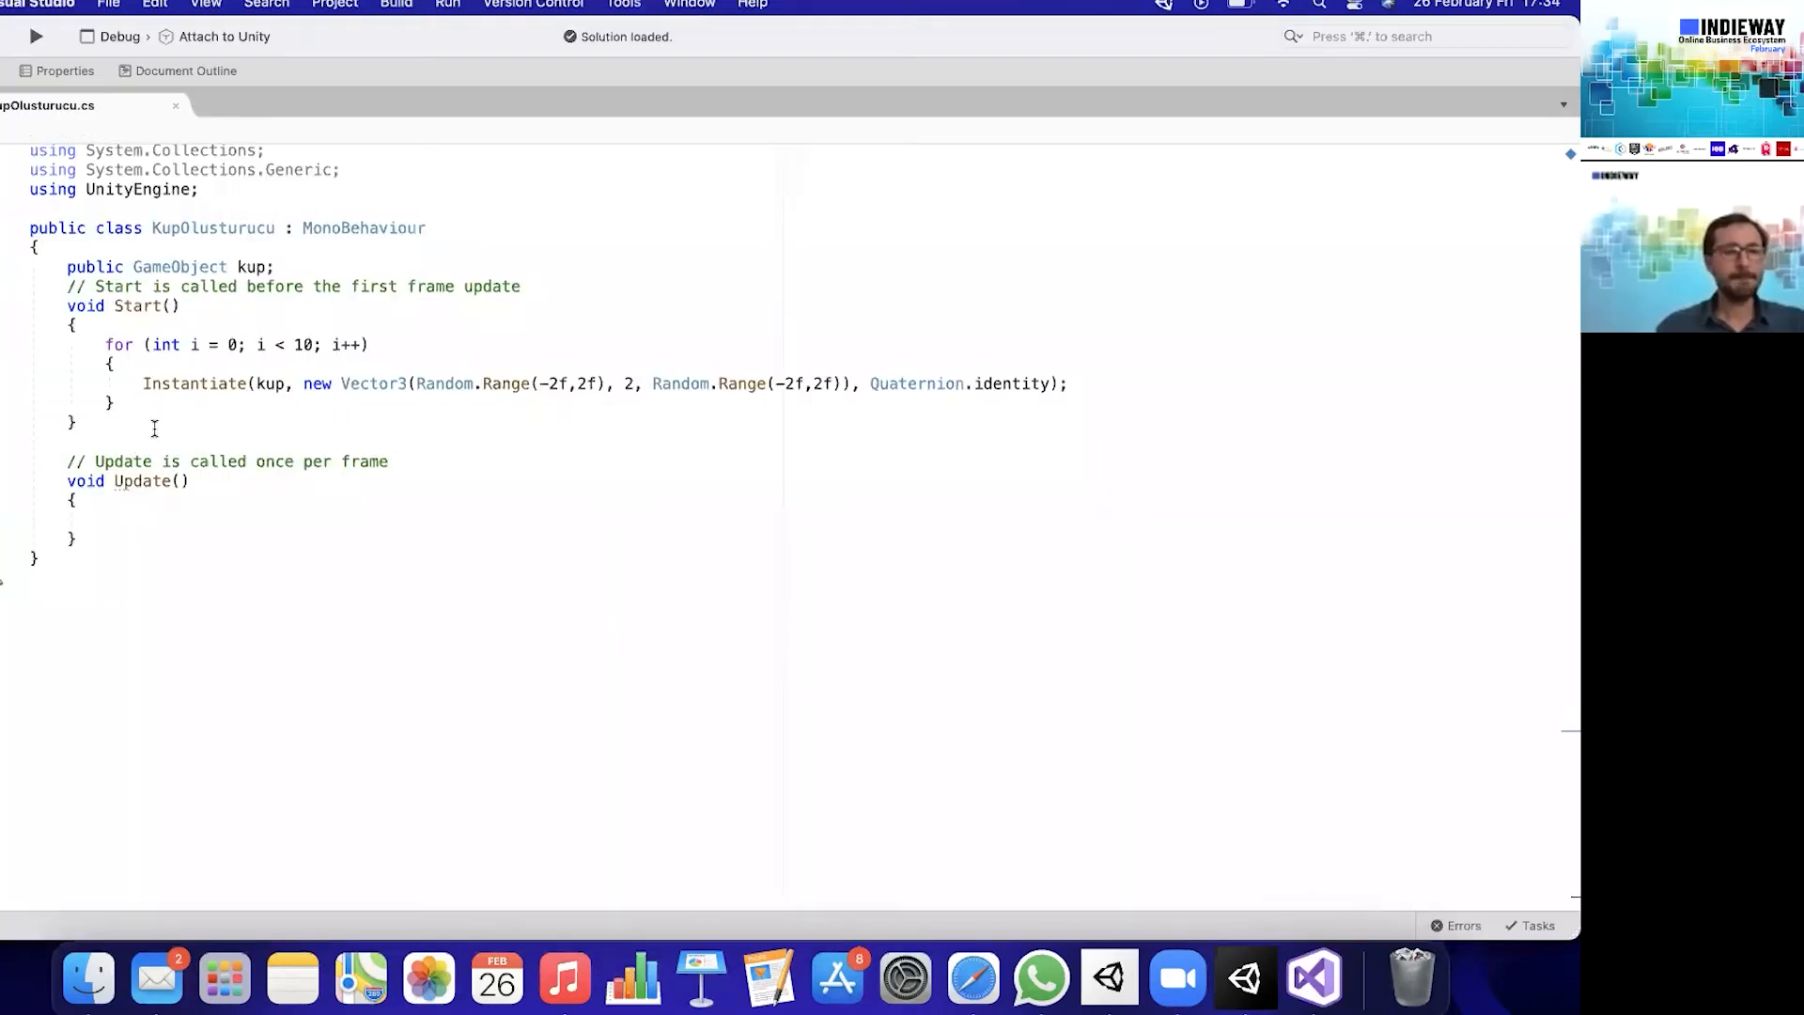
click(153, 402)
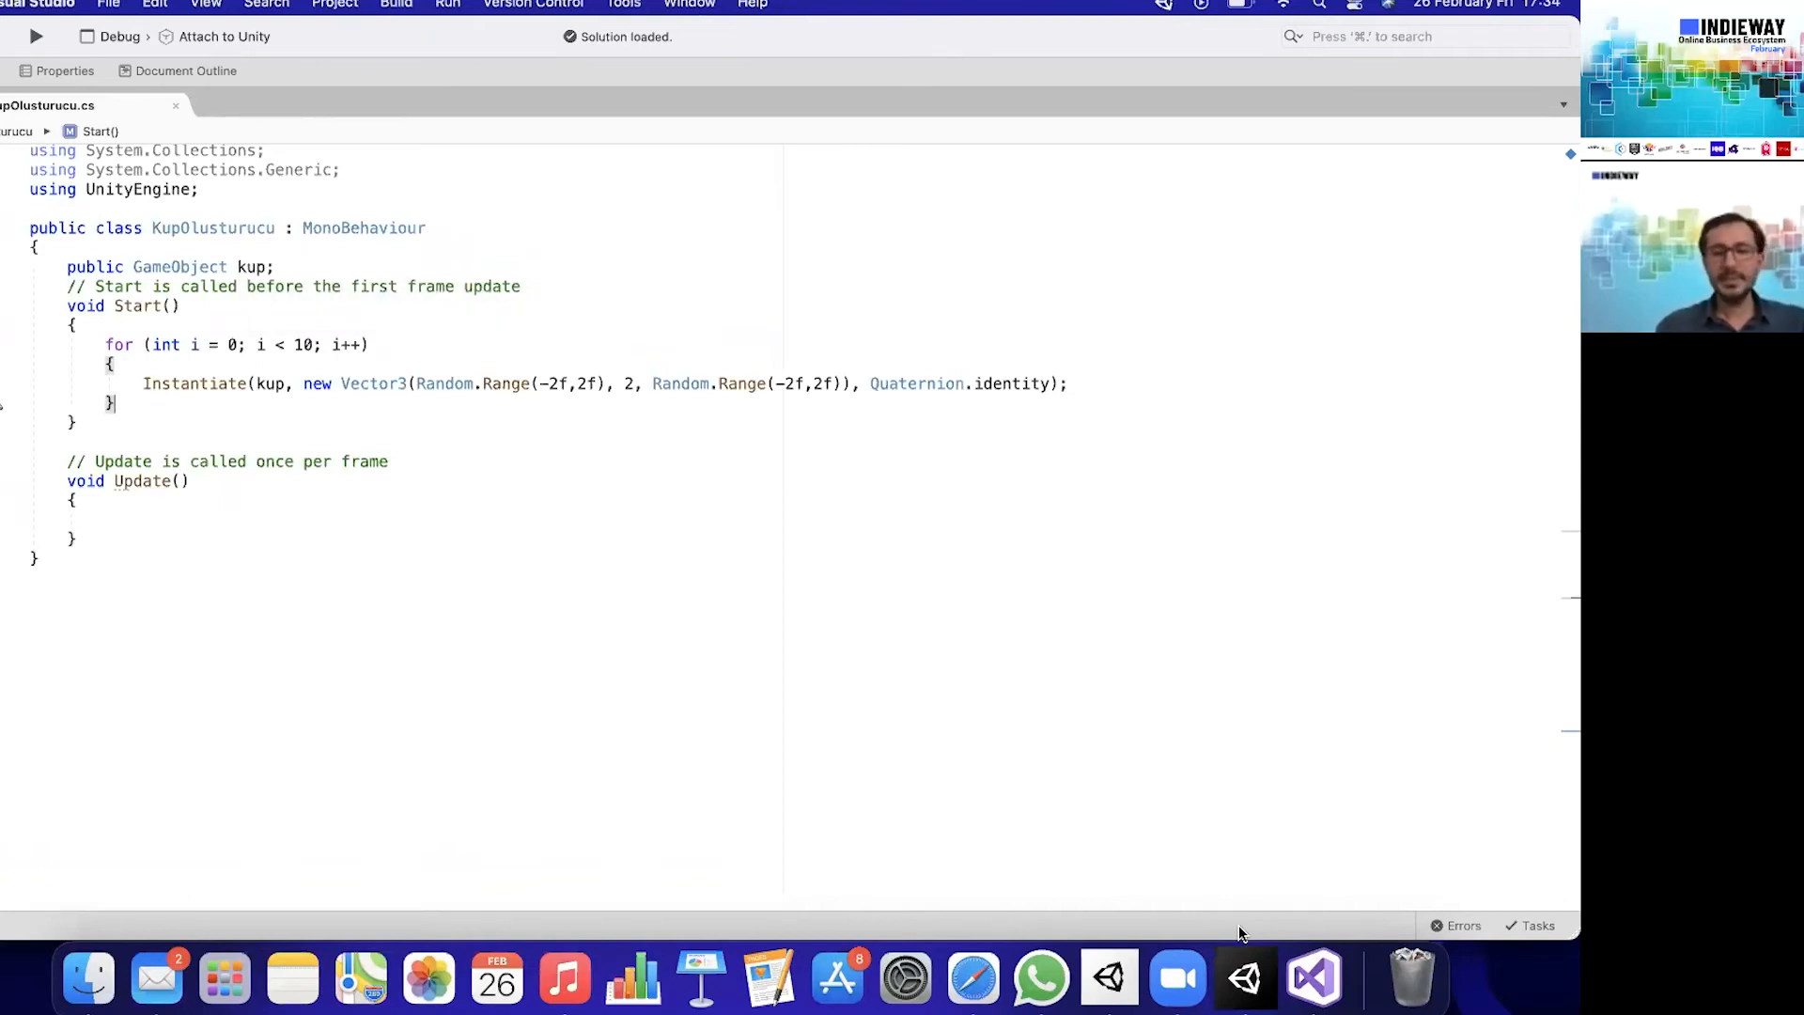
click(1245, 977)
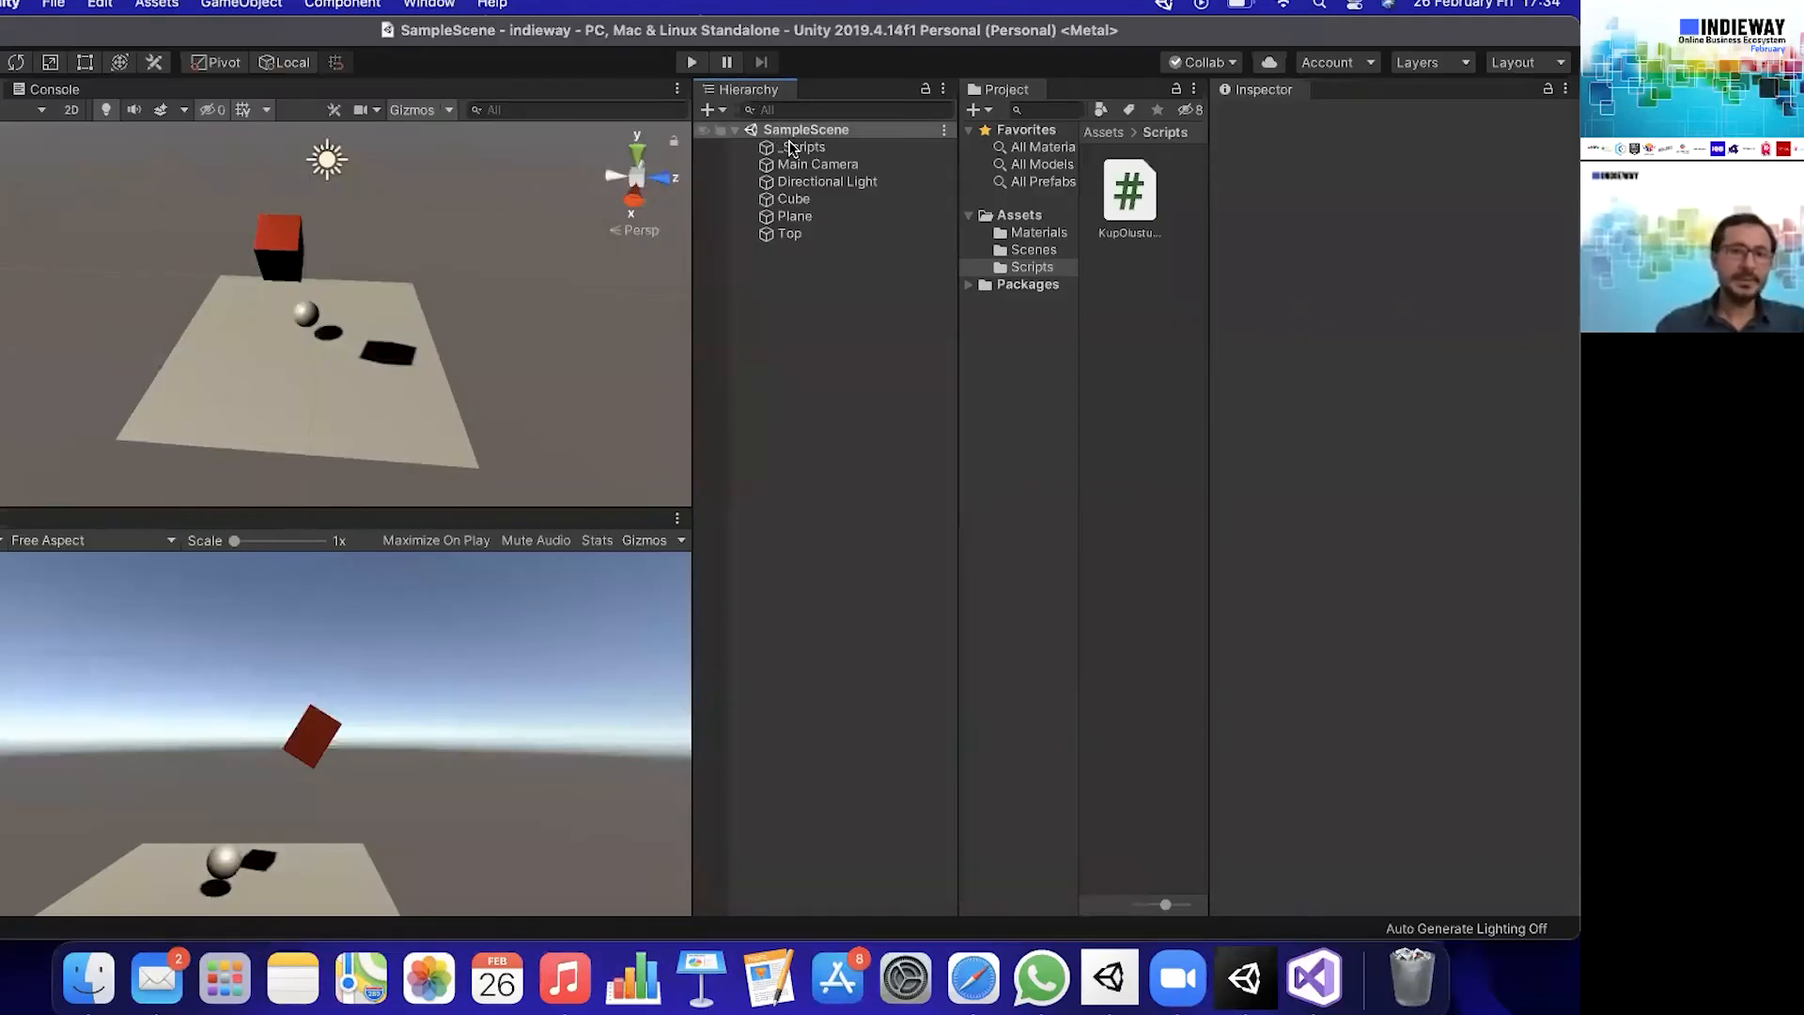
click(803, 148)
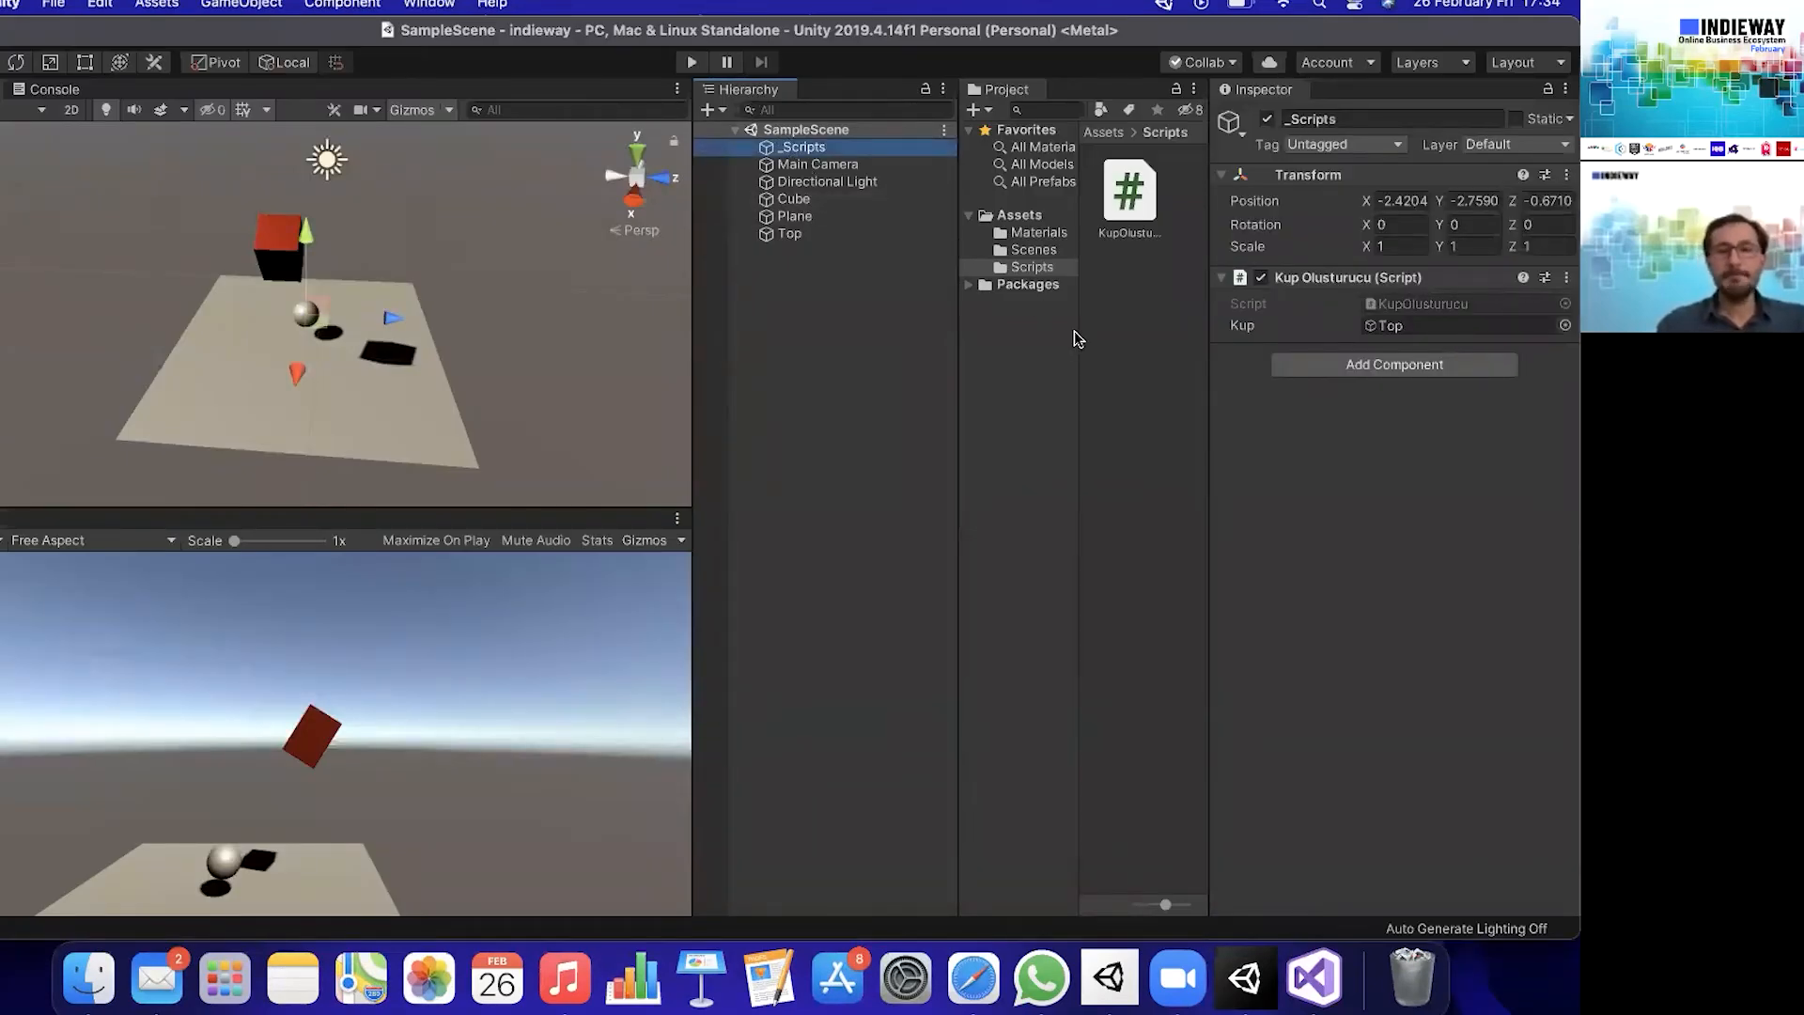
- Create a C# script named Kup in the Scripts folder and attach it to the Cube object
right_click(1131, 319)
mouse_move(1257, 329)
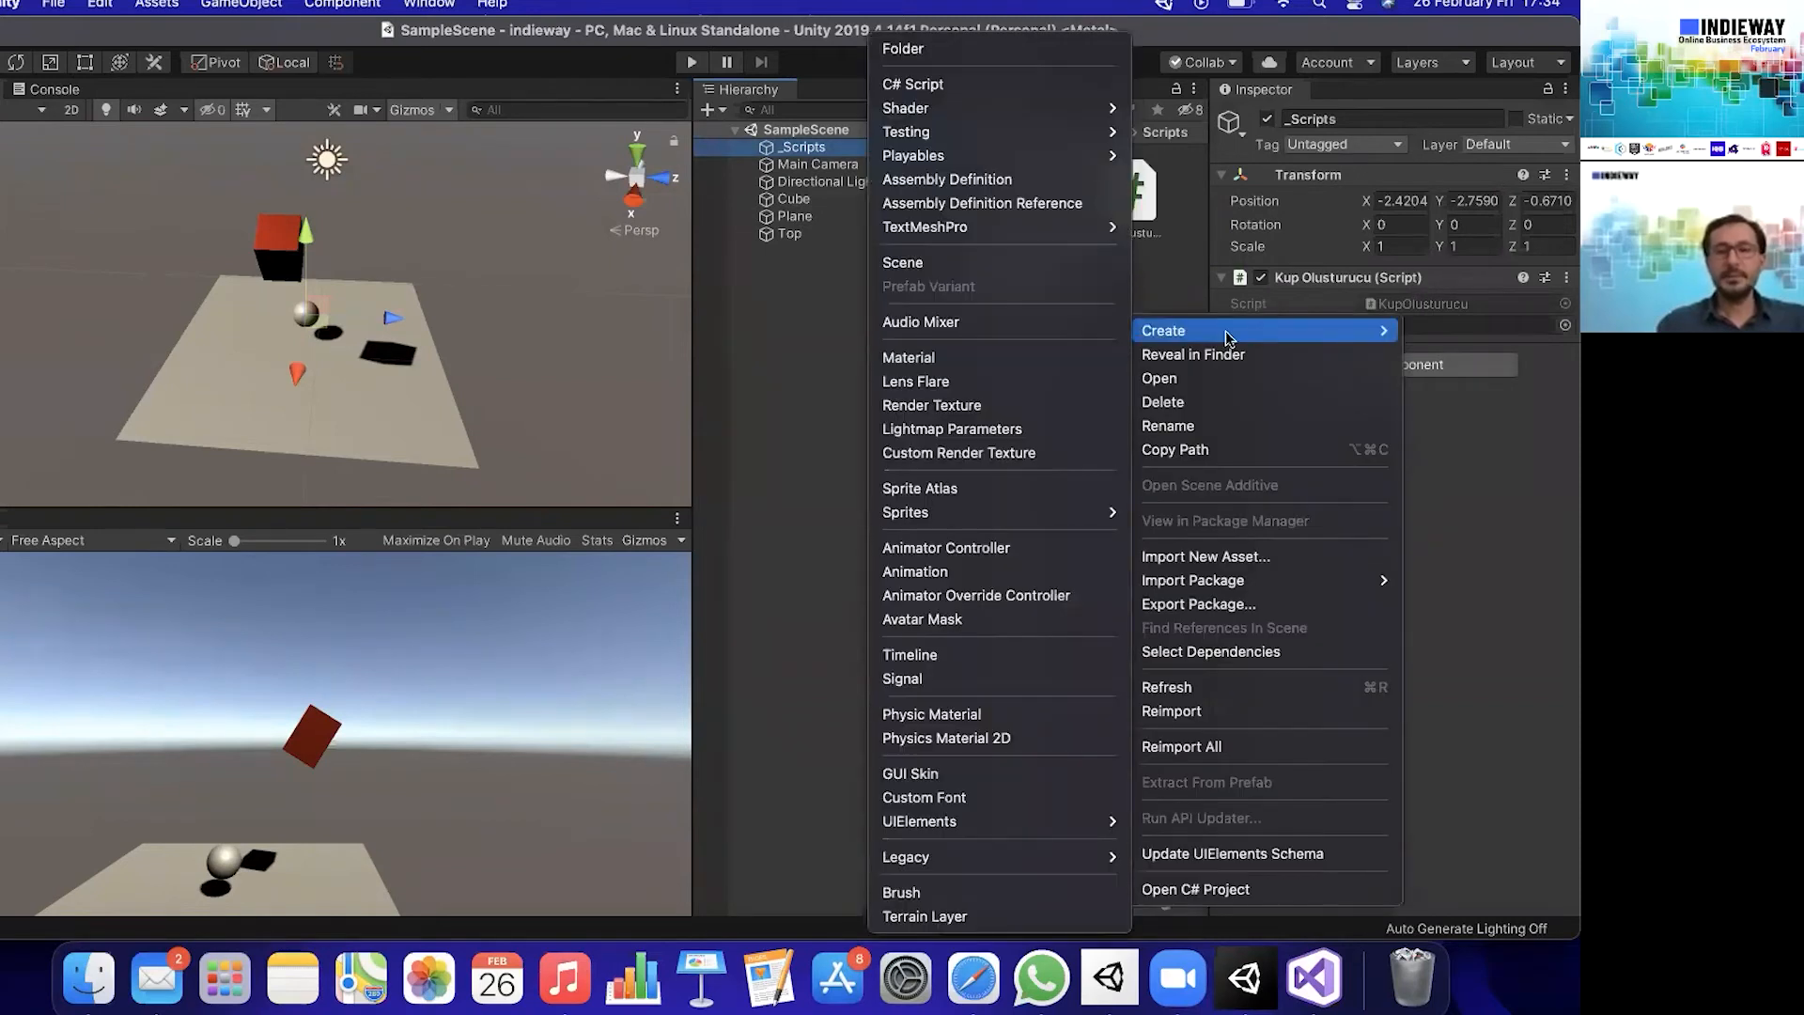
click(912, 84)
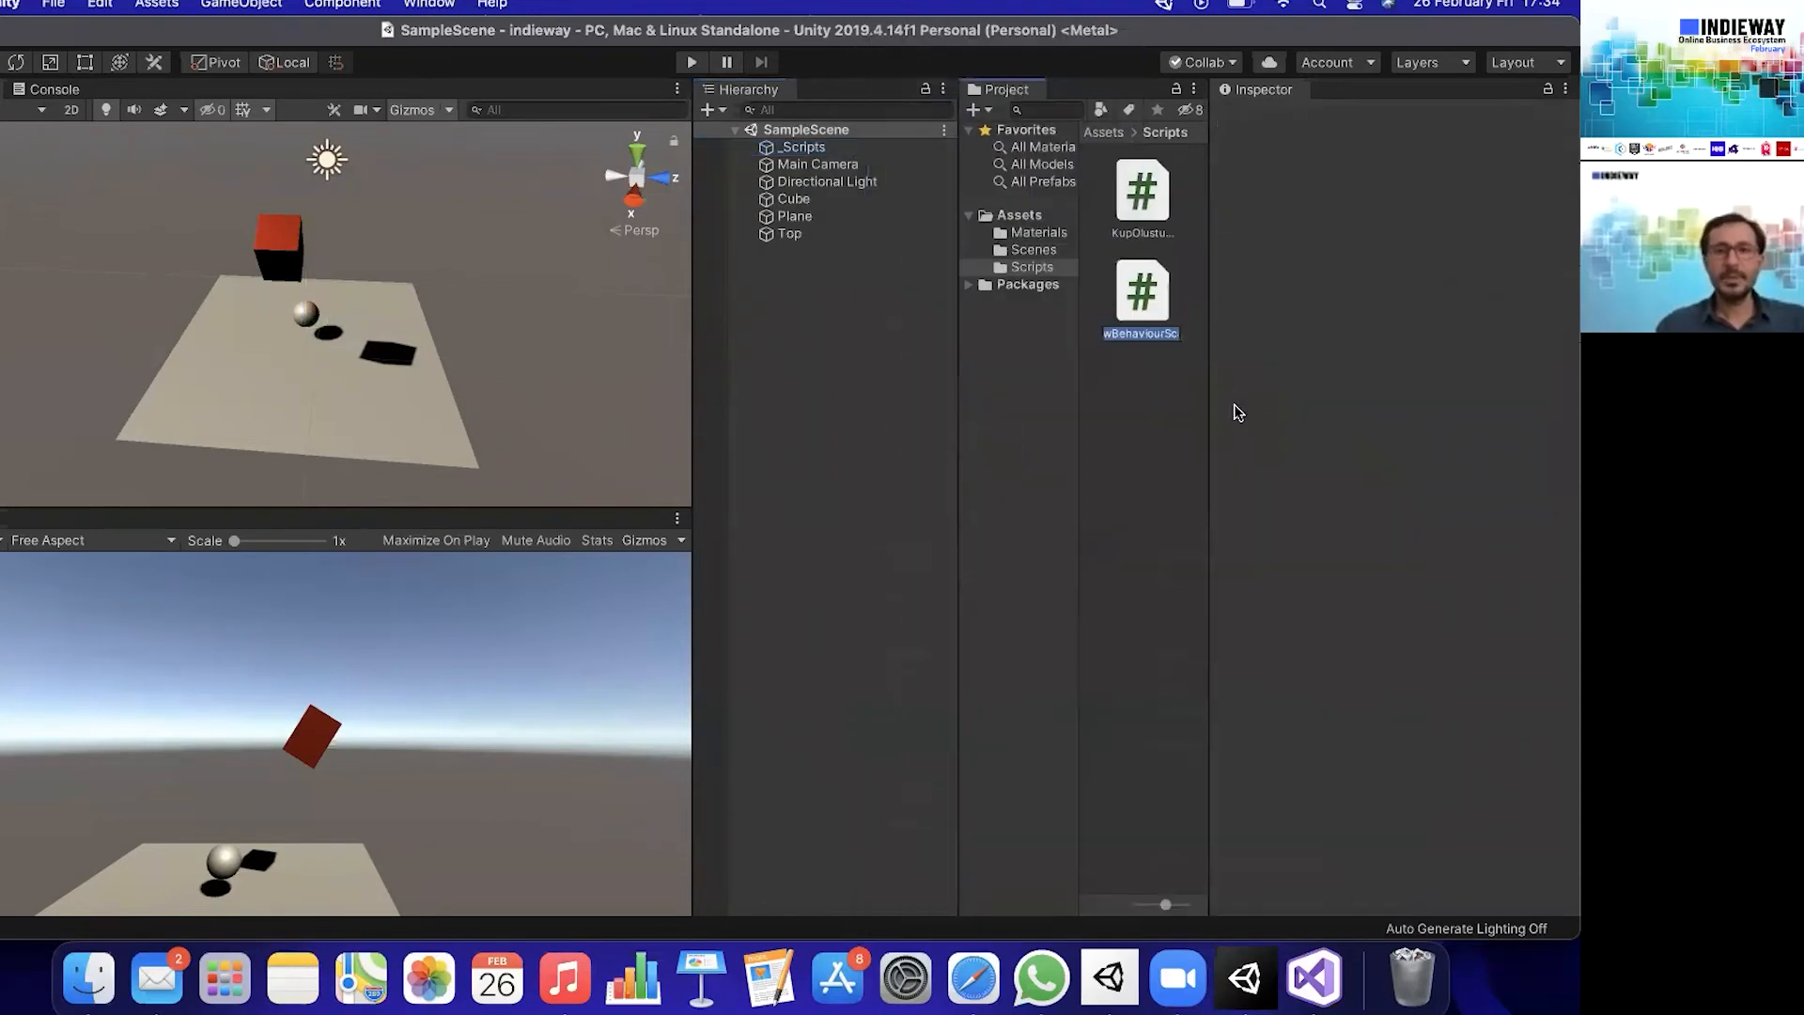
text(Kup)
key(Return)
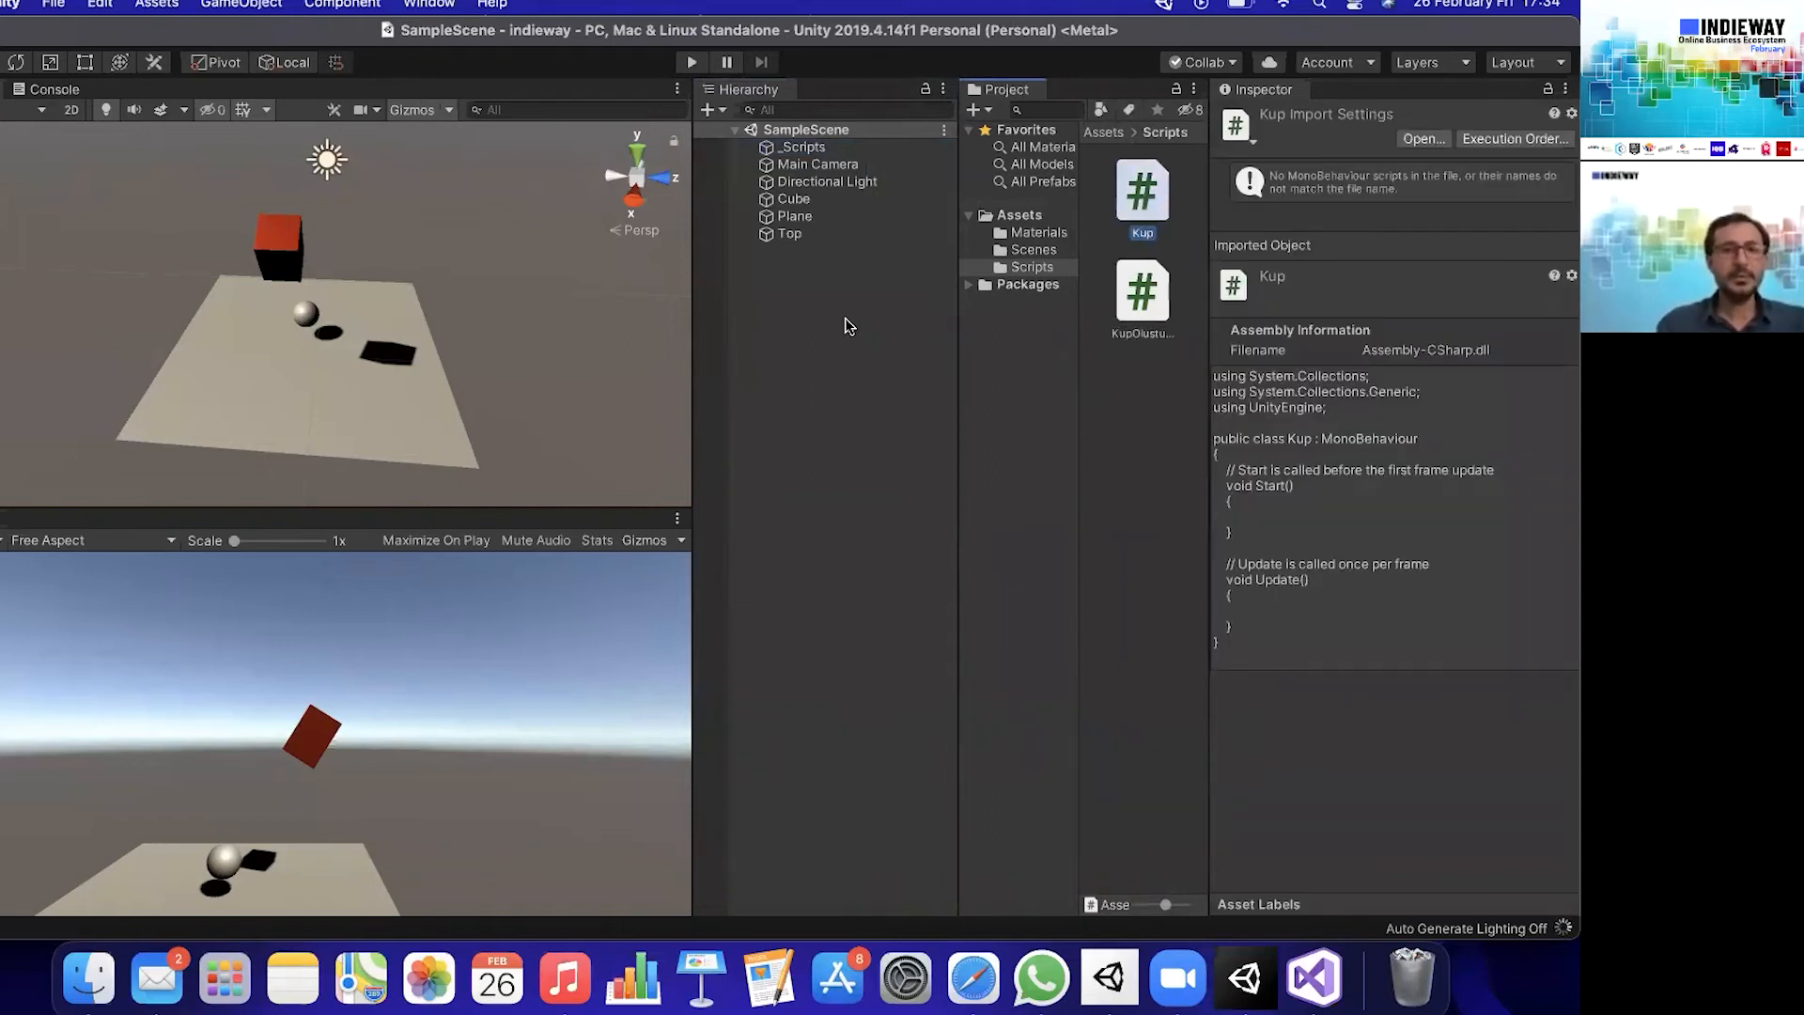
drag(806, 211, 794, 200)
click(794, 200)
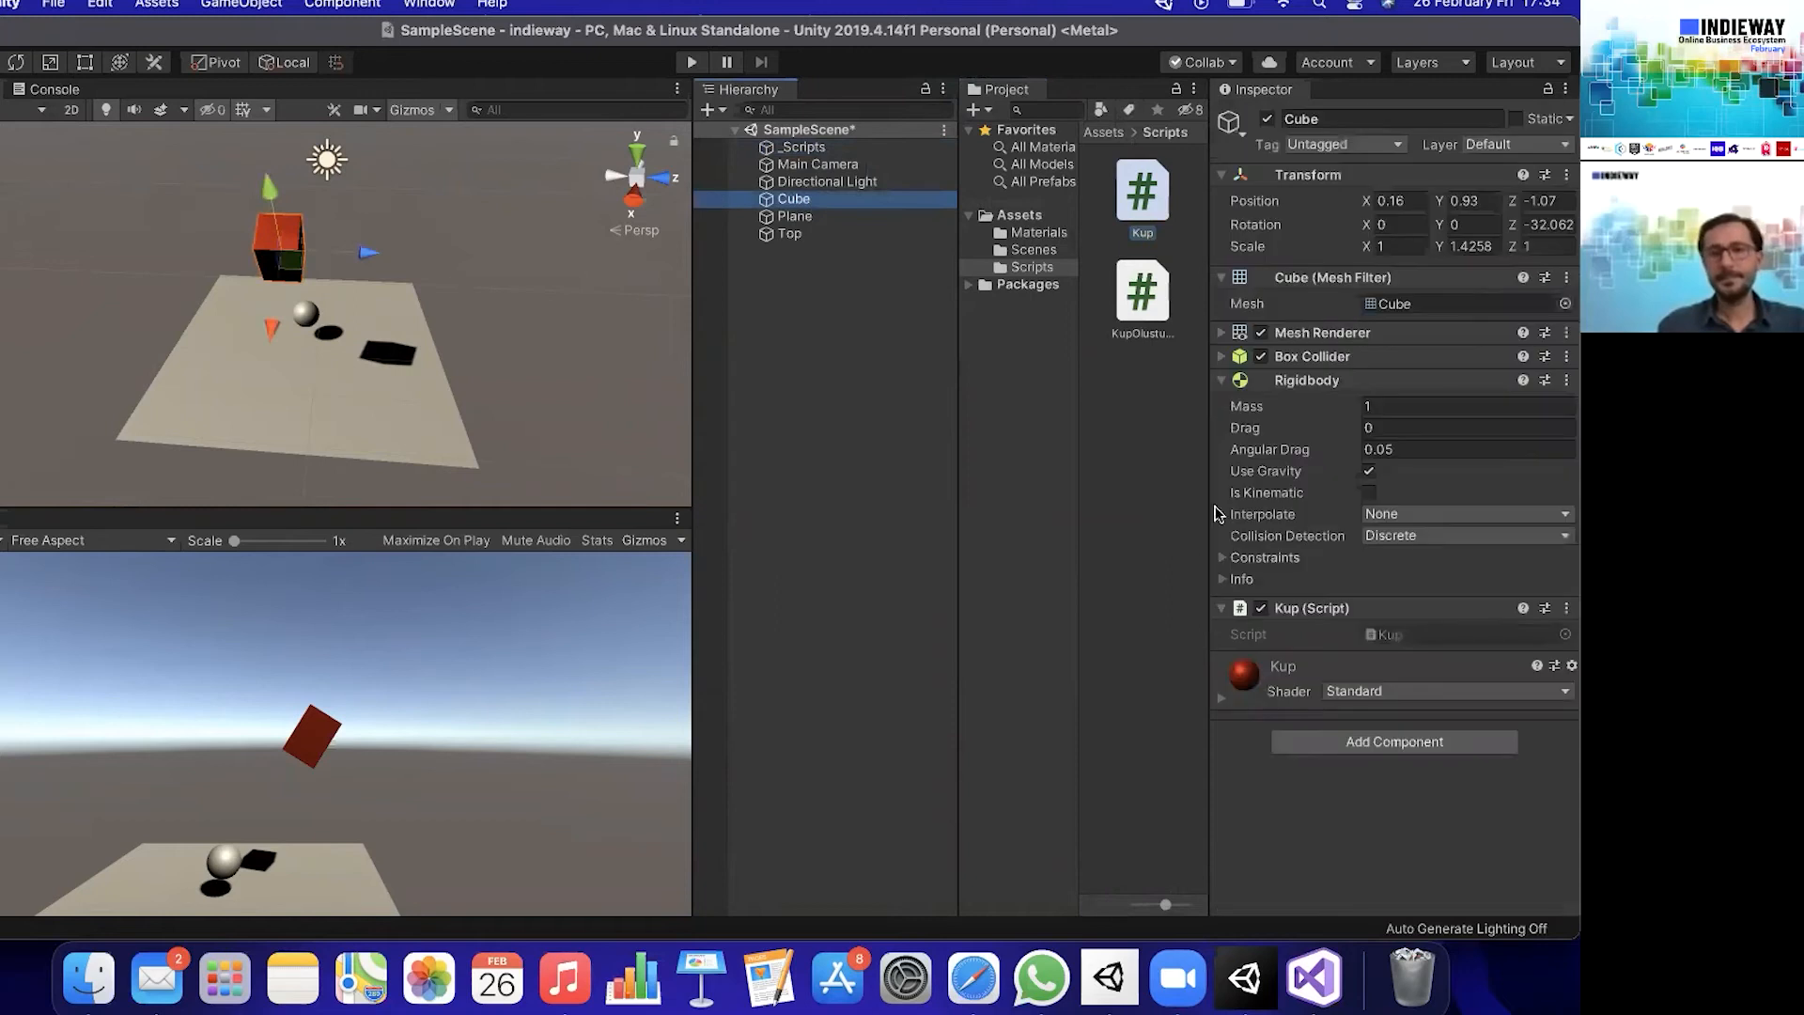
- Open the new Kup script in Visual Studio for editing
double_click(1397, 634)
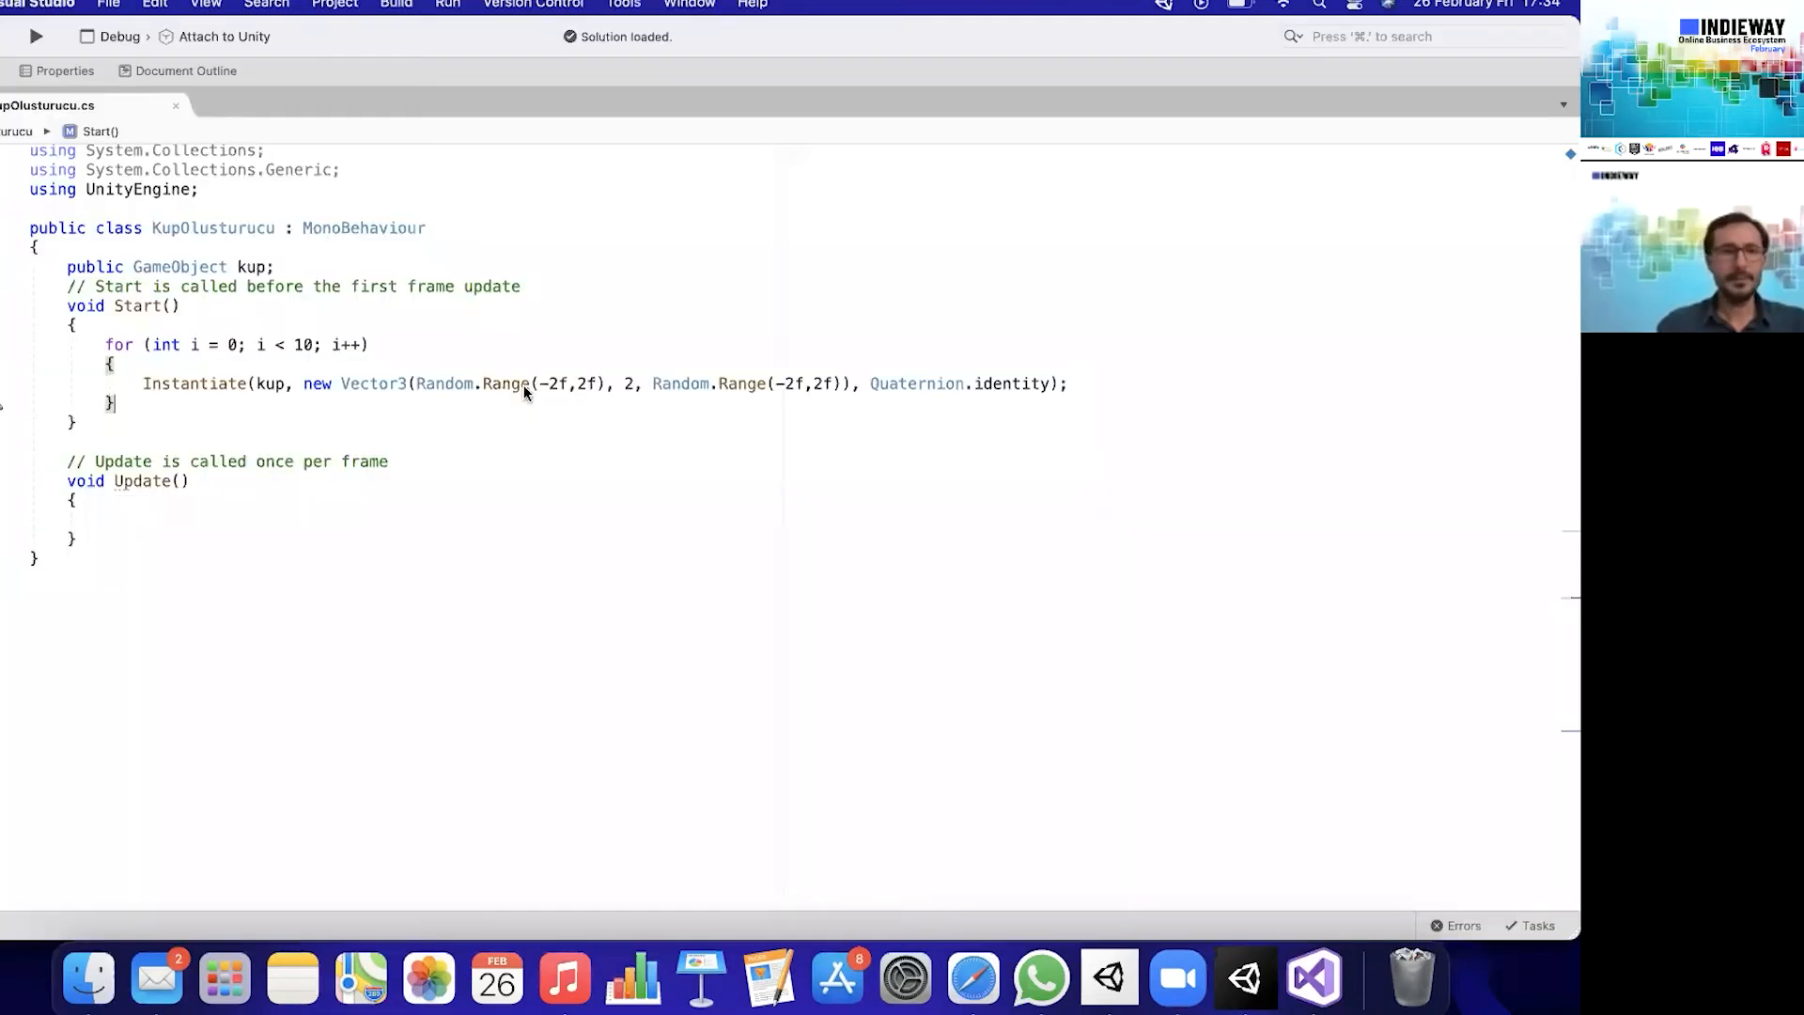
key(super+Tab)
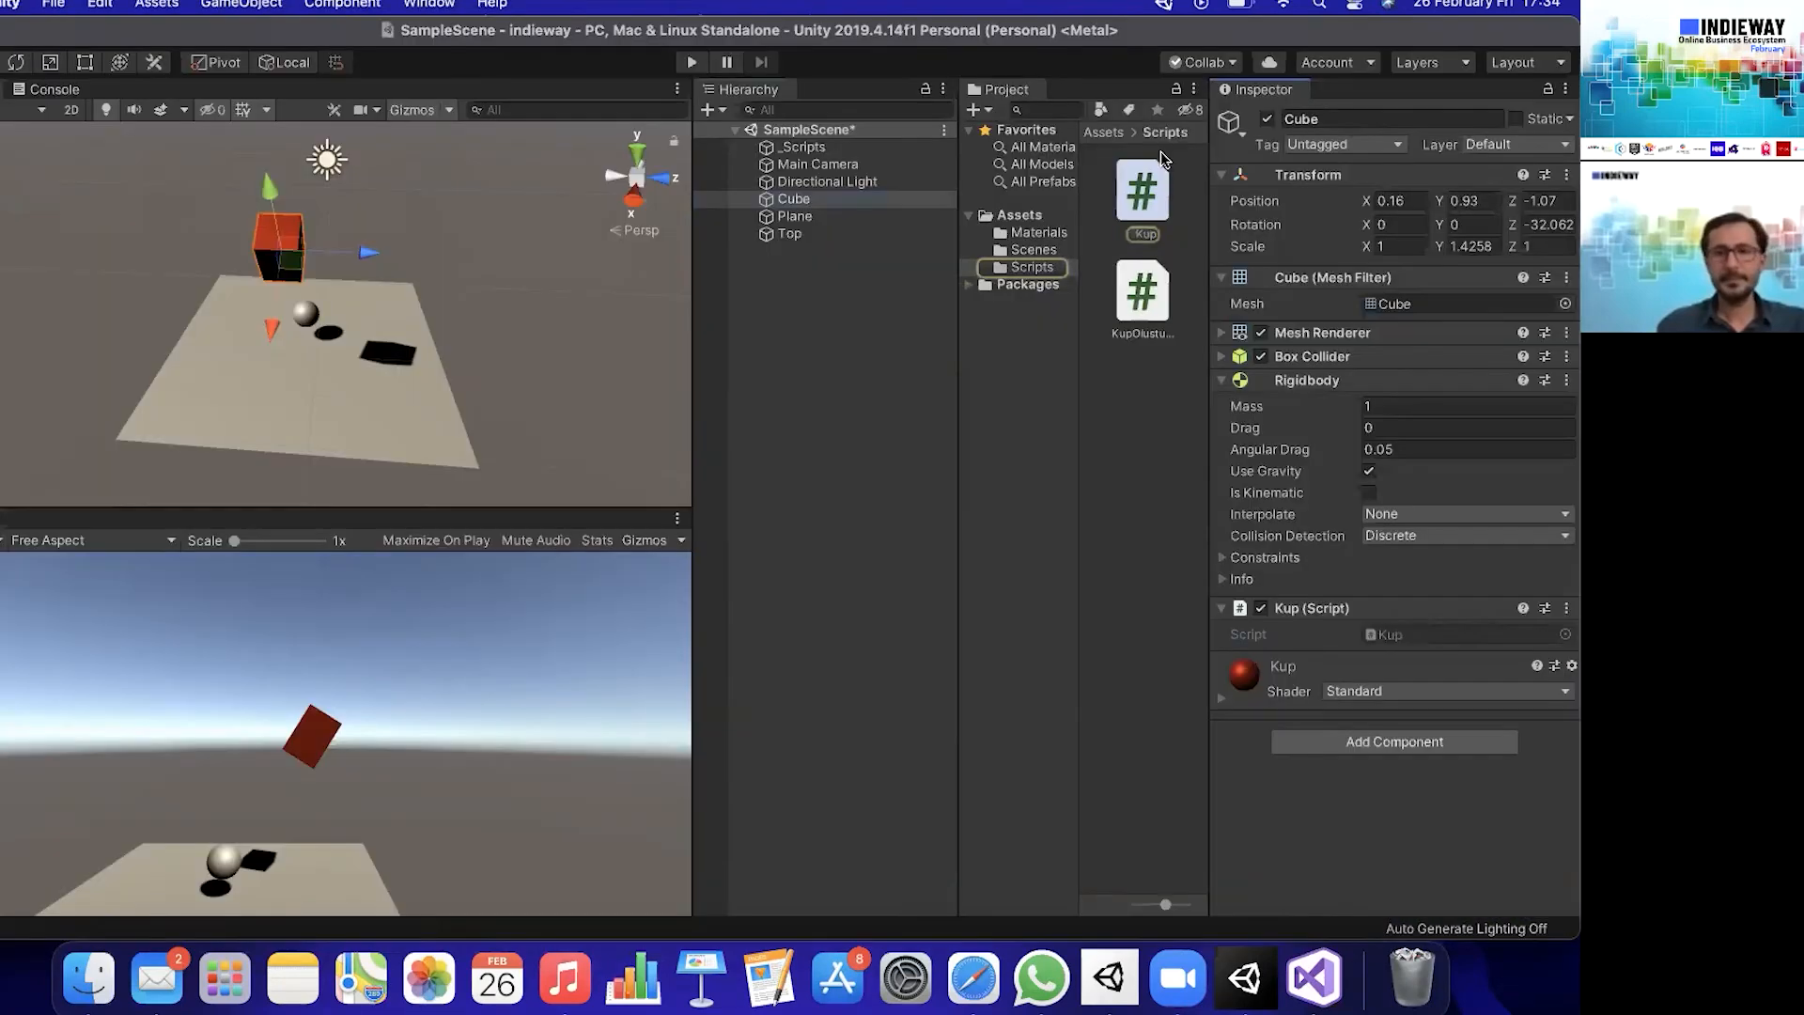
click(1155, 191)
double_click(1155, 195)
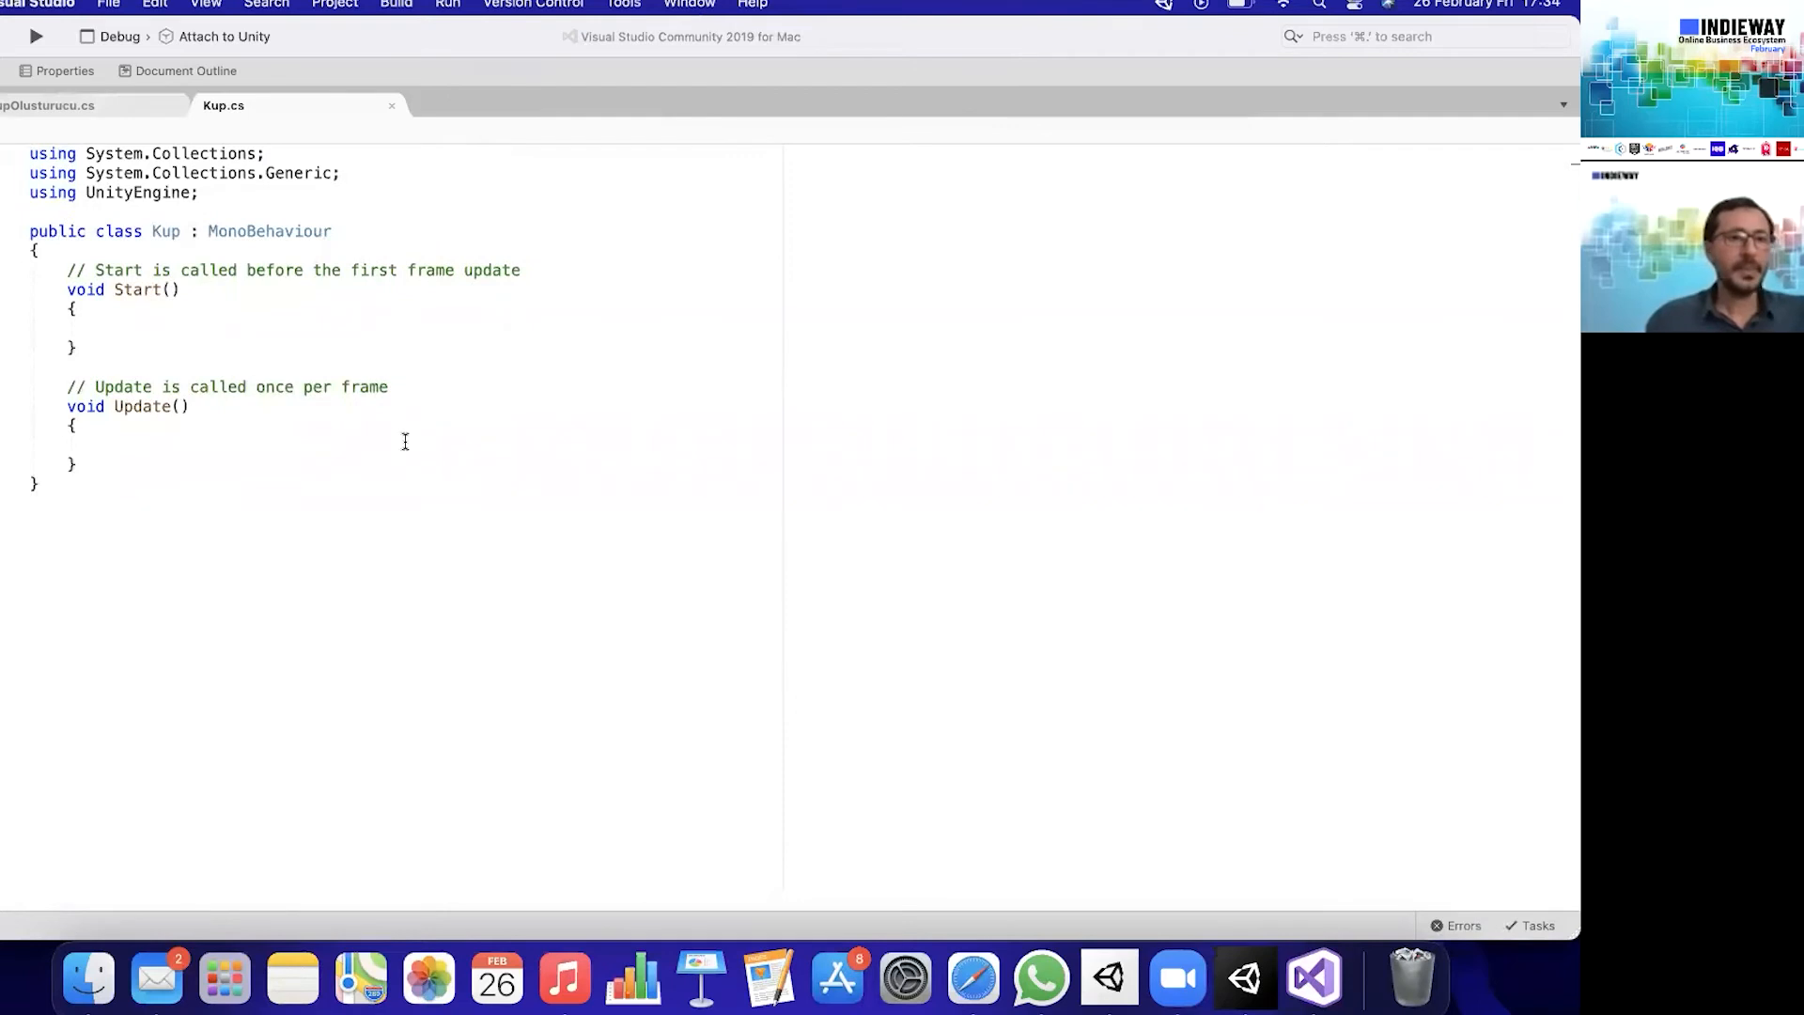
- Examine the Start and Update methods of the Kup class and the comments on when each is called
click(135, 465)
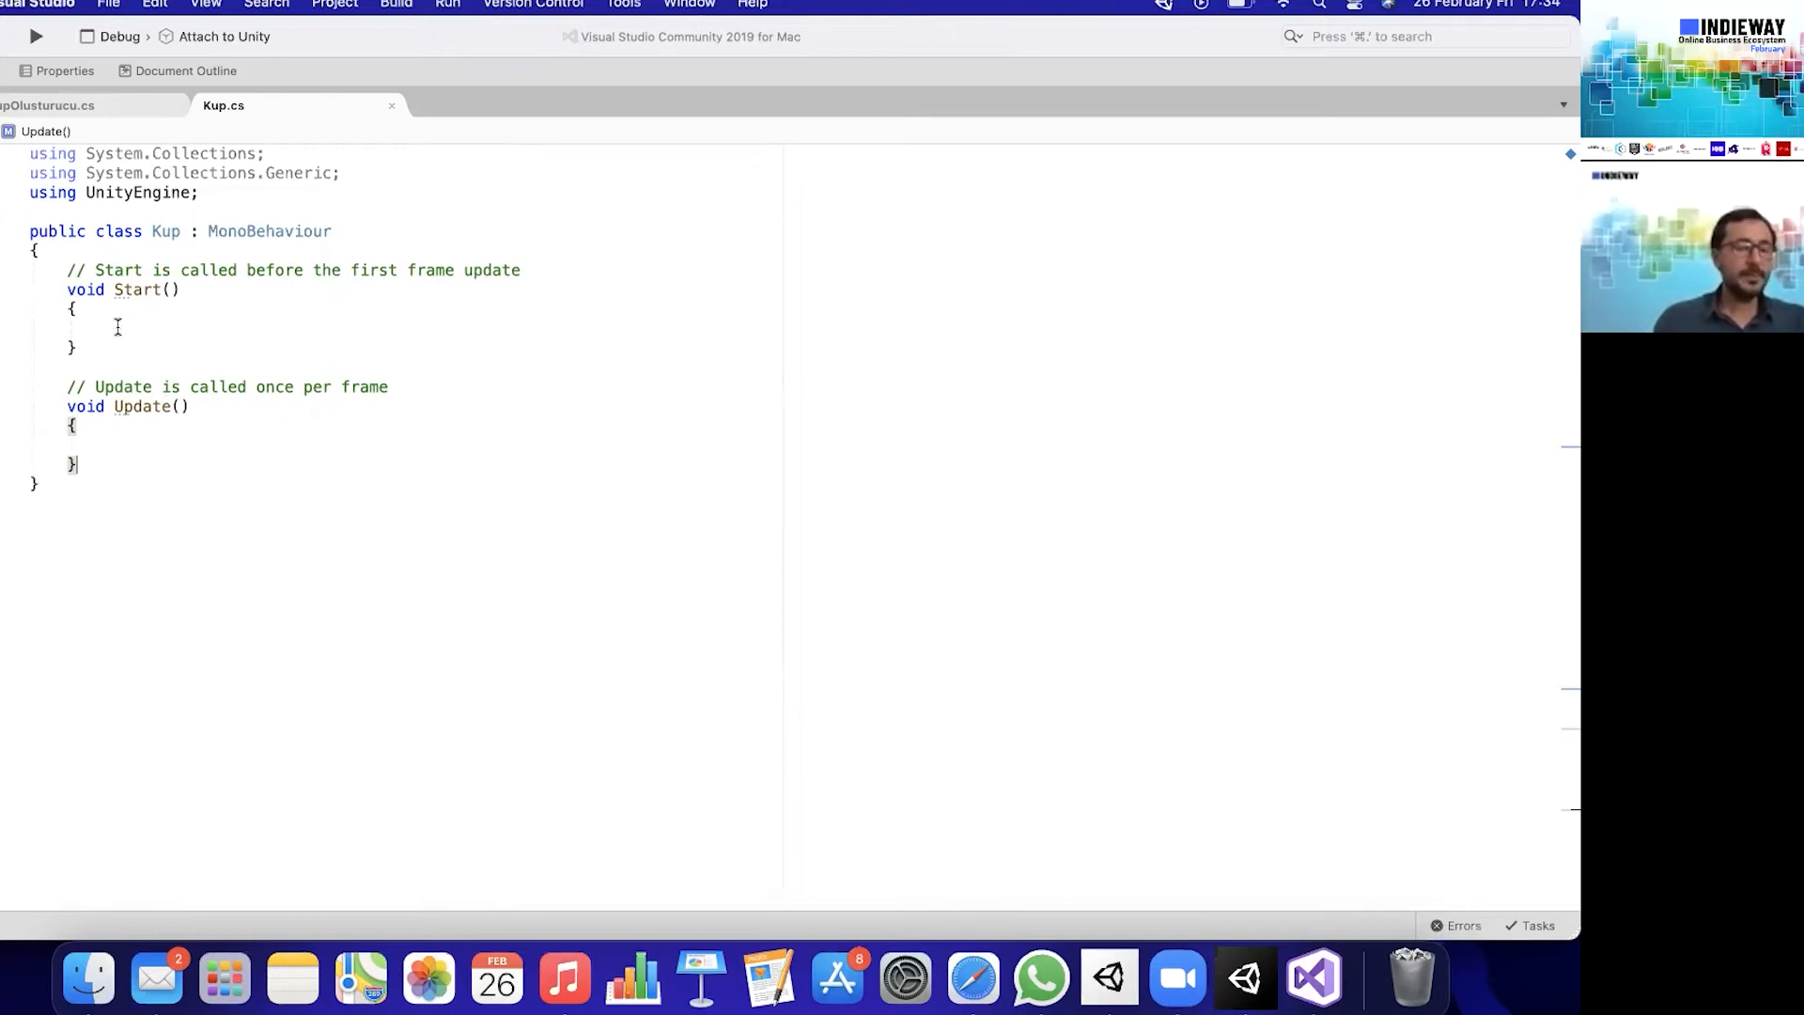
drag(109, 351, 41, 272)
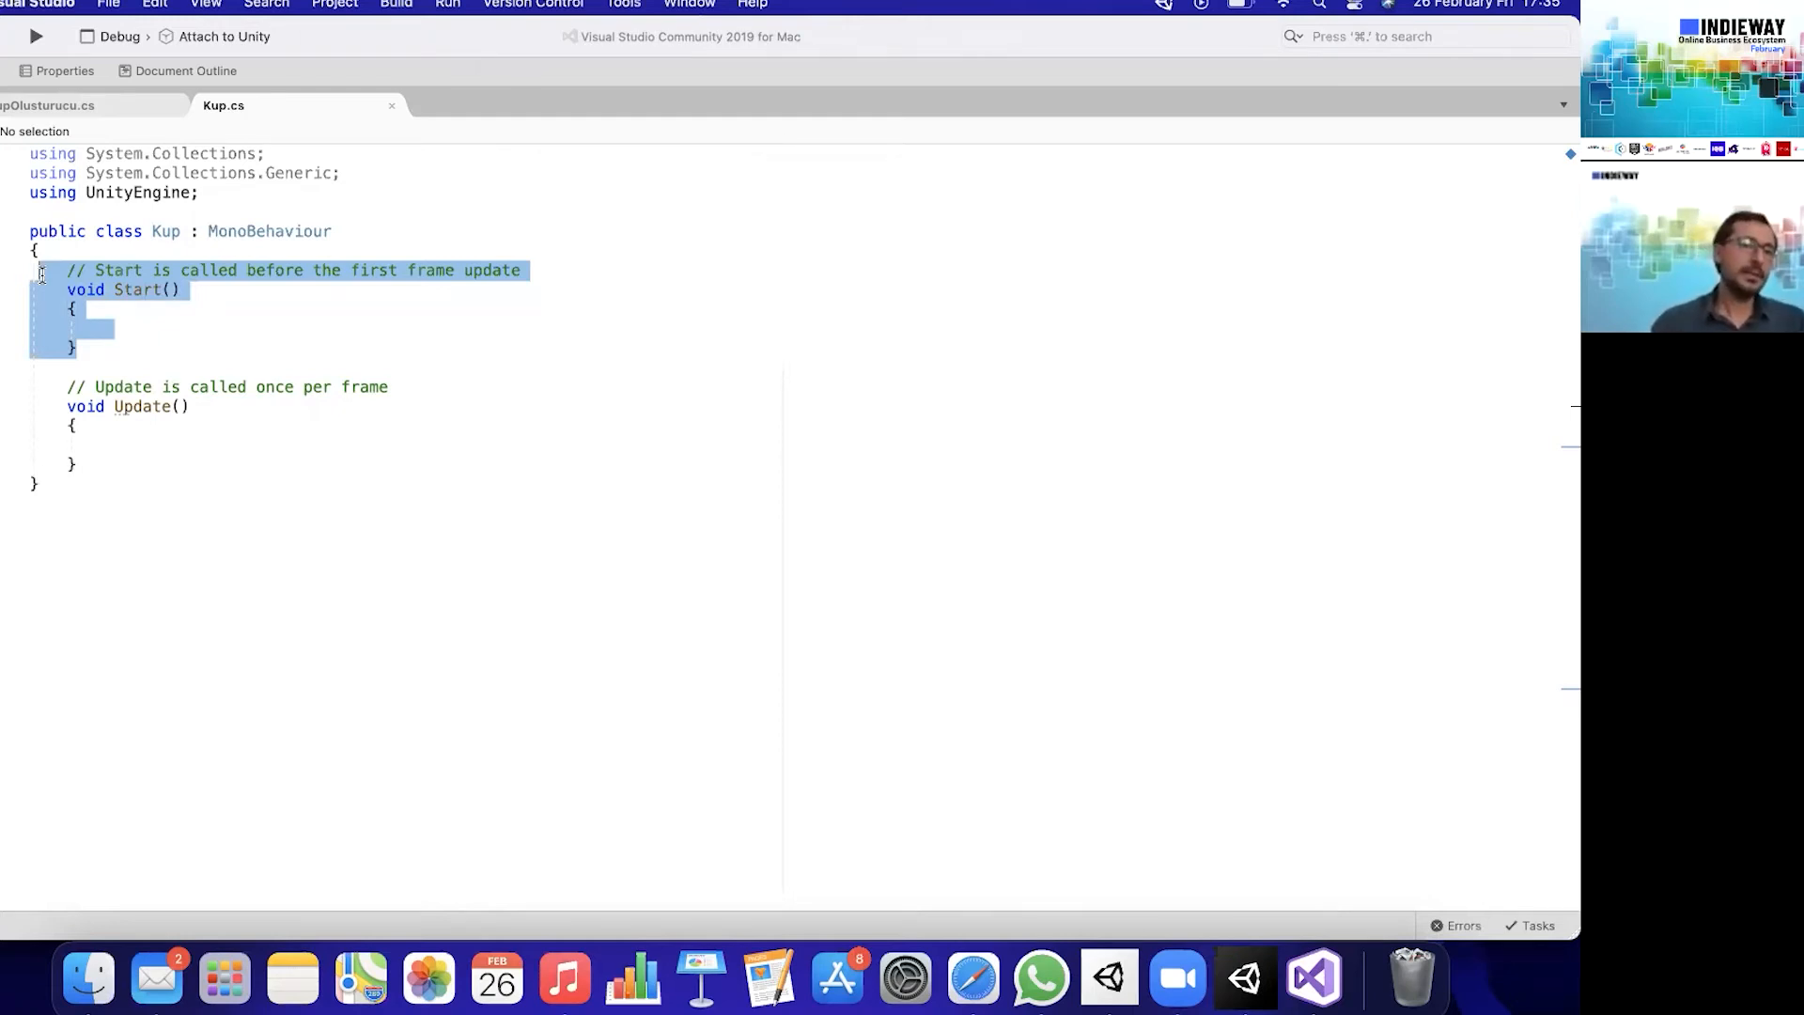
drag(114, 348, 59, 271)
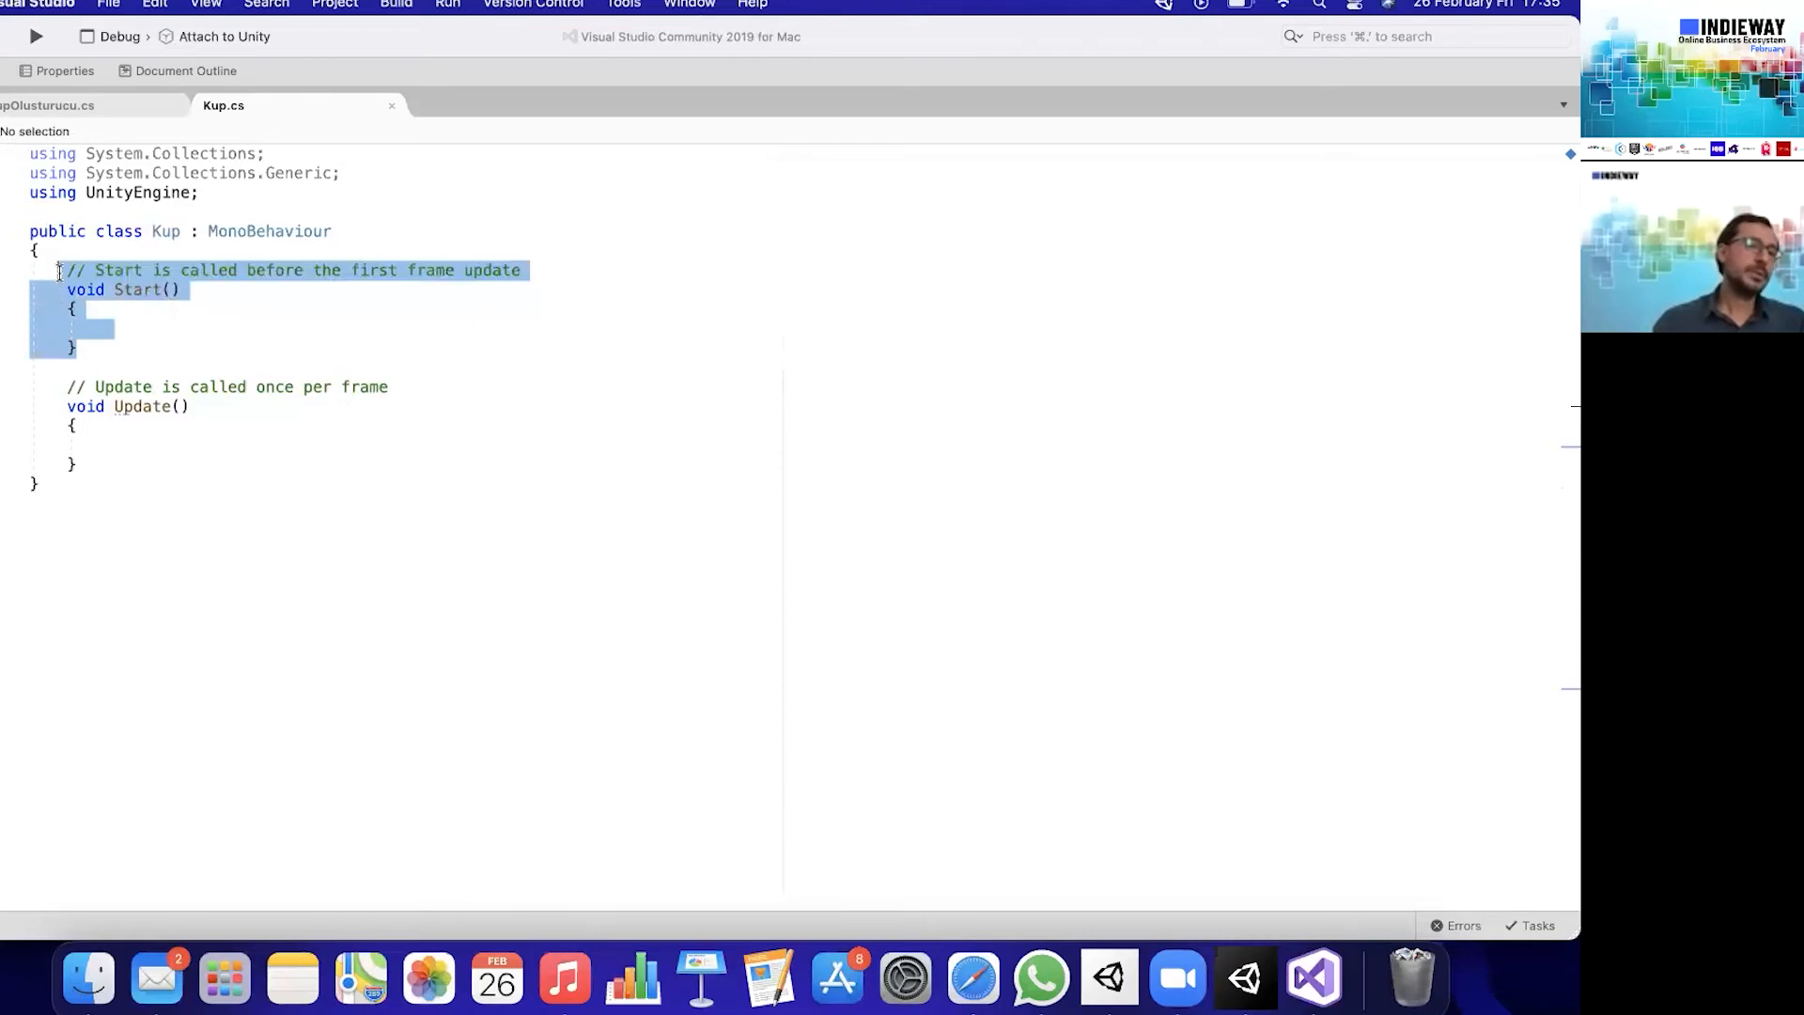
click(96, 352)
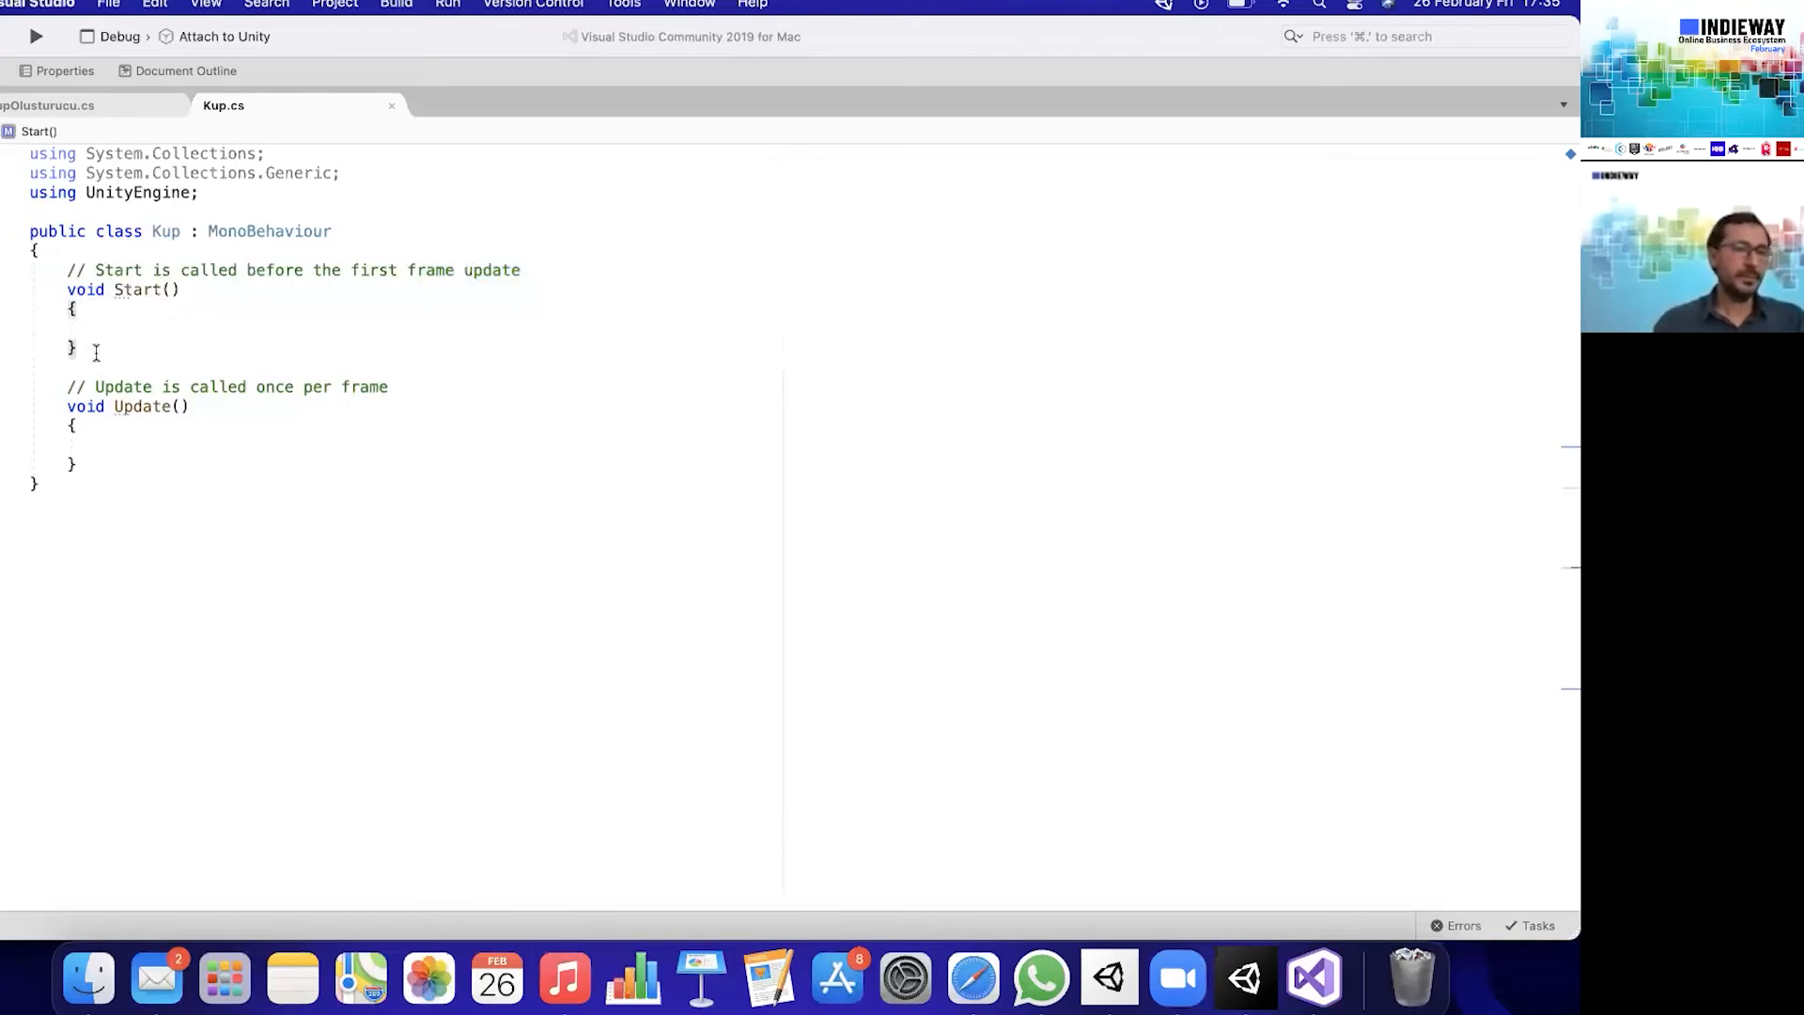
drag(101, 463, 38, 383)
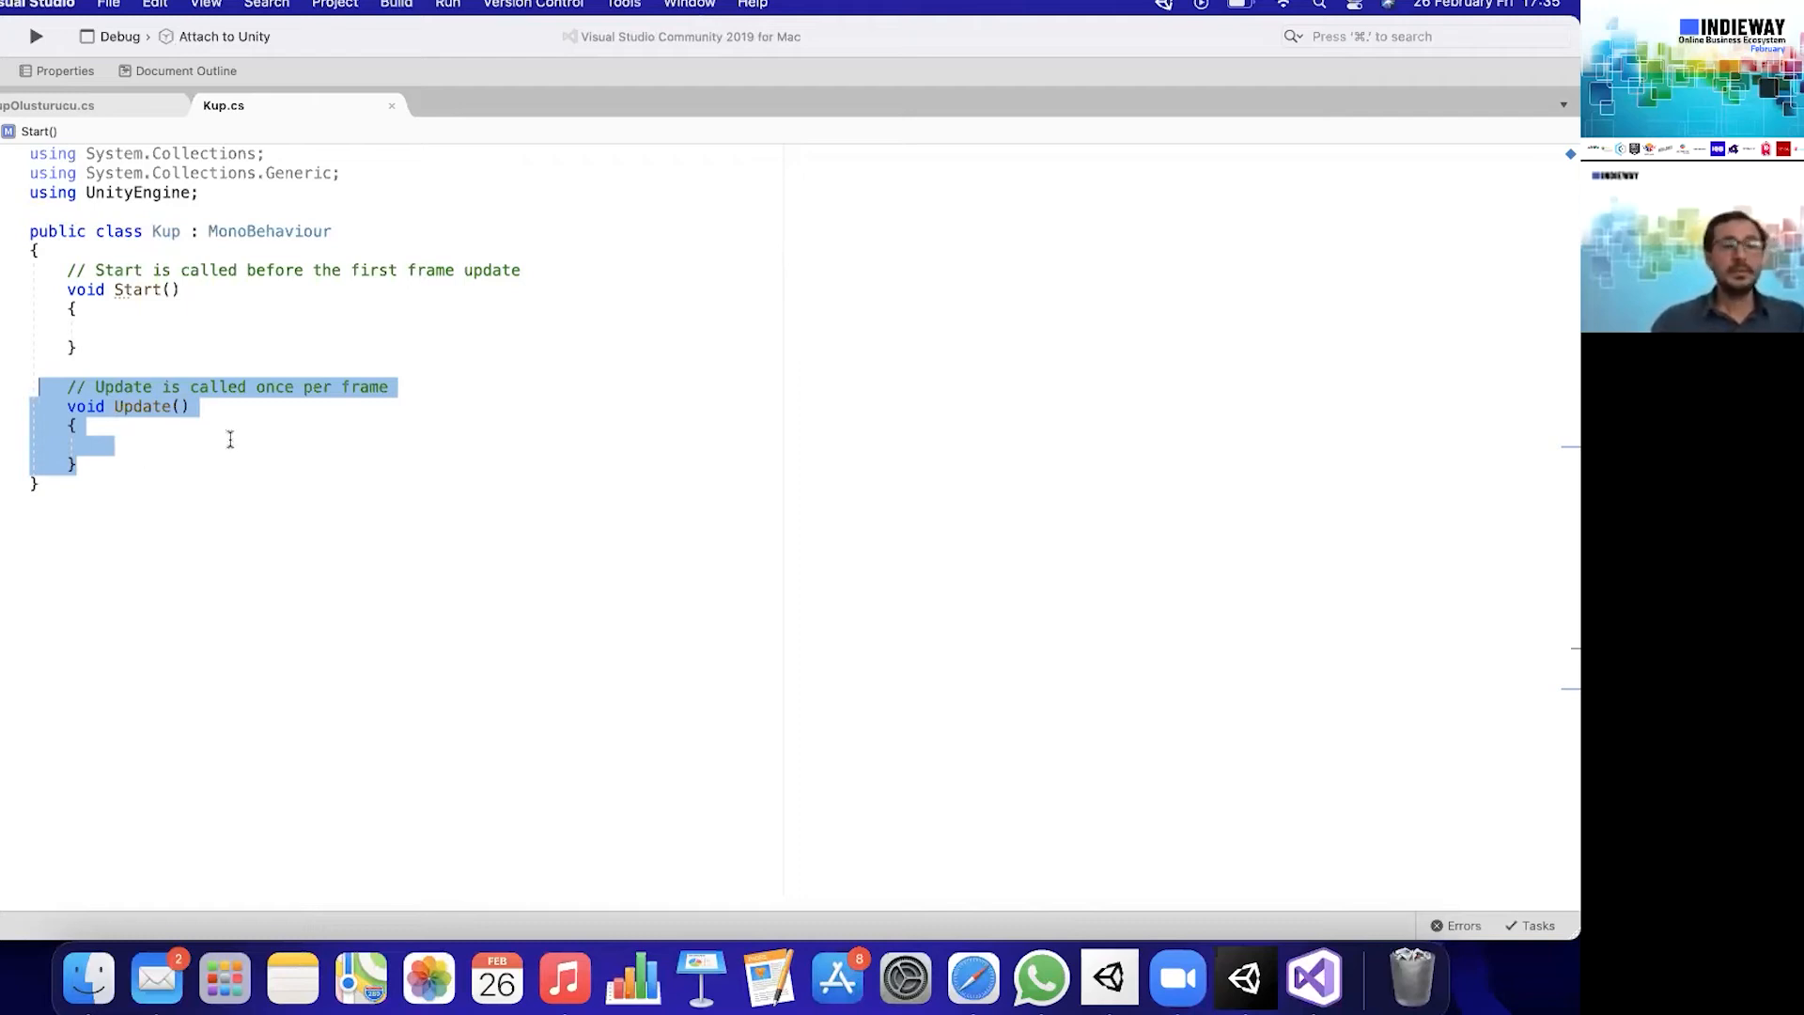
click(117, 463)
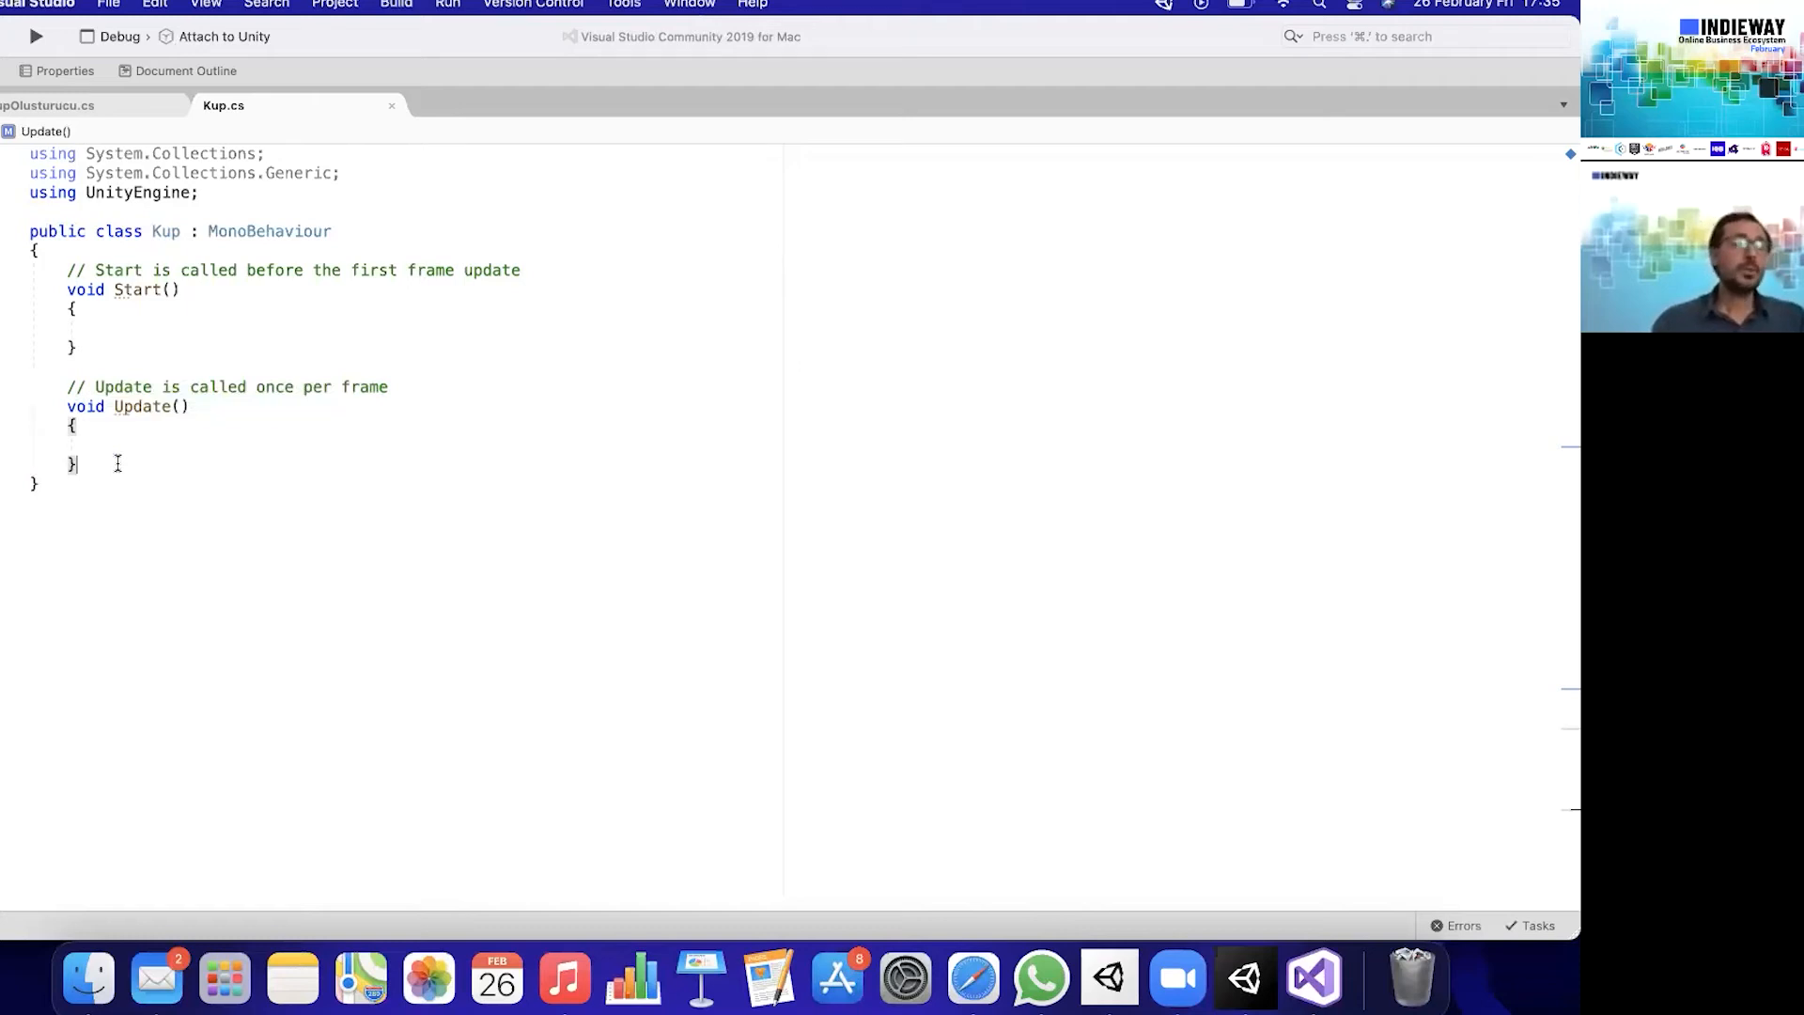
drag(117, 463, 67, 406)
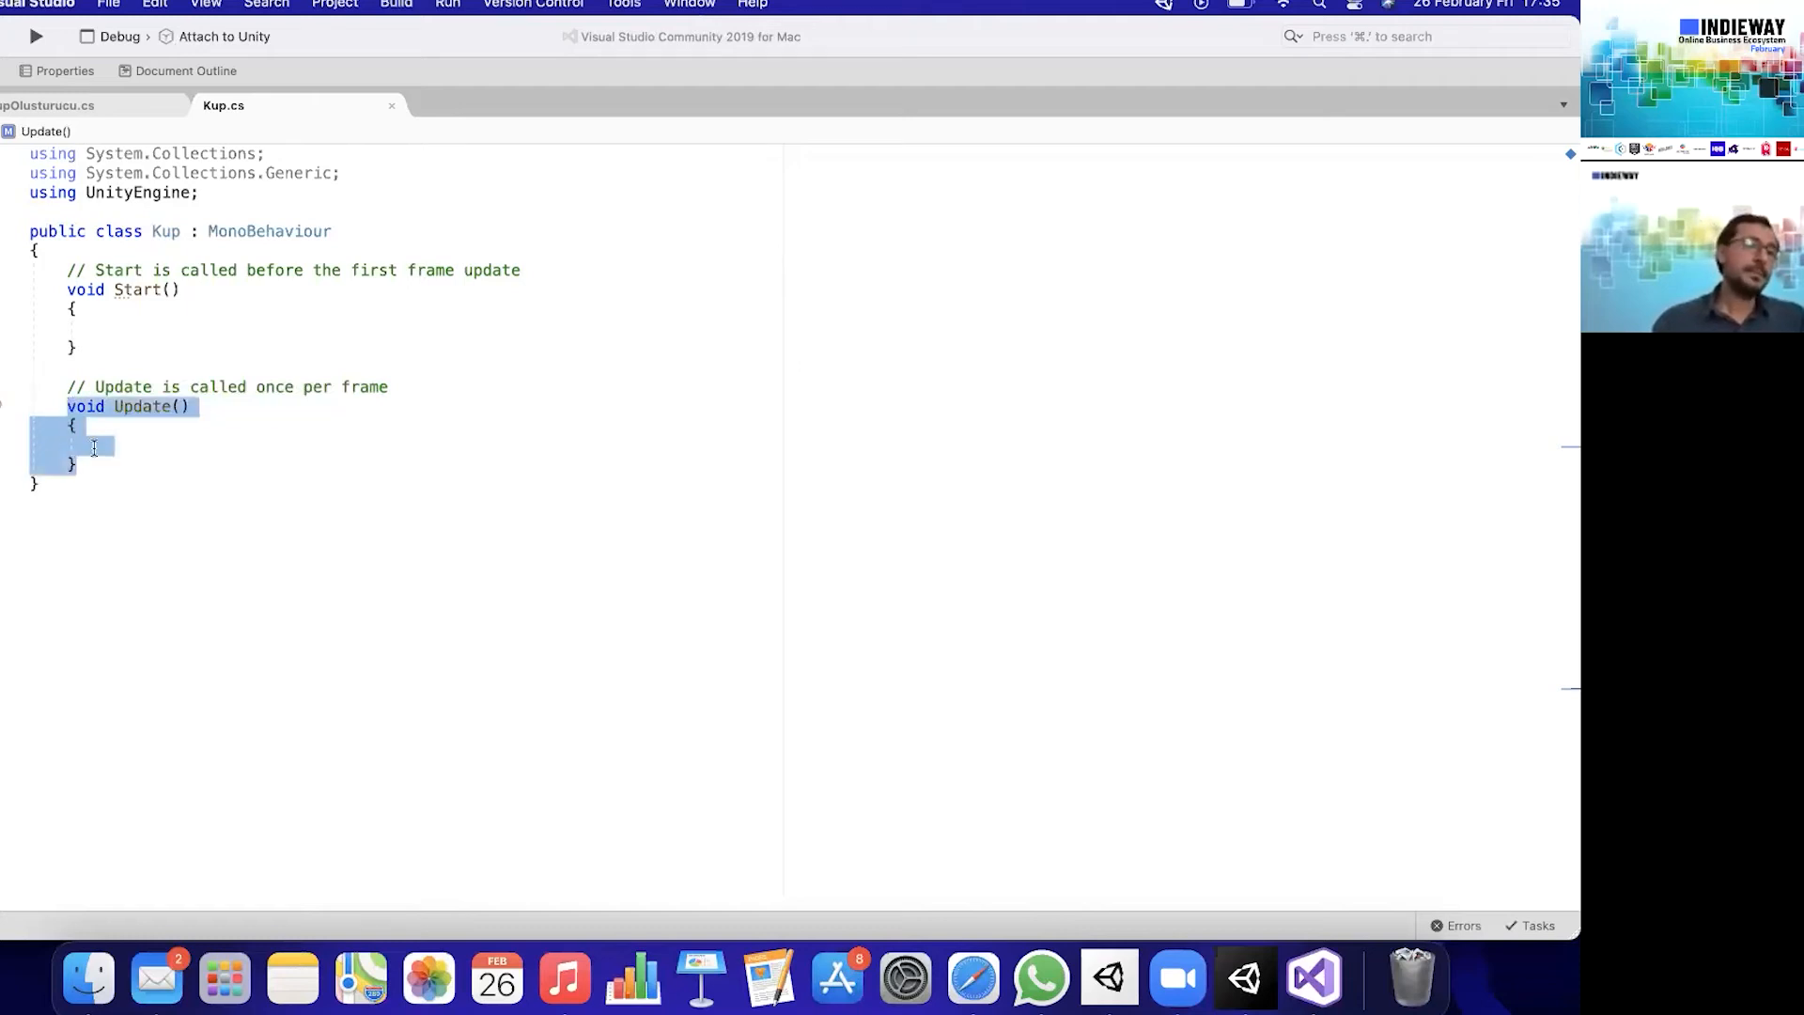
click(94, 448)
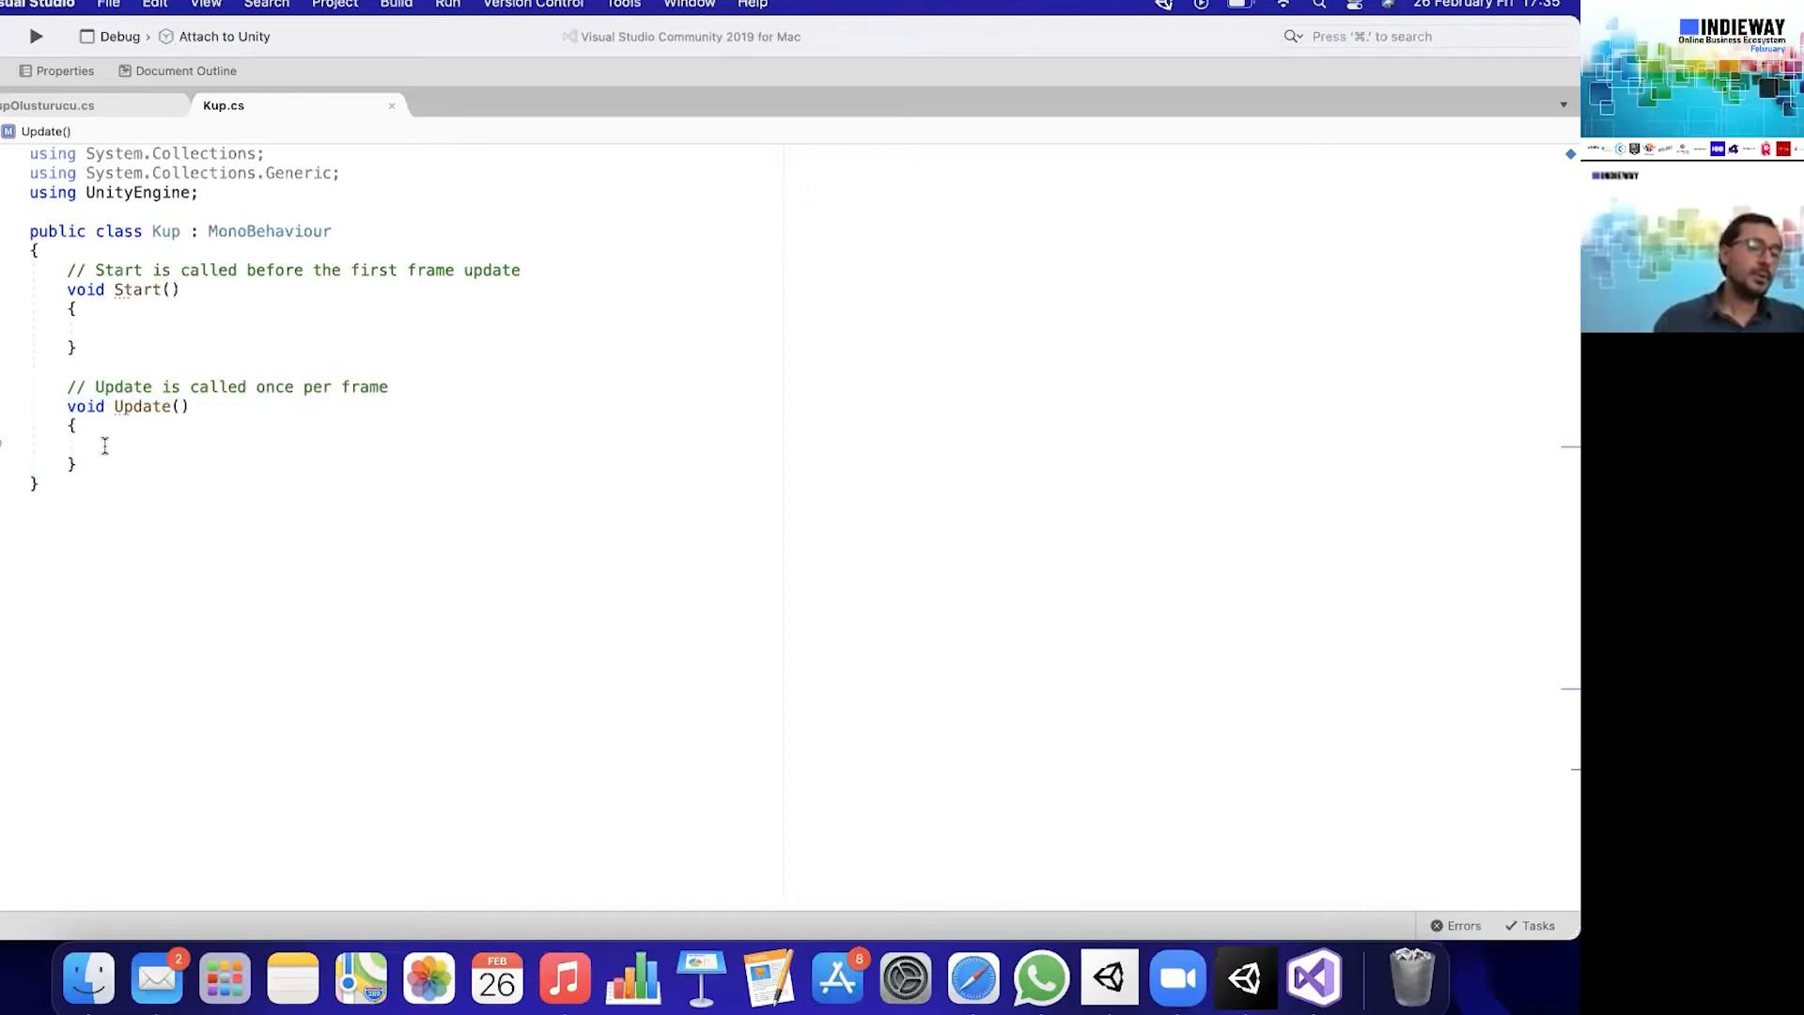
click(134, 311)
click(135, 324)
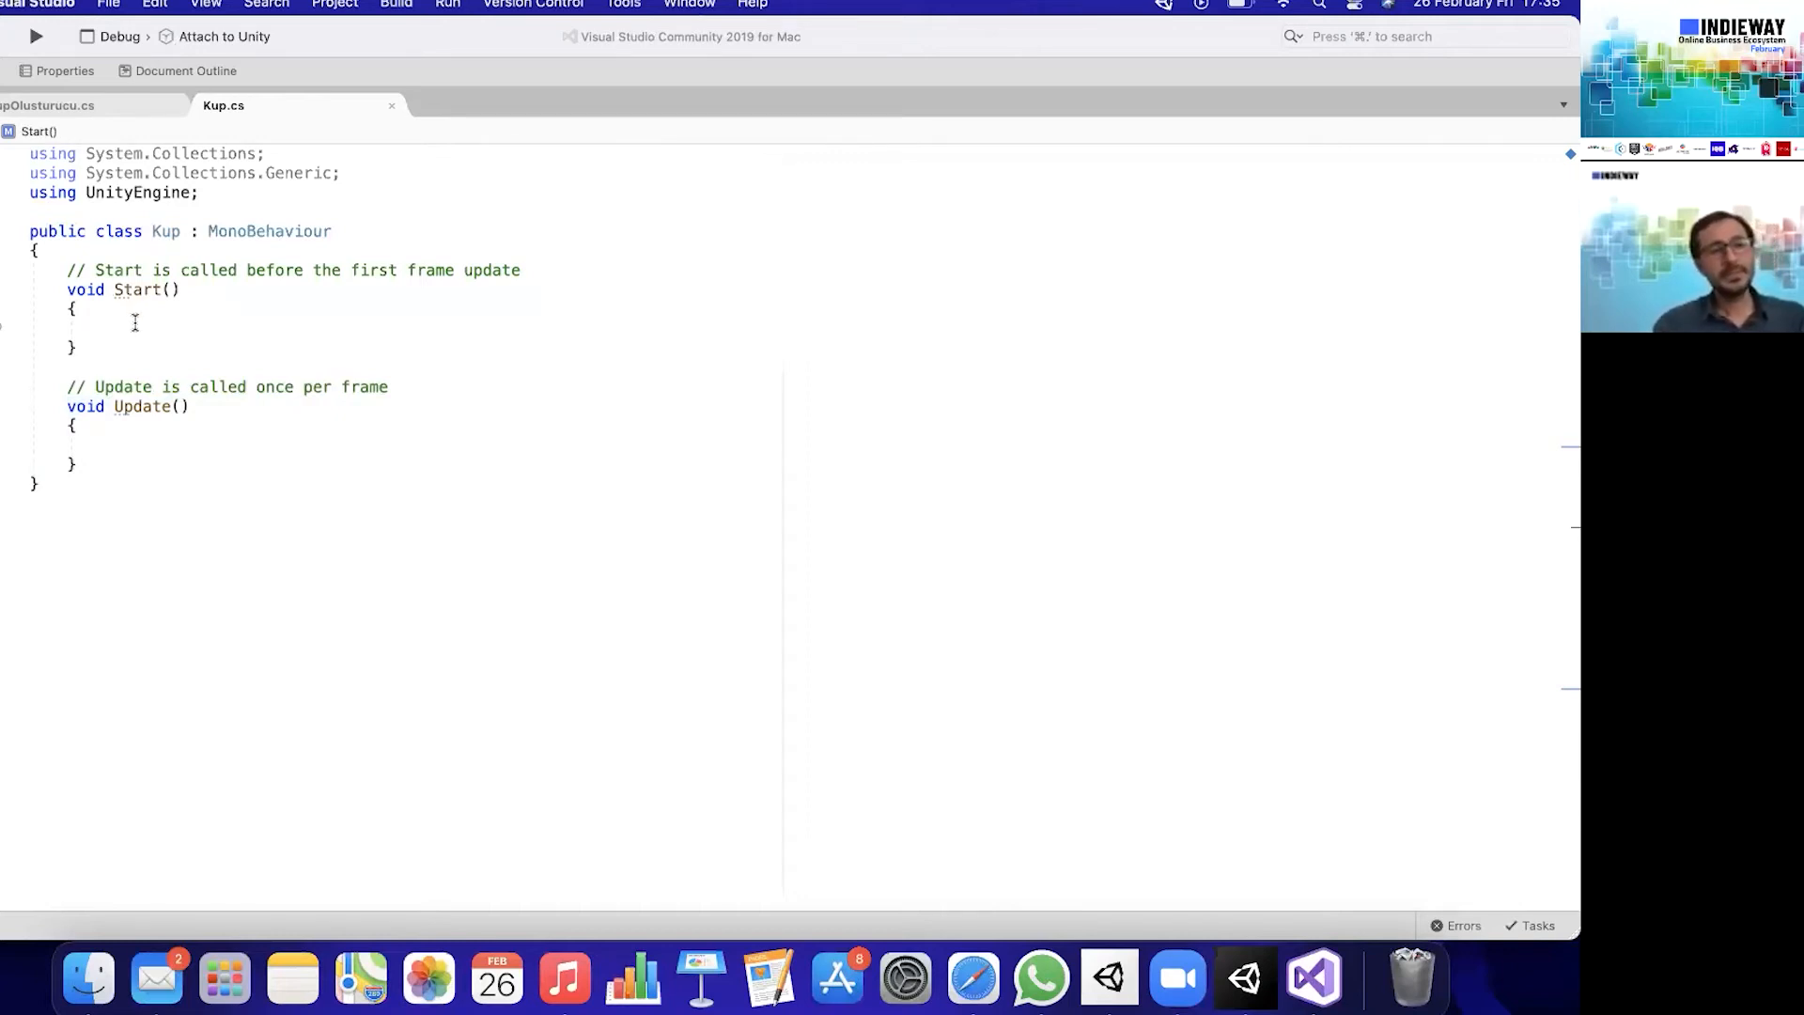
- Add an OnCollisionEnter(Collision collision) method below Update in the Kup class
click(114, 449)
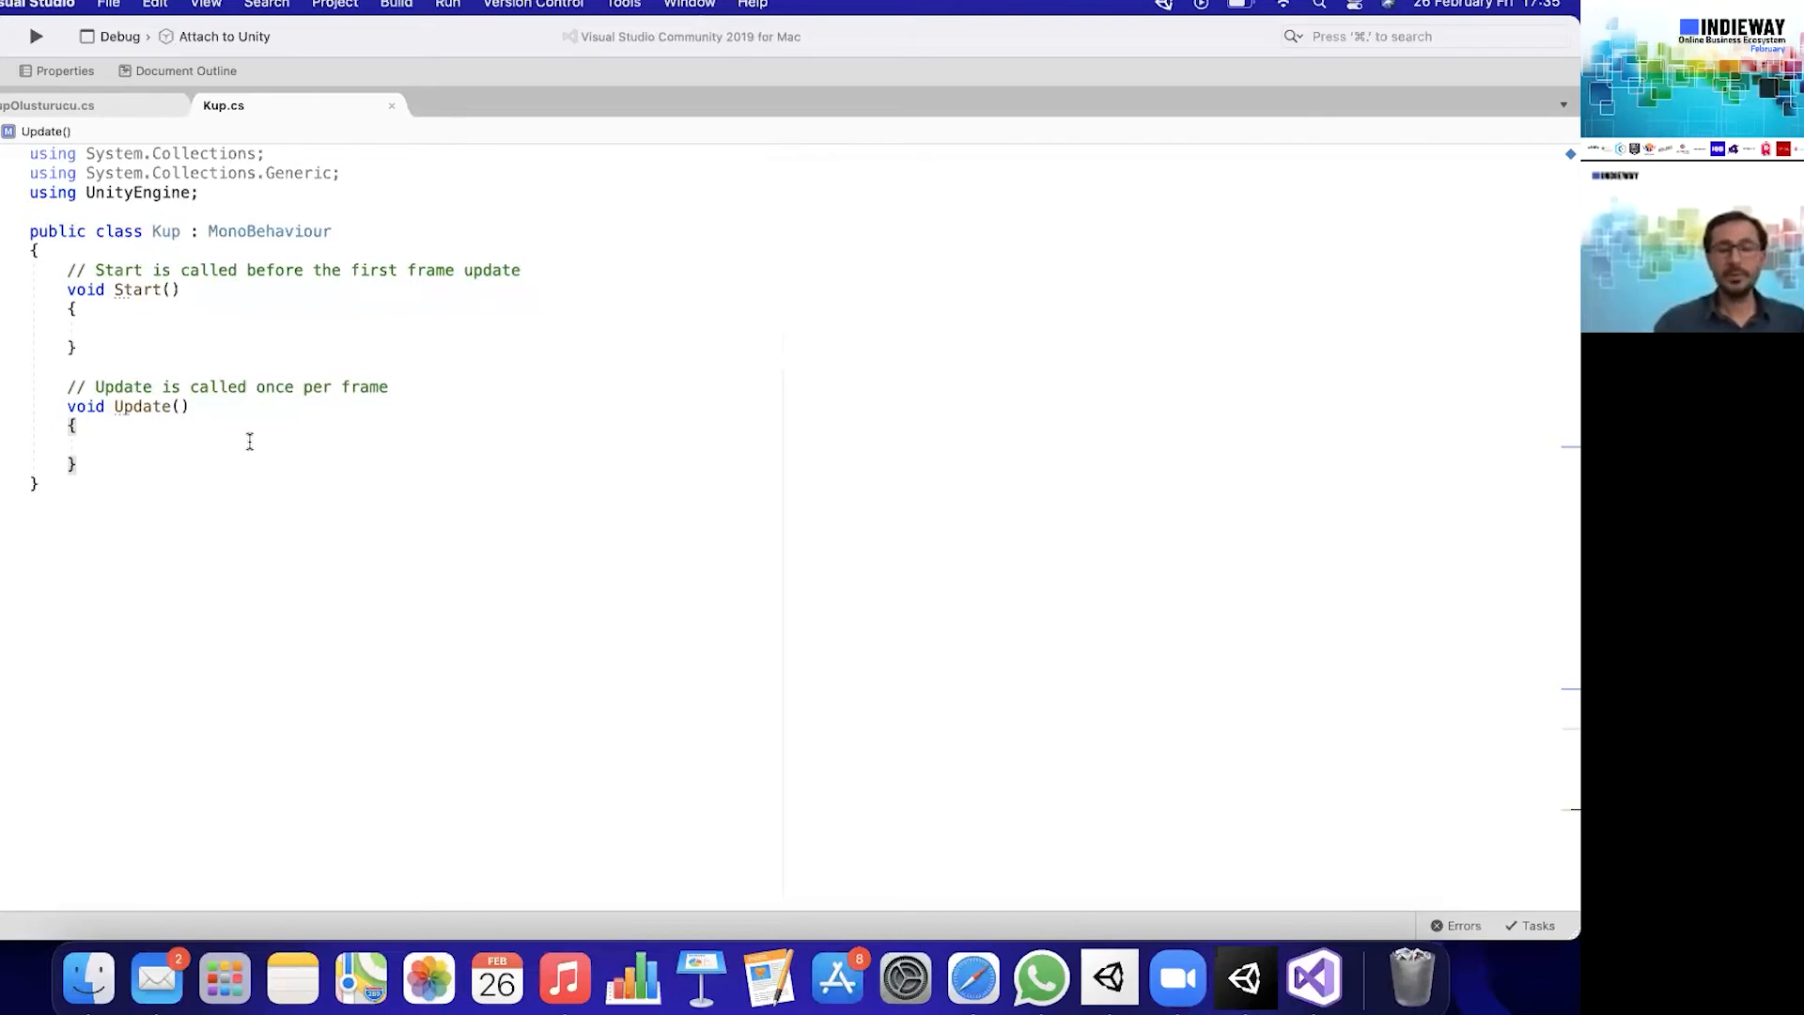
key(Return)
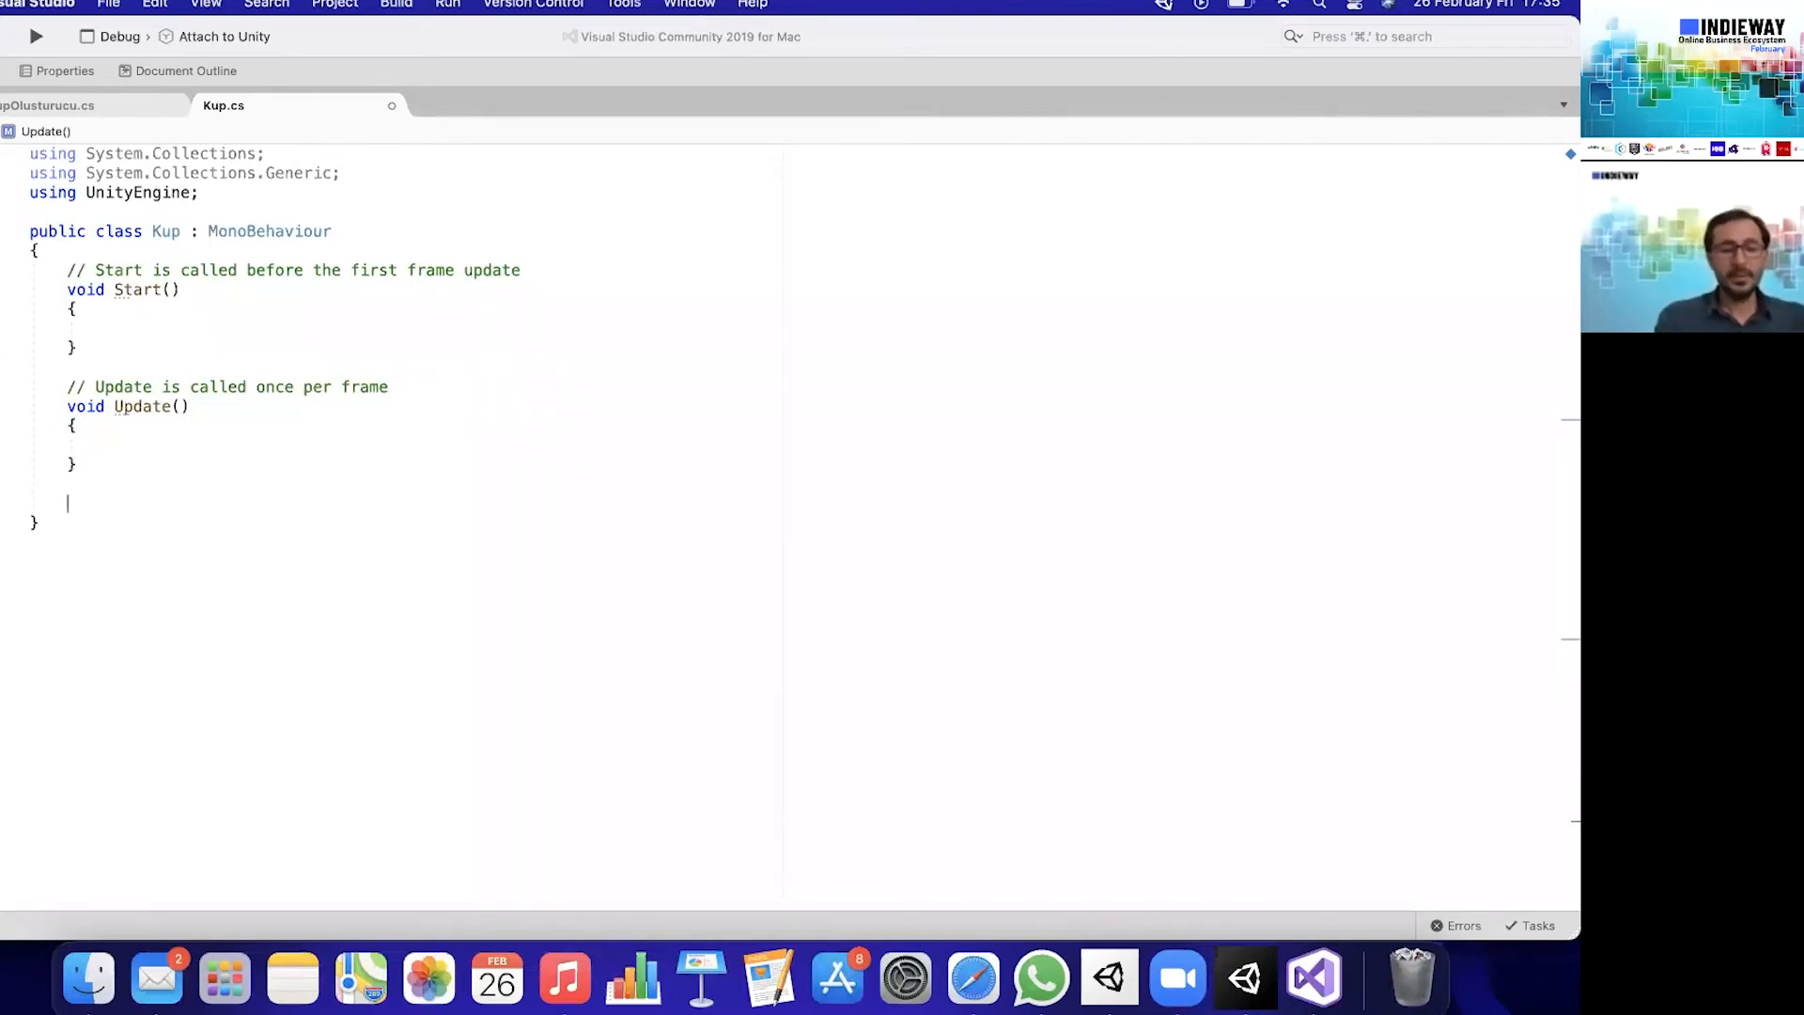
text(oncol)
key(Return)
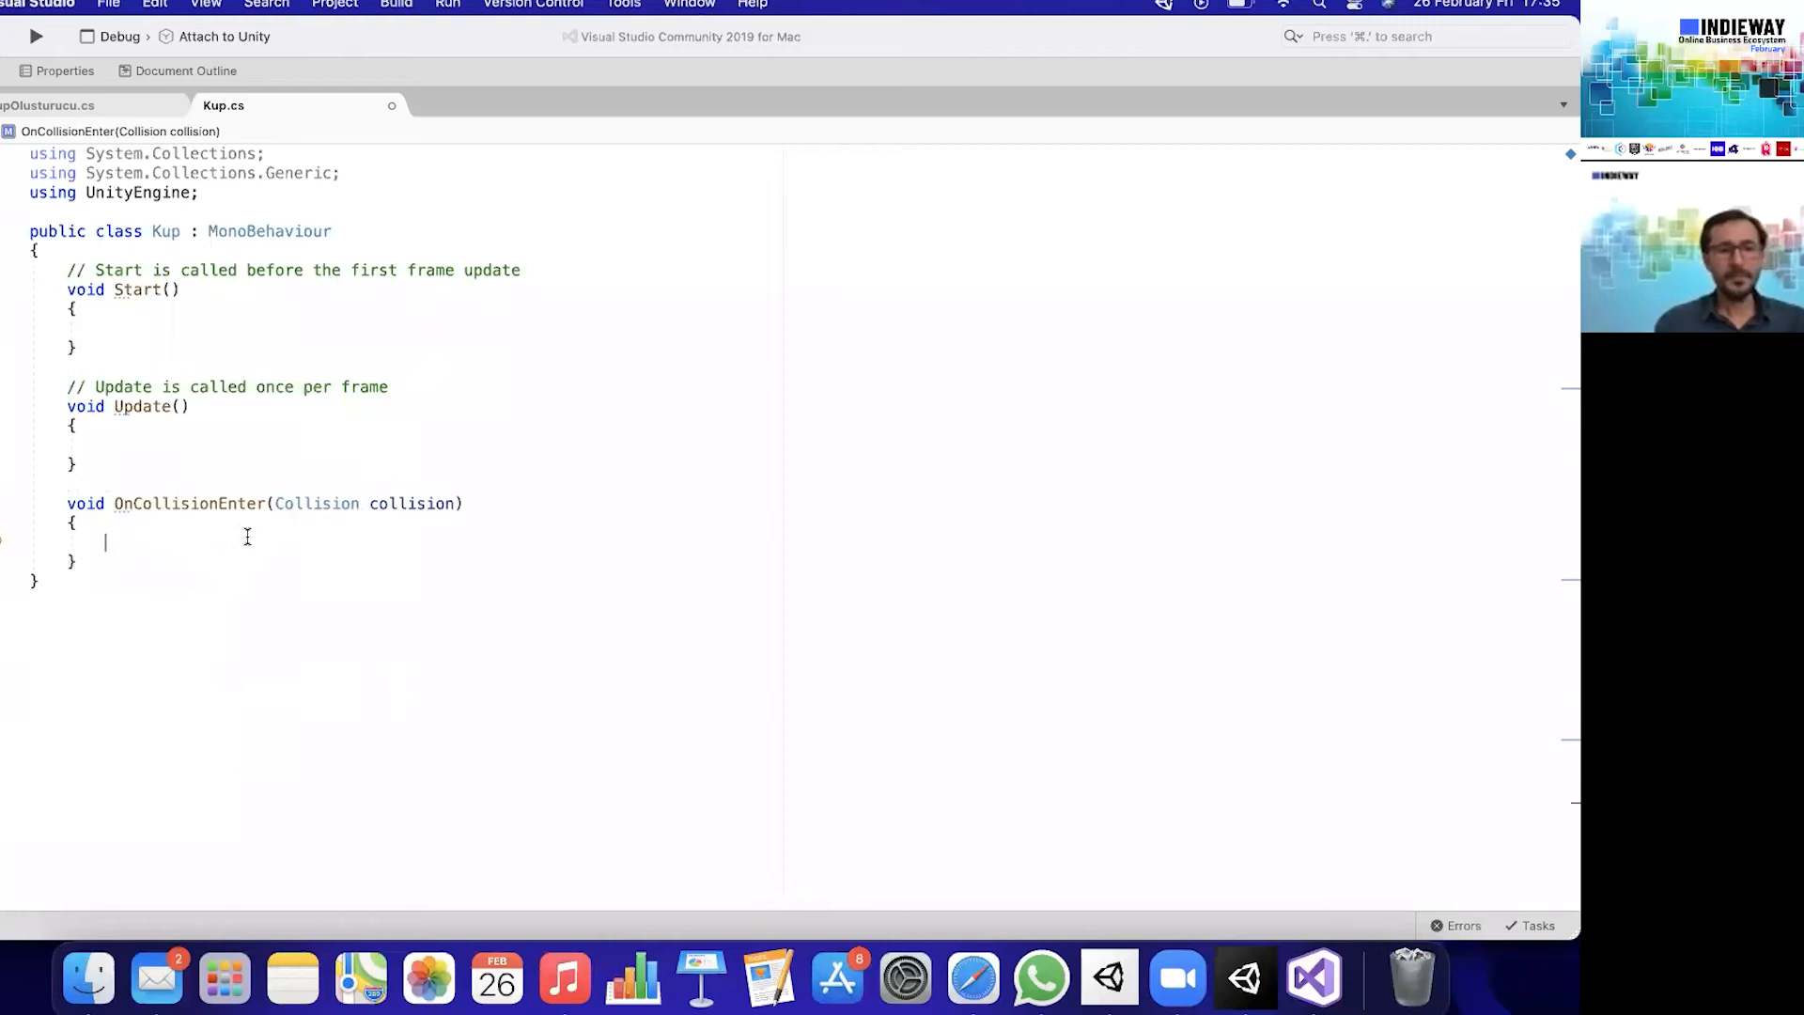
- Add Debug.Log("Çarpışma Gerçekleşti"); inside the OnCollisionEnter method and save Kup.cs
text(Debu)
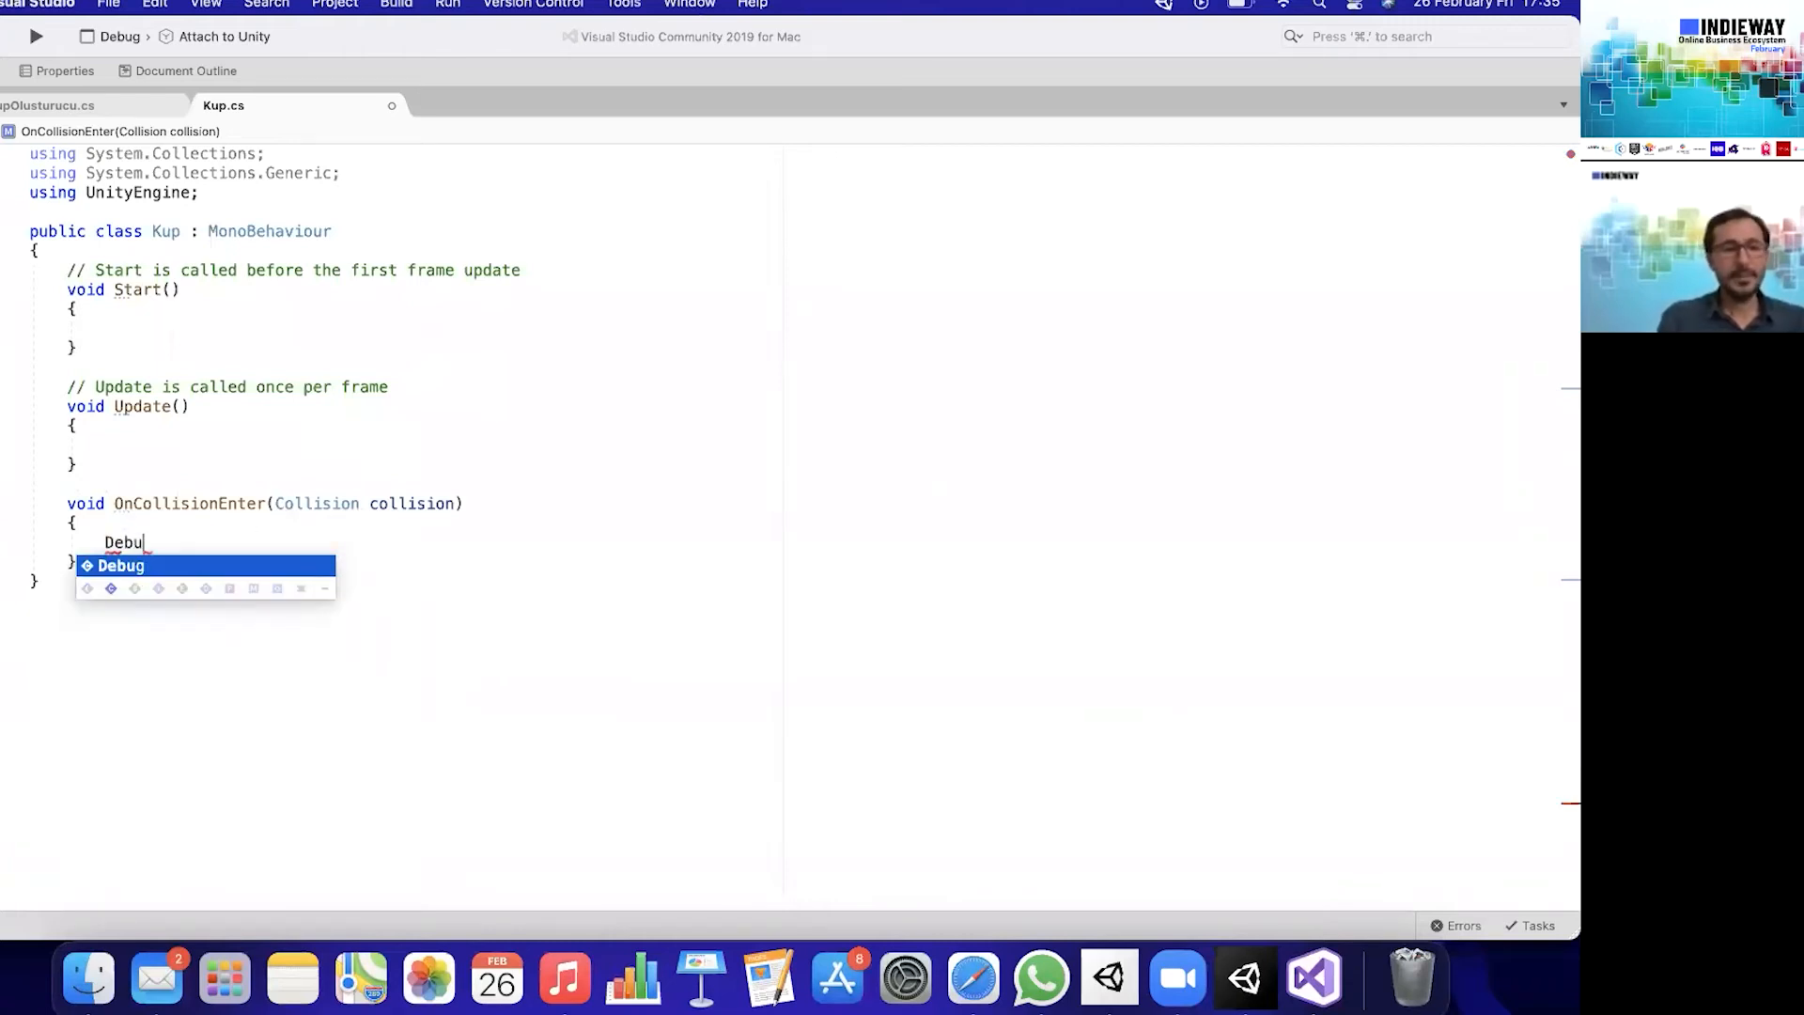
text(g.Log)
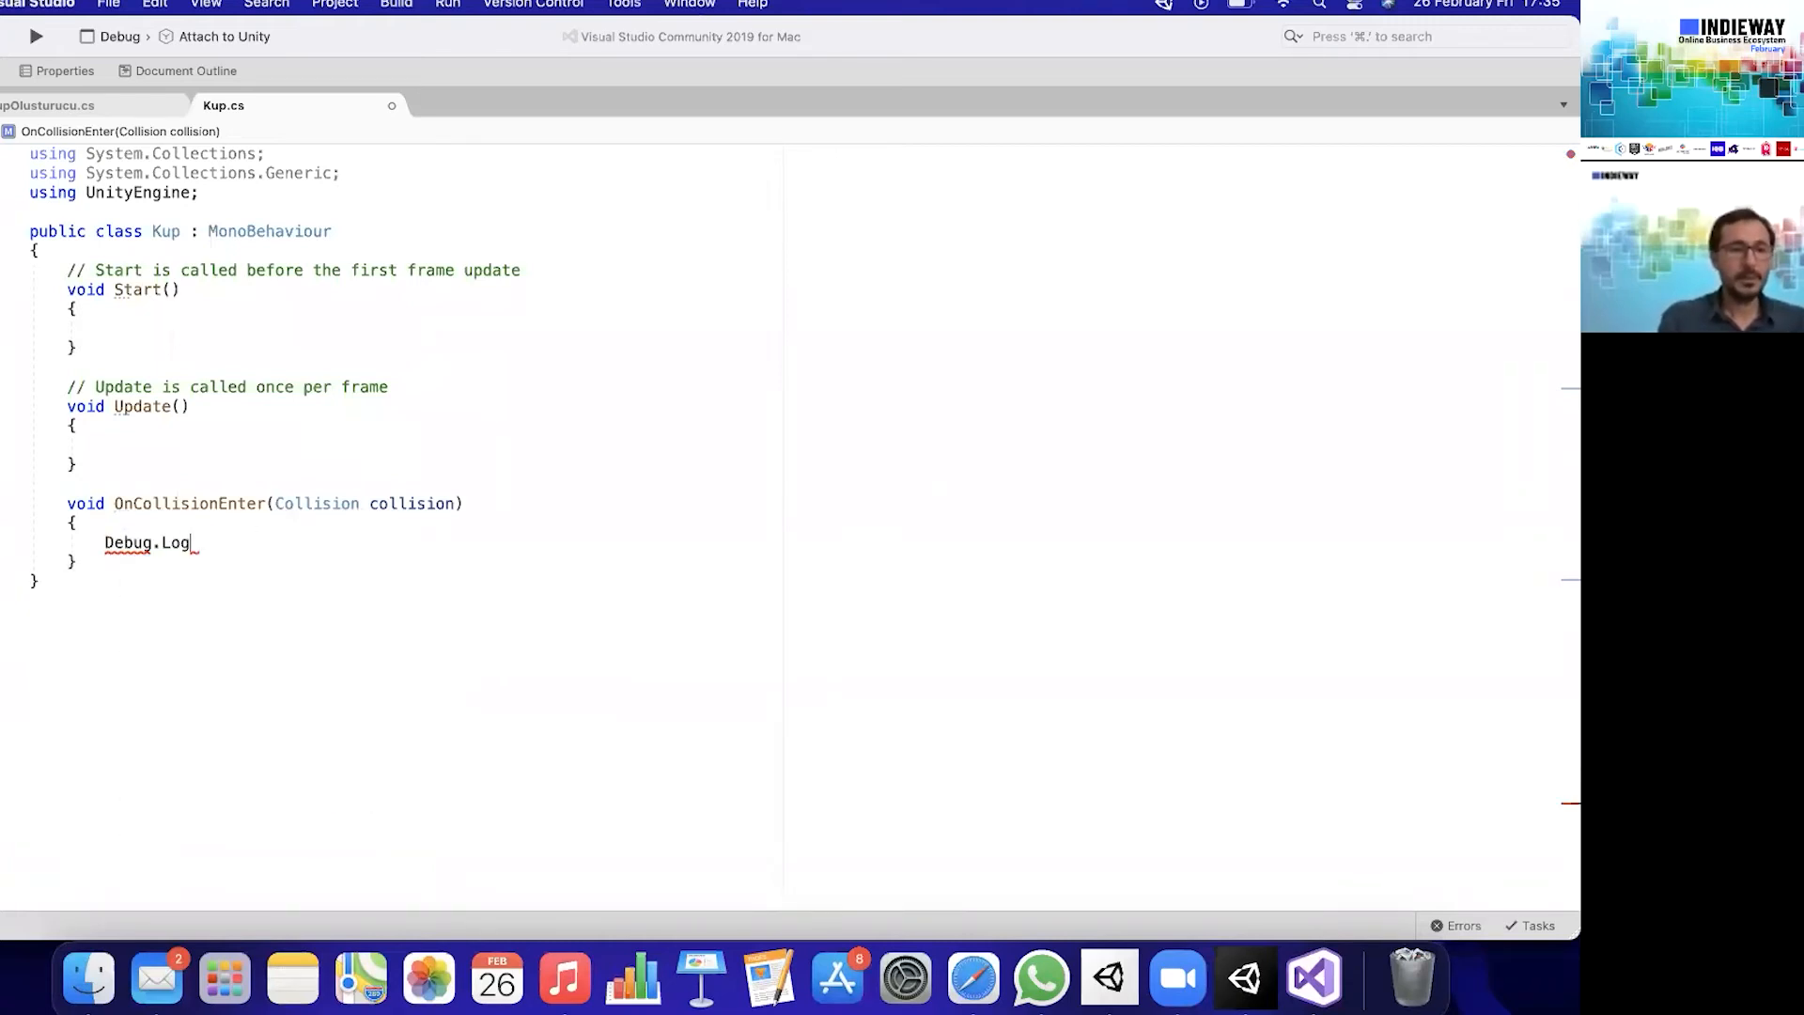
text((")
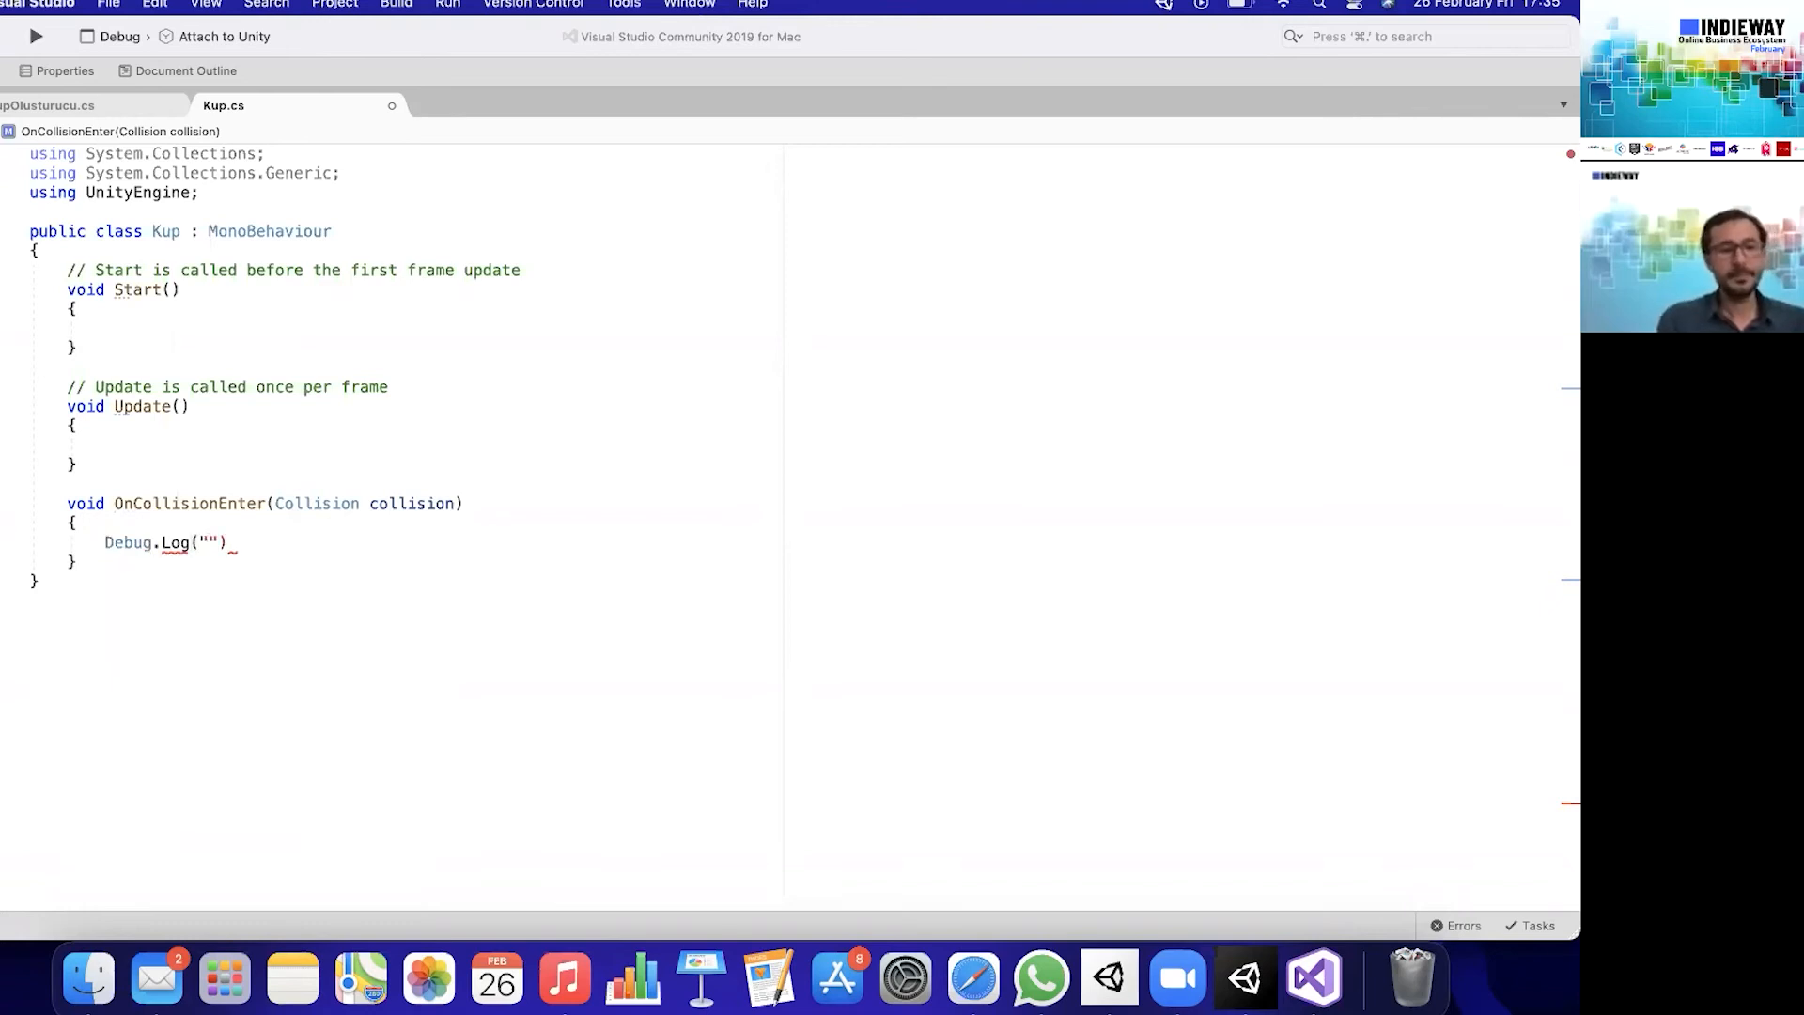
text(Ça");)
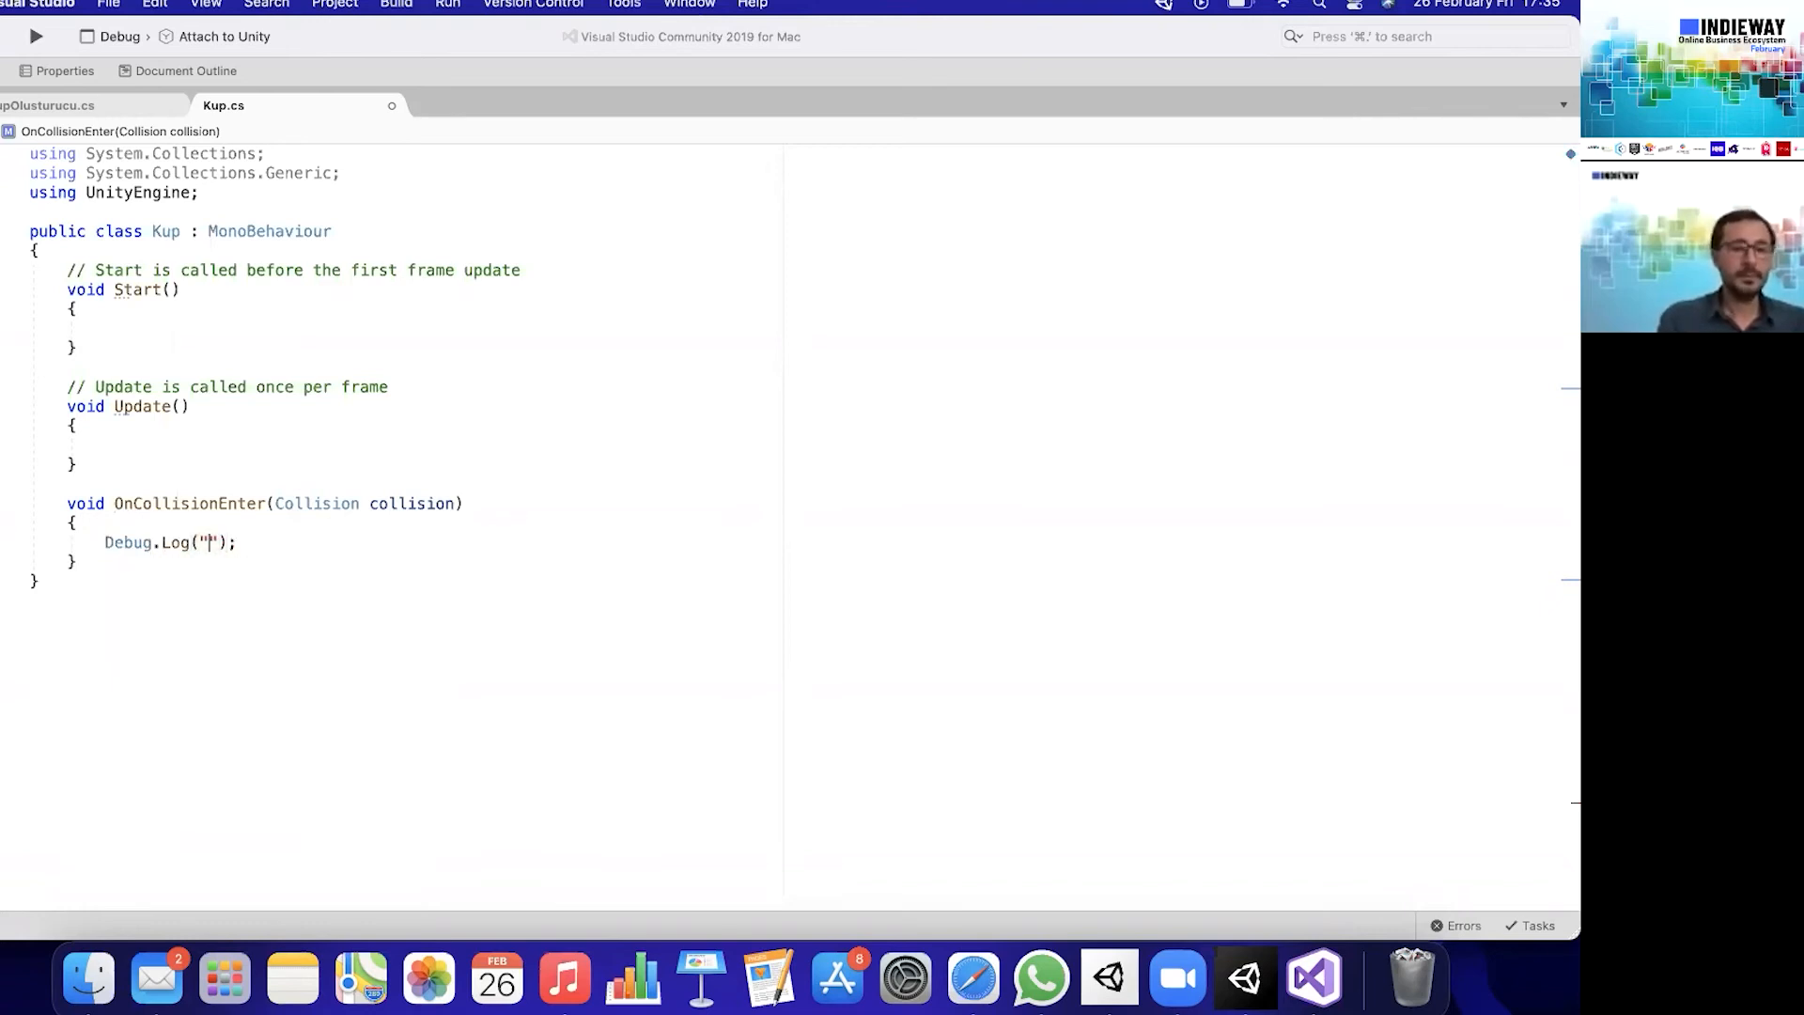
text(rpışma )
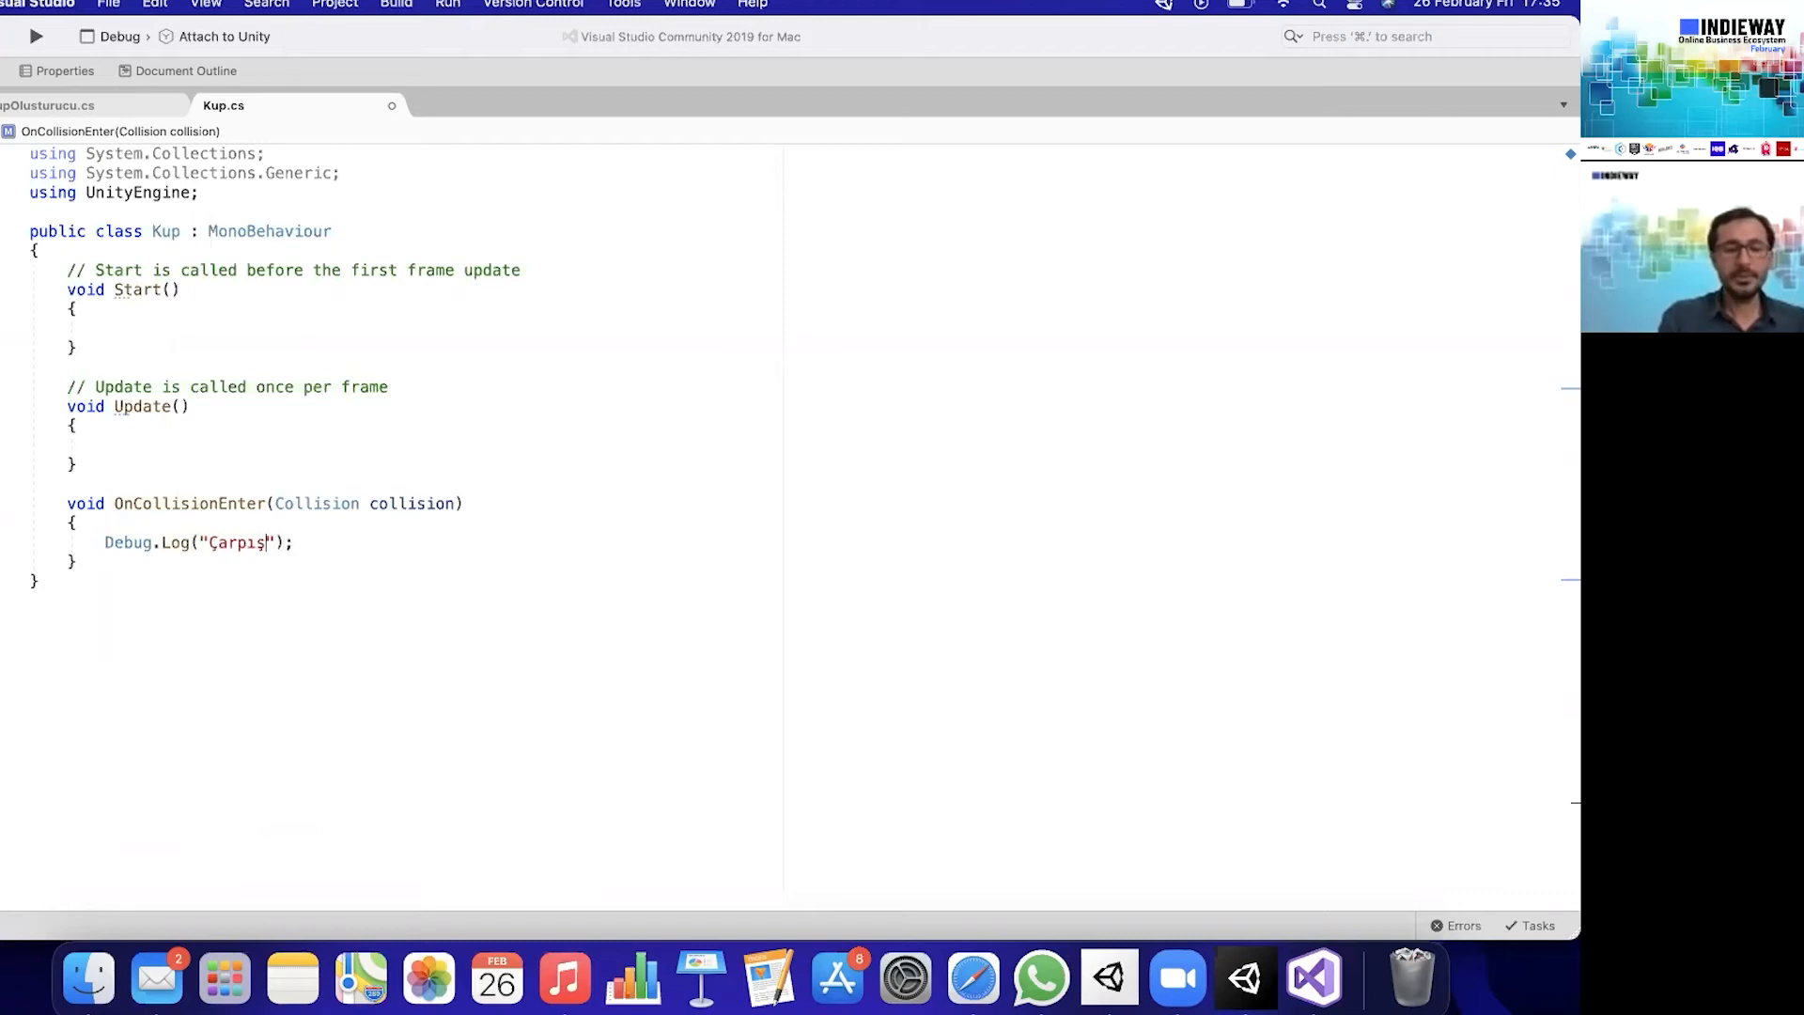
text(Gerçekleşt)
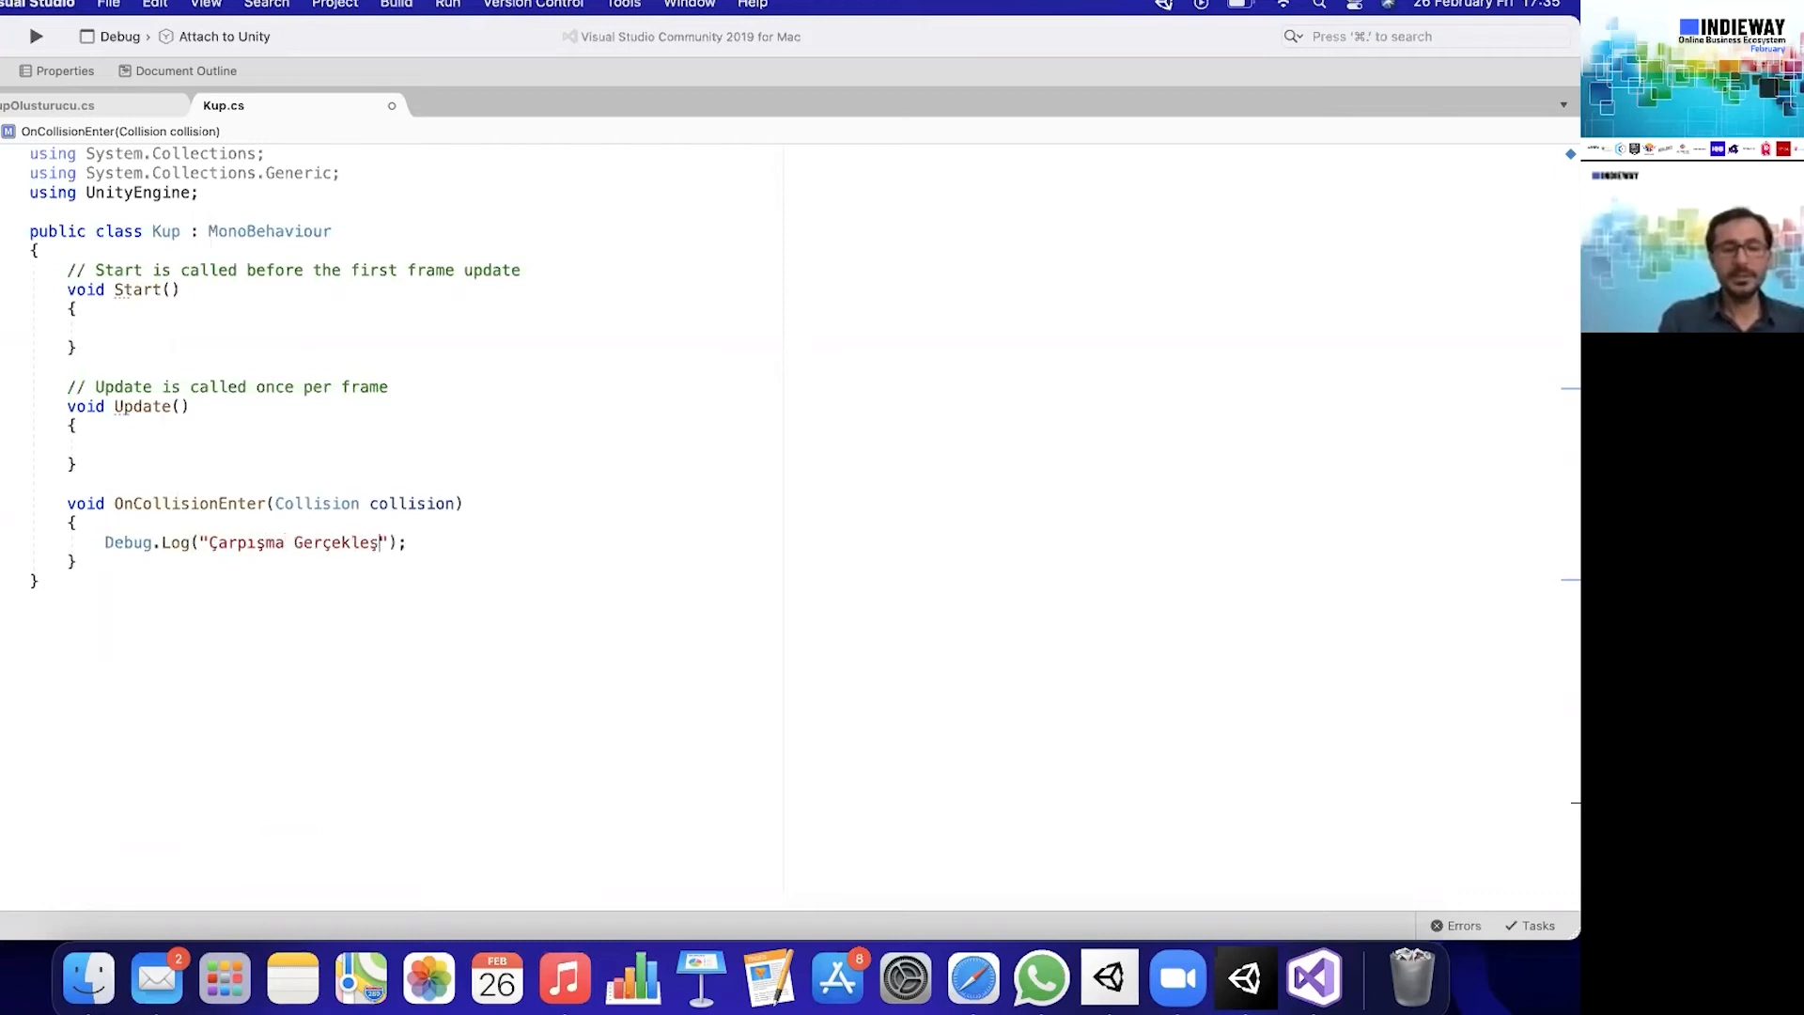
text(i)
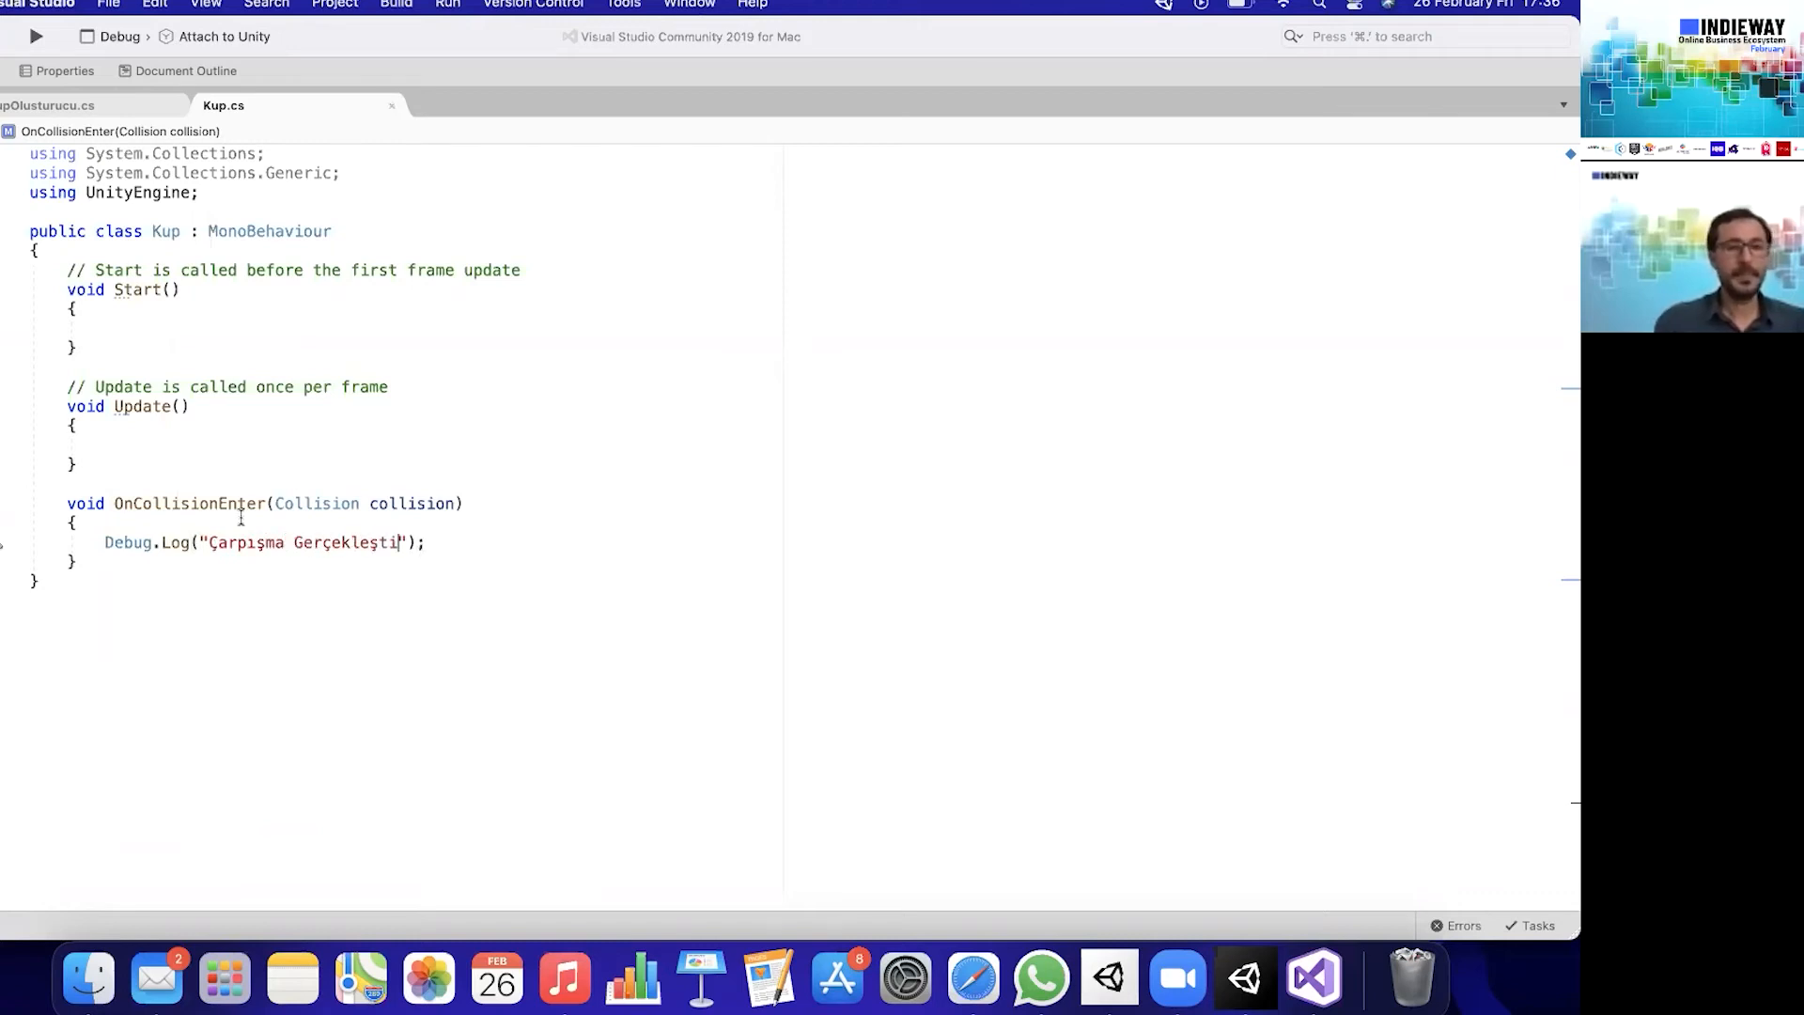
click(608, 563)
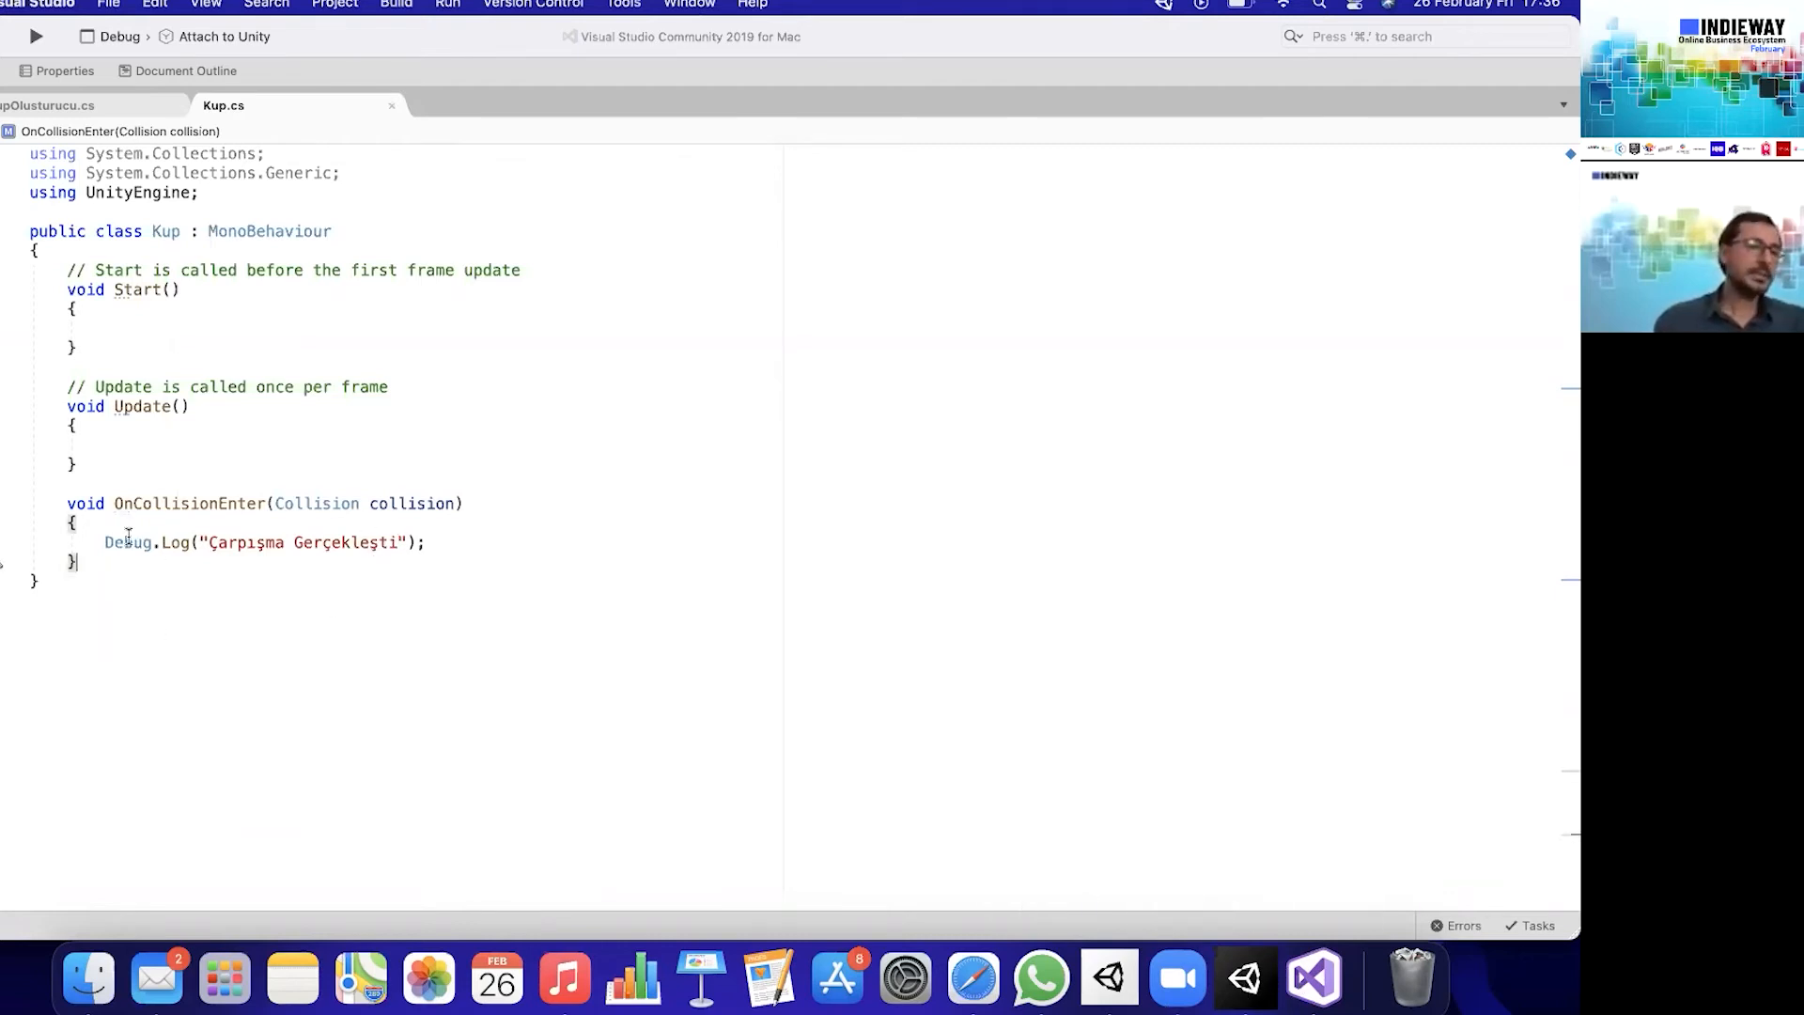
click(478, 546)
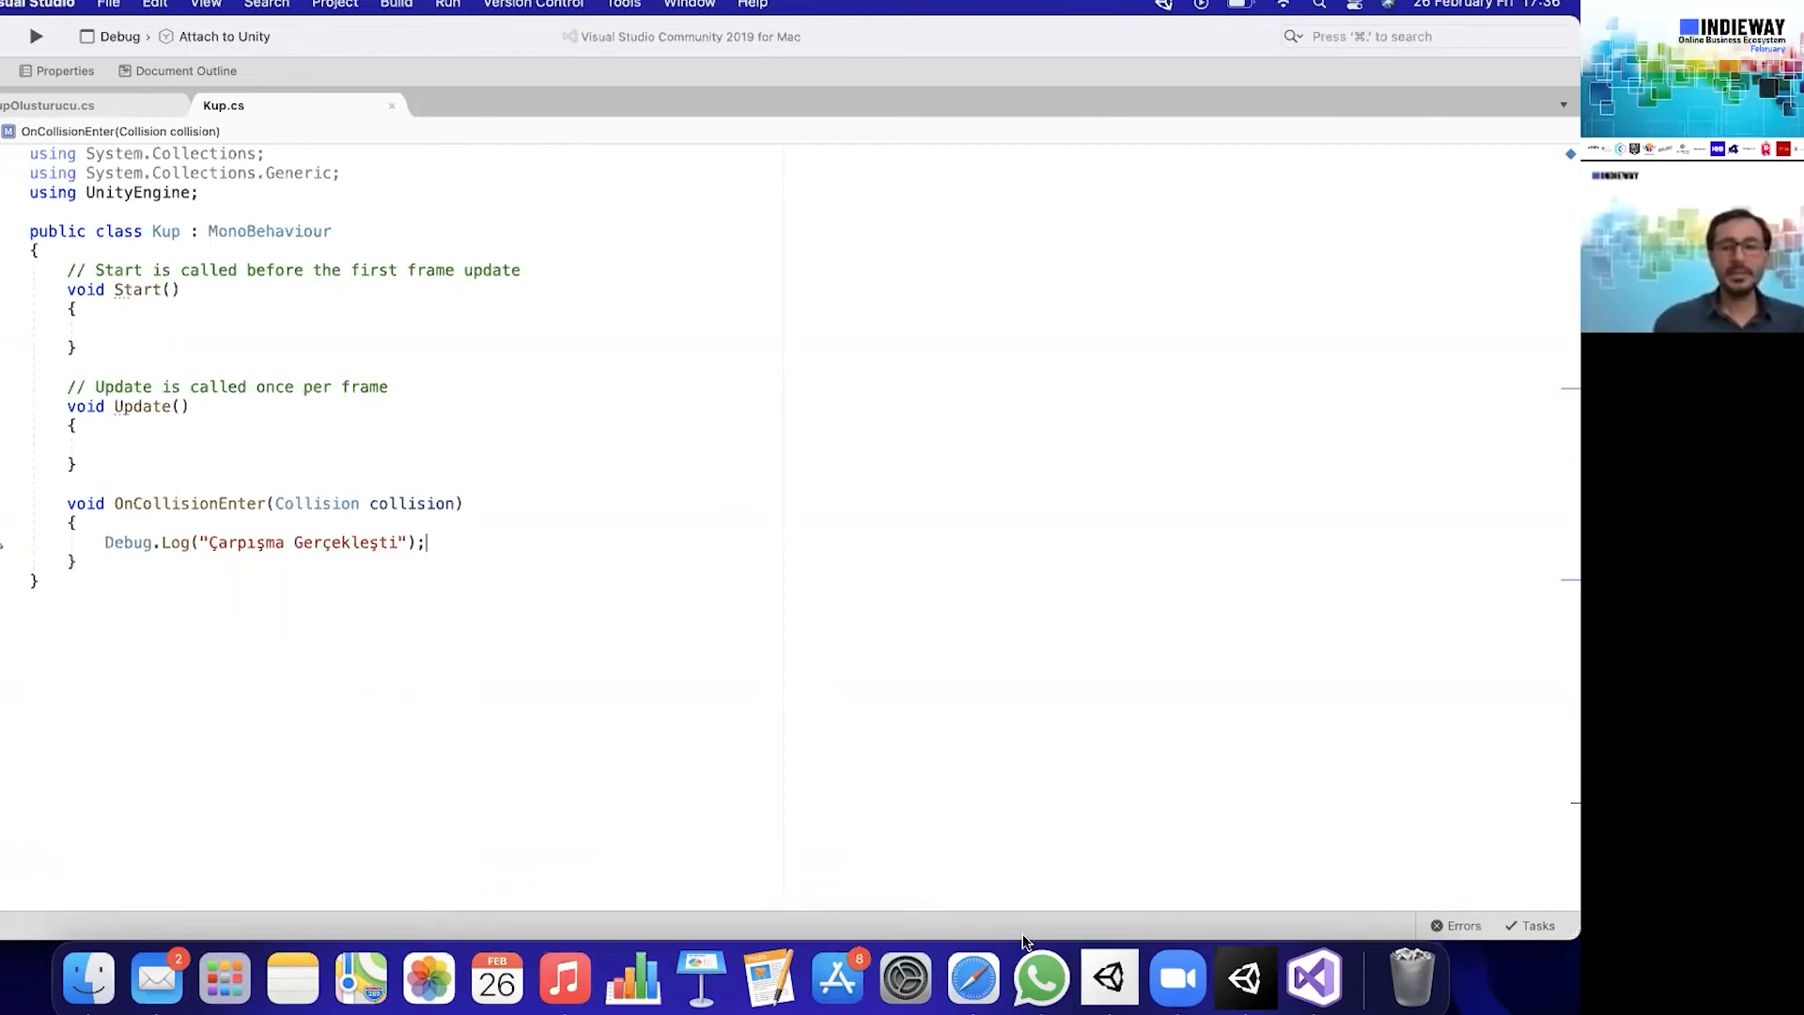
- Switch to Unity and reset the editor arrangement, trying the Default layout before applying 2 by 3
click(1244, 978)
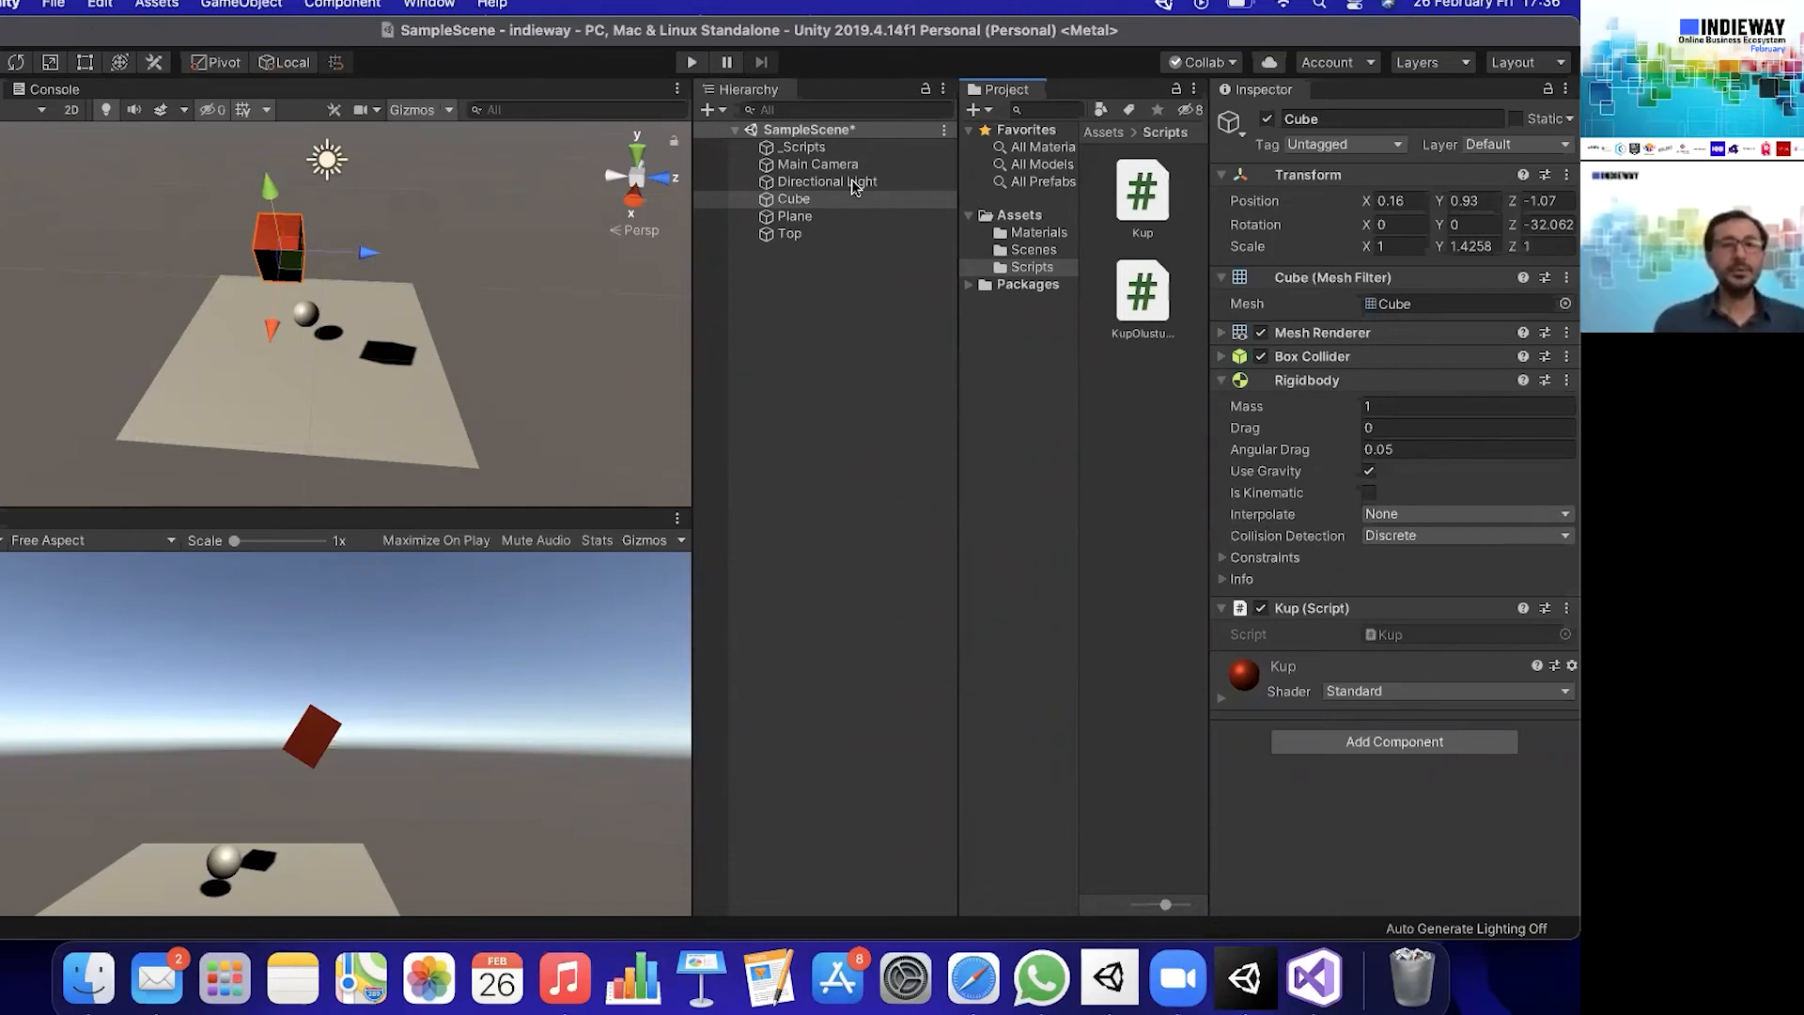
click(1551, 64)
click(1503, 129)
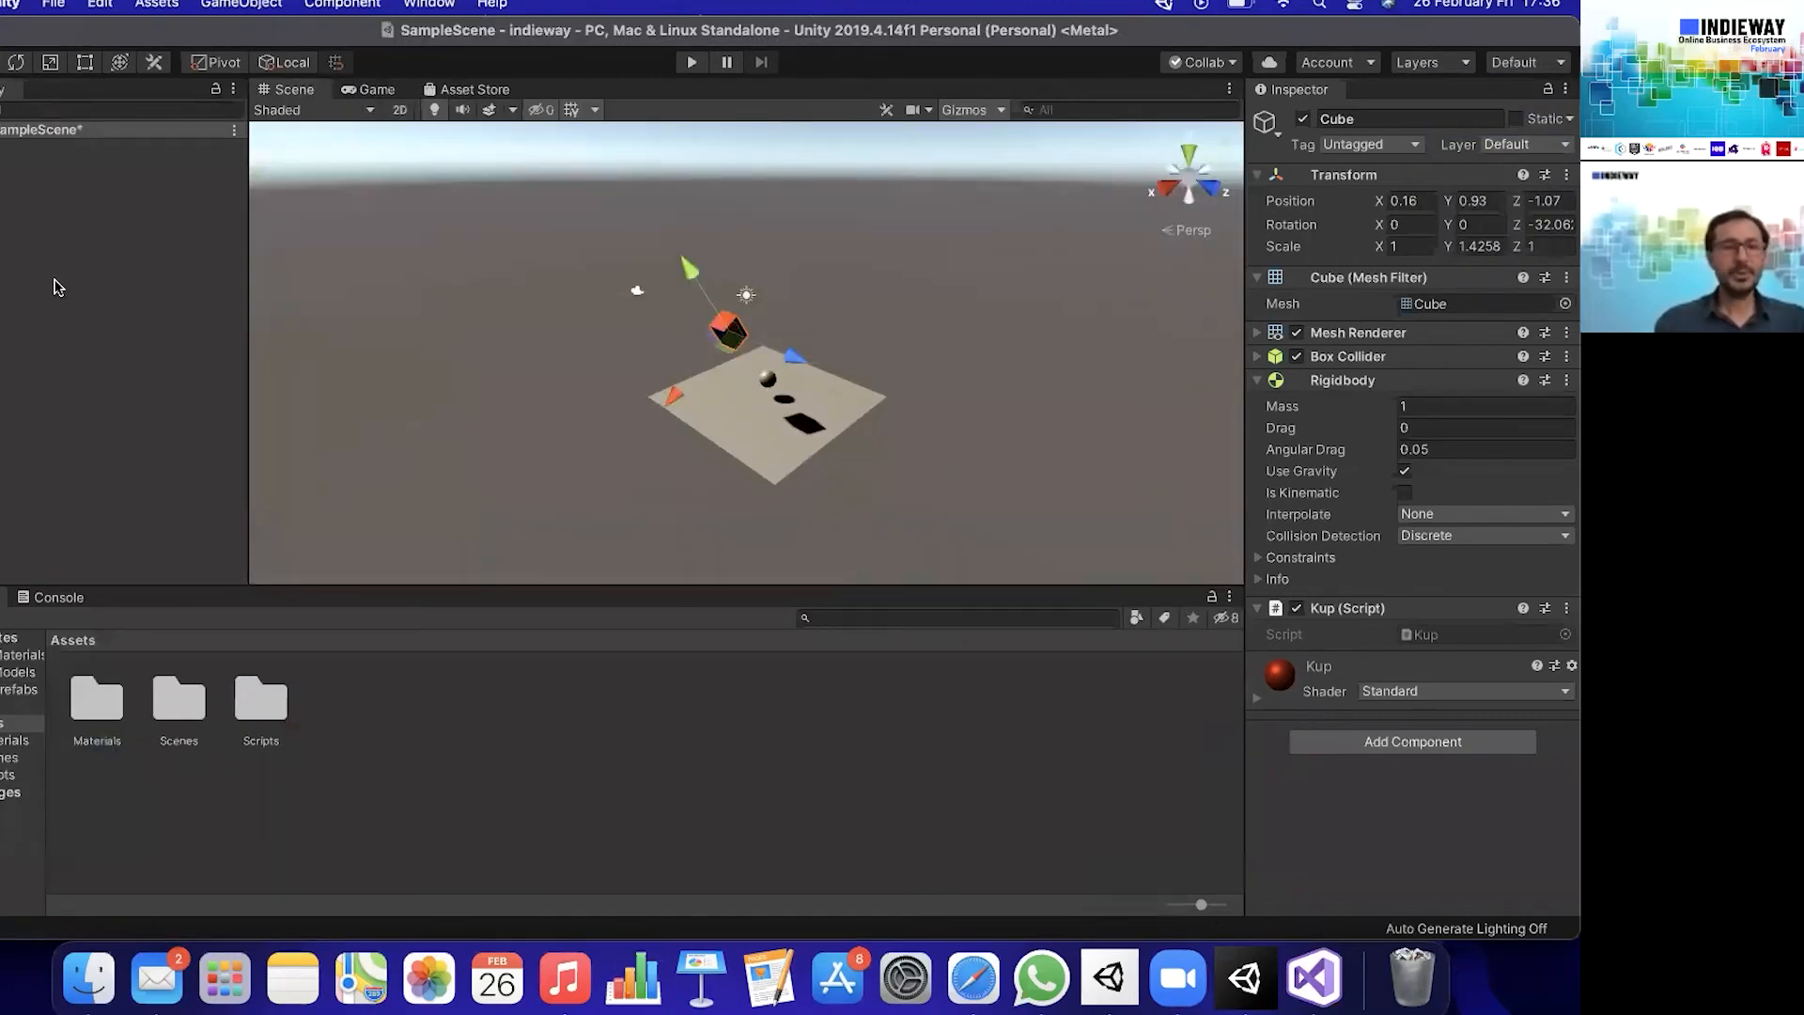
click(1509, 66)
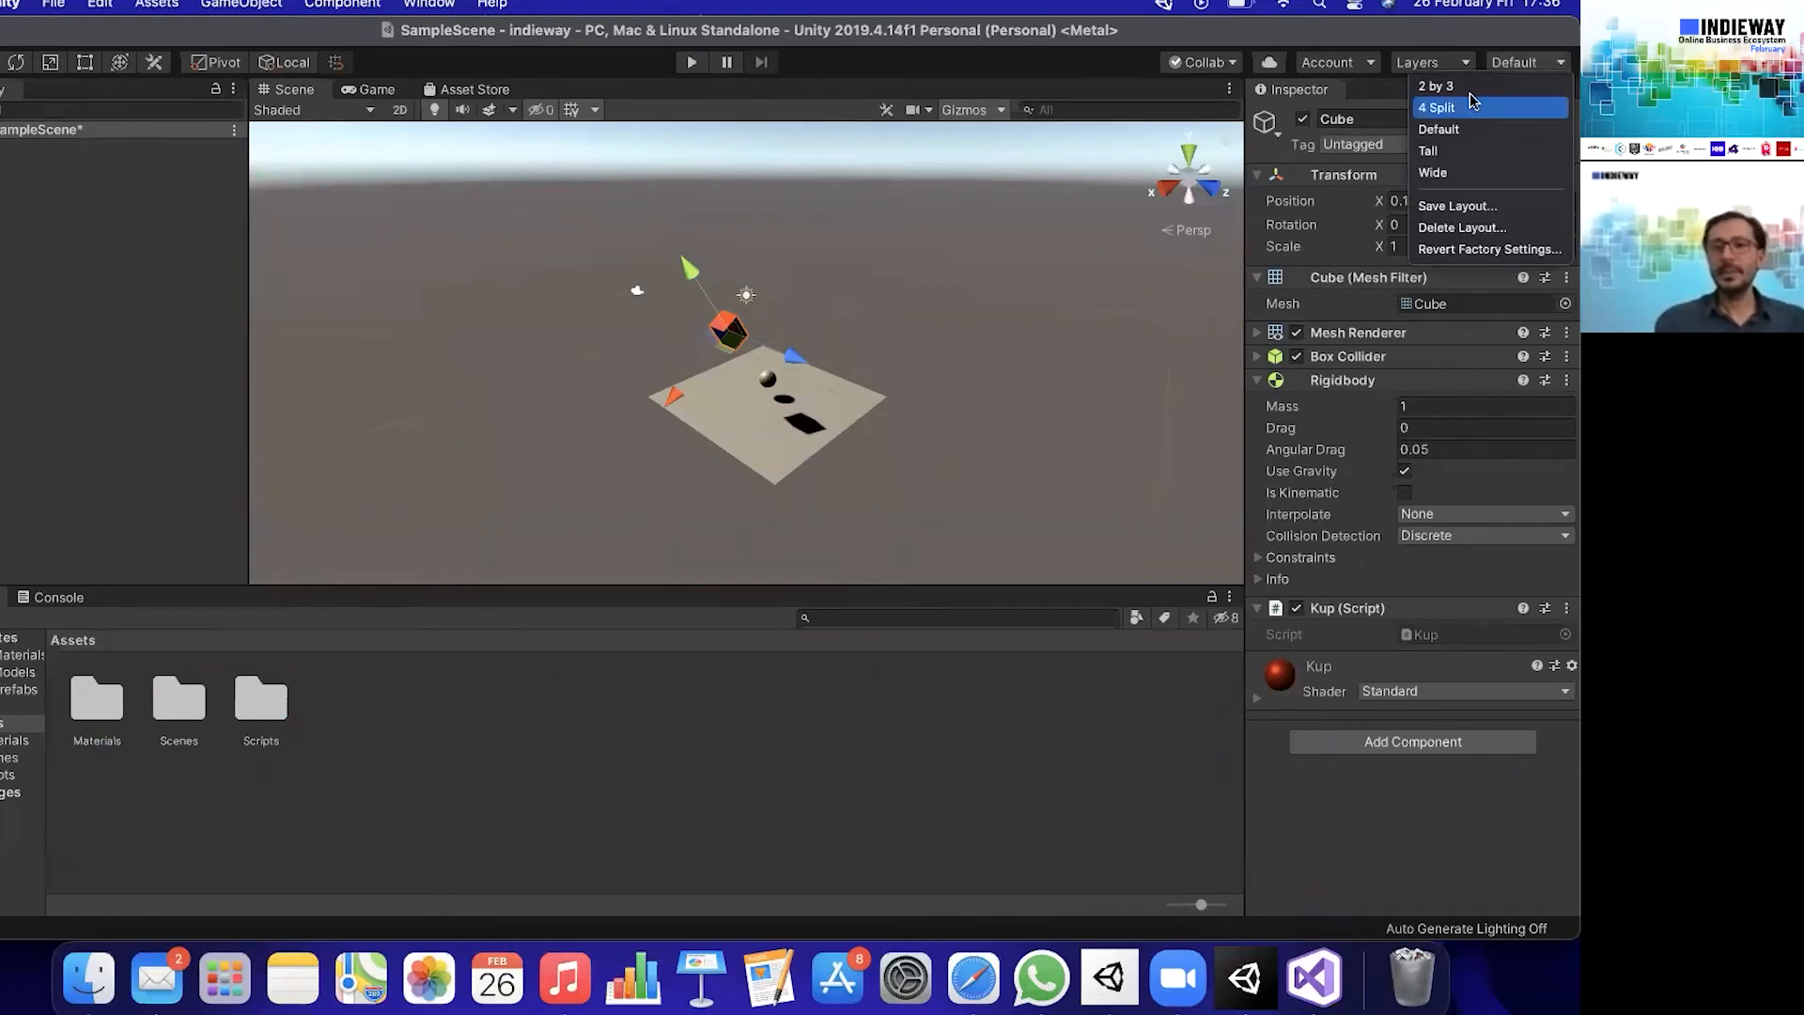
click(1470, 84)
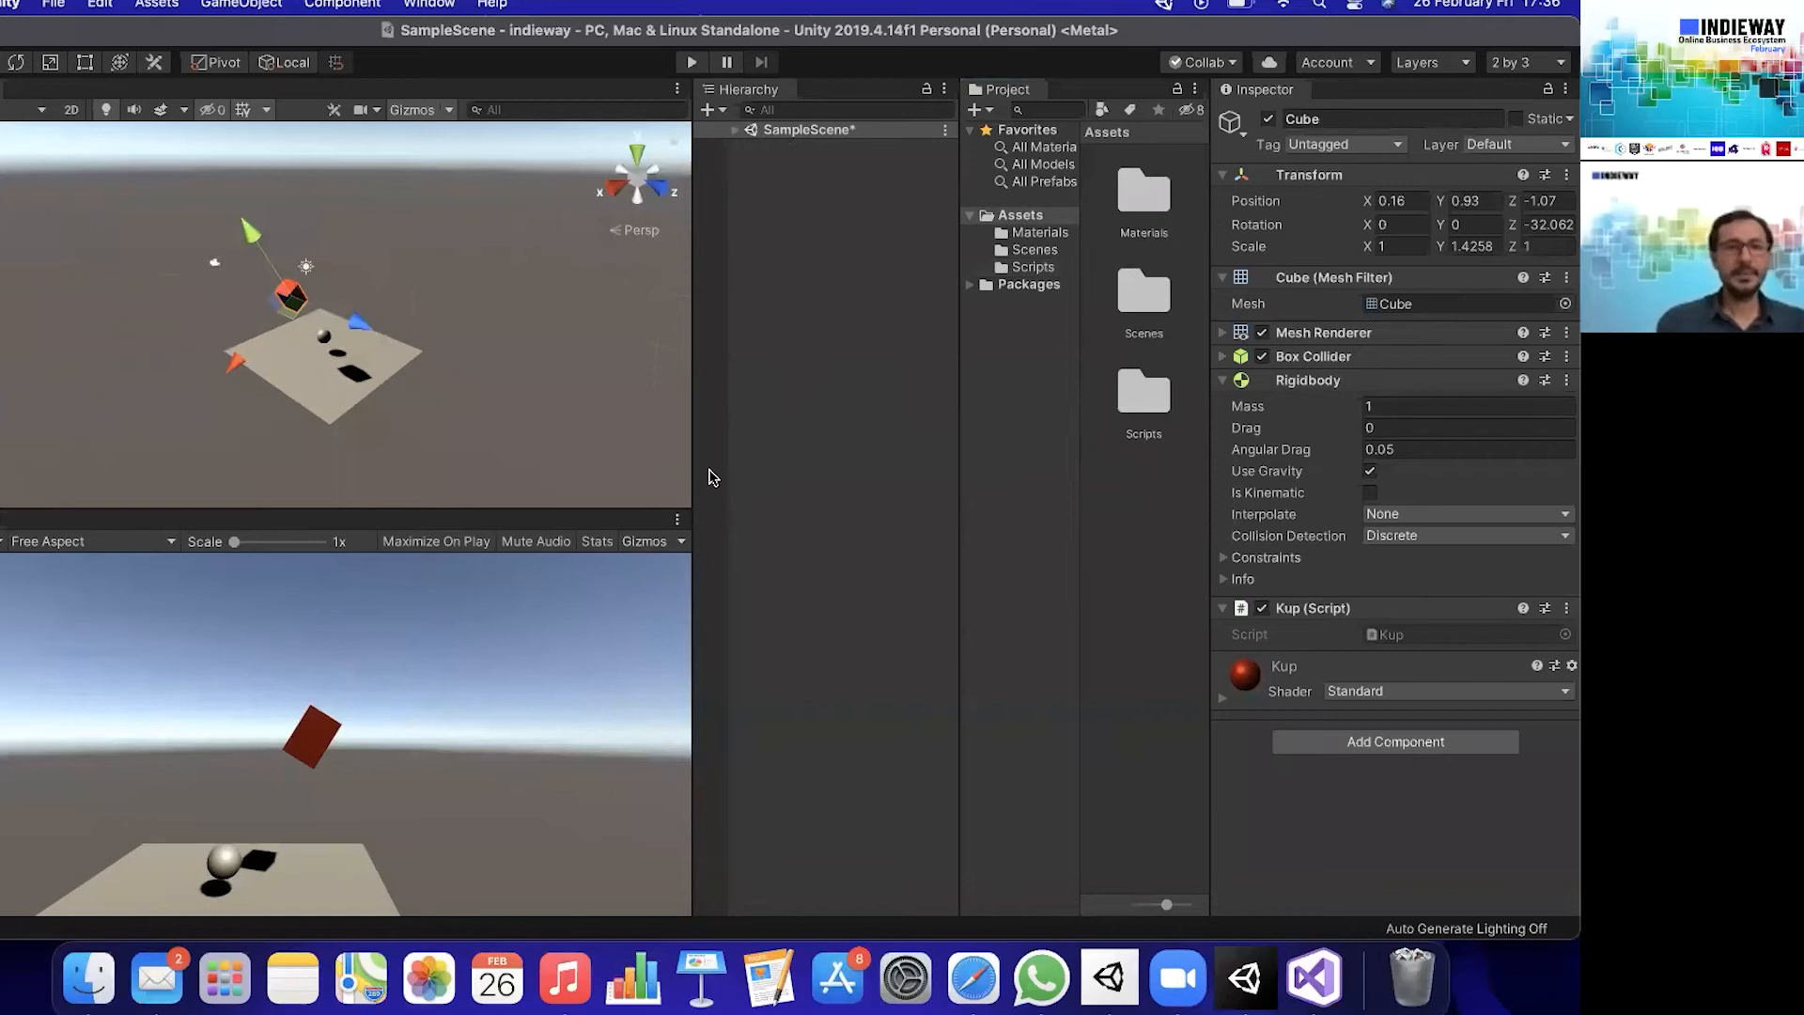
- Open the Console window and dock it beside the Scene view tab
click(445, 3)
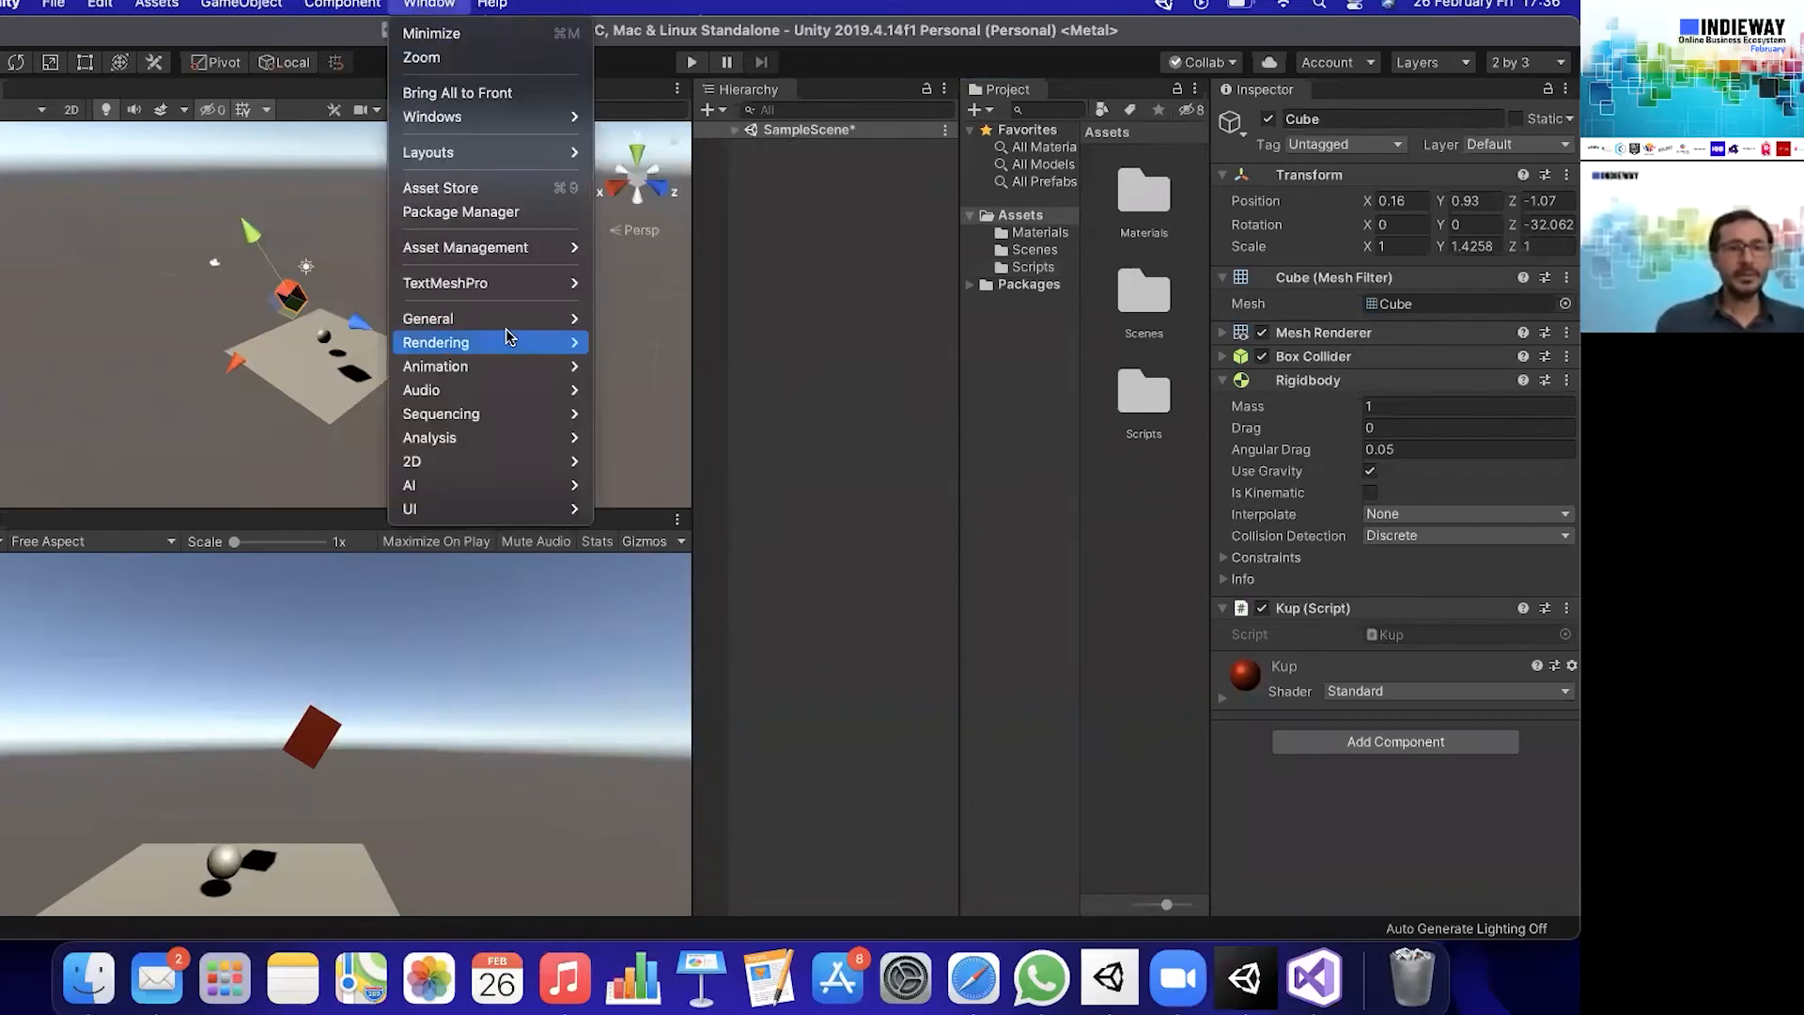
mouse_move(530, 322)
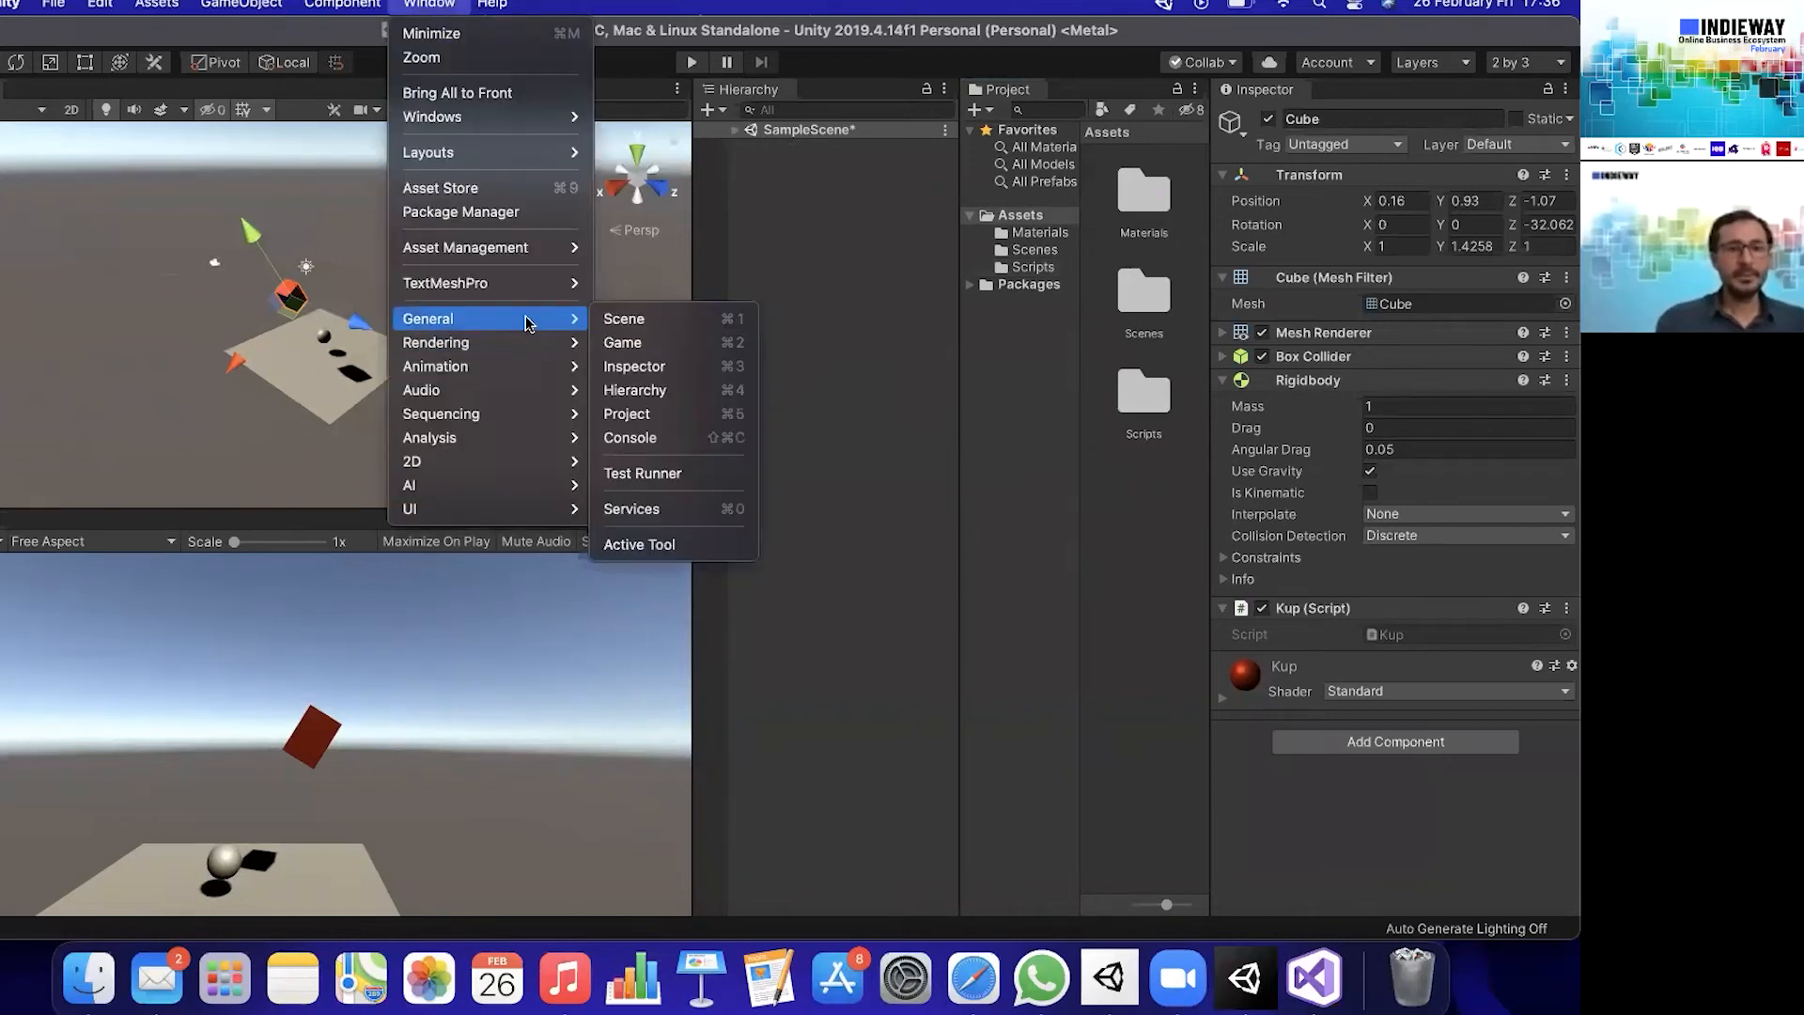
click(629, 436)
drag(724, 490, 47, 94)
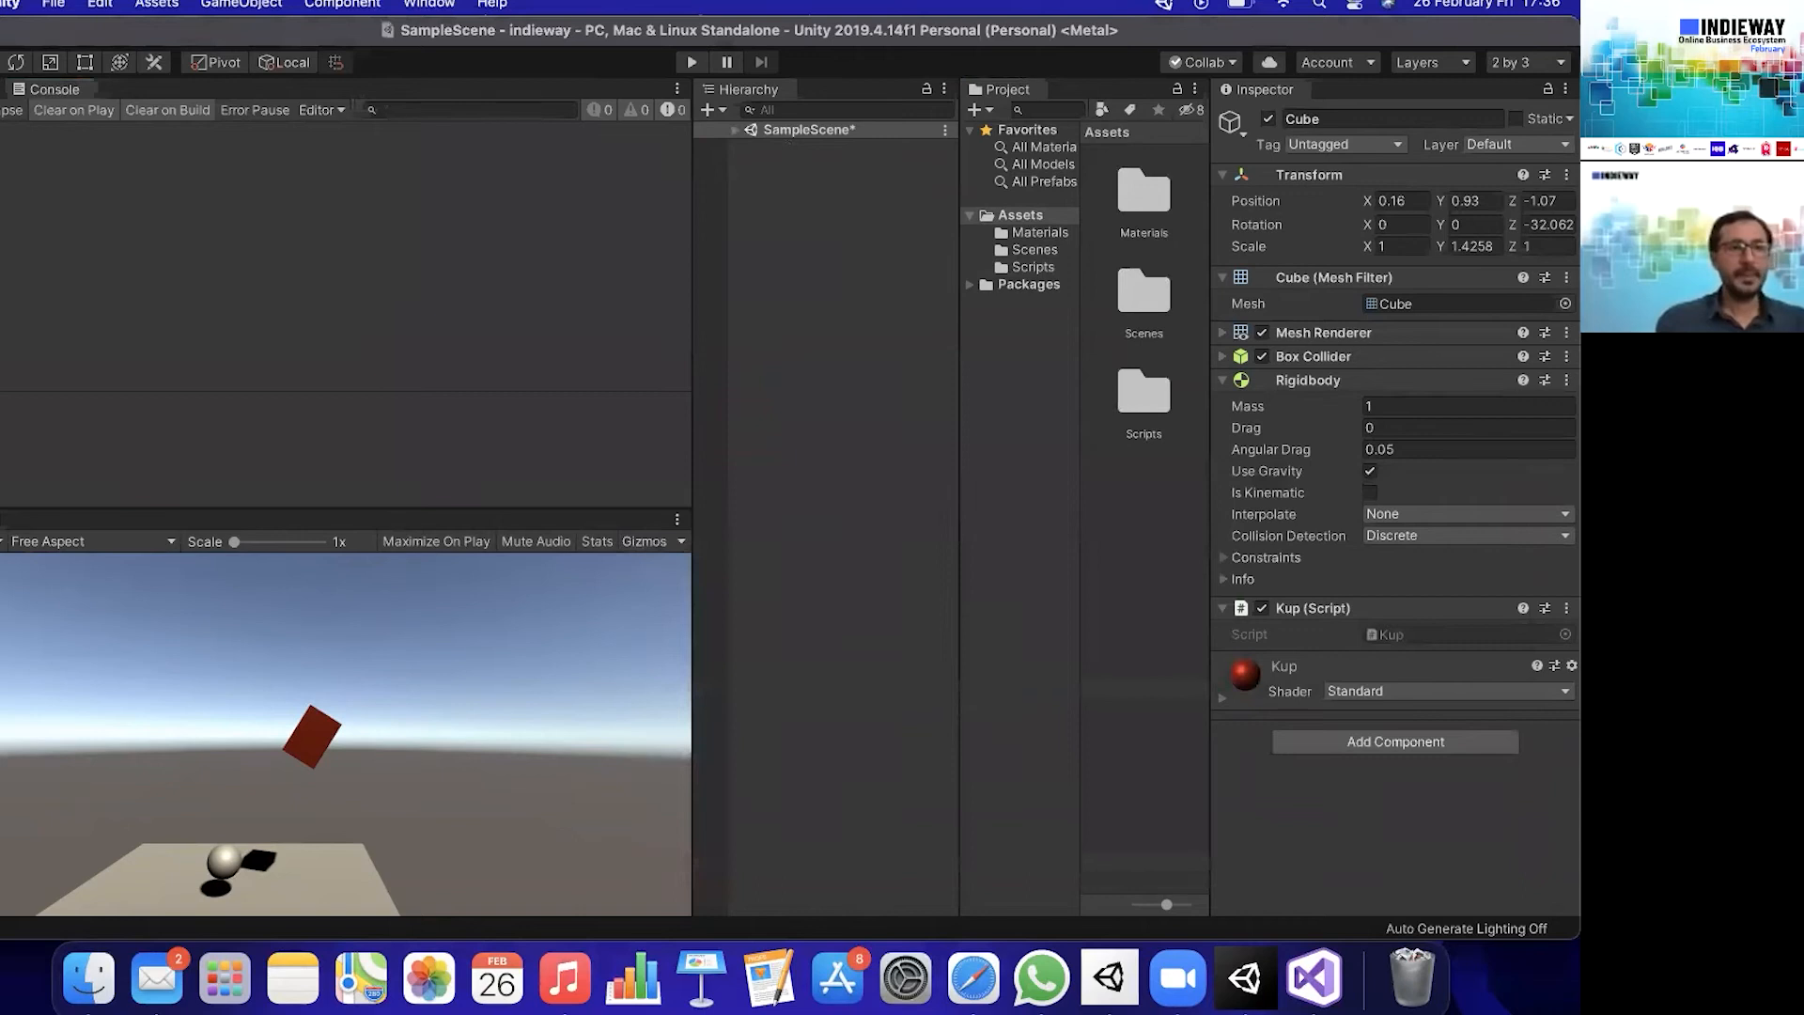
click(2, 89)
click(42, 91)
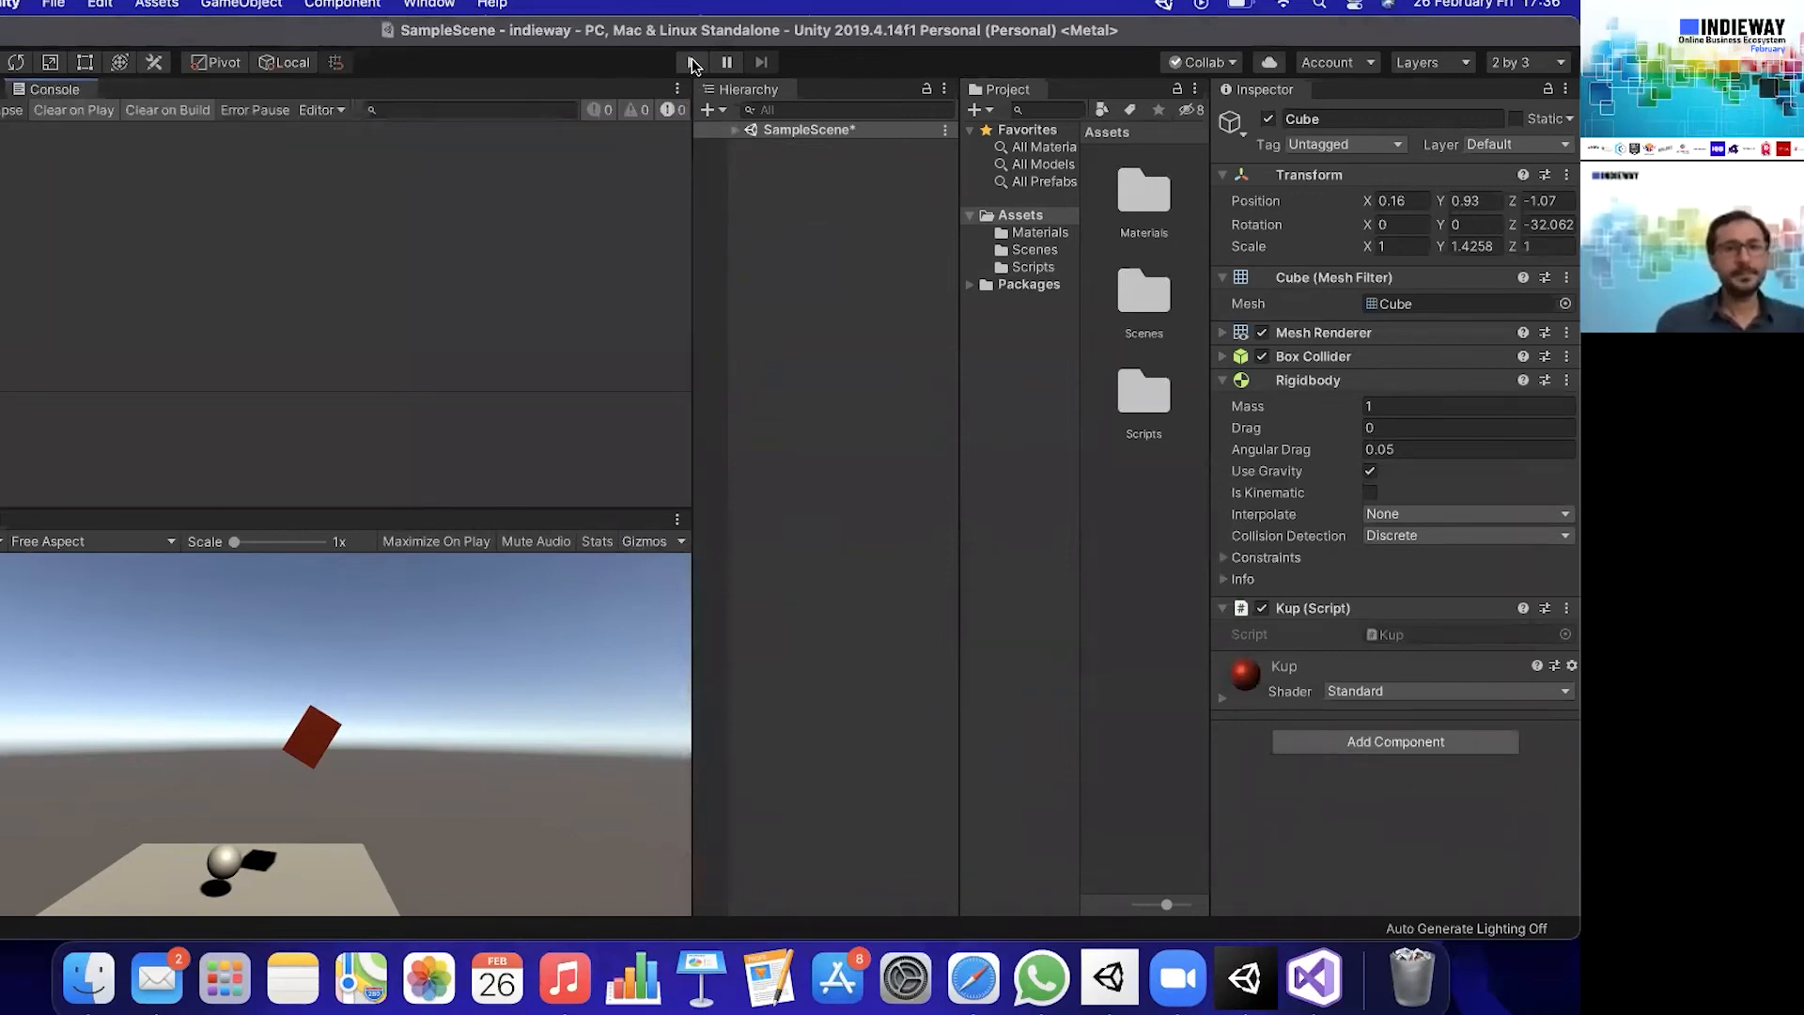
- Play the scene to check the collision messages in the Console and stop it
click(691, 62)
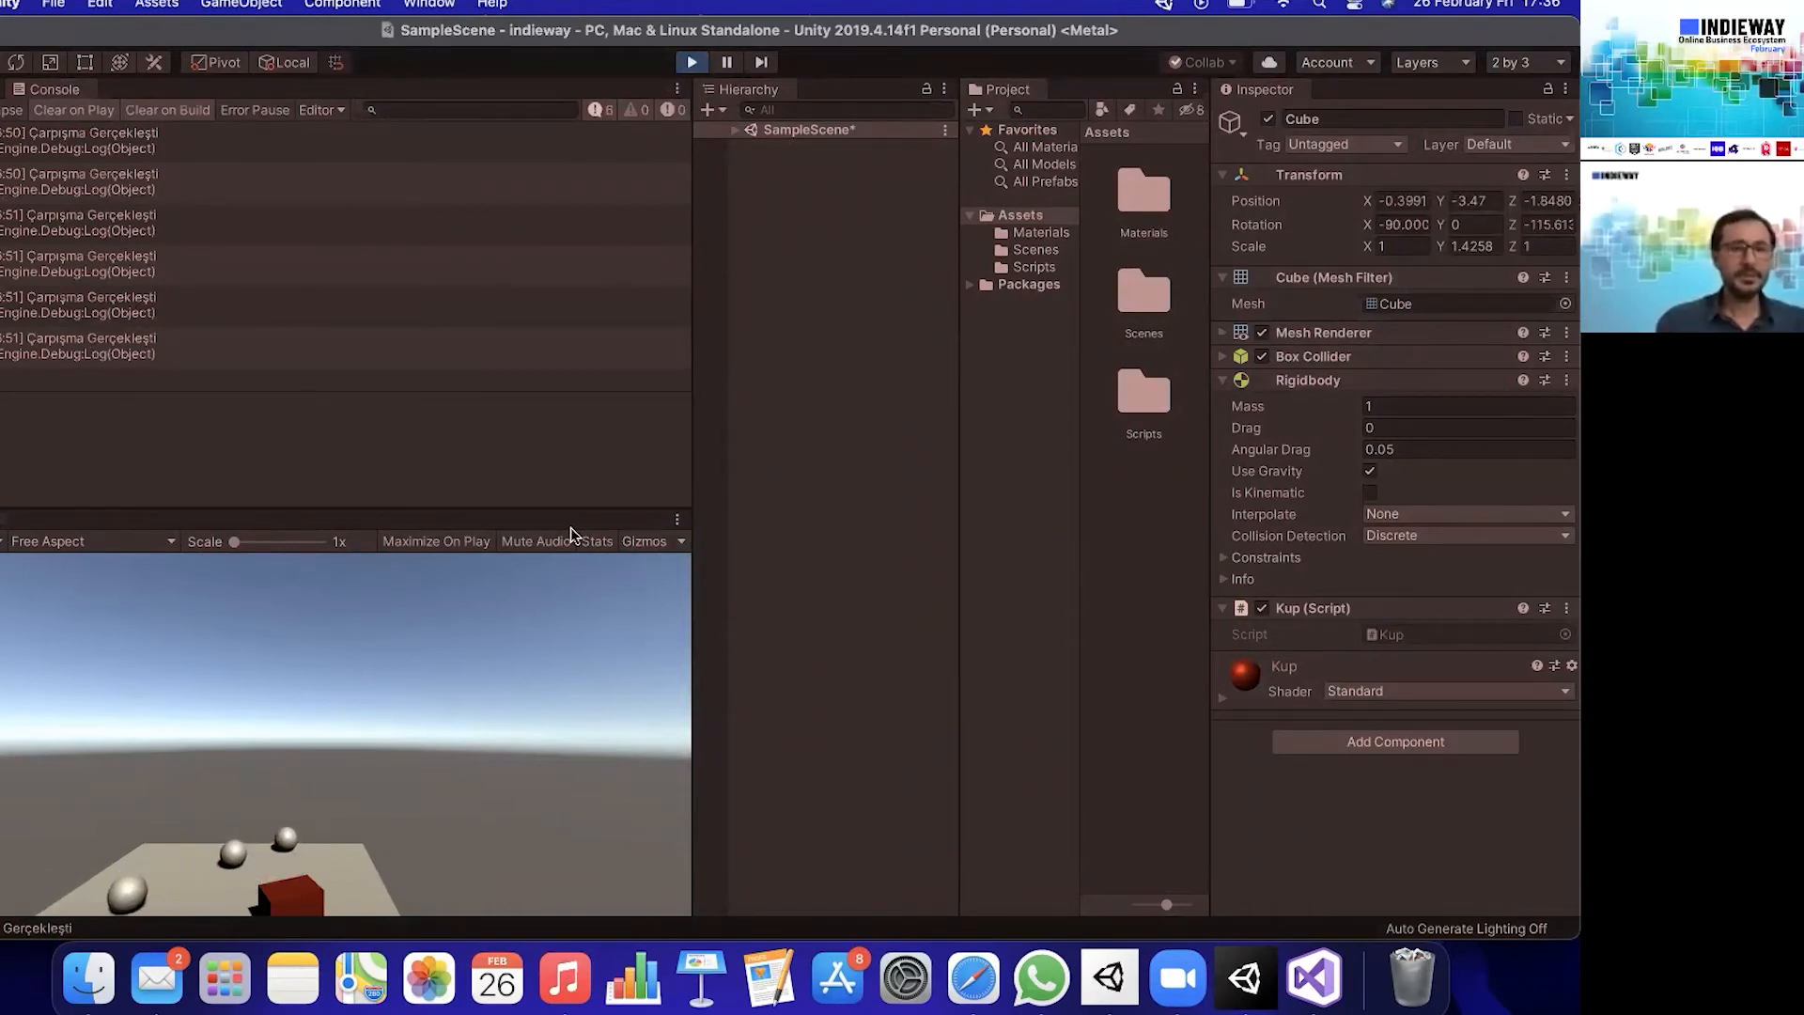
click(692, 62)
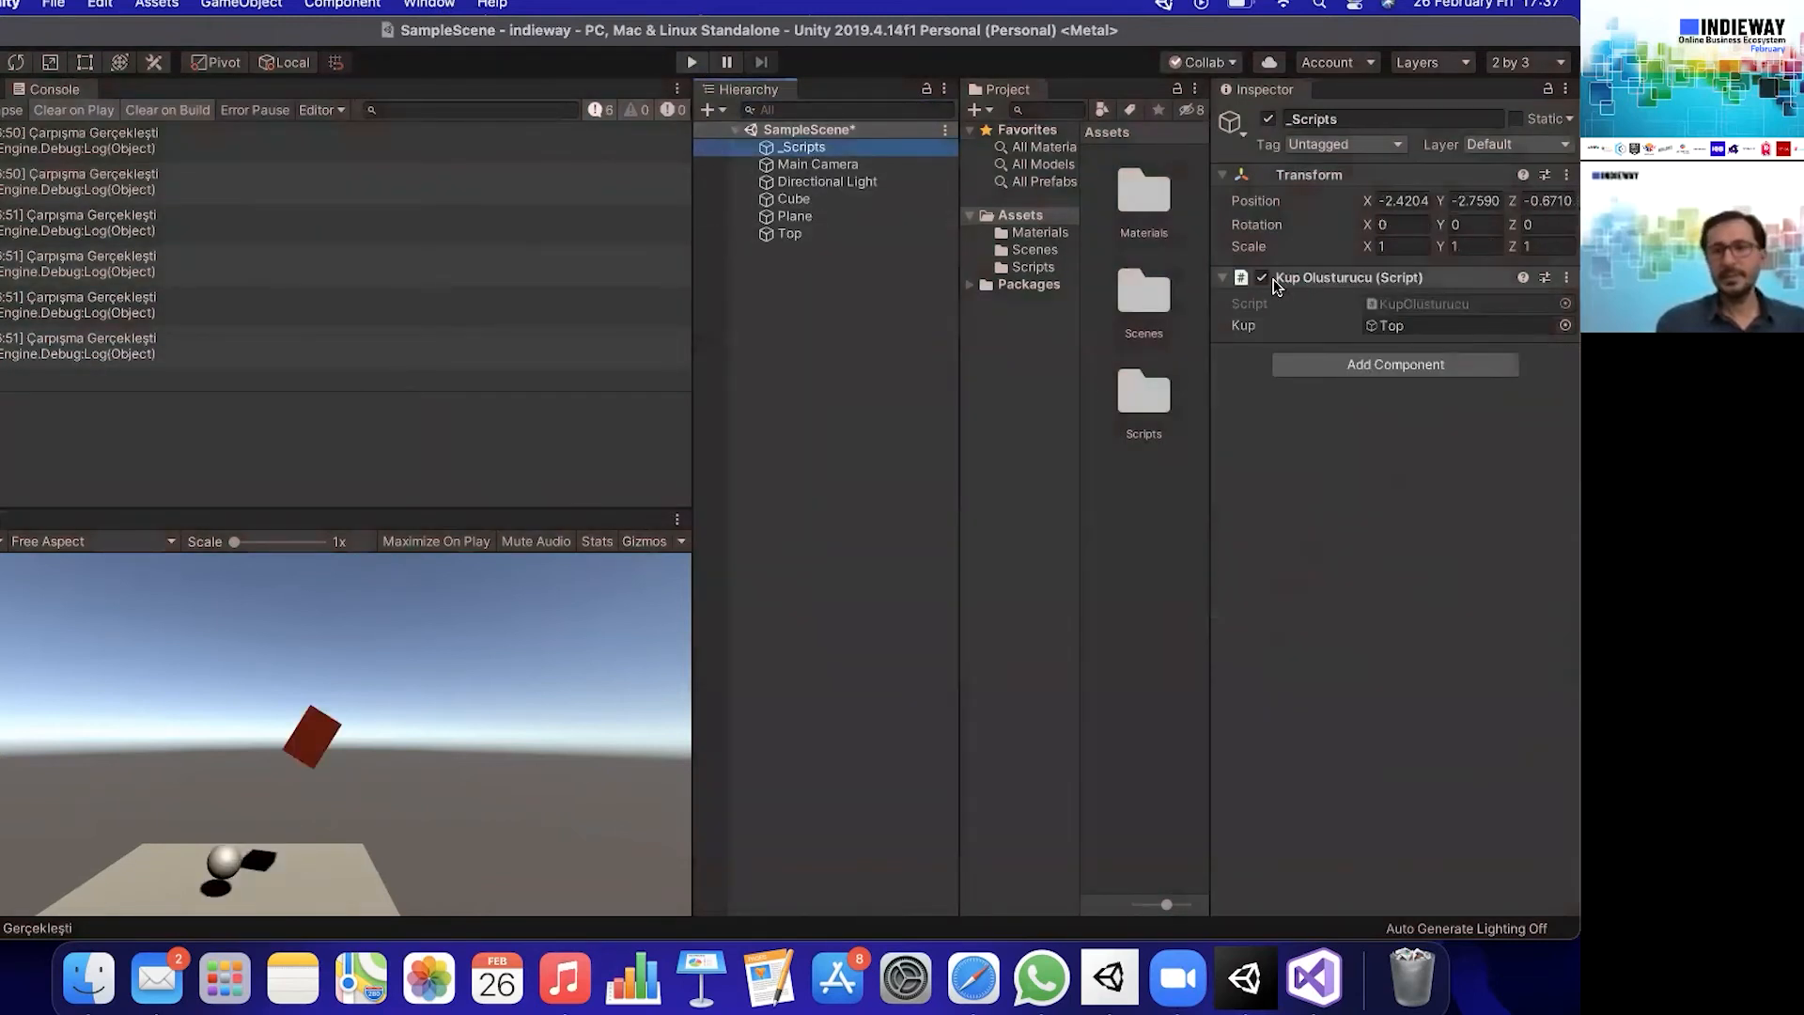
- Disable the Kup Olusturucu script on the _Scripts object and test-play the scene without the spawned objects
click(1262, 279)
click(693, 62)
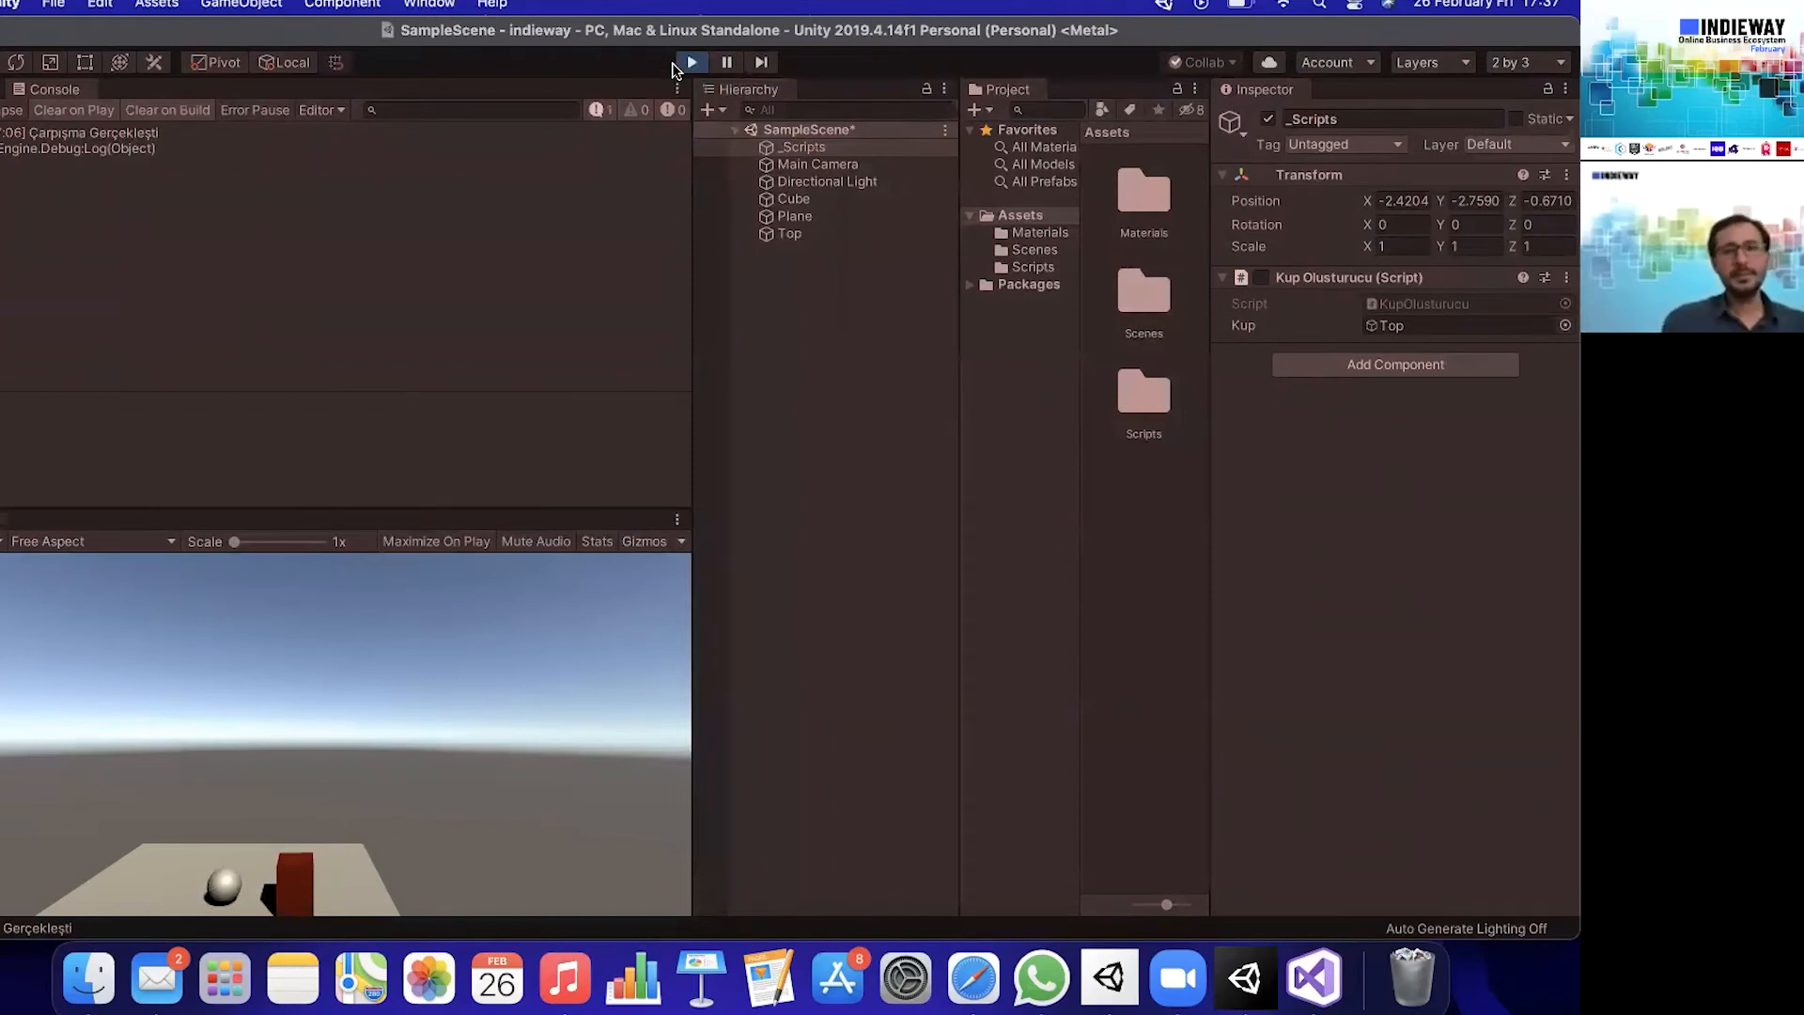
click(692, 63)
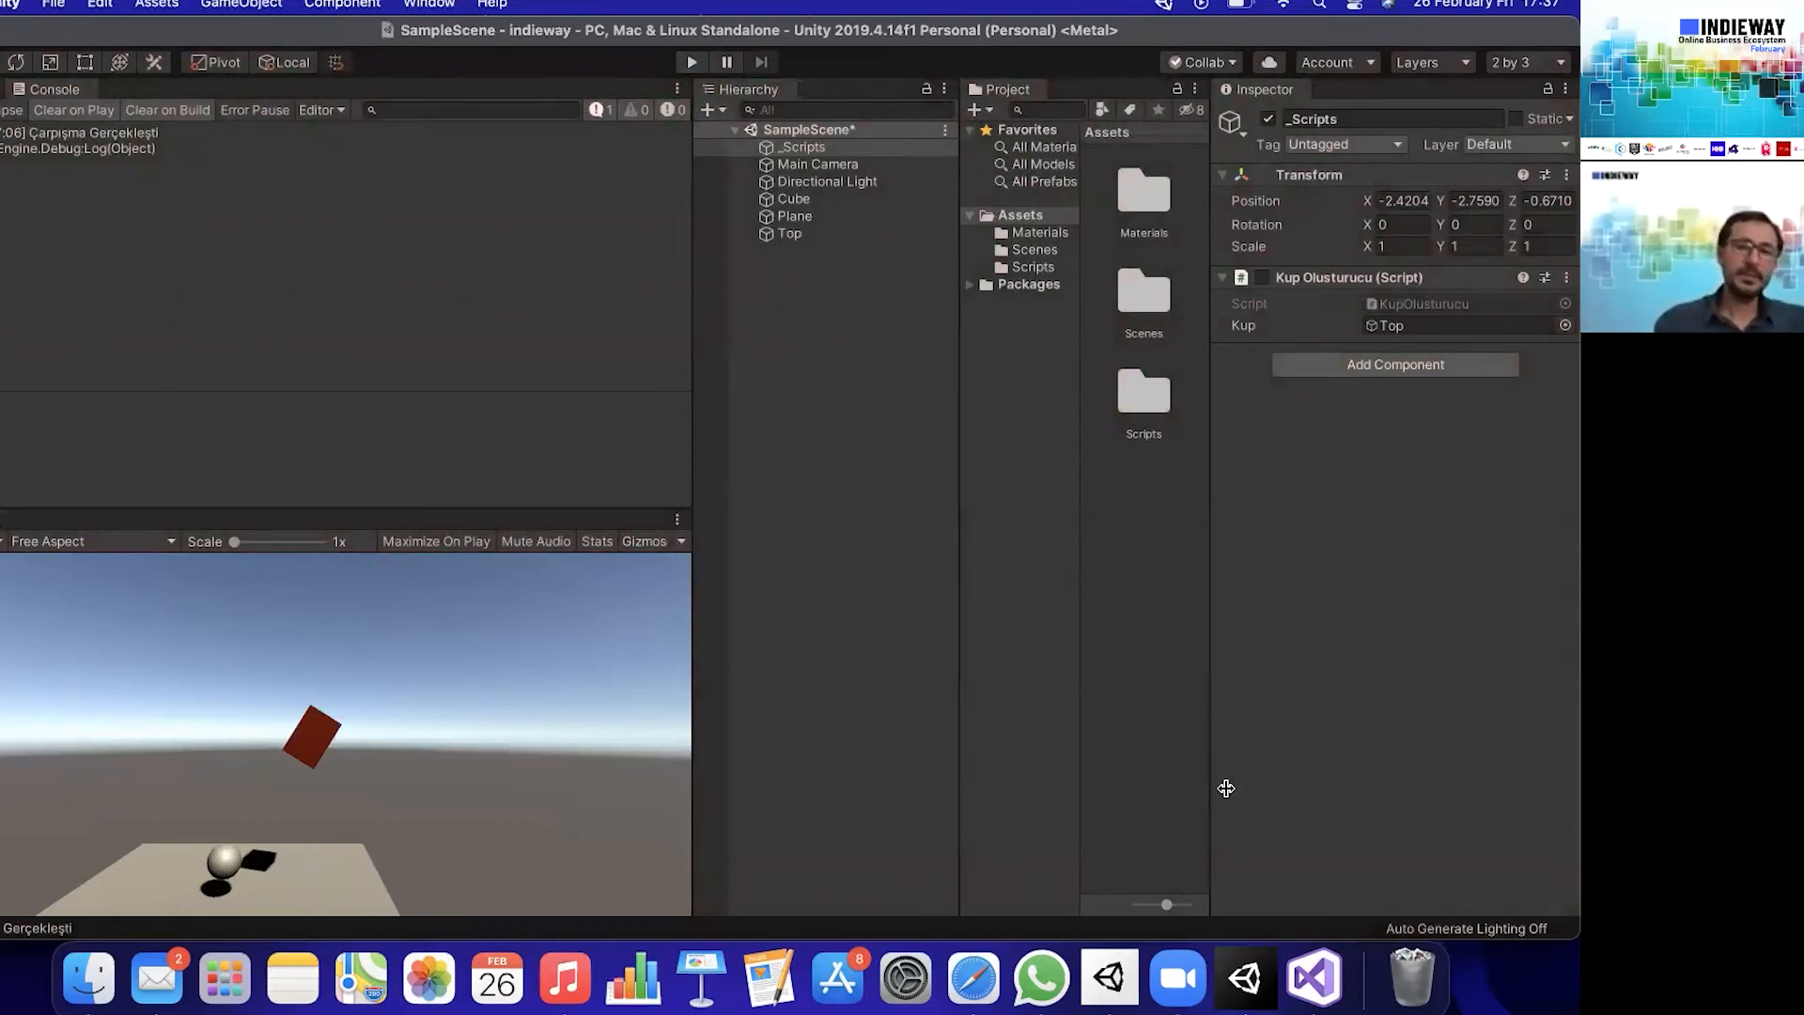
- Switch to Visual Studio and comment out the Debug.Log line in OnCollisionEnter
click(1332, 994)
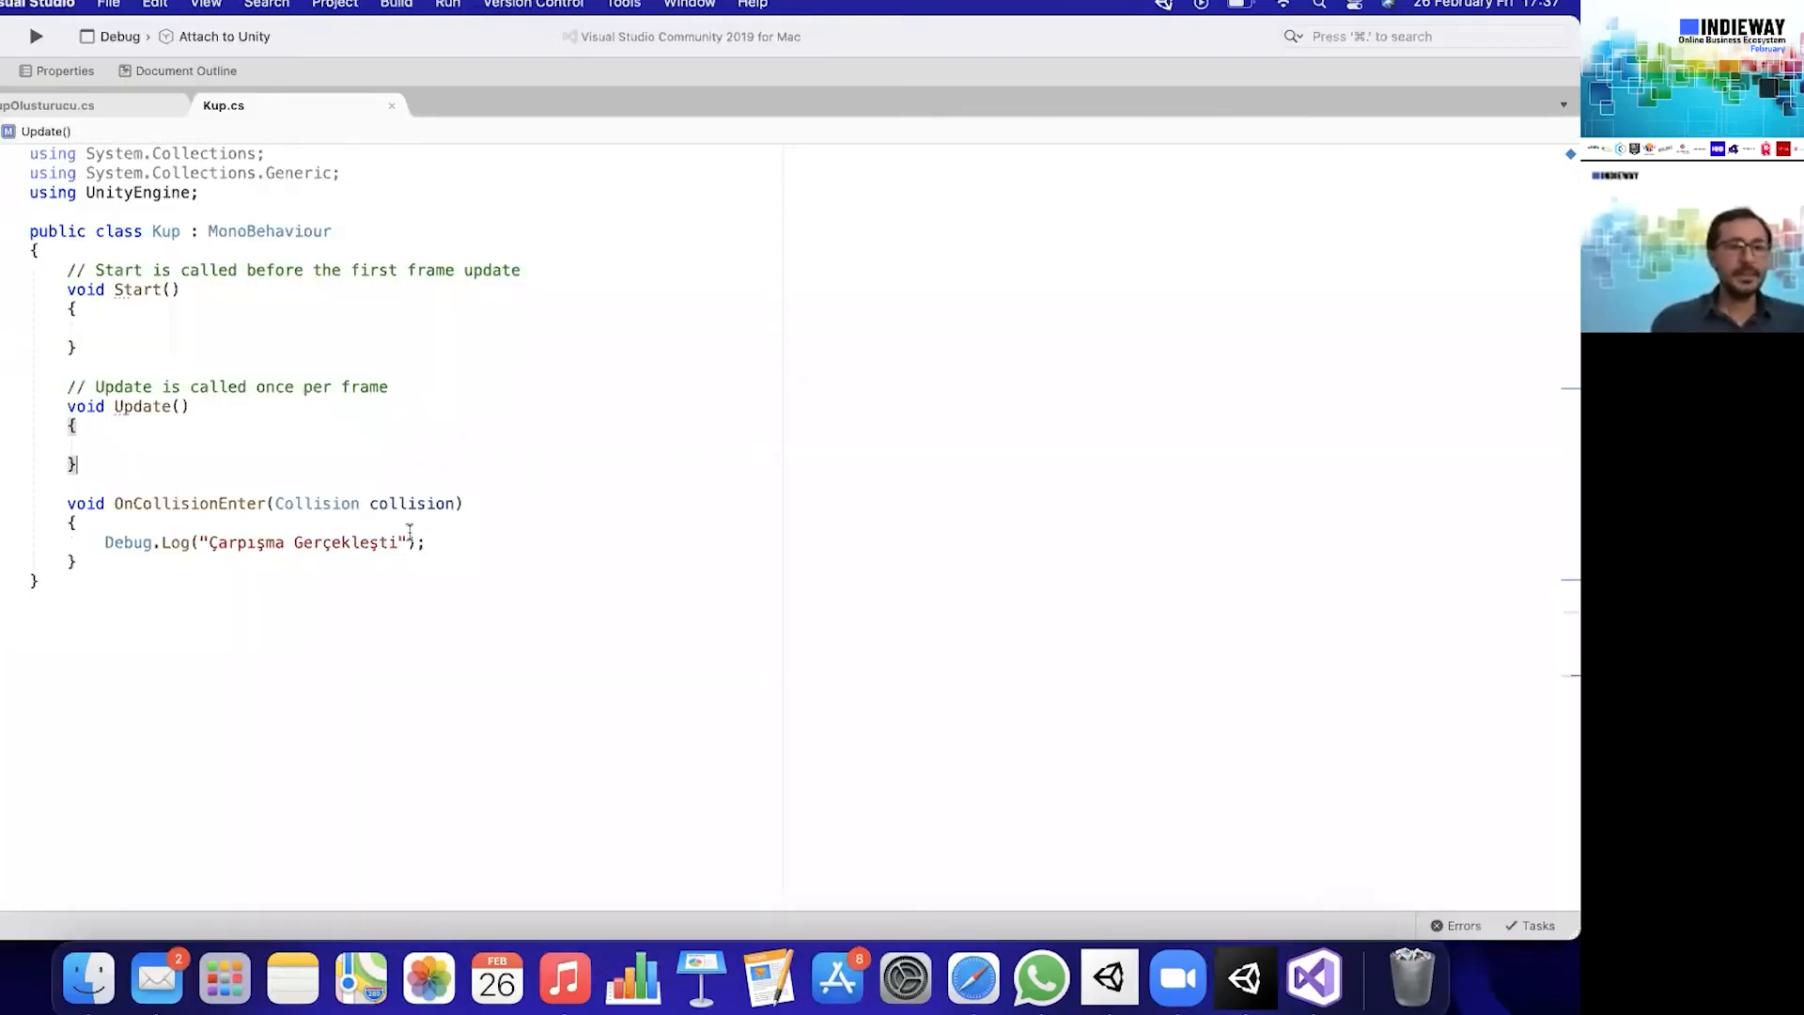
drag(425, 542, 64, 540)
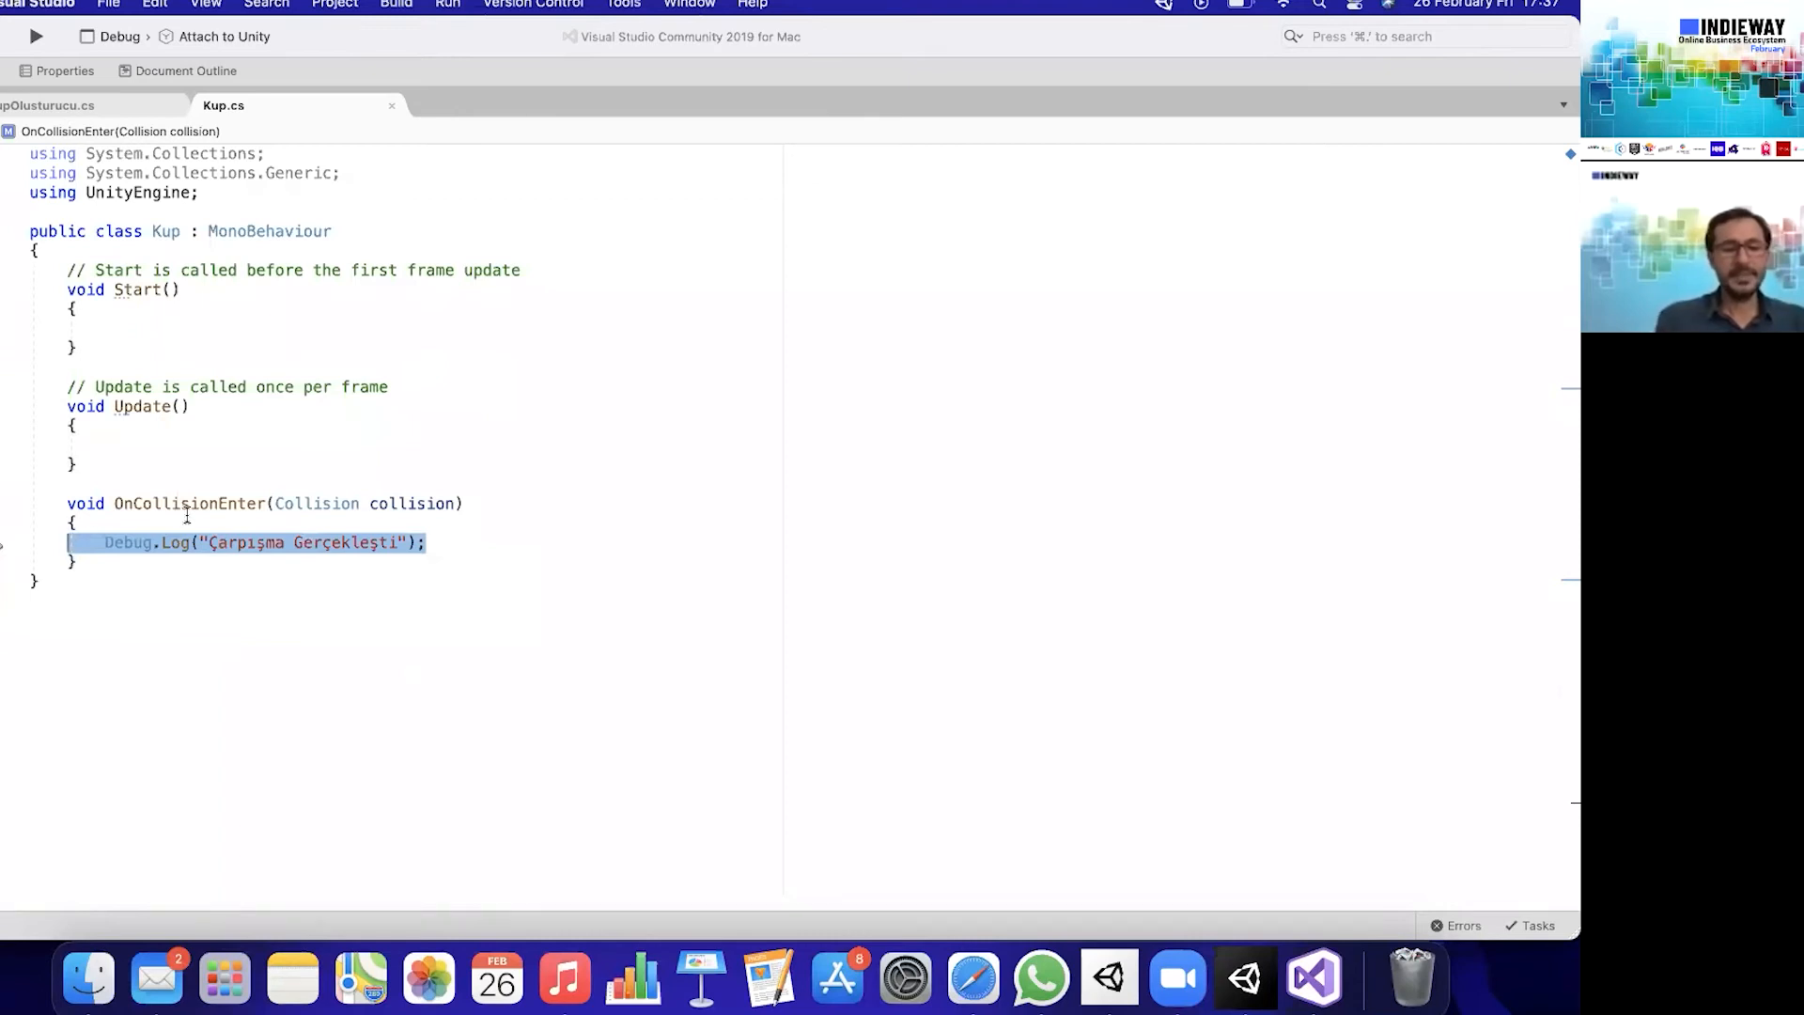
key(super+slash)
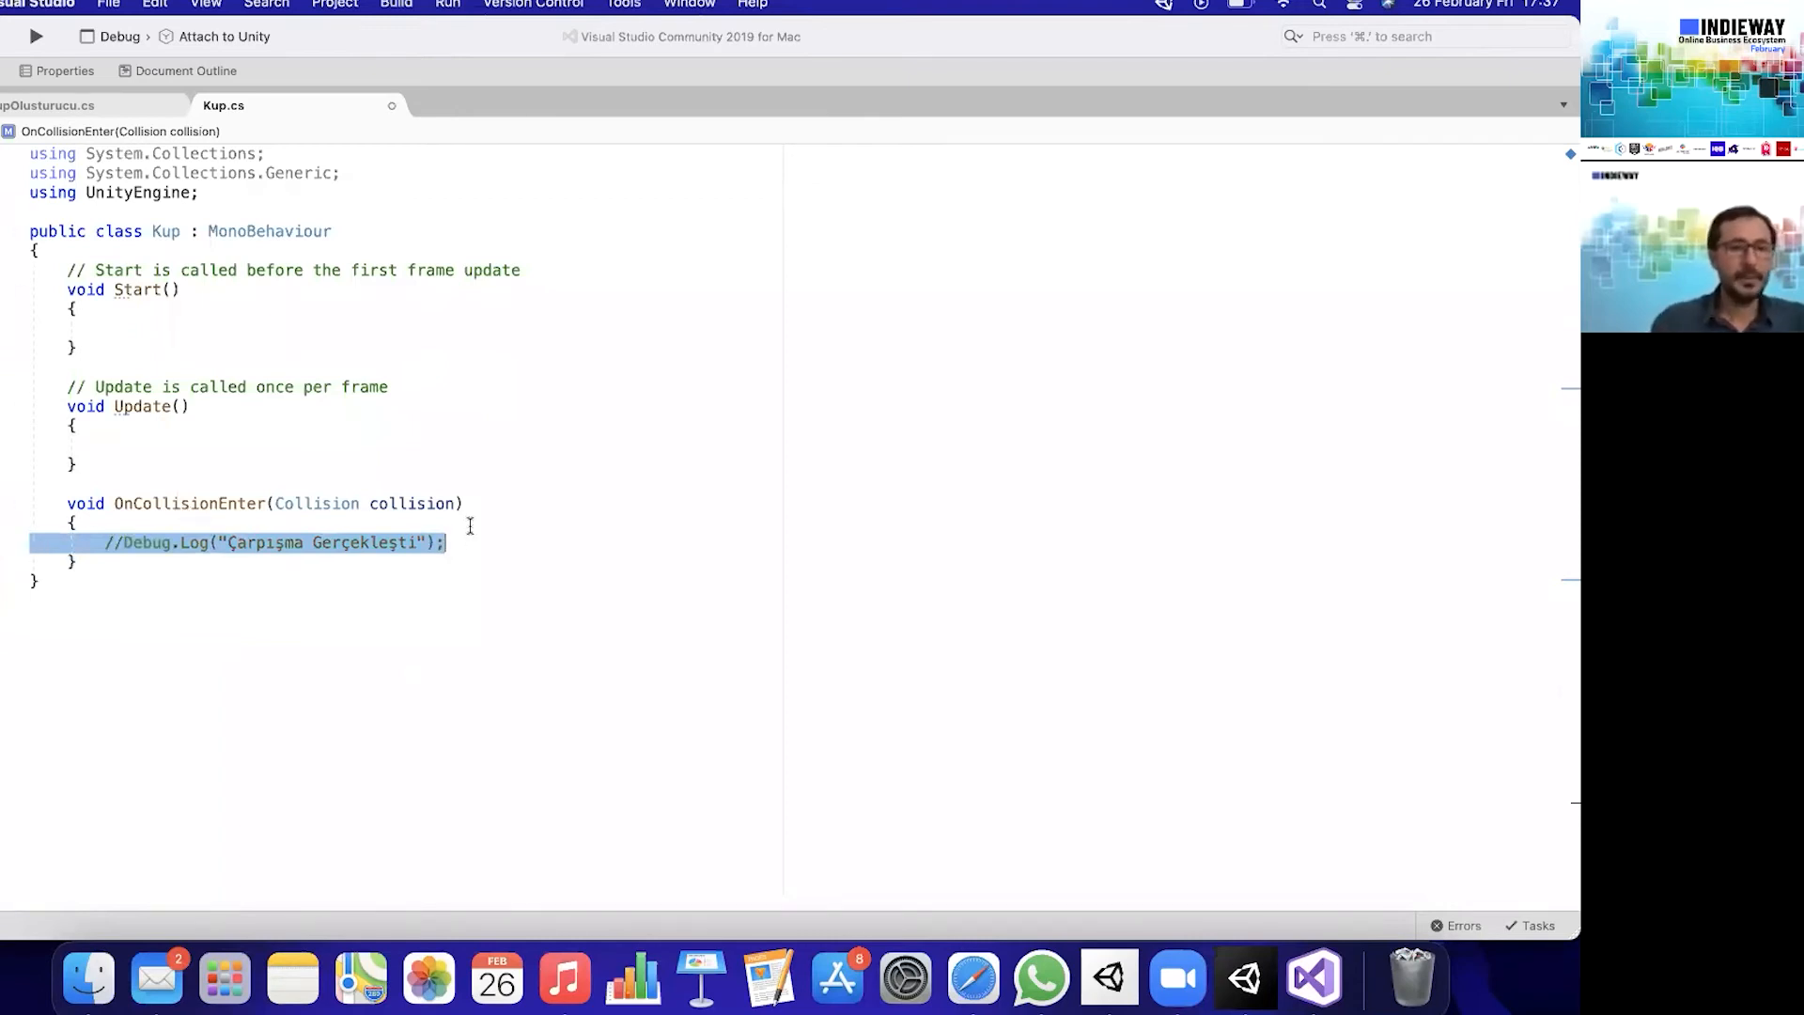
- Add an AudioSource.PlayClipAtPoint(); call below the commented line in OnCollisionEnter, leaving its arguments empty
click(503, 545)
key(Return)
key(Return)
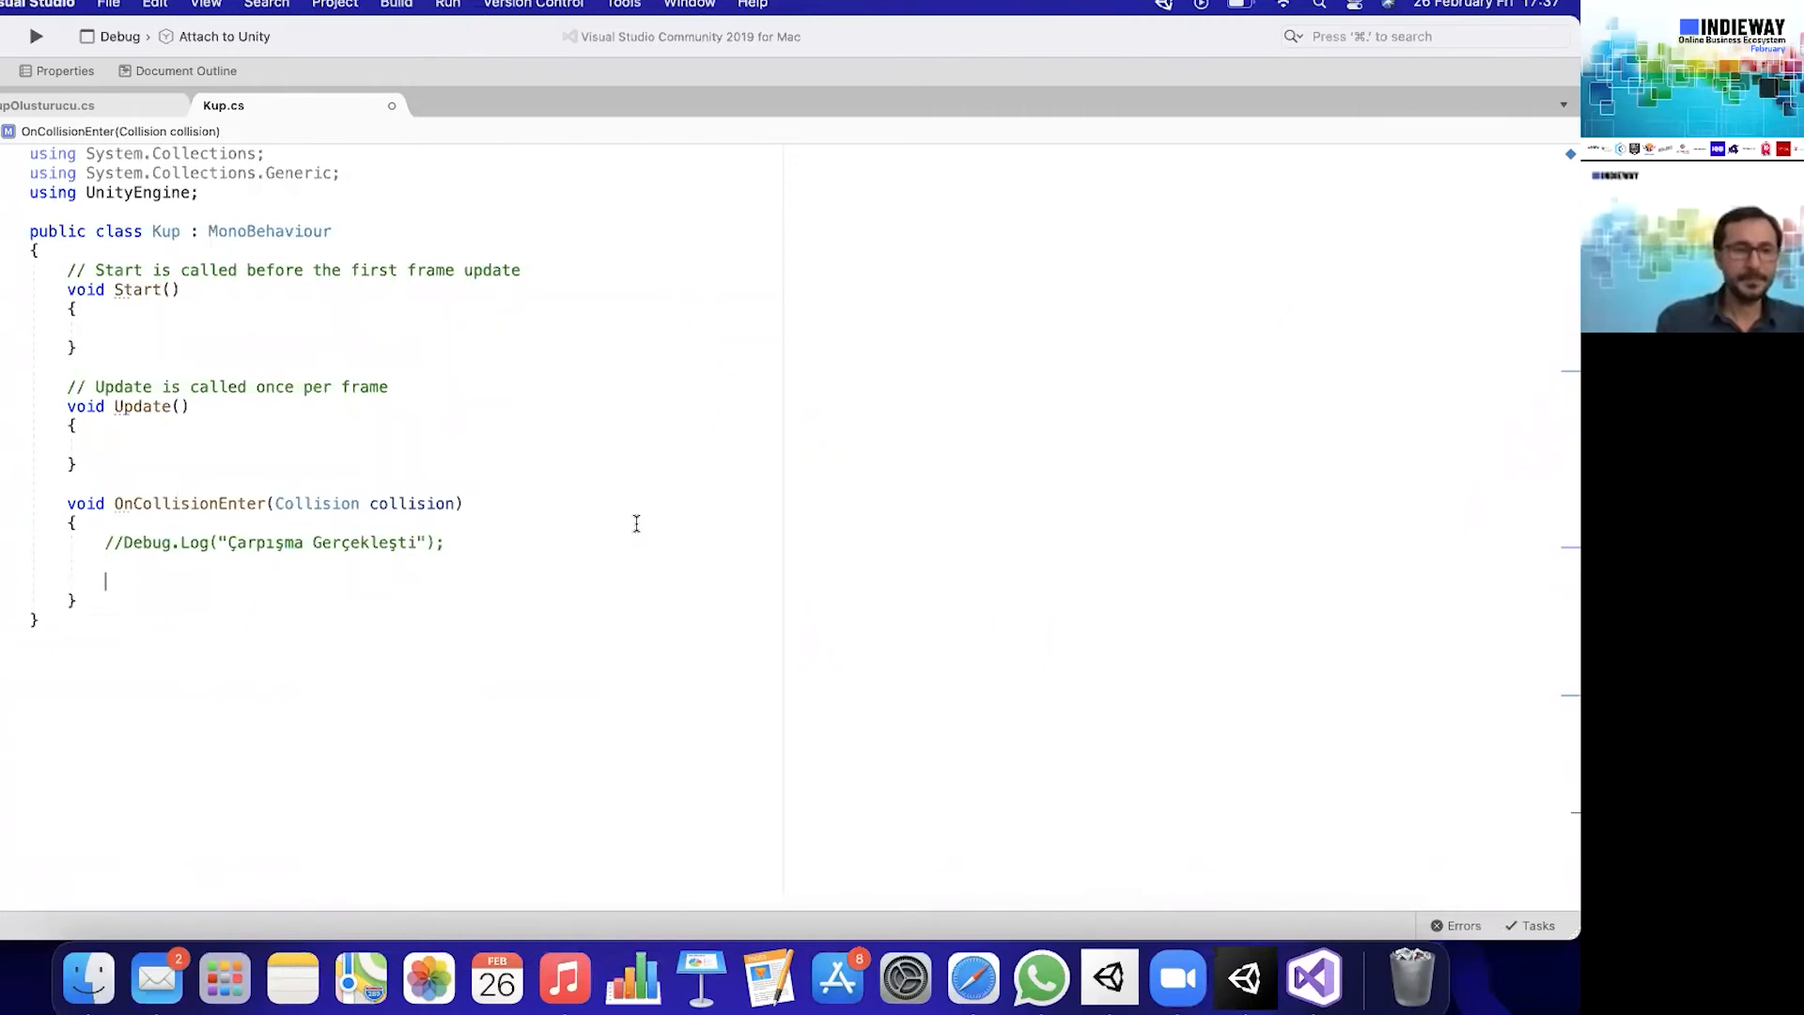
text(AU)
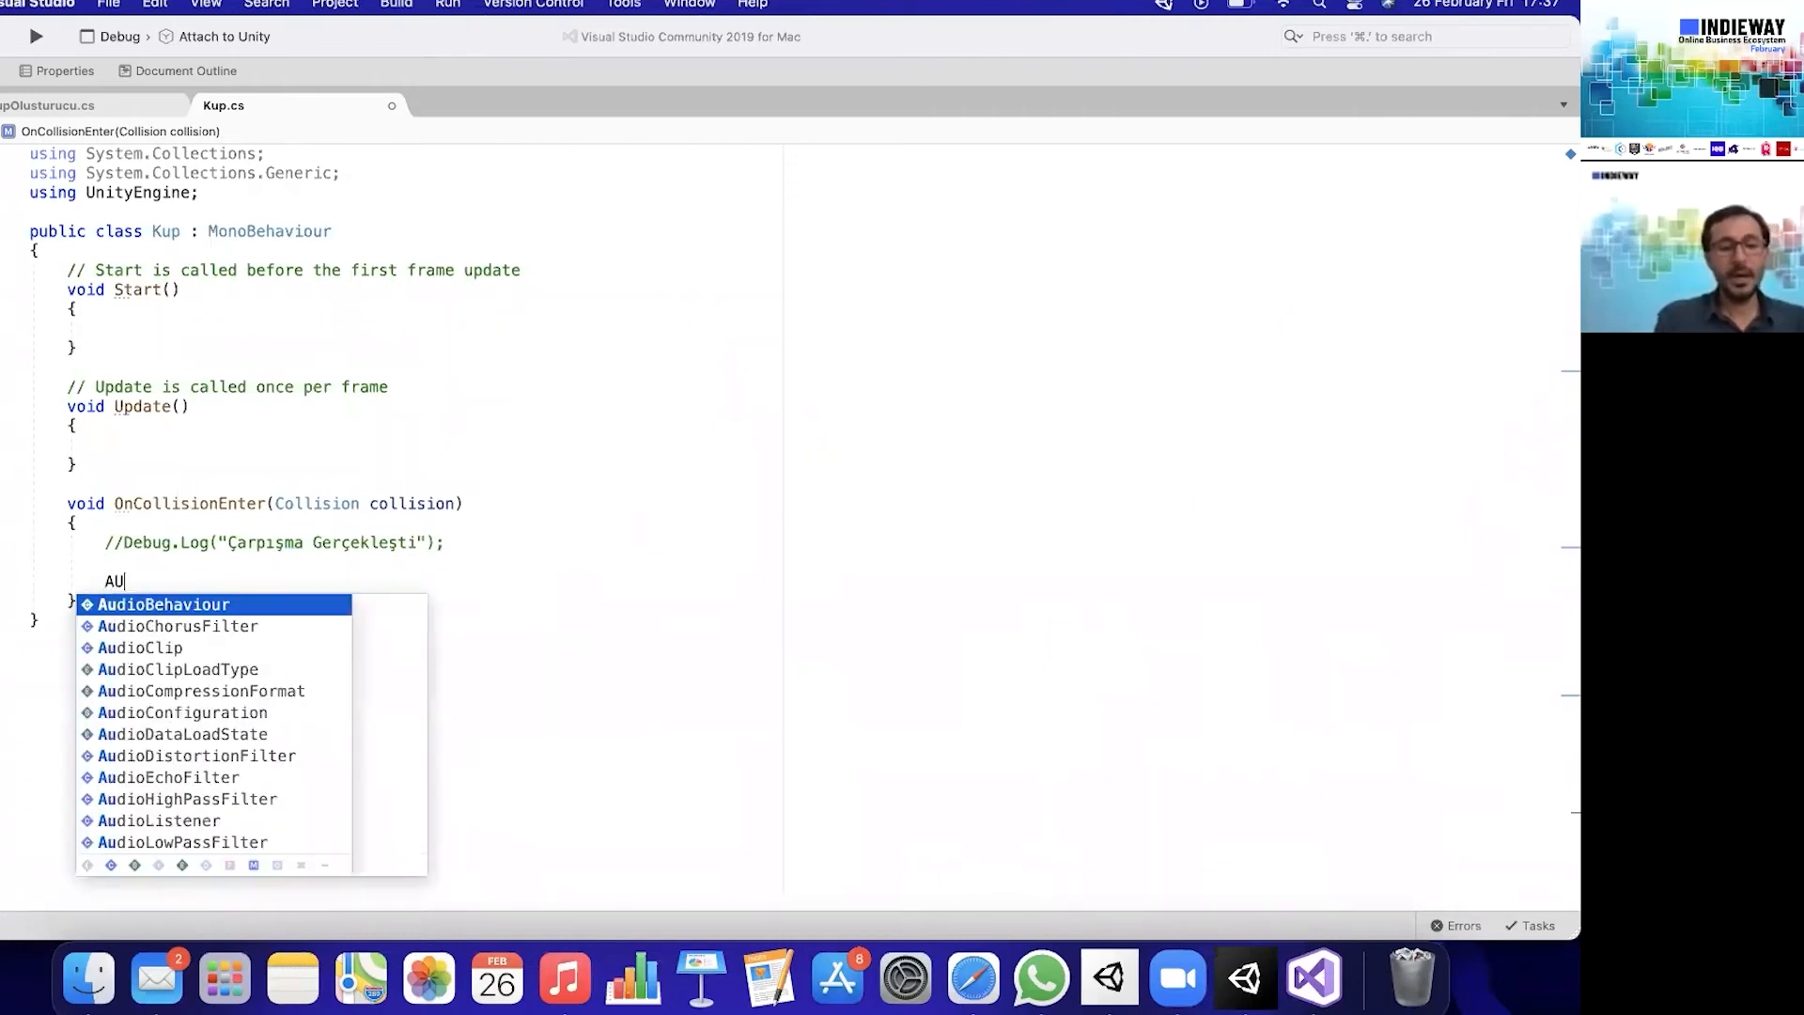
text(DİOS)
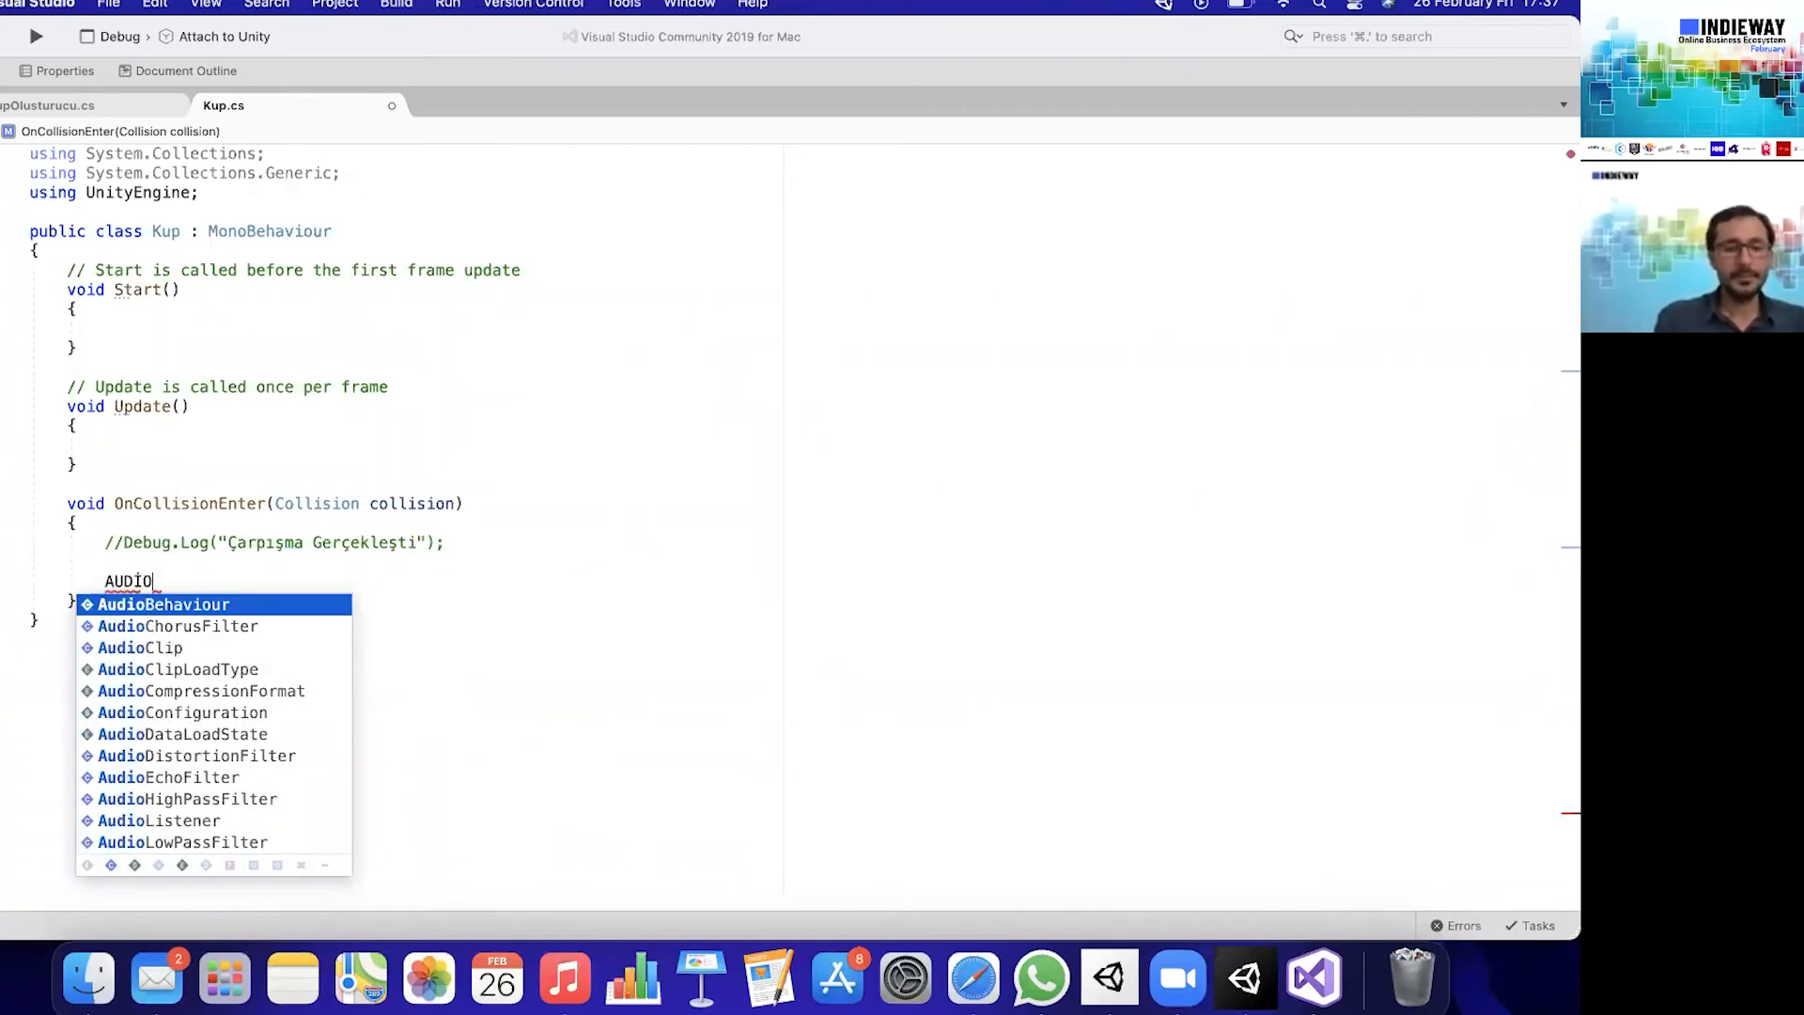
key(Down)
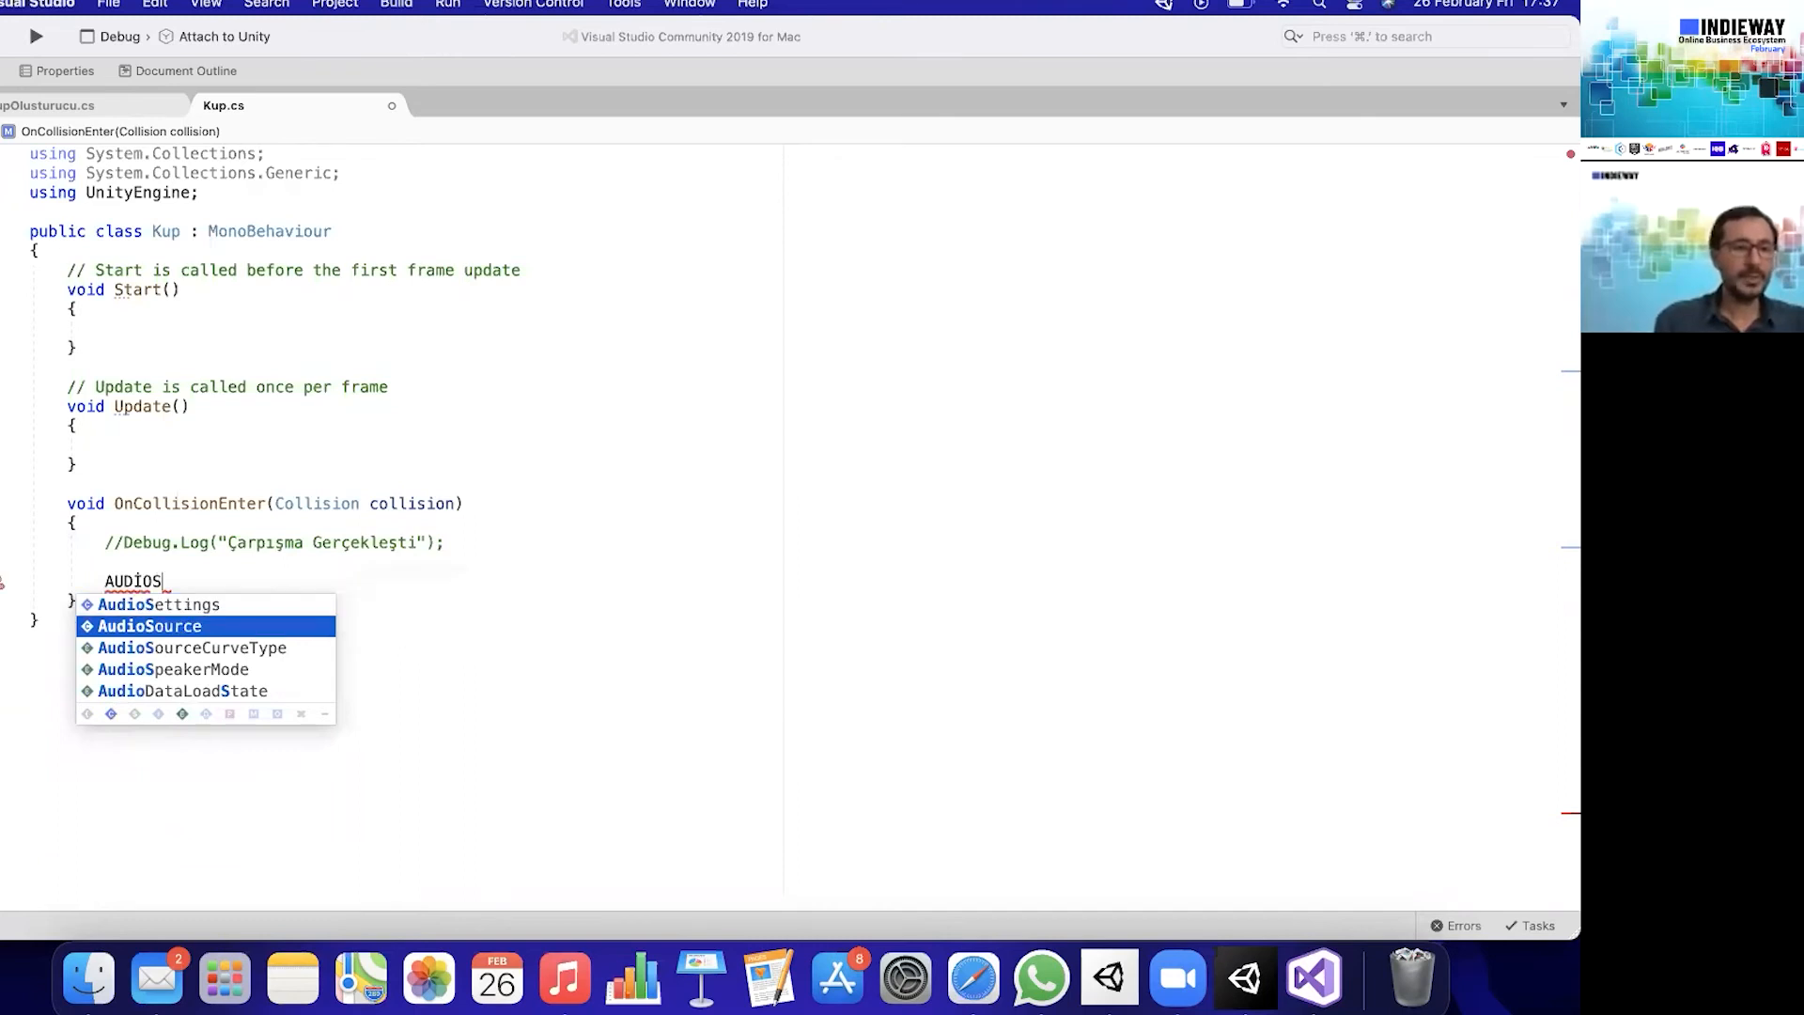
key(Return)
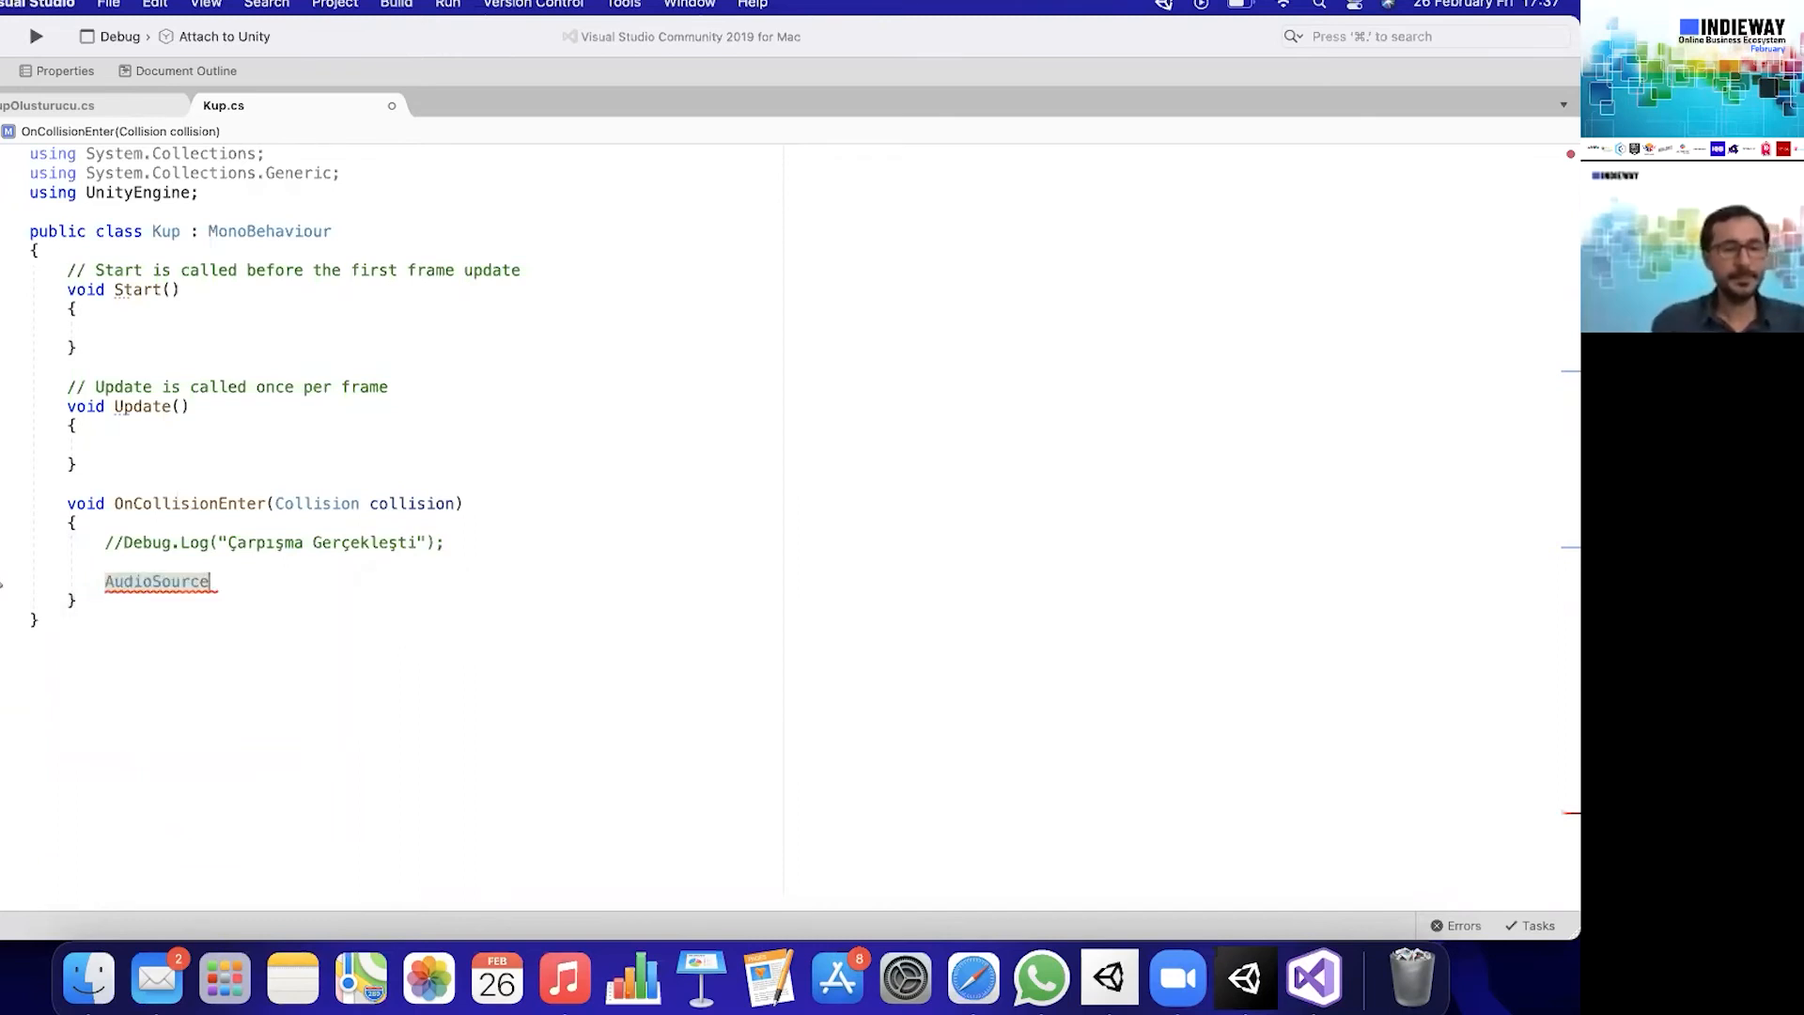
text(.pl)
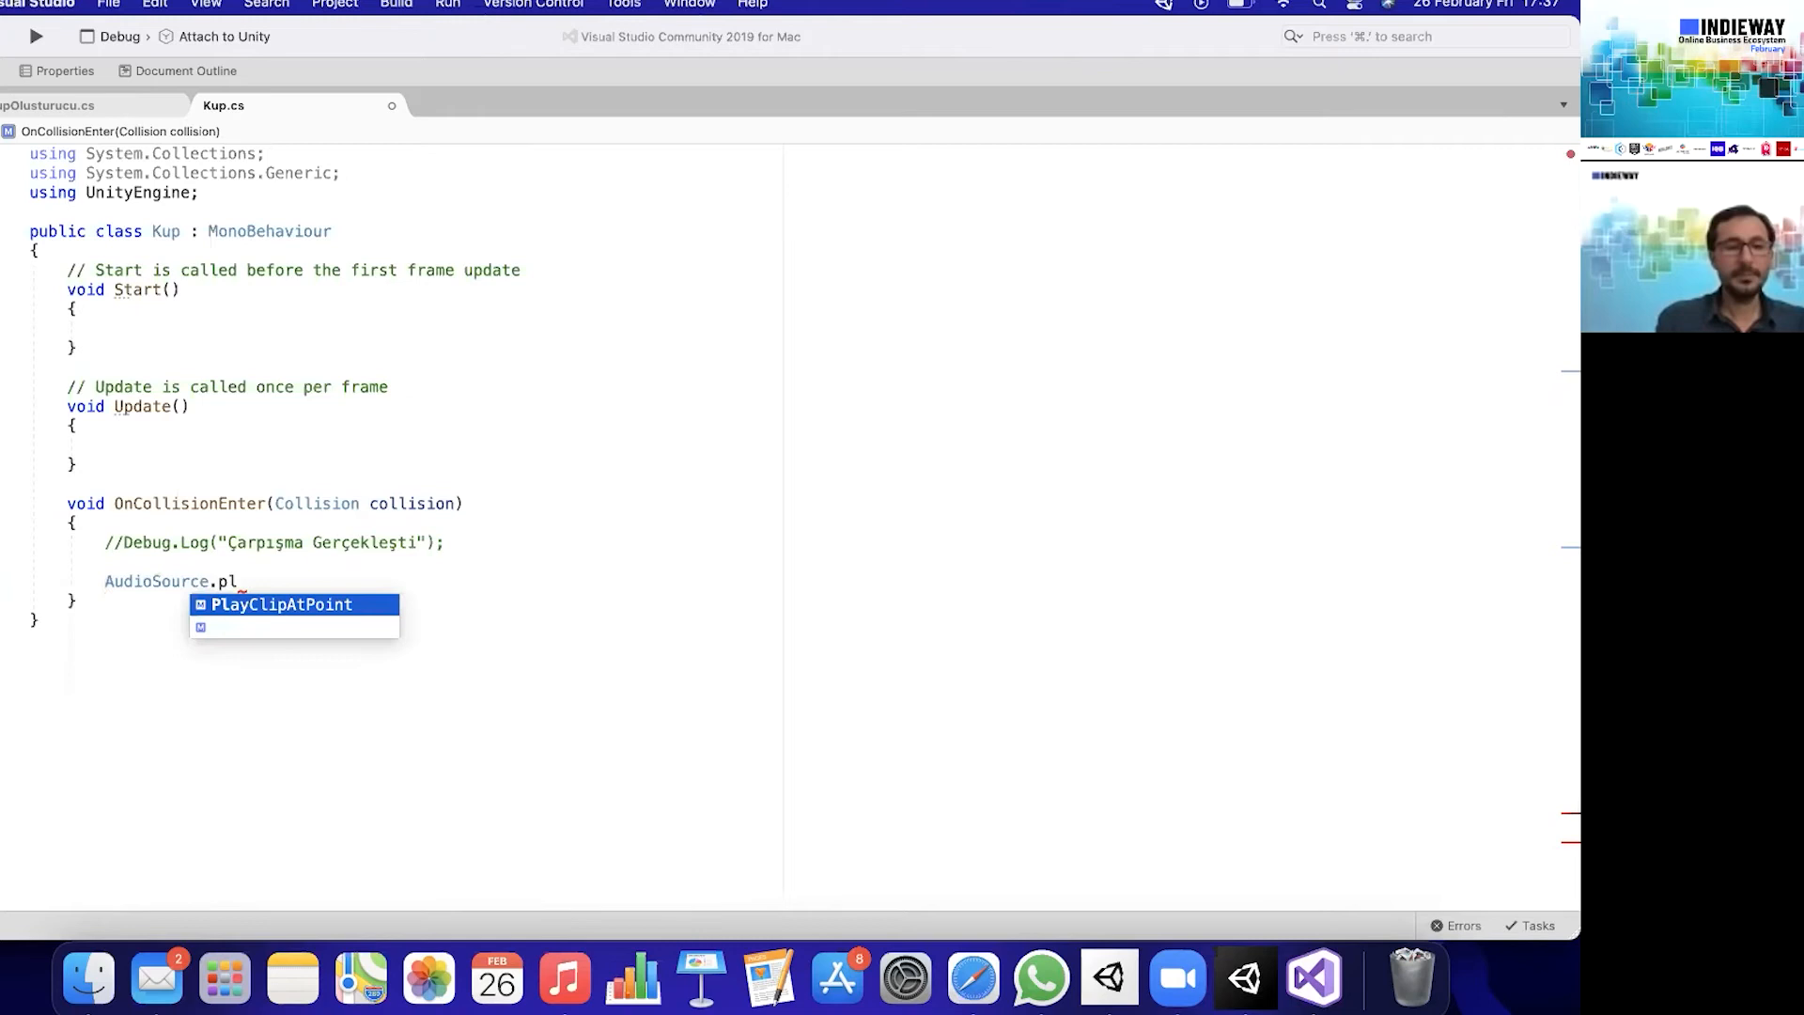
key(Return)
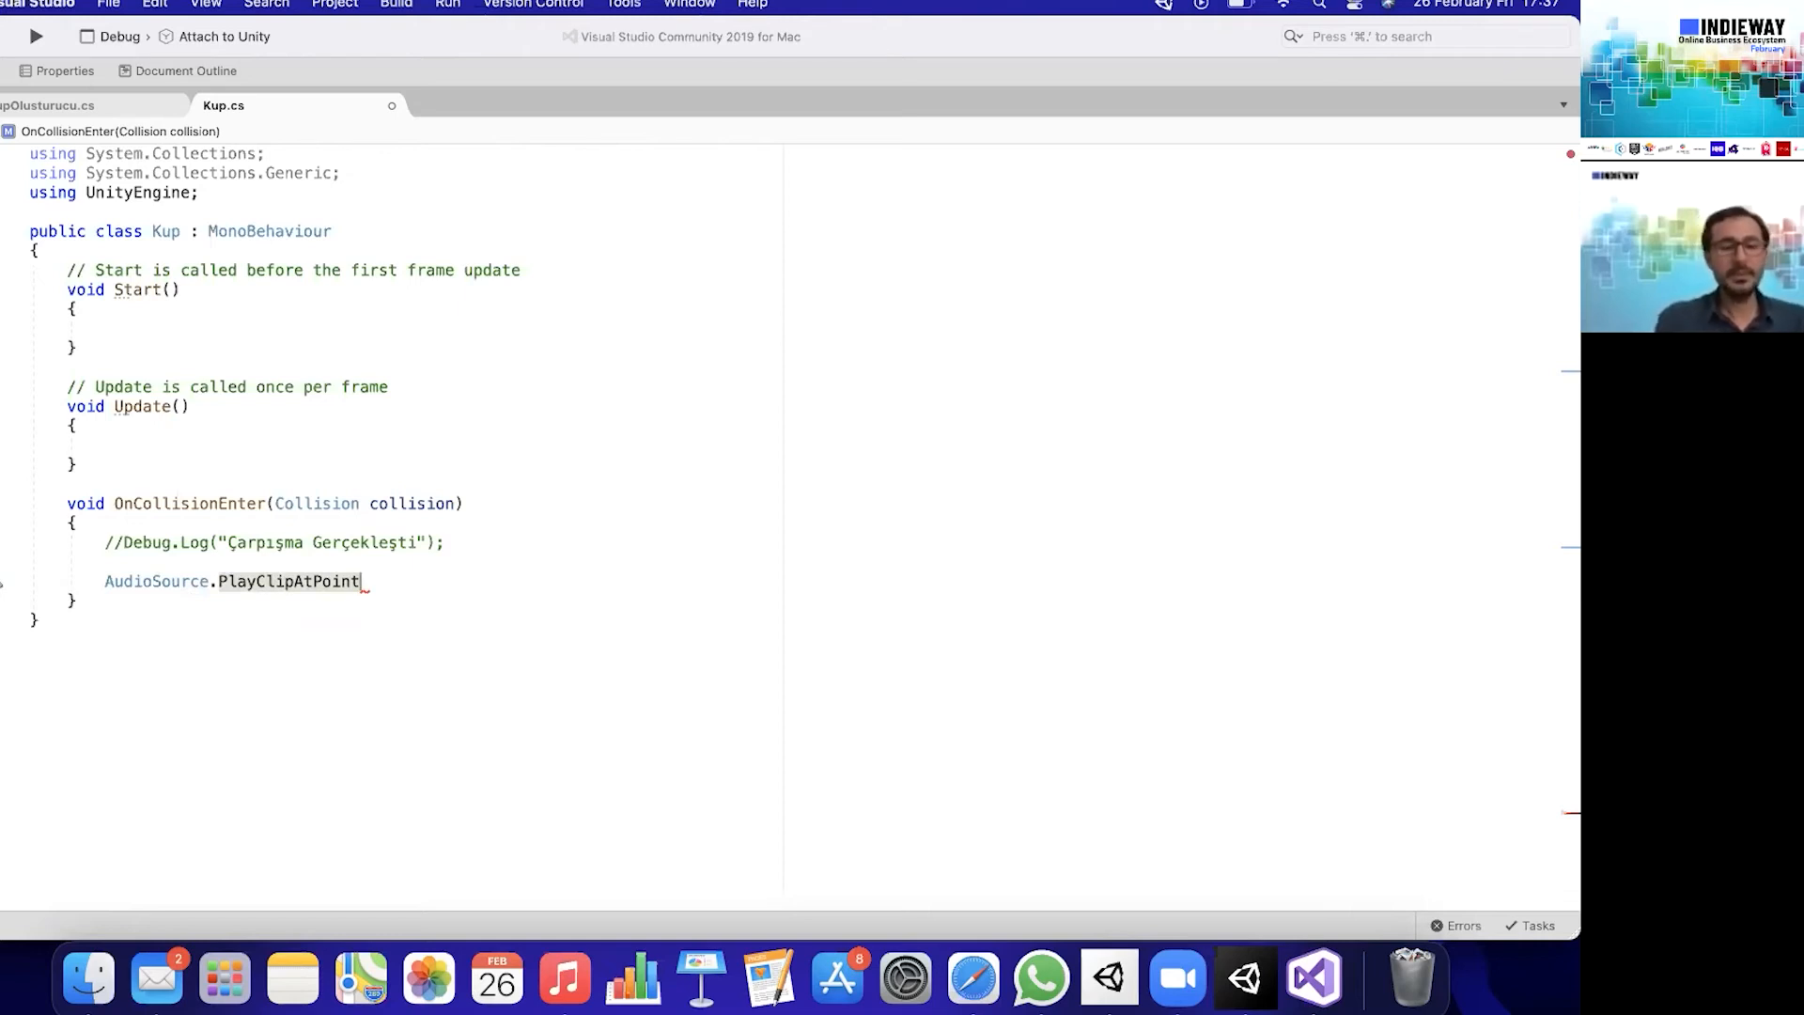
text(()
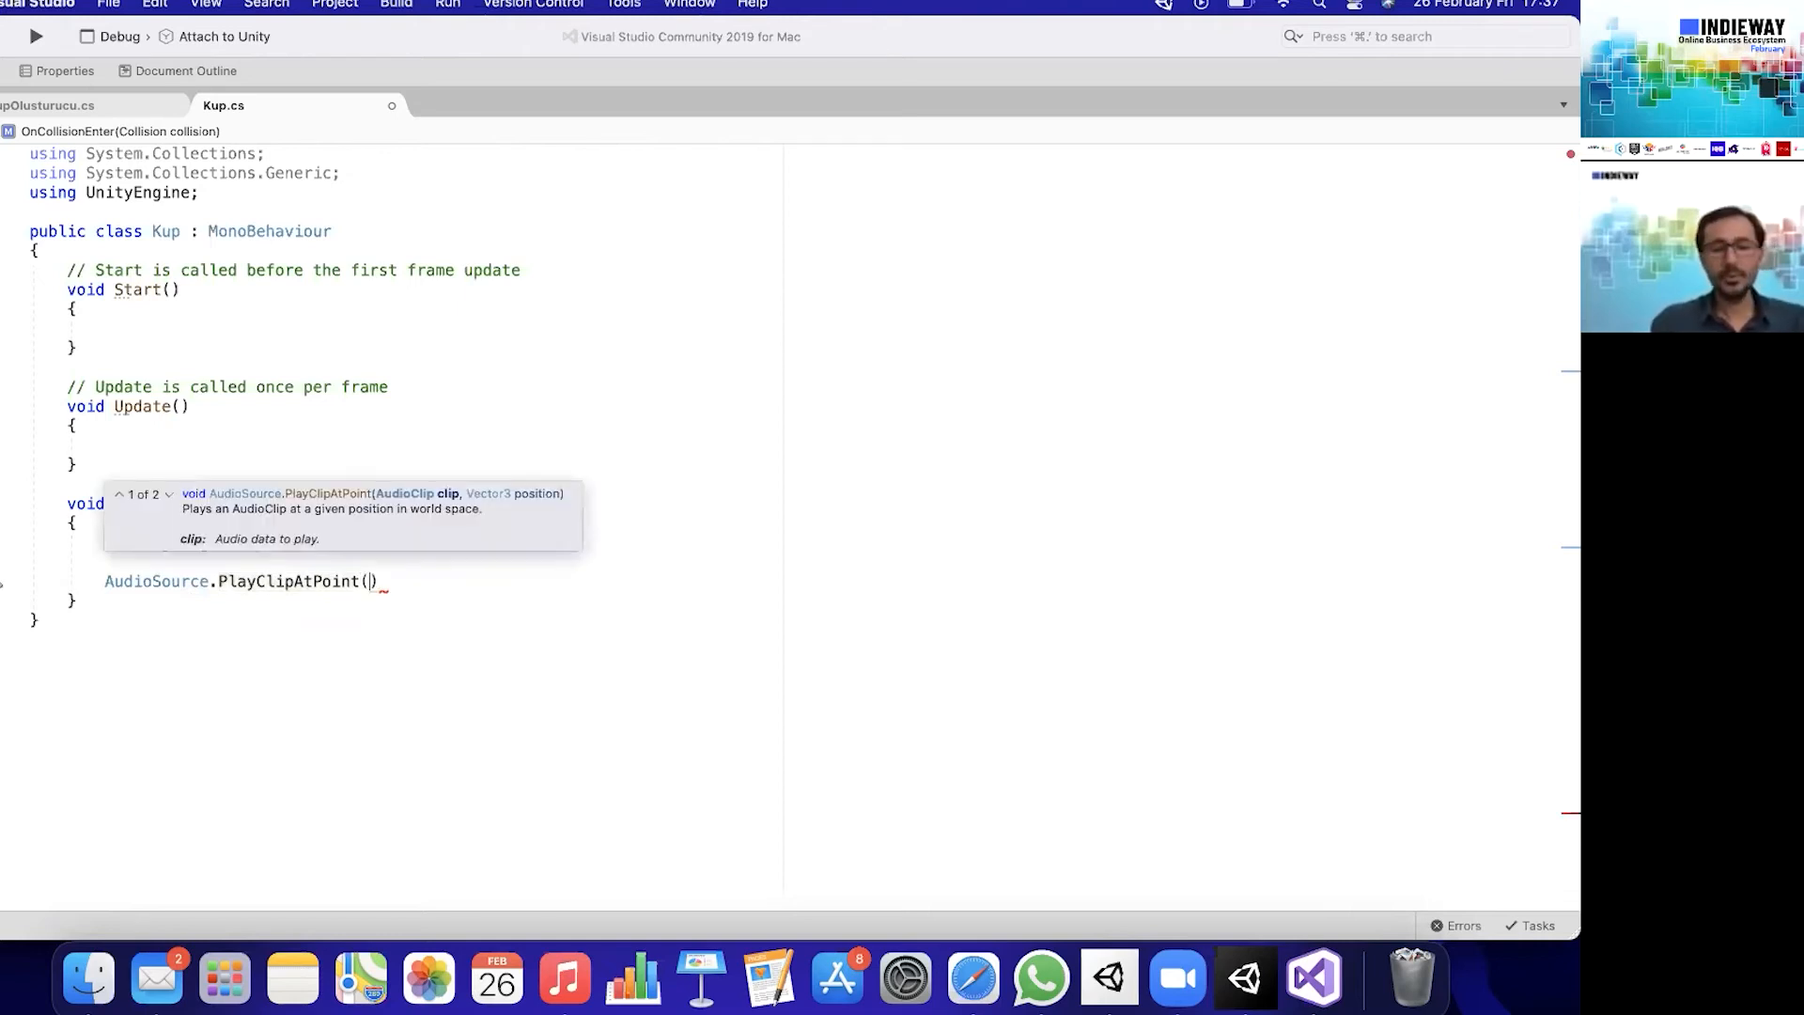
key(Right)
text(;)
key(Left)
key(Left)
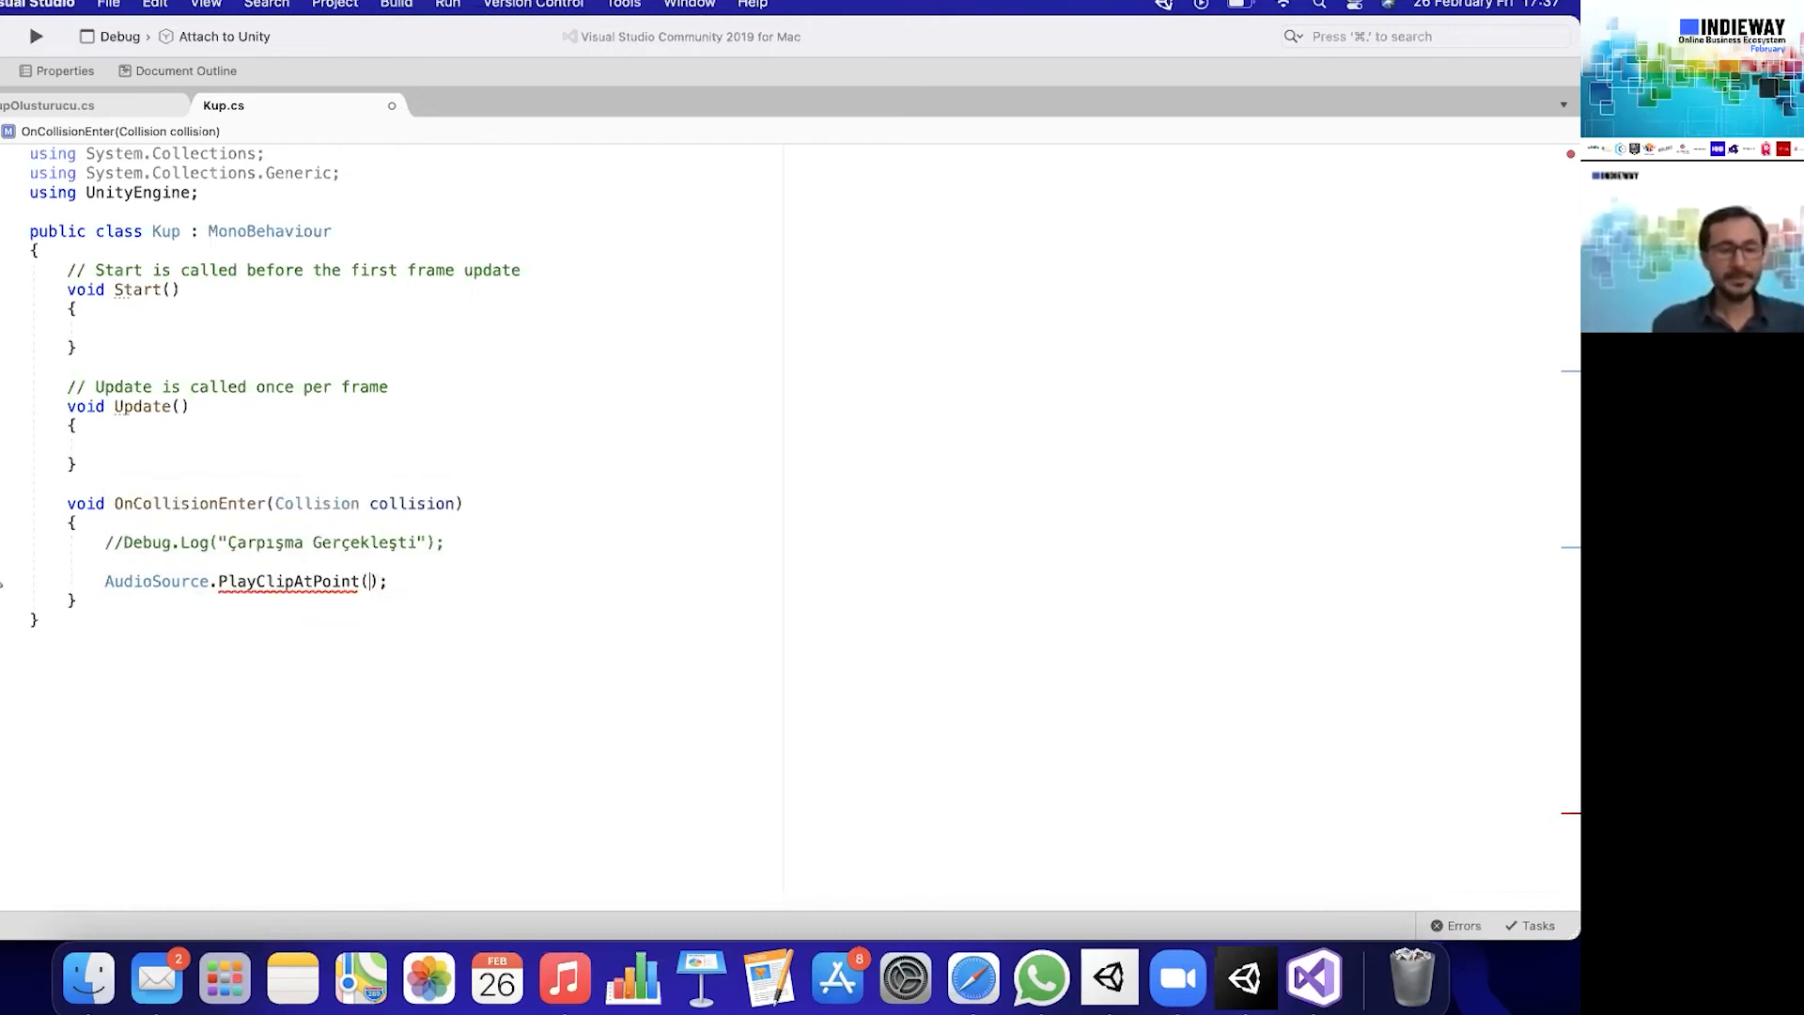
- Enter ses as the clip argument of PlayClipAtPoint, followed by a comma, replacing the wrongly autocompleted name
text(sec,)
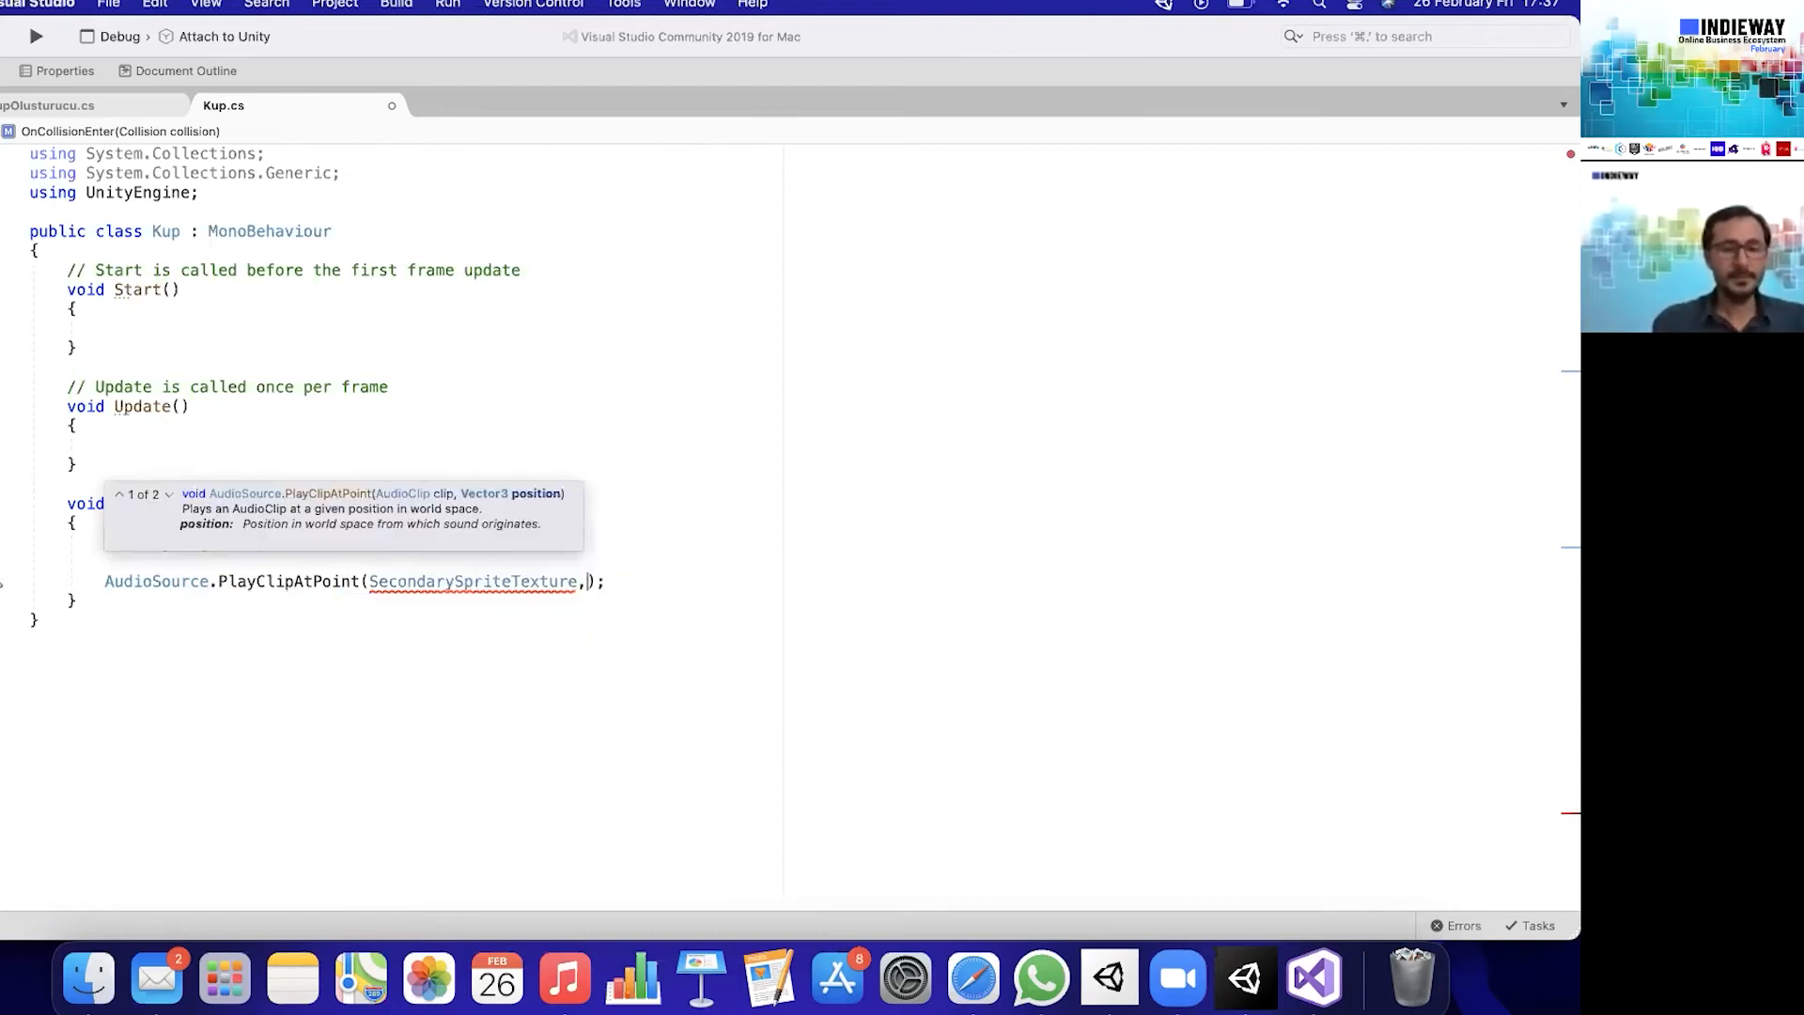
double_click(504, 583)
text(ses)
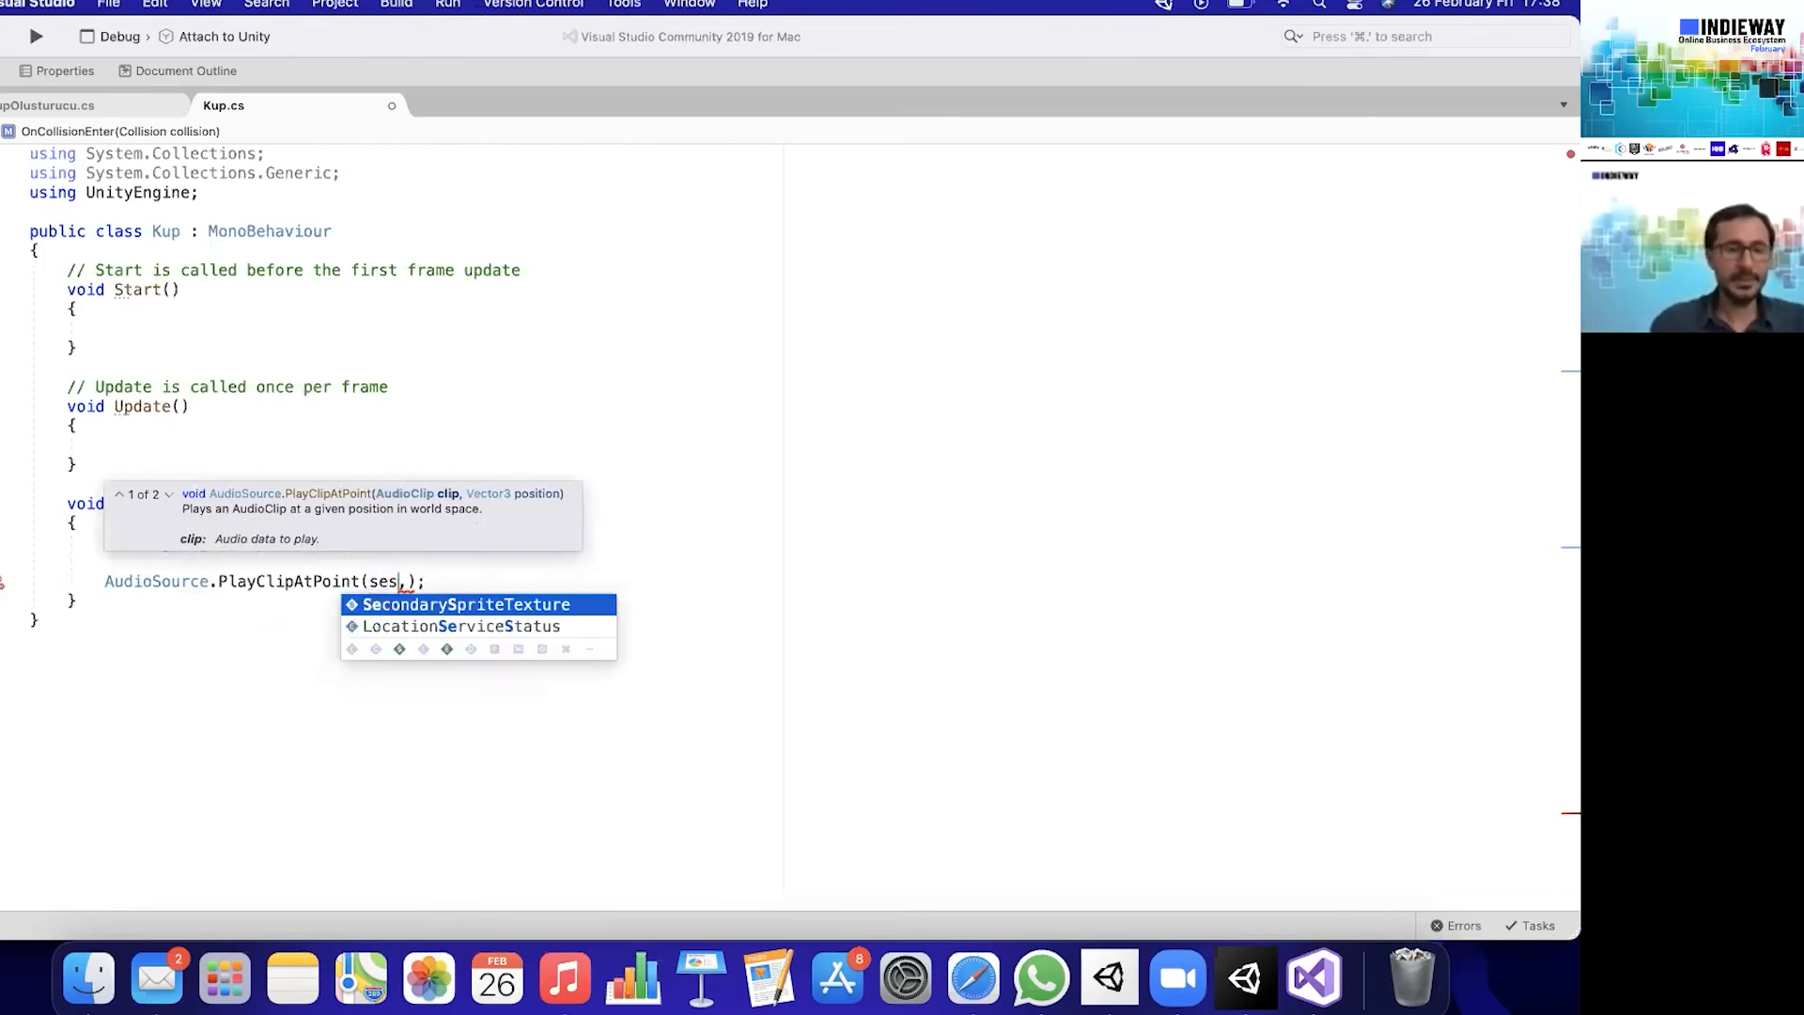
key(Right)
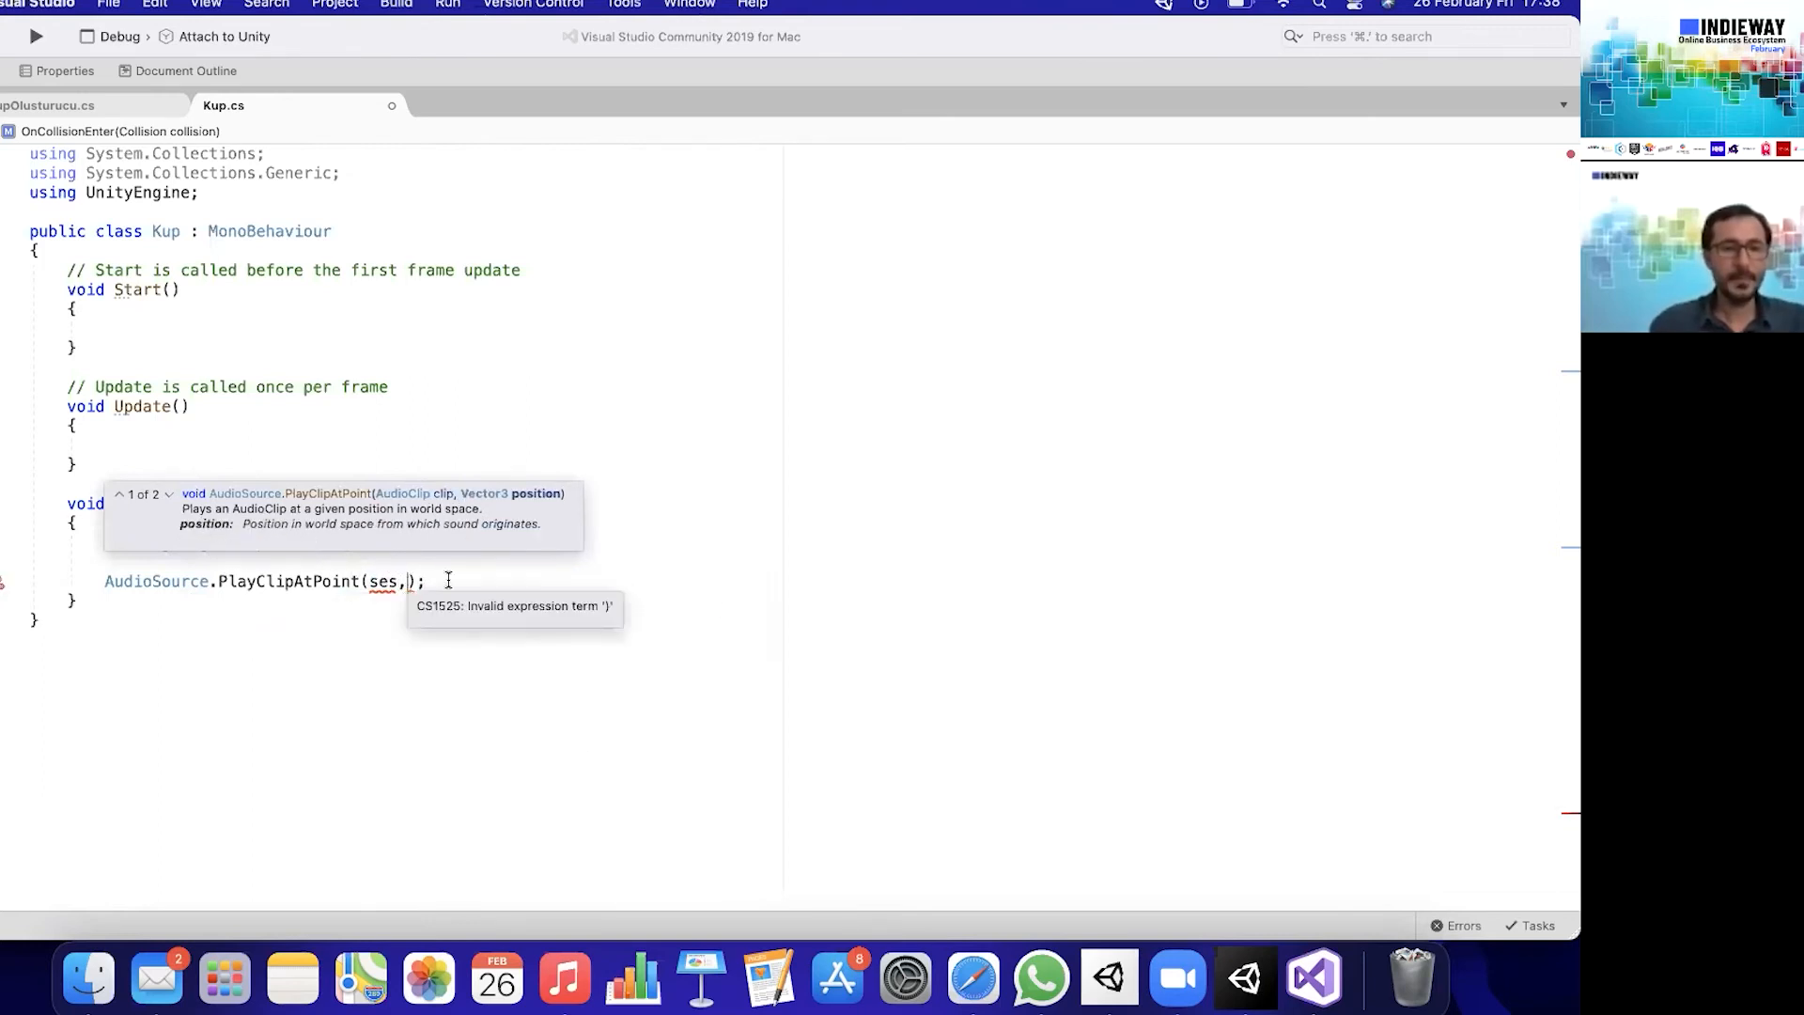
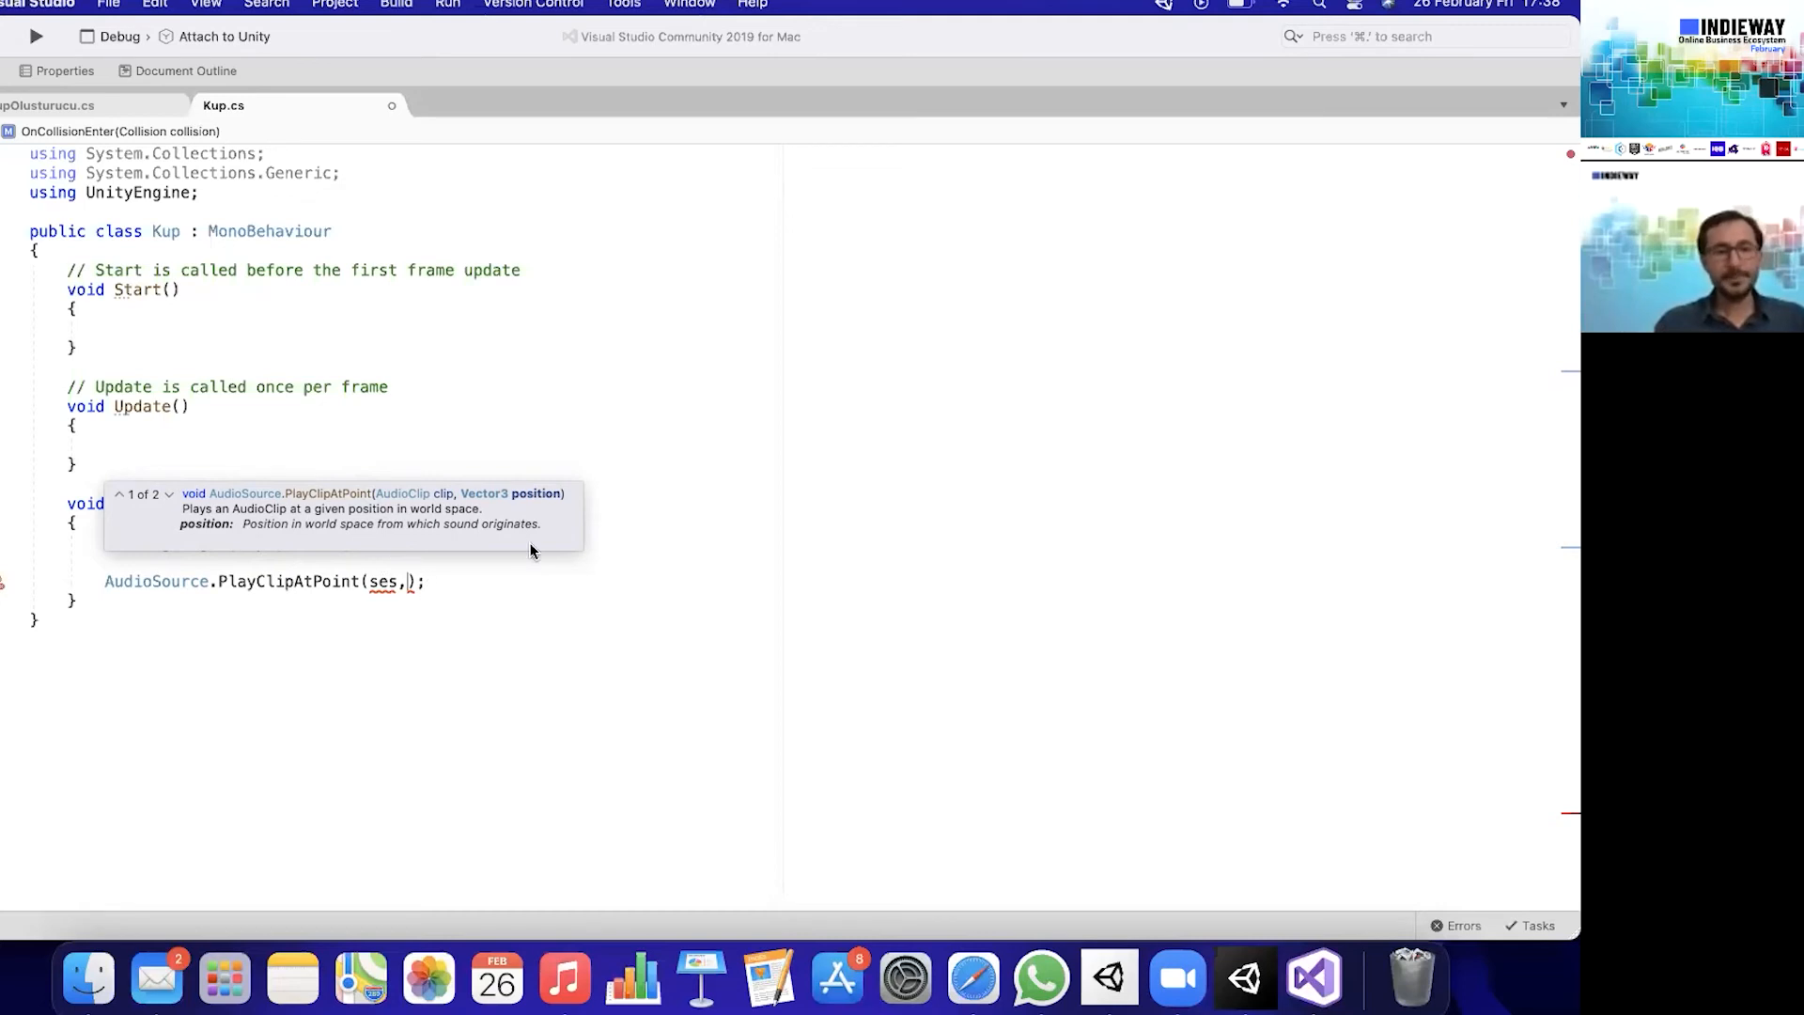
- Complete the PlayClipAtPoint call with Vector3.zero as its position argument
text(Vector3.)
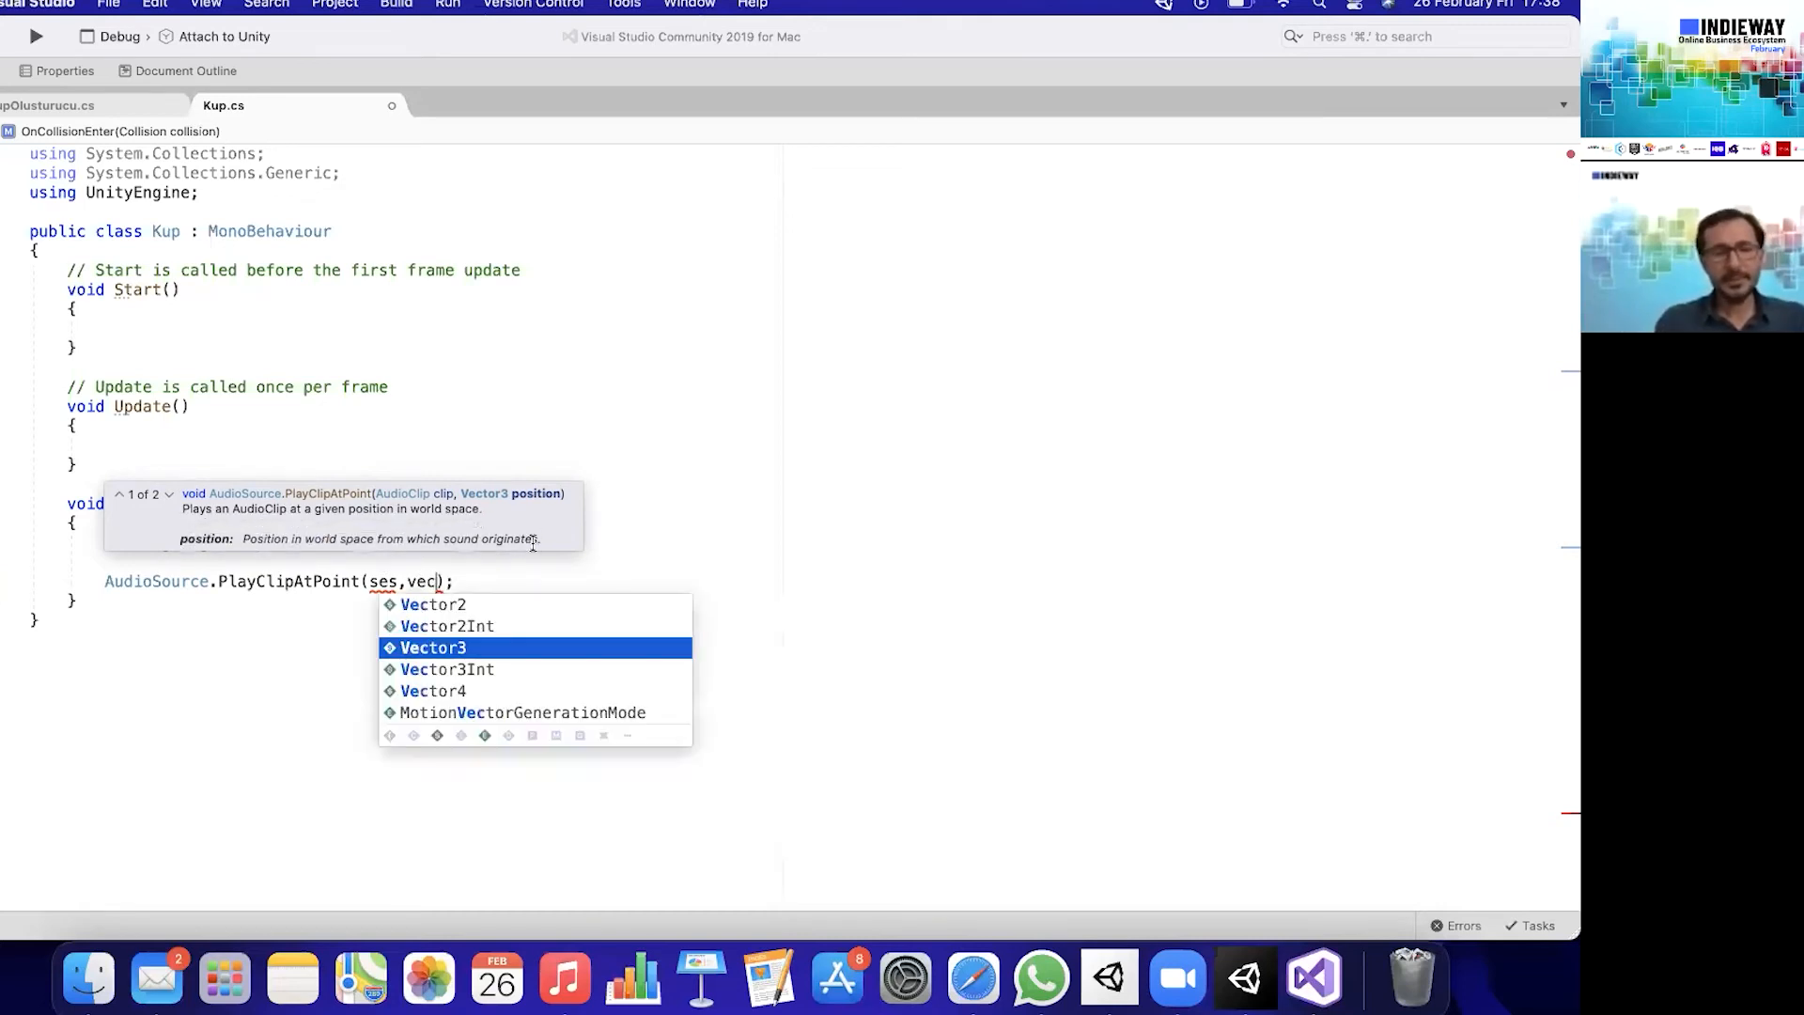
text(zero)
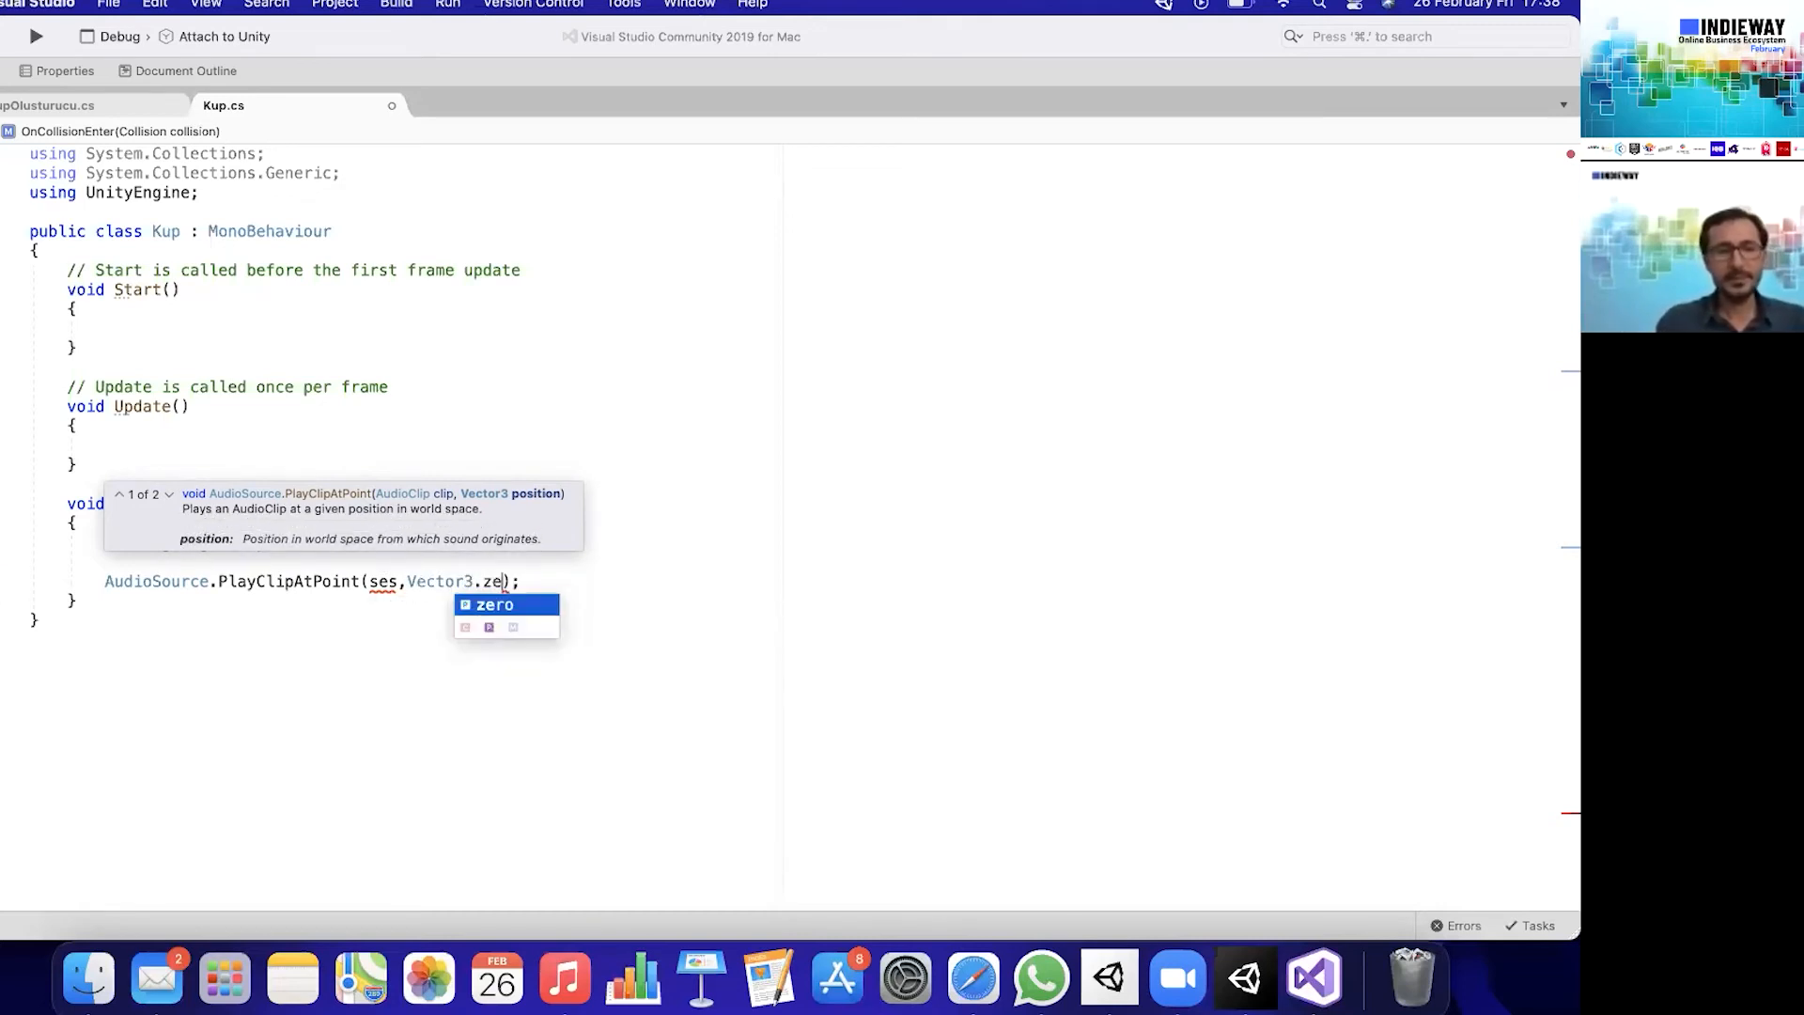
click(598, 582)
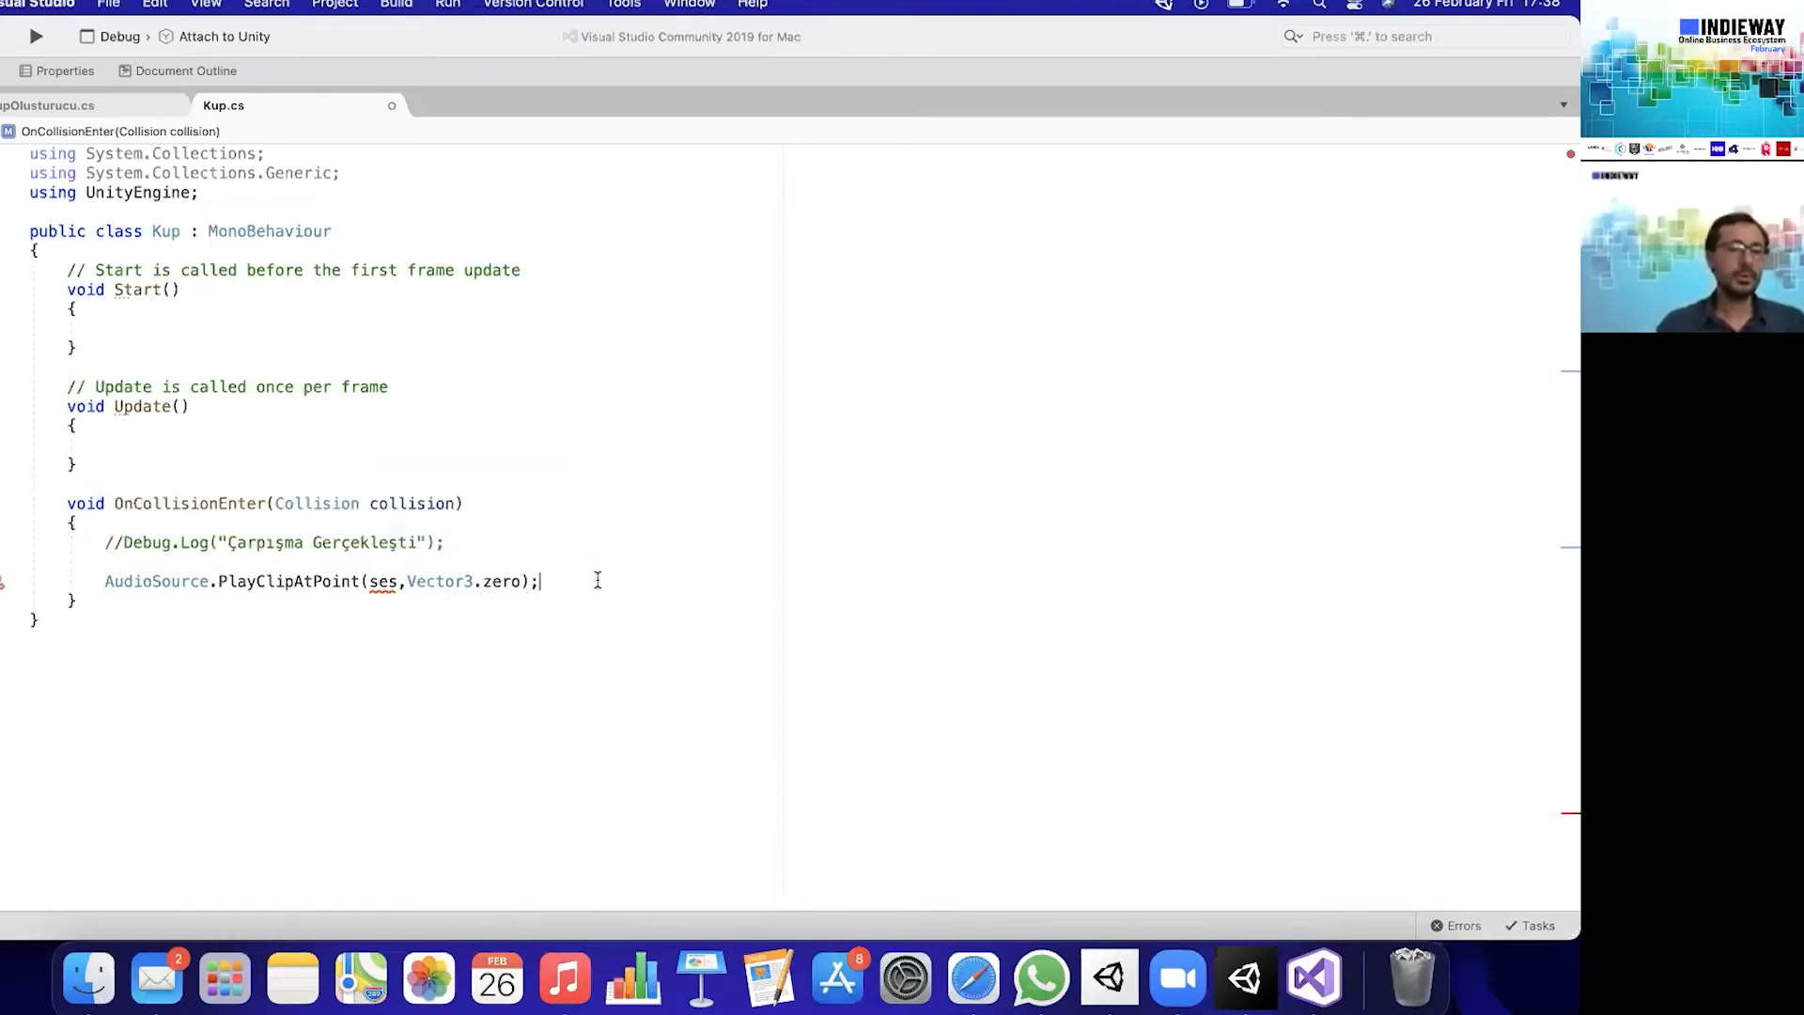
mouse_move(383, 584)
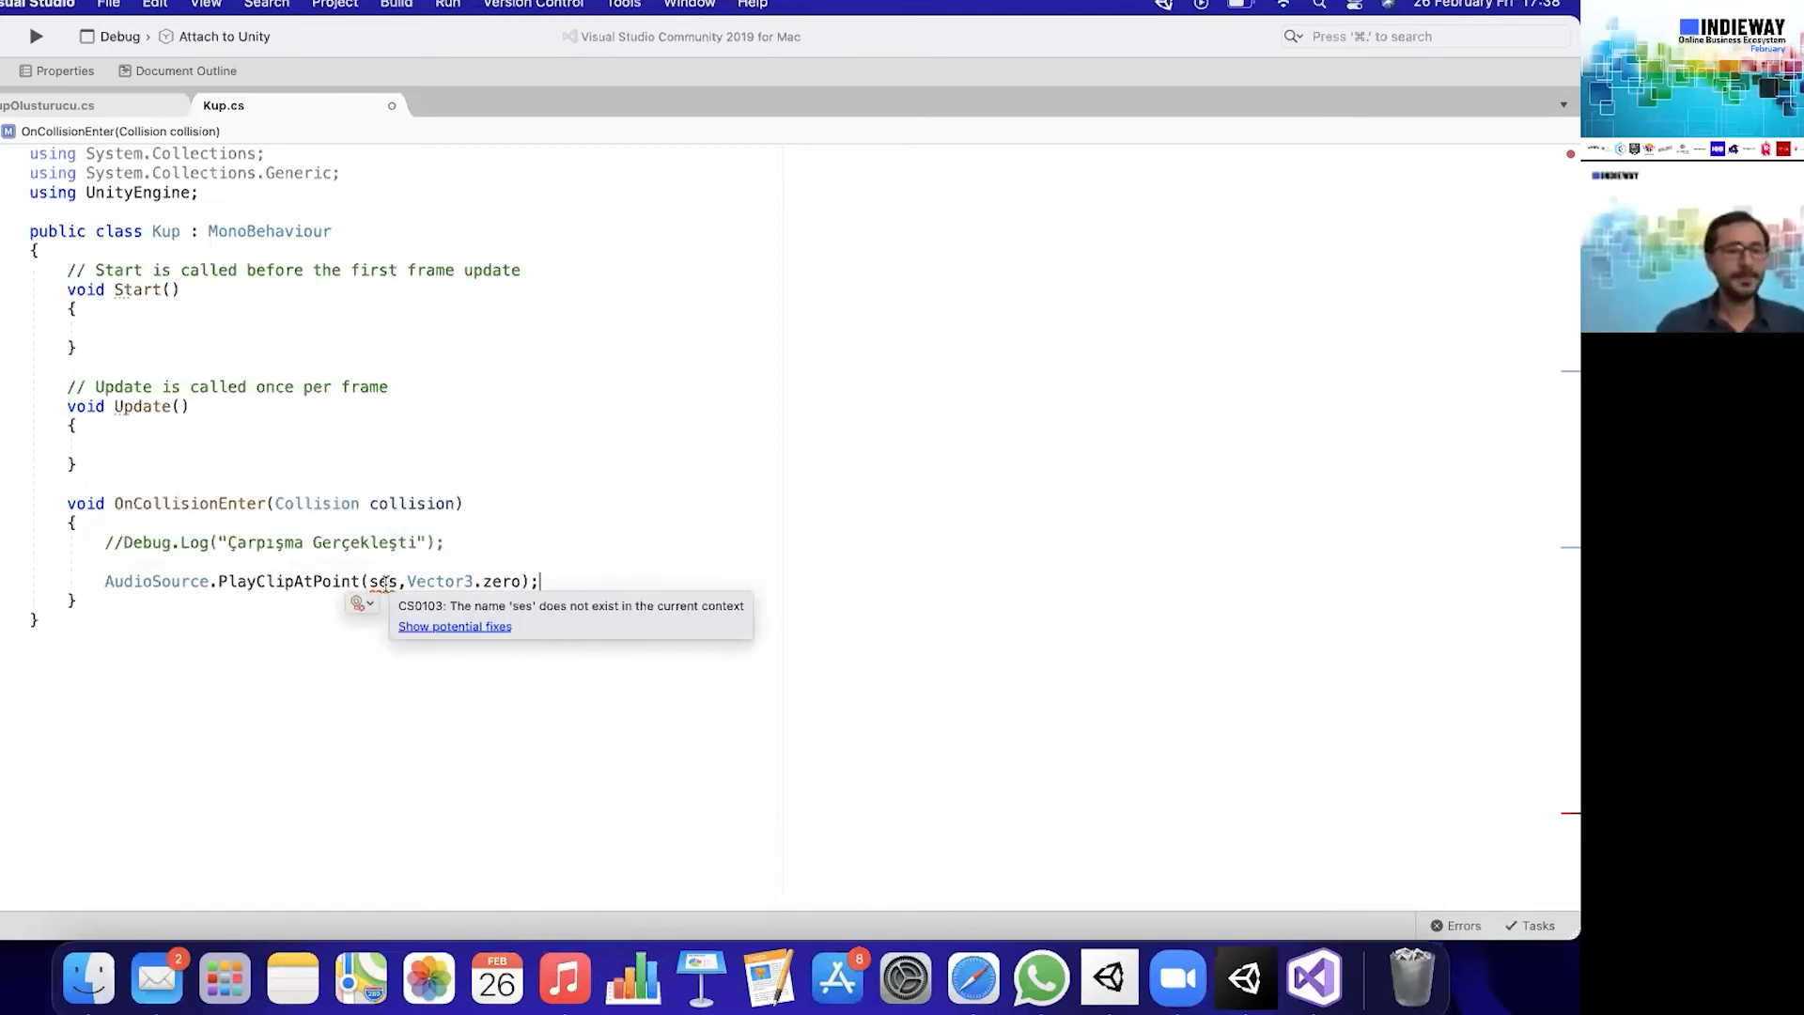
- Declare a public AudioClip field named ses at the start of the Kup class and save the script
click(414, 254)
key(Return)
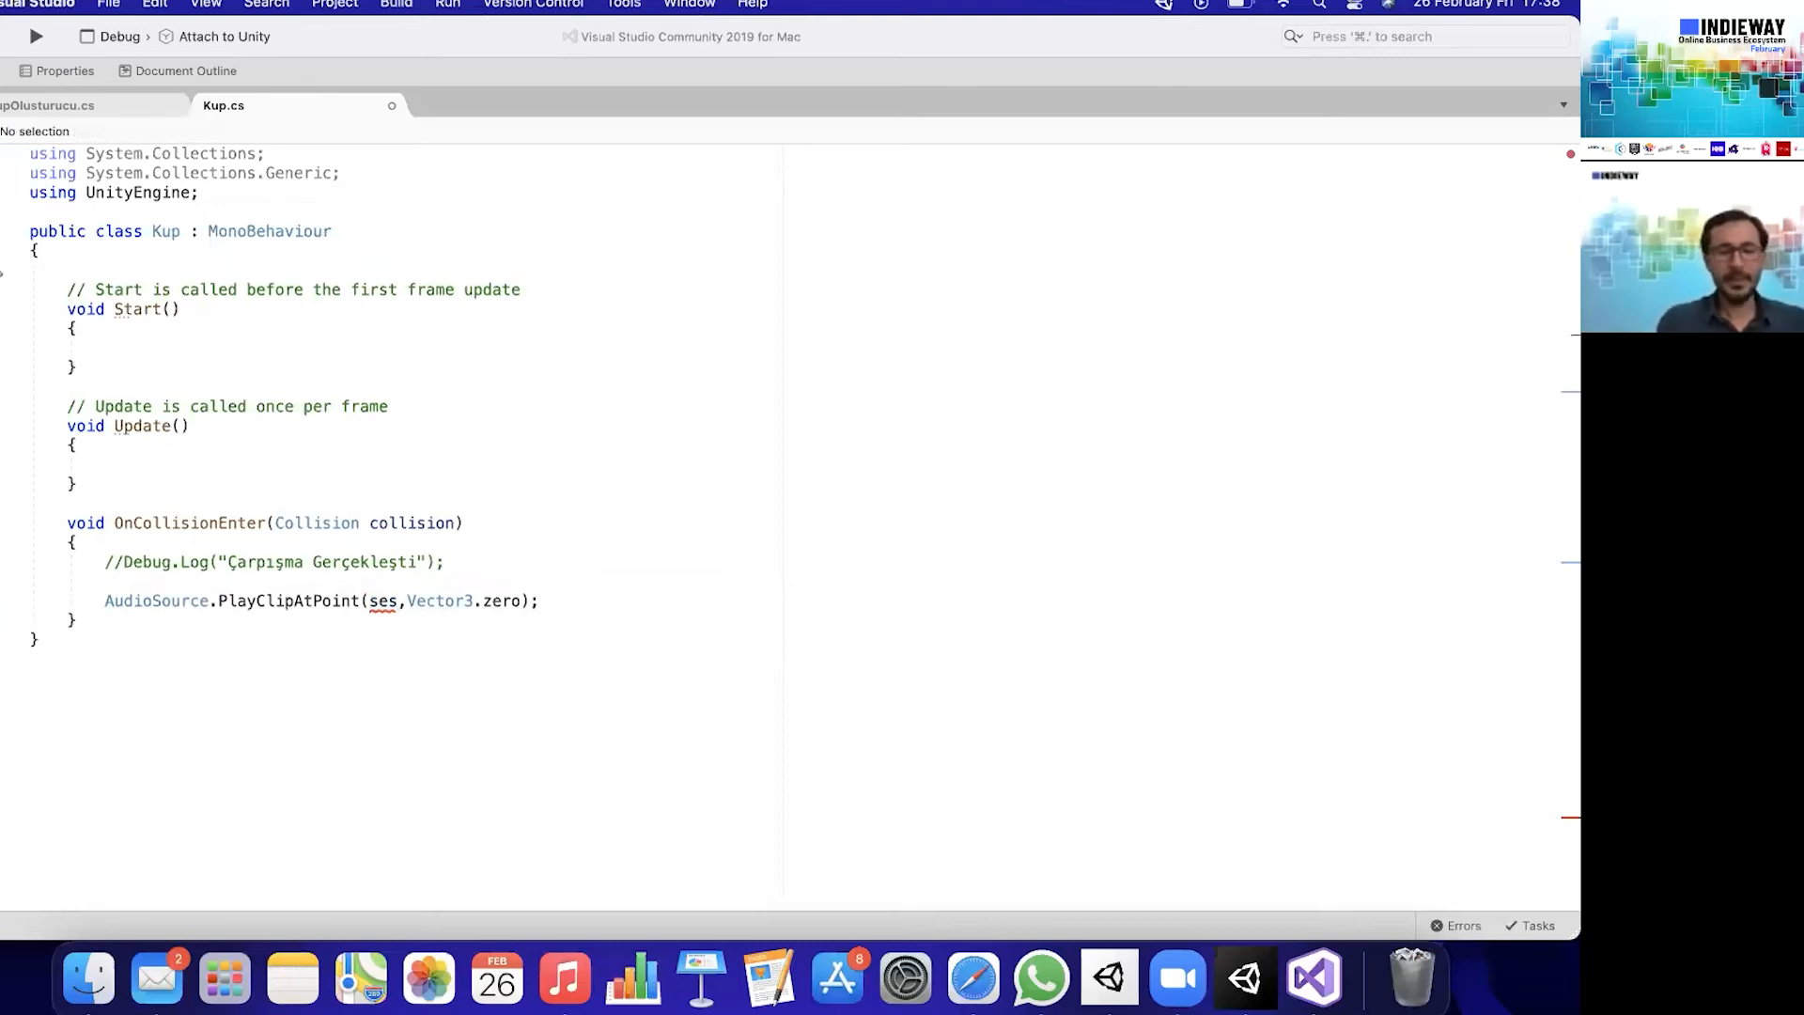
text(public)
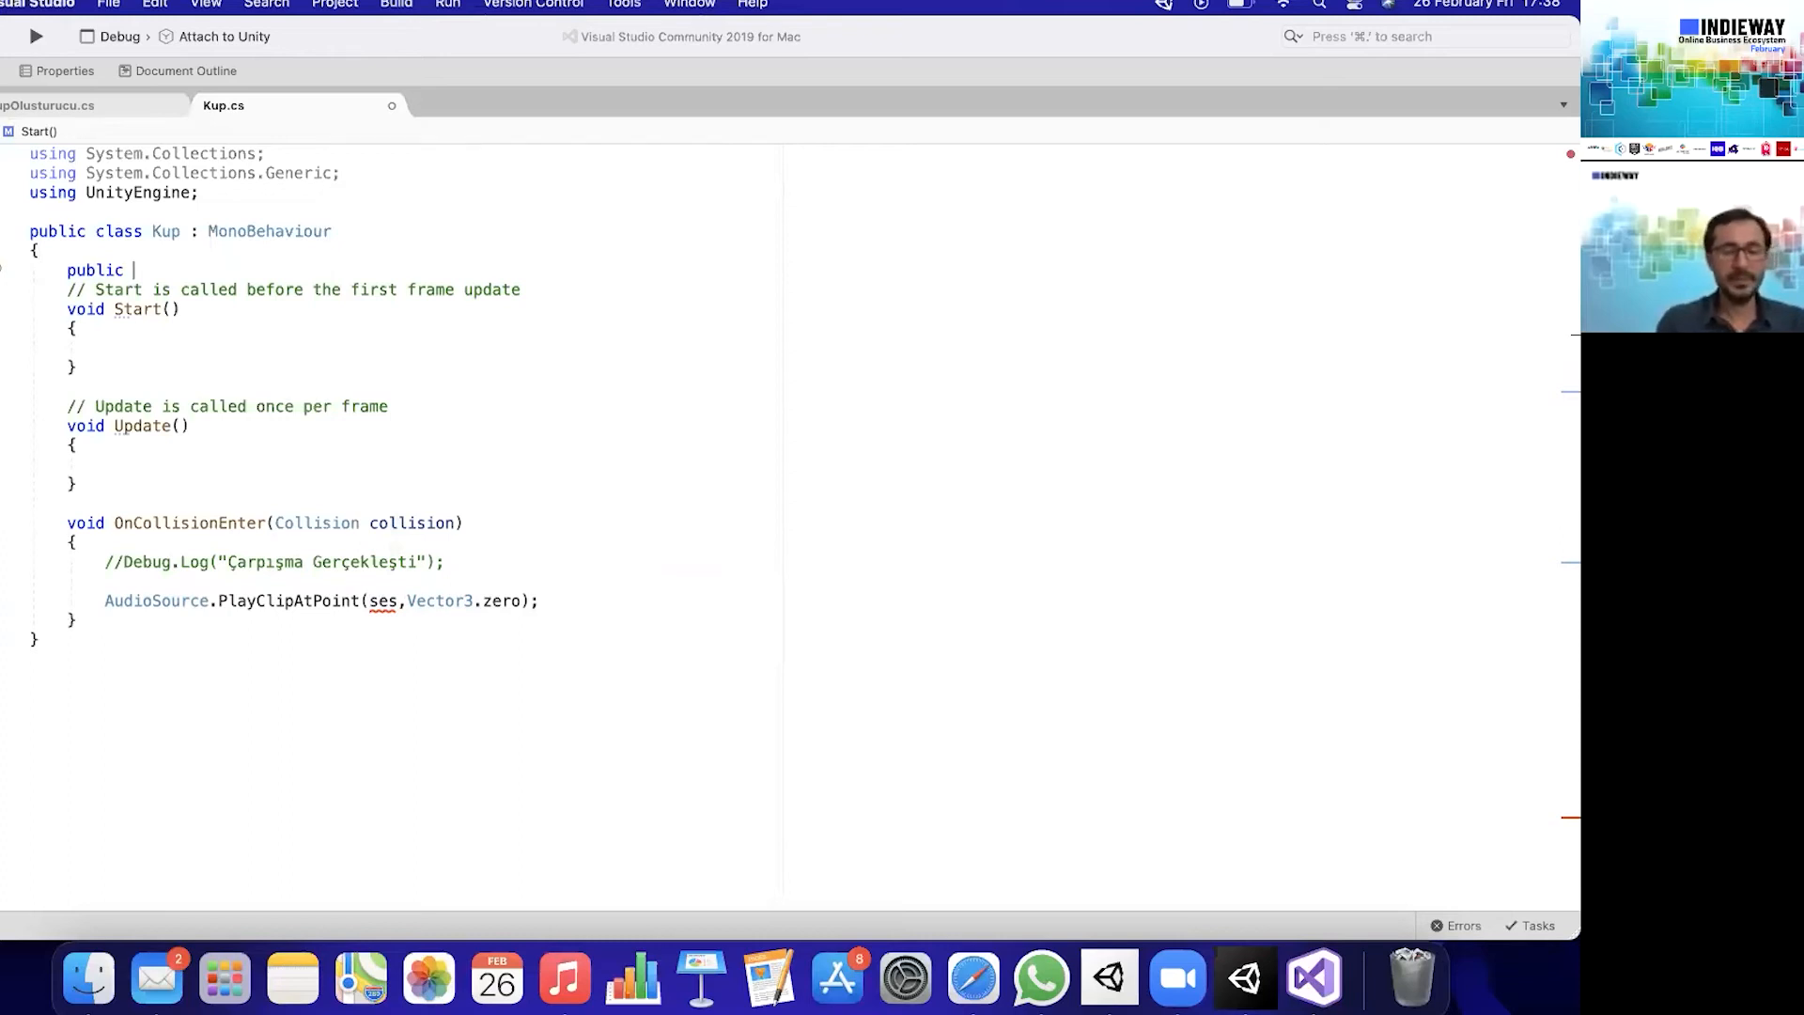
text(cli)
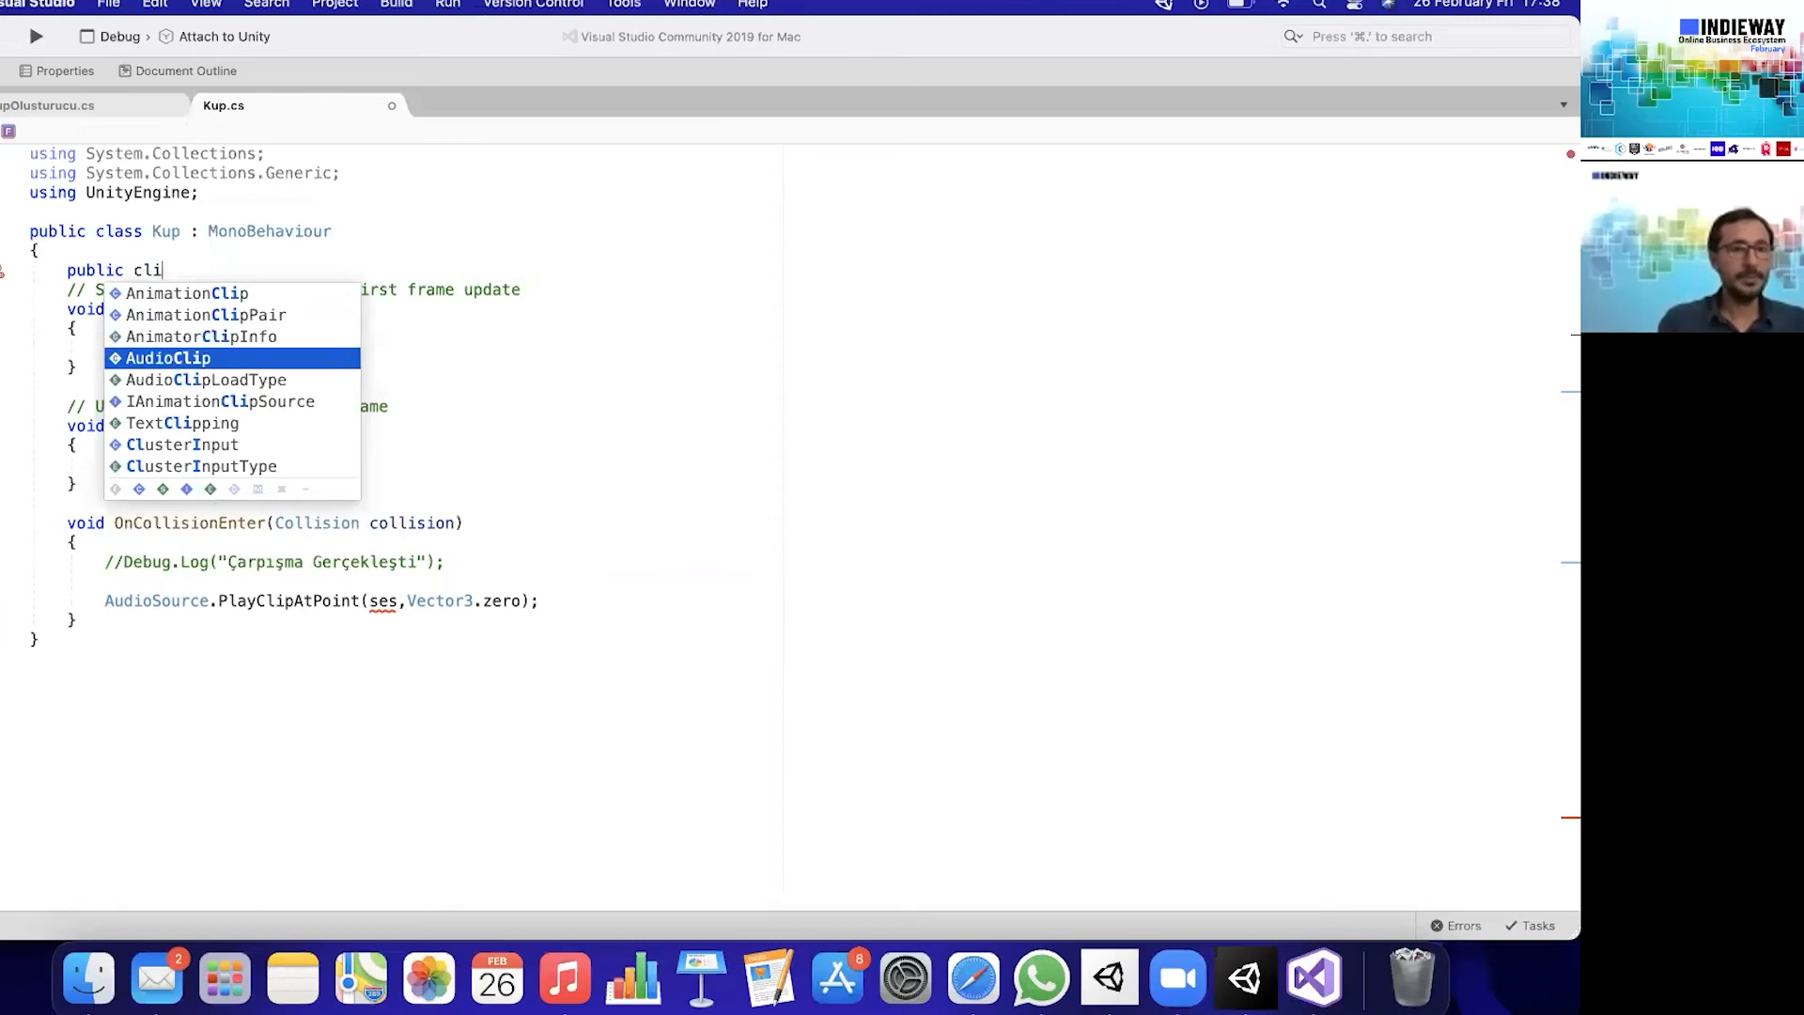
key(Return)
text(ses)
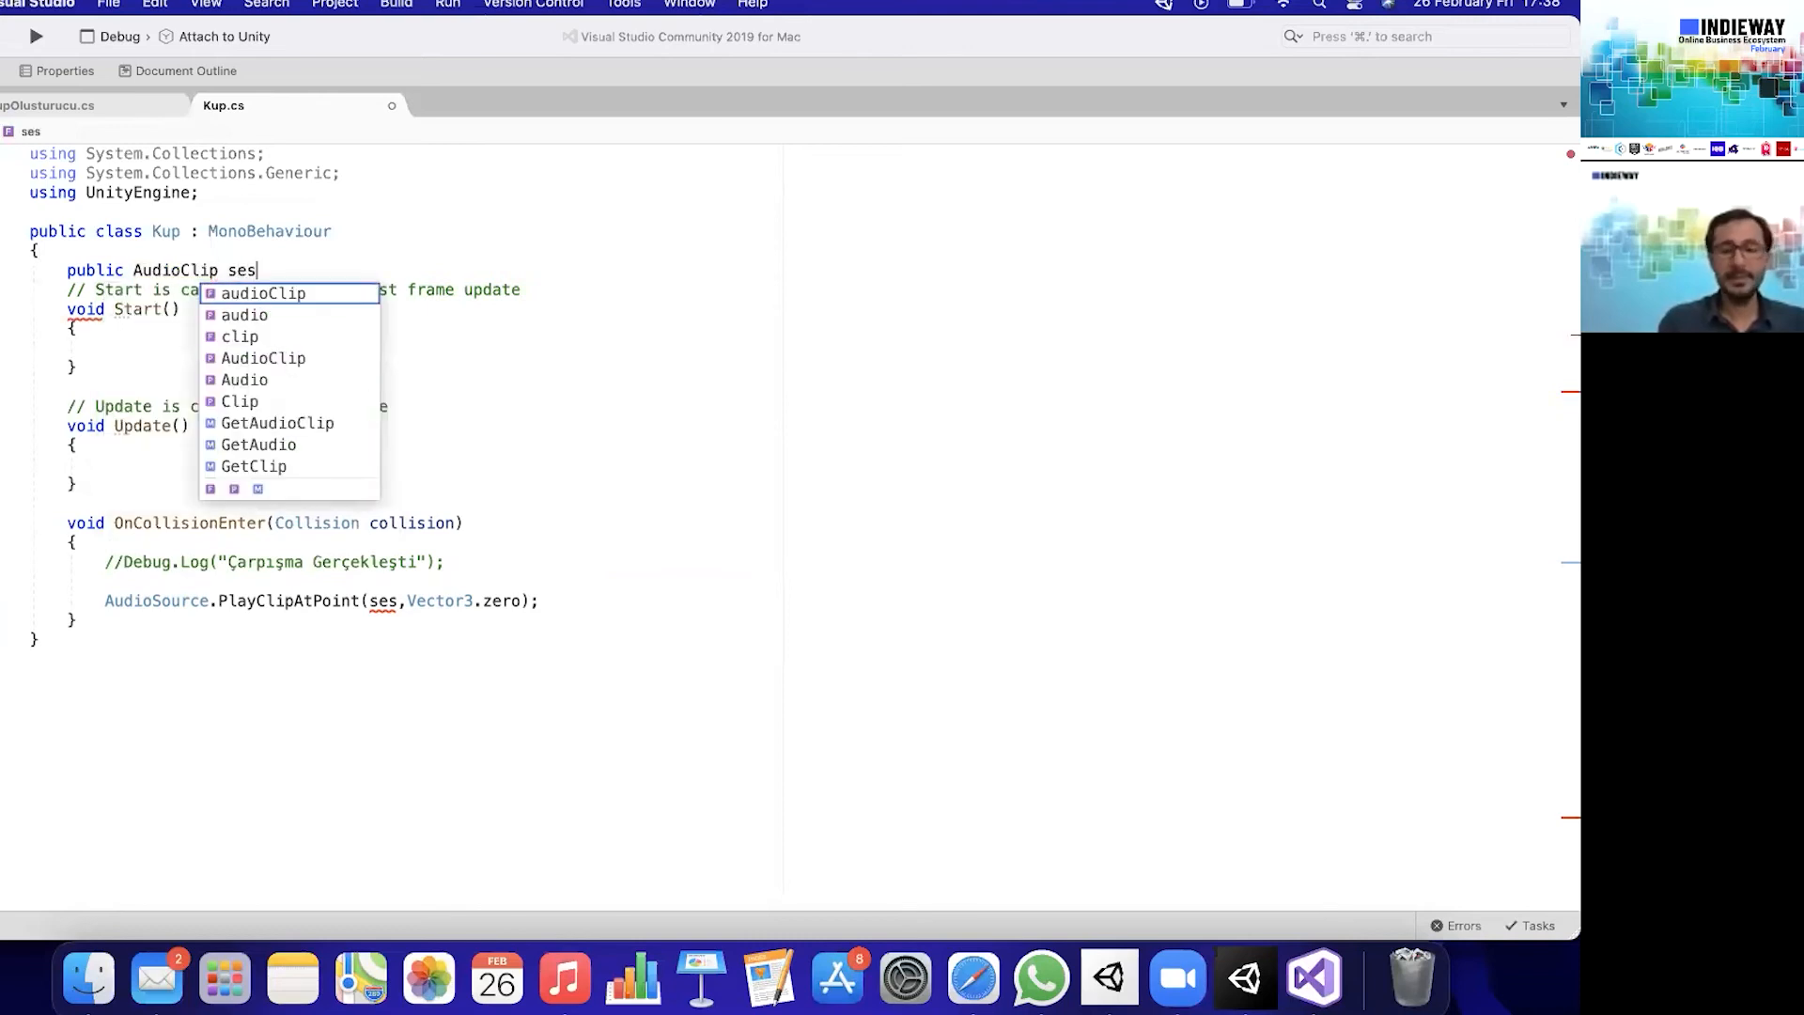
text(;)
key(super+s)
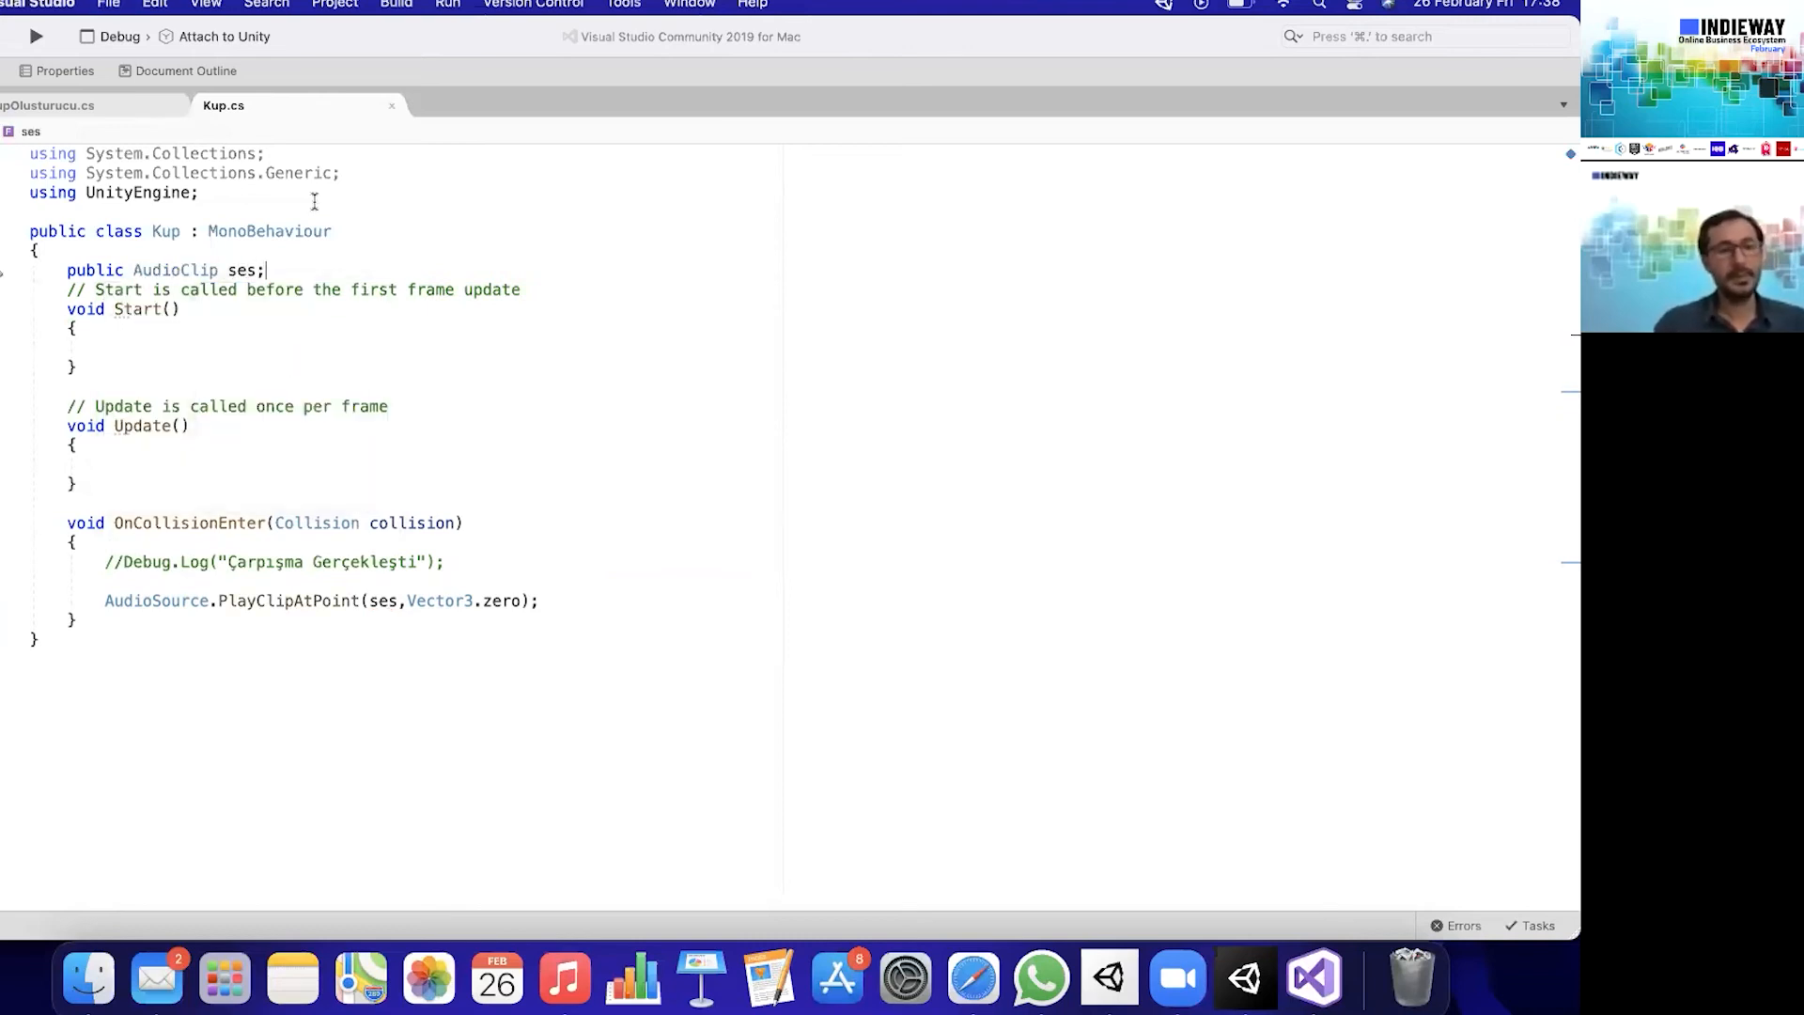
click(702, 528)
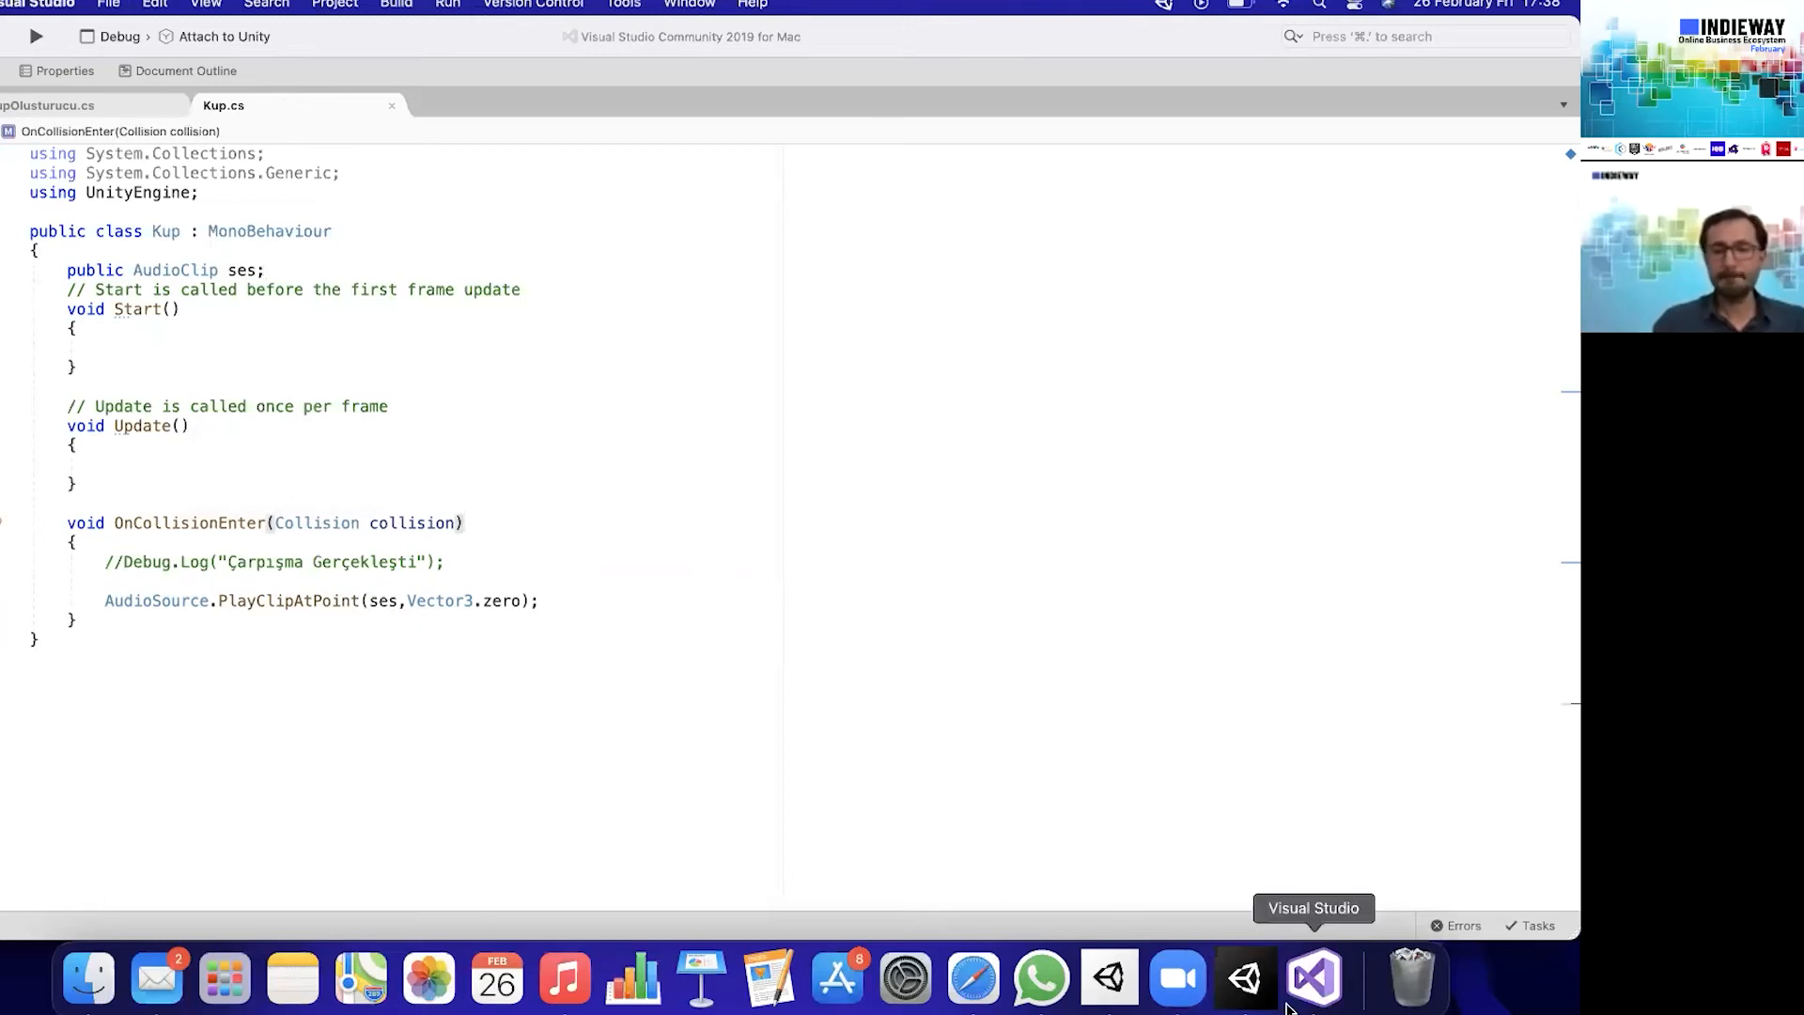
- Switch to Unity and select the Cube to show the Ses field of its Kup script
click(1259, 994)
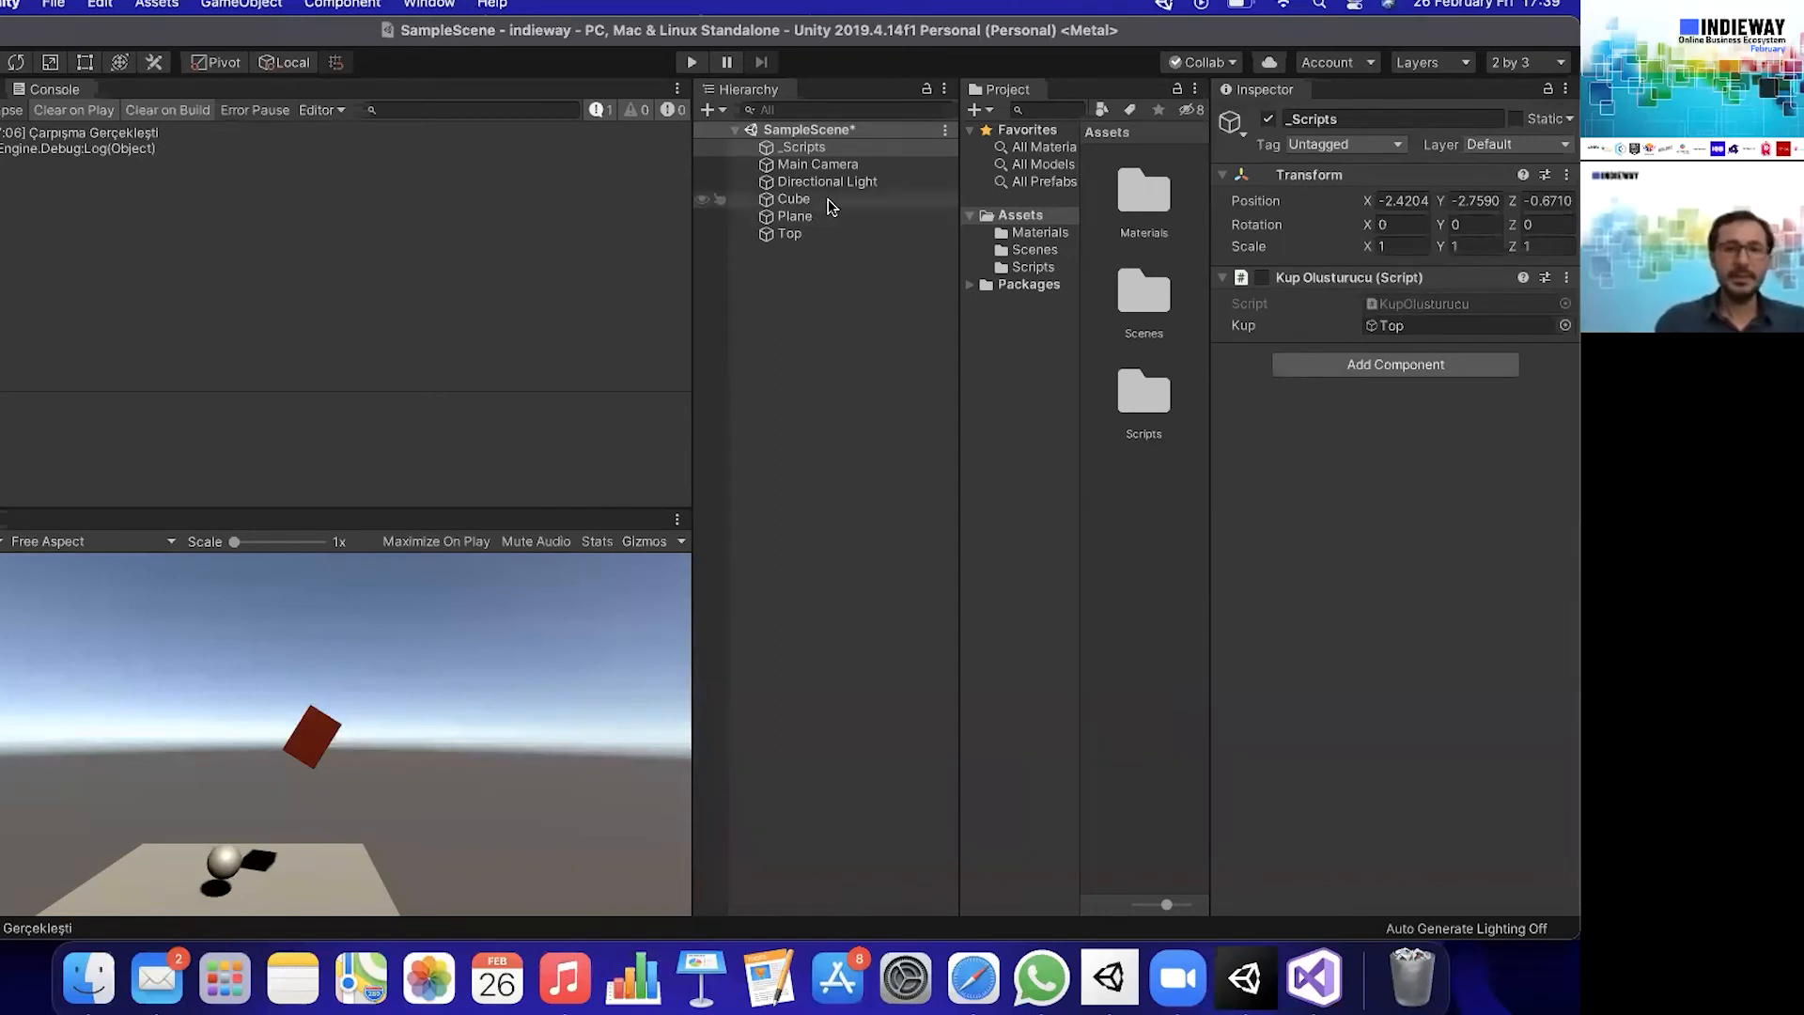
click(793, 198)
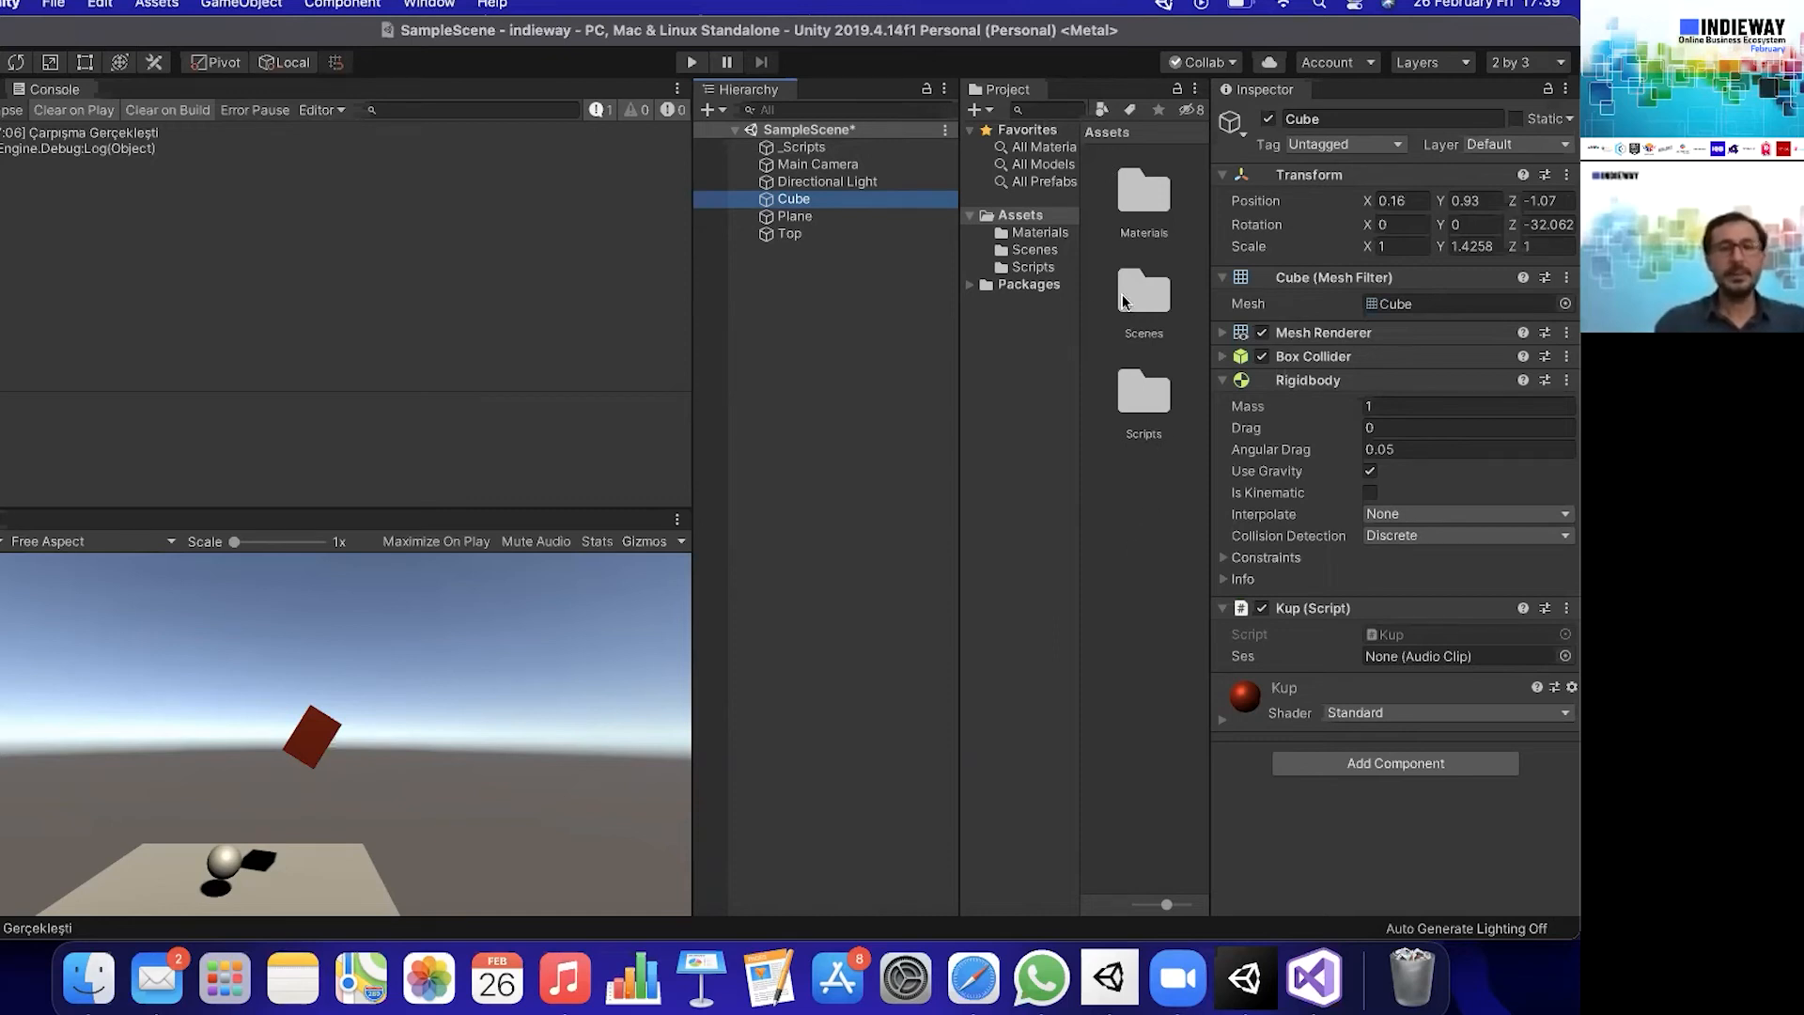
right_click(1141, 522)
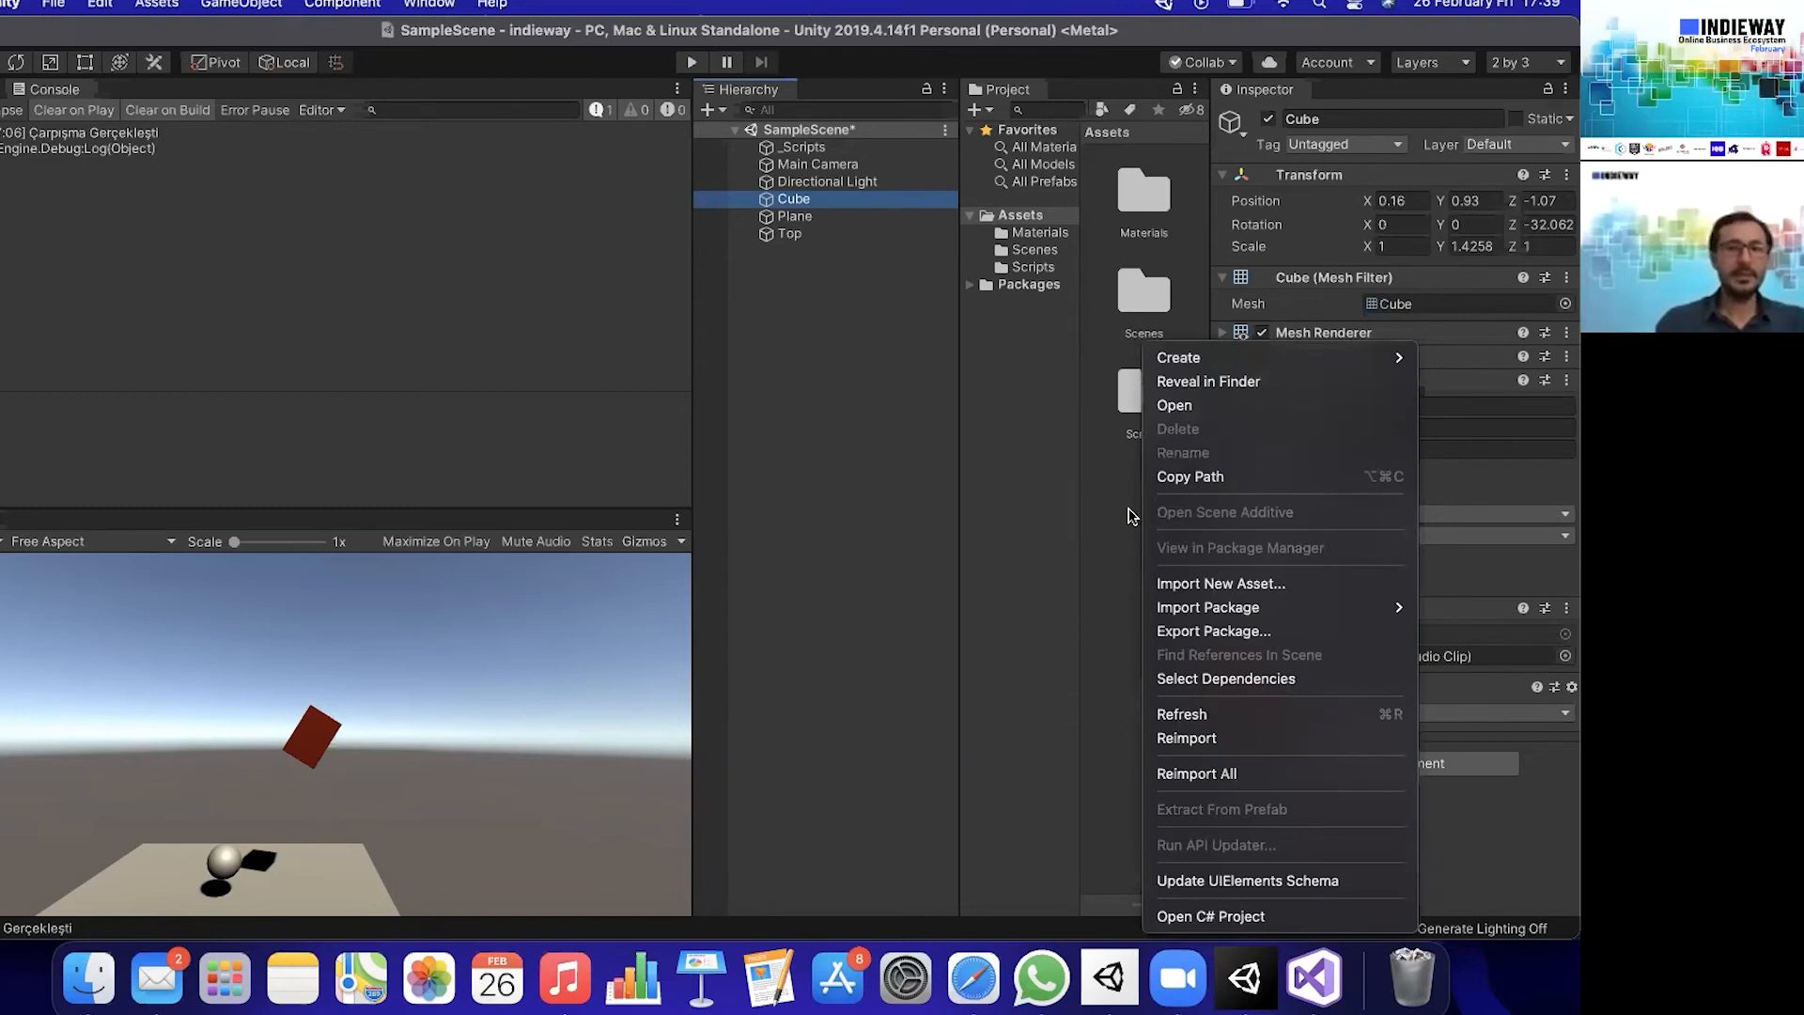
click(1130, 516)
click(159, 5)
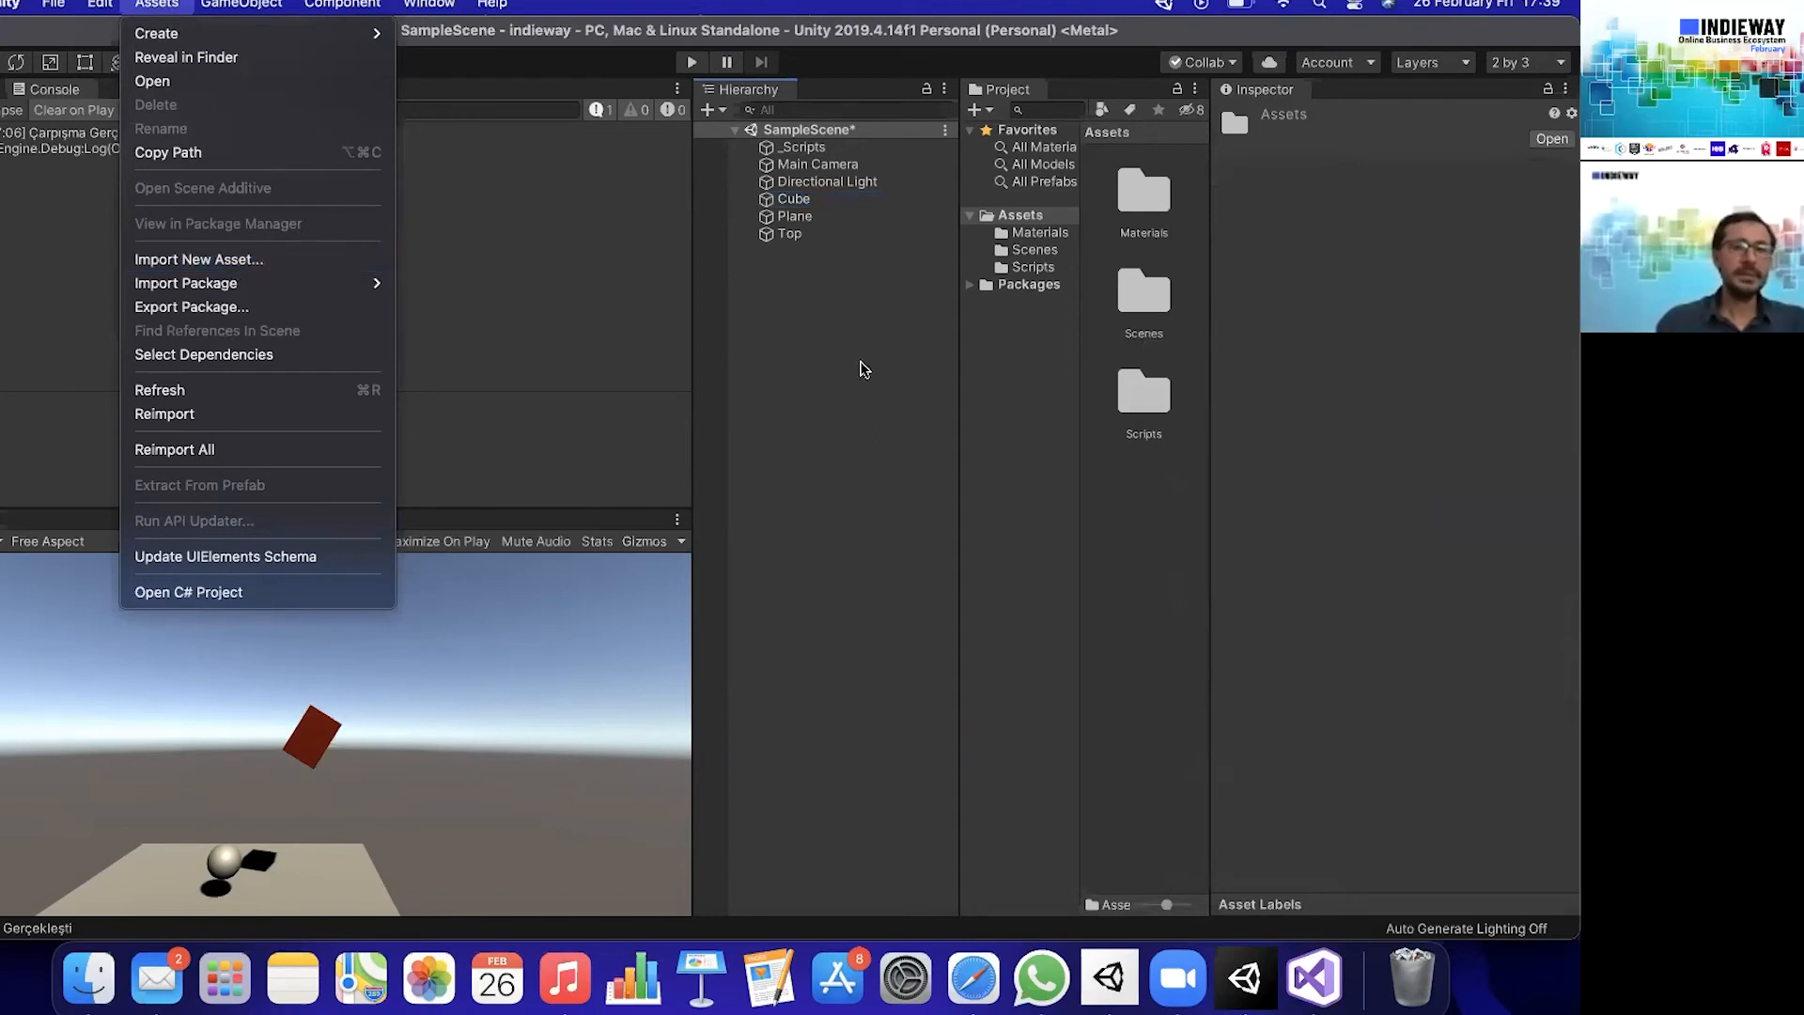
click(1118, 526)
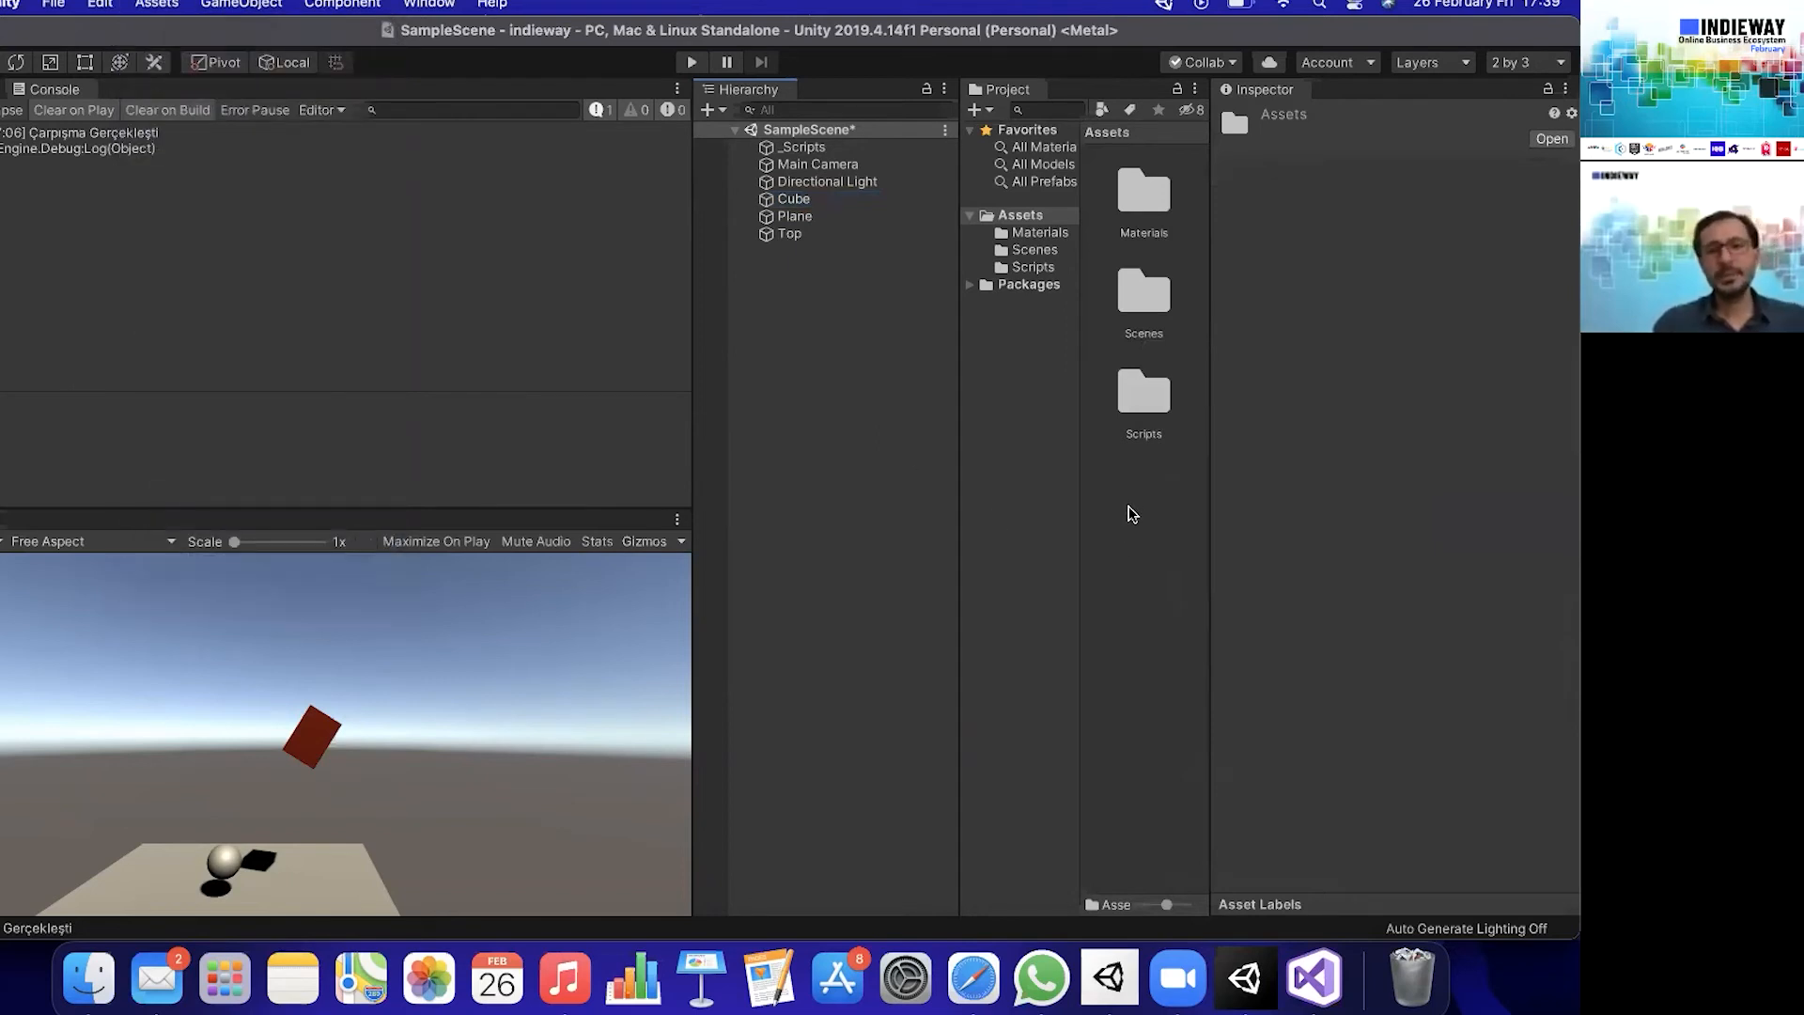
right_click(1132, 514)
click(1109, 549)
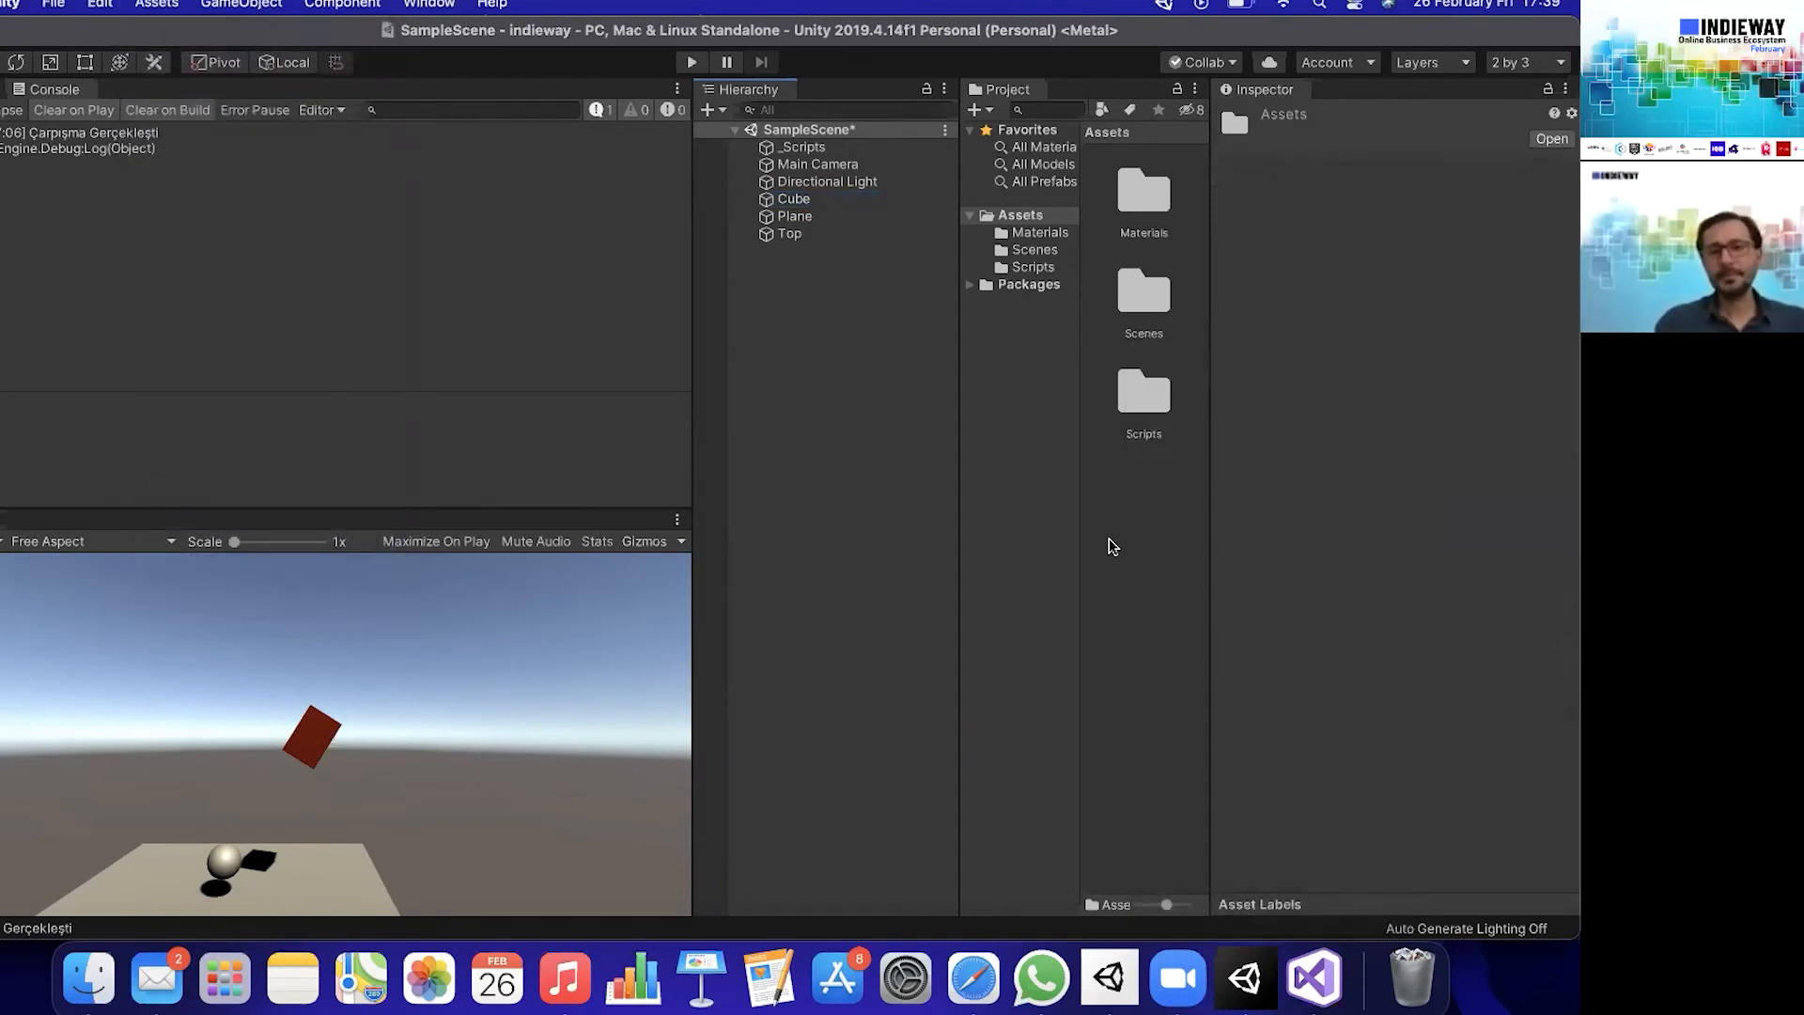
- Import the Sesler sound folder from the desktop into the project's Assets folder
key(F11)
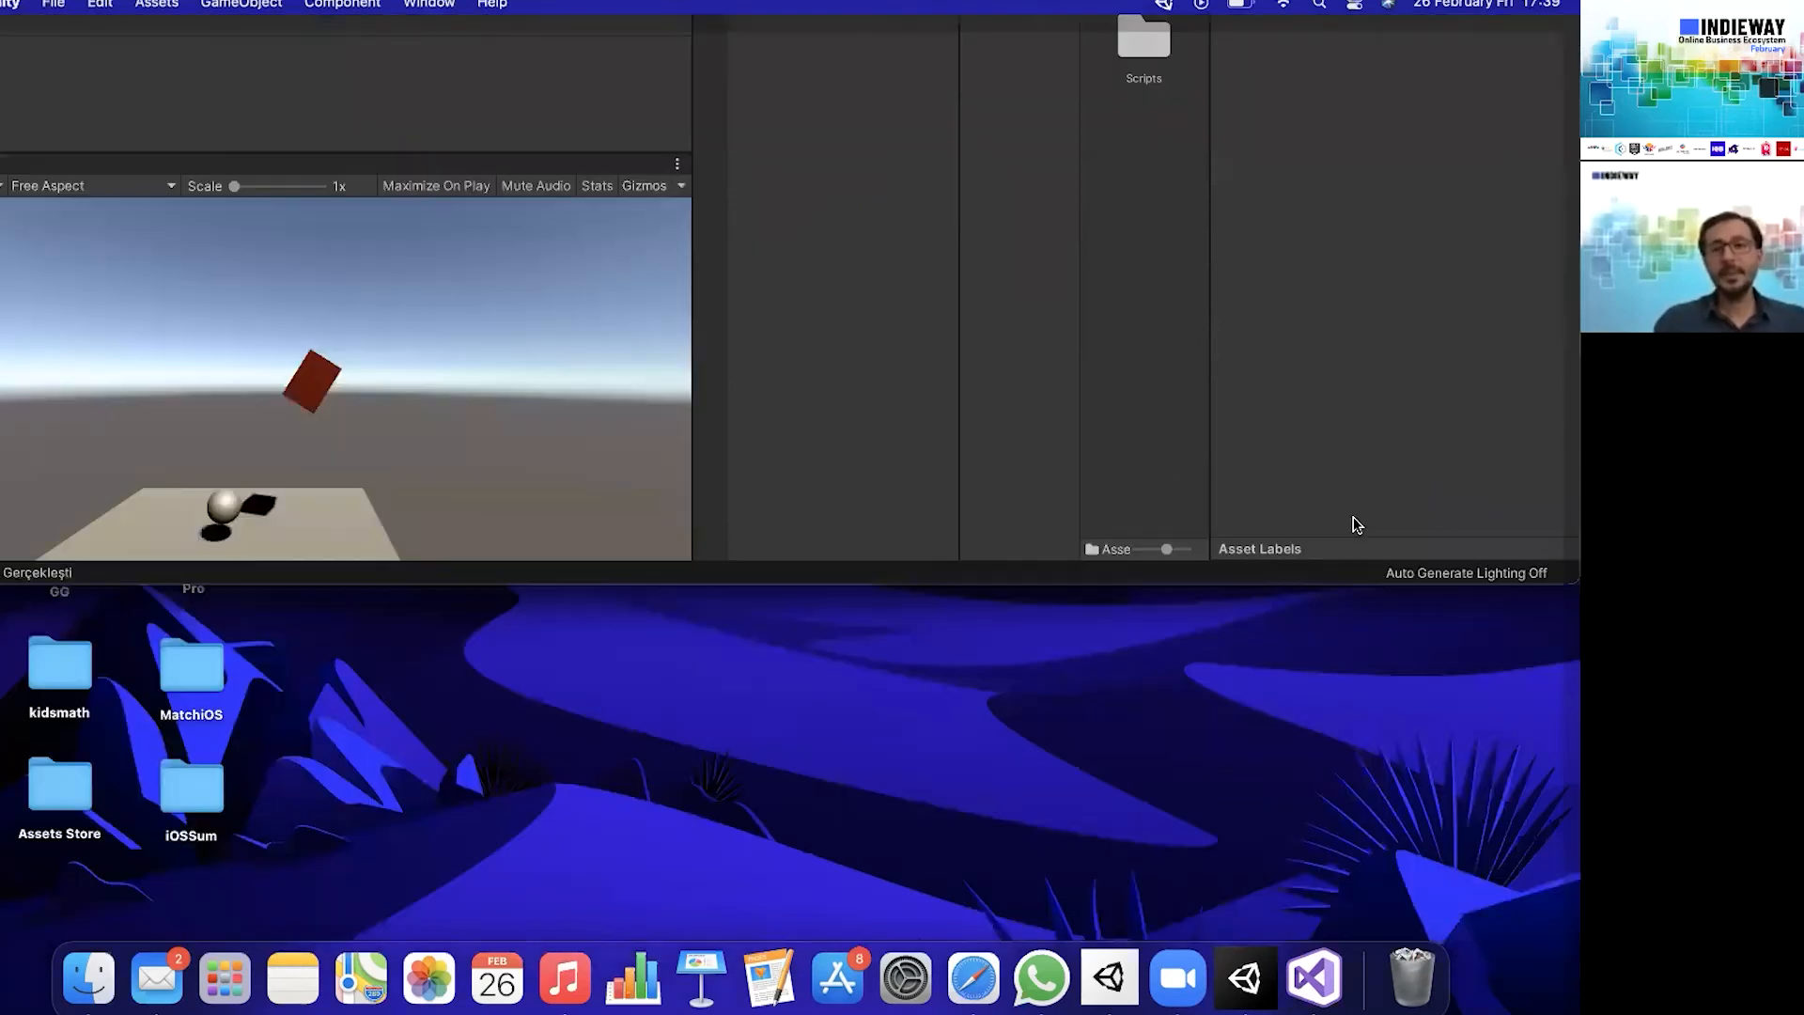
drag(1506, 433, 1202, 358)
key(F11)
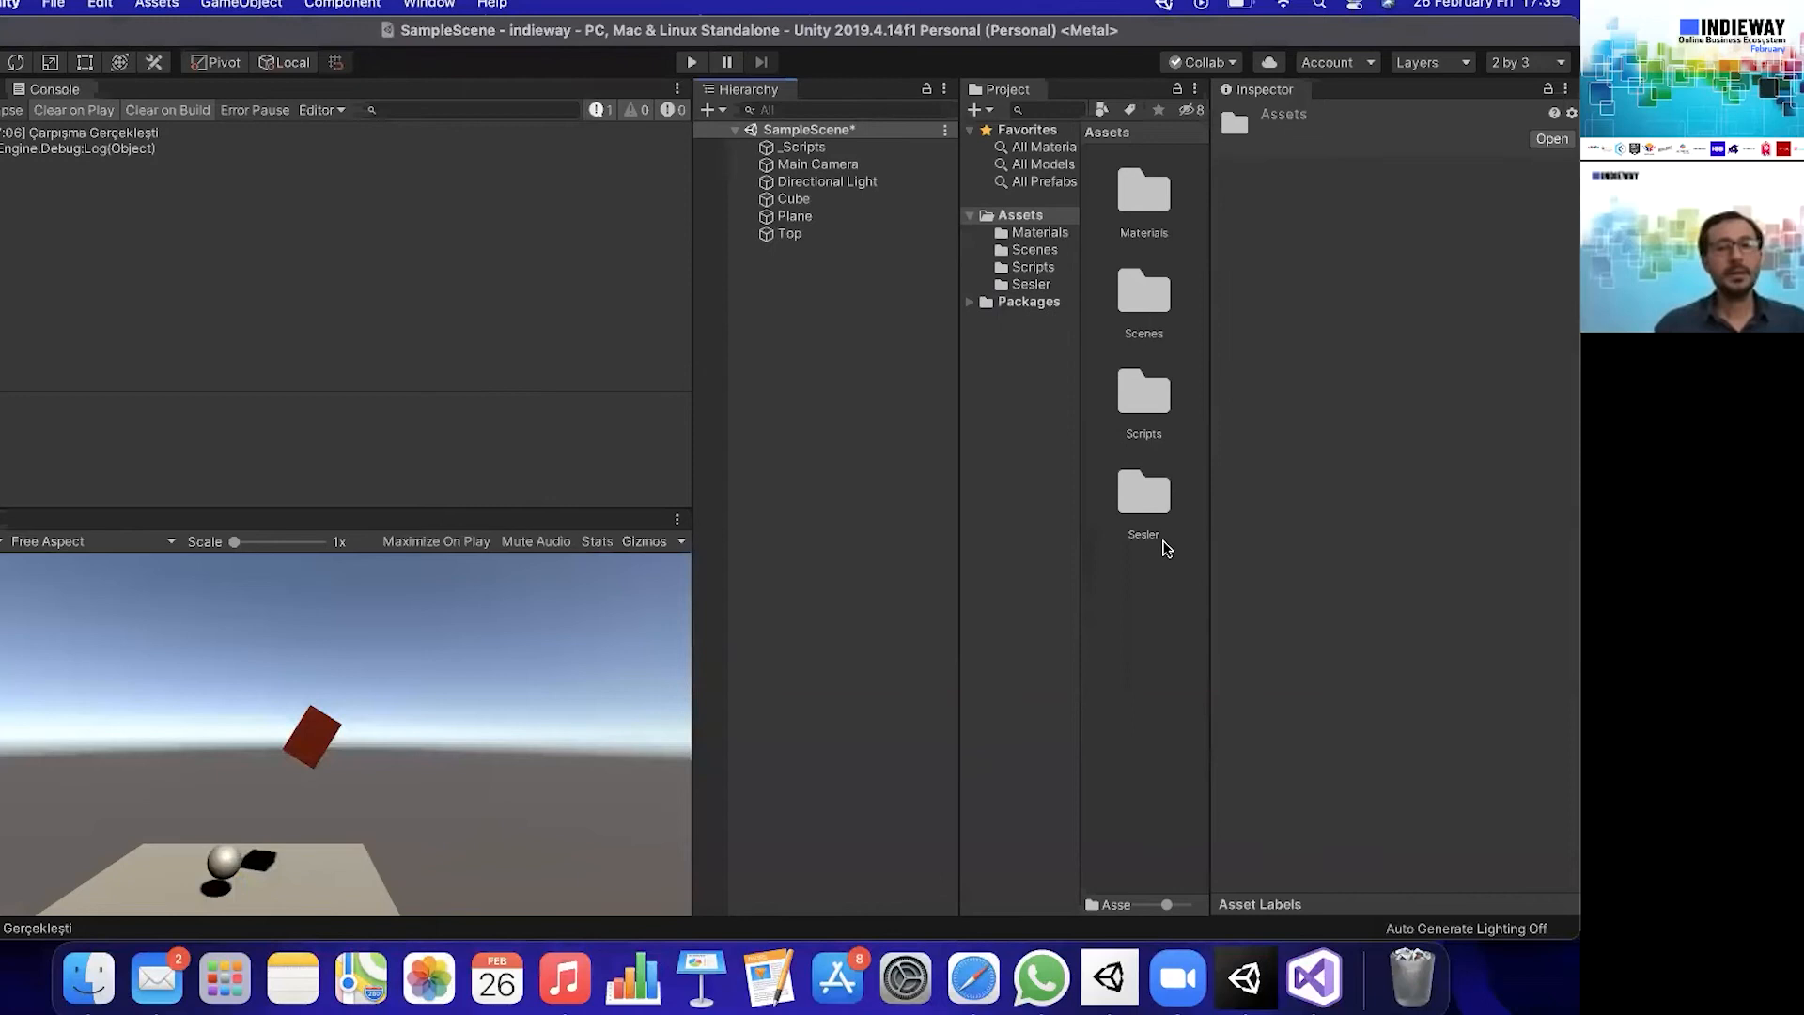
- Assign the do clip from the Sesler folder to the Ses field of the Cube's Kup script and save the scene
click(1133, 499)
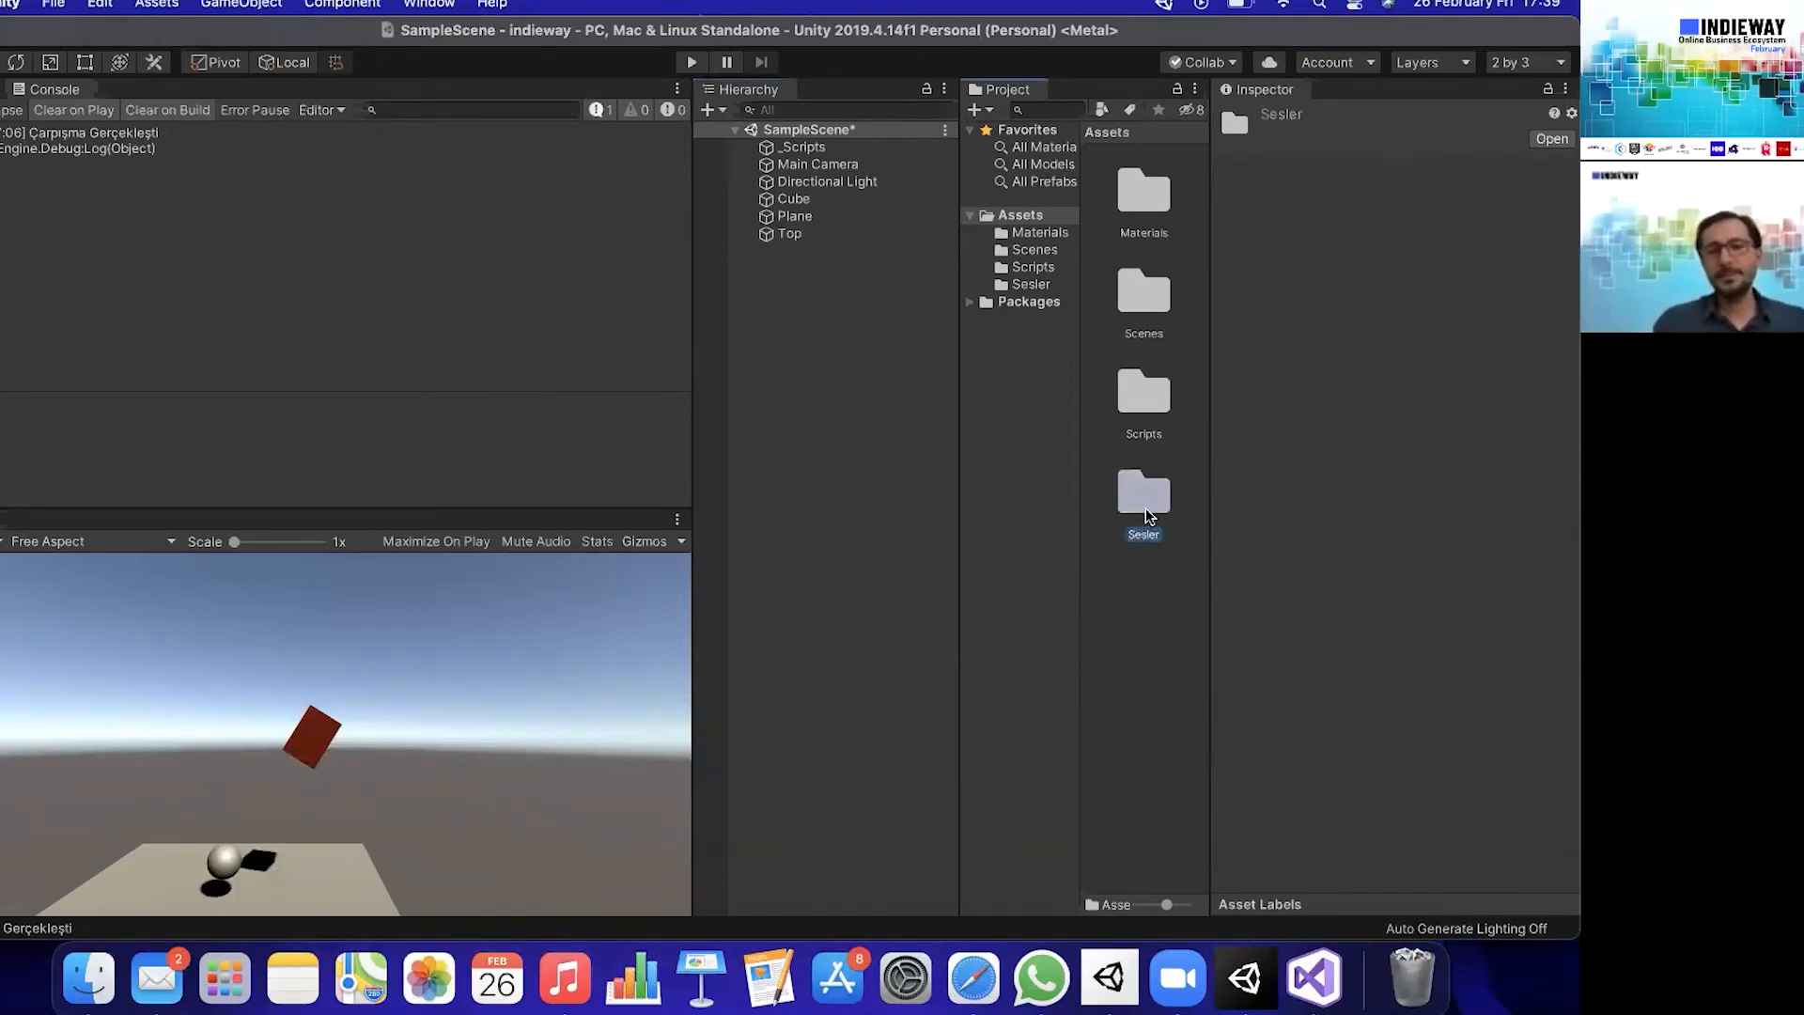
double_click(1137, 501)
click(1136, 209)
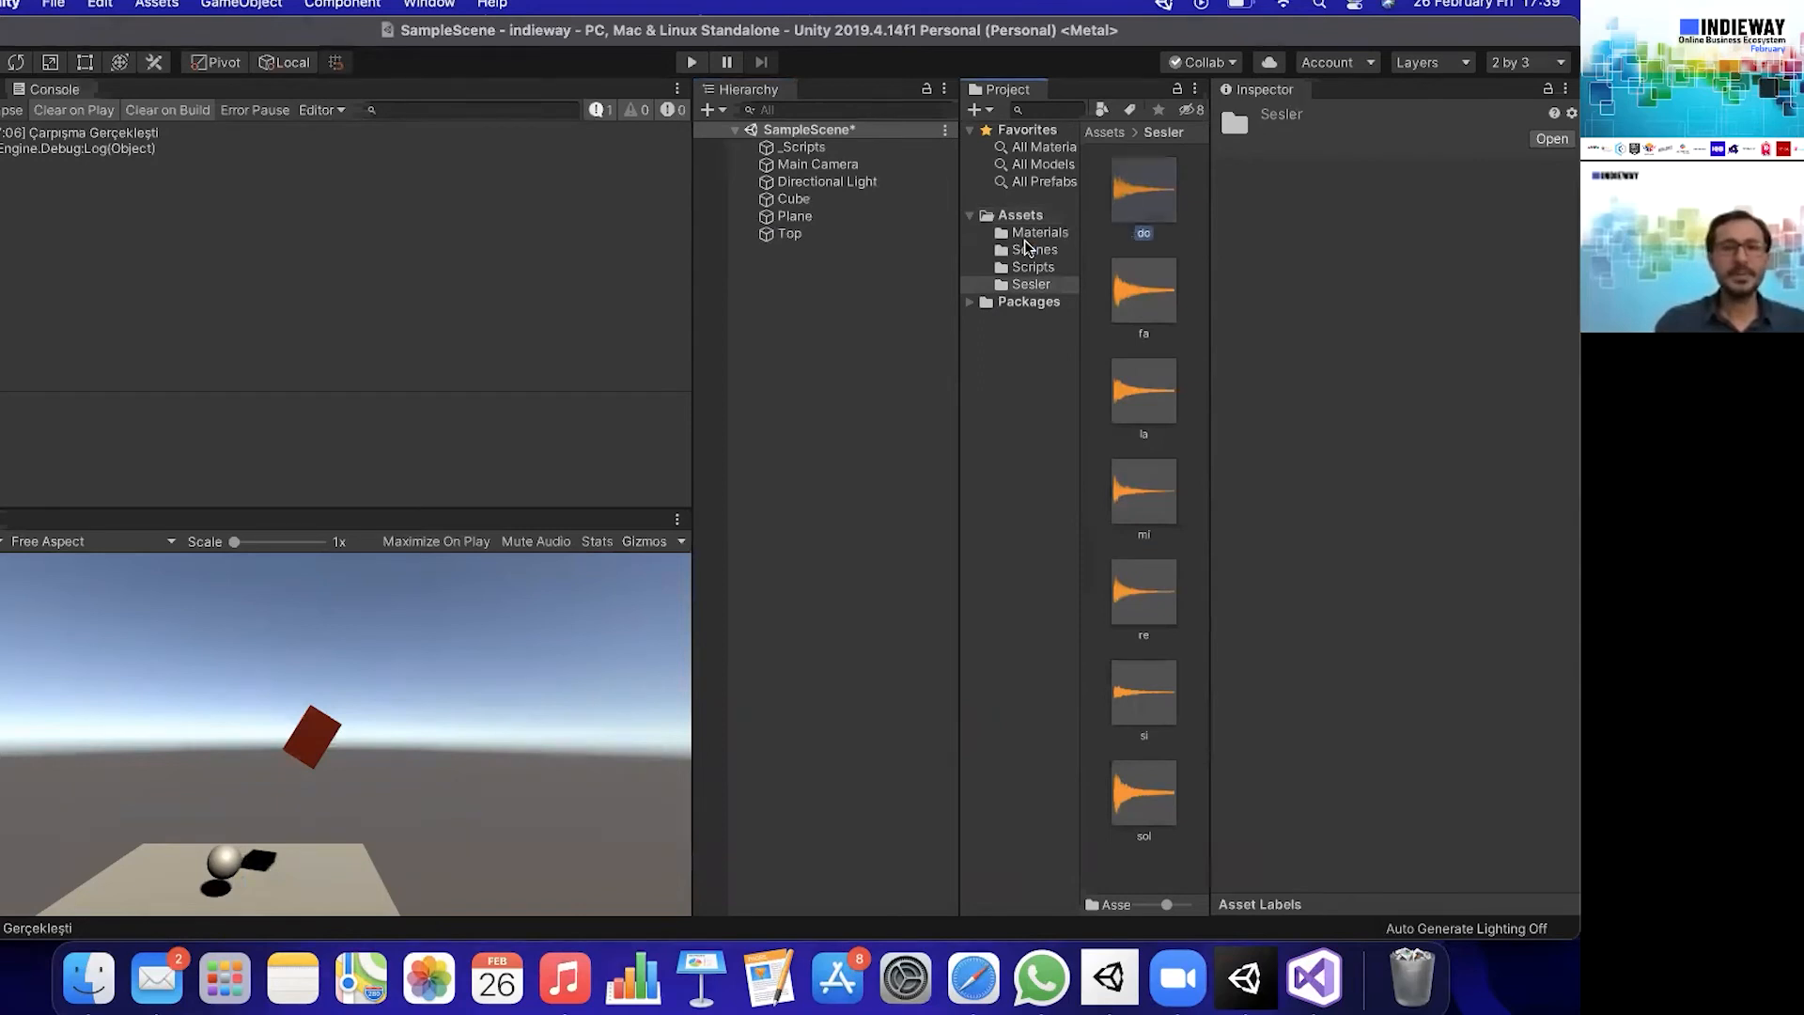
click(814, 203)
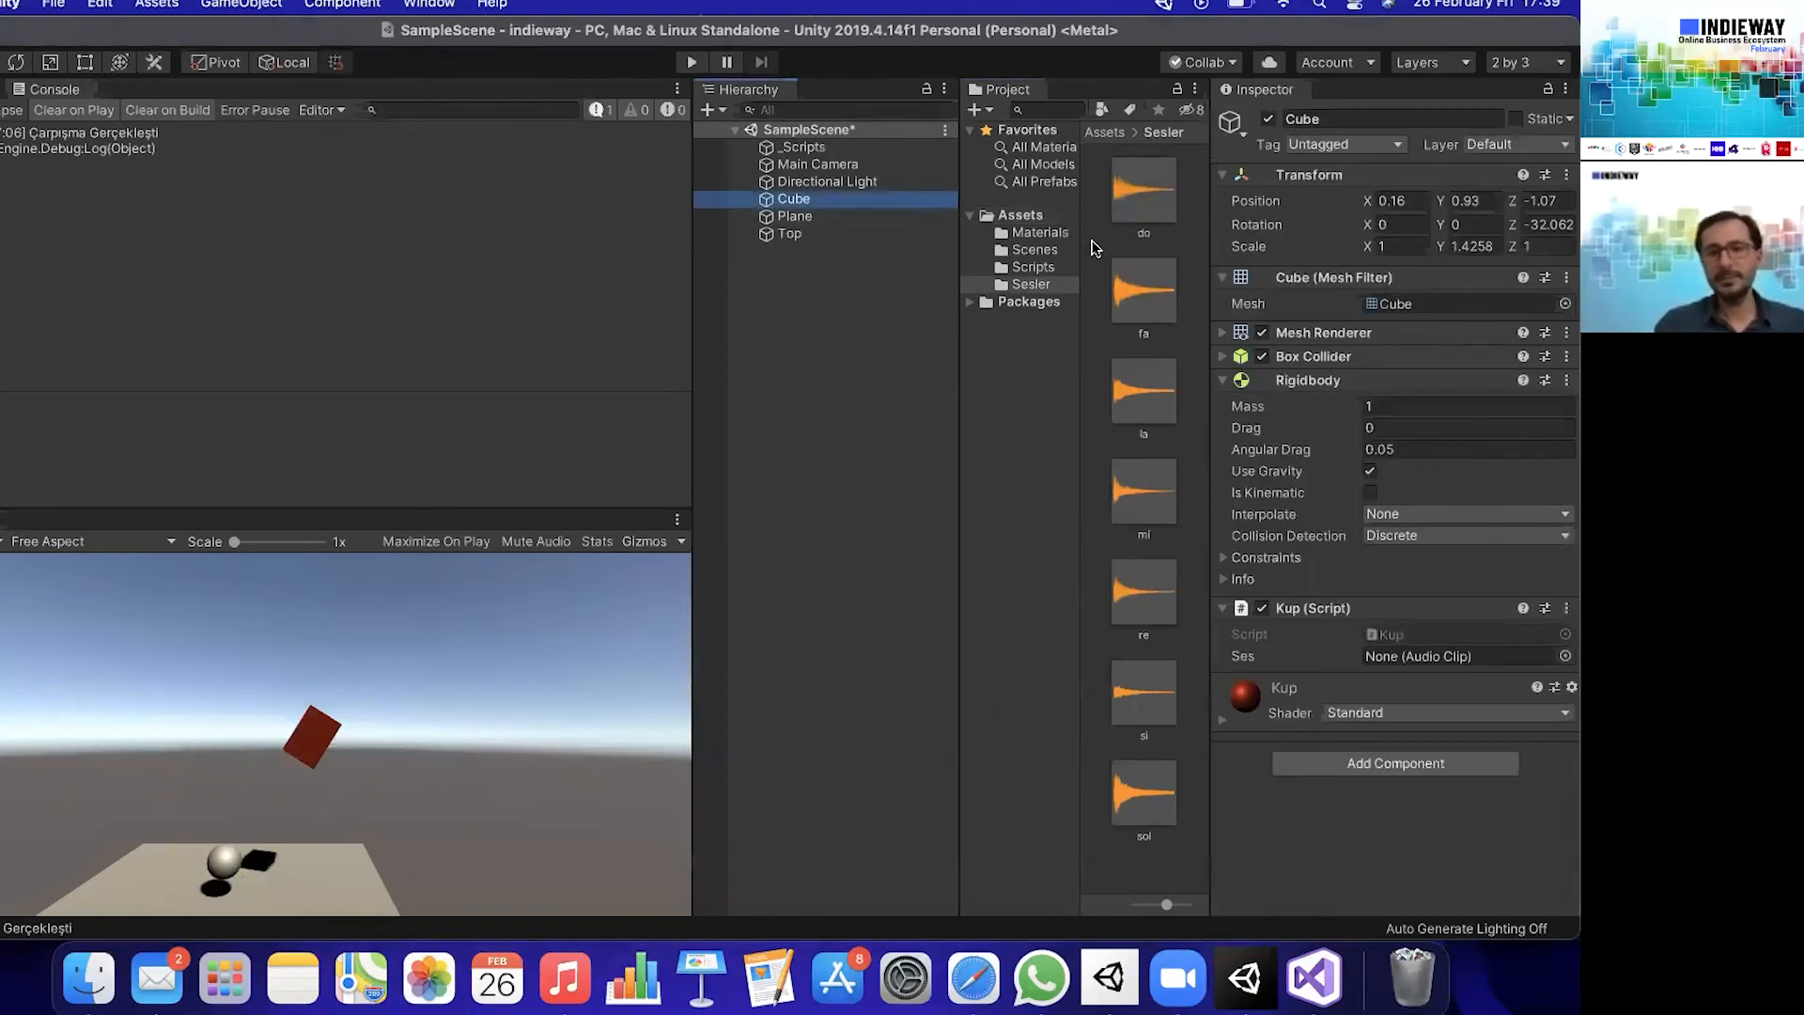
drag(1142, 201, 1451, 661)
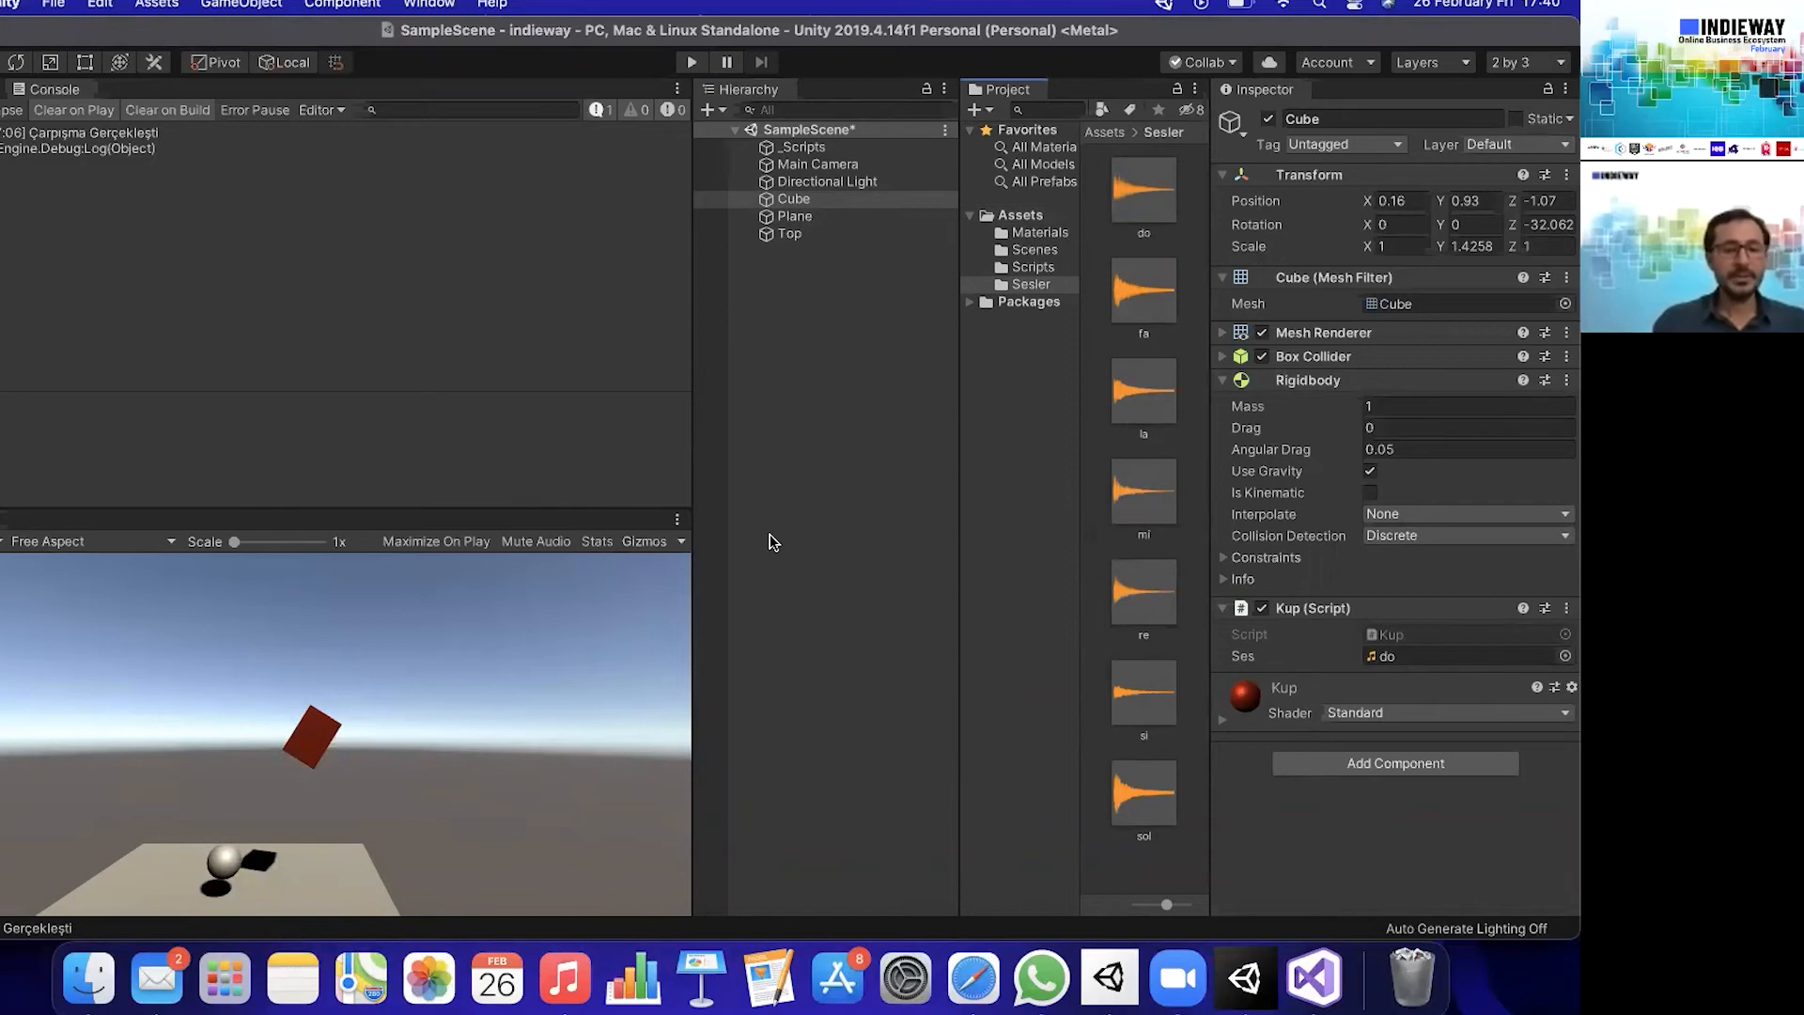
key(super+s)
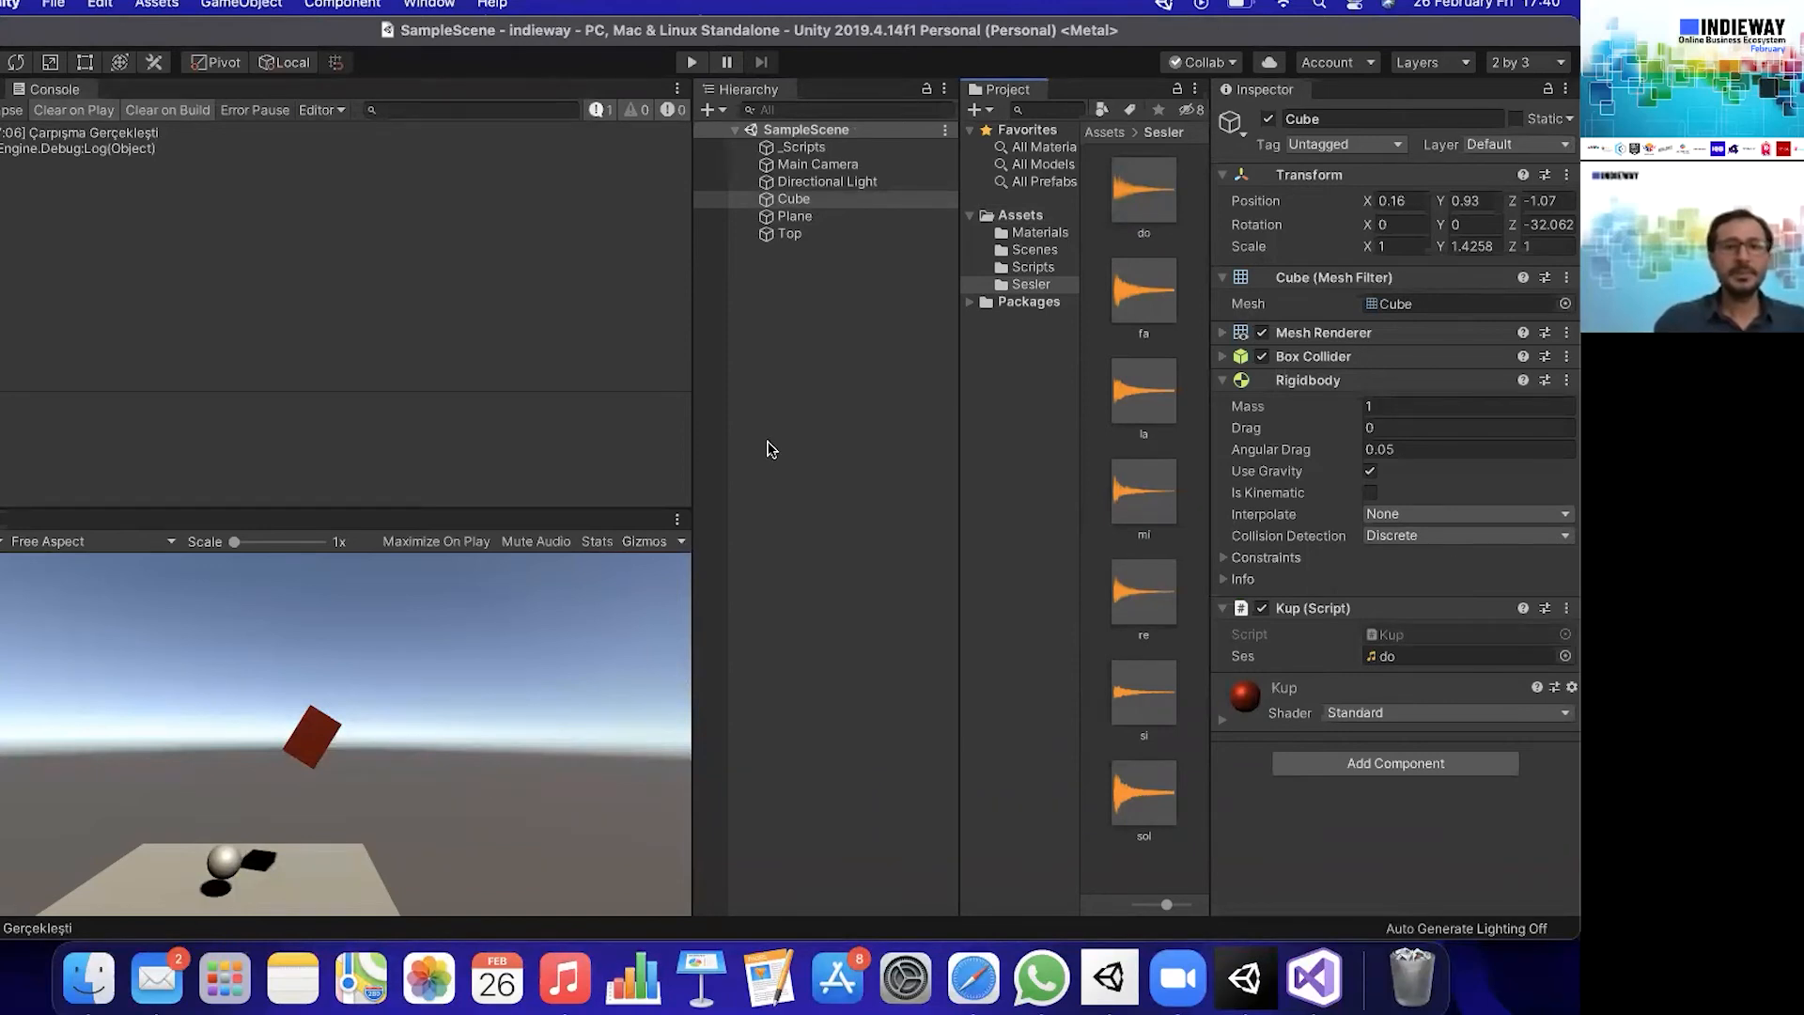
- Test-play the scene twice, raising the system volume to hear the cube's collision sound, and stop playback
click(692, 62)
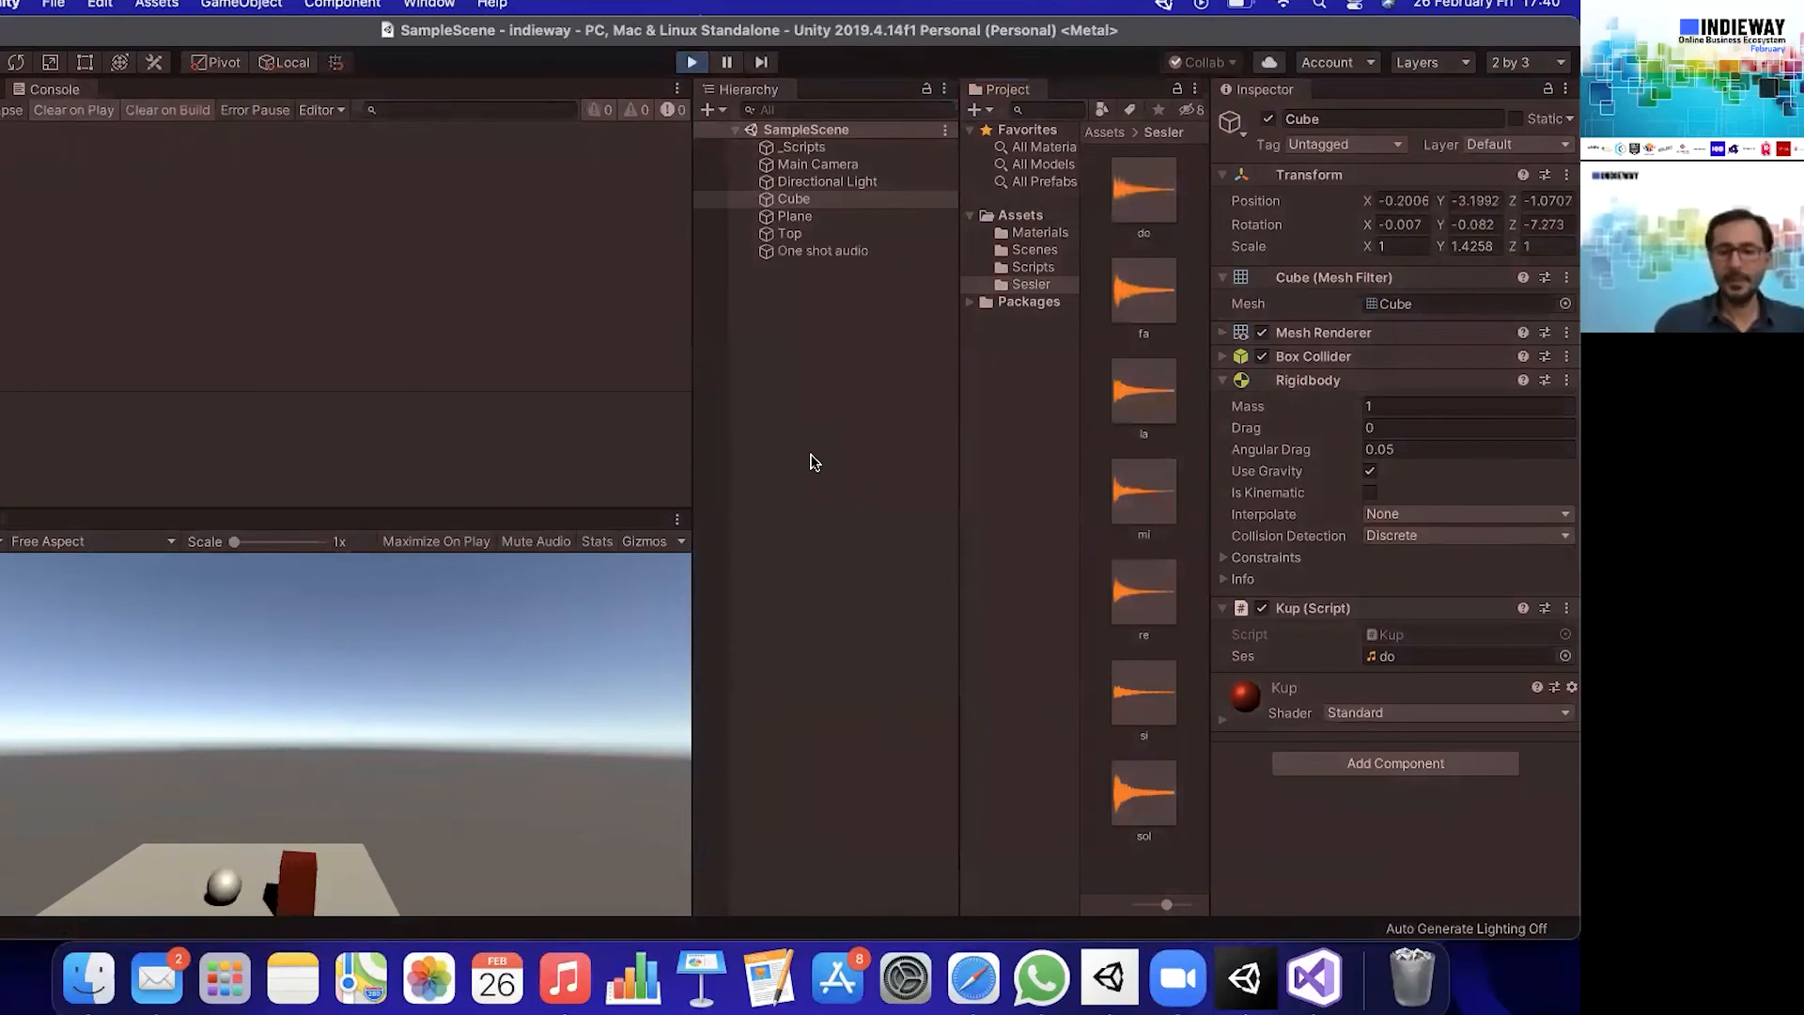
key(XF86AudioRaiseVolume)
key(XF86AudioRaiseVolume)
key(XF86AudioRaiseVolume)
key(XF86AudioRaiseVolume)
key(XF86AudioRaiseVolume)
key(XF86AudioRaiseVolume)
key(XF86AudioRaiseVolume)
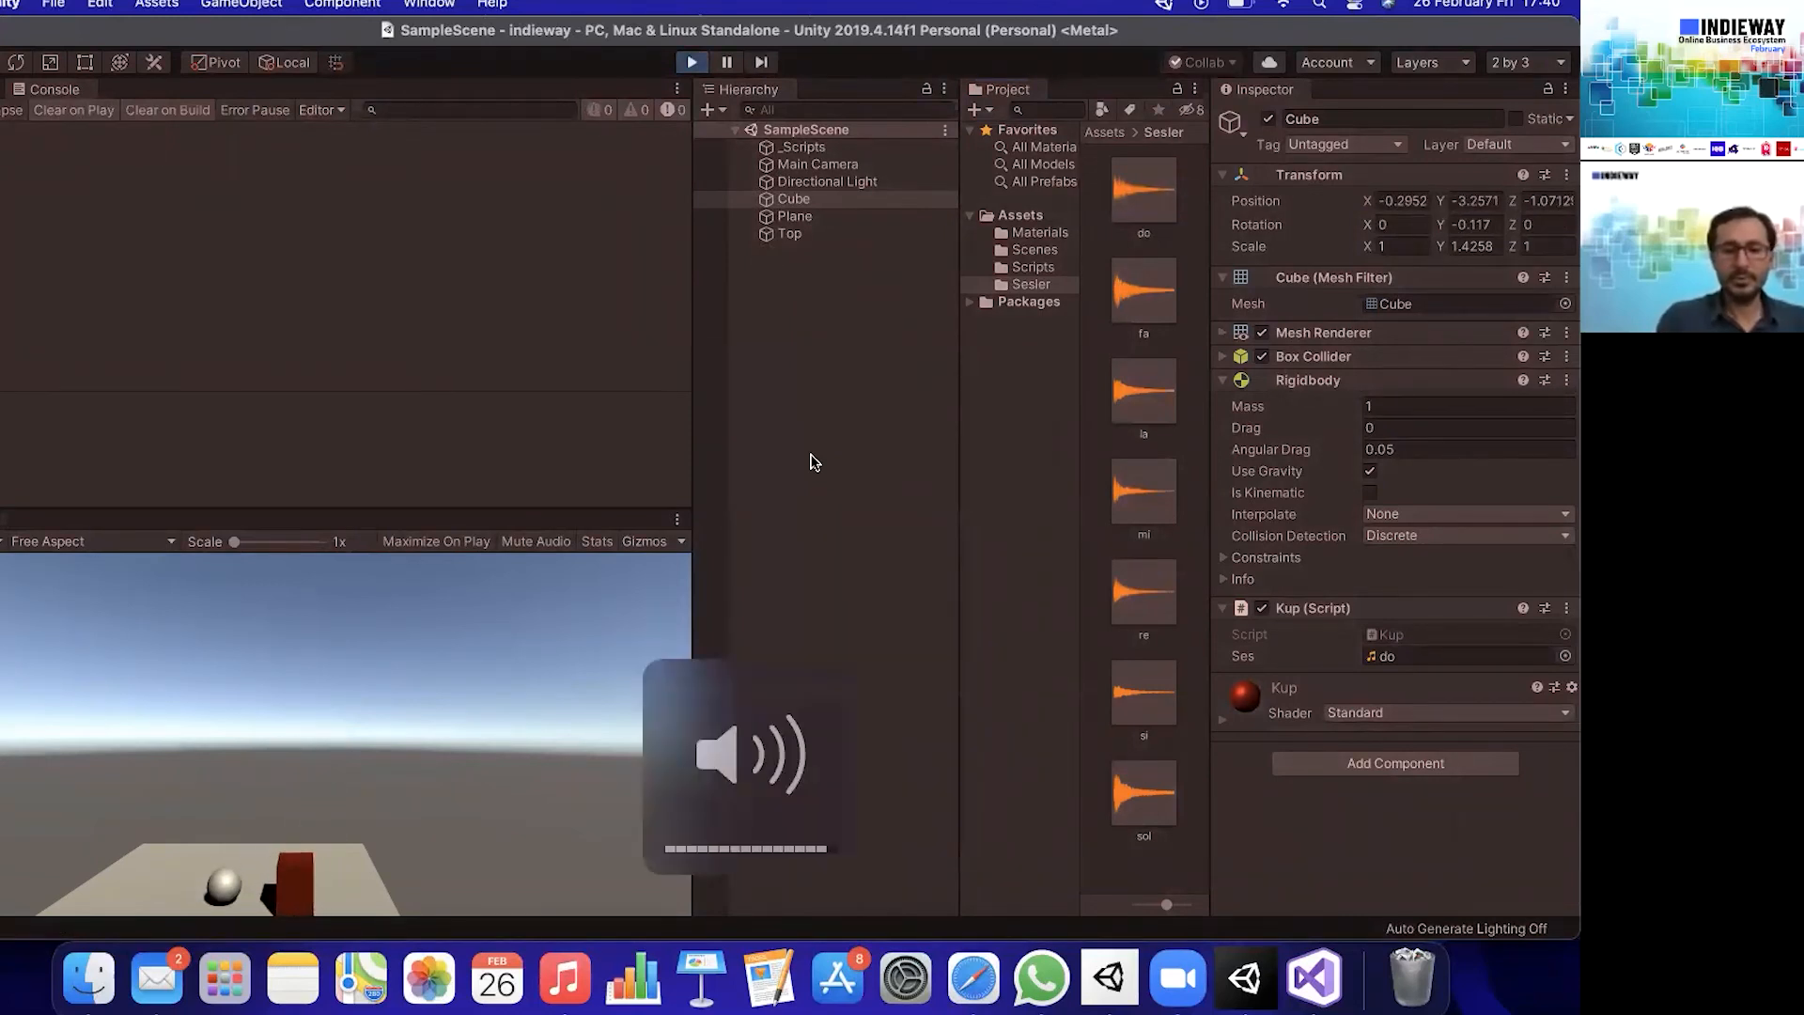
click(690, 63)
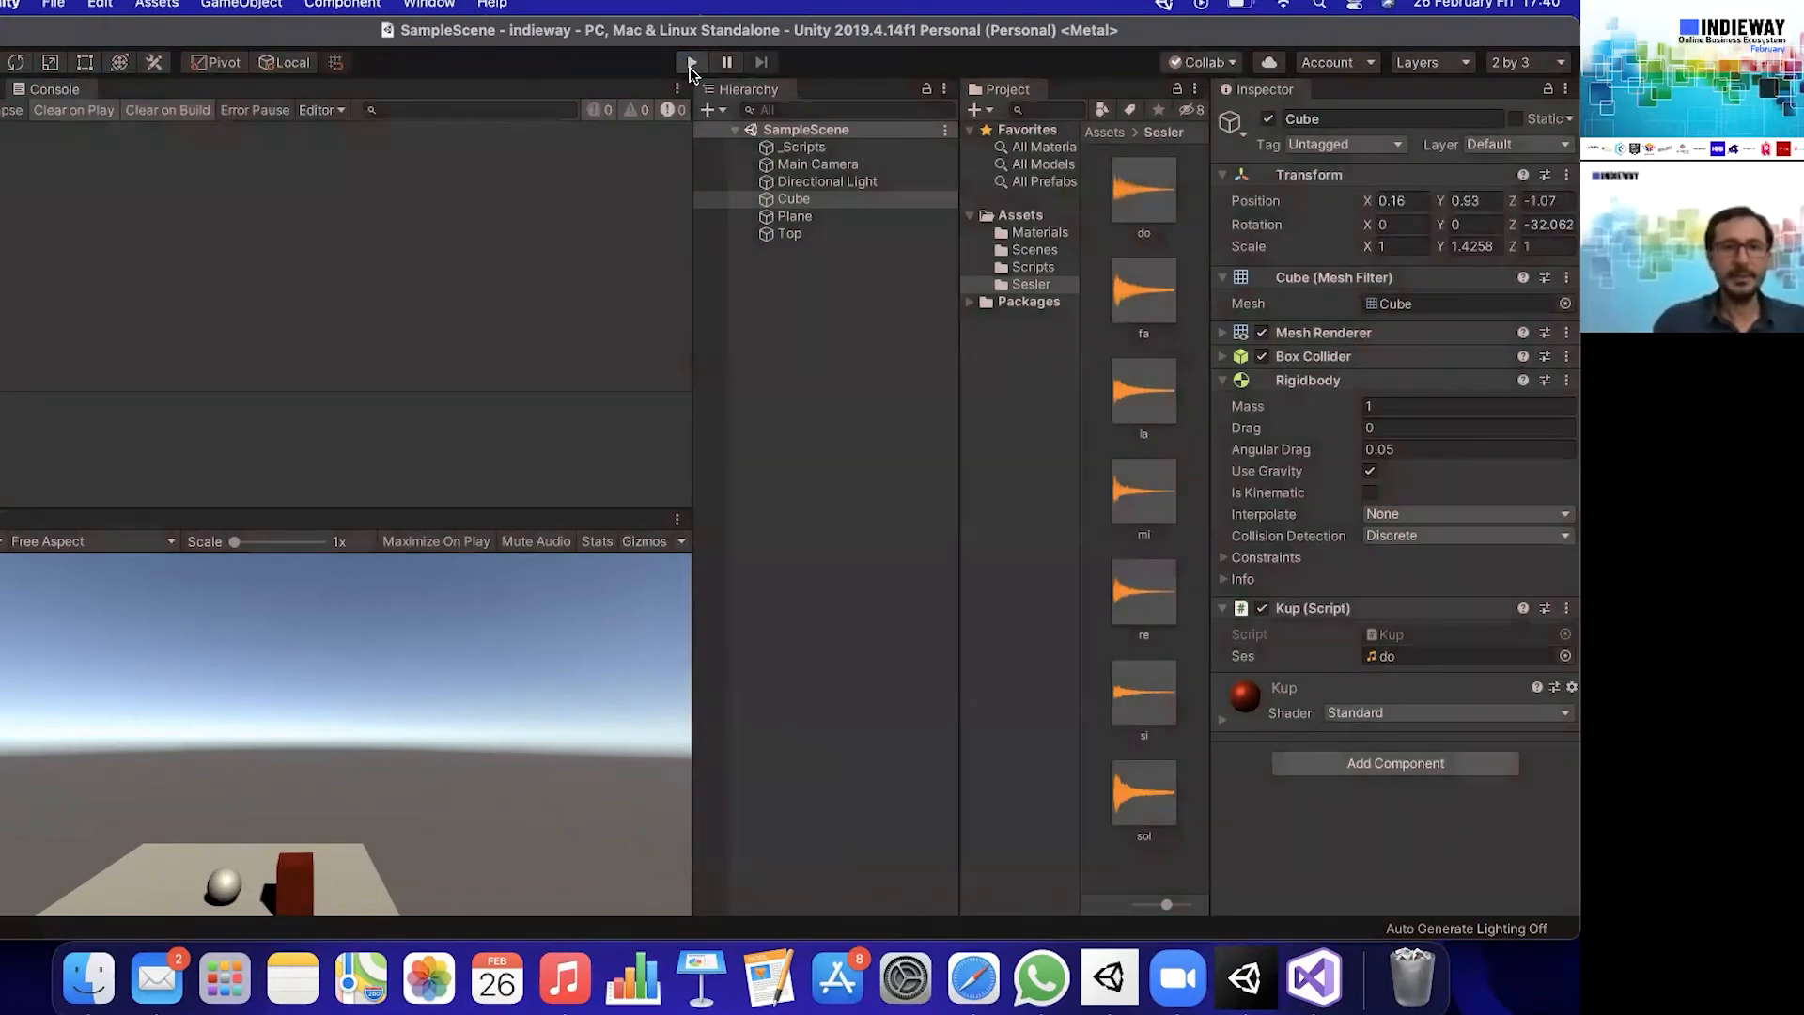
click(691, 63)
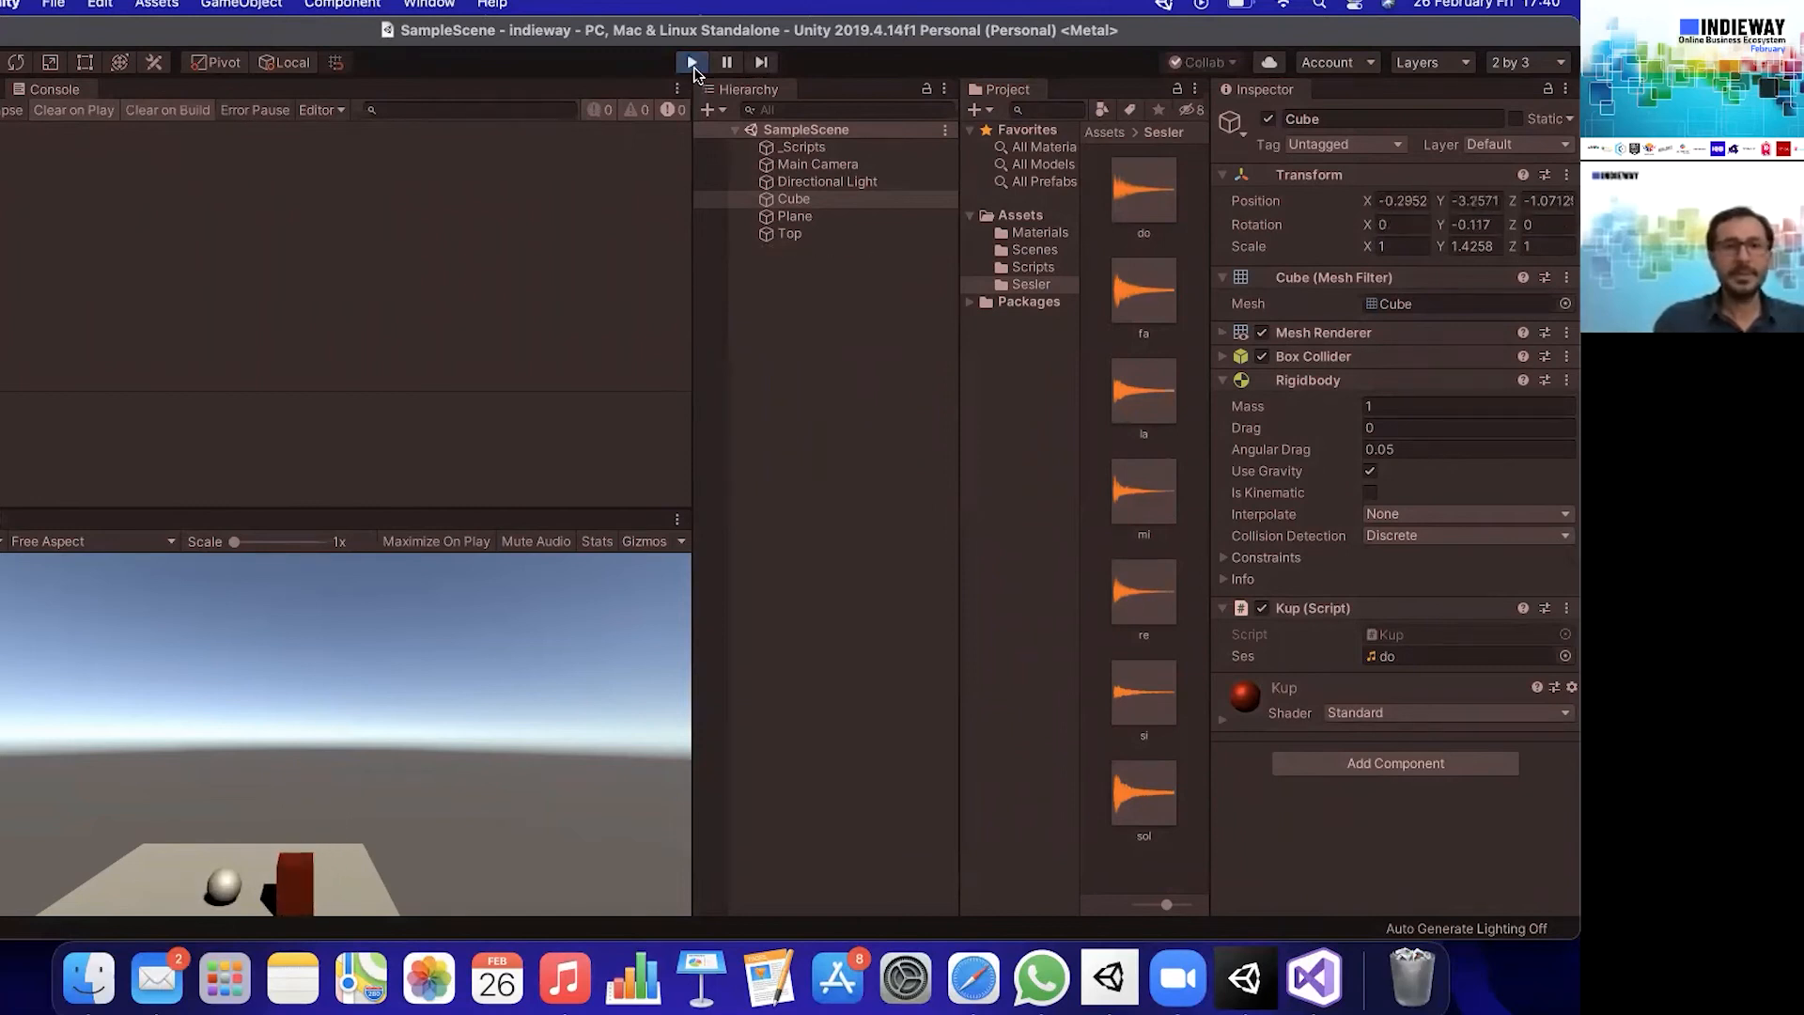
click(691, 63)
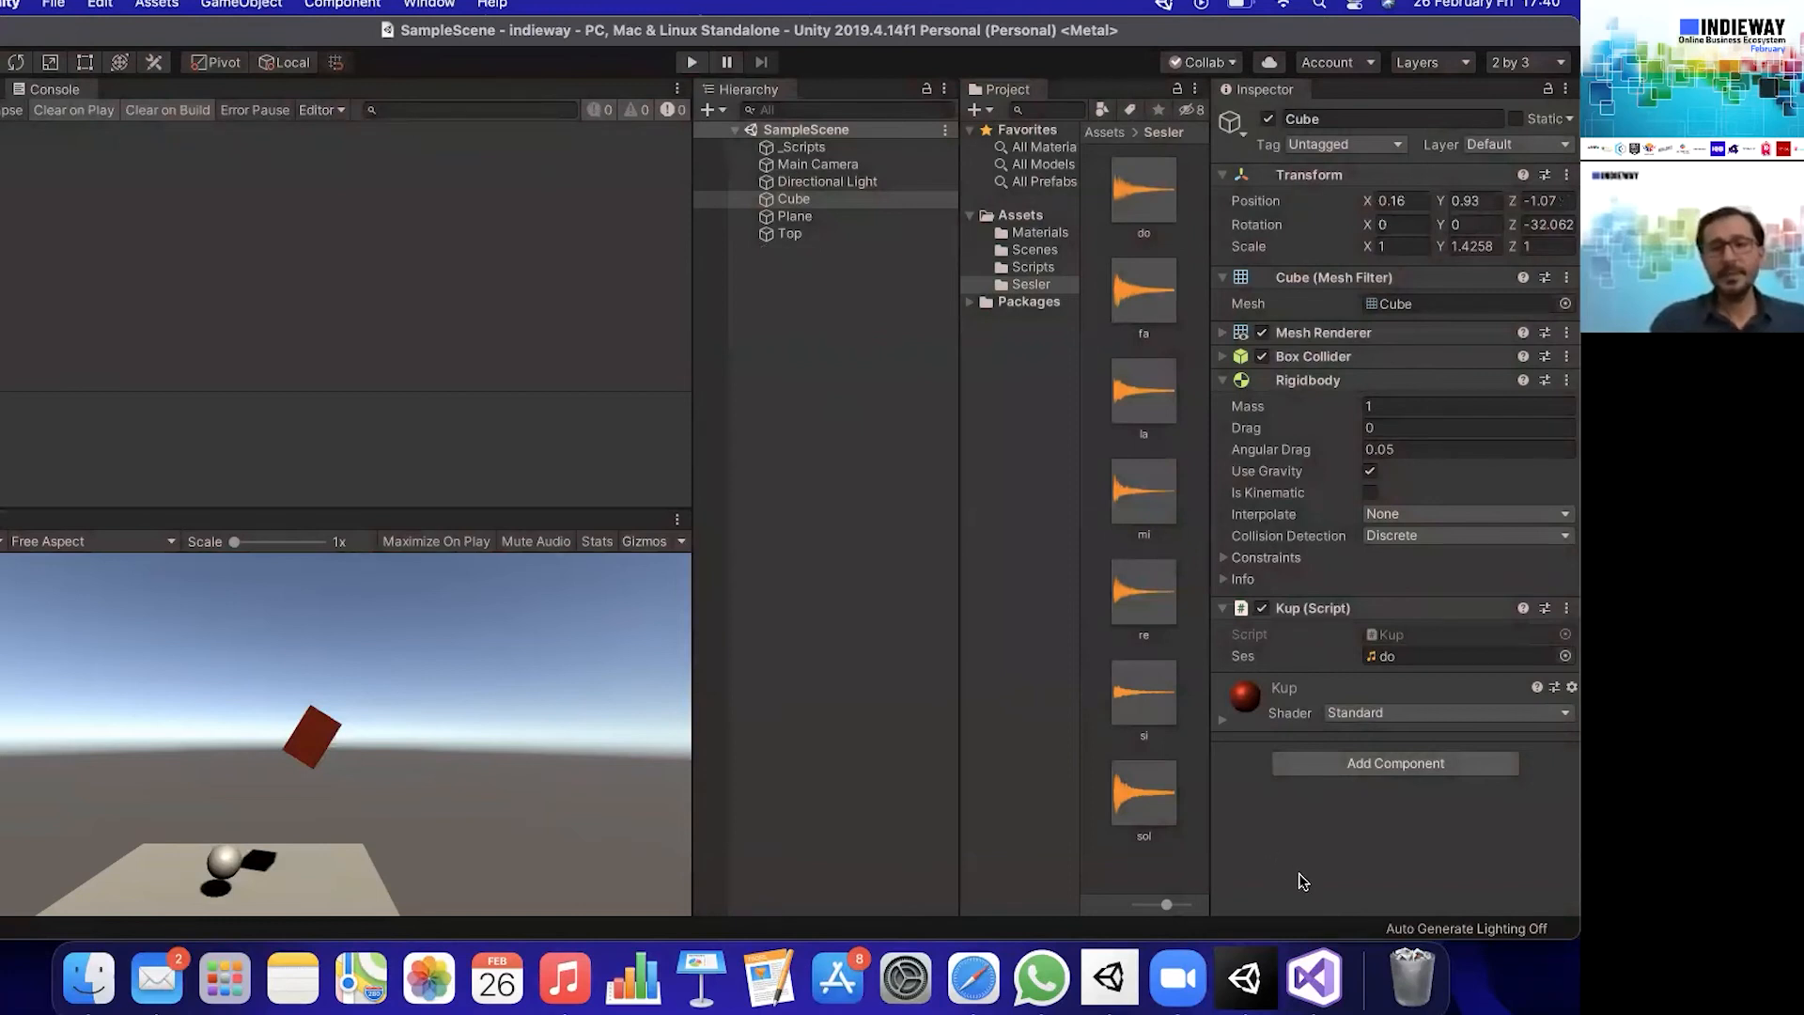
- Switch to Visual Studio and add an empty OnMouseDown method below OnCollisionEnter in Kup.cs
click(1316, 978)
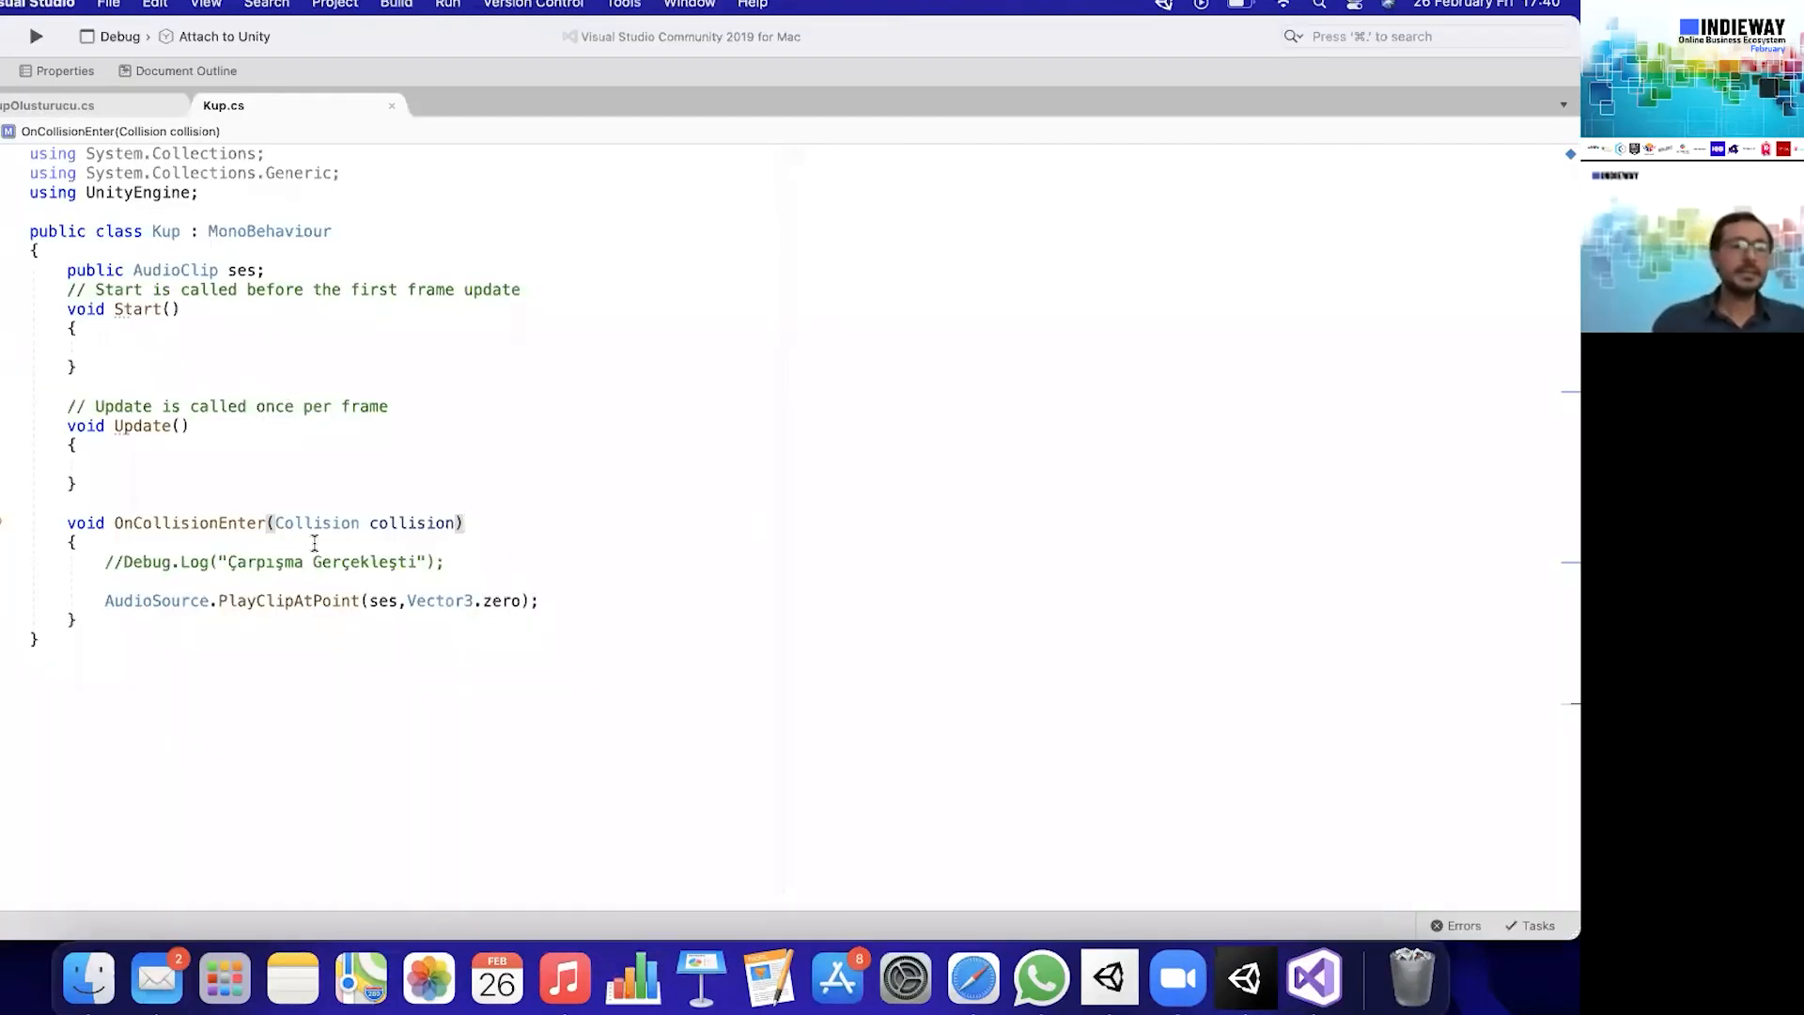
click(114, 616)
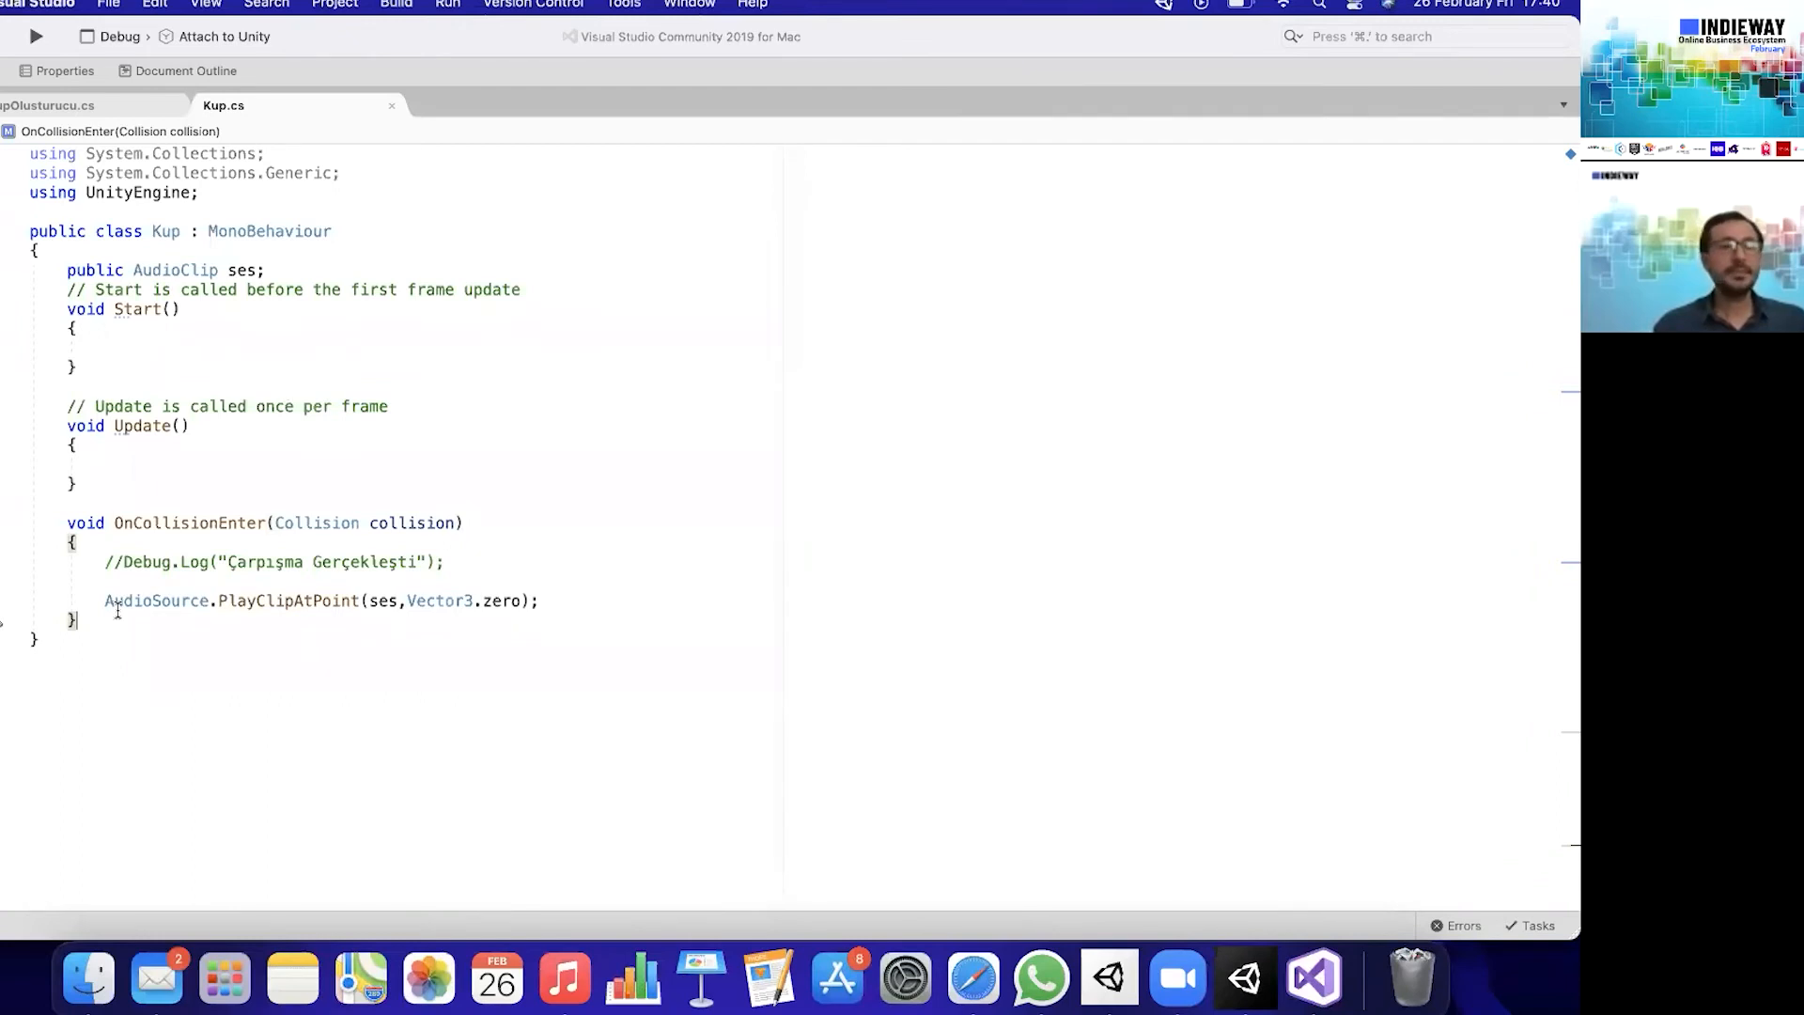
key(Return)
key(Return)
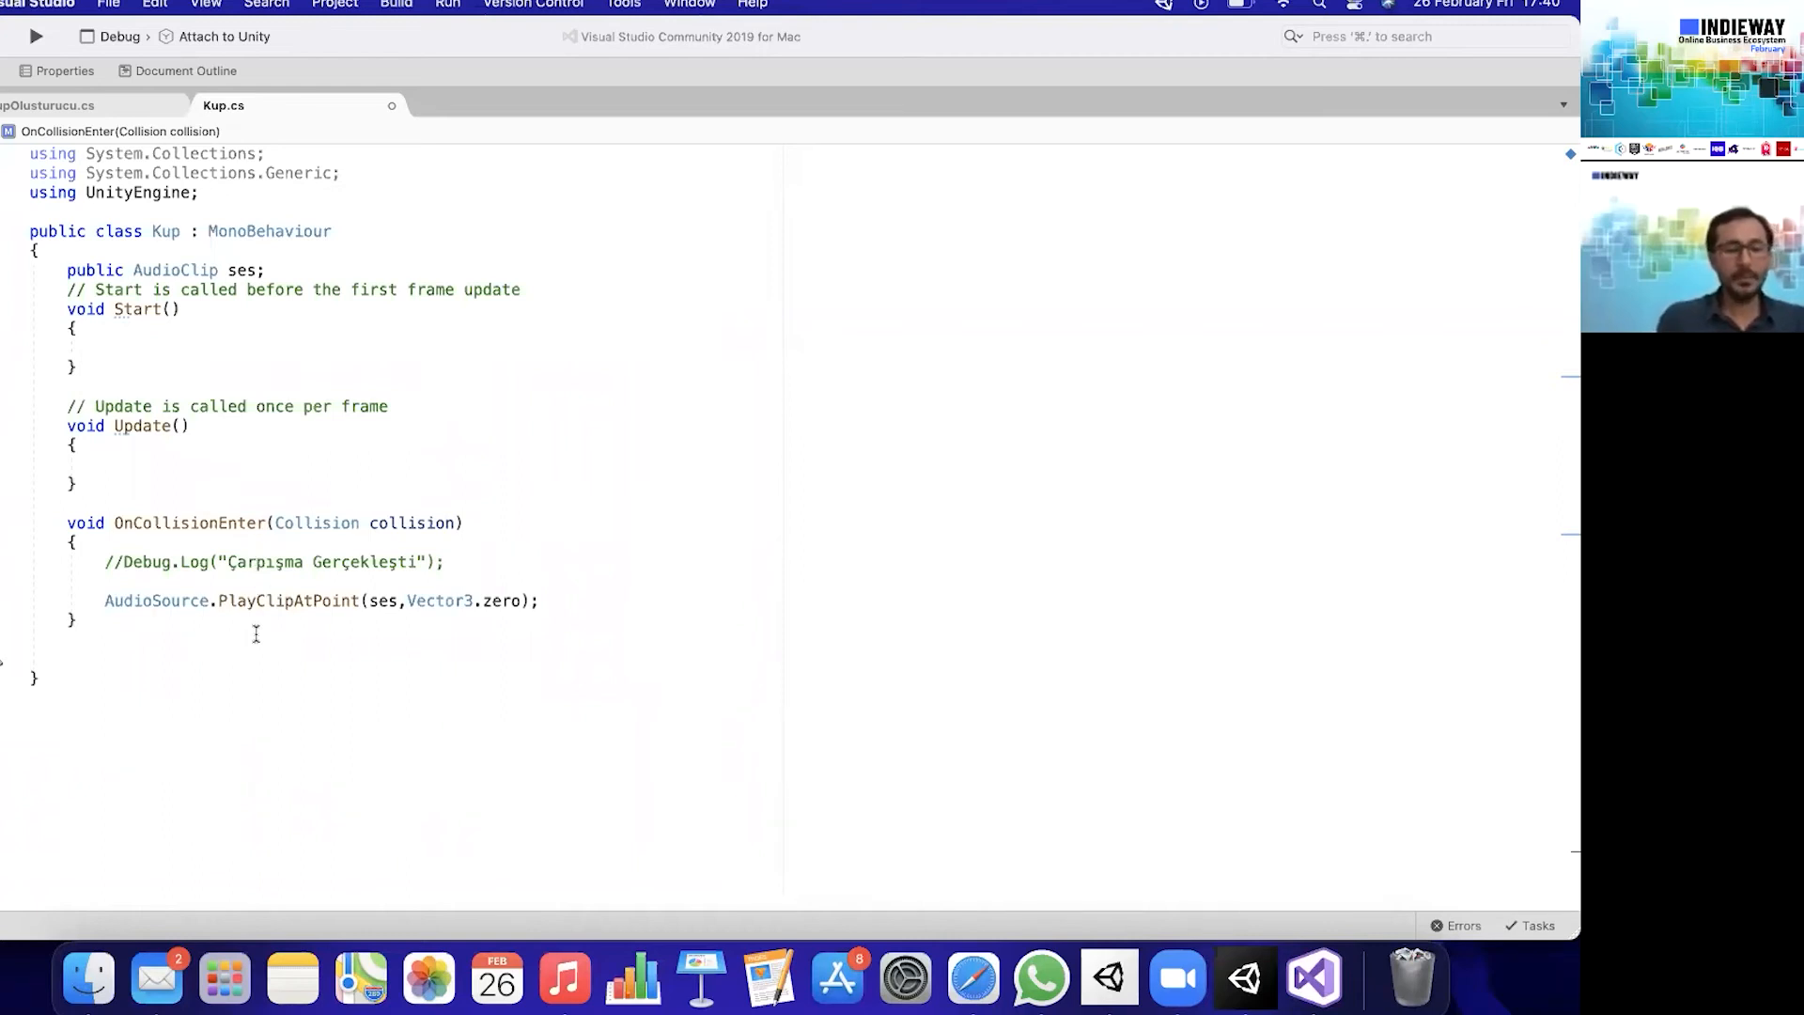
text(onmao)
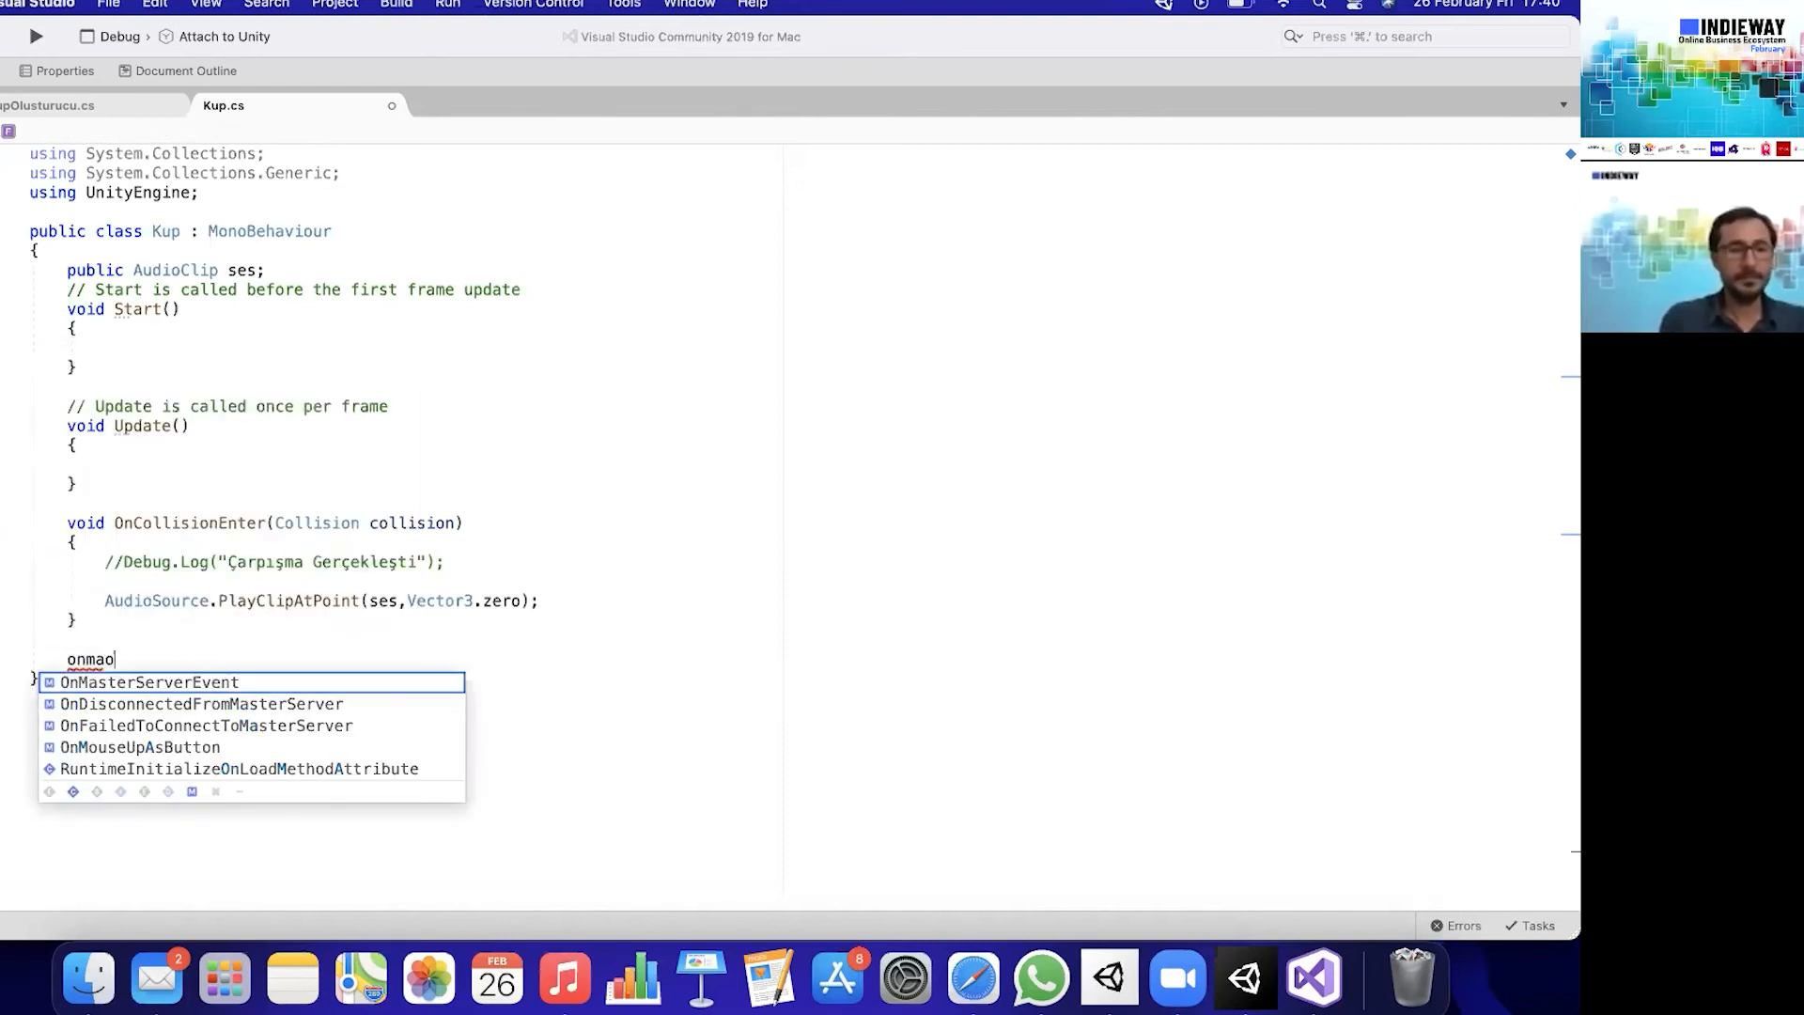
key(BackSpace)
text(p)
key(BackSpace)
text(ous)
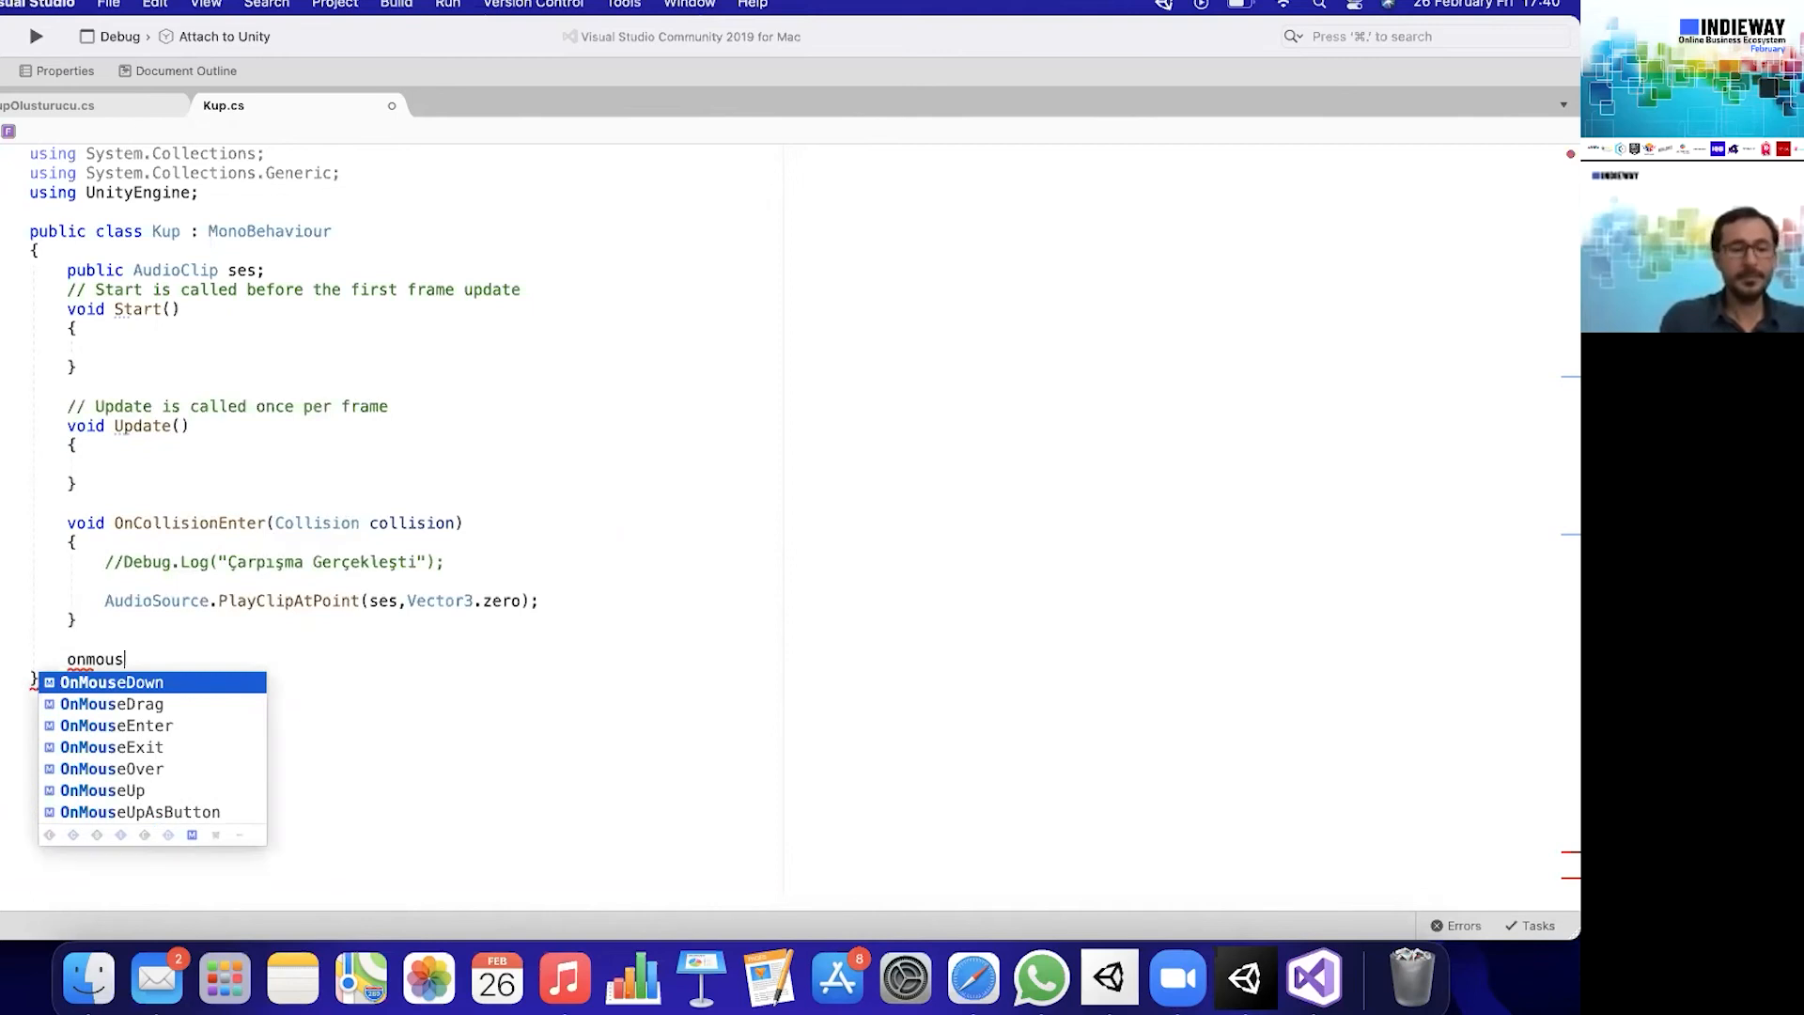
text(e)
key(Return)
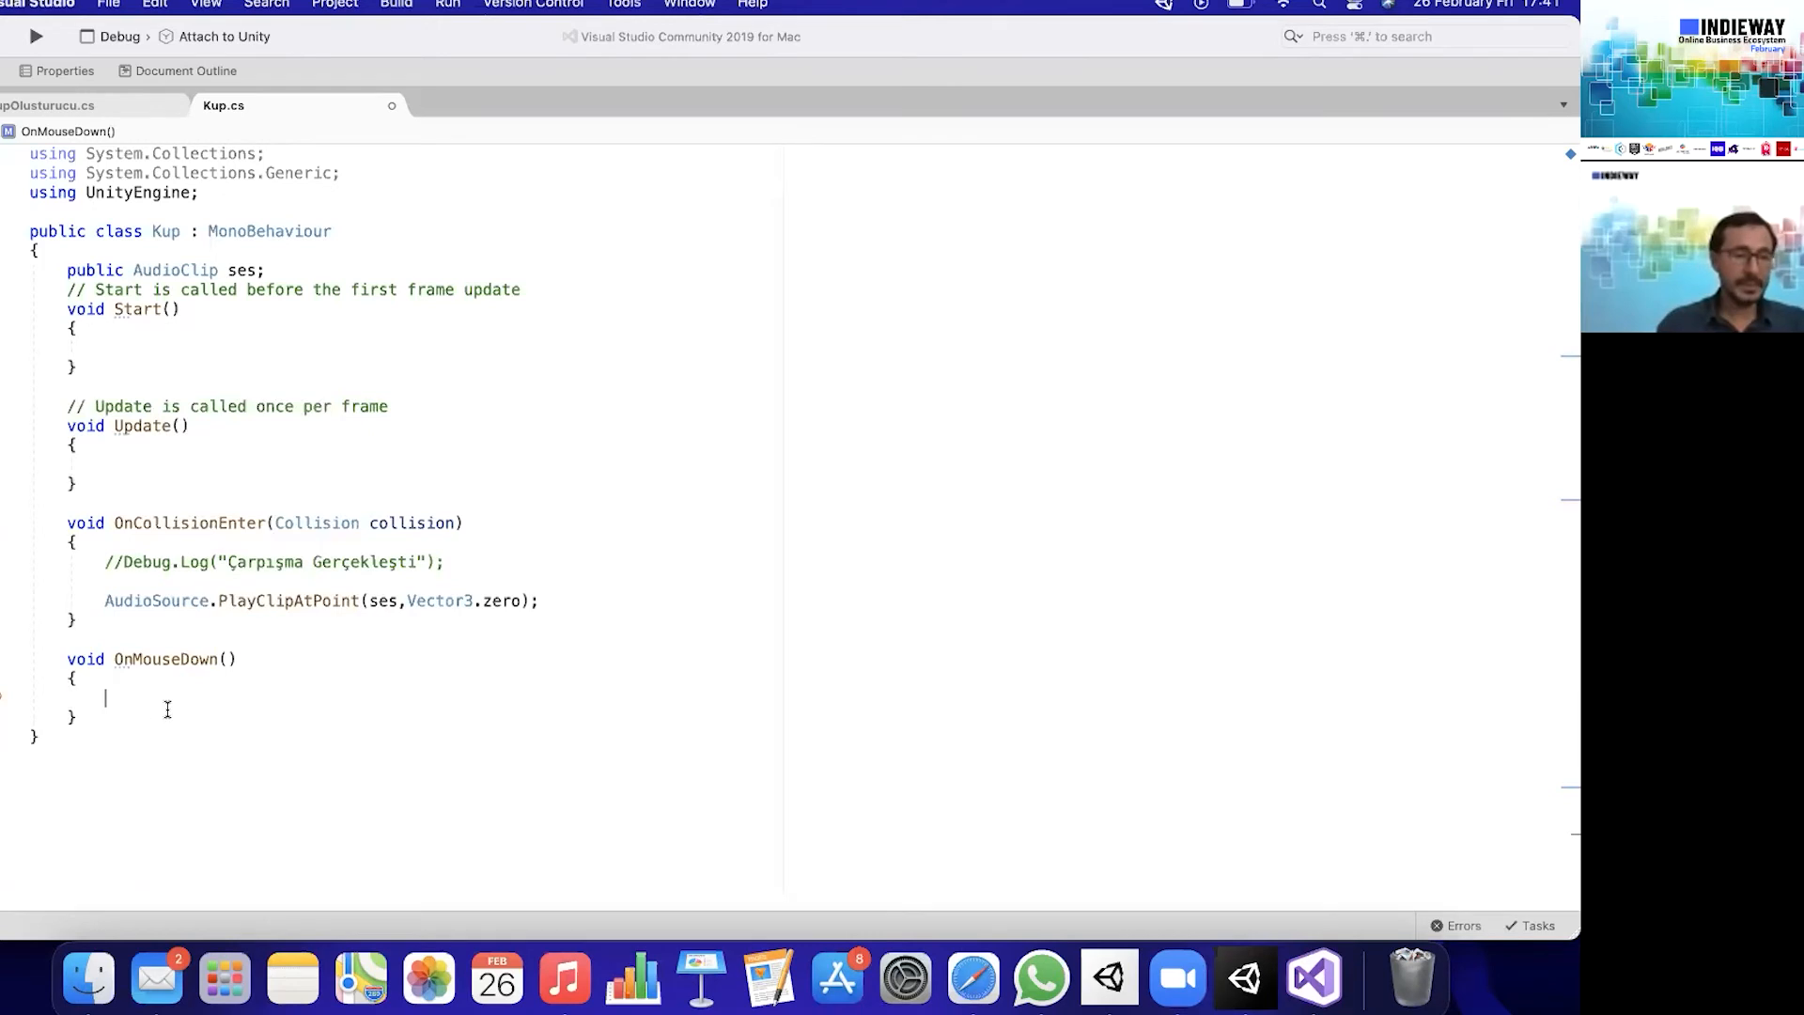
drag(116, 707, 59, 653)
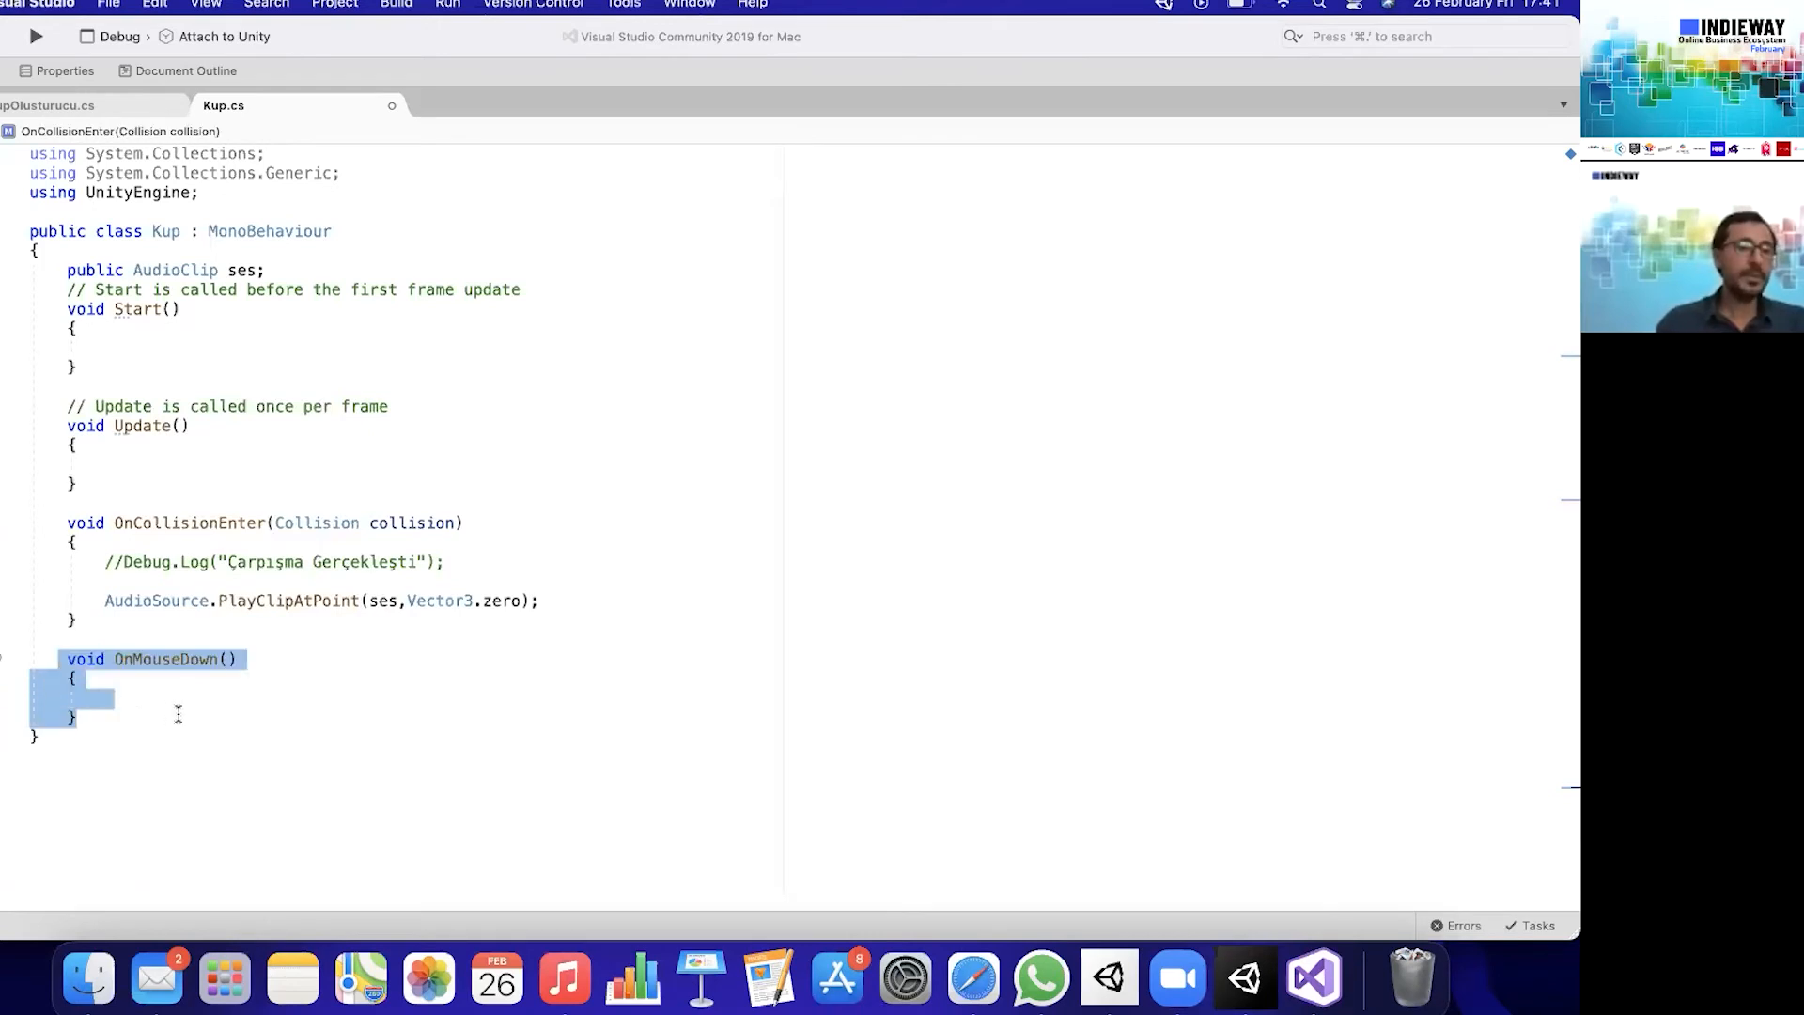
- Move the AudioSource.PlayClipAtPoint line from OnCollisionEnter into the OnMouseDown method of Kup.cs and save the script
click(443, 645)
drag(550, 602, 217, 582)
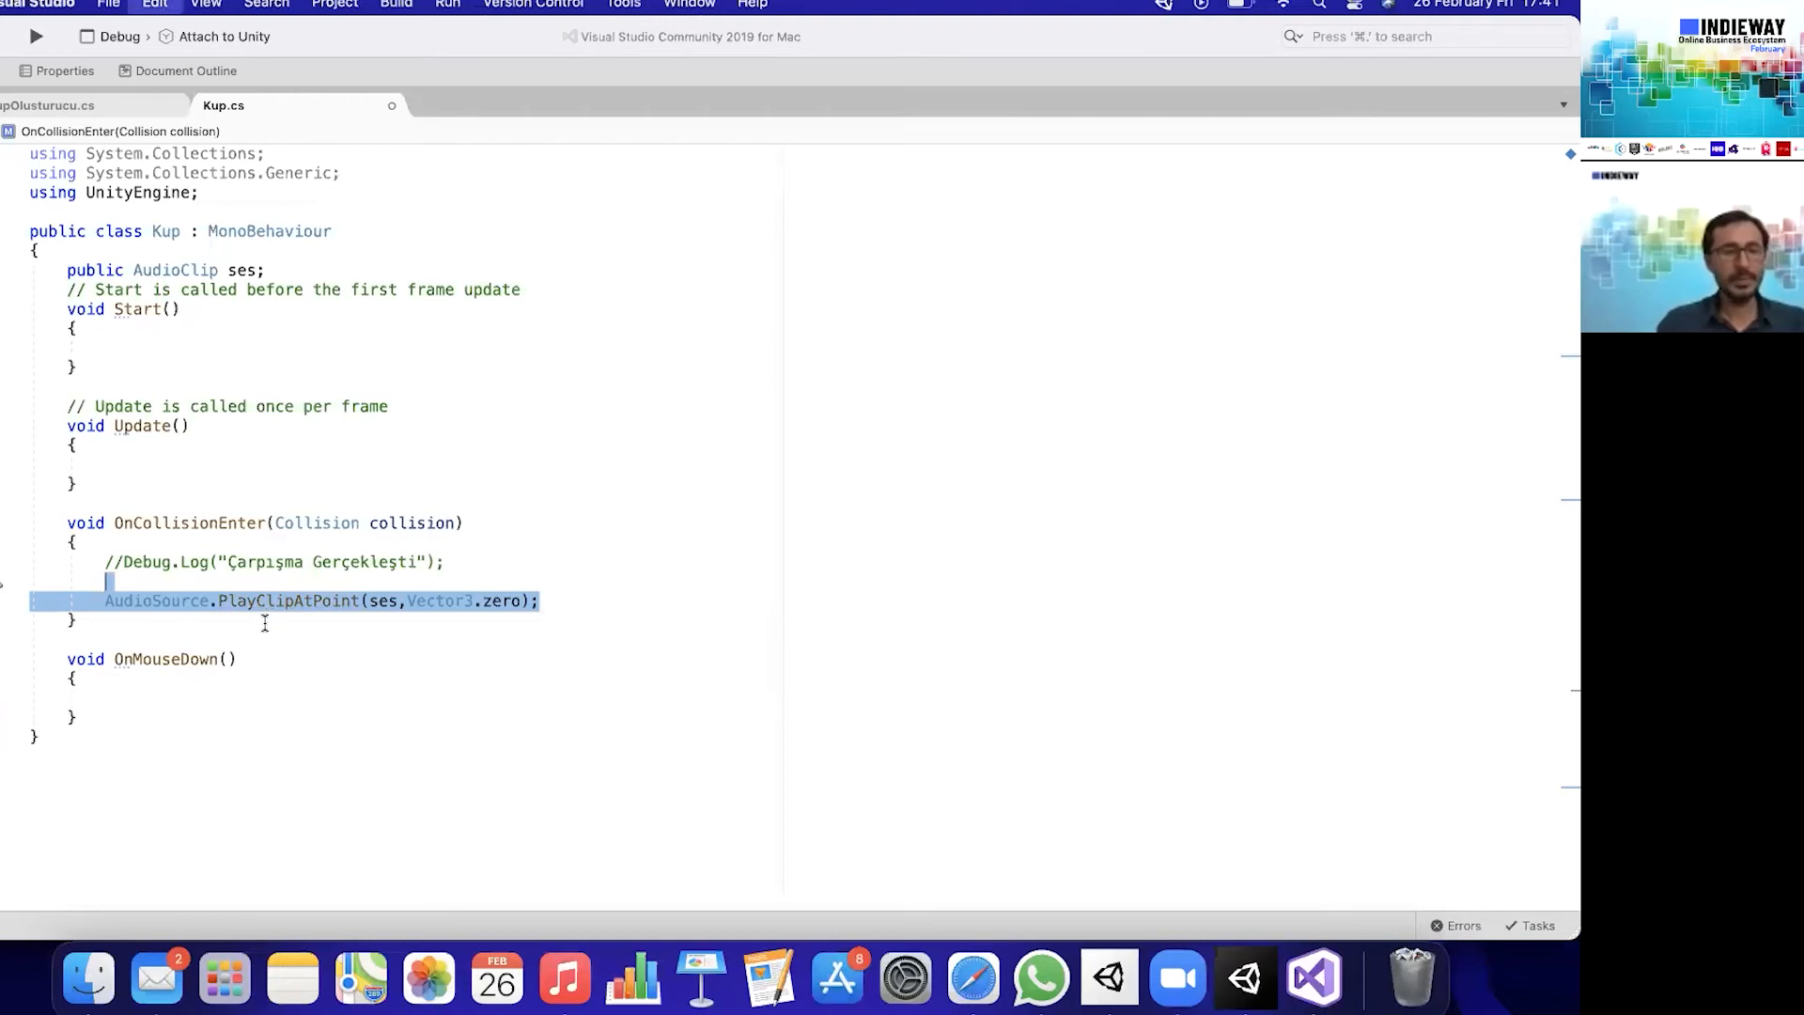
key(BackSpace)
click(94, 676)
text(AudioSource.PlayClipAtPoint(ses, Vector3.zero);)
key(super+s)
- Switch to Unity, duplicate the Cube six times, and move the original directly above its copies in the hierarchy
click(1246, 980)
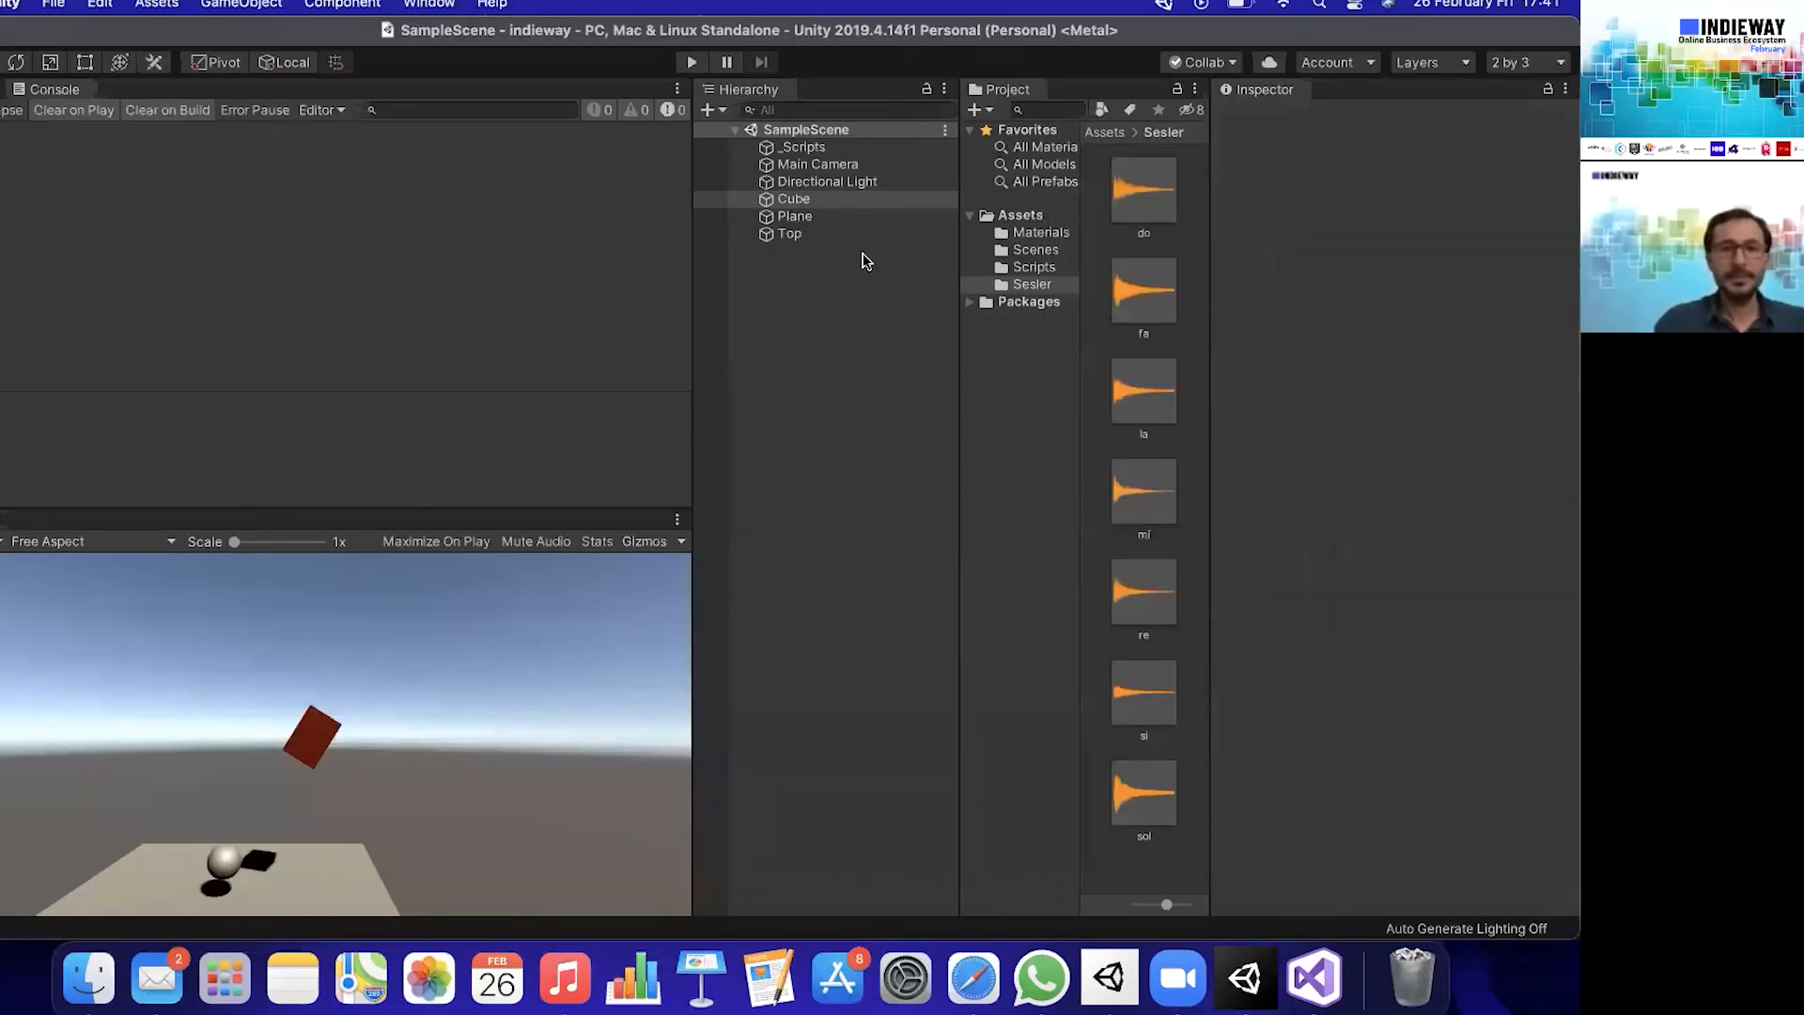
click(825, 200)
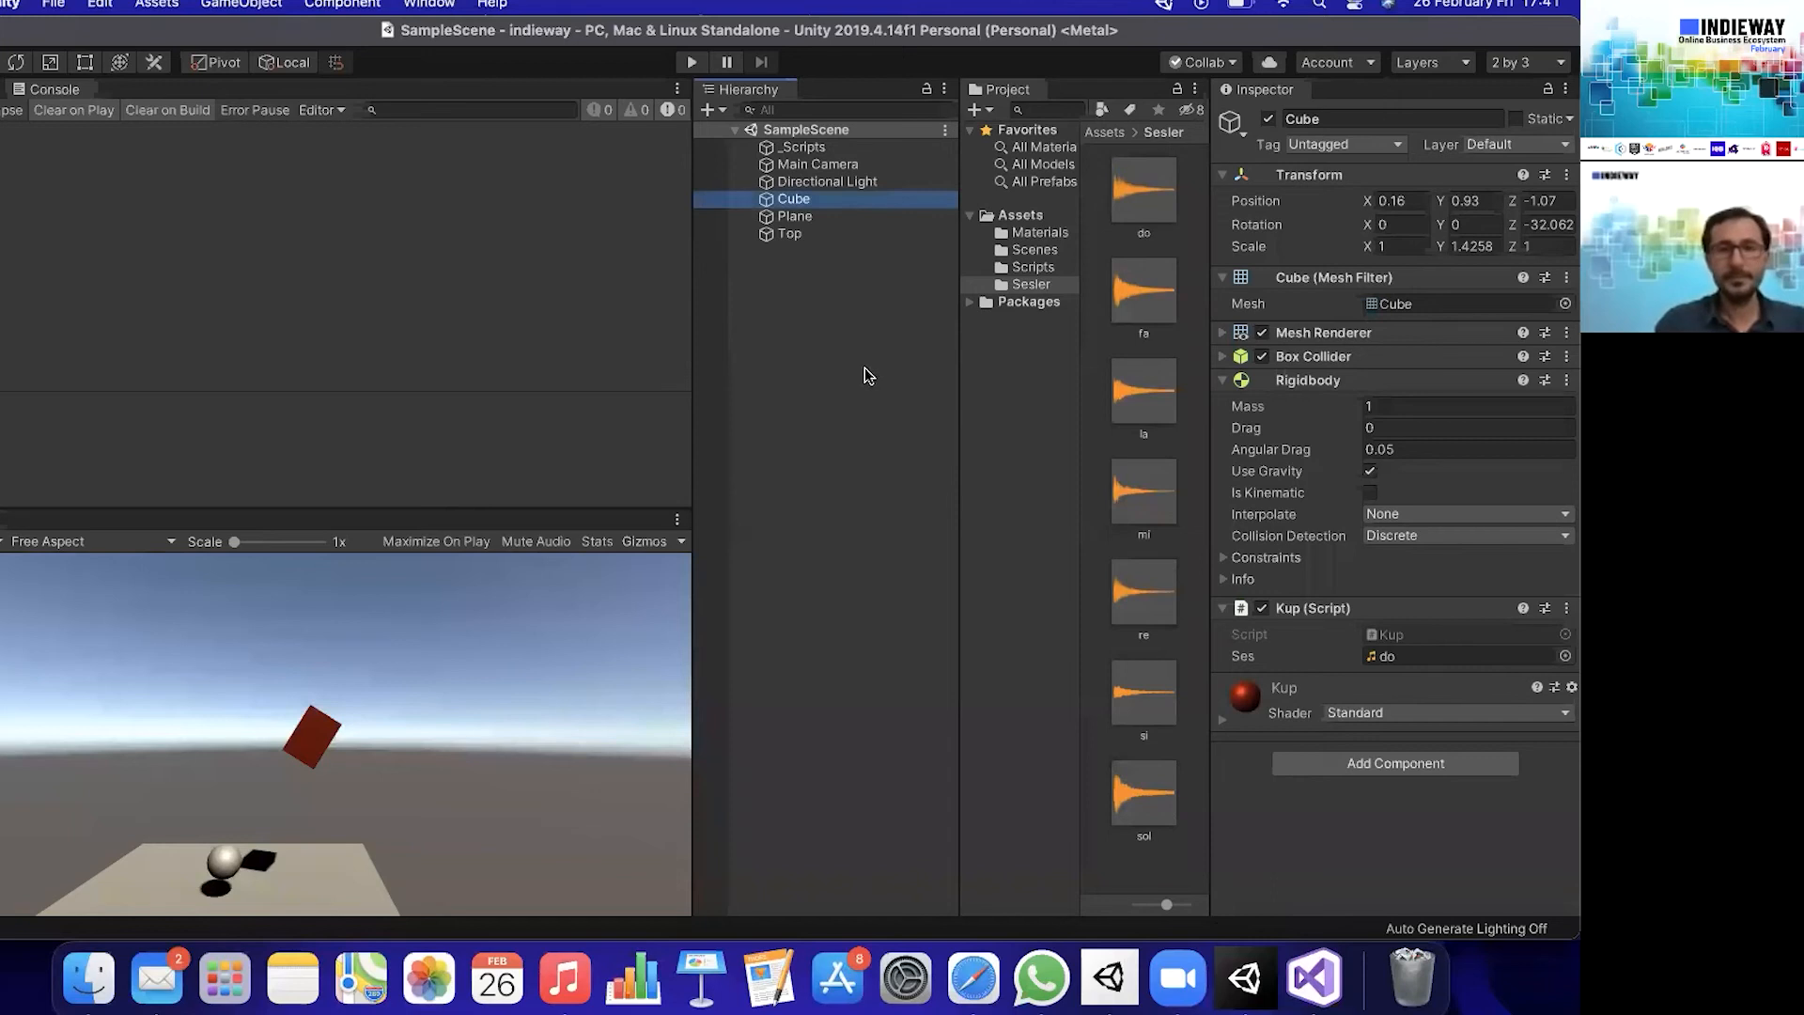
key(super+d)
key(super+d)
key(super+d)
key(super+d)
key(super+d)
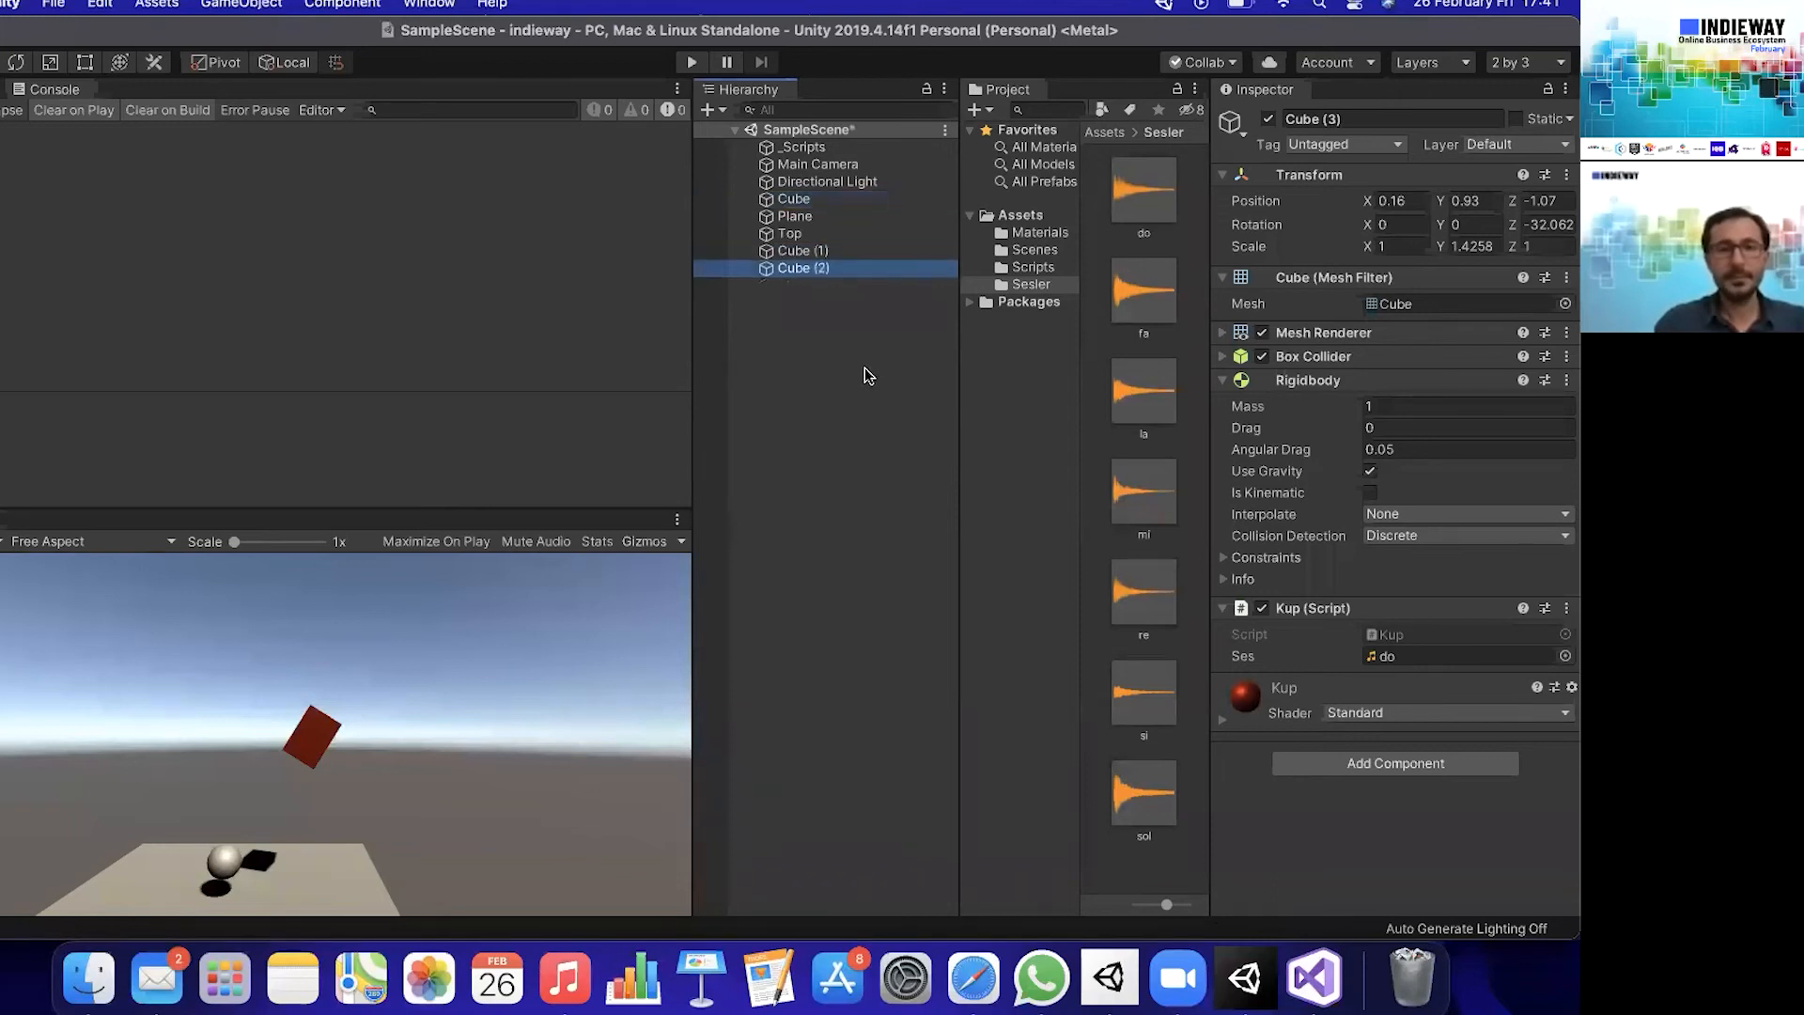
key(super+d)
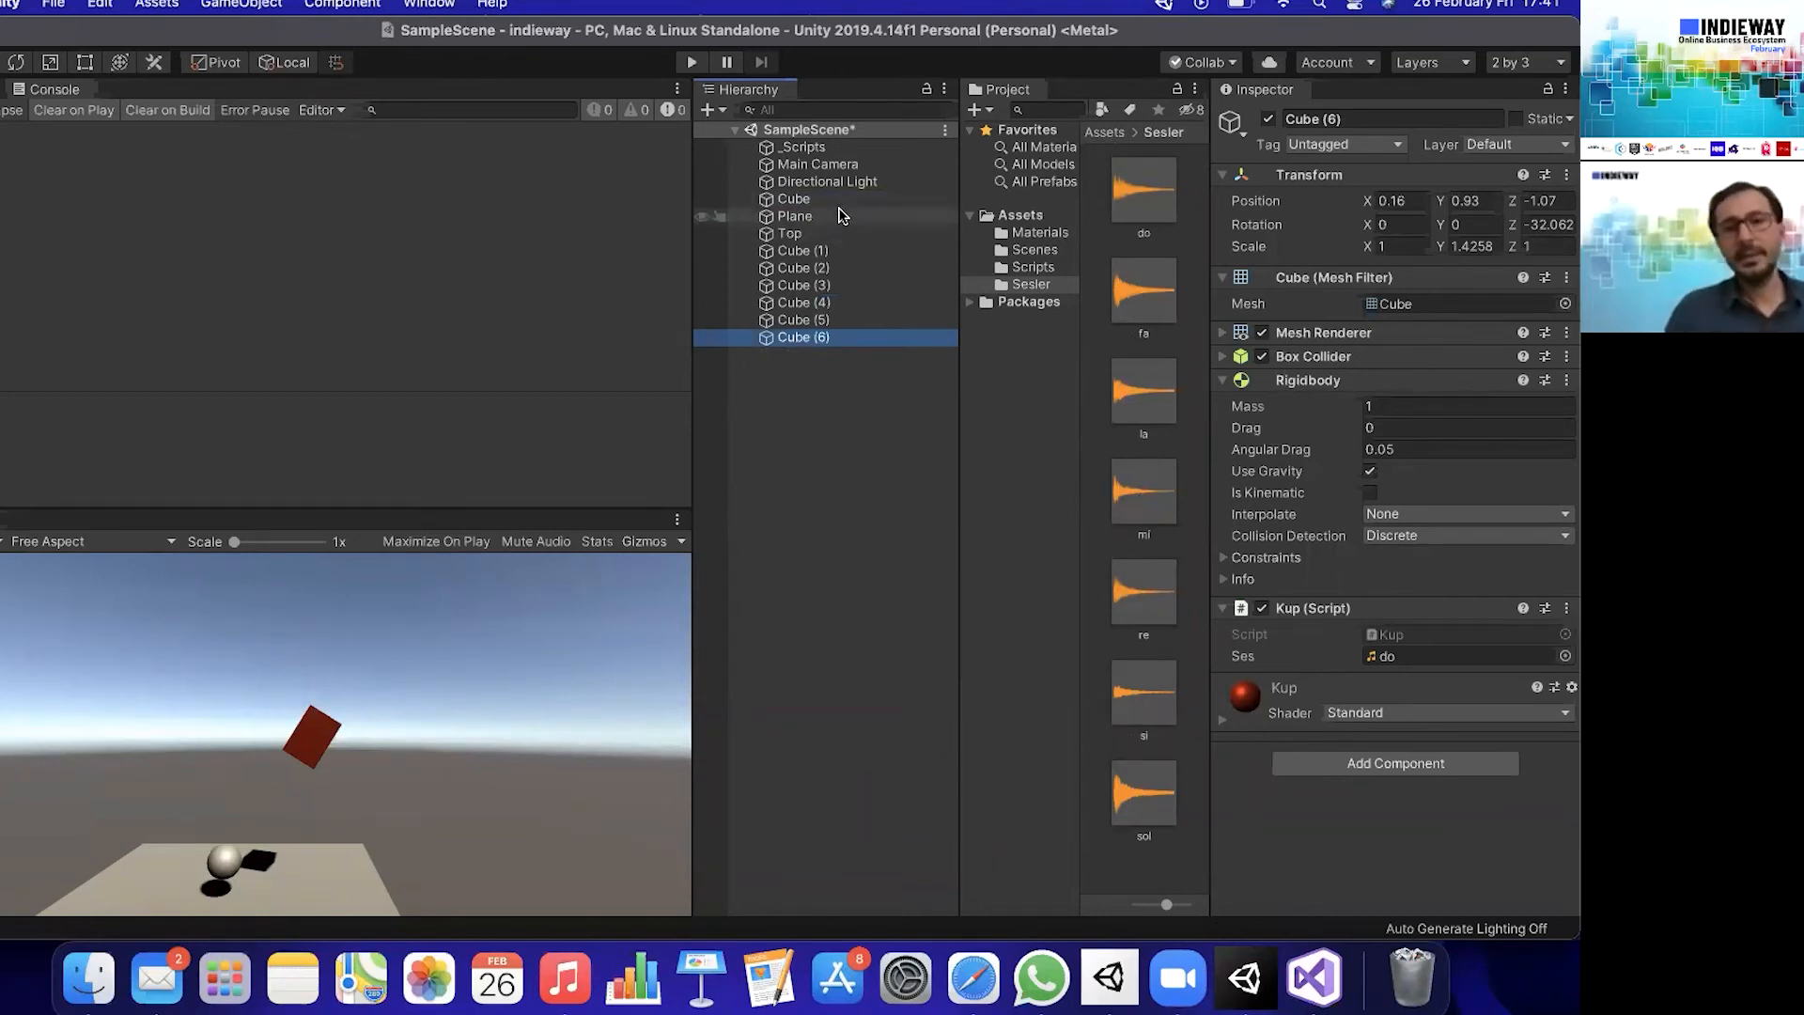
drag(834, 203, 852, 256)
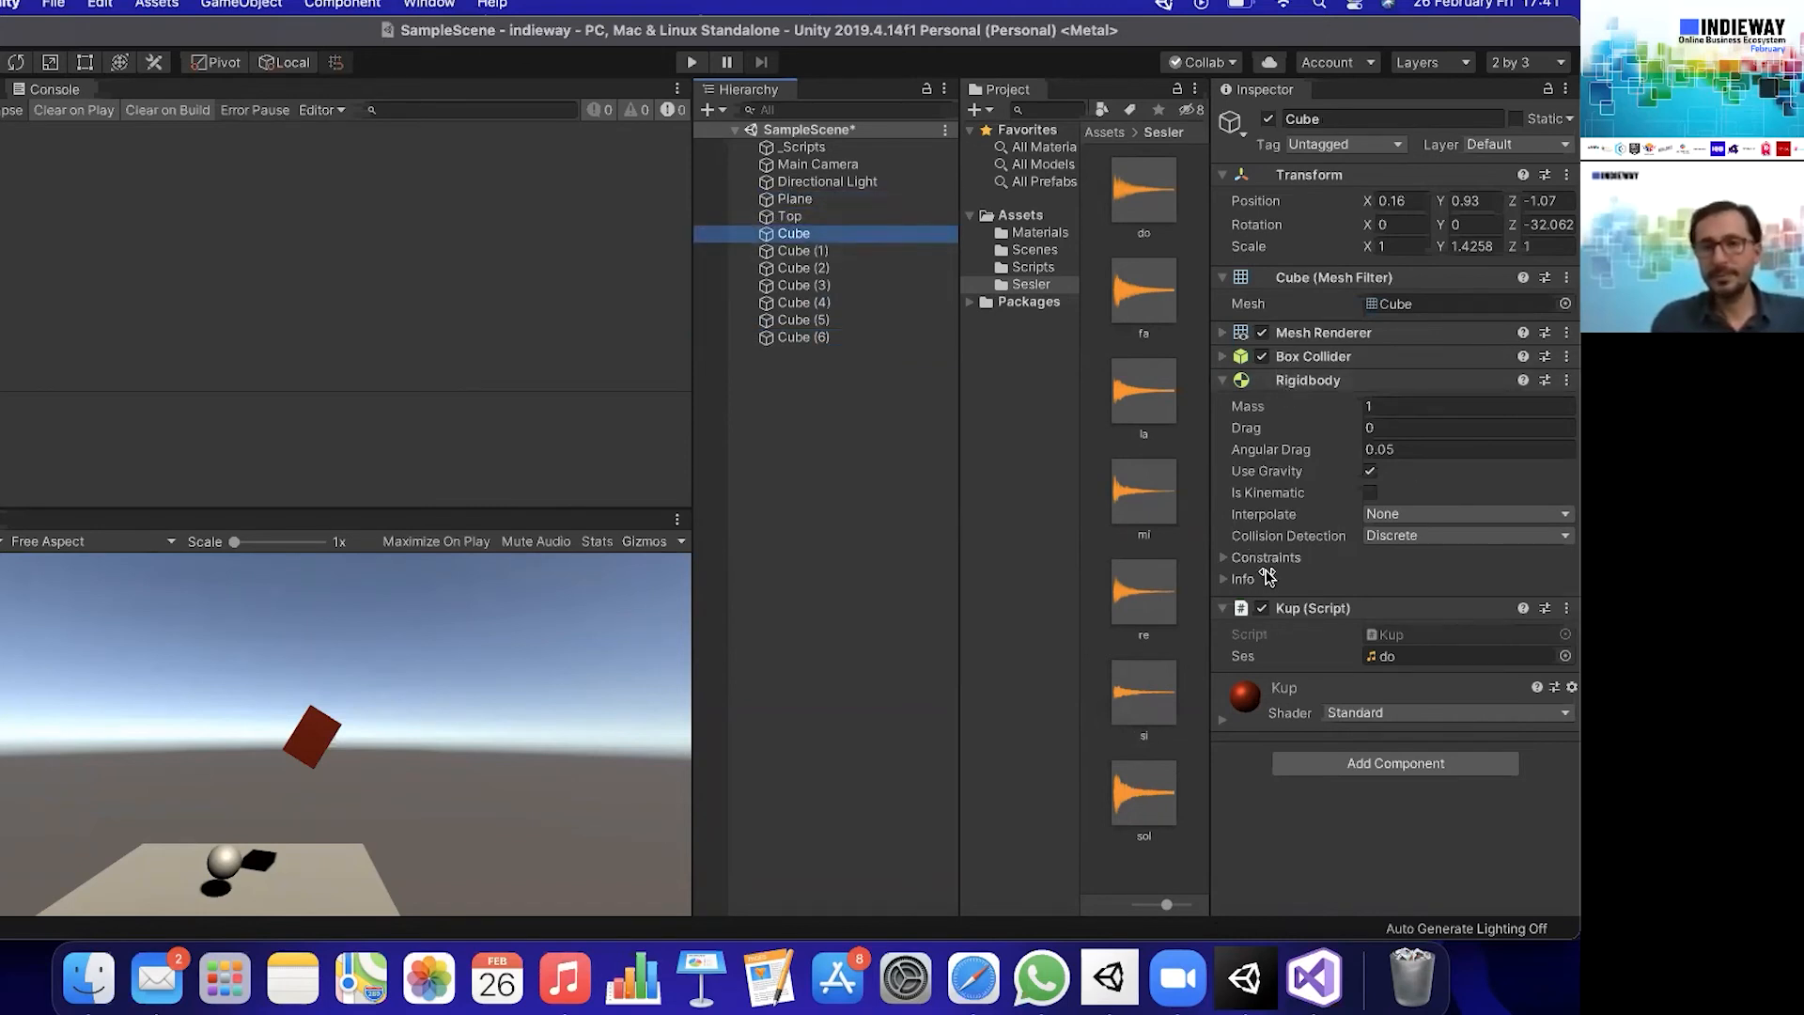
- Remove the Rigidbody component from all seven cubes and delete the Top sphere from the scene
shift+click(836, 338)
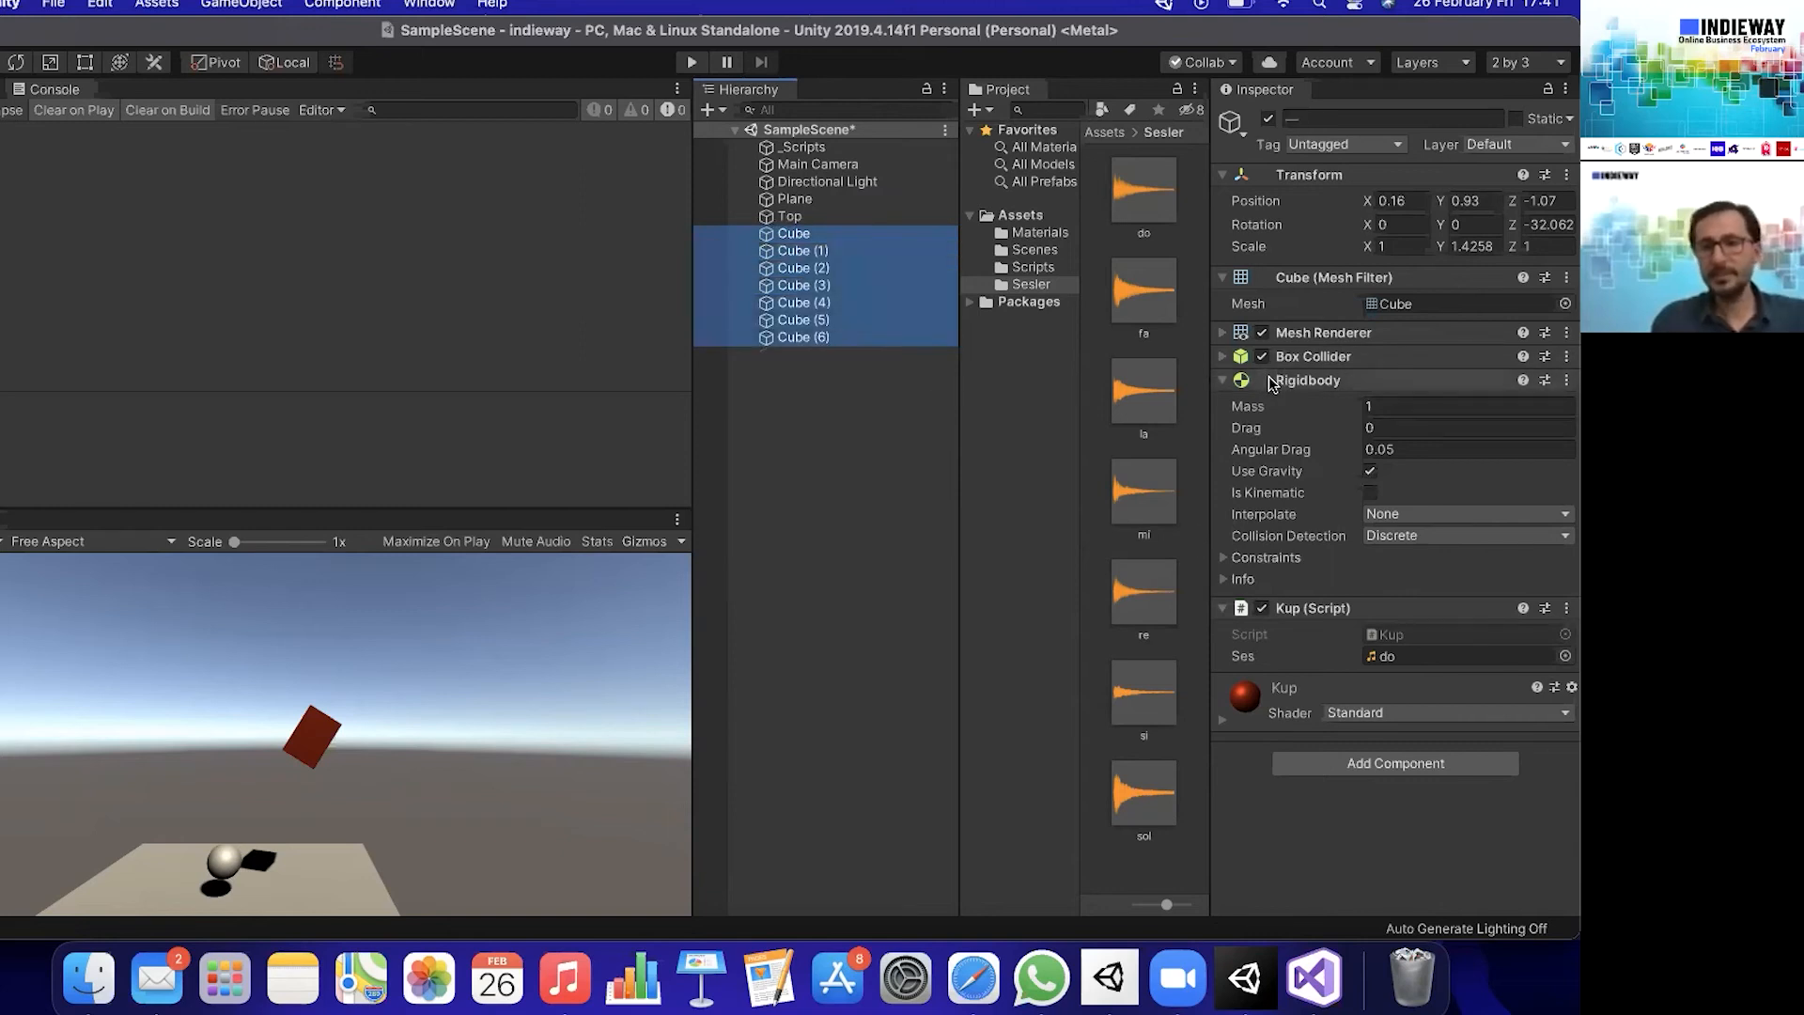
click(1567, 380)
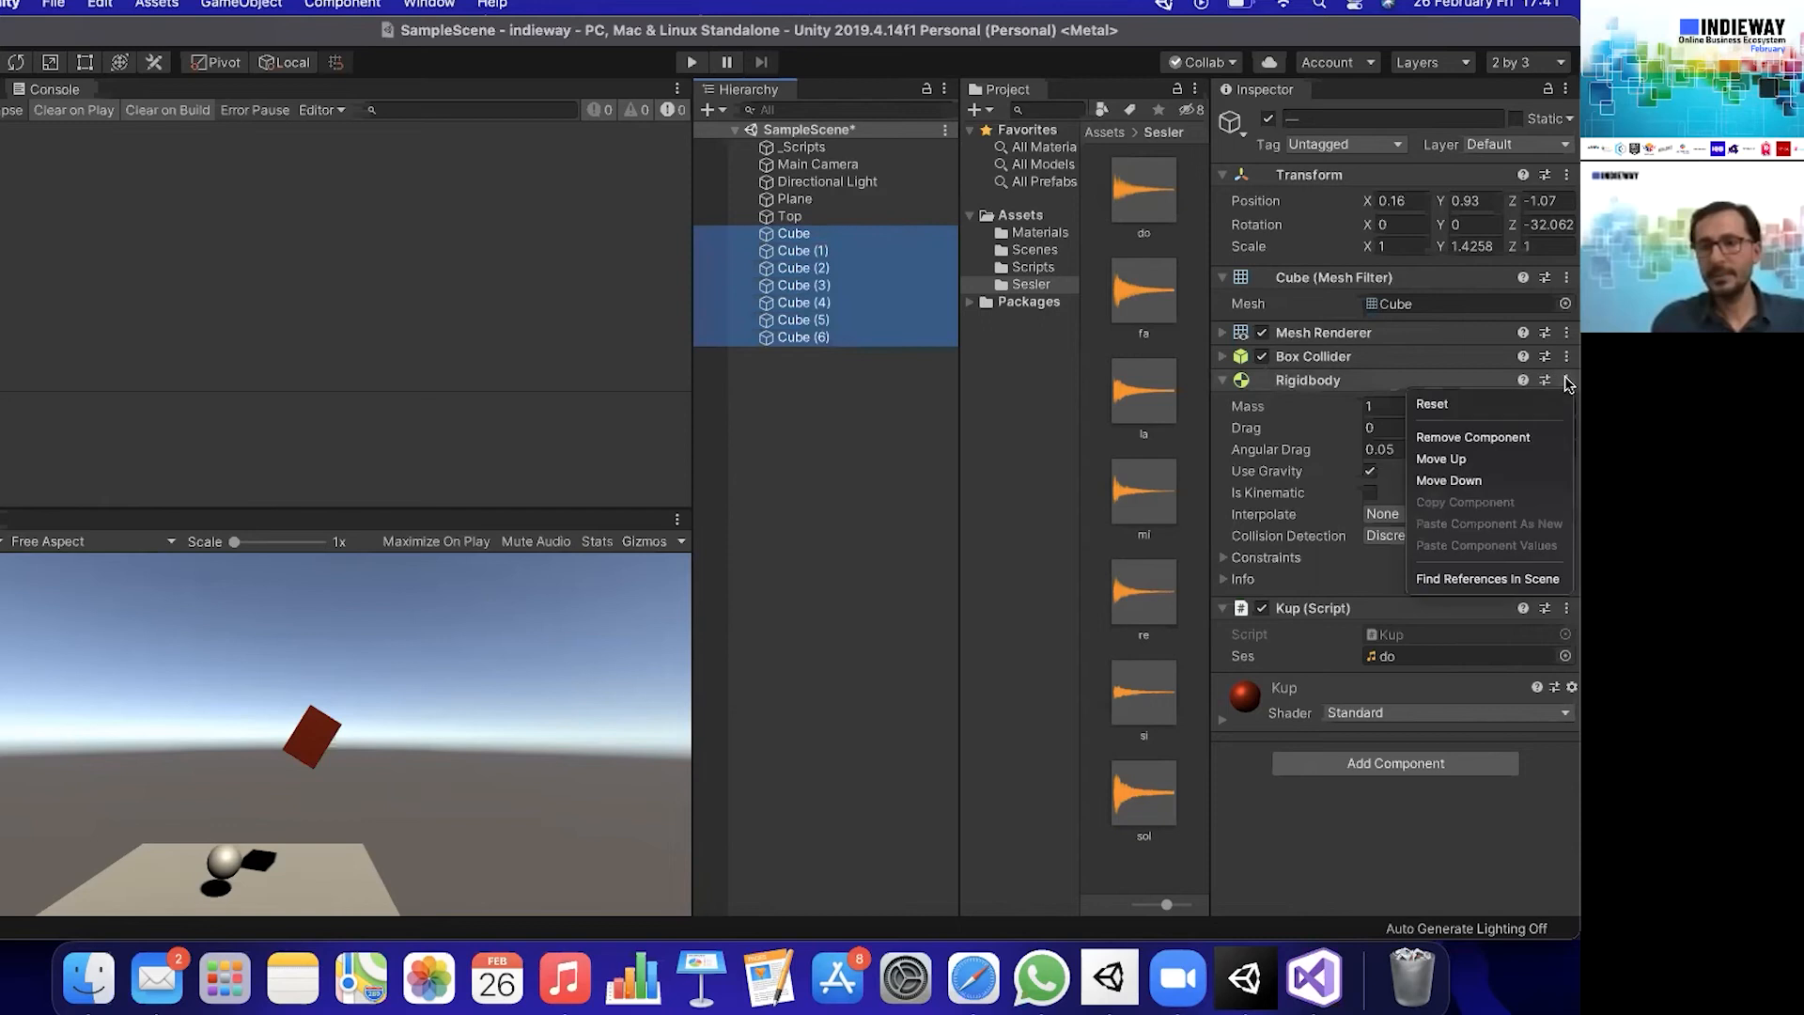
click(1496, 438)
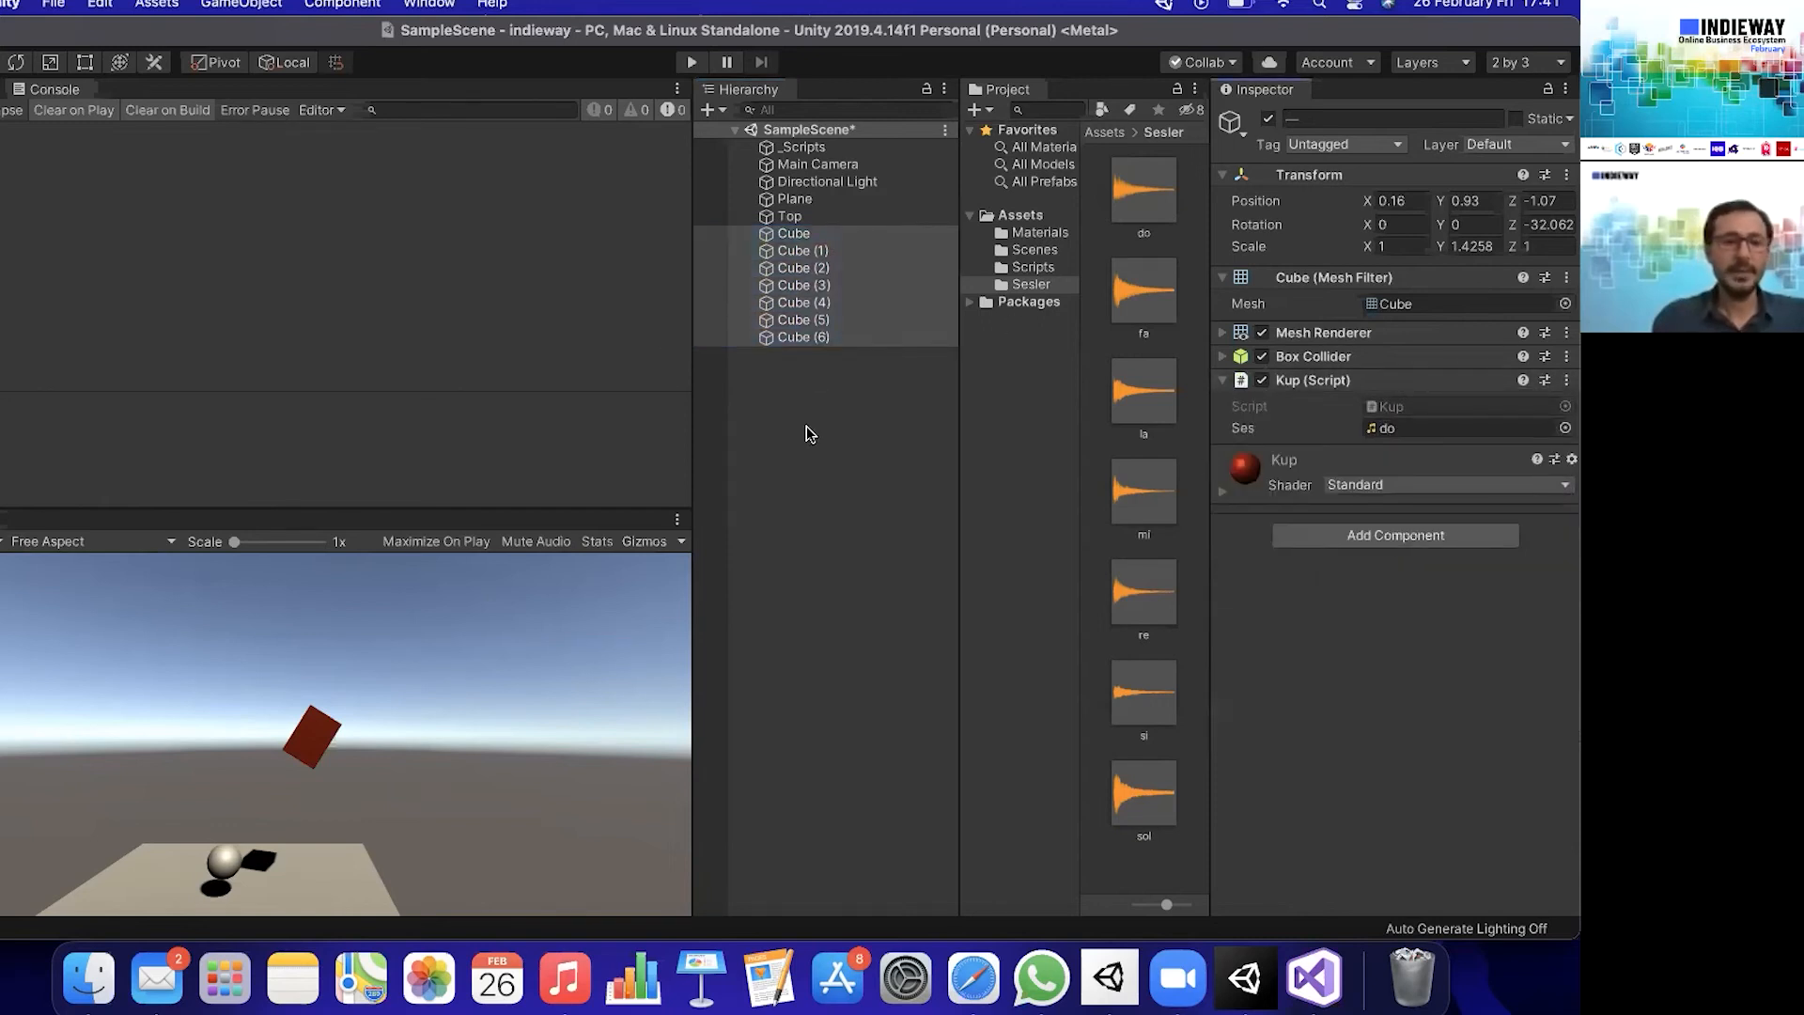
click(900, 219)
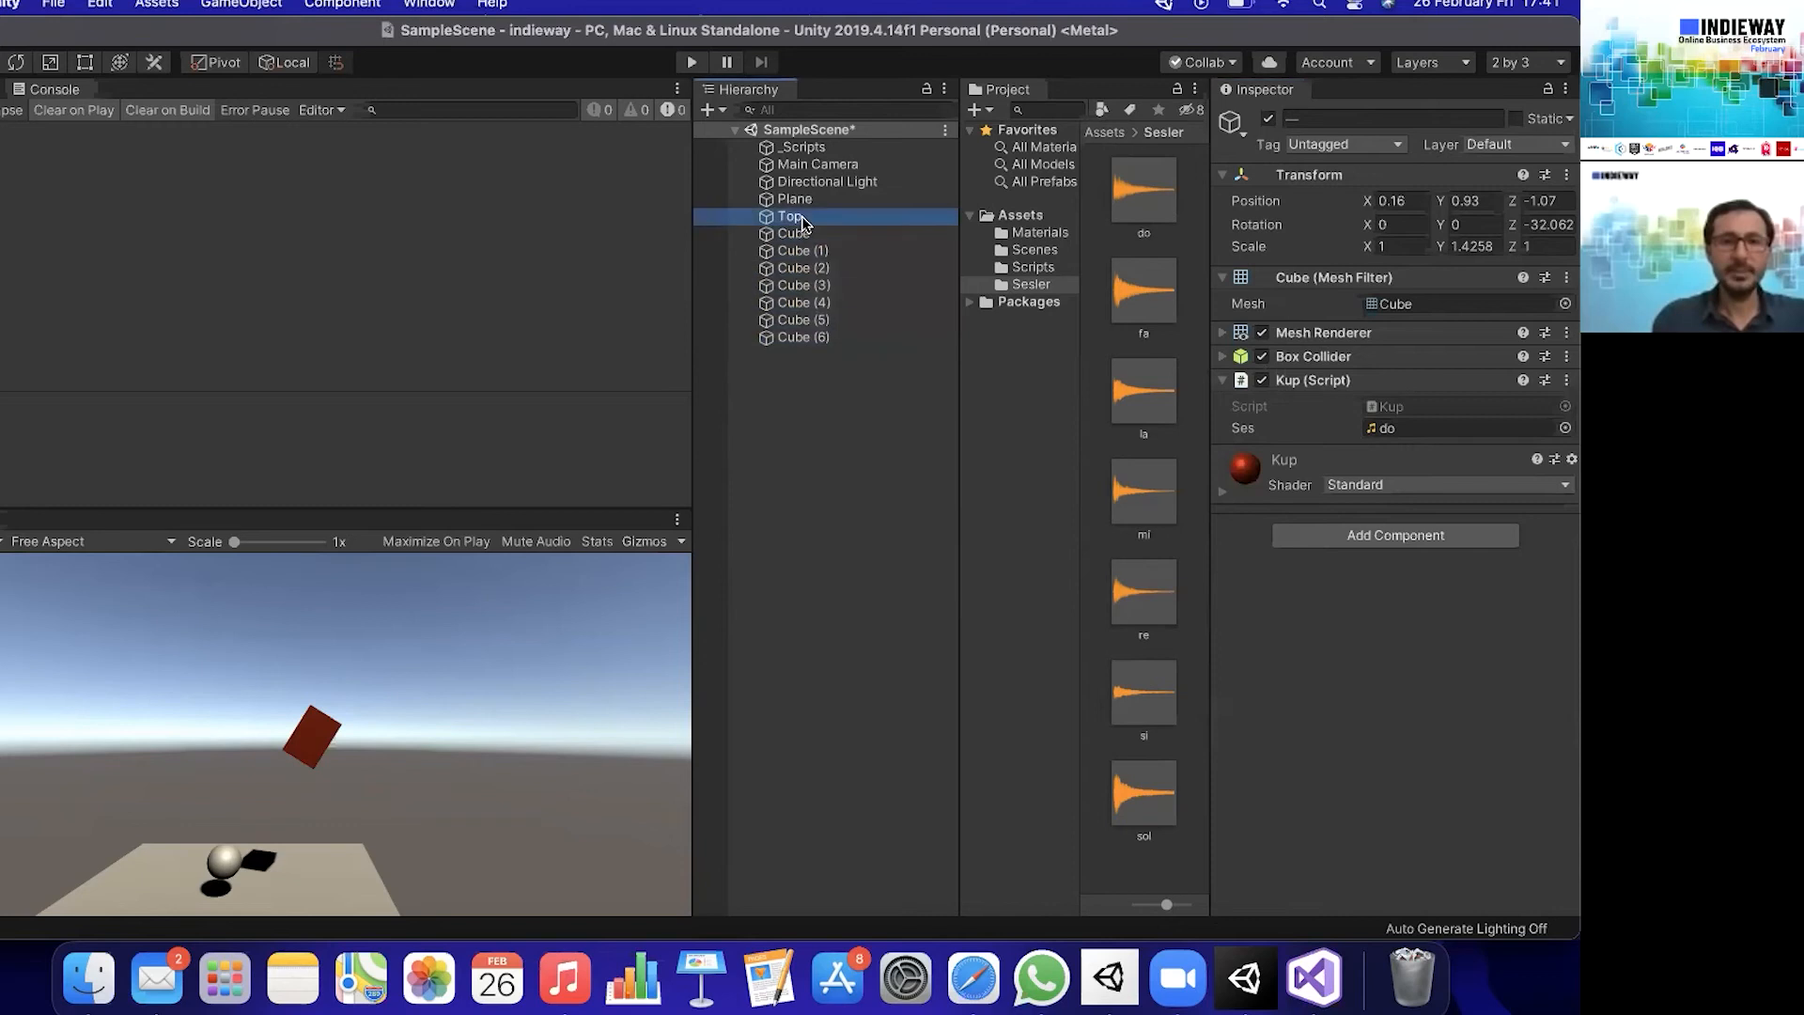
key(super+BackSpace)
- Reset the Transform of all seven cubes together
click(879, 218)
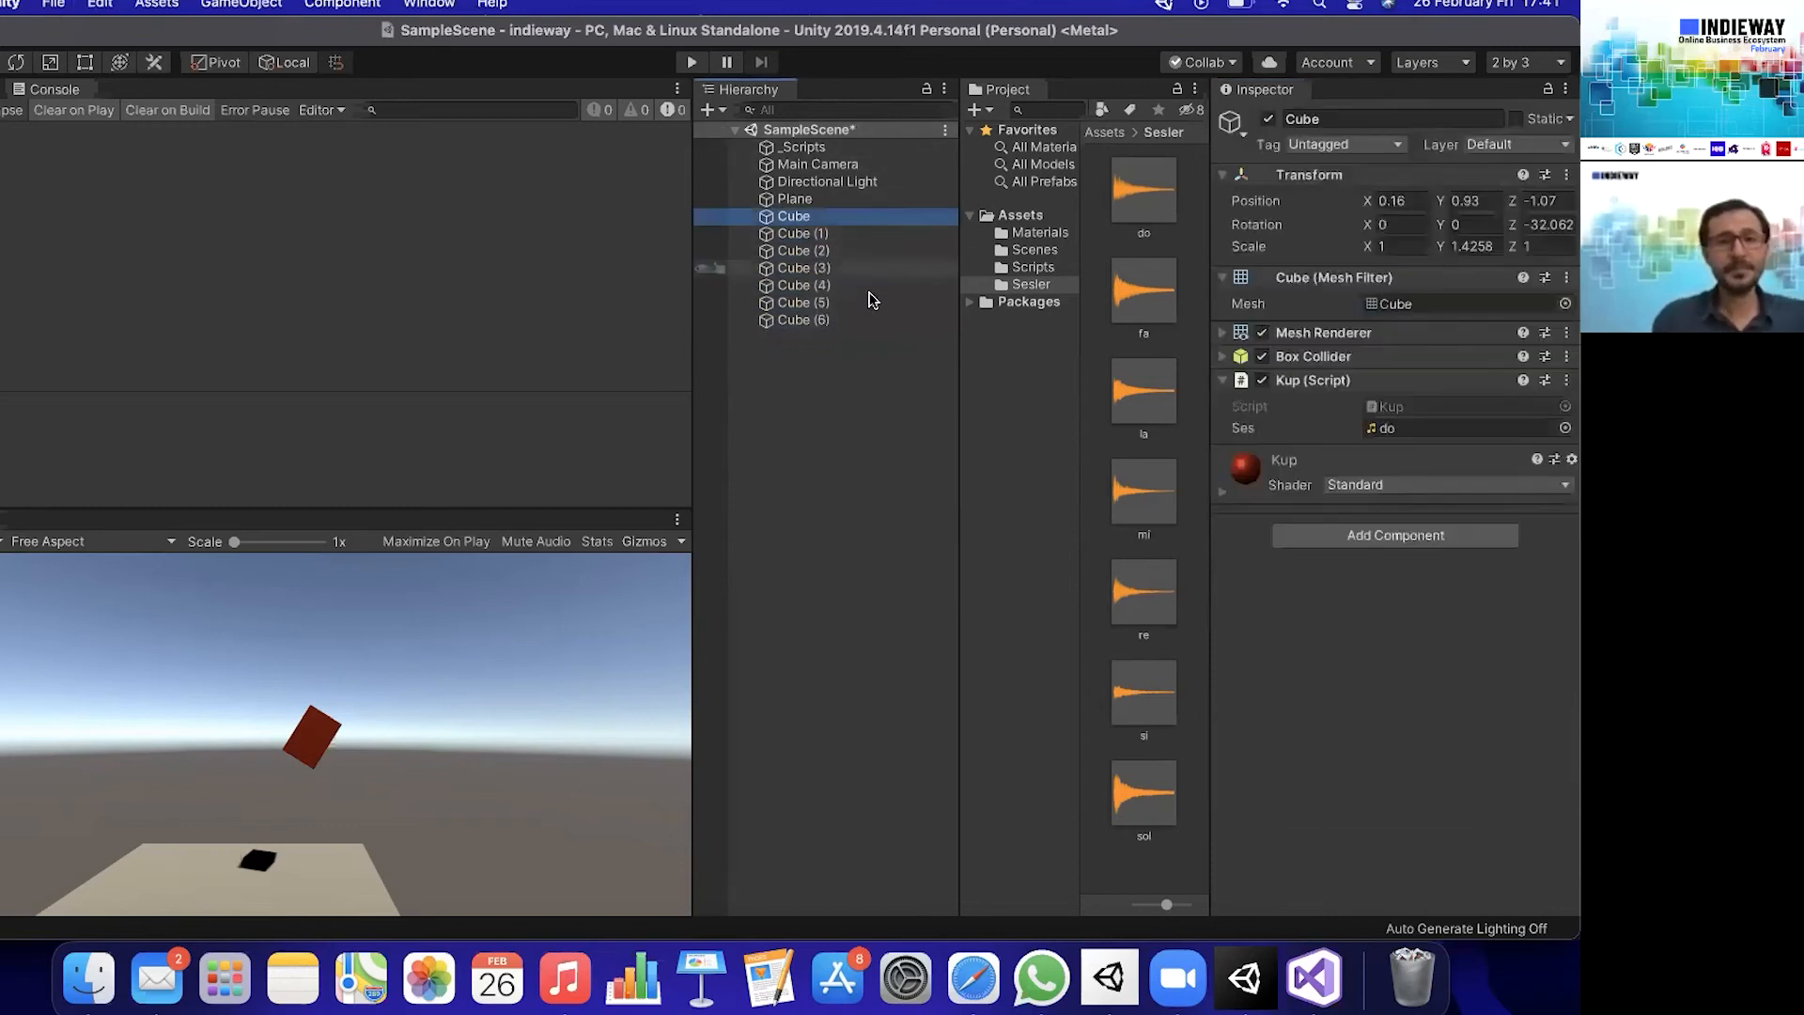
shift+click(865, 320)
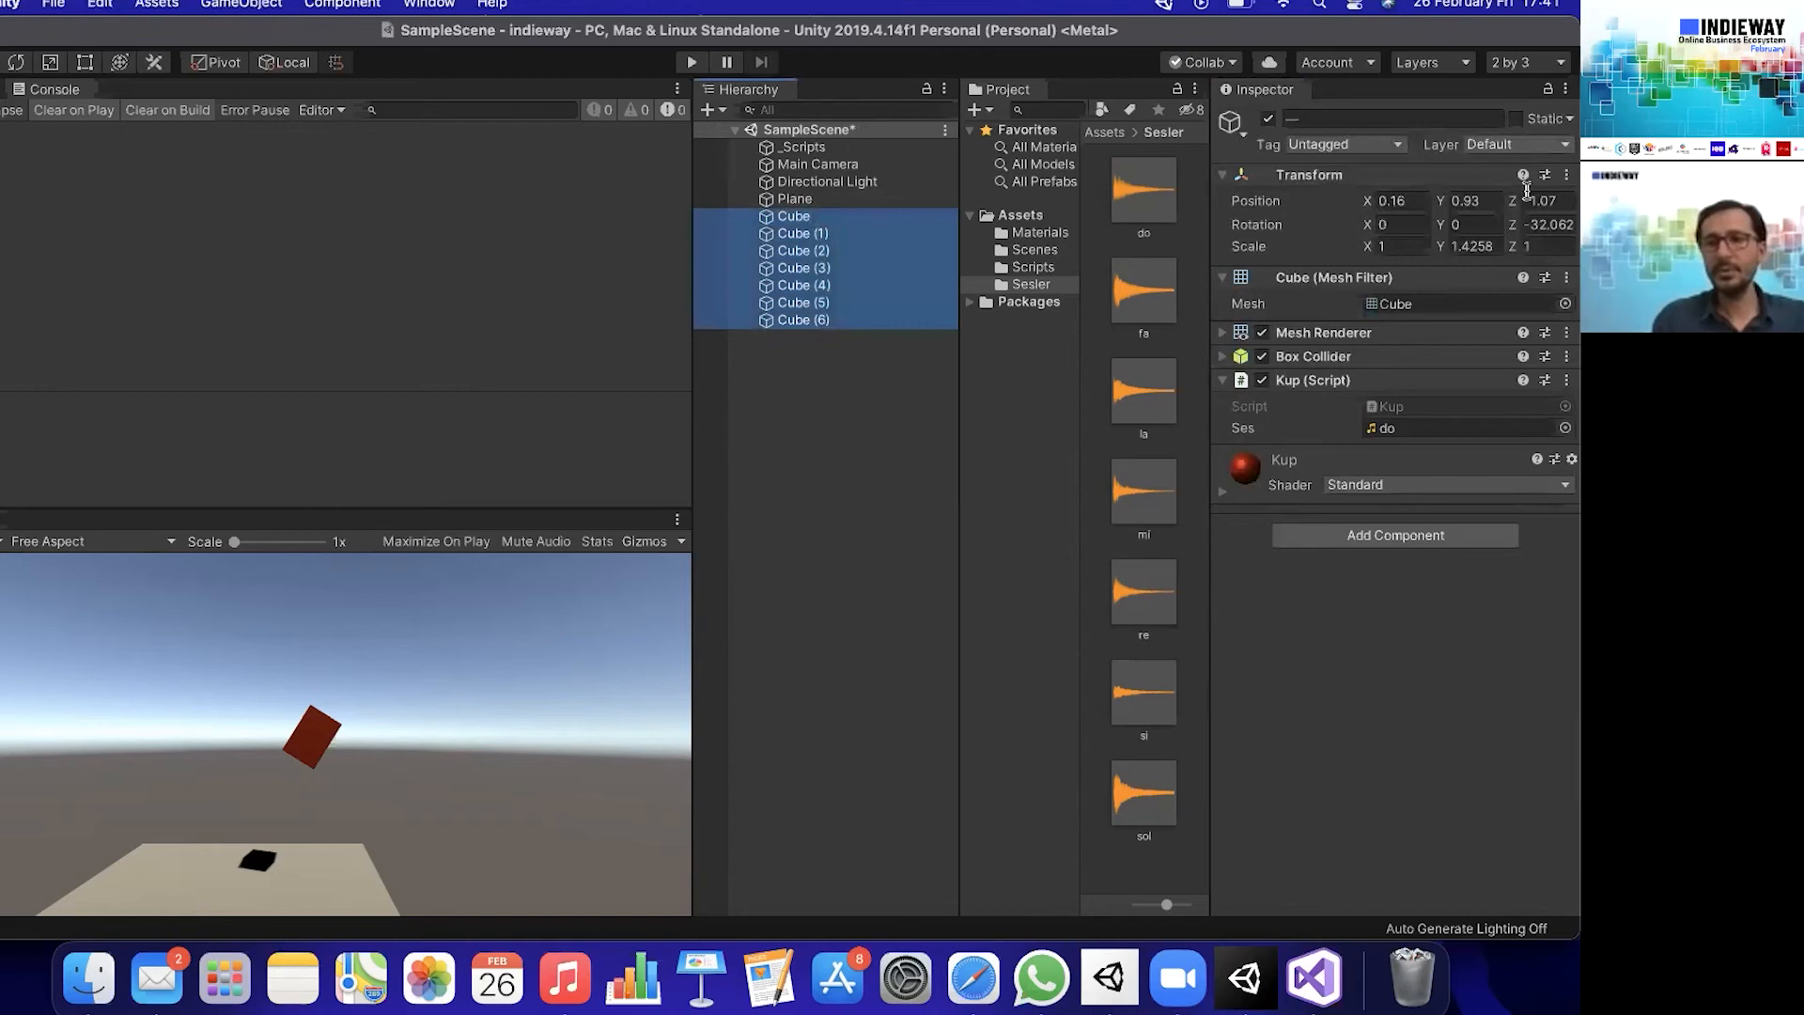
click(1566, 175)
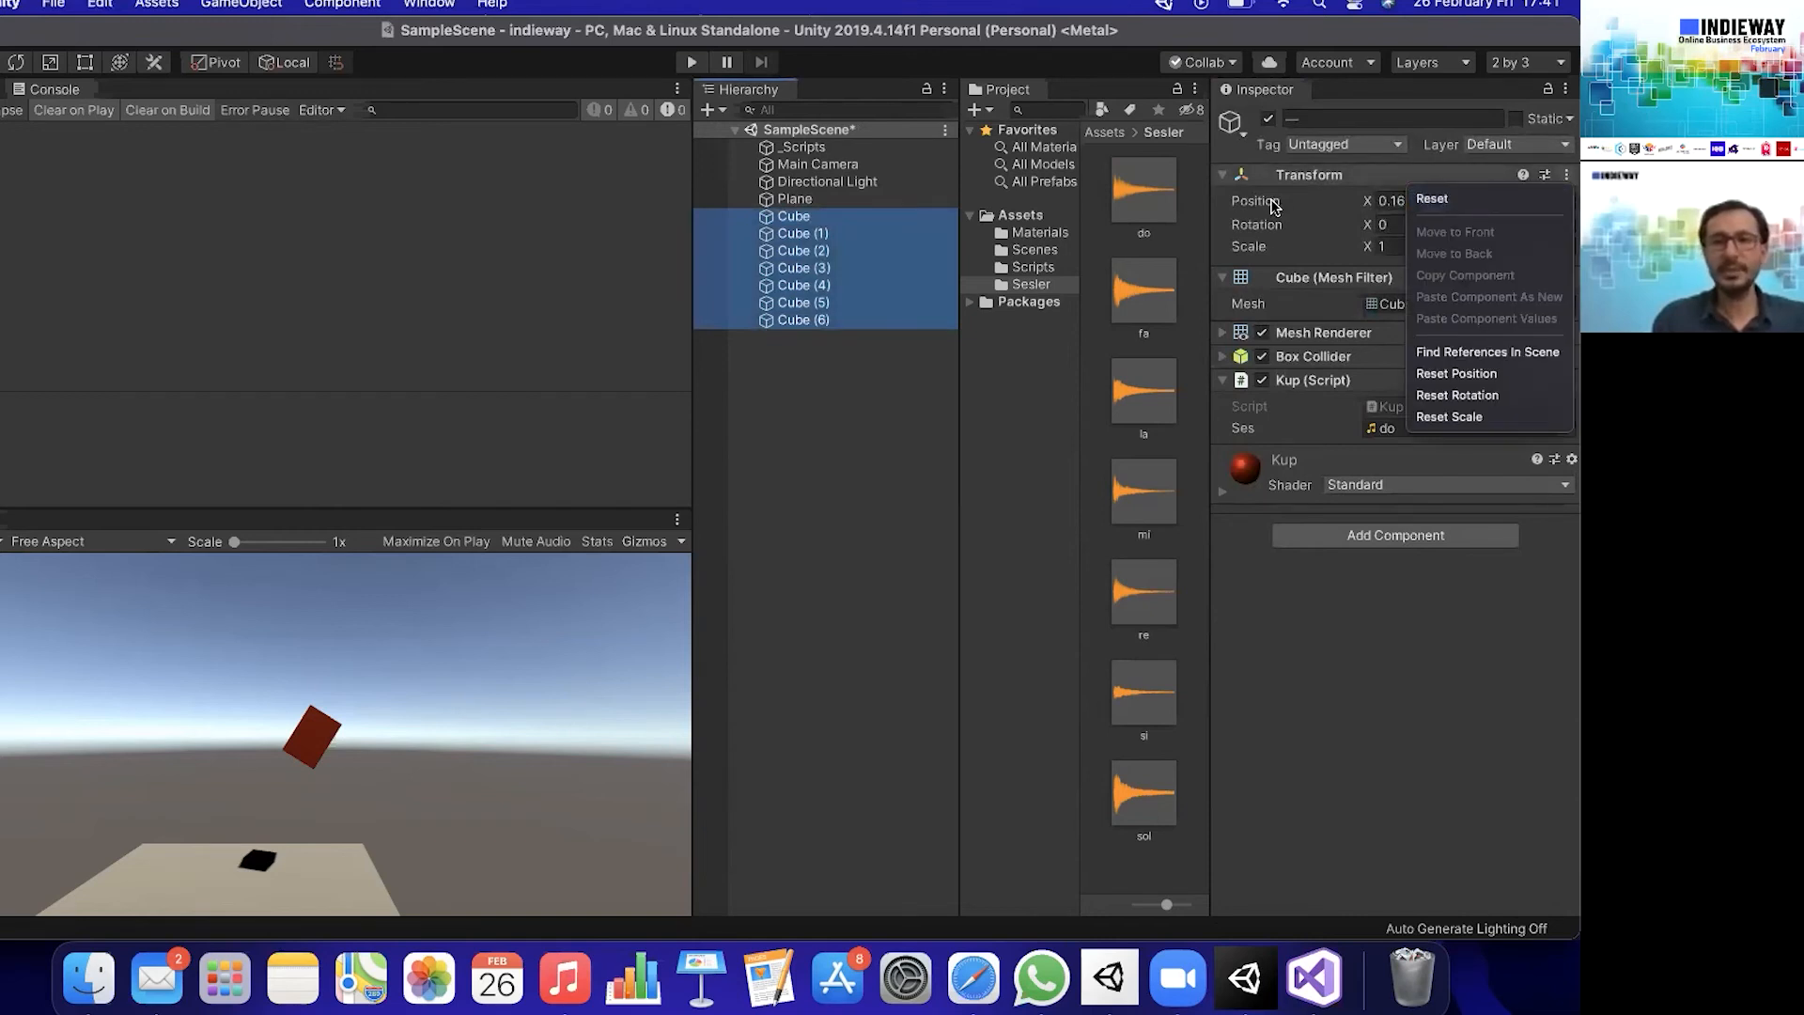
click(1466, 200)
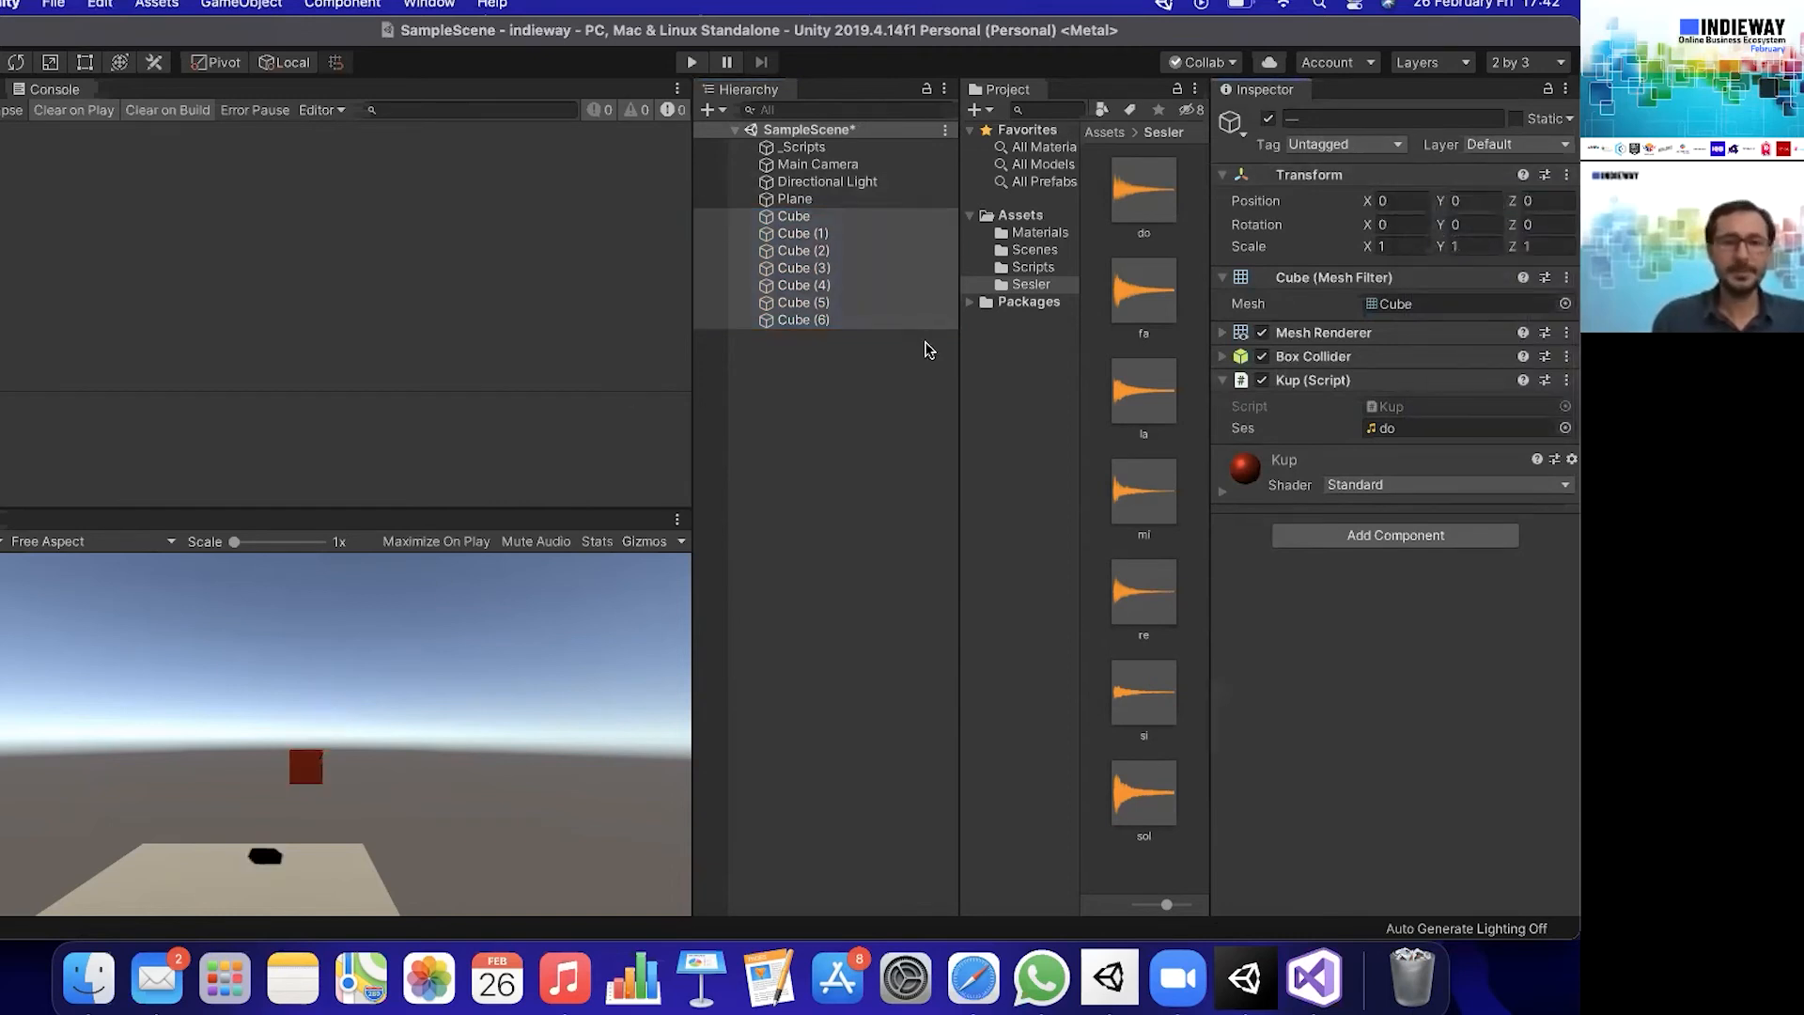
- Try placing Cube (1) at X position 2
click(865, 222)
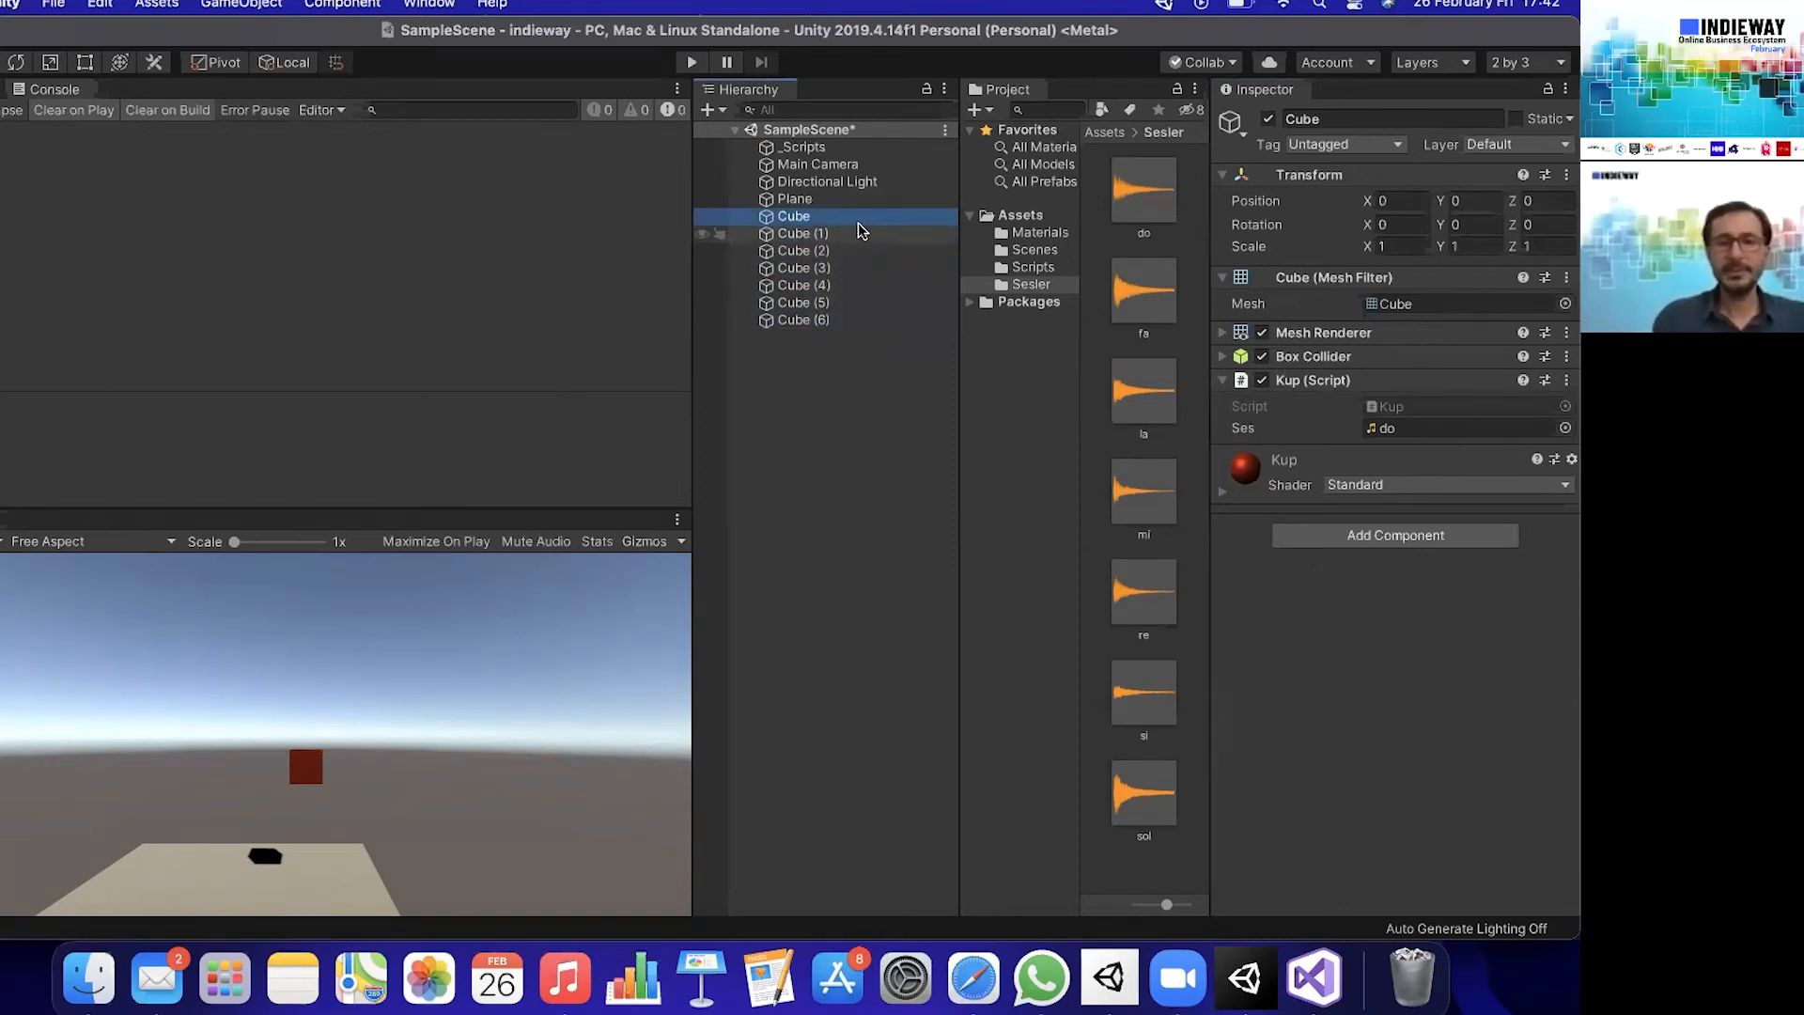
click(860, 232)
click(1392, 202)
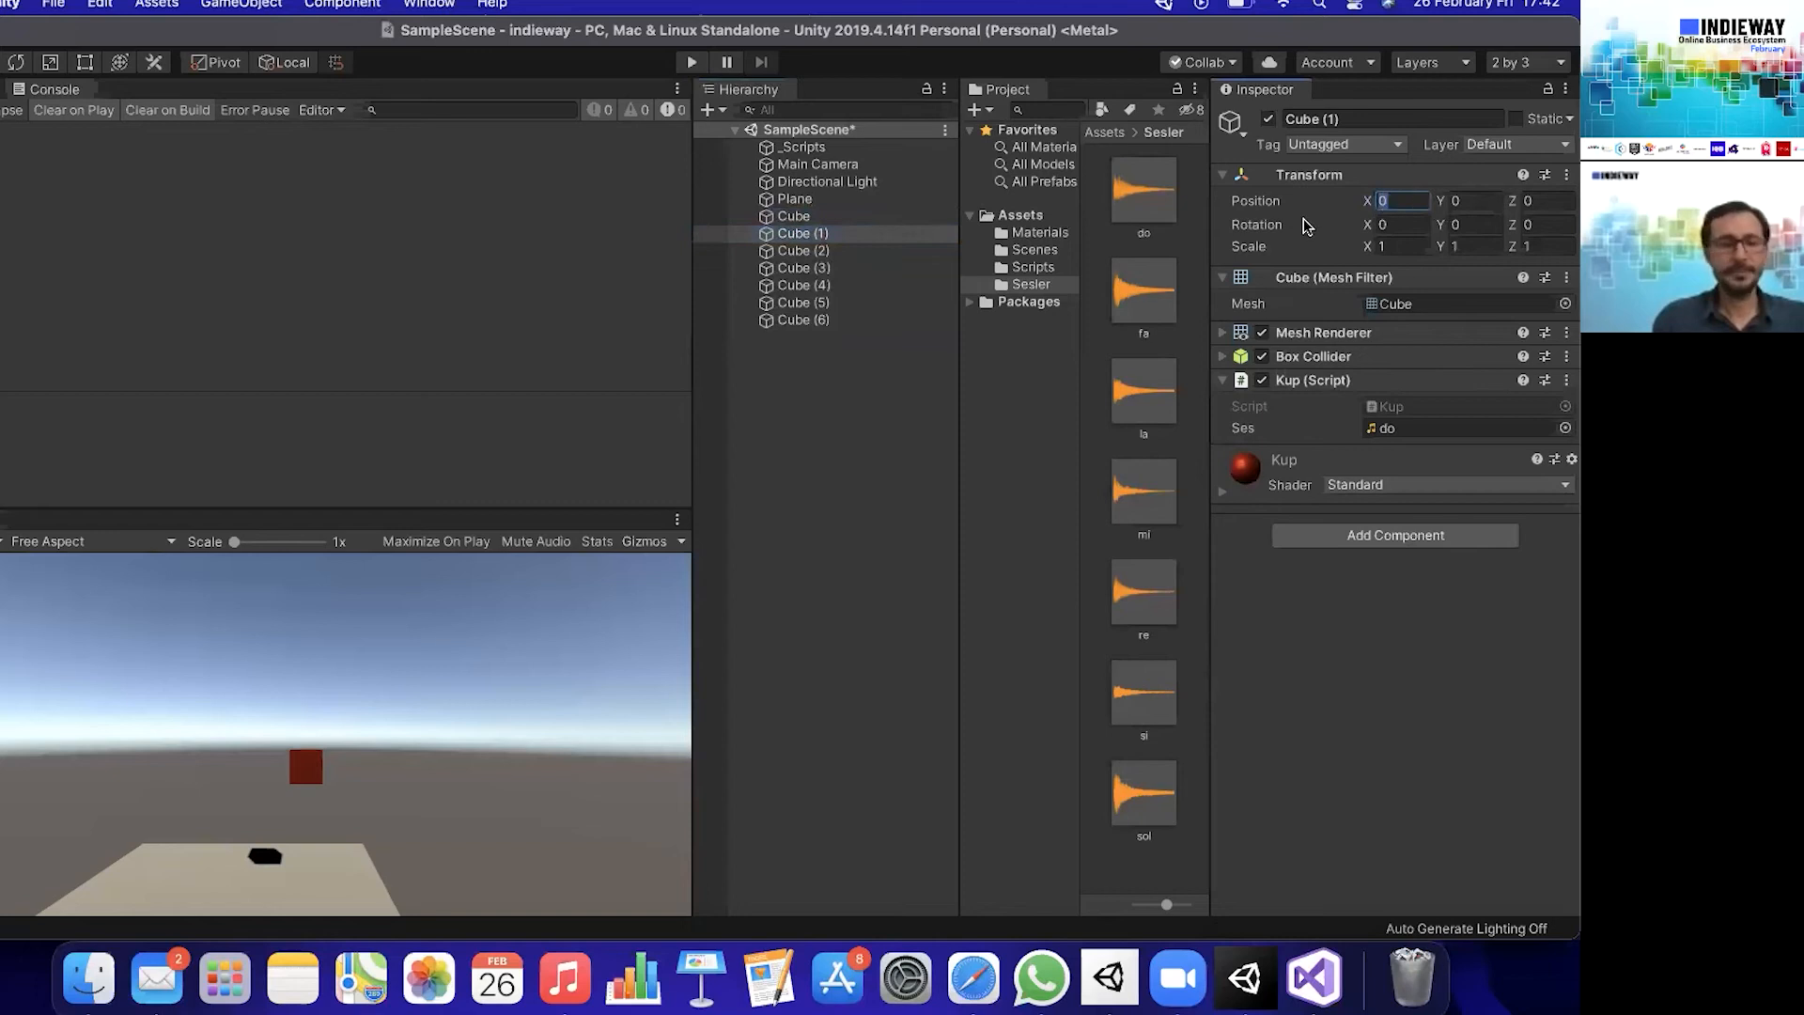
text(2)
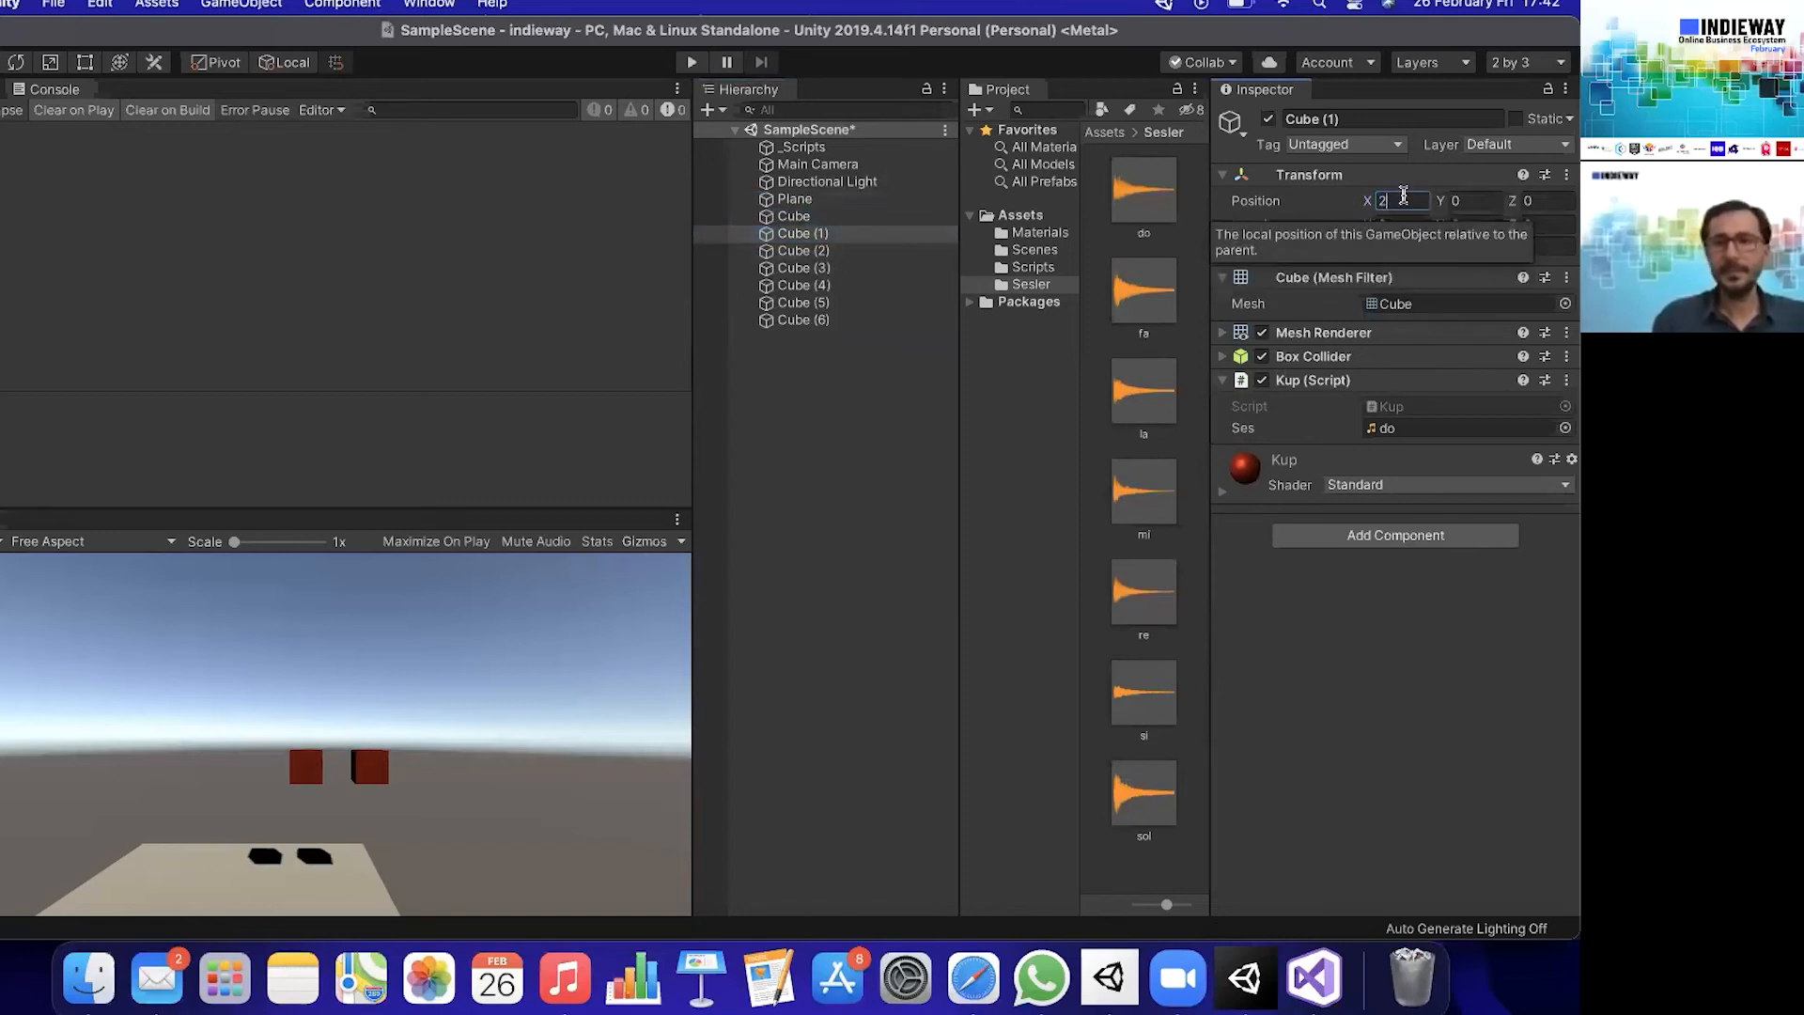
drag(1408, 202, 1333, 196)
- Set the X position of Cube (1) to 1, Cube (2) to 2, and Cube (3) to 3
click(841, 217)
click(855, 234)
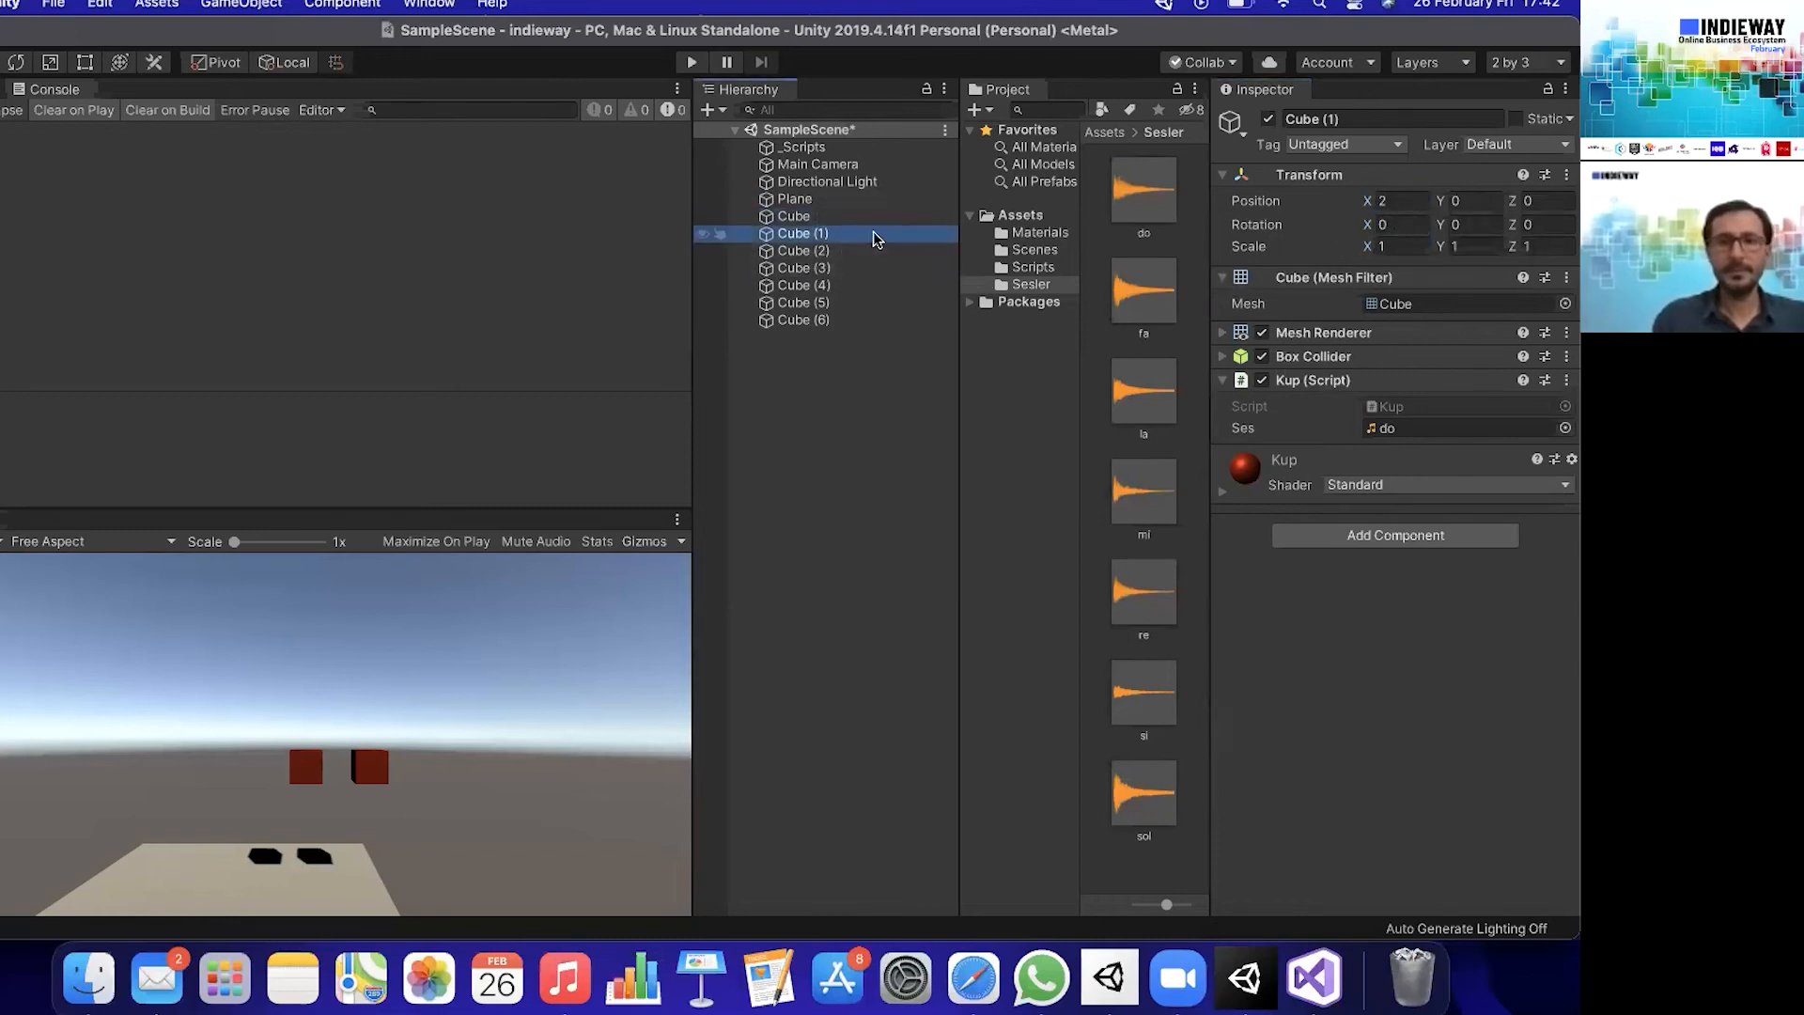
click(1403, 200)
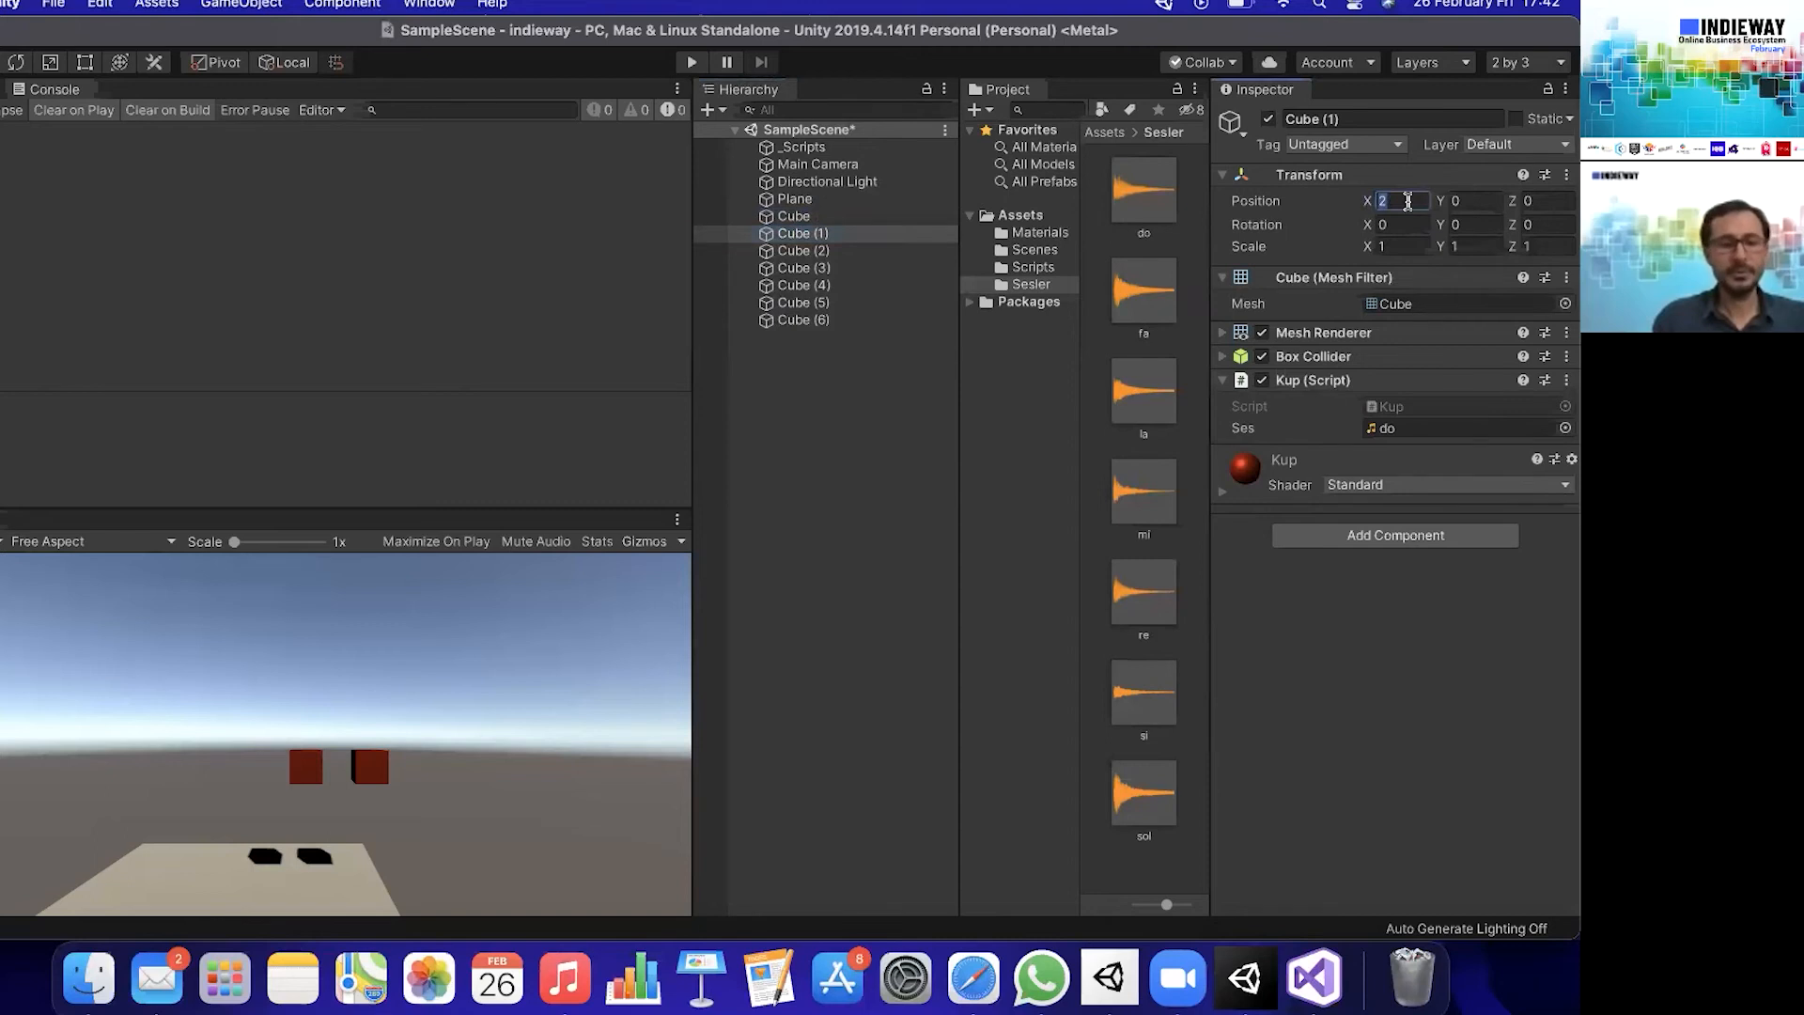
text(1)
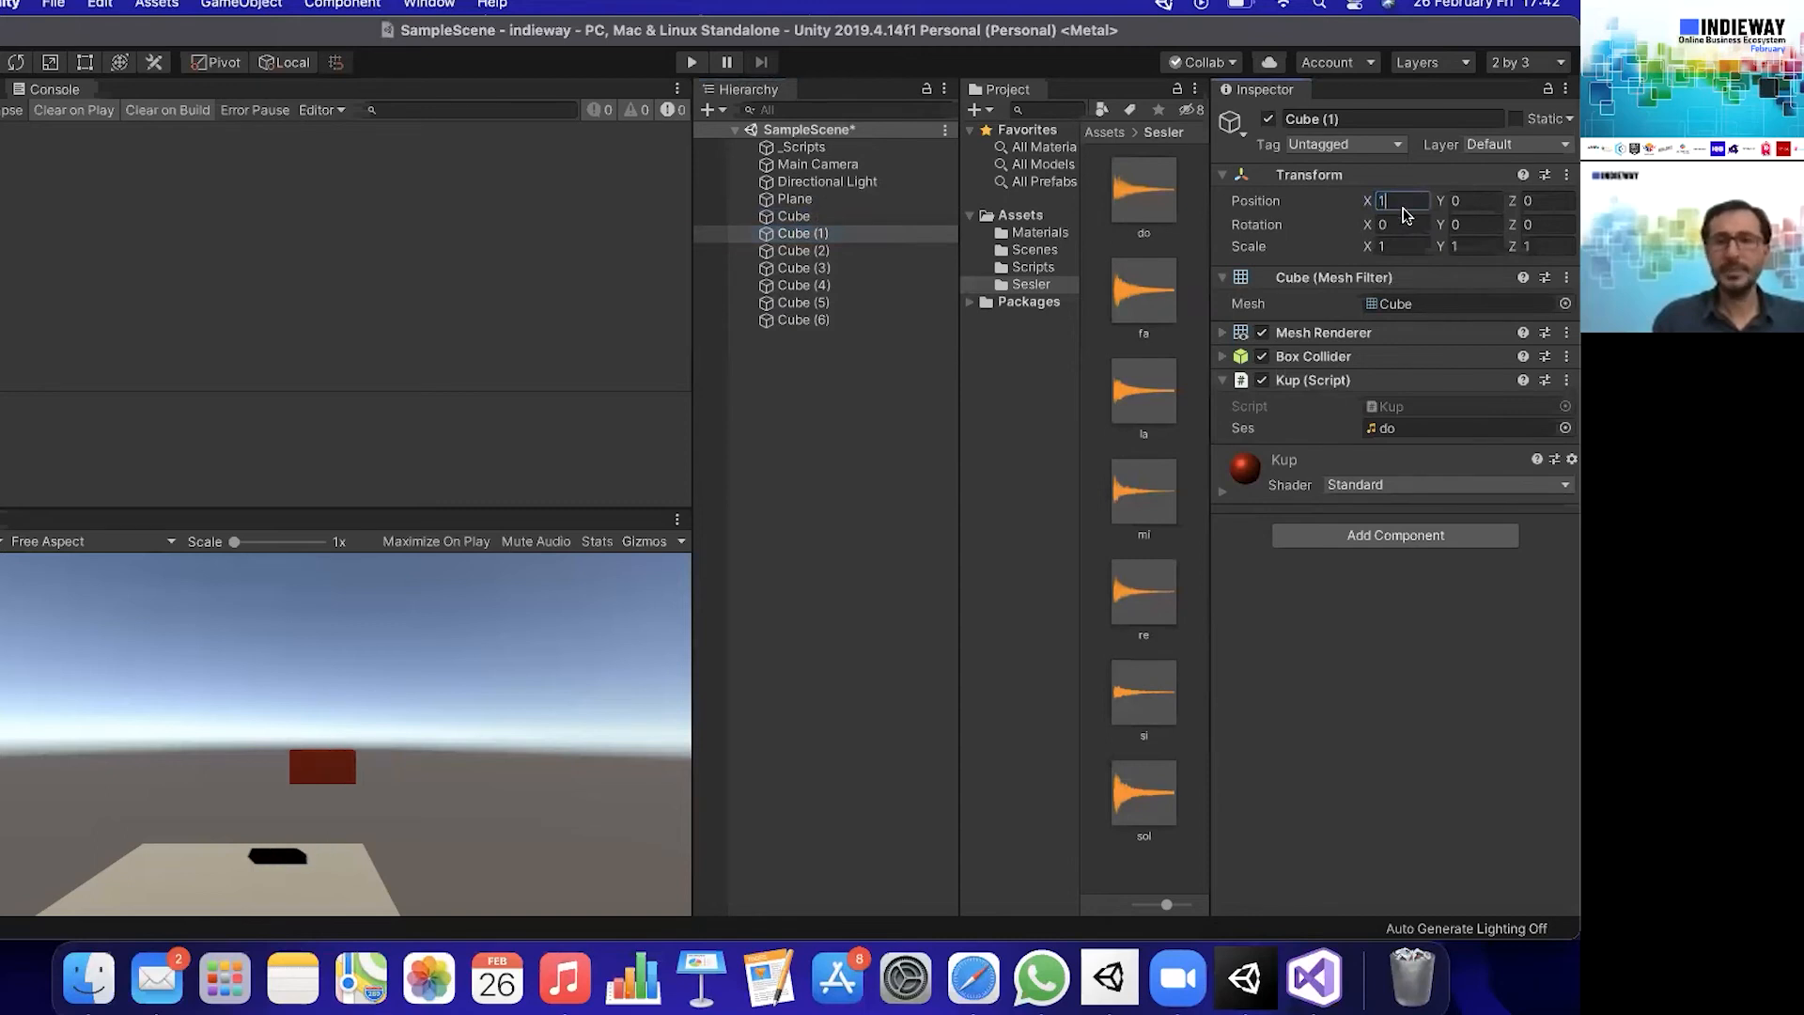
click(871, 248)
click(1409, 201)
text(2)
click(888, 267)
click(1406, 193)
text(2)
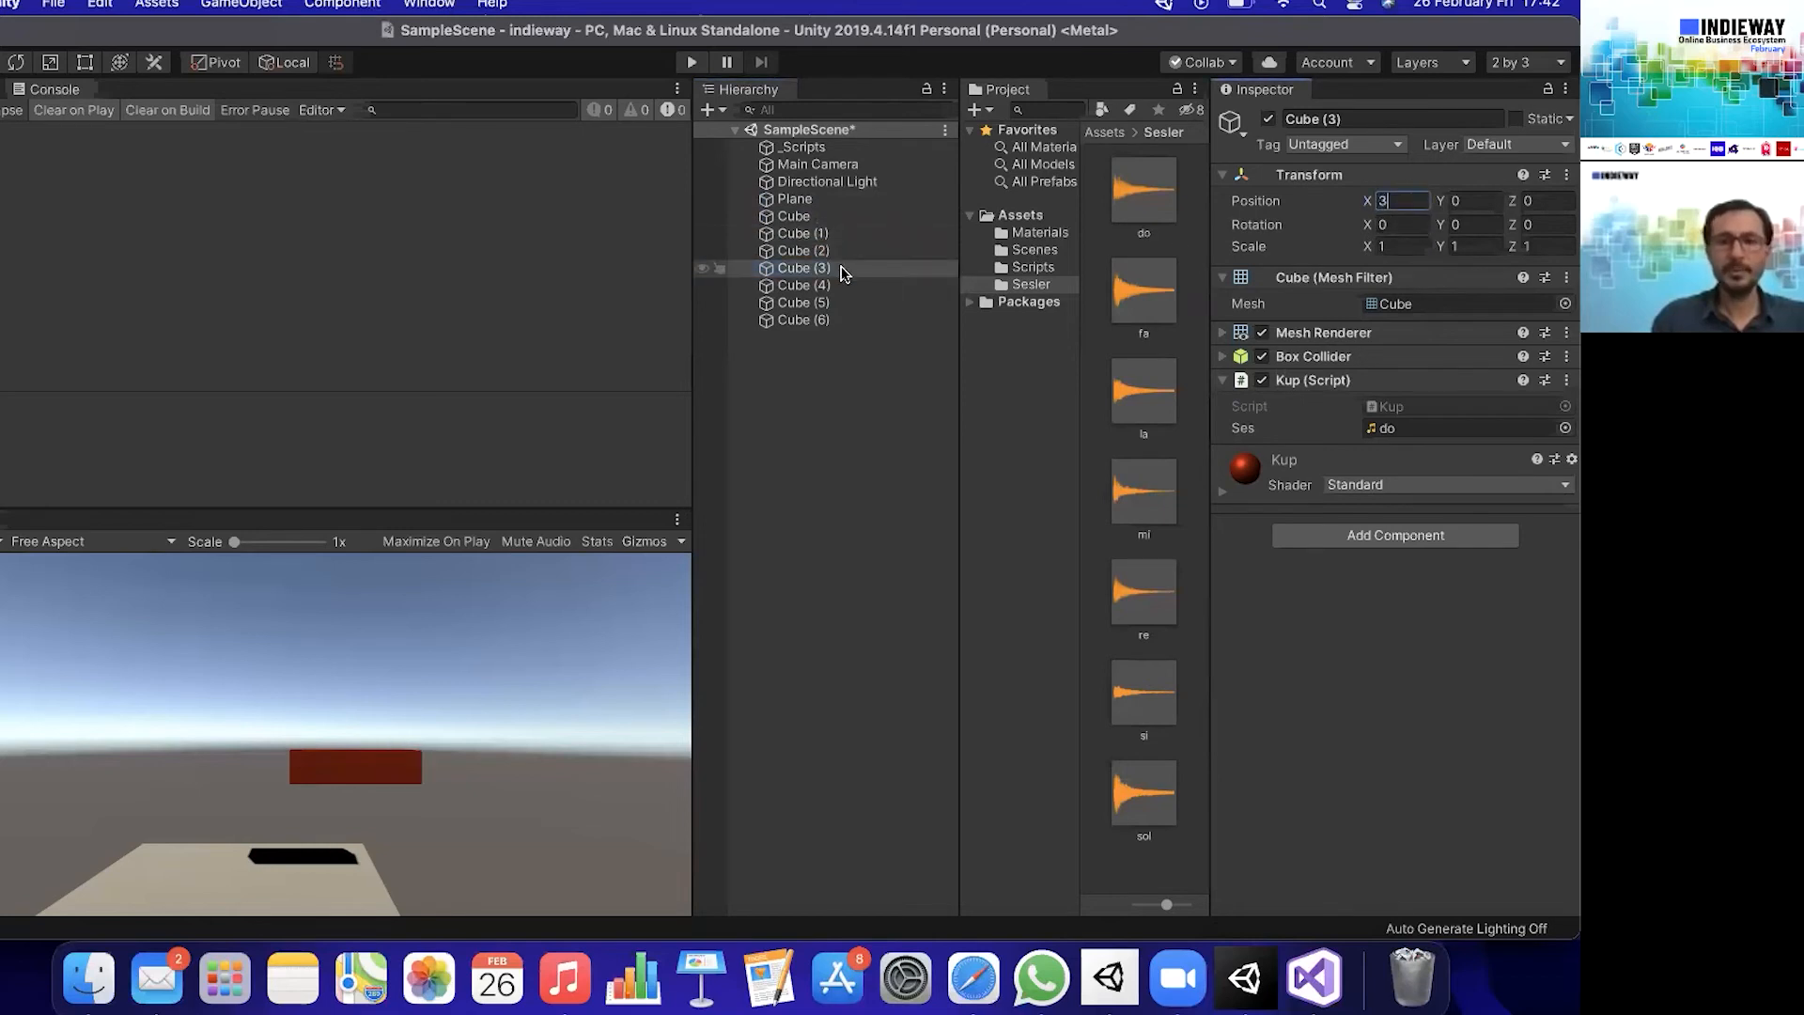
- Set the X position of Cube (4) to 4, Cube (5) to 5, and Cube (6) to 6
click(851, 285)
click(1406, 200)
text(4)
click(898, 301)
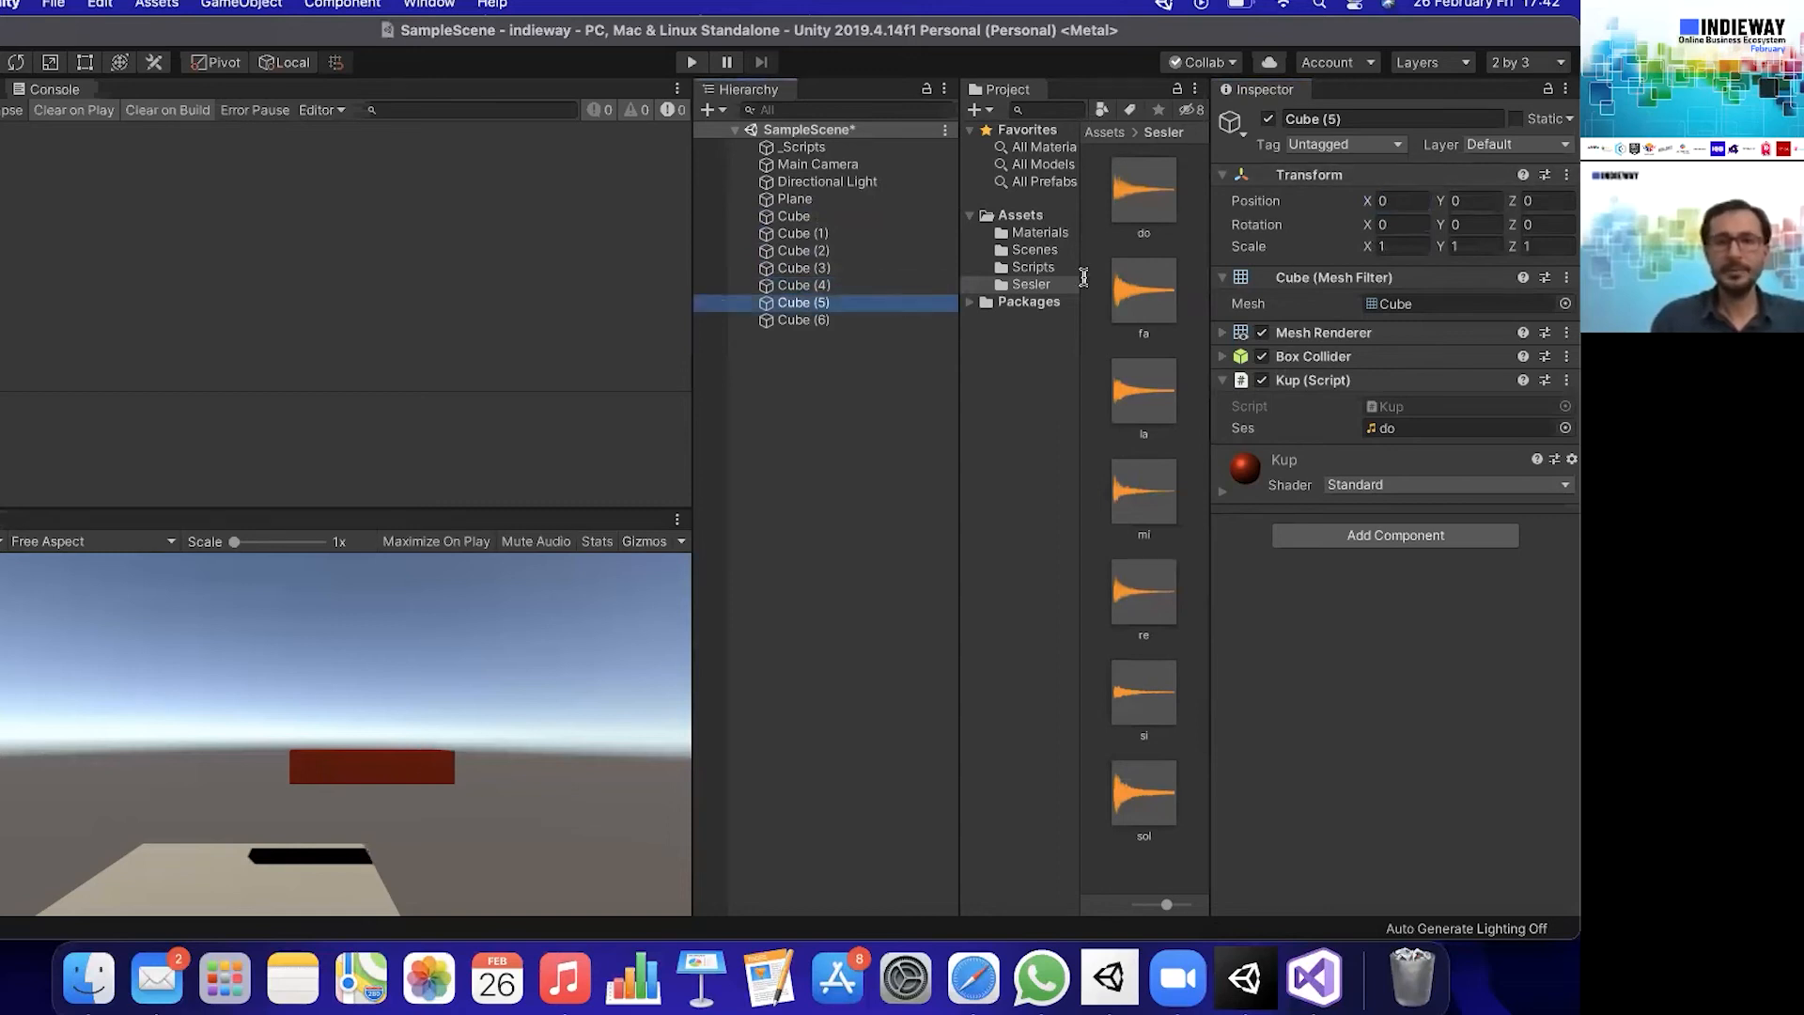
click(1406, 200)
text(6)
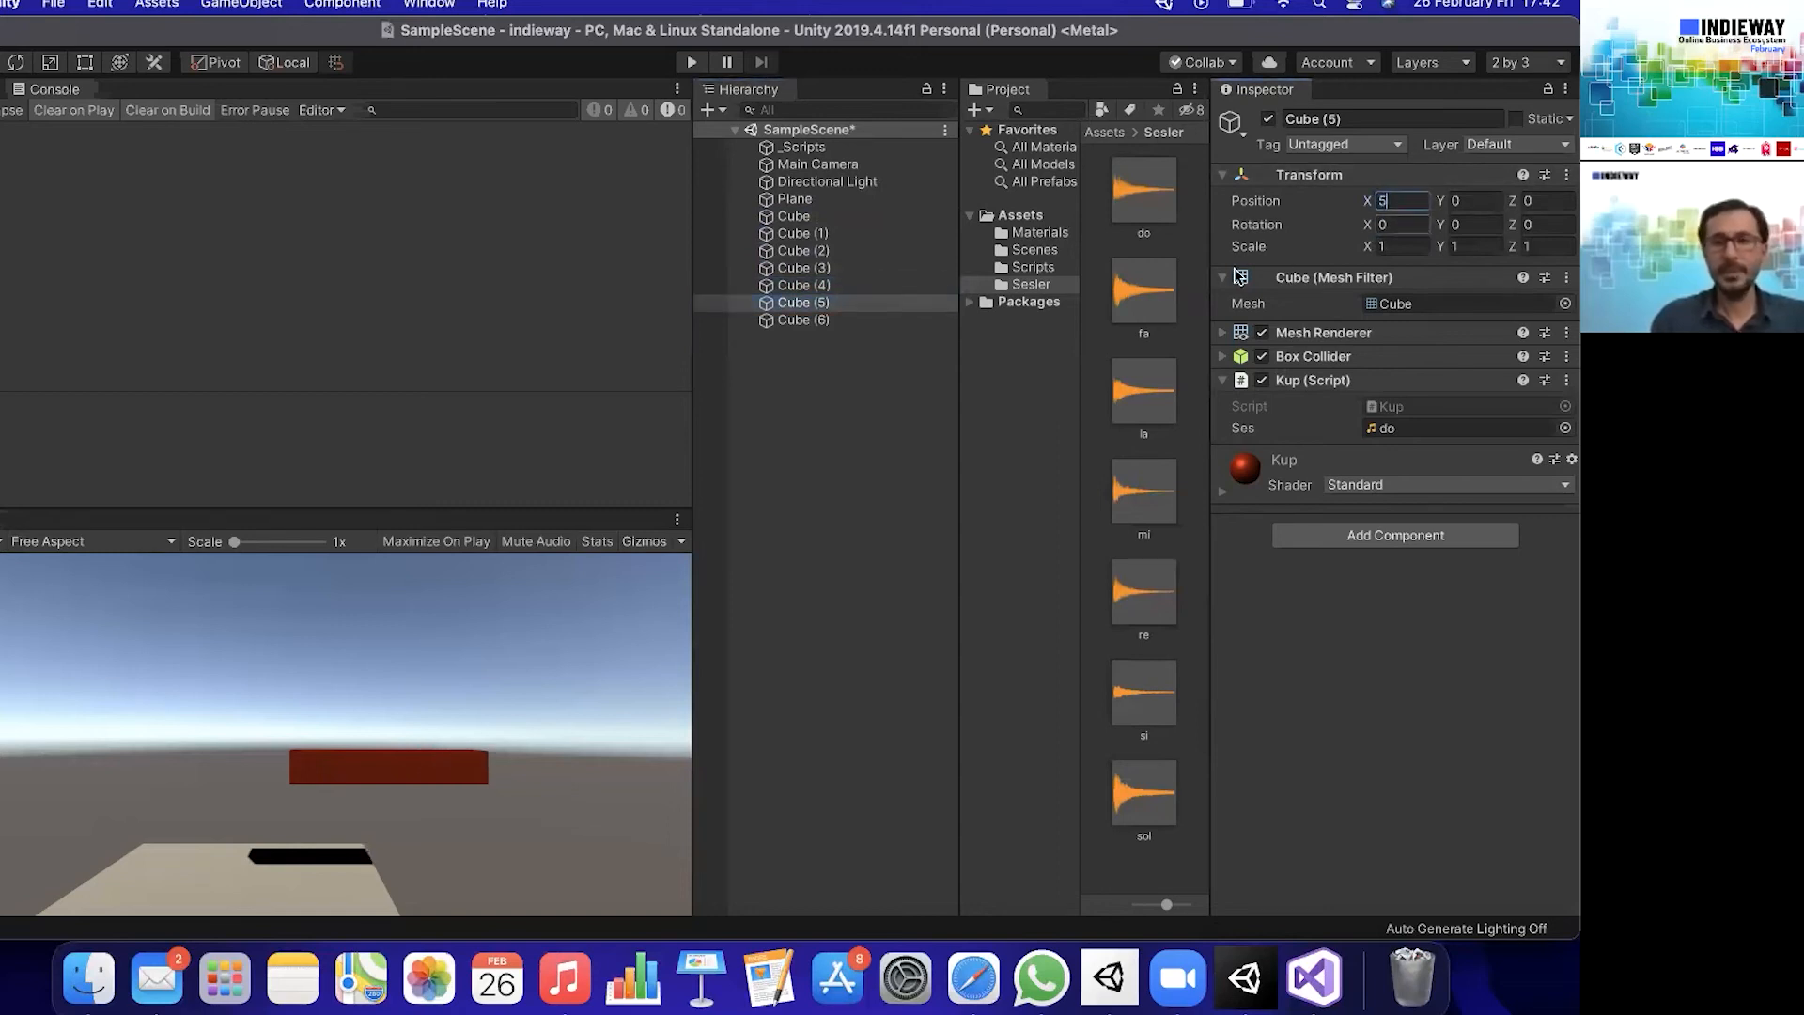
click(903, 320)
click(1401, 200)
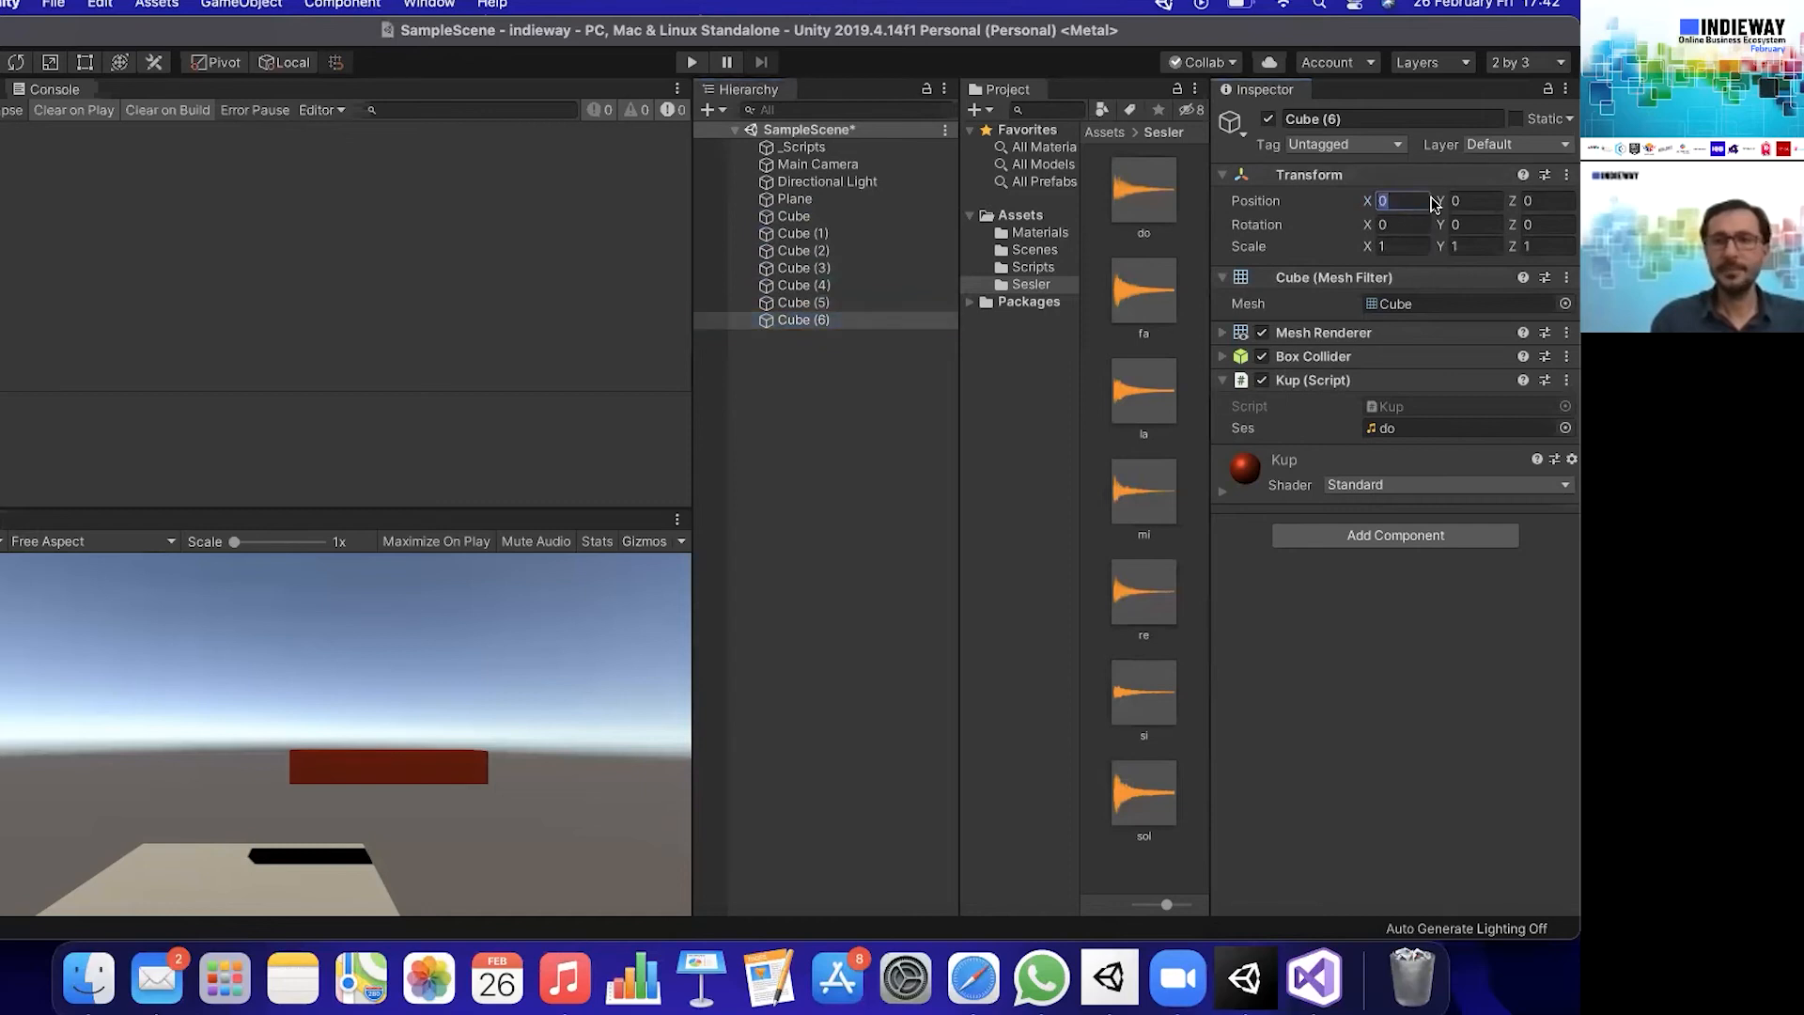
text(6)
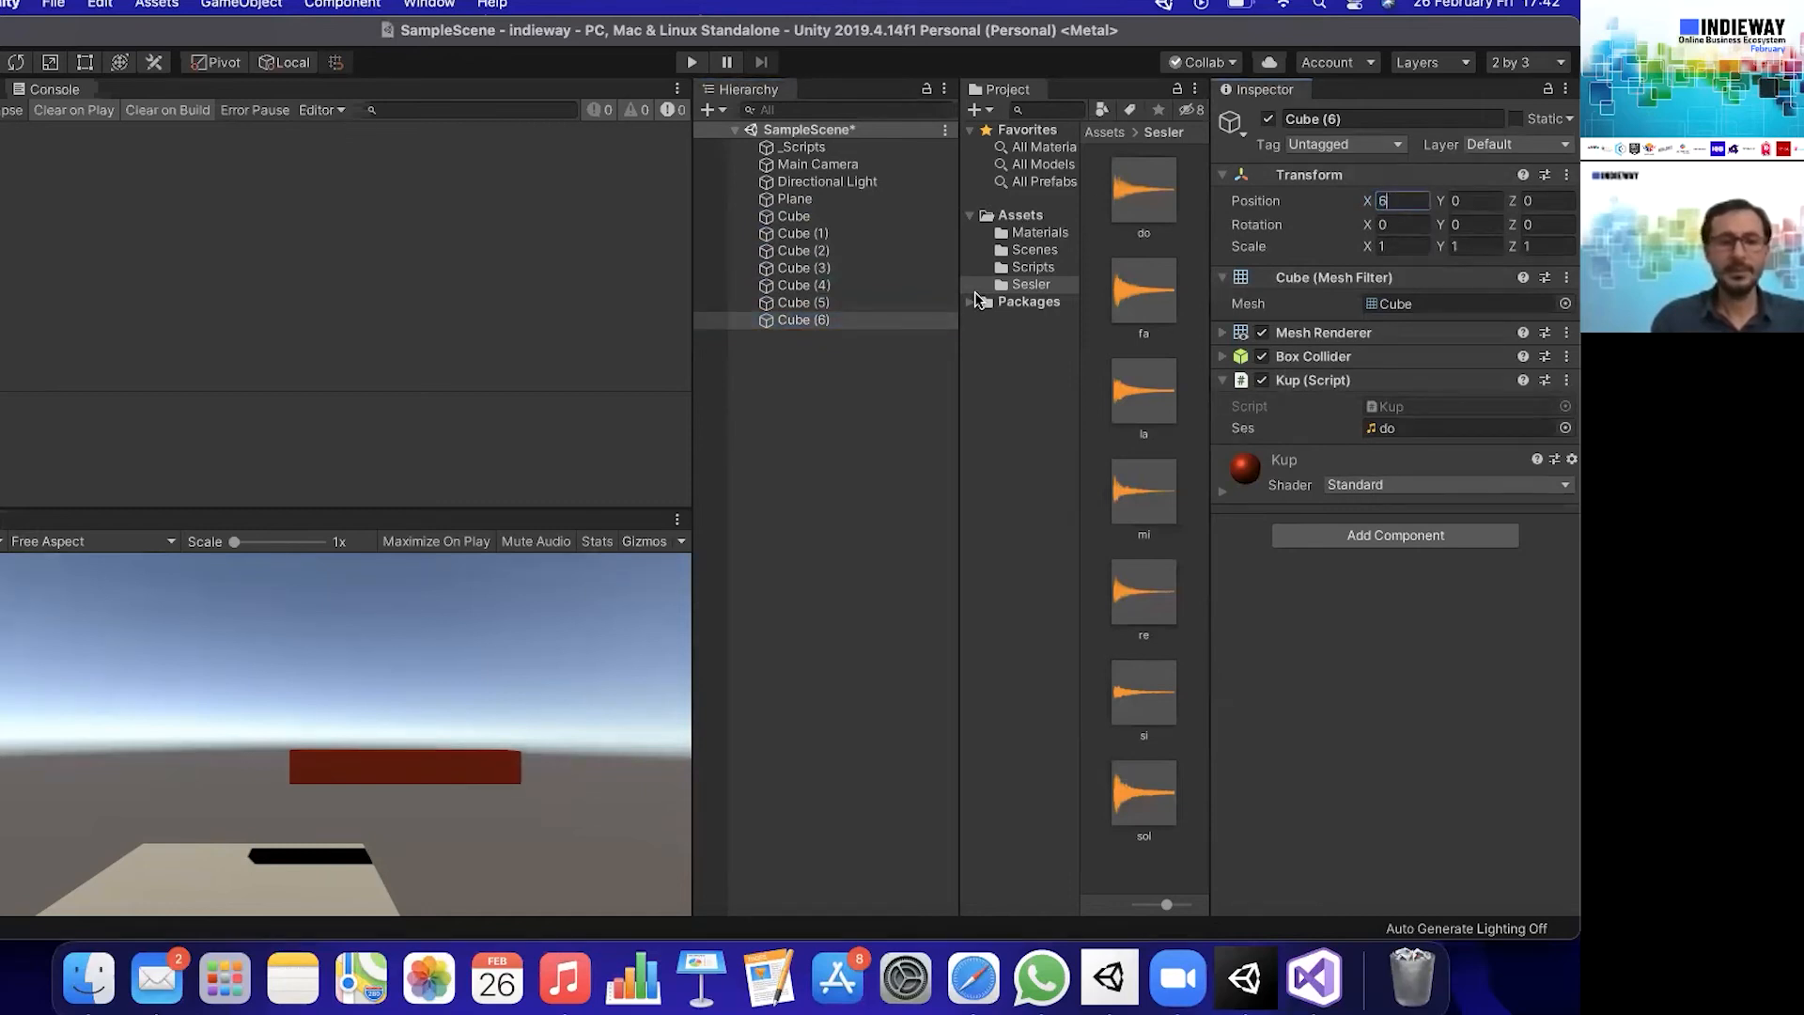
click(871, 234)
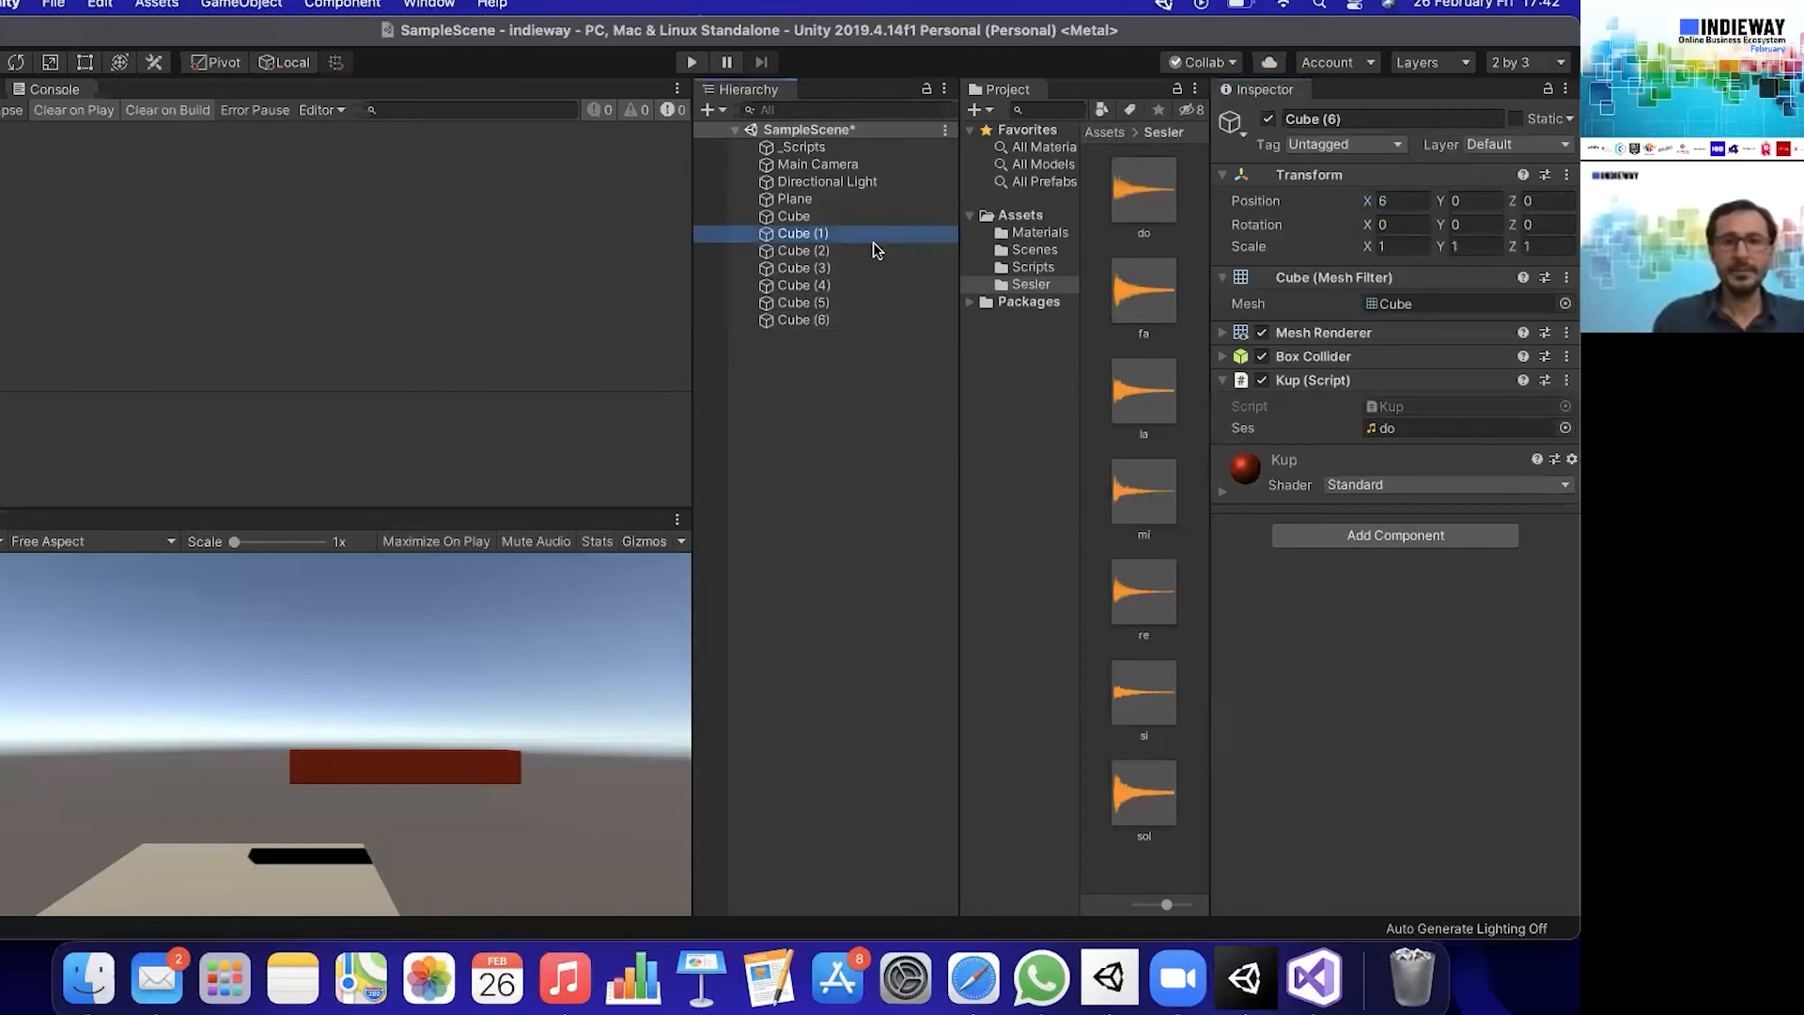
click(1030, 235)
key(Down)
key(Down)
key(Down)
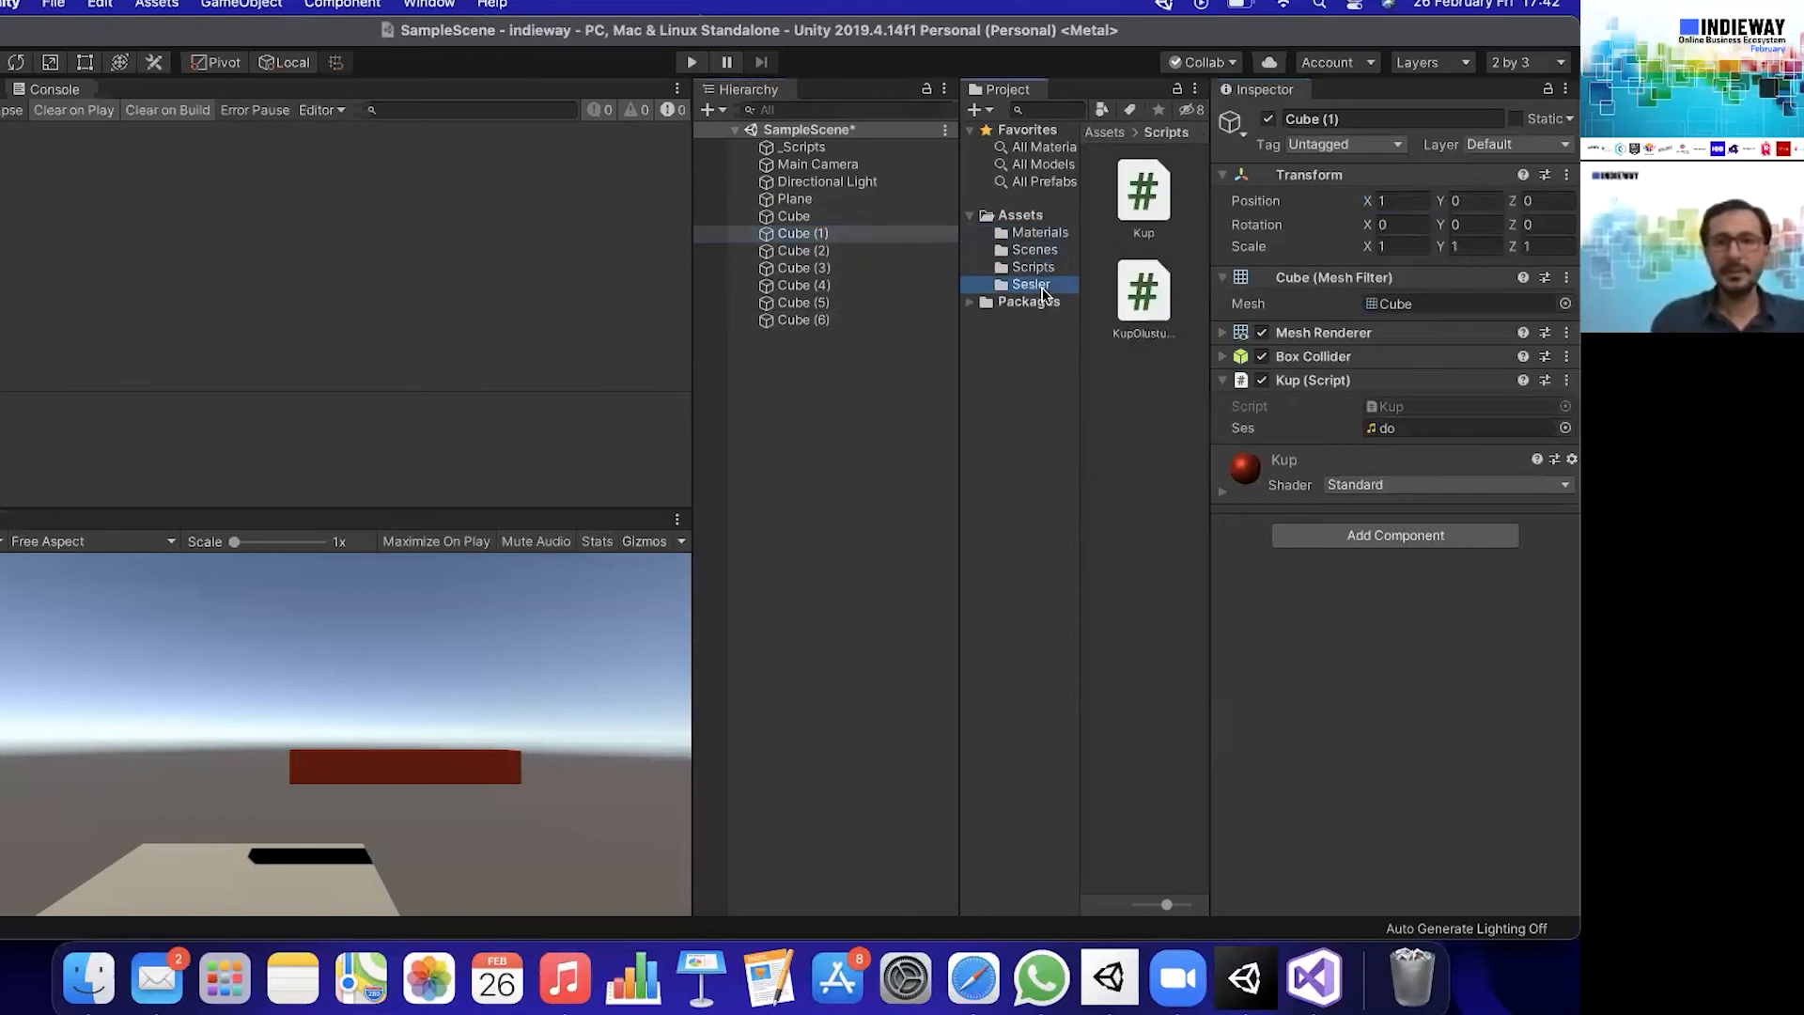
click(1041, 250)
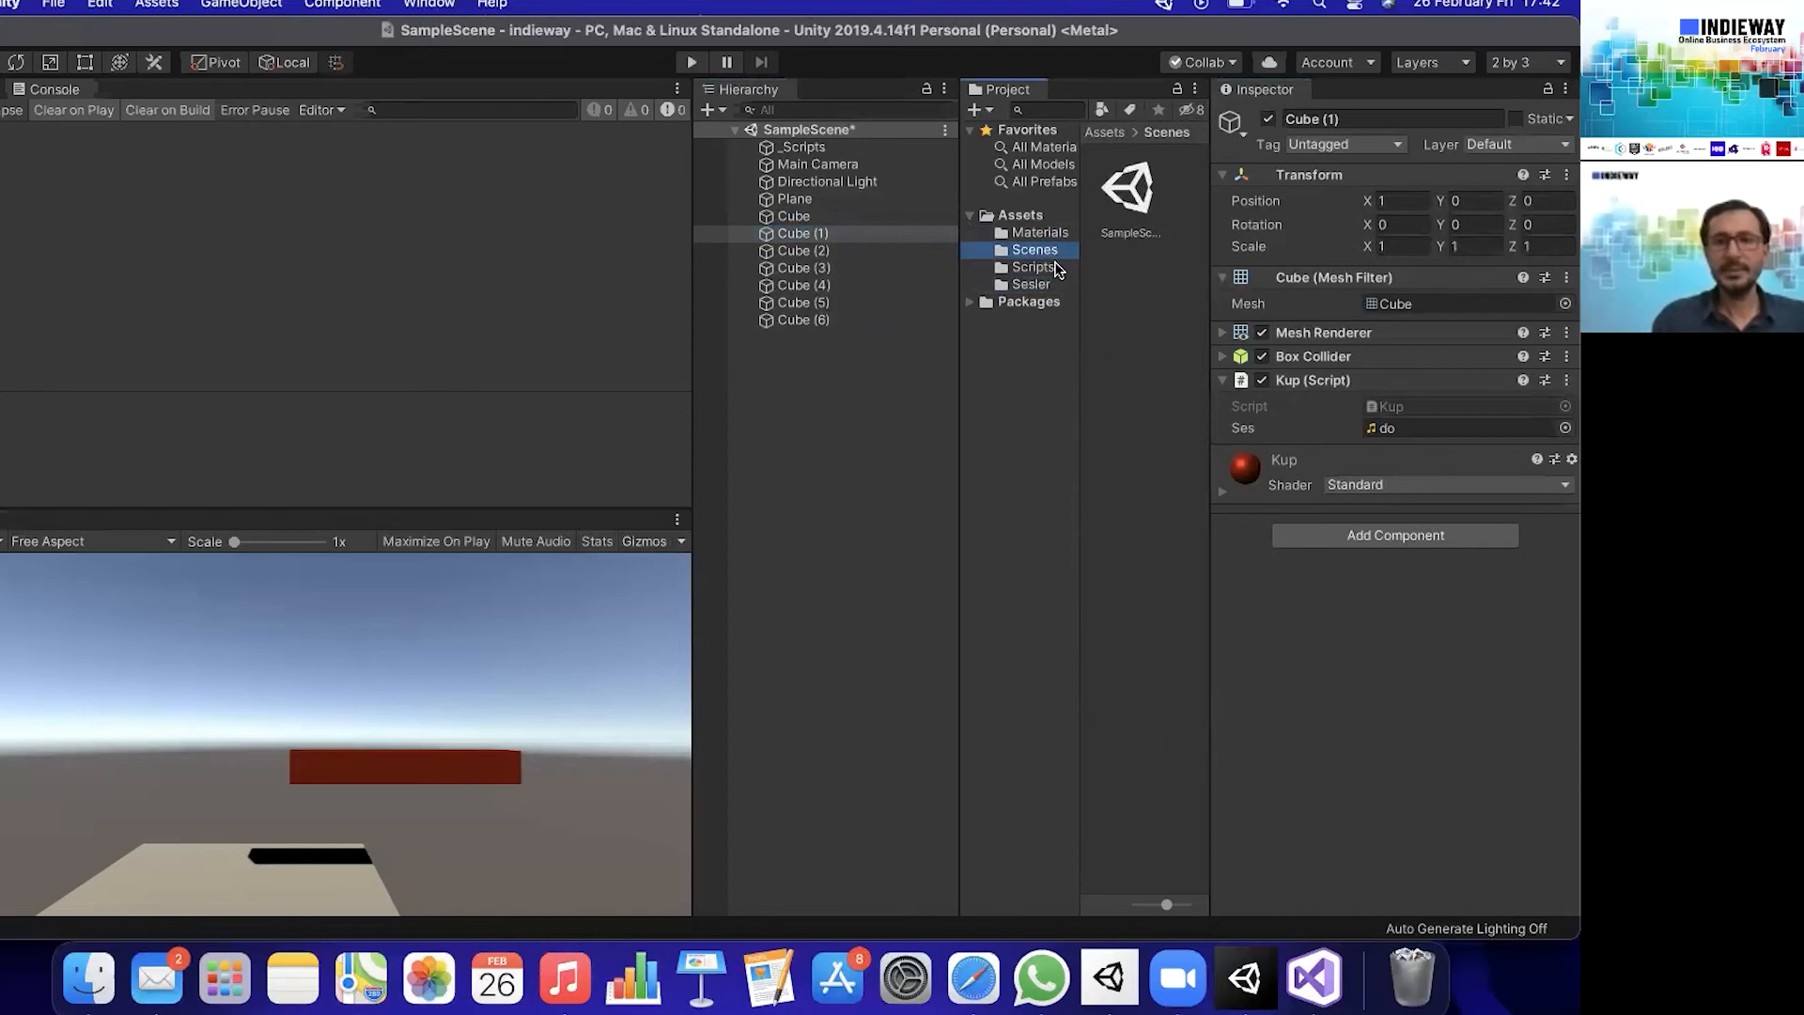
click(1054, 269)
- Create a new material named BEyaz in the project's Materials folder
click(1039, 233)
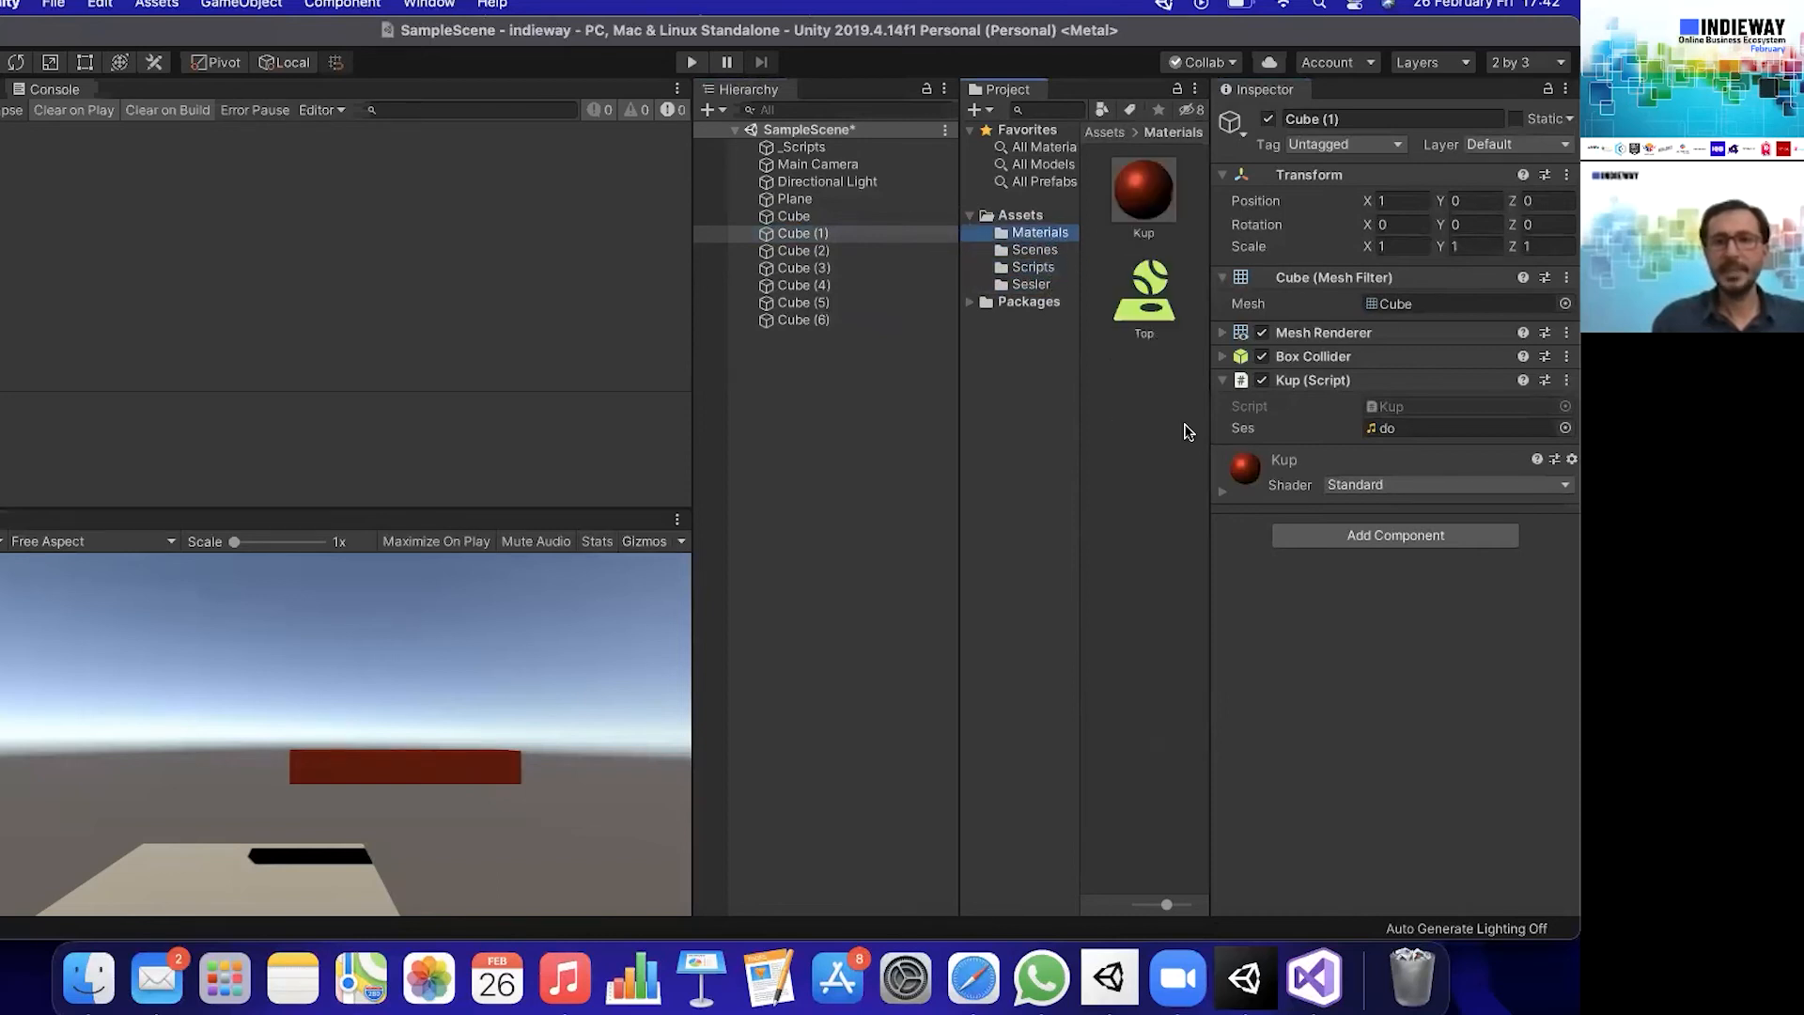
right_click(1140, 423)
mouse_move(1240, 358)
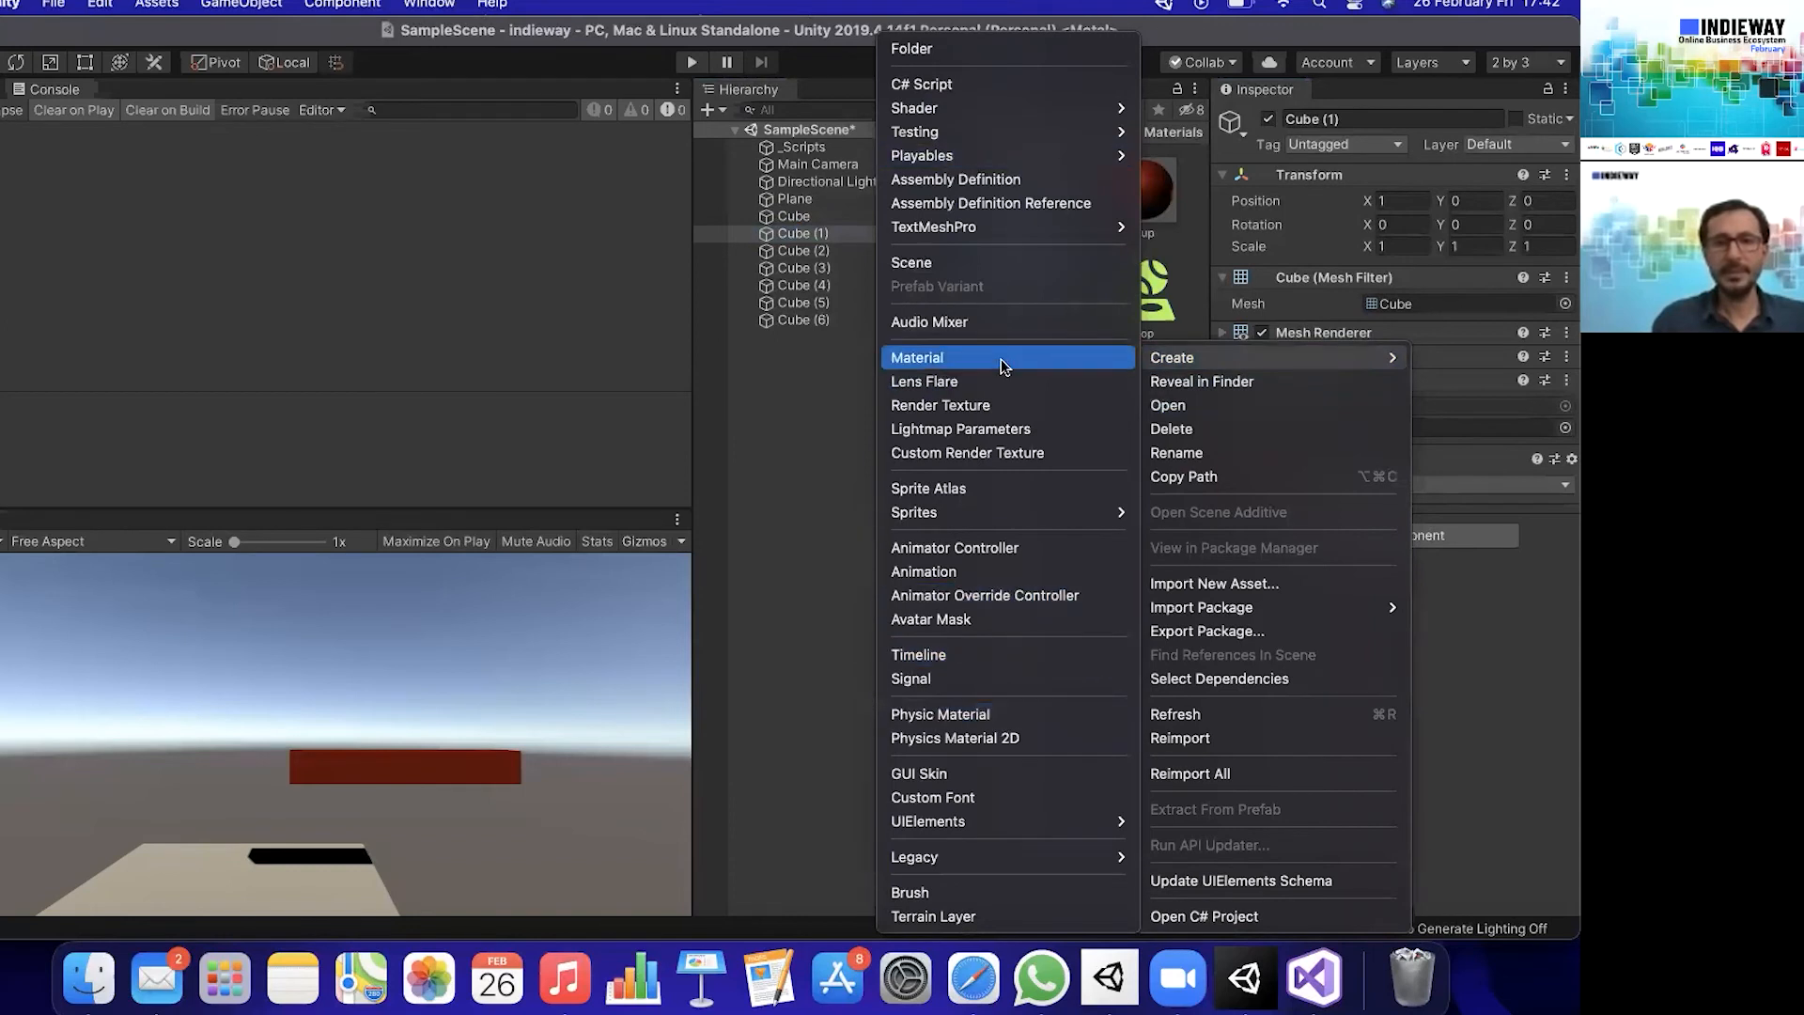
click(1109, 358)
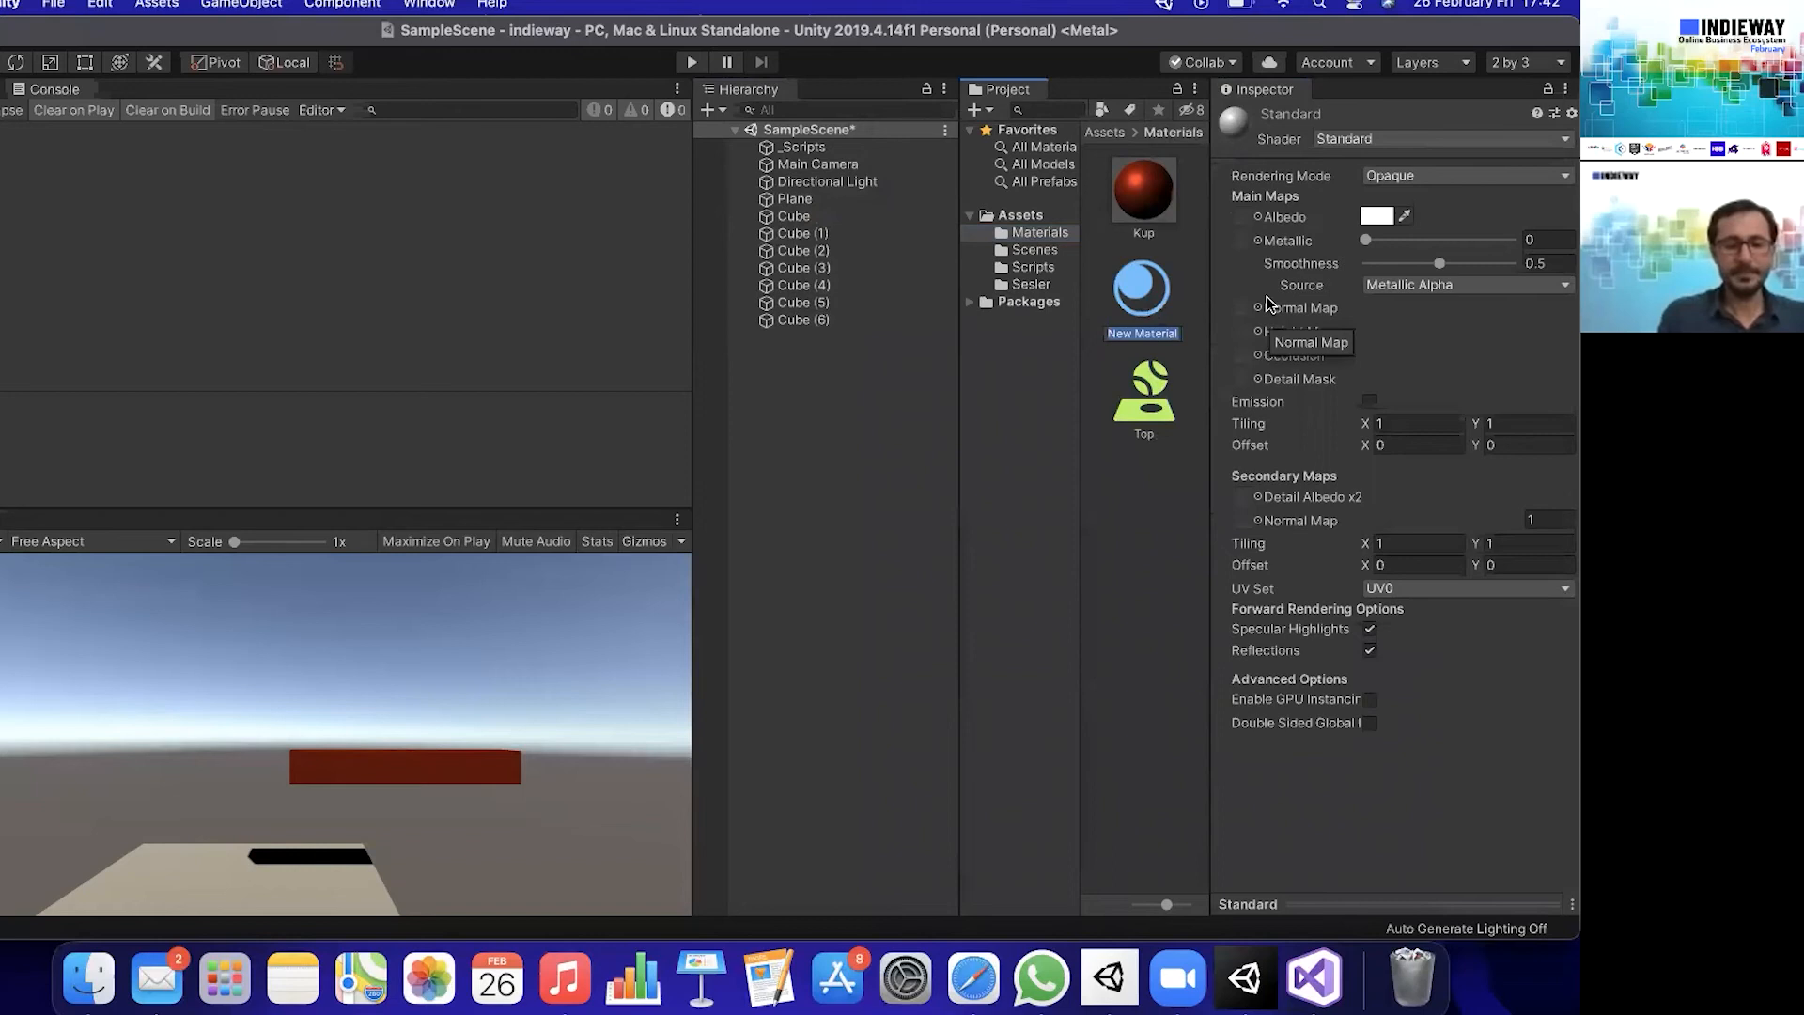
text(BEyaz)
key(Return)
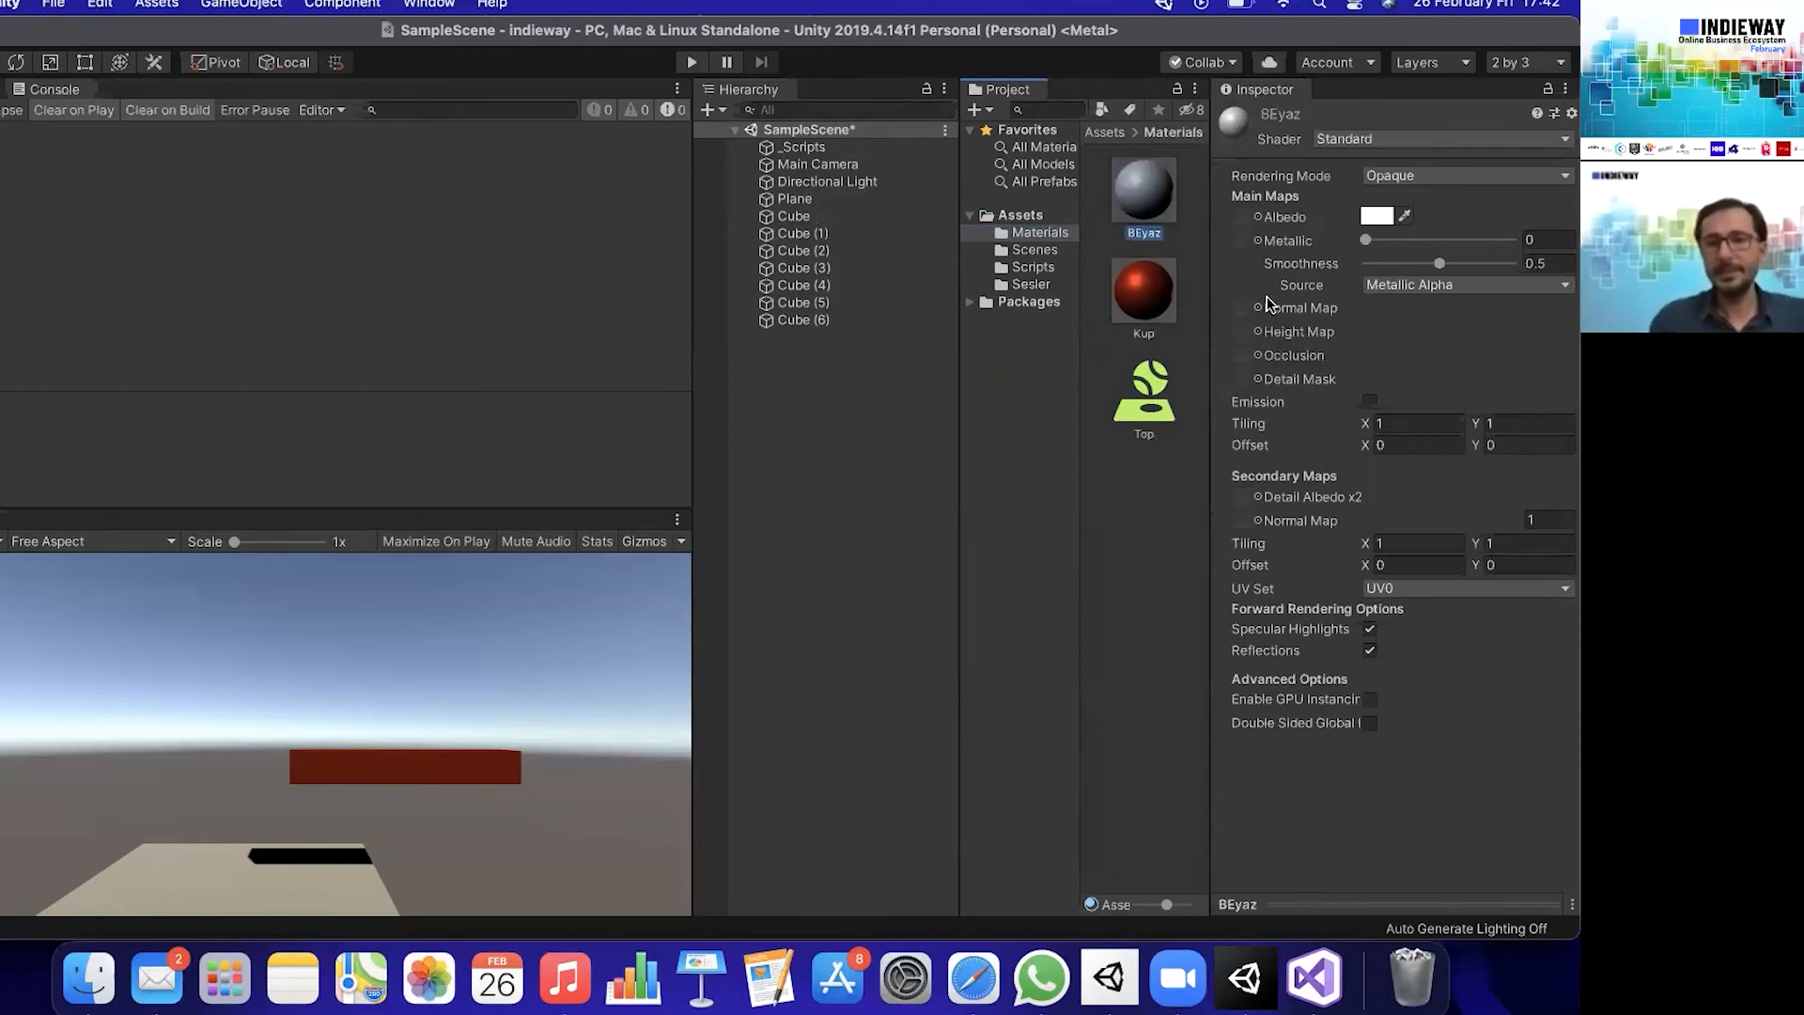
- Apply the BEyaz material to Cube (1), Cube (3), and Cube (5) so the row alternates red and white
drag(1143, 209, 829, 234)
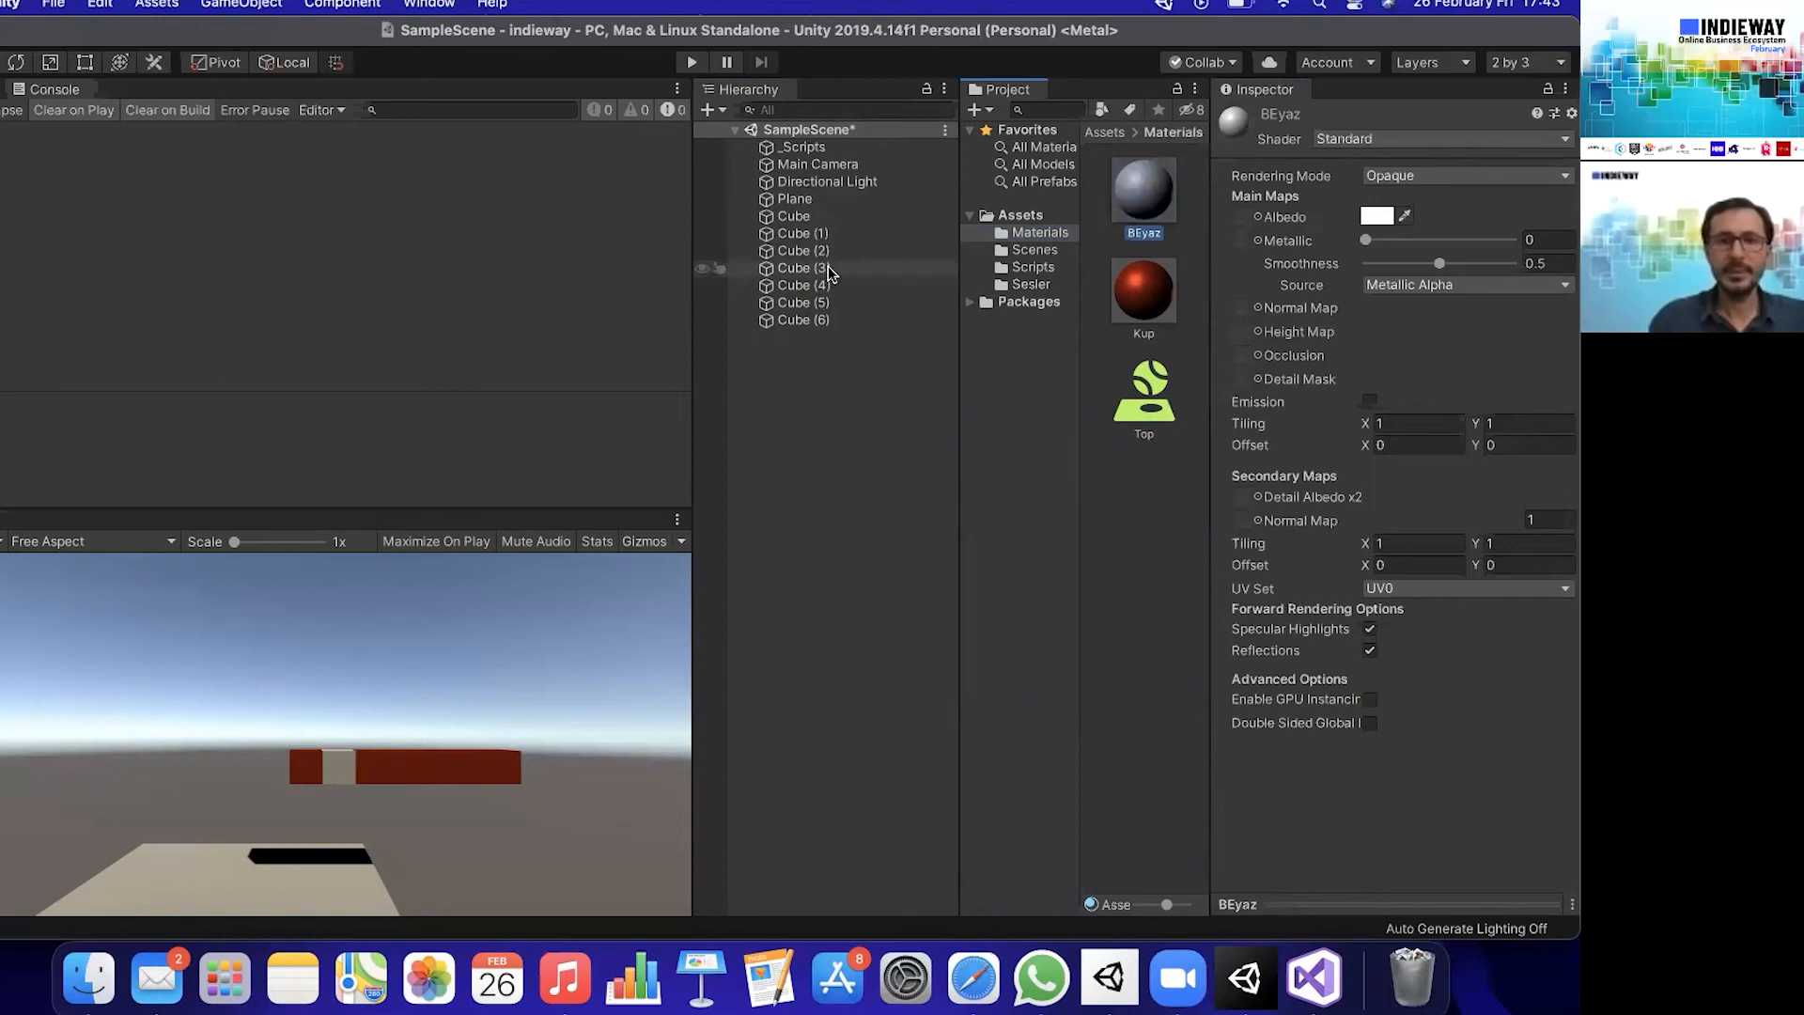
drag(1152, 189, 808, 270)
drag(1118, 306, 795, 305)
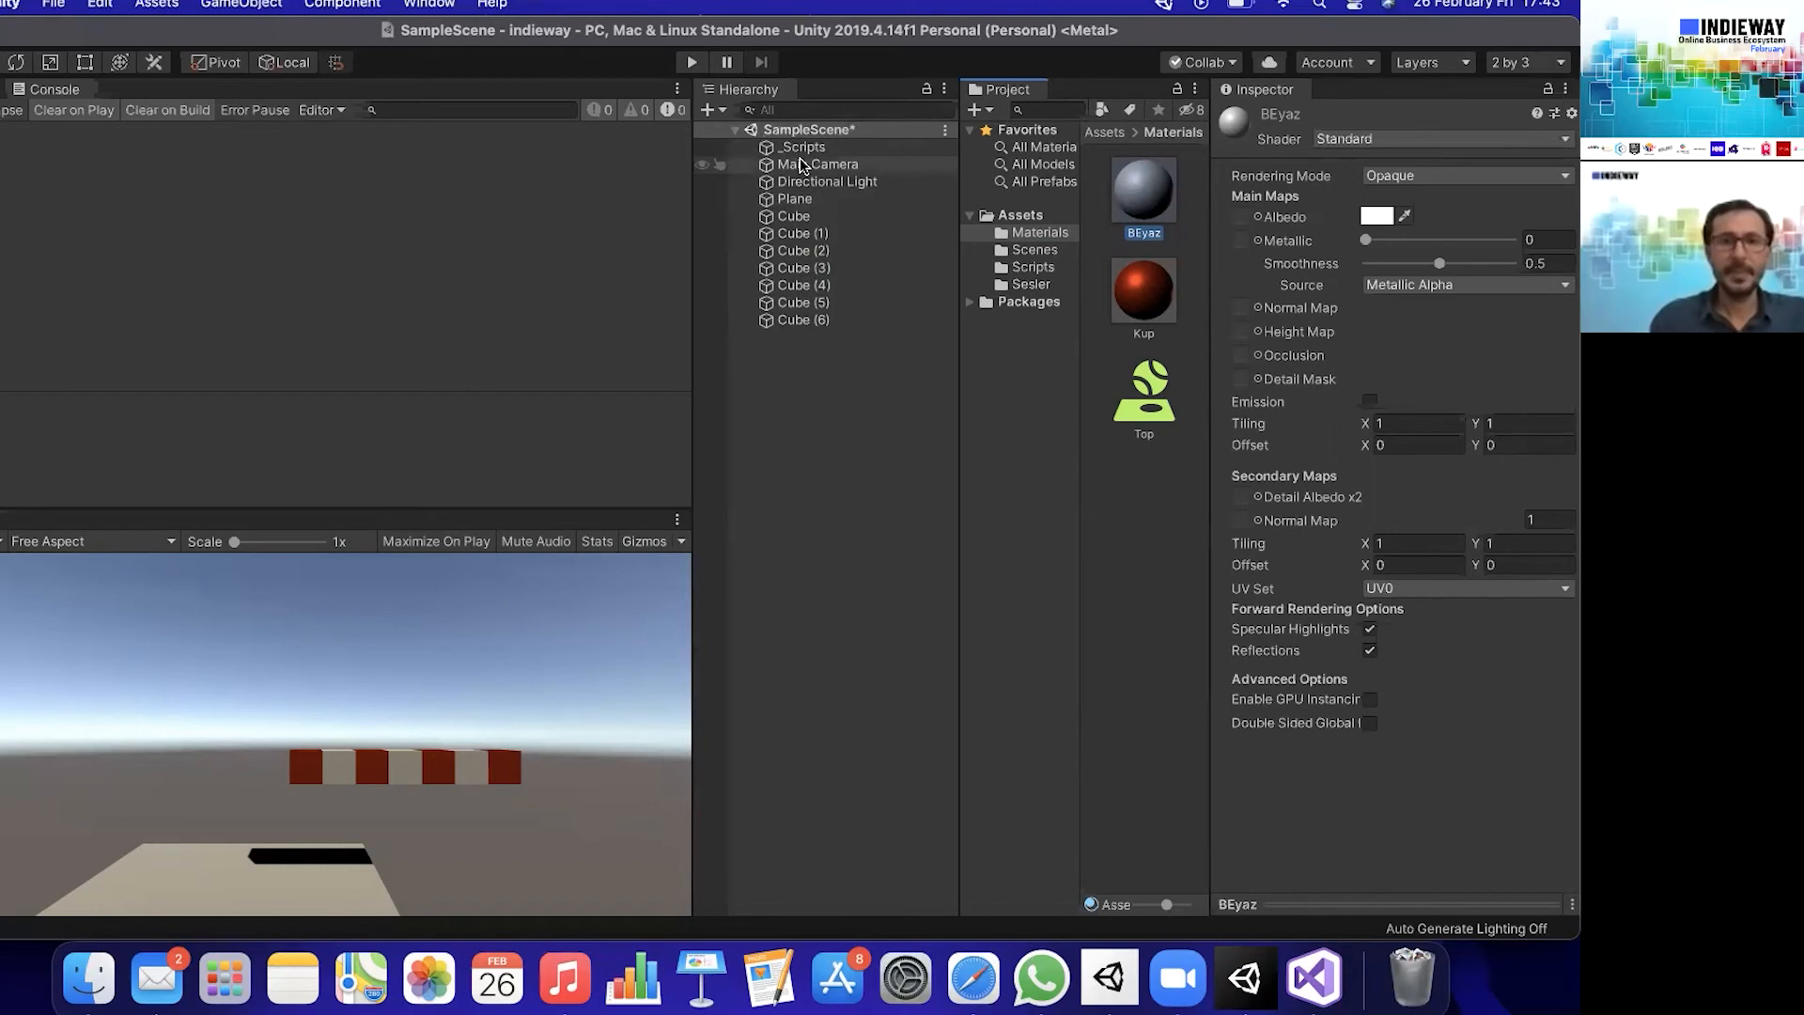
- Set the Plane's scale to 10 on the X and Z axes
click(807, 199)
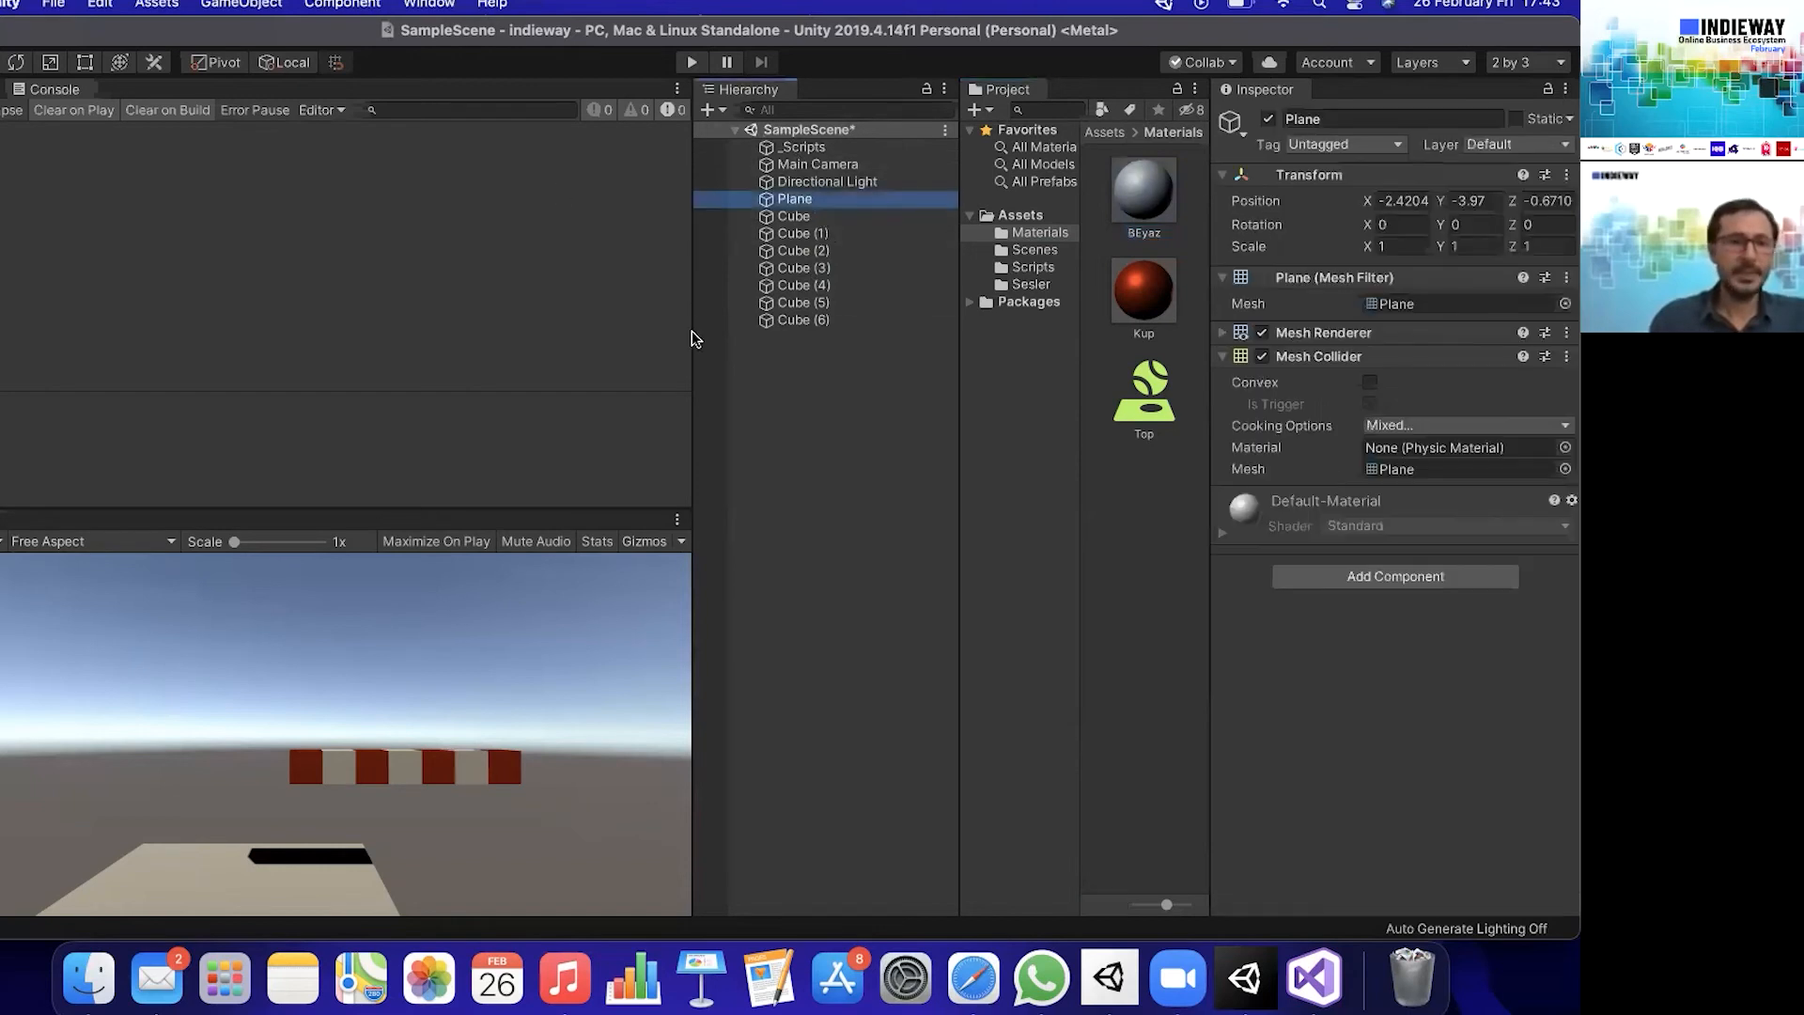
click(1399, 246)
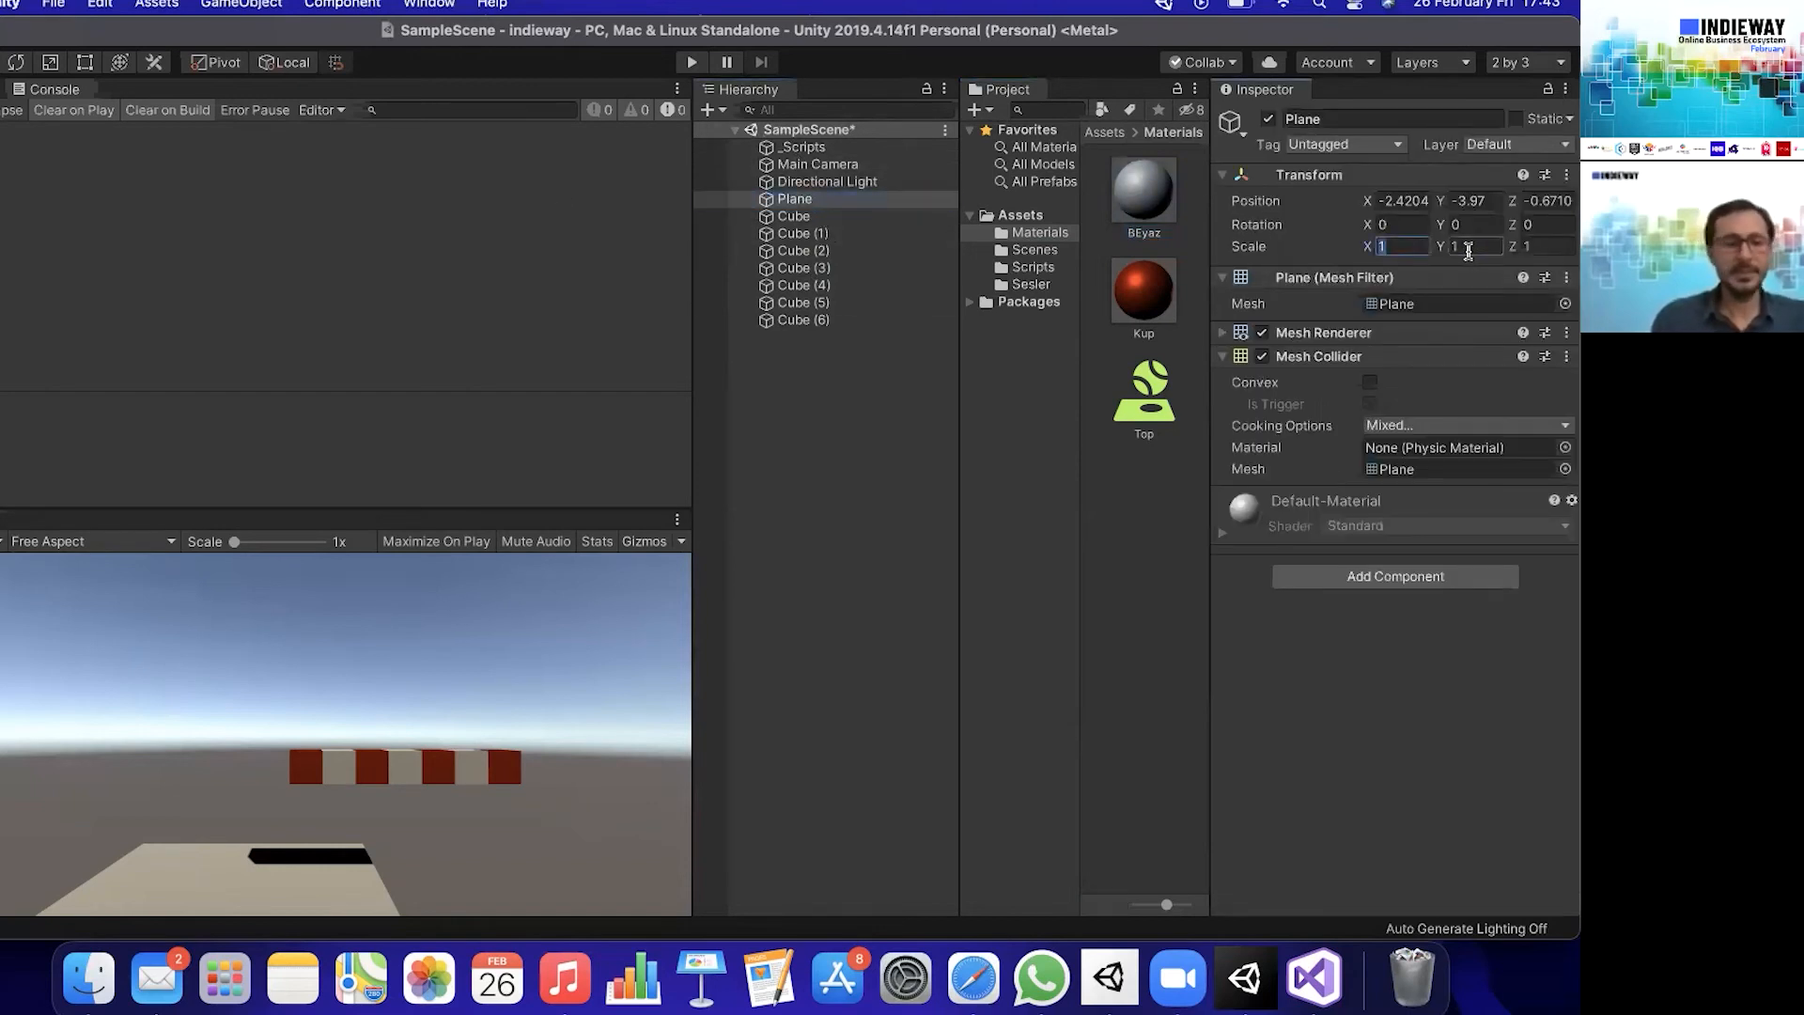
text(10)
click(1566, 247)
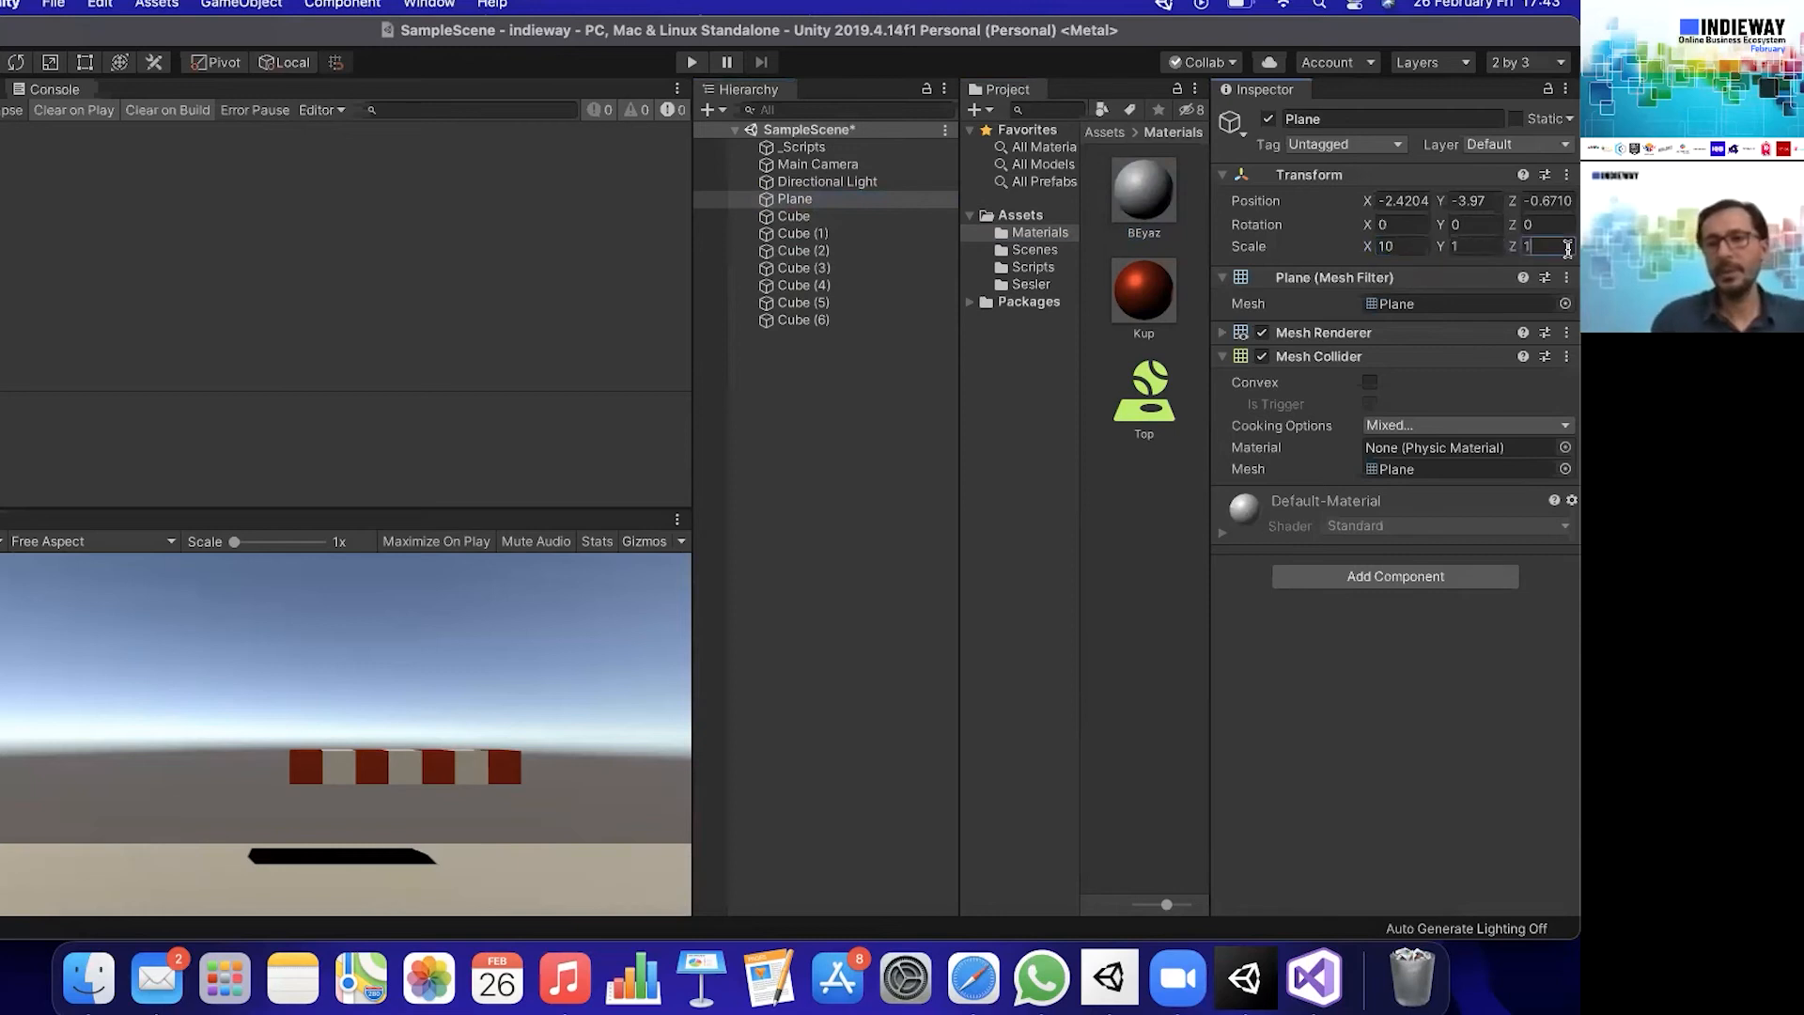
text(10)
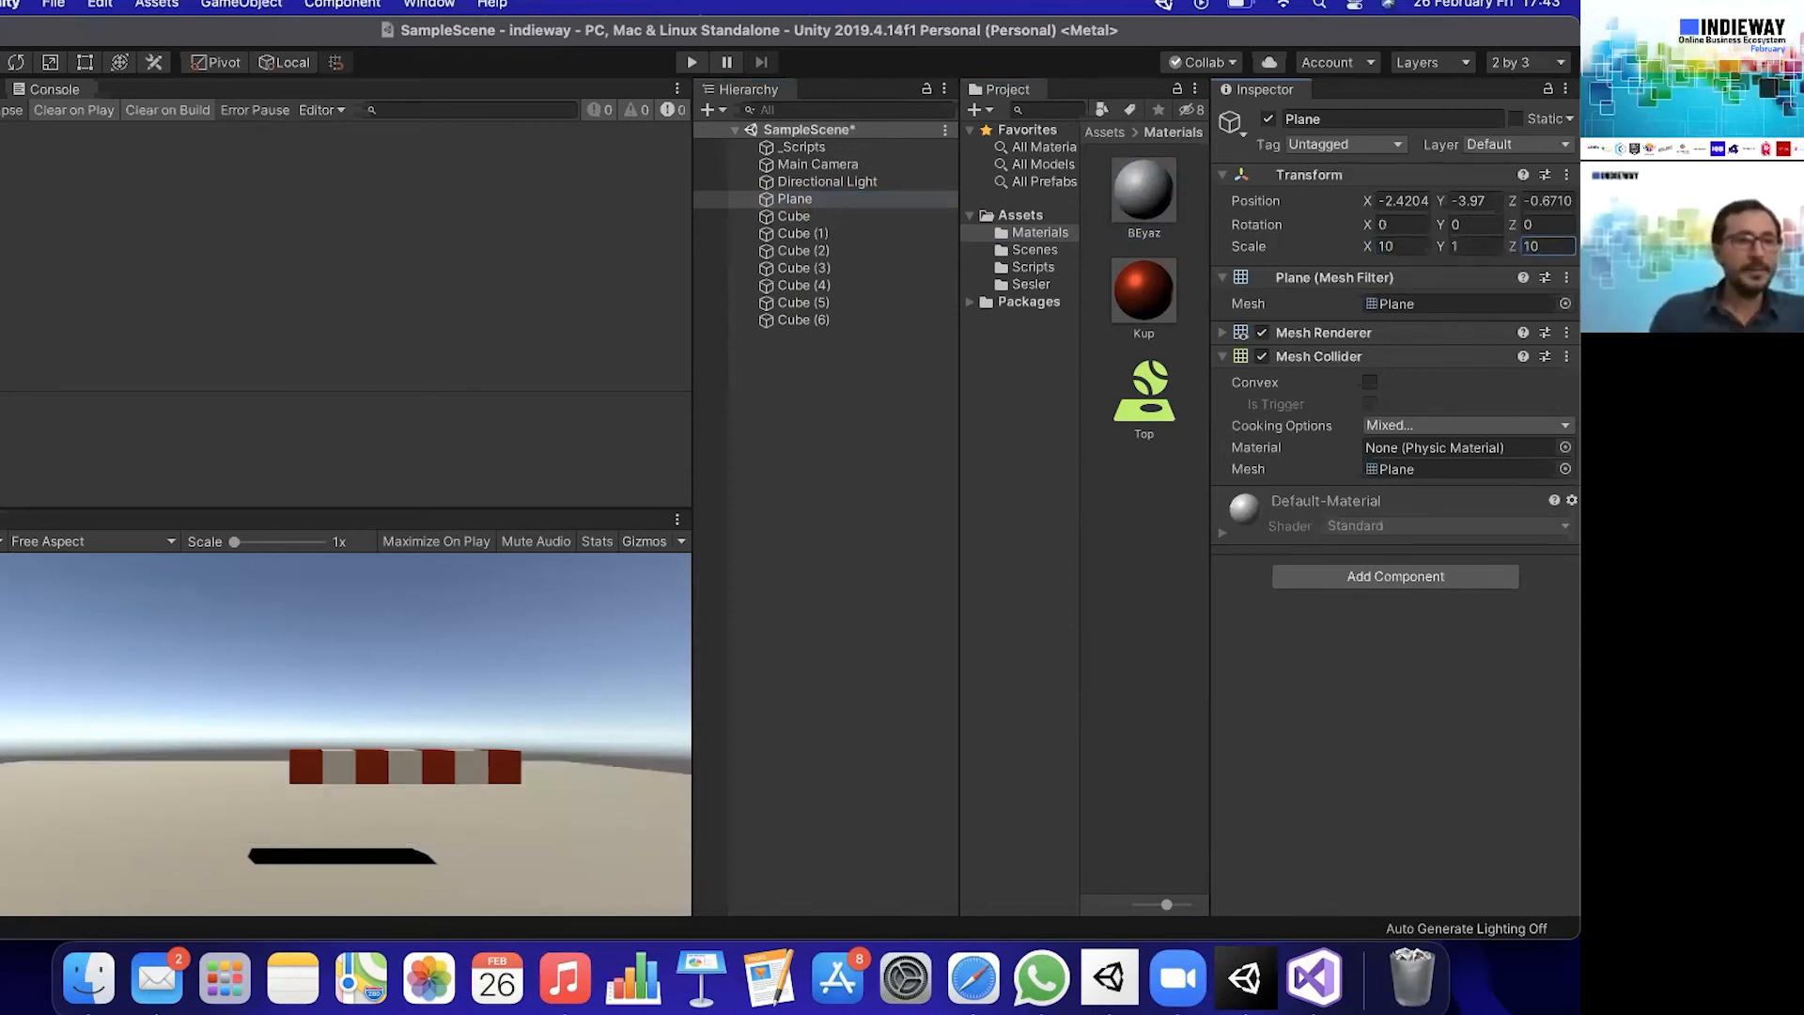
- Move the Main Camera in the Scene view to about X 3.3 and Z -4.58 so the cube row fills the game view
click(2, 89)
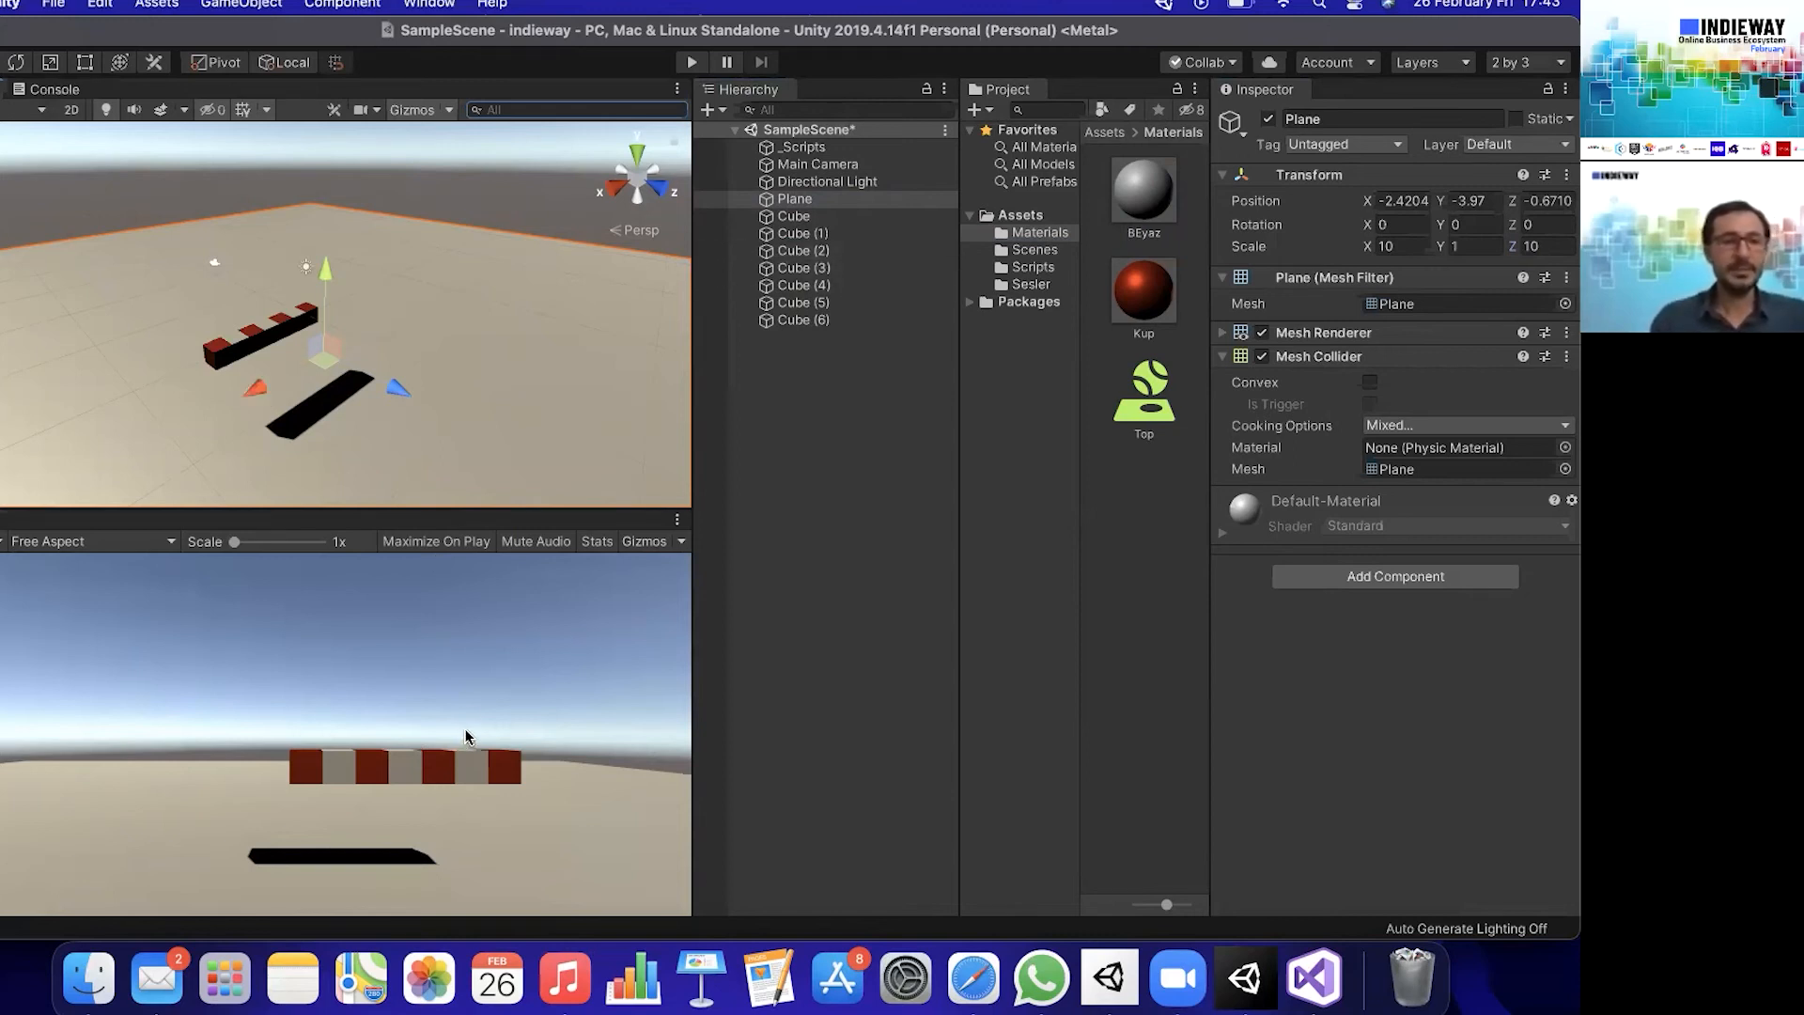
click(818, 165)
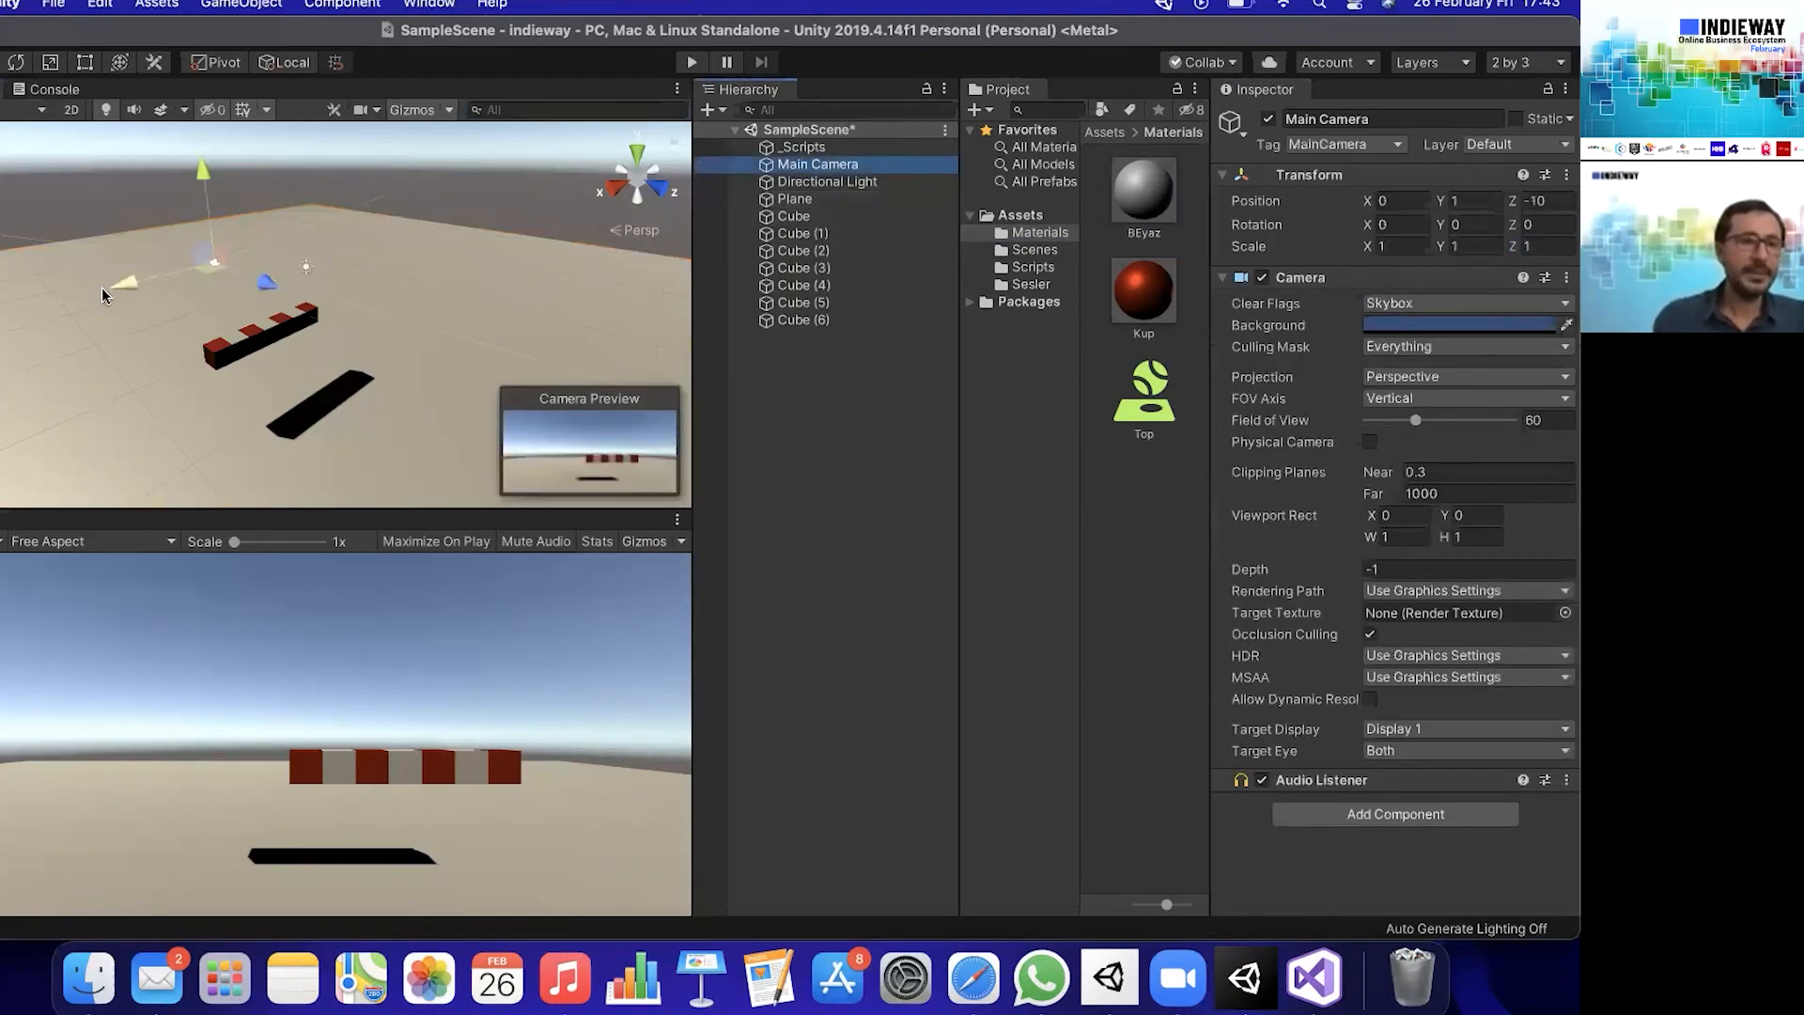
drag(116, 284, 77, 312)
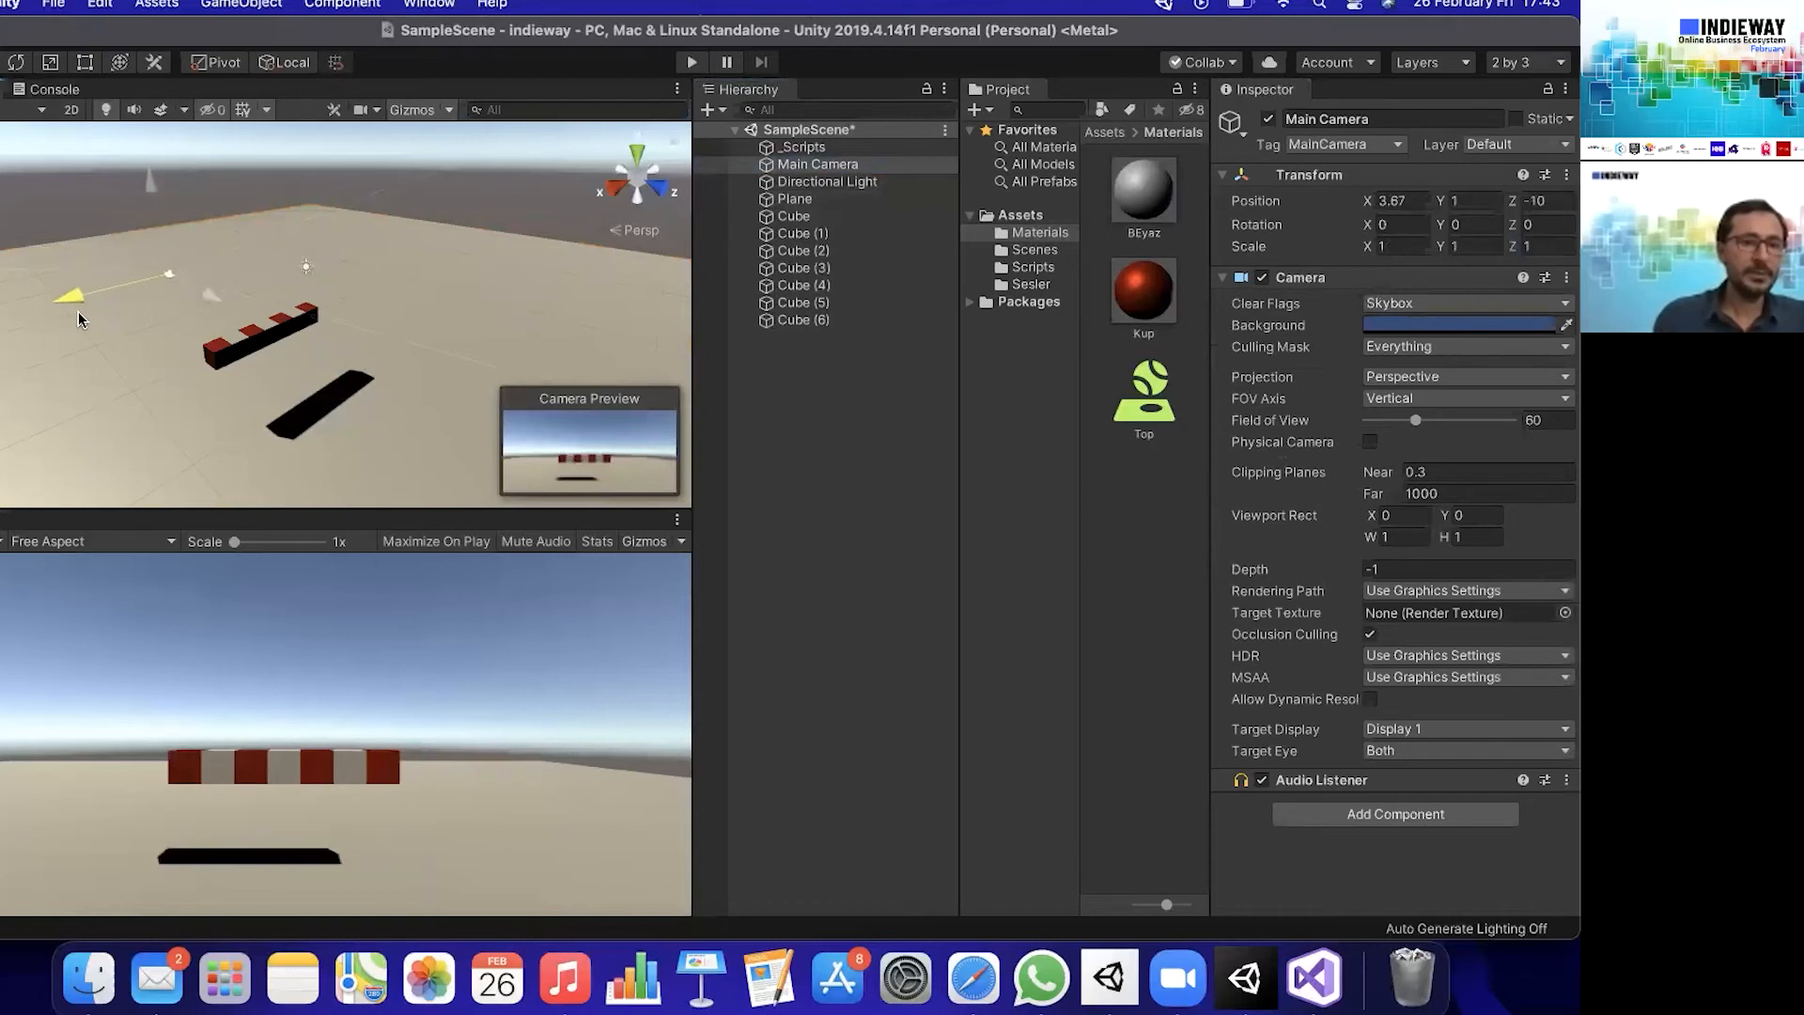
drag(217, 297, 267, 325)
drag(117, 321, 122, 324)
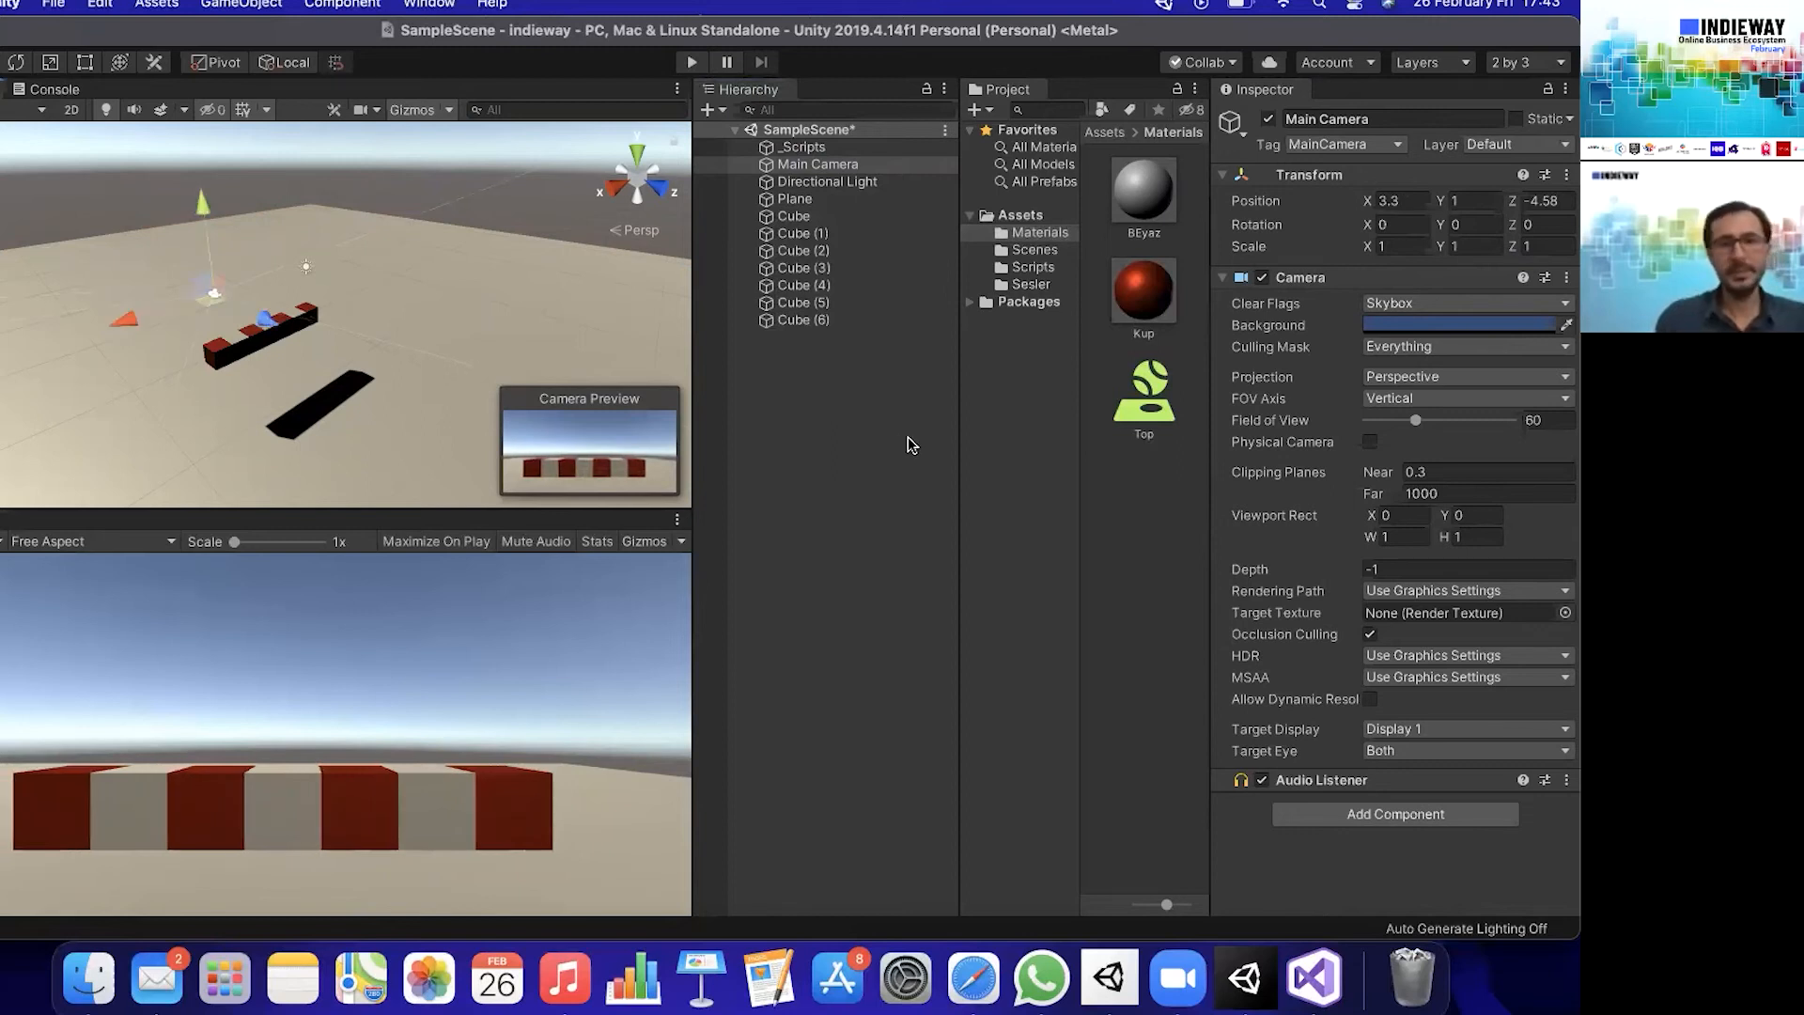
- Run the scene, trigger the sounds of several cubes in the Game view, and stop playback
click(689, 62)
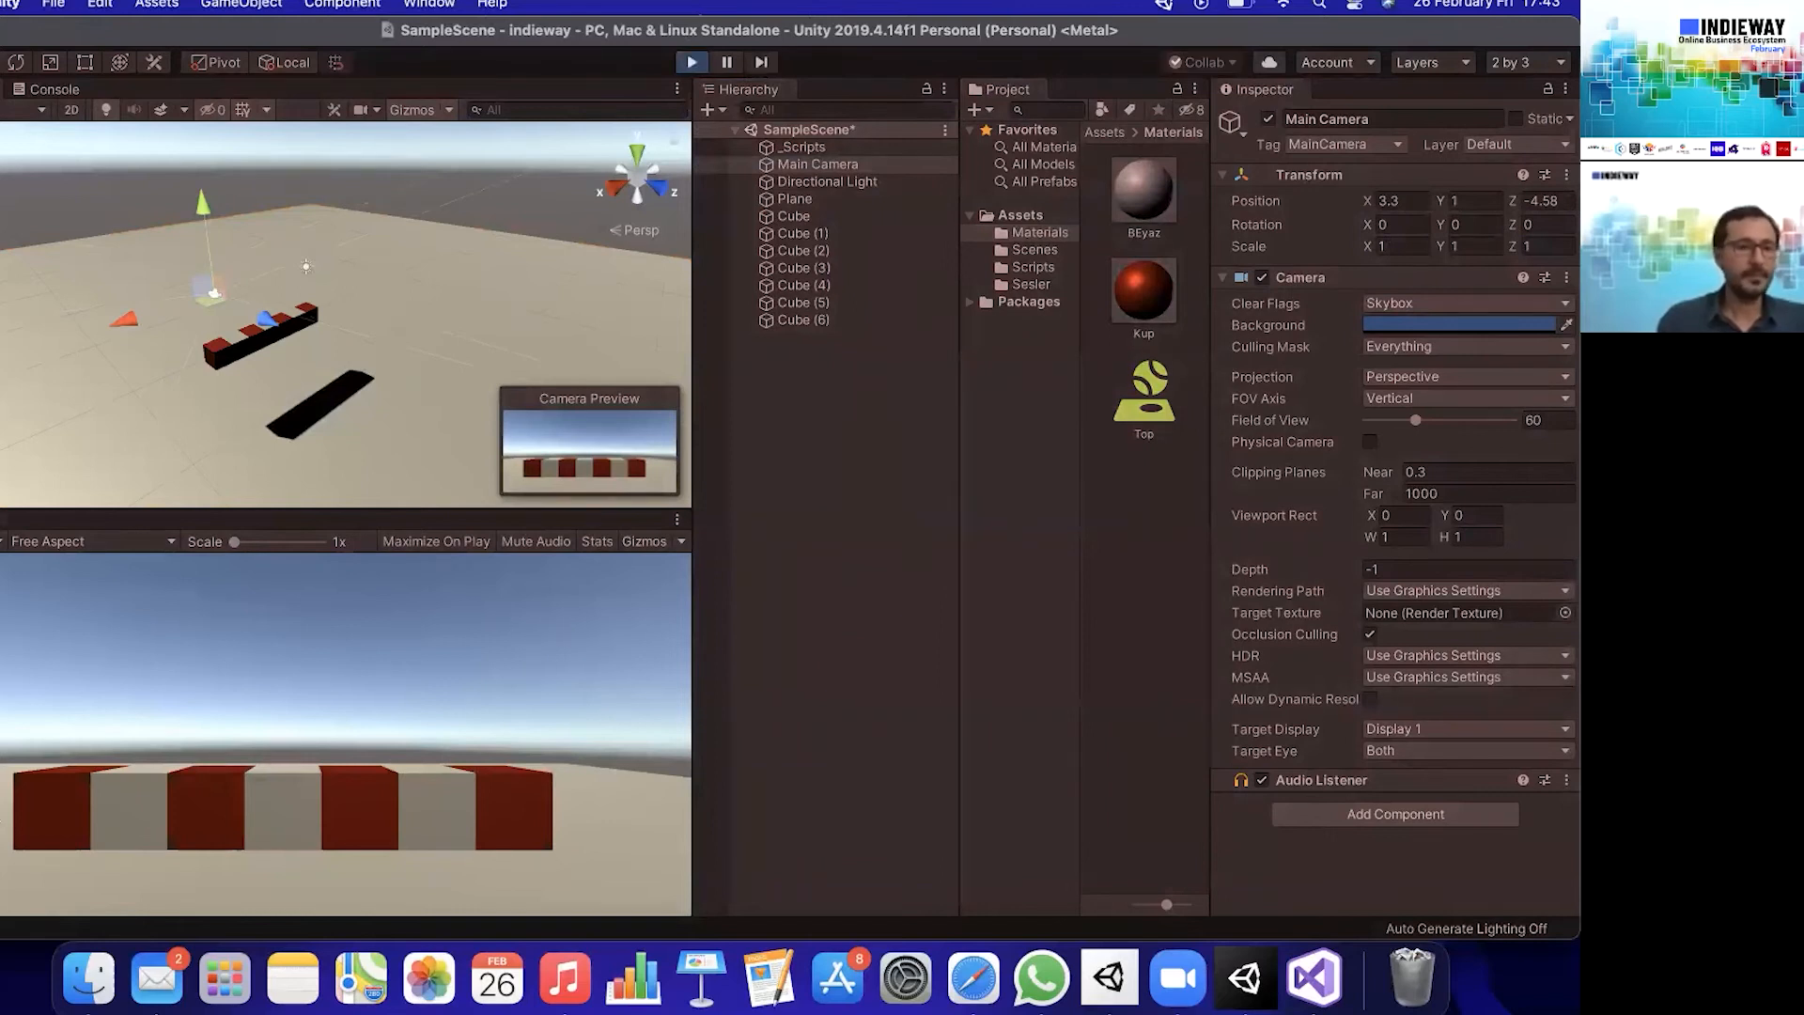
click(38, 804)
click(218, 803)
click(282, 800)
click(309, 799)
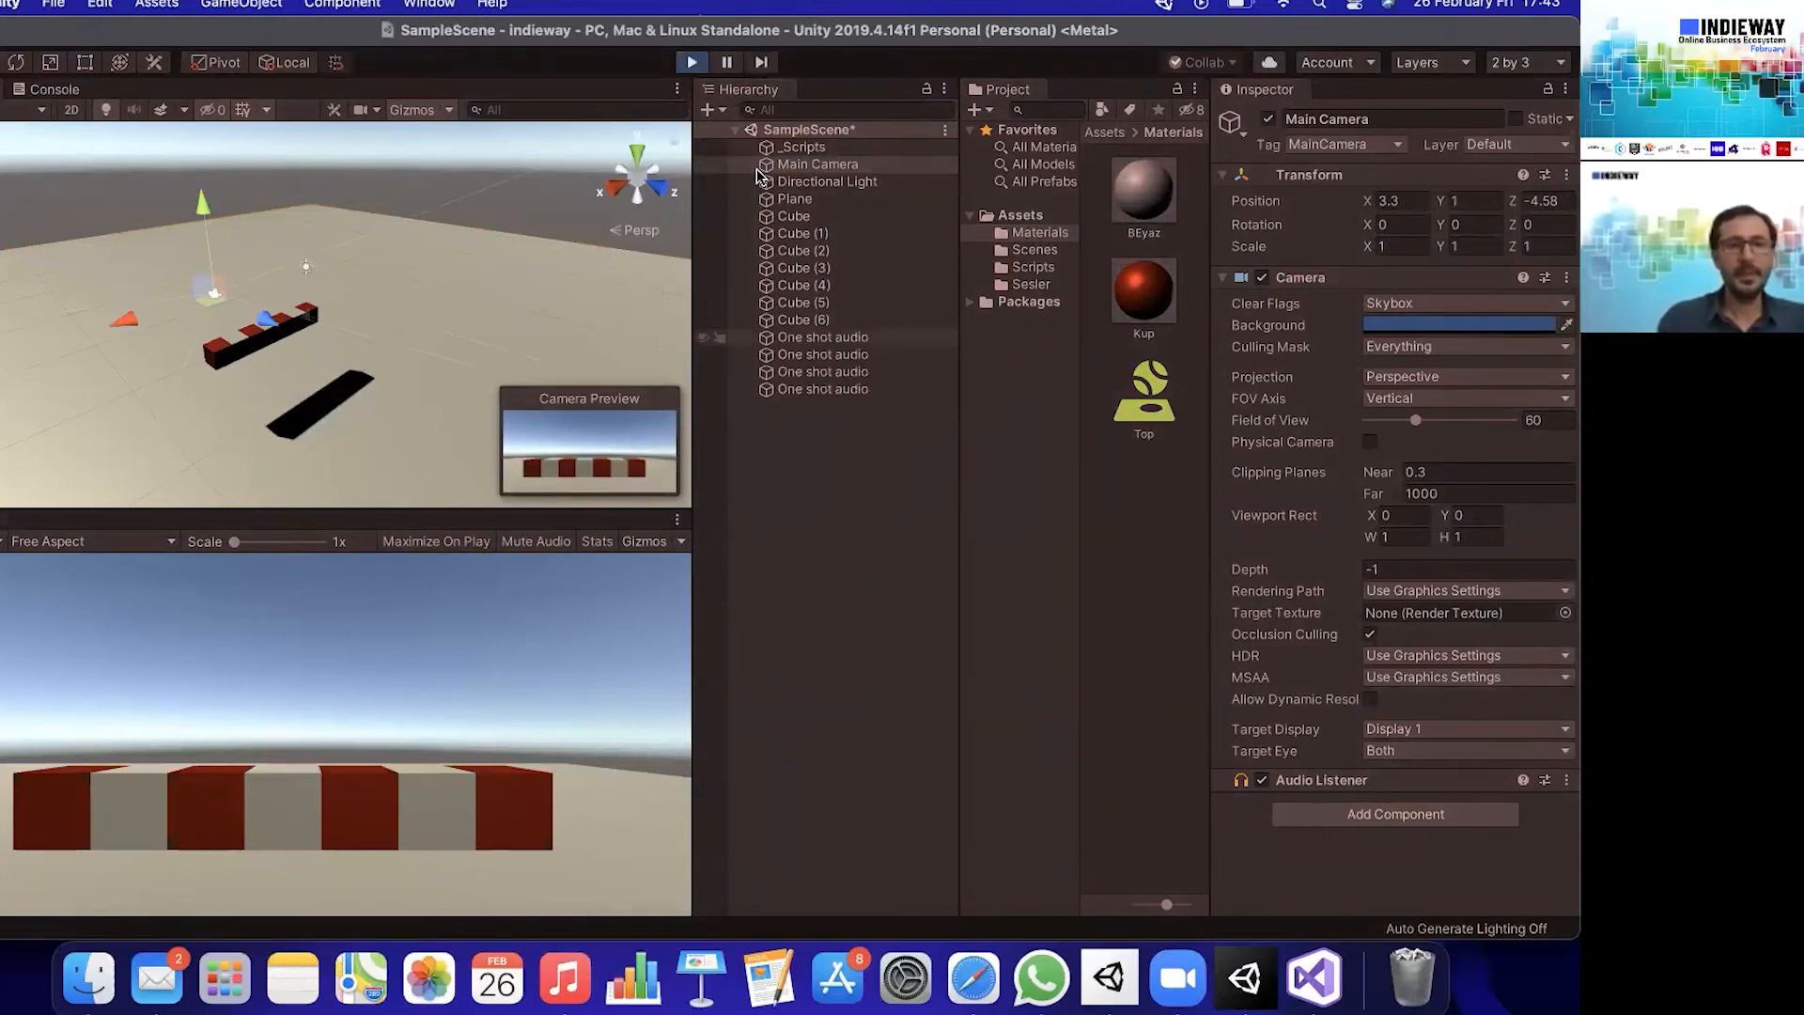
click(689, 62)
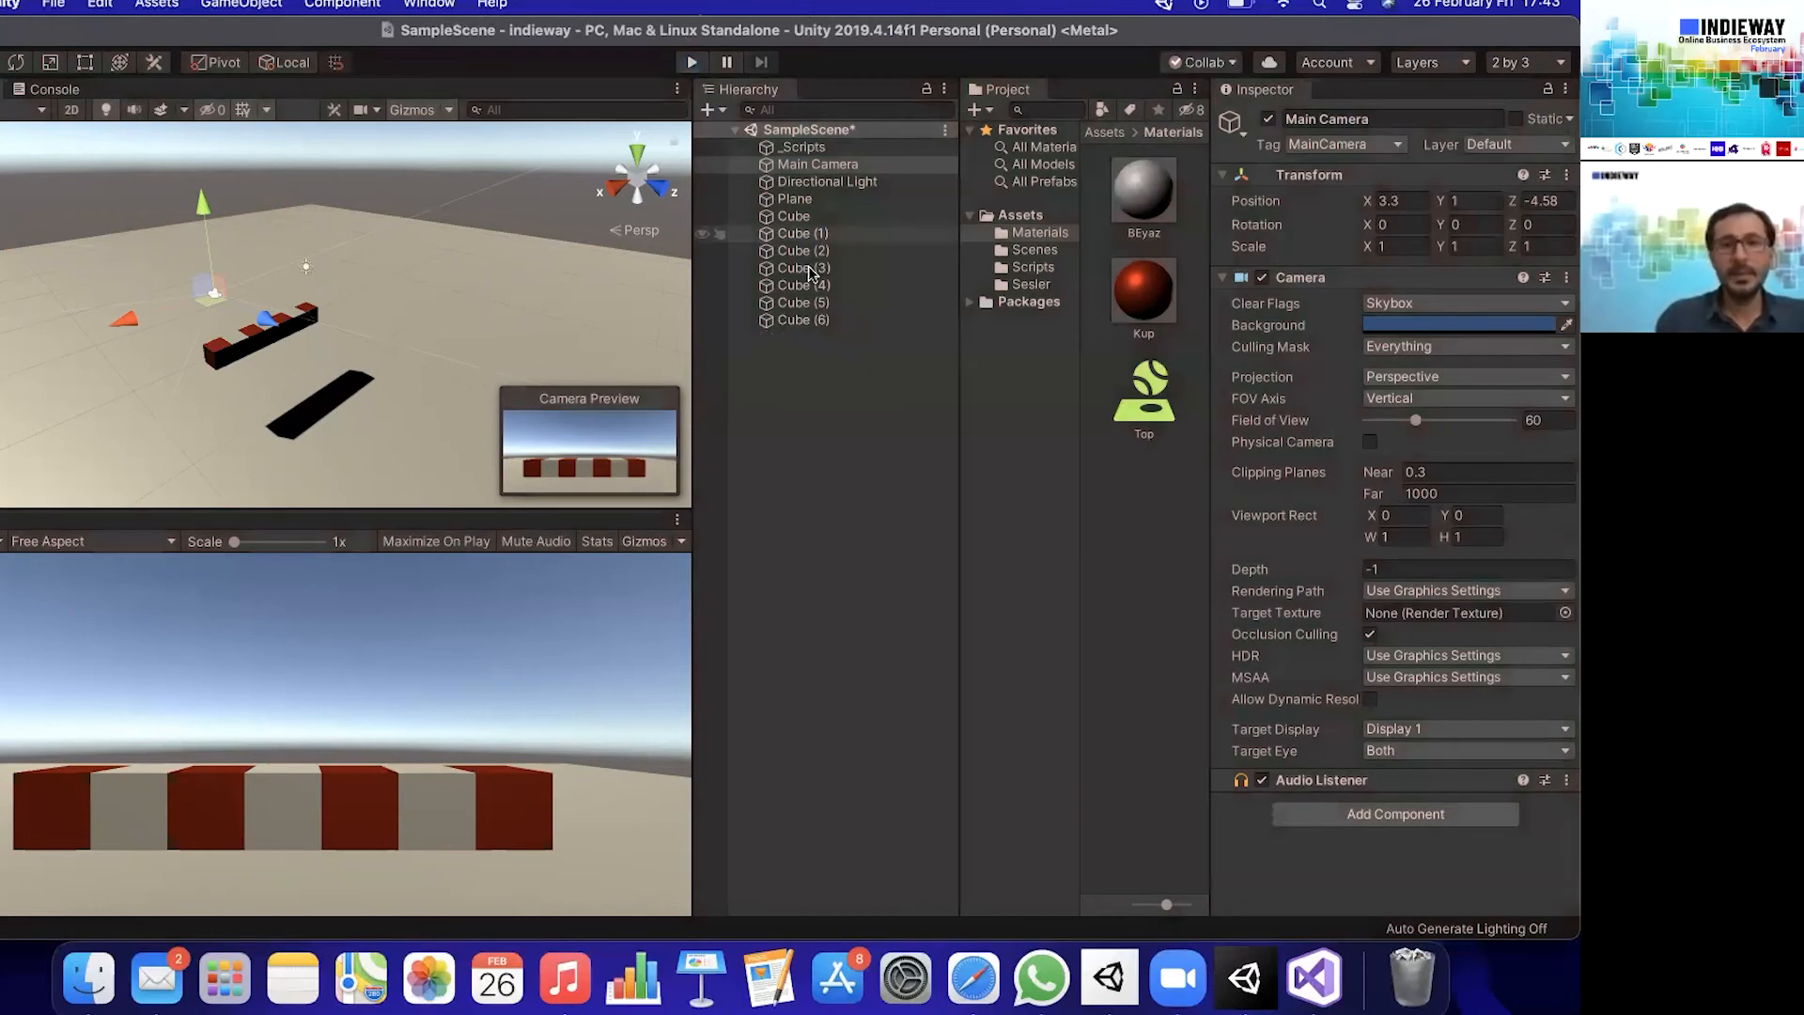
- Assign the sound clips from the Sesler folder to the Kup scripts: re to Cube (1), mi to Cube (2), and fa to Cube (3)
click(816, 218)
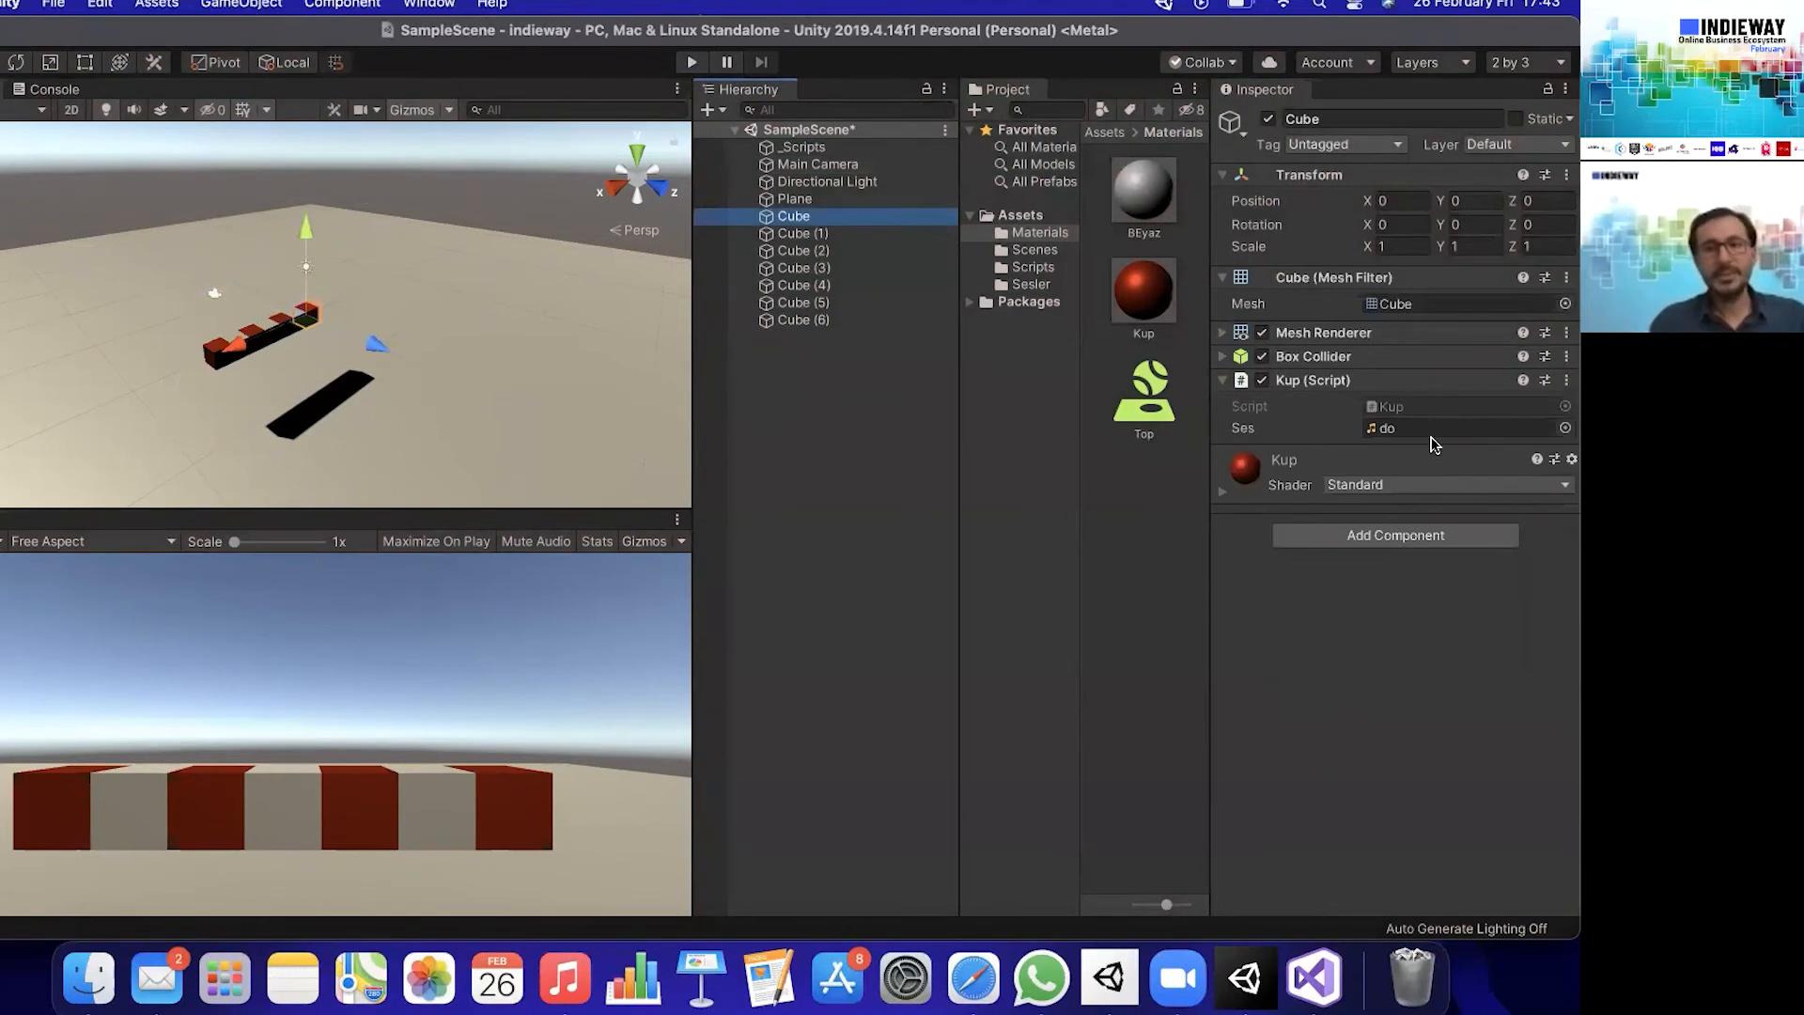
click(848, 235)
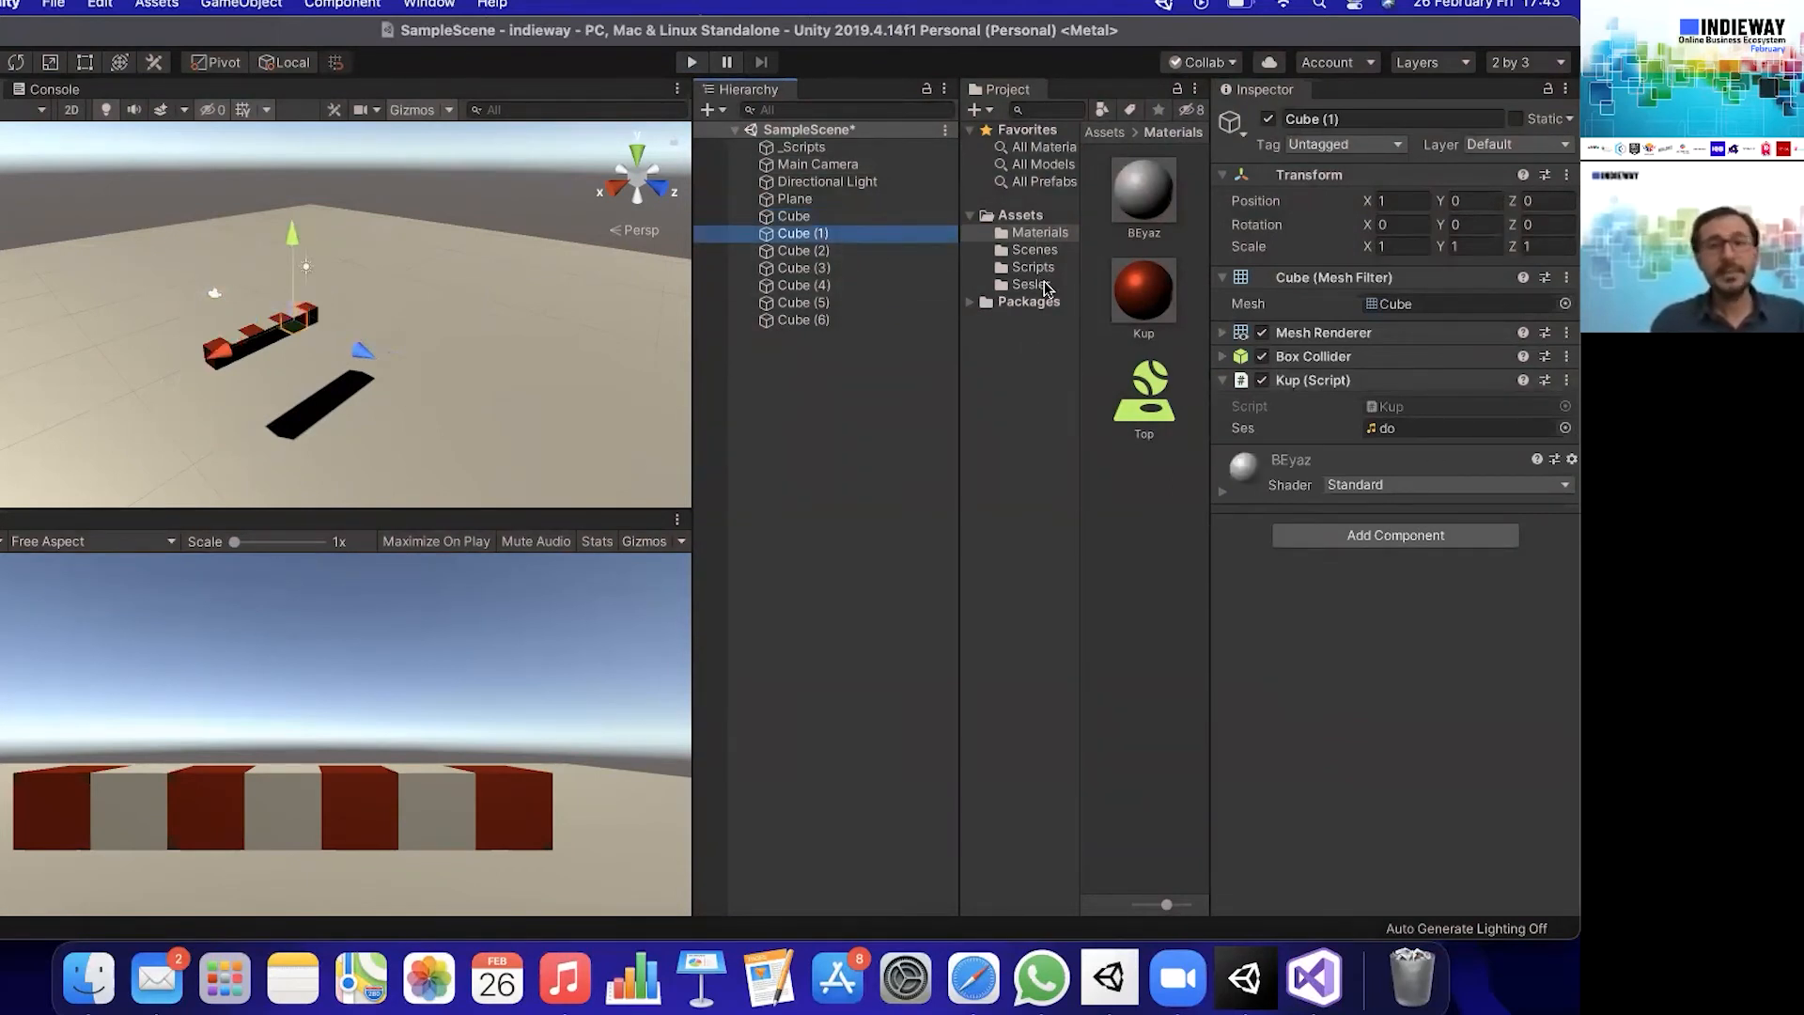
click(1031, 285)
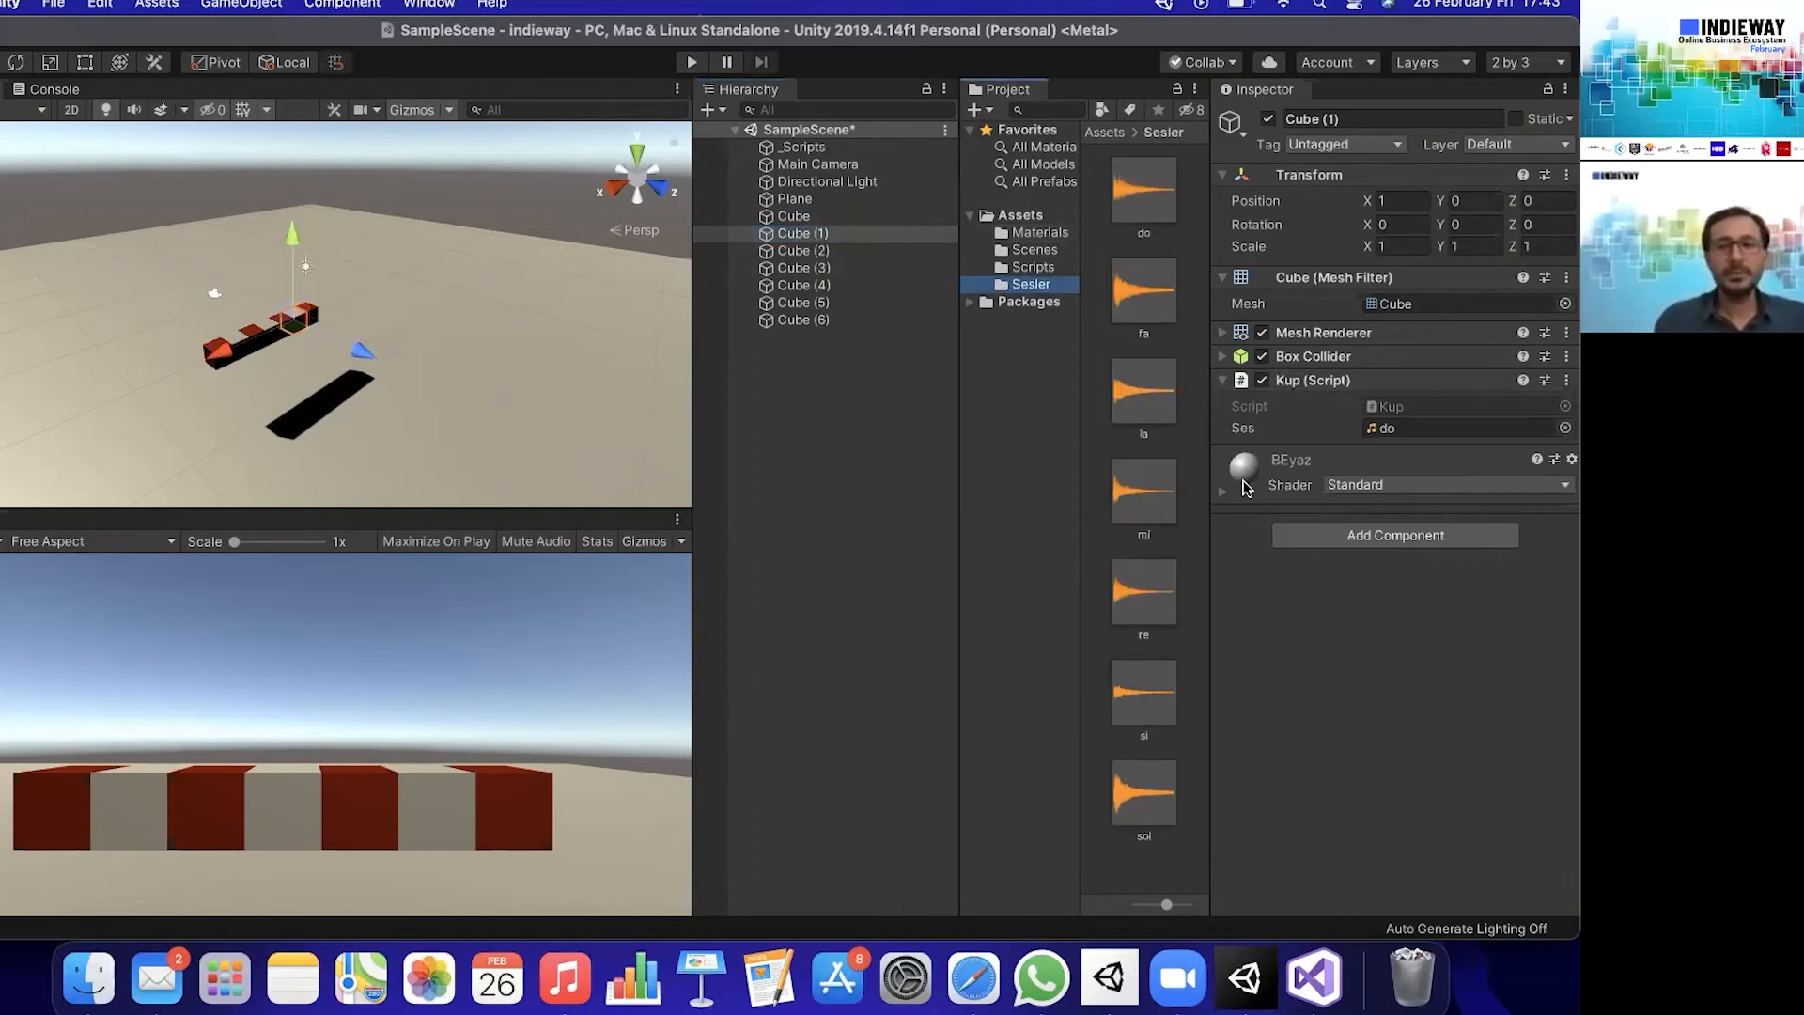
drag(1150, 639, 1402, 430)
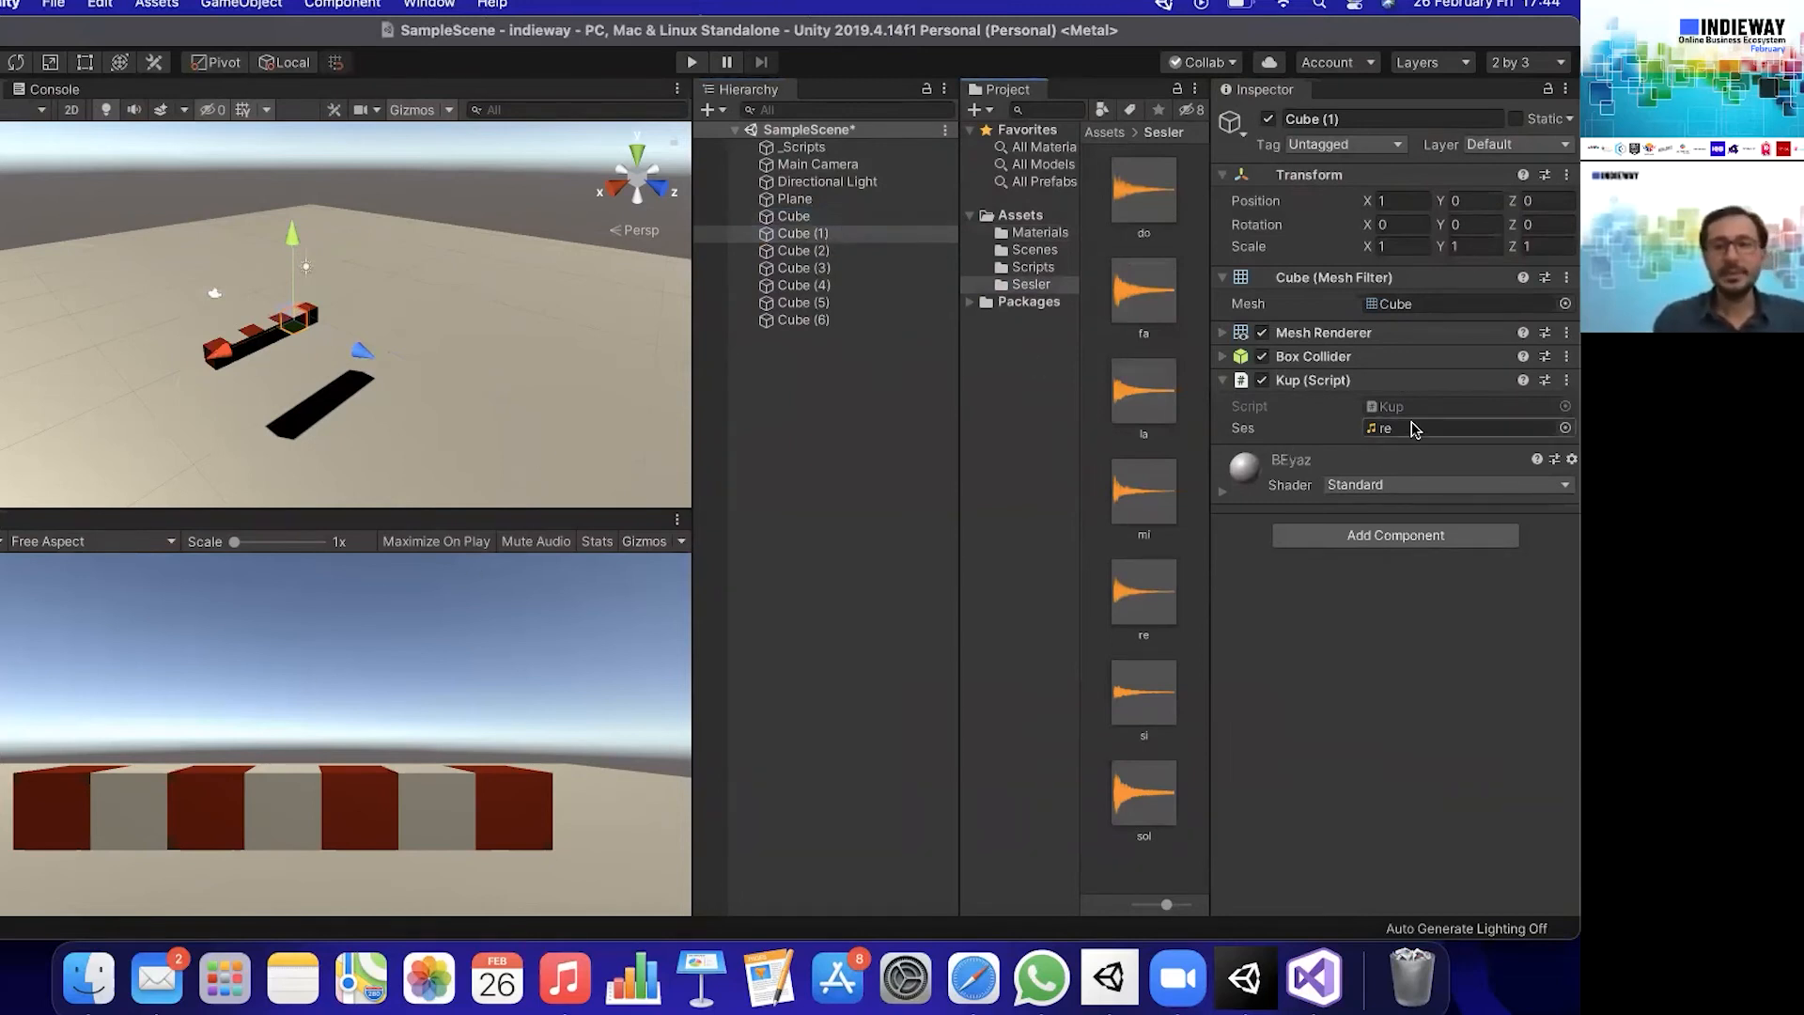
click(846, 252)
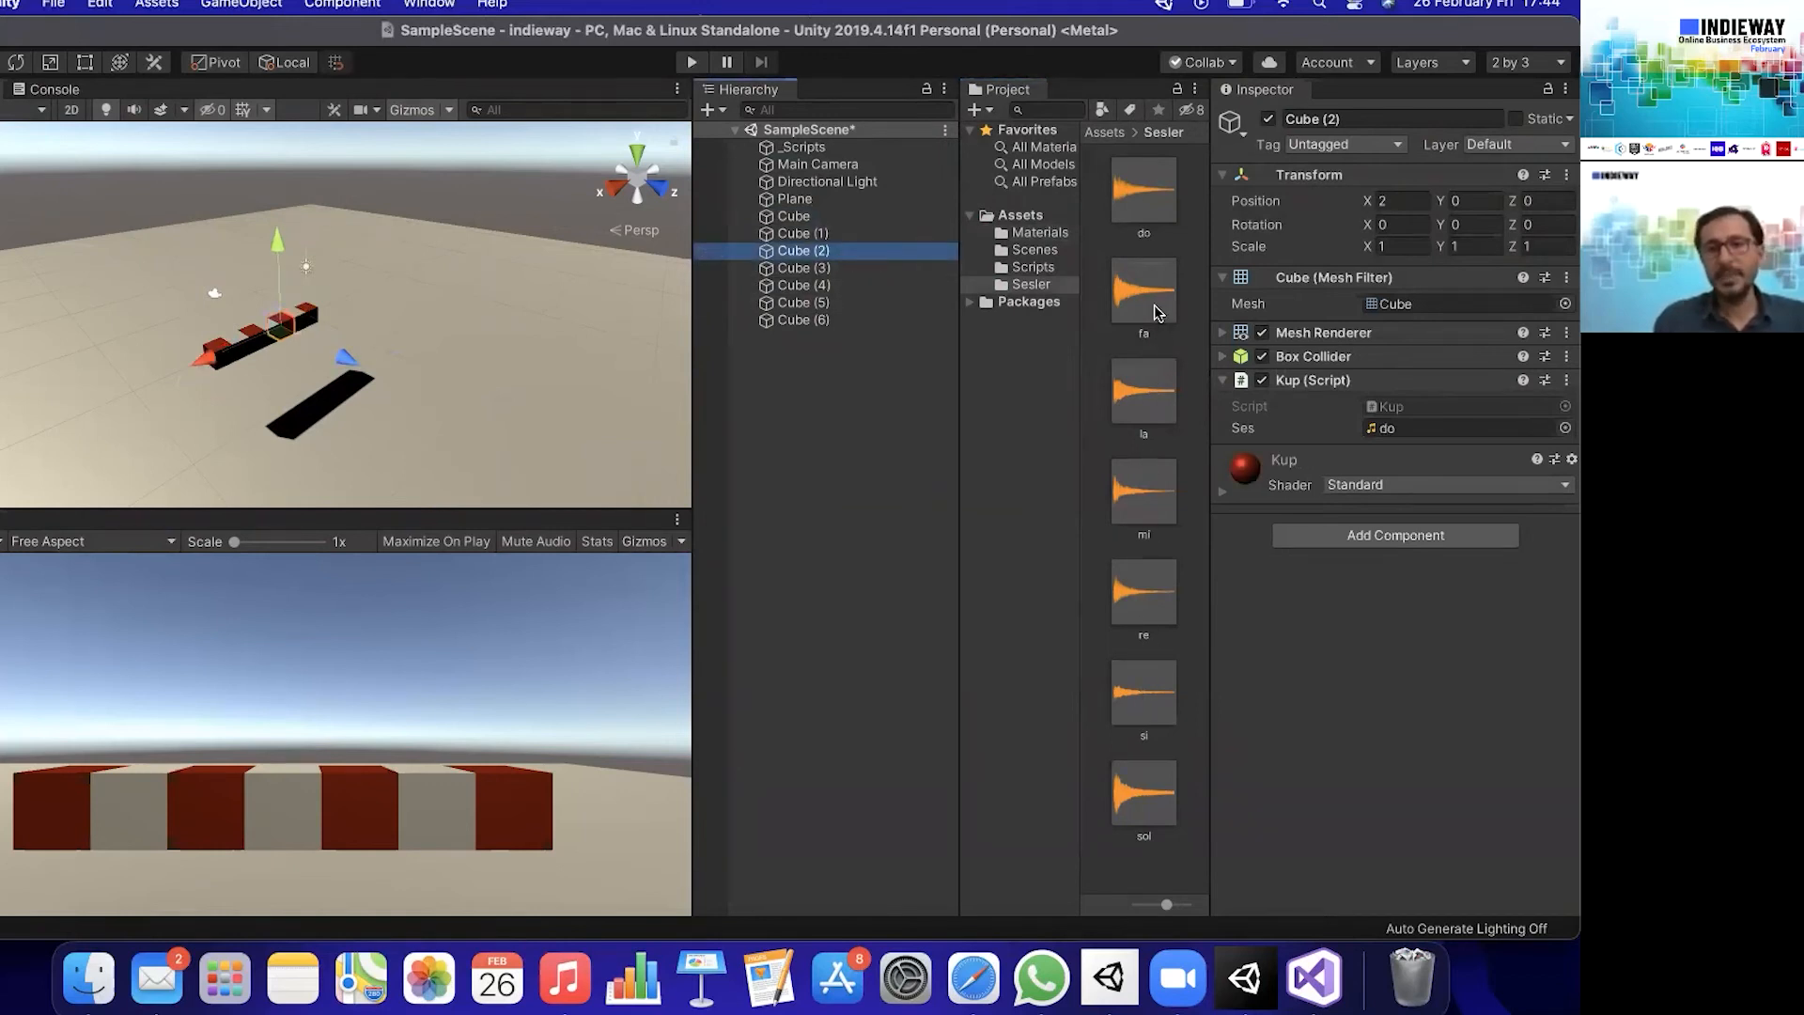
drag(1264, 490, 1390, 431)
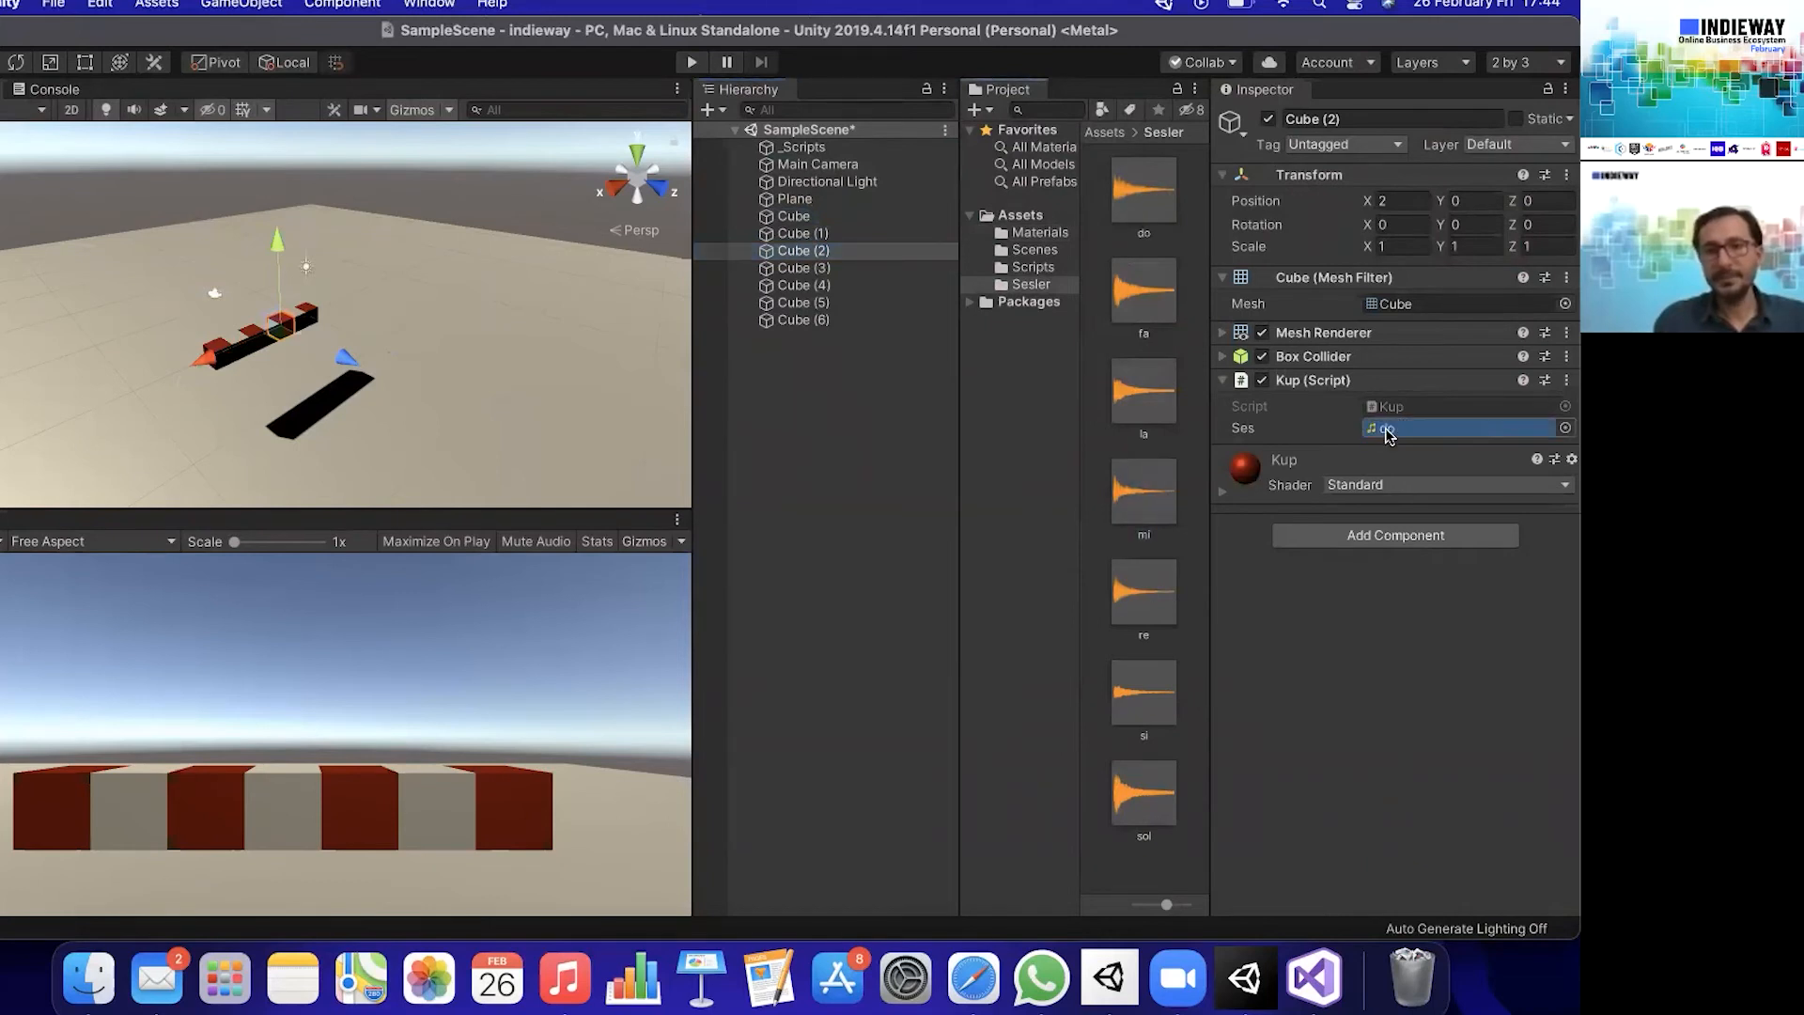
click(802, 271)
drag(1143, 291, 1391, 428)
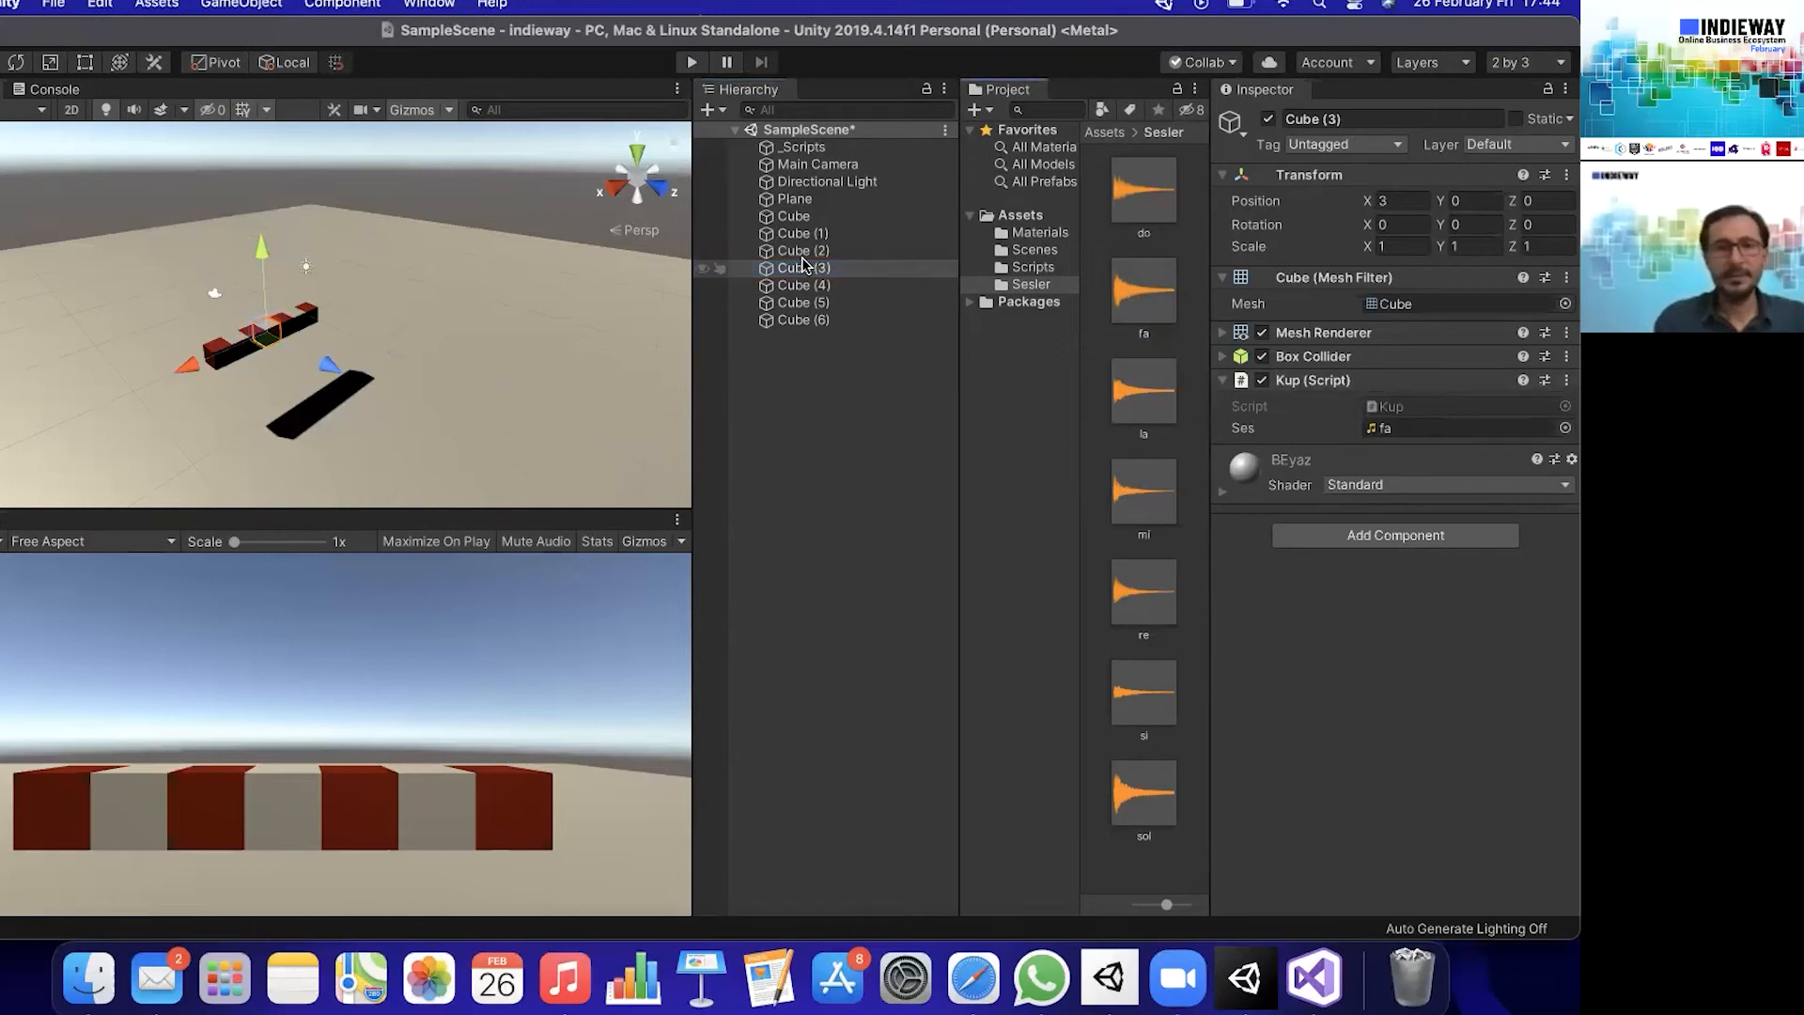
- Assign the sol clip to Cube (4), la to Cube (5), and si to Cube (6) as their Ses sounds
click(802, 285)
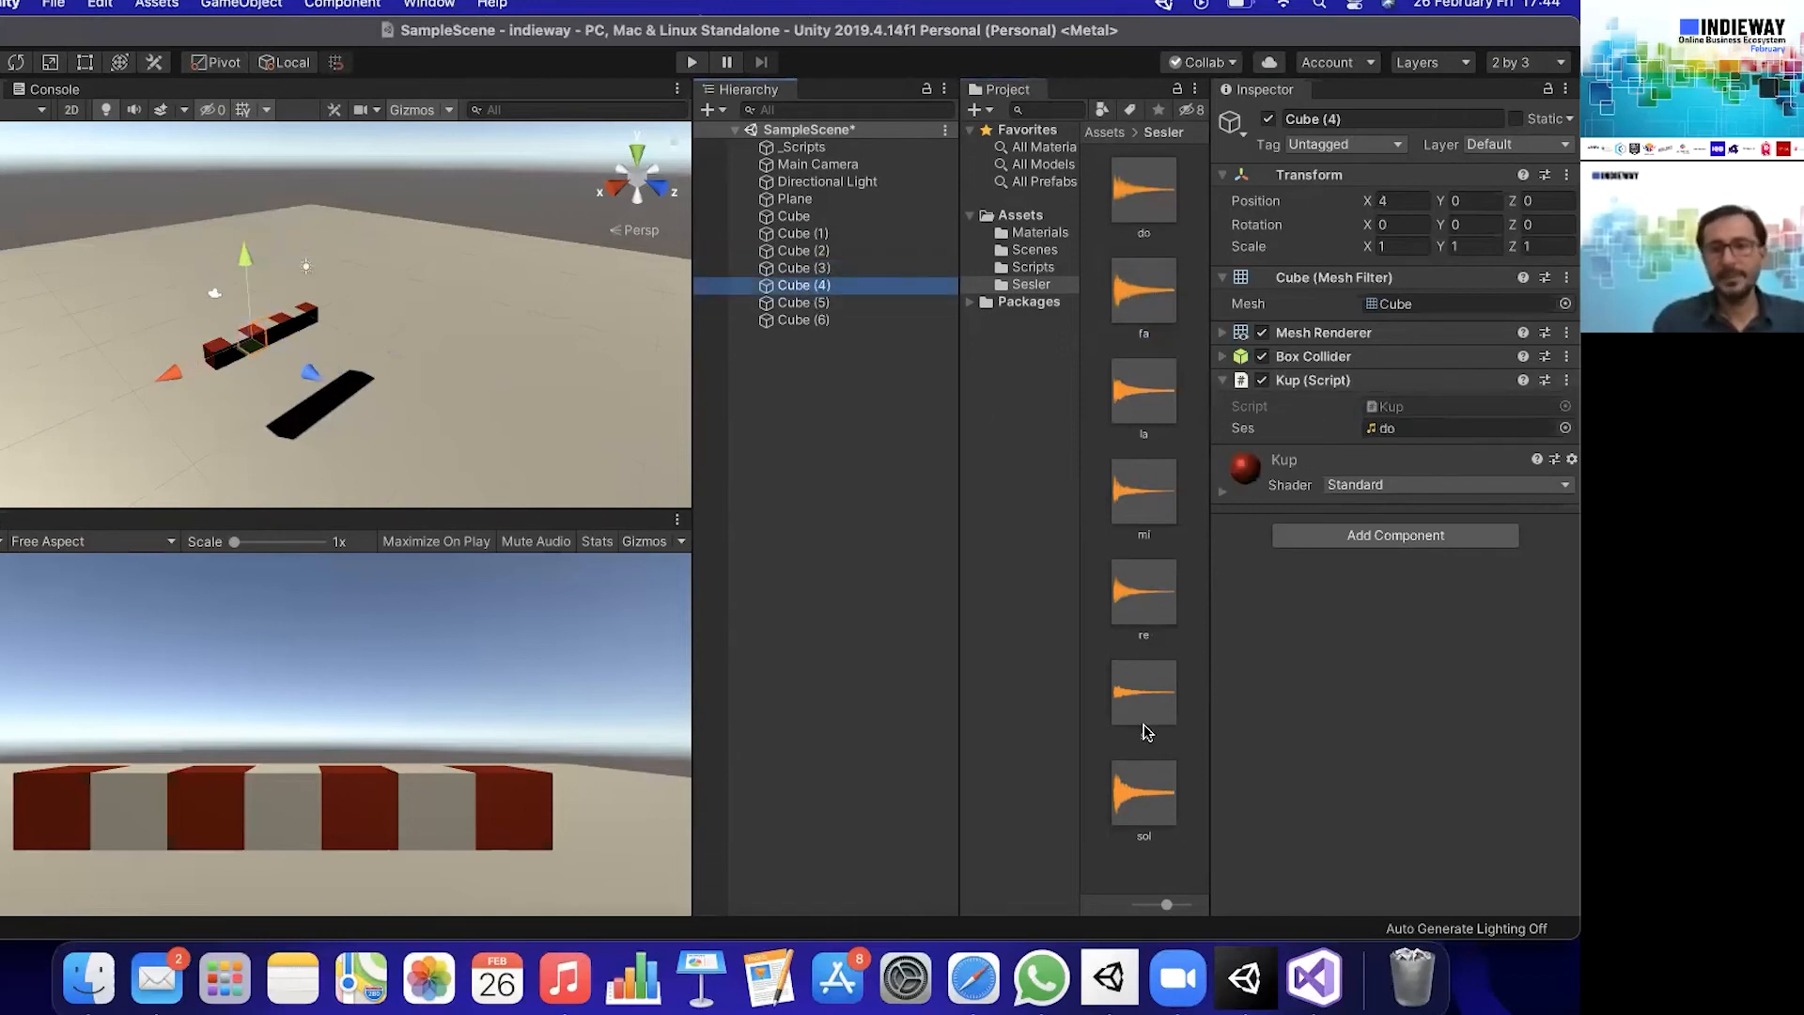
drag(1144, 793, 1372, 432)
click(804, 301)
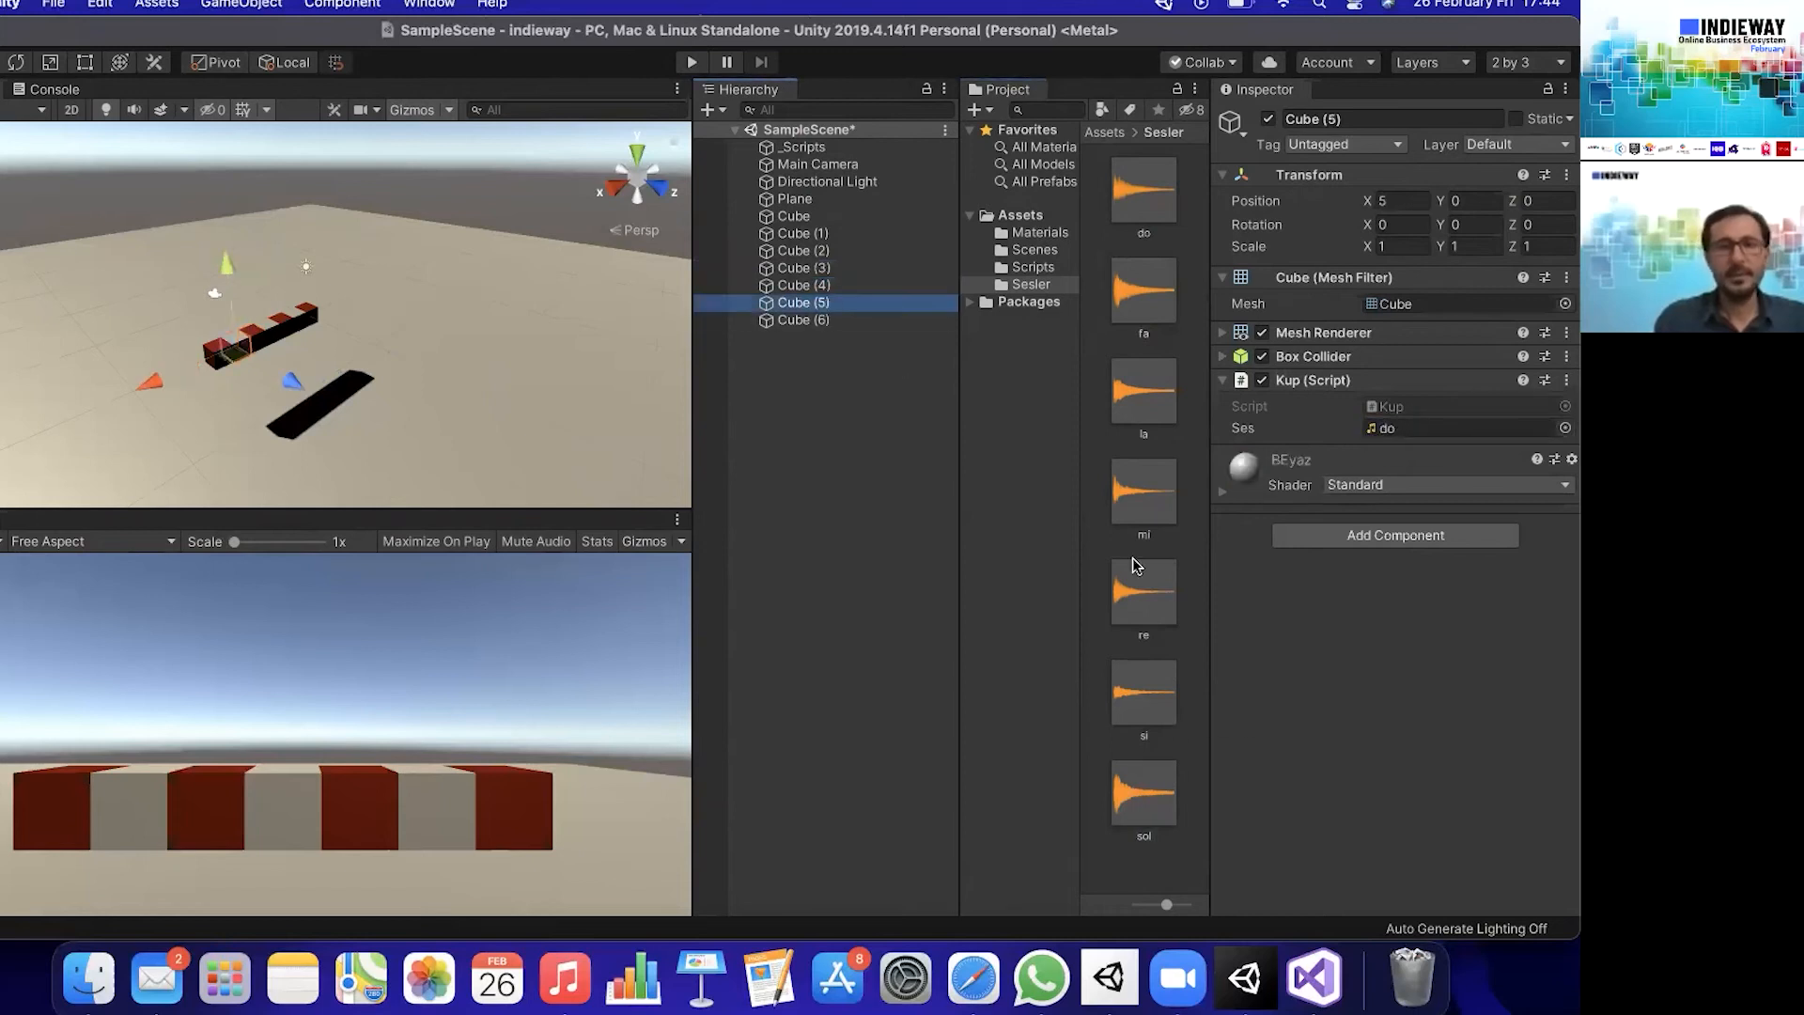
drag(1144, 393, 1447, 434)
click(869, 321)
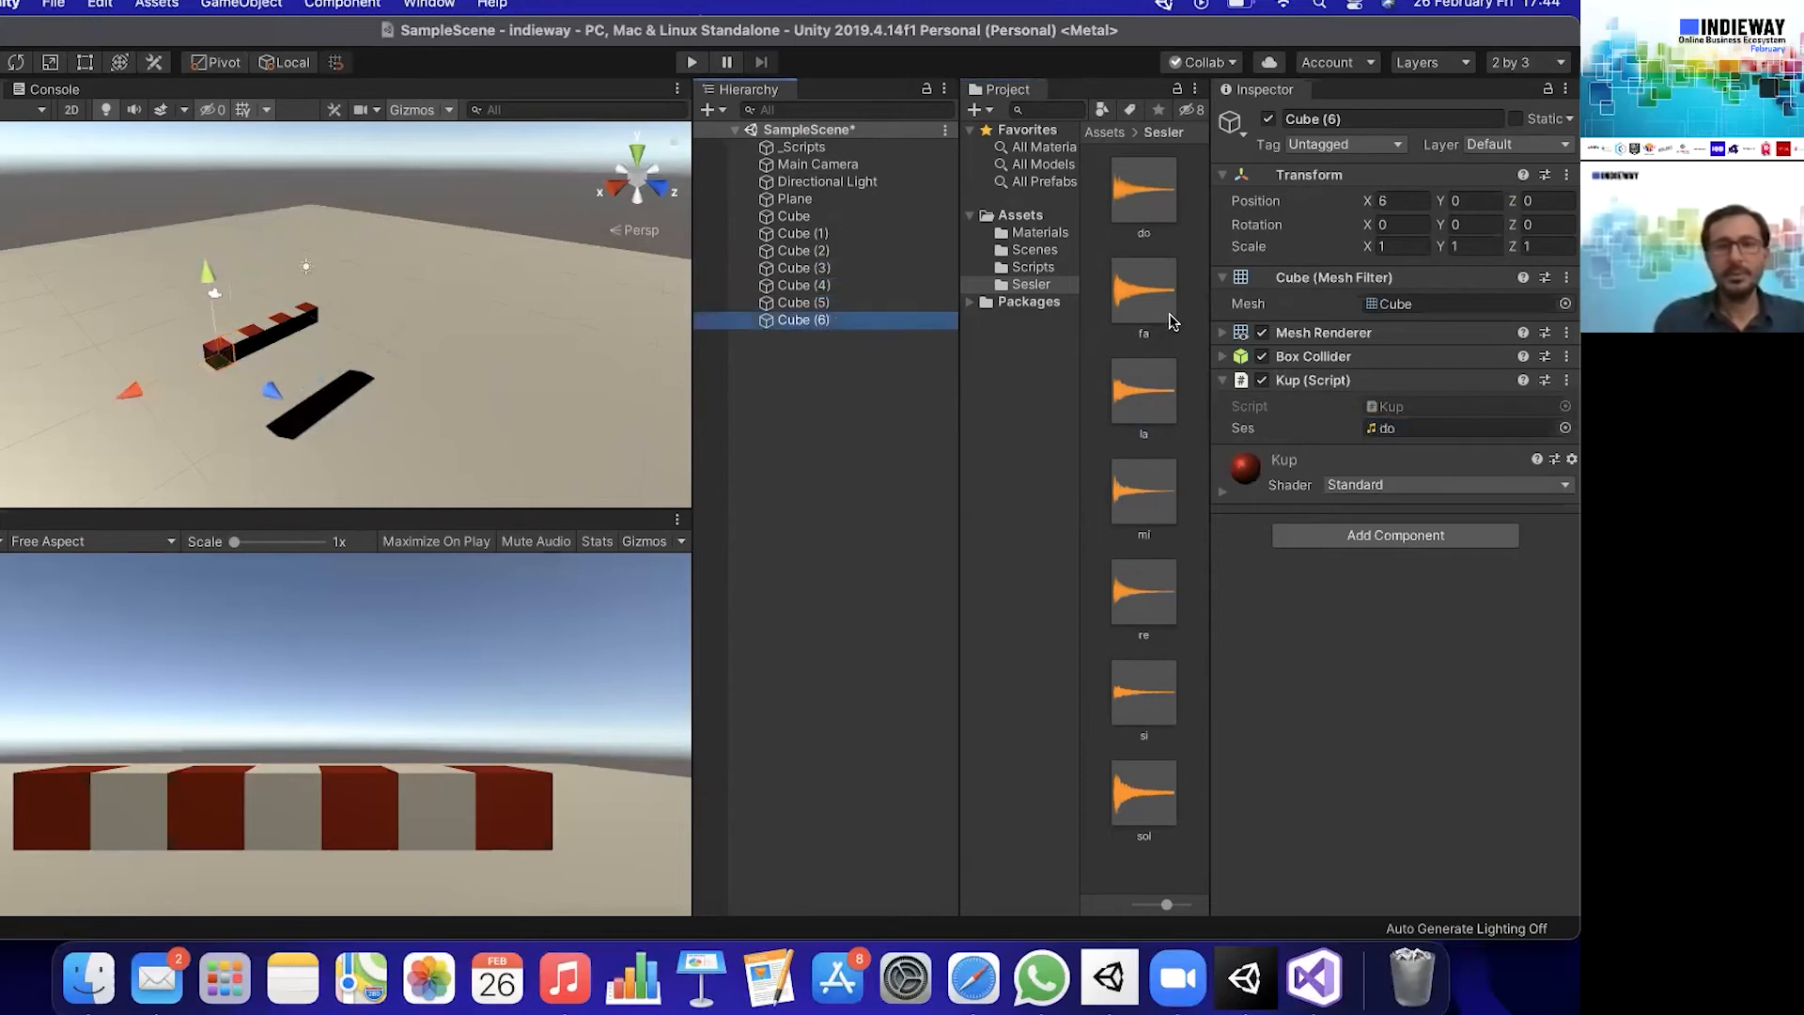
drag(1142, 697, 1400, 428)
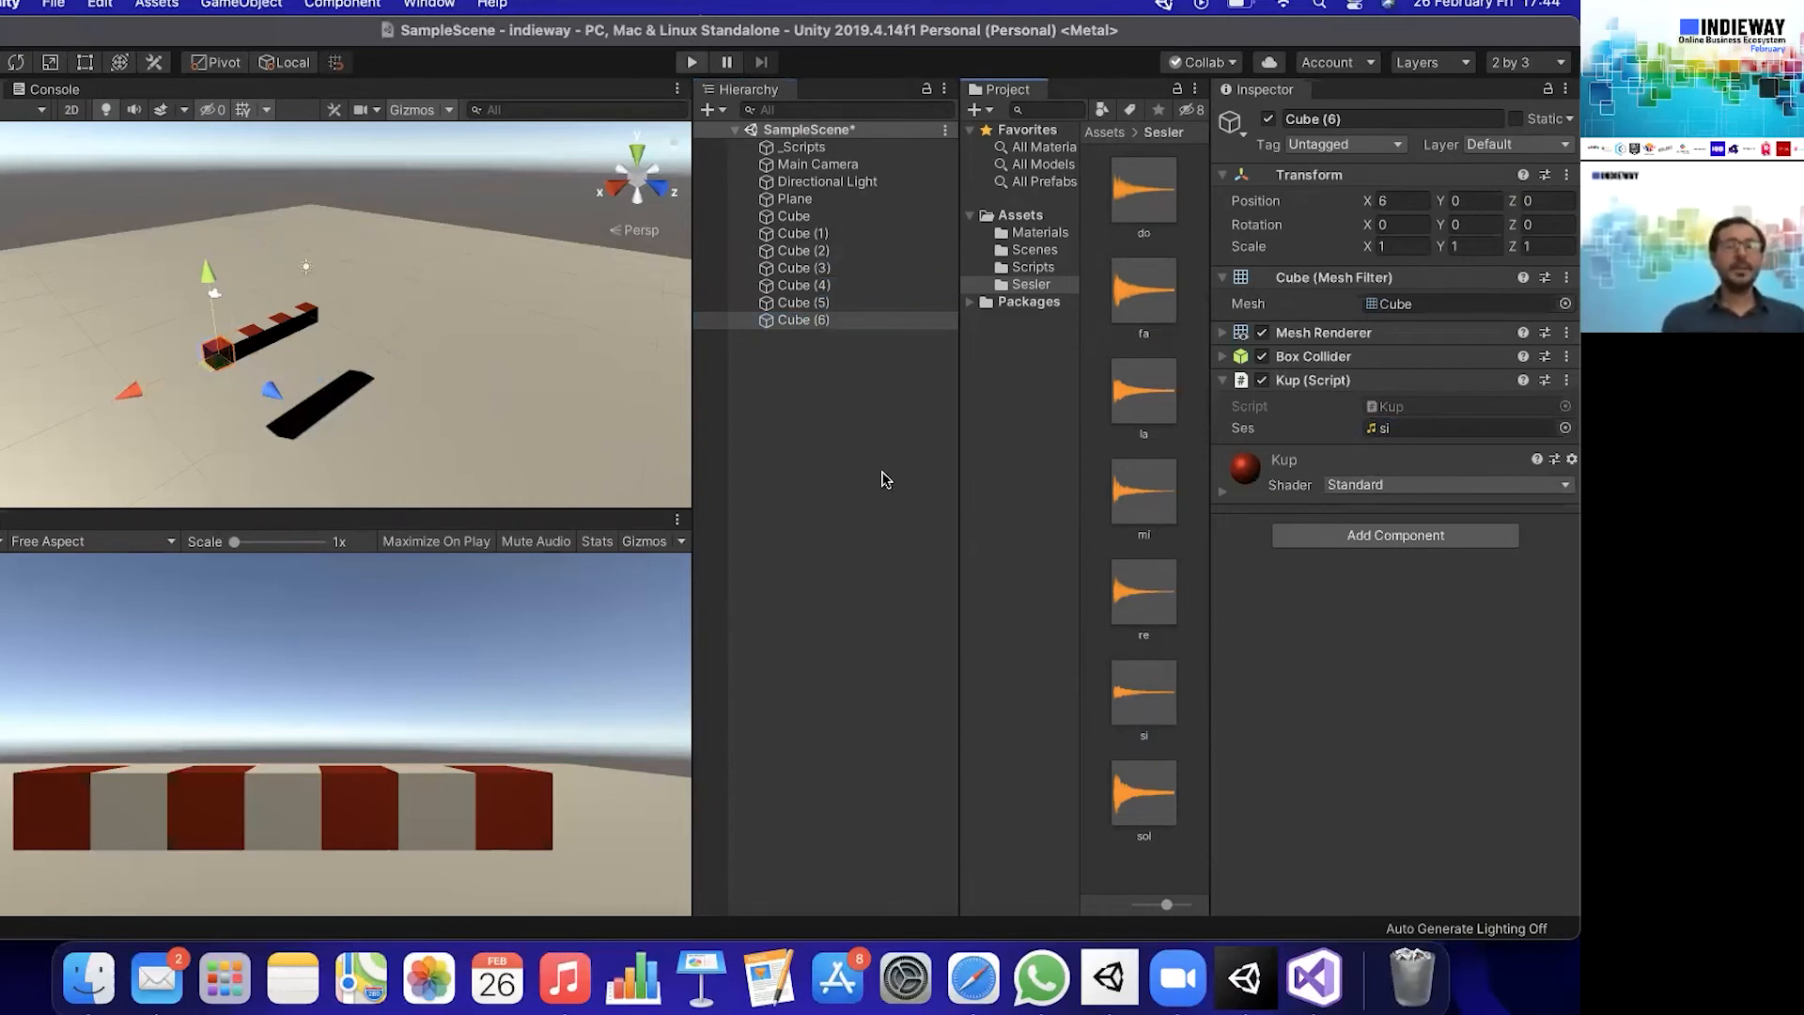
- Check the first Cube's Ses clip, test the different notes by playing cubes in the running scene, and stop playback
click(829, 217)
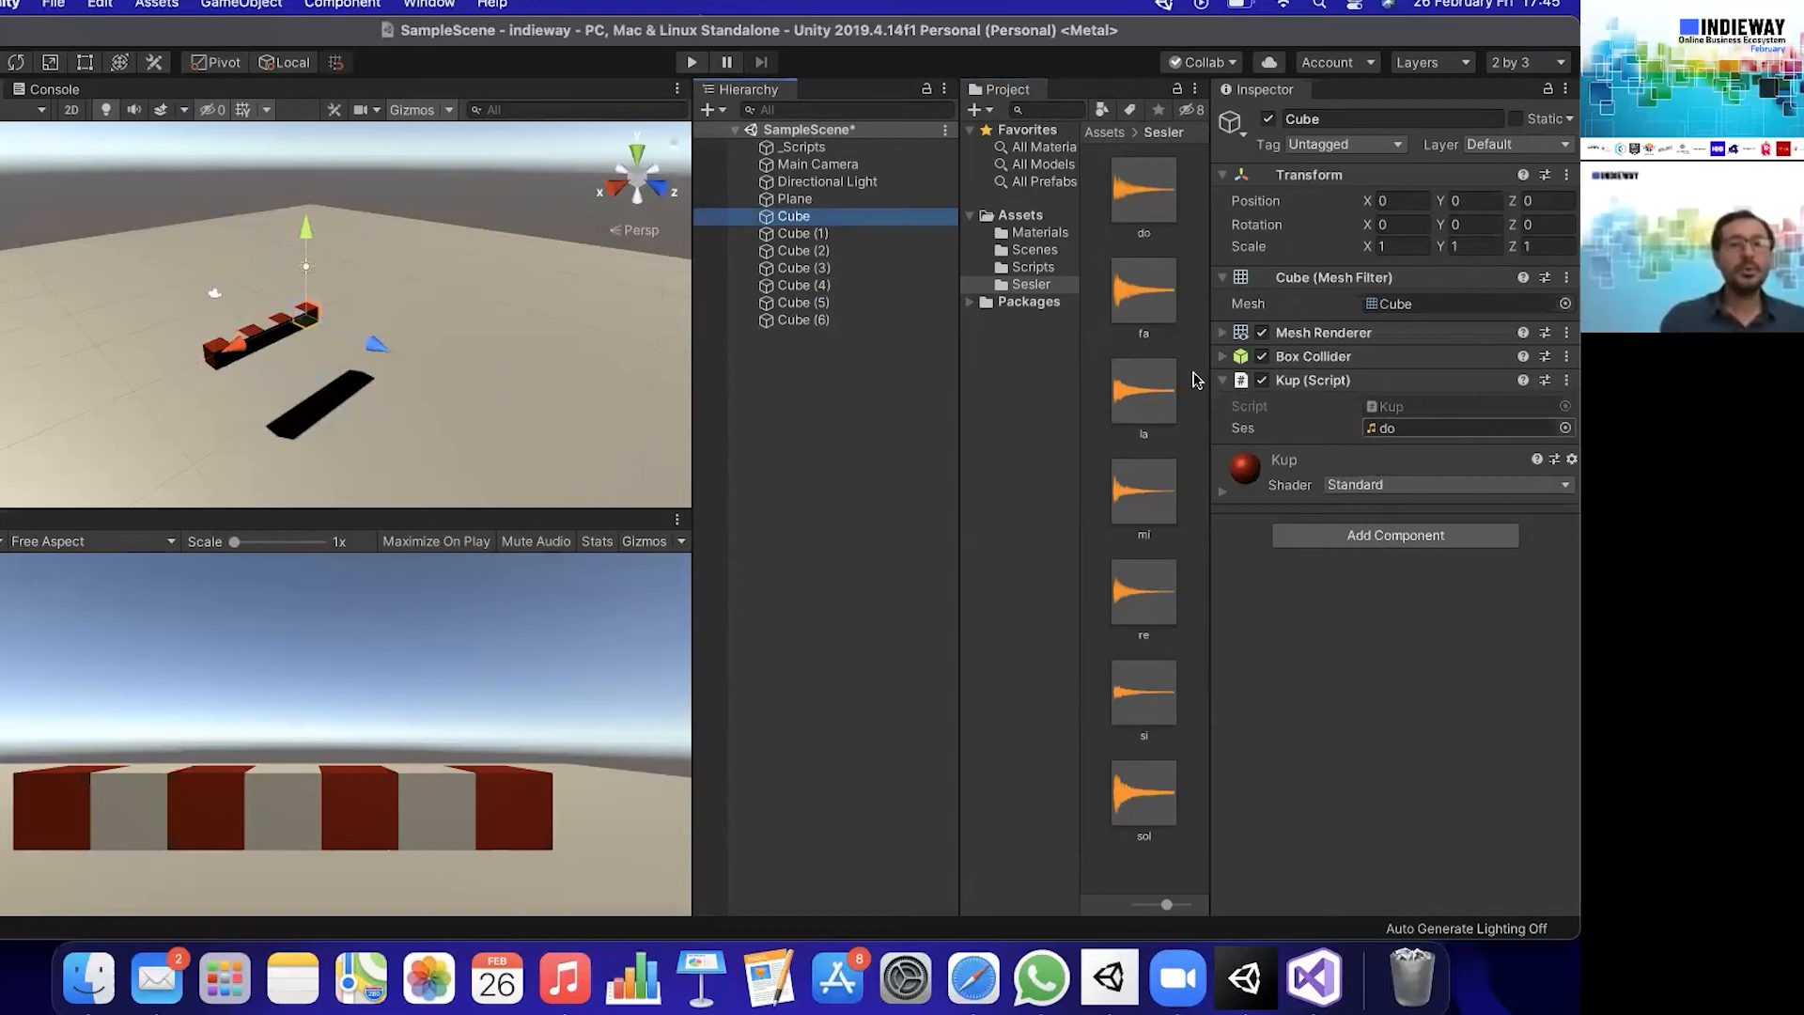
click(692, 62)
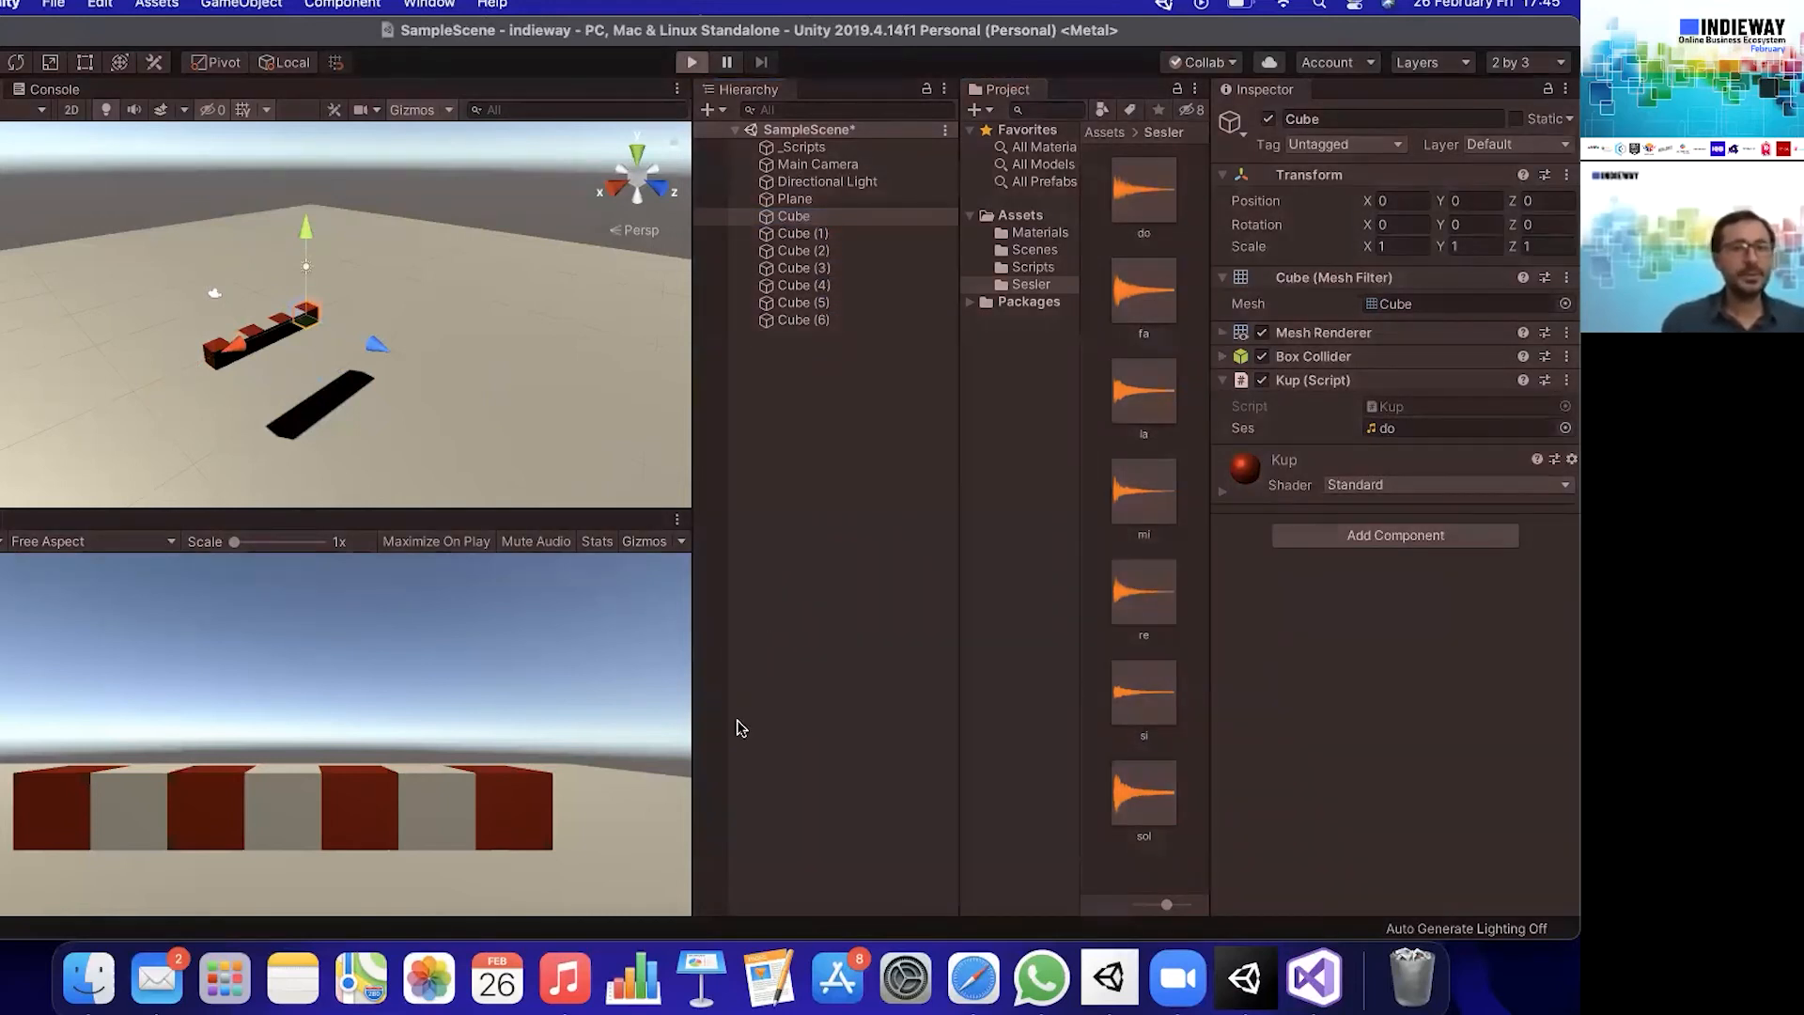
click(79, 807)
click(162, 806)
click(221, 802)
click(298, 798)
click(168, 802)
click(365, 810)
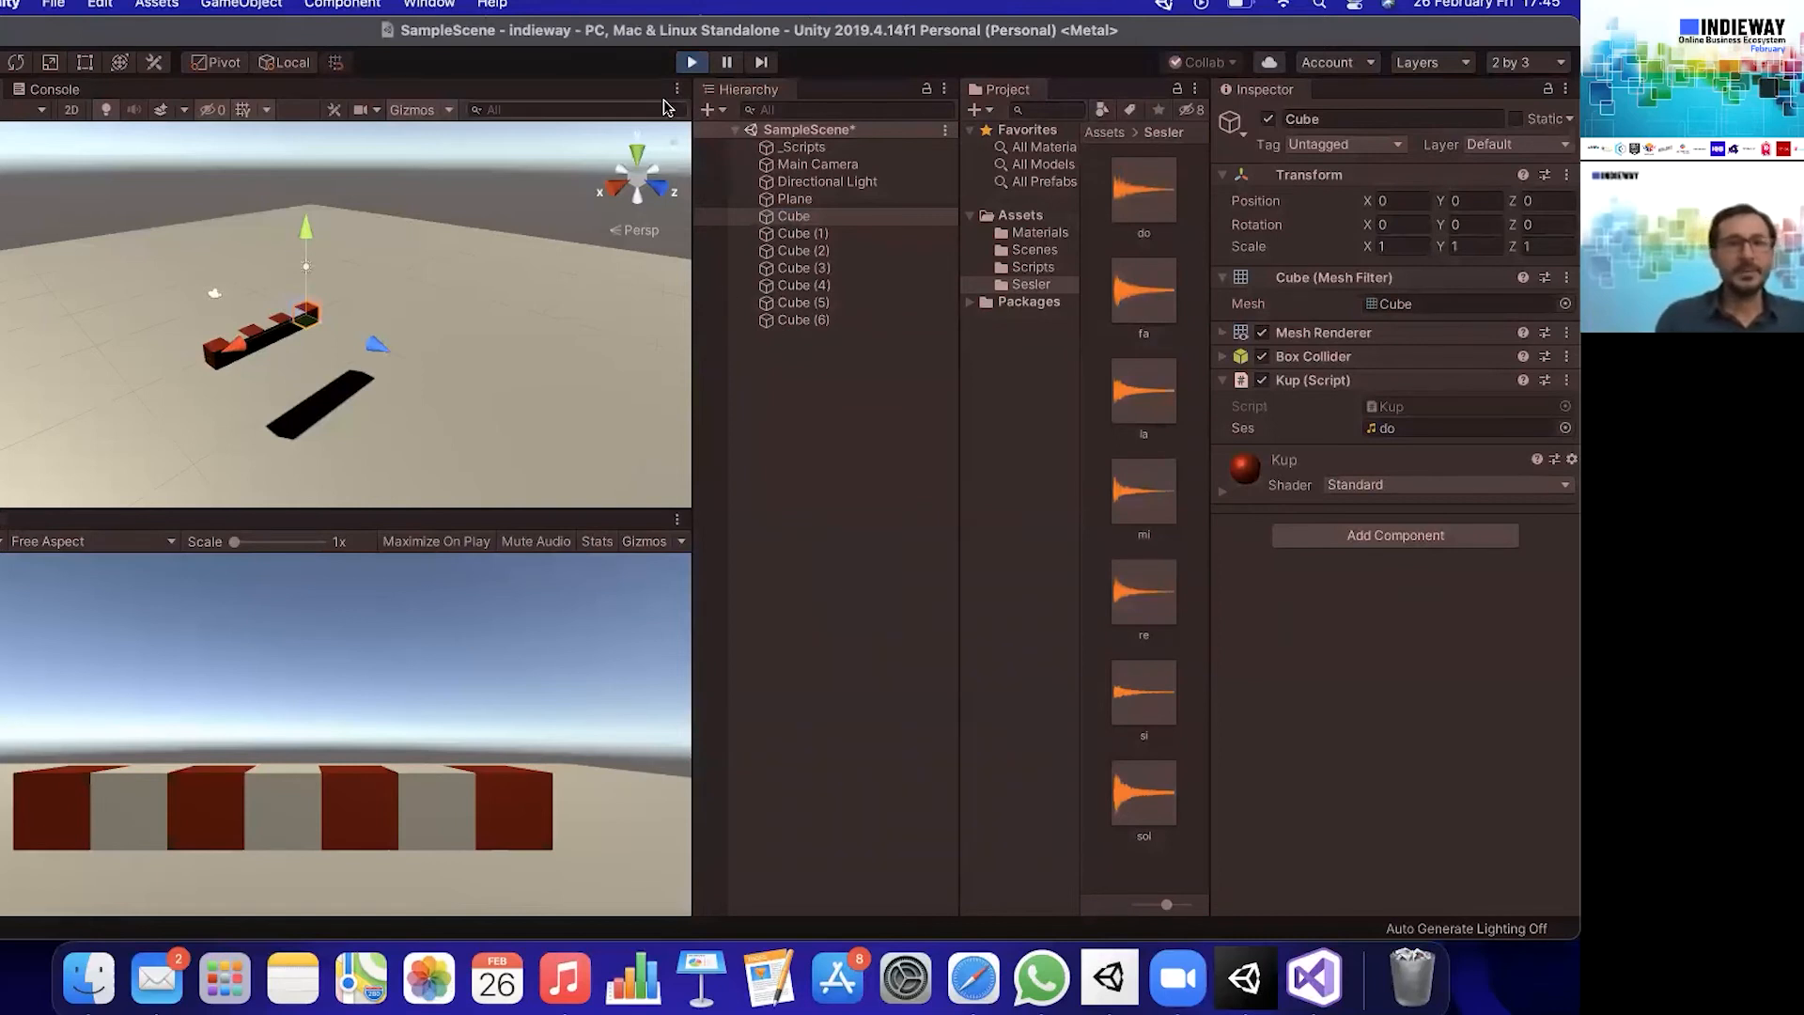
click(699, 67)
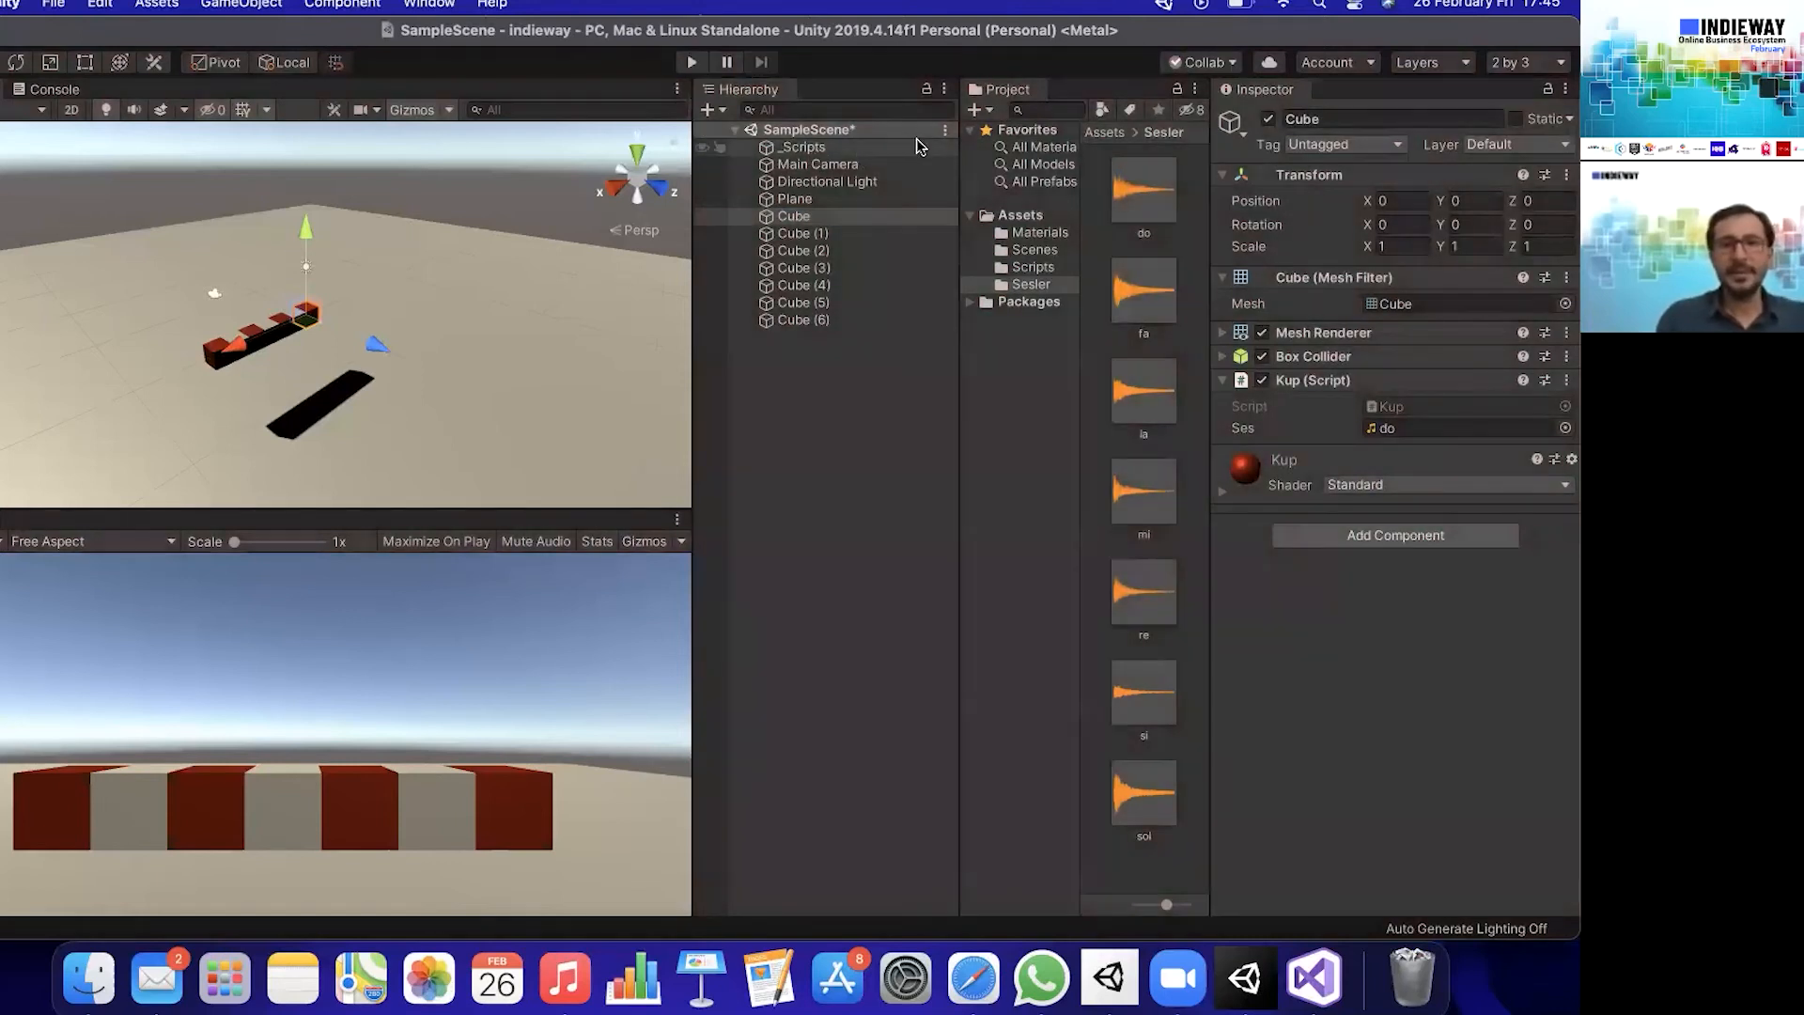
- Switch to Visual Studio and start an if statement on the Input class inside the Kup script's Update() method
click(800, 583)
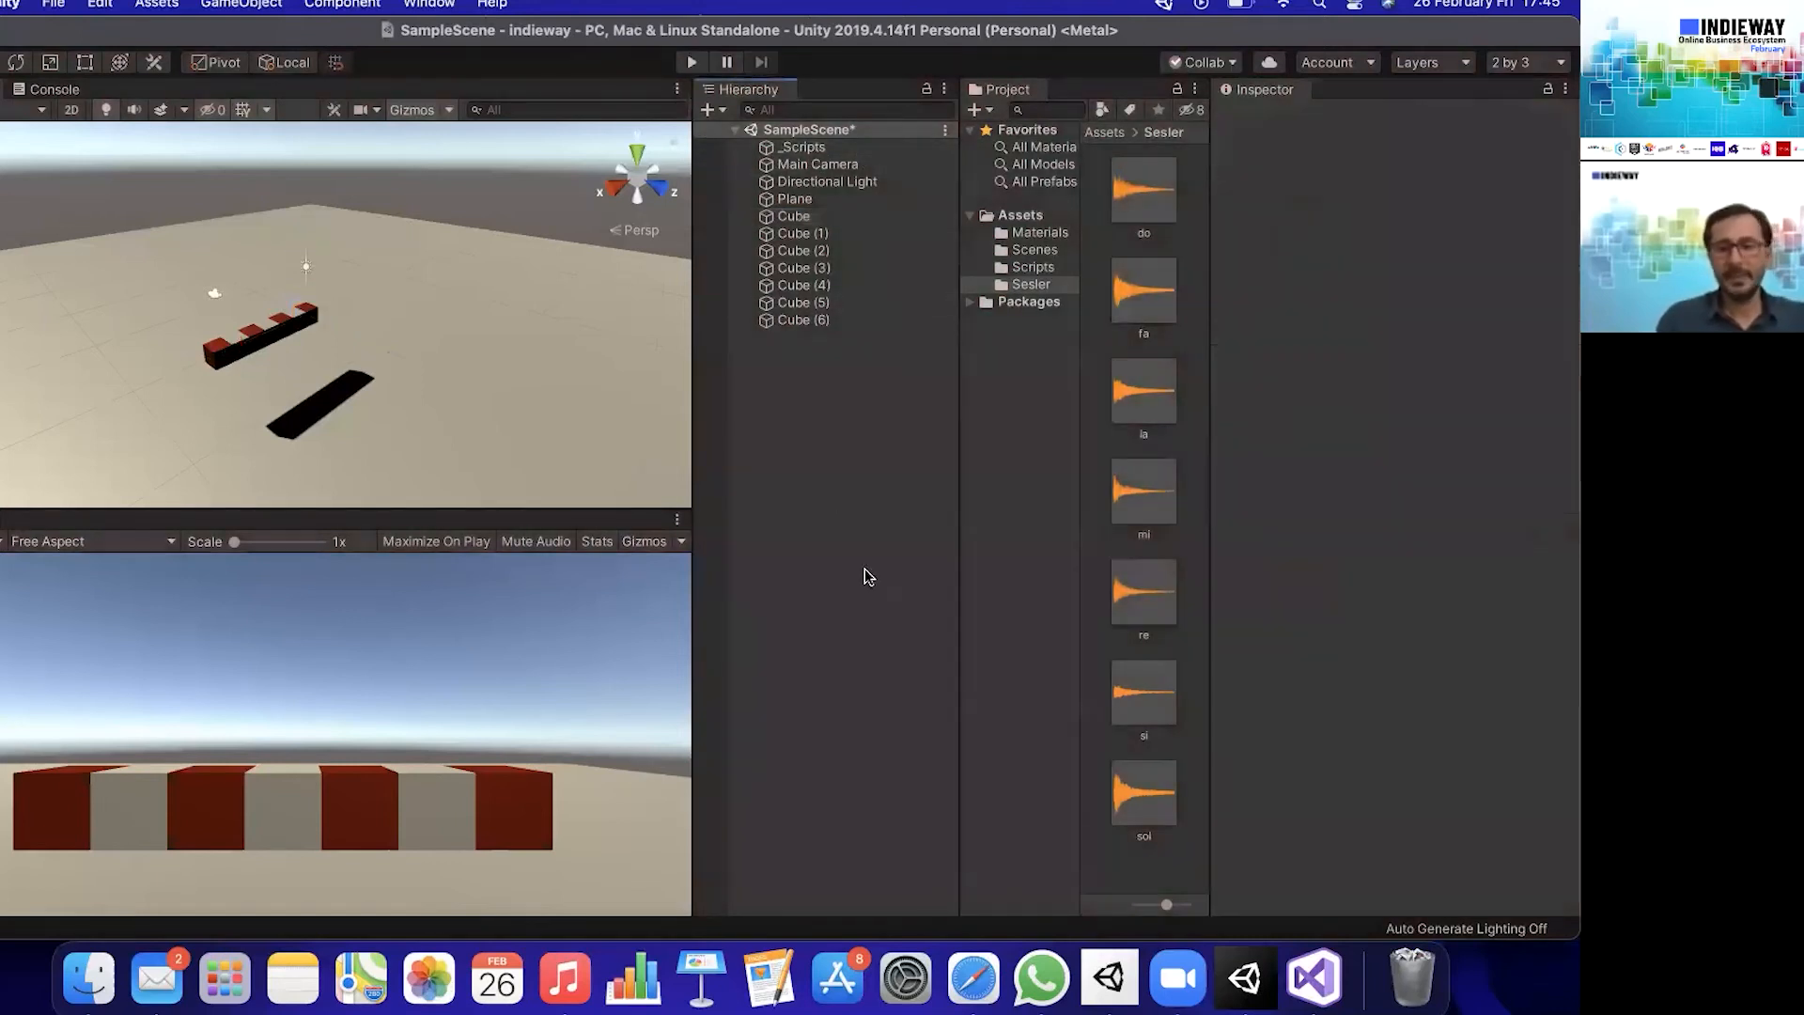
click(1315, 982)
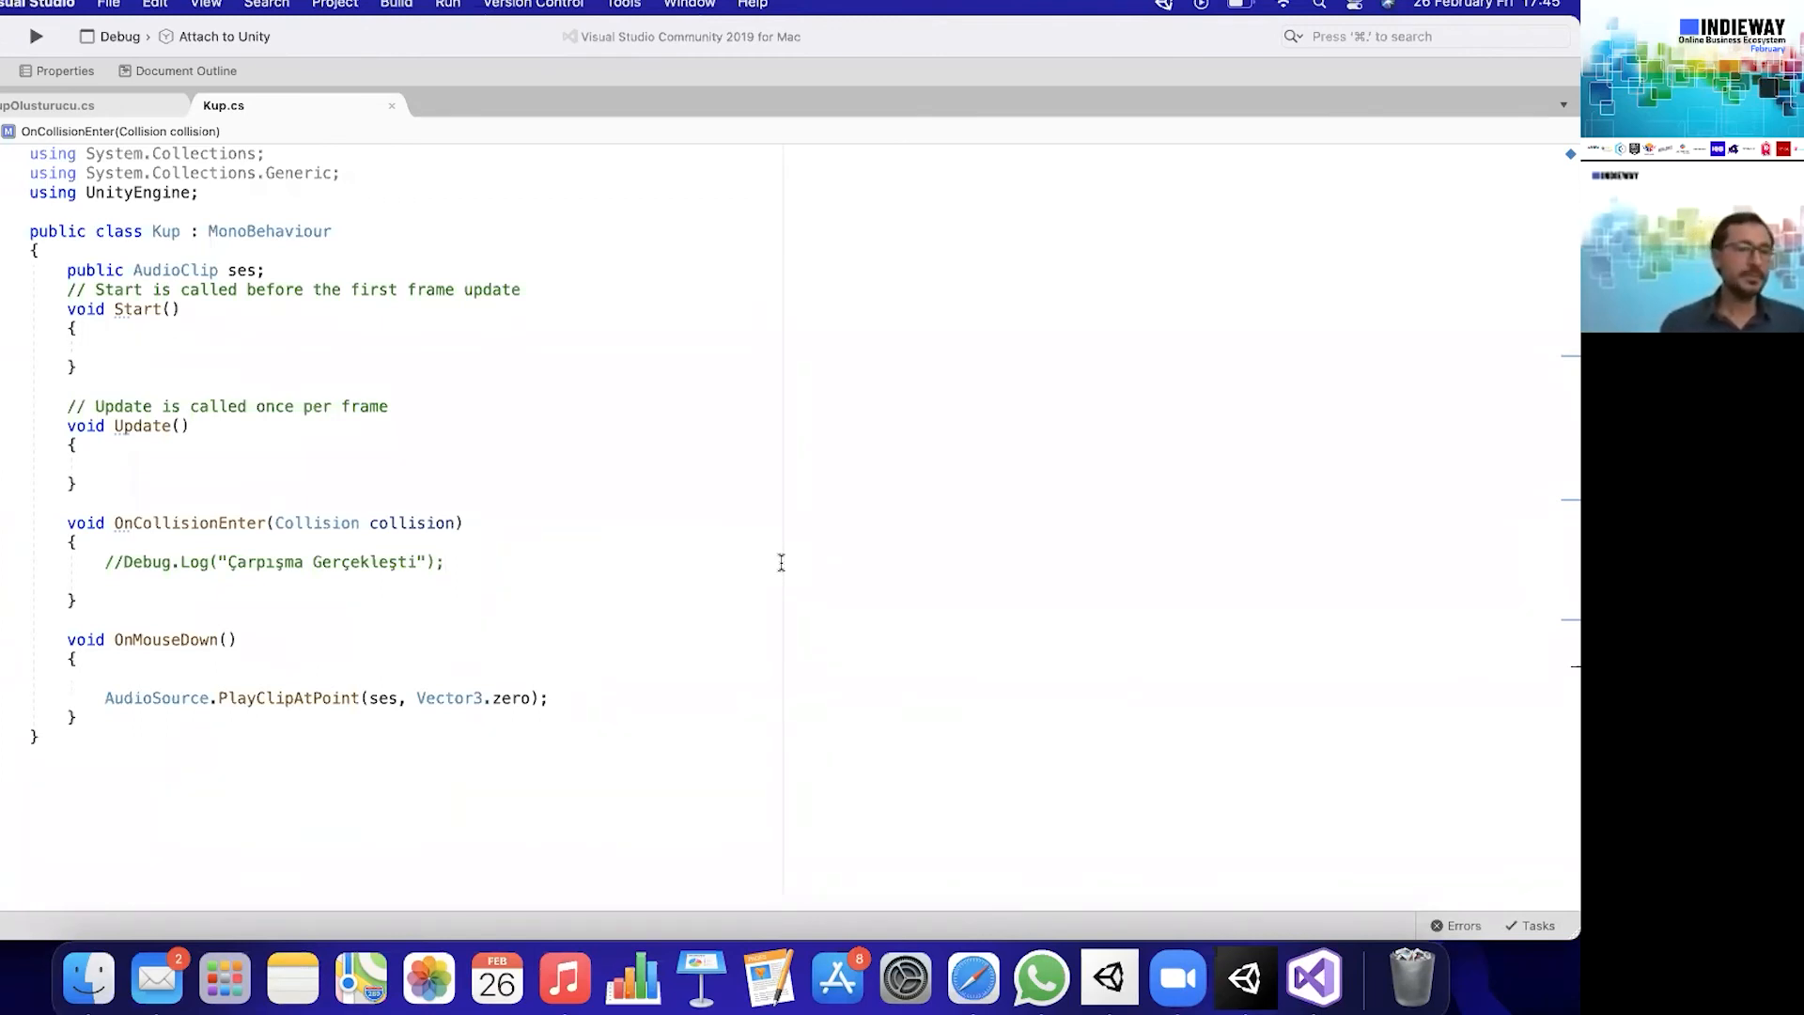
click(106, 463)
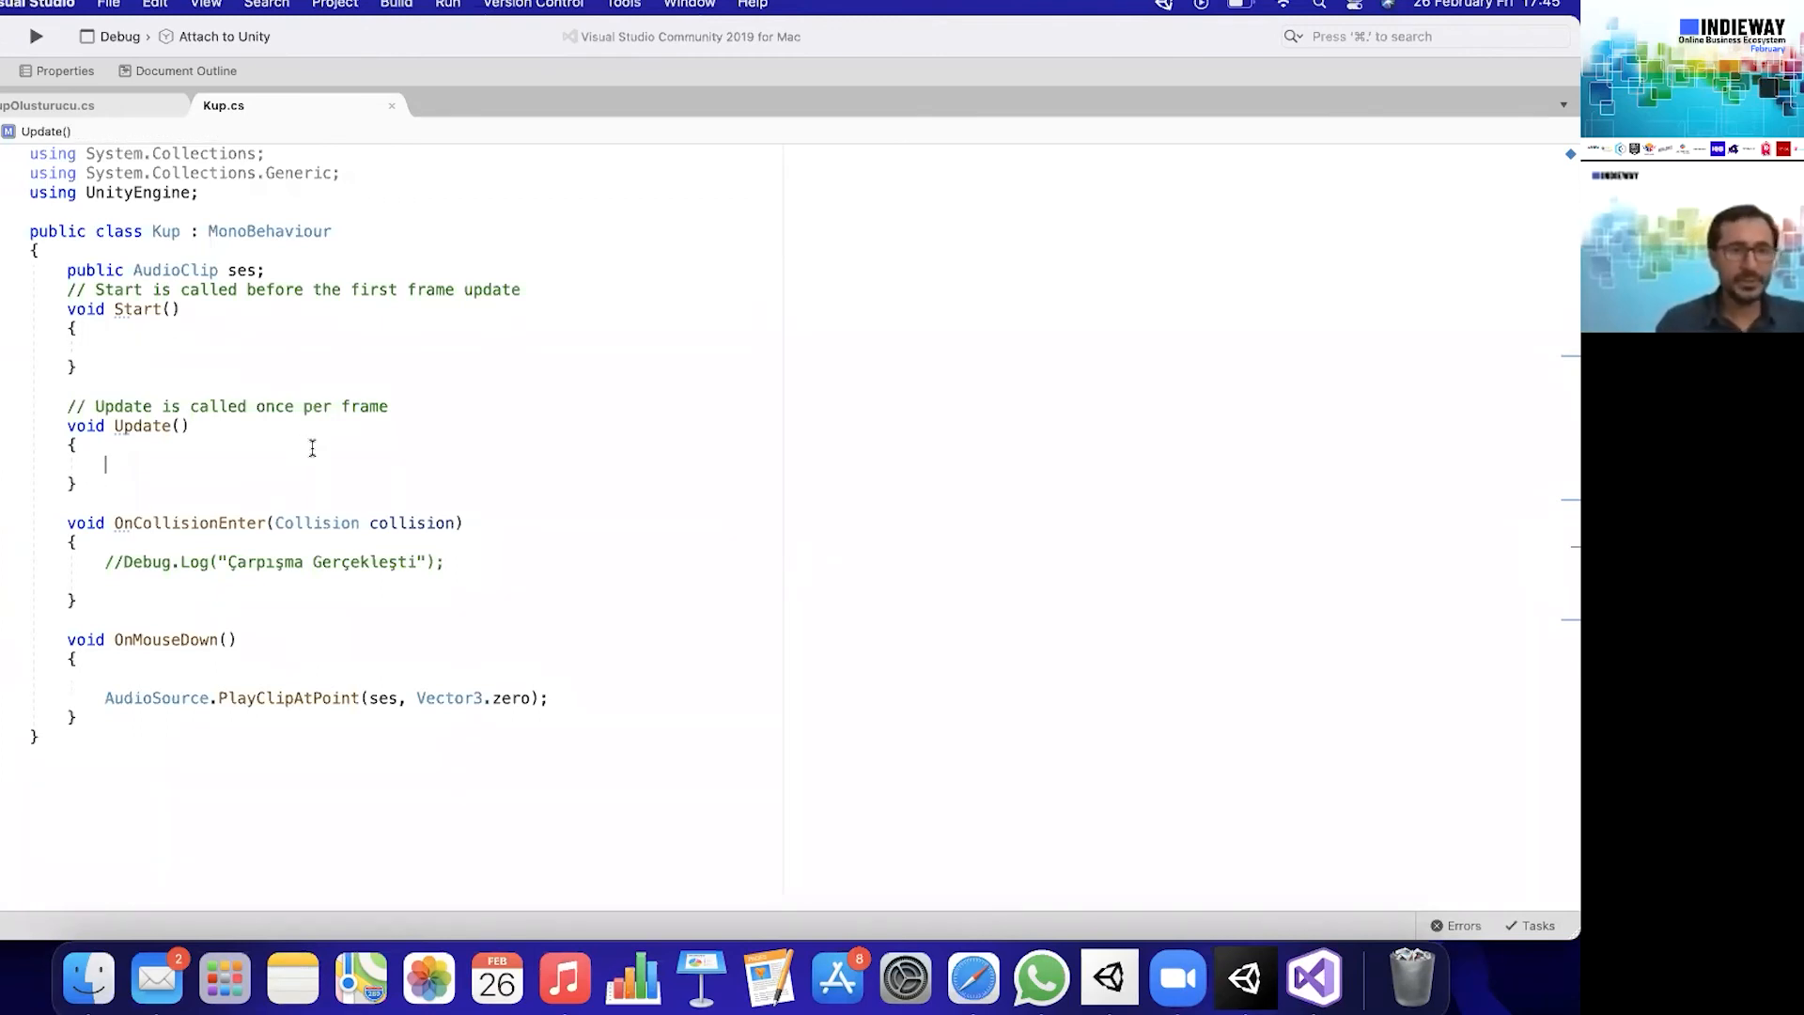
text(if()
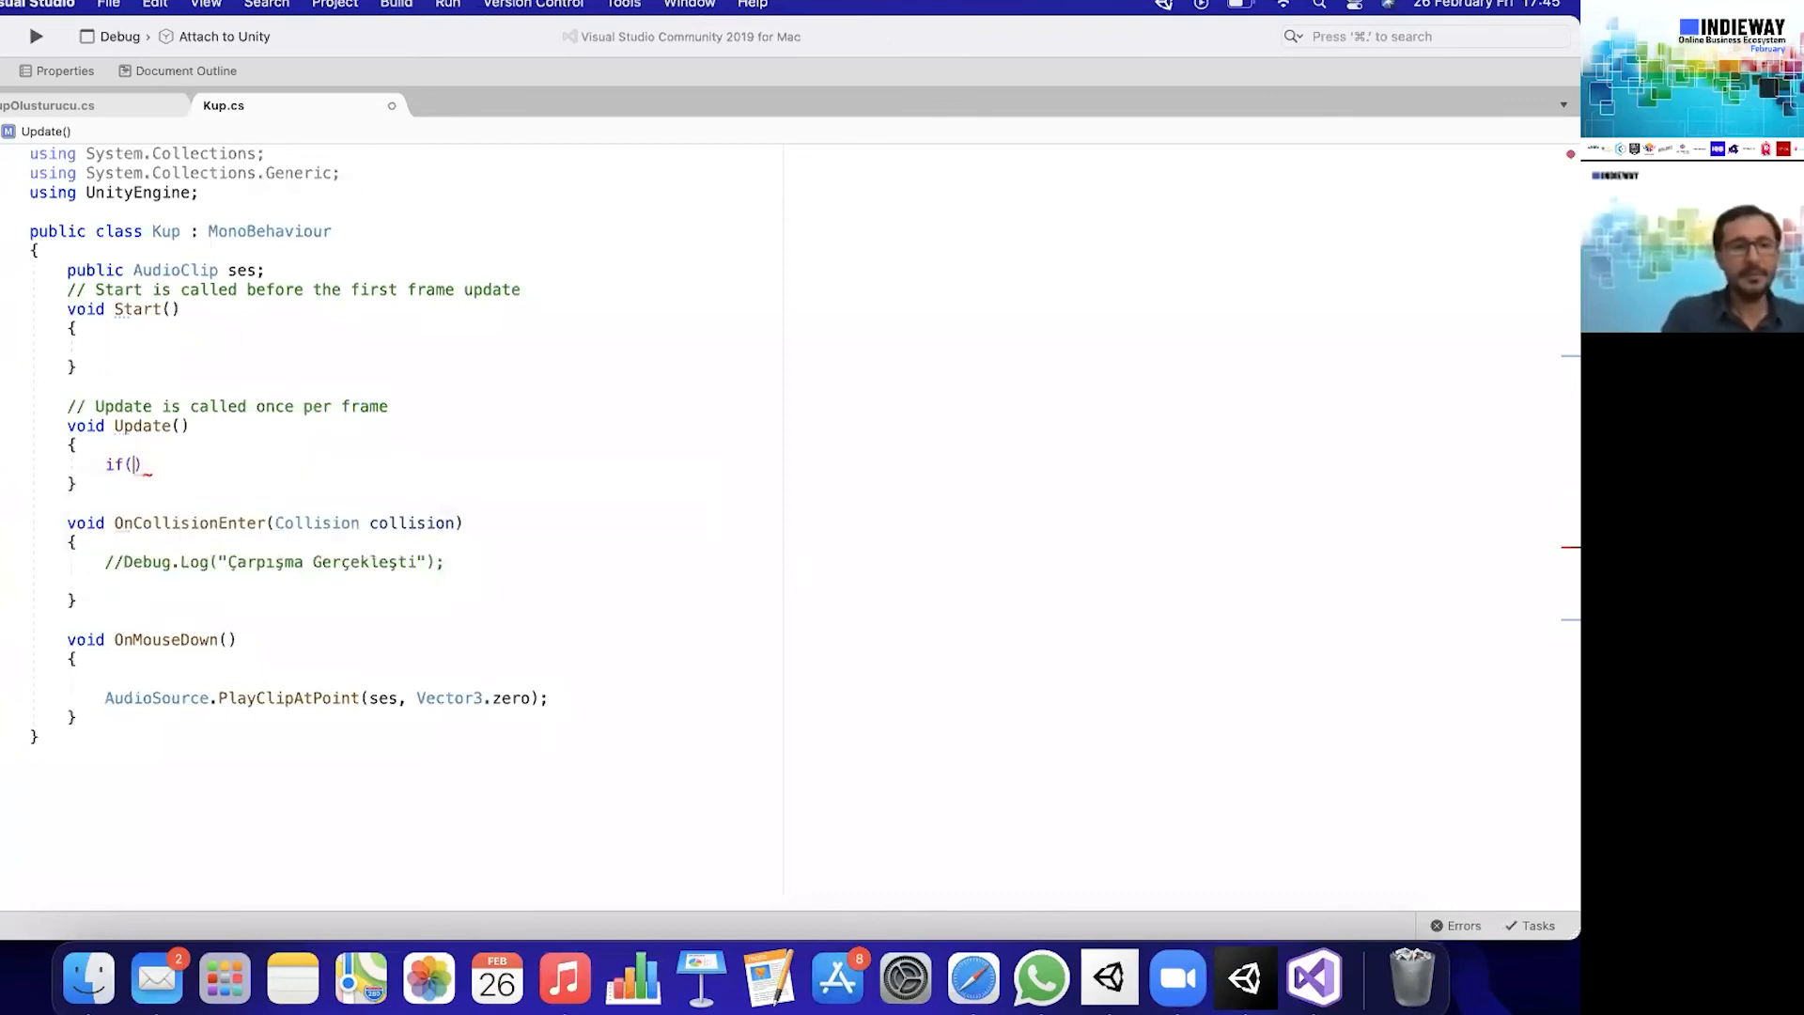
text(in)
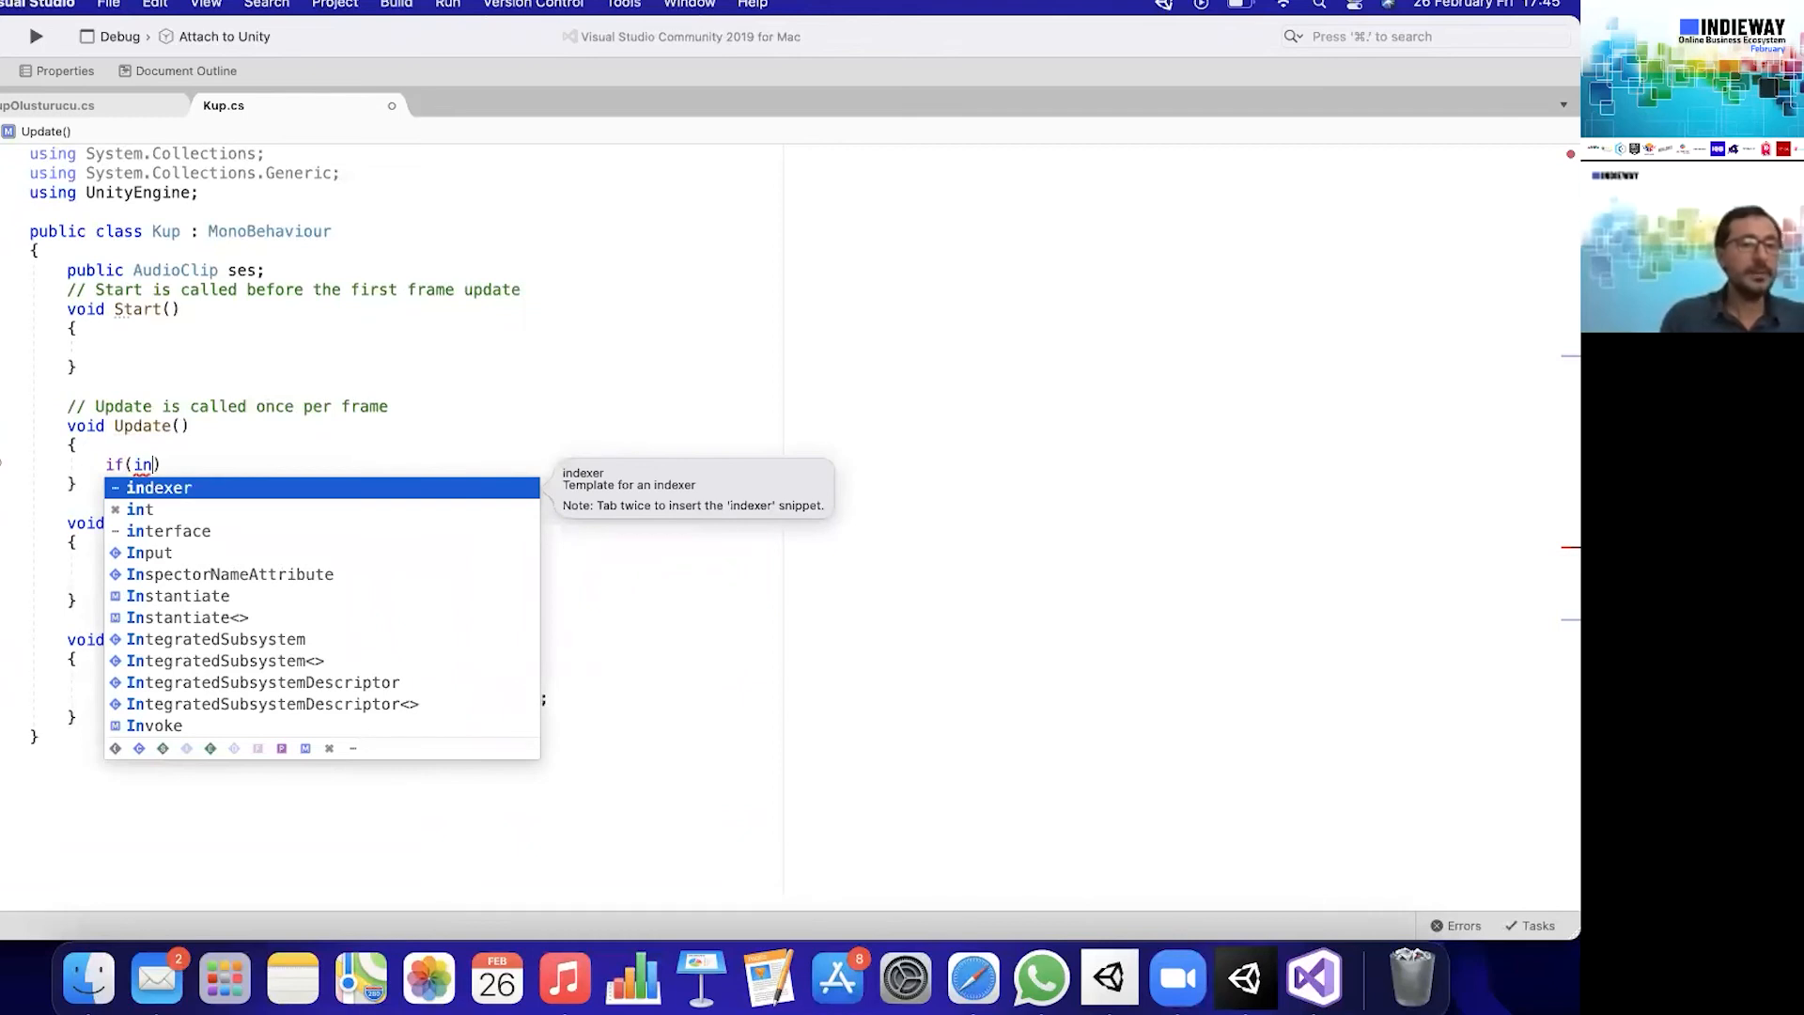
key(Down)
key(Down)
key(Down)
key(Return)
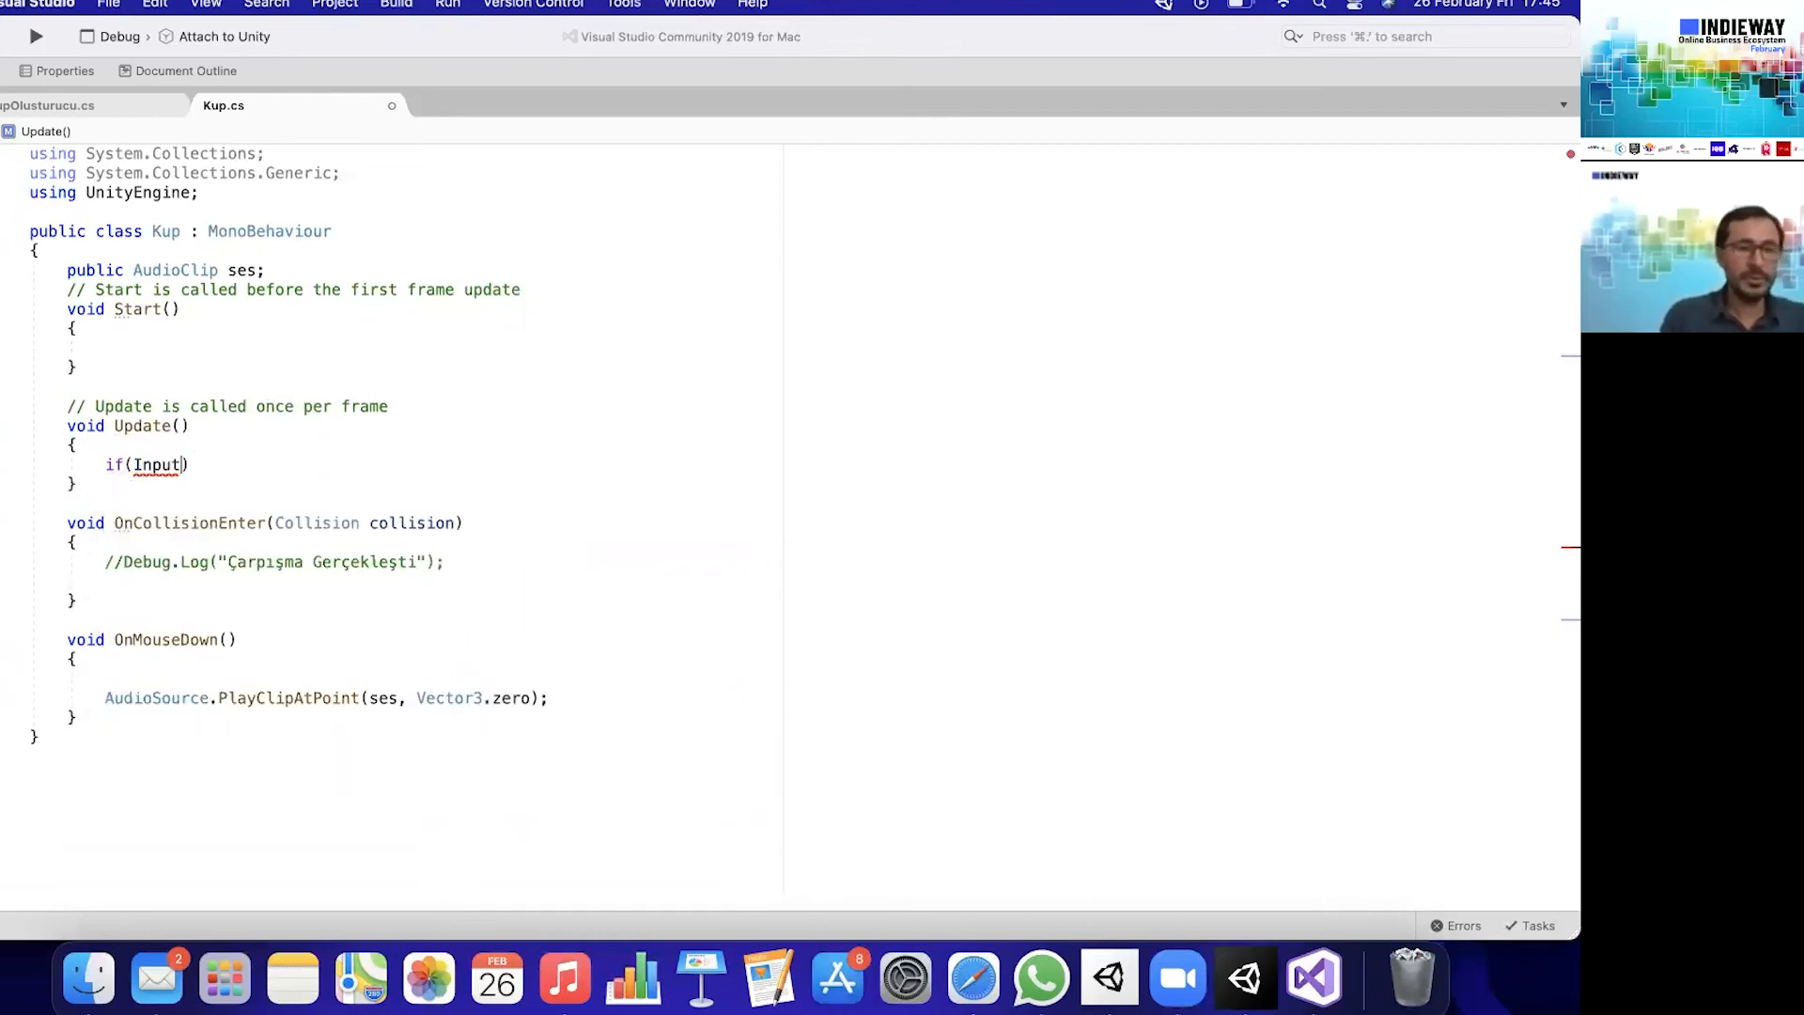
- Complete the if condition in Update() as Input.GetKeyDown(KeyCode.Z)
text(.get)
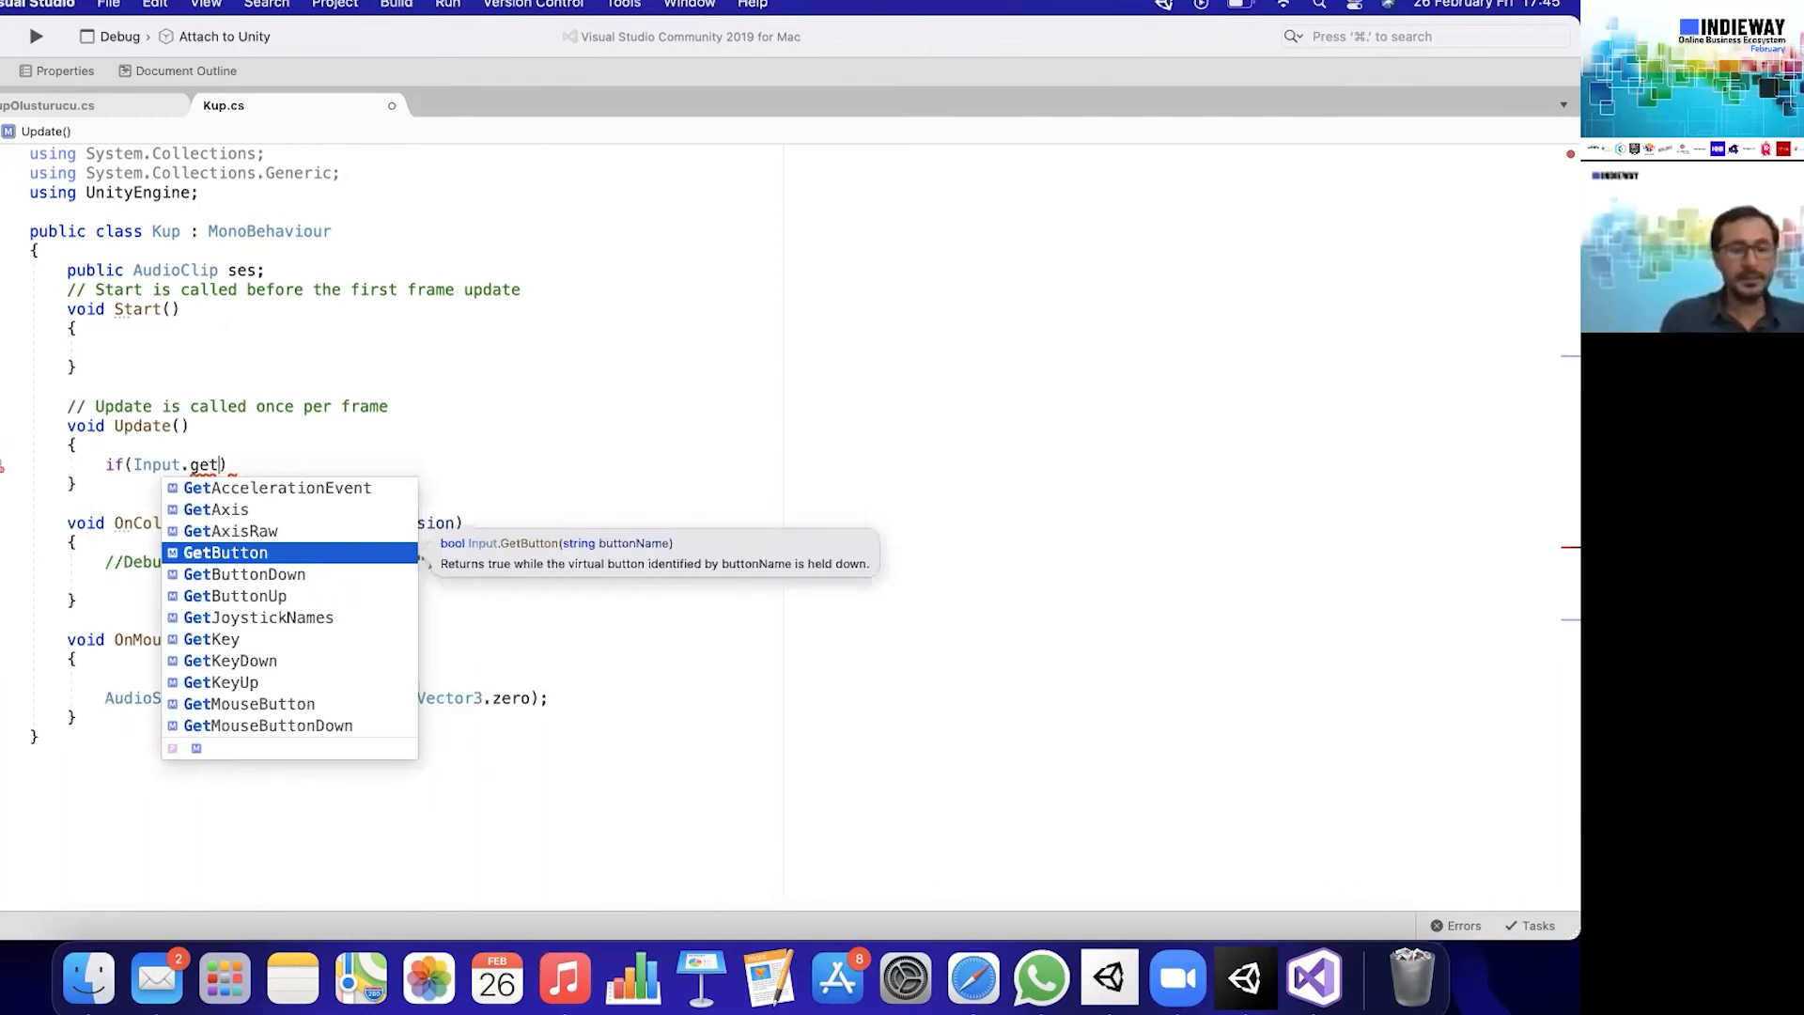
text(ke)
key(Down)
key(Return)
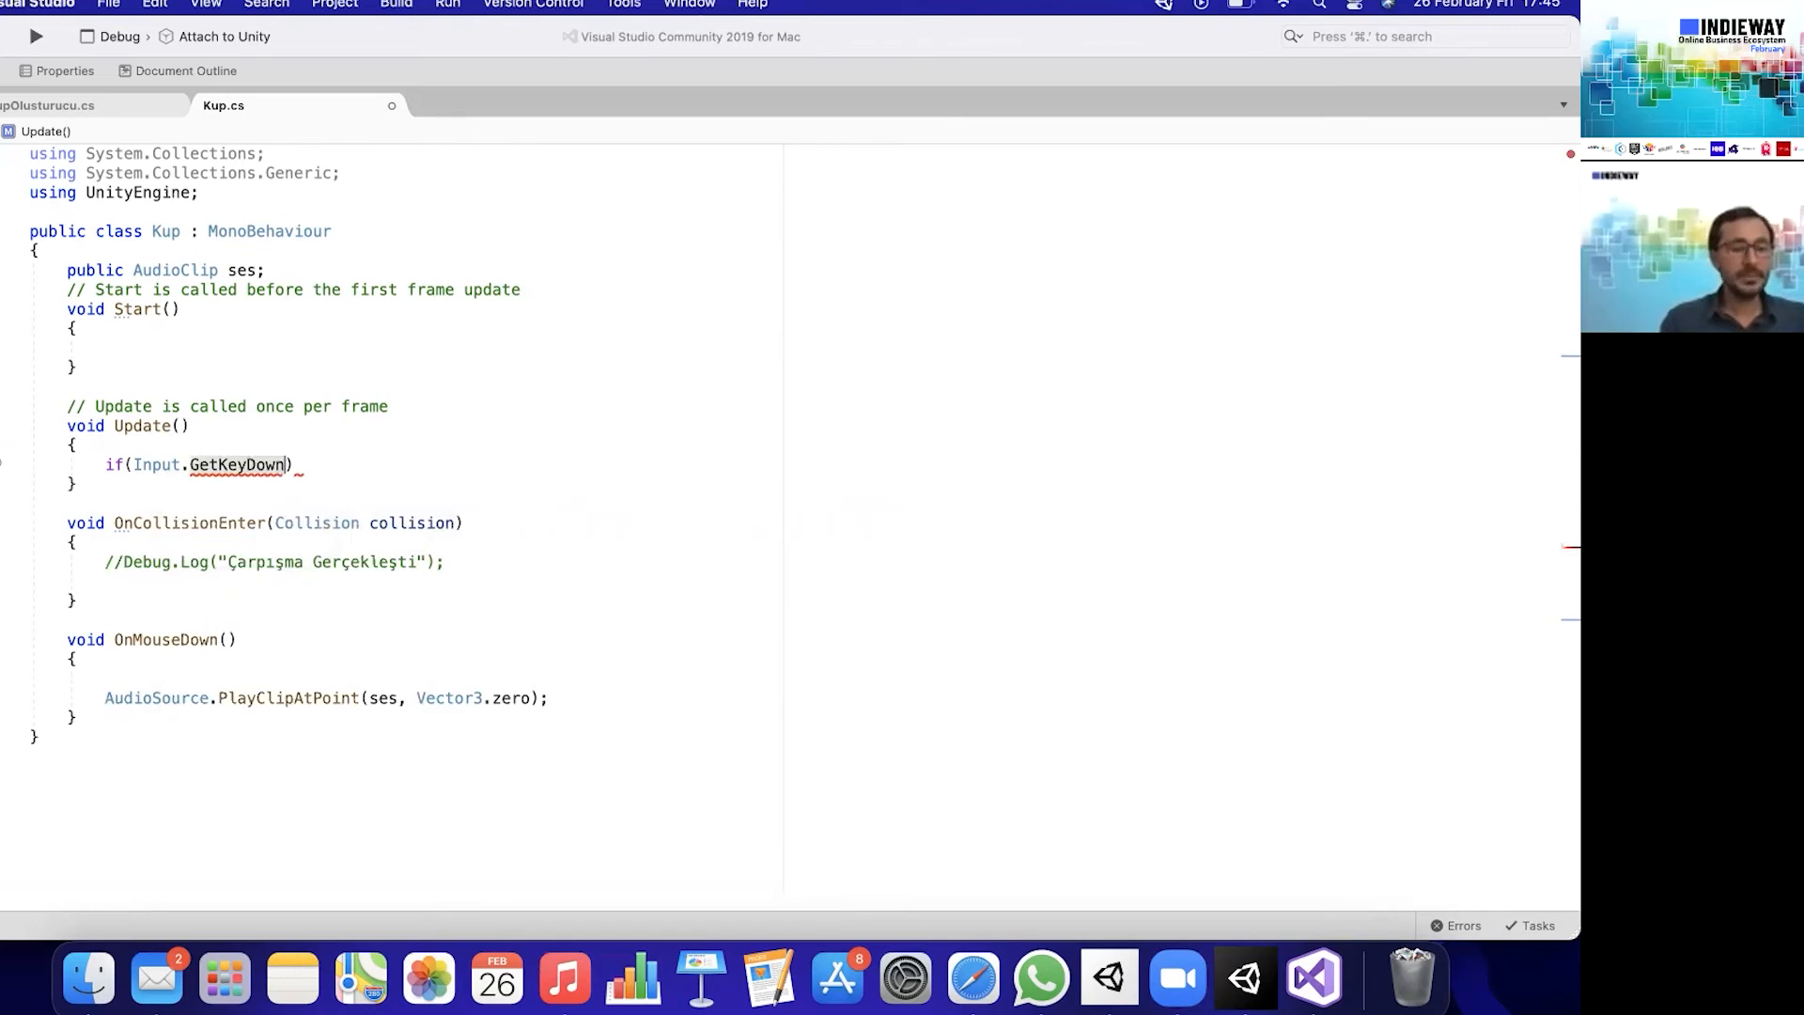
text(())
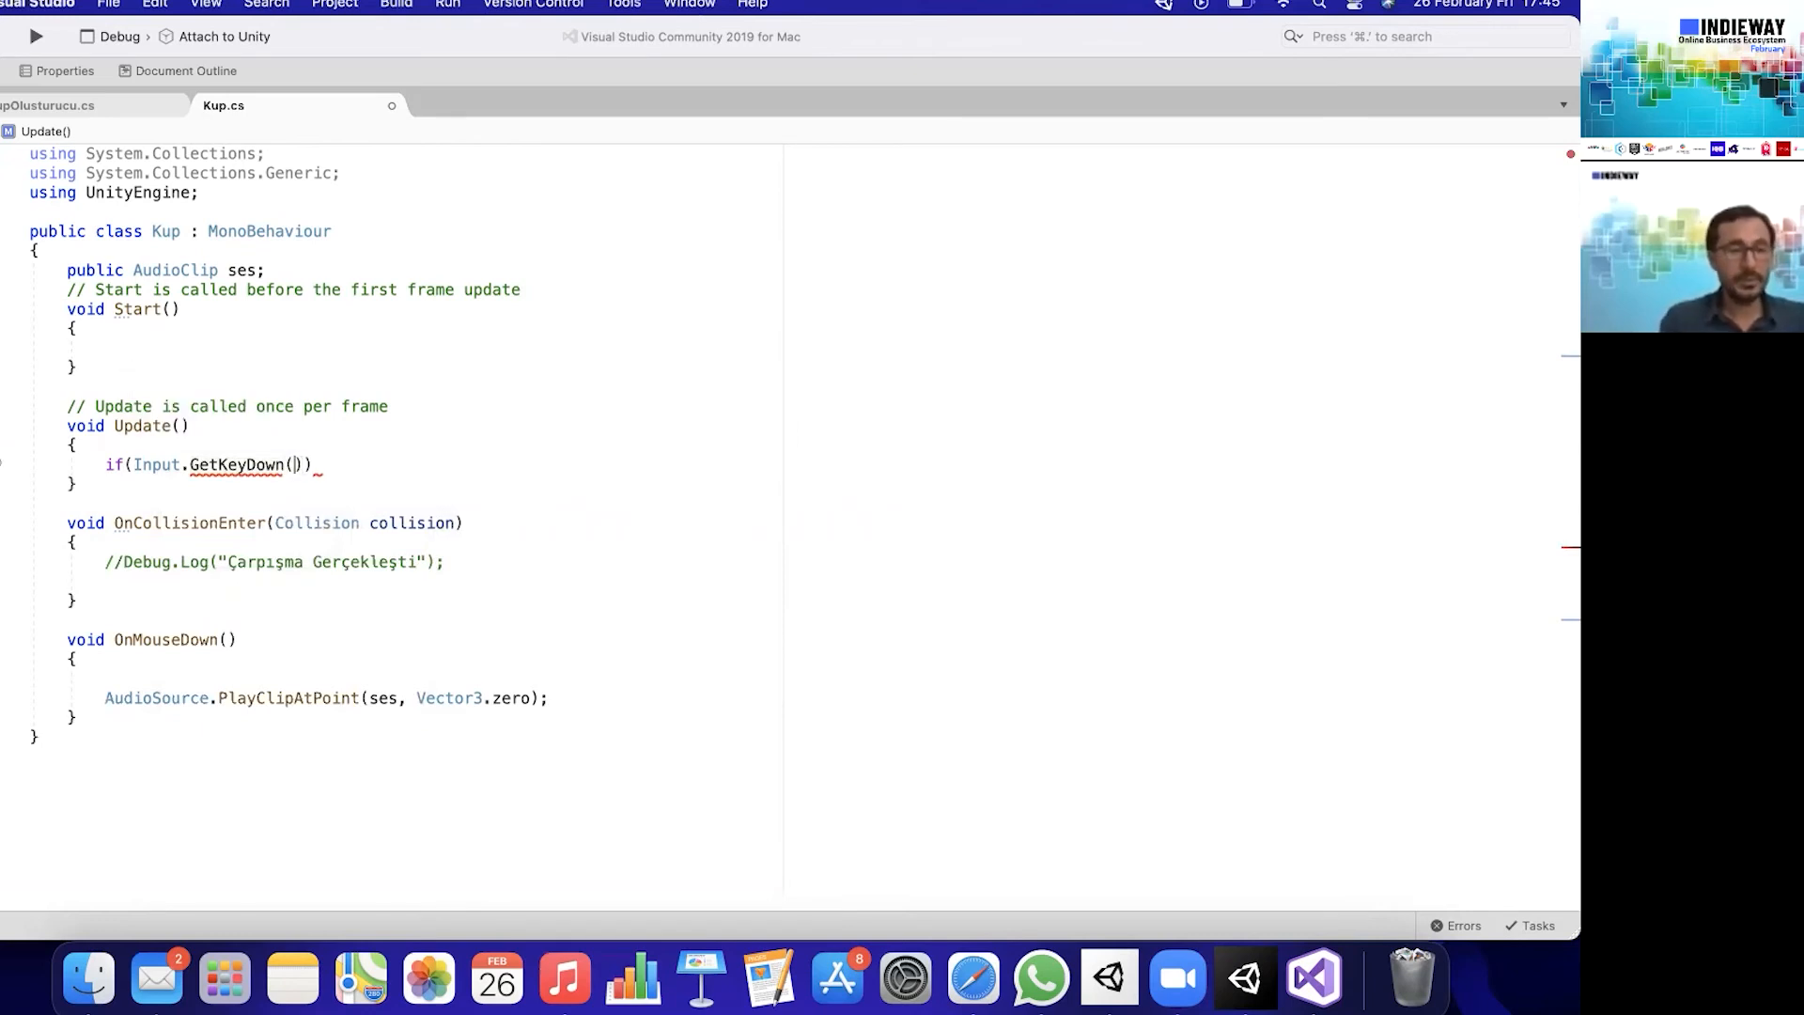
text(key)
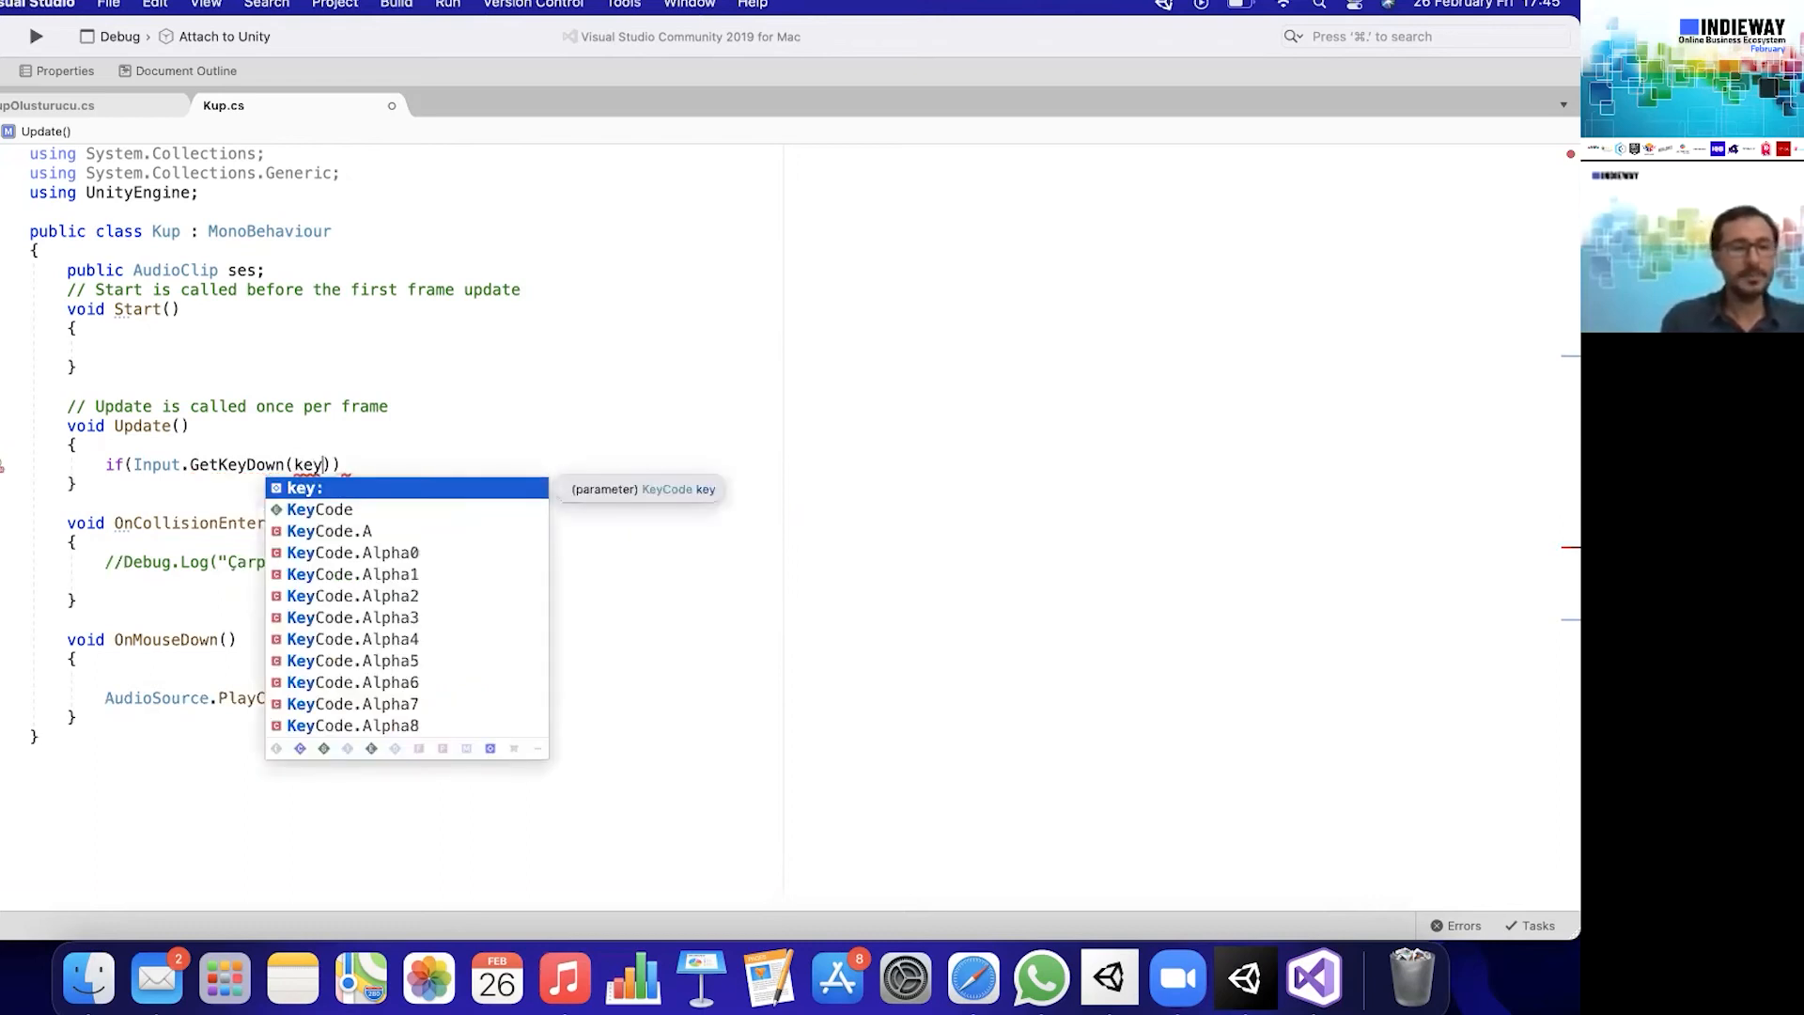
key(Down)
key(Return)
text(.)
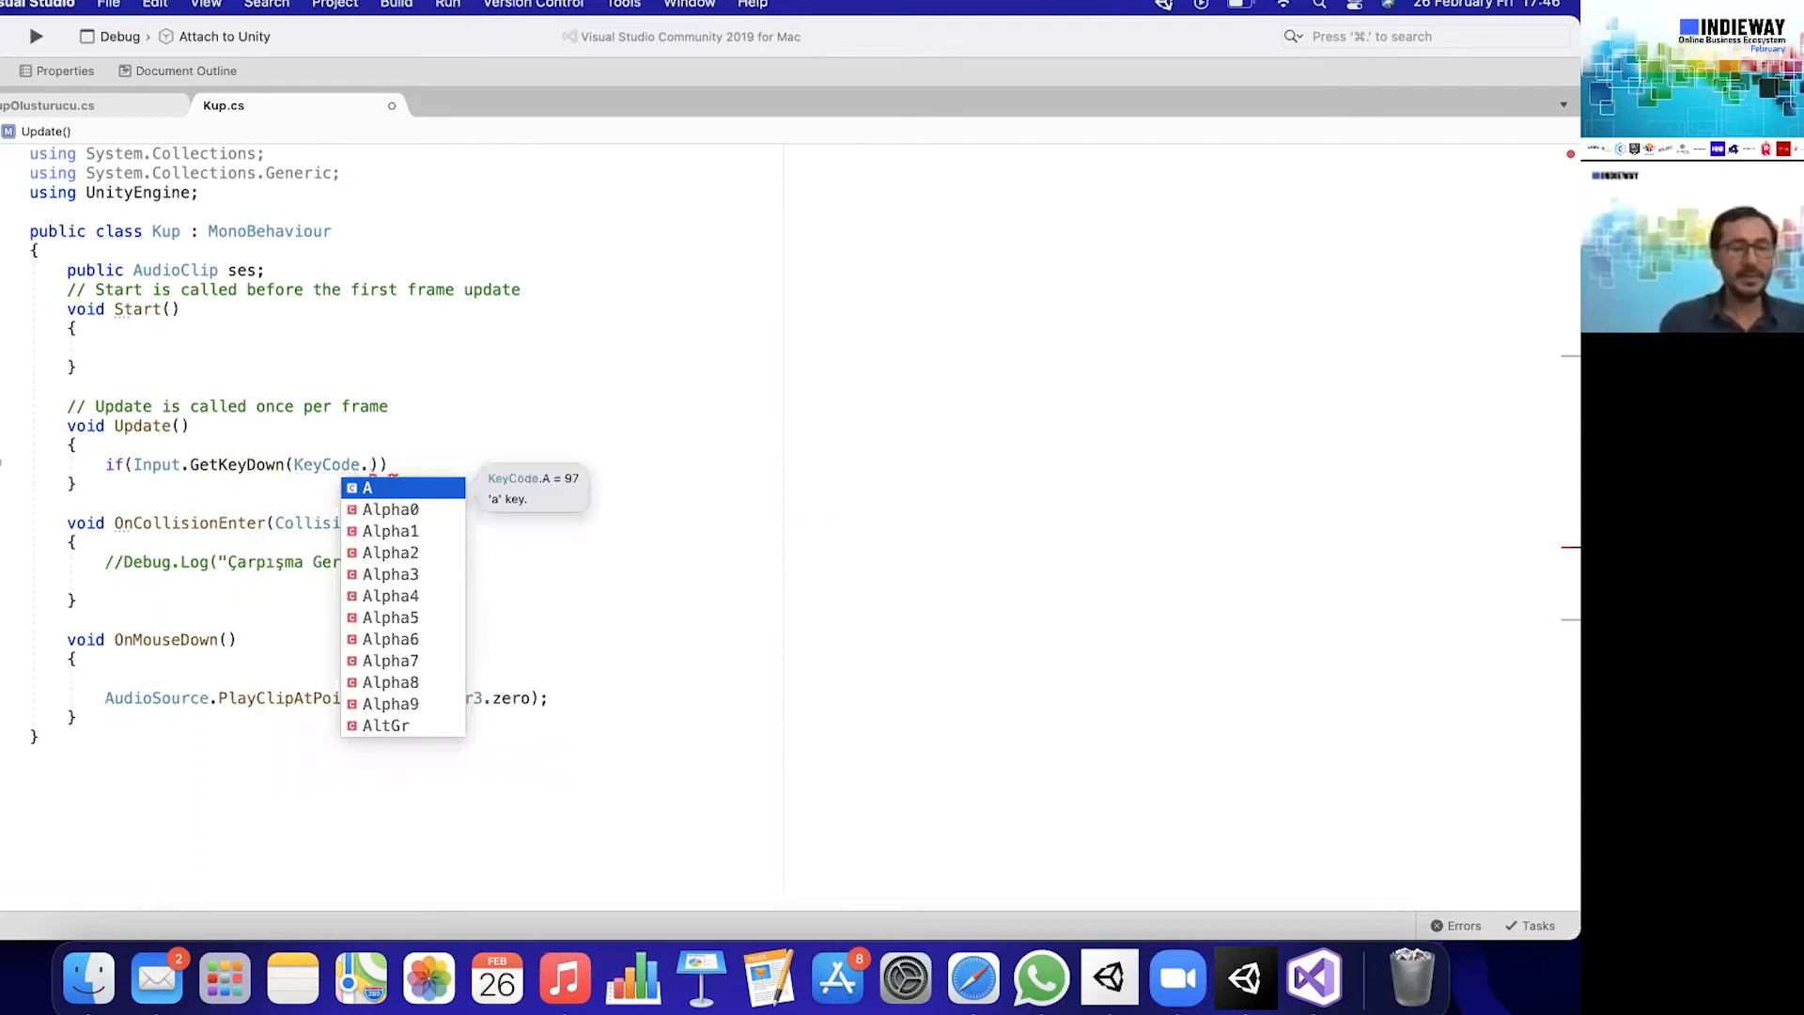
text(z)
key(Return)
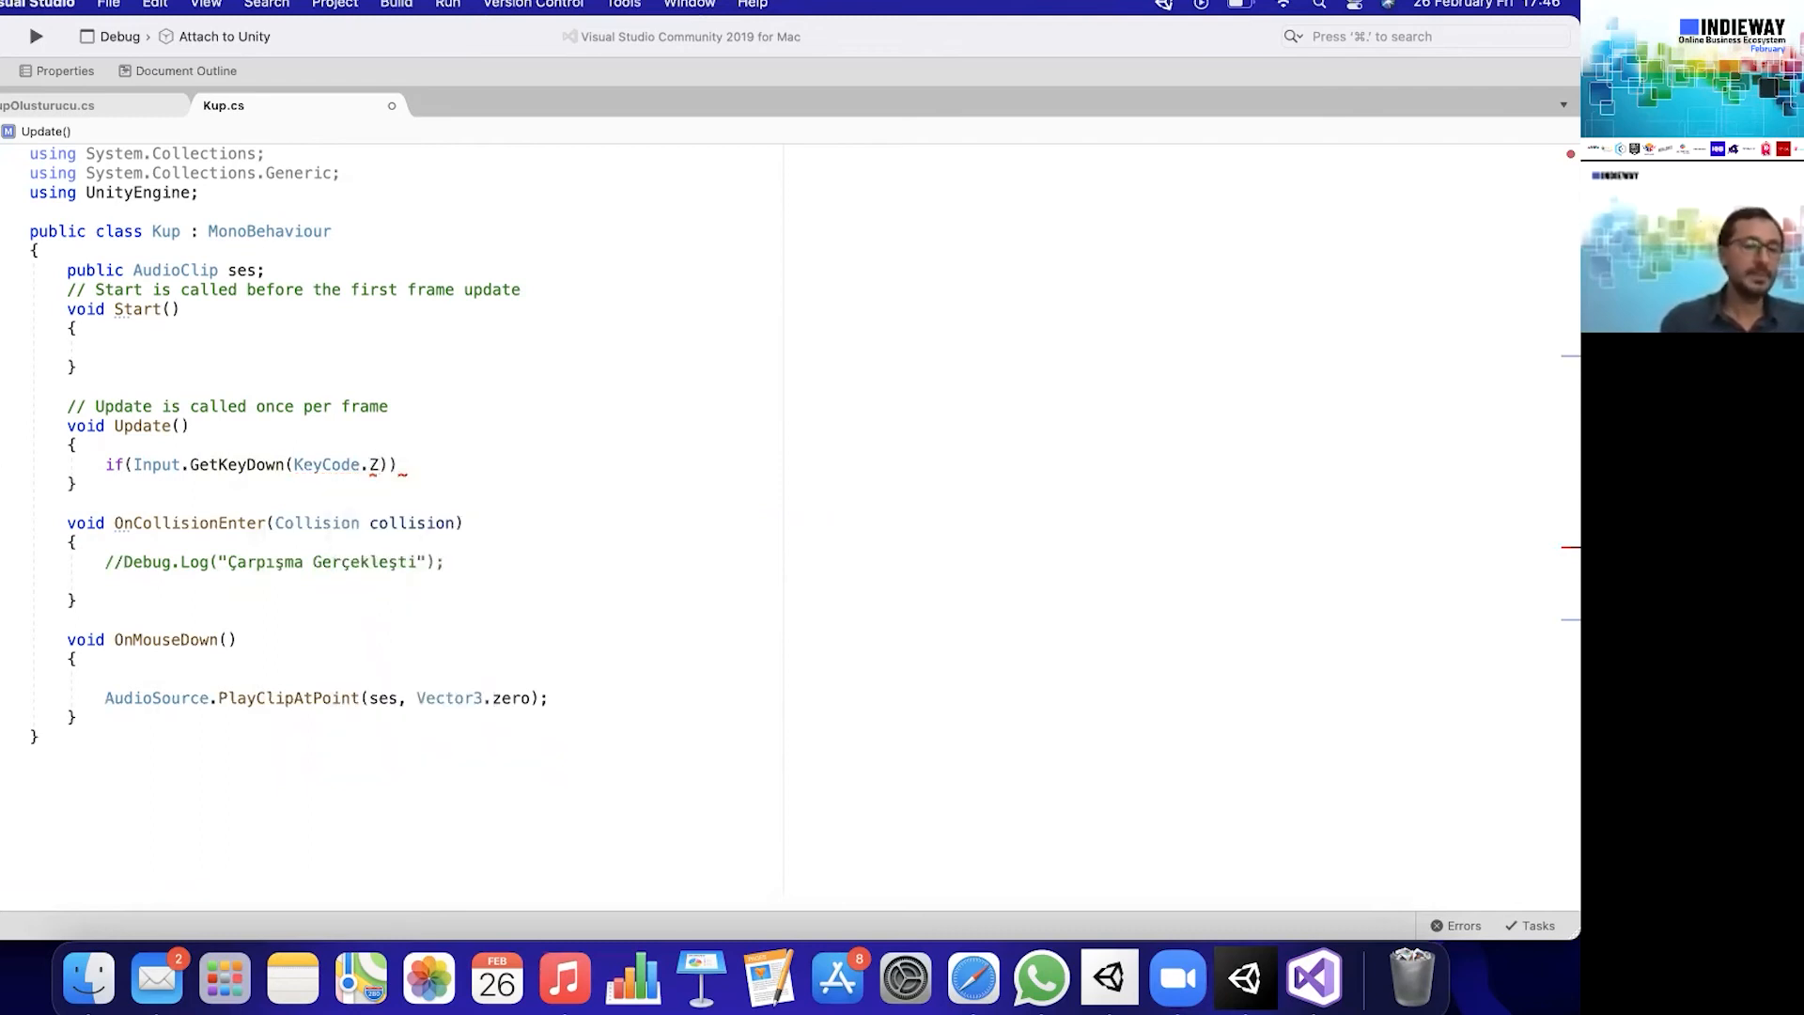
- Add a braced body to the if statement and move the AudioSource.PlayClipAtPoint line from OnMouseDown() into it
click(424, 460)
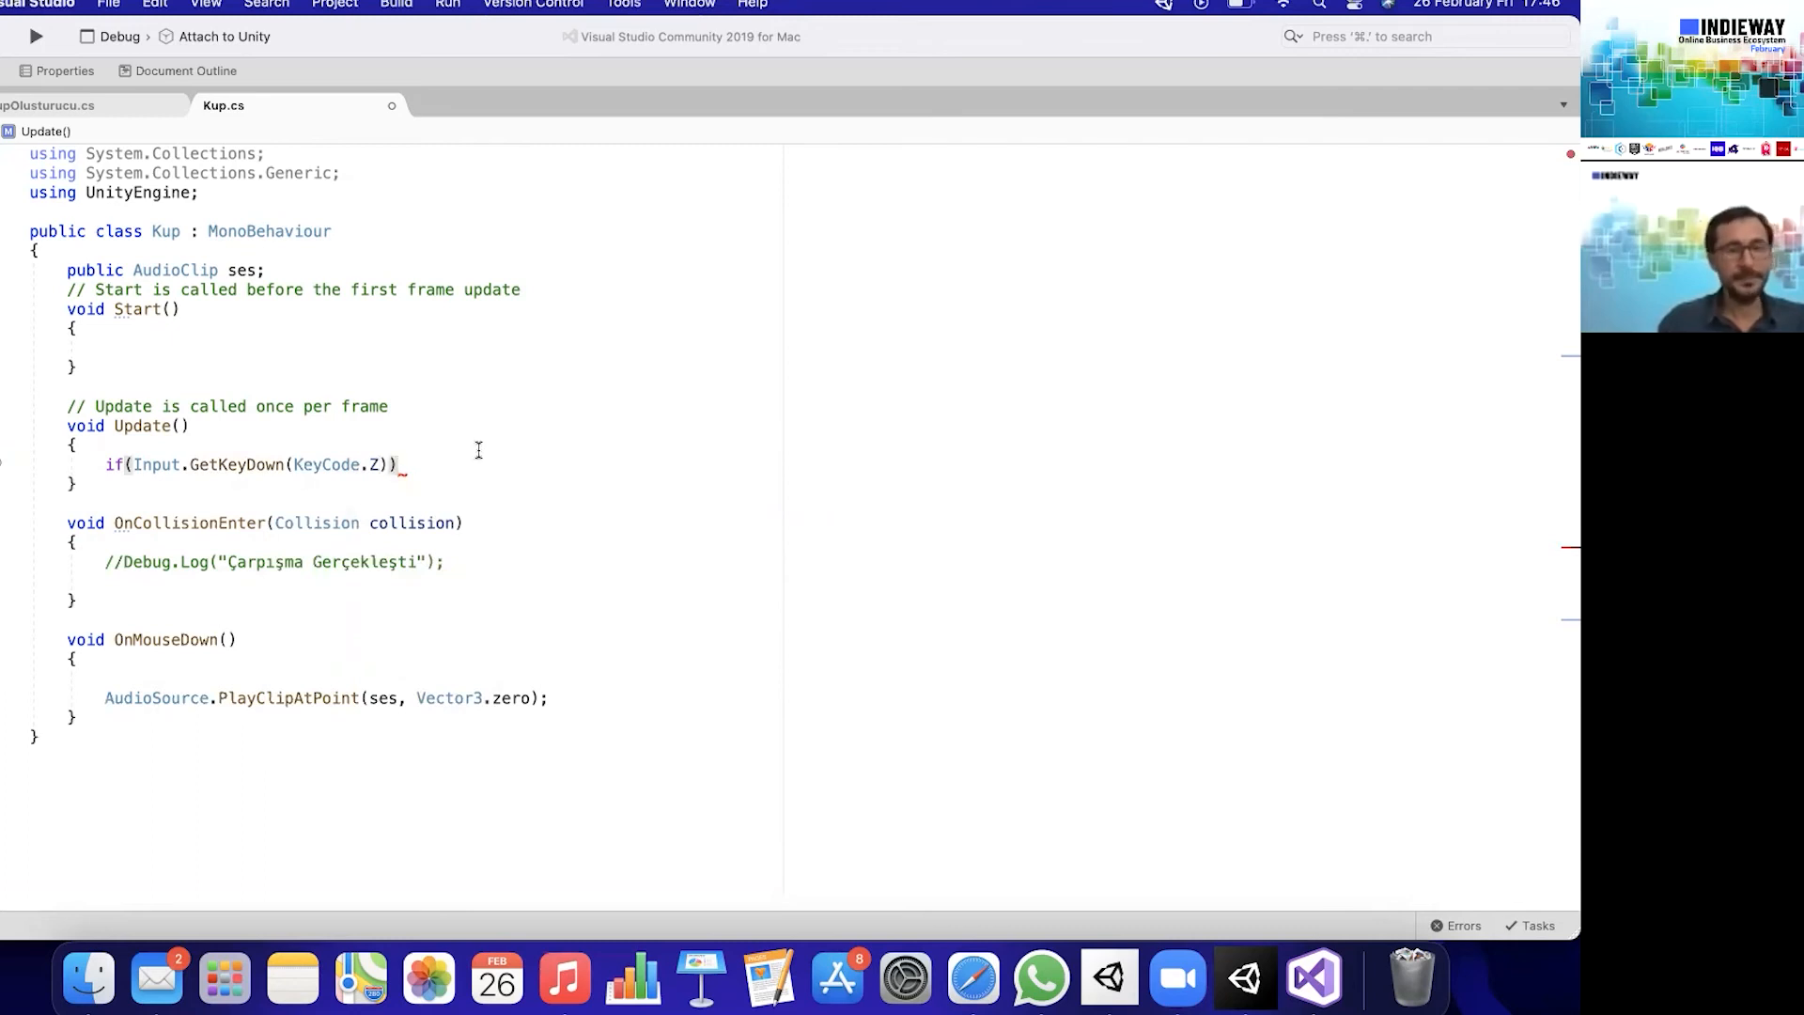
text({)
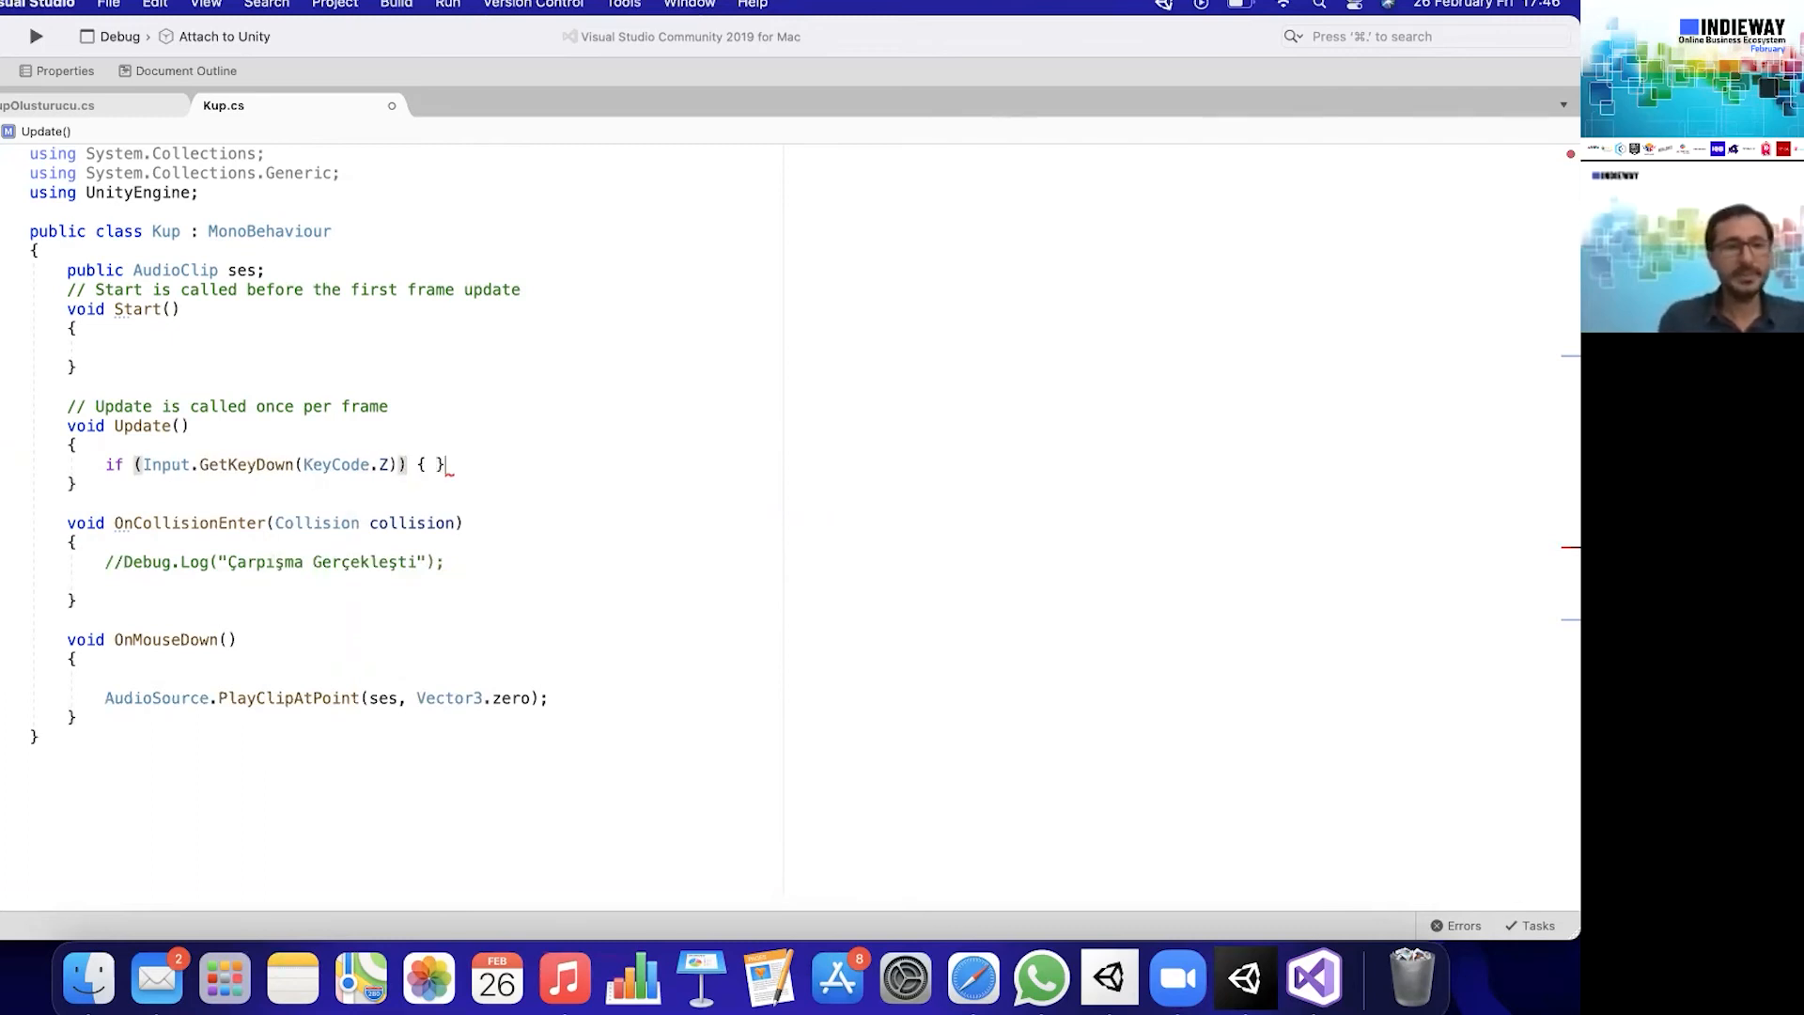
key(Return)
key(Return)
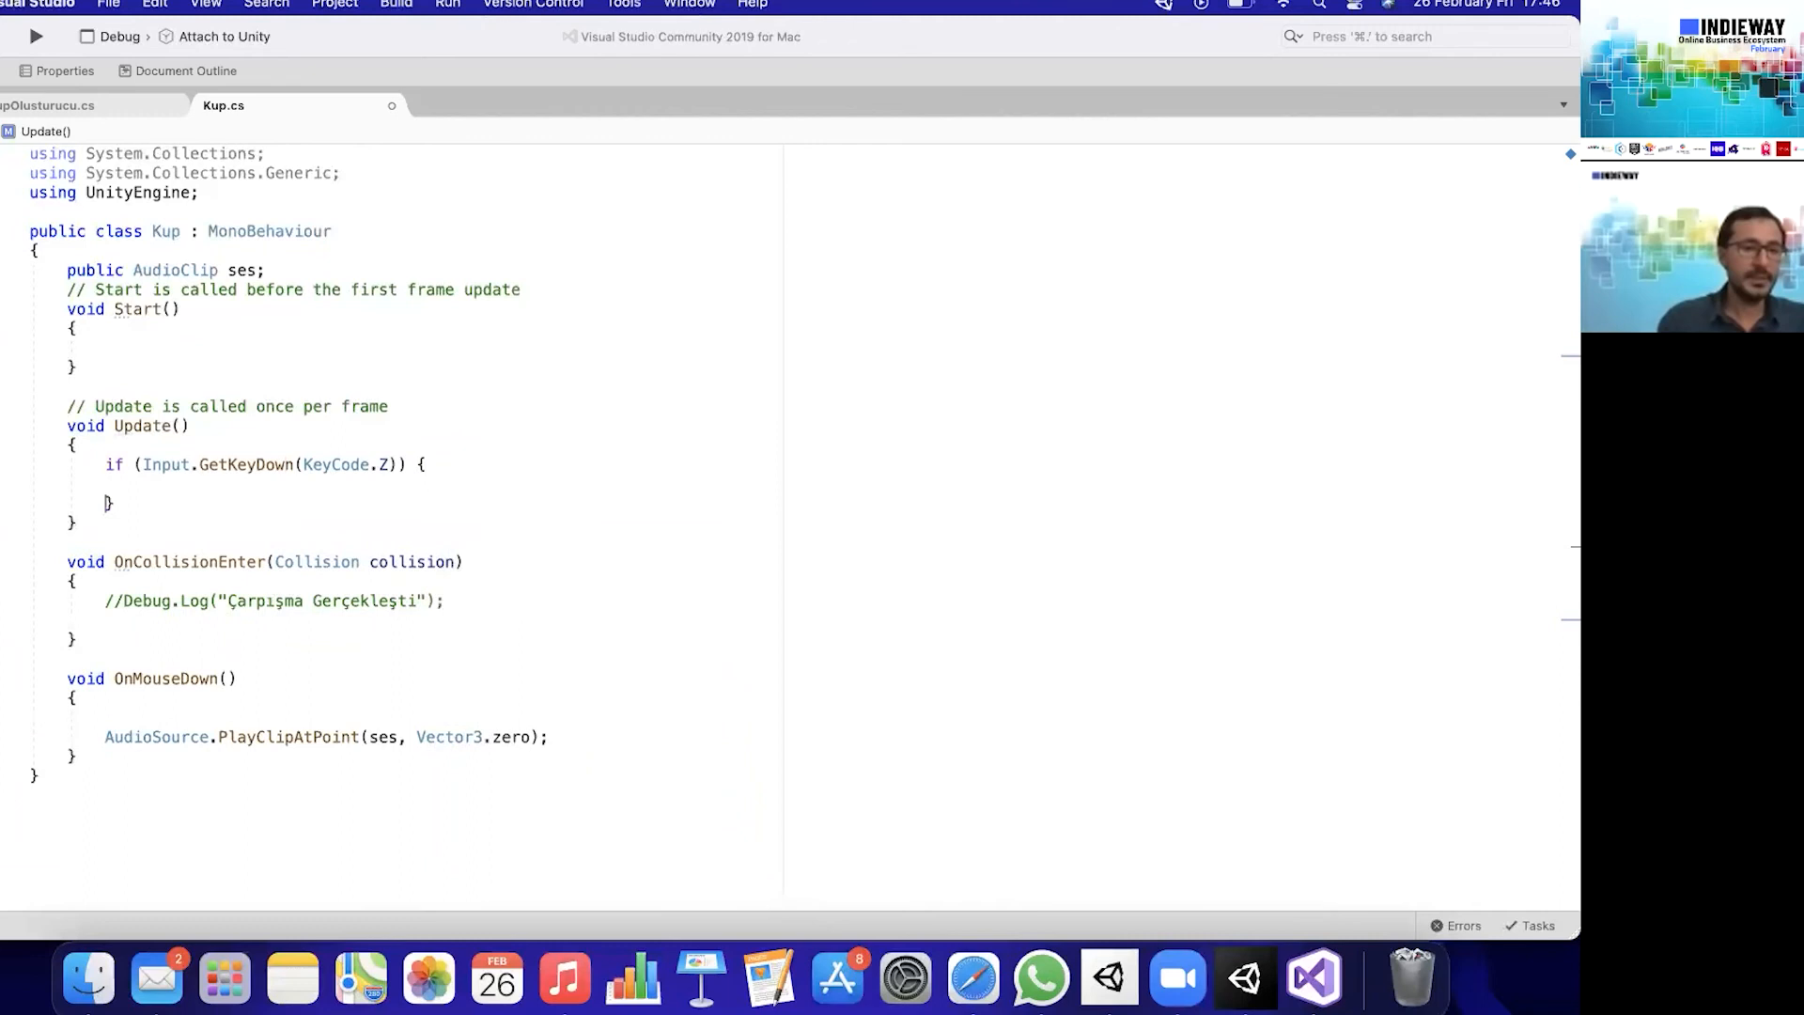
drag(93, 739, 709, 742)
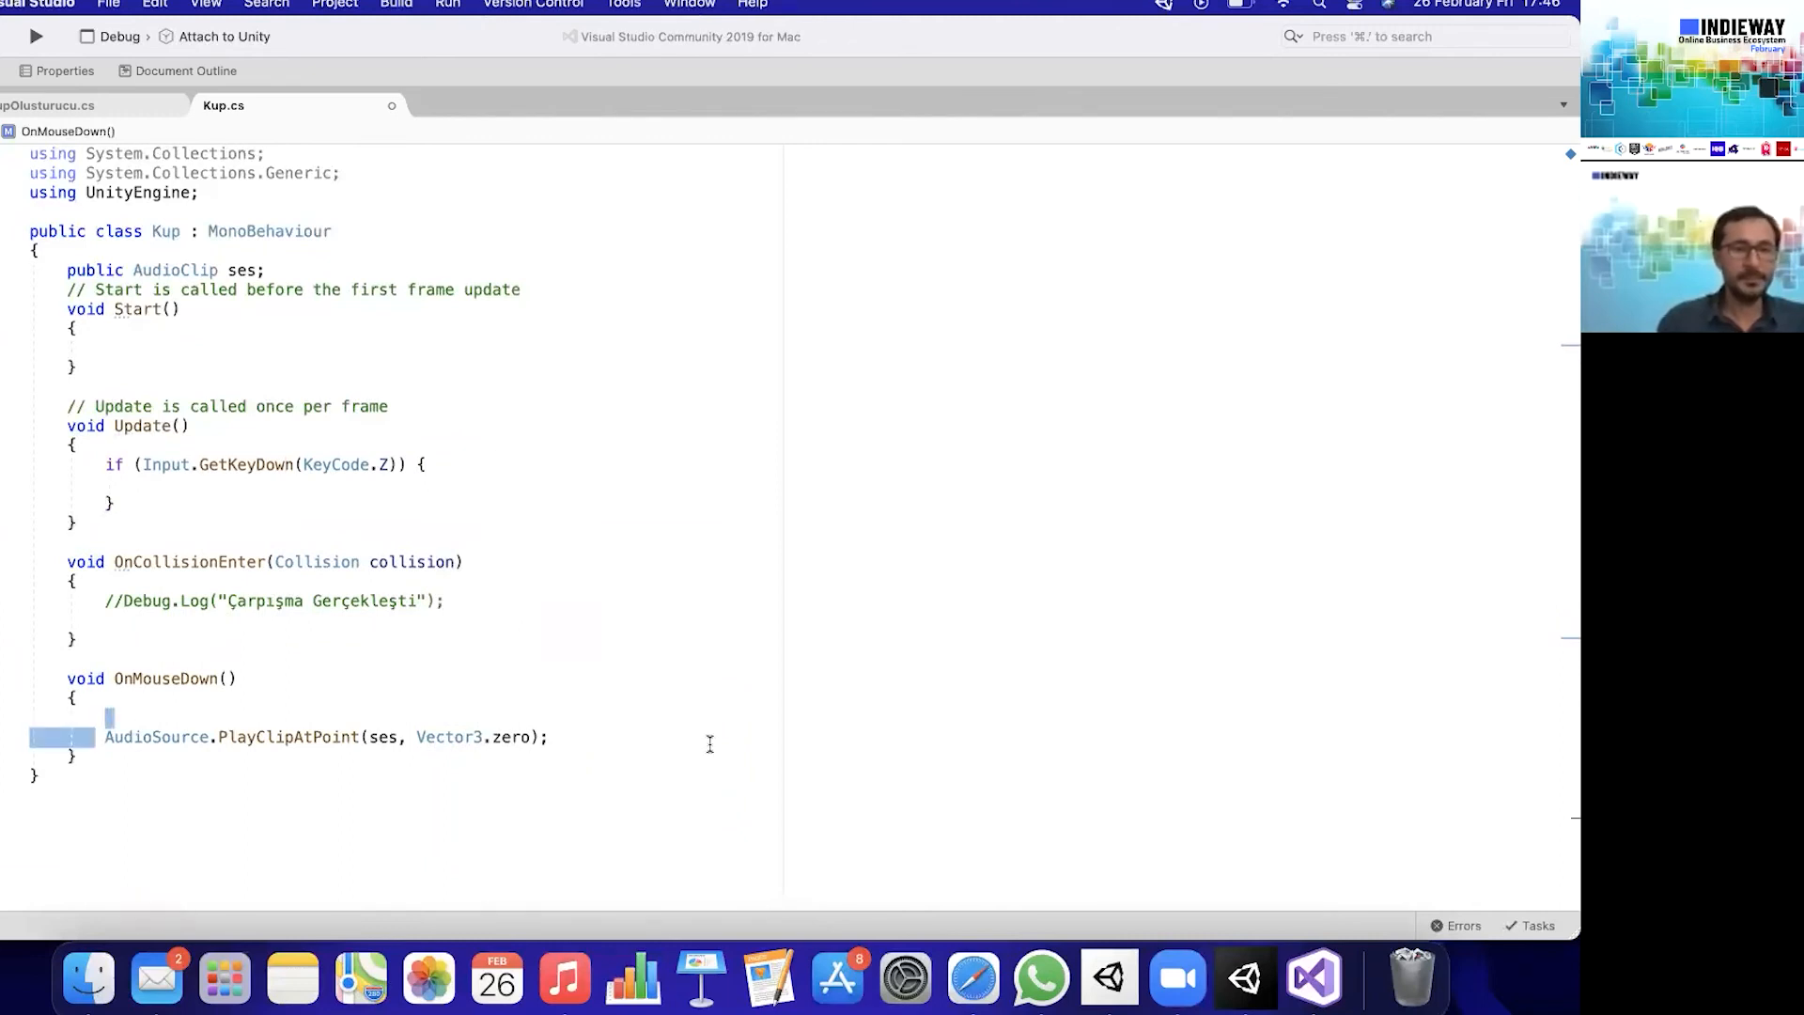
key(super+x)
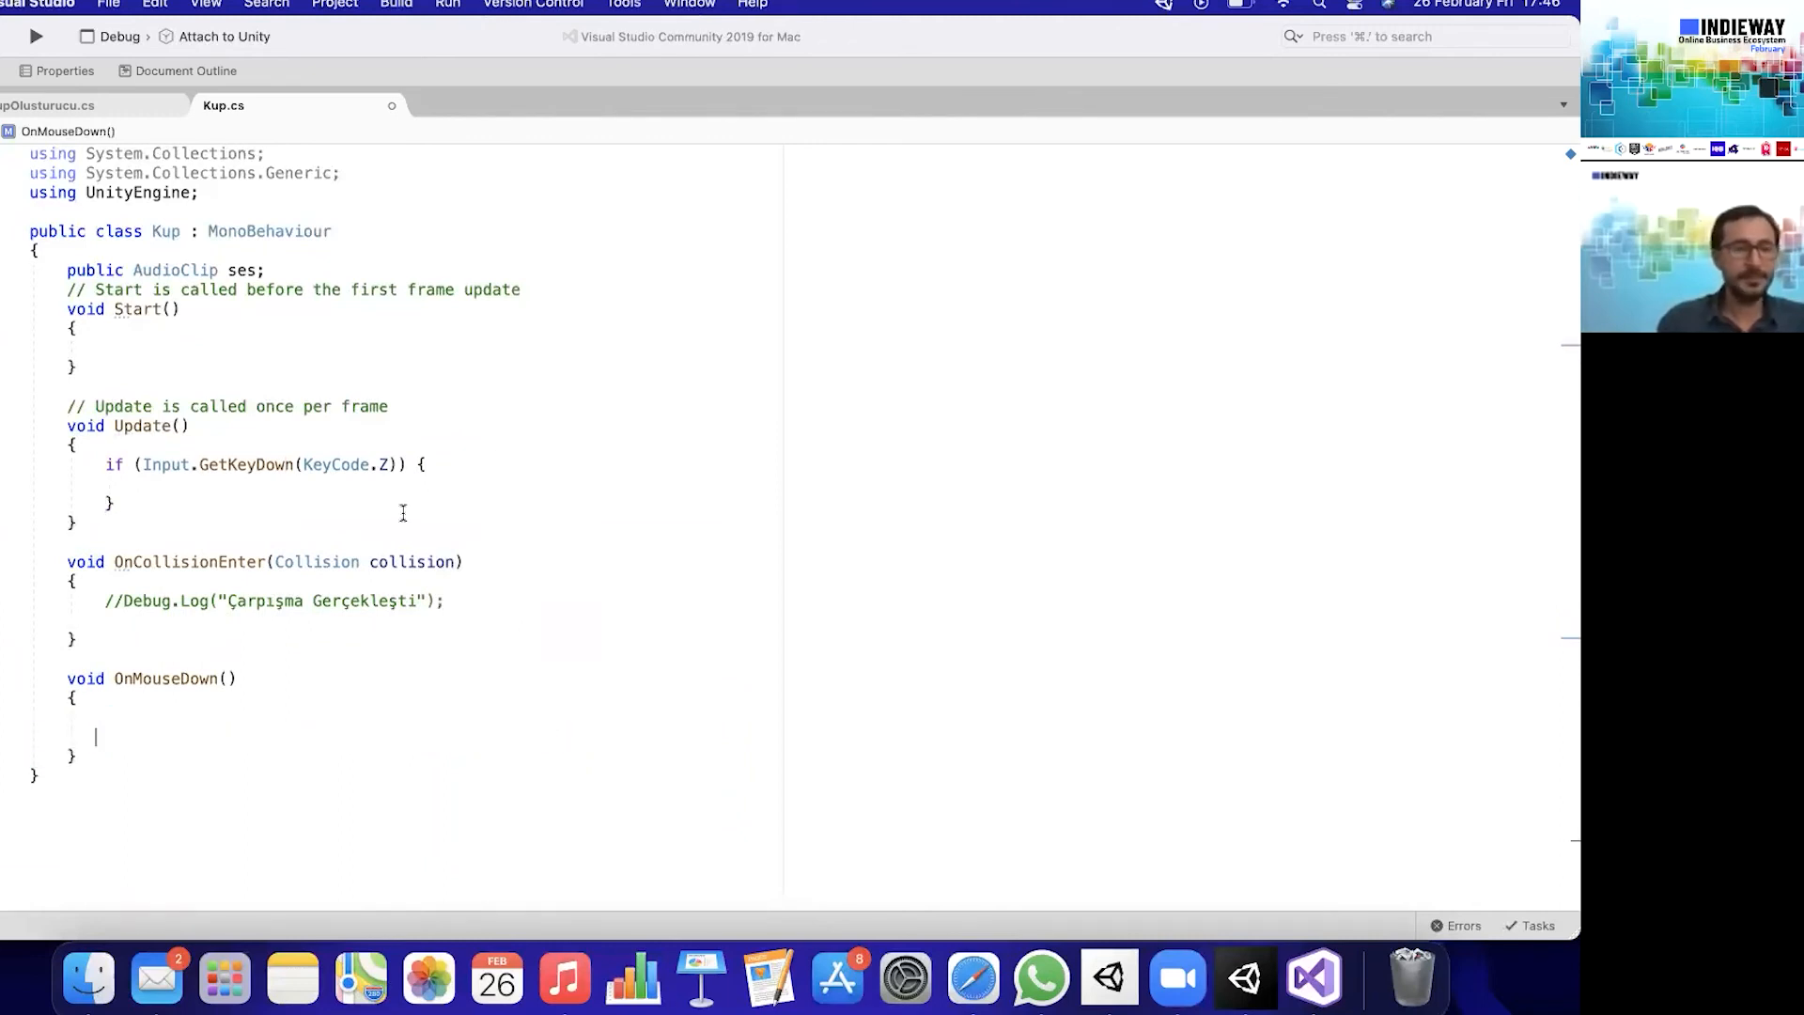
click(254, 493)
key(super+v)
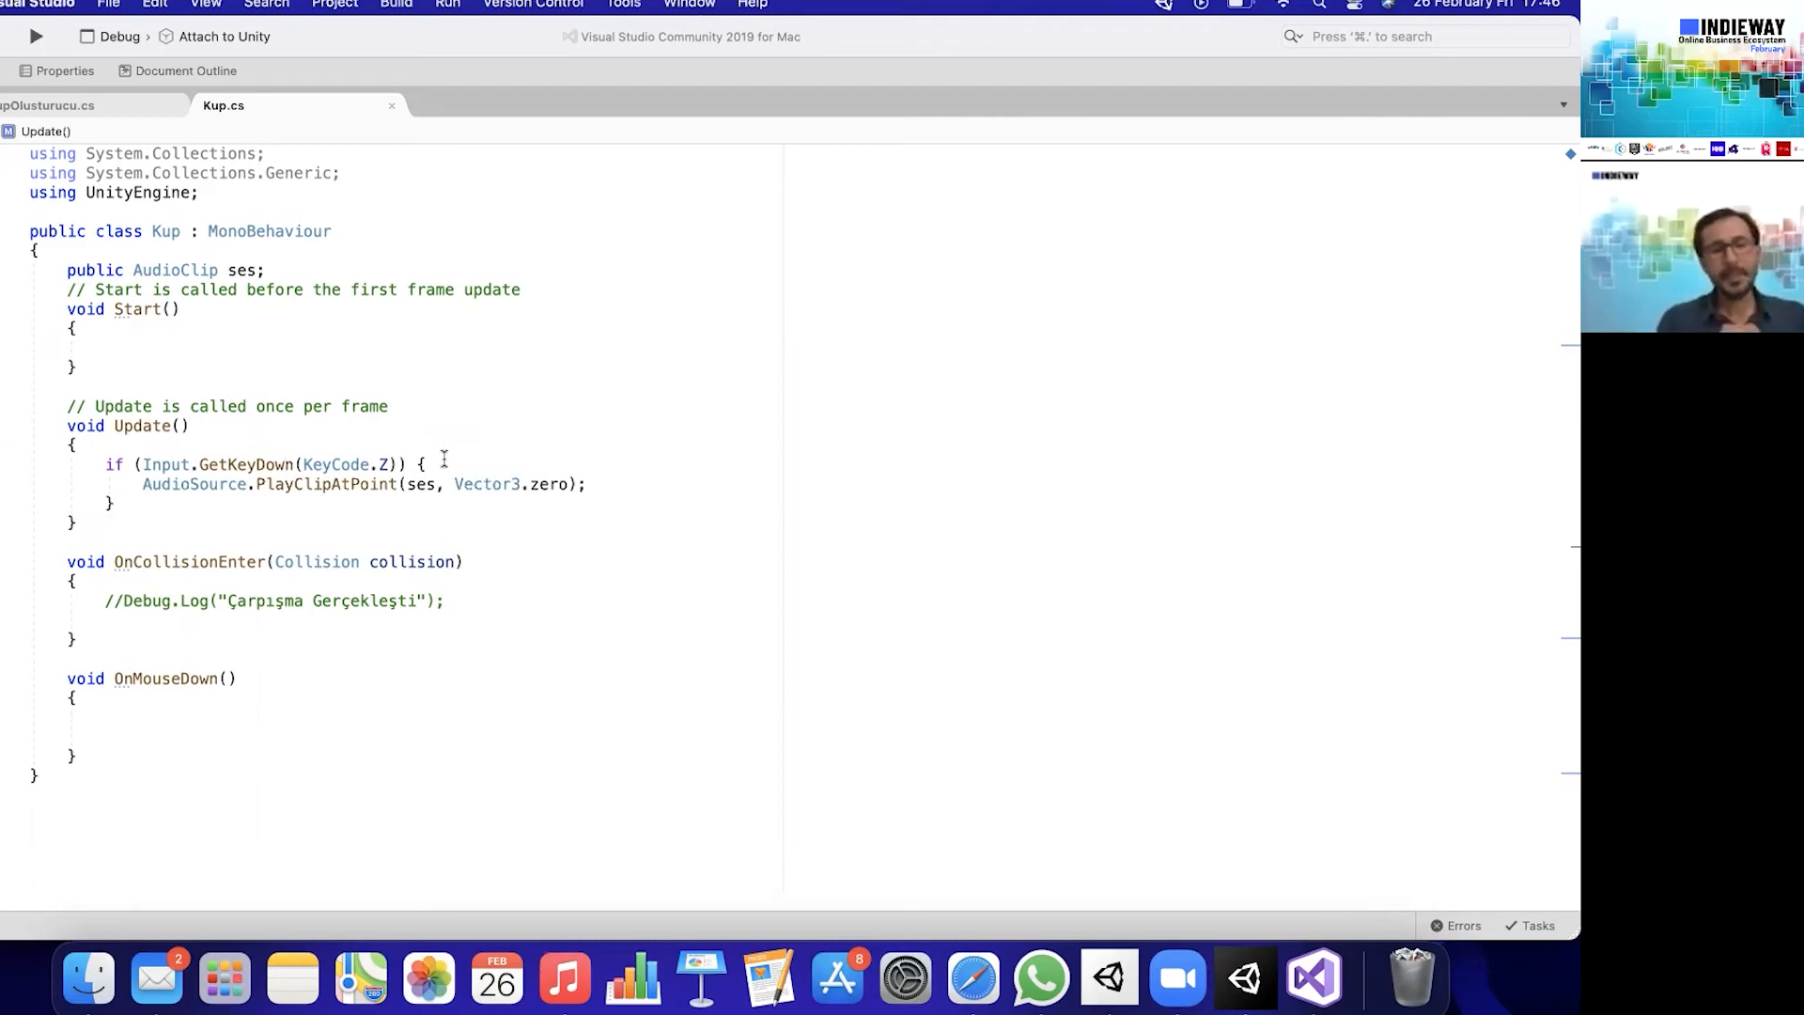
- Turn the ses field into an AudioClip[] array and pass ses[0] to PlayClipAtPoint
click(293, 270)
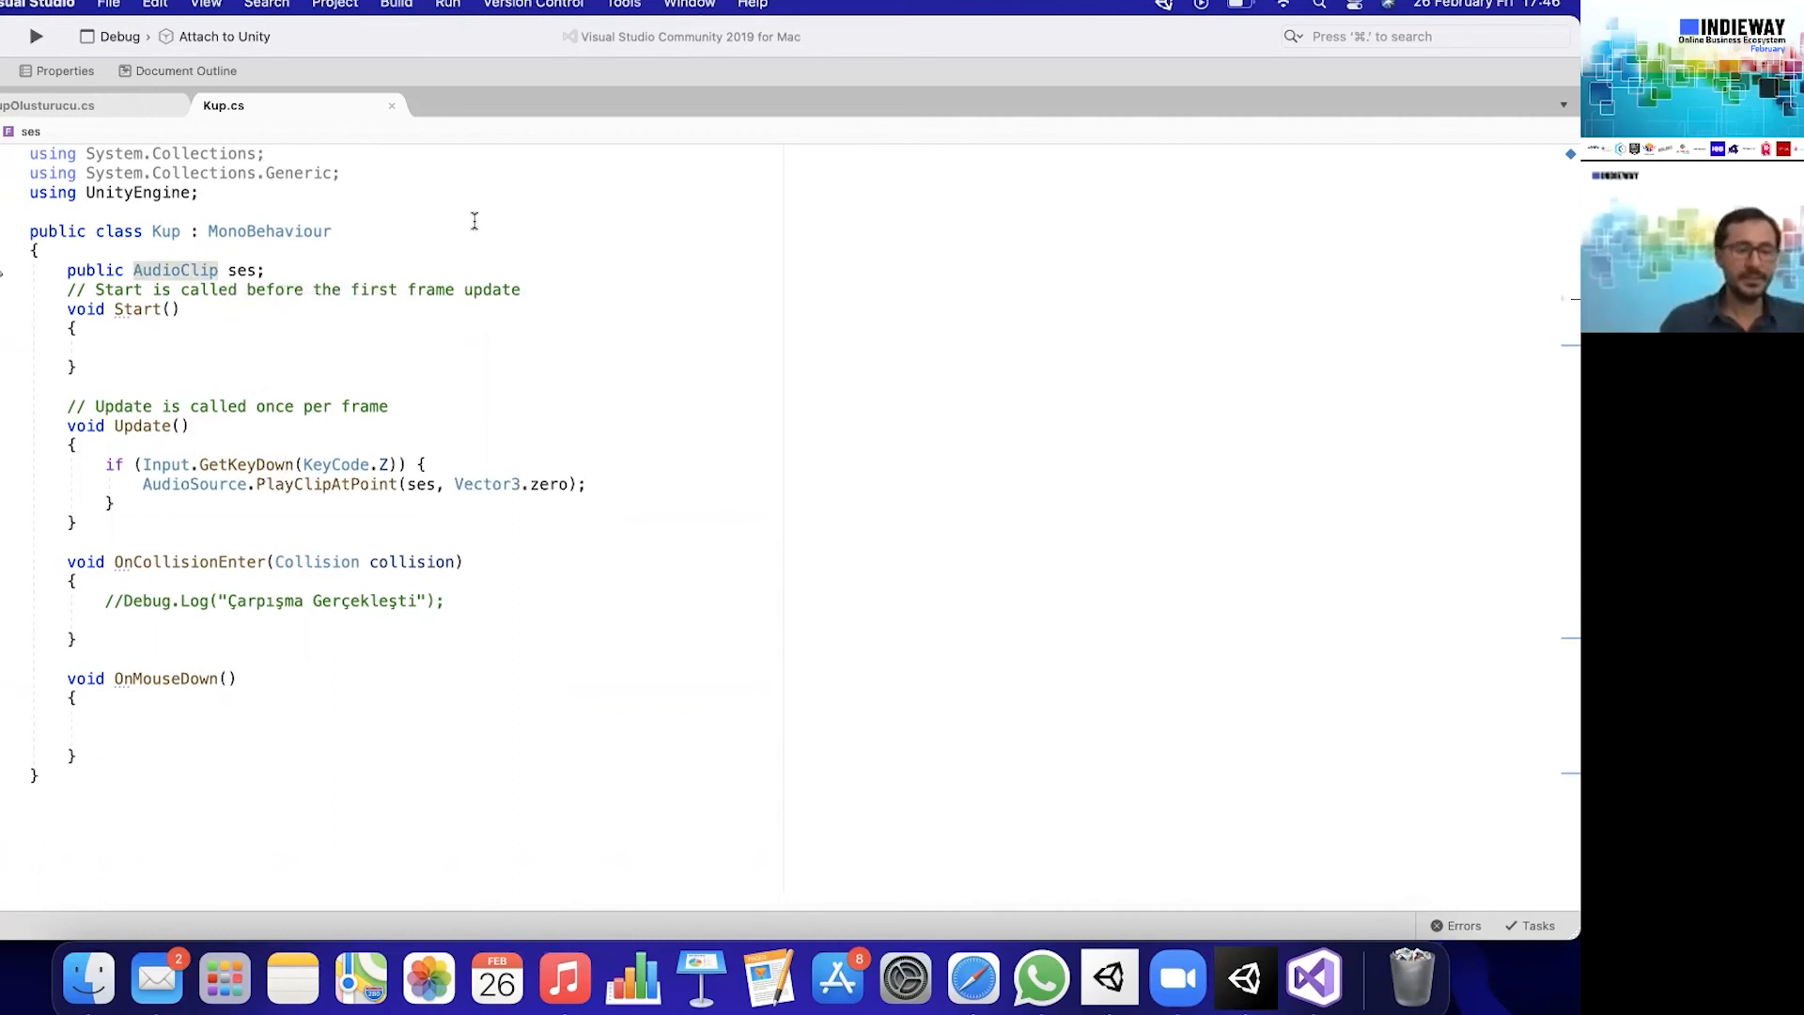
text([])
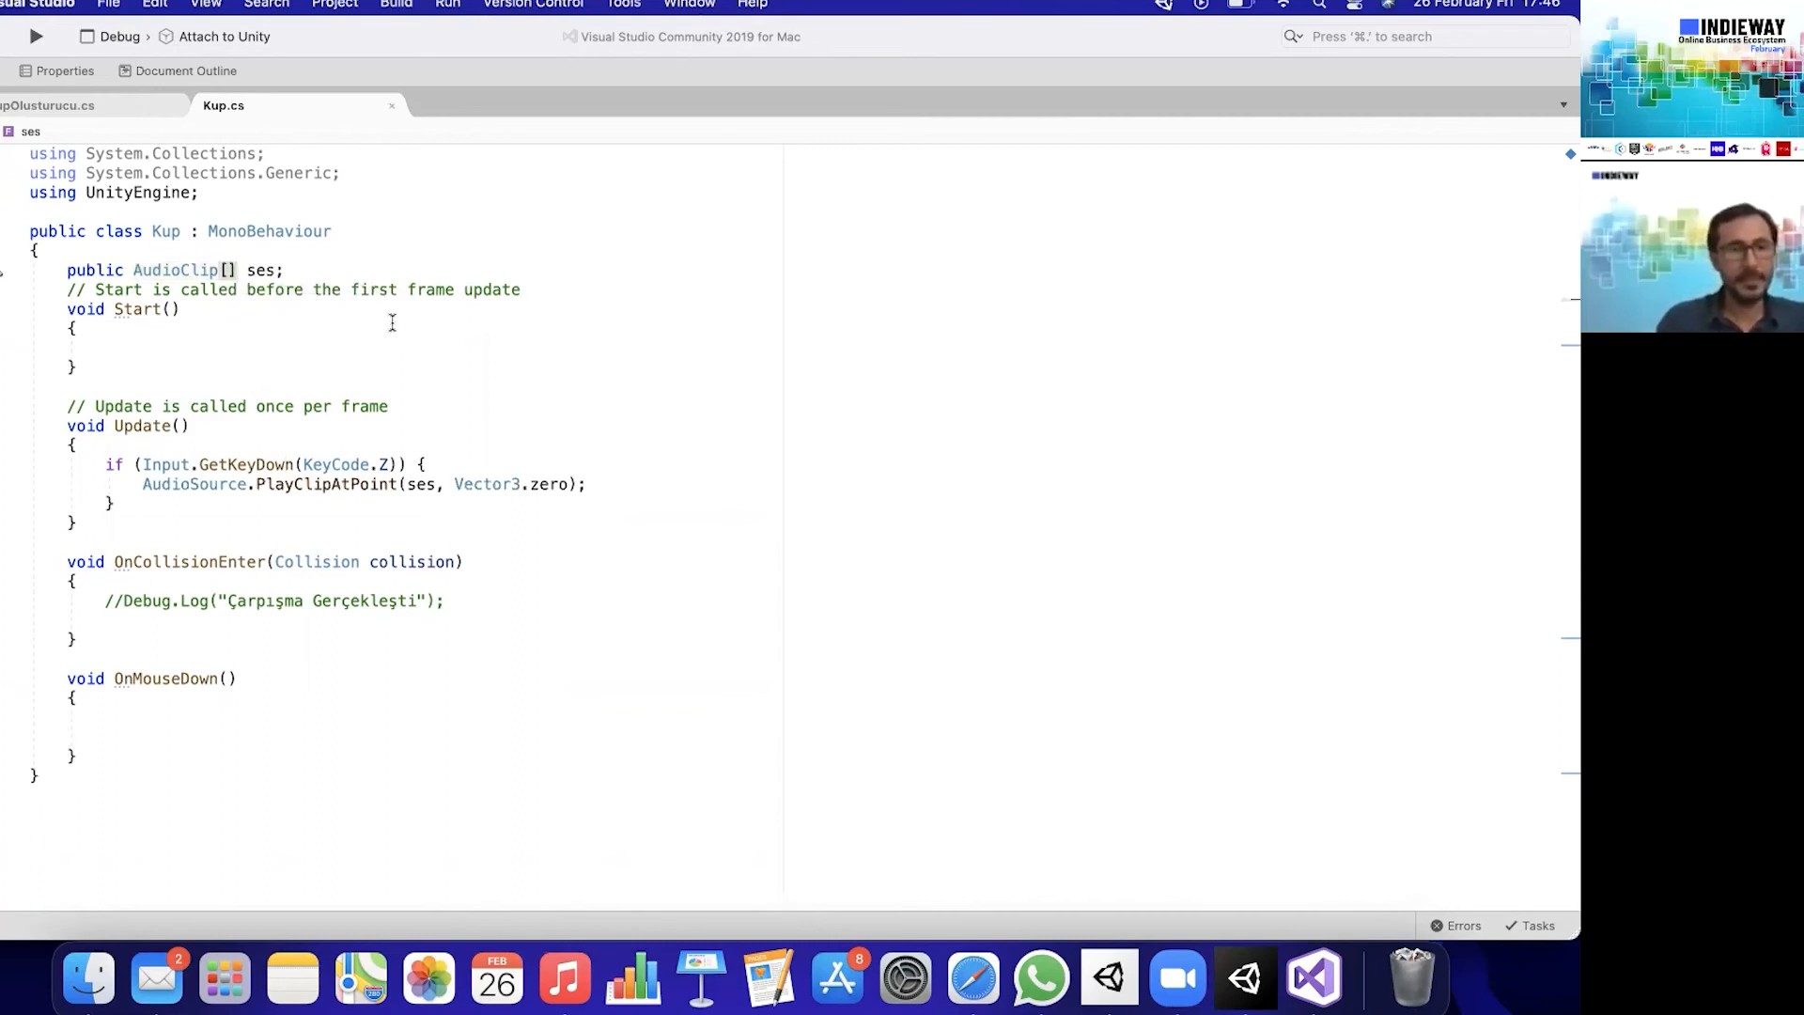
click(419, 484)
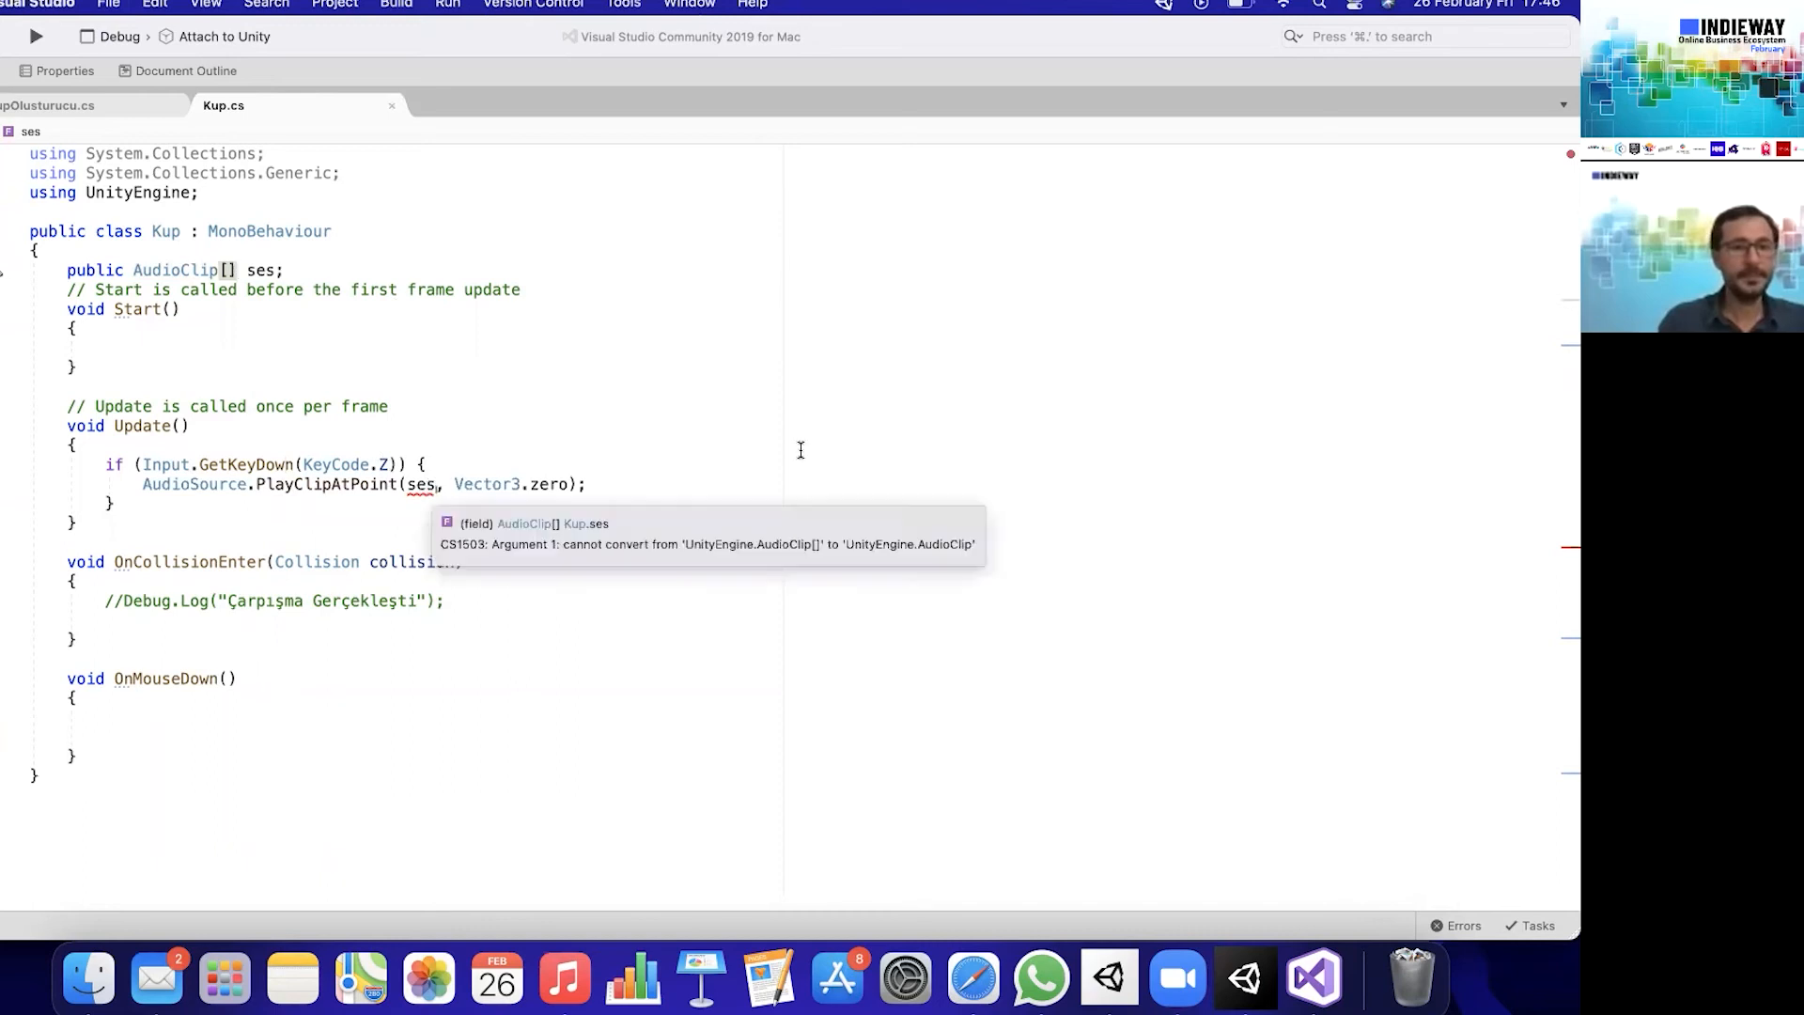
text([])
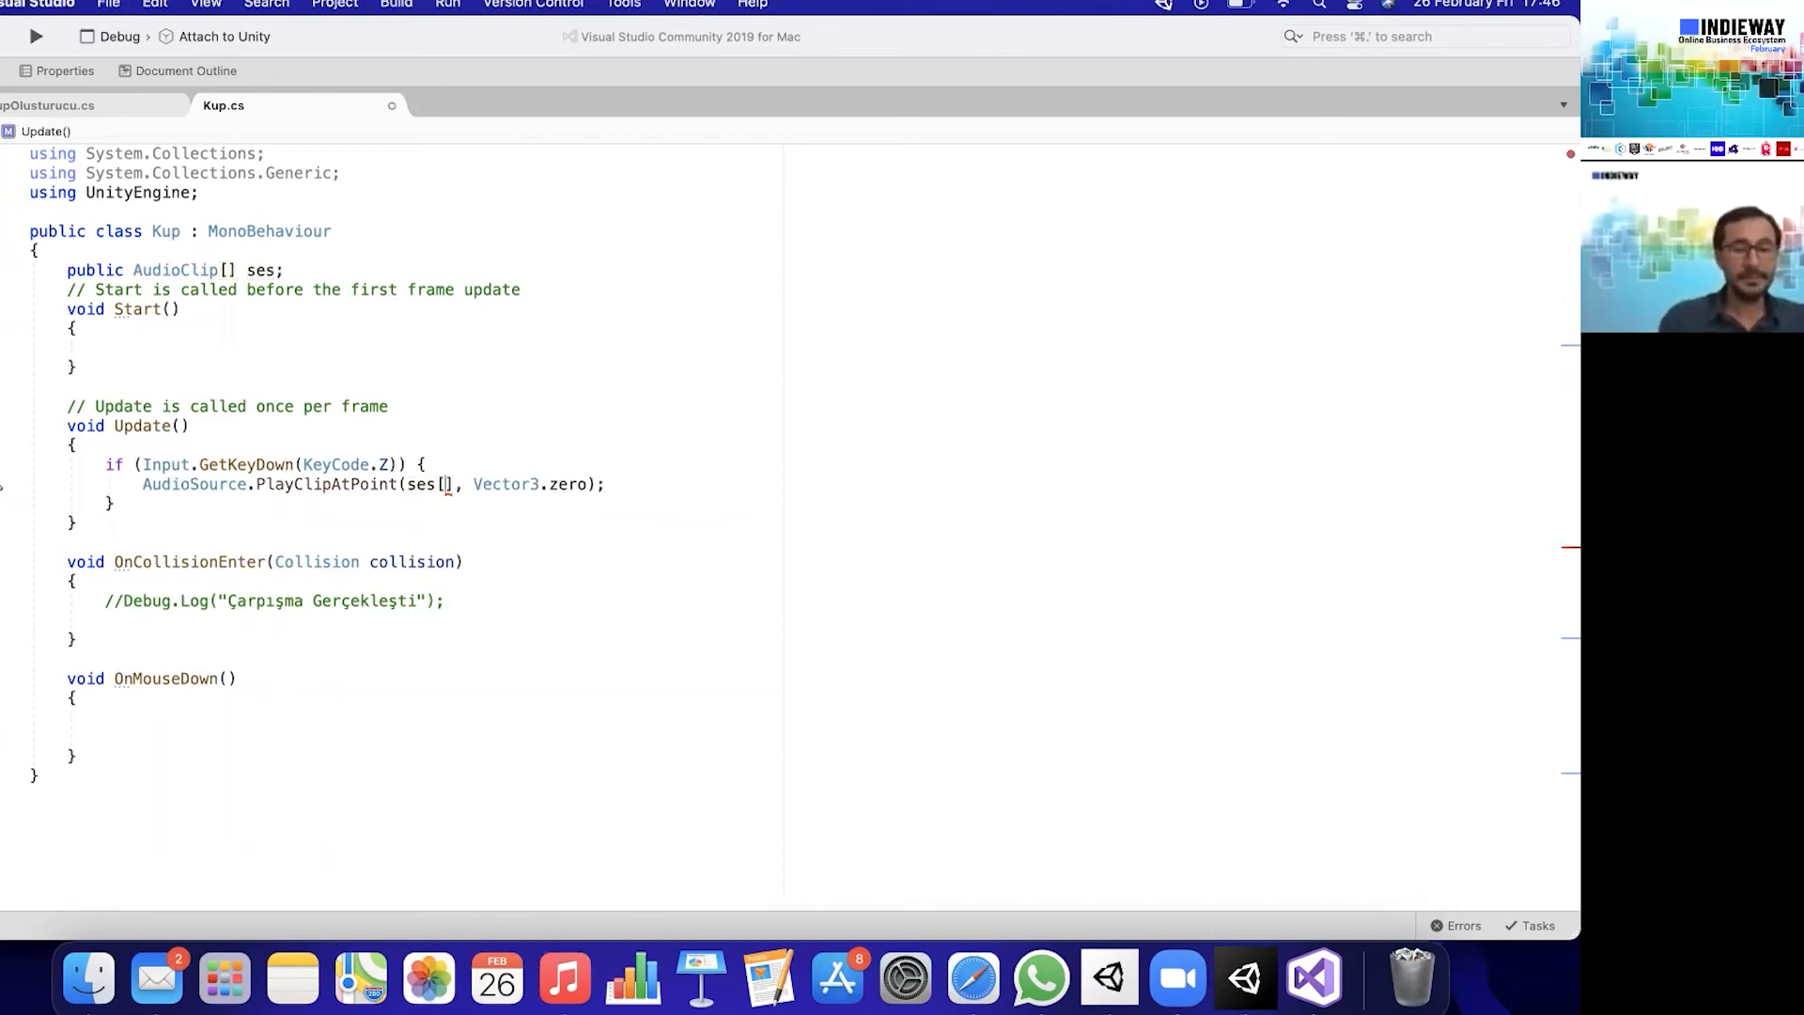
text(0)
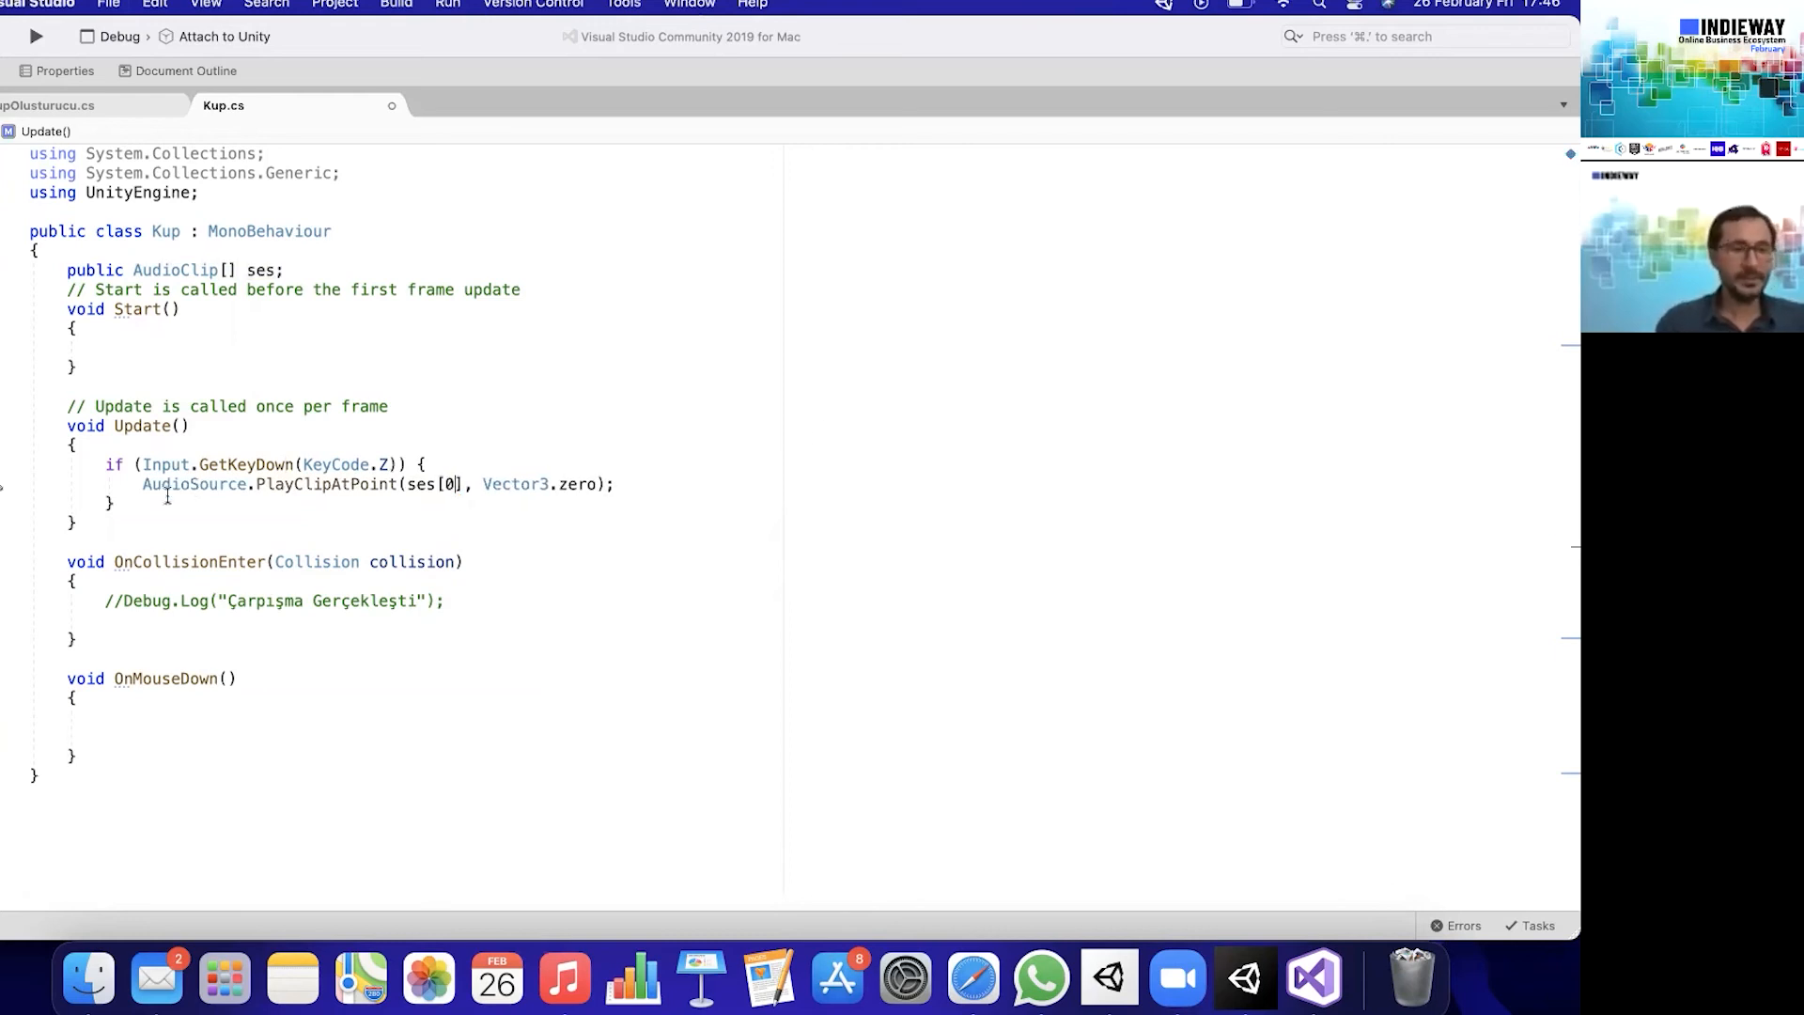
- Copy the complete KeyCode.Z if block and add six duplicates below it in Update()
drag(132, 505, 47, 464)
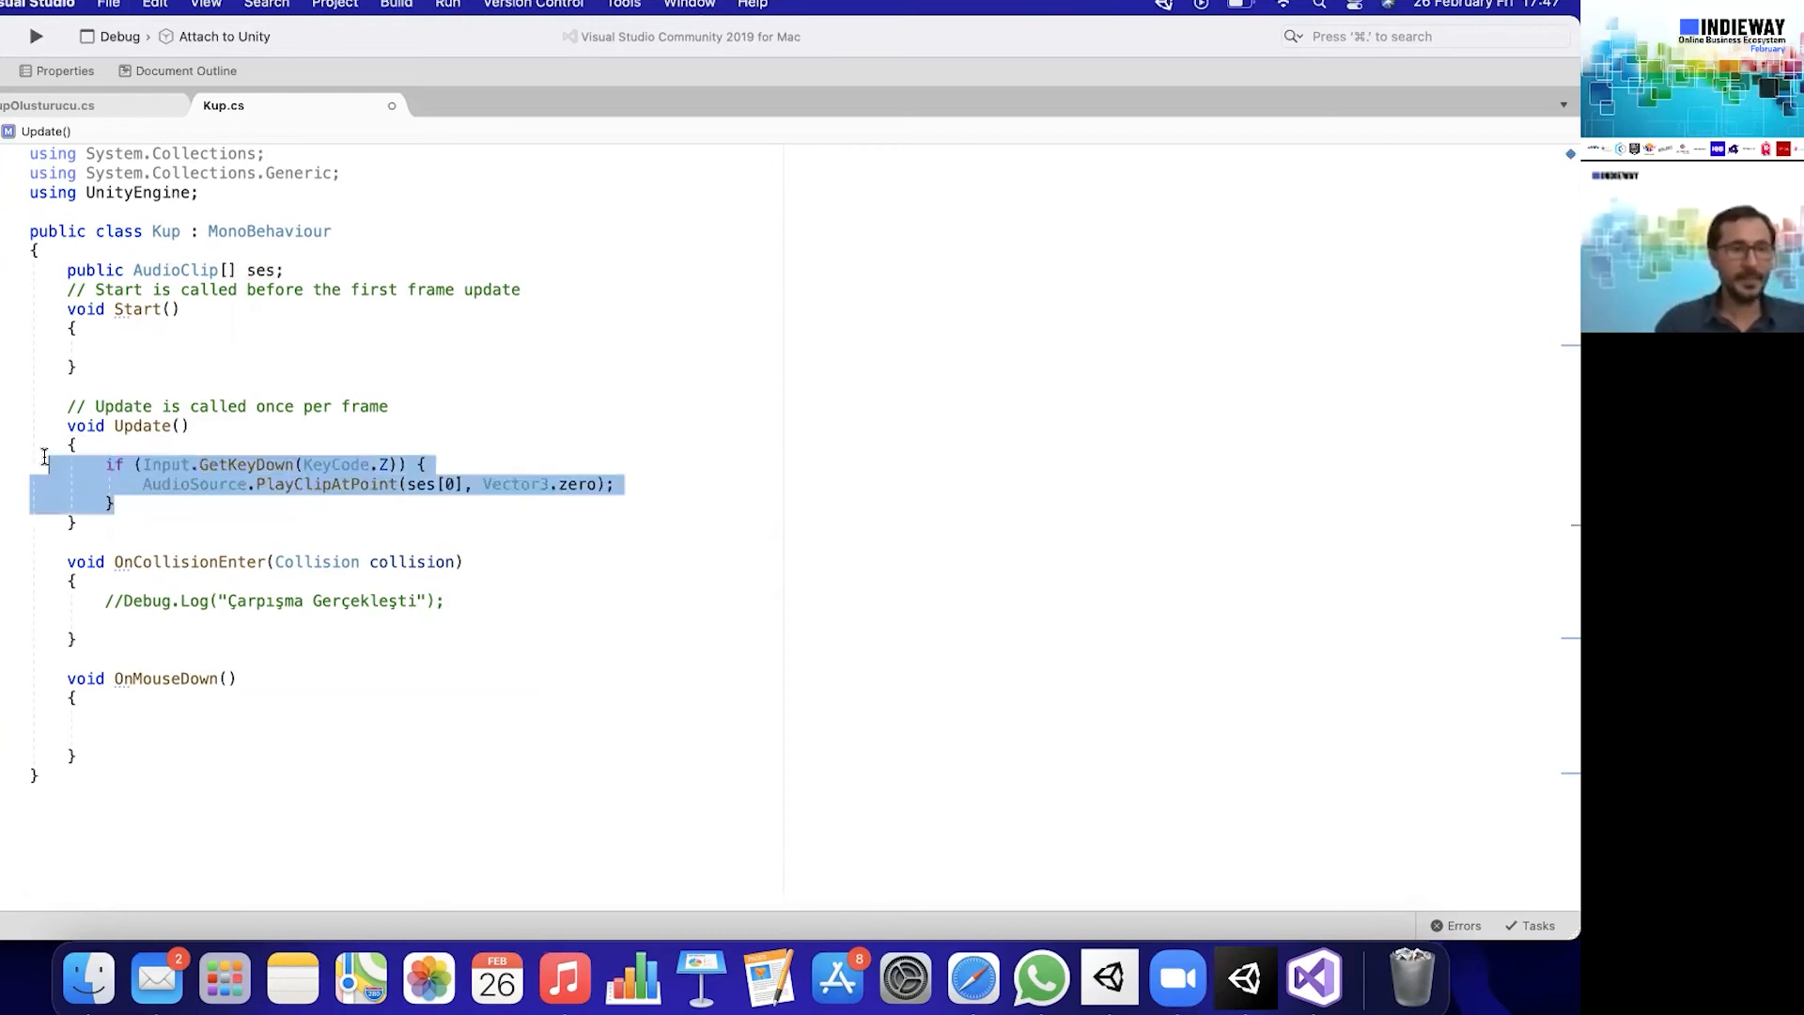
click(148, 506)
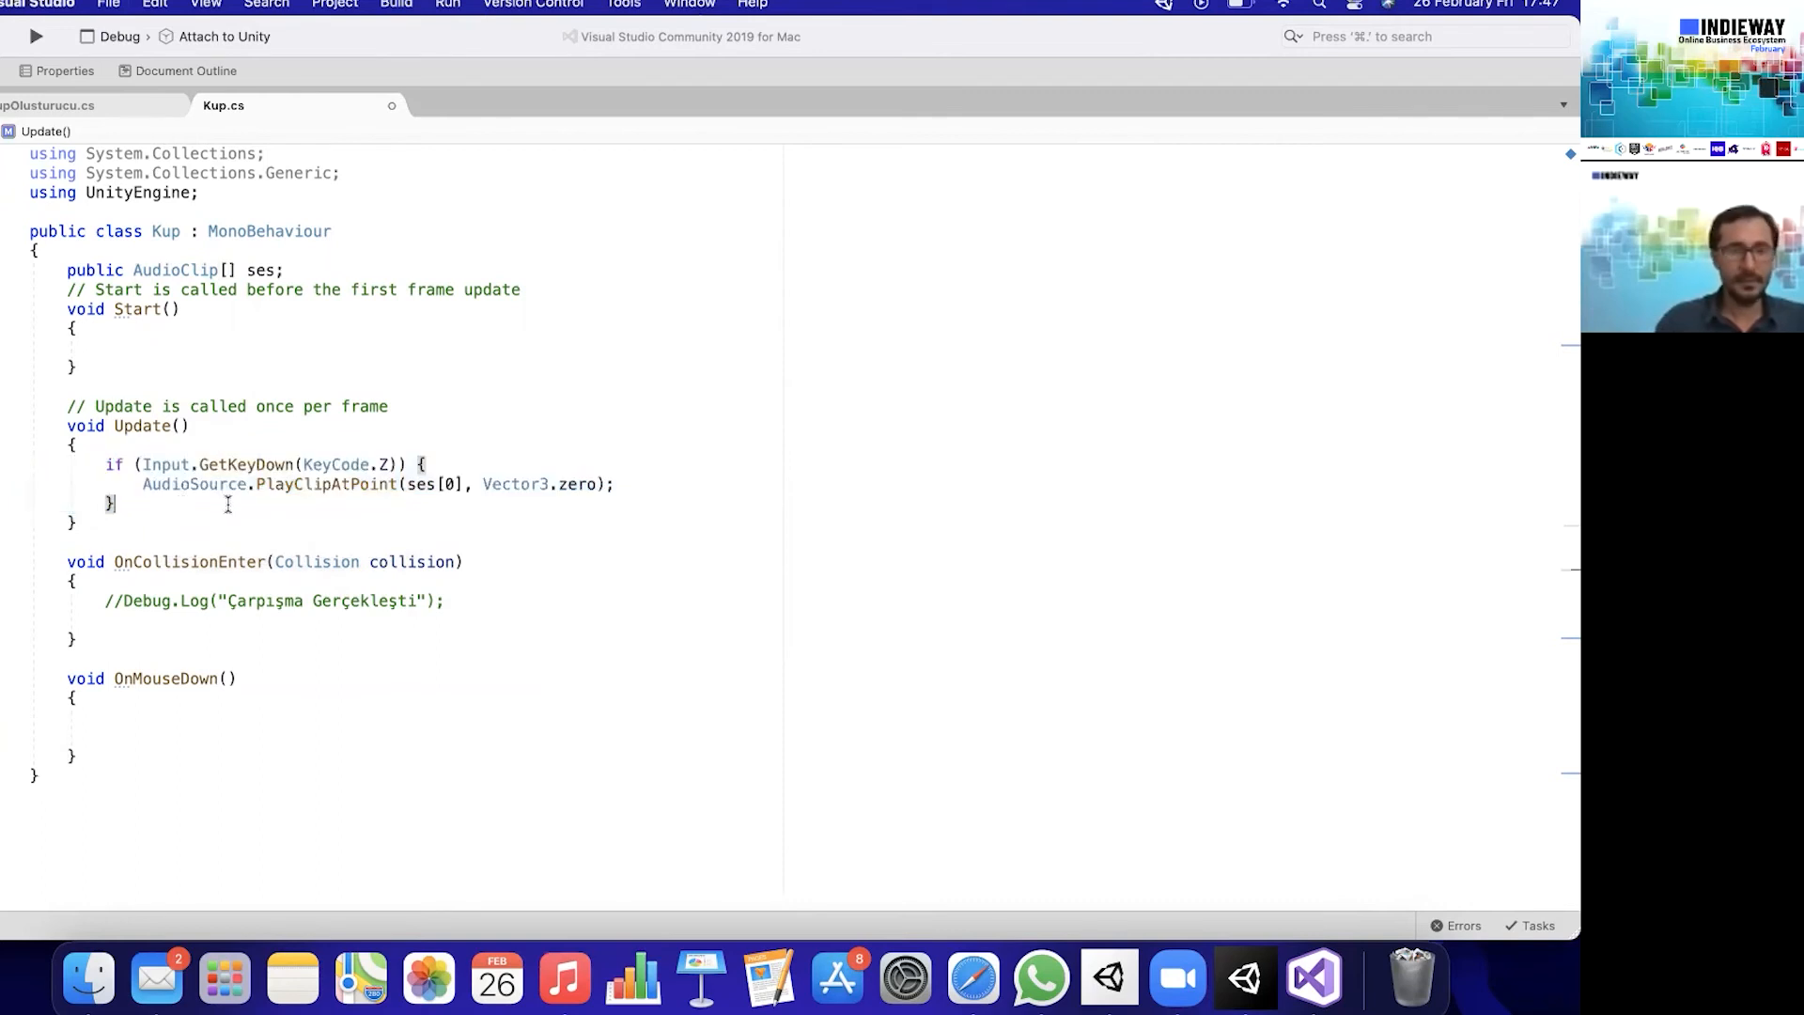
key(super+v)
key(super+v)
key(super+v)
key(super+v)
key(super+v)
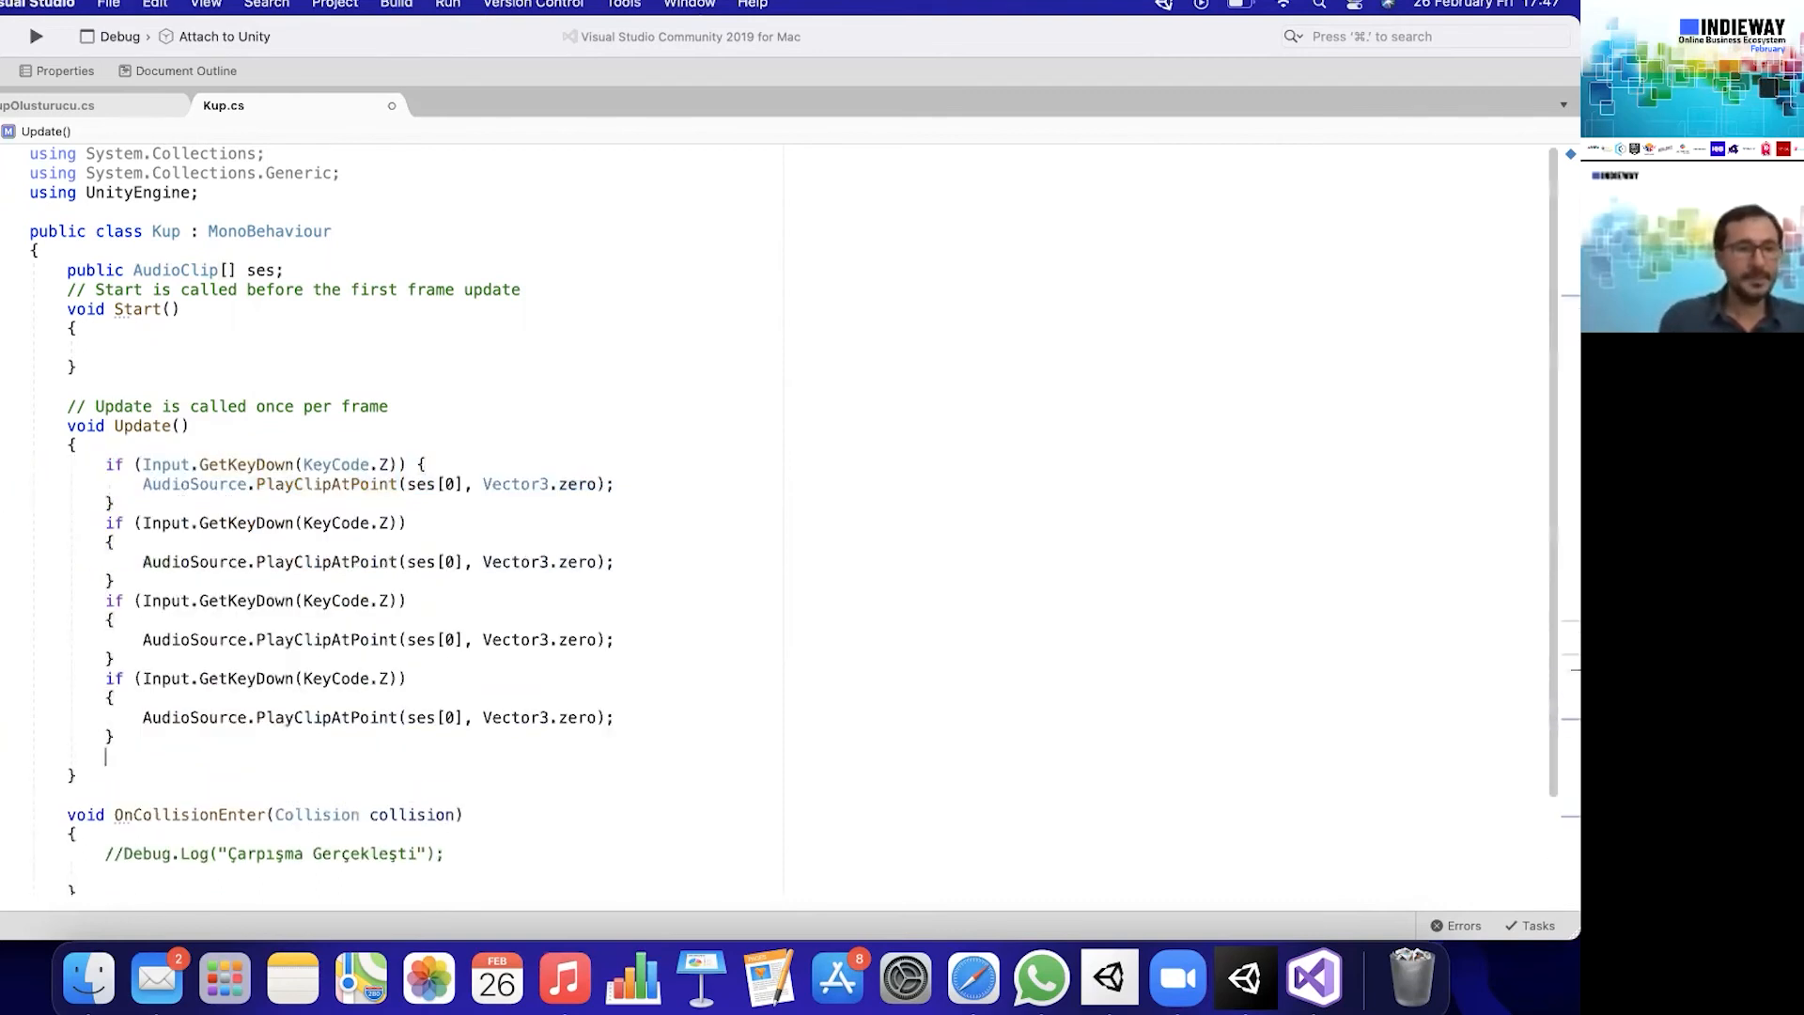
key(super+v)
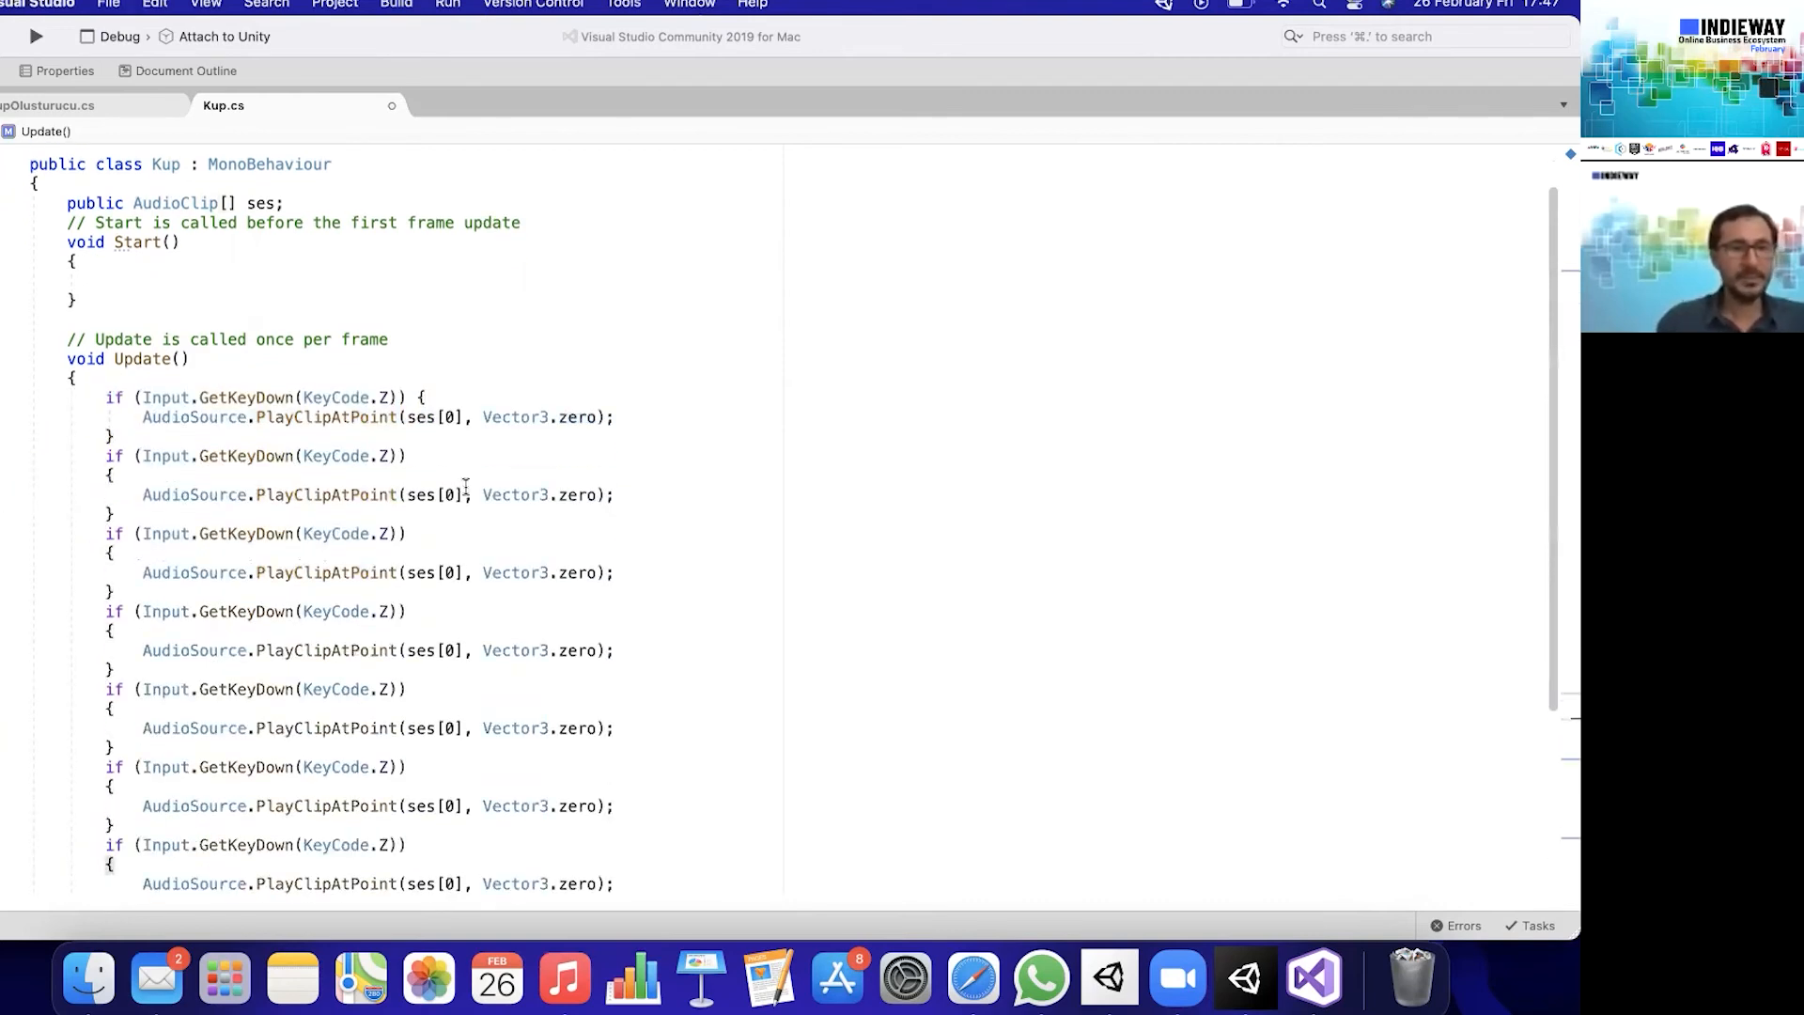
- Set the key in the second if block to KeyCode.X
double_click(385, 455)
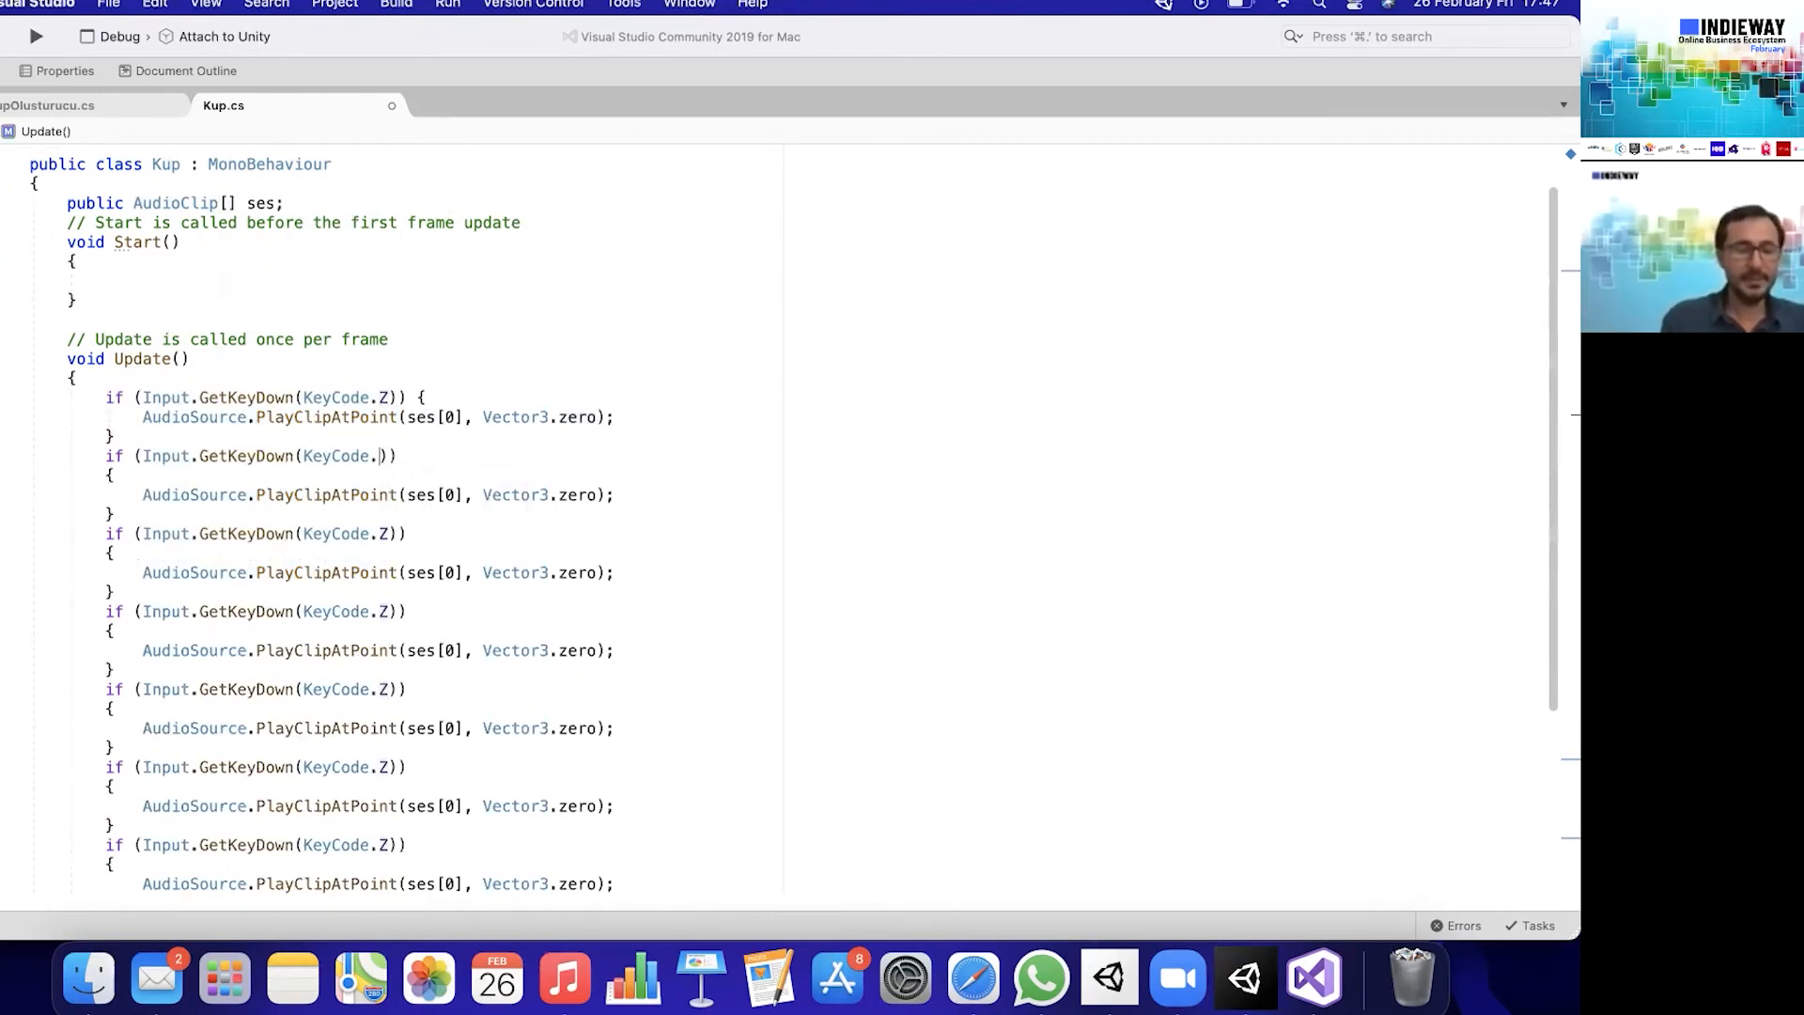
text(x)
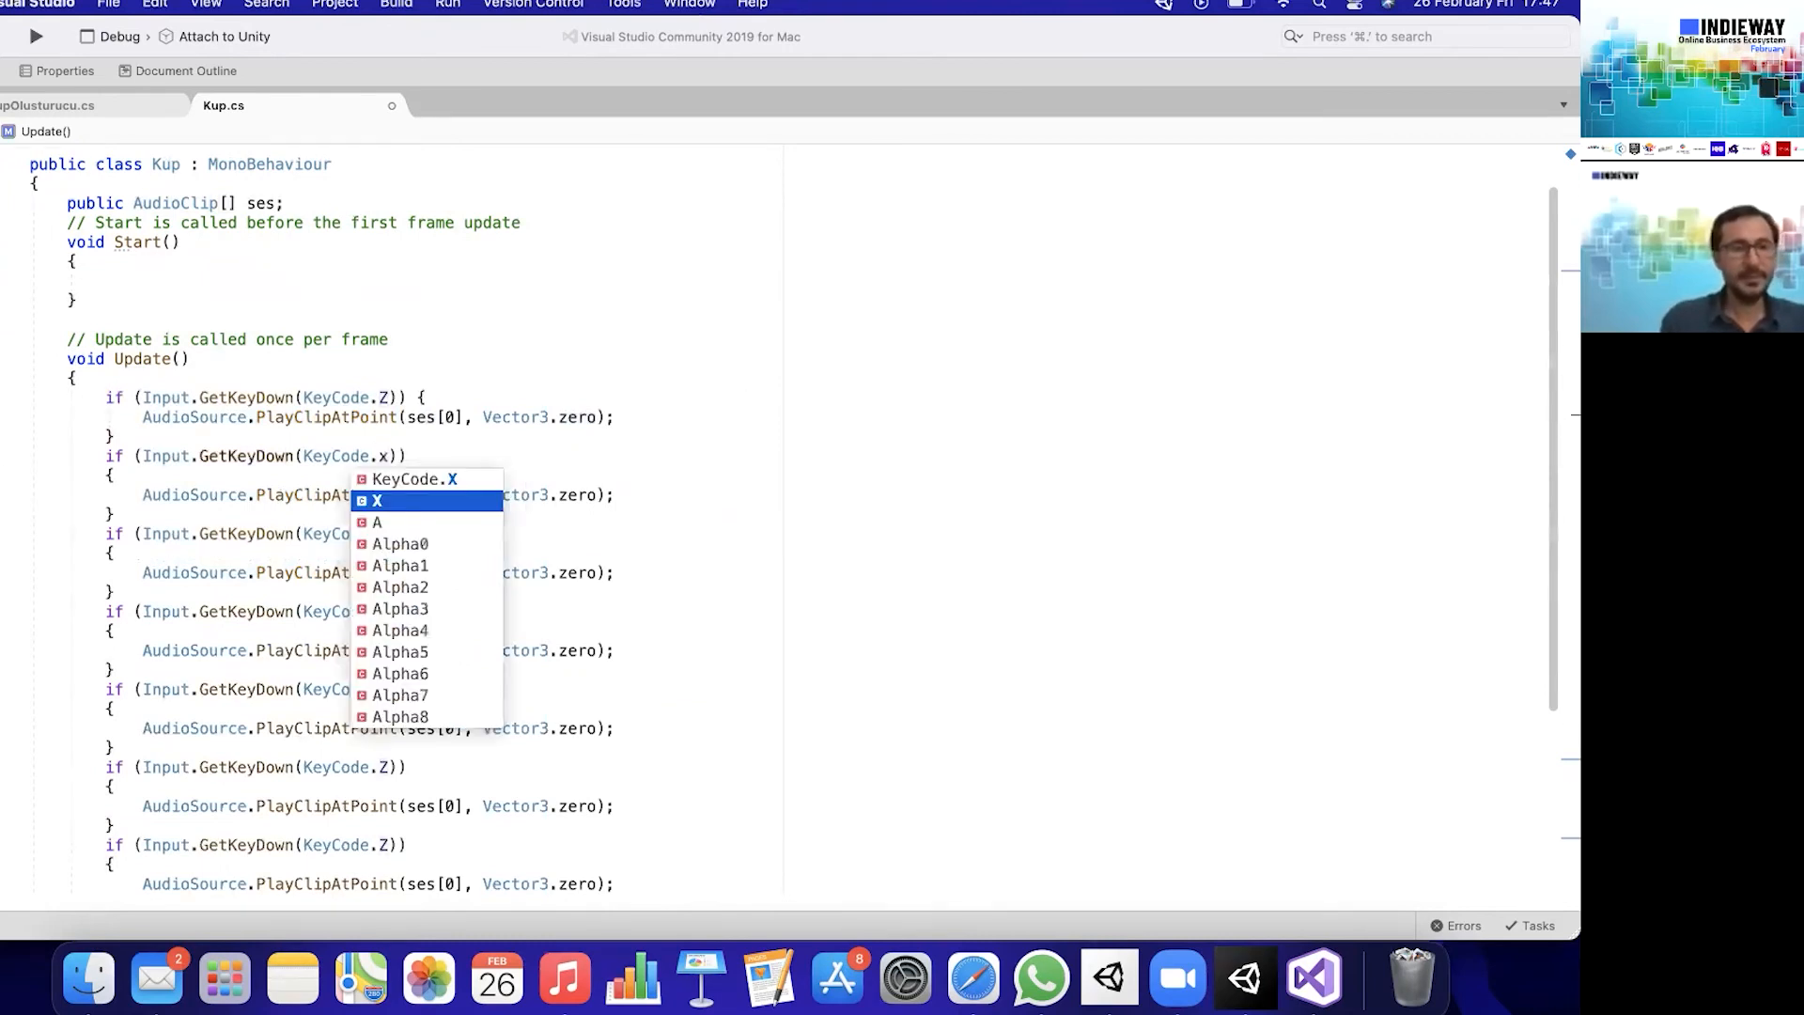
click(430, 481)
click(425, 478)
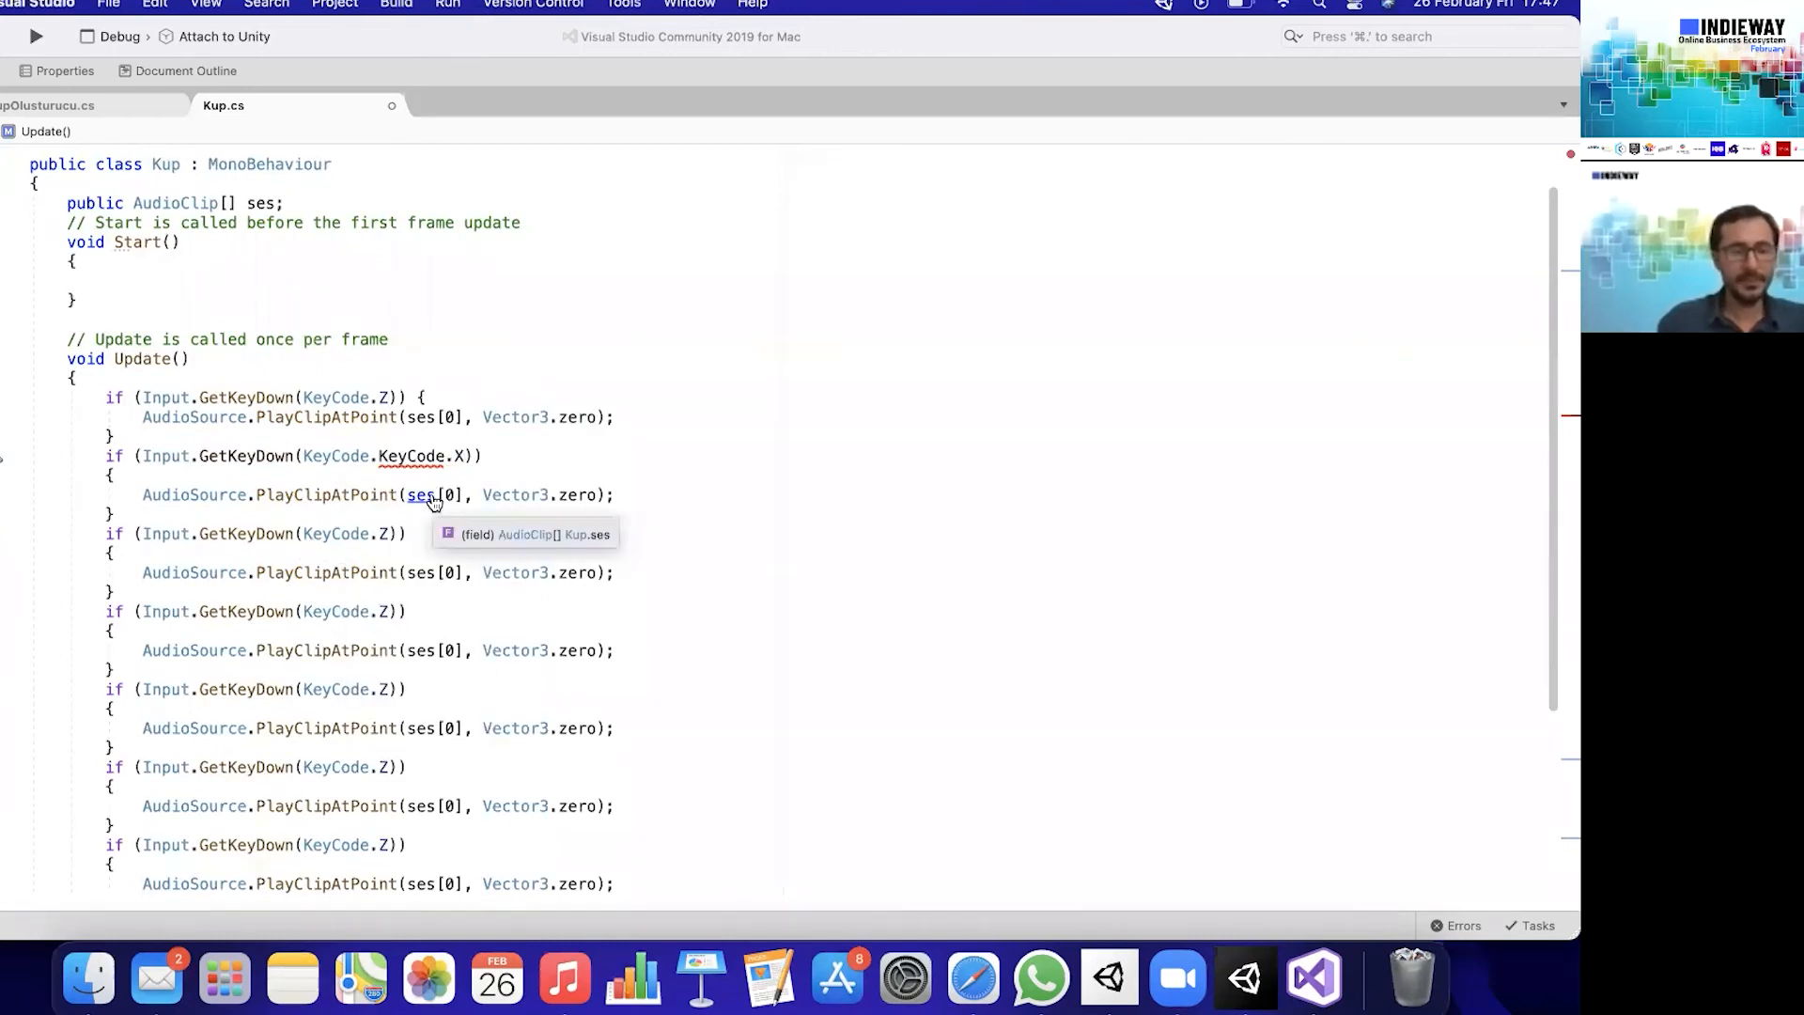
key(super+z)
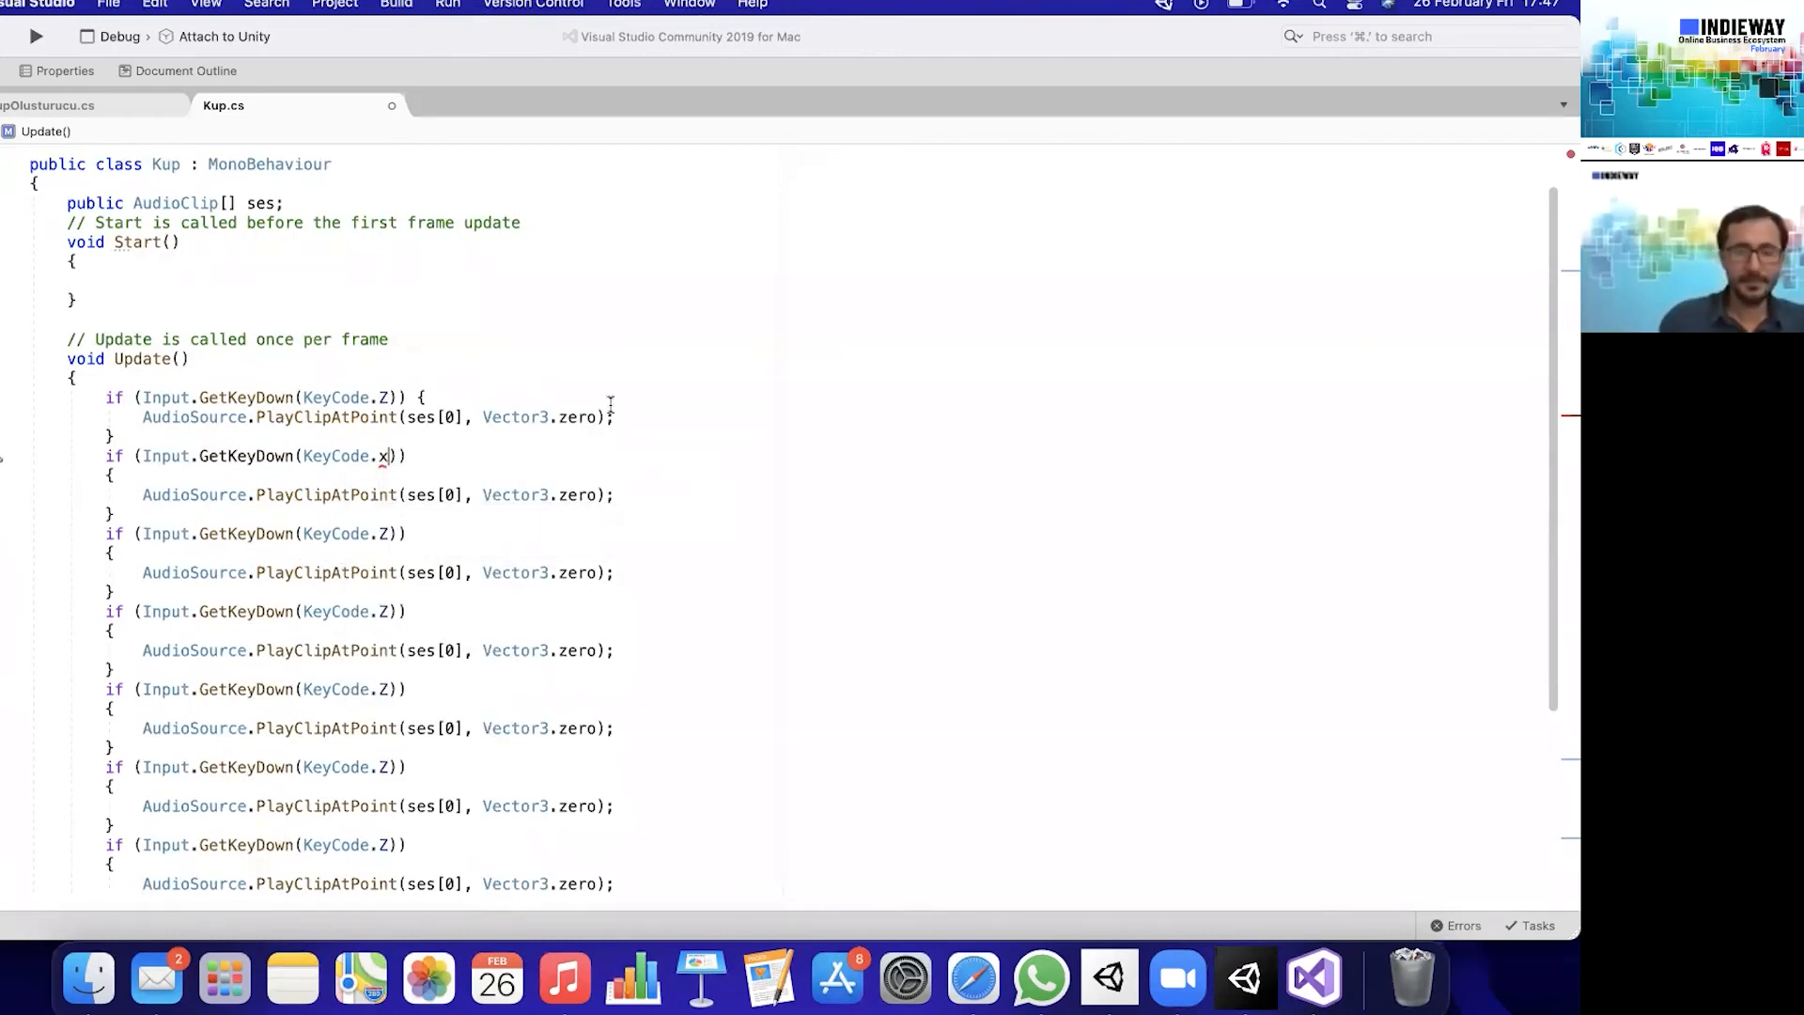
text(X)
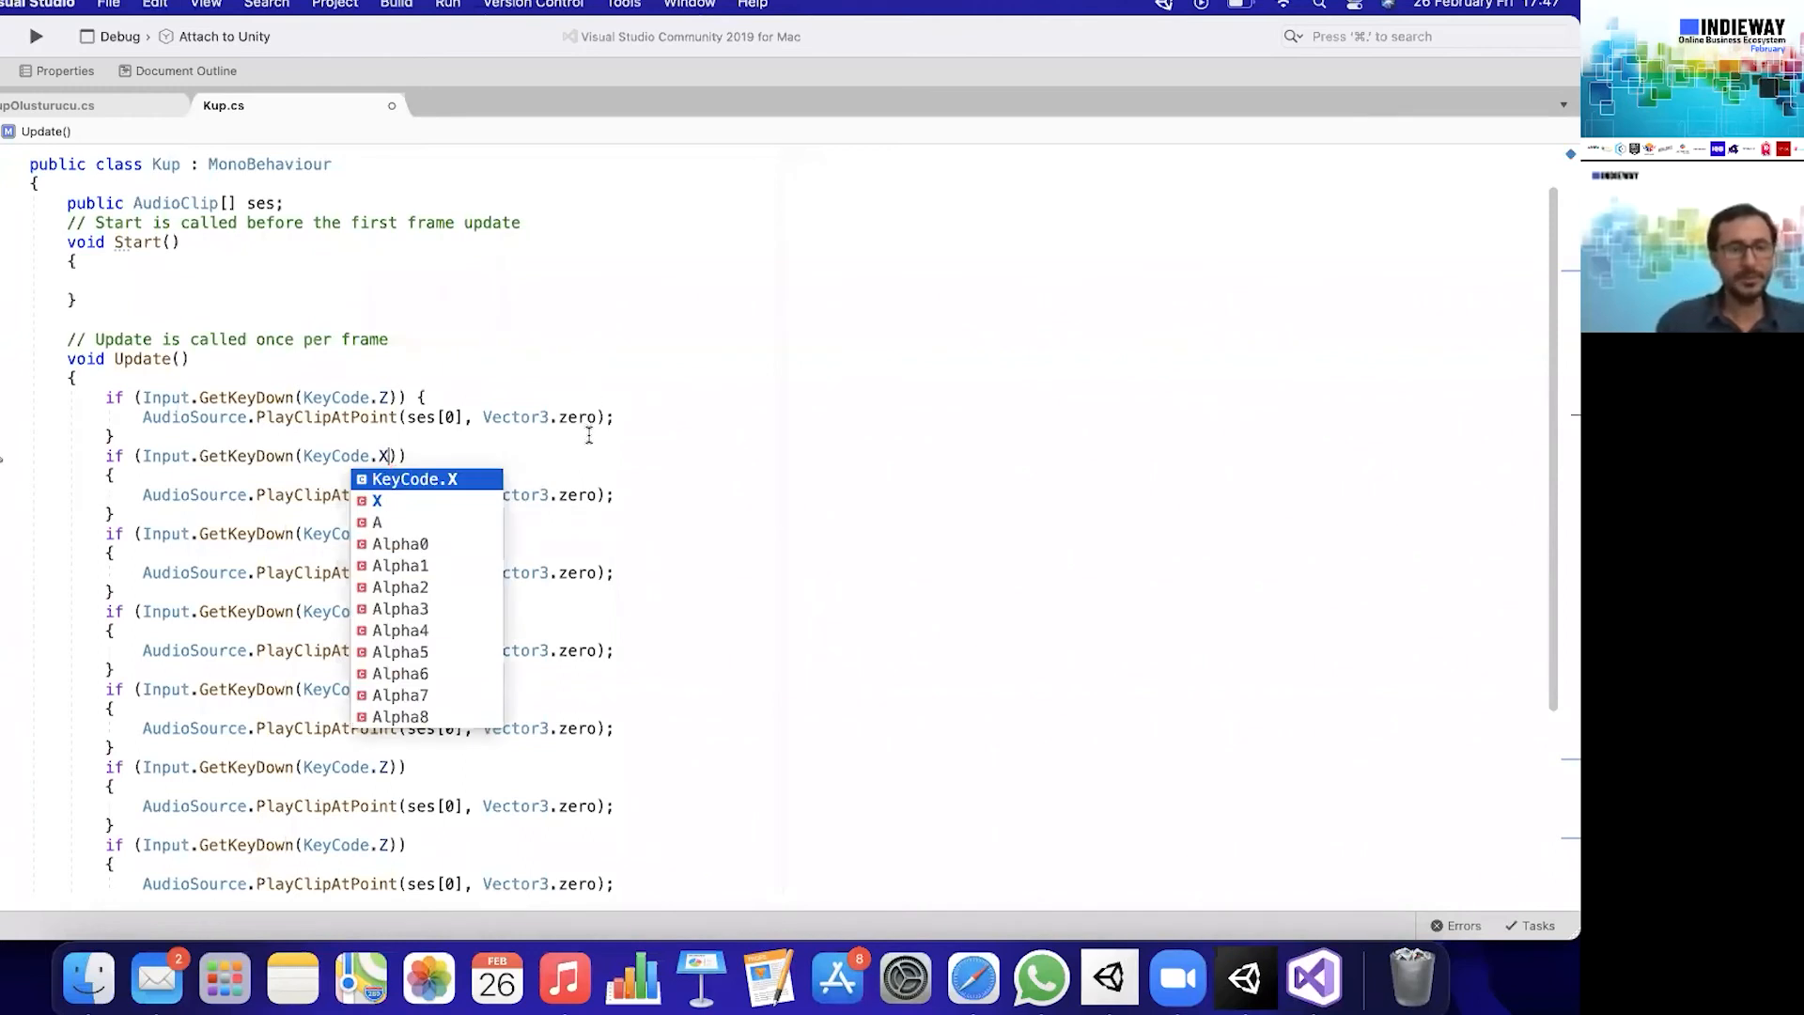
key(Escape)
- Set the key in the third if block to KeyCode.C and in the fourth to KeyCode.V
click(391, 532)
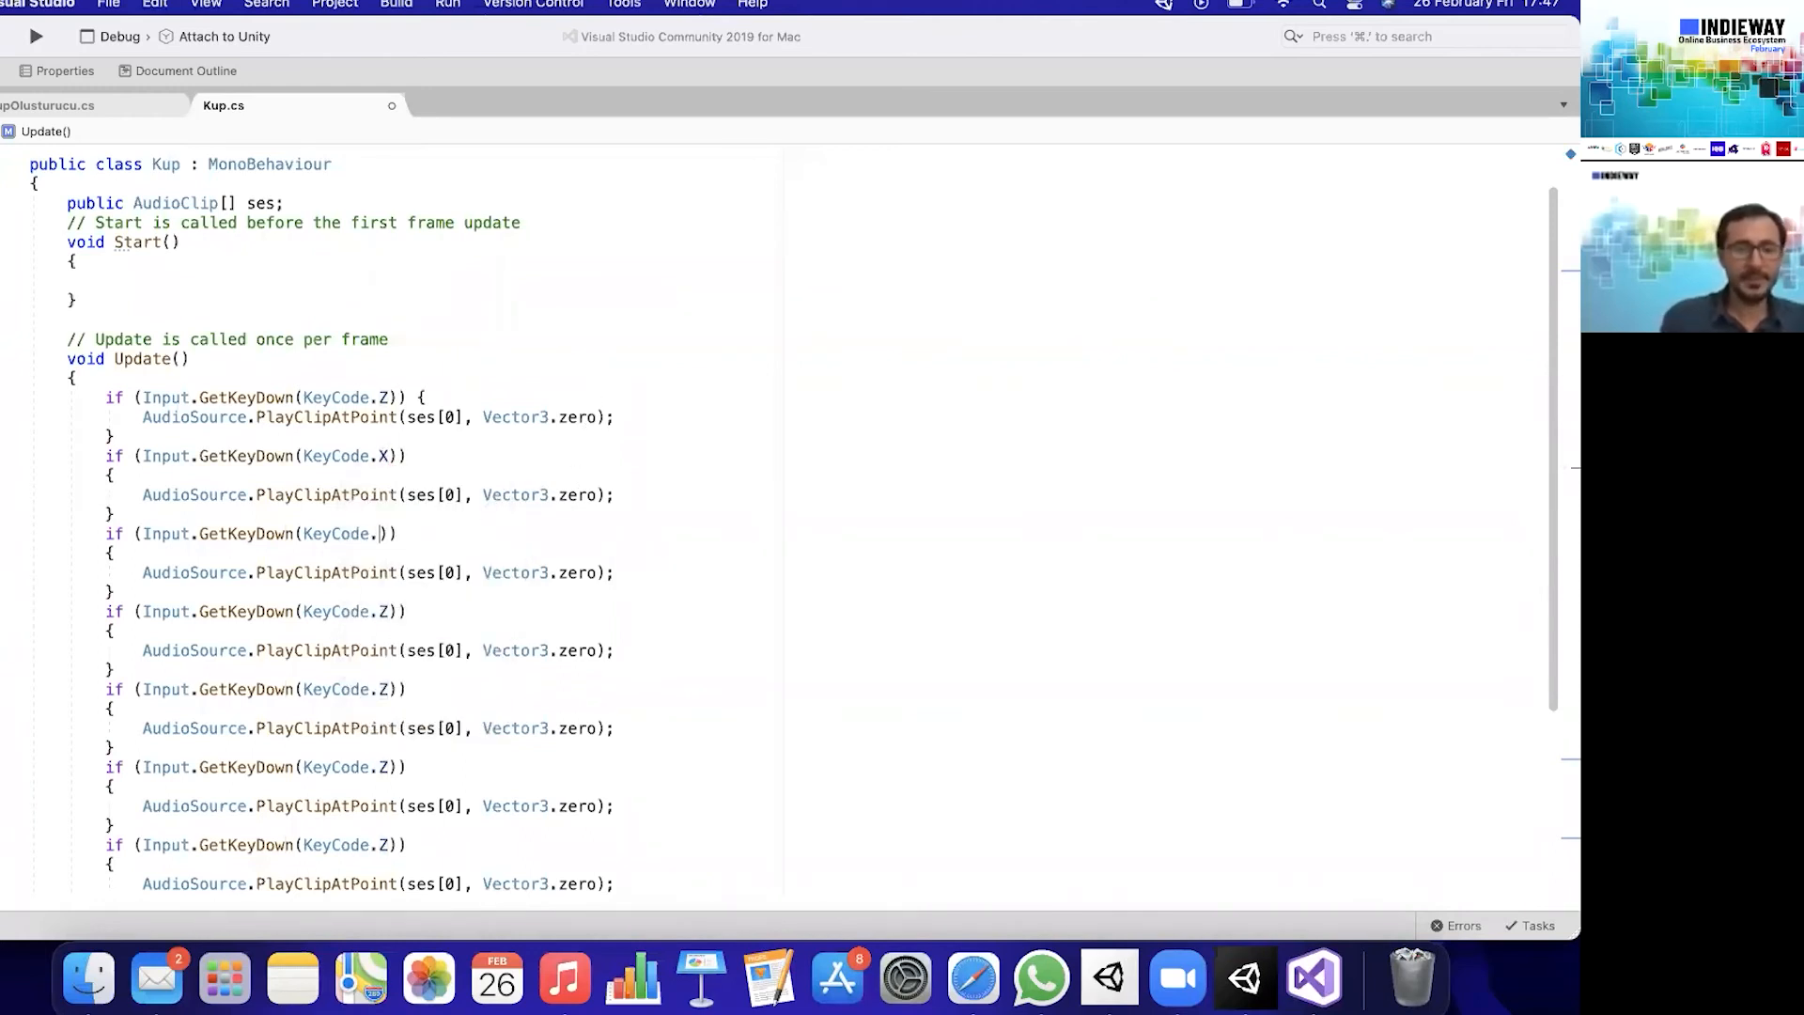
key(BackSpace)
text(C)
key(Escape)
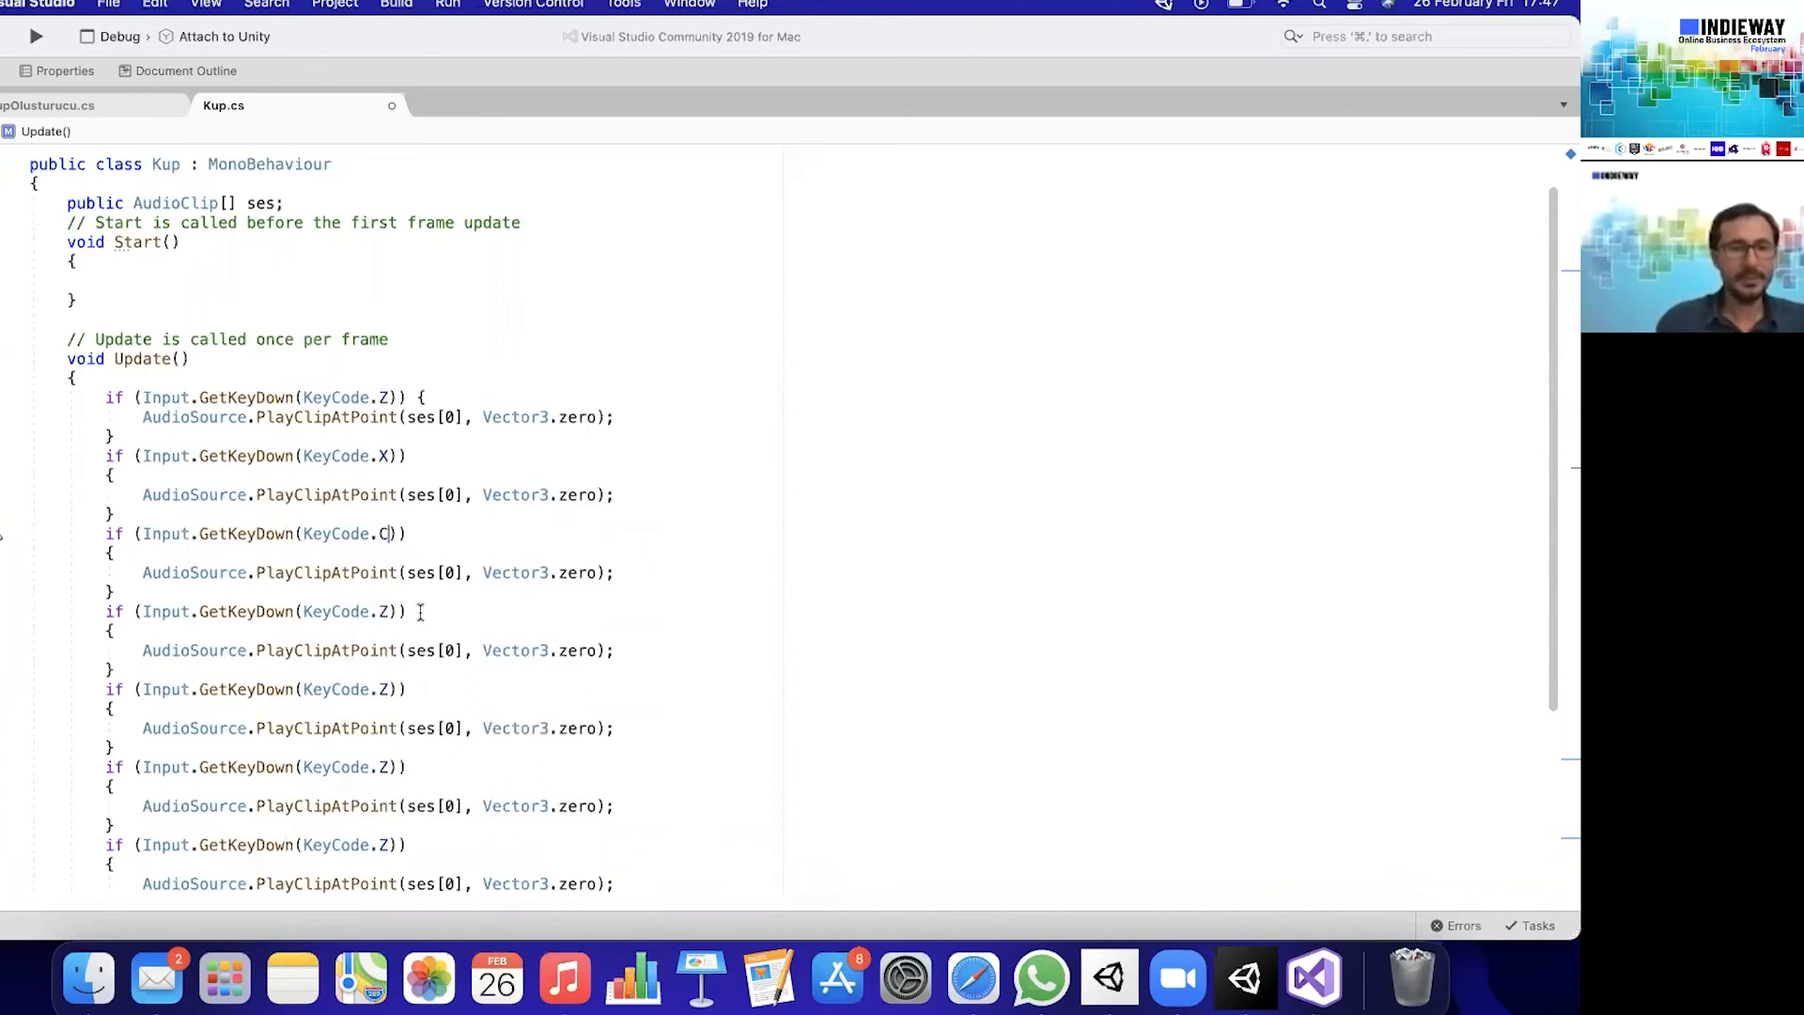
click(393, 611)
key(BackSpace)
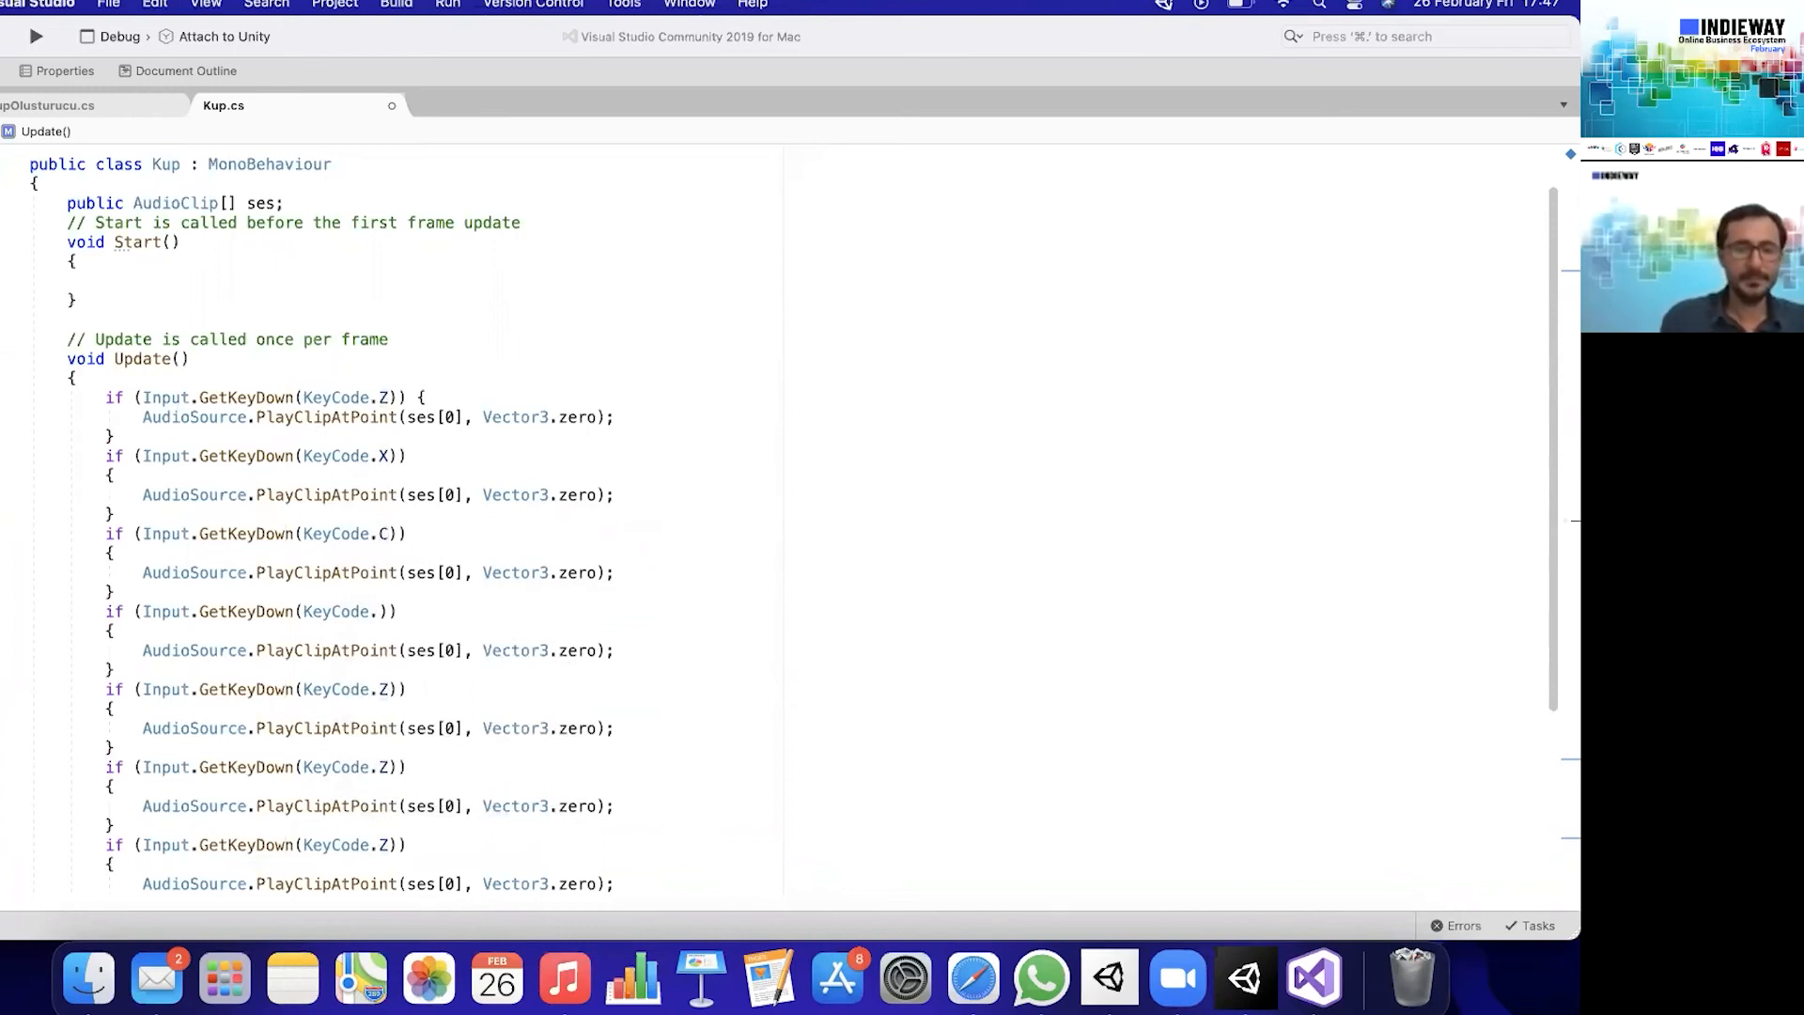
text(V)
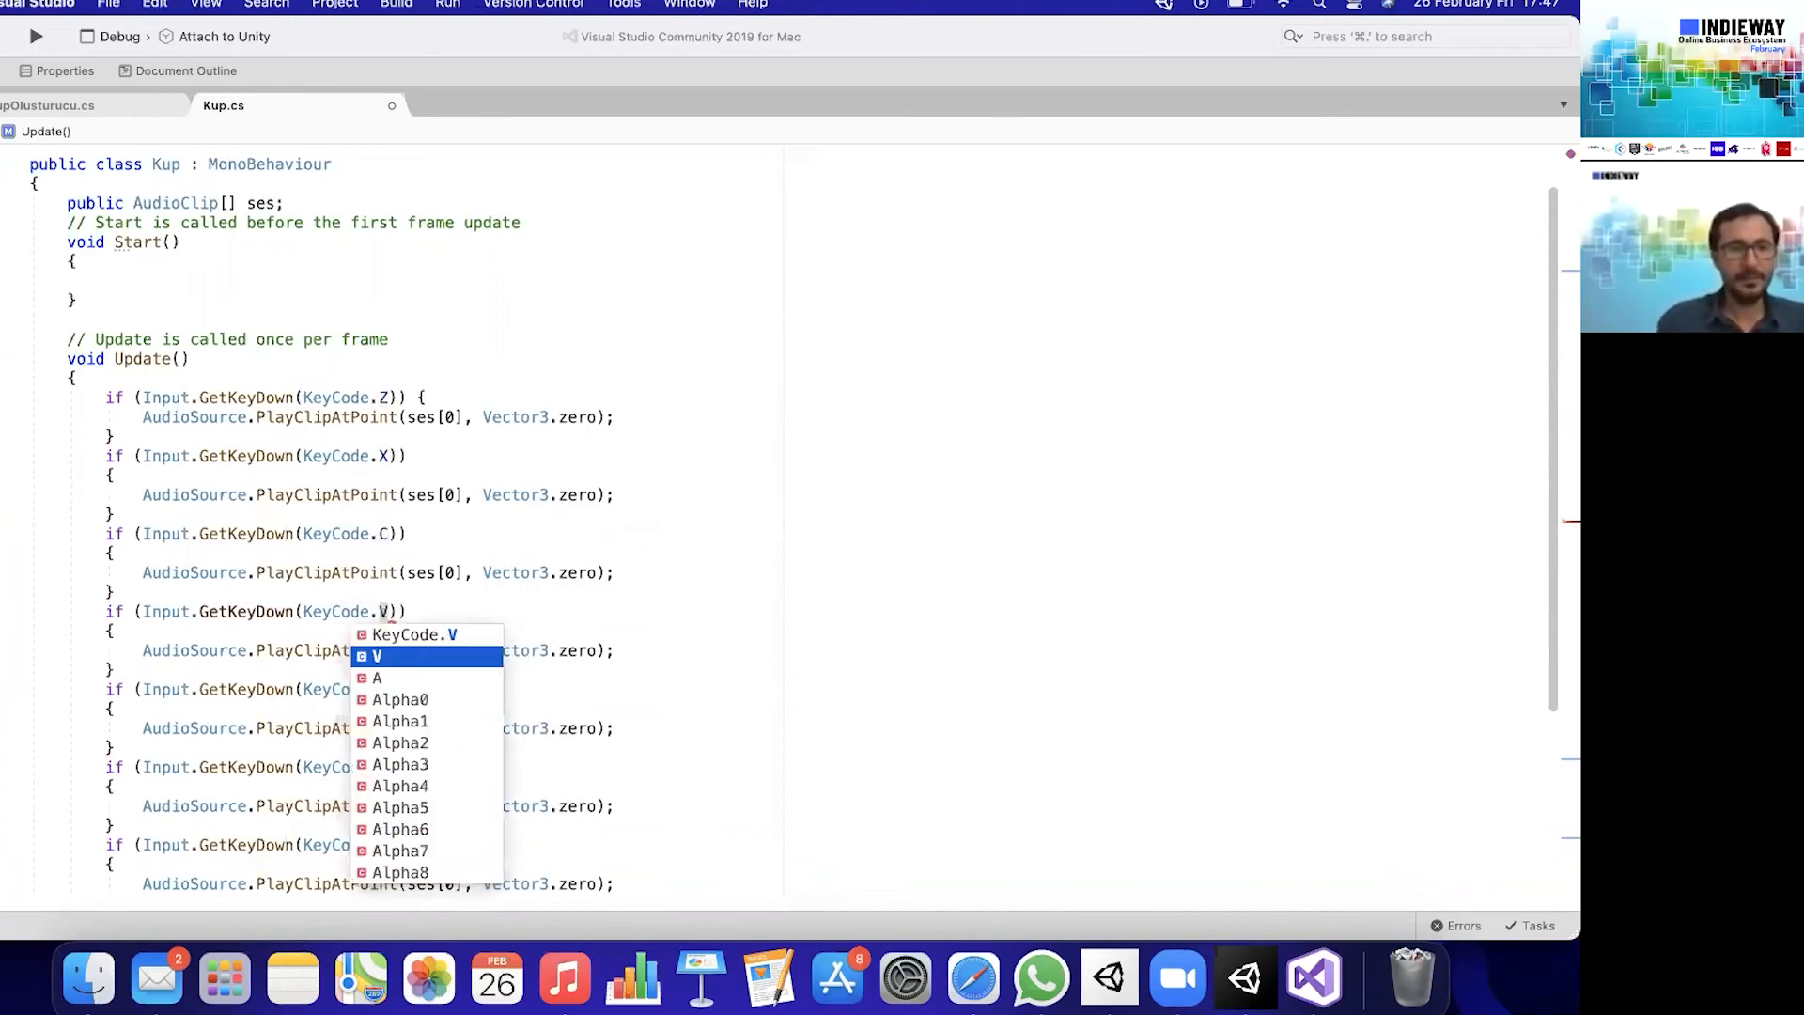
key(Escape)
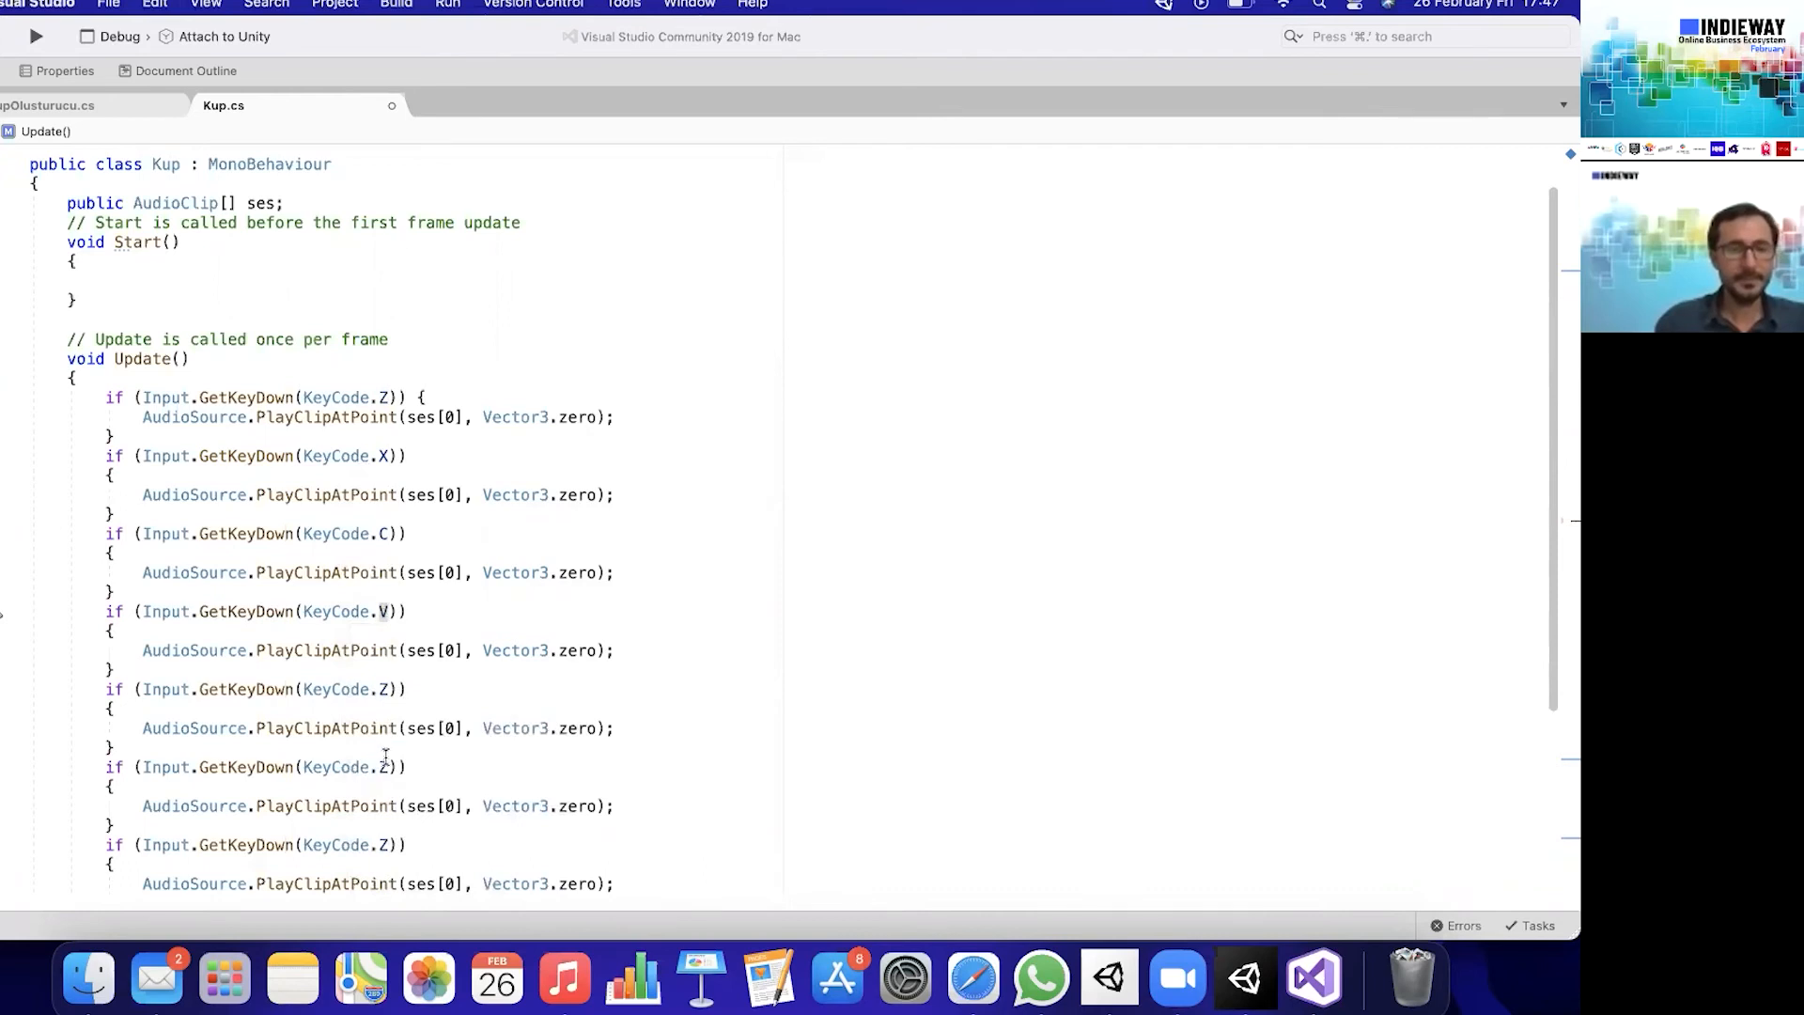
- Set the keys in the fifth, sixth and seventh if blocks to KeyCode.B, KeyCode.N and KeyCode.M
click(390, 691)
key(BackSpace)
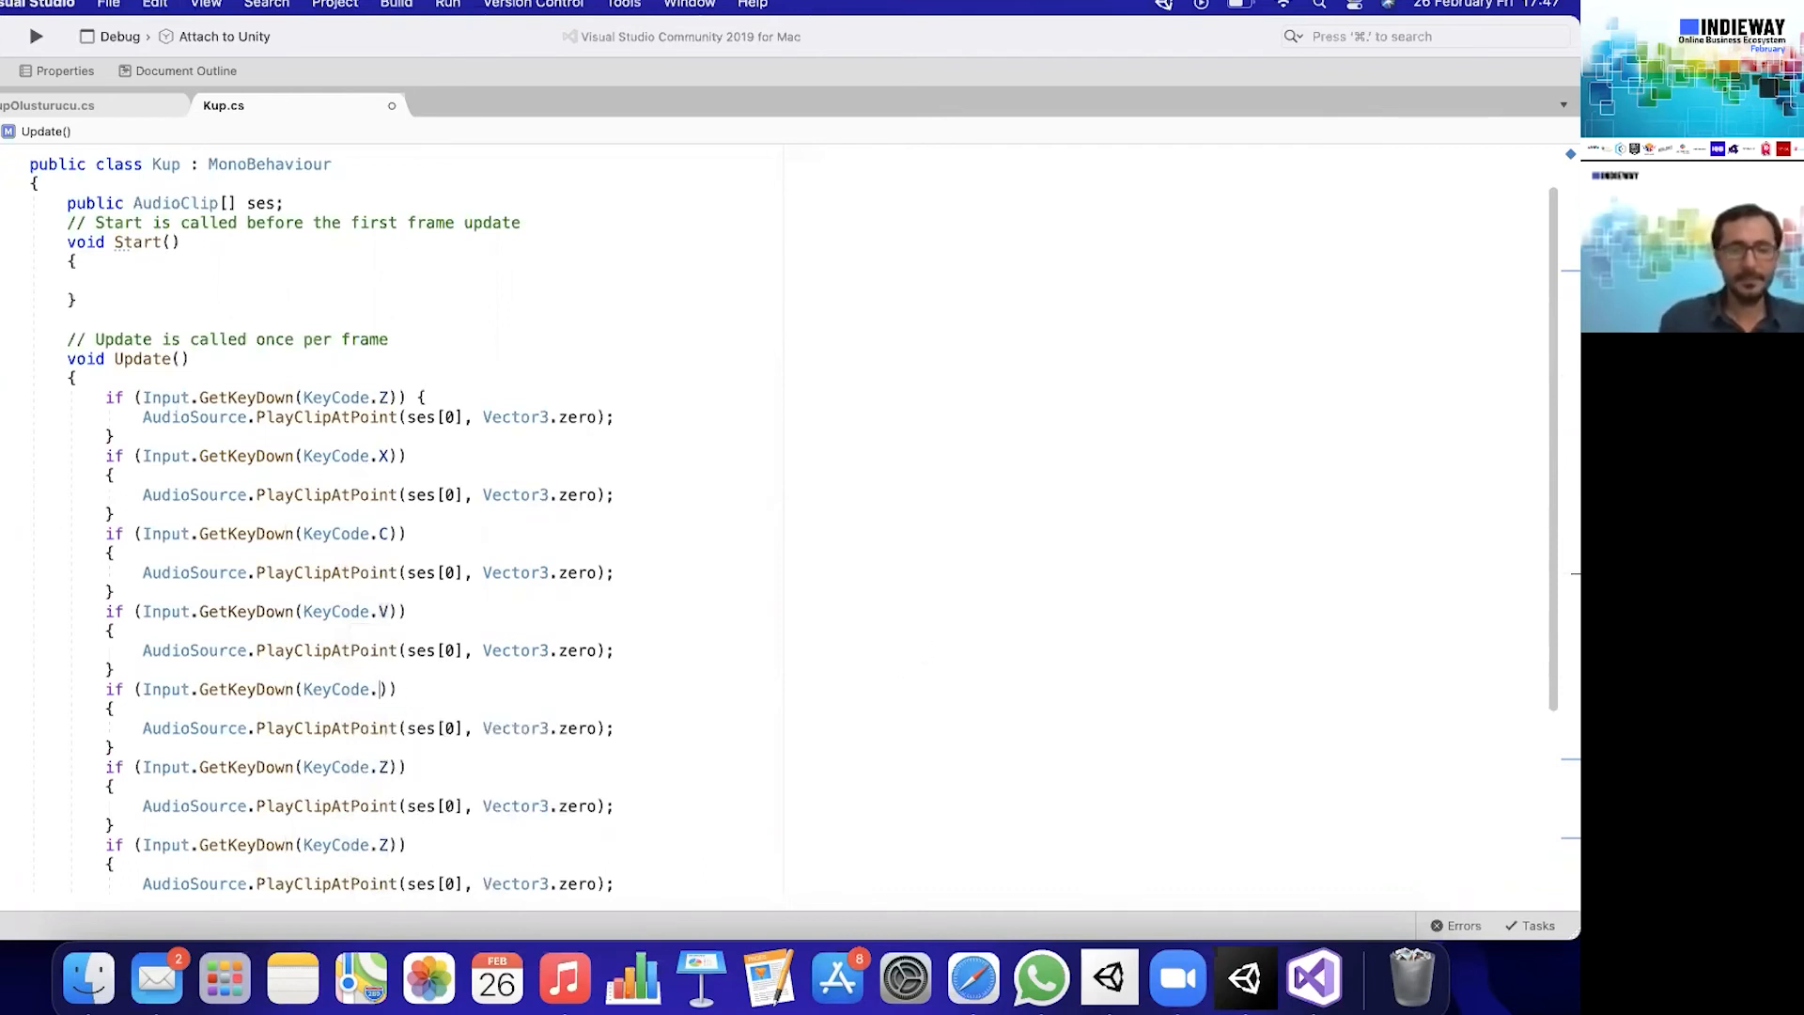
text(B)
key(Escape)
click(389, 769)
key(BackSpace)
text(N)
key(Escape)
click(391, 844)
key(BackSpace)
text(M)
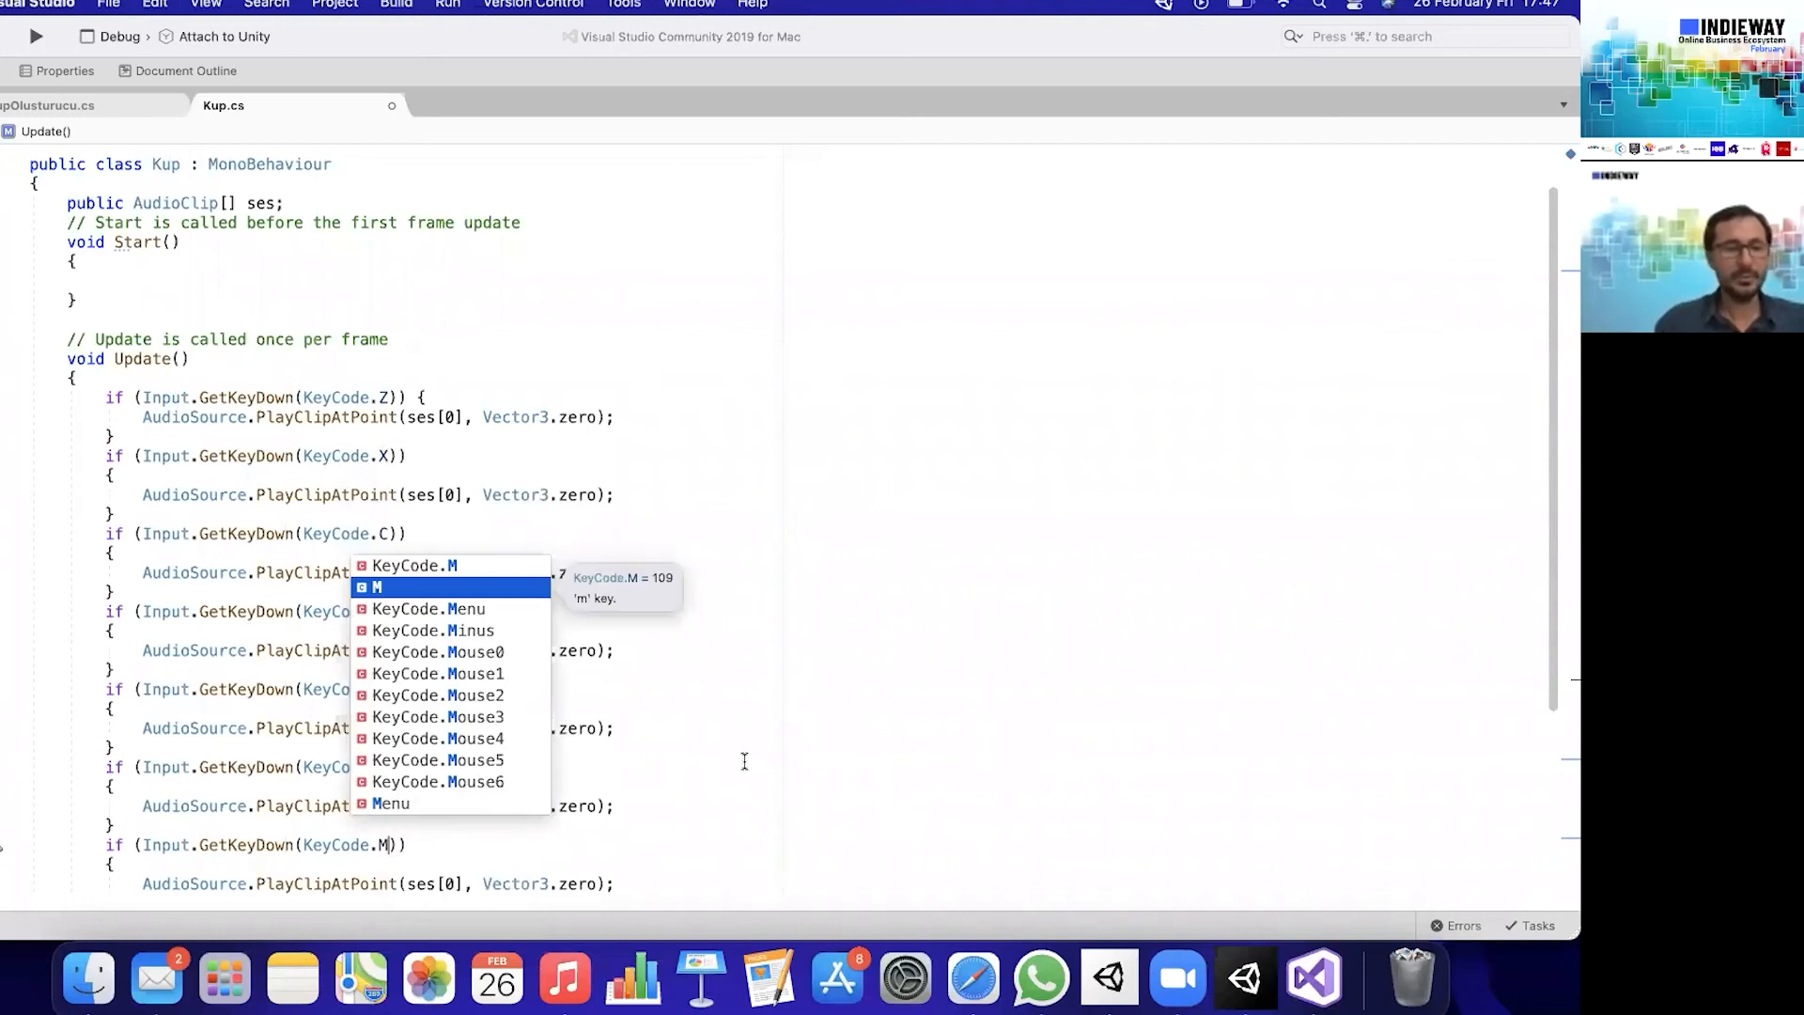
click(959, 630)
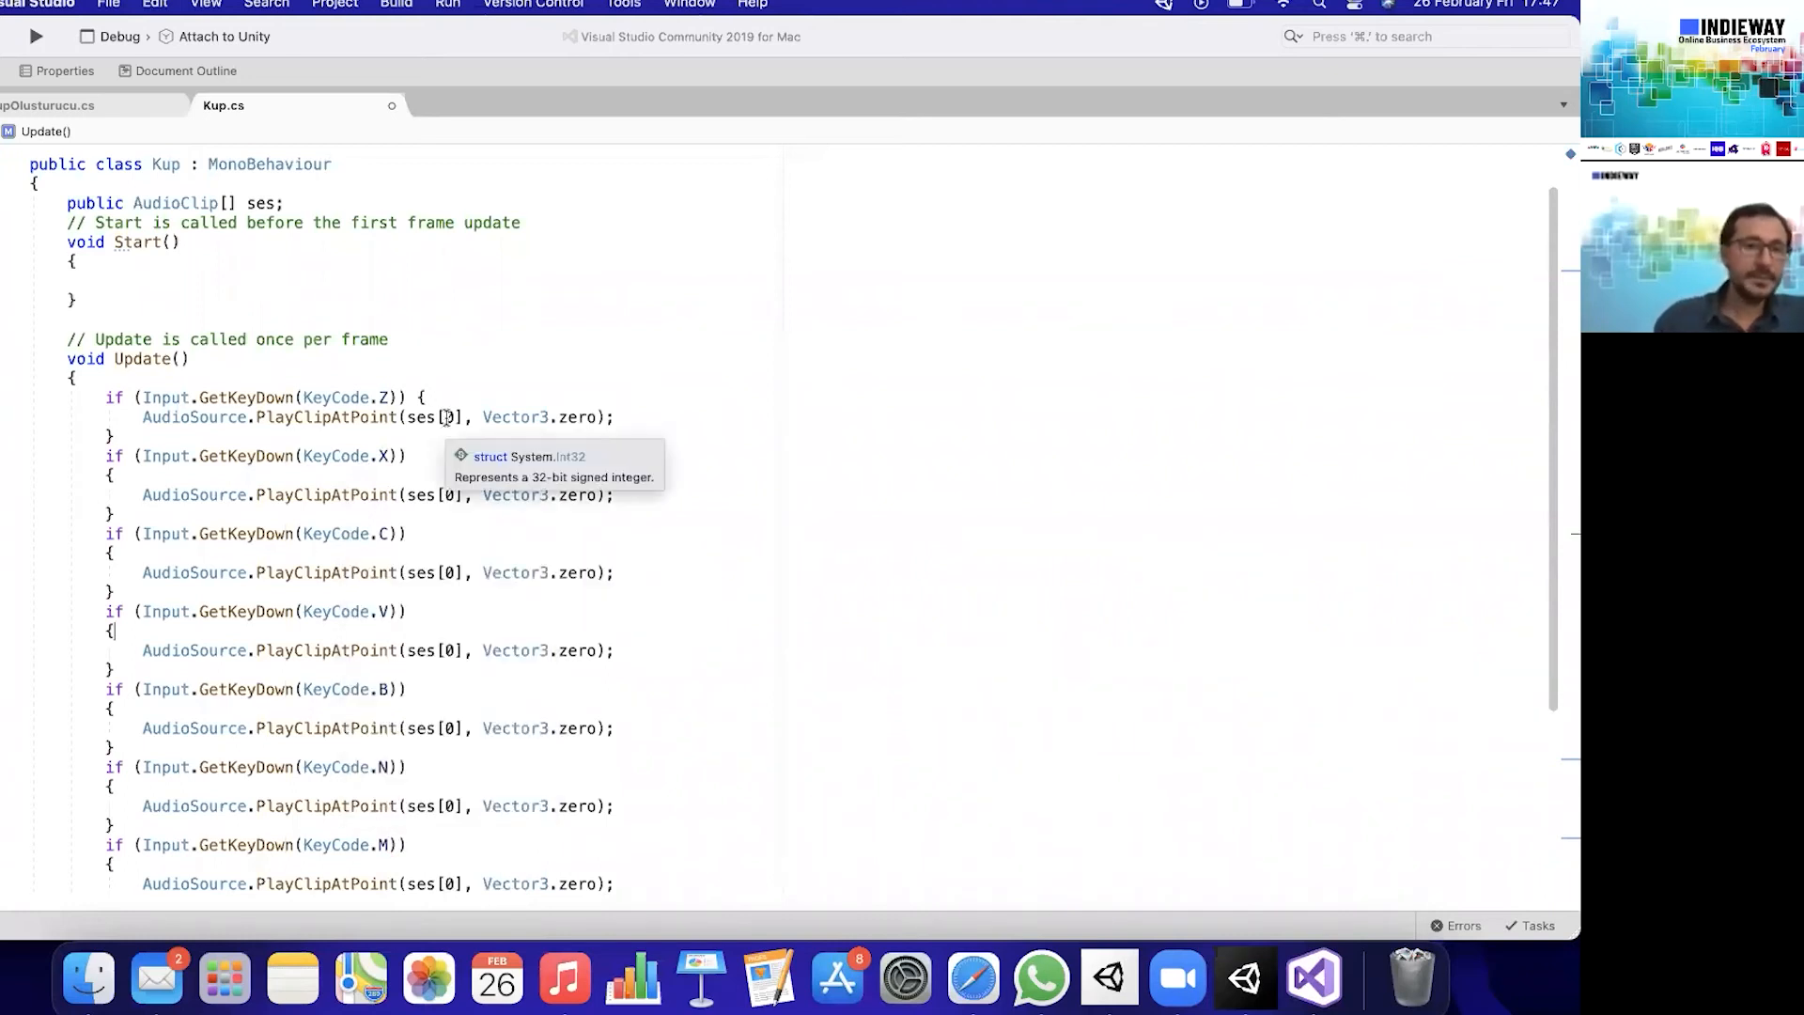
- Change the clip passed to PlayClipAtPoint to ses[1] in the X block, ses[2] in the C block and ses[3] in the V block
click(458, 495)
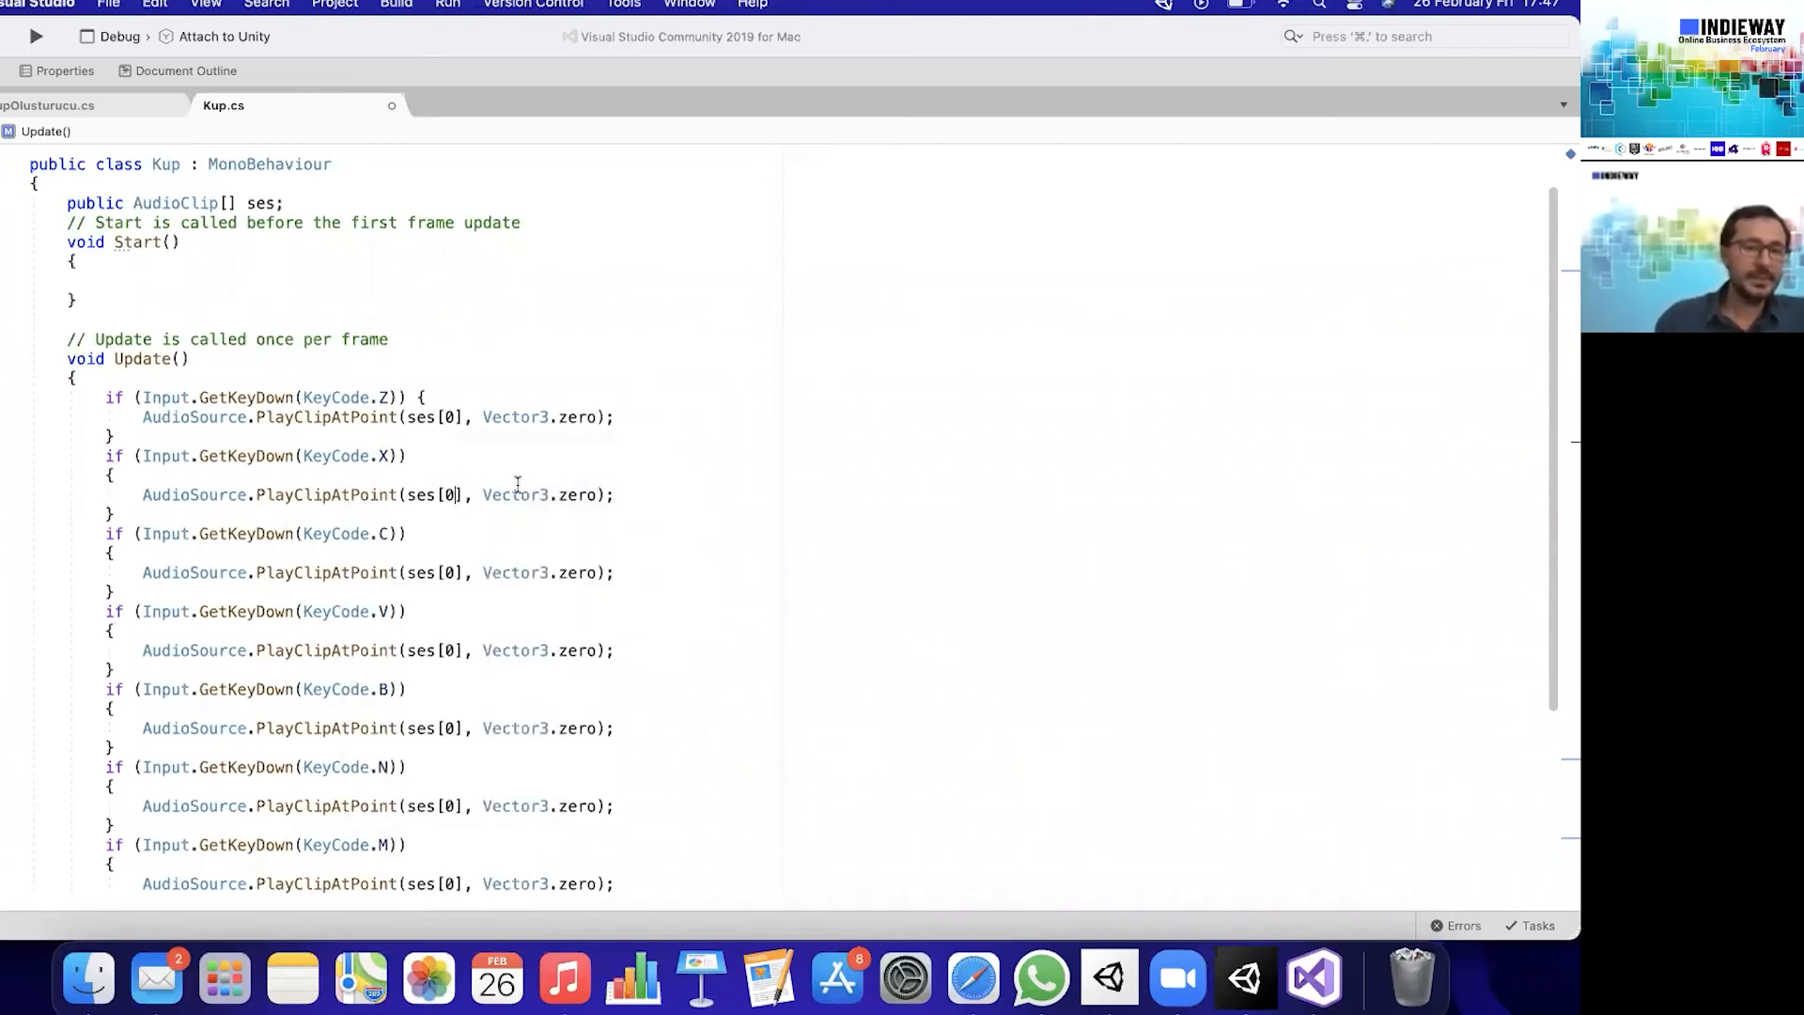
key(BackSpace)
text(1)
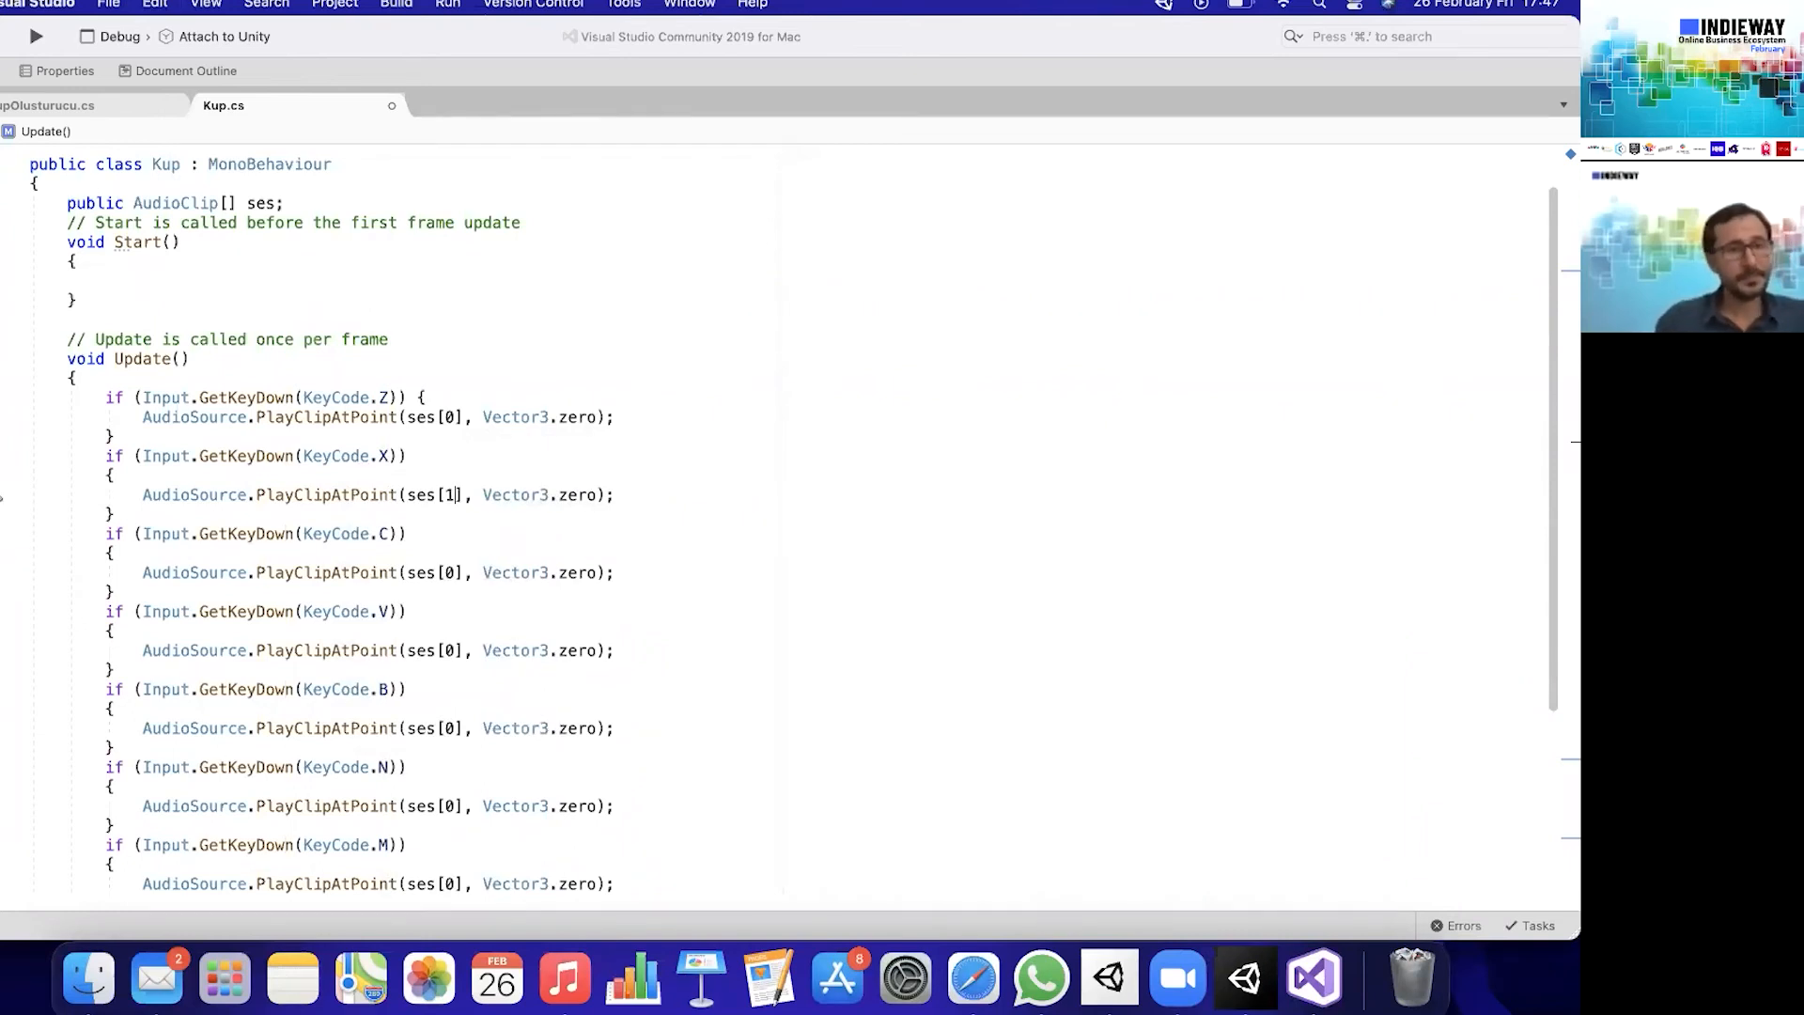
click(457, 572)
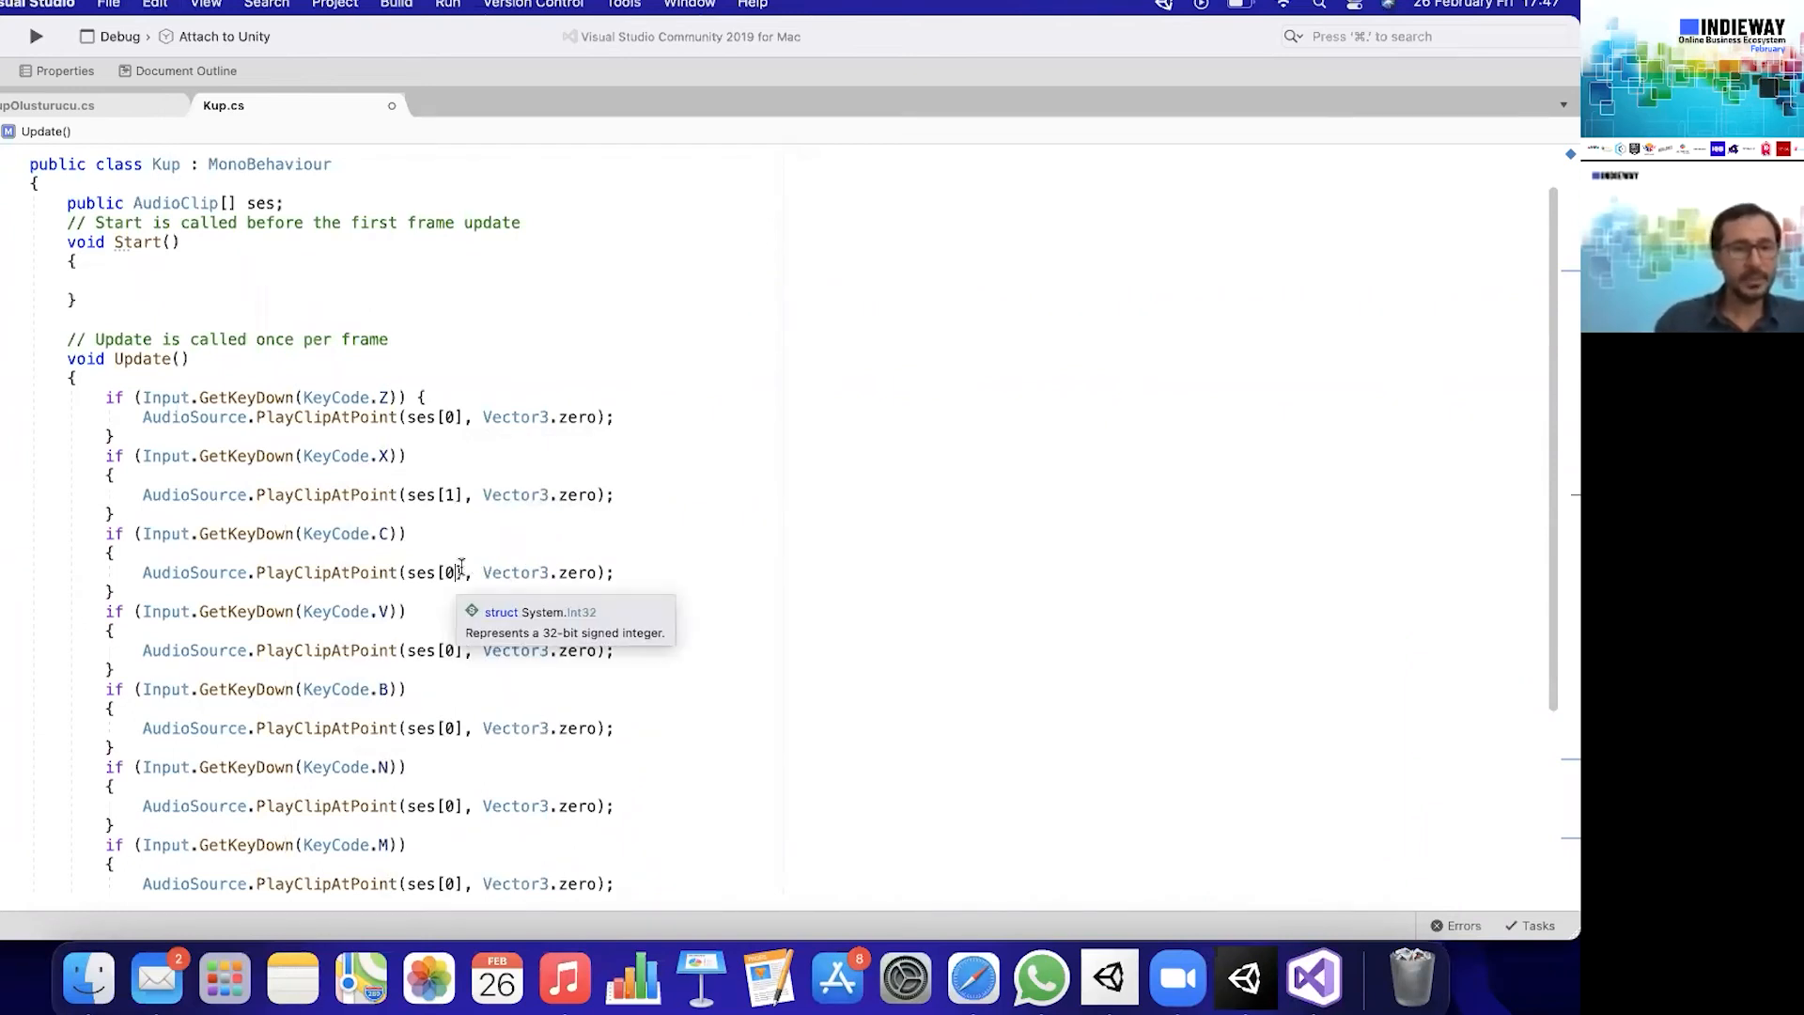
key(BackSpace)
text(2)
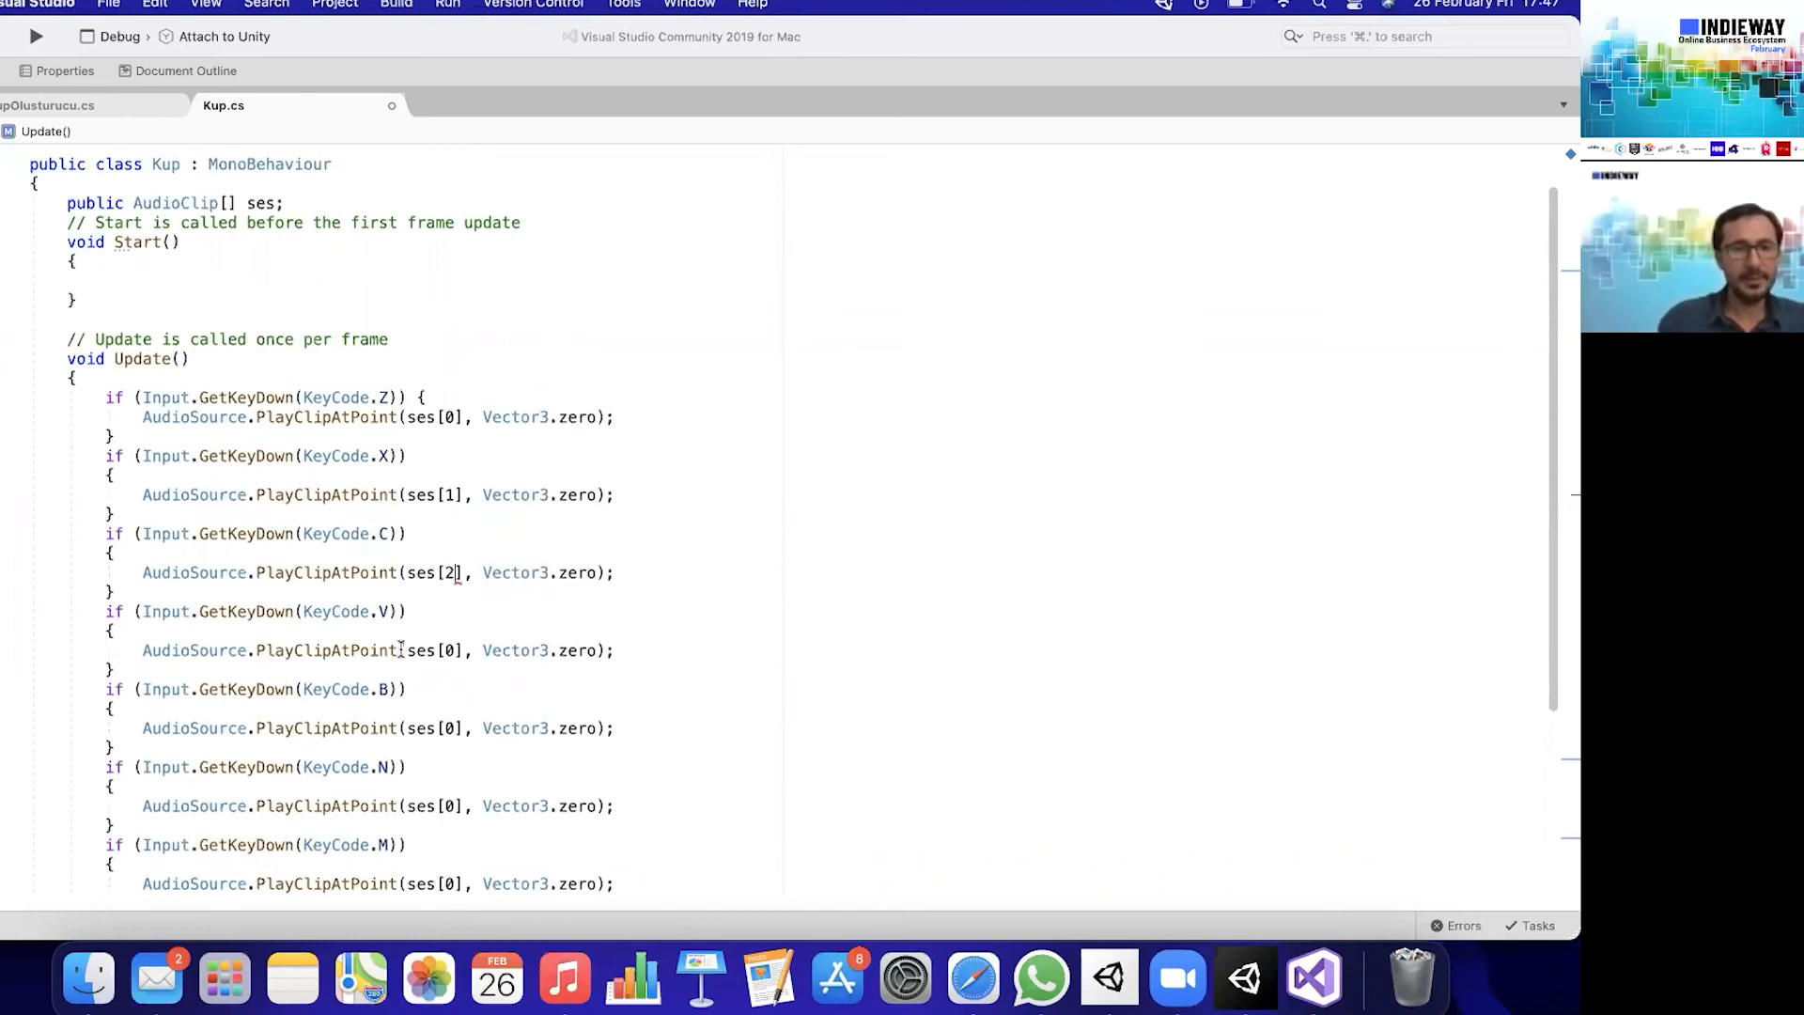
click(458, 649)
key(BackSpace)
text(3)
- Change the clip to ses[4] in the B block and ses[5] in the N and M blocks, and save Kup.cs
click(458, 727)
key(BackSpace)
text(4)
click(458, 805)
key(BackSpace)
text(5)
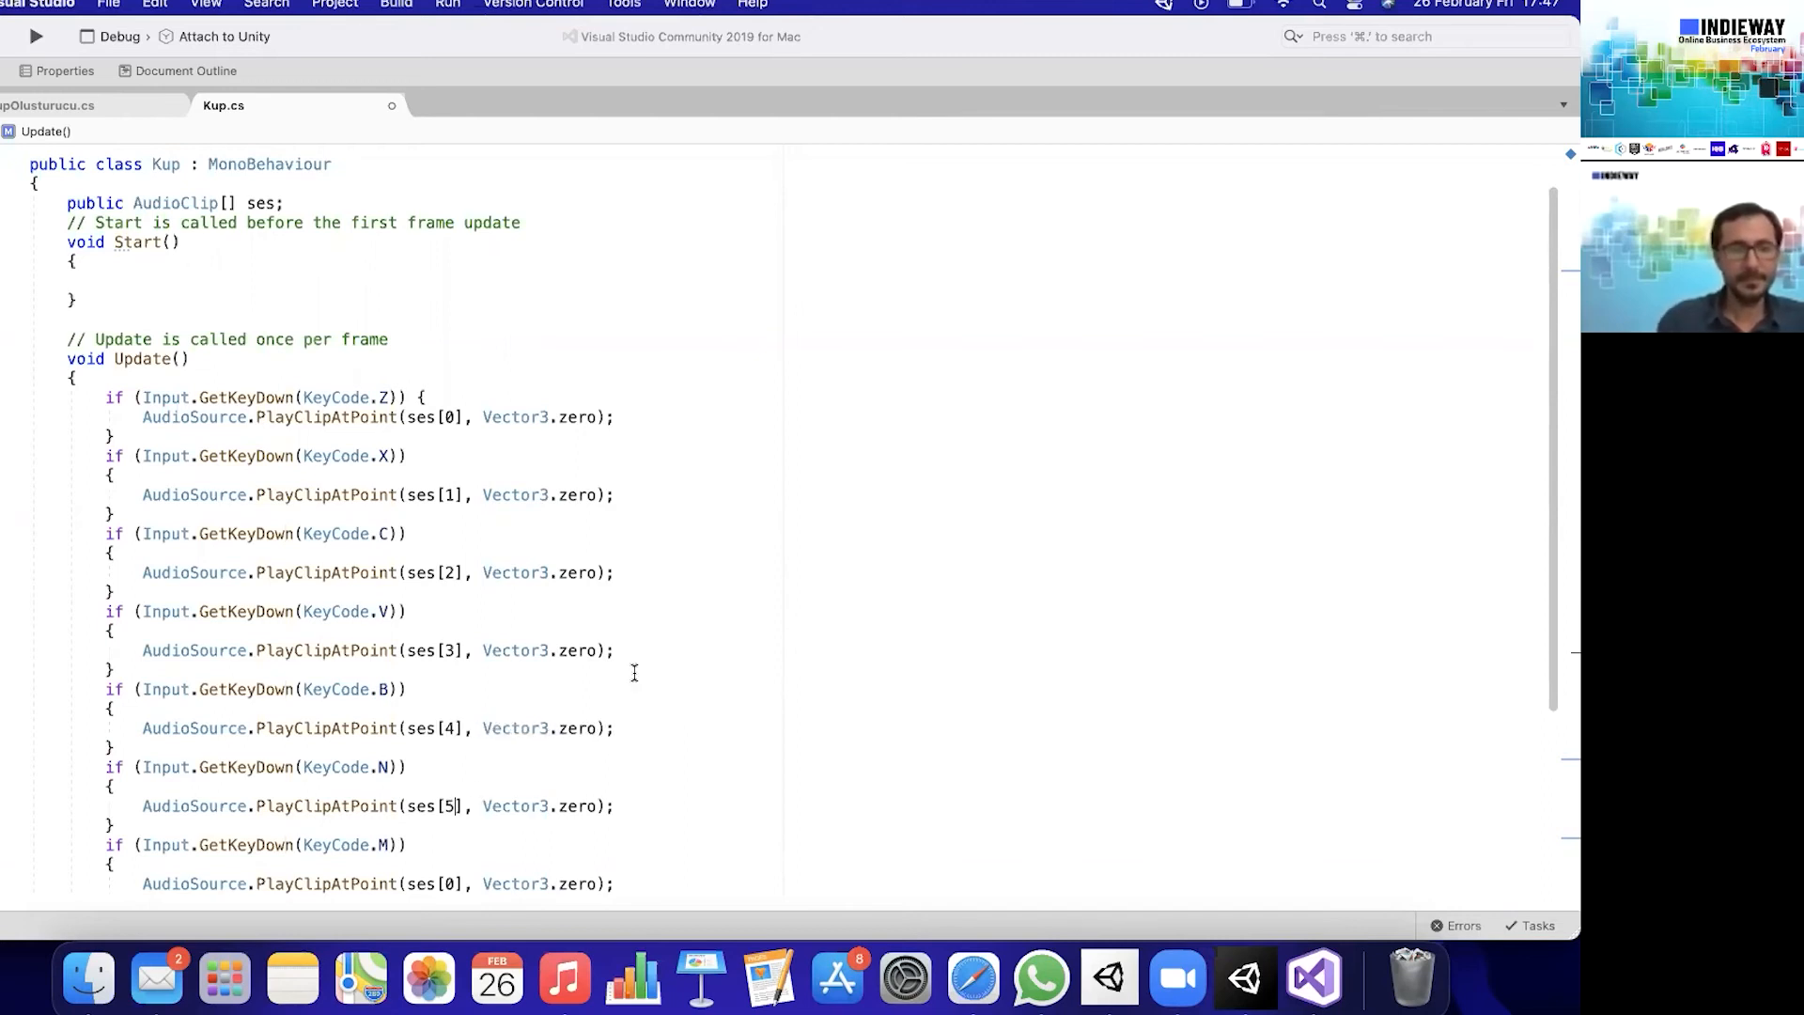
click(457, 883)
key(BackSpace)
text(5)
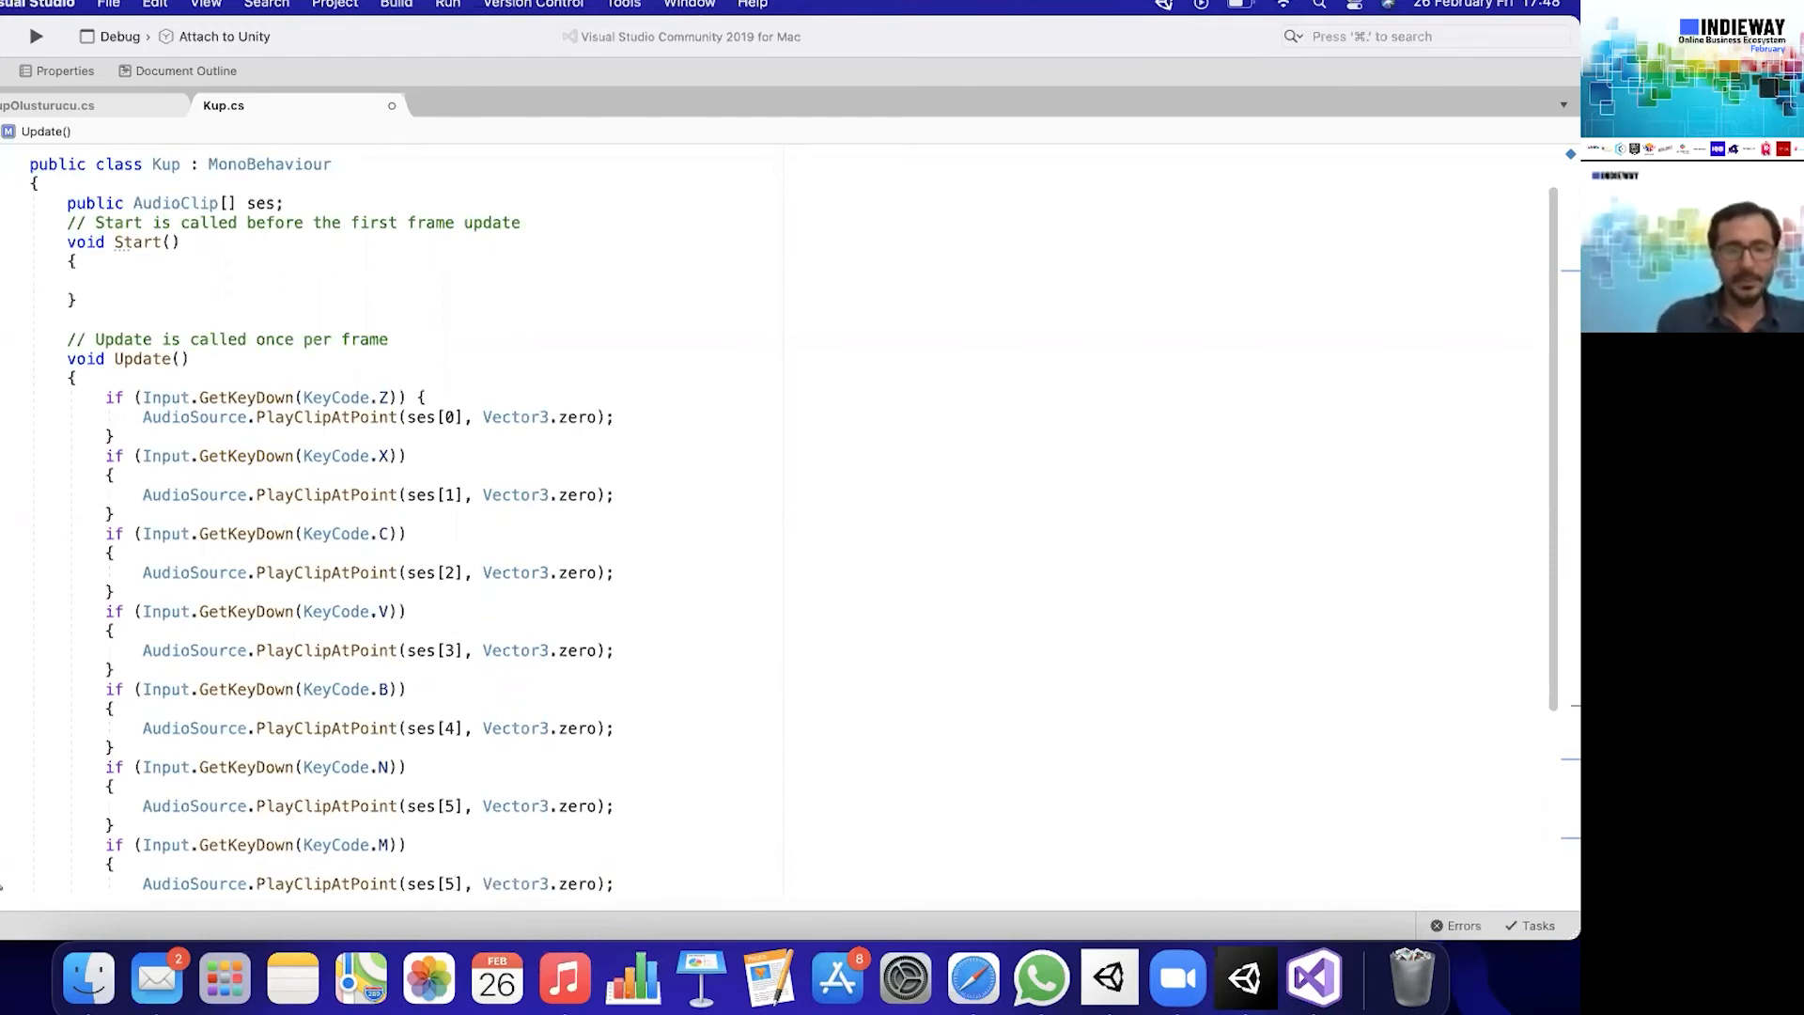
scroll(680, 655, down, 1)
key(super+s)
- Switch to Unity and disable the Kup script component on all seven cubes, from Cube through Cube (6), at once
click(1247, 977)
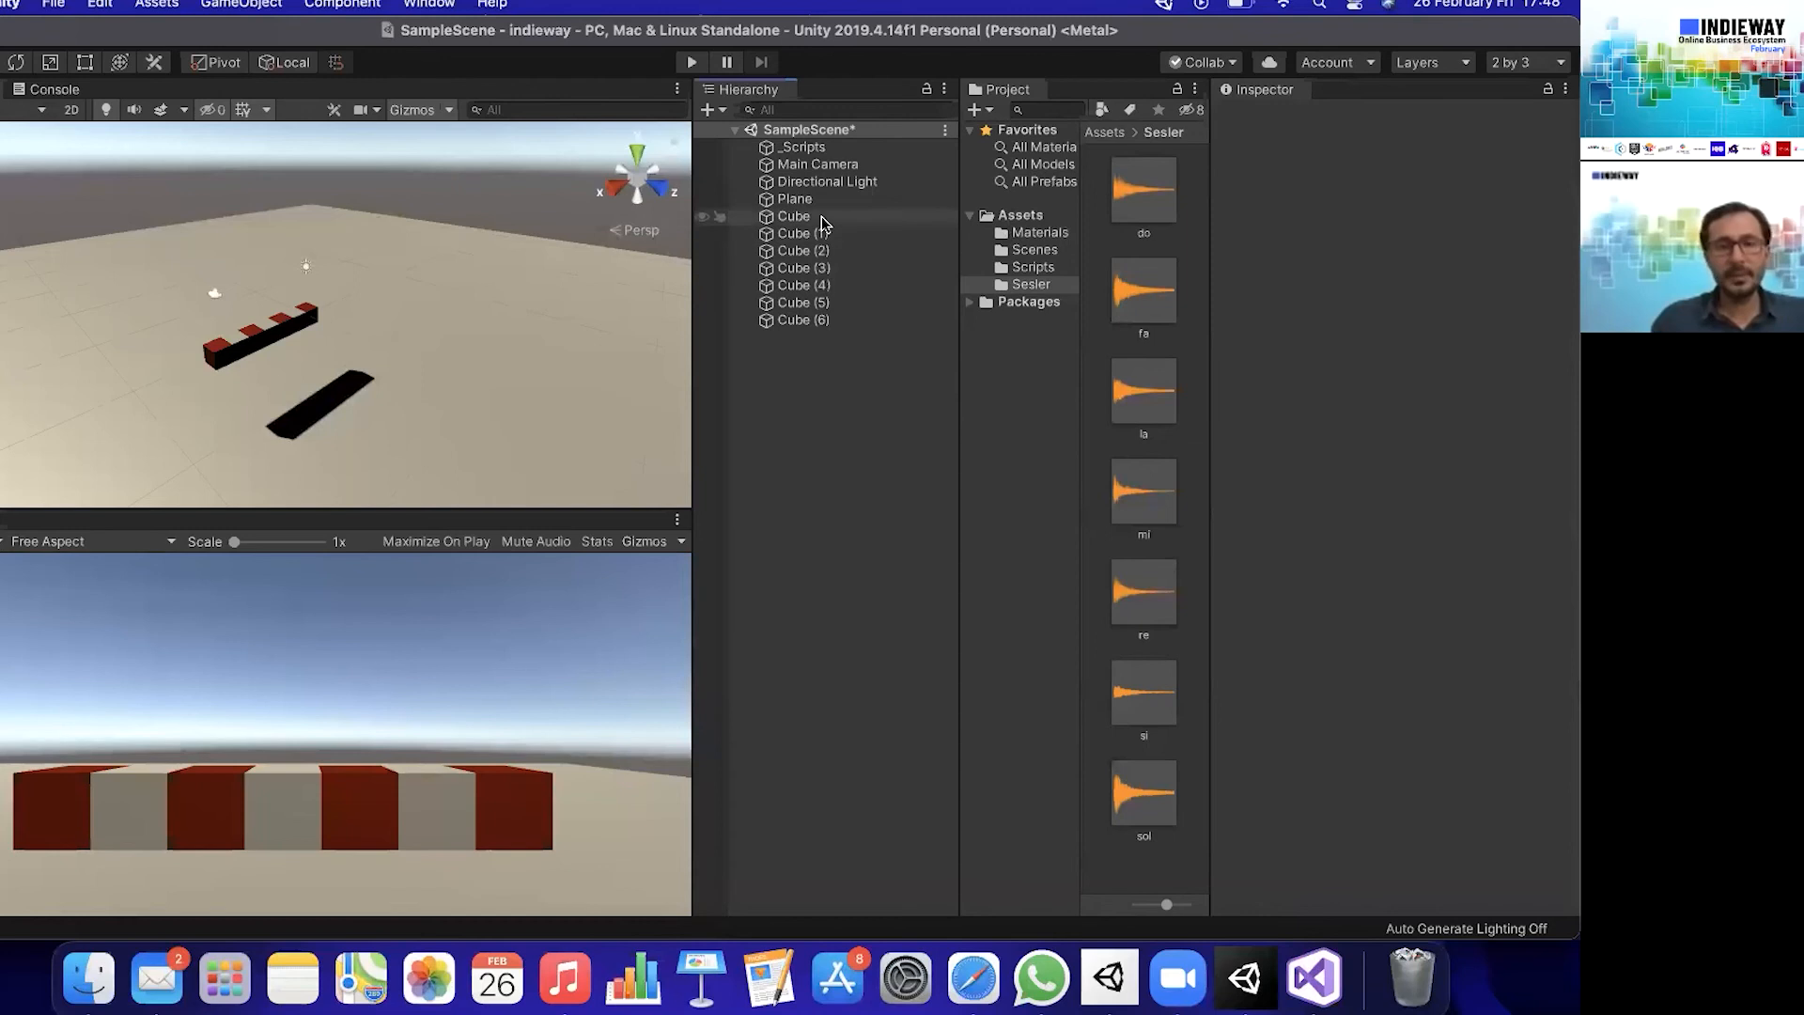
click(820, 219)
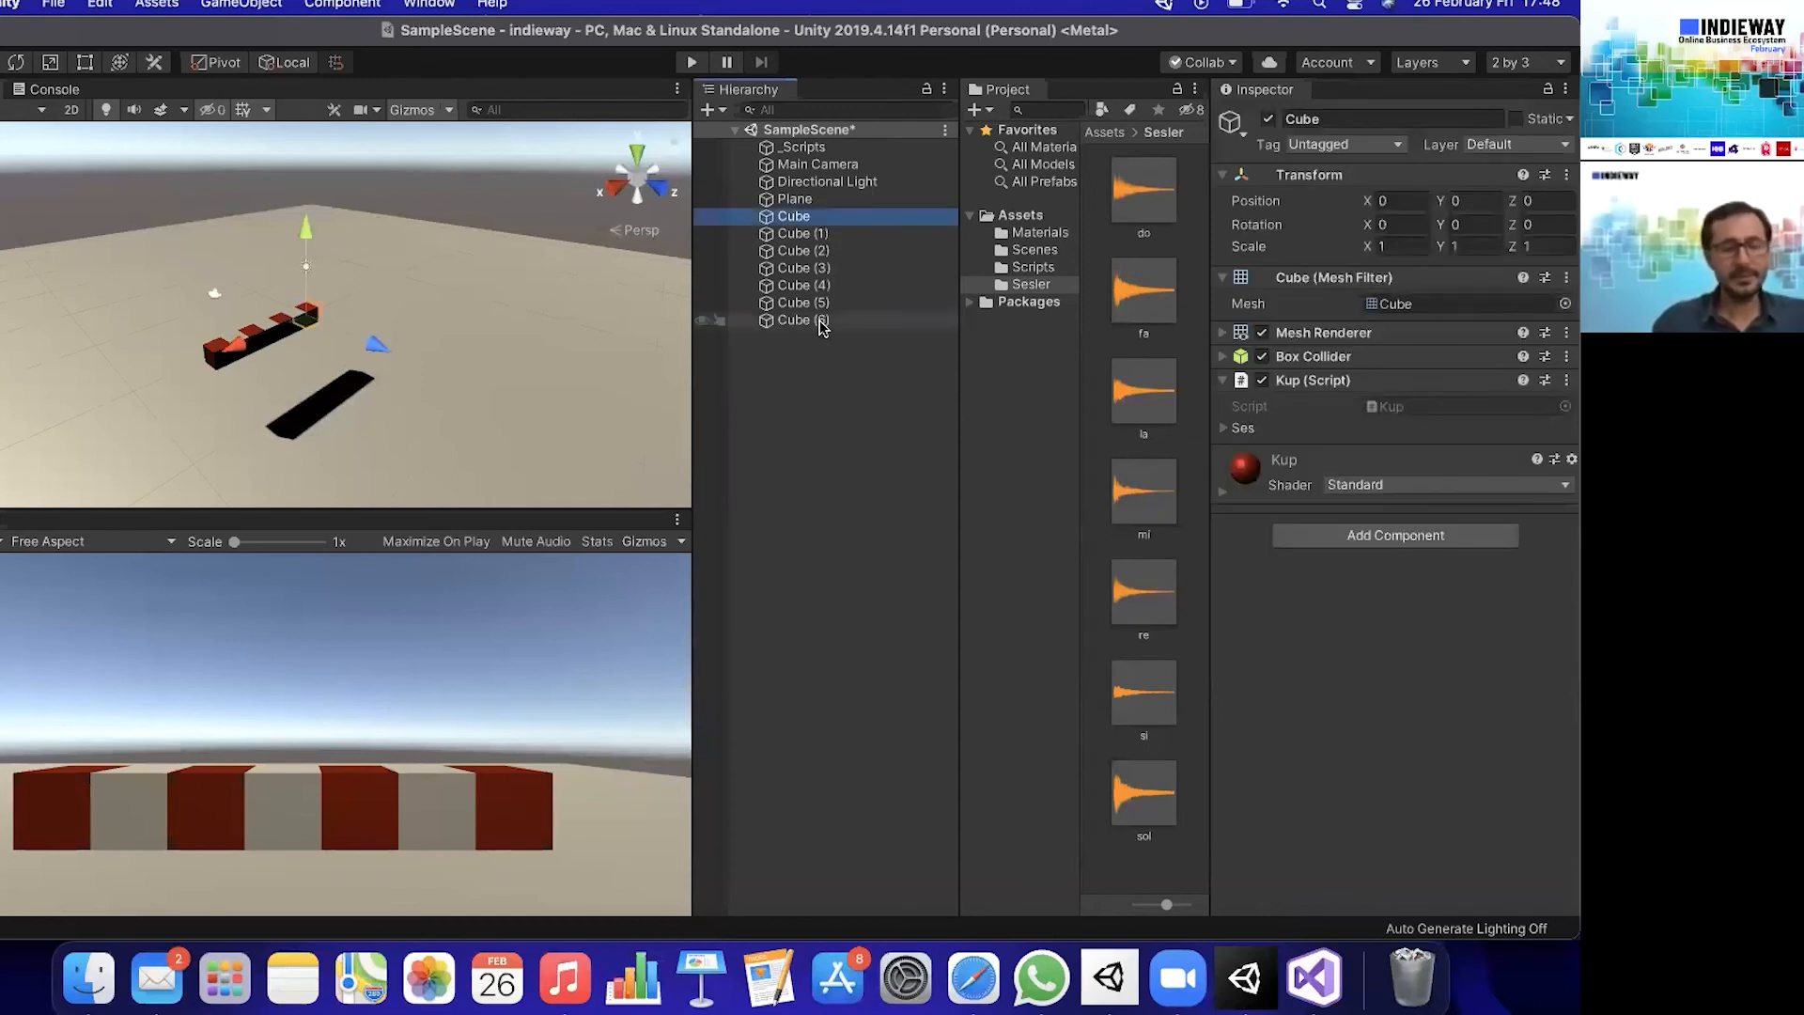
shift+click(821, 322)
click(1262, 380)
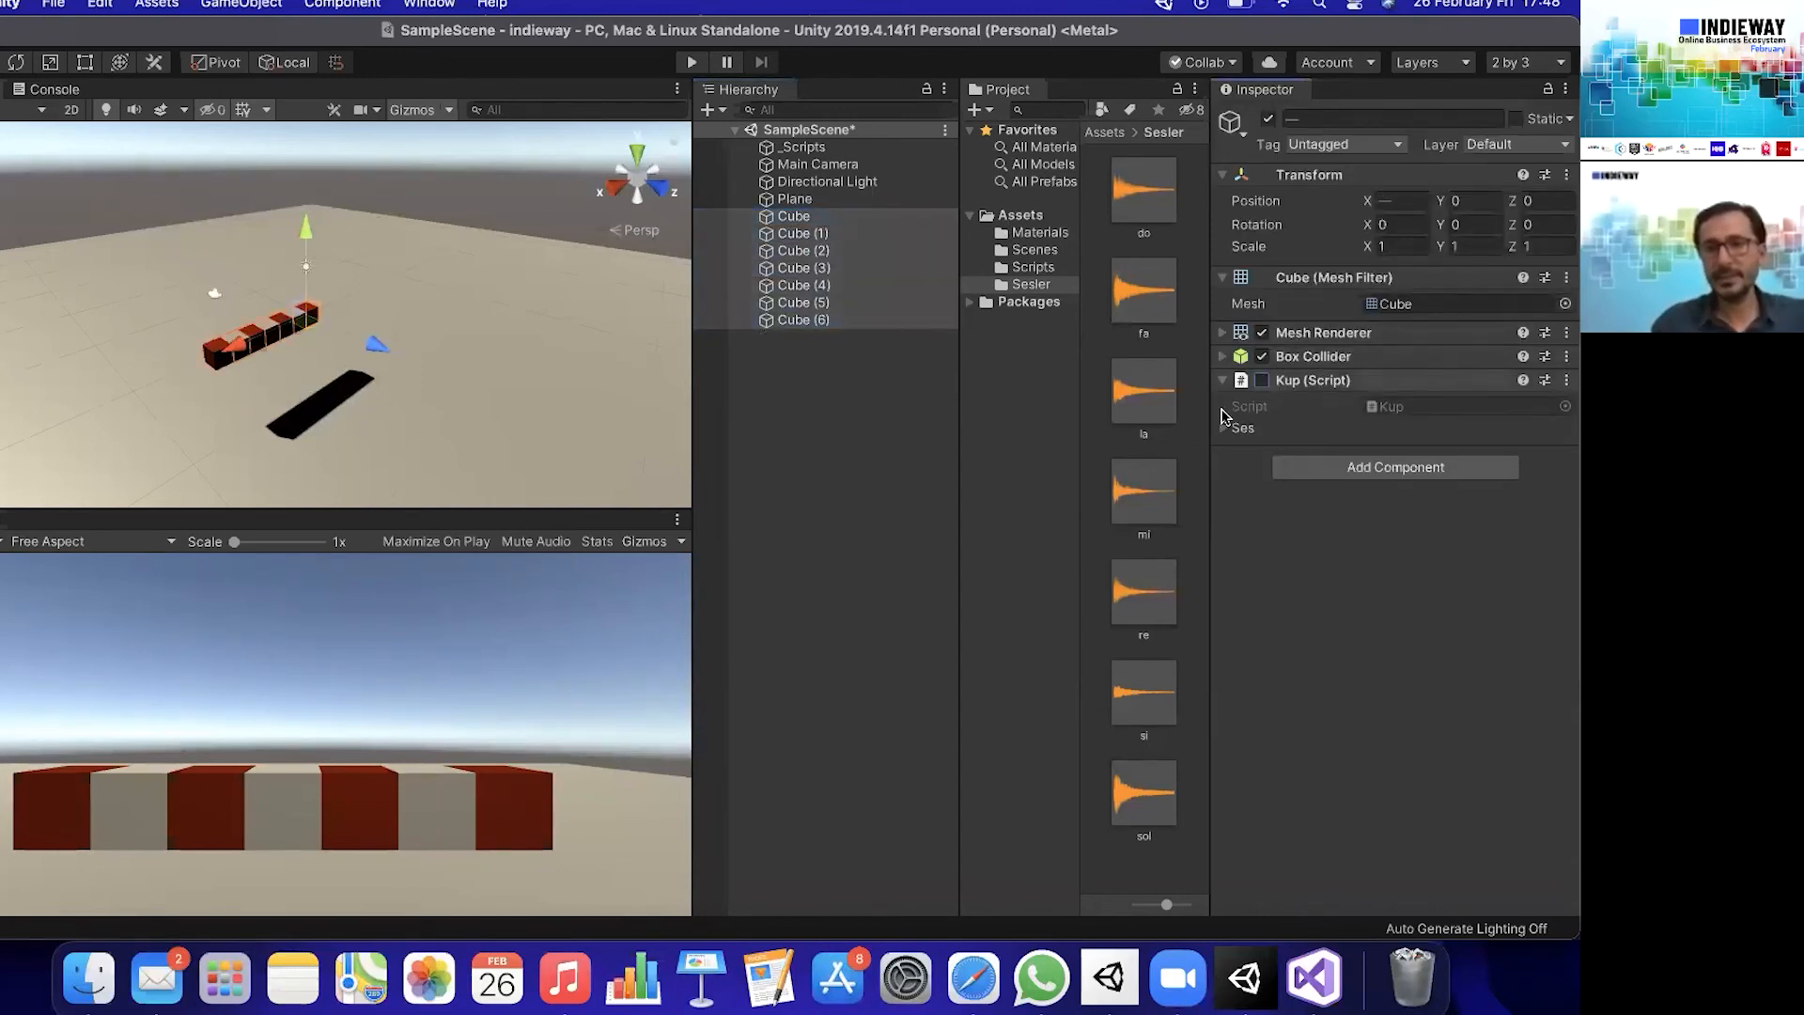
click(925, 399)
- Attach the Kup script to the _Scripts object and set the size of its Ses array to 7
click(840, 150)
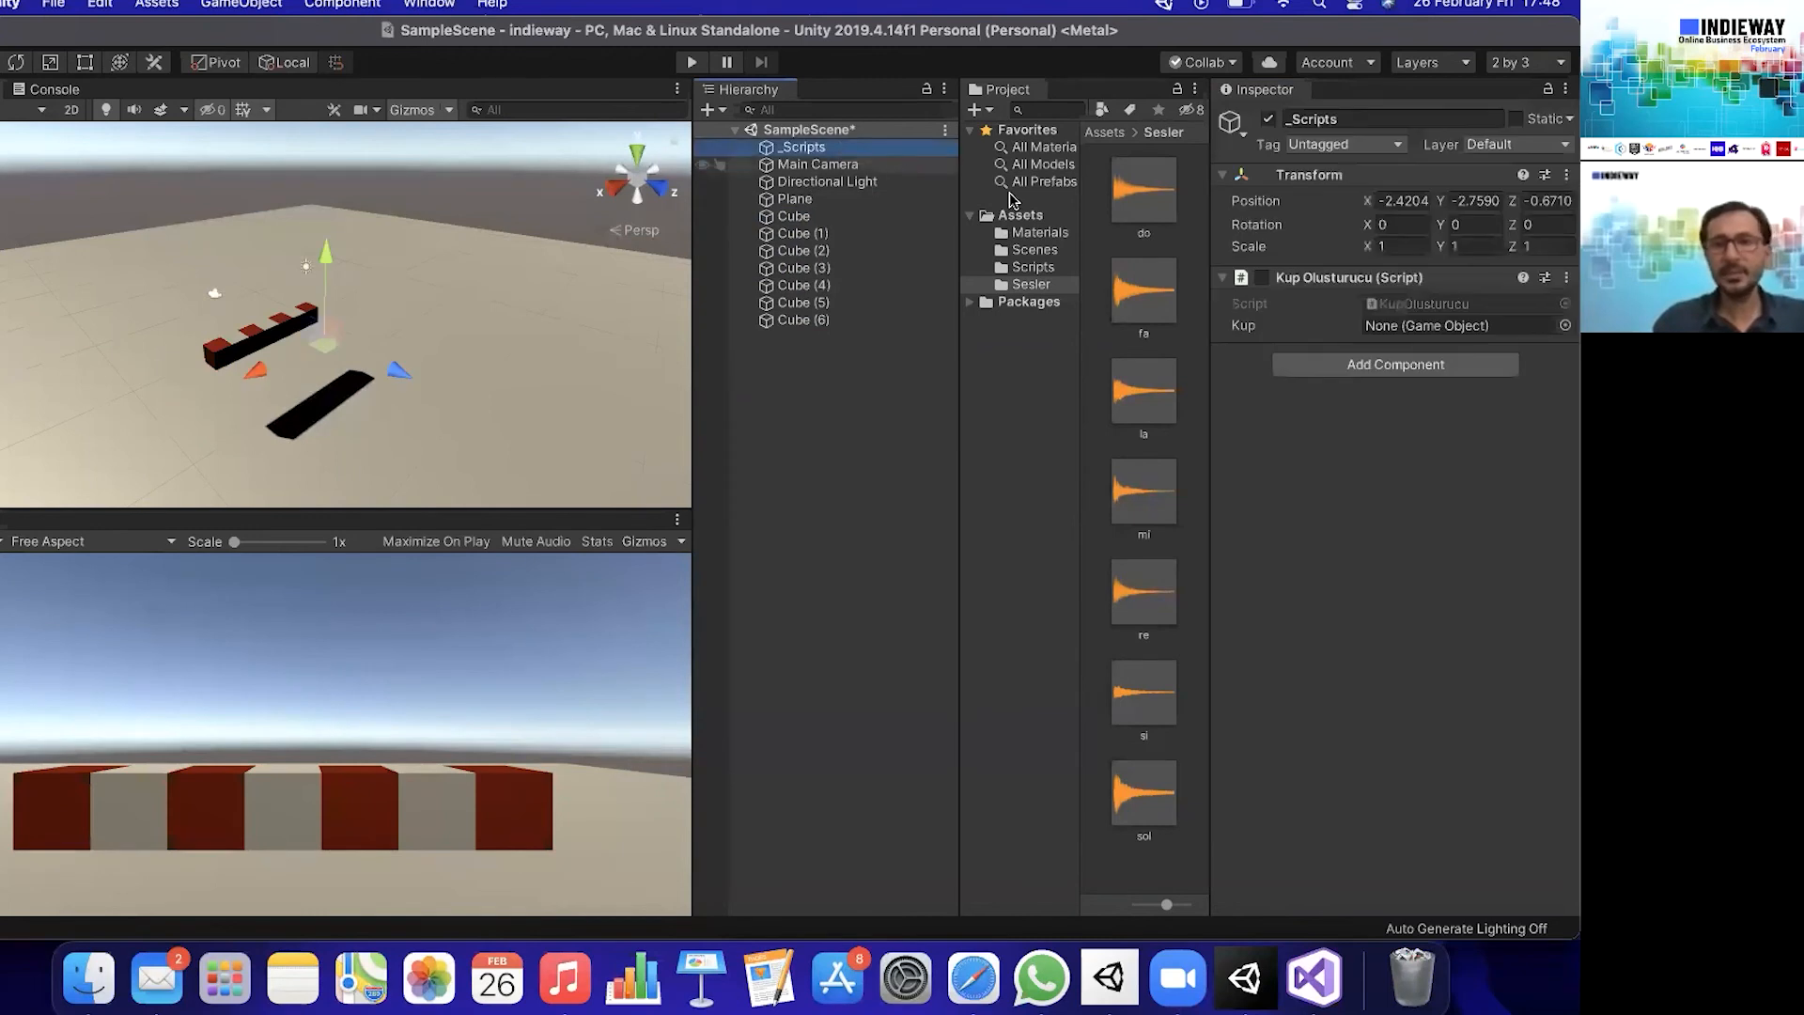
click(1058, 270)
drag(1150, 212, 1368, 487)
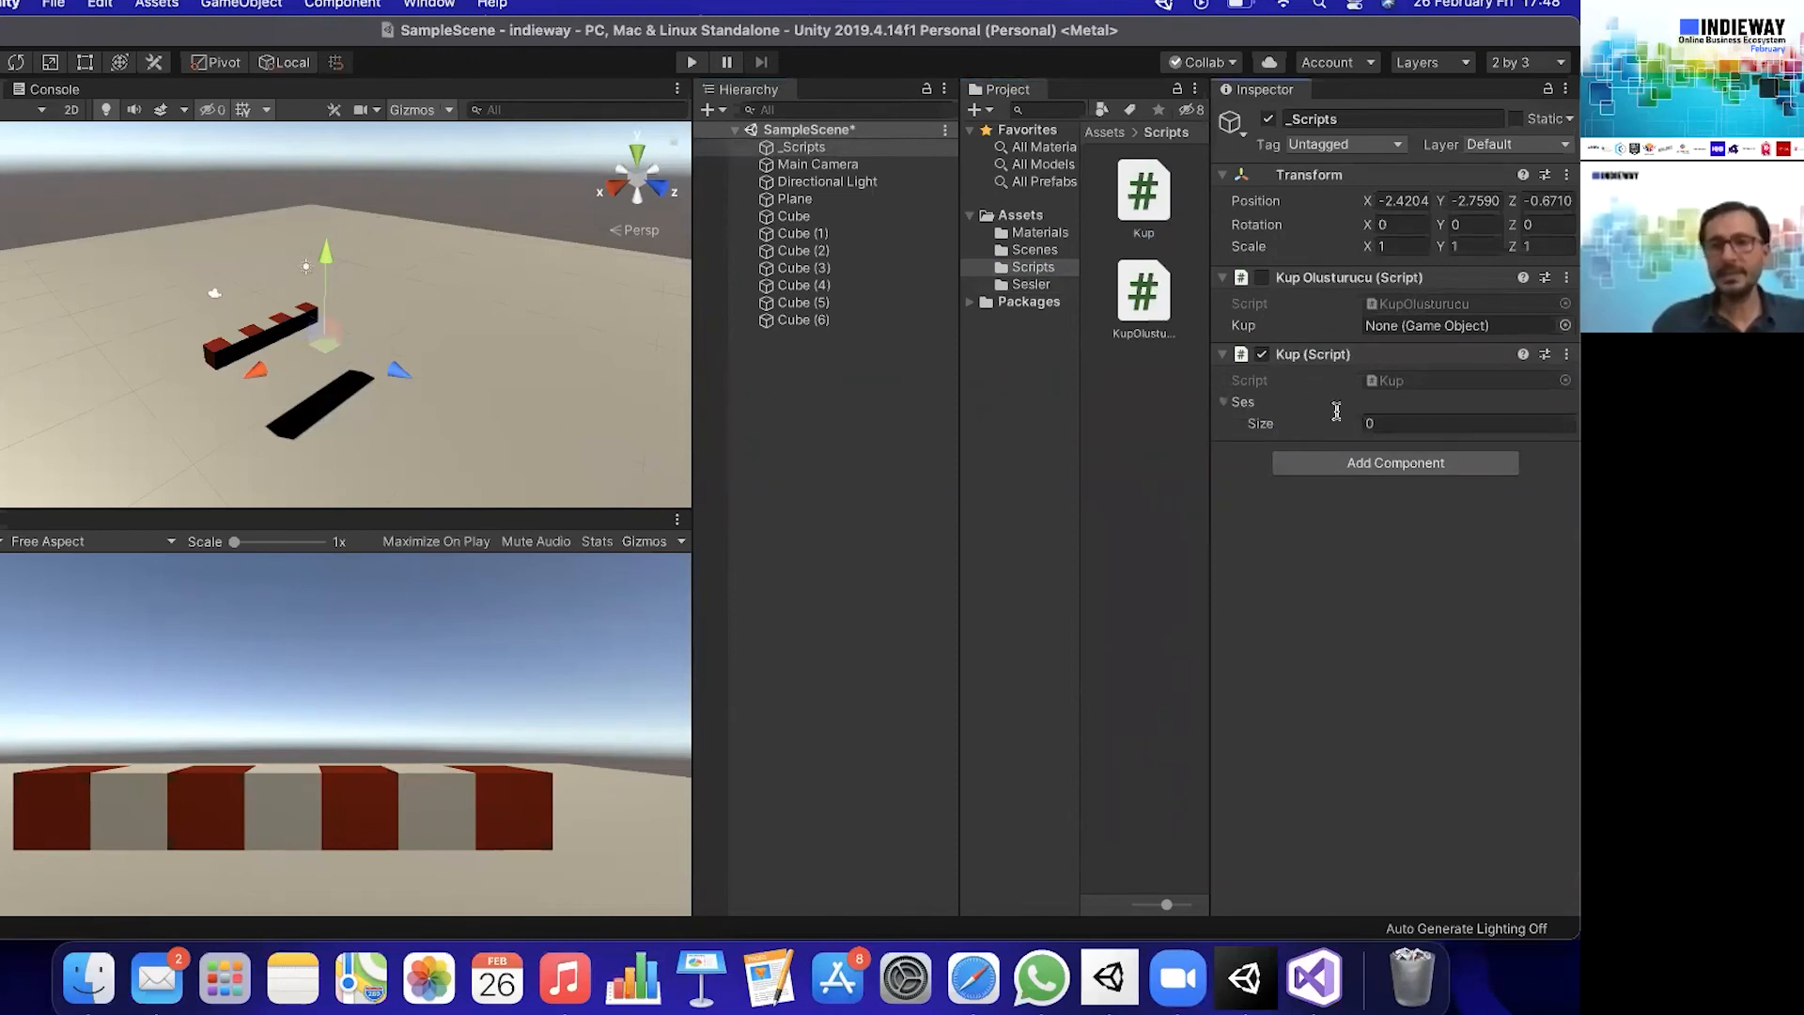
click(1405, 418)
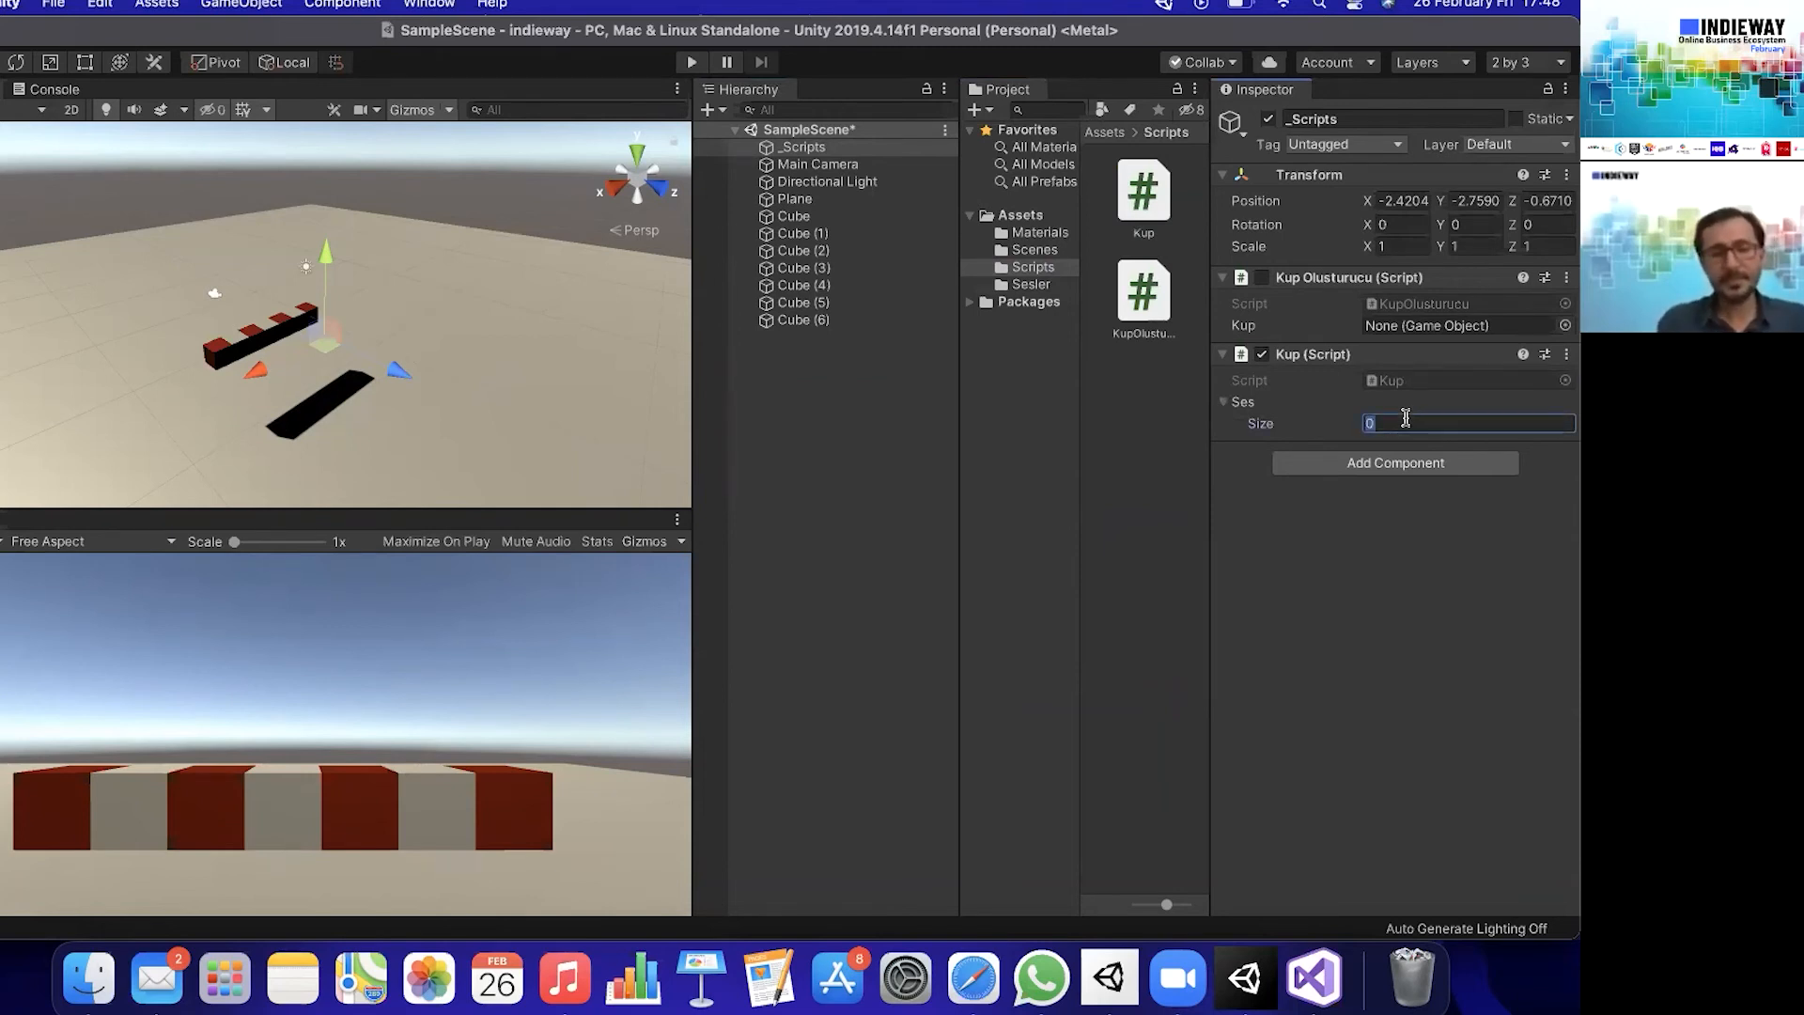
text(7)
key(Return)
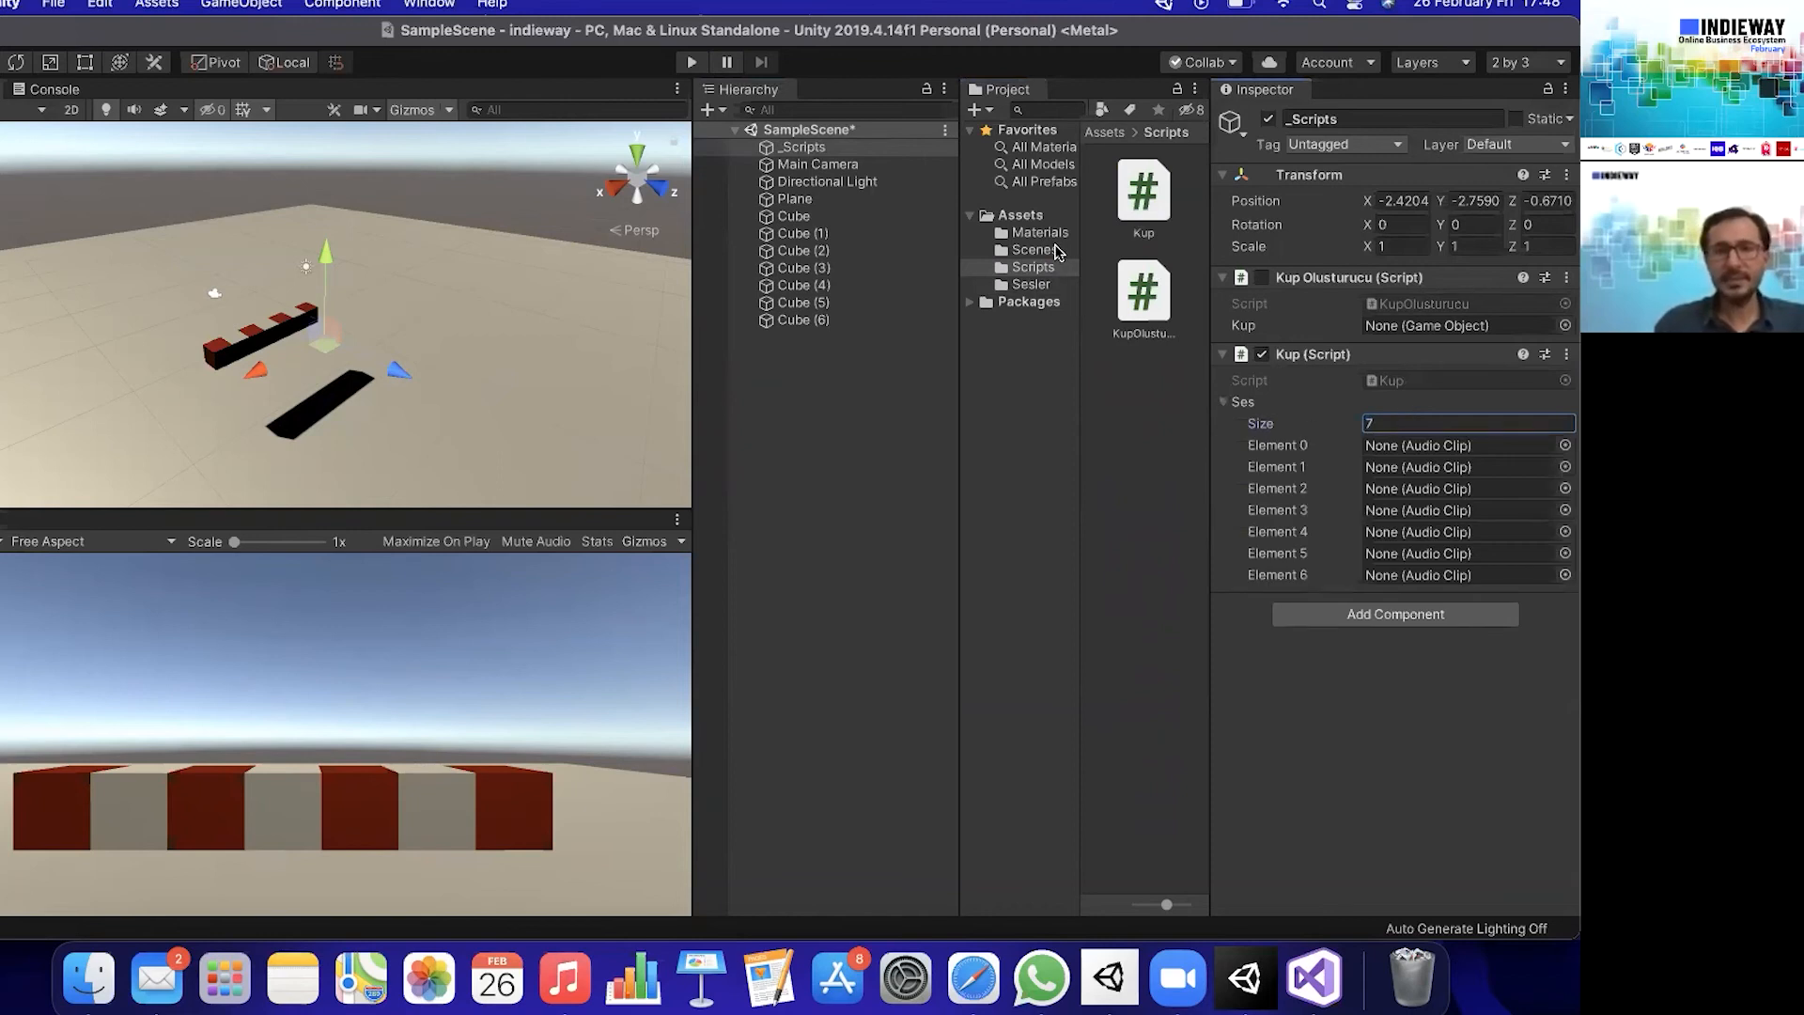
- Assign the clips do, re, mi, fa, sol, la and si from the Sesler folder to Ses elements 0 through 6 in that order
click(1045, 284)
drag(1173, 224, 1373, 446)
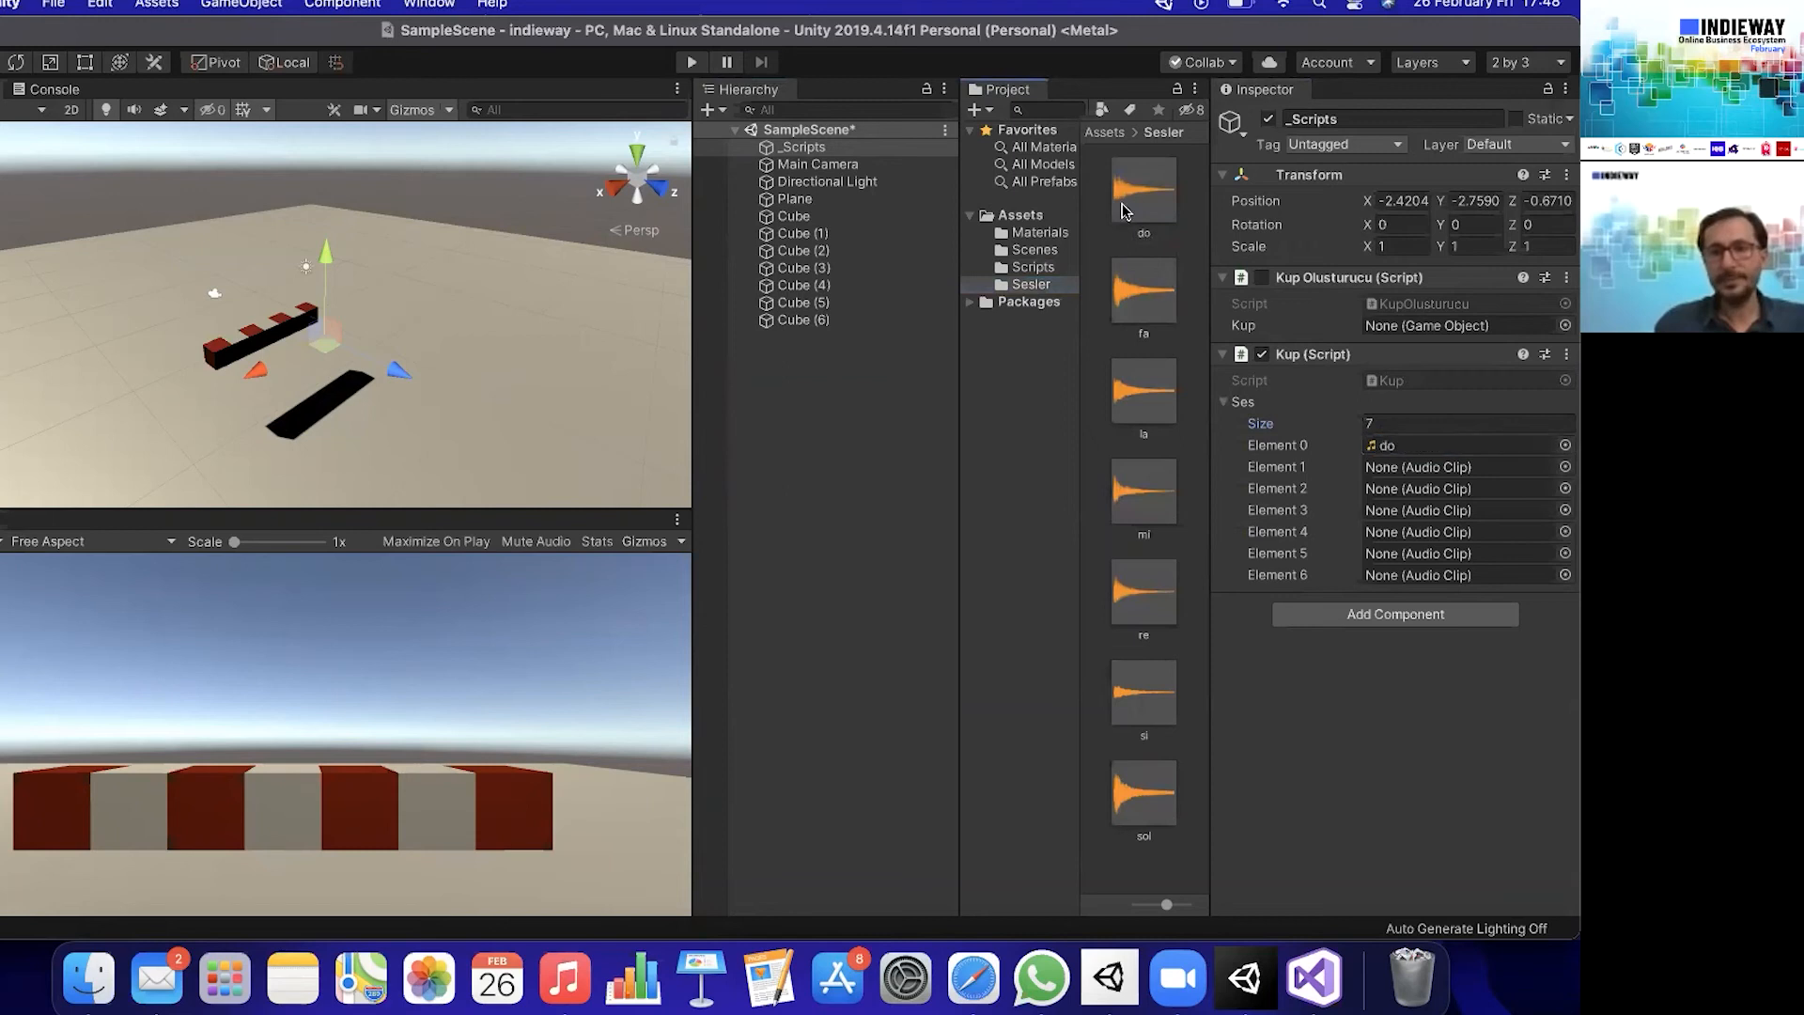
drag(1156, 645, 1392, 469)
drag(1159, 492, 1374, 498)
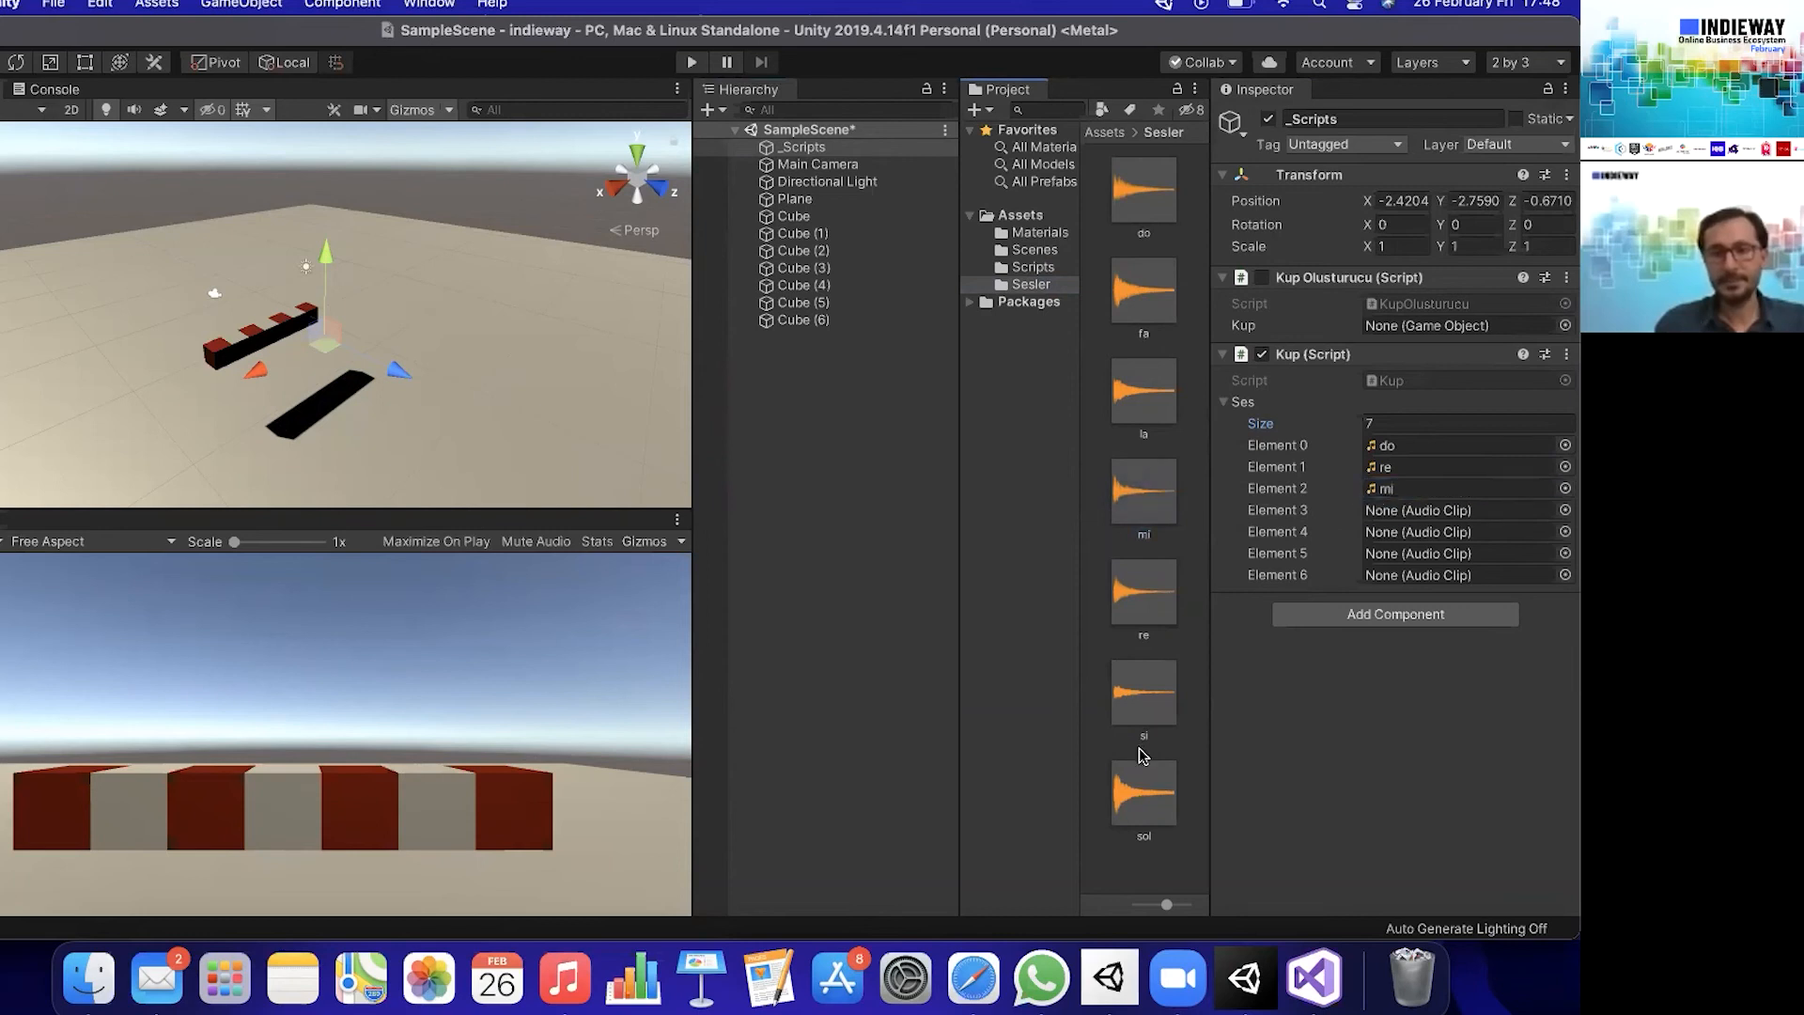
drag(1144, 319, 1382, 510)
drag(1154, 787, 1379, 533)
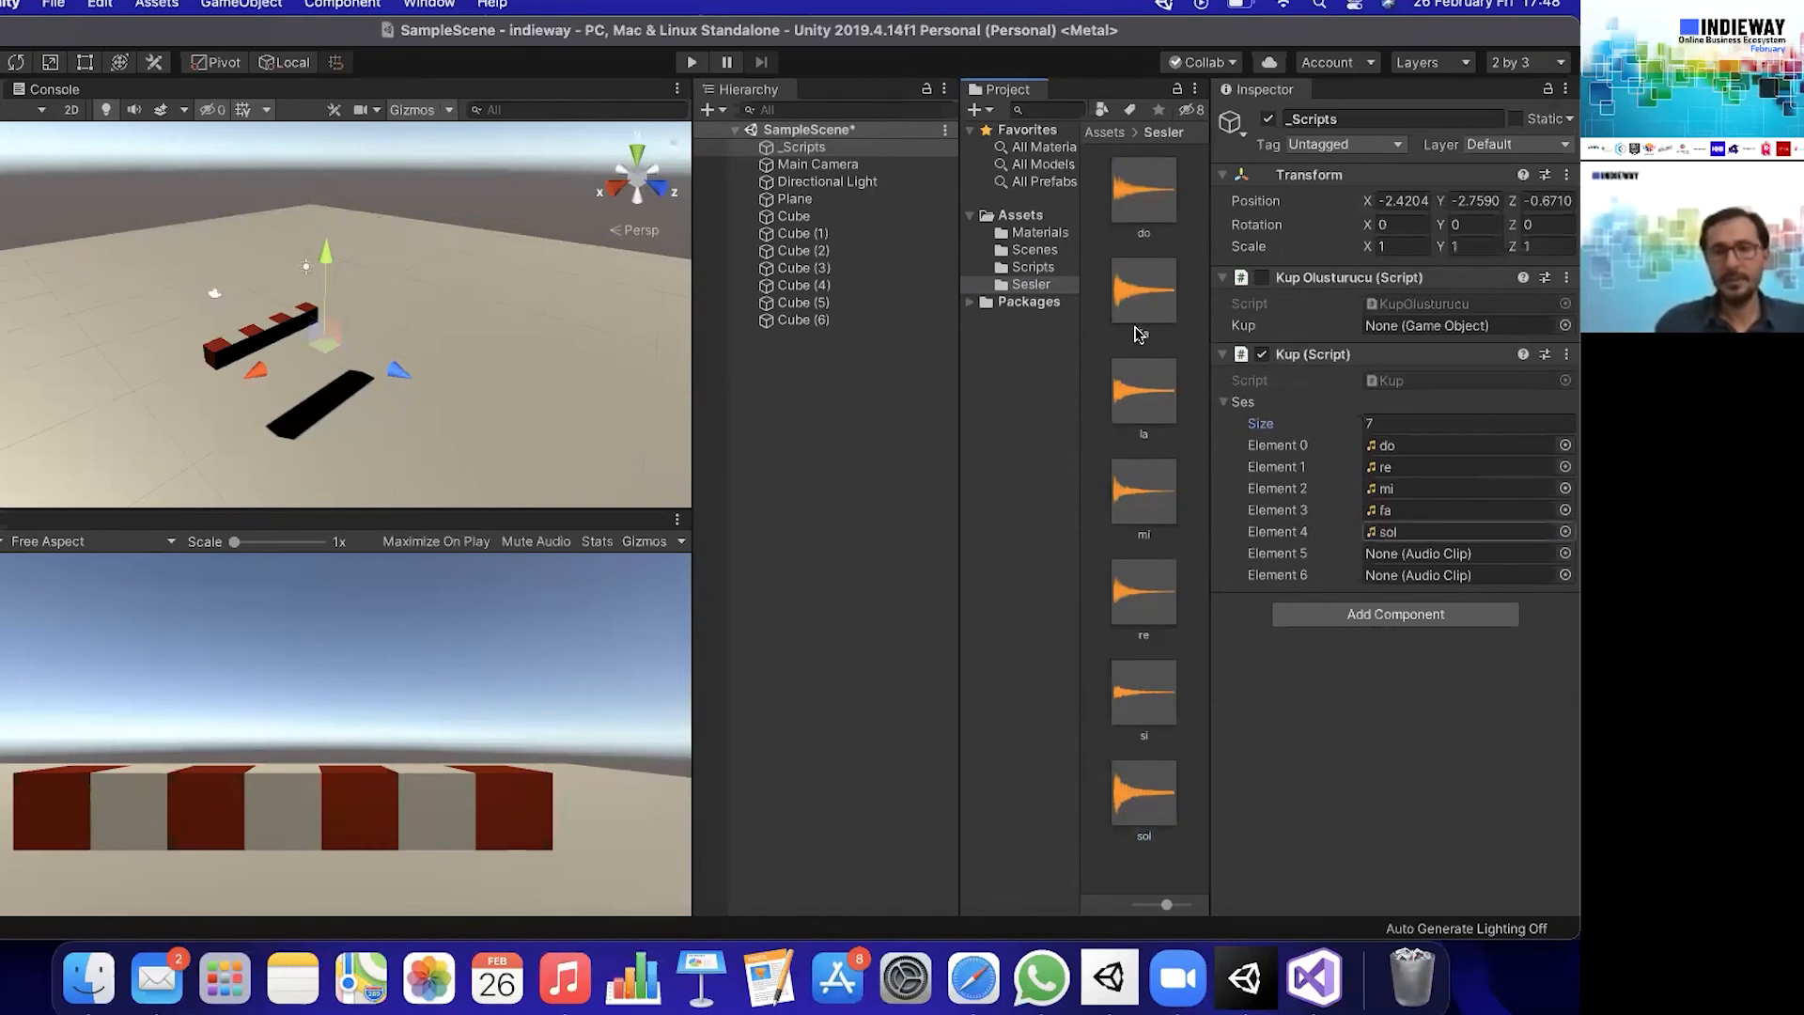
drag(1145, 406, 1407, 554)
drag(1144, 703, 1407, 577)
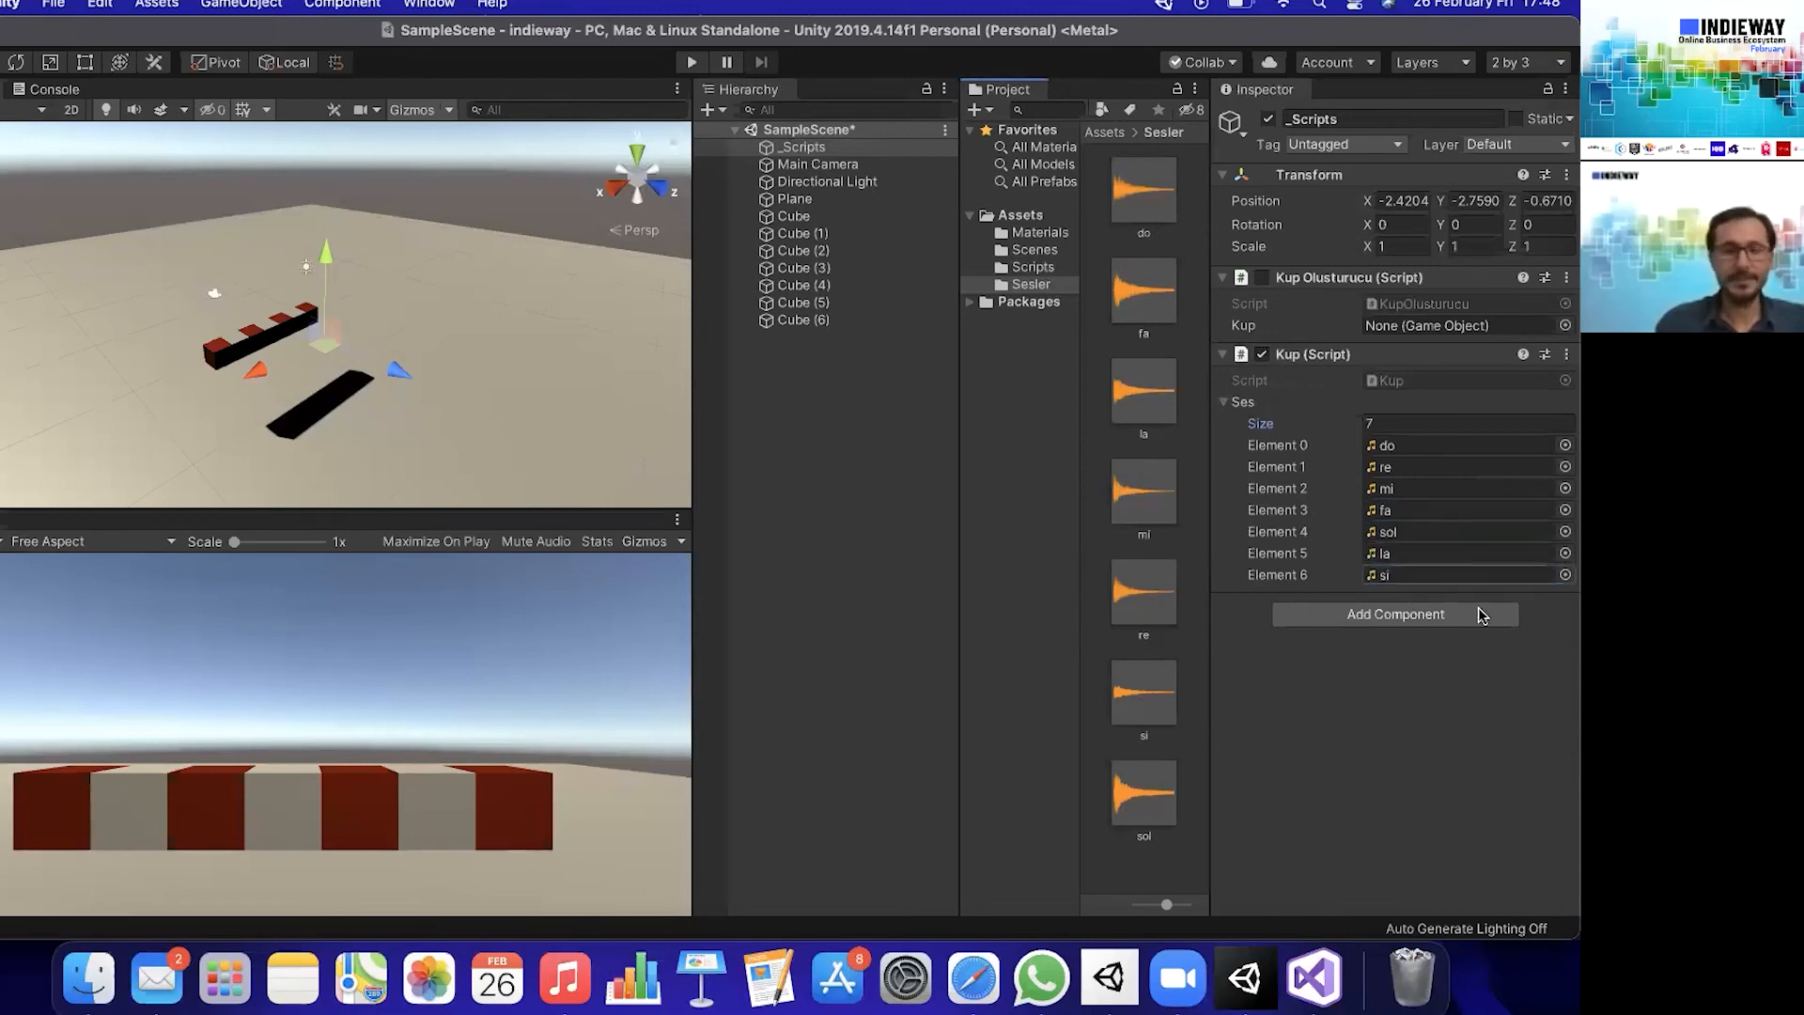
- Run the scene, test the notes with the keyboard keys, stop play mode and deselect the _Scripts object
click(692, 64)
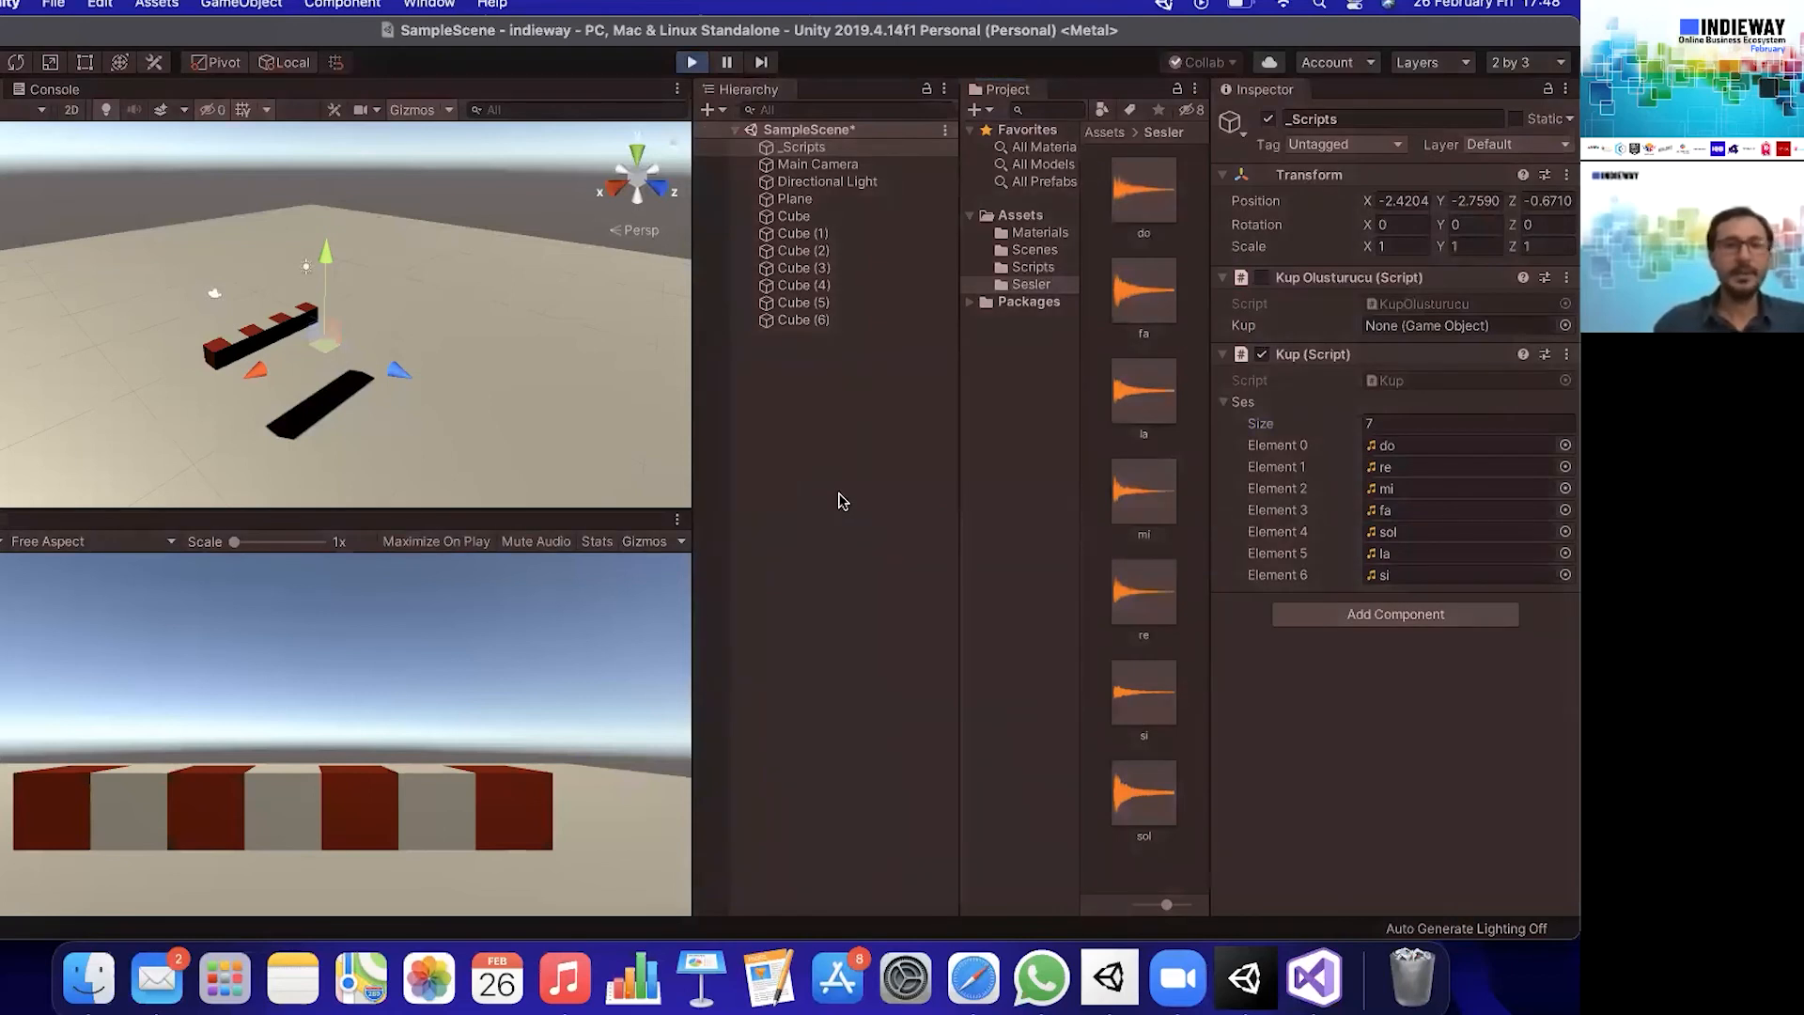
key(a)
key(s)
key(d)
key(f)
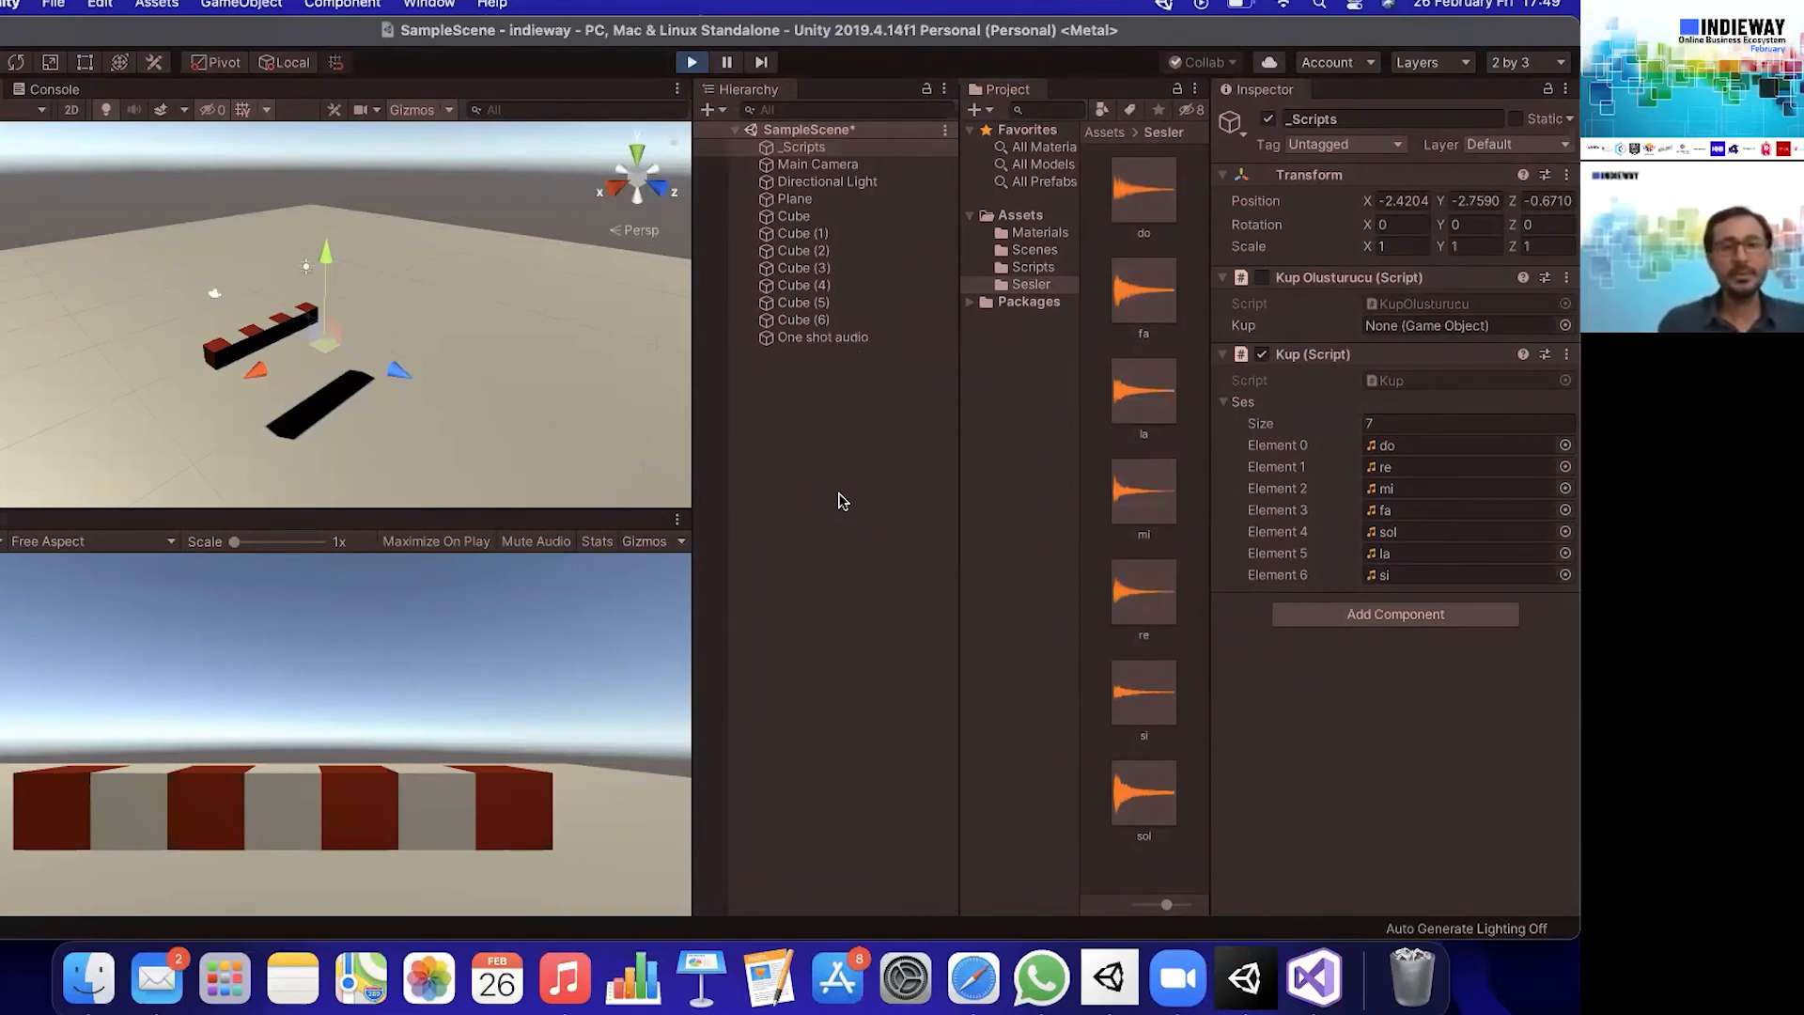
key(a)
key(s)
key(d)
key(f)
key(g)
key(h)
key(j)
key(h)
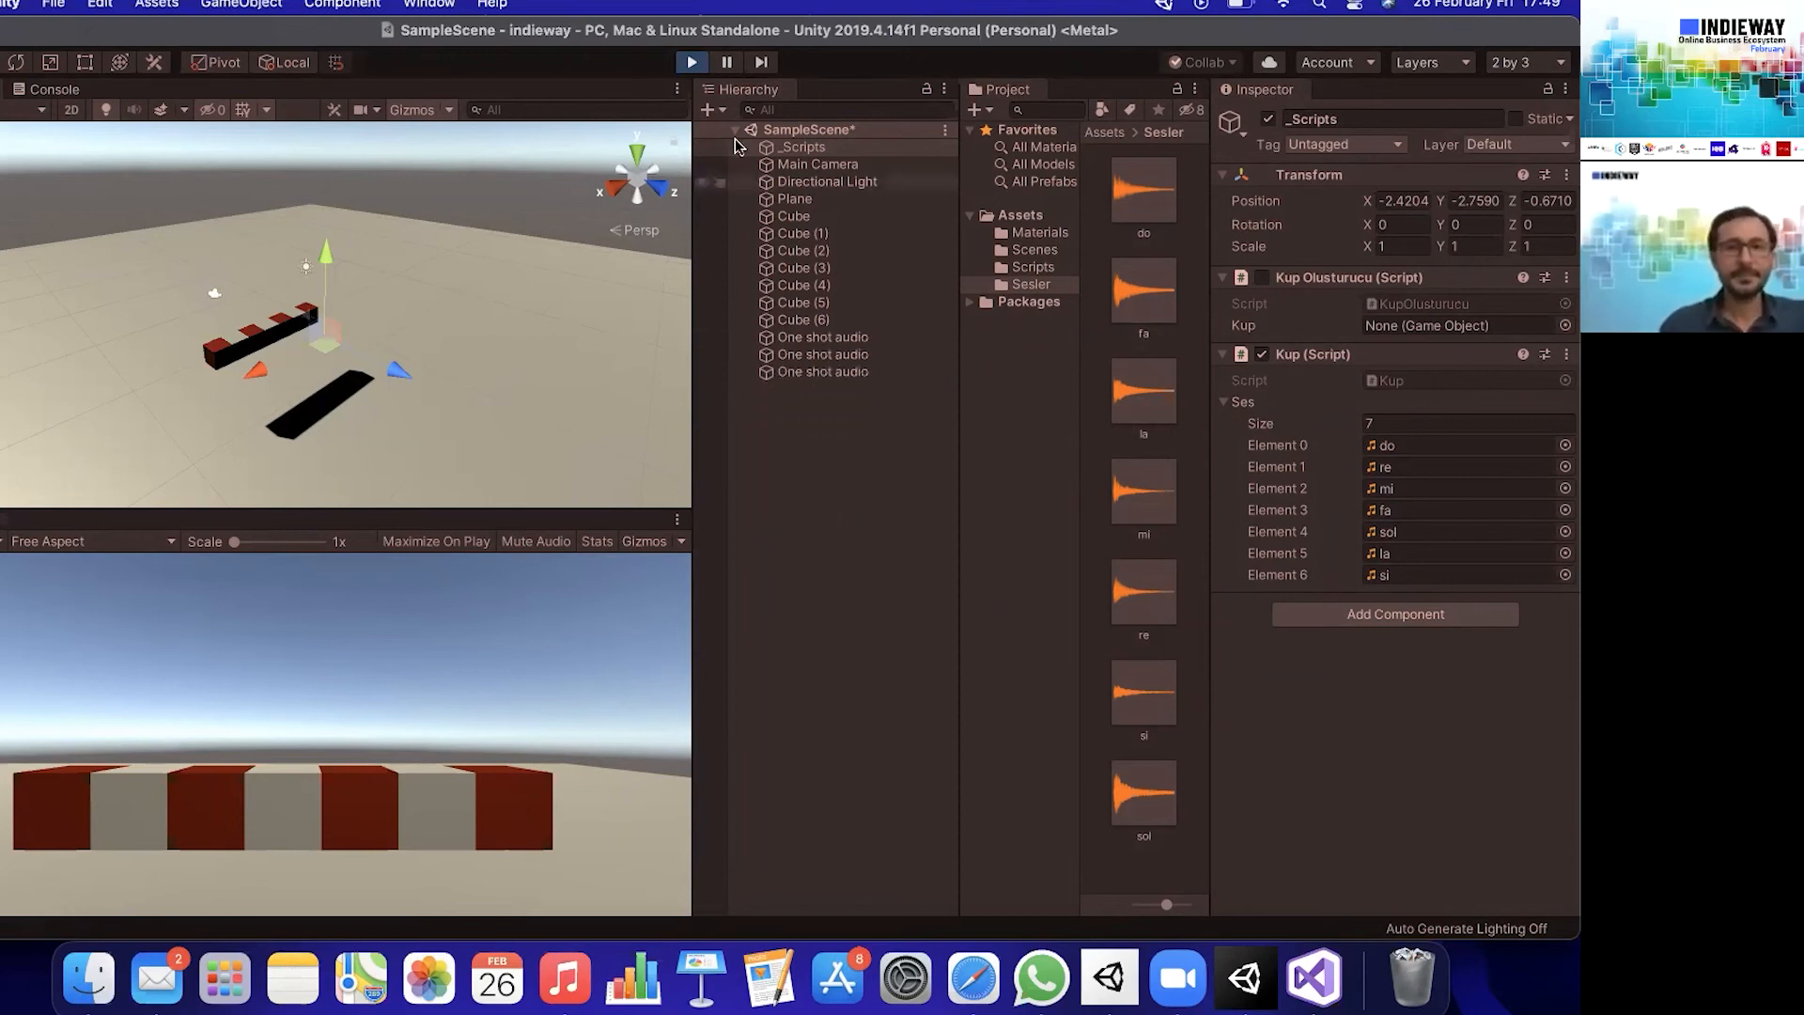
click(692, 62)
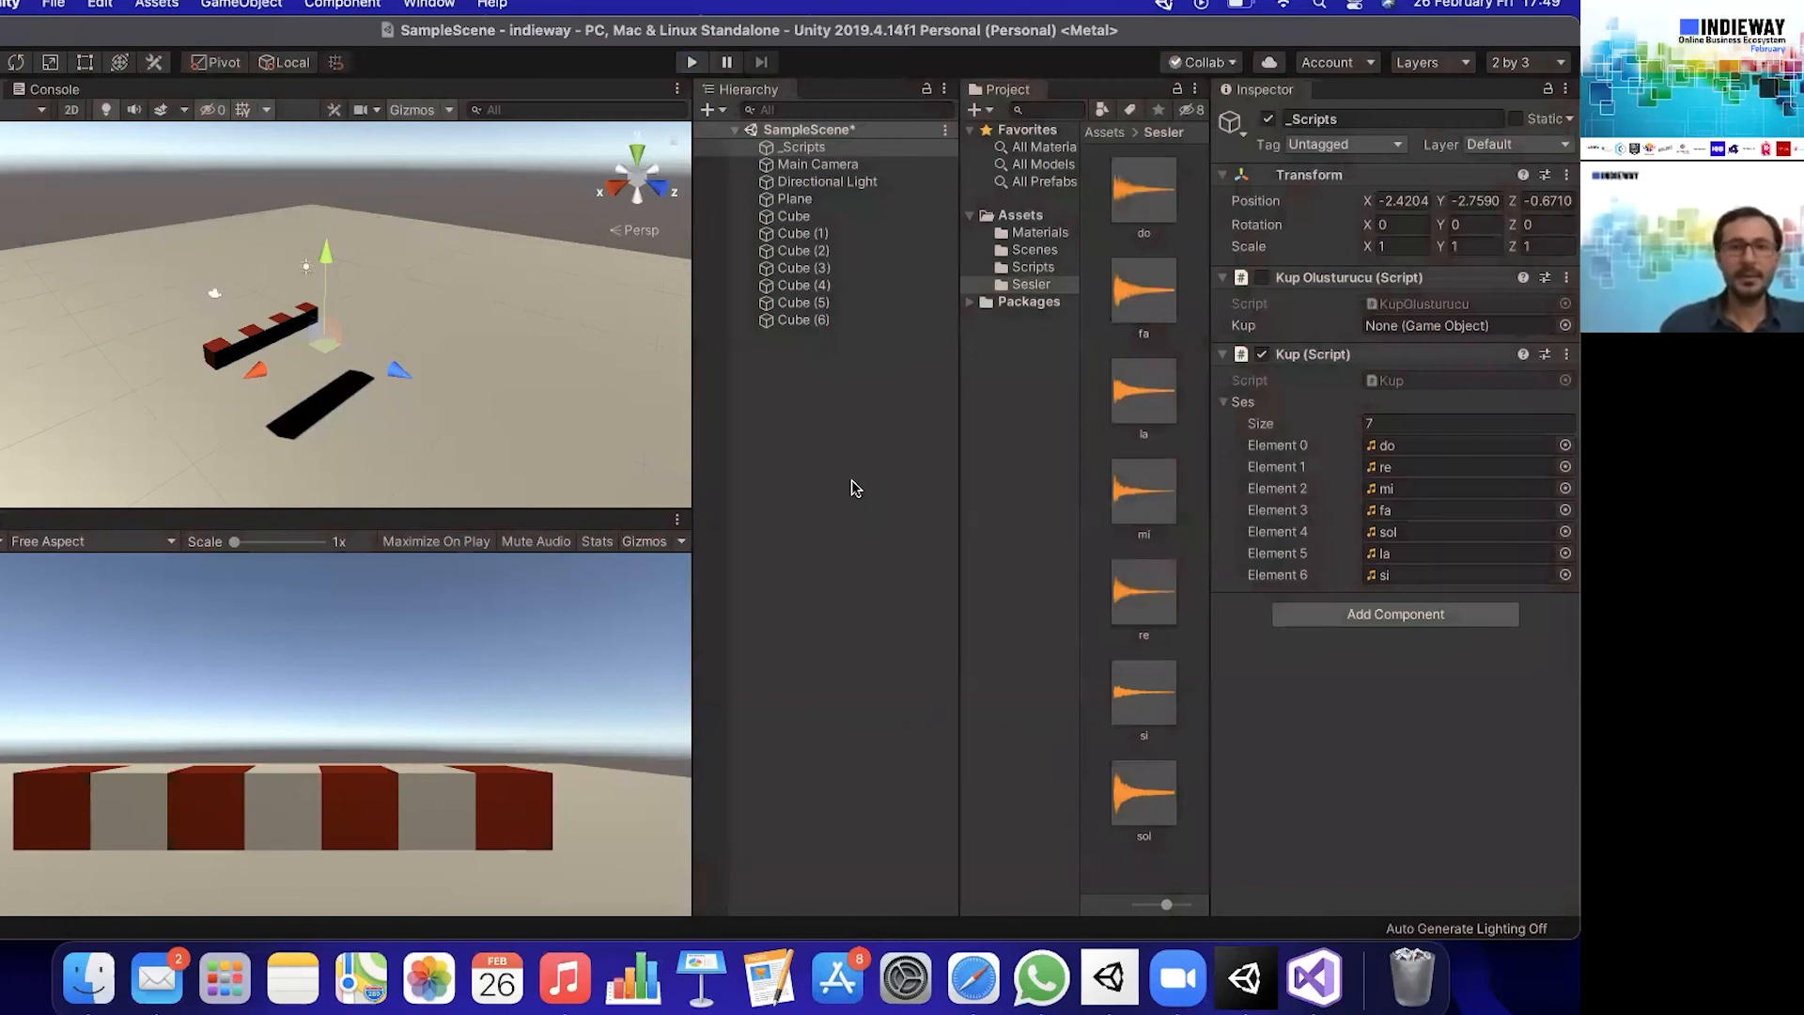
click(884, 400)
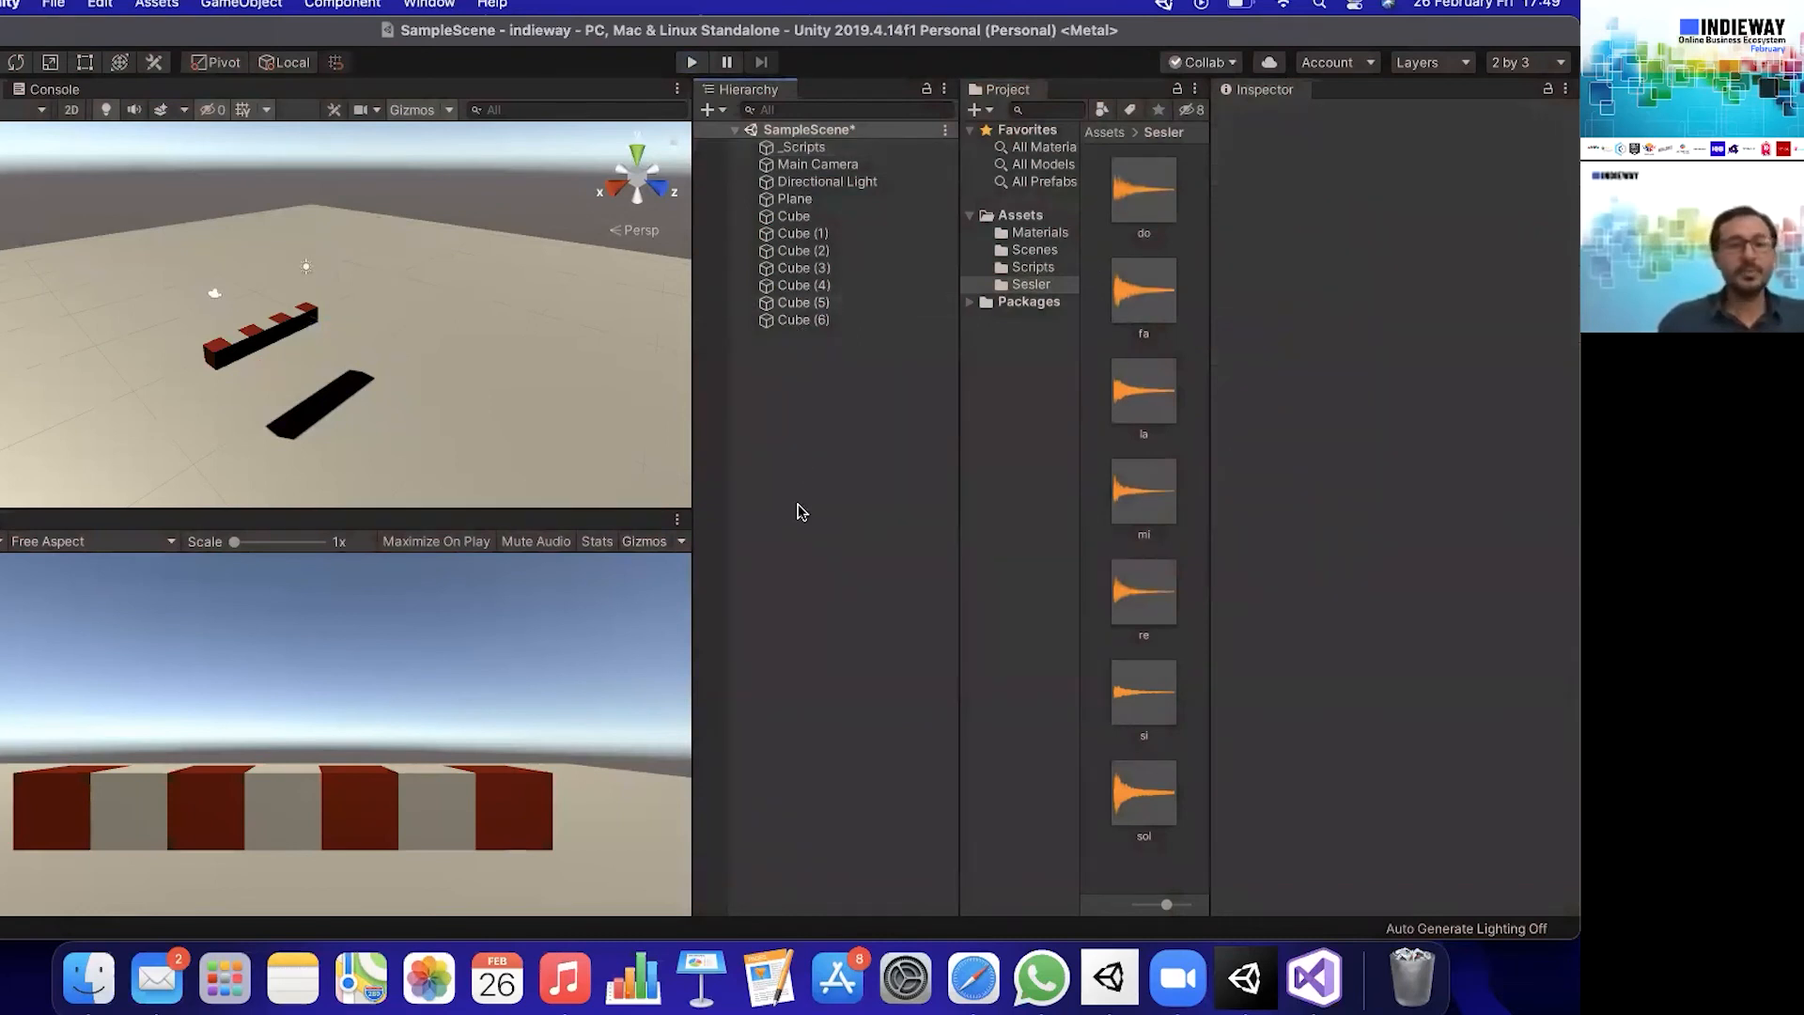
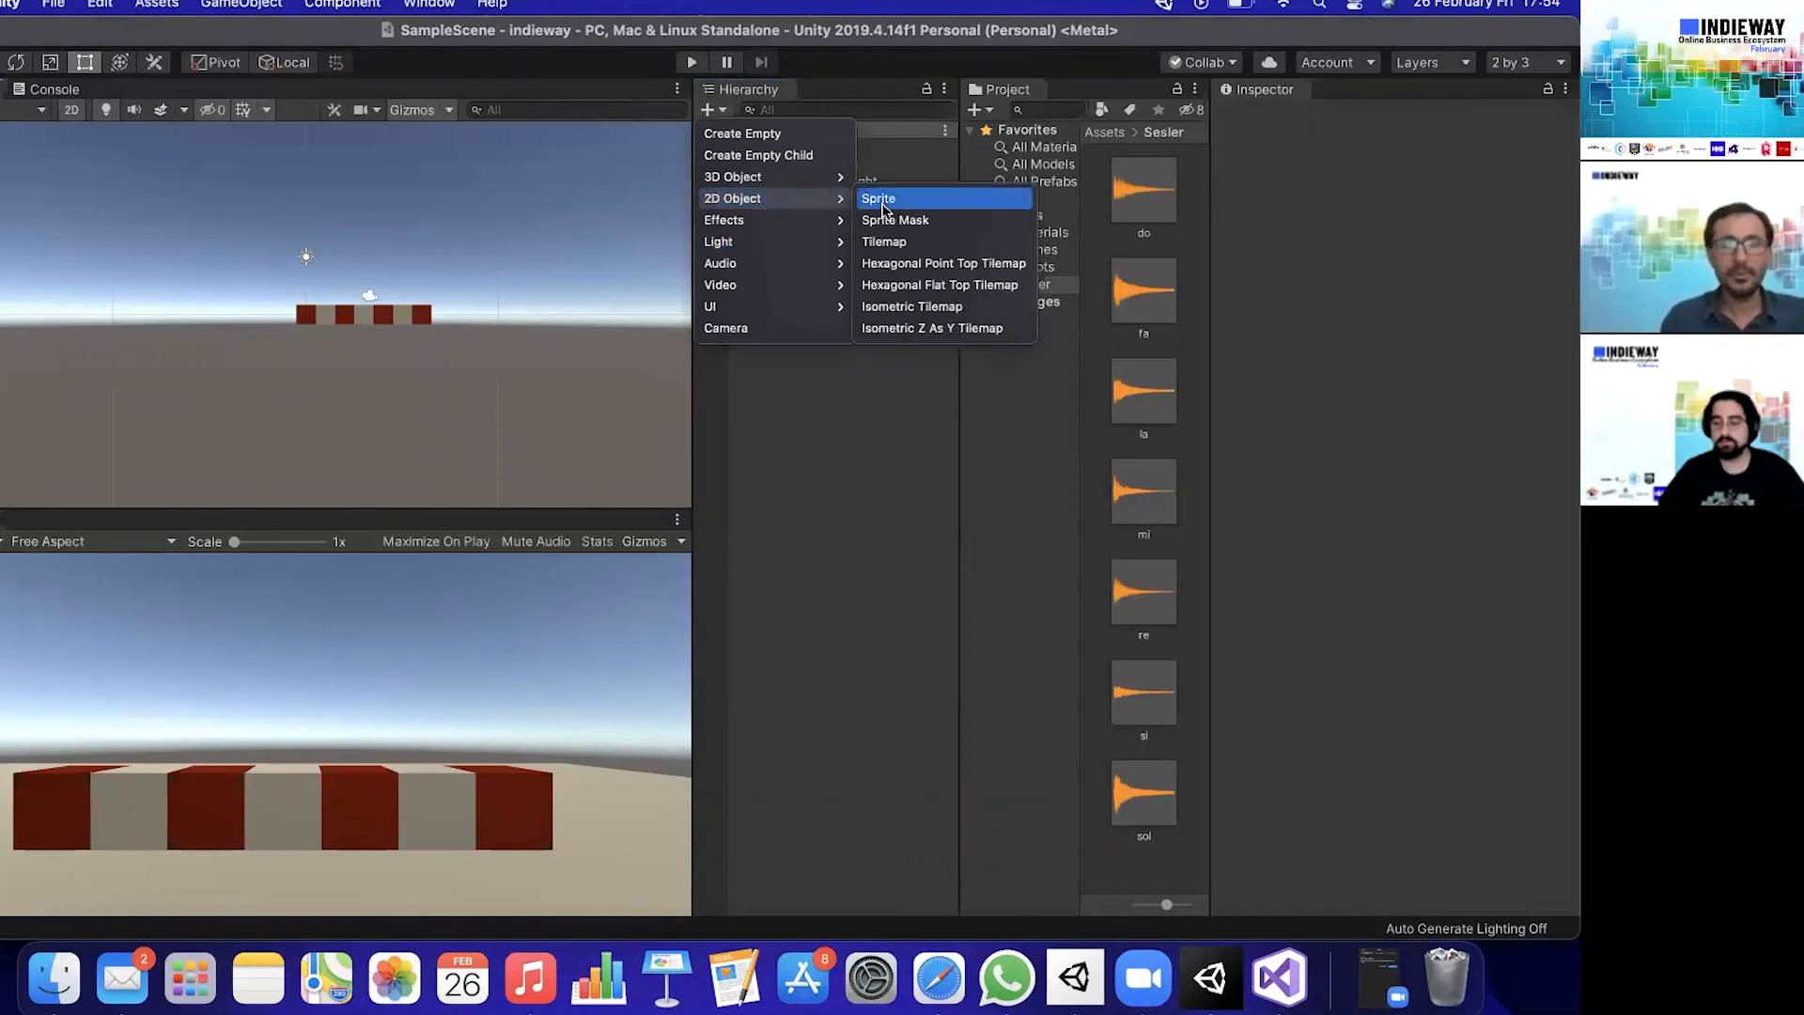
- Create a 2D sprite, assign the Background image to its Sprite Renderer and colour it red (FF0000)
click(888, 199)
right_click(363, 273)
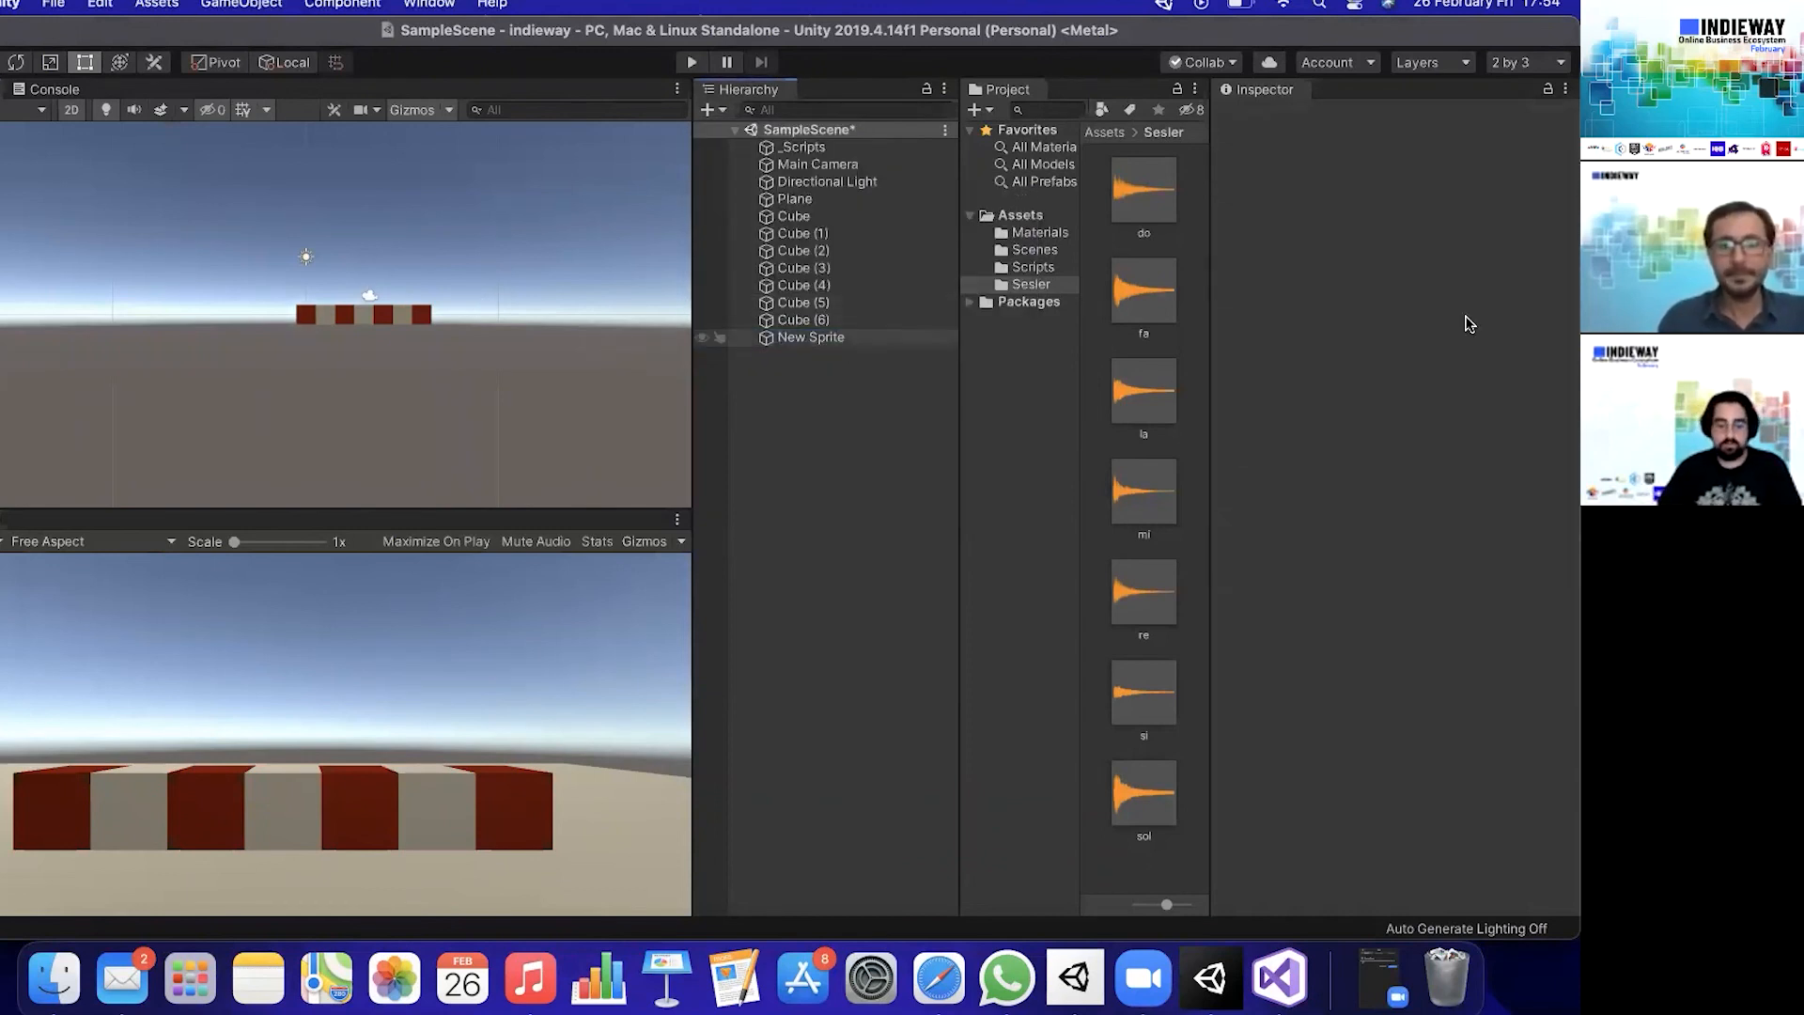
click(1459, 324)
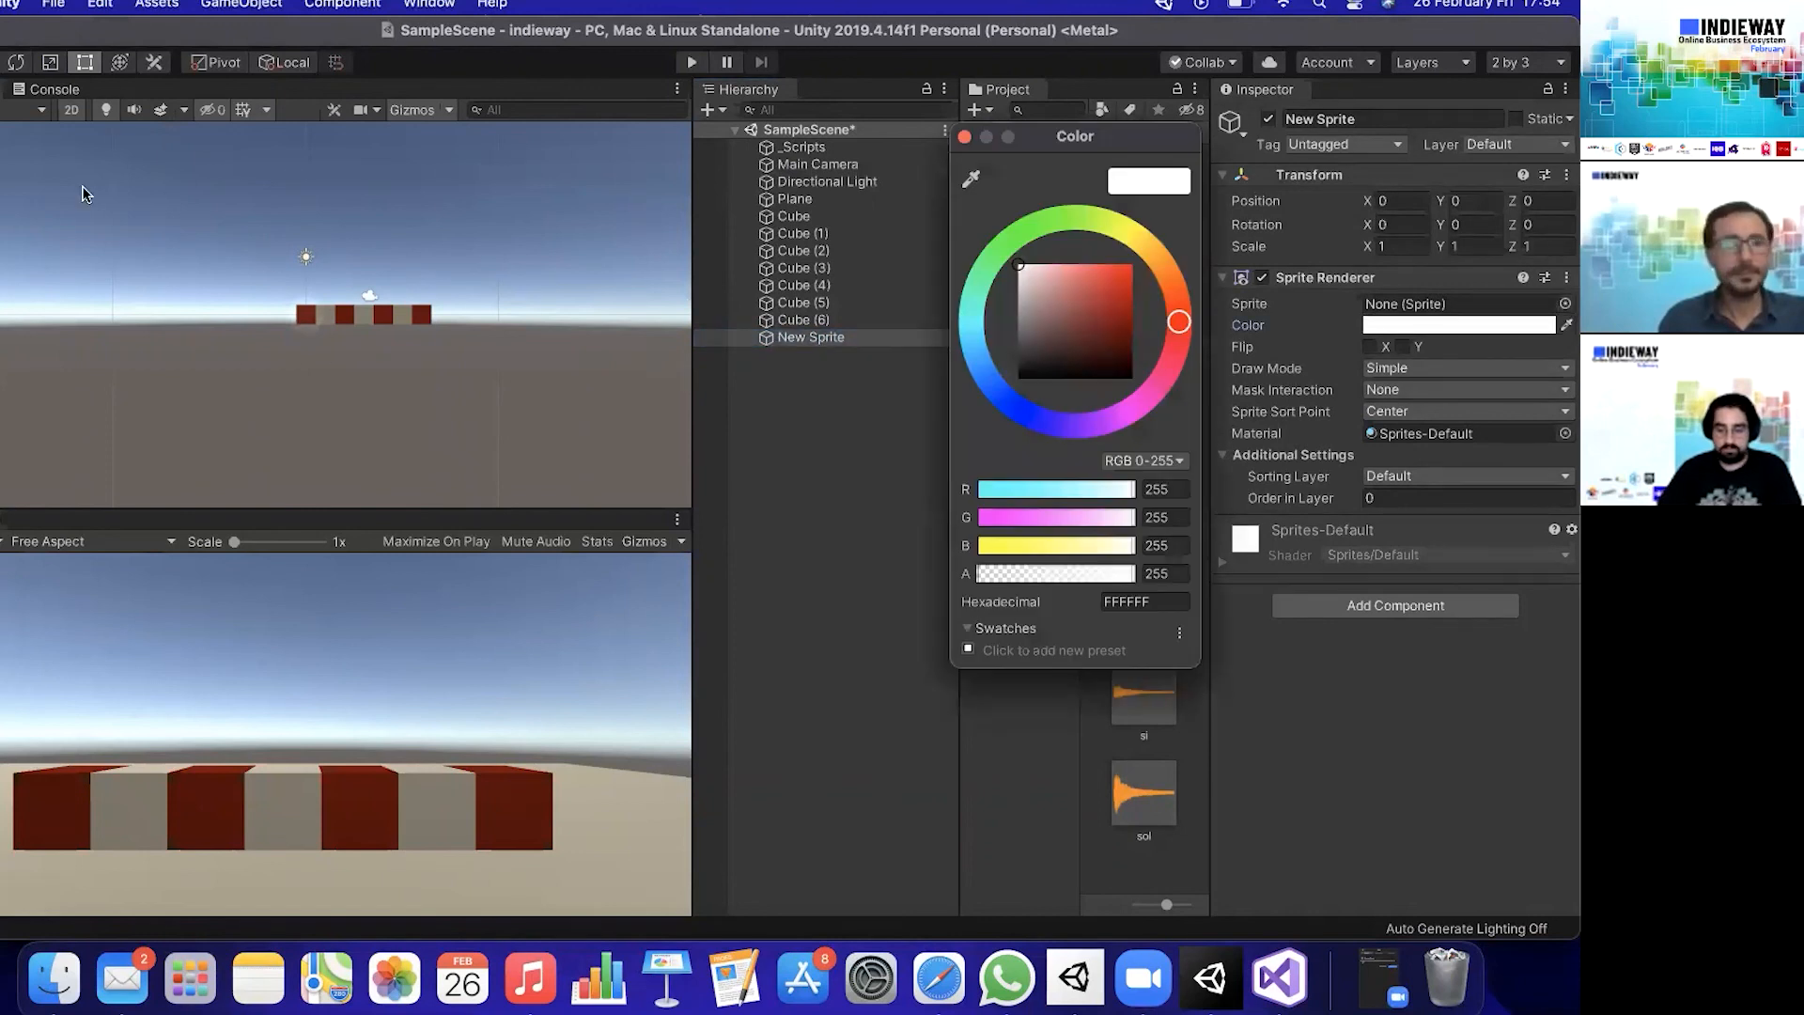
double_click(65, 129)
click(1367, 325)
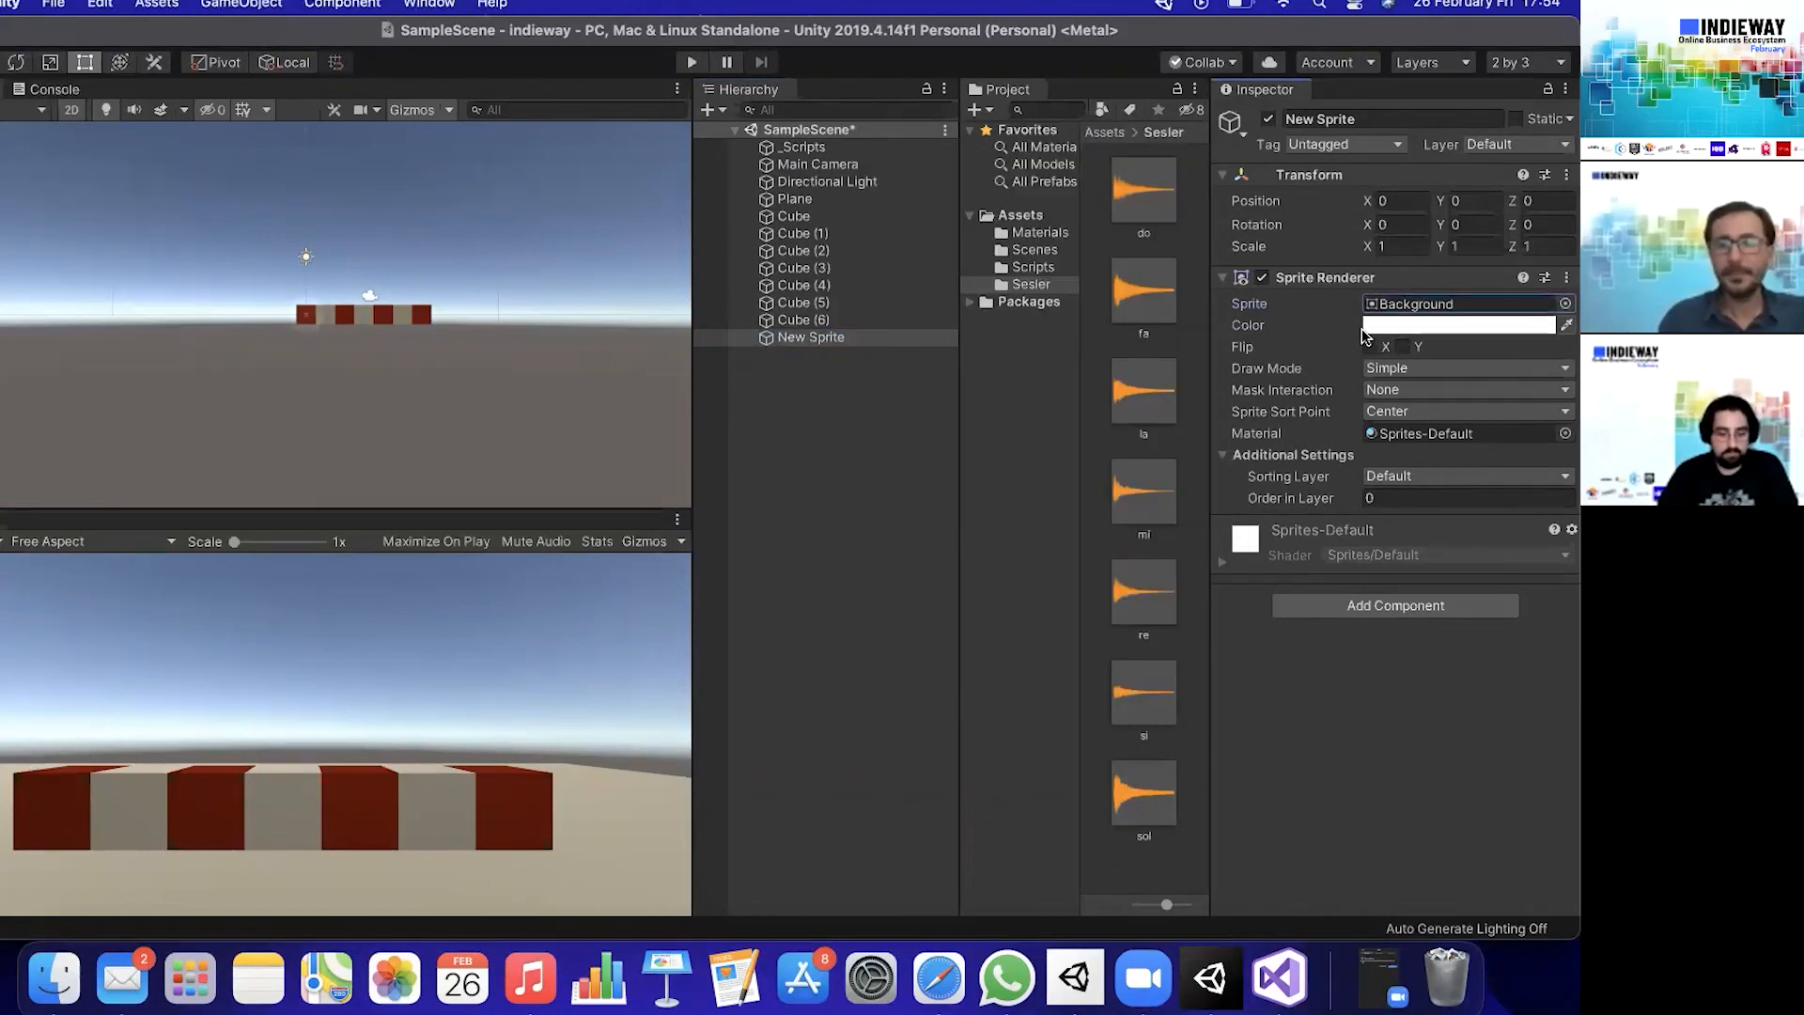
click(1132, 265)
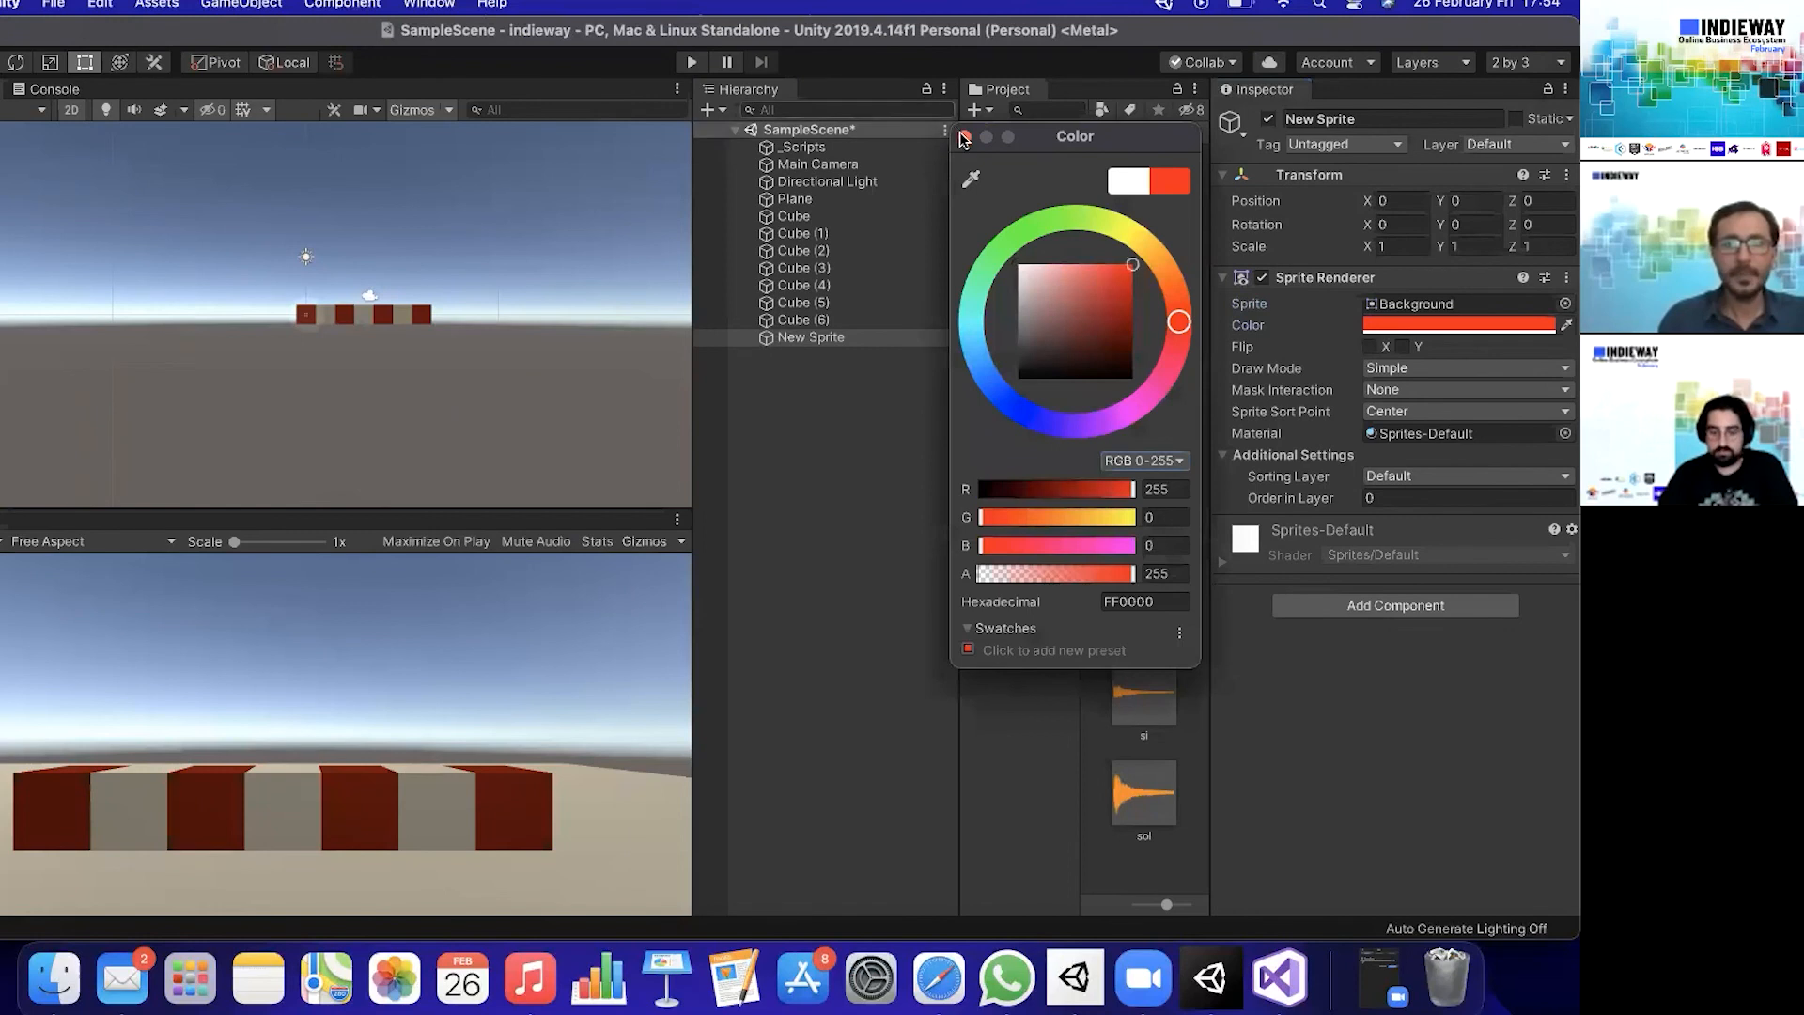
click(965, 137)
- Locate the new sprite in the scene and delete the first red cube, Cube, that hides it
click(856, 339)
click(306, 314)
key(f)
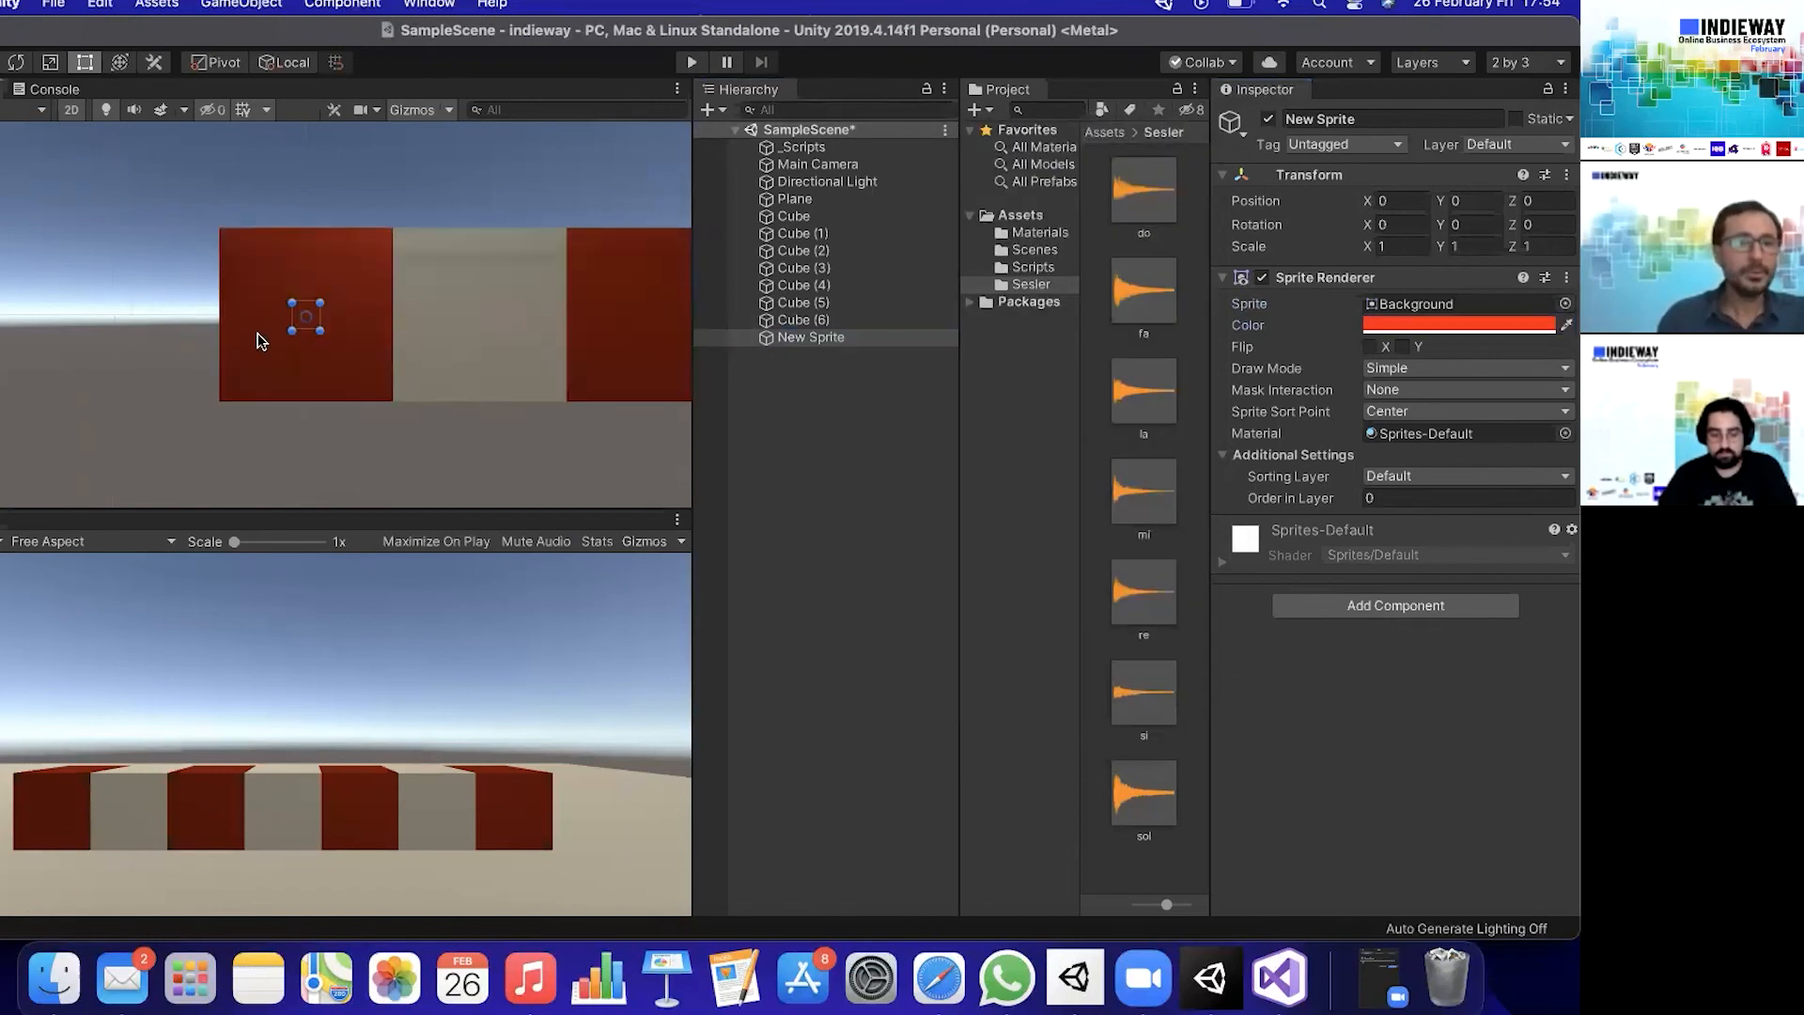
scroll(273, 382, down, 5)
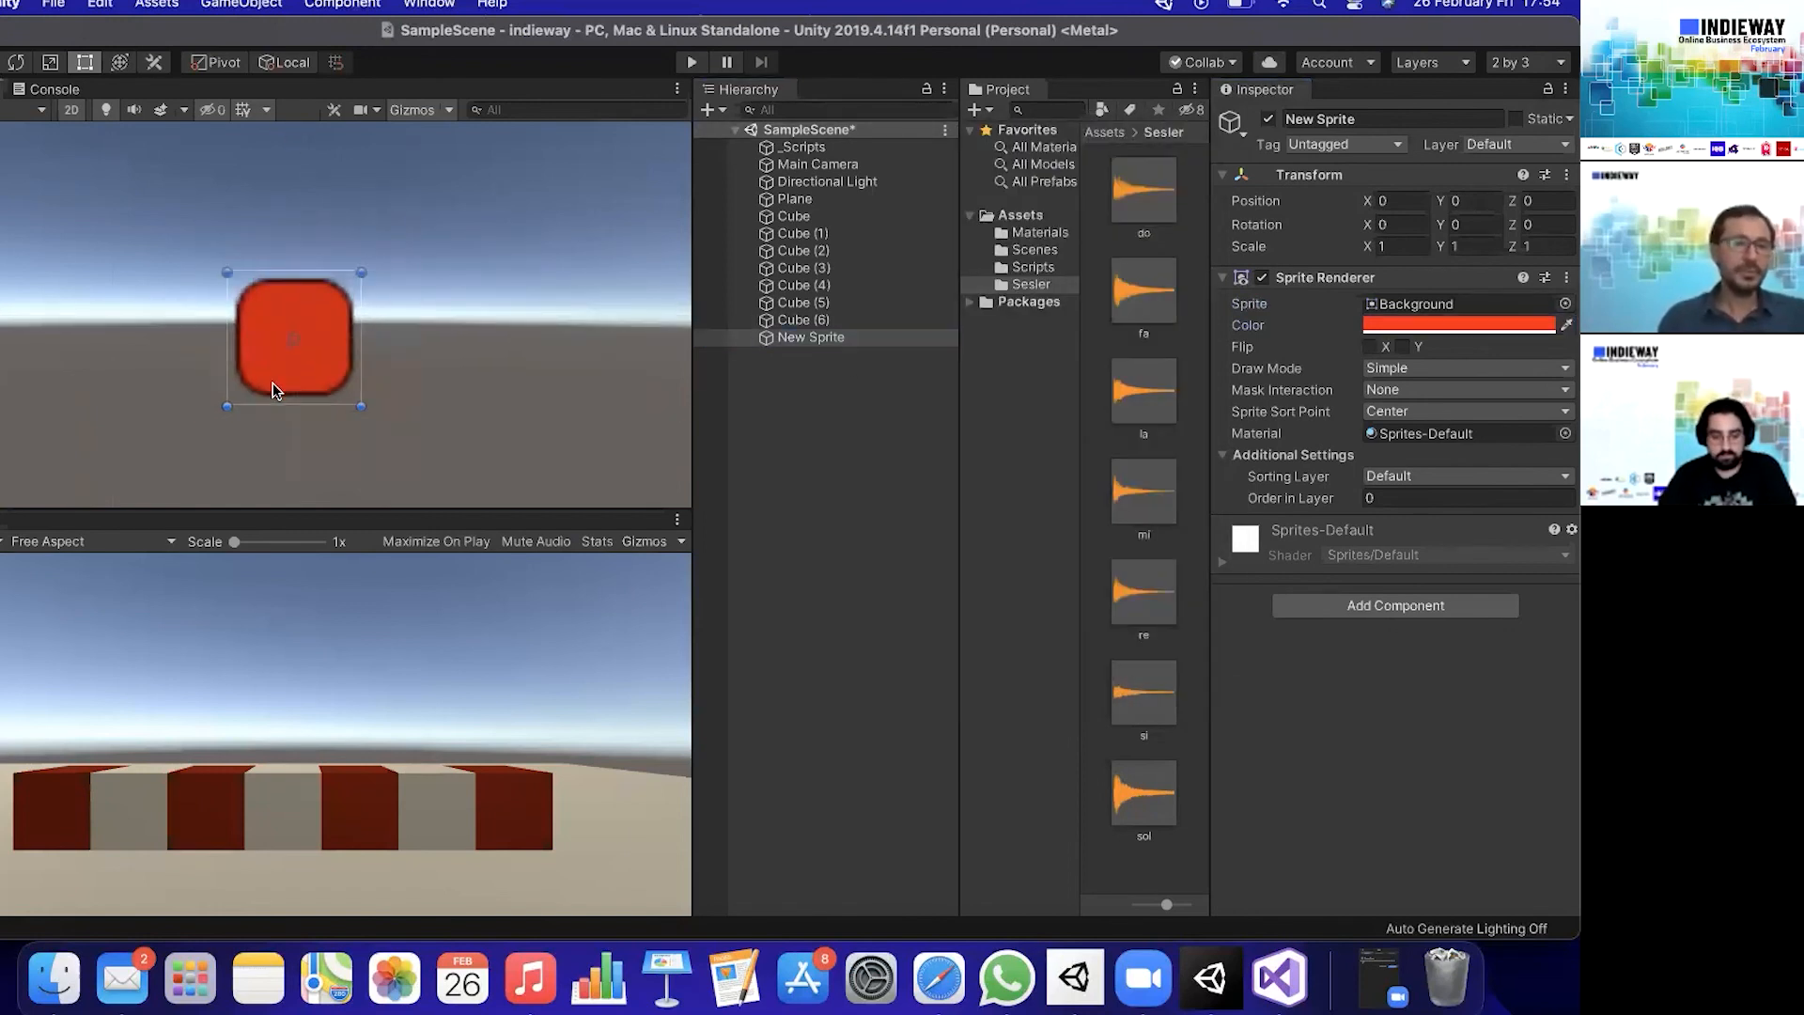
scroll(280, 395, up, 1)
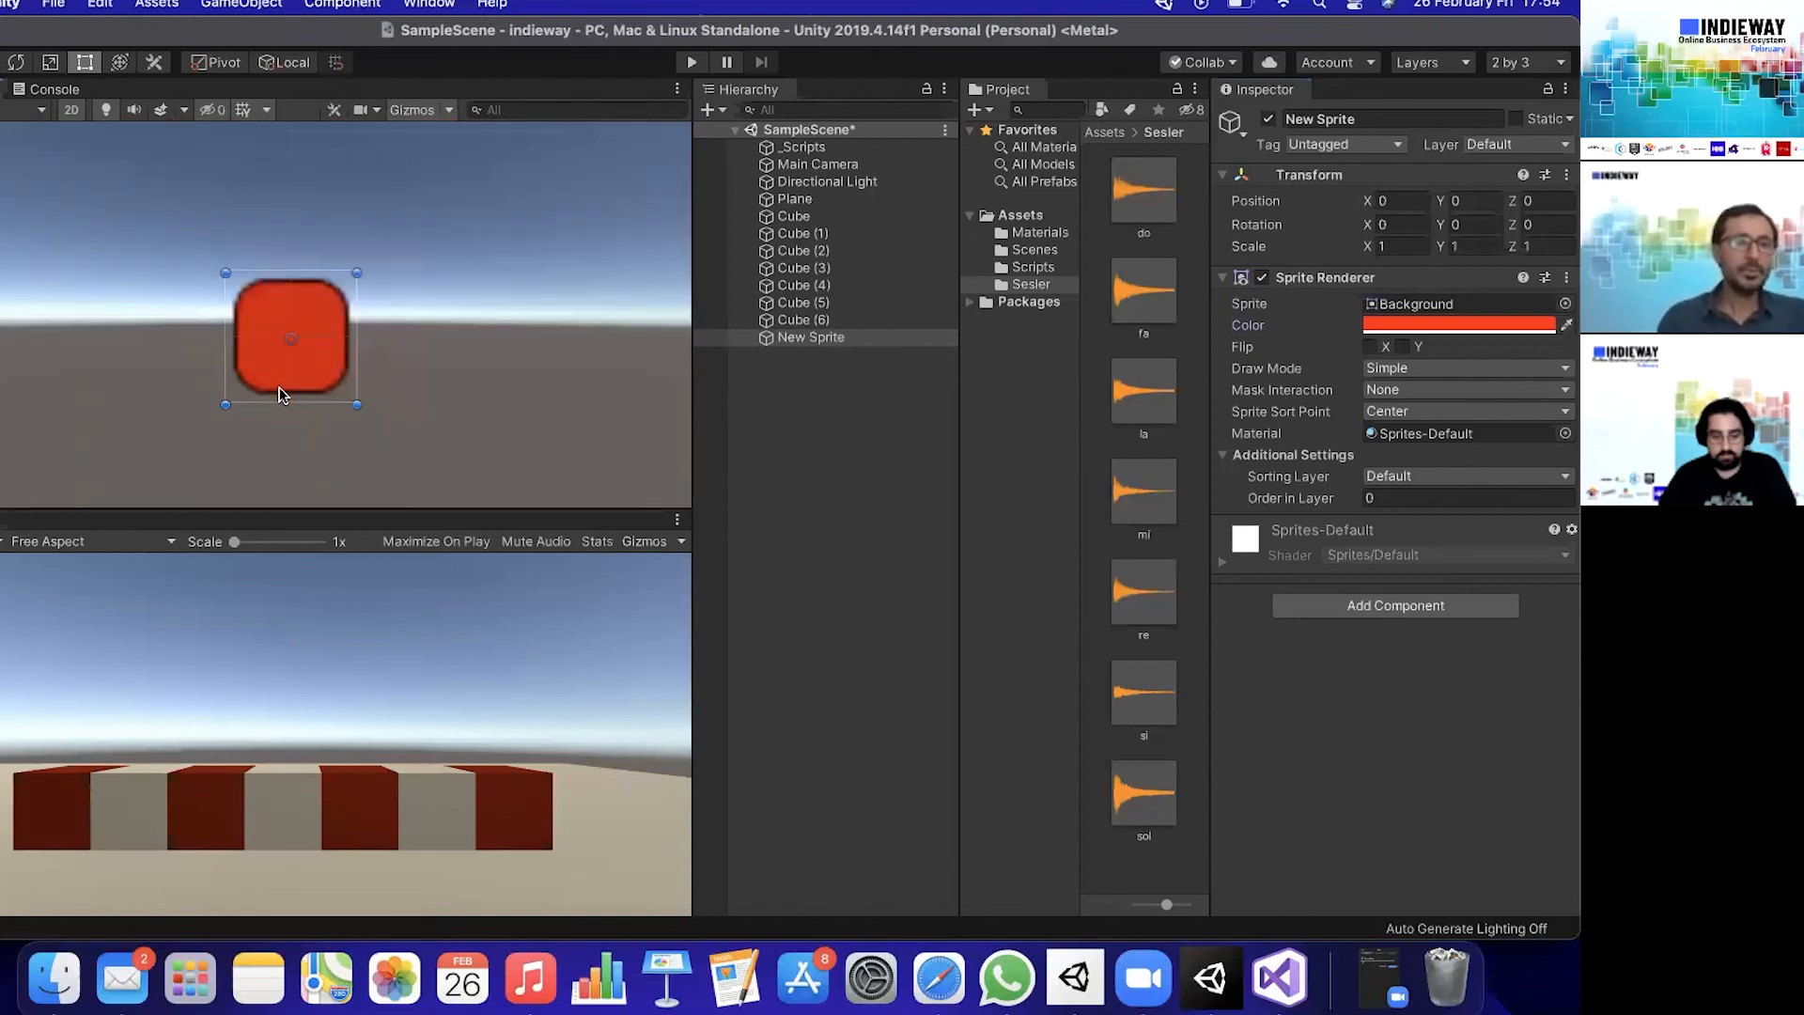
scroll(280, 395, up, 2)
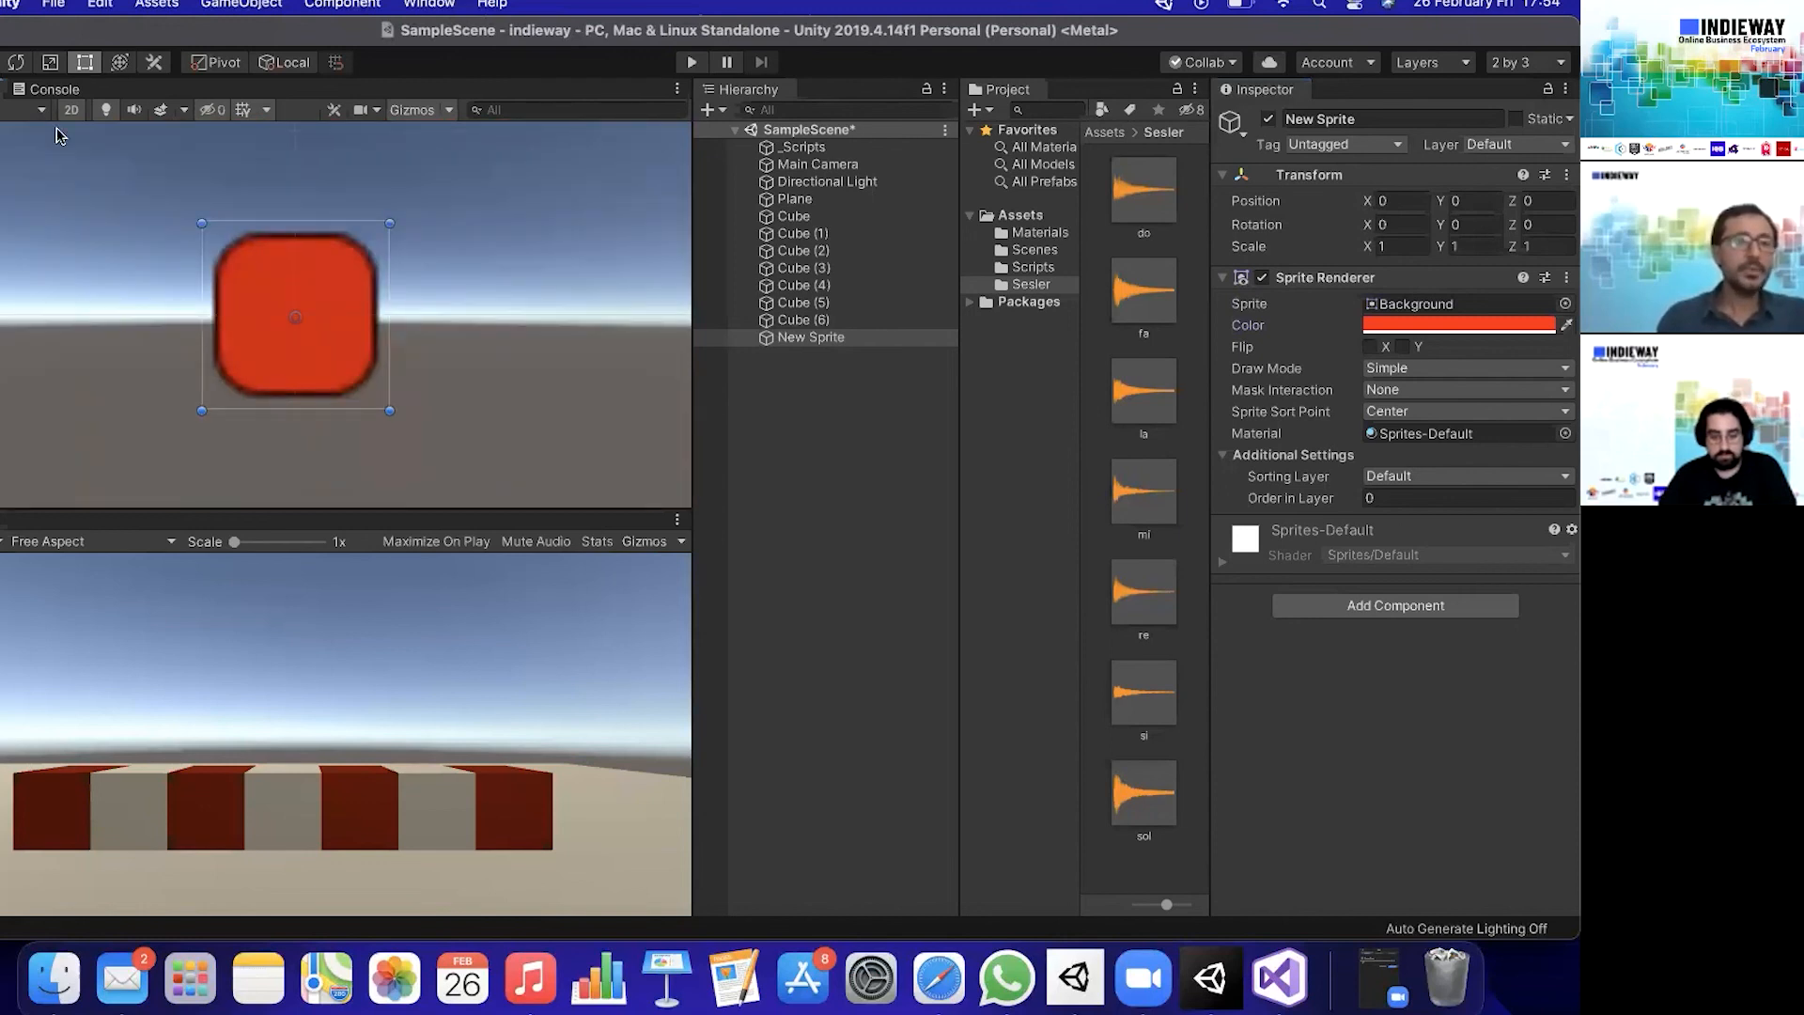
scroll(345, 346, down, 3)
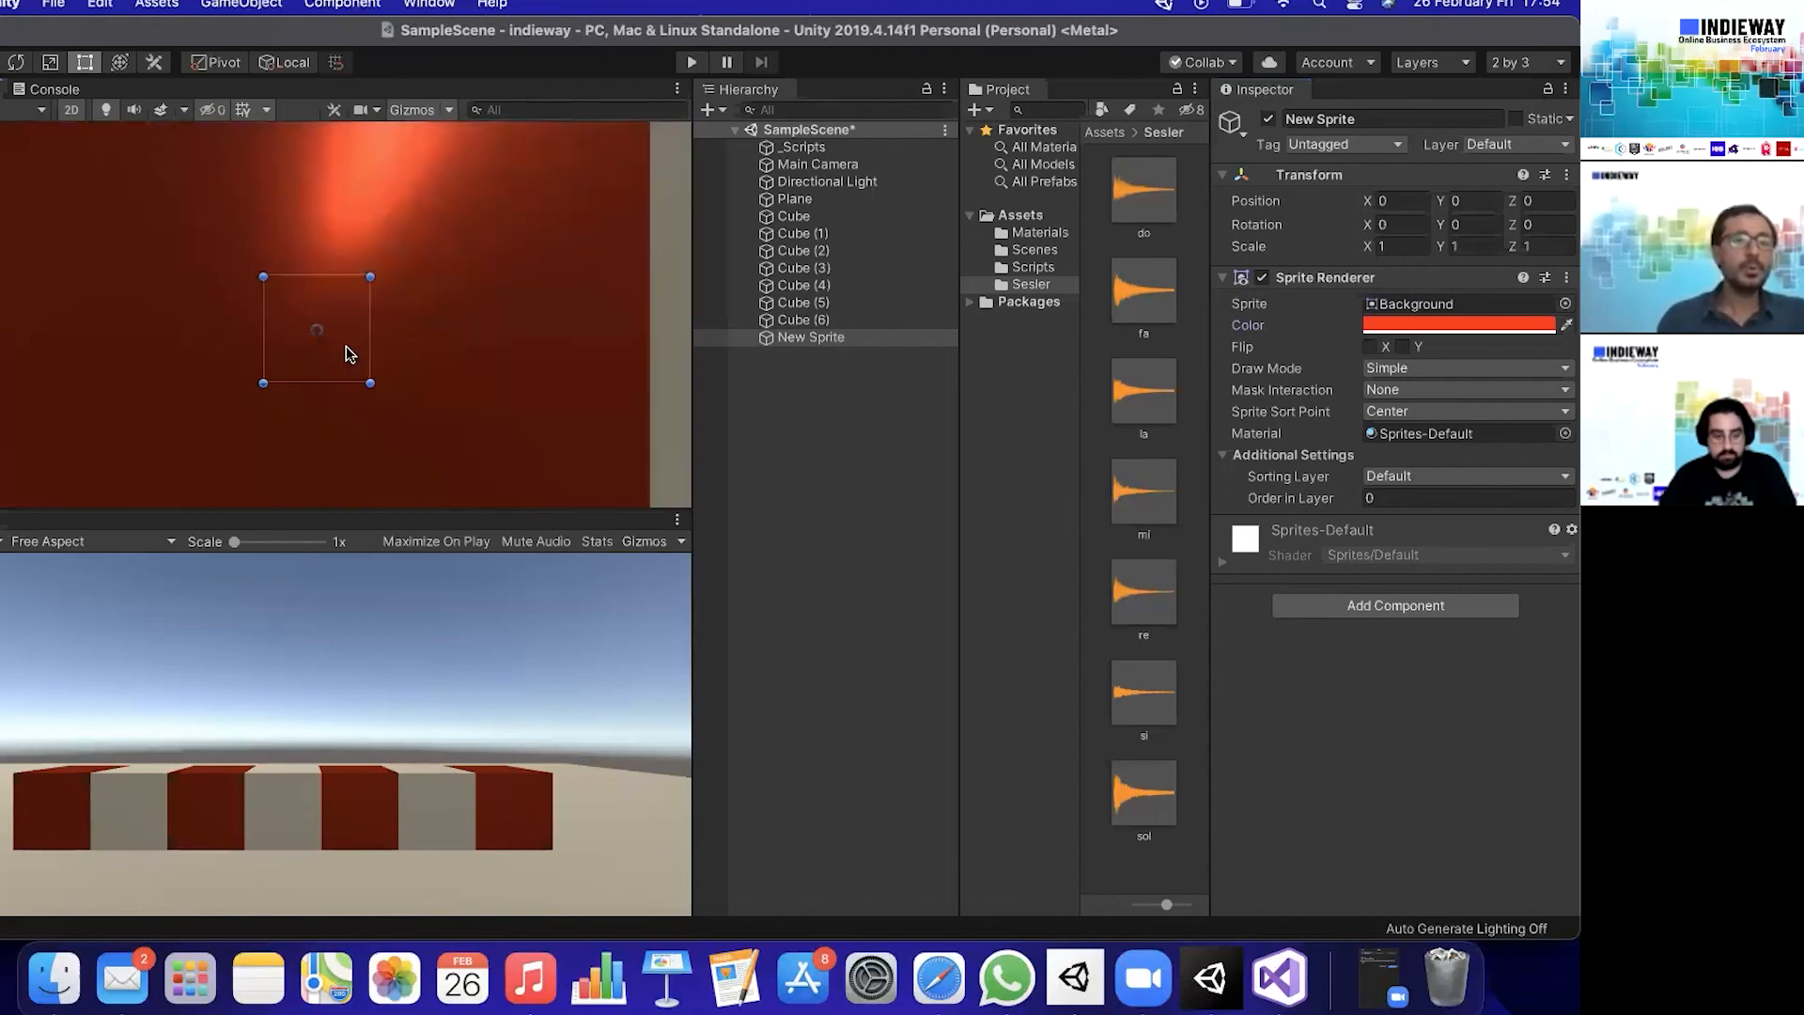
click(799, 217)
key(super+BackSpace)
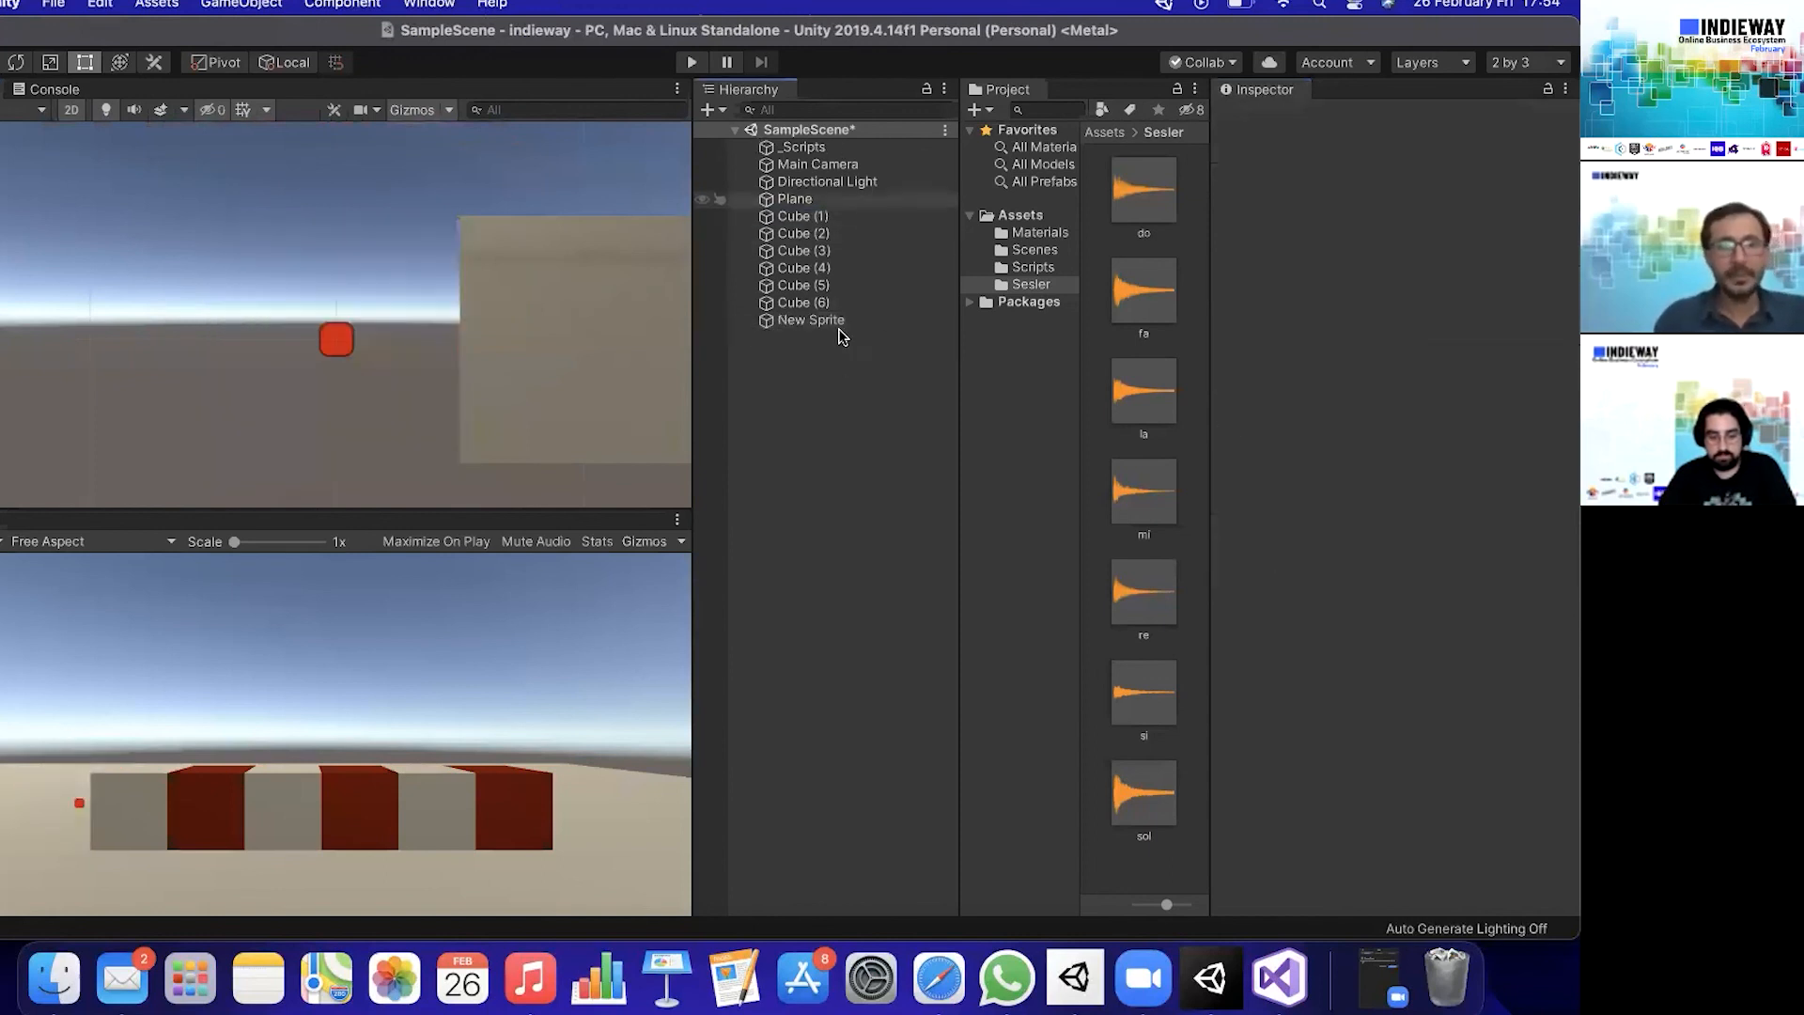
- Turn off 2D view, raise the new sprite to about 0.702 on the Y axis and save the scene
click(831, 321)
click(72, 109)
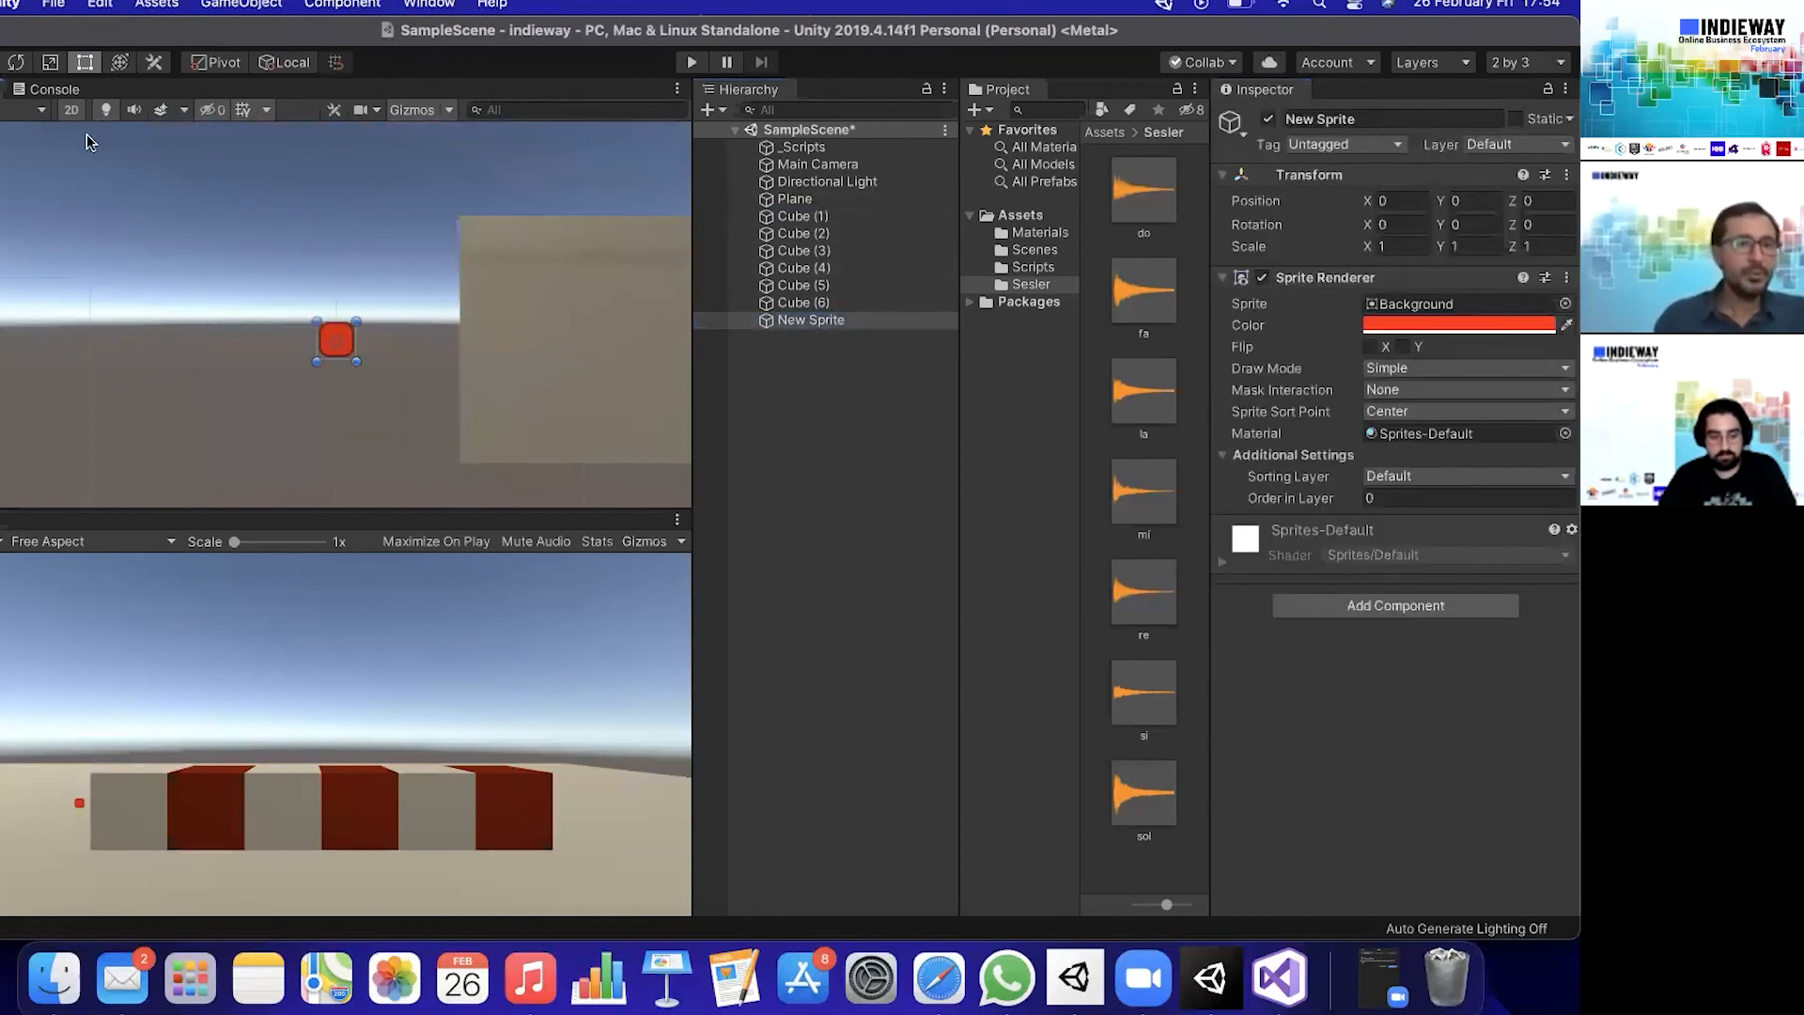
alt+drag(519, 421, 374, 103)
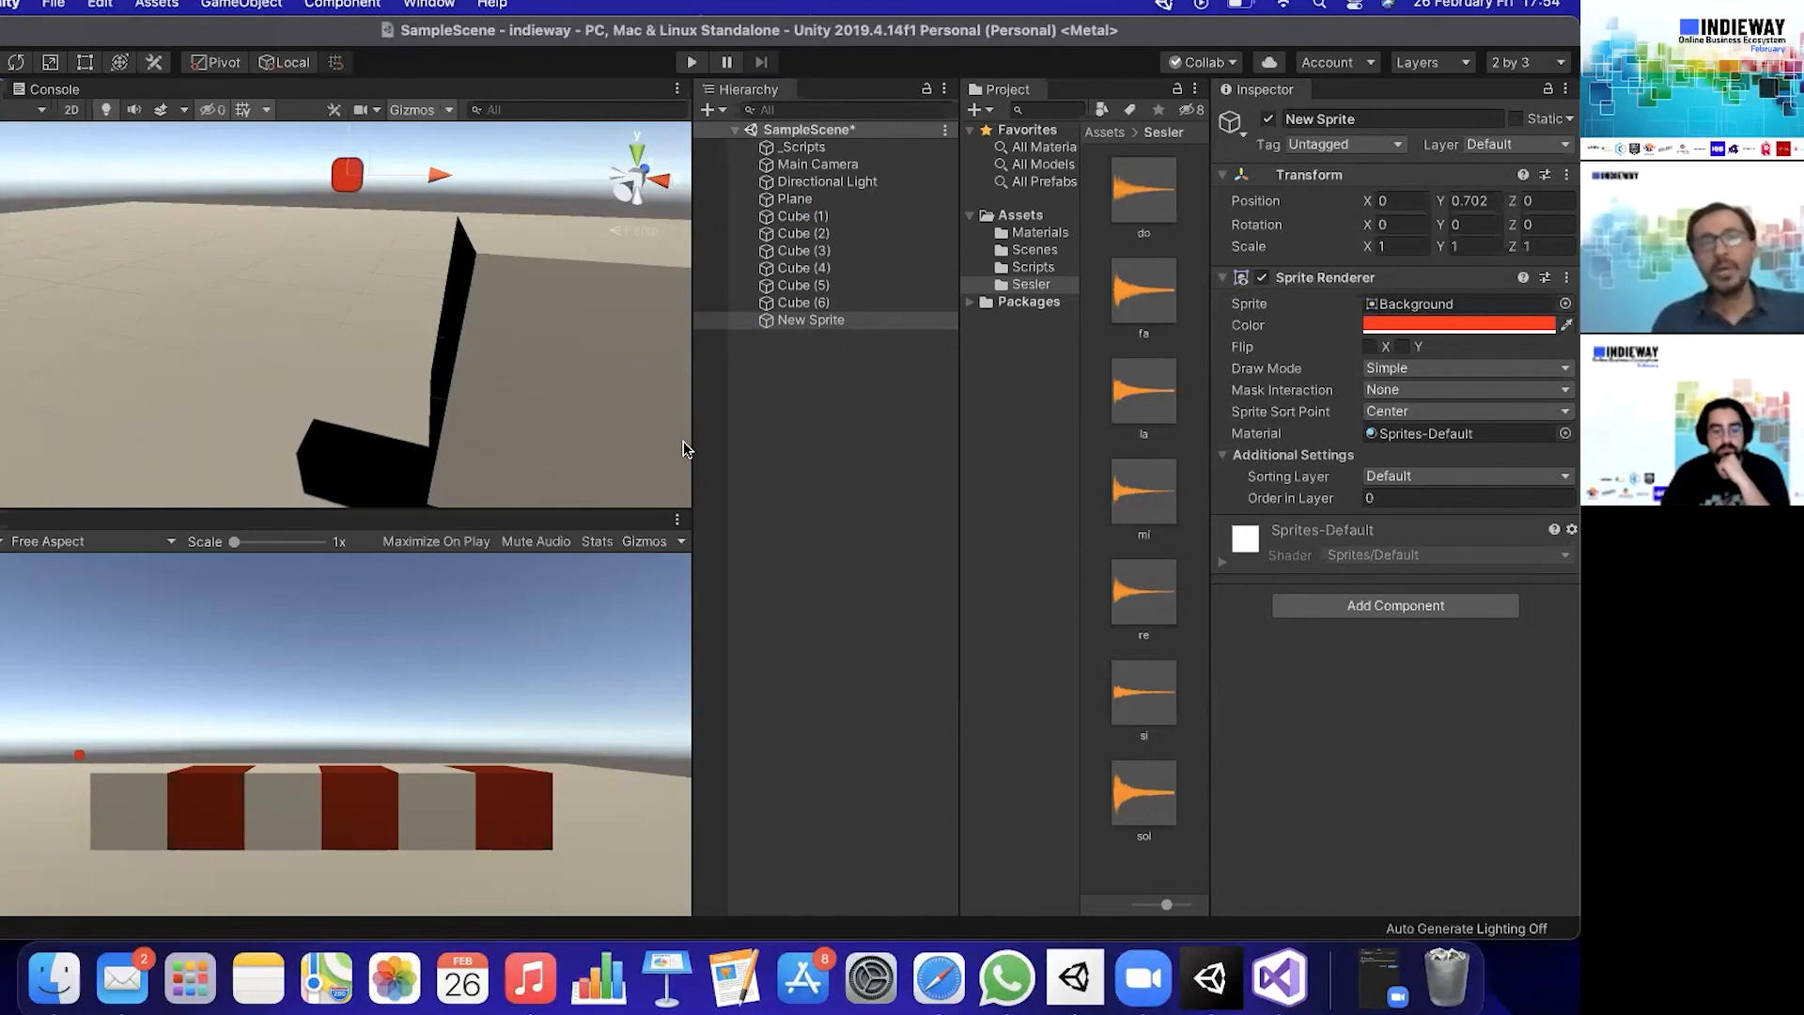
key(super+s)
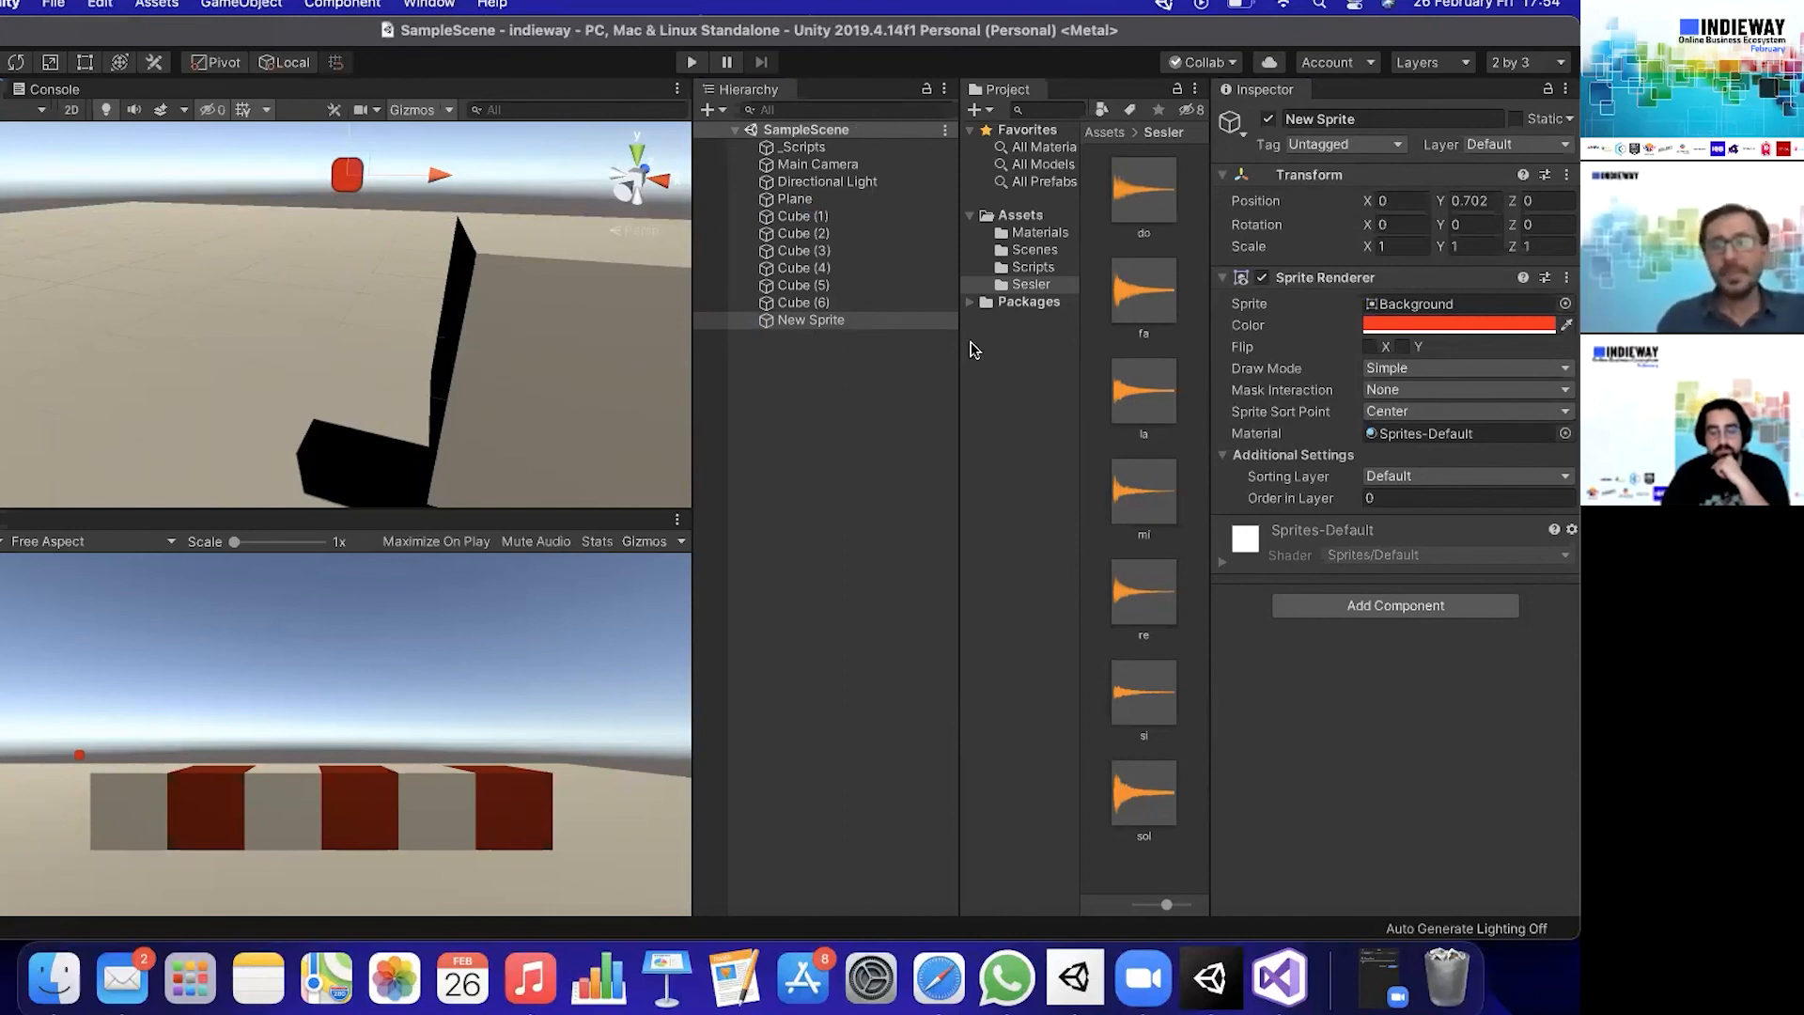
- Look at the Rigidbody and Rigidbody 2D components offered for the sprite, add neither, and return the scene to 2D view
click(1361, 605)
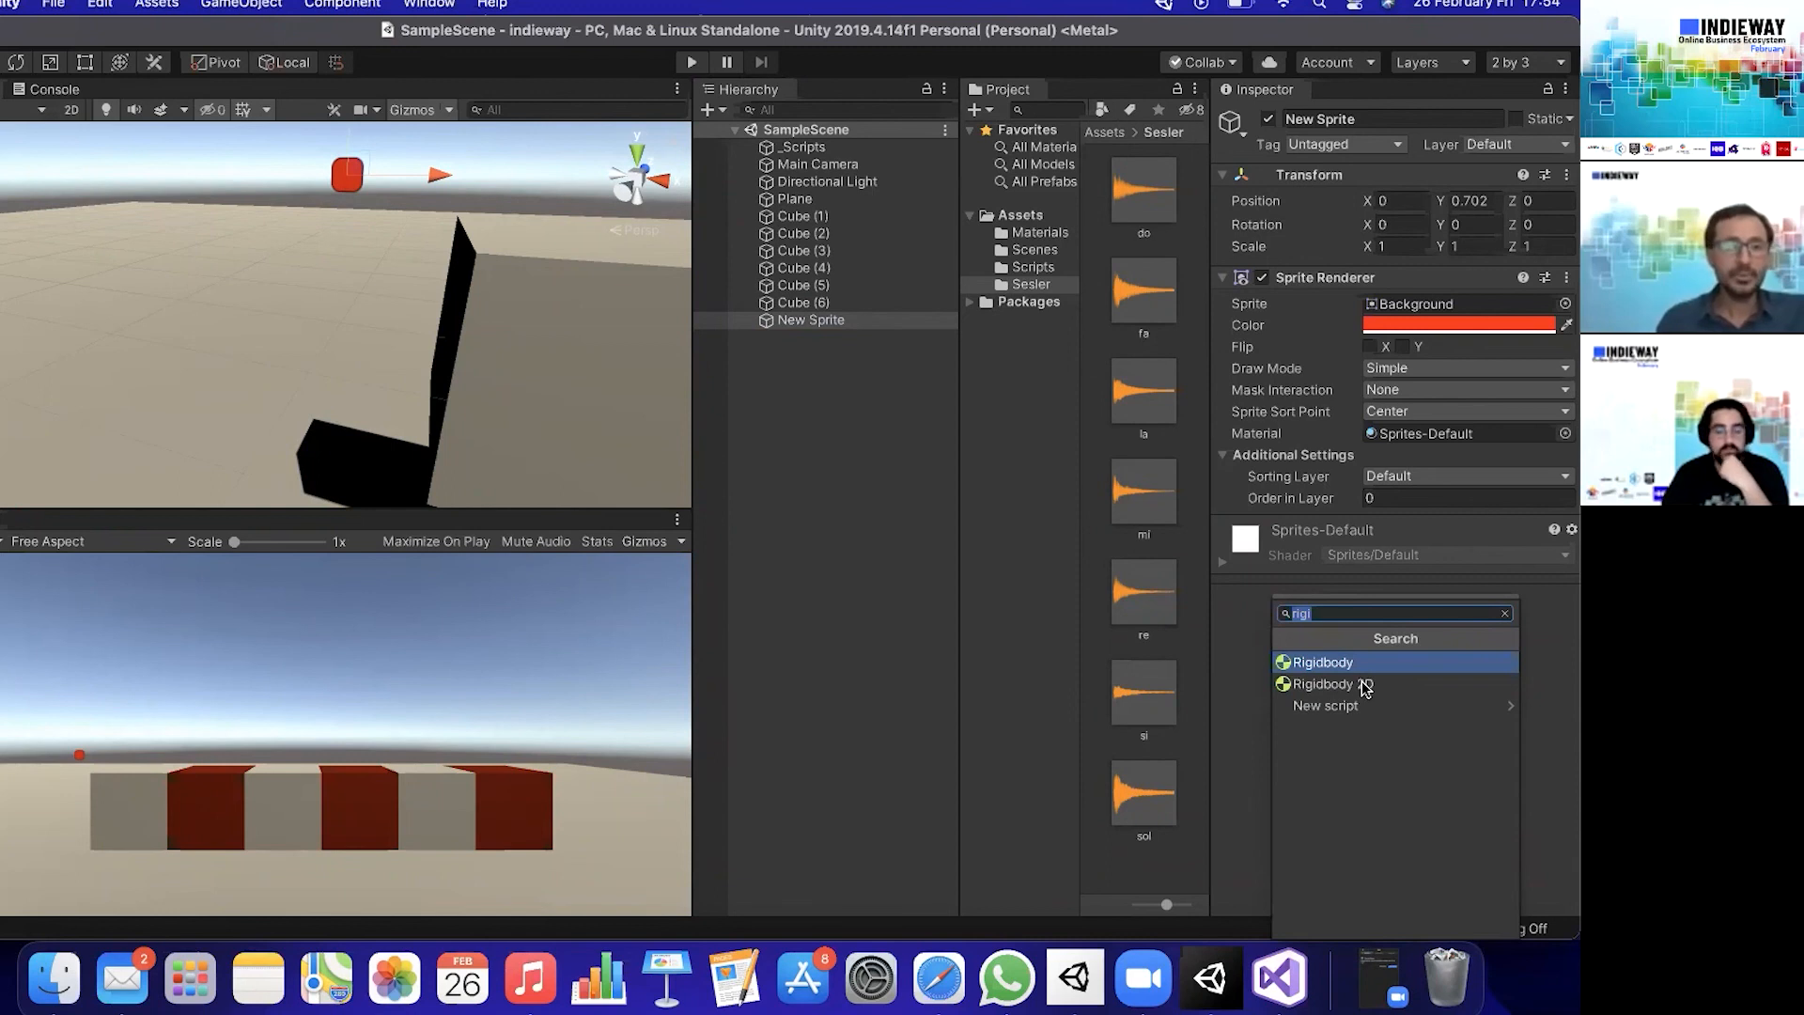
click(1018, 539)
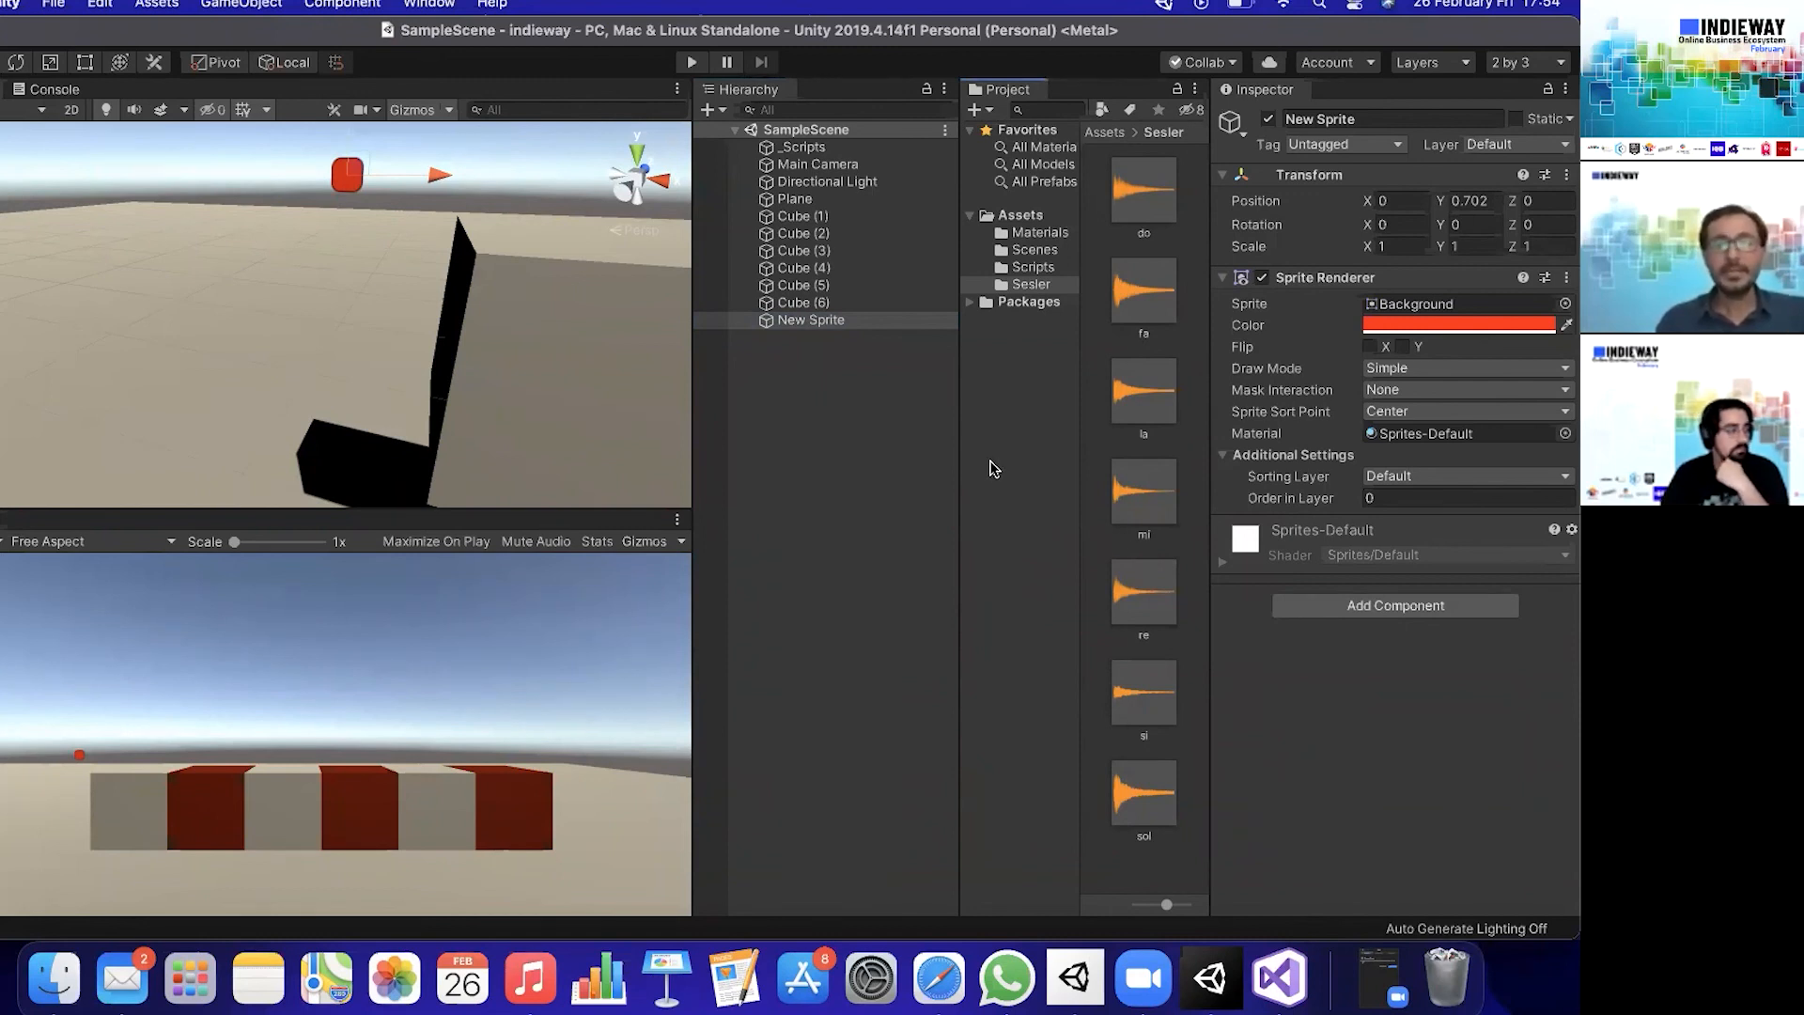
click(72, 113)
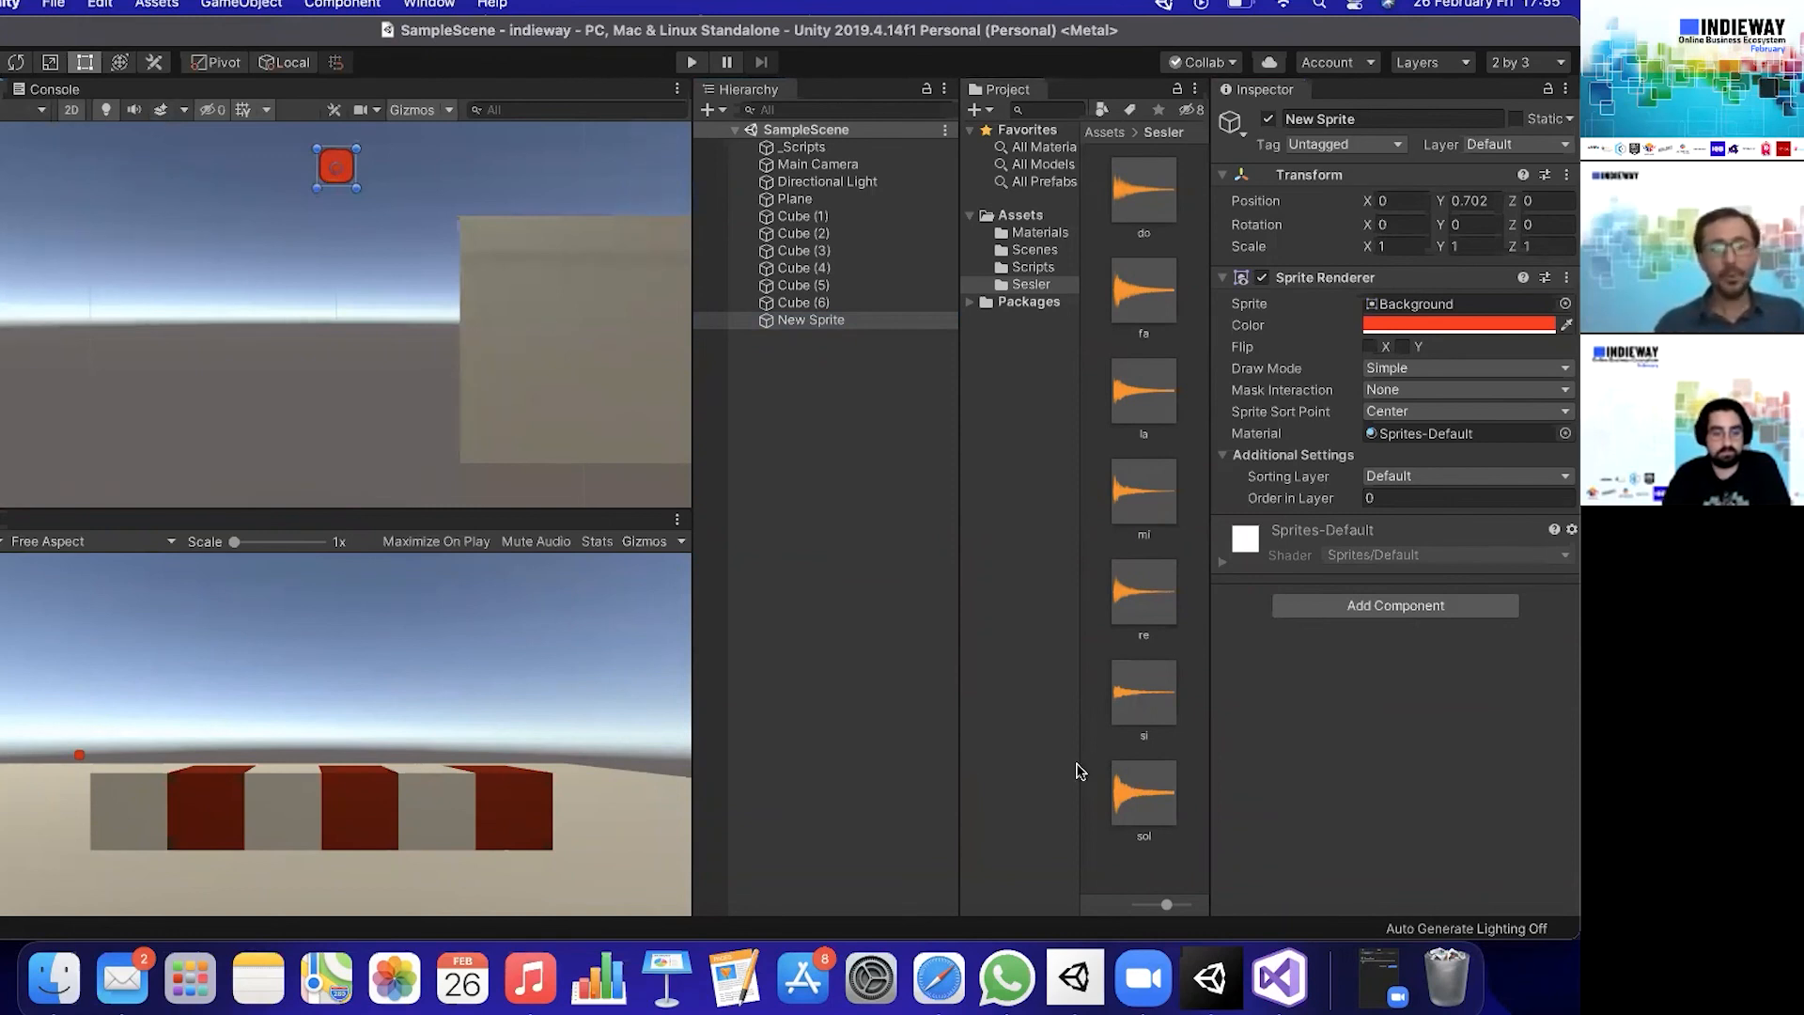
- Open the minimised Q&A window of the webinar
click(1380, 982)
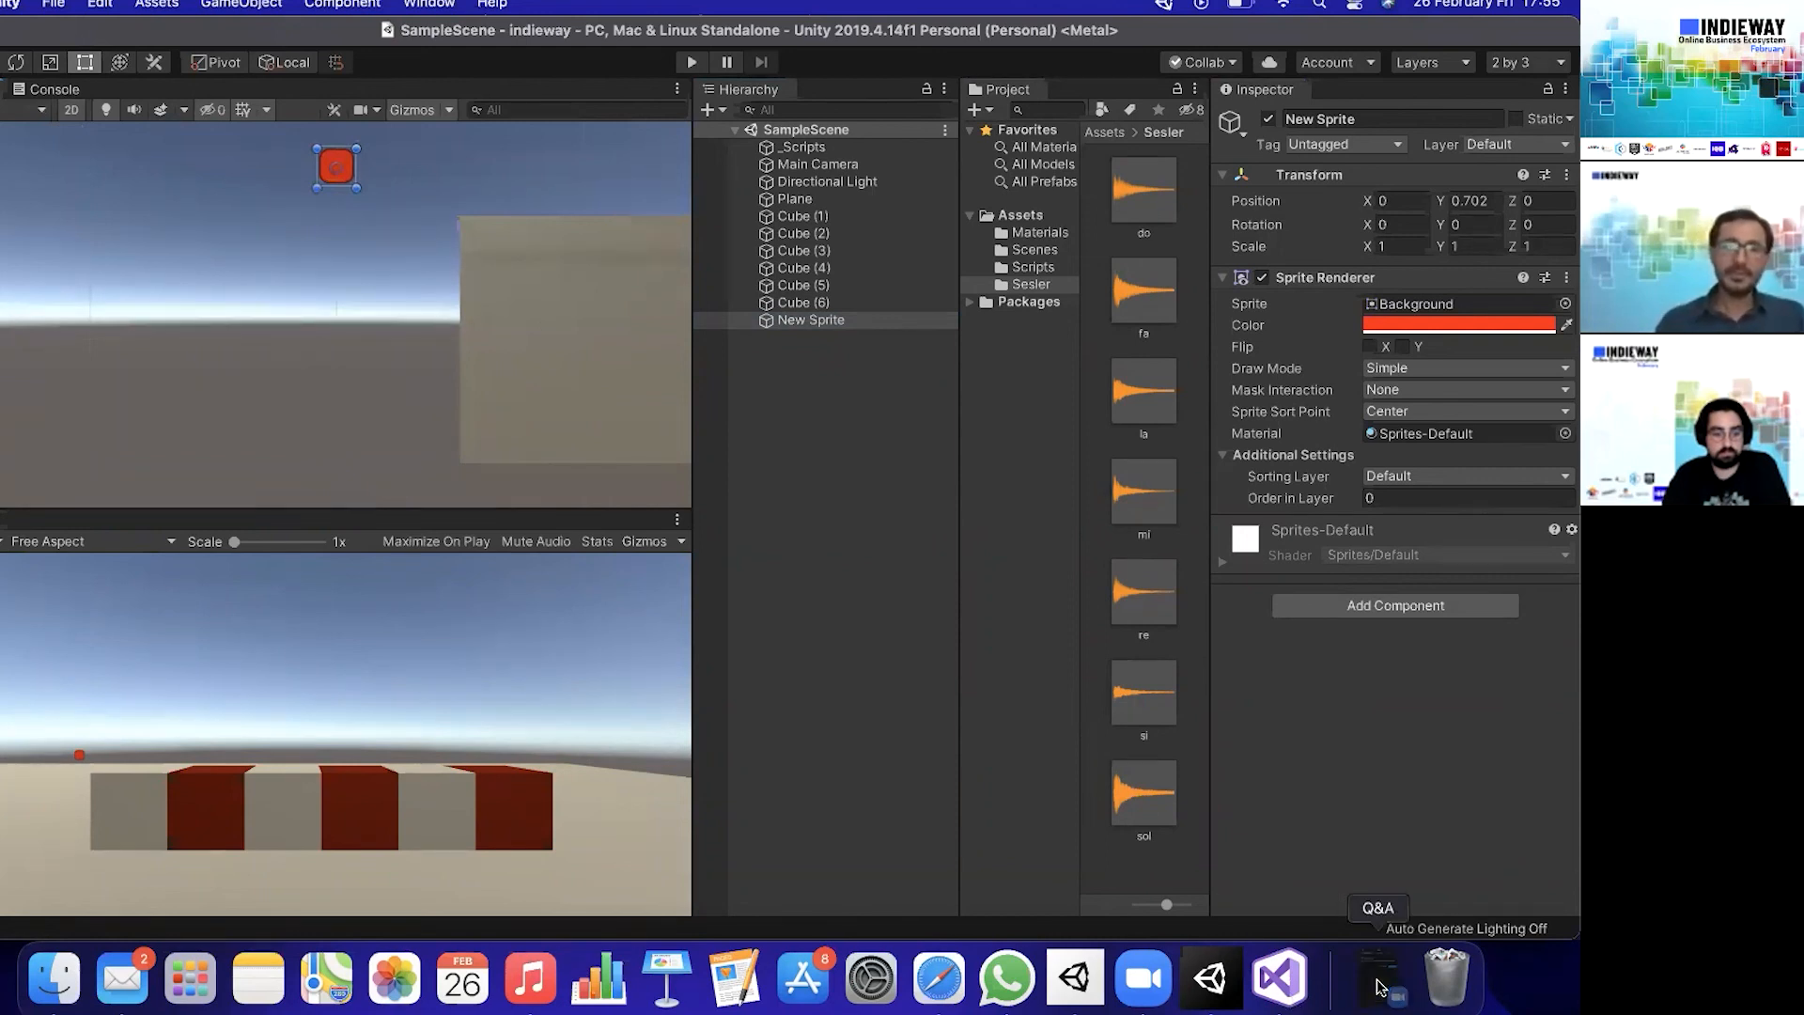